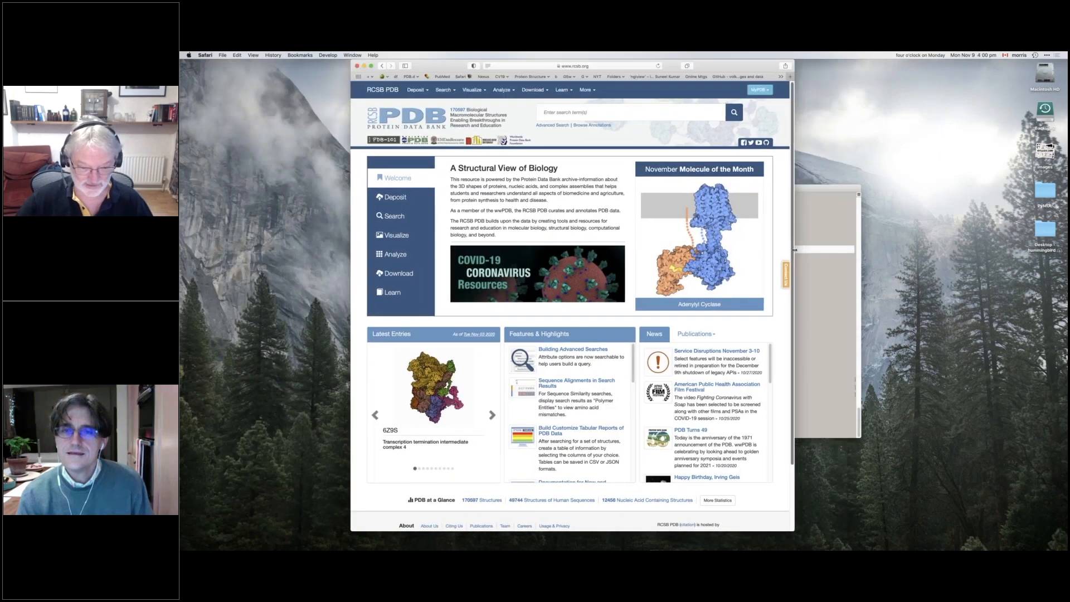
Step: Widen the browser window showing the RCSB PDB home page
{"action": "left_click_drag", "start_coordinate": [857, 243], "coordinate": [865, 244]}
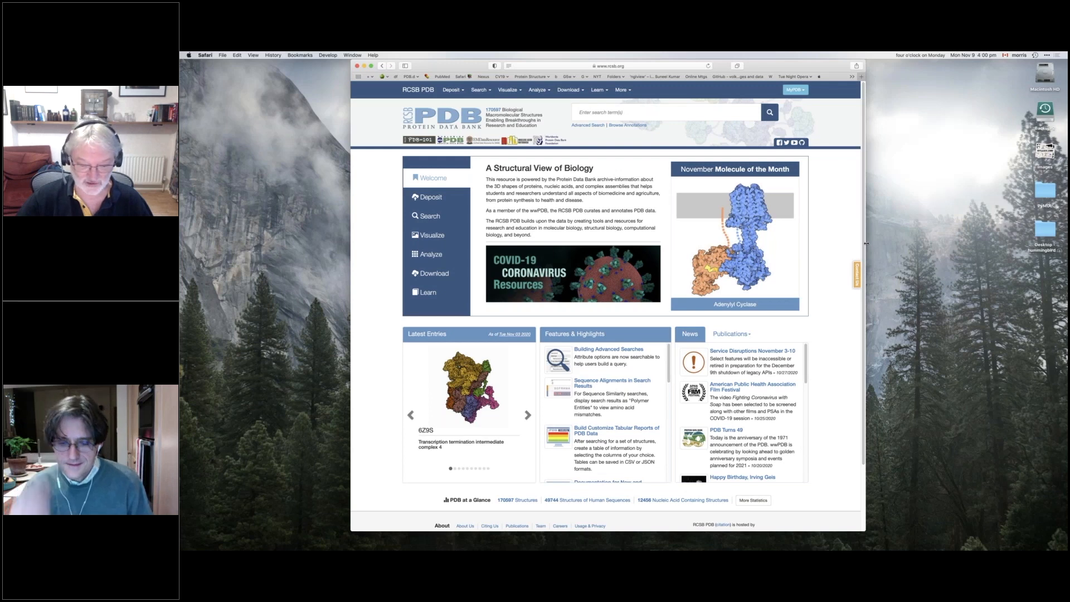
{"action": "key", "text": "XF86AudioRaiseVolume"}
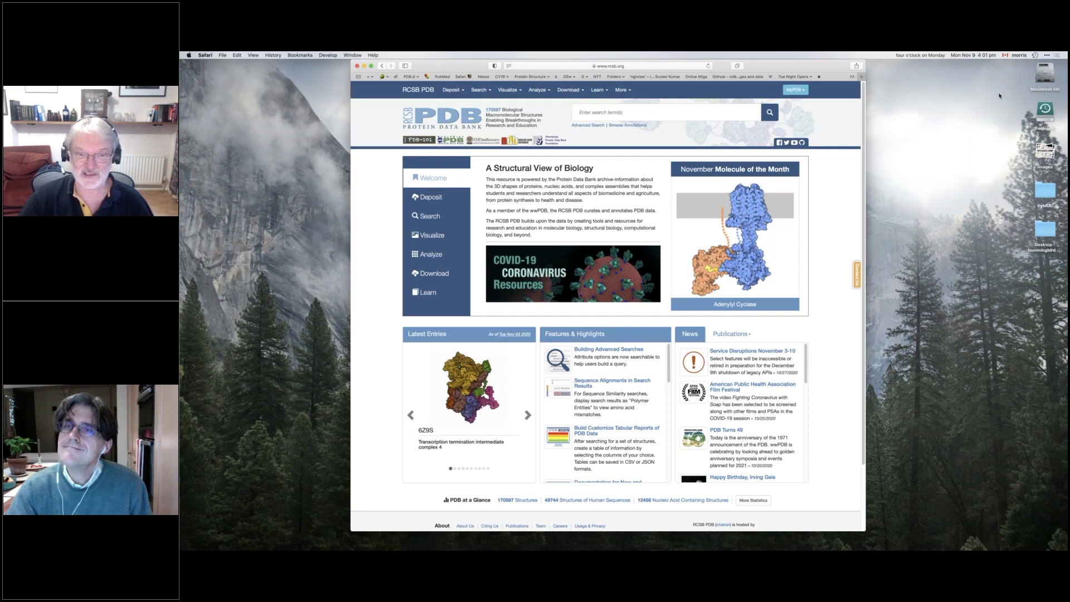
{"action": "key", "text": "ctrl+alt+super+m"}
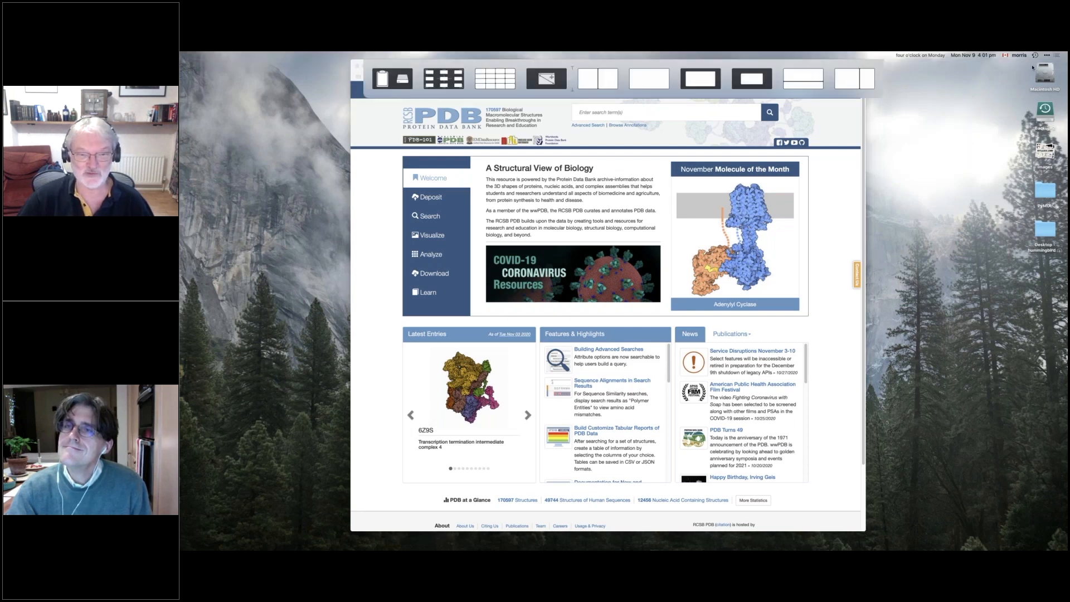
{"action": "left_click_drag", "start_coordinate": [1032, 68], "coordinate": [1030, 69]}
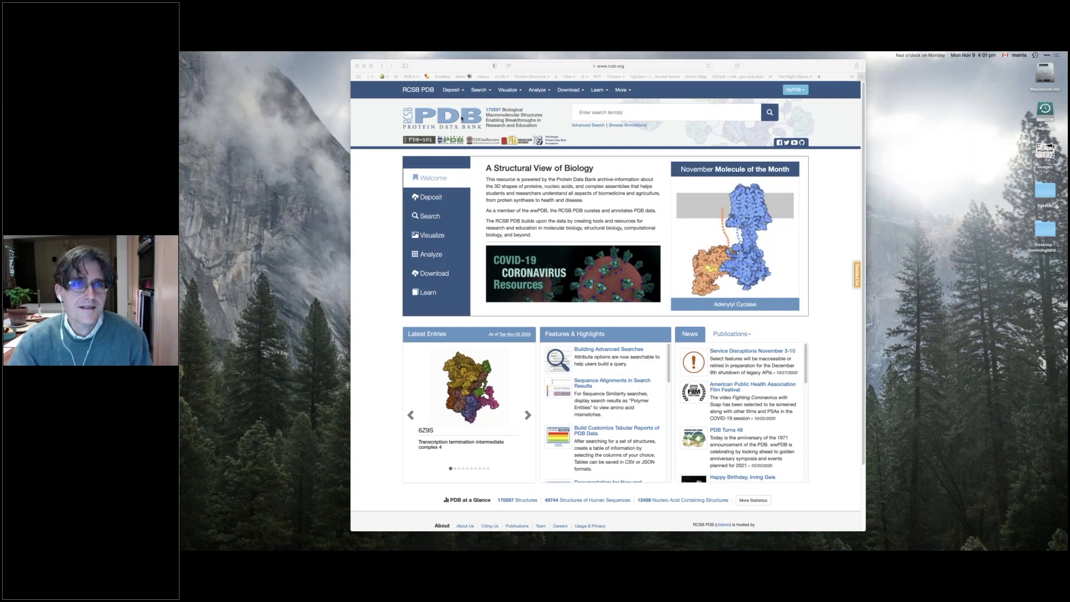
{"action": "left_click_drag", "start_coordinate": [461, 118], "coordinate": [893, 74]}
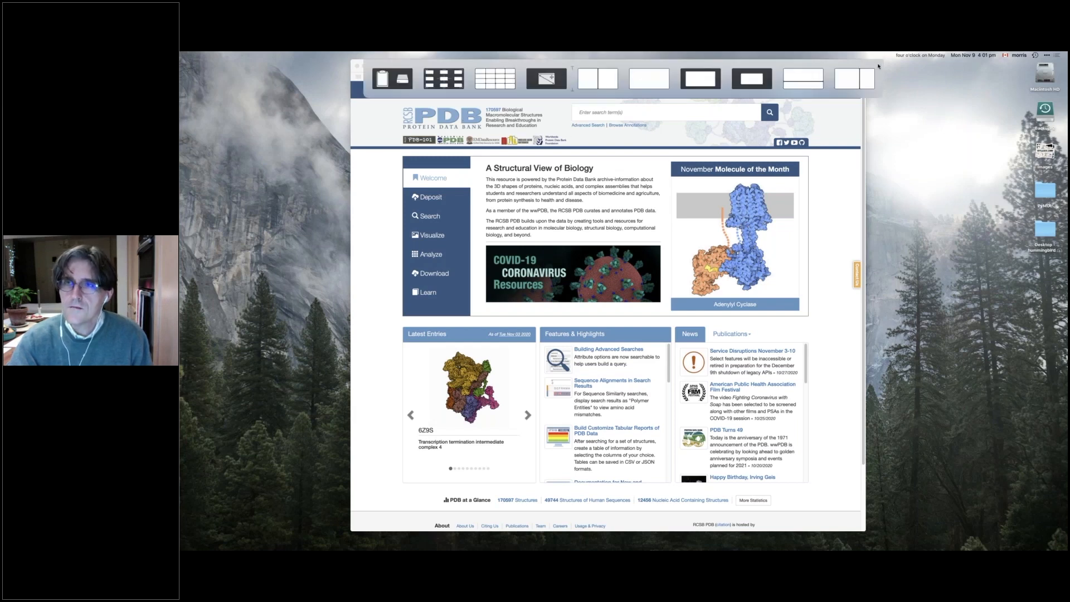
{"action": "left_click_drag", "start_coordinate": [878, 67], "coordinate": [881, 63]}
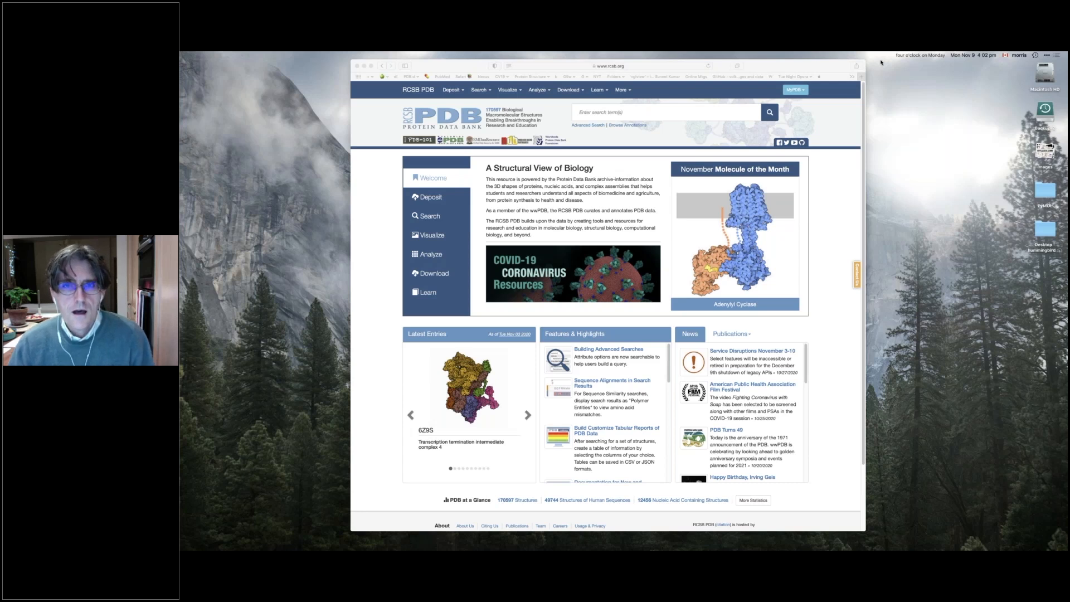
Step: Reposition the browser window and open the PDB-101 home page
{"action": "left_click_drag", "start_coordinate": [782, 67], "coordinate": [762, 60]}
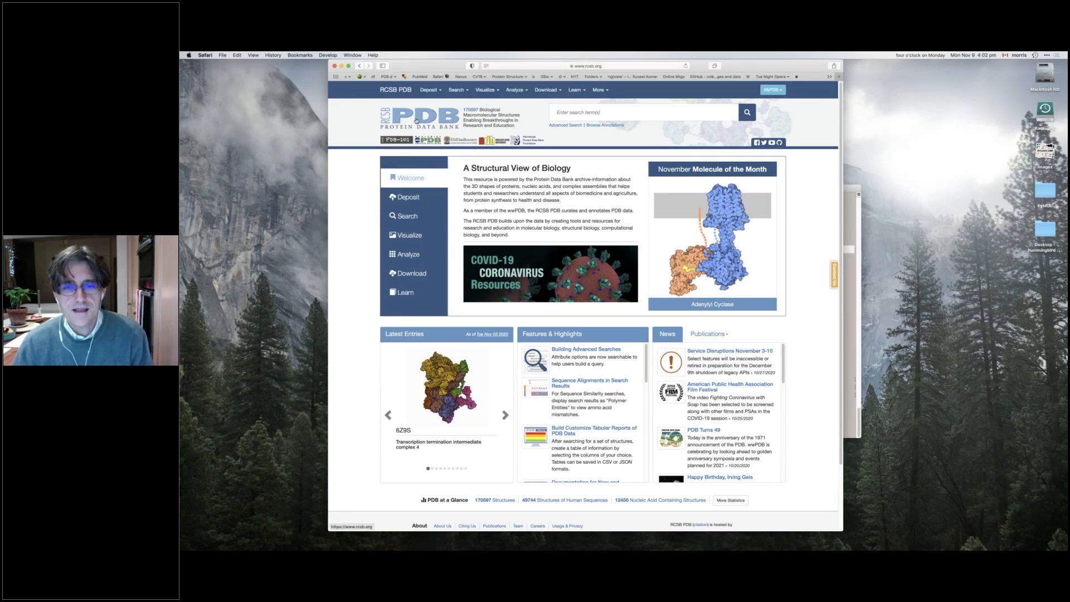
{"action": "left_click", "coordinate": [575, 90]}
{"action": "key", "text": "super+l"}
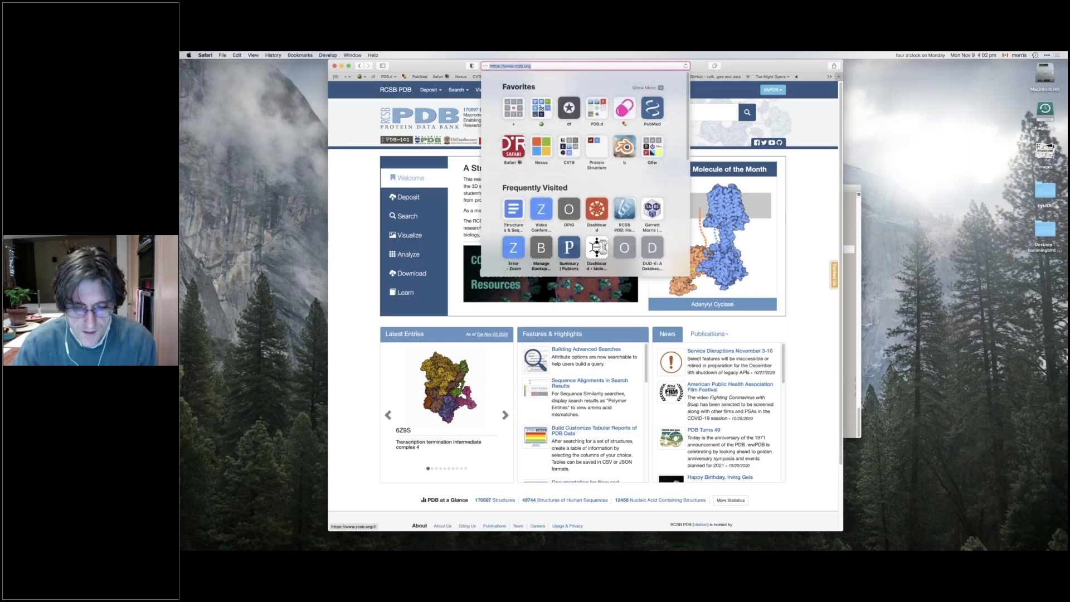
{"action": "type", "text": "pdb101"}
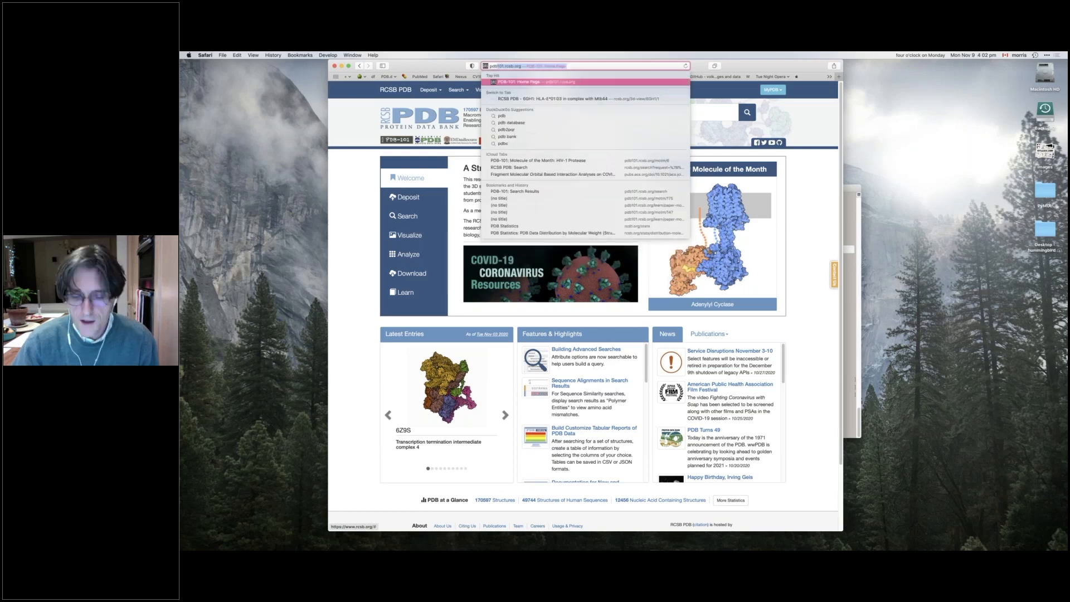
{"action": "key", "text": "Return"}
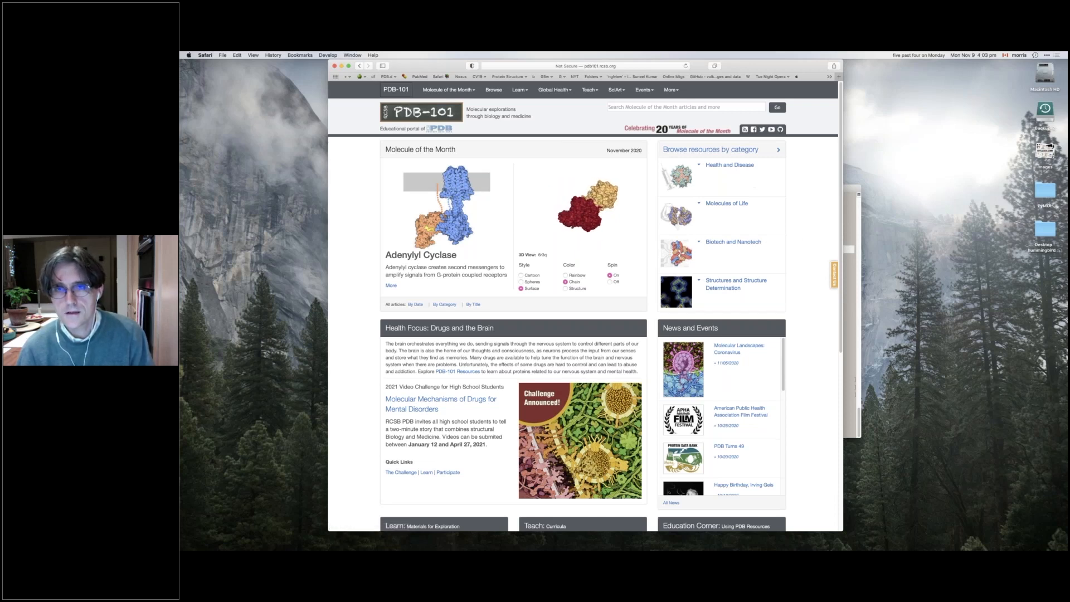
Step: Move the browser aside, switch to Terminal, and clear it before entering the command pymol without running it
{"action": "left_click_drag", "start_coordinate": [796, 67], "coordinate": [660, 61]}
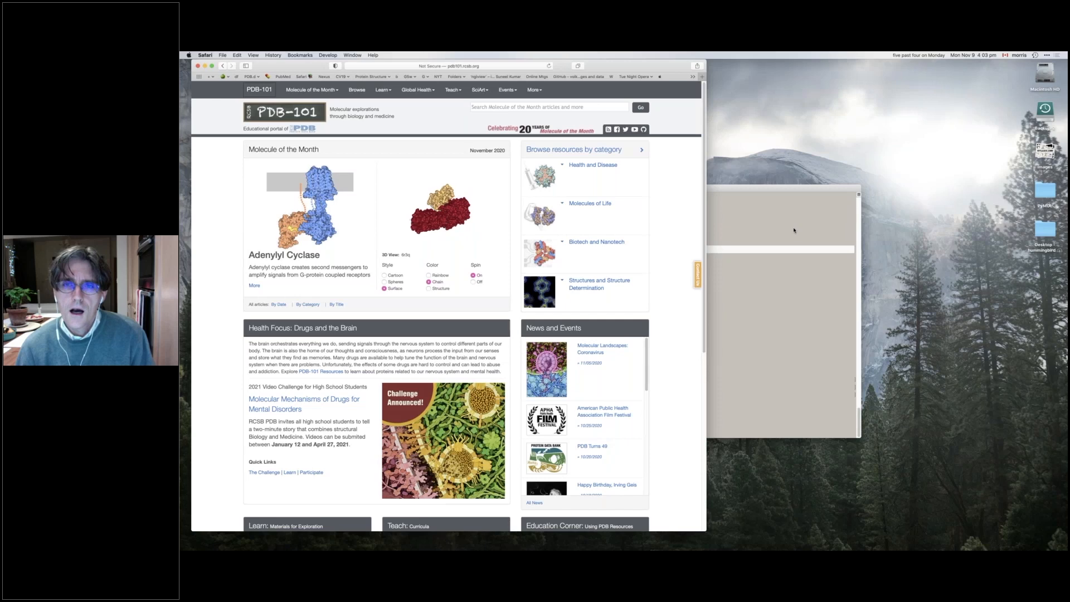
{"action": "left_click", "coordinate": [770, 205]}
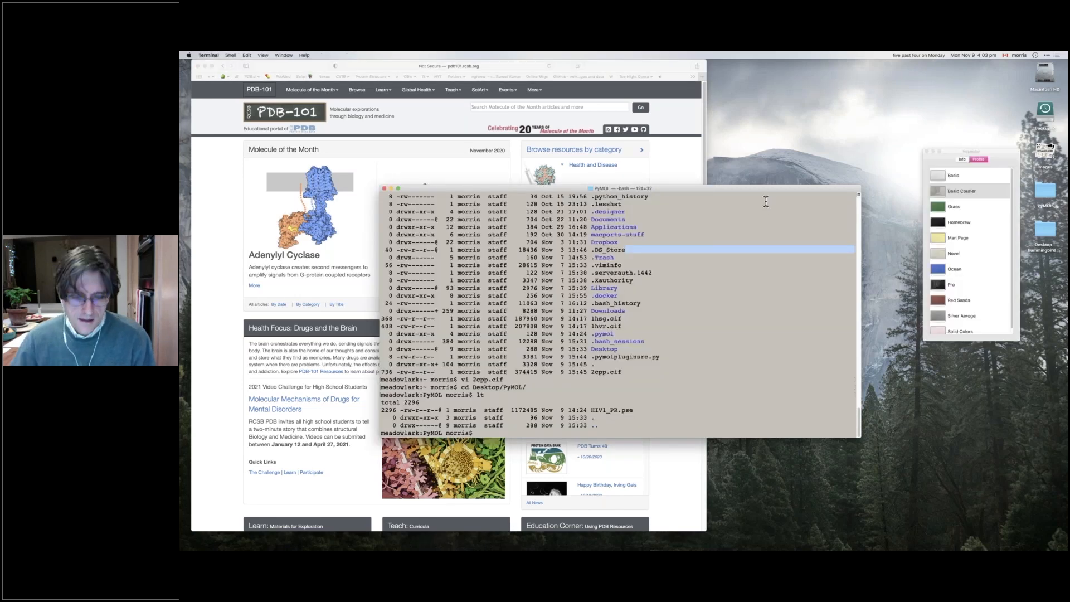
{"action": "type", "text": "clear"}
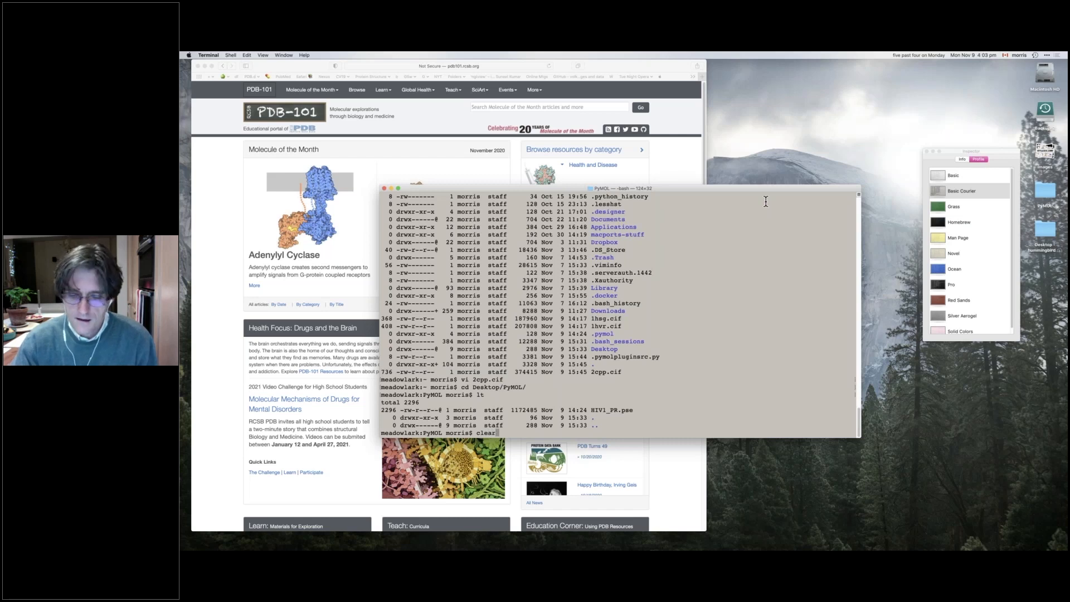
{"action": "key", "text": "Return"}
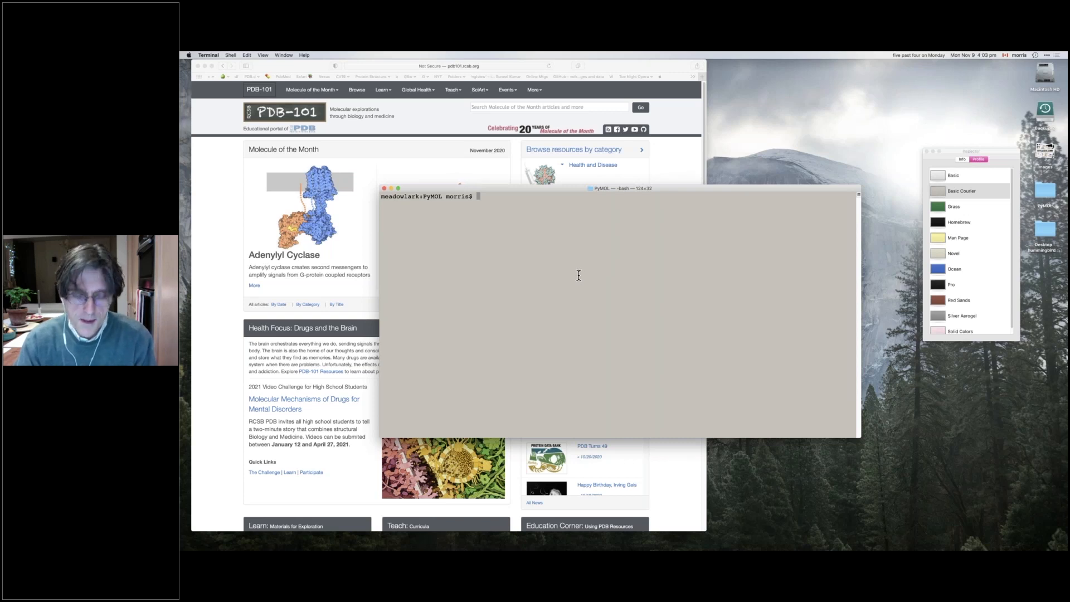
{"action": "type", "text": "pymol"}
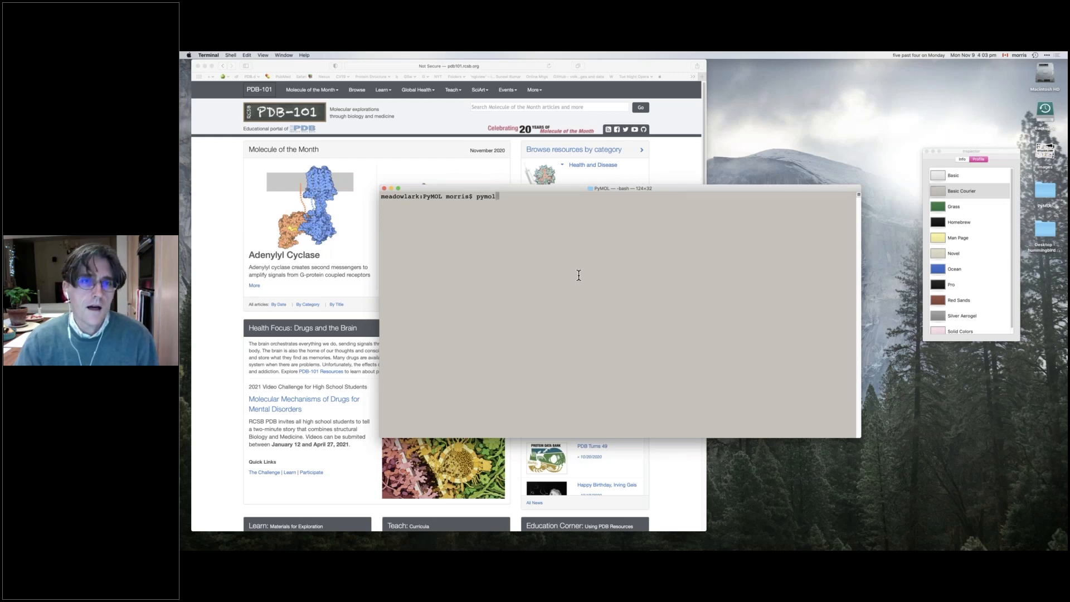
Step: Switch back to Safari and search the web for "homebrew" in a new tab
{"action": "left_click", "coordinate": [611, 64]}
{"action": "left_click", "coordinate": [273, 56]}
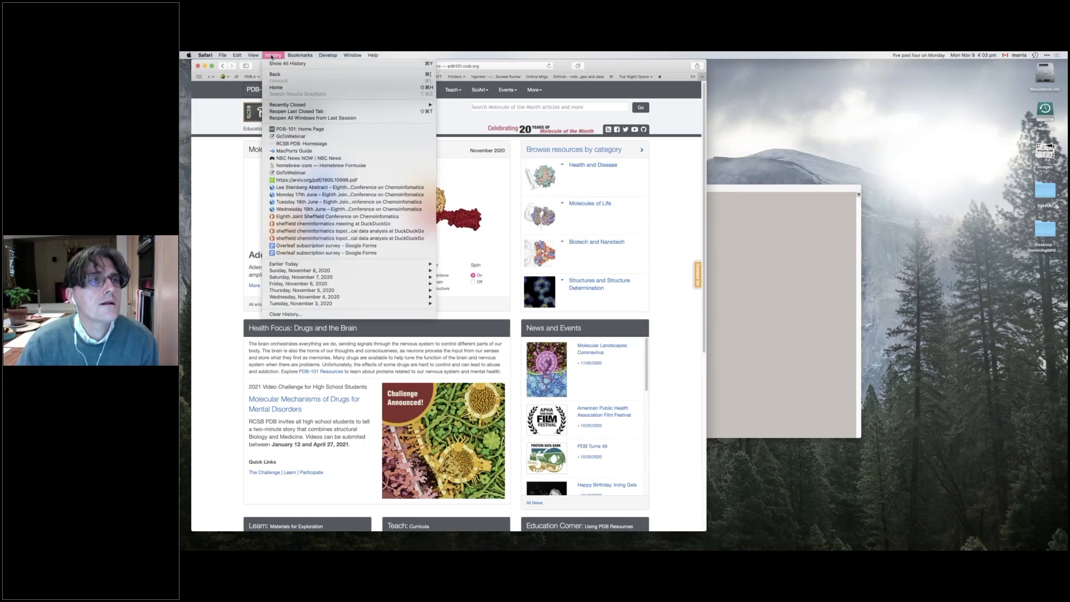
{"action": "mouse_move", "coordinate": [298, 56]}
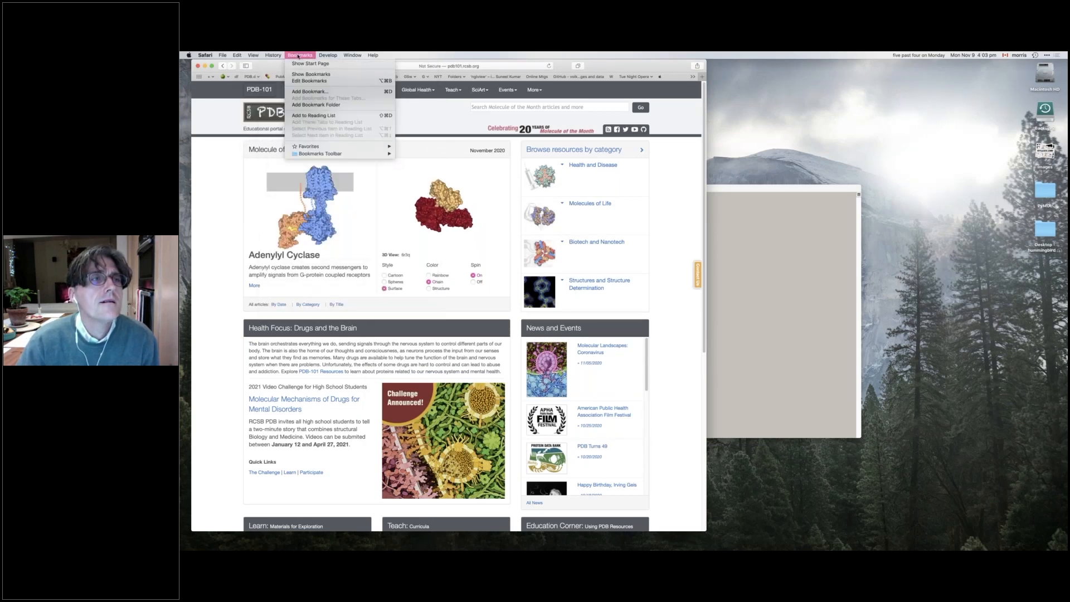
{"action": "mouse_move", "coordinate": [253, 55]}
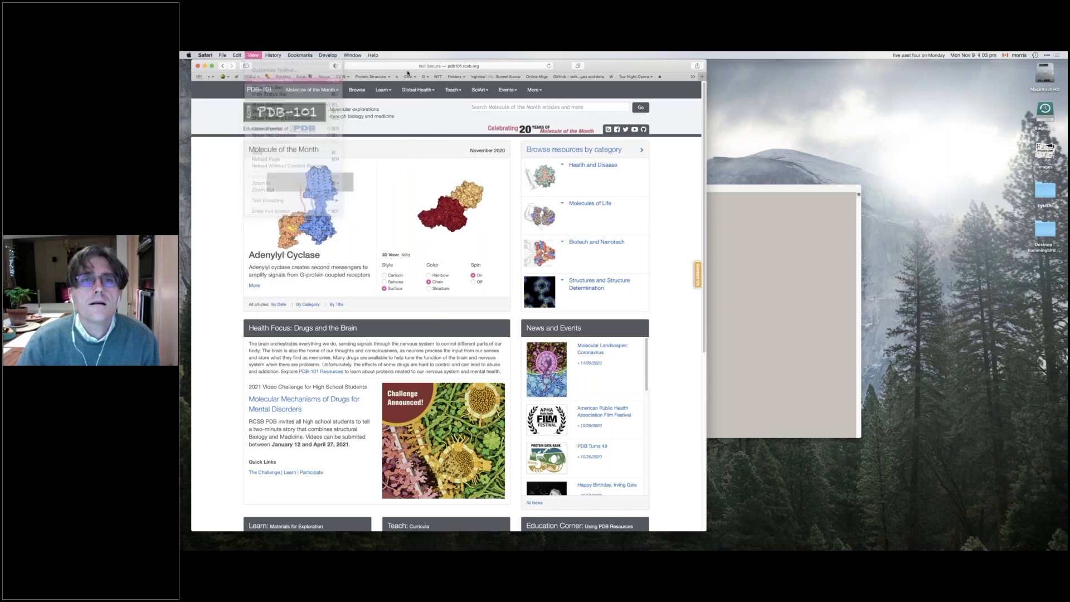
{"action": "key", "text": "Return"}
{"action": "key", "text": "super+t"}
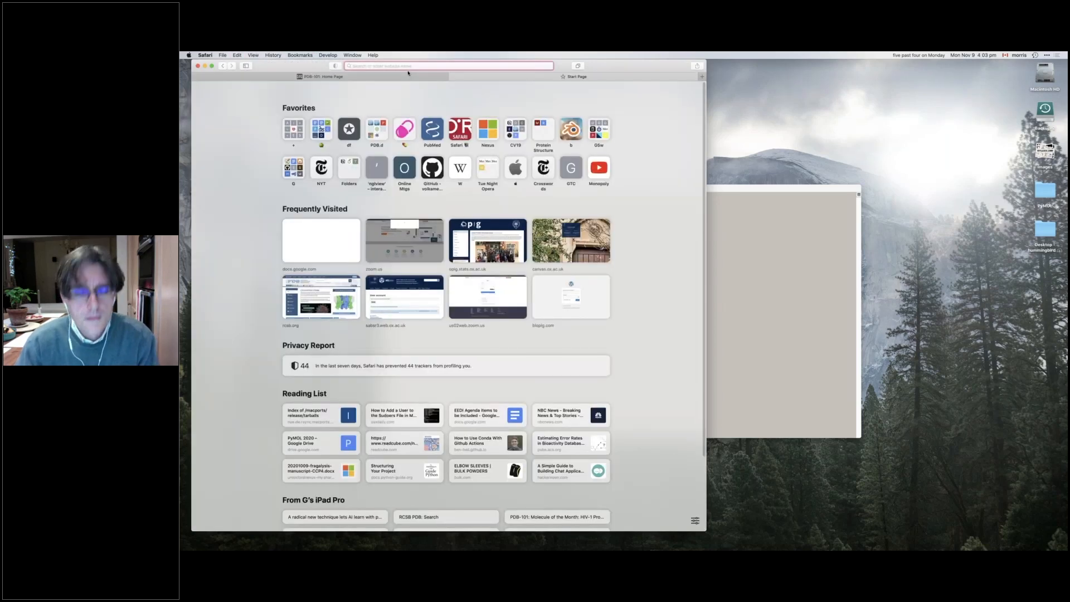
{"action": "type", "text": "hom"}
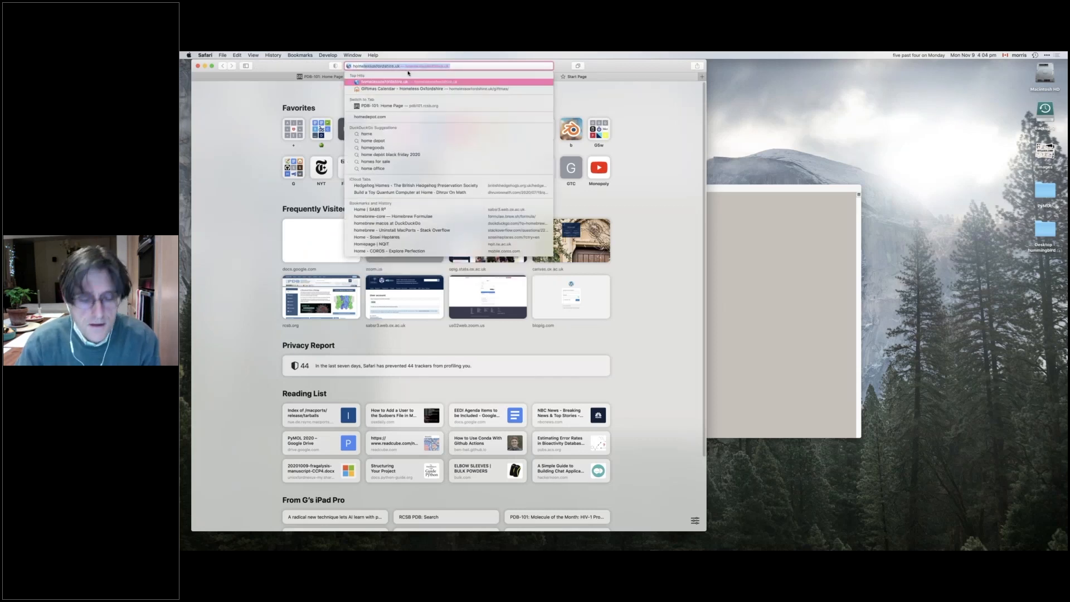
{"action": "type", "text": "ebrew"}
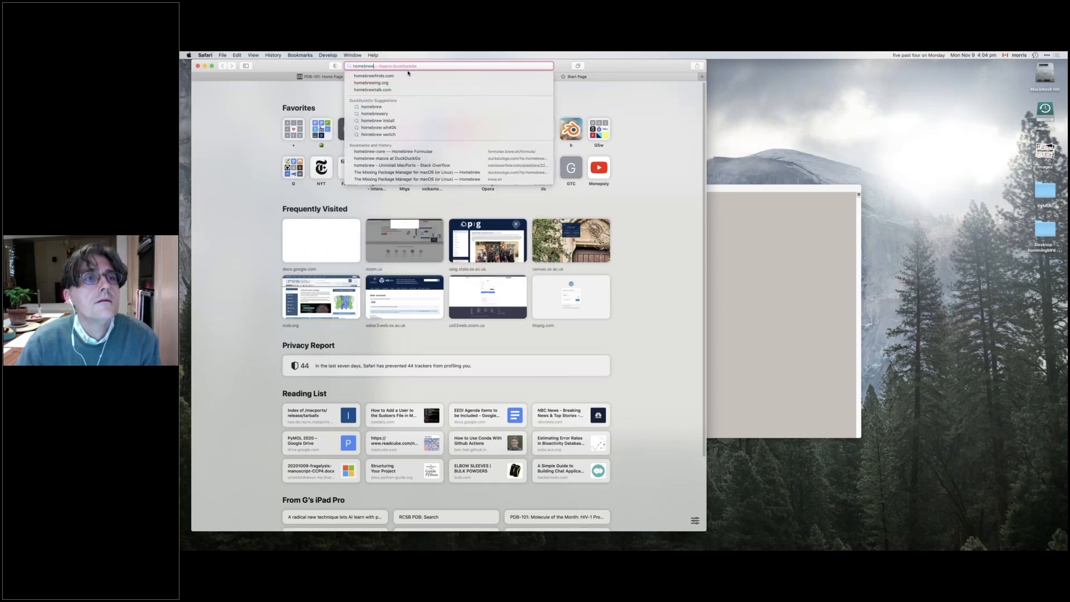
{"action": "key", "text": "Return"}
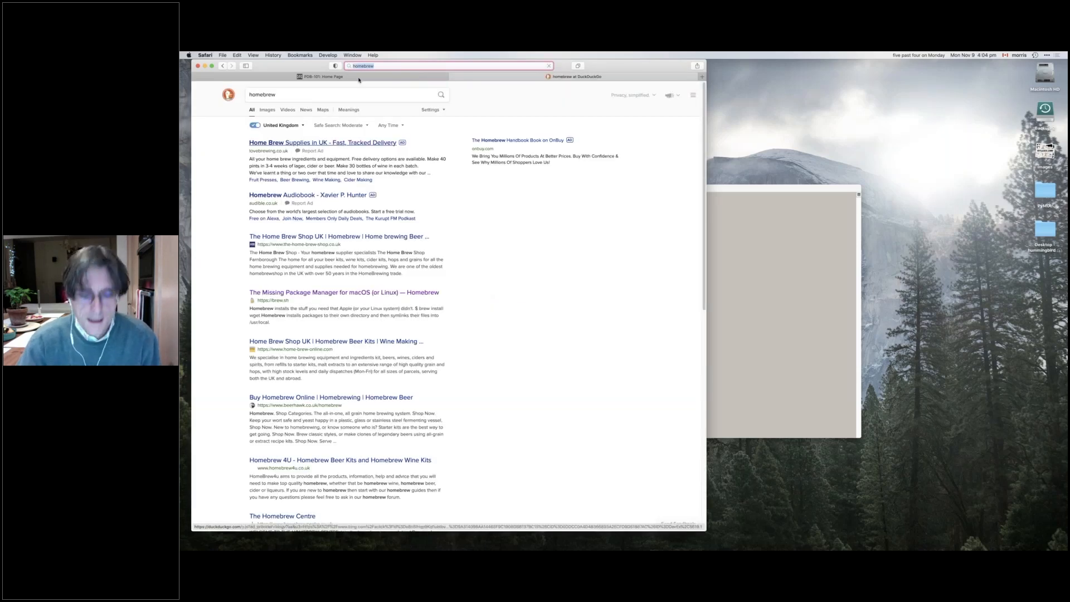
Step: Refine the search to "homebrew macos", then open the Homebrew site and highlight its install command
{"action": "left_click", "coordinate": [383, 66]}
{"action": "type", "text": "macos"}
{"action": "key", "text": "Return"}
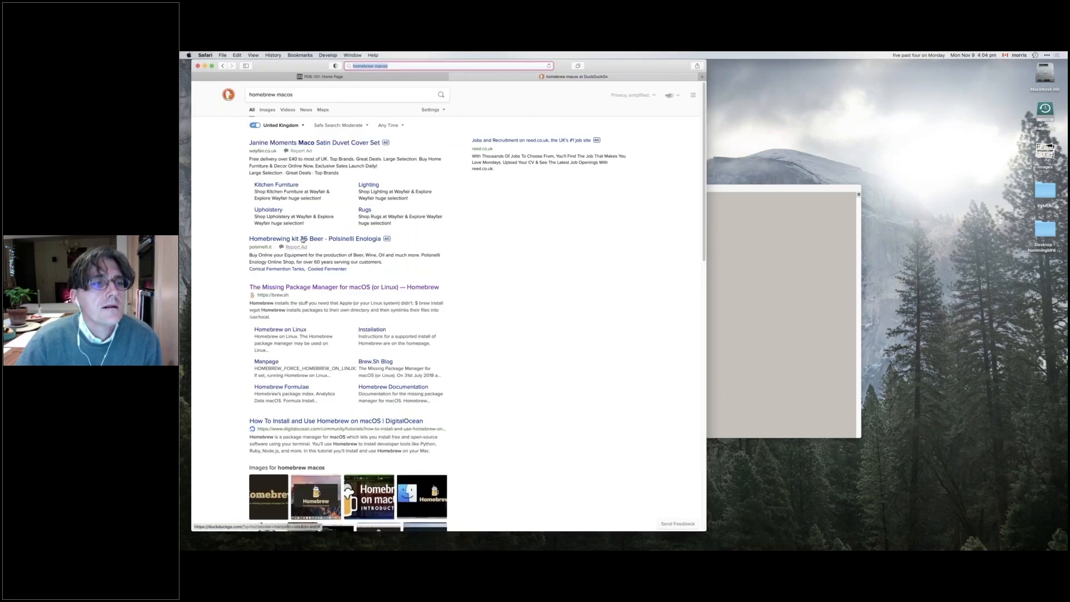
{"action": "left_click", "coordinate": [360, 289]}
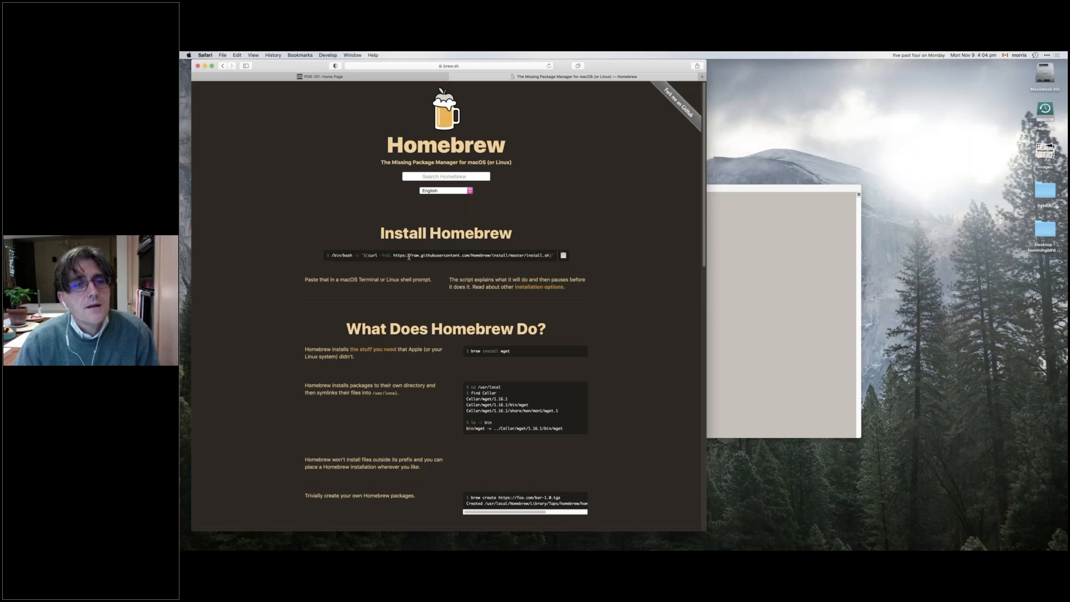
{"action": "triple_click", "coordinate": [409, 256]}
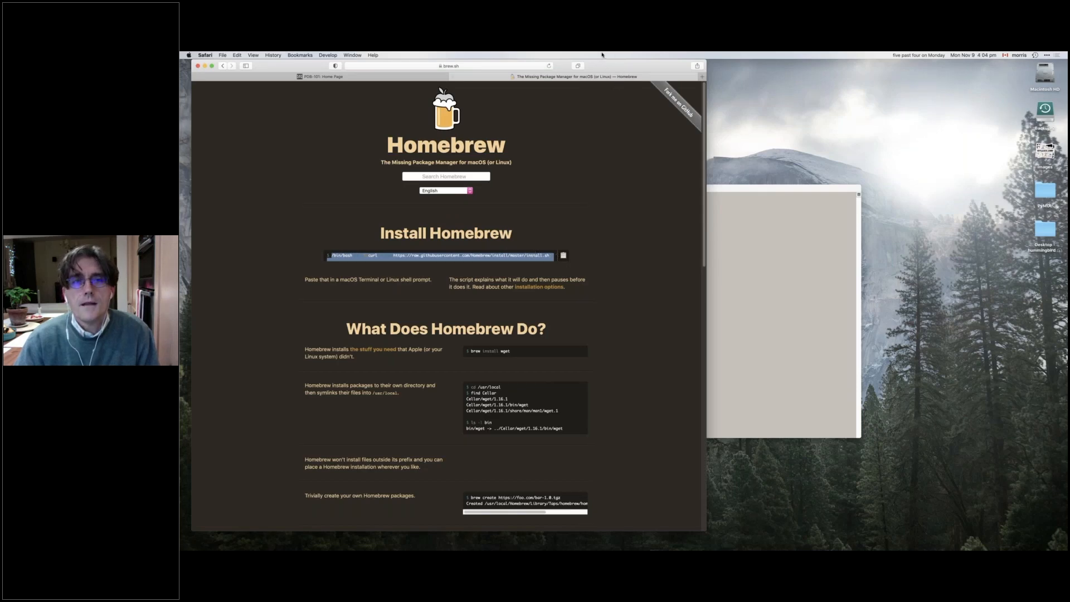
Step: Search the web for "install pymol" in another new tab
{"action": "key", "text": "super+t"}
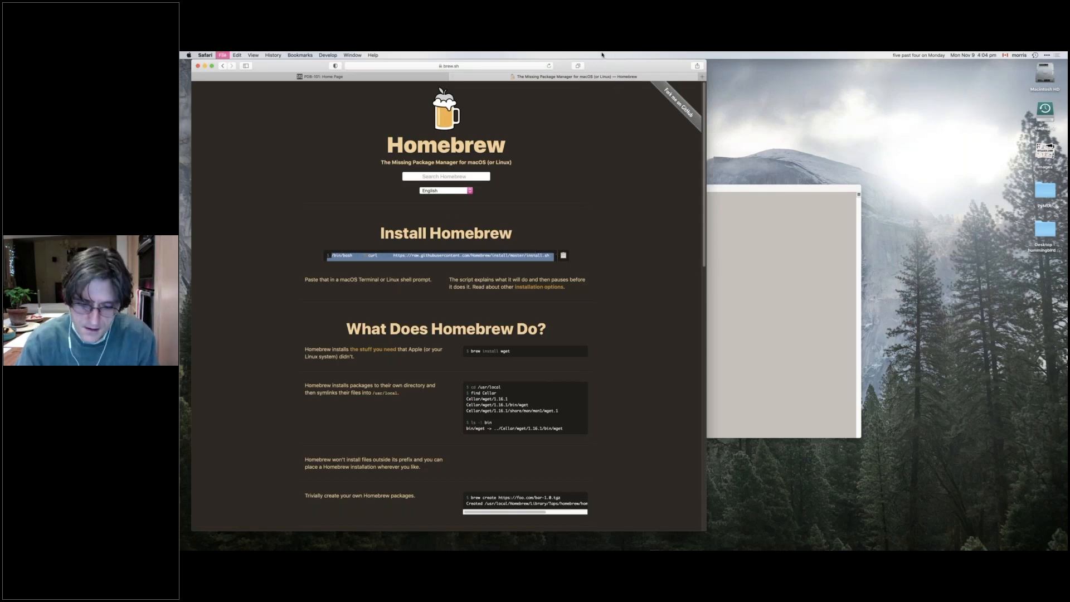
{"action": "type", "text": "install"}
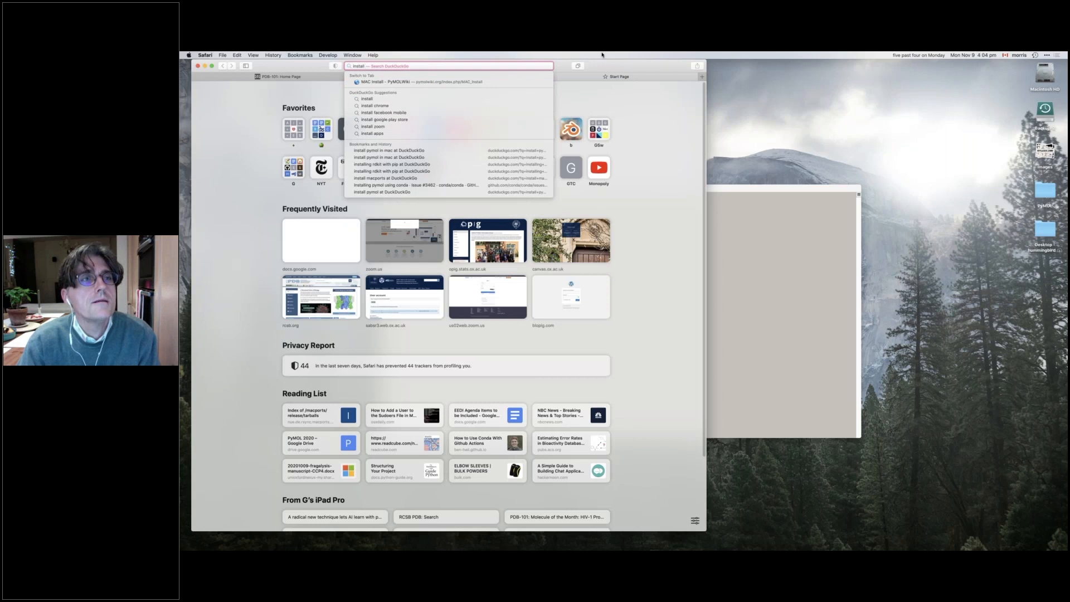
{"action": "type", "text": " pymol"}
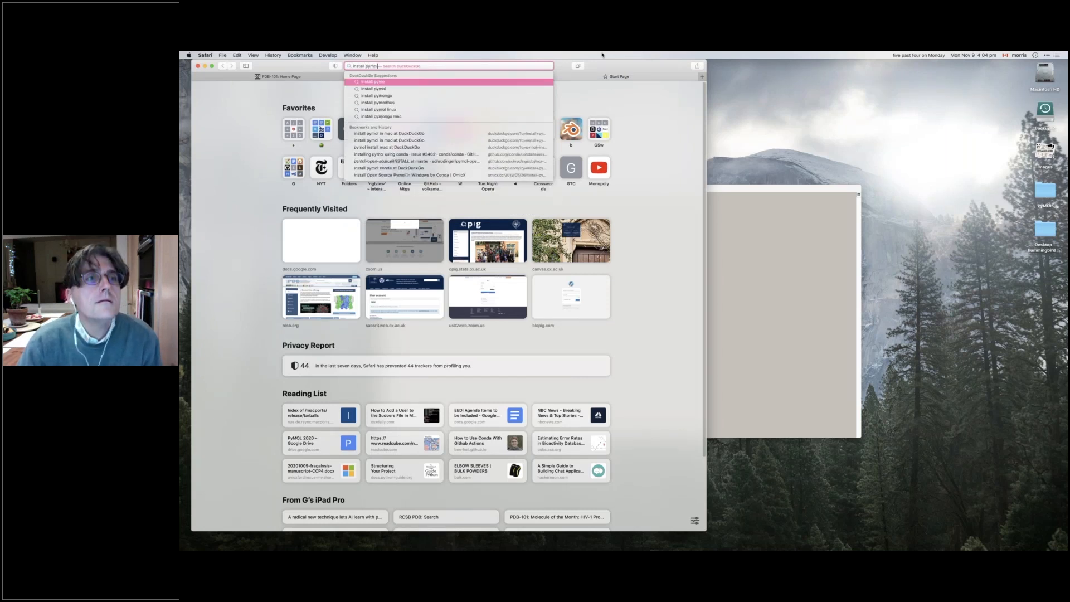
{"action": "key", "text": "Return"}
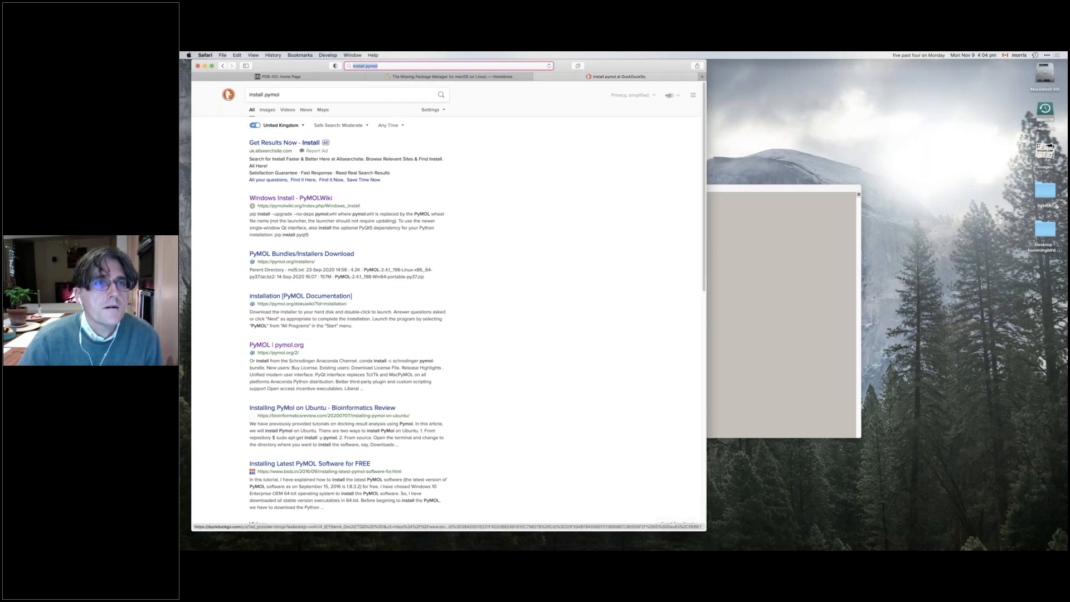
Step: Refine the search to "install pymol macos" and open the PyMOLWiki MAC Install page
{"action": "left_click", "coordinate": [378, 66]}
{"action": "type", "text": "macos"}
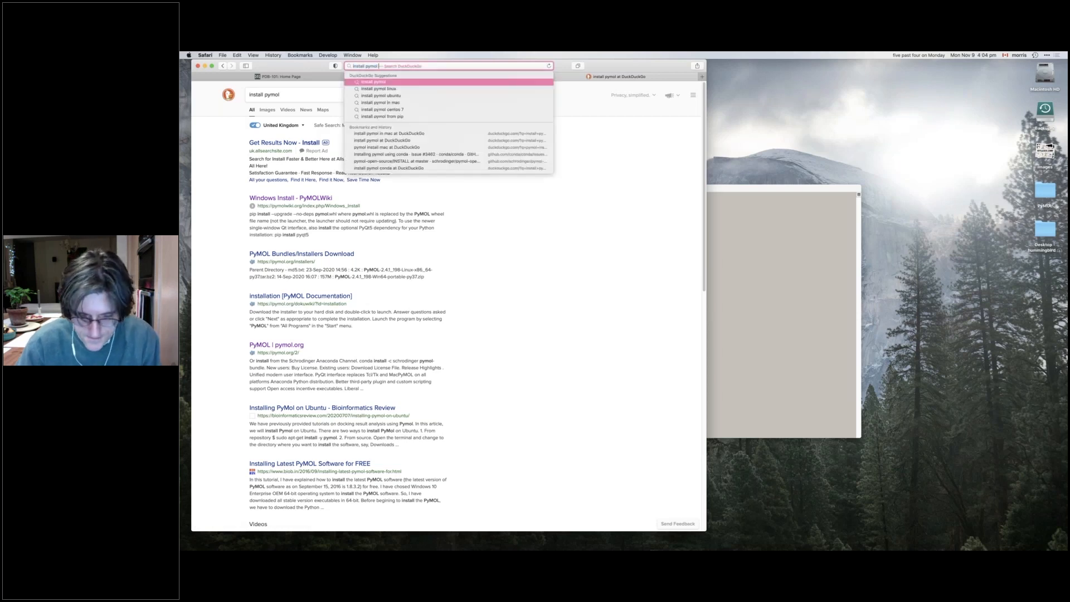
{"action": "key", "text": "Return"}
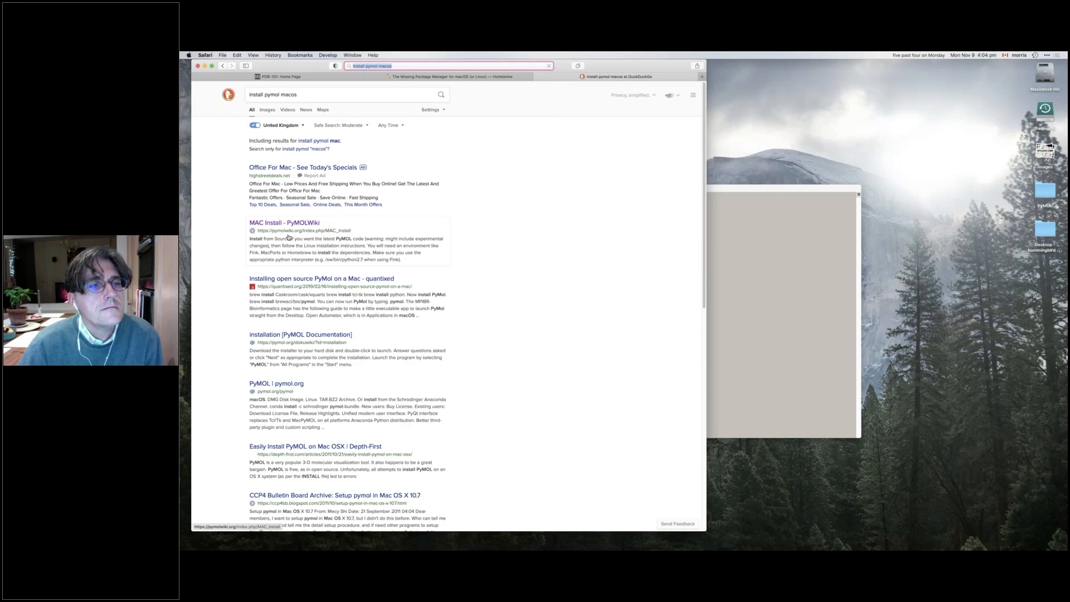
{"action": "left_click", "coordinate": [287, 233]}
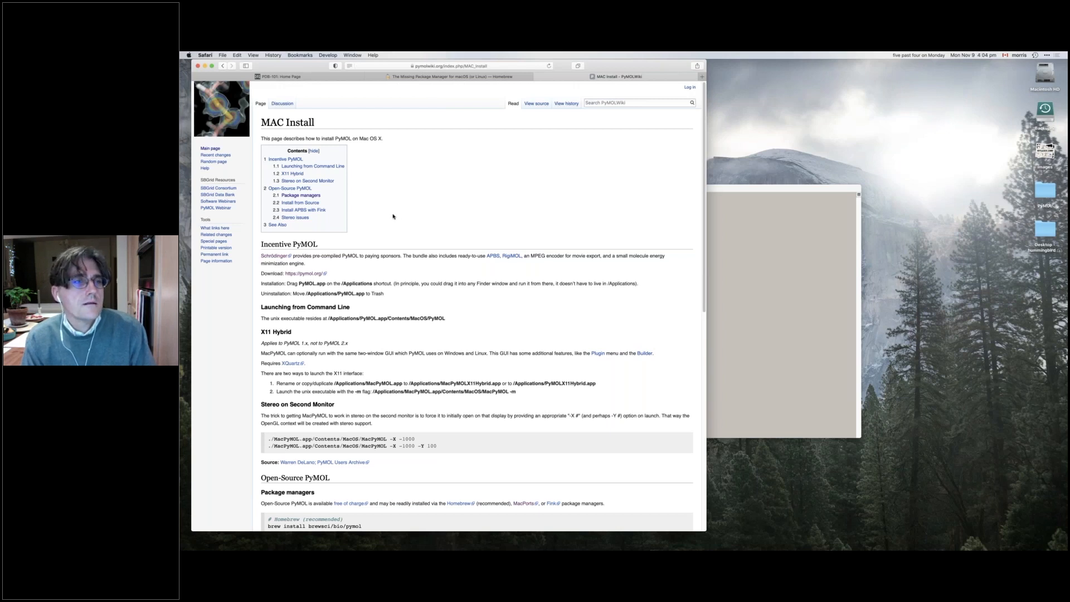
Step: Go to the Open-Source PyMOL section of the MAC Install page and view its package manager commands
{"action": "scroll", "coordinate": [393, 216], "scroll_direction": "down", "scroll_amount": 3}
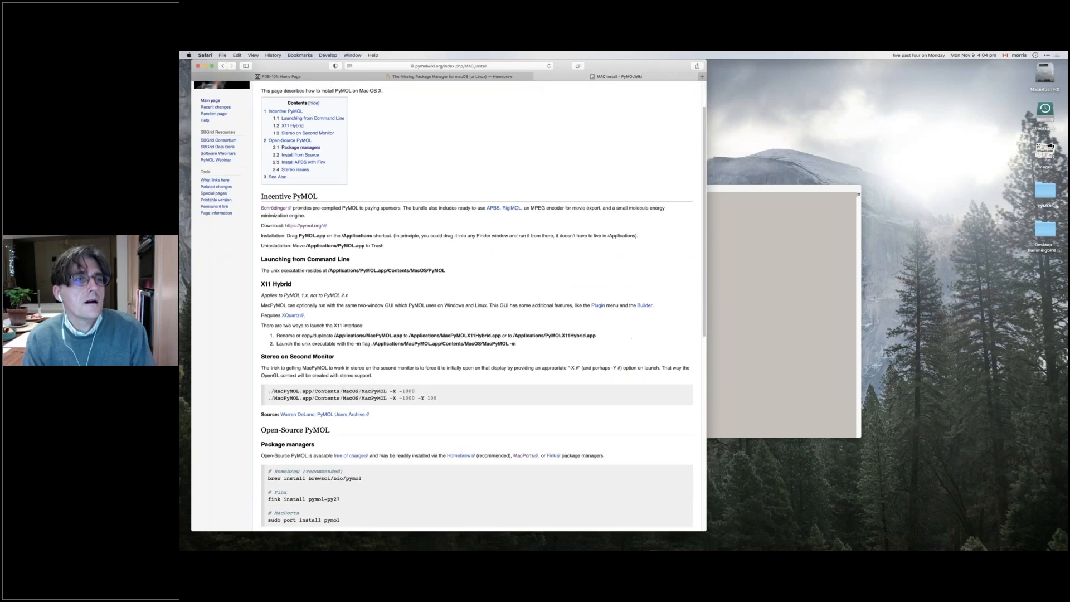
{"action": "left_click", "coordinate": [289, 142]}
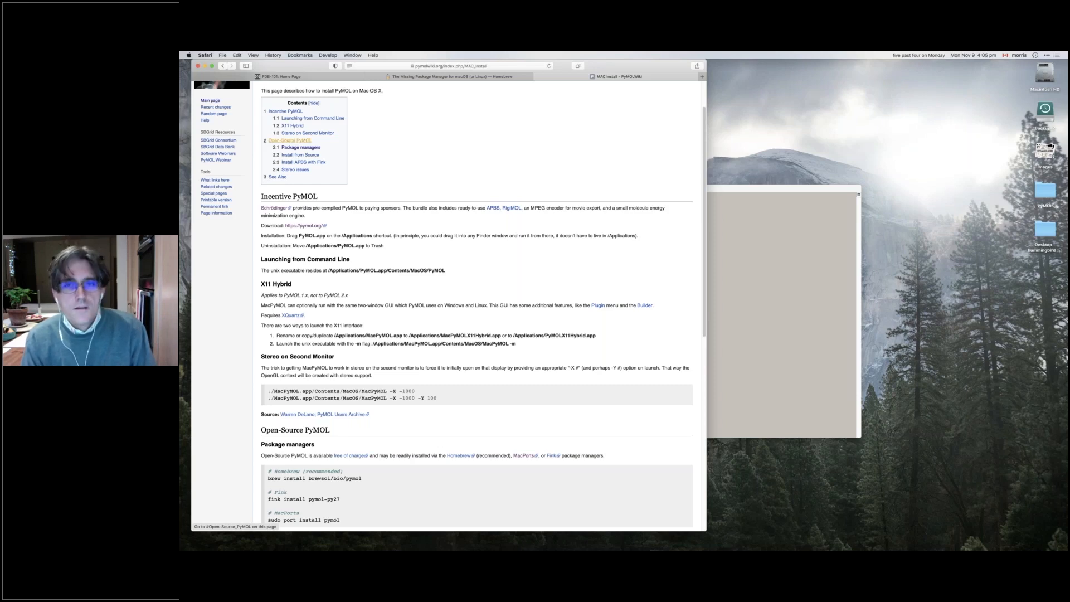
{"action": "scroll", "coordinate": [463, 204], "scroll_direction": "up", "scroll_amount": 1}
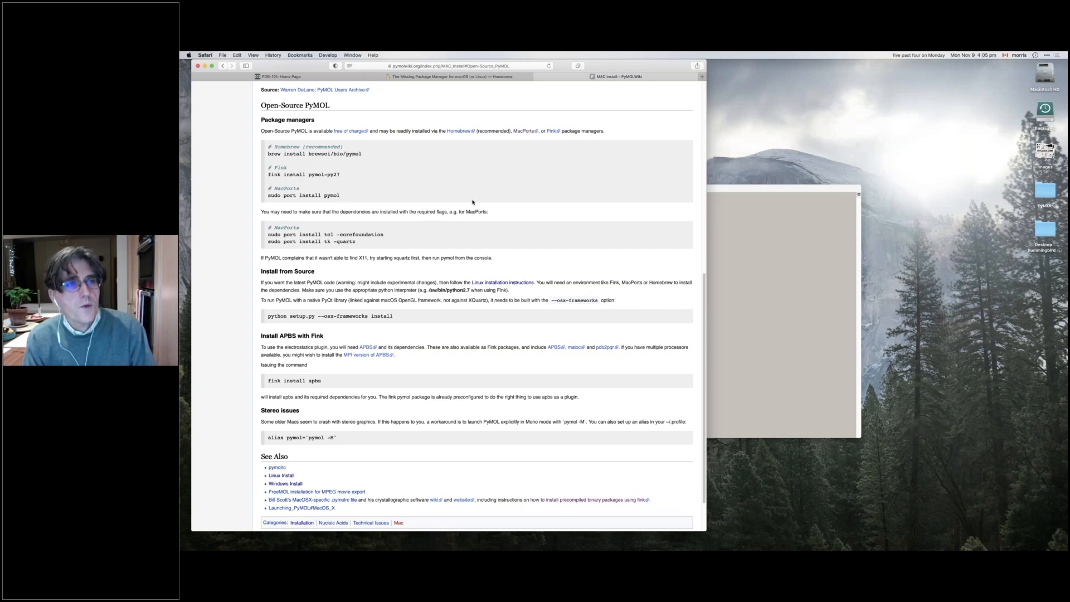
Step: Highlight the Homebrew command for installing PyMOL on the wiki page
{"action": "left_click", "coordinate": [857, 65]}
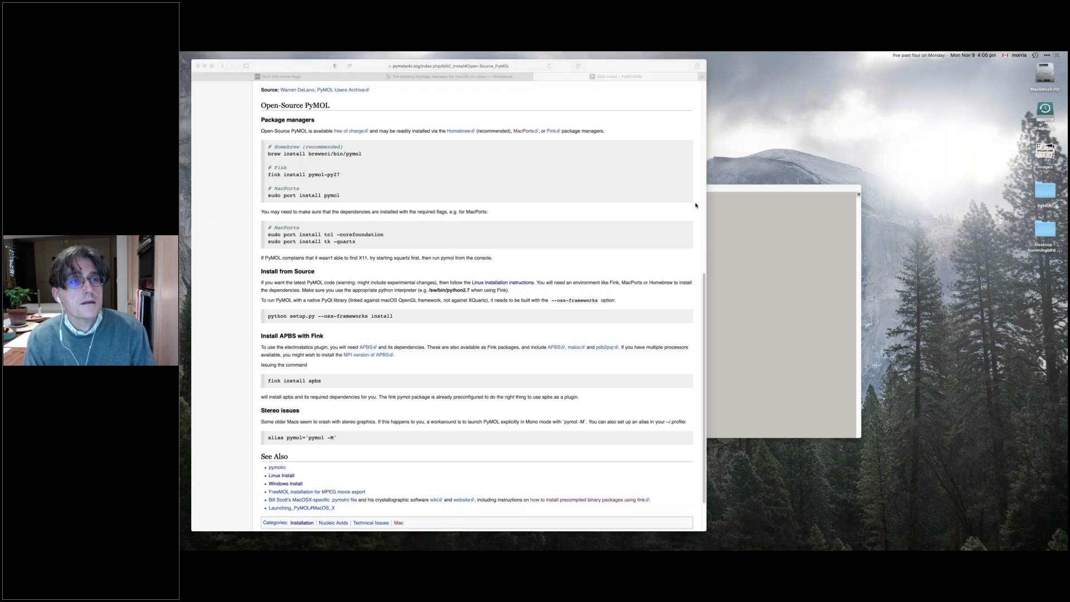
{"action": "triple_click", "coordinate": [273, 155]}
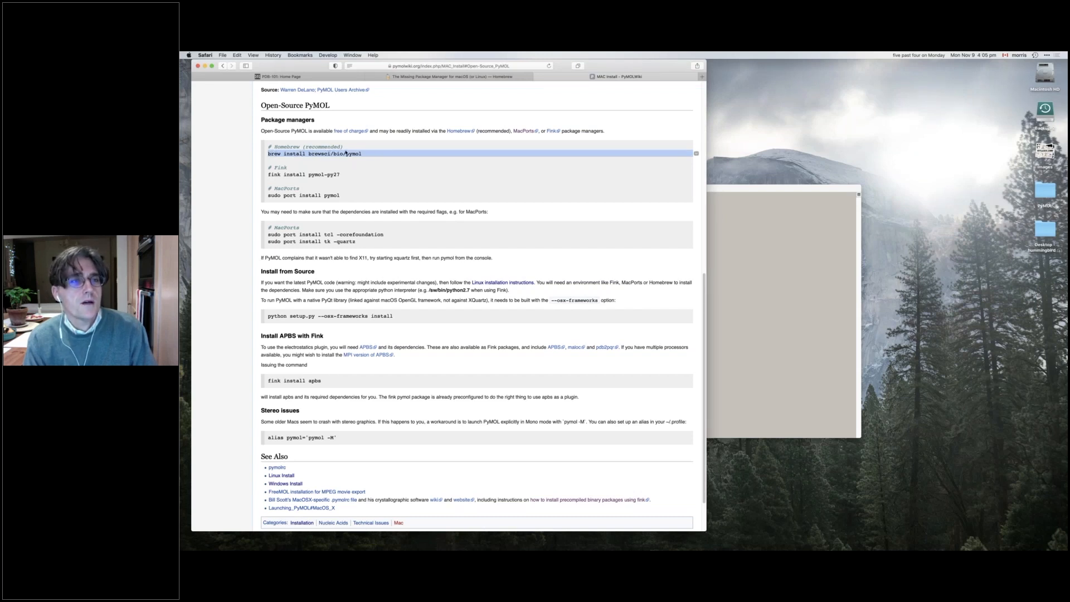
Step: Switch to Terminal, clear the unfinished command and run "which pymol" to locate the installed program
{"action": "left_click", "coordinate": [807, 277]}
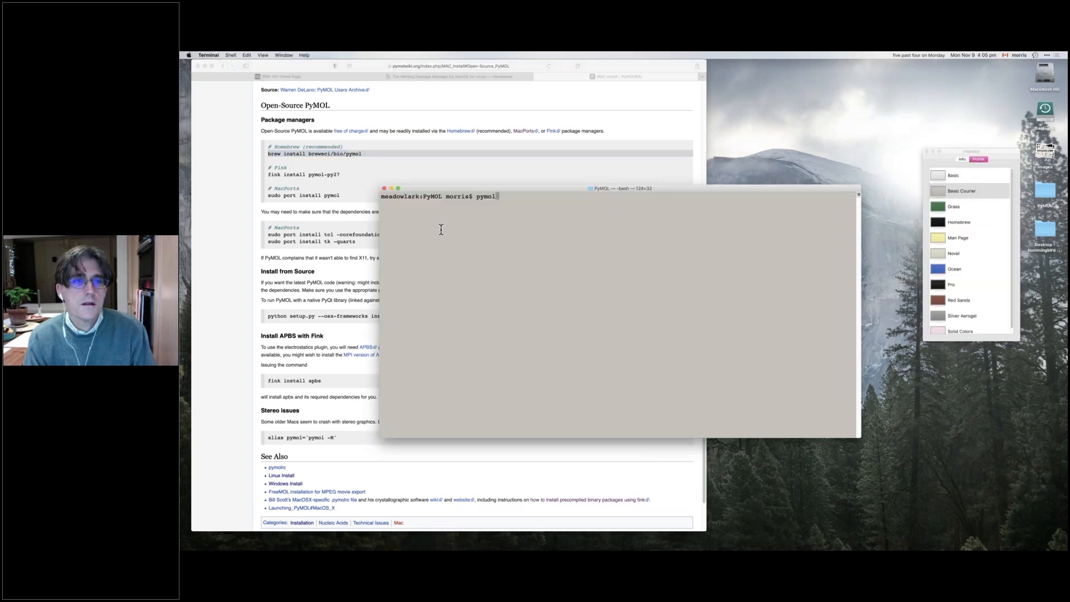
{"action": "key", "text": "BackSpace"}
{"action": "key", "text": "BackSpace"}
{"action": "key", "text": "BackSpace"}
{"action": "key", "text": "BackSpace"}
{"action": "key", "text": "BackSpace"}
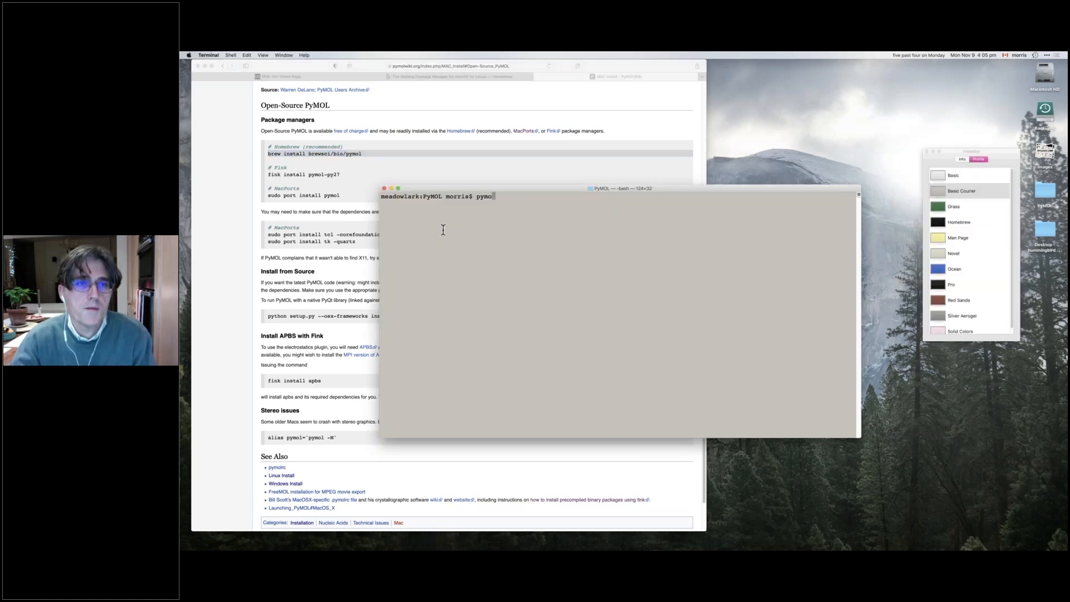
{"action": "type", "text": "which "}
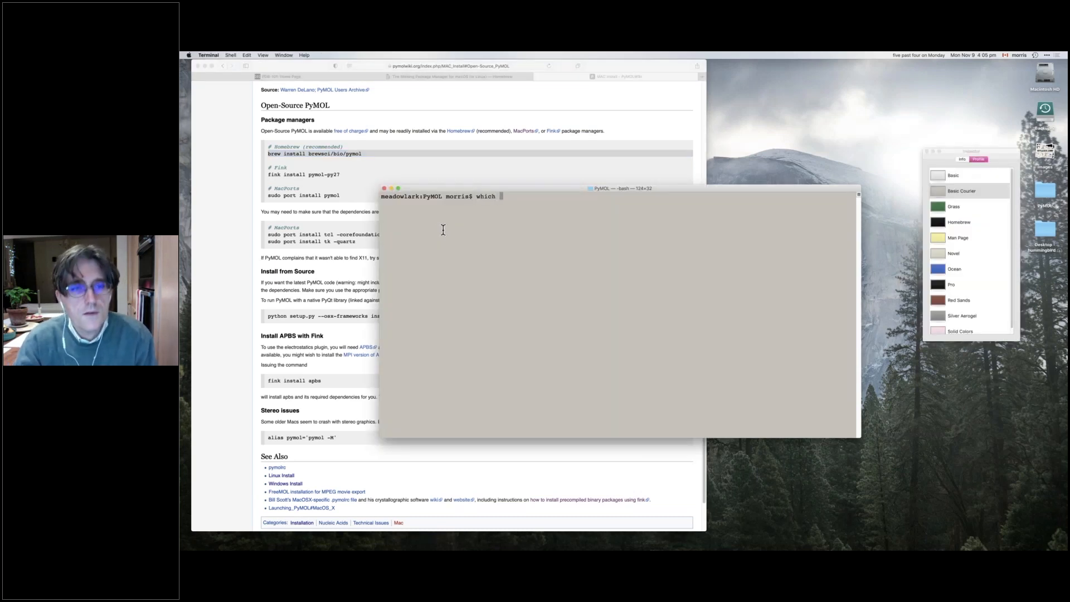
{"action": "type", "text": "pym"}
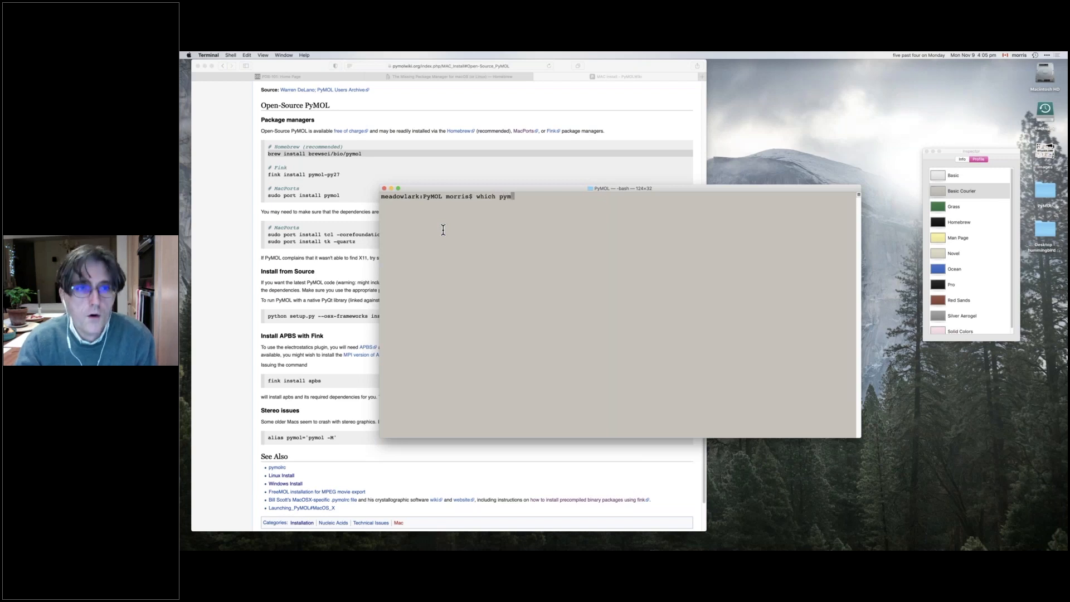
{"action": "type", "text": "ol"}
{"action": "key", "text": "Return"}
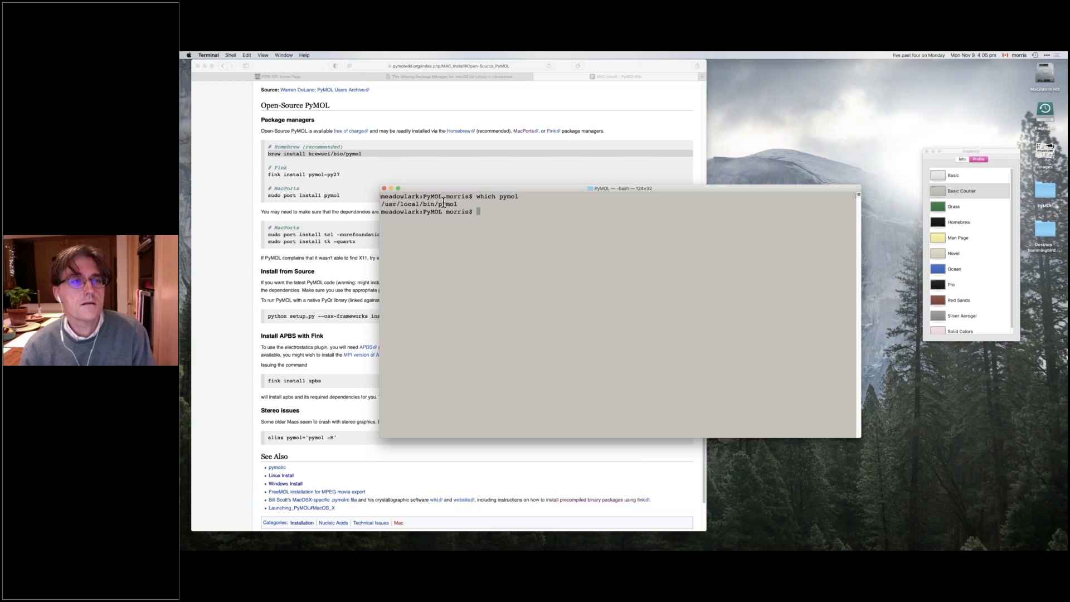
Step: Return to the wiki page in Safari and highlight the MacPorts commands for PyMOL and its tcl and tk dependencies
{"action": "left_click", "coordinate": [278, 196]}
{"action": "triple_click", "coordinate": [278, 195]}
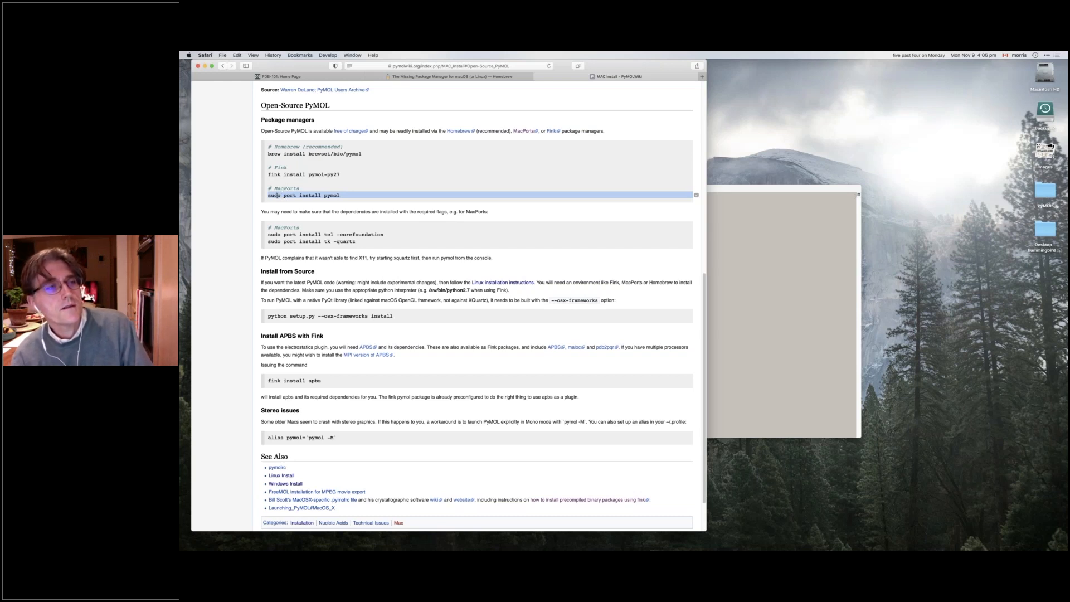
{"action": "left_click_drag", "start_coordinate": [263, 242], "coordinate": [258, 227]}
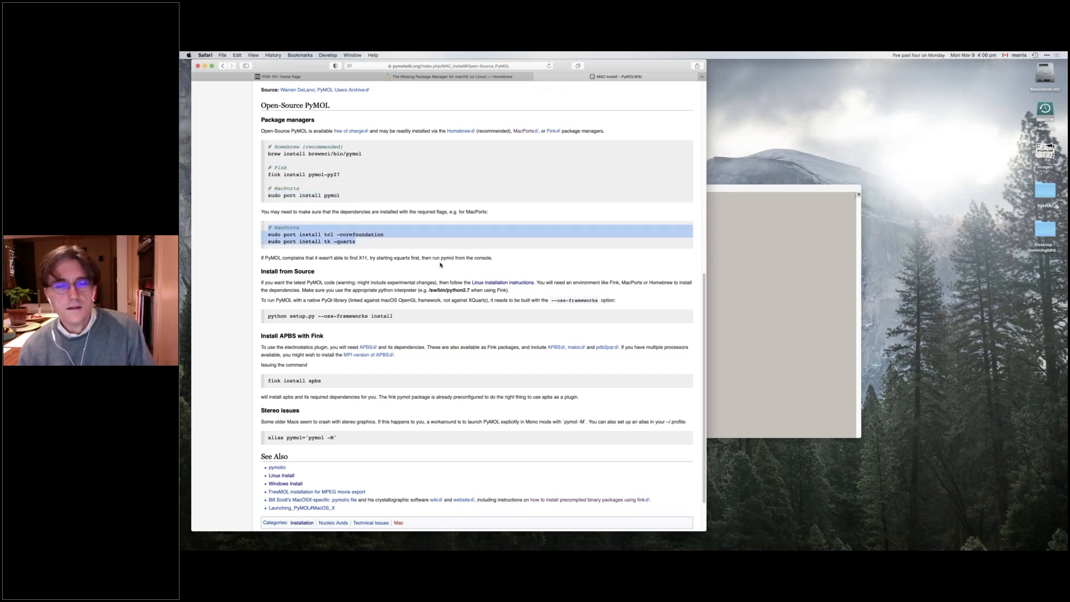
Step: Switch back to Terminal and launch PyMOL with the "pymol" command
{"action": "left_click", "coordinate": [817, 249]}
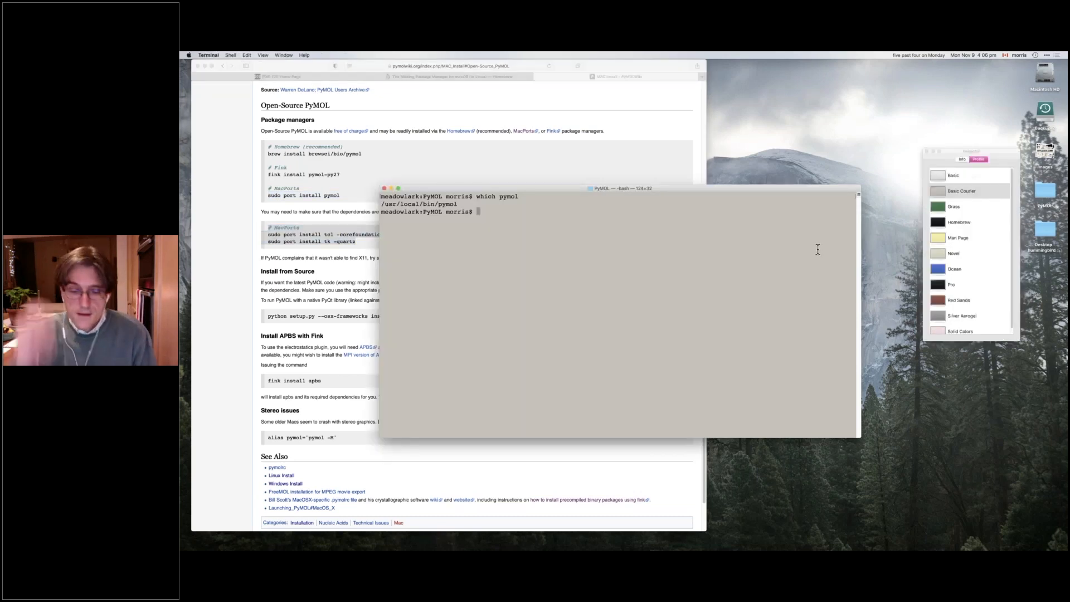
{"action": "type", "text": "py"}
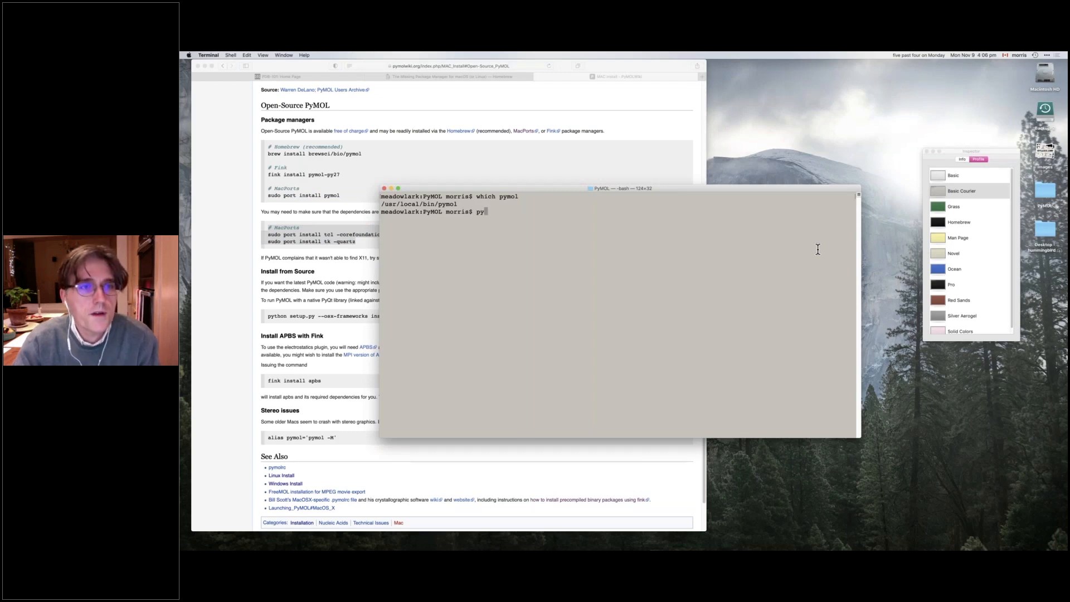
{"action": "type", "text": "mol"}
{"action": "key", "text": "Return"}
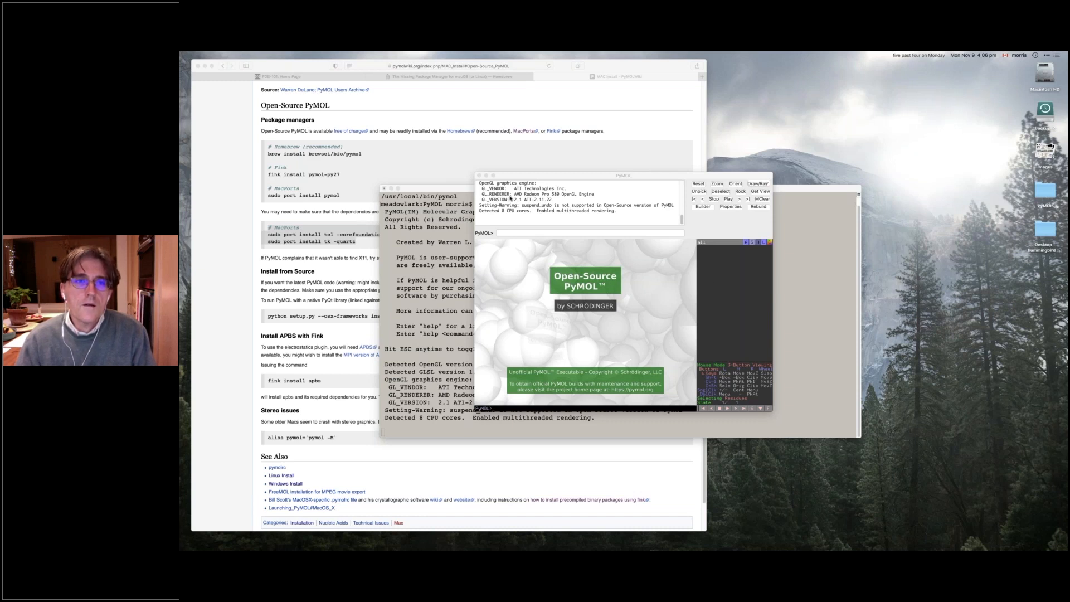
Step: Review the startup messages in PyMOL's output log from the version line to the graphics and CPU details
{"action": "scroll", "coordinate": [513, 199], "scroll_direction": "up", "scroll_amount": 10}
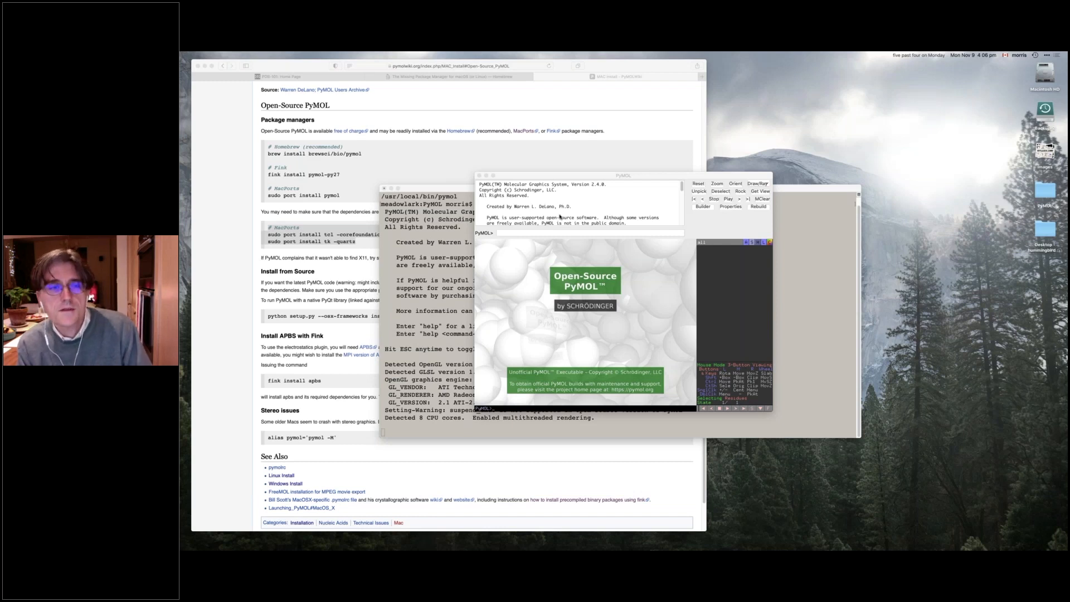
{"action": "scroll", "coordinate": [560, 217], "scroll_direction": "down", "scroll_amount": 2}
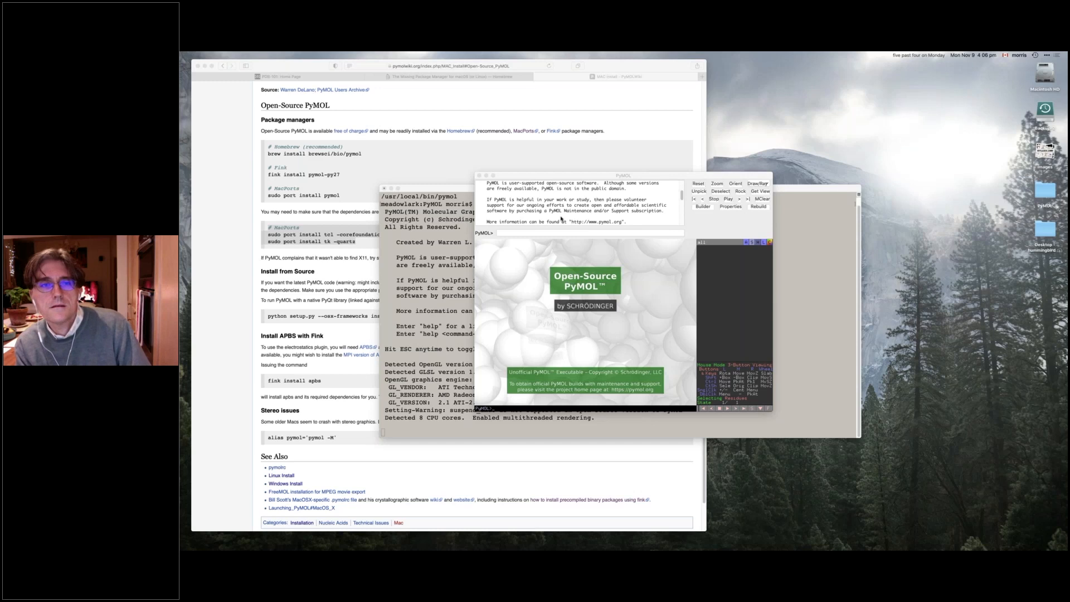
{"action": "scroll", "coordinate": [561, 218], "scroll_direction": "down", "scroll_amount": 3}
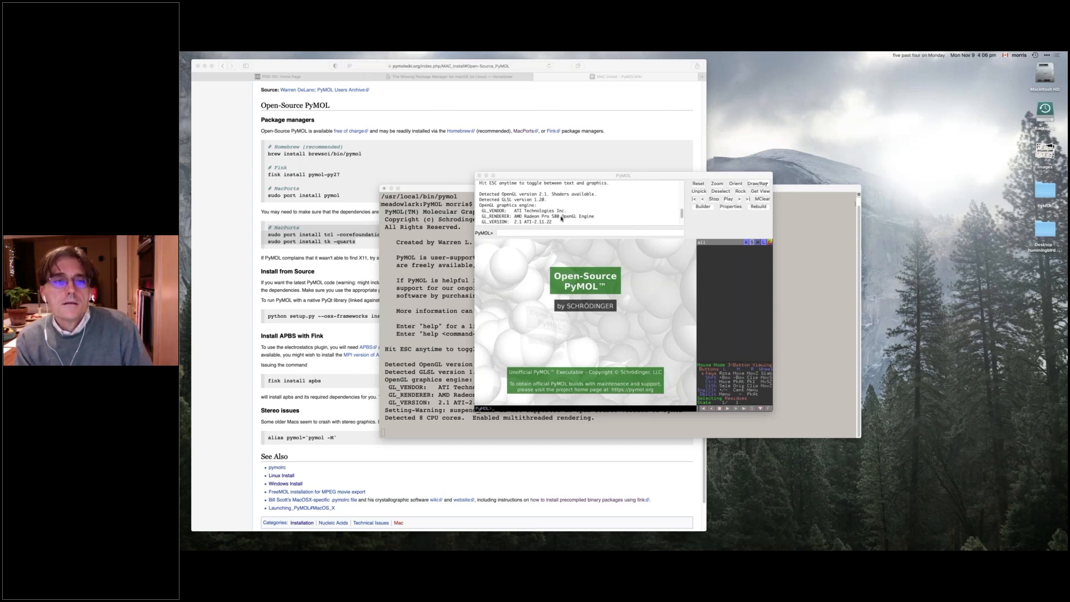
{"action": "scroll", "coordinate": [561, 219], "scroll_direction": "down", "scroll_amount": 1}
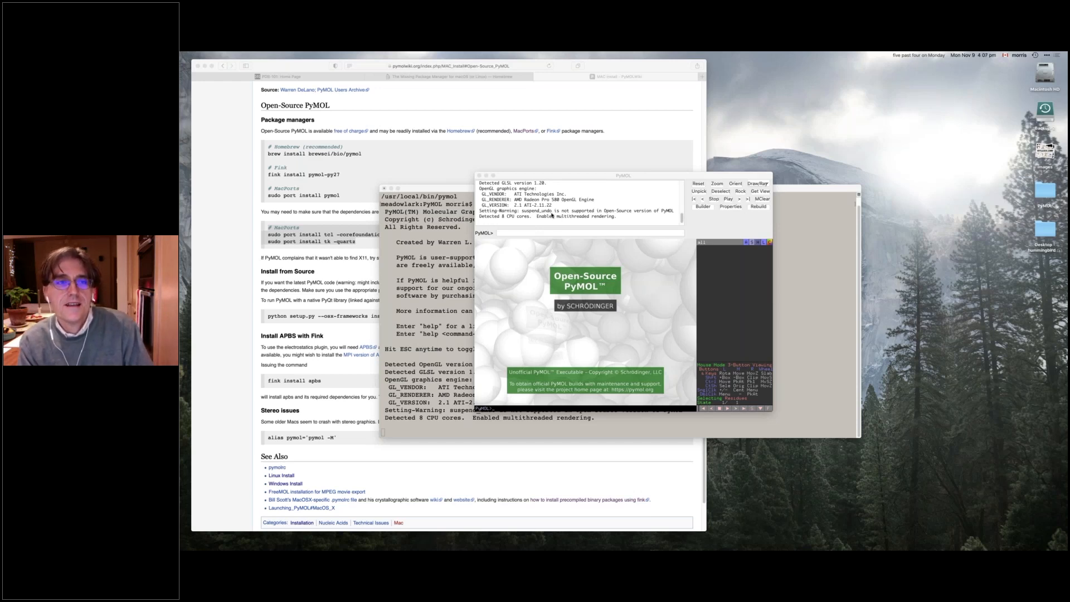
{"action": "scroll", "coordinate": [557, 220], "scroll_direction": "down", "scroll_amount": 1}
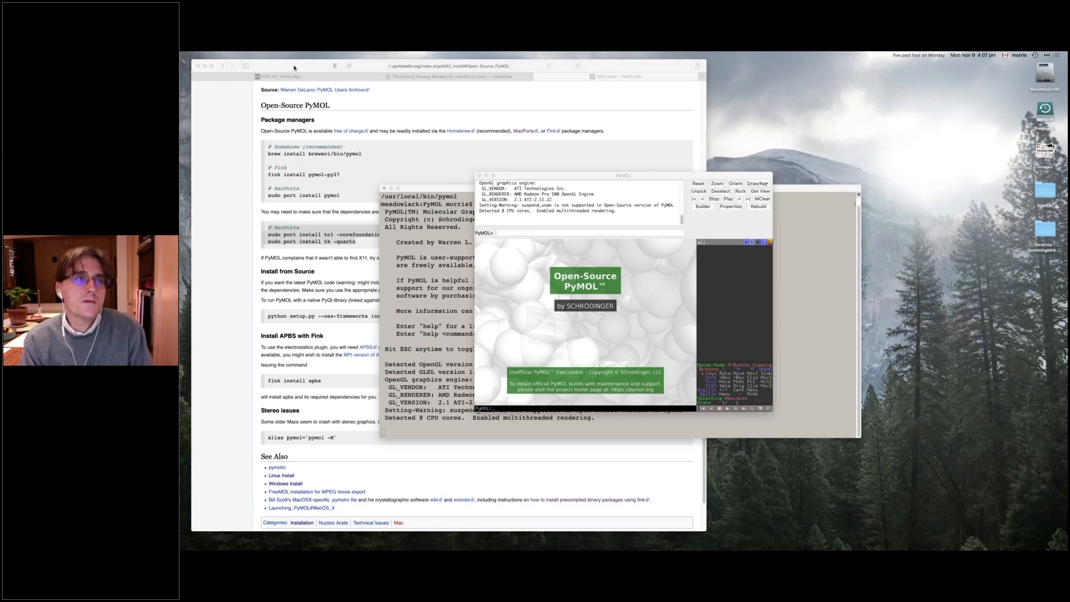
Step: Move the Safari and Terminal windows down mostly off the screen and close the Terminal profile inspector
{"action": "left_click_drag", "start_coordinate": [293, 67], "coordinate": [339, 485]}
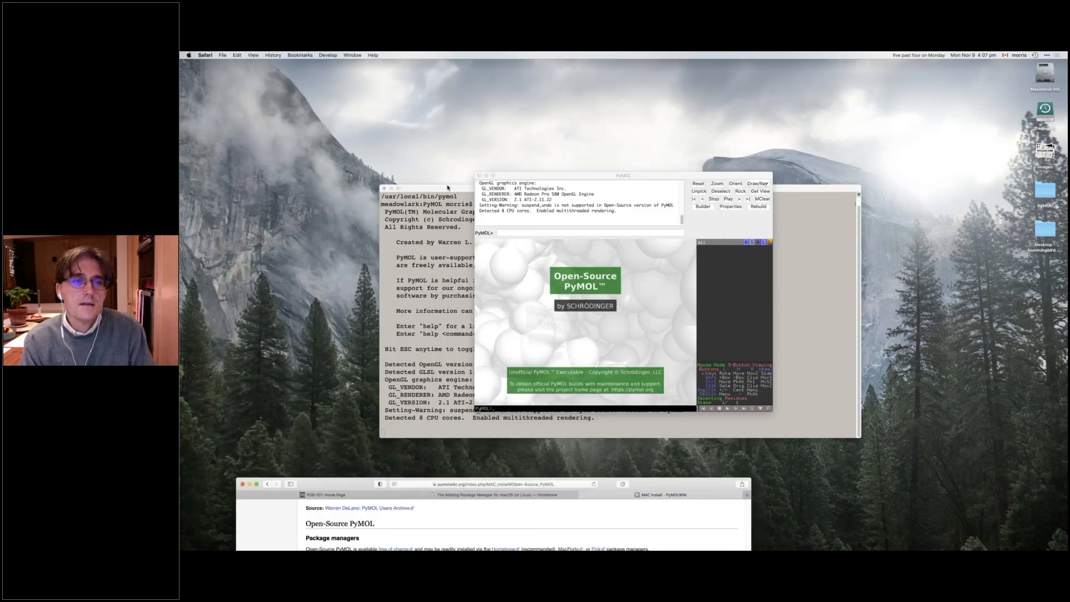
{"action": "left_click_drag", "start_coordinate": [433, 189], "coordinate": [456, 520]}
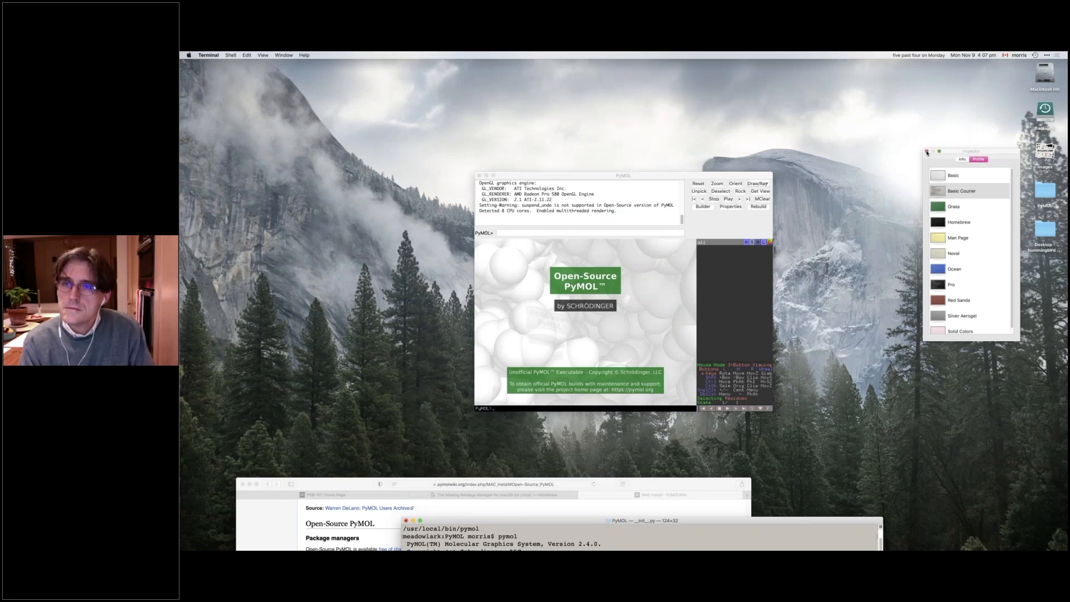
{"action": "left_click", "coordinate": [926, 151]}
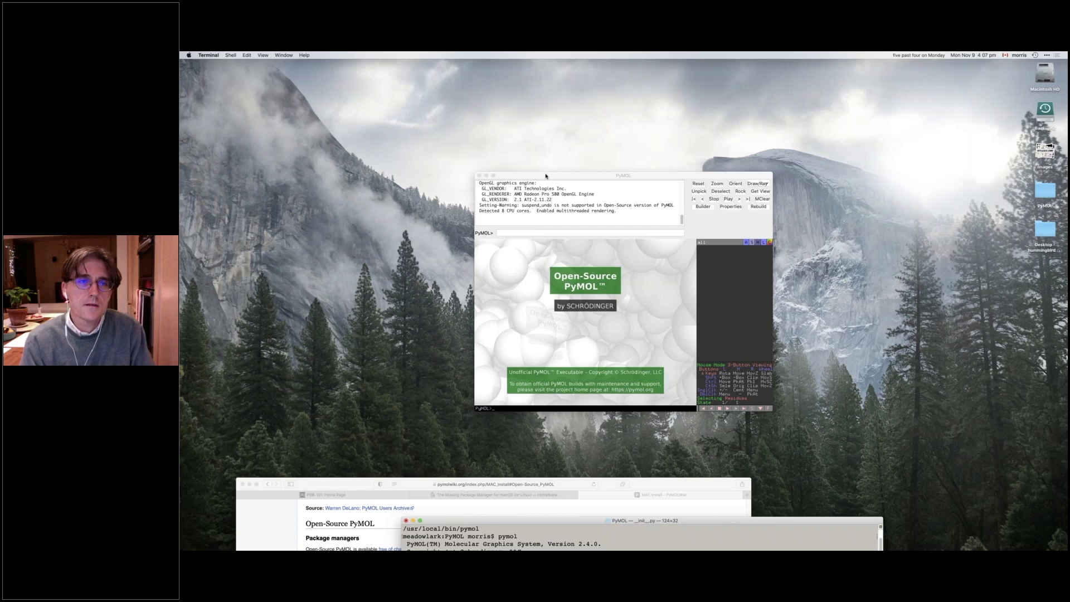
Step: Enlarge the PyMOL window to fill the screen and restore it to a smaller size
{"action": "left_click_drag", "start_coordinate": [546, 176], "coordinate": [518, 56]}
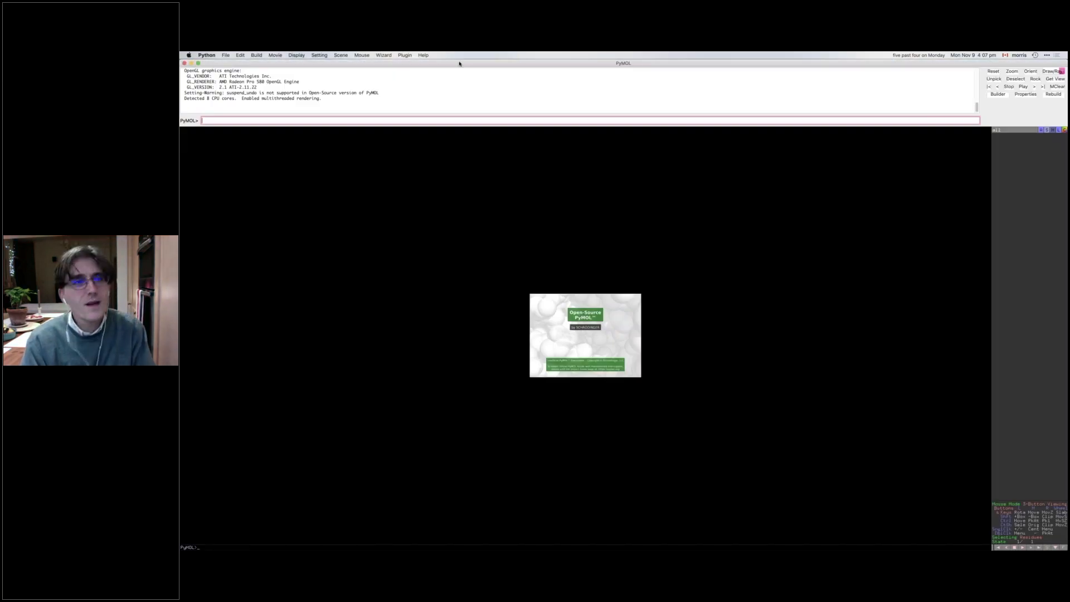
{"action": "left_click", "coordinate": [199, 63]}
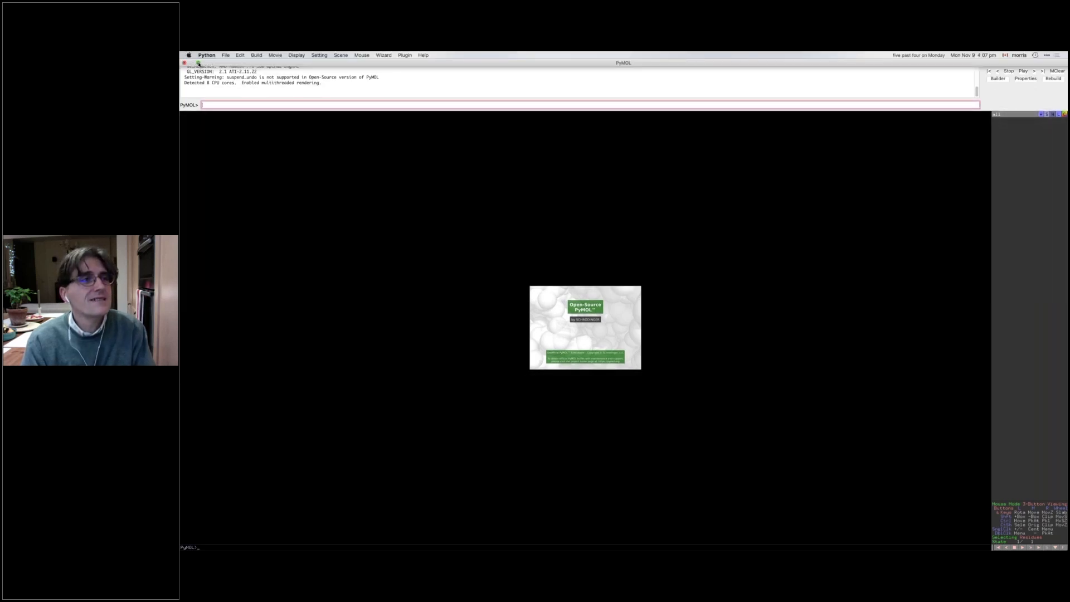
{"action": "left_click", "coordinate": [199, 64]}
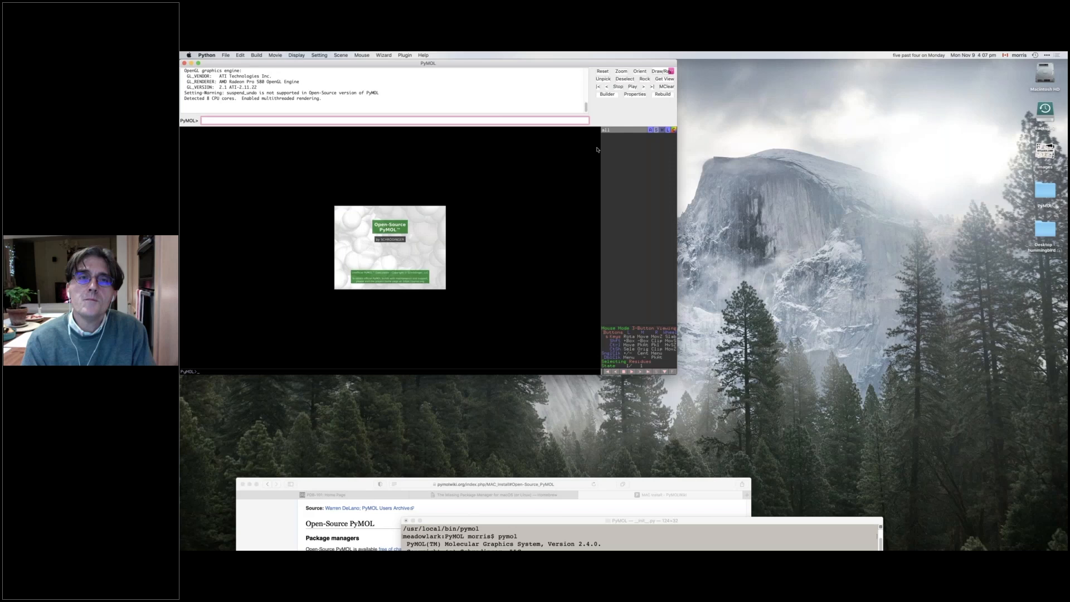
Step: Move the PyMOL window toward the middle of the desktop and resize it to a medium size
{"action": "left_click_drag", "start_coordinate": [428, 63], "coordinate": [643, 128]}
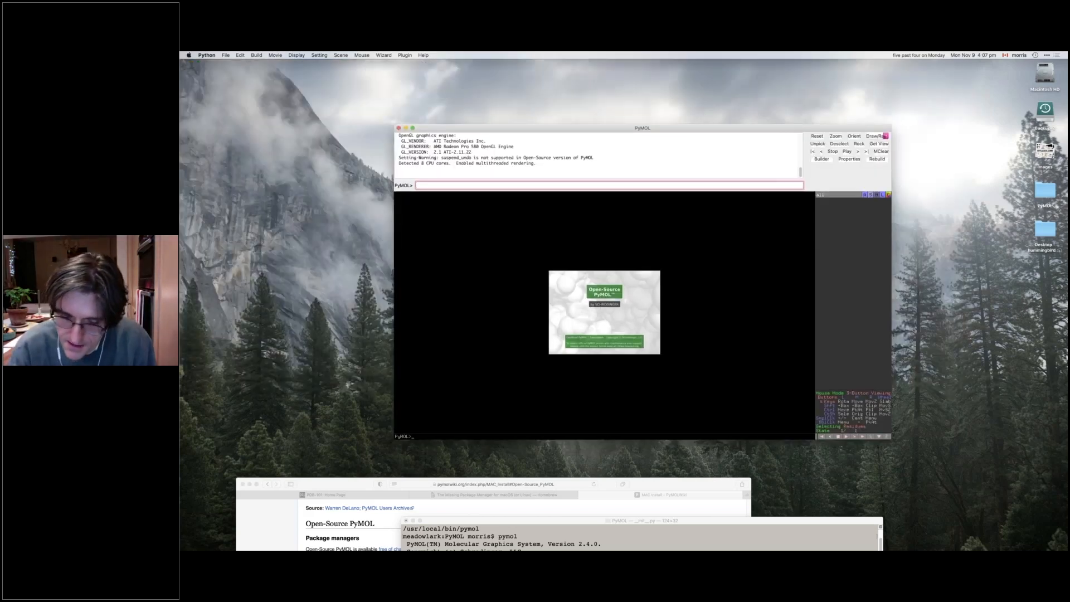
{"action": "type", "text": "O"}
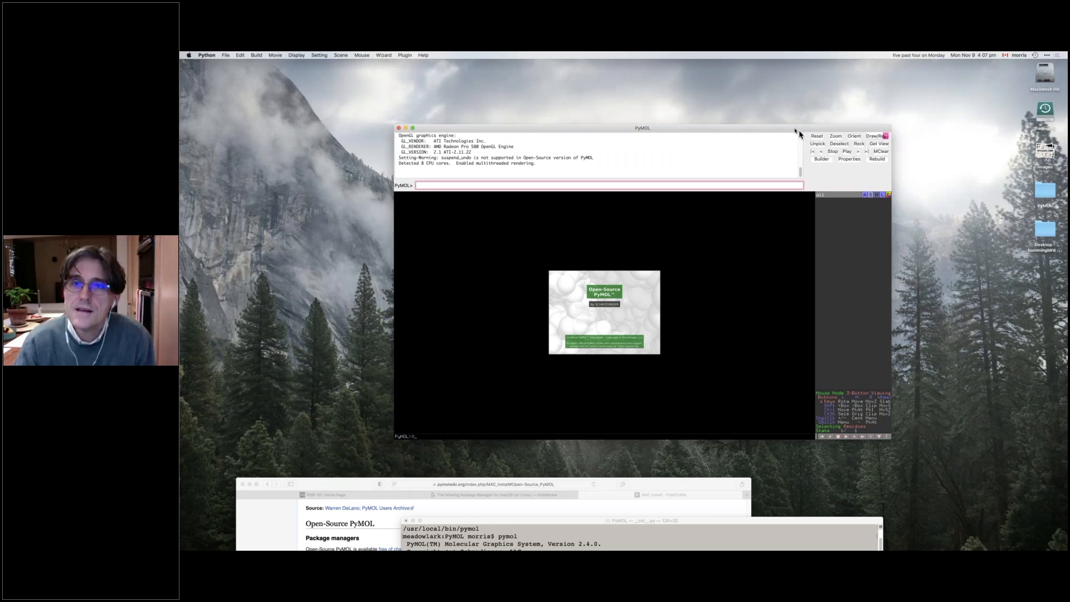
{"action": "left_click_drag", "start_coordinate": [797, 131], "coordinate": [805, 102]}
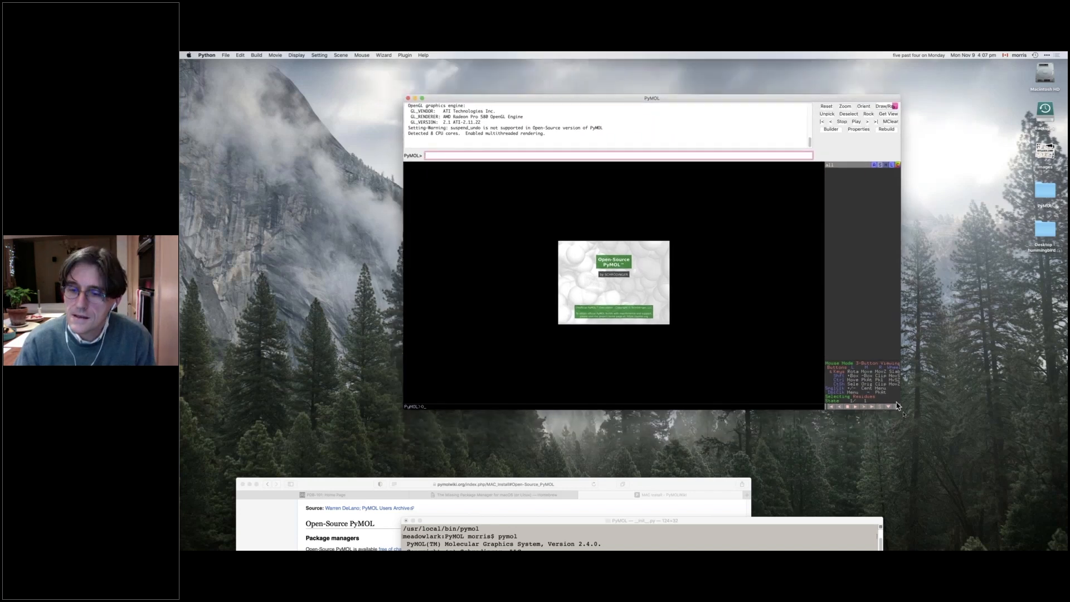
{"action": "left_click_drag", "start_coordinate": [901, 411], "coordinate": [760, 336]}
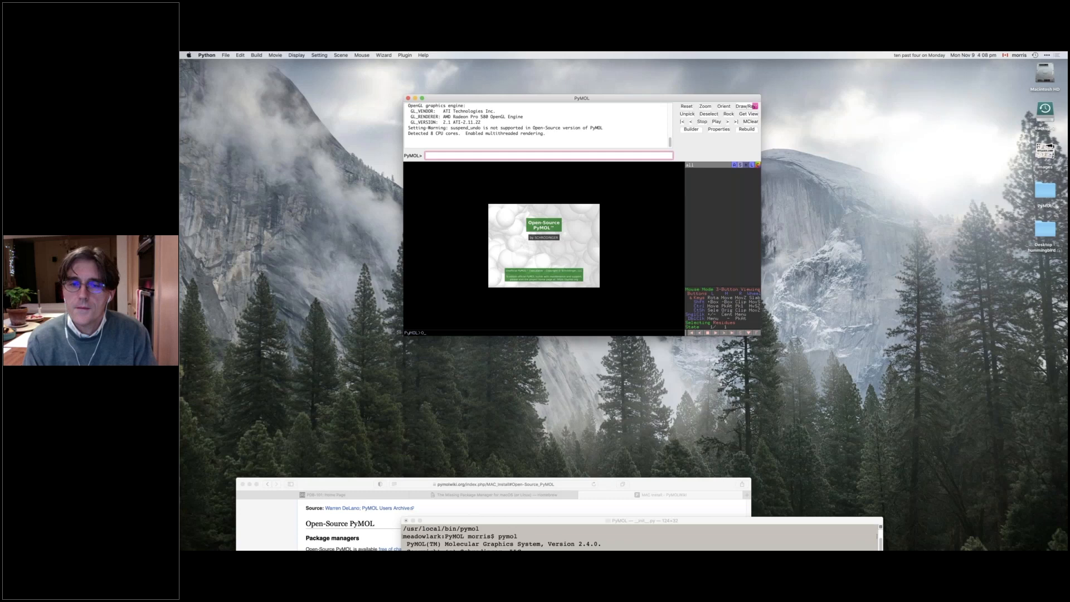
{"action": "left_click_drag", "start_coordinate": [785, 365], "coordinate": [868, 397]}
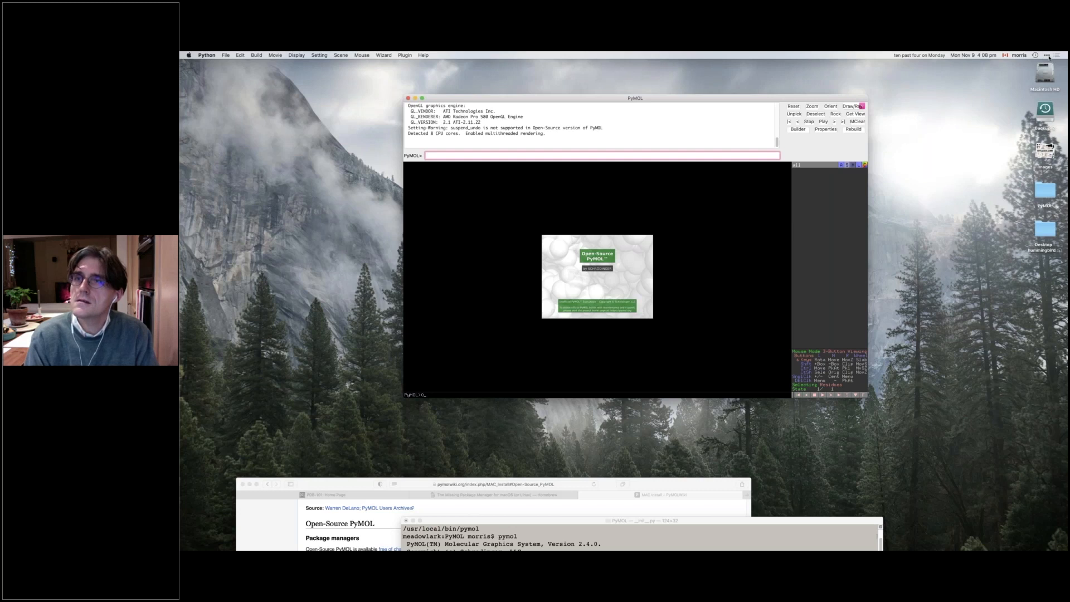
Step: Set the built-in display to the scaled Larger Text resolution in System Preferences, and enlarge the PyMOL window to fill the screen
{"action": "left_click", "coordinate": [1048, 55]}
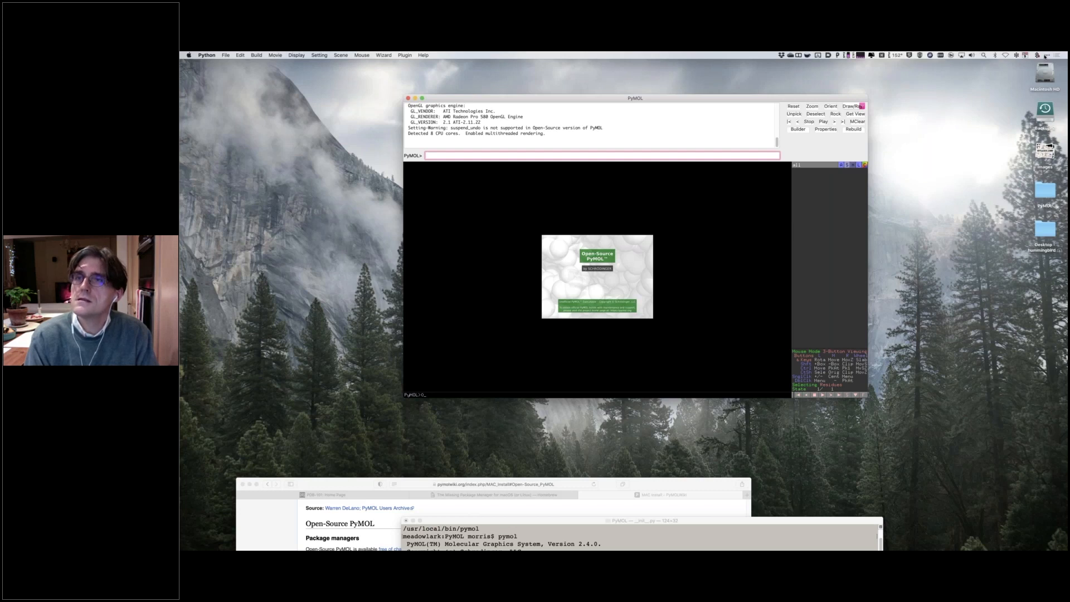
{"action": "left_click", "coordinate": [961, 55]}
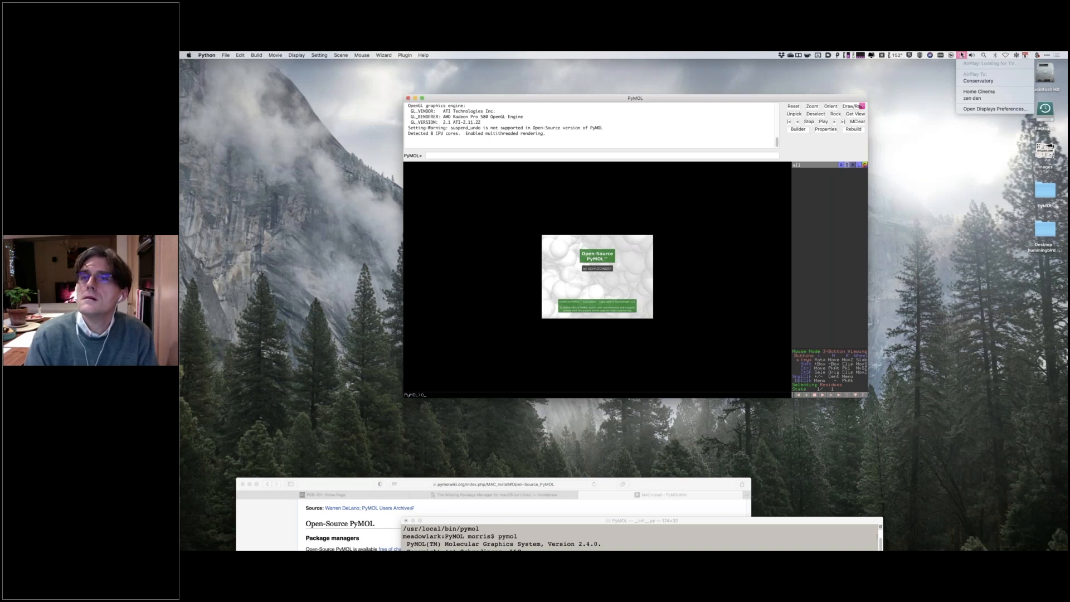
{"action": "left_click", "coordinate": [970, 109]}
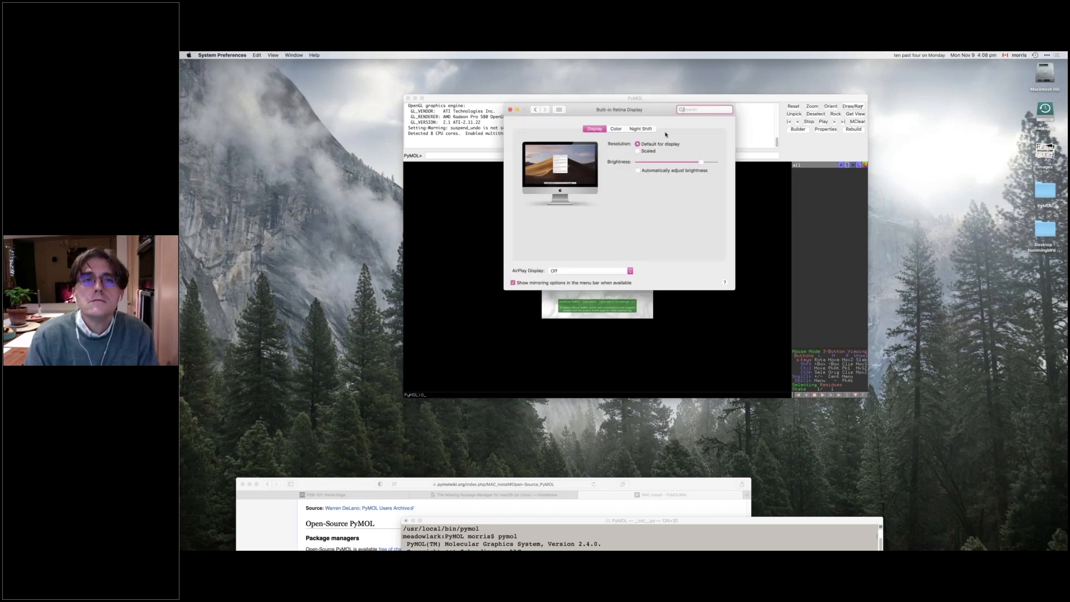
{"action": "left_click", "coordinate": [636, 151]}
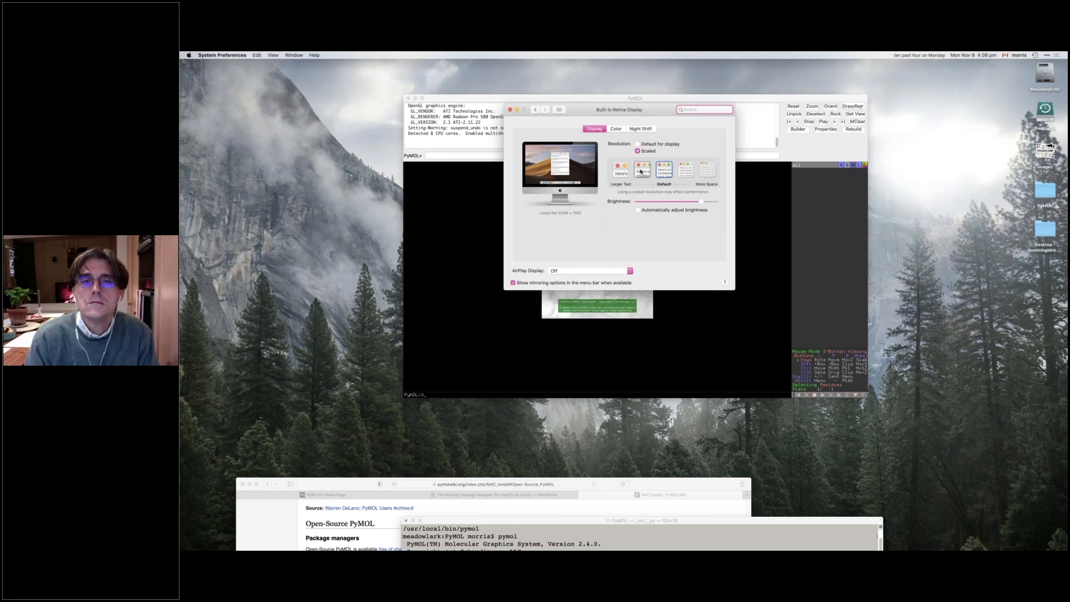
{"action": "left_click", "coordinate": [622, 171]}
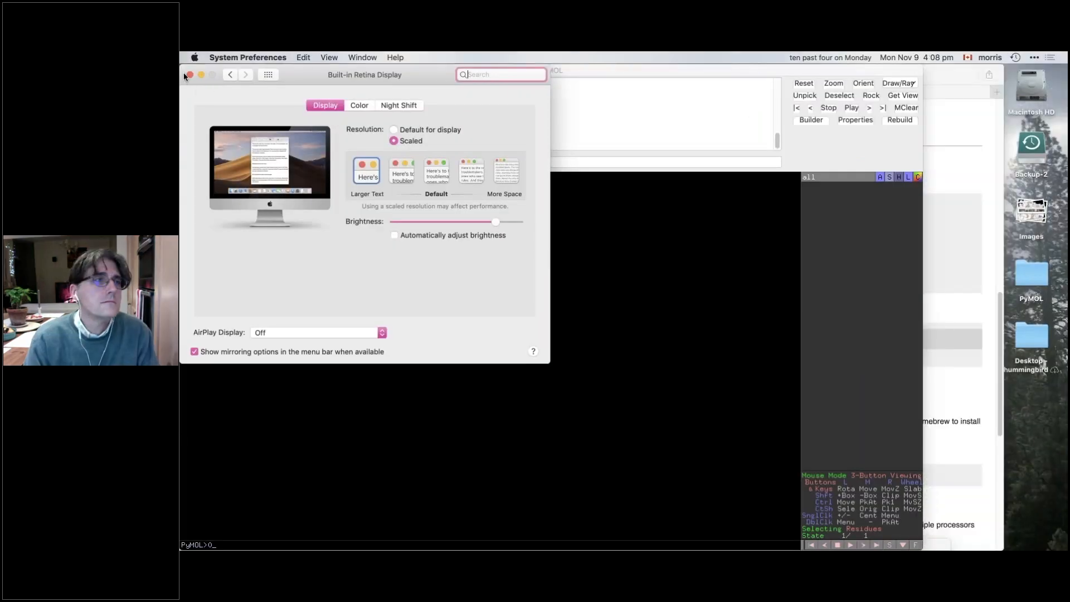
{"action": "left_click", "coordinate": [190, 75]}
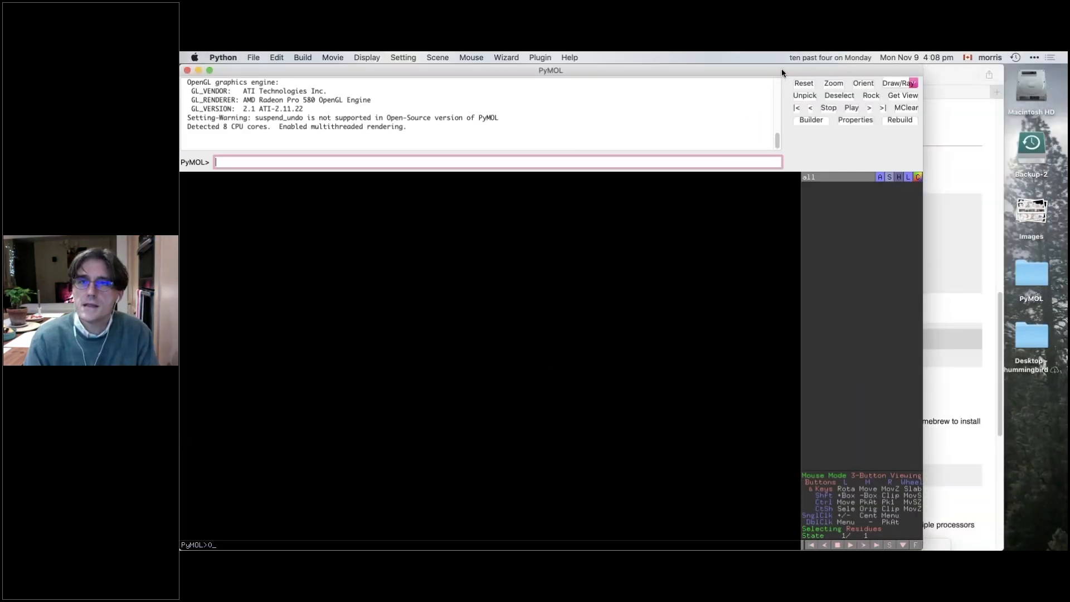
{"action": "left_click_drag", "start_coordinate": [784, 68], "coordinate": [828, 57]}
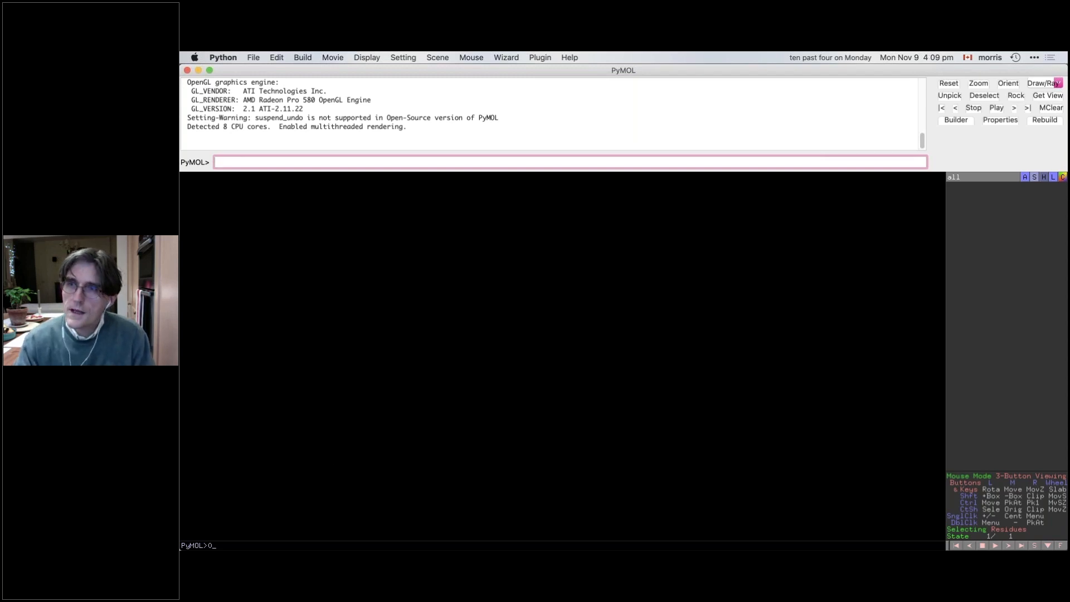
Step: View the Builder's Protein residue options, then close the Builder and restore the 3-Button Viewing mouse mode
{"action": "left_click", "coordinate": [963, 122]}
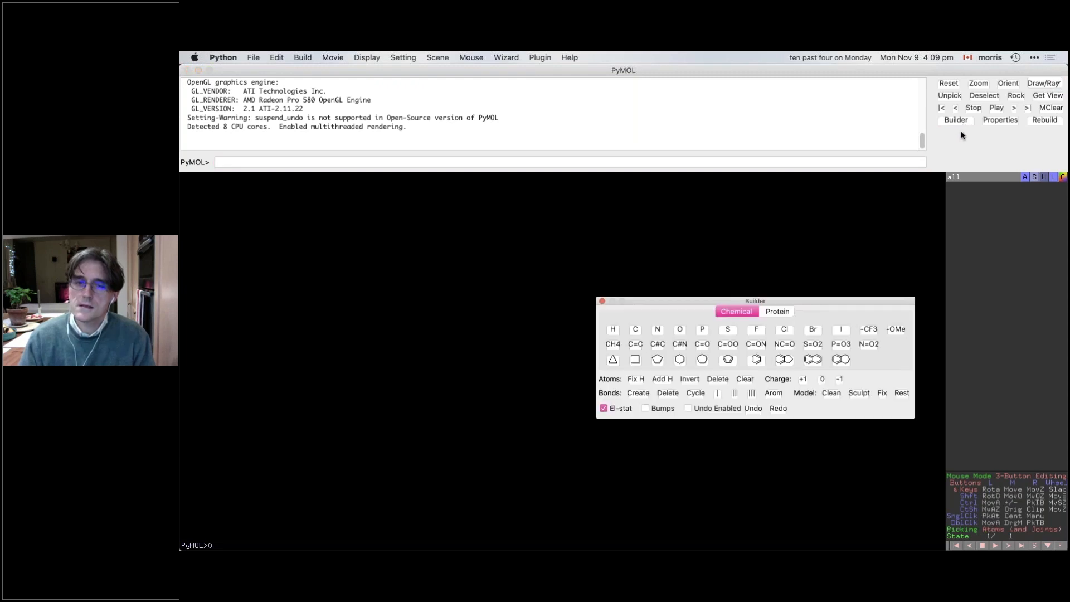
{"action": "left_click_drag", "start_coordinate": [851, 301], "coordinate": [788, 175]}
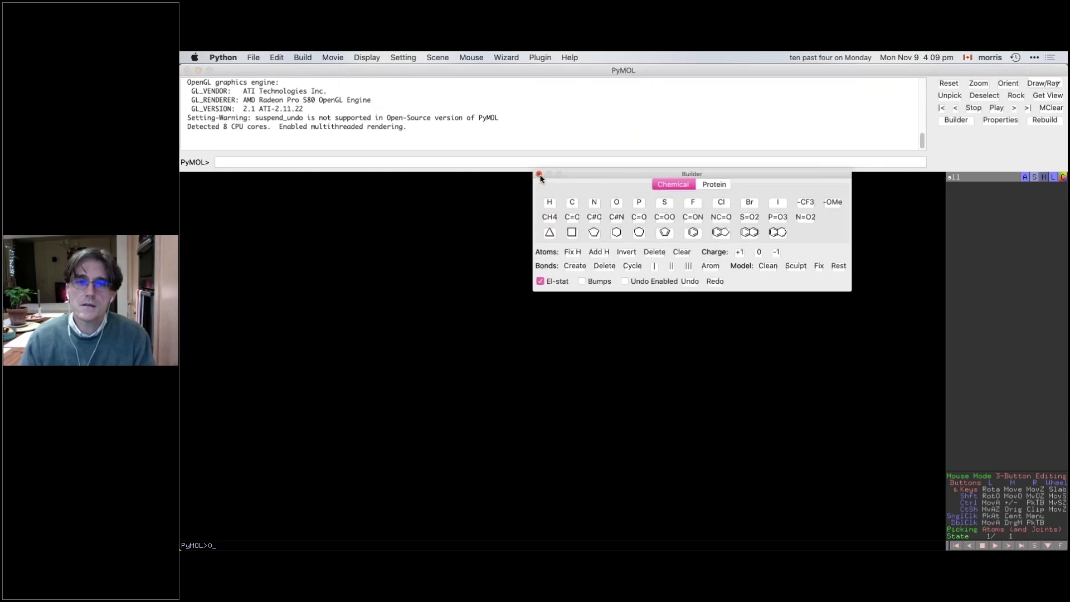
{"action": "left_click", "coordinate": [714, 184]}
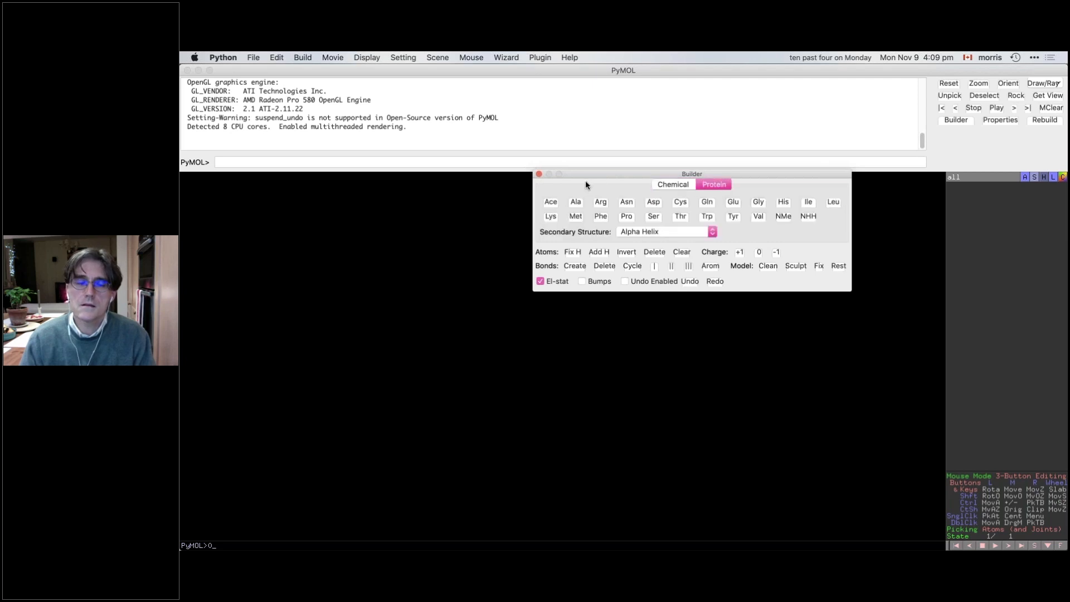
{"action": "left_click", "coordinate": [539, 175]}
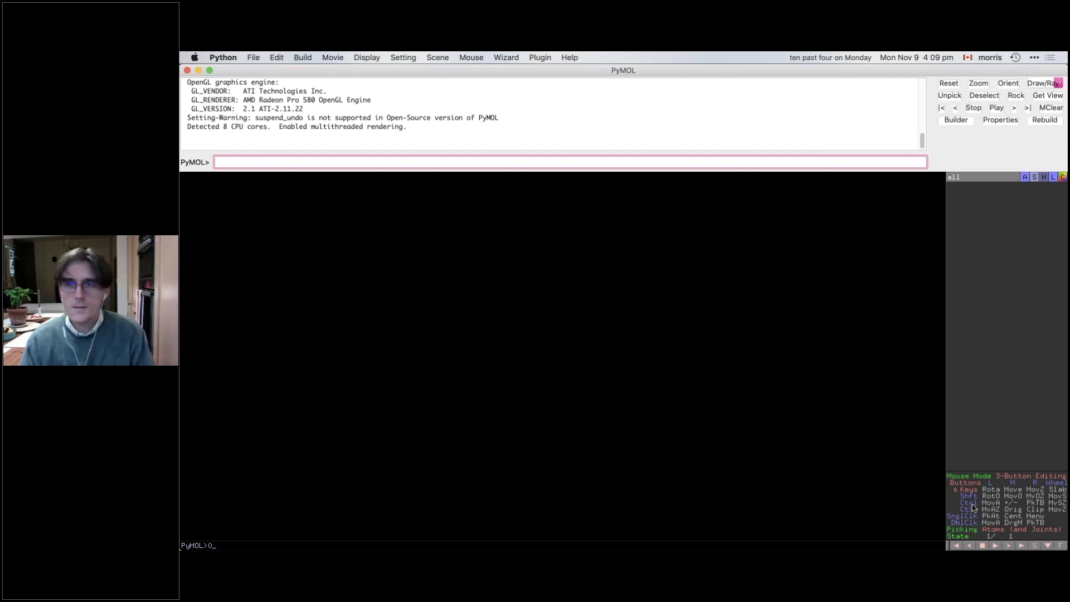
{"action": "mouse_move", "coordinate": [671, 549]}
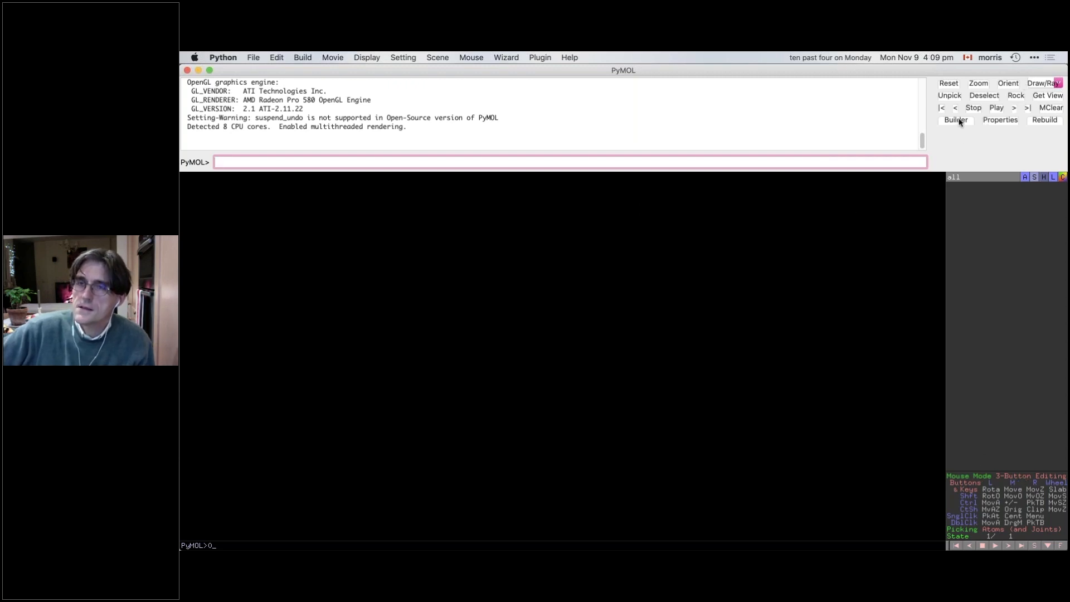
{"action": "left_click", "coordinate": [1014, 480]}
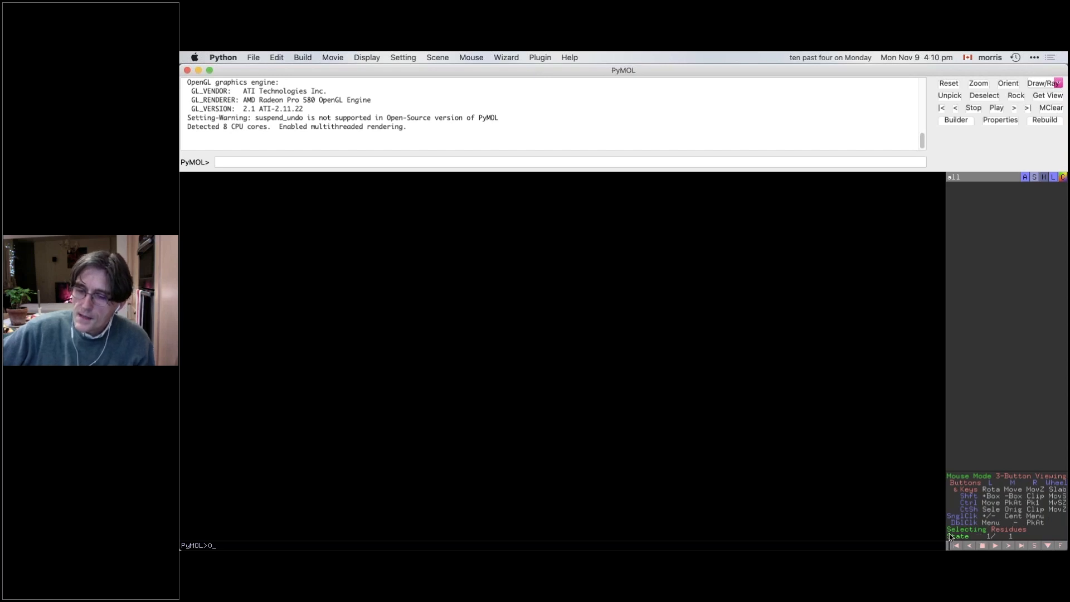
Step: Cycle the mouse selection level through its options, including Segments, Objects and Atoms, and return it to Residues
{"action": "left_click", "coordinate": [1012, 534]}
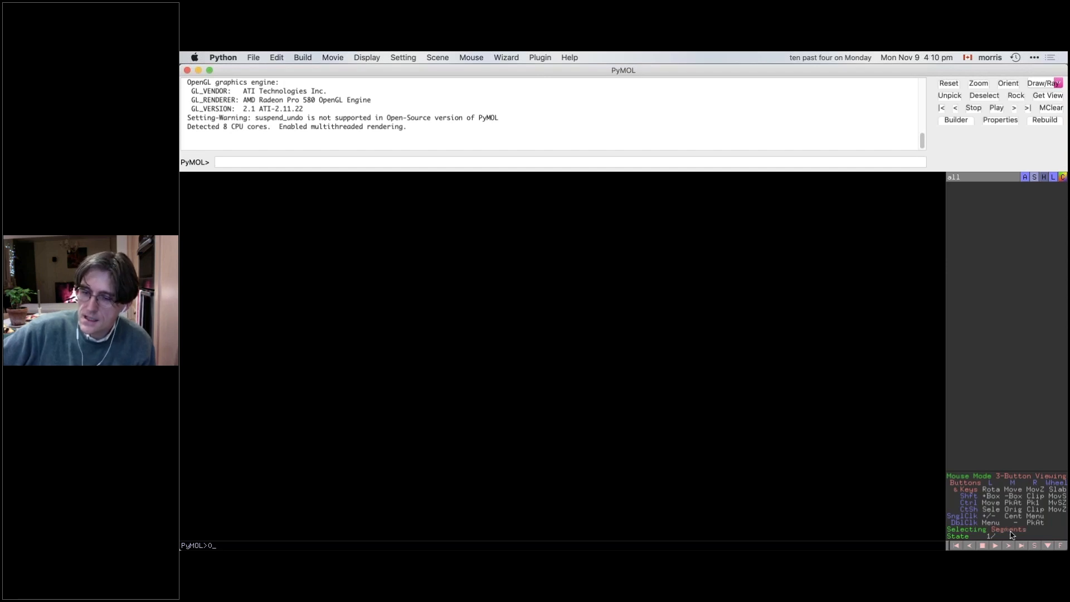
{"action": "left_click", "coordinate": [1012, 534]}
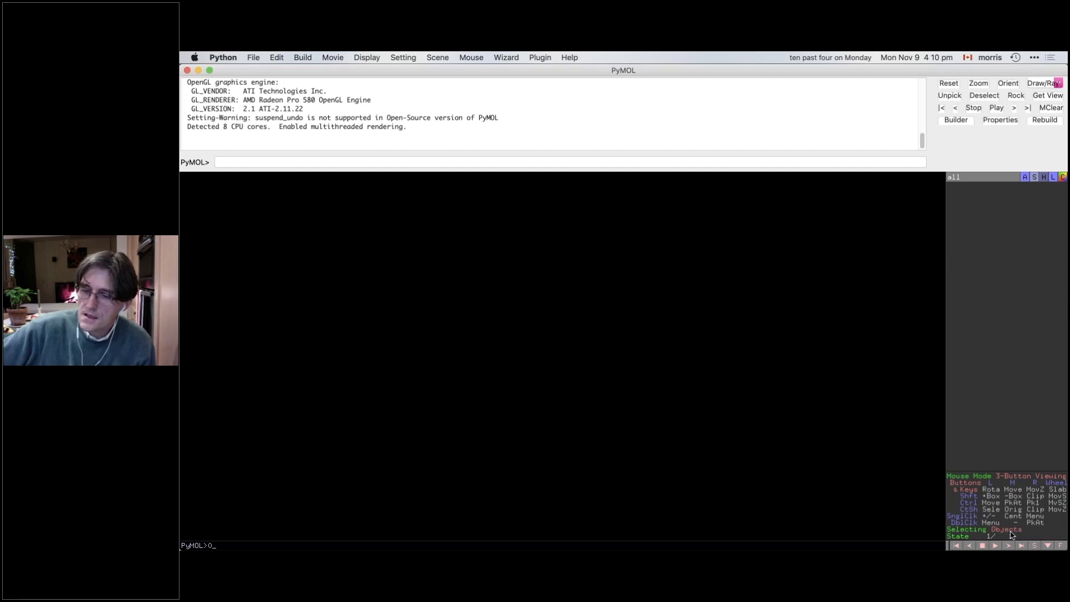
{"action": "left_click", "coordinate": [1012, 533]}
{"action": "left_click", "coordinate": [1012, 534]}
{"action": "left_click", "coordinate": [1012, 534]}
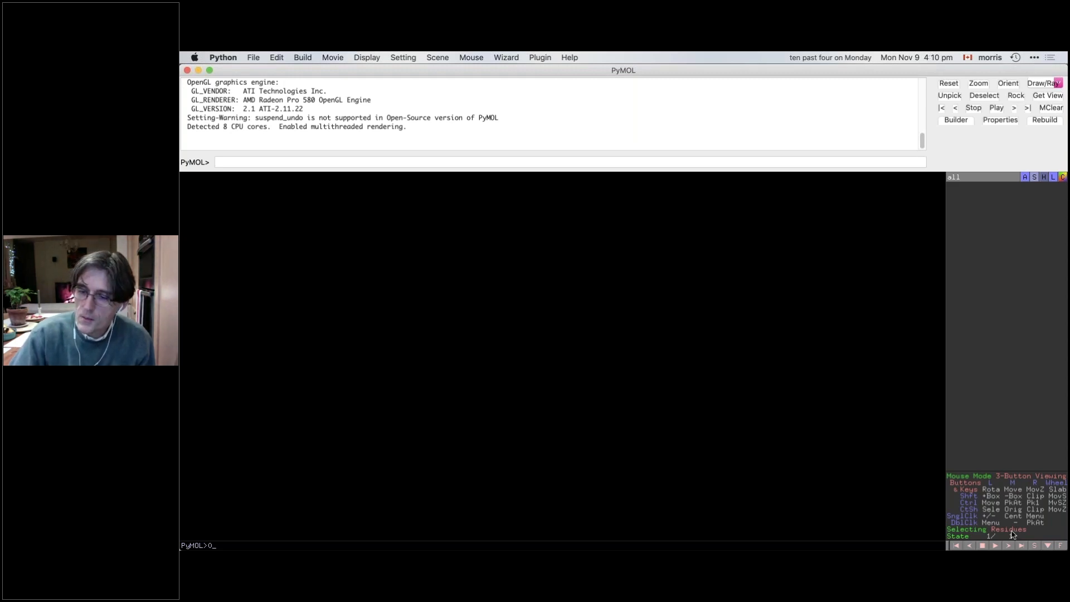
{"action": "left_click", "coordinate": [1011, 533]}
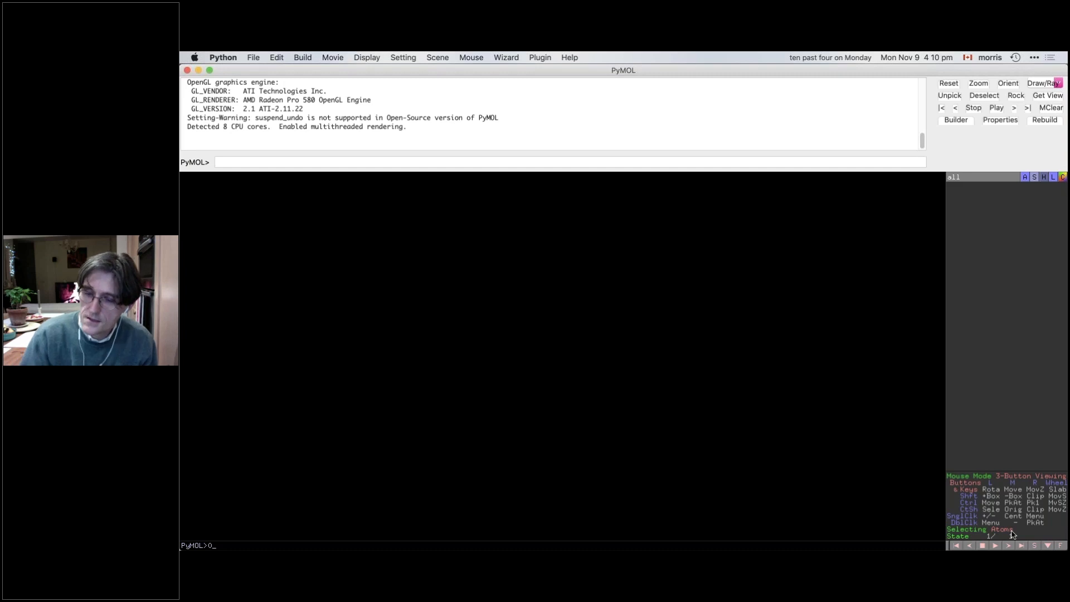
{"action": "left_click", "coordinate": [1012, 533]}
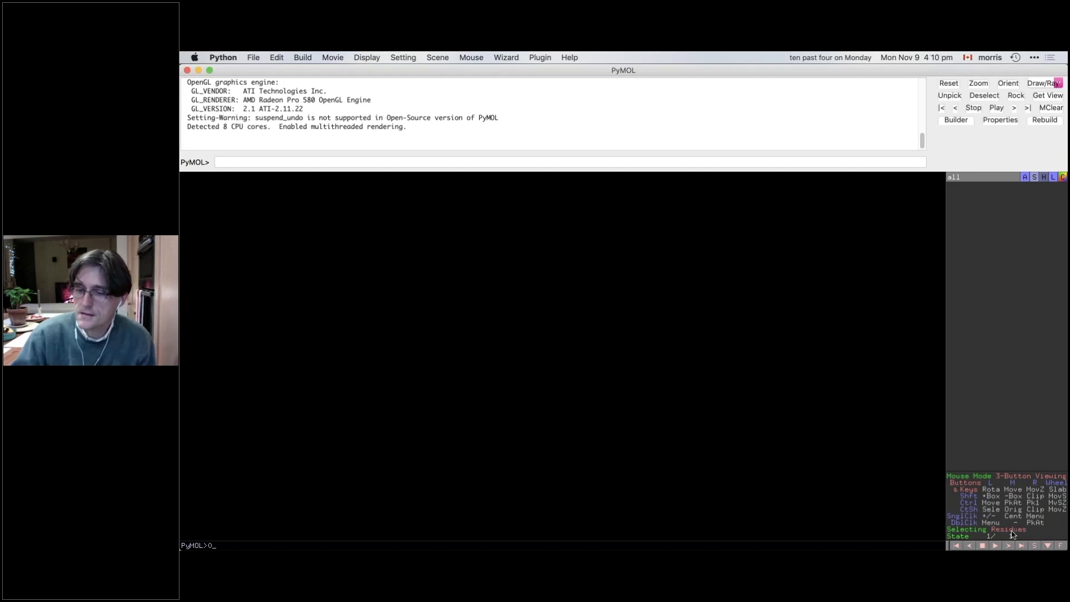
{"action": "left_click", "coordinate": [1010, 531]}
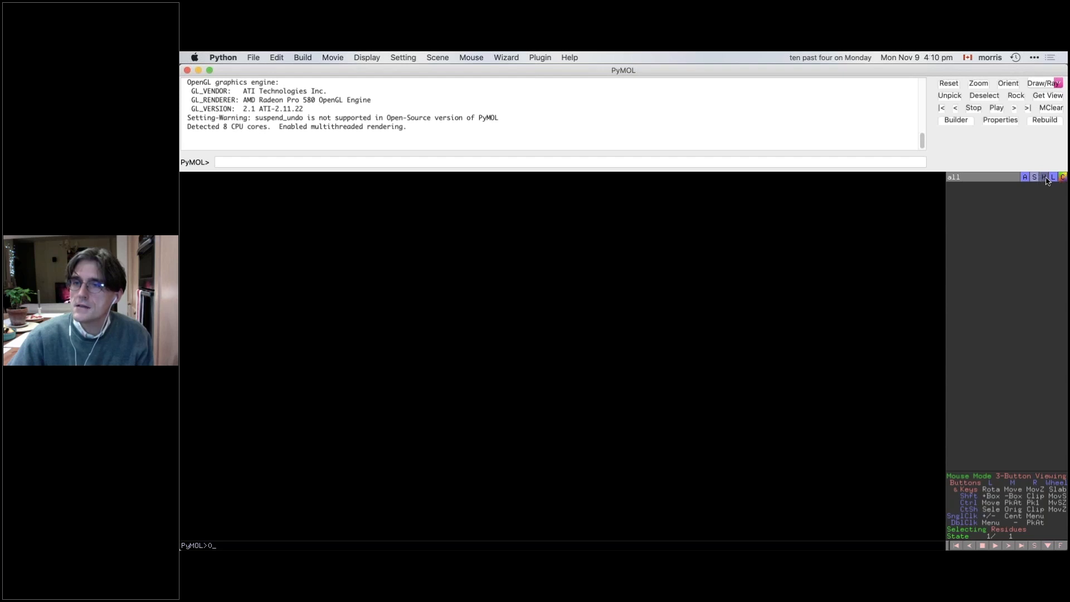
Step: Look through the Action, Show, Hide, Label and Color options available for the all entry
{"action": "left_click", "coordinate": [1024, 180]}
{"action": "left_click", "coordinate": [1027, 180]}
{"action": "left_click", "coordinate": [1034, 179]}
{"action": "left_click", "coordinate": [1036, 180]}
{"action": "left_click", "coordinate": [1044, 178]}
{"action": "left_click", "coordinate": [1046, 179]}
{"action": "left_click", "coordinate": [1054, 178]}
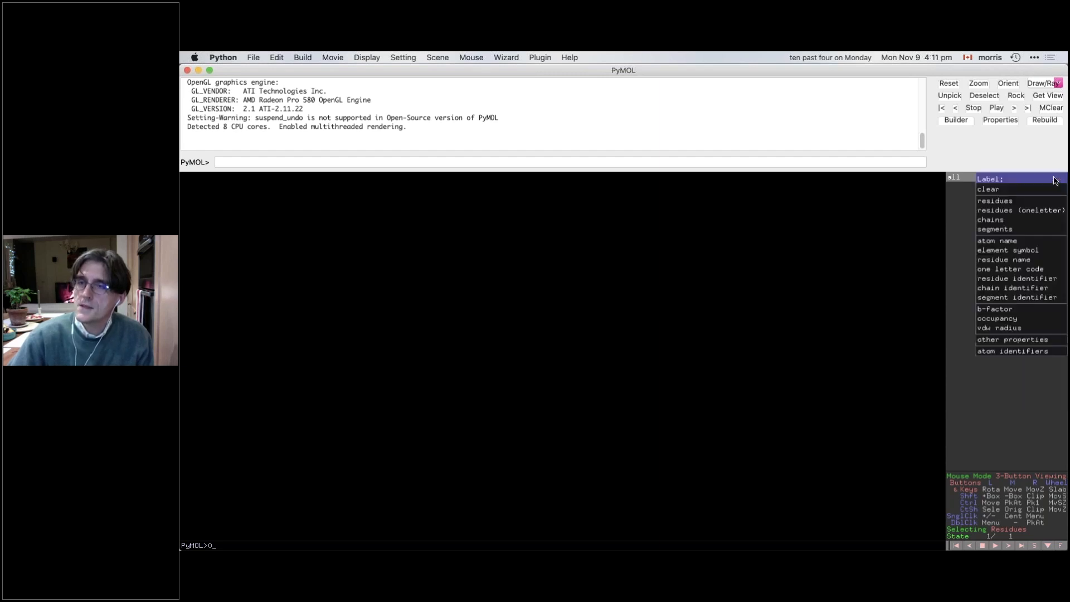
{"action": "left_click", "coordinate": [1055, 179]}
{"action": "left_click", "coordinate": [1063, 179]}
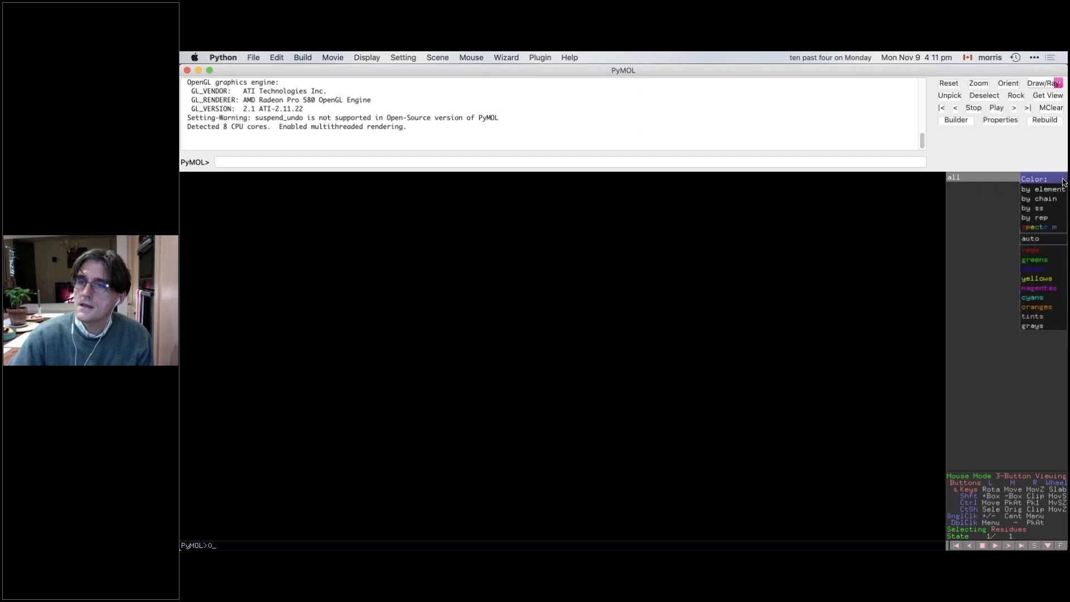
Step: Load the structure 2cpp into the viewer with the command fetch 2cpp
{"action": "left_click", "coordinate": [239, 162]}
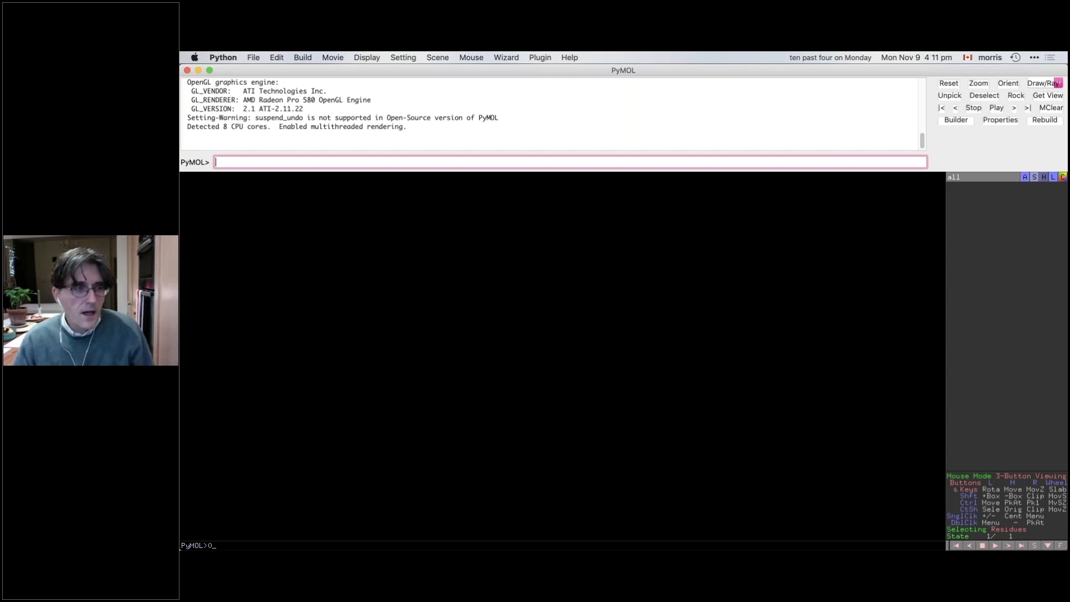
{"action": "type", "text": "fetch"}
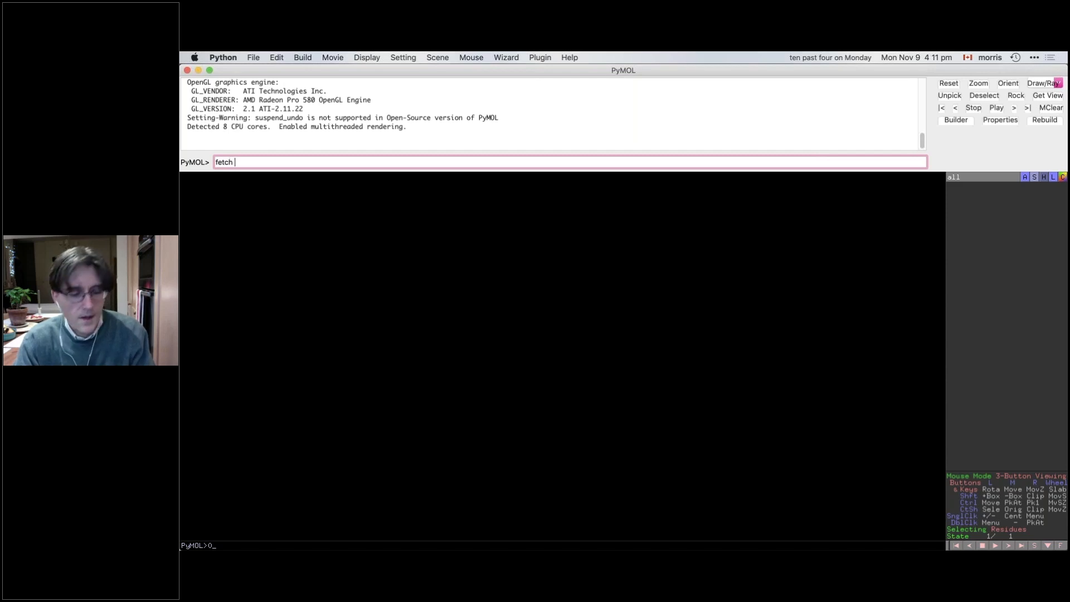
{"action": "type", "text": " 2cpp"}
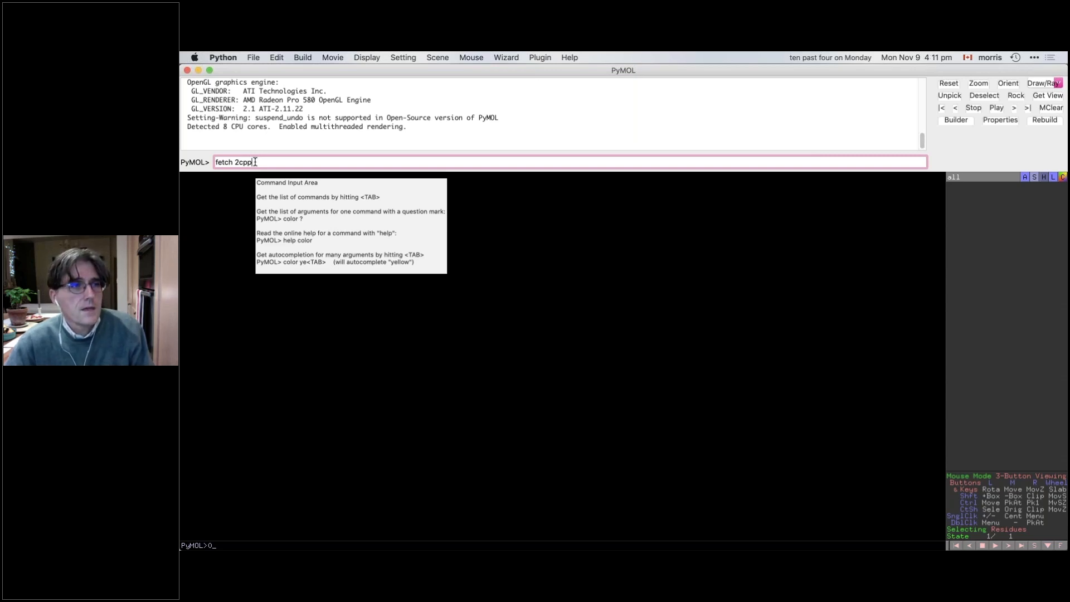
{"action": "key", "text": "Return"}
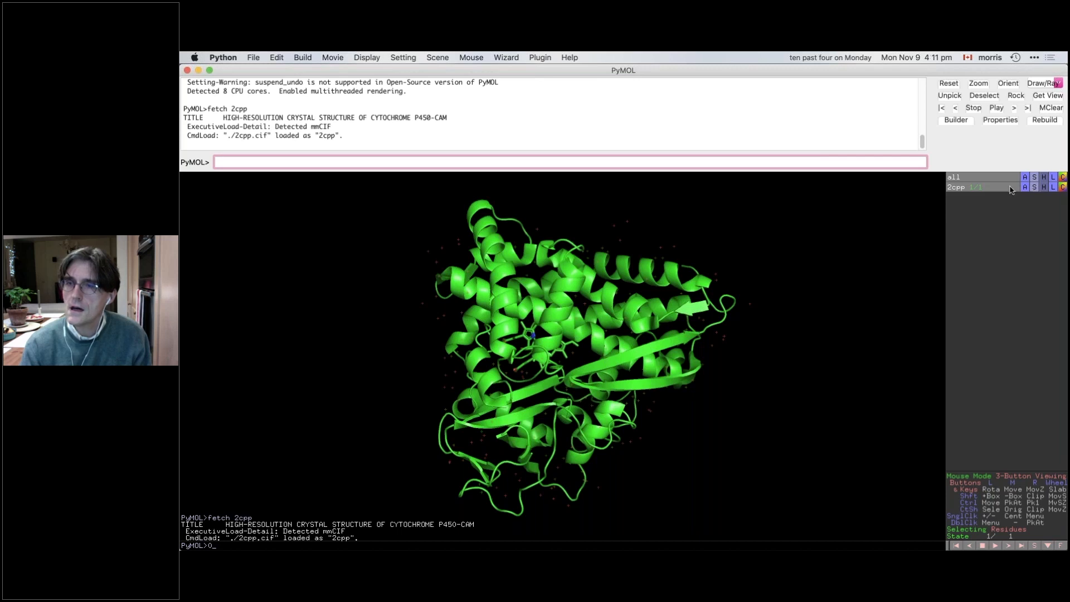
Step: Add the lines representation to the 2cpp object, then display the object as lines only
{"action": "left_click", "coordinate": [1032, 190]}
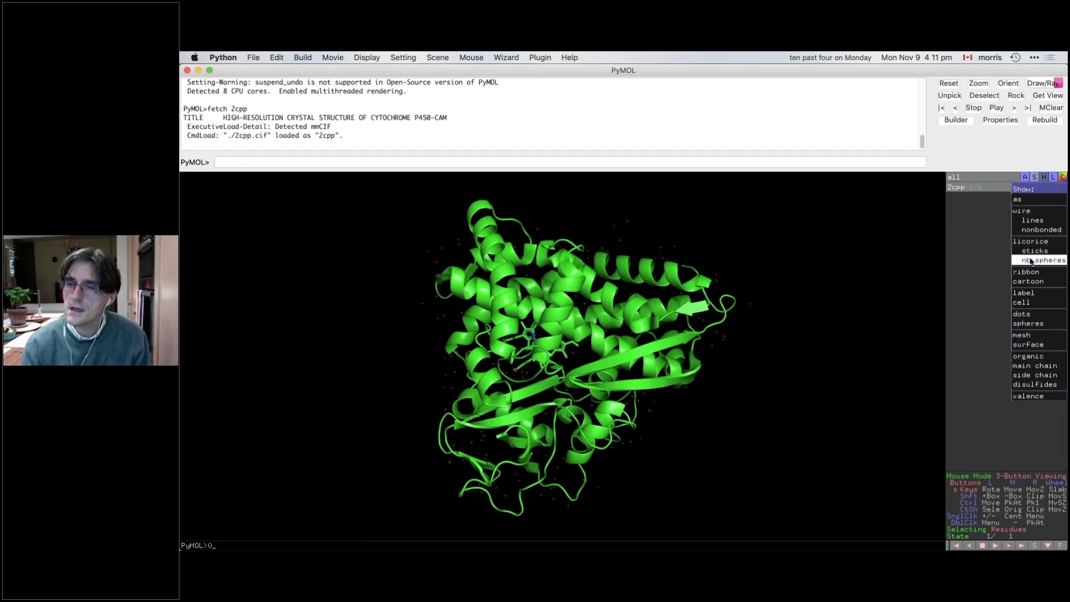
{"action": "left_click", "coordinate": [1025, 222]}
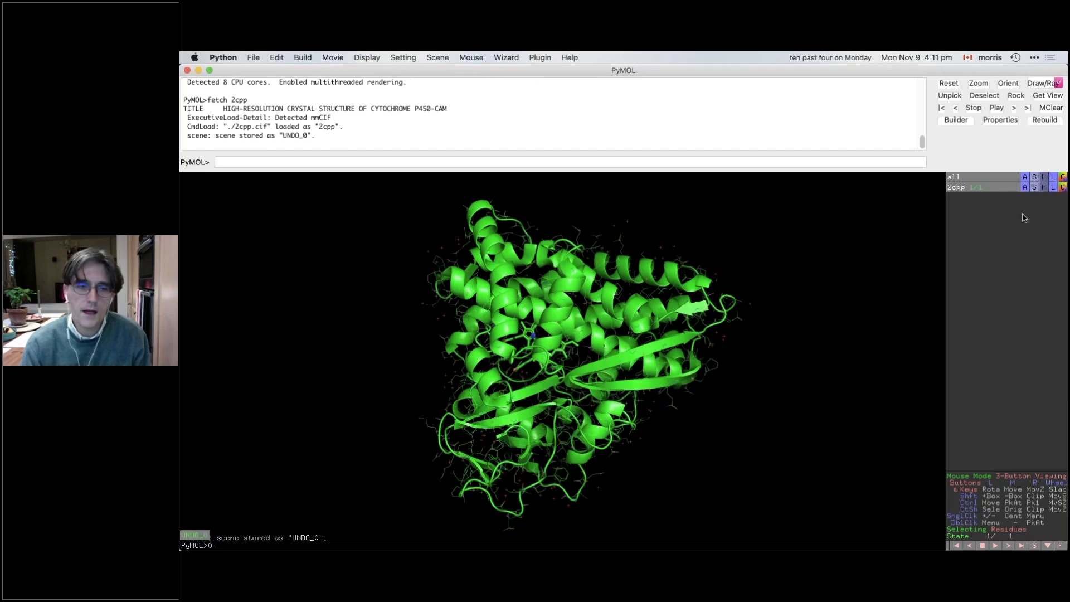
{"action": "left_click", "coordinate": [1033, 188]}
{"action": "mouse_move", "coordinate": [1025, 199]}
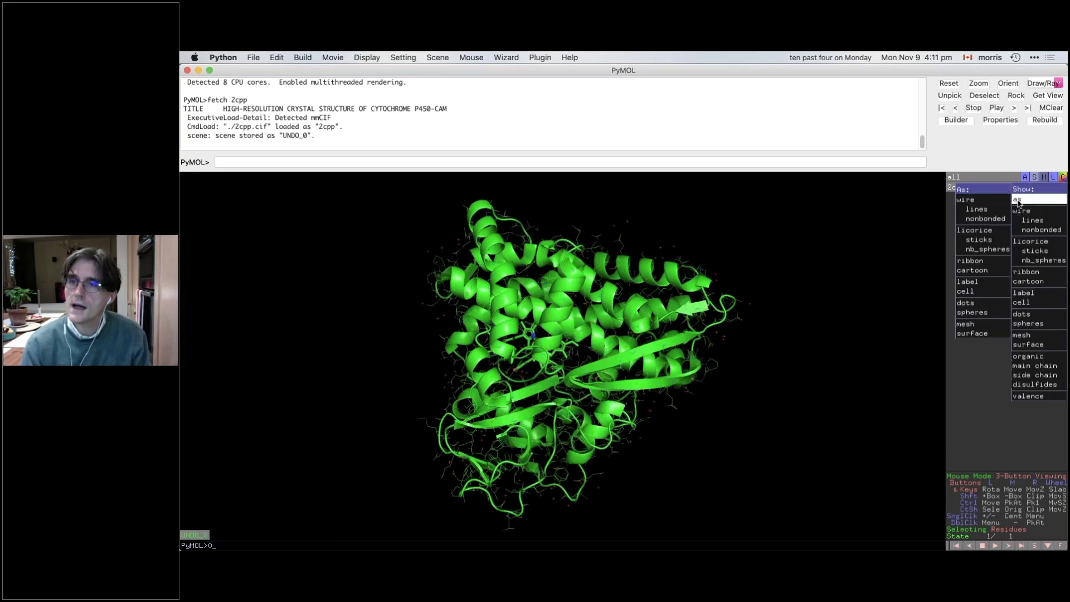
{"action": "left_click", "coordinate": [985, 209]}
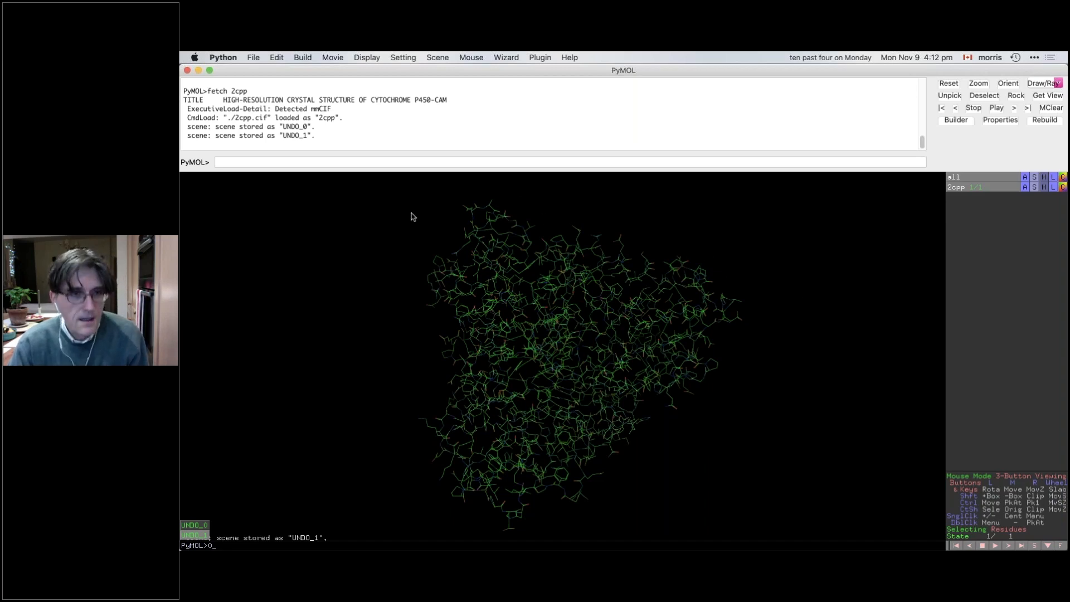
Step: Rotate the protein, box-select the residues in its upper portion, and clear that selection
{"action": "left_click_drag", "start_coordinate": [413, 216], "coordinate": [547, 396]}
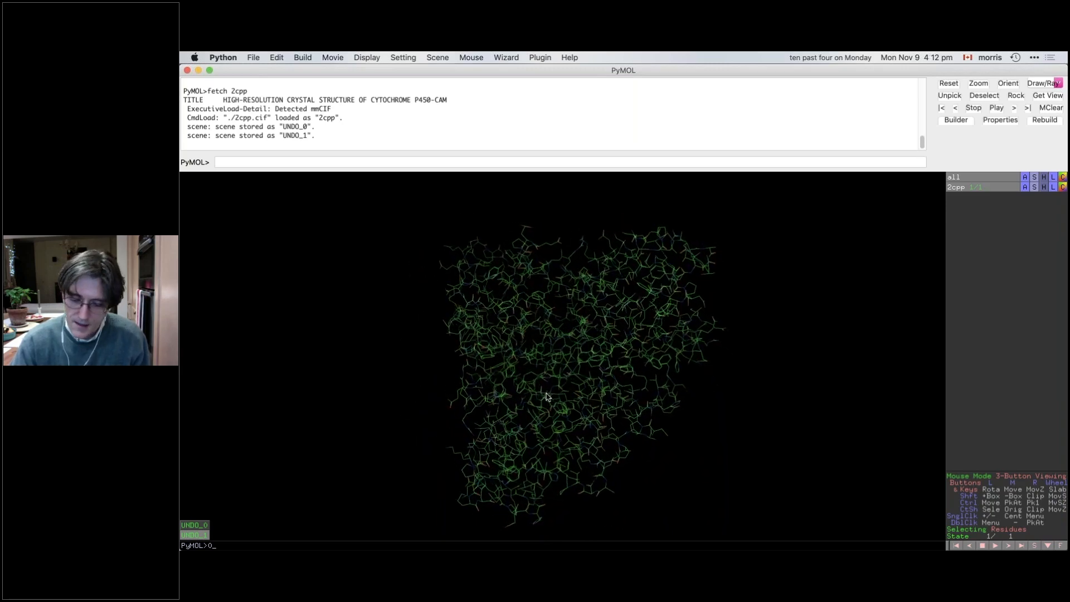
{"action": "left_click_drag", "start_coordinate": [419, 227], "coordinate": [694, 413], "text": "shift"}
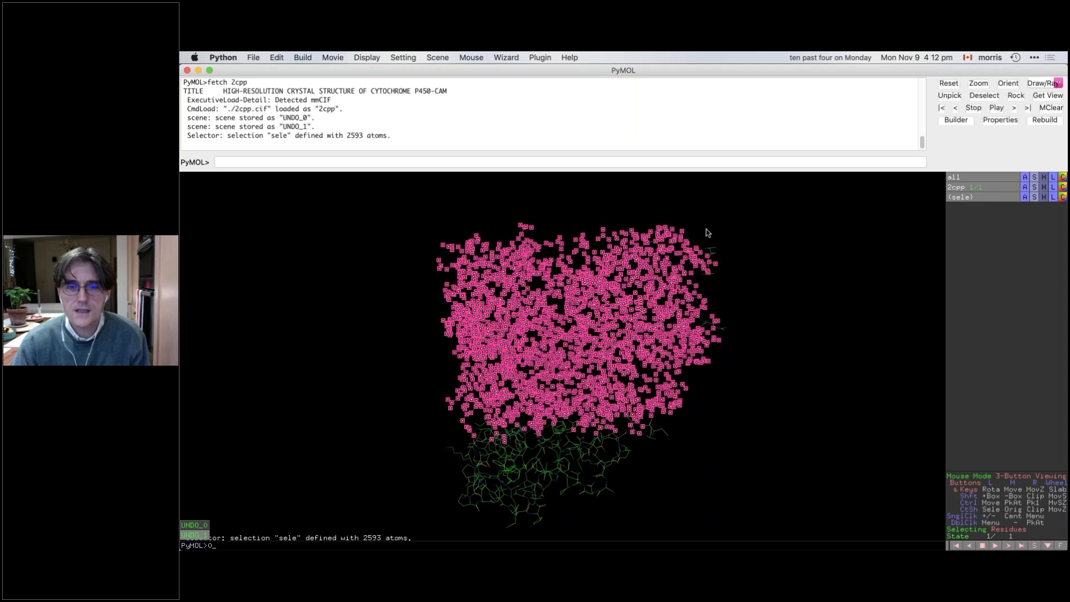
{"action": "left_click", "coordinate": [748, 300]}
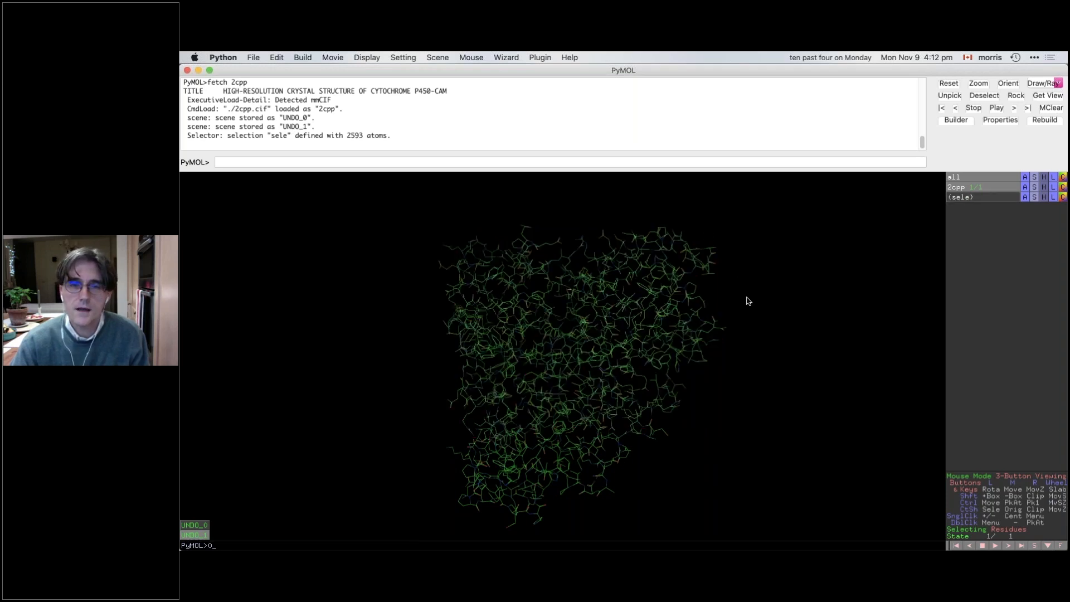
Step: Select residue GLU 171 near the protein's upper edge, then switch the selection level to Atoms and select only its CG atom
{"action": "left_click", "coordinate": [556, 244]}
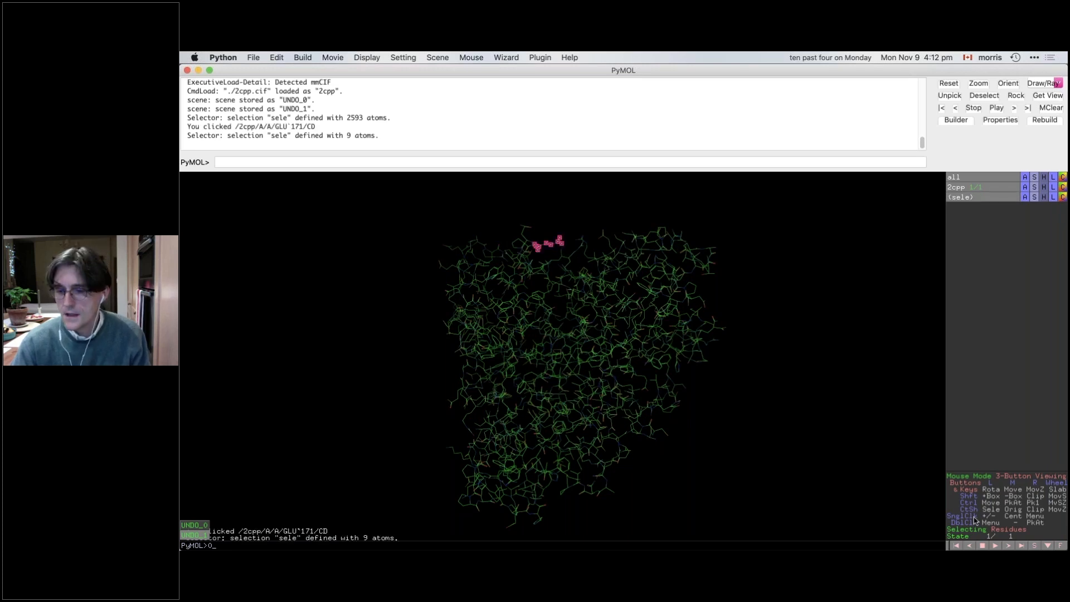
{"action": "right_click", "coordinate": [1003, 530]}
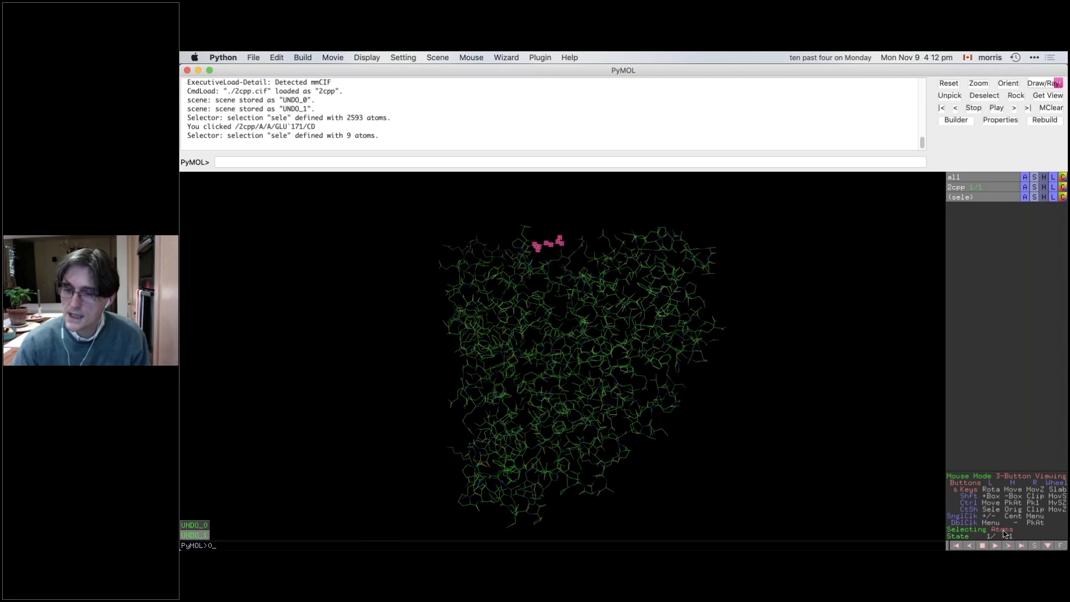
{"action": "left_click", "coordinate": [825, 339]}
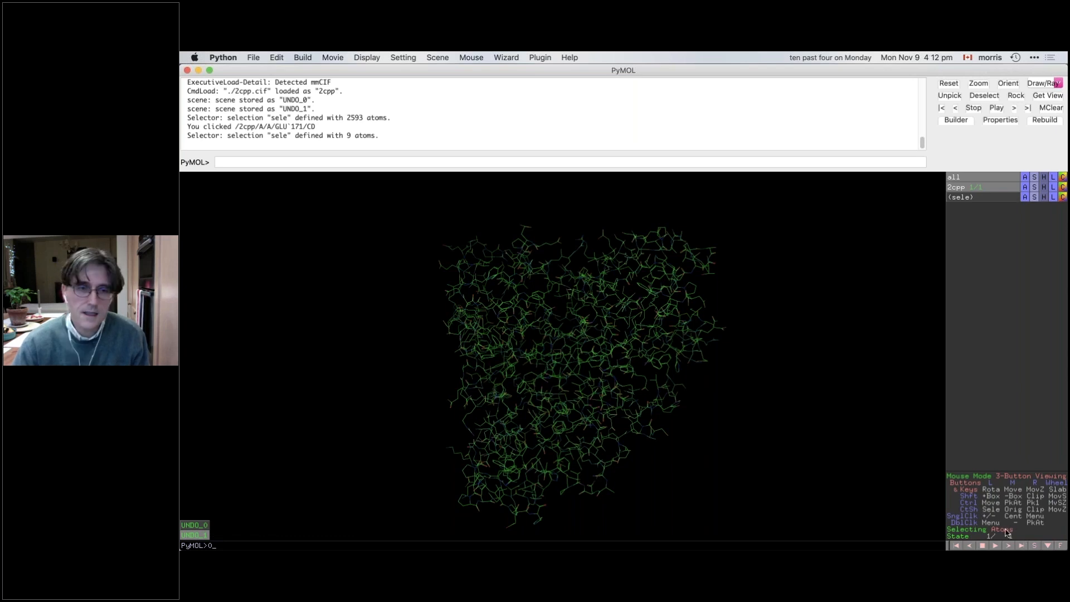
{"action": "left_click", "coordinate": [551, 245]}
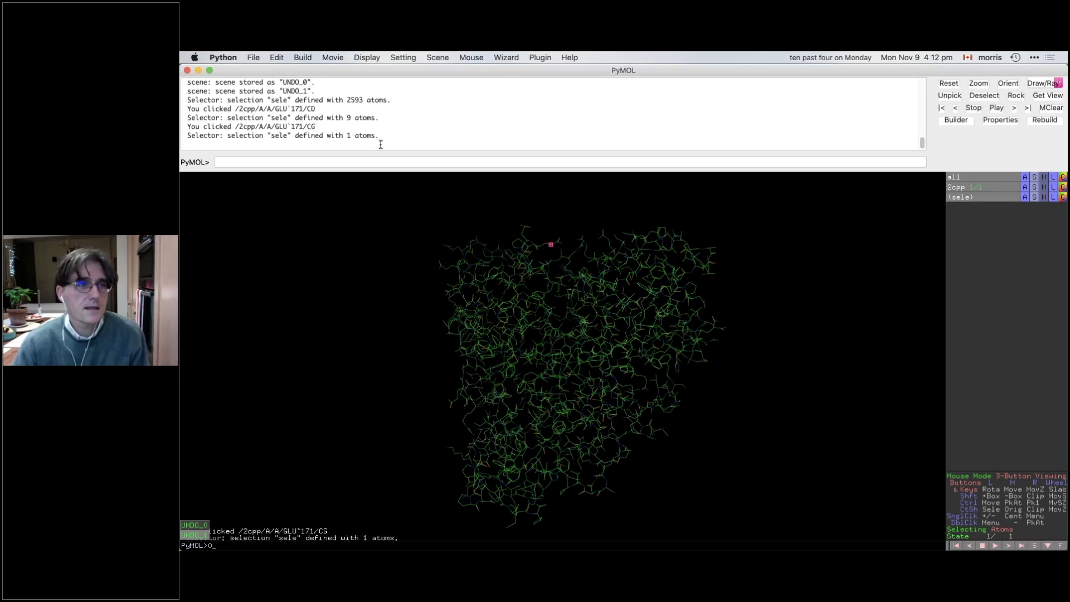
Step: Examine the selected atom's identifier /2cpp/A/A/GLU`171/CG in the log part by part, from the object name to the atom name
{"action": "left_click_drag", "start_coordinate": [381, 136], "coordinate": [182, 118]}
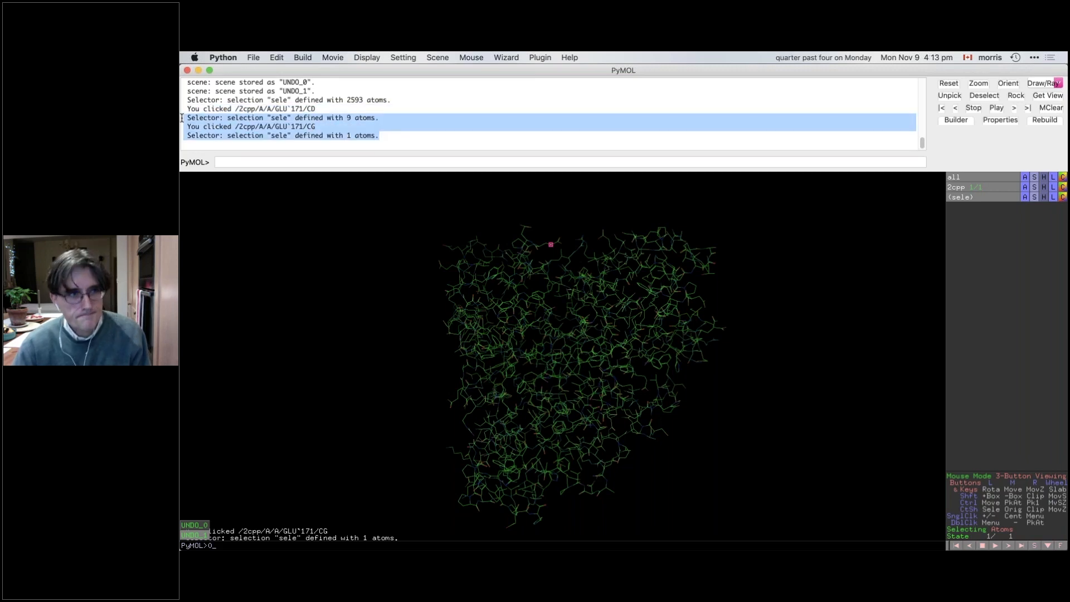
{"action": "left_click", "coordinate": [251, 132]}
{"action": "left_click_drag", "start_coordinate": [235, 127], "coordinate": [317, 129]}
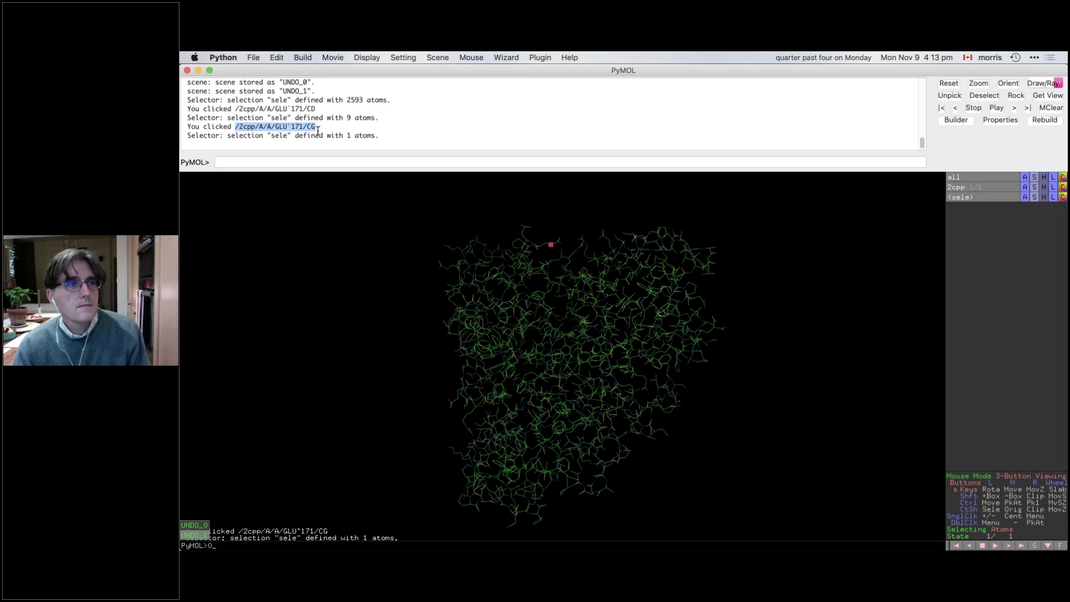
{"action": "double_click", "coordinate": [246, 128]}
{"action": "left_click", "coordinate": [260, 127]}
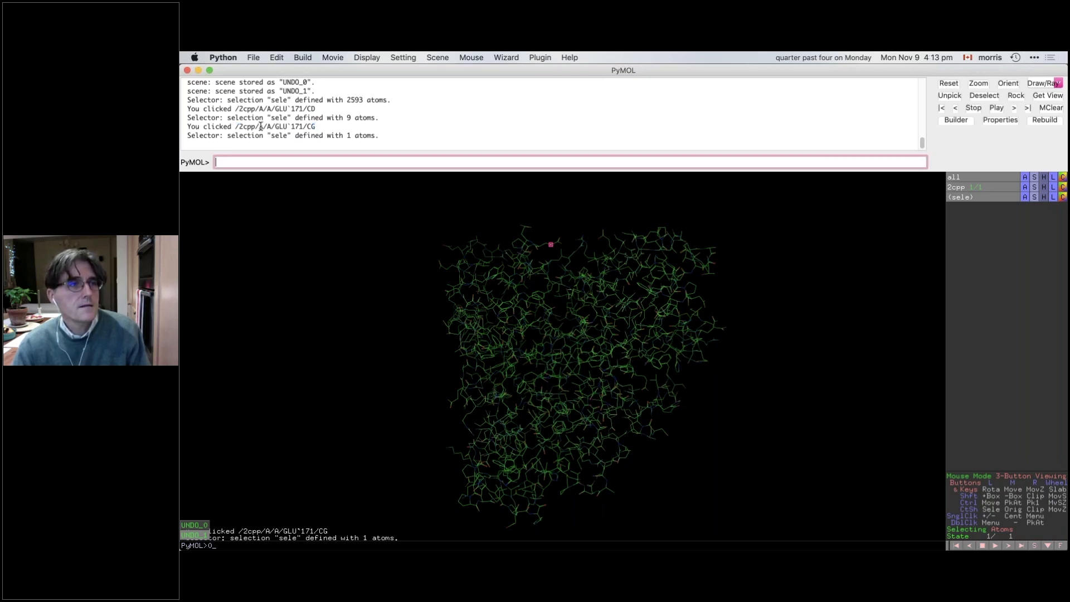
{"action": "double_click", "coordinate": [261, 126]}
{"action": "double_click", "coordinate": [270, 127]}
{"action": "double_click", "coordinate": [247, 135]}
{"action": "double_click", "coordinate": [246, 127]}
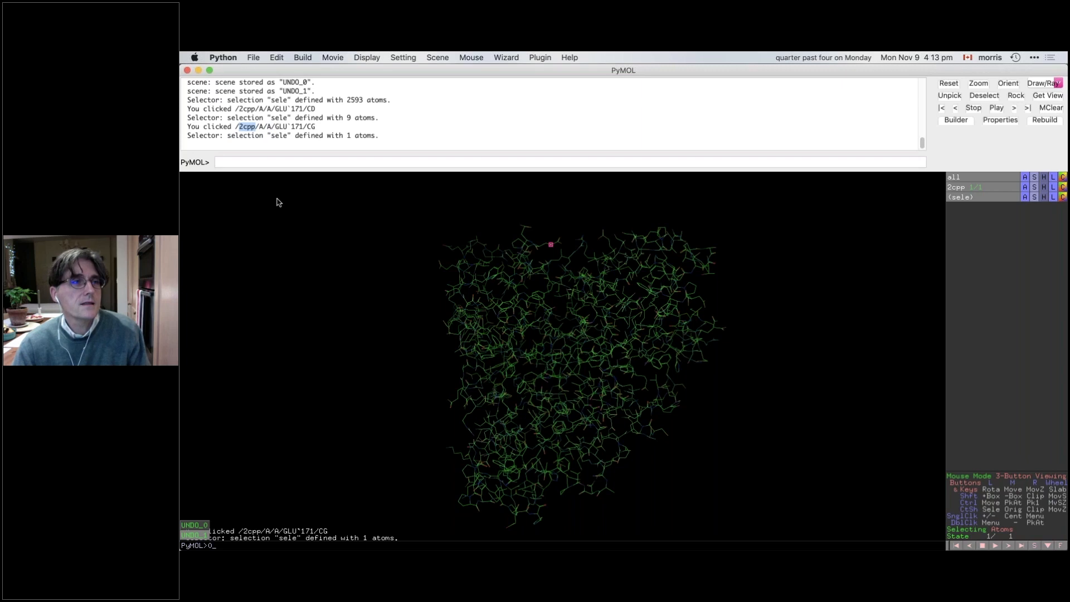
{"action": "double_click", "coordinate": [262, 126]}
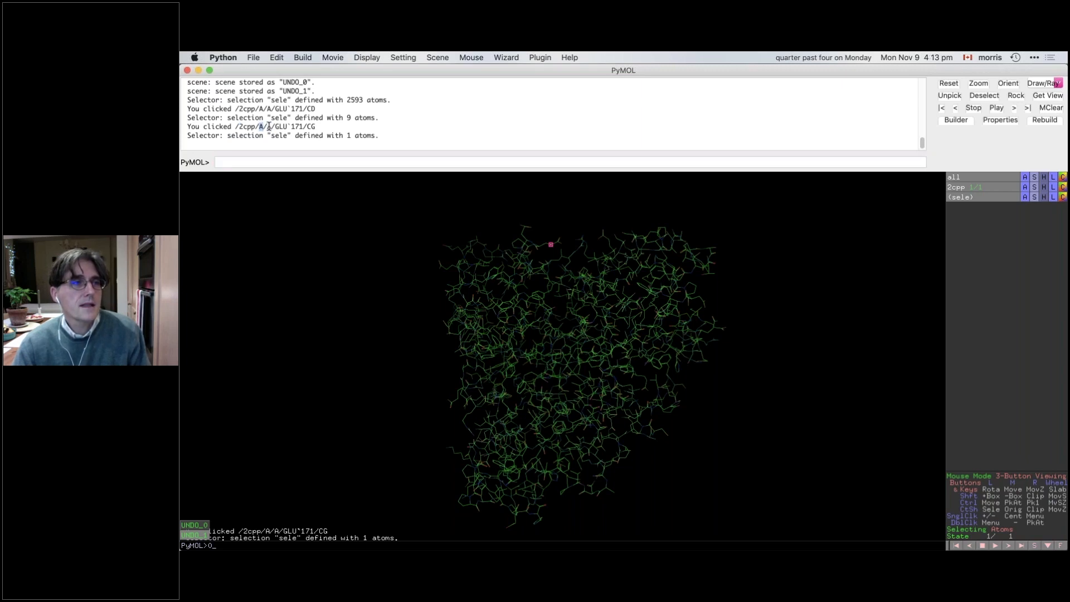
{"action": "left_click_drag", "start_coordinate": [270, 126], "coordinate": [263, 126]}
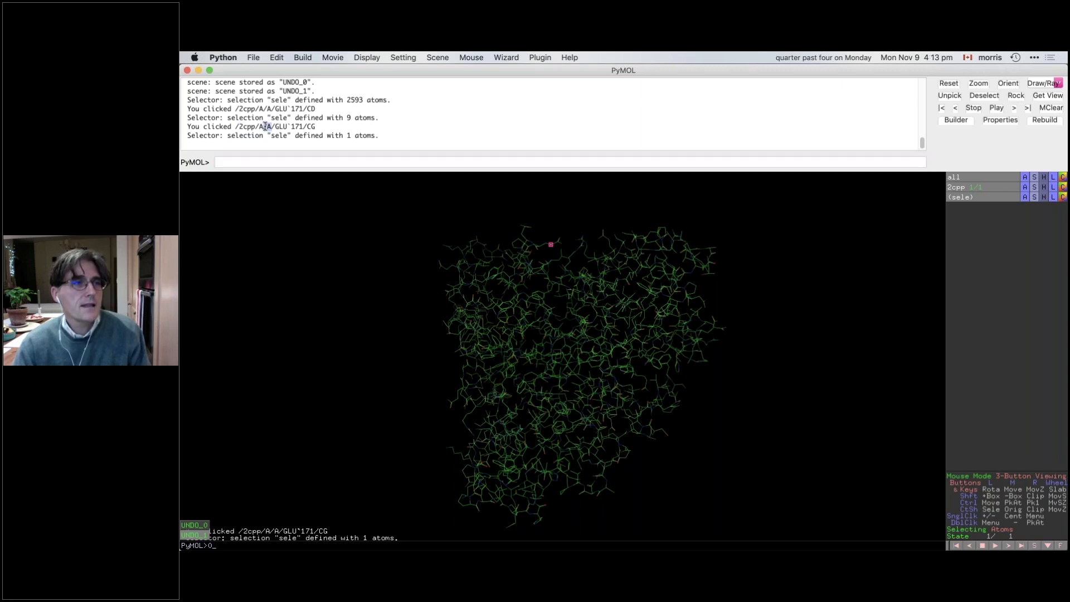
{"action": "double_click", "coordinate": [268, 127]}
{"action": "left_click_drag", "start_coordinate": [275, 126], "coordinate": [303, 127]}
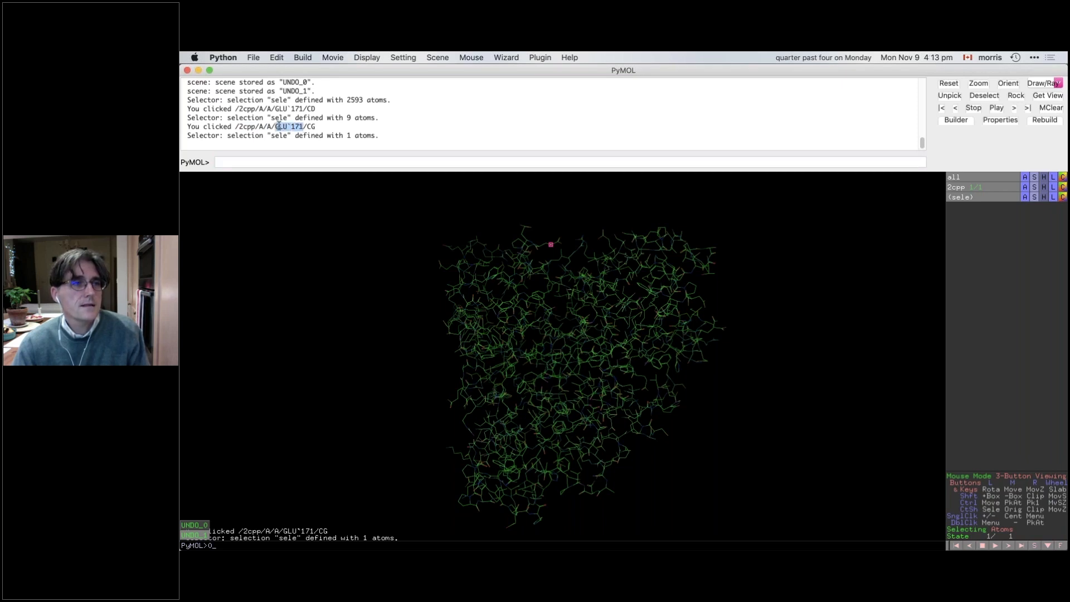
{"action": "left_click", "coordinate": [308, 126]}
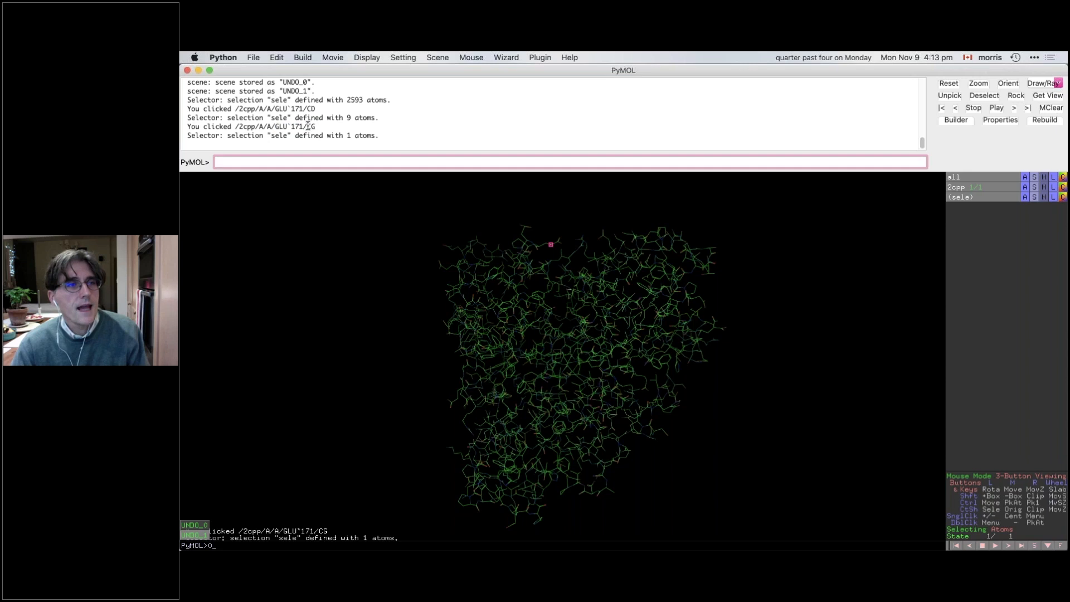
{"action": "left_click_drag", "start_coordinate": [306, 127], "coordinate": [314, 126]}
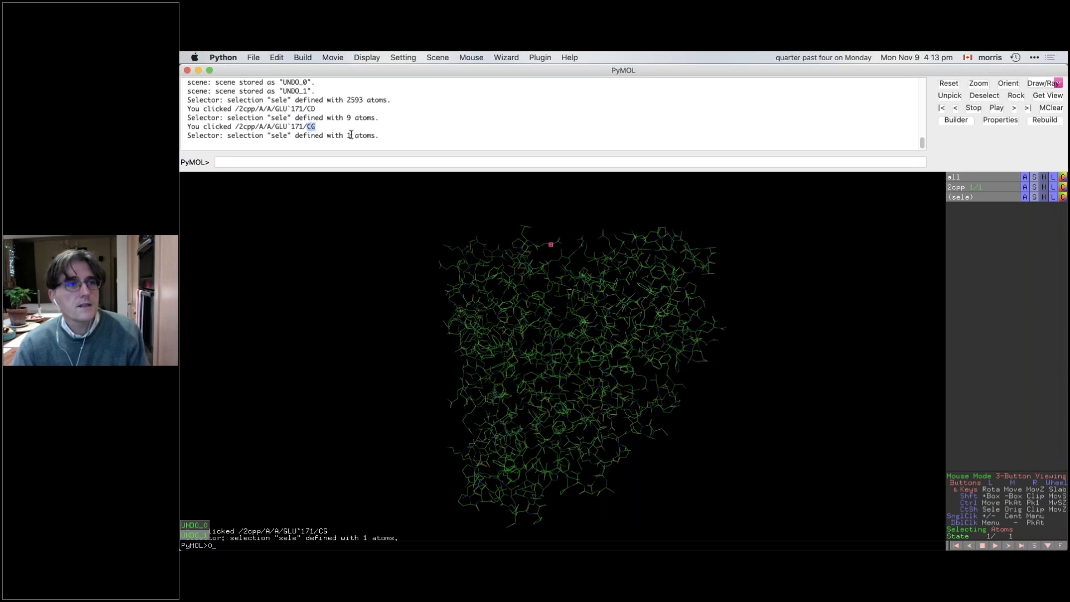
Step: Clear the CG atom selection and set the selection level back to Residues
{"action": "left_click", "coordinate": [760, 348]}
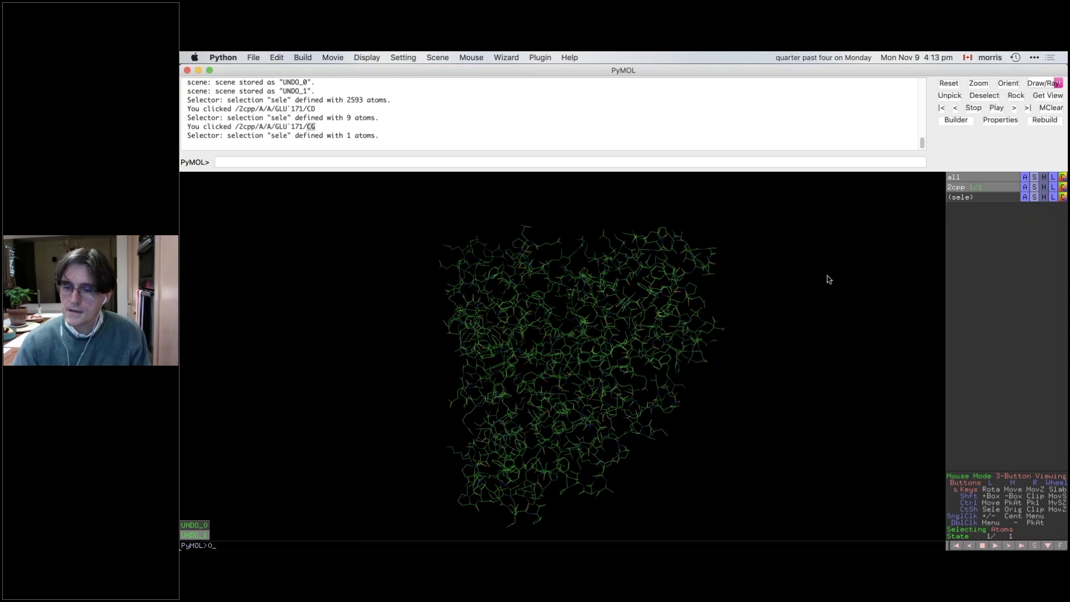
{"action": "left_click", "coordinate": [996, 530]}
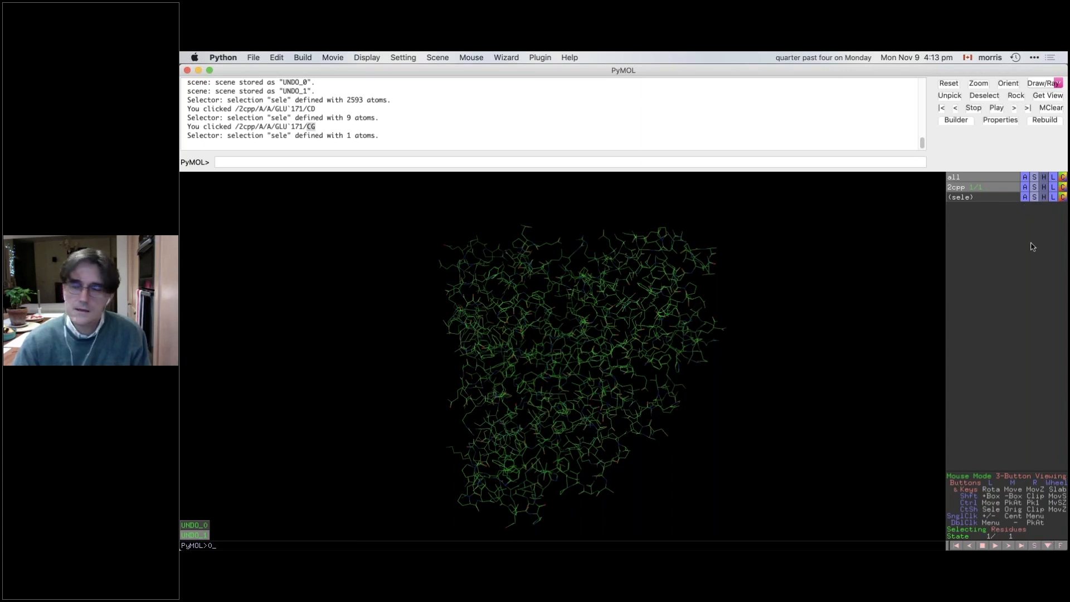
Step: Add the cartoon representation to the 2cpp object alongside its lines, then rotate the protein to view it
{"action": "left_click", "coordinate": [1026, 188]}
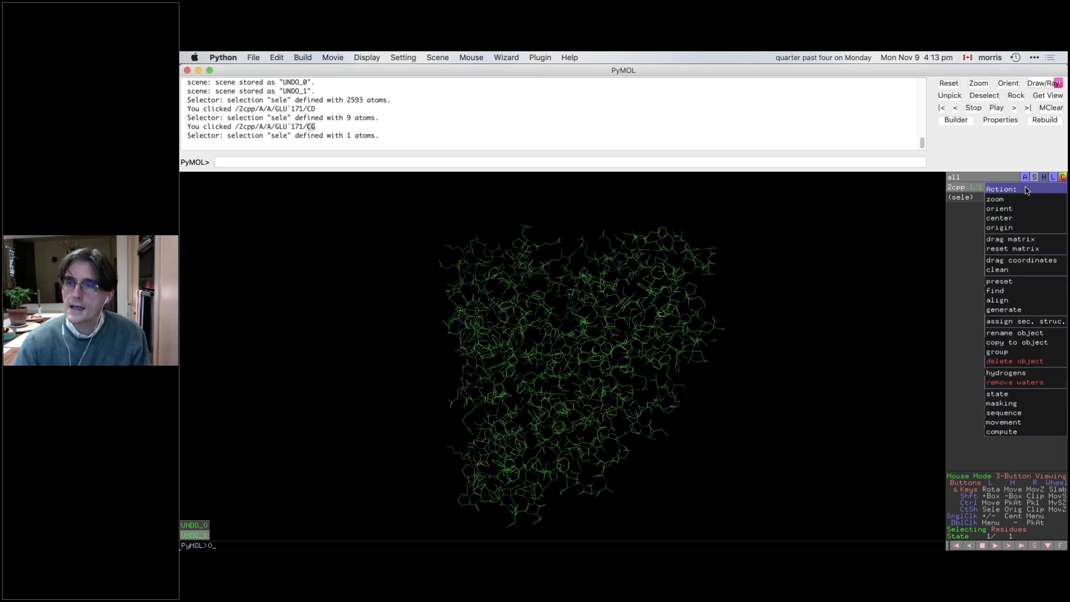
{"action": "left_click", "coordinate": [1026, 189]}
{"action": "left_click", "coordinate": [1034, 188]}
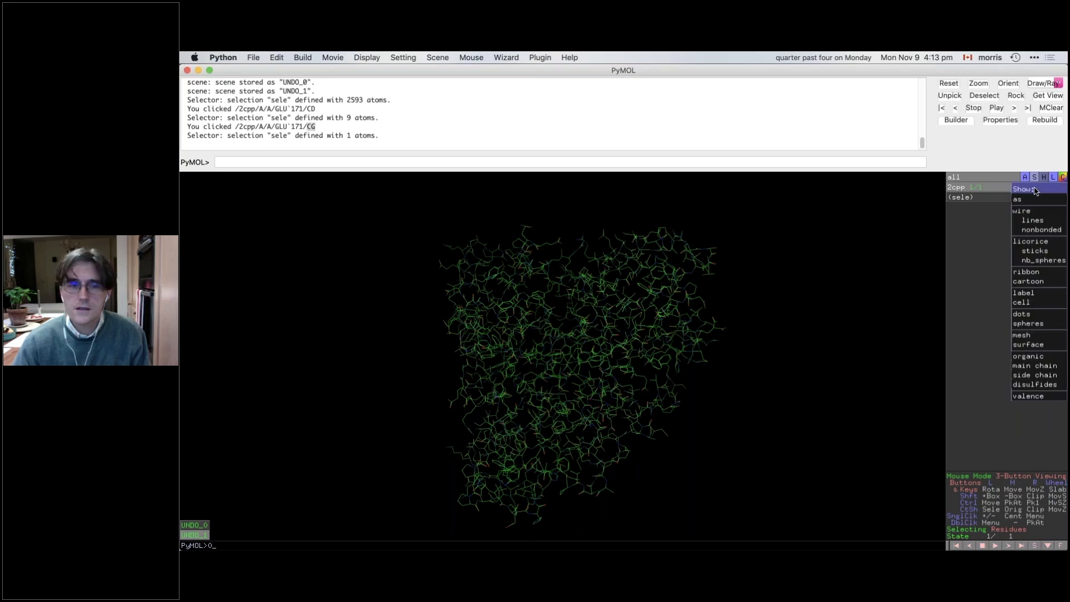
{"action": "left_click", "coordinate": [1026, 282]}
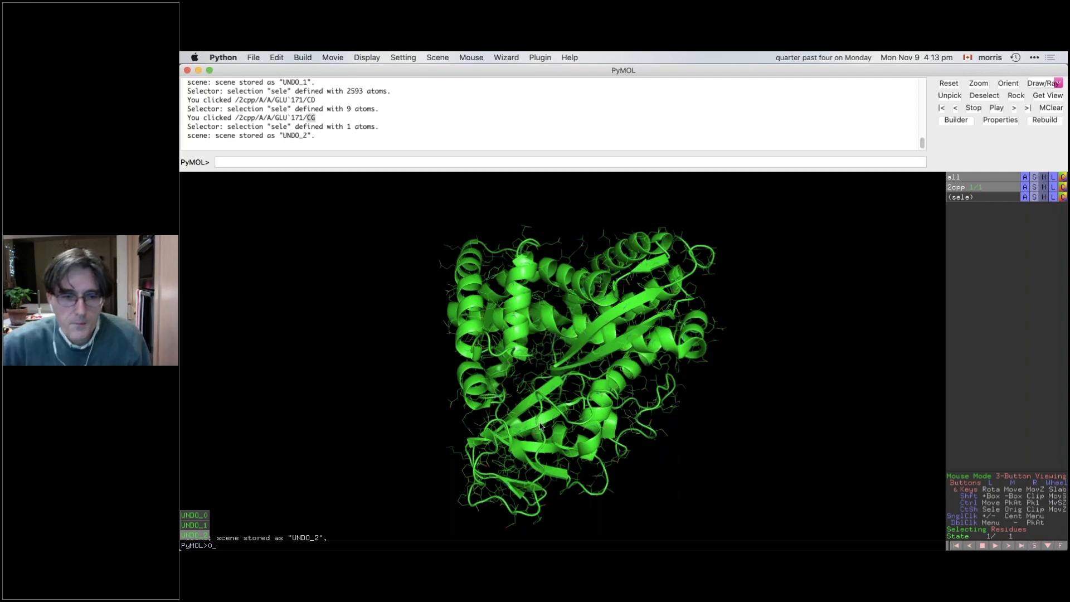
{"action": "left_click_drag", "start_coordinate": [550, 427], "coordinate": [644, 360]}
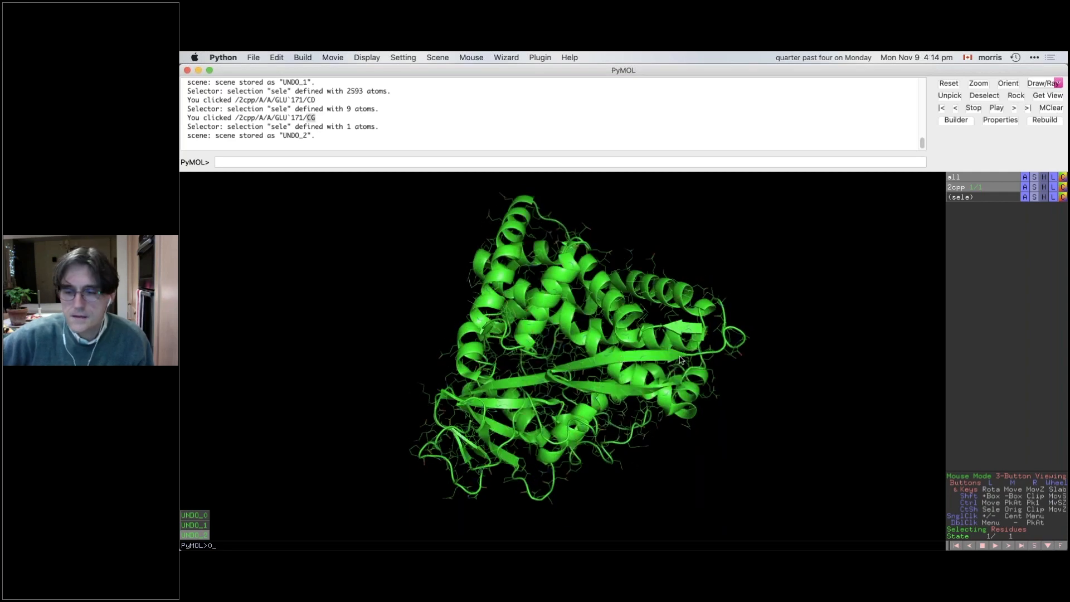
Step: Color the 2cpp object by secondary structure with the scheme of cyan helices, magenta sheets and salmon loops
{"action": "left_click", "coordinate": [1063, 188]}
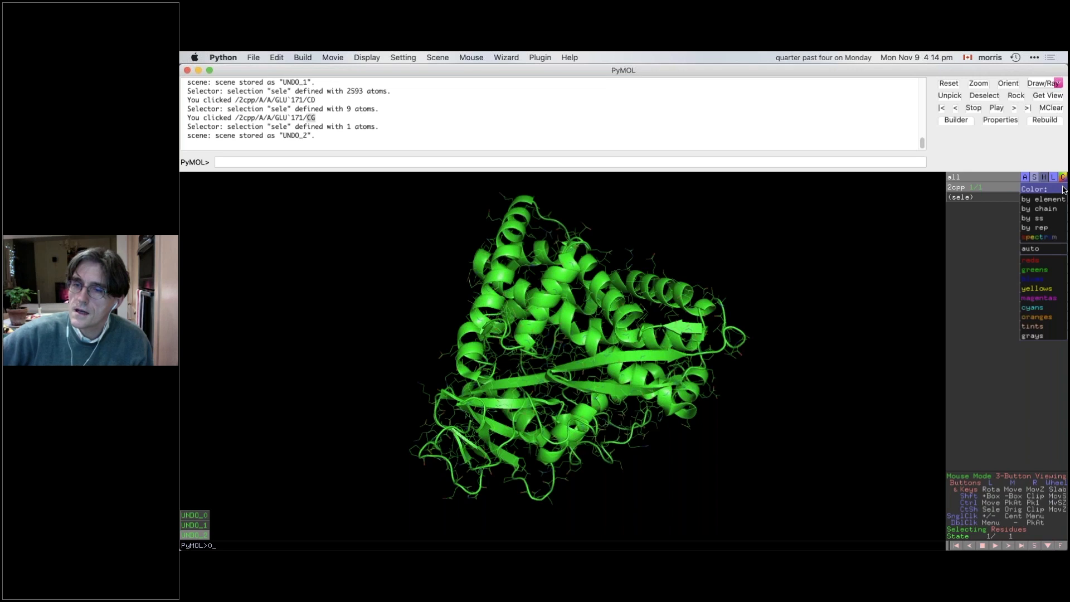
{"action": "mouse_move", "coordinate": [1023, 221]}
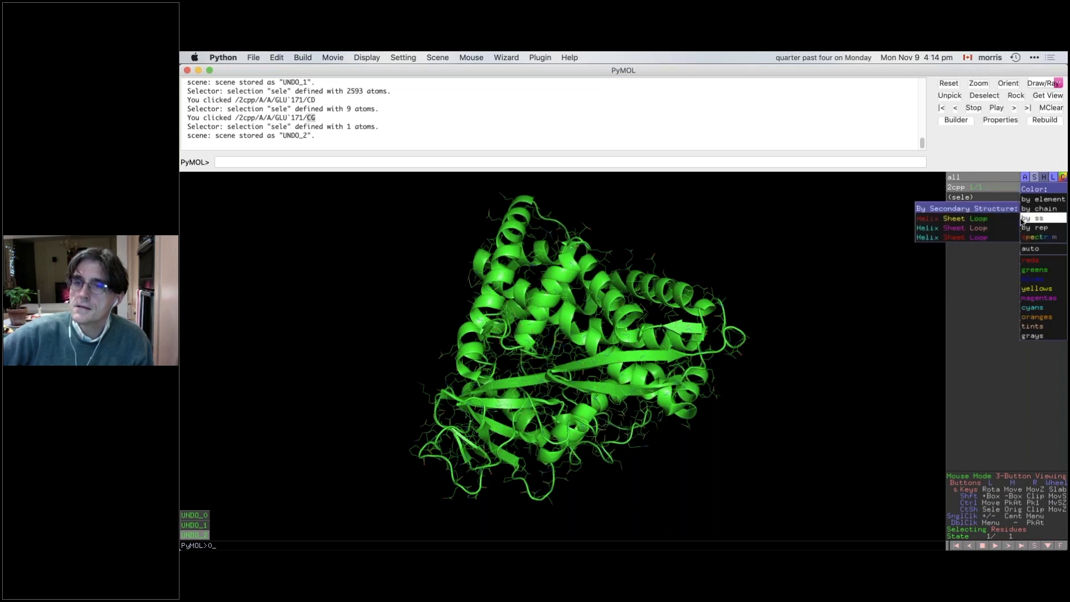
{"action": "left_click", "coordinate": [960, 231]}
{"action": "left_click_drag", "start_coordinate": [613, 334], "coordinate": [572, 437]}
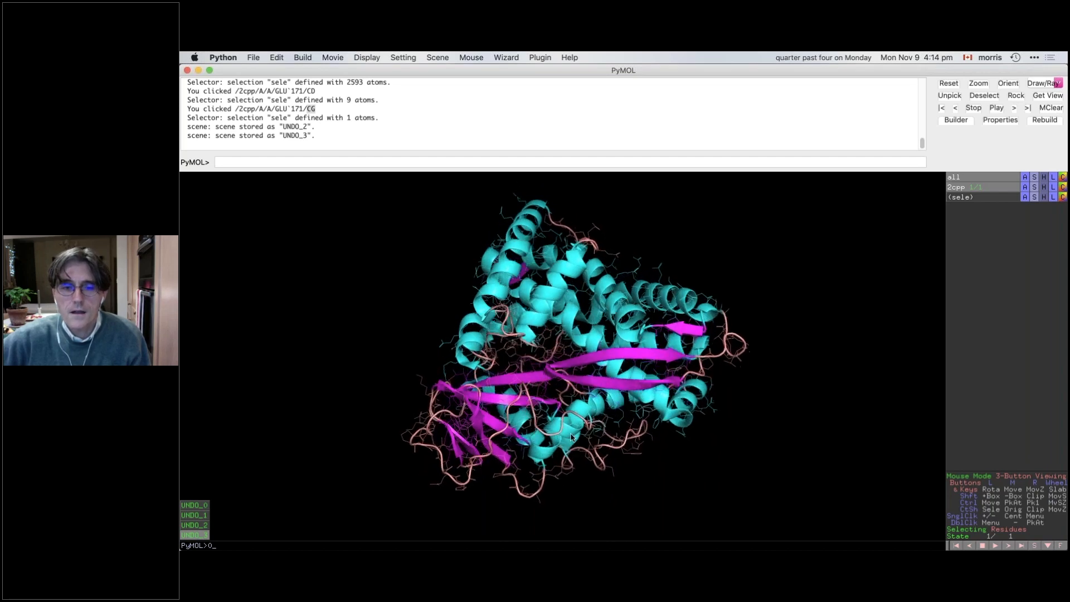
Step: Recalculate the secondary structure assignment of the object with the command dss 2cpp
{"action": "left_click", "coordinate": [478, 159]}
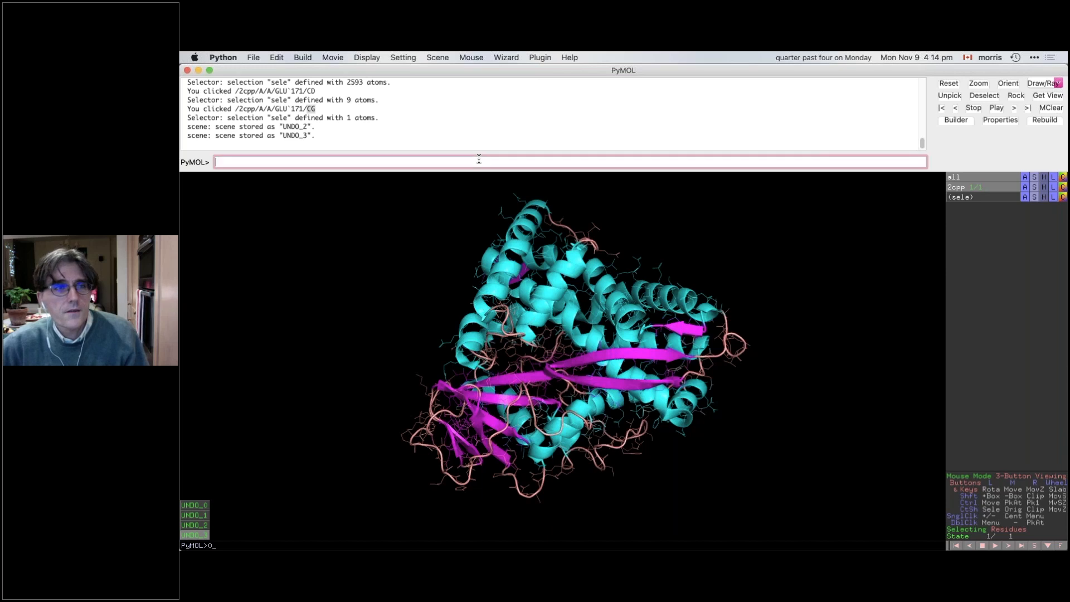
{"action": "type", "text": "dss"}
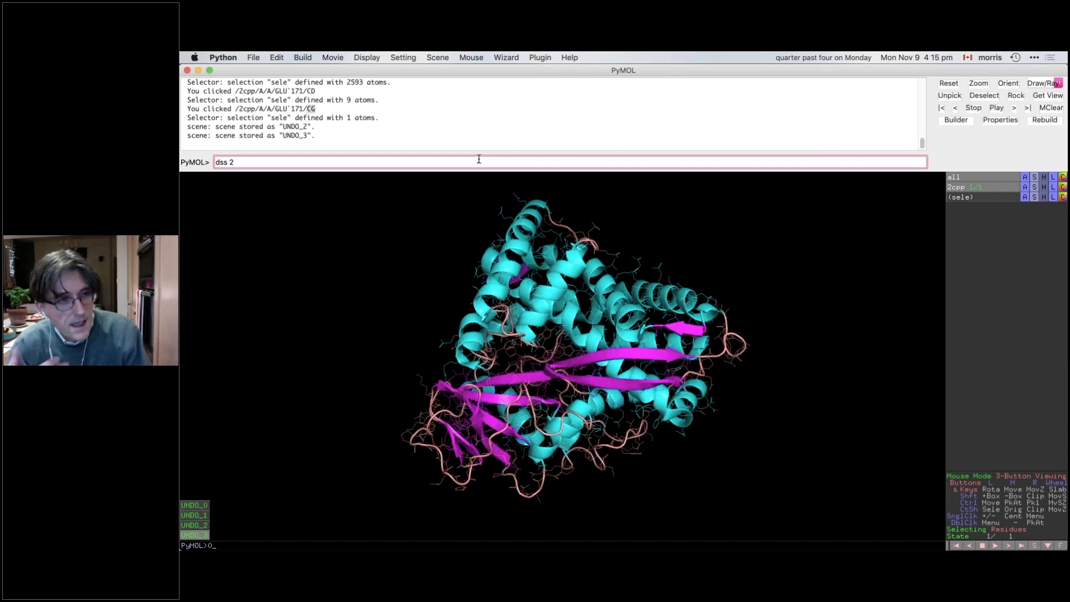
{"action": "type", "text": "2cpp"}
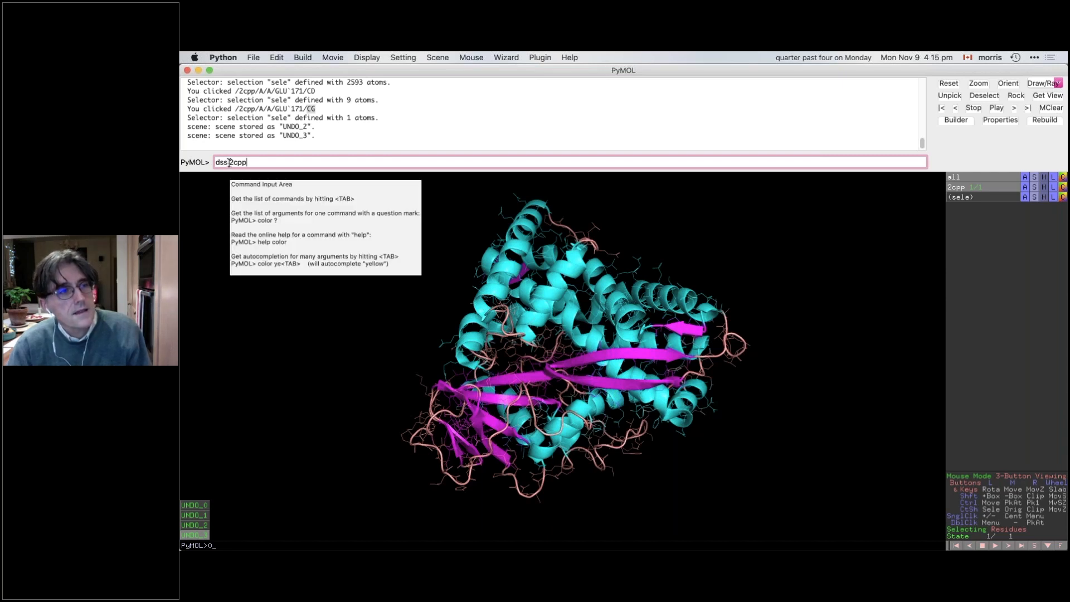
{"action": "key", "text": "Return"}
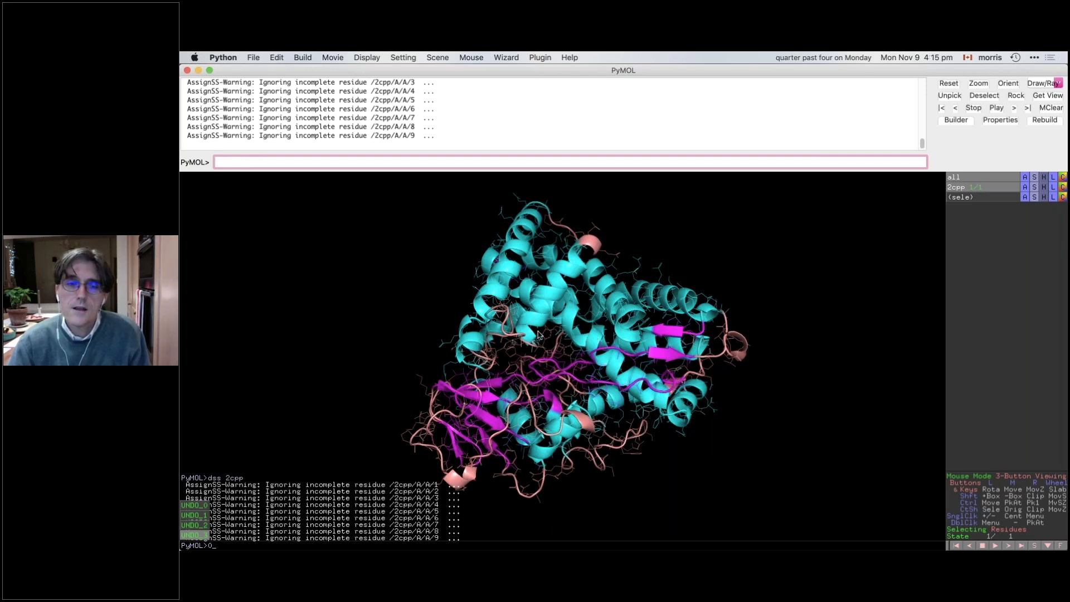
Step: Examine the recalculated helices, sheets and loops of the protein from several angles
{"action": "left_click_drag", "start_coordinate": [539, 343], "coordinate": [553, 303]}
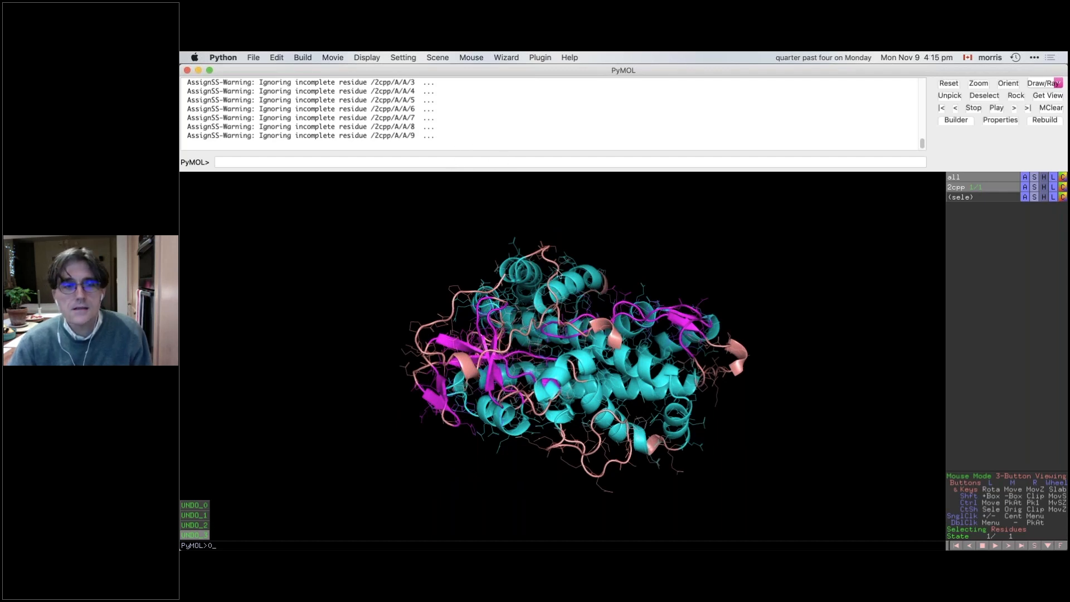
{"action": "left_click_drag", "start_coordinate": [559, 275], "coordinate": [574, 336]}
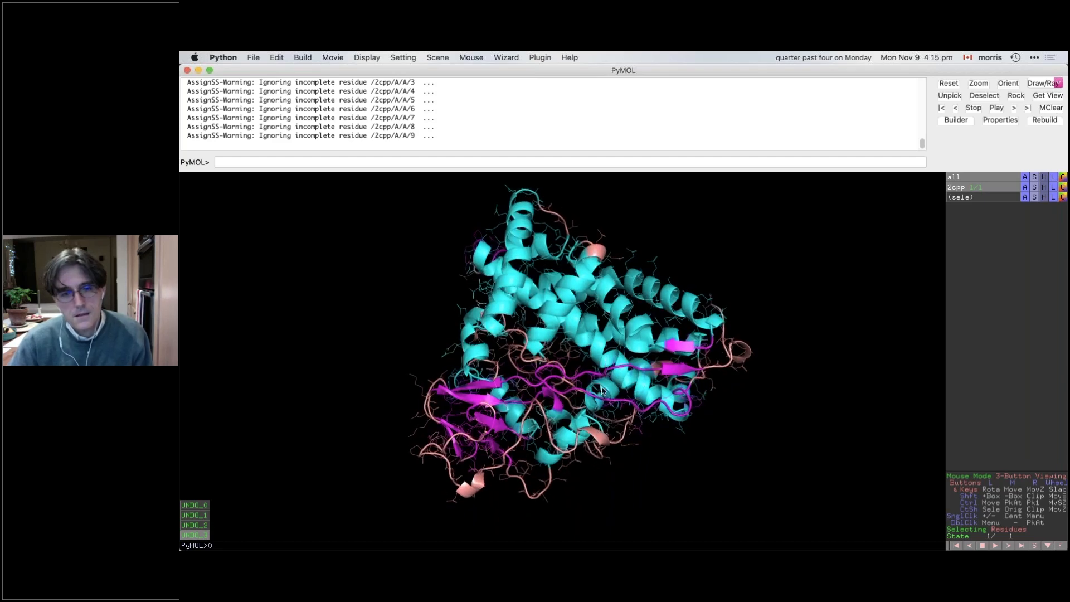
{"action": "left_click_drag", "start_coordinate": [551, 395], "coordinate": [574, 384]}
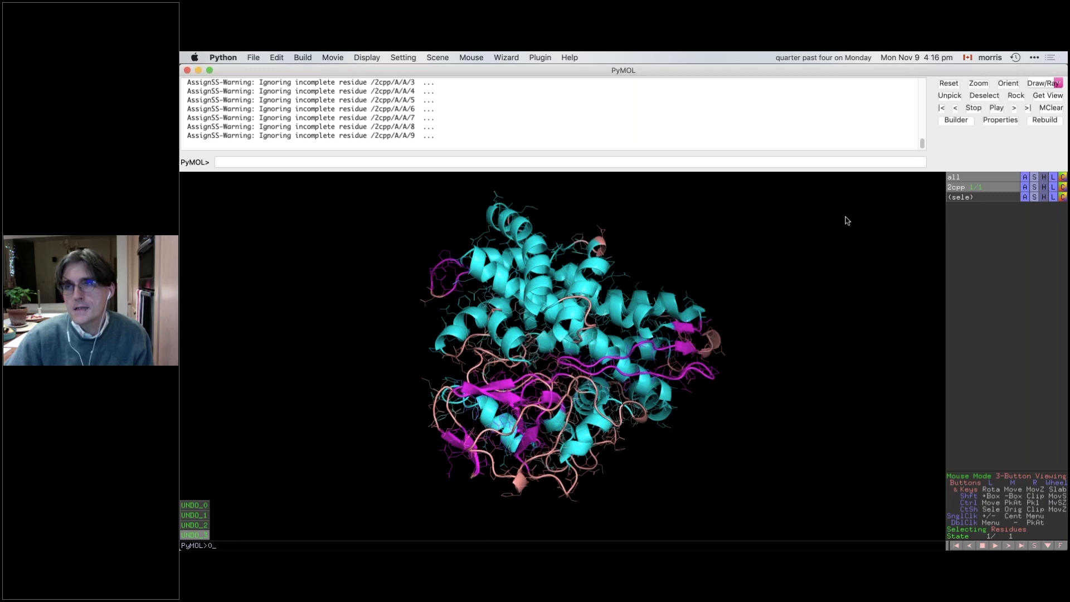
{"action": "left_click_drag", "start_coordinate": [561, 413], "coordinate": [514, 435]}
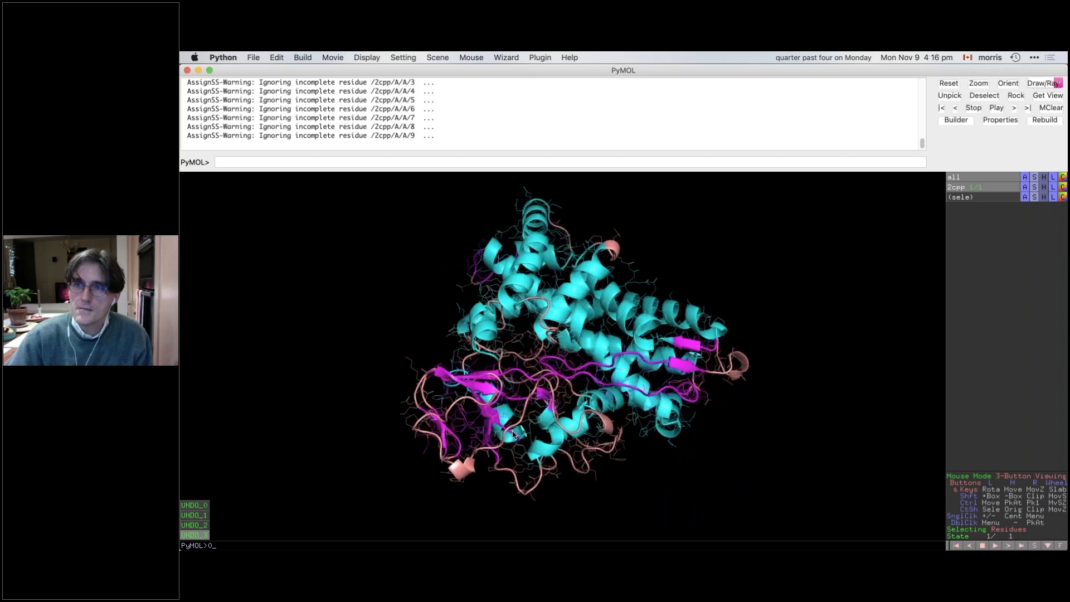
{"action": "left_click_drag", "start_coordinate": [594, 405], "coordinate": [594, 383]}
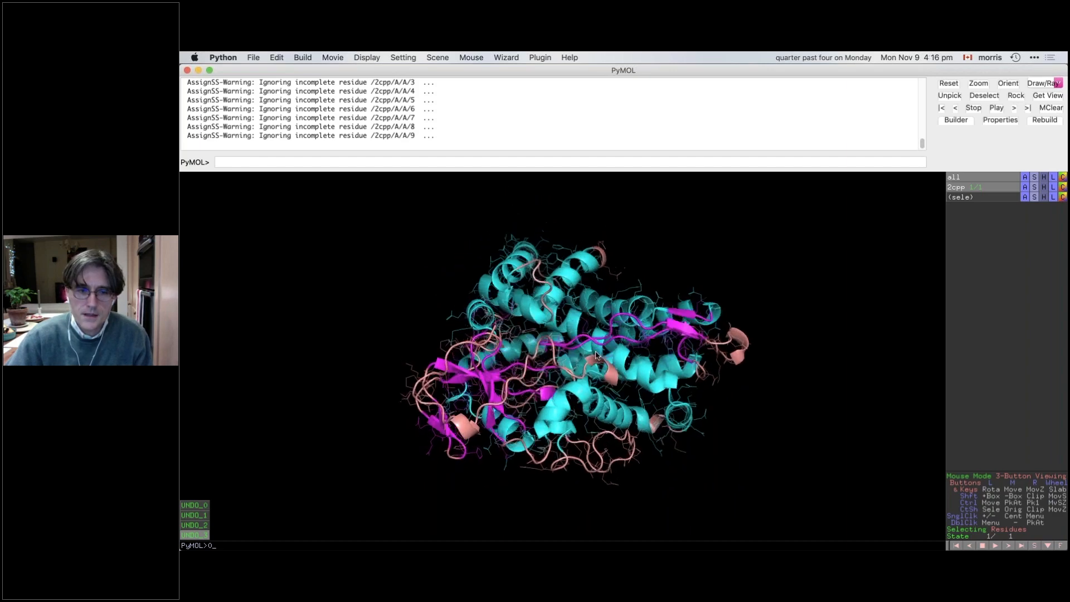
{"action": "left_click_drag", "start_coordinate": [476, 373], "coordinate": [577, 406]}
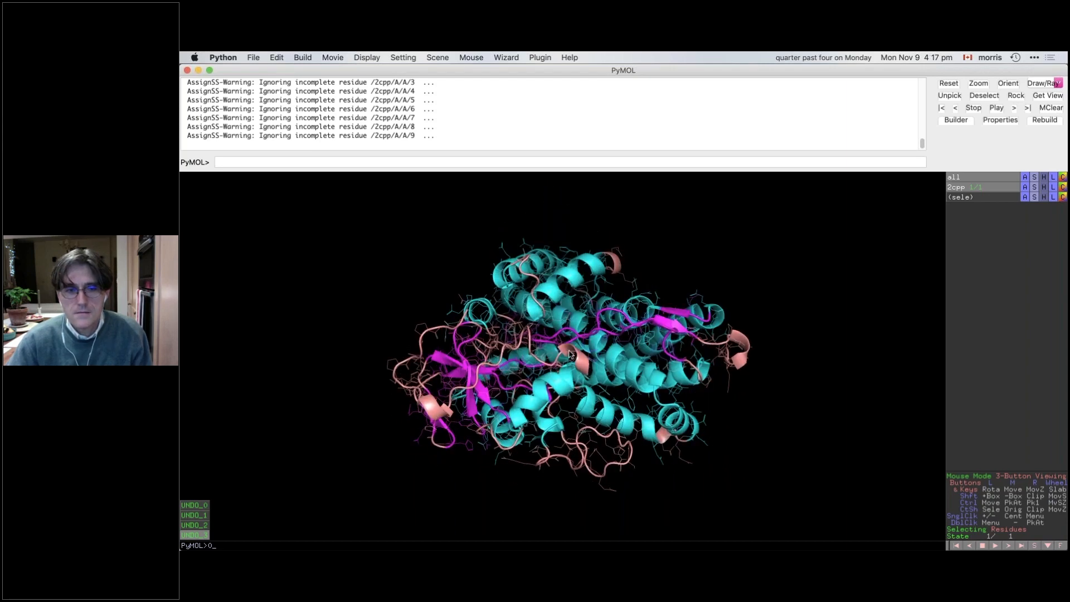
{"action": "left_click_drag", "start_coordinate": [569, 355], "coordinate": [929, 192]}
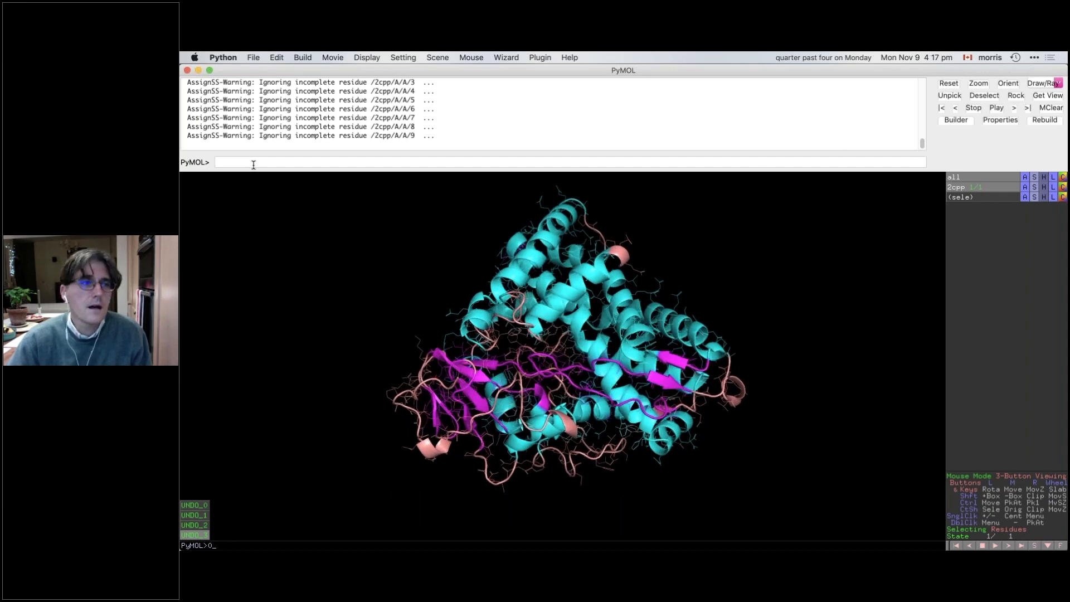
Step: Try to undo the last change, then recall the stored scenes UNDO_0, UNDO_1 and finally UNDO_2
{"action": "left_click", "coordinate": [283, 58]}
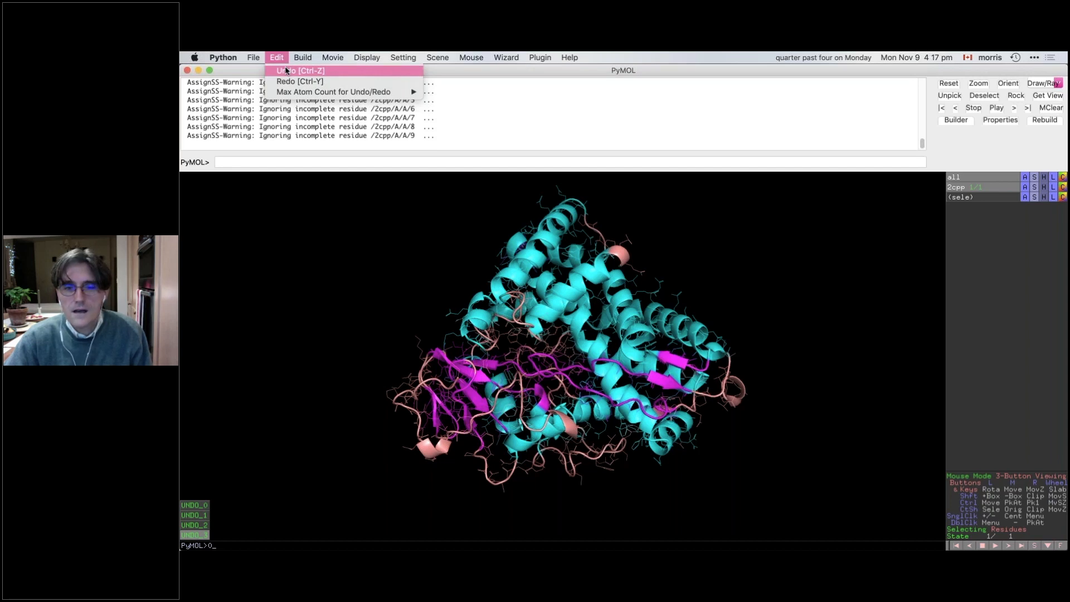
{"action": "left_click", "coordinate": [285, 71]}
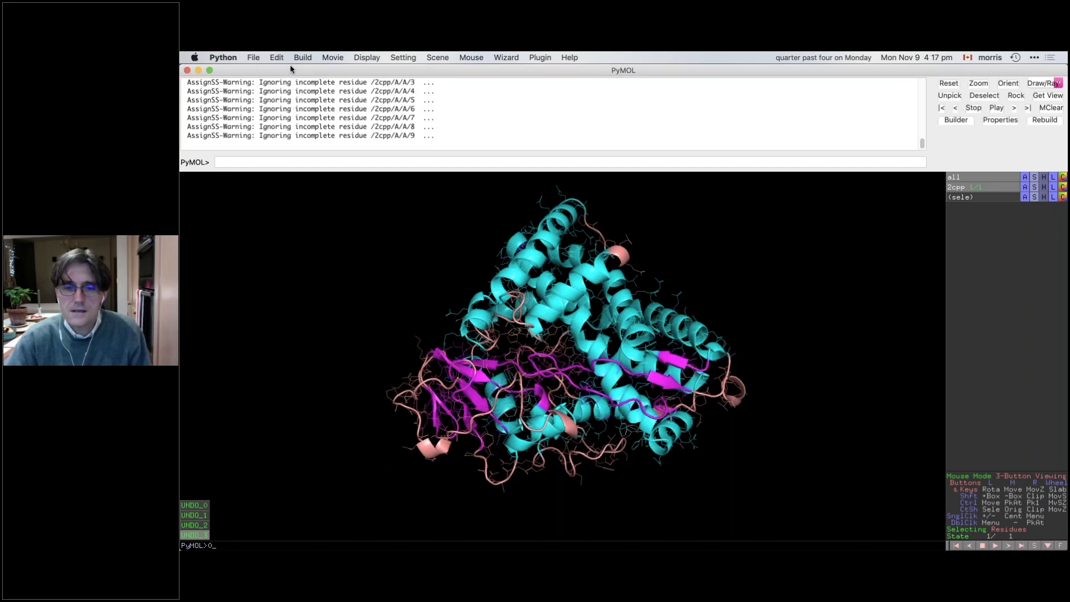
{"action": "left_click", "coordinate": [195, 524]}
{"action": "left_click", "coordinate": [195, 516]}
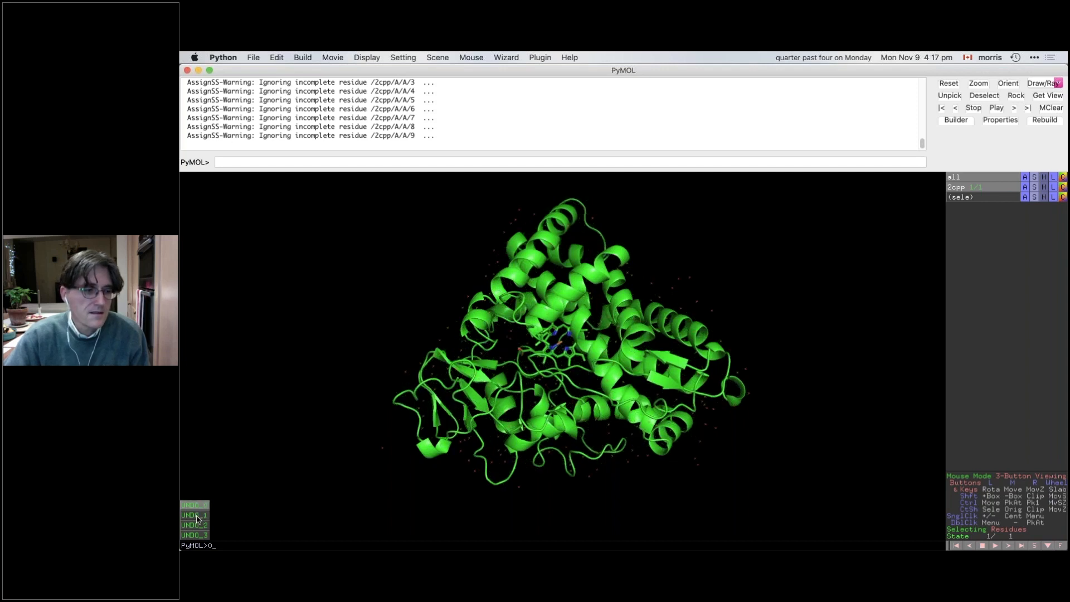
{"action": "left_click", "coordinate": [196, 517]}
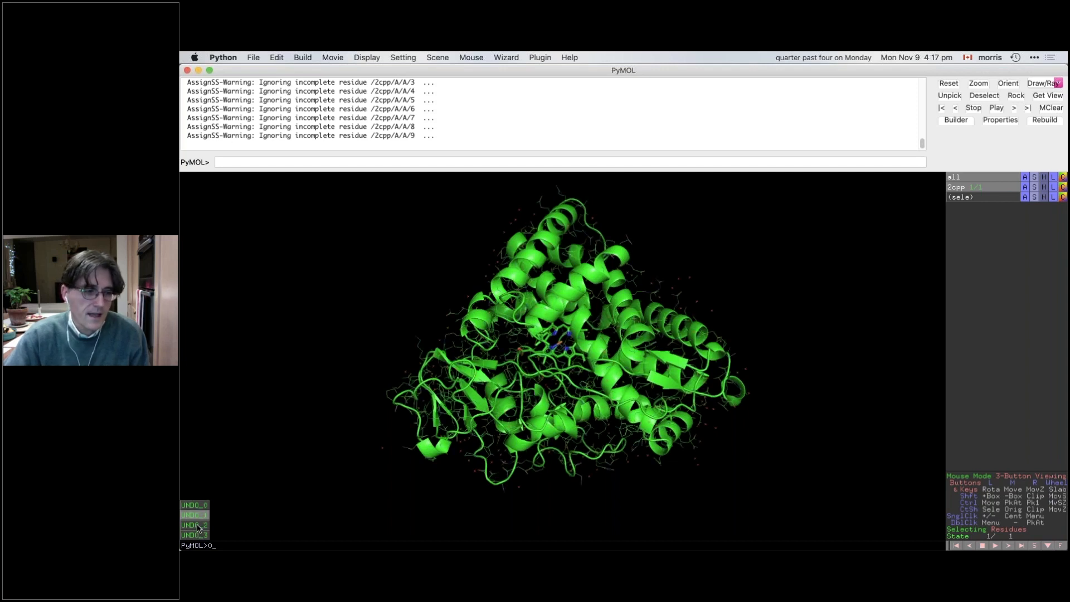
{"action": "left_click", "coordinate": [198, 526]}
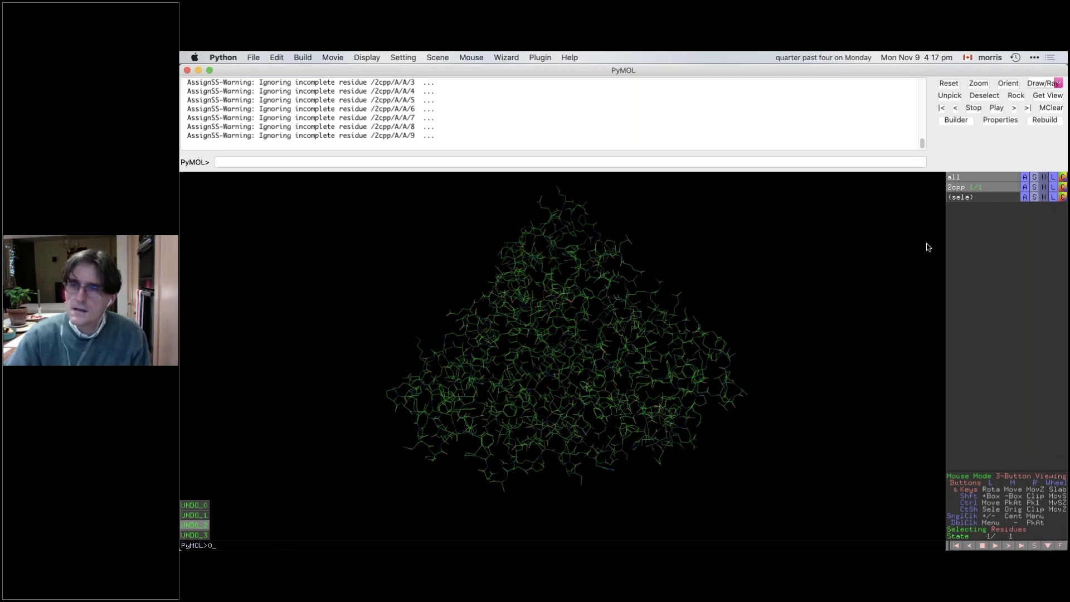
Step: Color the 2cpp object by secondary structure with cyan helices, magenta sheets and salmon loops, and show its cartoon representation
{"action": "left_click", "coordinate": [1063, 188]}
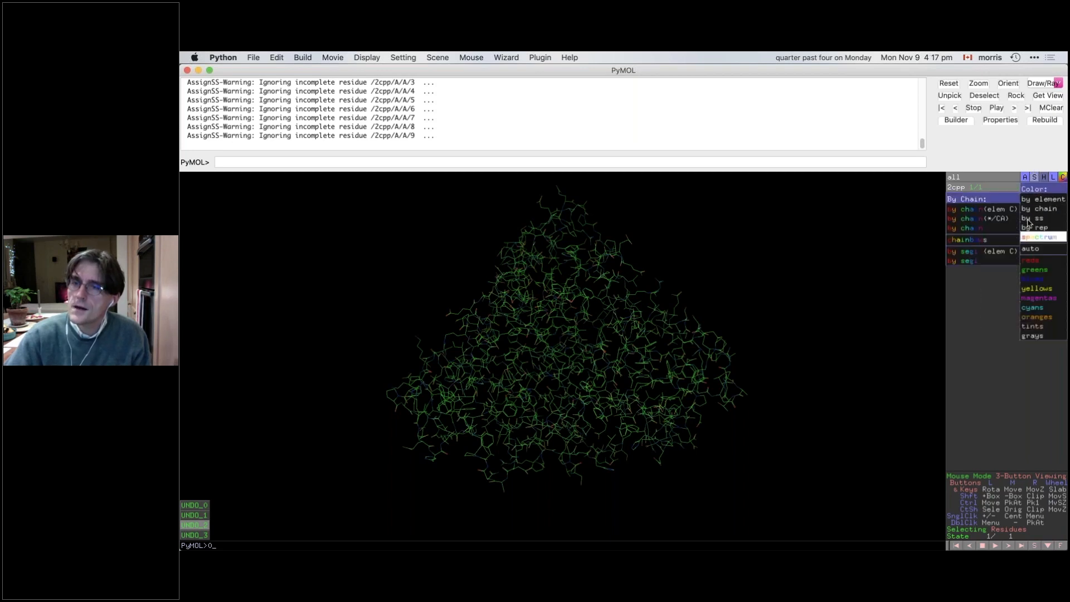
{"action": "left_click", "coordinate": [984, 219]}
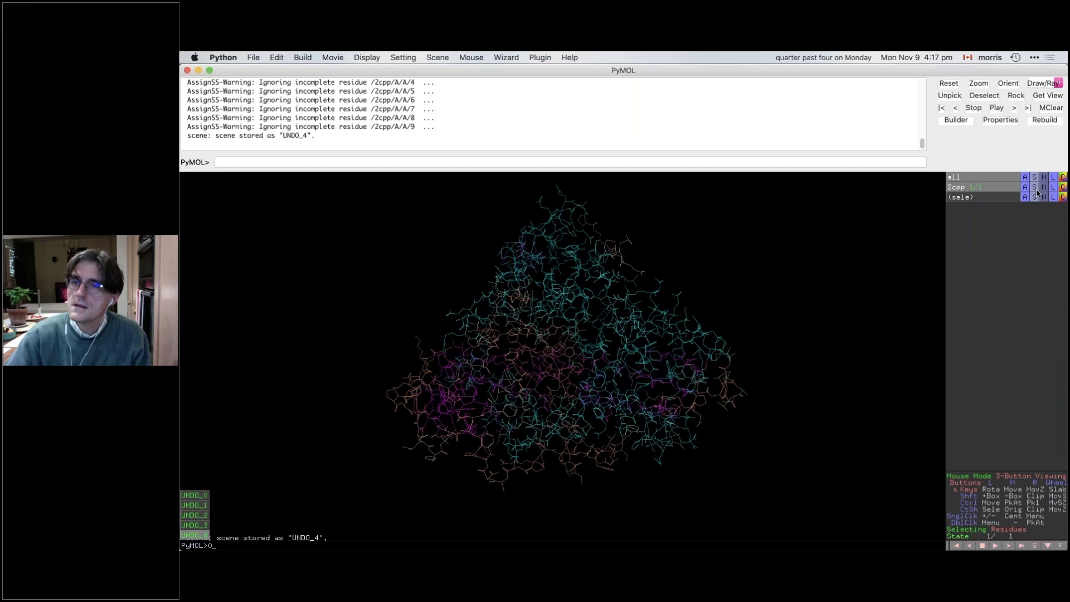
{"action": "left_click", "coordinate": [1034, 188]}
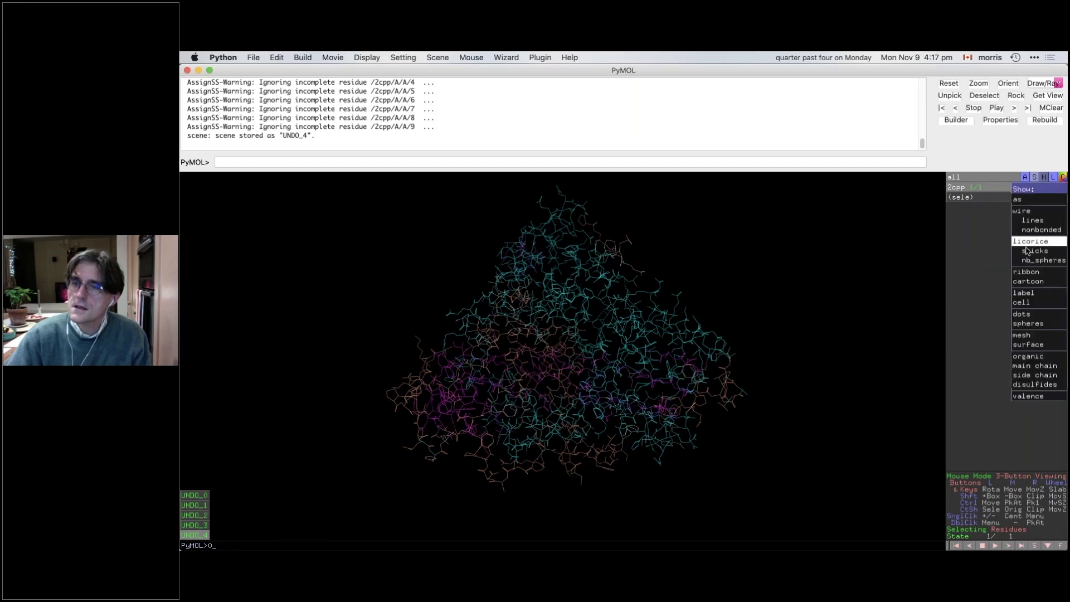
{"action": "left_click", "coordinate": [1023, 283]}
{"action": "mouse_move", "coordinate": [550, 341]}
{"action": "left_mouse_down"}
{"action": "mouse_move", "coordinate": [556, 374]}
{"action": "mouse_move", "coordinate": [538, 358]}
{"action": "mouse_move", "coordinate": [546, 336]}
{"action": "left_mouse_up"}
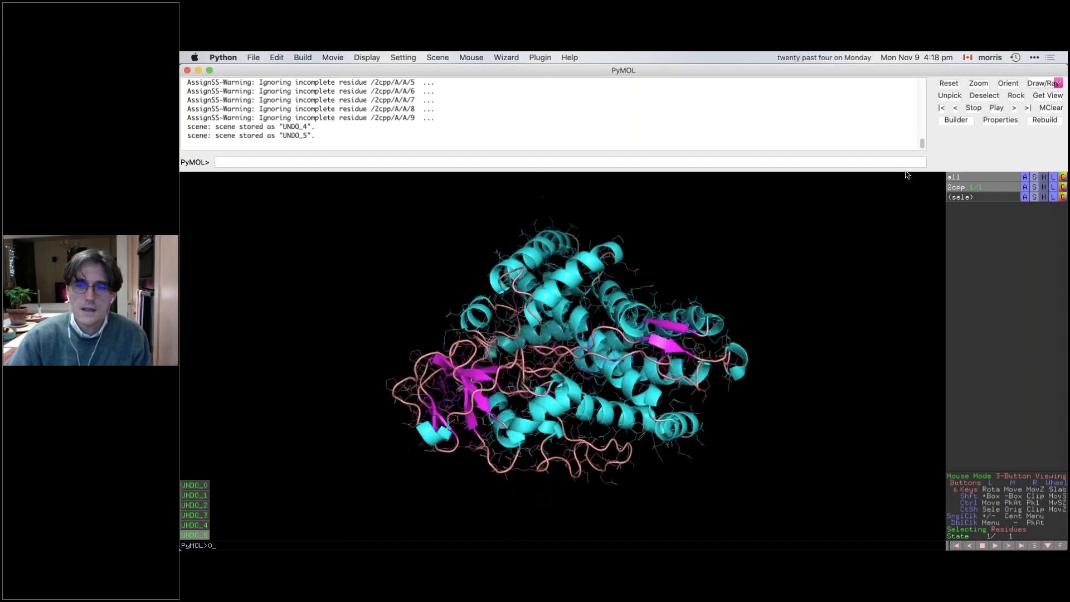
Step: Rotate the 2cpp protein to examine its cartoon helices, sheets and loops from several angles
{"action": "left_click", "coordinate": [1024, 187]}
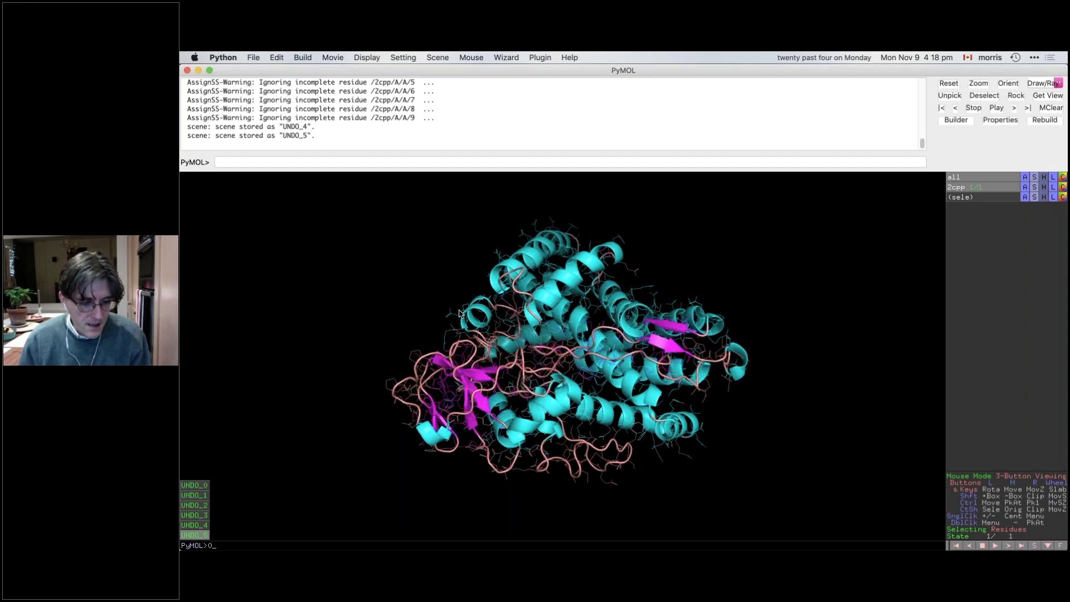
{"action": "left_click_drag", "start_coordinate": [479, 306], "coordinate": [449, 351]}
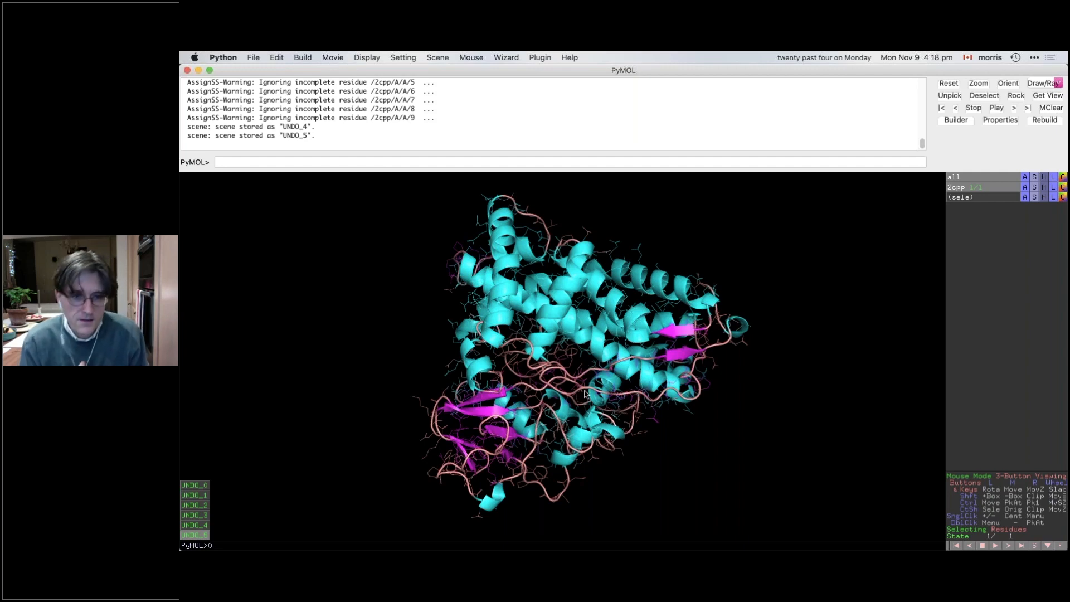
{"action": "left_click_drag", "start_coordinate": [584, 392], "coordinate": [682, 328]}
{"action": "left_click_drag", "start_coordinate": [708, 267], "coordinate": [719, 296]}
{"action": "left_click_drag", "start_coordinate": [879, 202], "coordinate": [891, 221]}
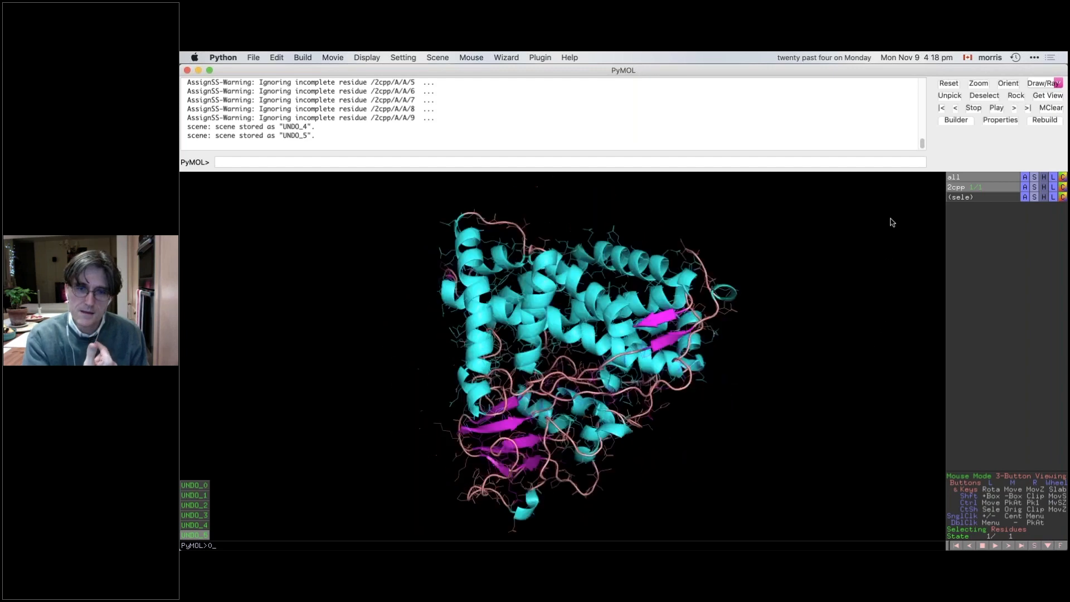
{"action": "left_click_drag", "start_coordinate": [565, 369], "coordinate": [538, 363]}
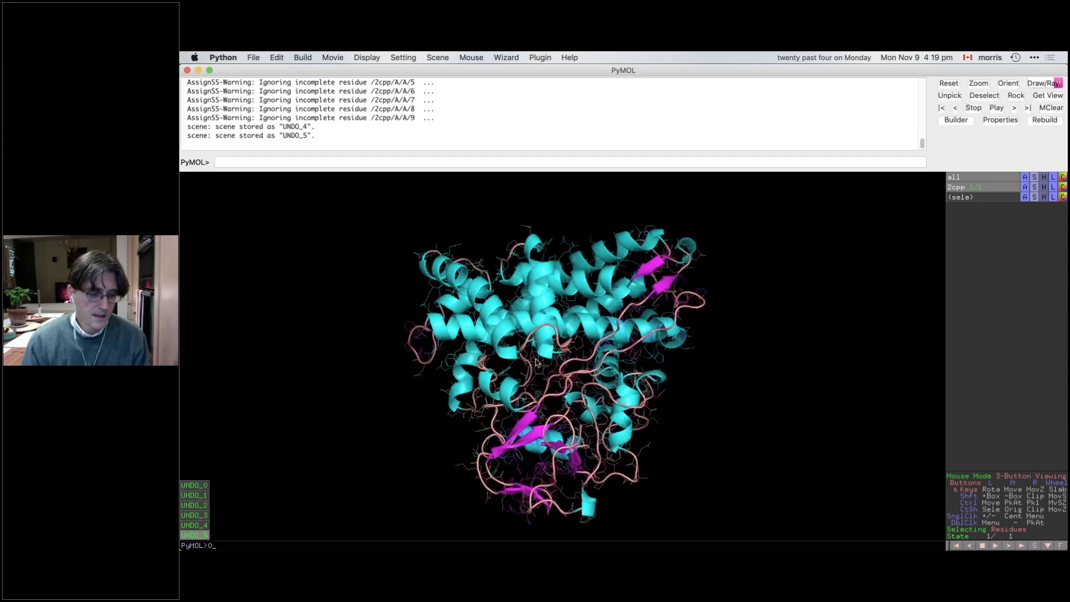
Step: Explore the view controls by zooming in and out, rotating the protein and moving it across the viewer
{"action": "right_click_drag", "start_coordinate": [760, 327], "coordinate": [759, 329]}
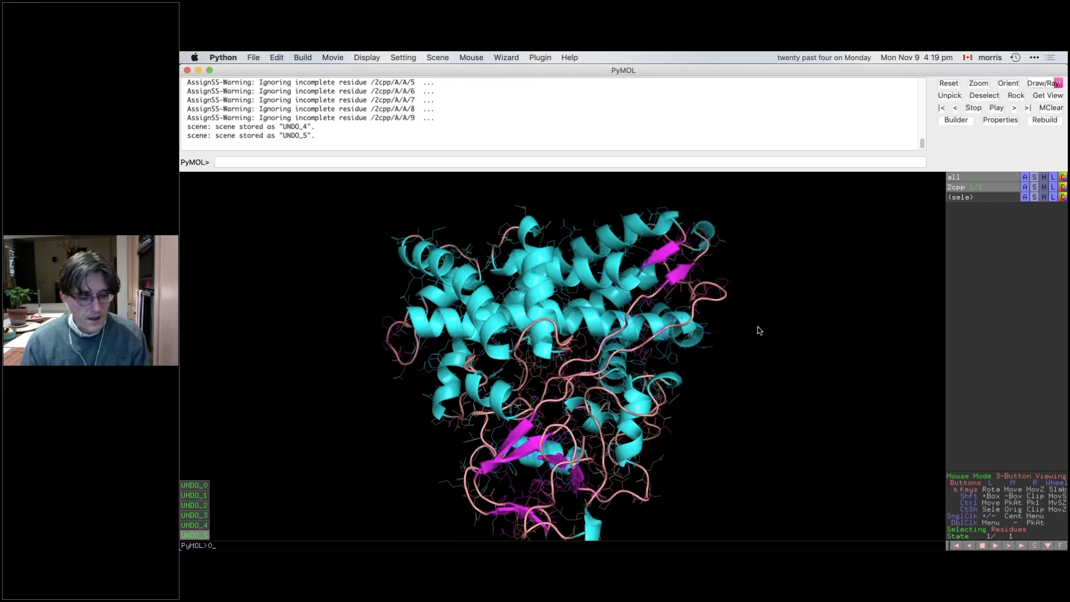
{"action": "right_click_drag", "start_coordinate": [759, 331], "coordinate": [762, 307]}
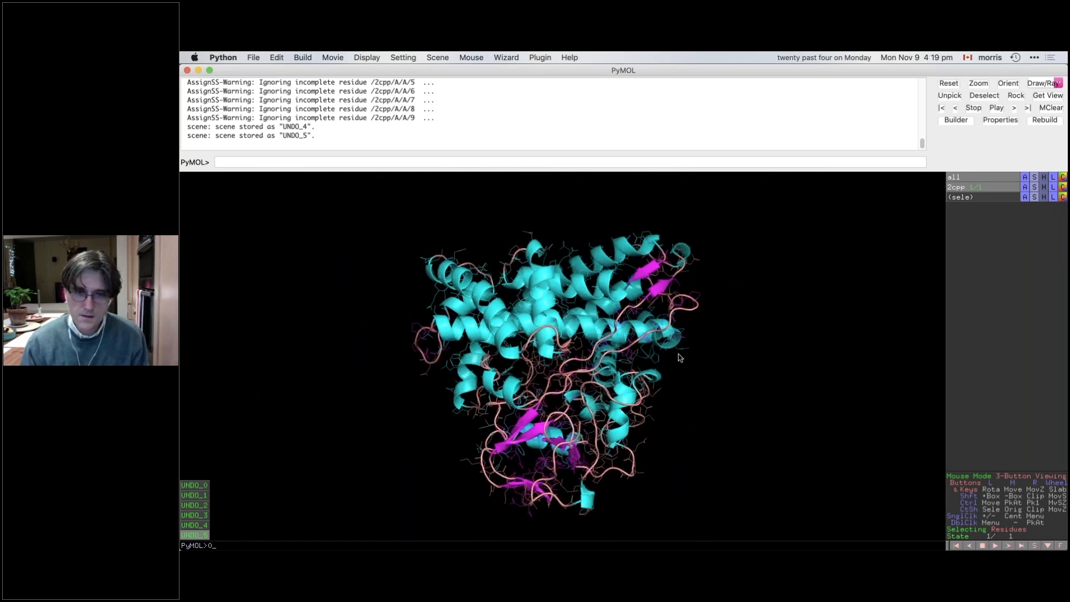
{"action": "left_click_drag", "start_coordinate": [695, 401], "coordinate": [653, 378]}
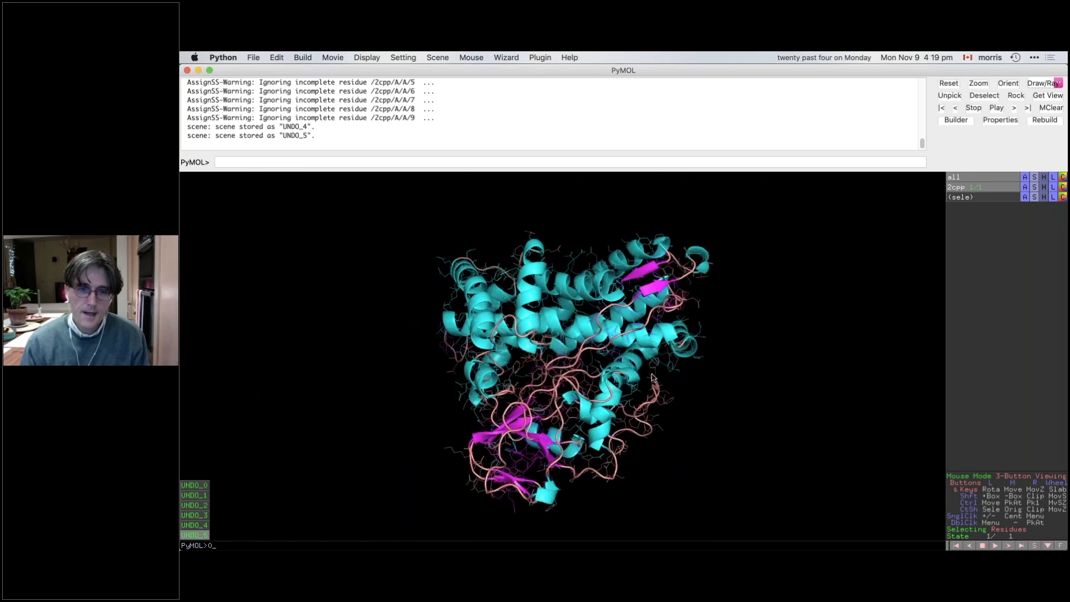
{"action": "middle_click_drag", "start_coordinate": [566, 372], "coordinate": [592, 355]}
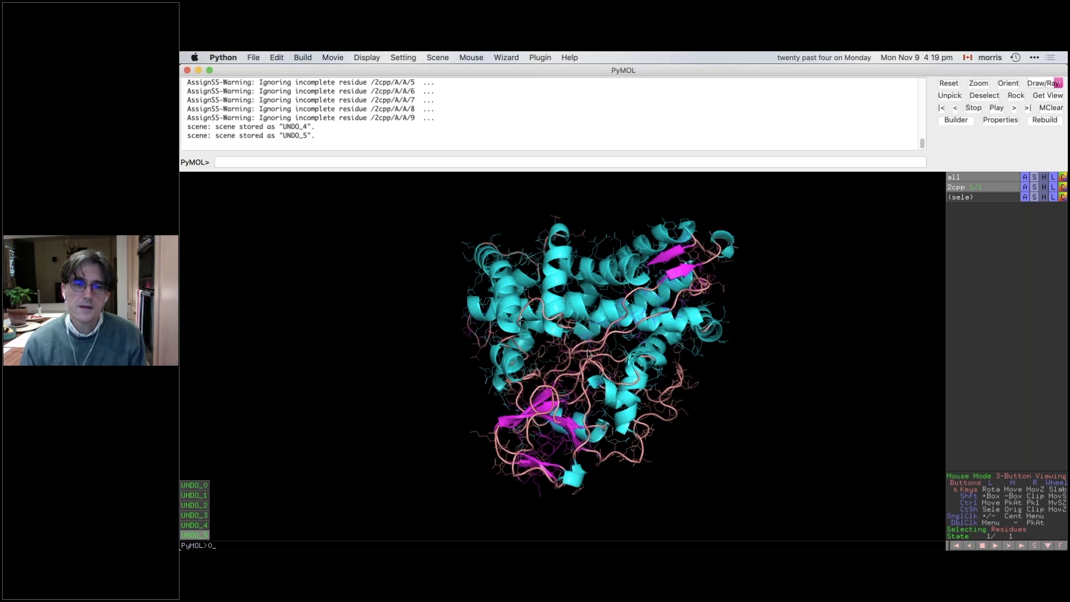
{"action": "right_click_drag", "start_coordinate": [593, 373], "coordinate": [598, 394]}
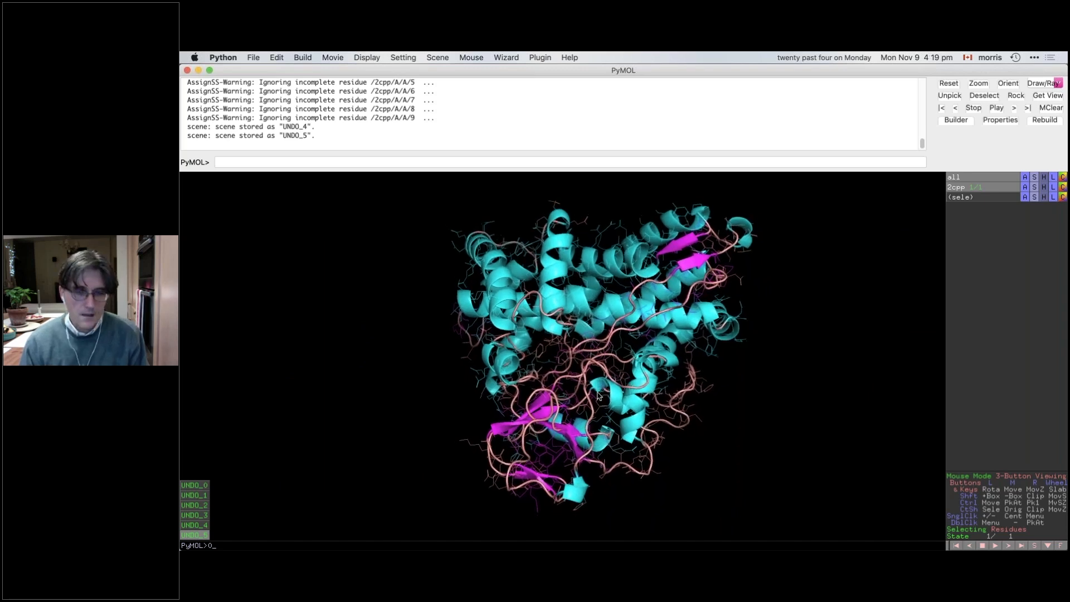
Step: Narrow the clipping slab to a thin slice through the protein, then widen it until most of the structure is included
{"action": "scroll", "coordinate": [598, 394], "scroll_direction": "down", "scroll_amount": 5}
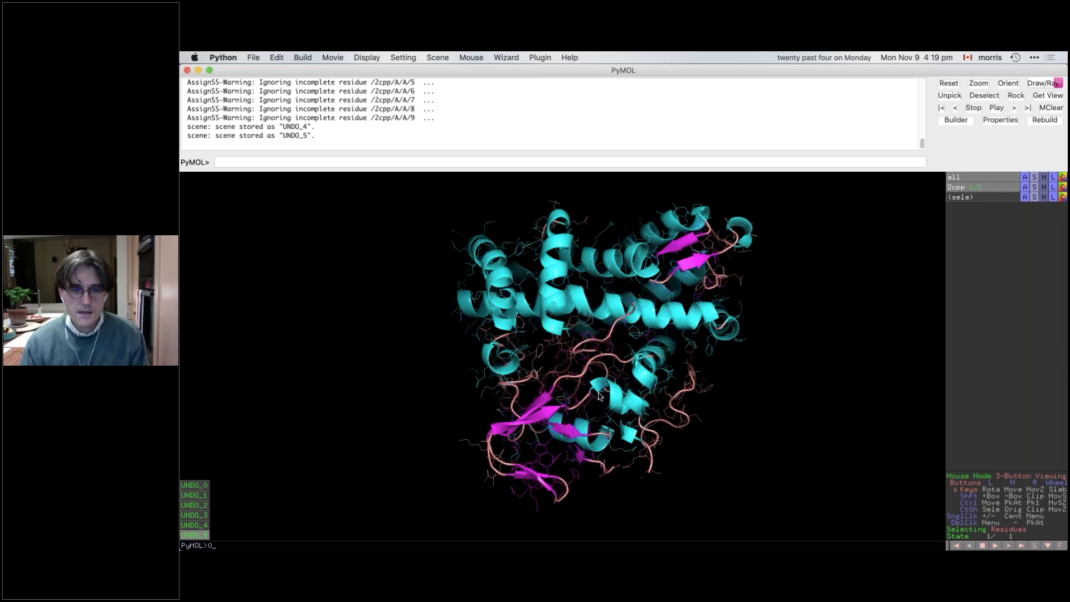
{"action": "scroll", "coordinate": [598, 394], "scroll_direction": "down", "scroll_amount": 5}
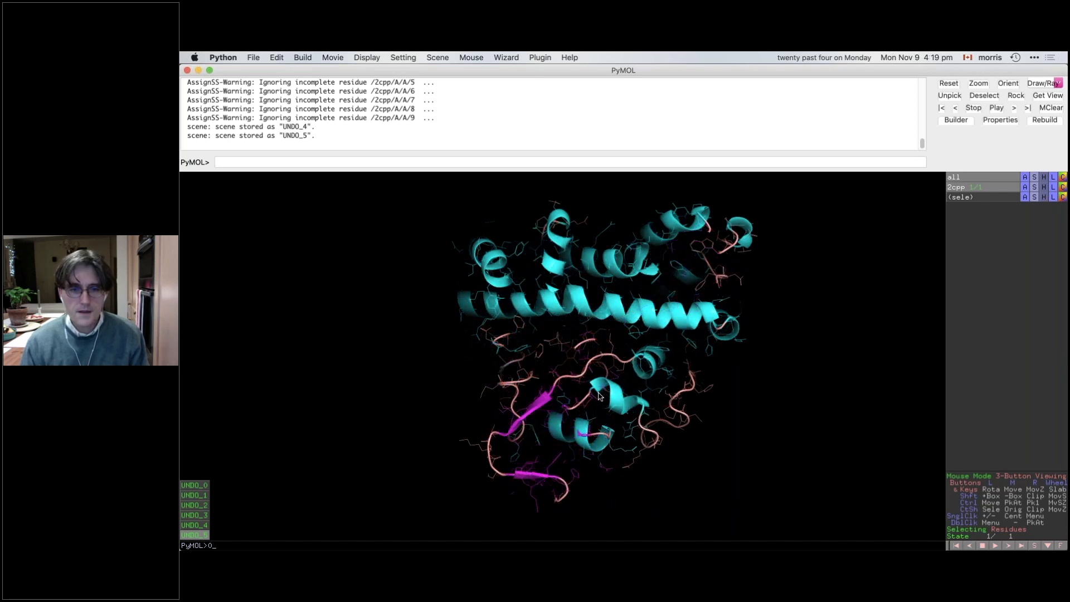
{"action": "scroll", "coordinate": [599, 396], "scroll_direction": "down", "scroll_amount": 4}
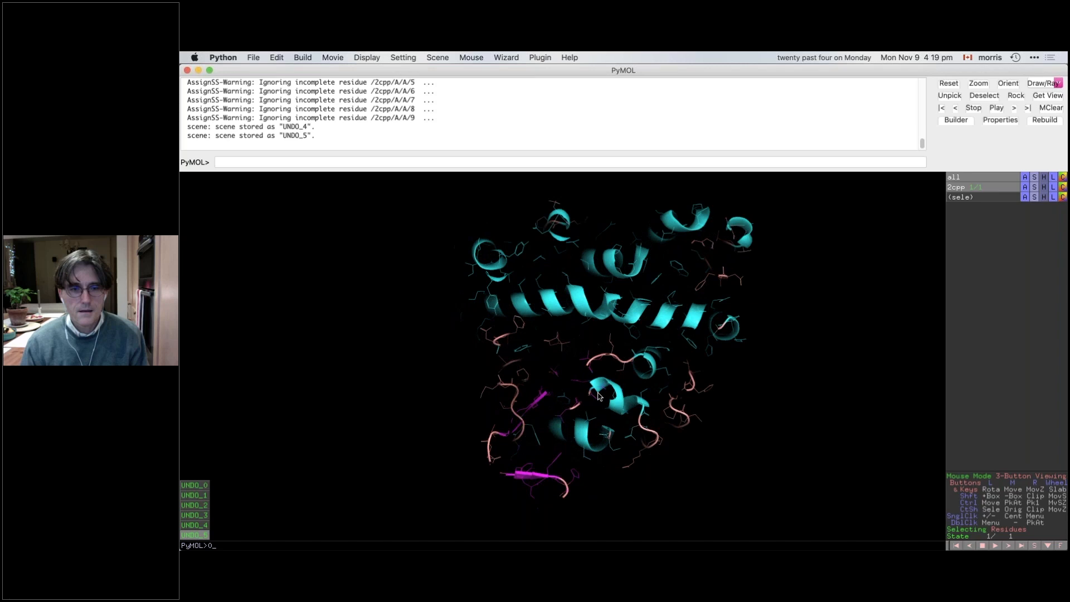
{"action": "scroll", "coordinate": [599, 396], "scroll_direction": "down", "scroll_amount": 2}
{"action": "scroll", "coordinate": [598, 398], "scroll_direction": "down", "scroll_amount": 1}
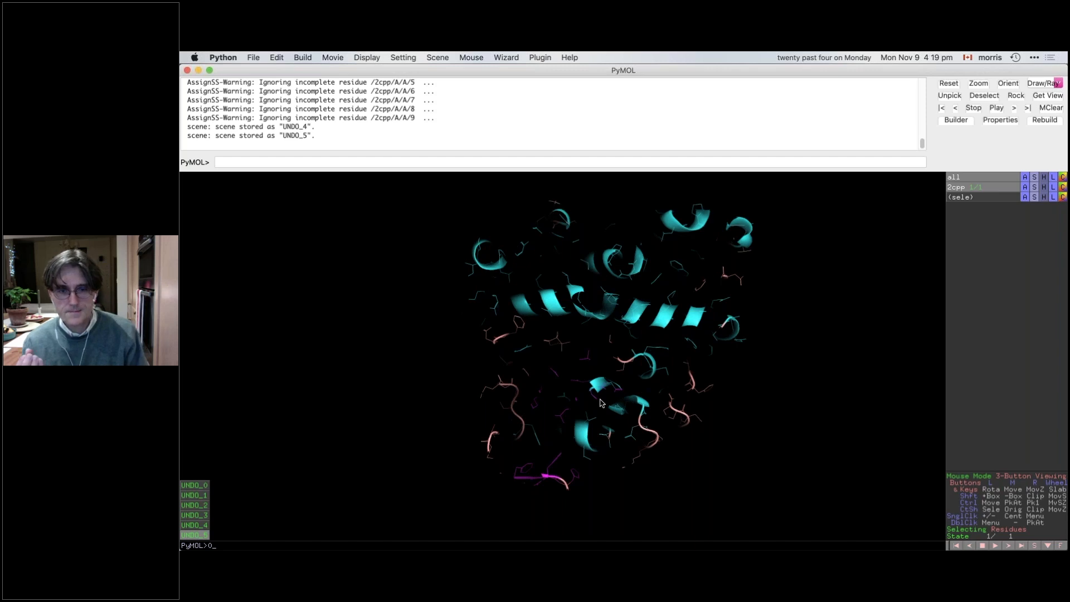
{"action": "scroll", "coordinate": [601, 401], "scroll_direction": "up", "scroll_amount": 5}
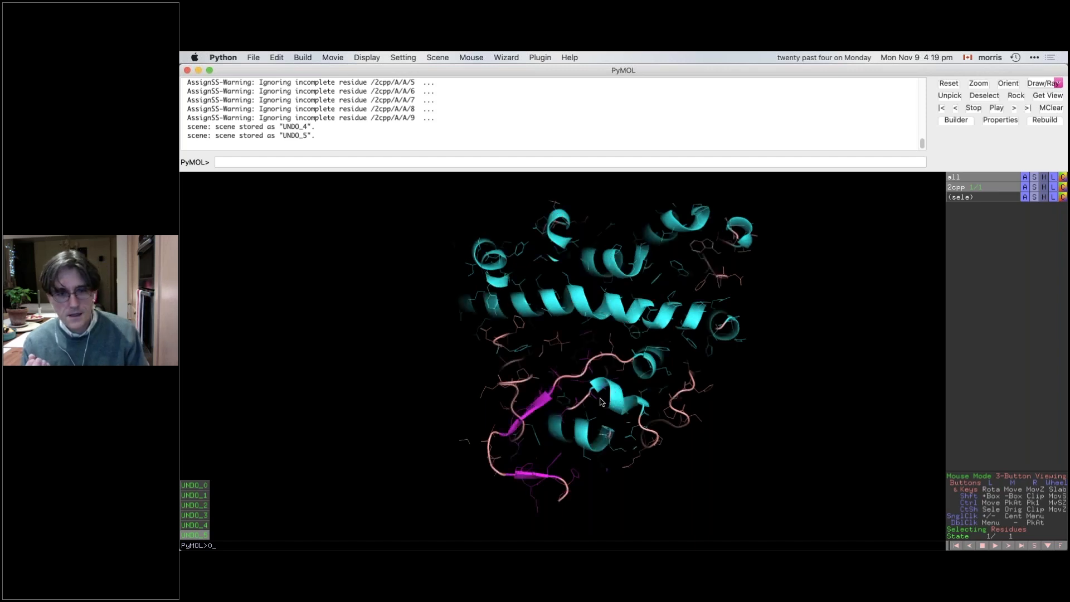
{"action": "scroll", "coordinate": [601, 401], "scroll_direction": "up", "scroll_amount": 5}
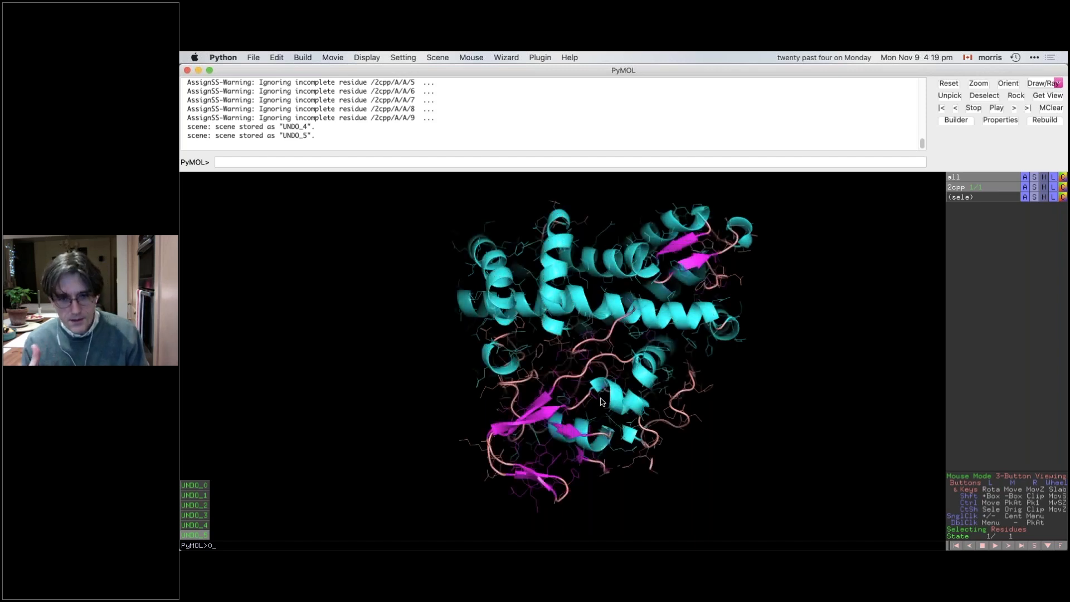
{"action": "scroll", "coordinate": [601, 402], "scroll_direction": "down", "scroll_amount": 1}
{"action": "scroll", "coordinate": [600, 401], "scroll_direction": "up", "scroll_amount": 4}
{"action": "scroll", "coordinate": [600, 401], "scroll_direction": "up", "scroll_amount": 1}
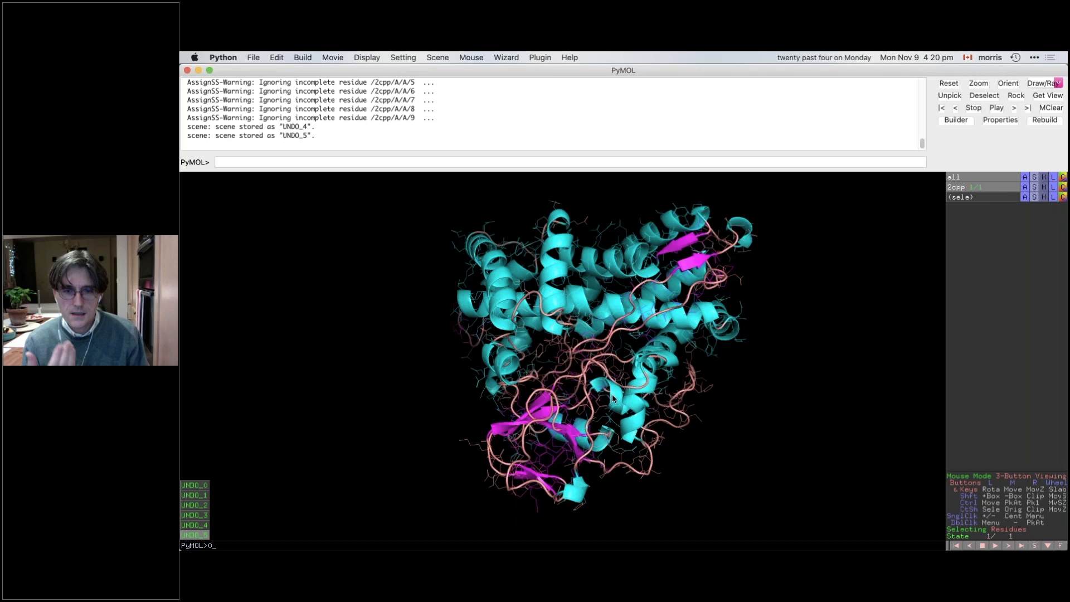
{"action": "scroll", "coordinate": [613, 405], "scroll_direction": "down", "scroll_amount": 3}
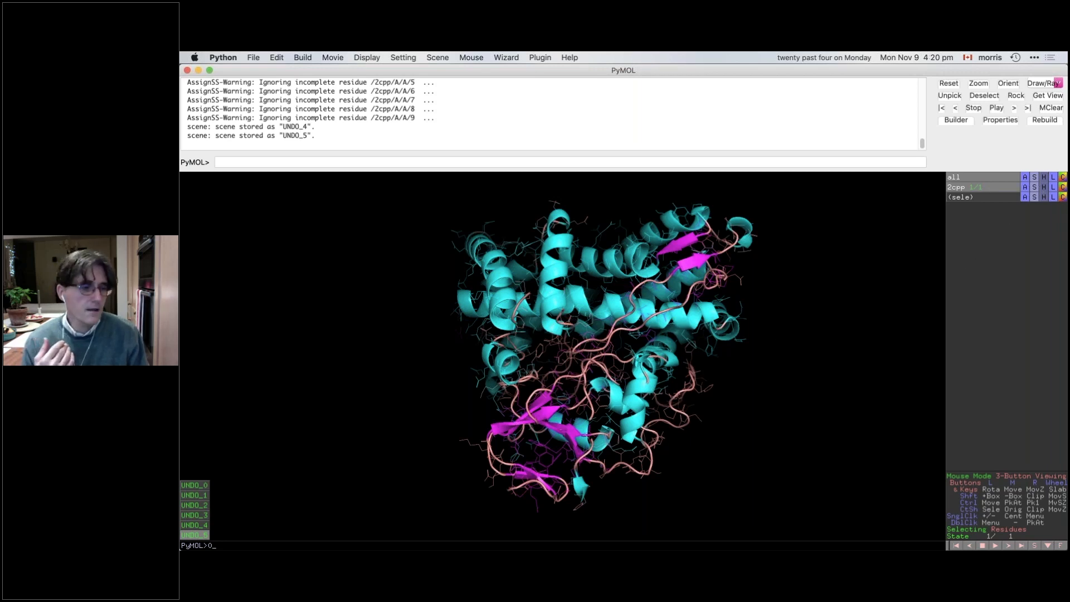
Step: Recall the stored scene UNDO_1 and set the viewer background to white
{"action": "left_click", "coordinate": [198, 496]}
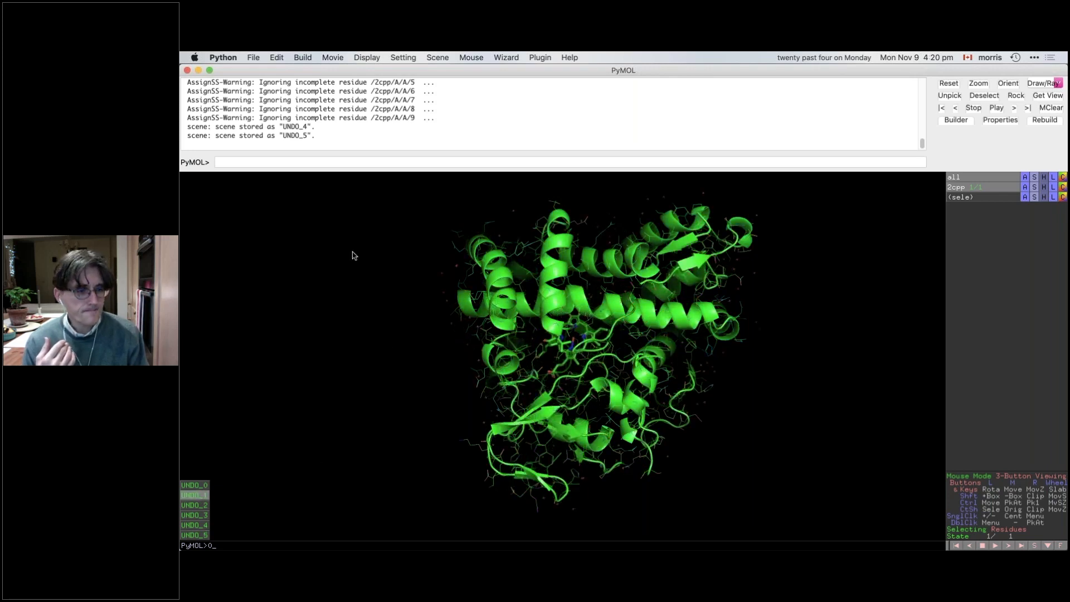
{"action": "left_click", "coordinate": [367, 57]}
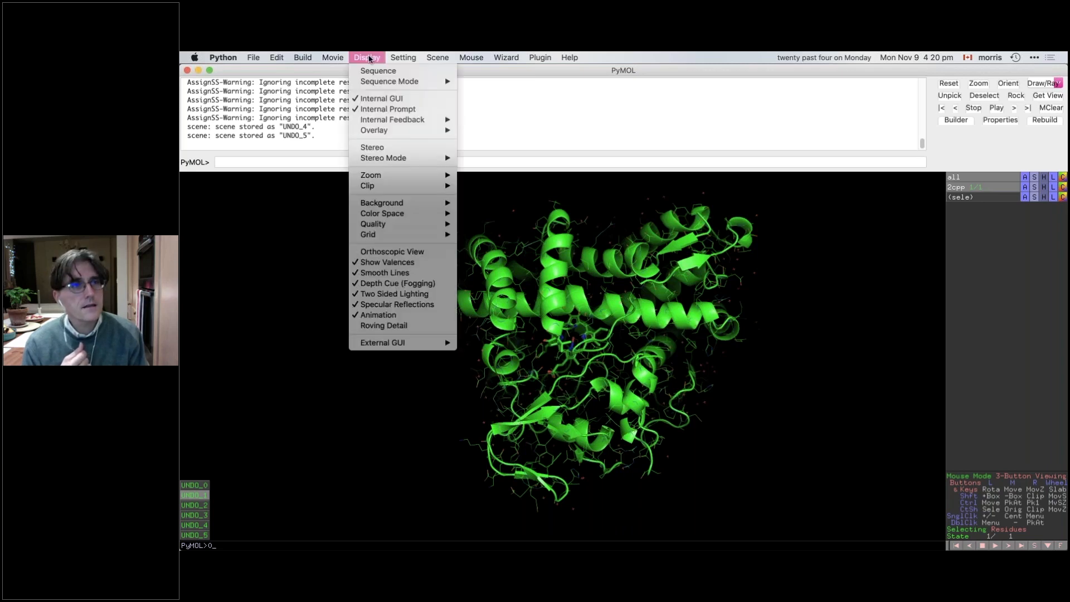
{"action": "mouse_move", "coordinate": [384, 204]}
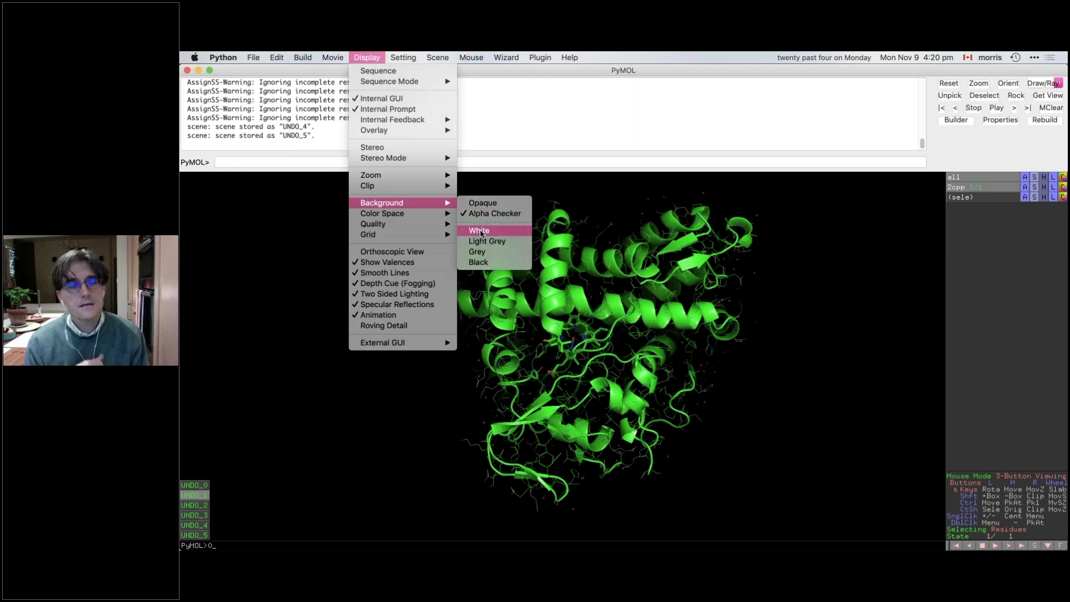
{"action": "left_click", "coordinate": [481, 233]}
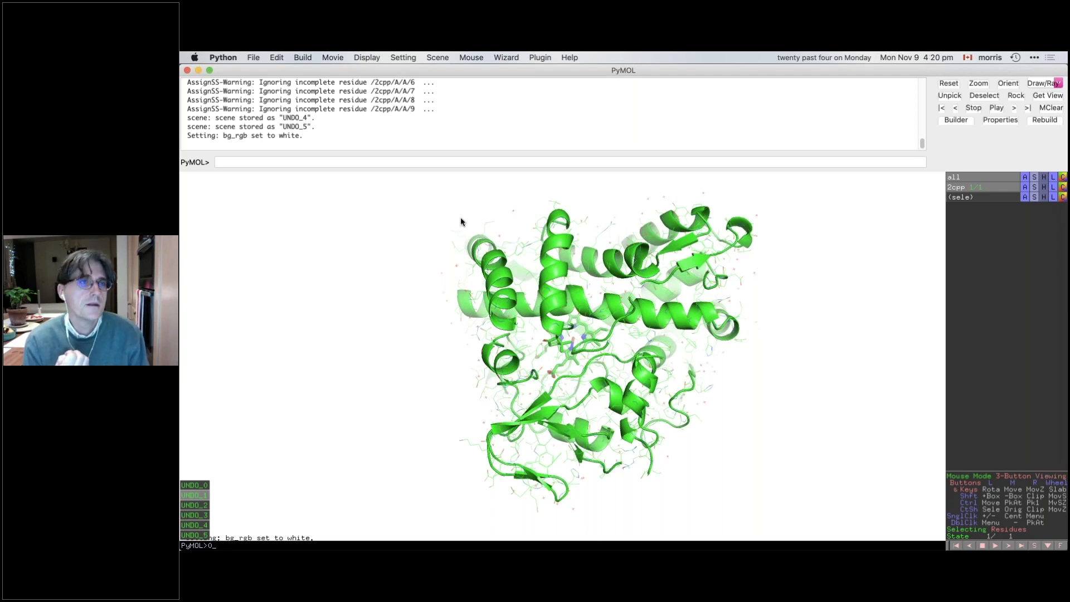
Step: Set the background back to black, then change it to grey with the command bg_color grey
{"action": "left_click", "coordinate": [368, 57]}
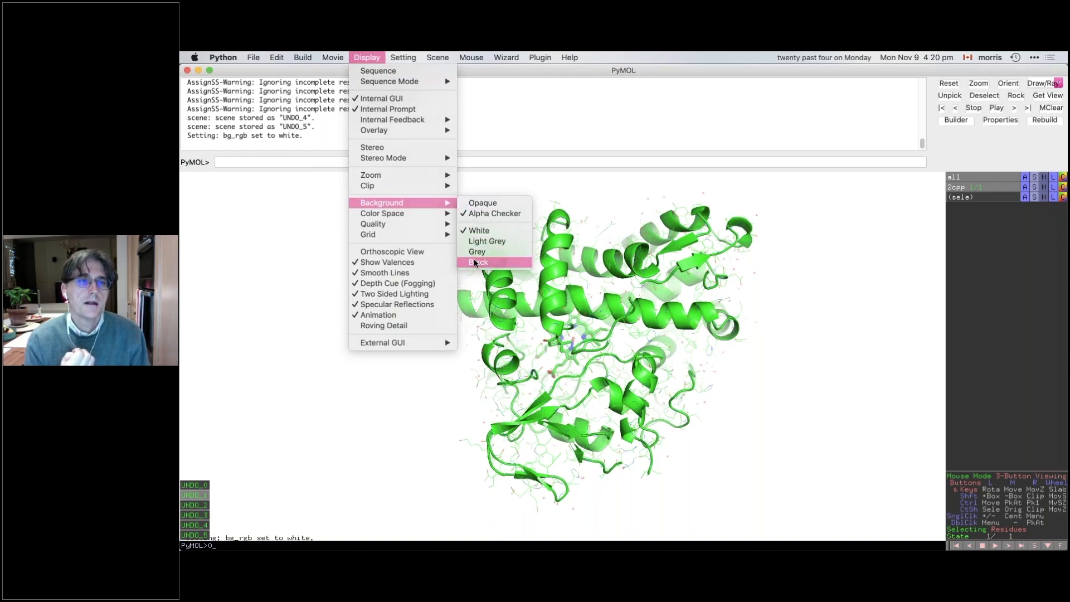
{"action": "left_click", "coordinate": [475, 262]}
{"action": "left_click", "coordinate": [436, 159]}
{"action": "type", "text": "bg_col"}
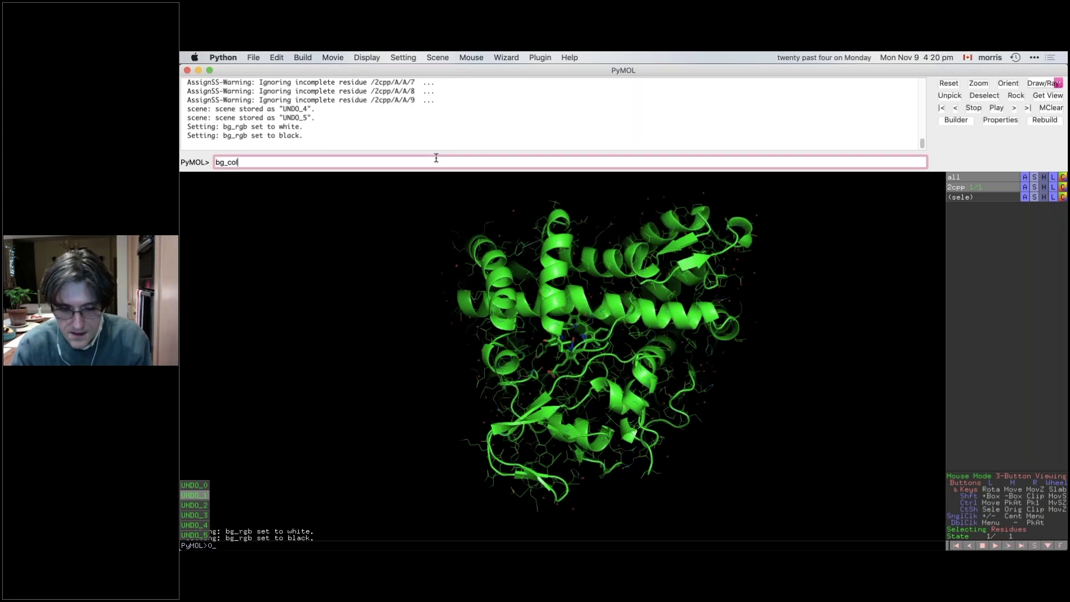
{"action": "type", "text": "or grey"}
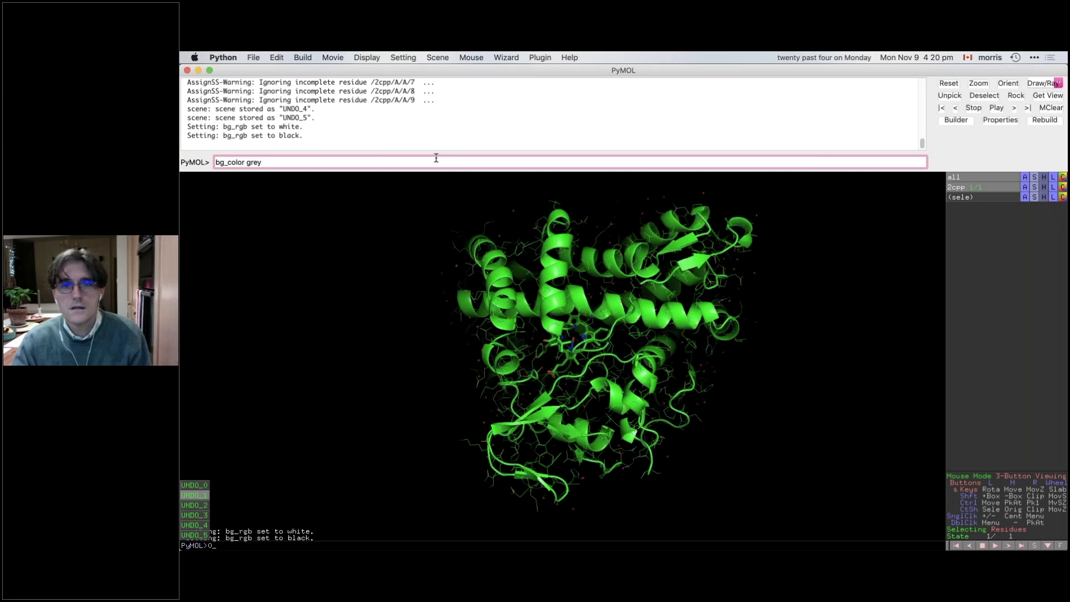
{"action": "key", "text": "Return"}
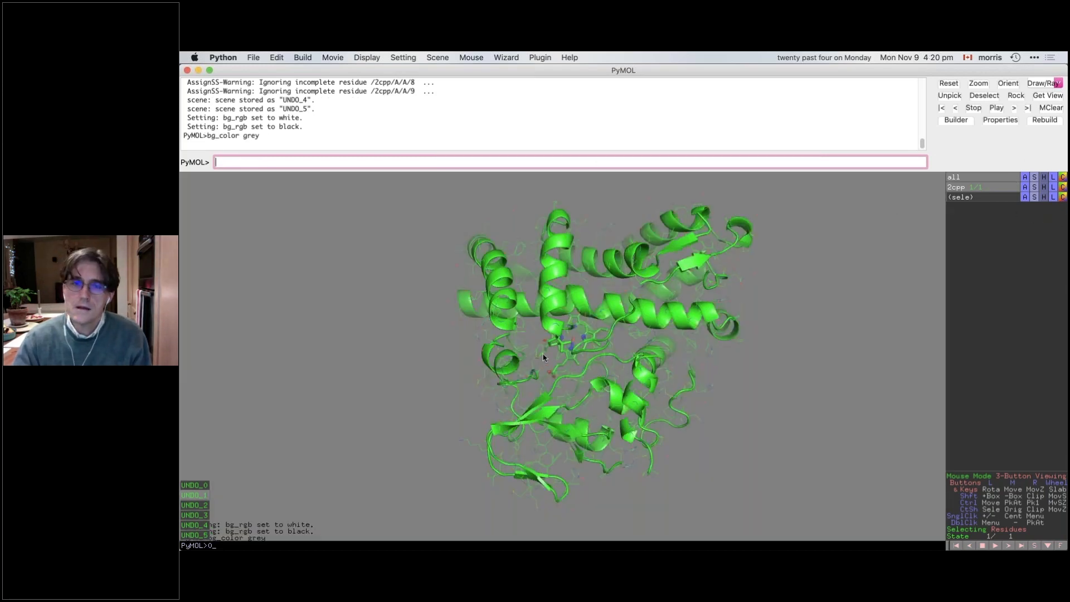
{"action": "mouse_move", "coordinate": [610, 350]}
{"action": "left_mouse_down"}
{"action": "mouse_move", "coordinate": [619, 343]}
{"action": "mouse_move", "coordinate": [620, 354]}
{"action": "left_mouse_up"}
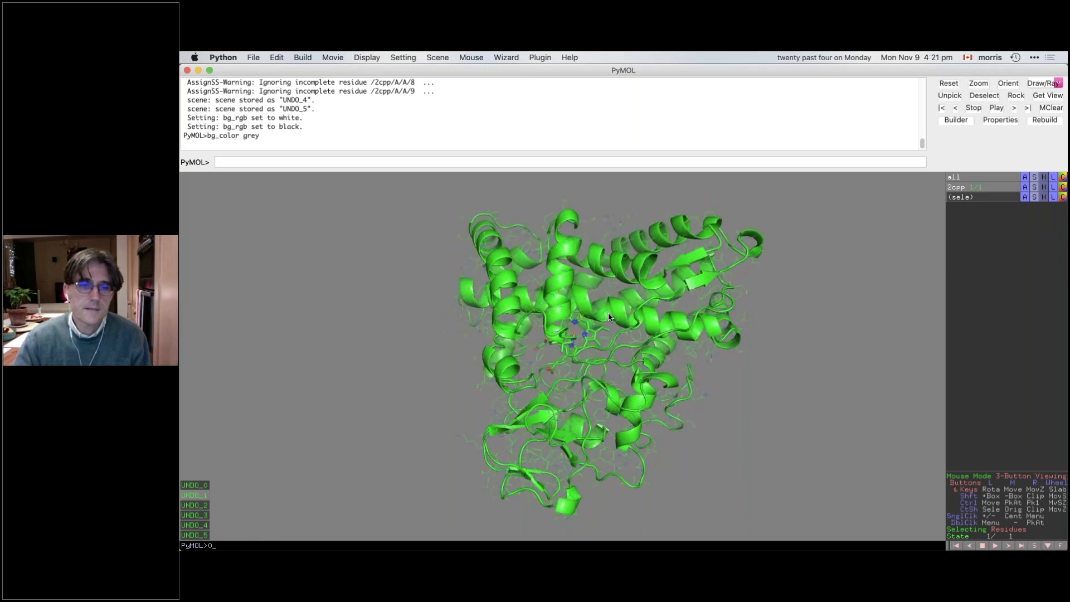
Step: Set the viewer background to black with the command bg_color black
{"action": "left_click", "coordinate": [328, 161]}
{"action": "key", "text": "Up"}
{"action": "key", "text": "BackSpace"}
{"action": "key", "text": "BackSpace"}
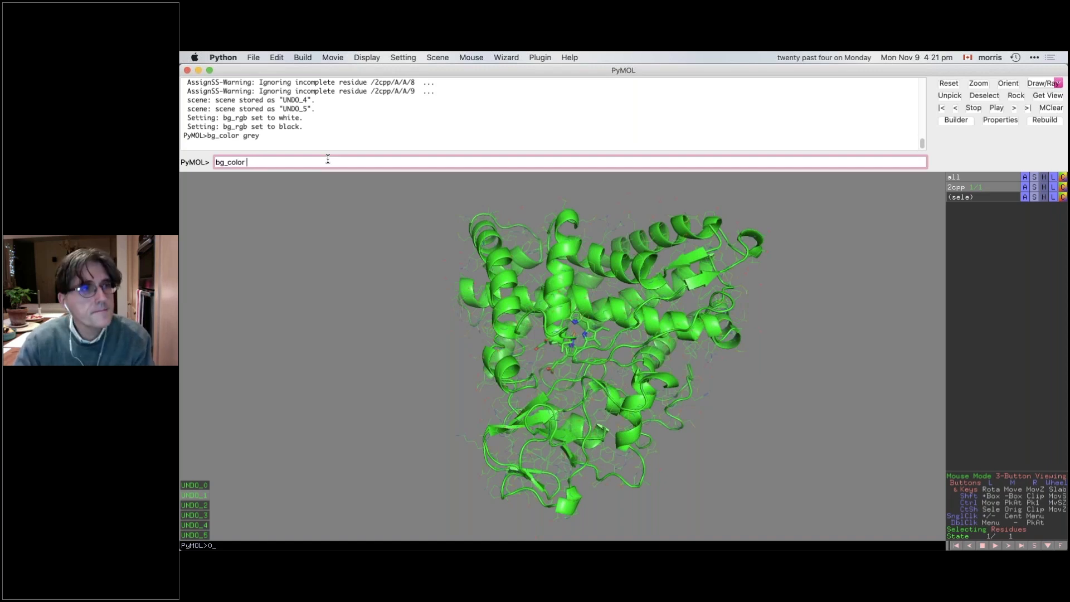
{"action": "type", "text": "black"}
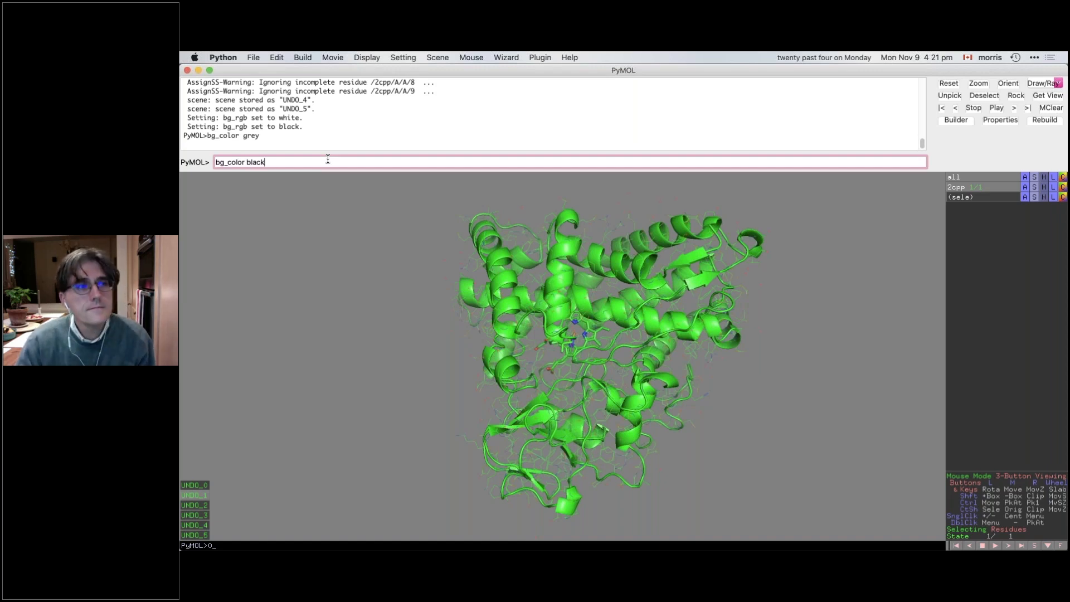
{"action": "key", "text": "Return"}
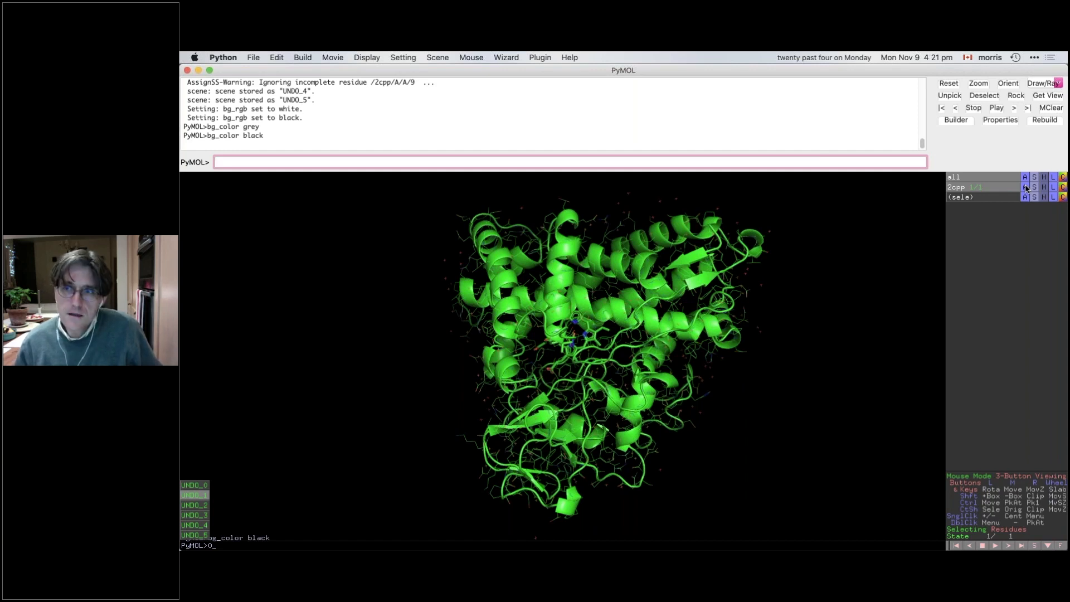
Step: Switch the viewer from the graphics display to the text output of the session
{"action": "left_click", "coordinate": [348, 359]}
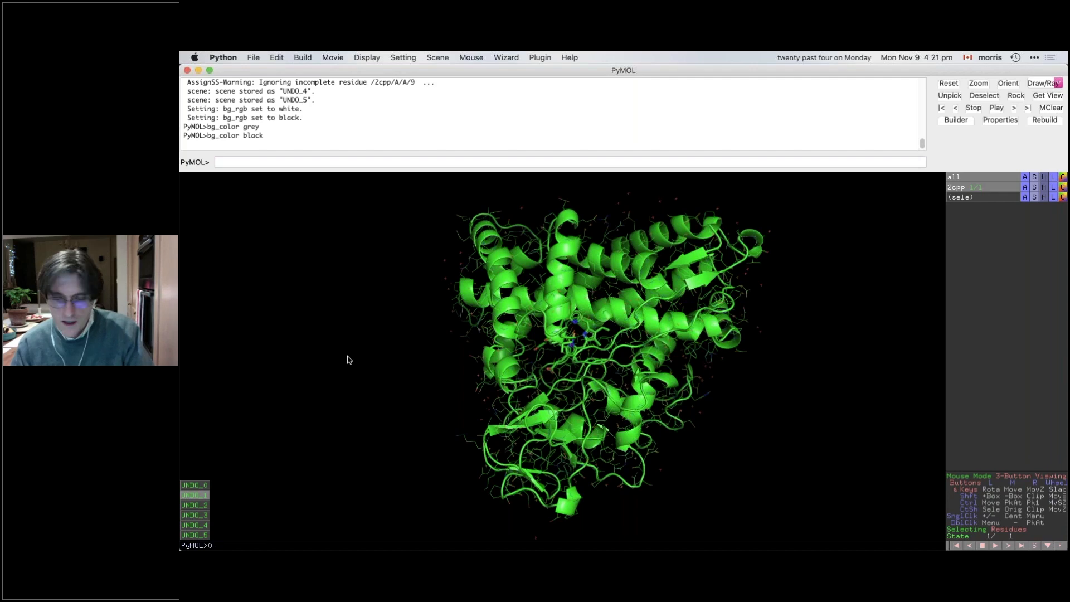
{"action": "key", "text": "Escape"}
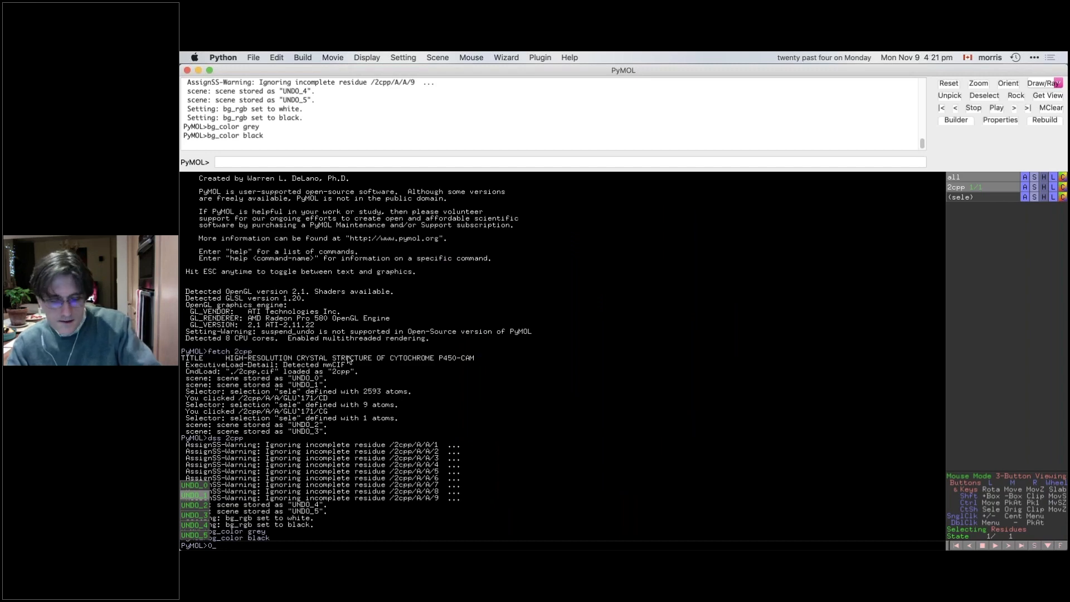
Step: Toggle the viewer between graphics and the session's text output, finishing on the graphics display
{"action": "key", "text": "Escape"}
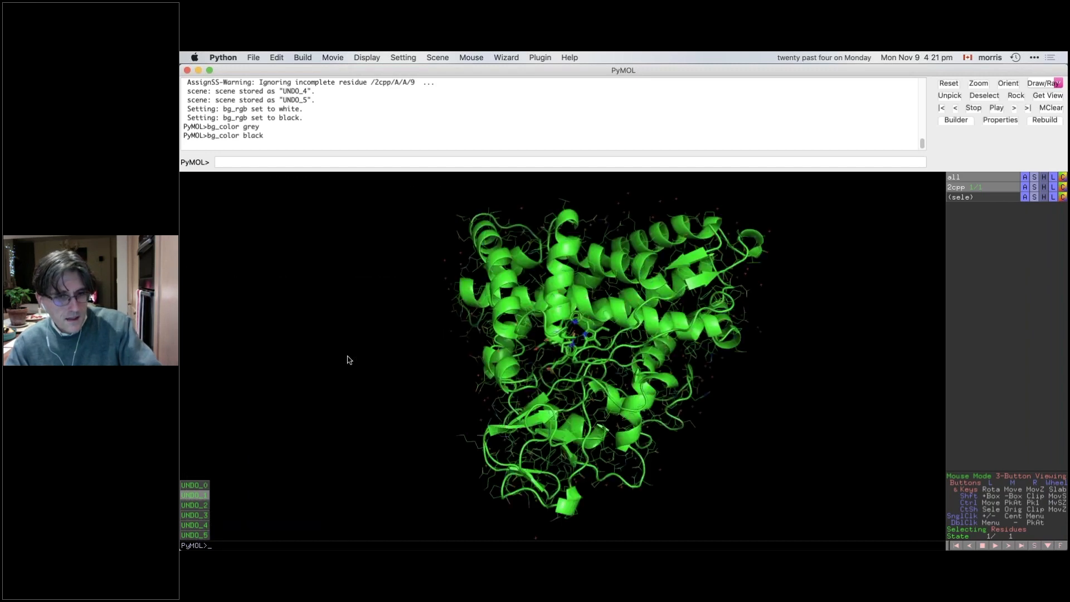
{"action": "key", "text": "Escape"}
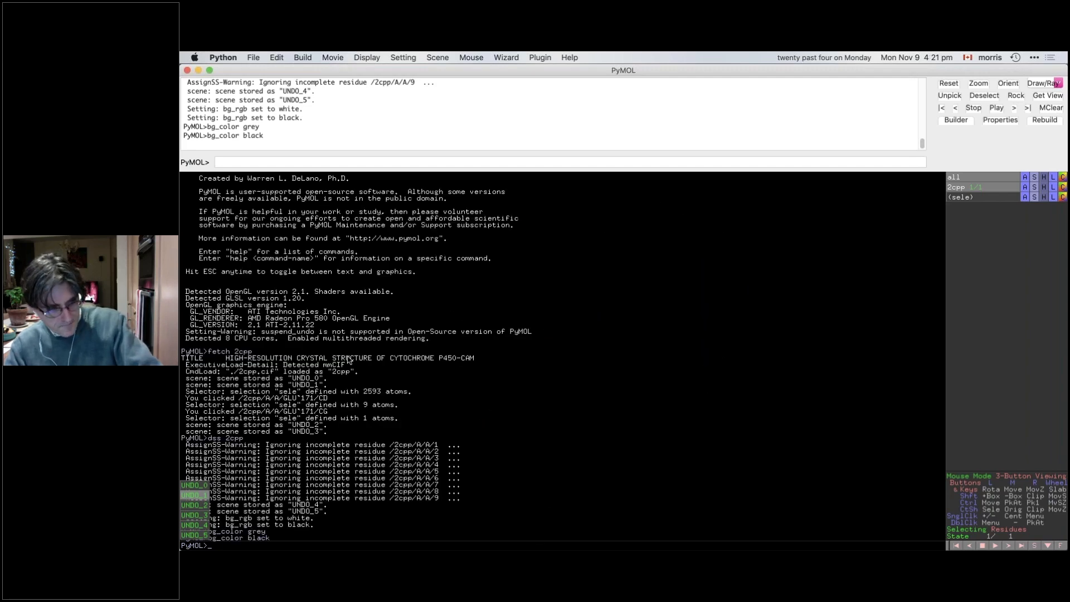
{"action": "key", "text": "Escape"}
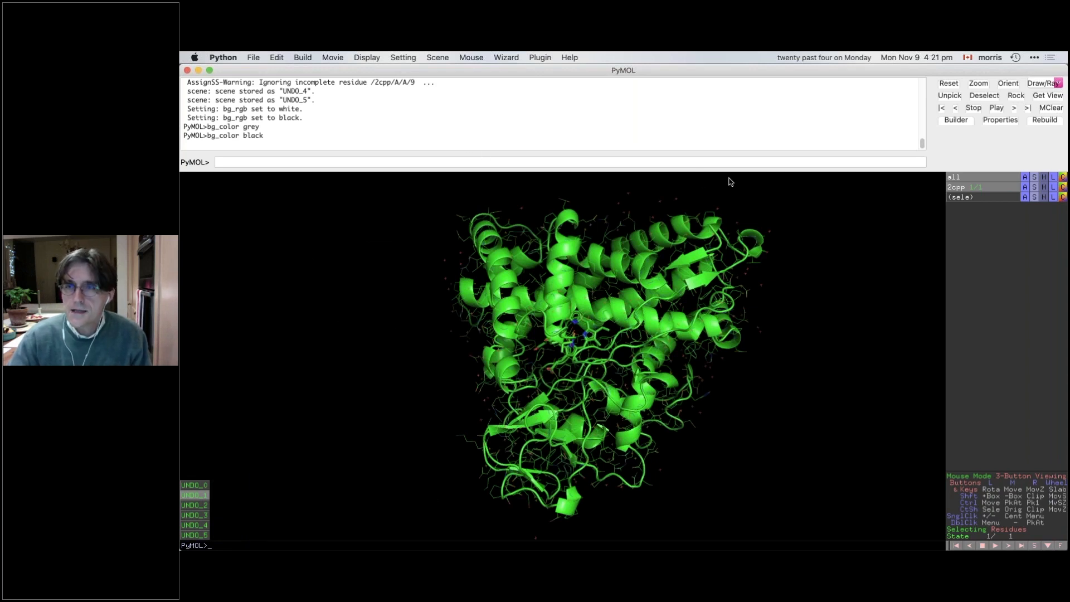
Step: Highlight the bg_color black command in the output log and activate the command line
{"action": "mouse_move", "coordinate": [922, 143]}
{"action": "left_mouse_down"}
{"action": "mouse_move", "coordinate": [924, 69]}
{"action": "mouse_move", "coordinate": [909, 156]}
{"action": "left_mouse_up"}
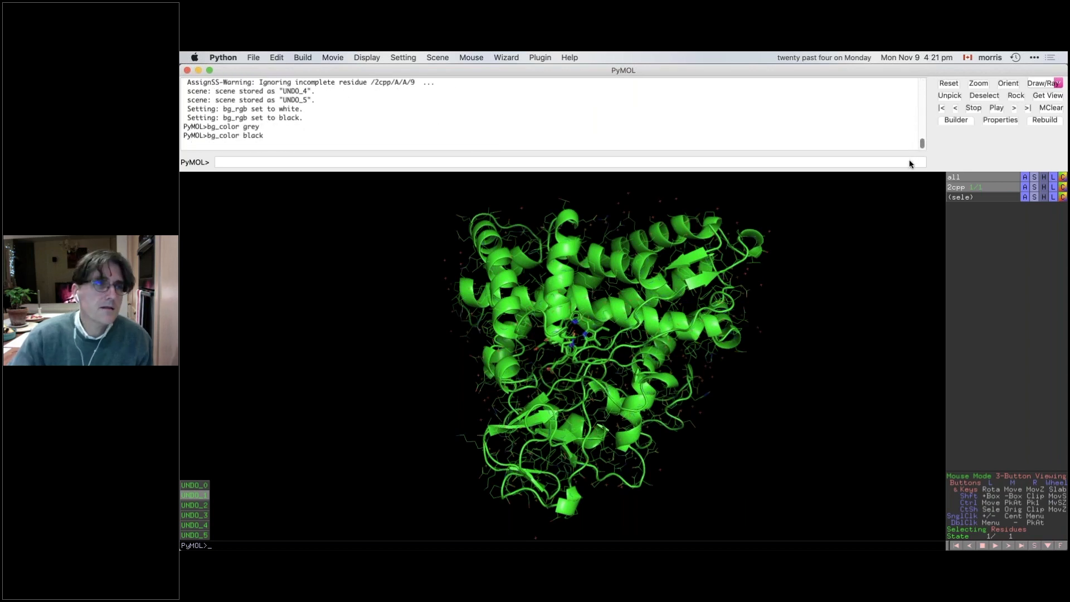
{"action": "left_click_drag", "start_coordinate": [265, 138], "coordinate": [206, 132]}
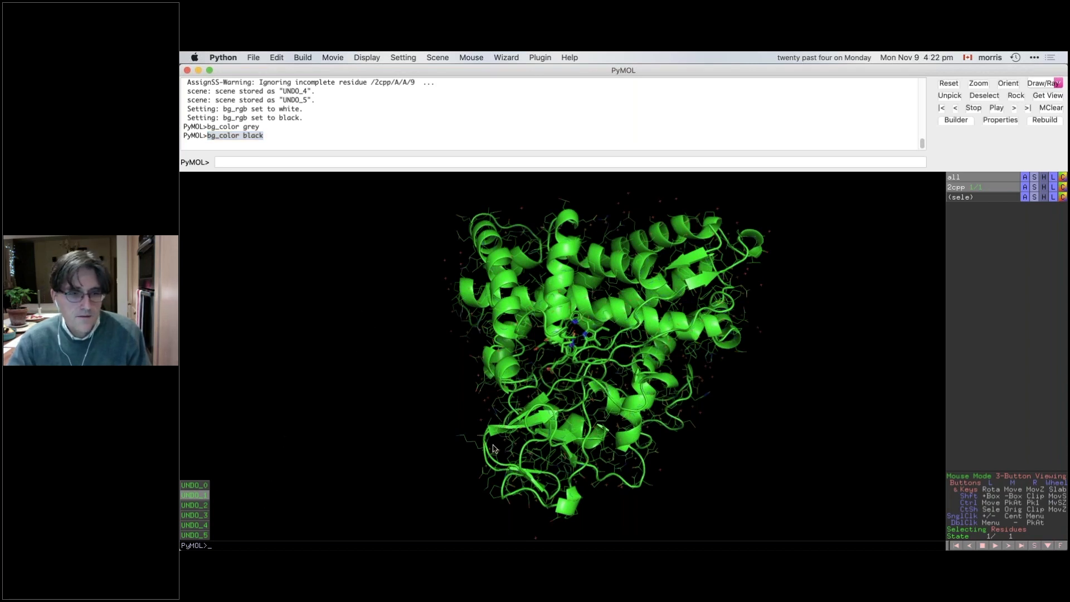
{"action": "left_click", "coordinate": [605, 162]}
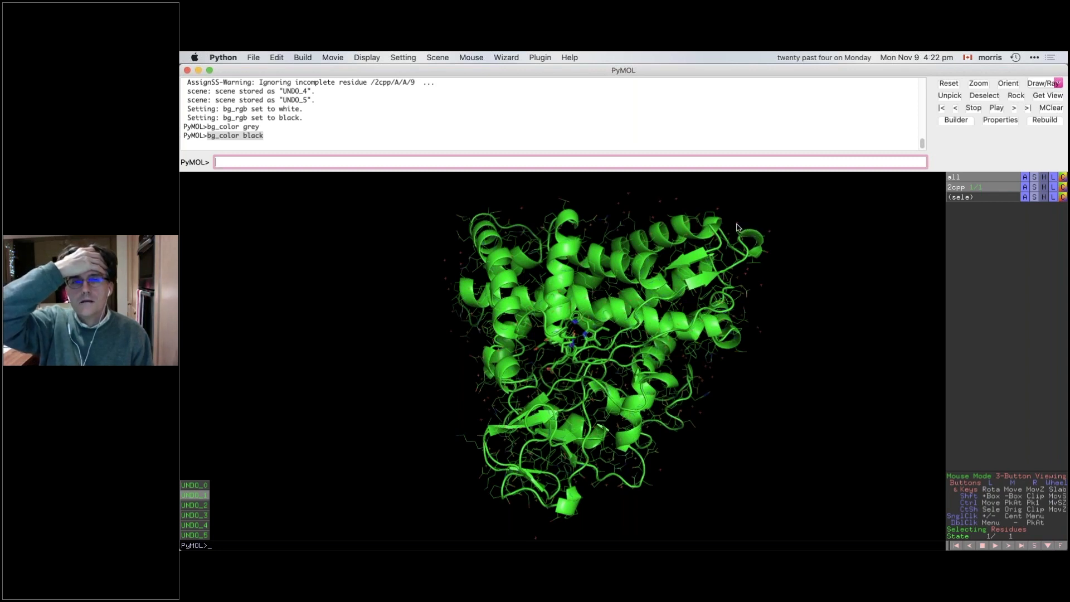
Step: Rotate the 2cpp structure to view it from another side and look through its by-element coloring schemes
{"action": "left_click_drag", "start_coordinate": [575, 419], "coordinate": [571, 422]}
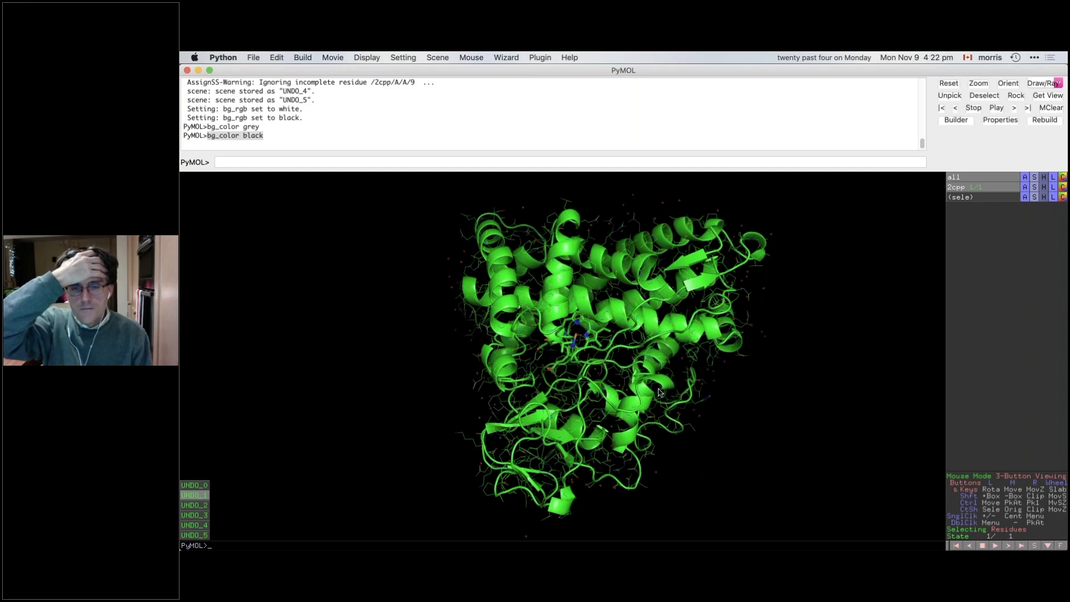
{"action": "left_click_drag", "start_coordinate": [588, 432], "coordinate": [614, 341]}
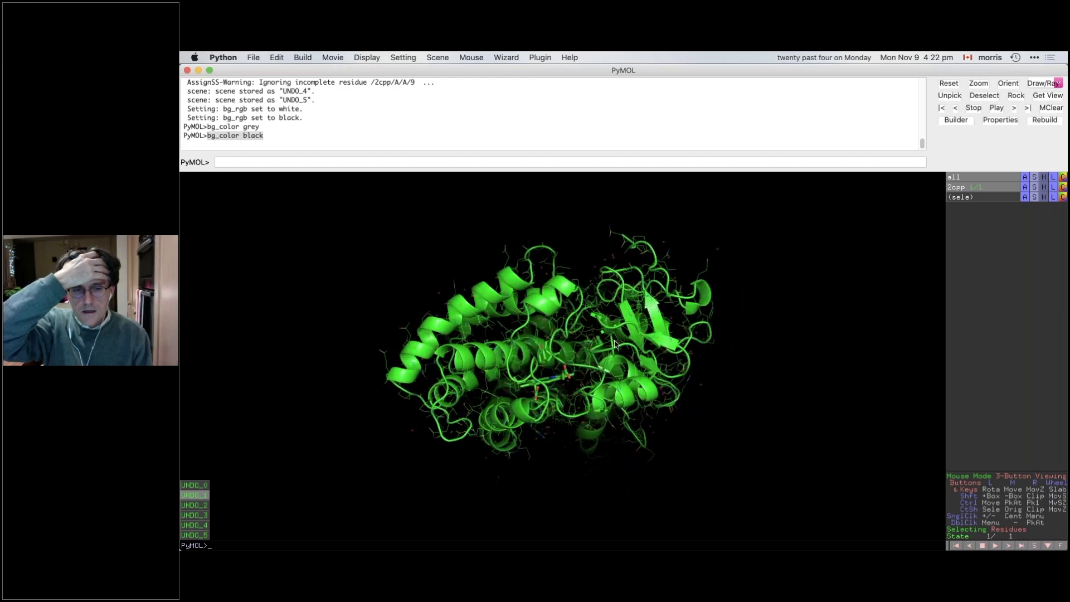
{"action": "left_click_drag", "start_coordinate": [669, 410], "coordinate": [560, 368]}
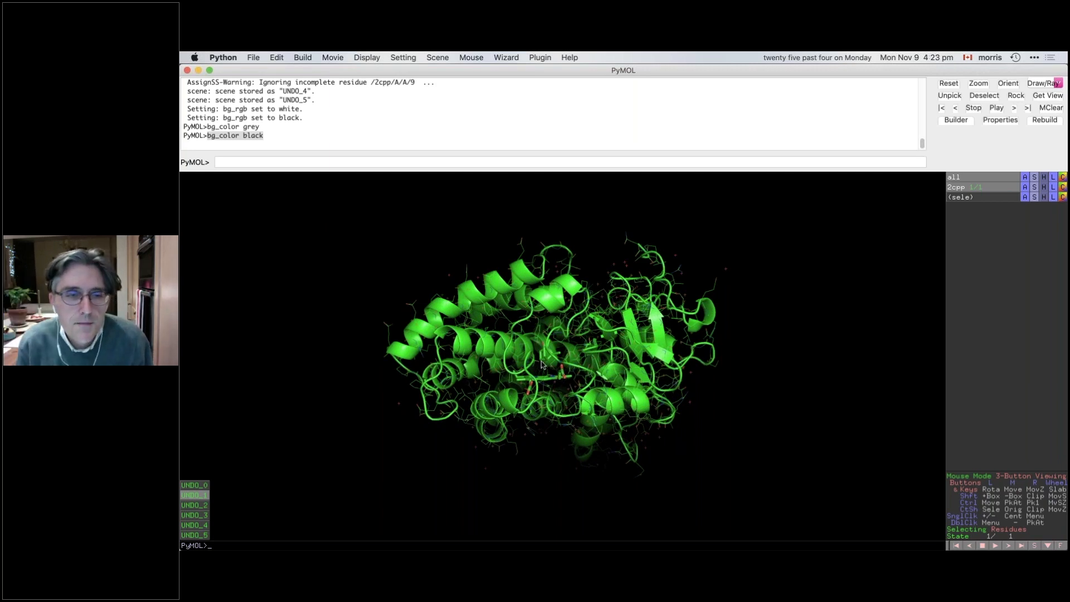
{"action": "left_click_drag", "start_coordinate": [562, 379], "coordinate": [551, 357]}
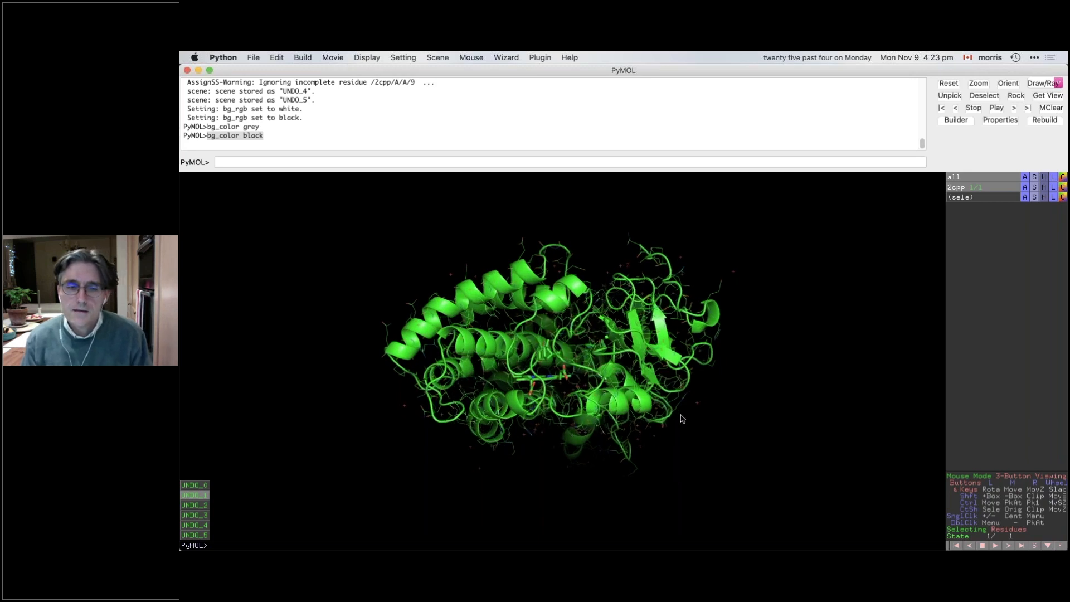
{"action": "left_click", "coordinate": [1063, 188]}
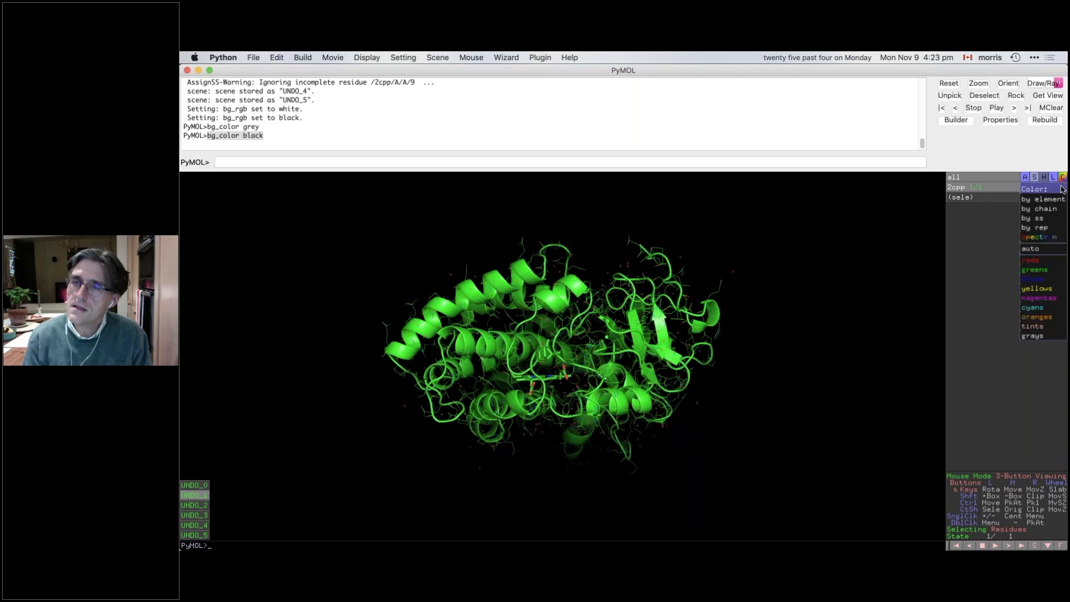
{"action": "mouse_move", "coordinate": [1050, 198]}
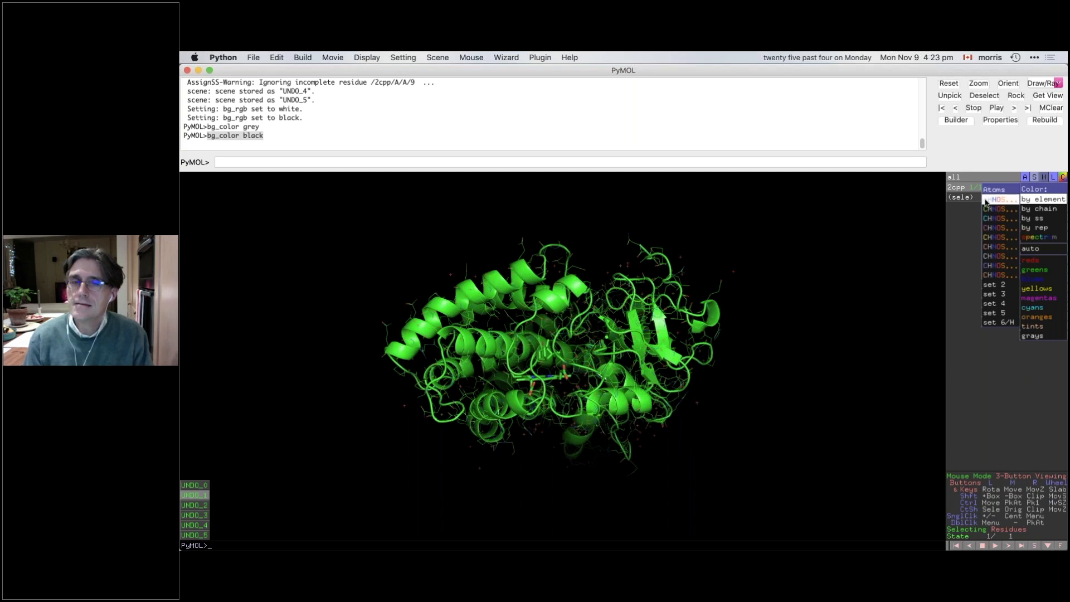
{"action": "left_click", "coordinate": [959, 224]}
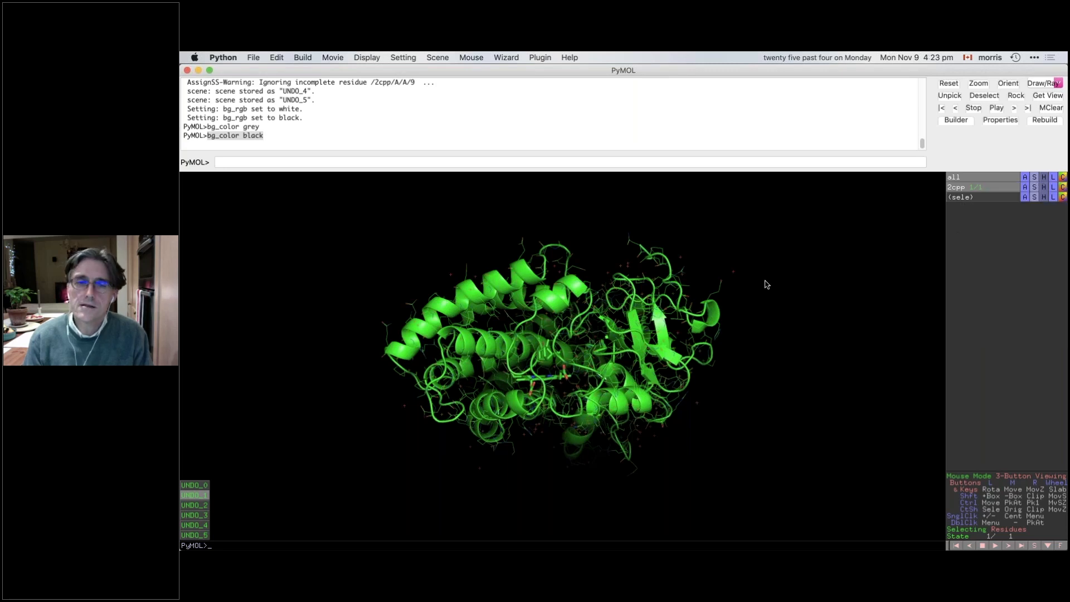
Step: Color the whole 2cpp object with the wheat tint and rotate it to inspect the coloring
{"action": "left_click", "coordinate": [1063, 188]}
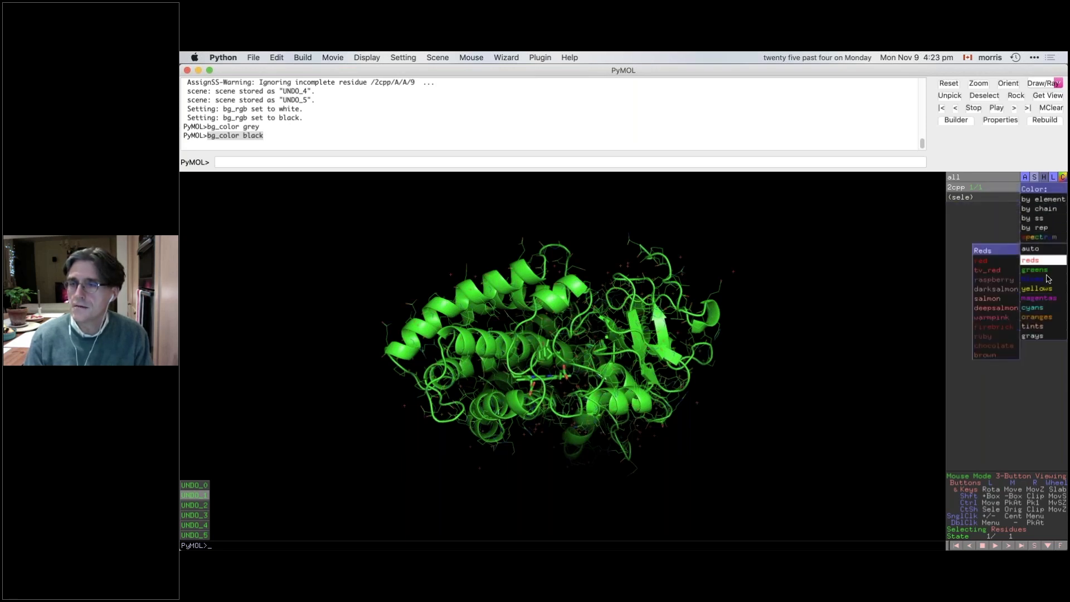
{"action": "mouse_move", "coordinate": [1043, 334]}
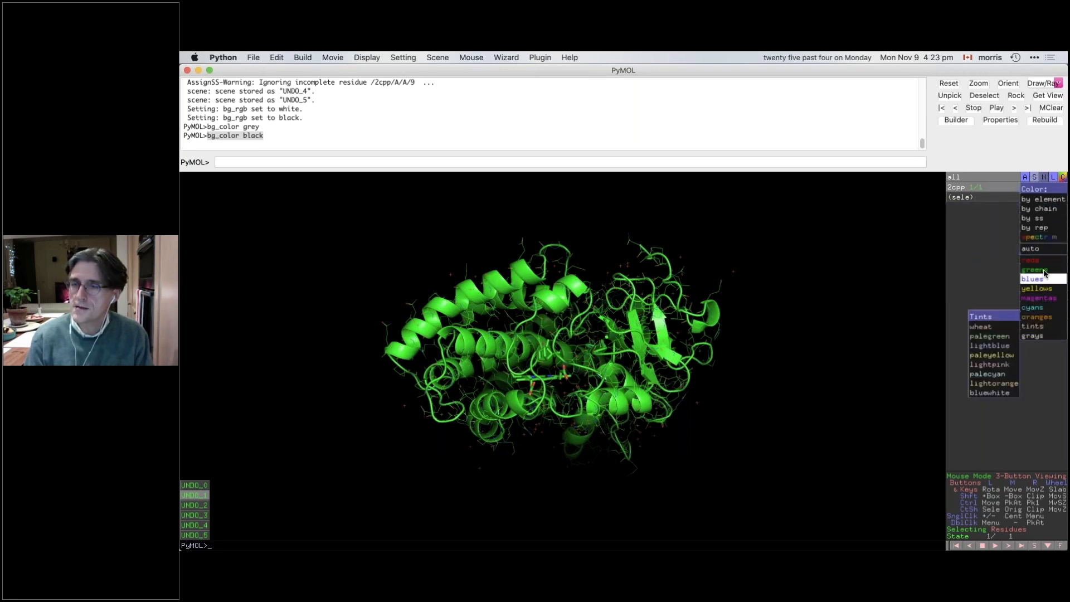
{"action": "mouse_move", "coordinate": [1044, 261]}
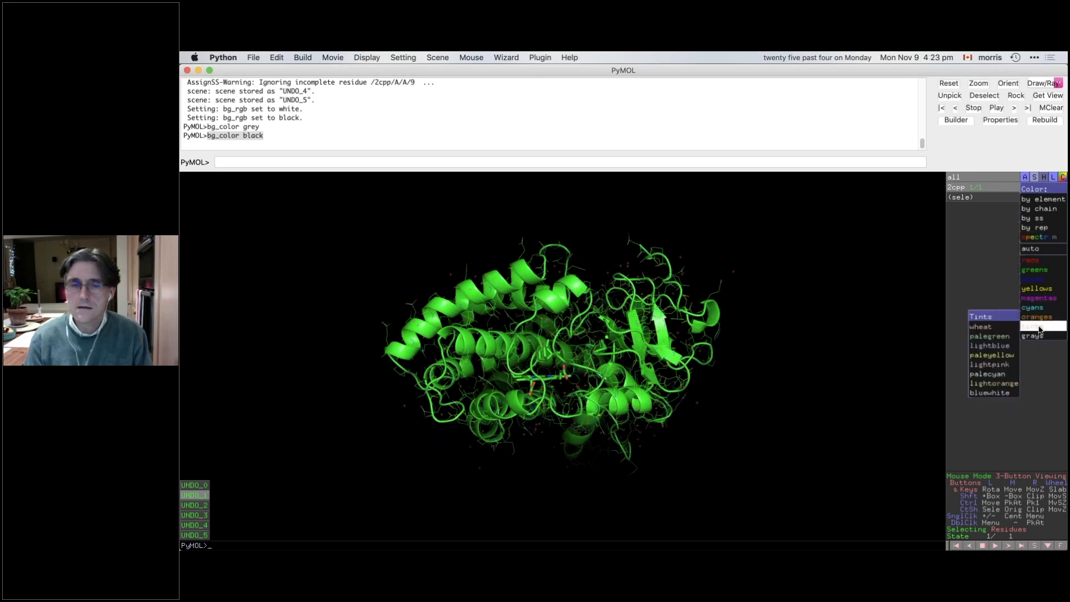
{"action": "left_click", "coordinate": [1006, 327]}
{"action": "left_click_drag", "start_coordinate": [557, 335], "coordinate": [656, 399]}
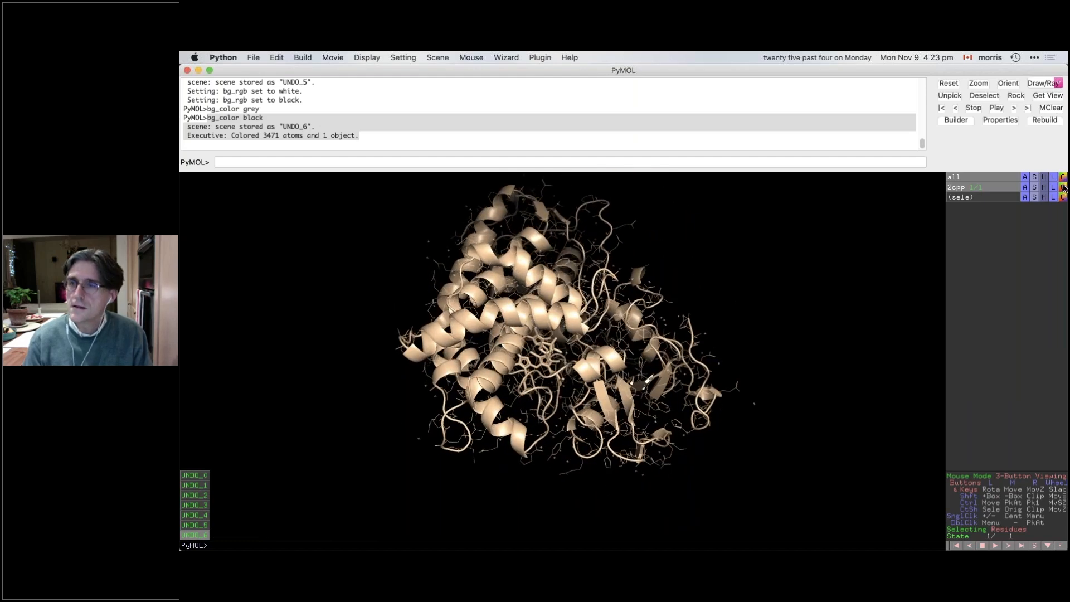
Step: Color the non-carbon atoms of 2cpp by element with the HNOS scheme, keeping the carbons wheat
{"action": "left_click", "coordinate": [1063, 188]}
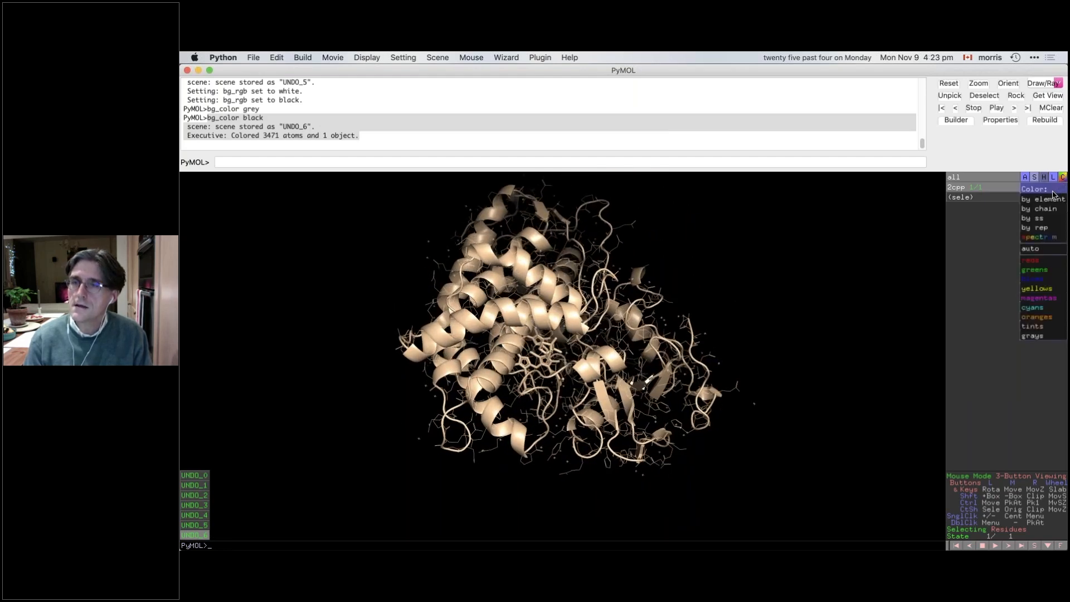
{"action": "mouse_move", "coordinate": [1052, 199]}
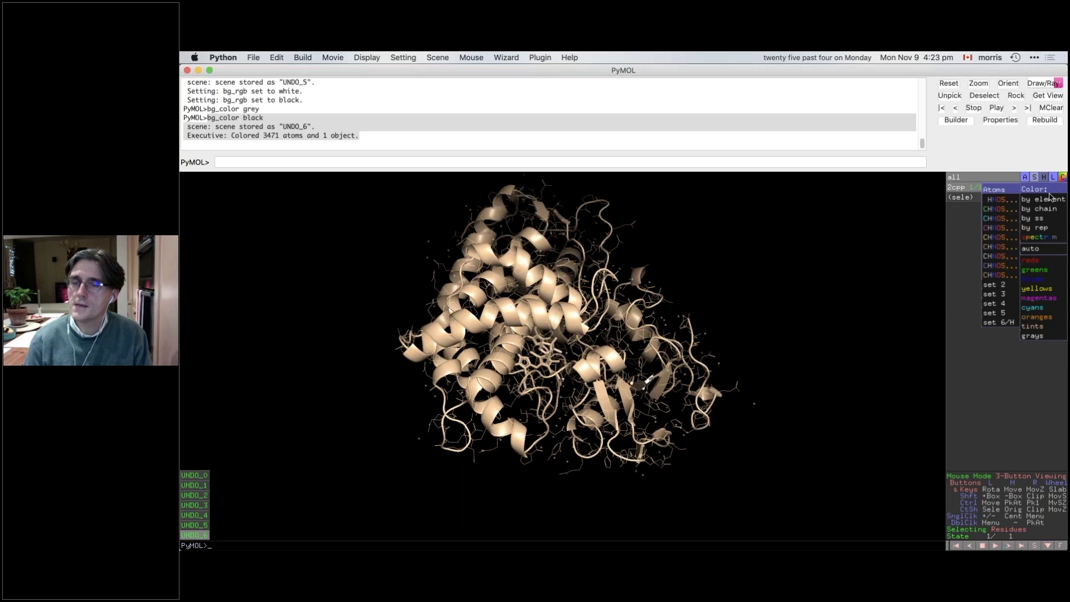
{"action": "left_click", "coordinate": [996, 202]}
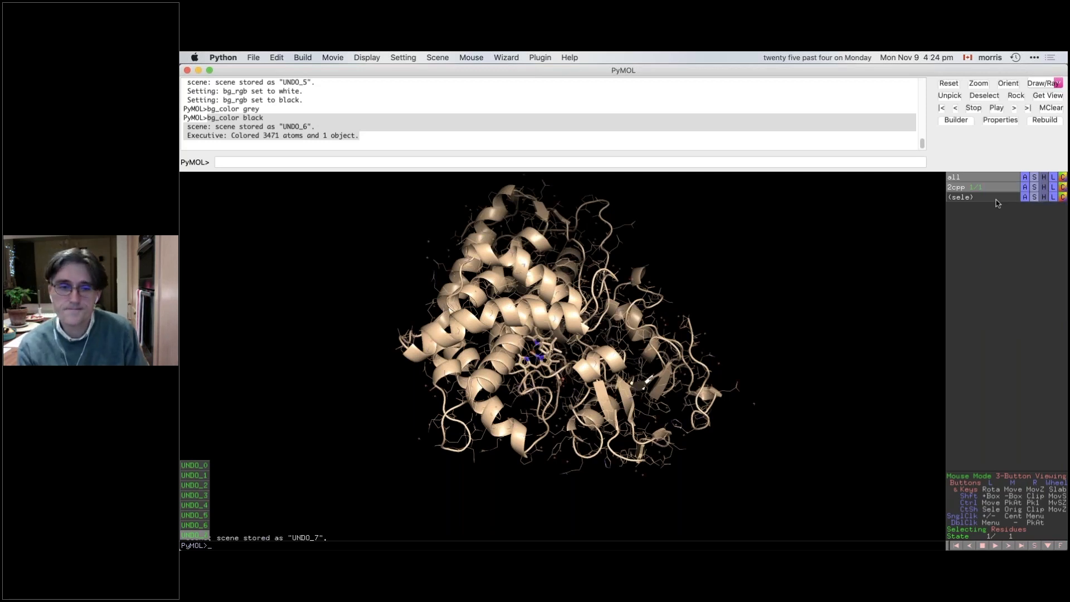
{"action": "left_click_drag", "start_coordinate": [534, 432], "coordinate": [630, 337]}
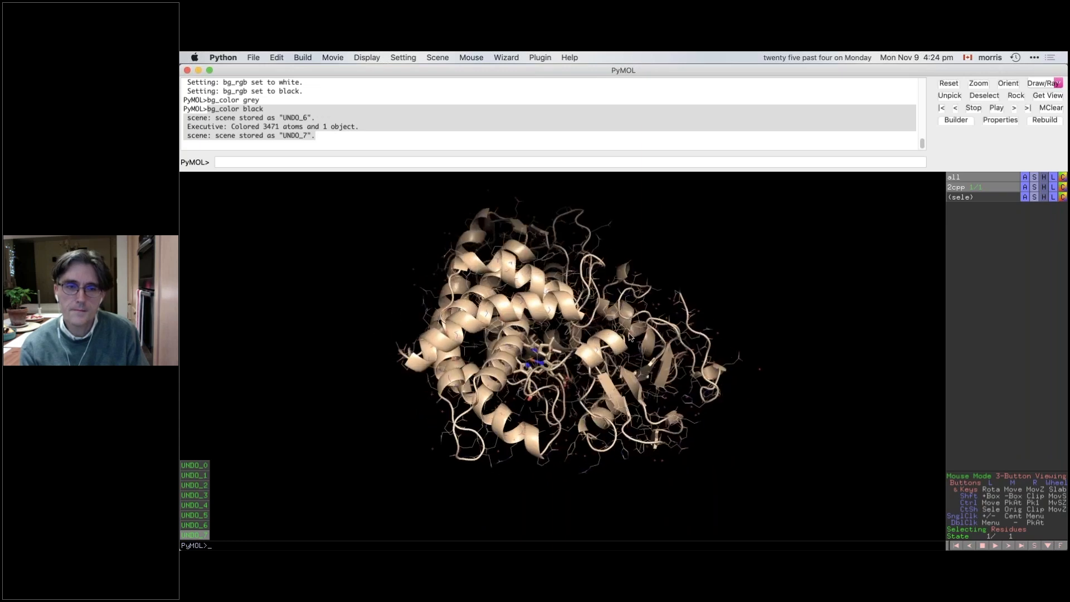
Step: Color 2cpp by element using the CHNOS scheme with salmon carbons
{"action": "left_click", "coordinate": [1063, 187]}
{"action": "mouse_move", "coordinate": [1053, 200]}
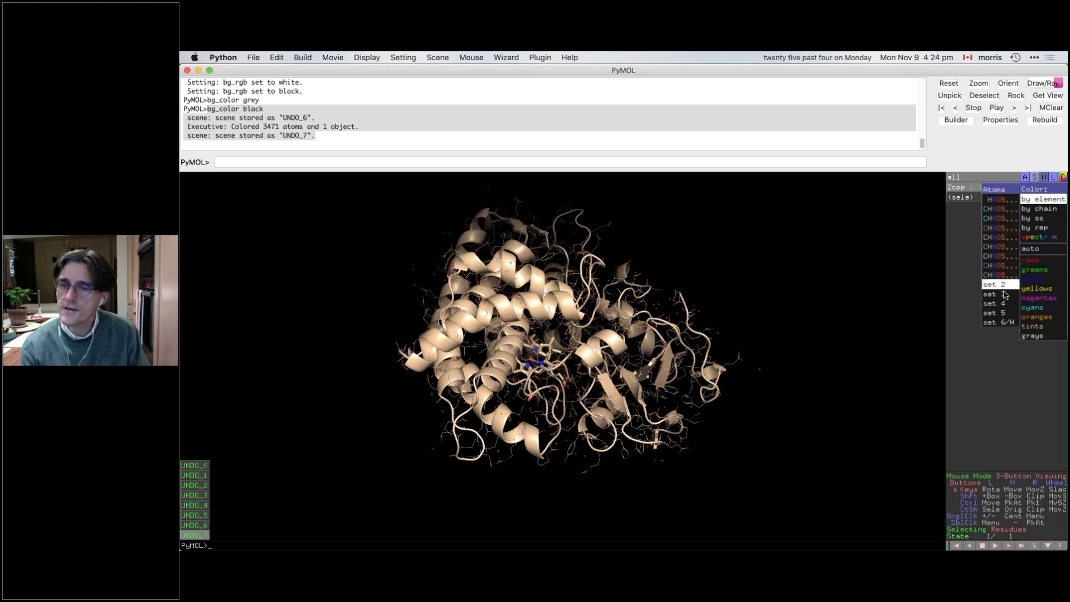
{"action": "mouse_move", "coordinate": [1003, 285]}
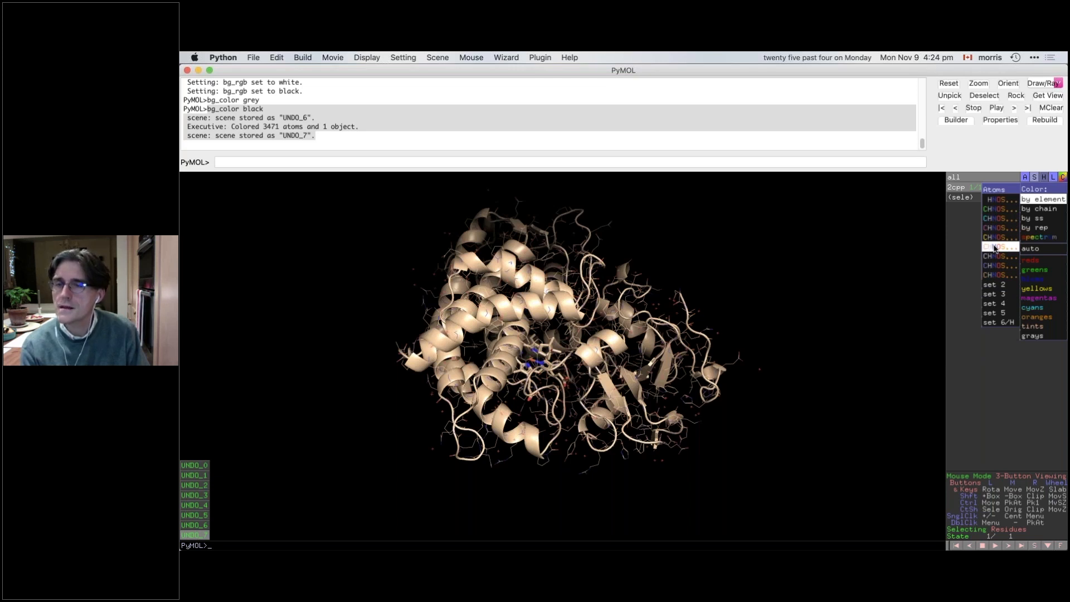
{"action": "left_click", "coordinate": [995, 248]}
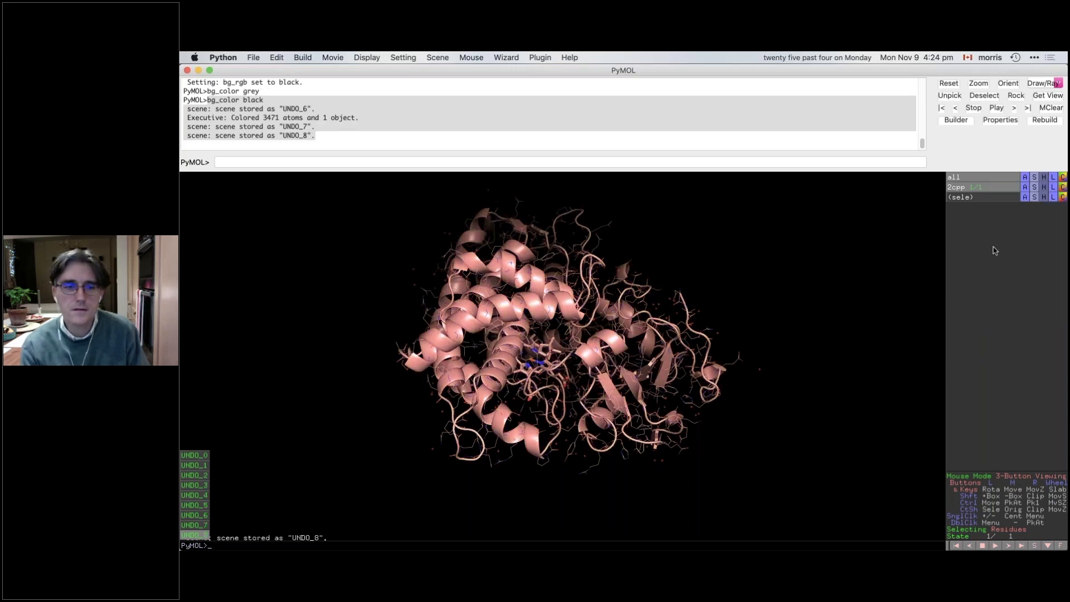
Step: Color 2cpp by element using a CHNOS scheme with green carbons
{"action": "left_click", "coordinate": [1063, 188]}
{"action": "mouse_move", "coordinate": [1040, 199]}
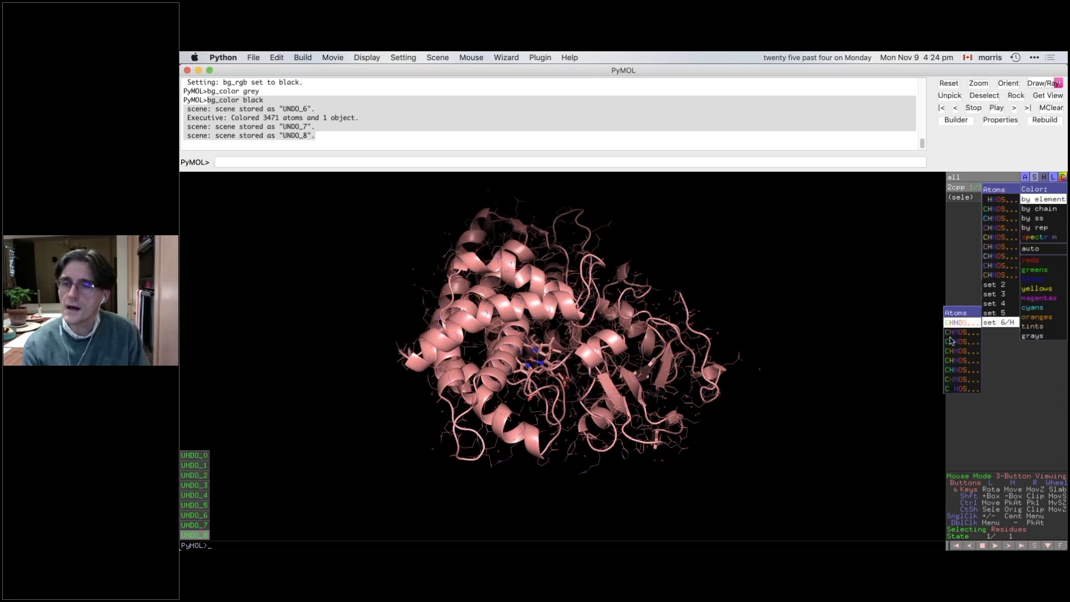
{"action": "left_click", "coordinate": [953, 372]}
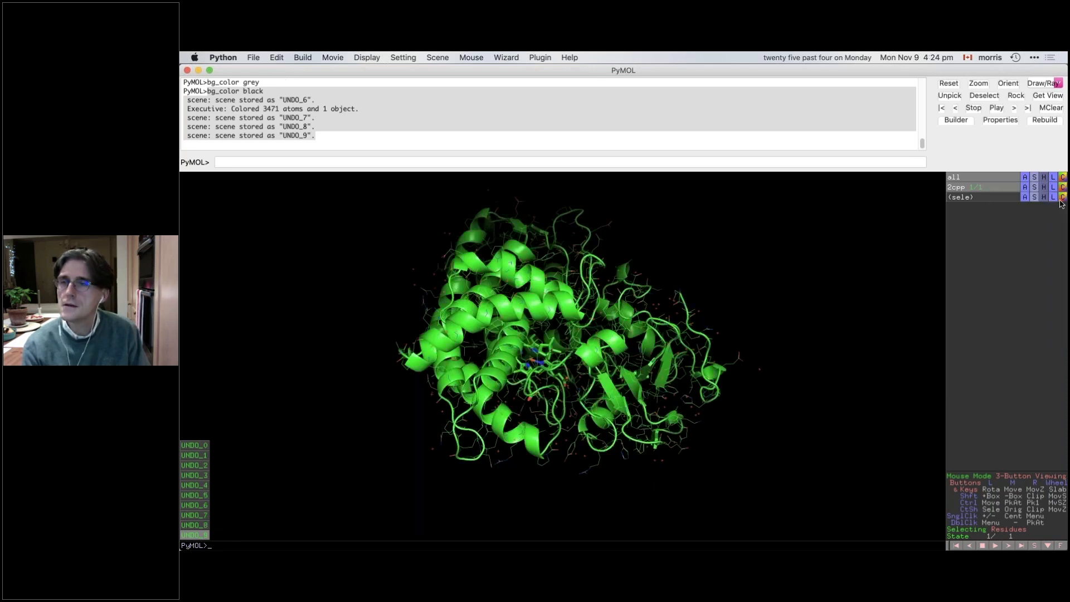
Step: Color 2cpp by element using the CHNOS scheme with white carbons
{"action": "left_click", "coordinate": [1063, 187]}
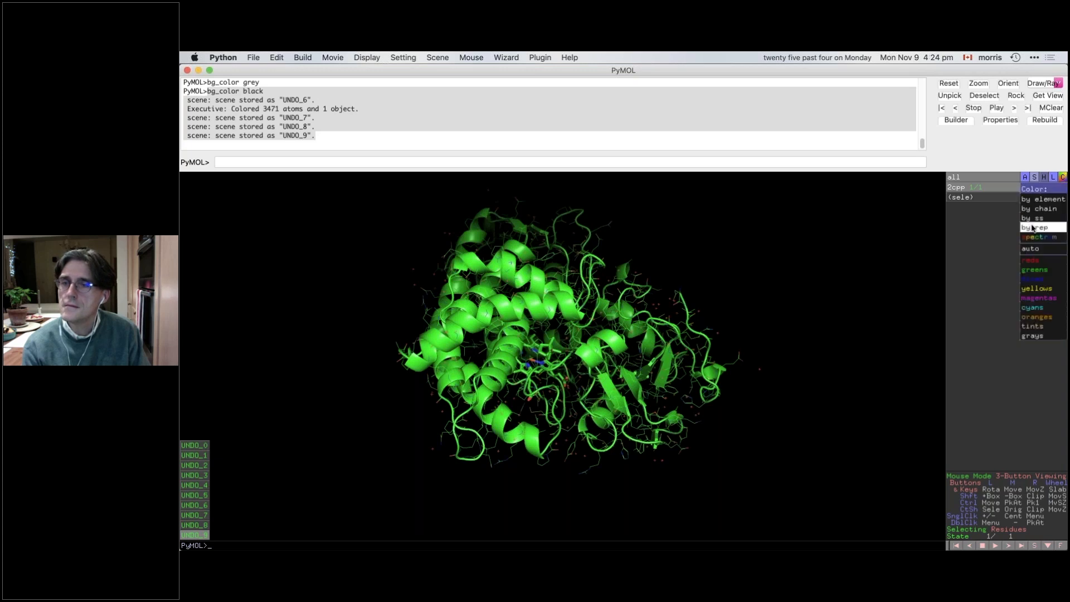
{"action": "mouse_move", "coordinate": [1032, 200]}
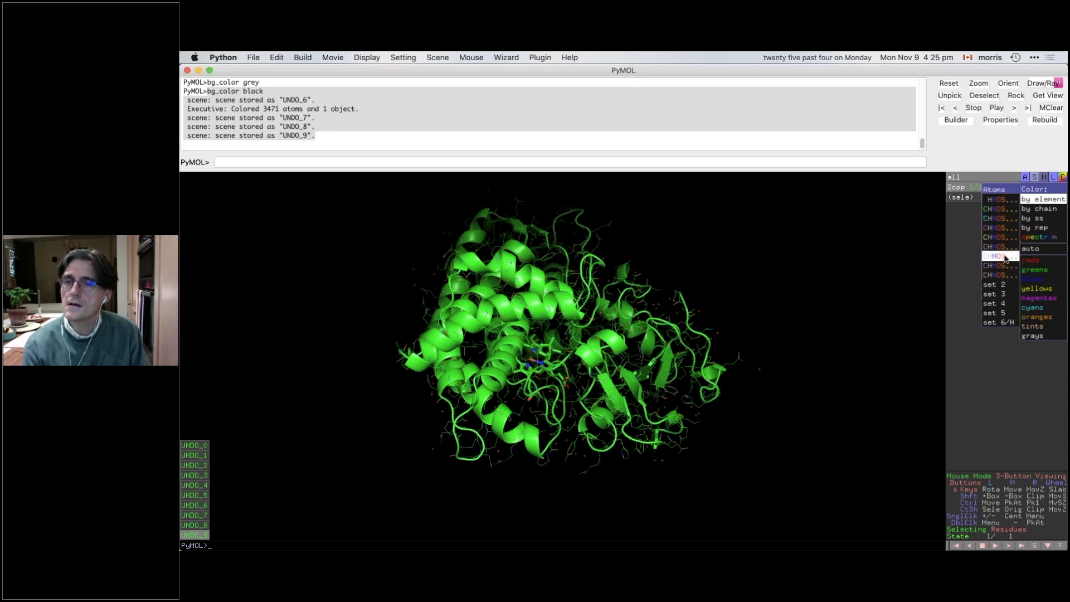
{"action": "left_click", "coordinate": [1004, 260]}
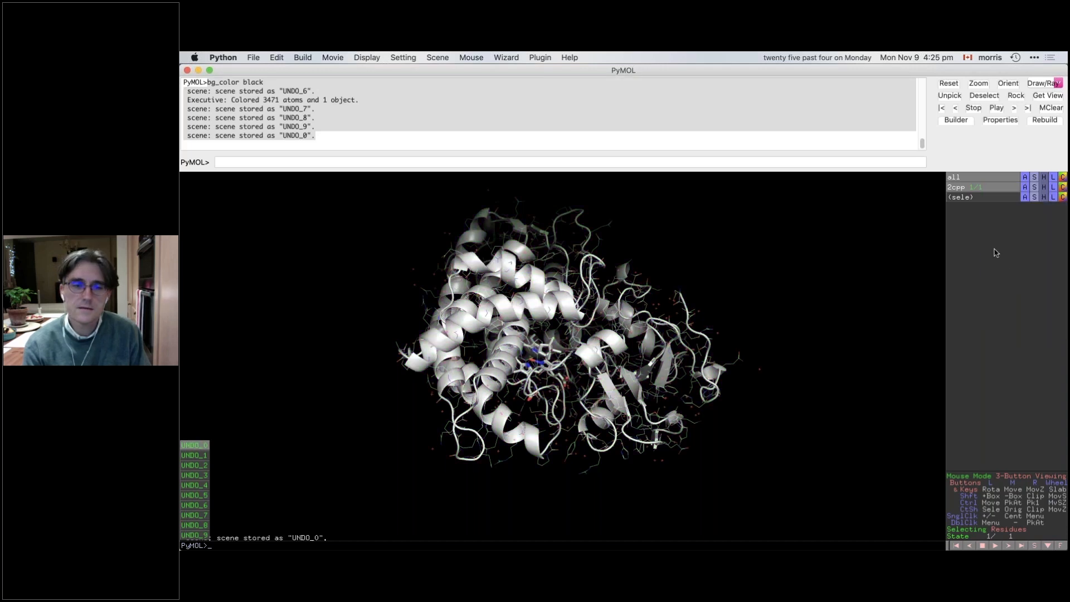
Step: Color the carbons of 2cpp by chain (elem C), then apply the chainbow coloring to the object
{"action": "left_click", "coordinate": [1062, 187]}
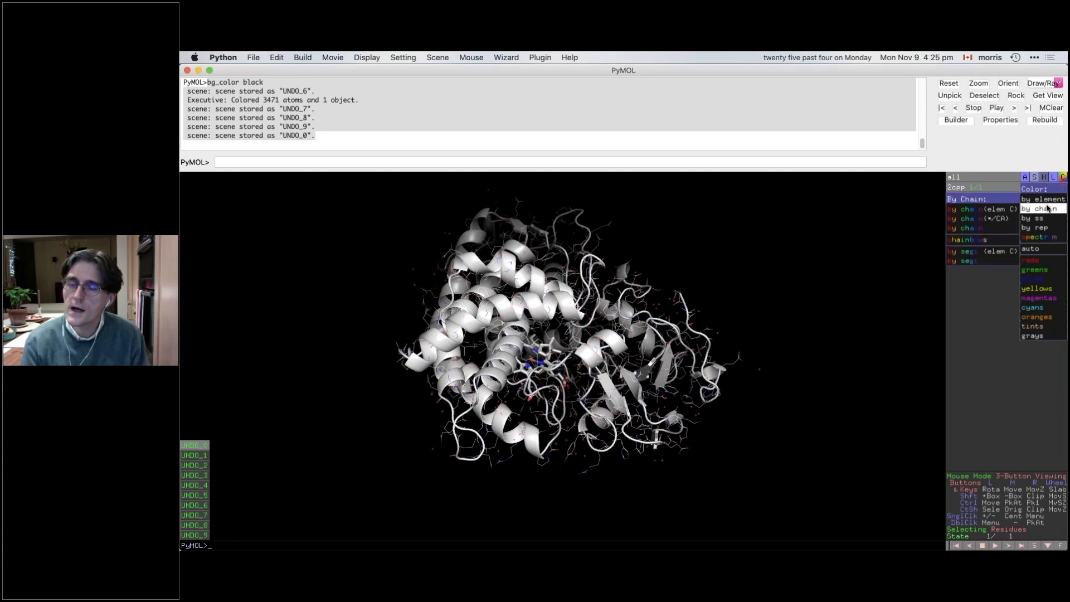
{"action": "left_click", "coordinate": [969, 210]}
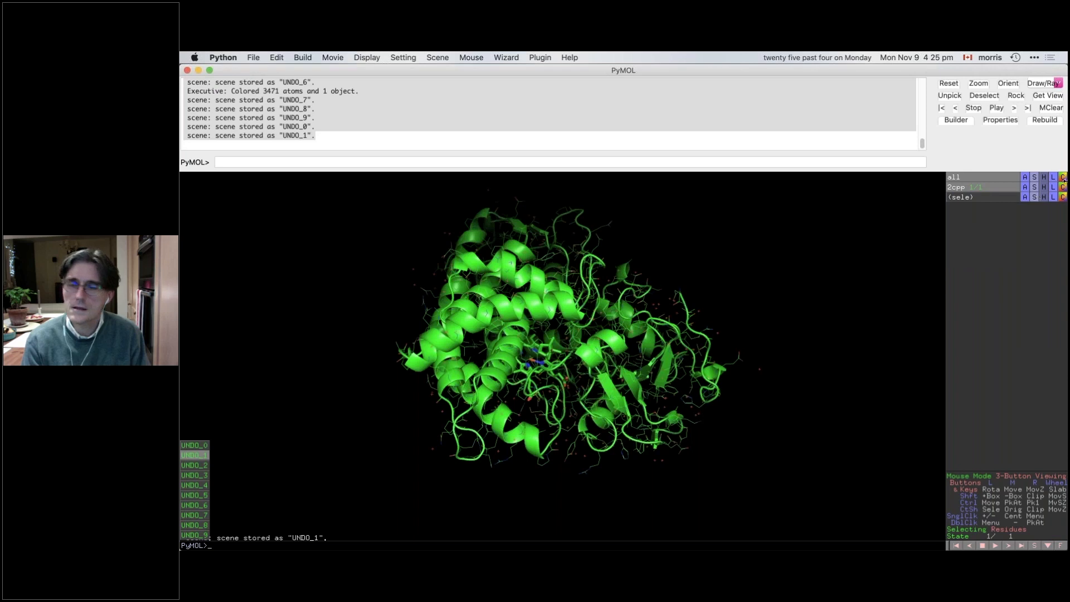
{"action": "left_click", "coordinate": [1063, 188]}
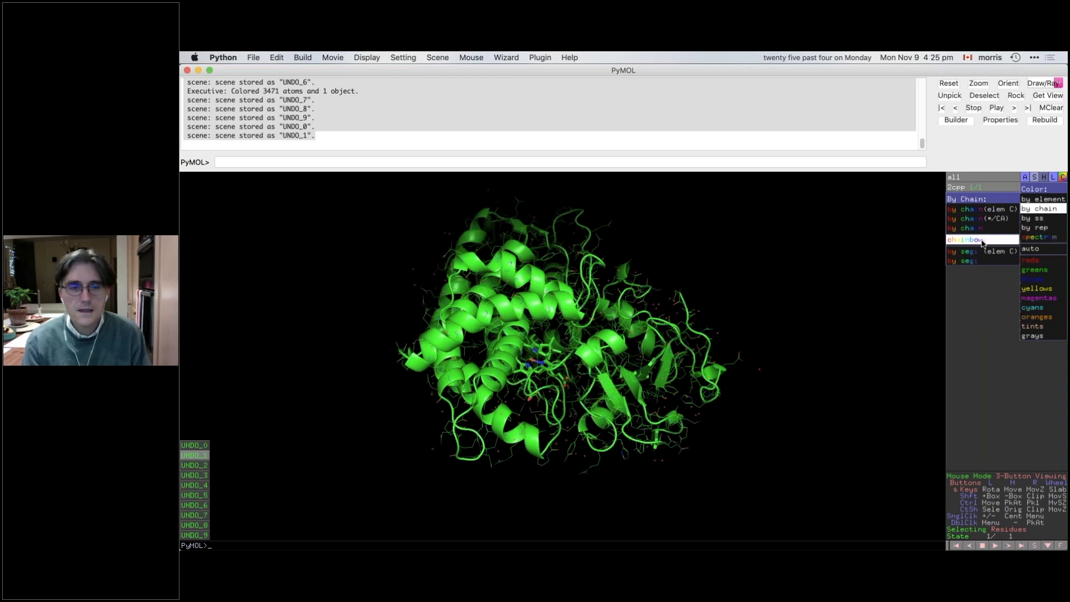
{"action": "left_click", "coordinate": [982, 242]}
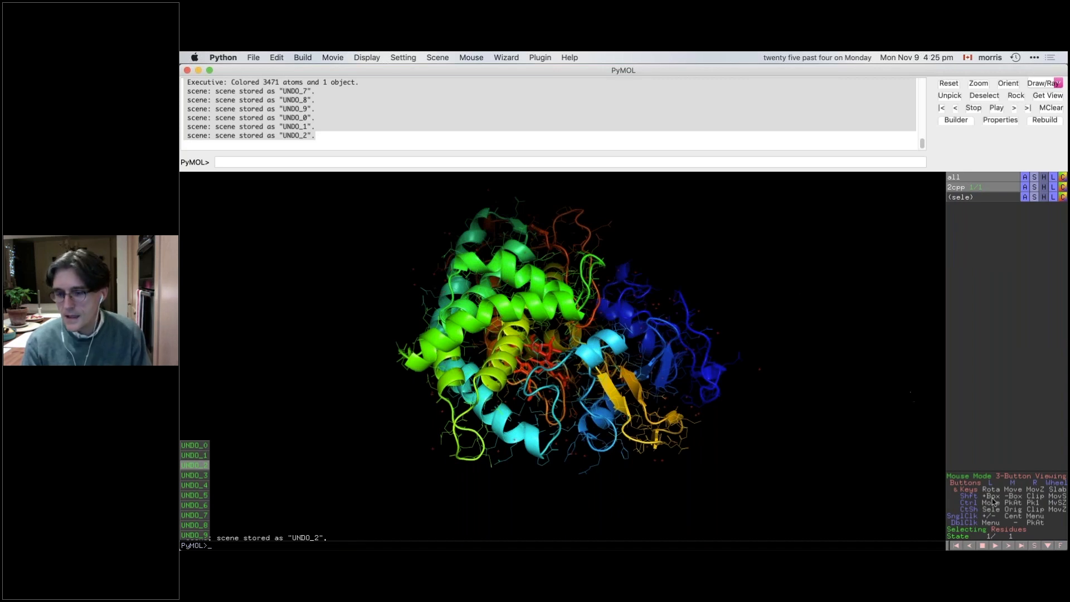
Step: Show the residue sequence of 2cpp above the structure and hide it again
{"action": "left_click", "coordinate": [1035, 546]}
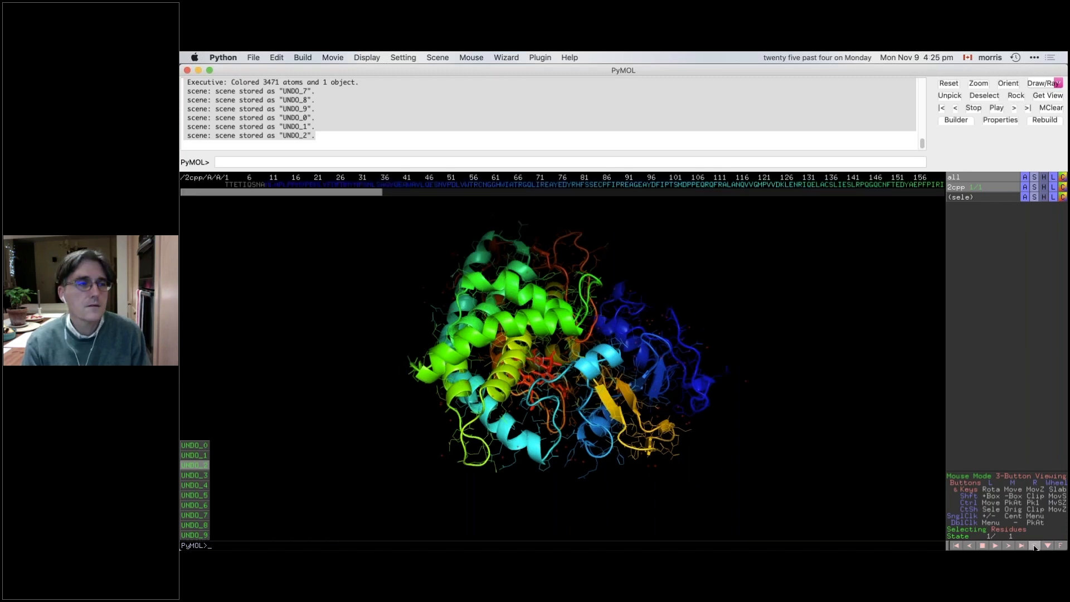
{"action": "left_click", "coordinate": [1035, 546]}
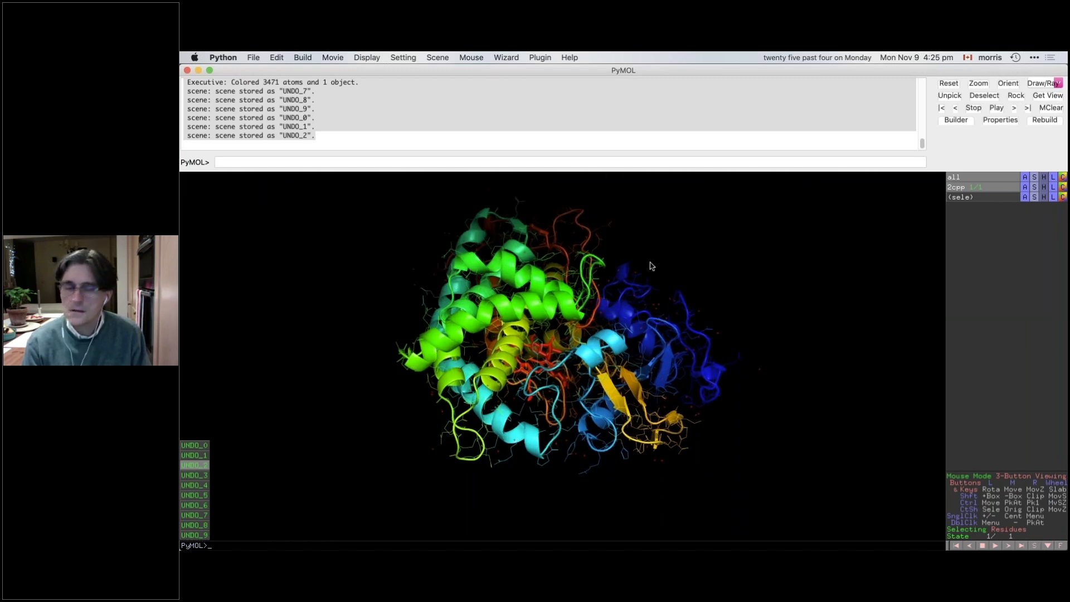
Step: Show the residue sequence of 2cpp and bring the HEM and CAM entries after the protein residues into view
{"action": "left_click", "coordinate": [373, 57]}
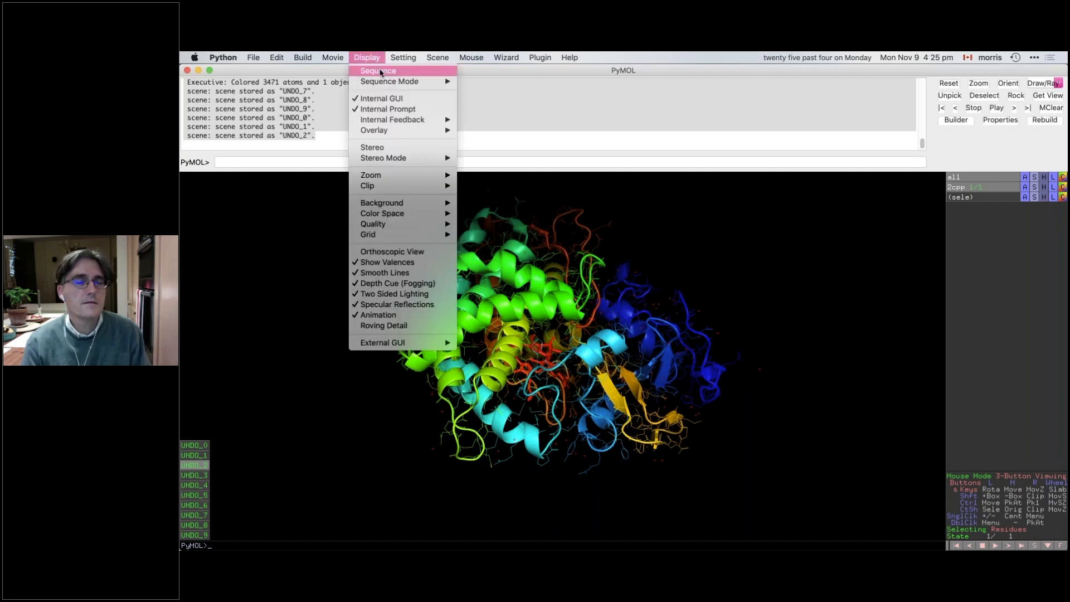
{"action": "left_click", "coordinate": [381, 73]}
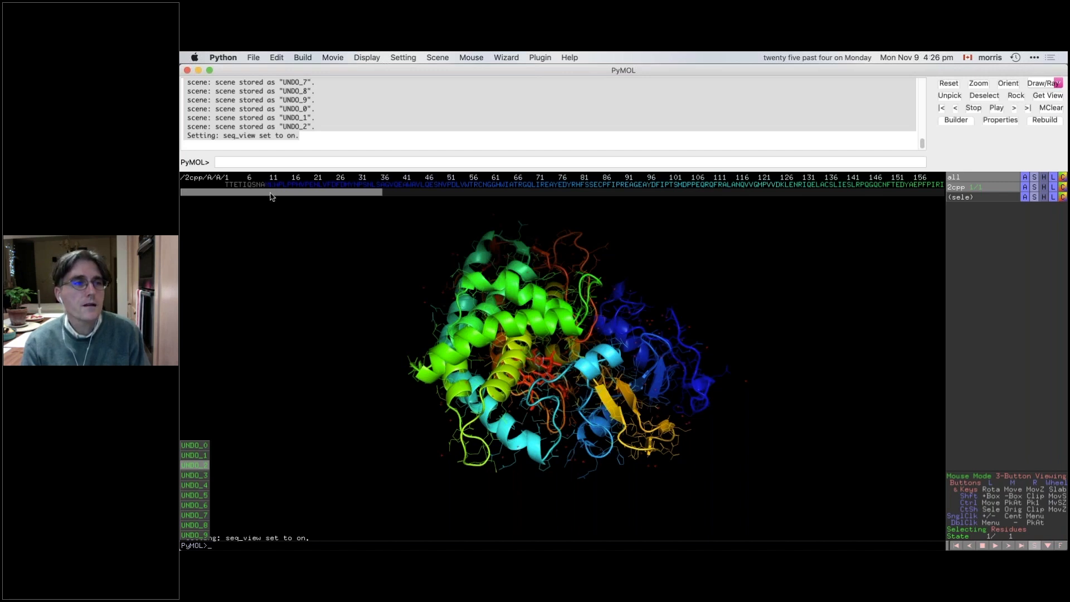
{"action": "left_click_drag", "start_coordinate": [271, 195], "coordinate": [637, 186]}
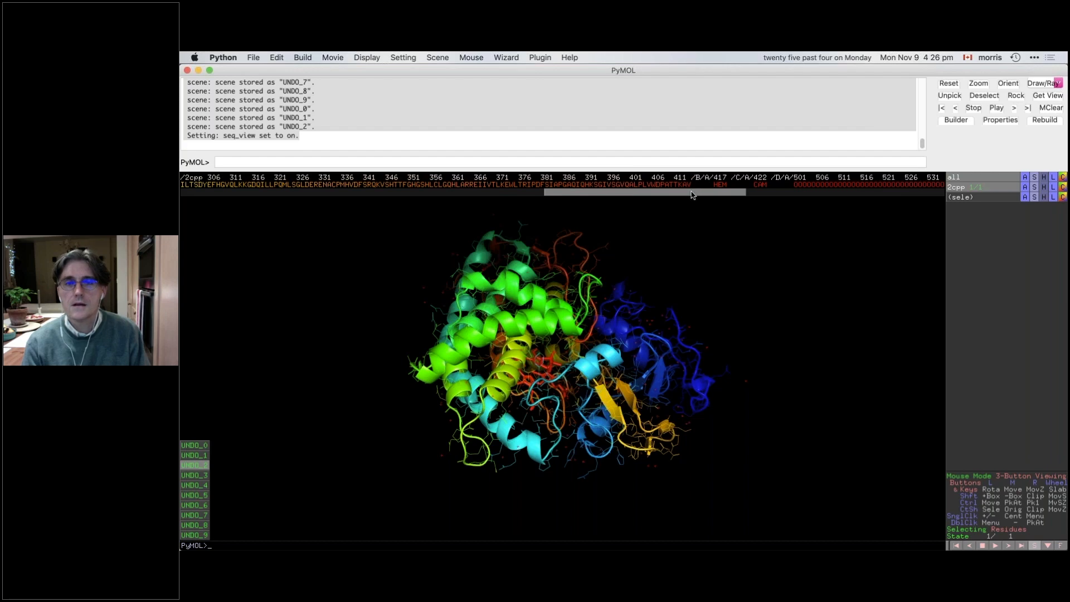
{"action": "left_click_drag", "start_coordinate": [558, 382], "coordinate": [629, 387]}
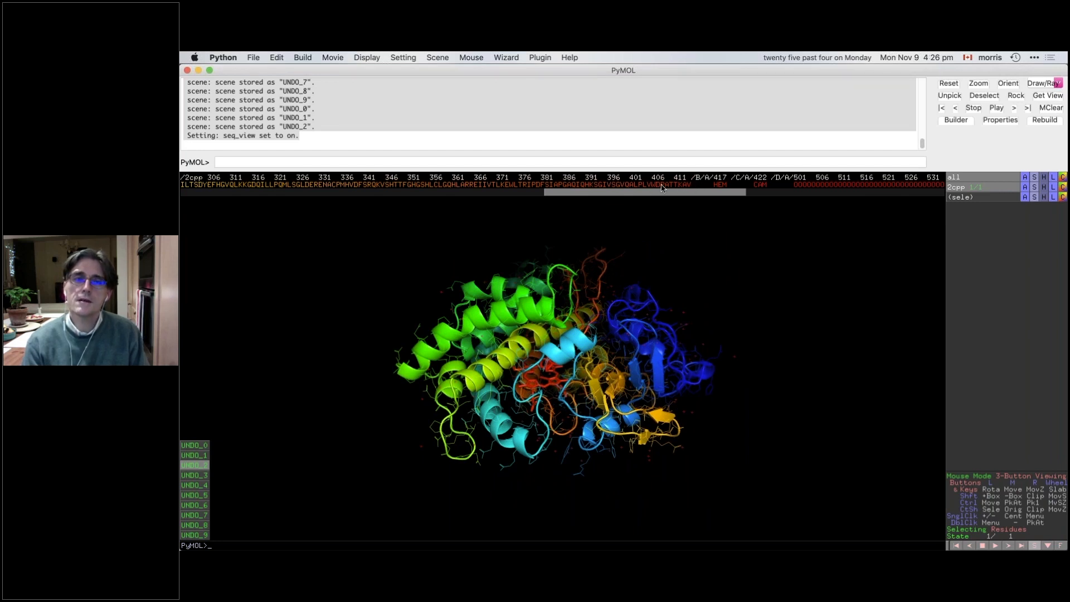
Step: Select the HEM and CAM ligands in the residue sequence and zoom in on the selection
{"action": "left_click", "coordinate": [720, 185]}
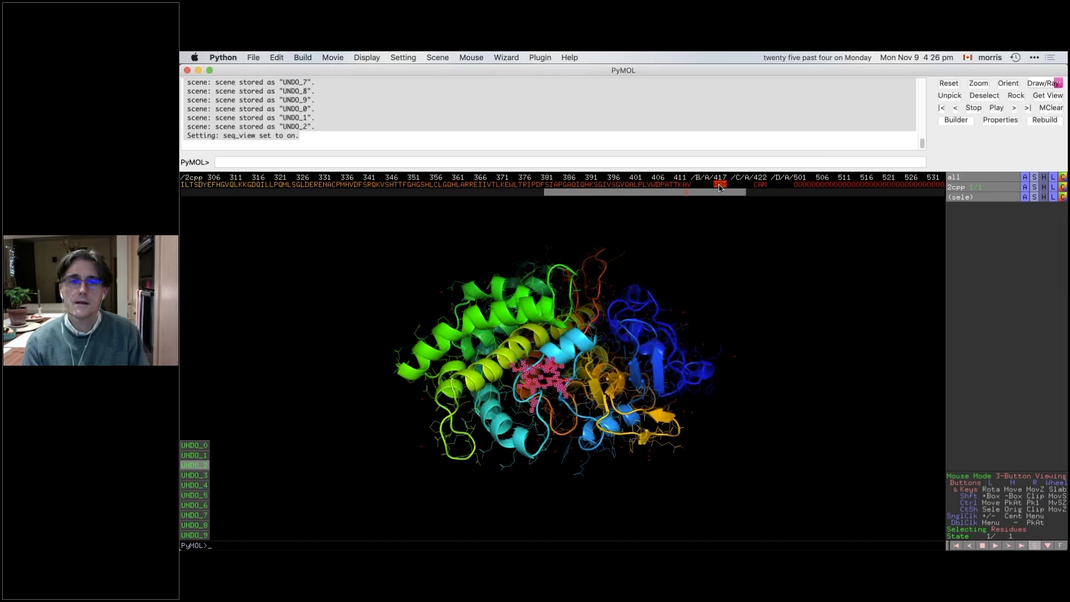
{"action": "left_click_drag", "start_coordinate": [569, 425], "coordinate": [602, 396]}
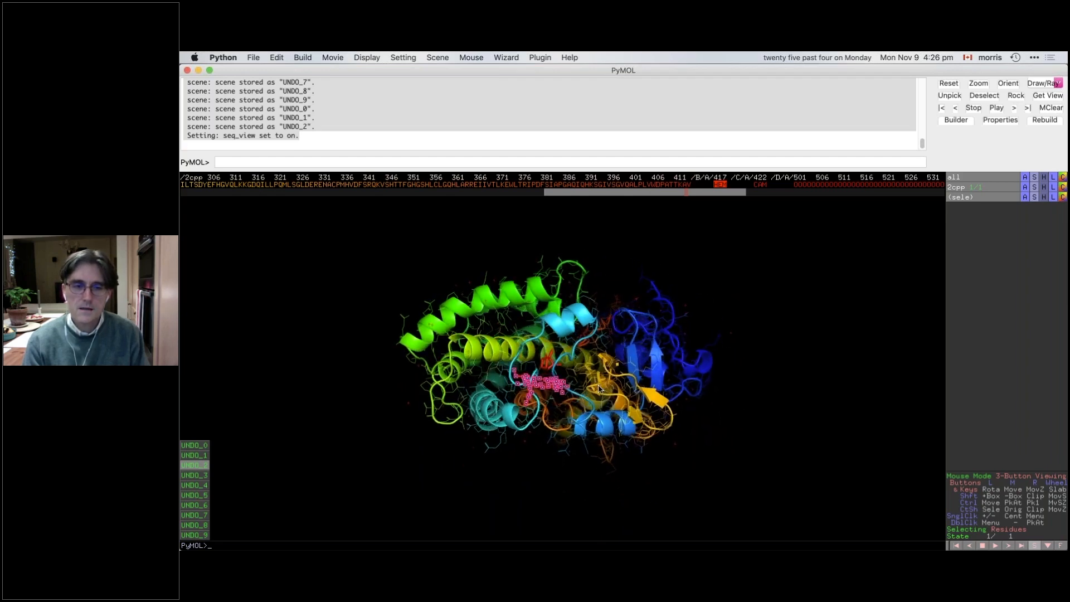
{"action": "left_click", "coordinate": [760, 185]}
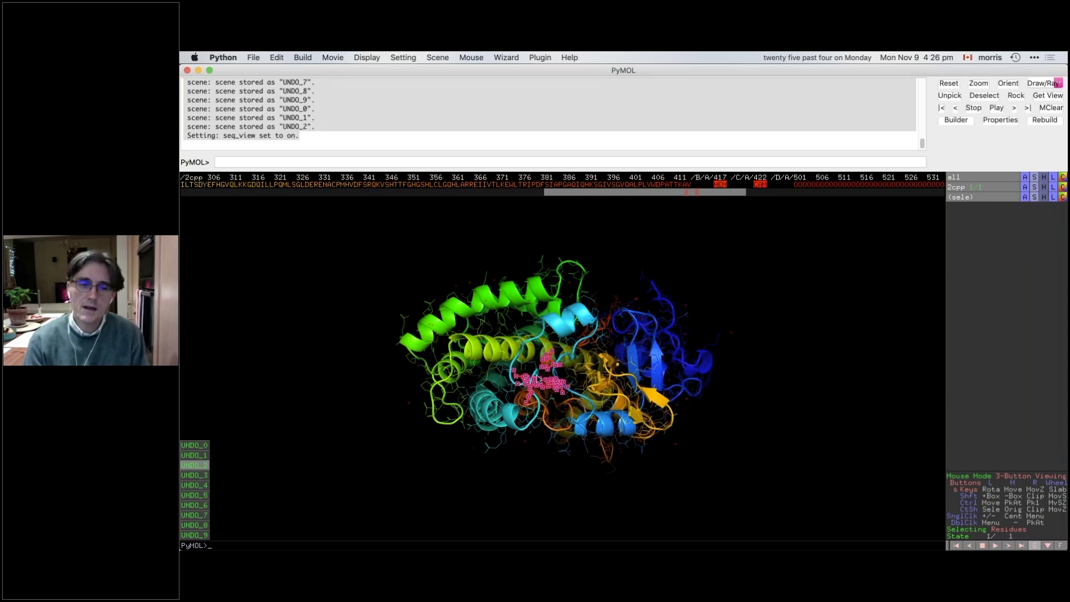
{"action": "left_click", "coordinate": [1024, 200]}
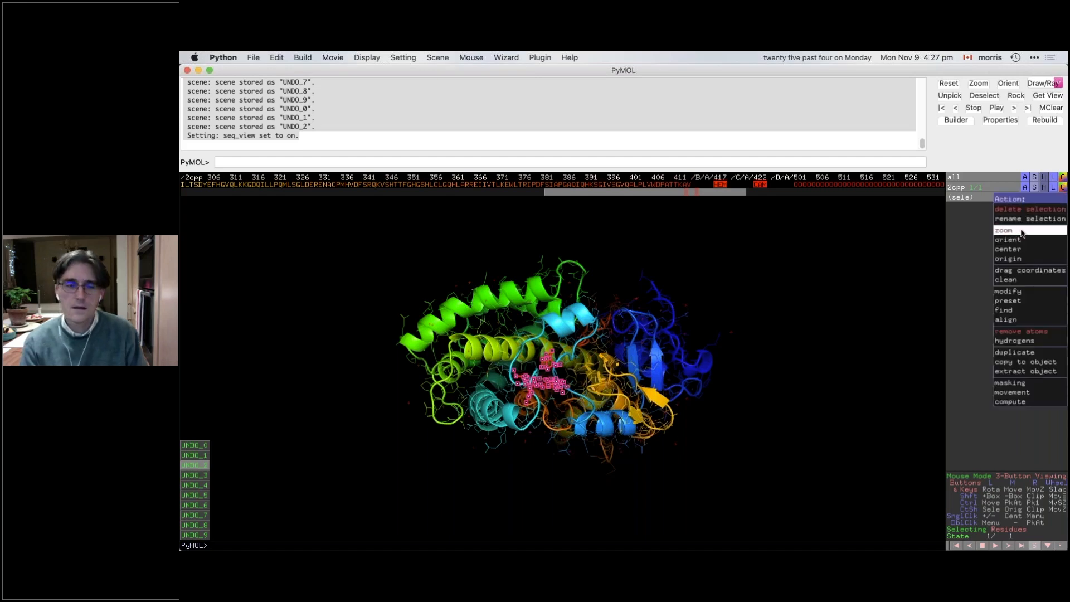
{"action": "left_click", "coordinate": [1022, 231]}
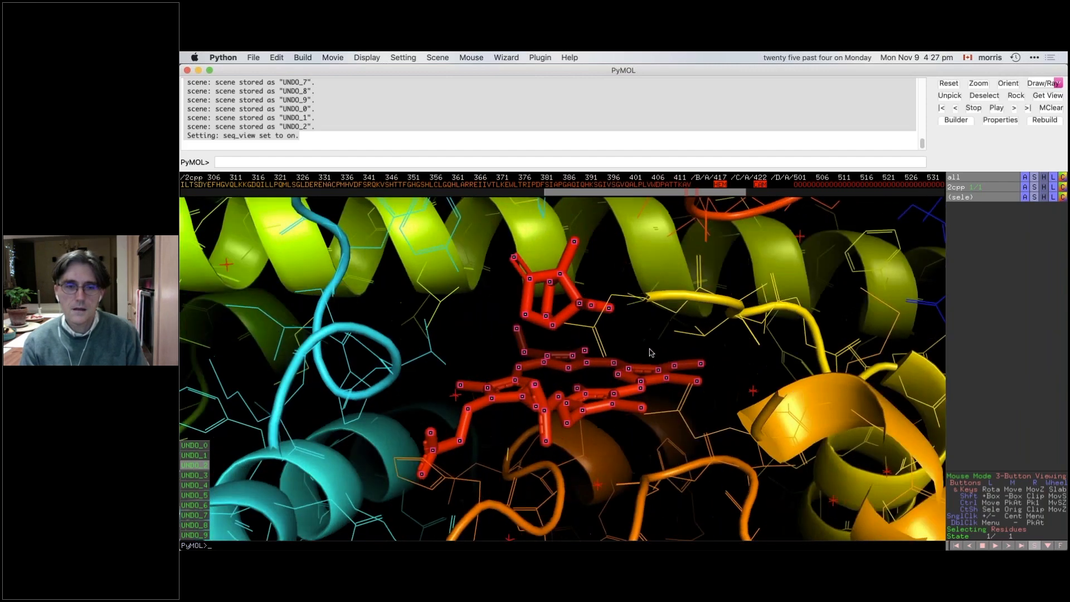
{"action": "left_click_drag", "start_coordinate": [654, 353], "coordinate": [627, 407]}
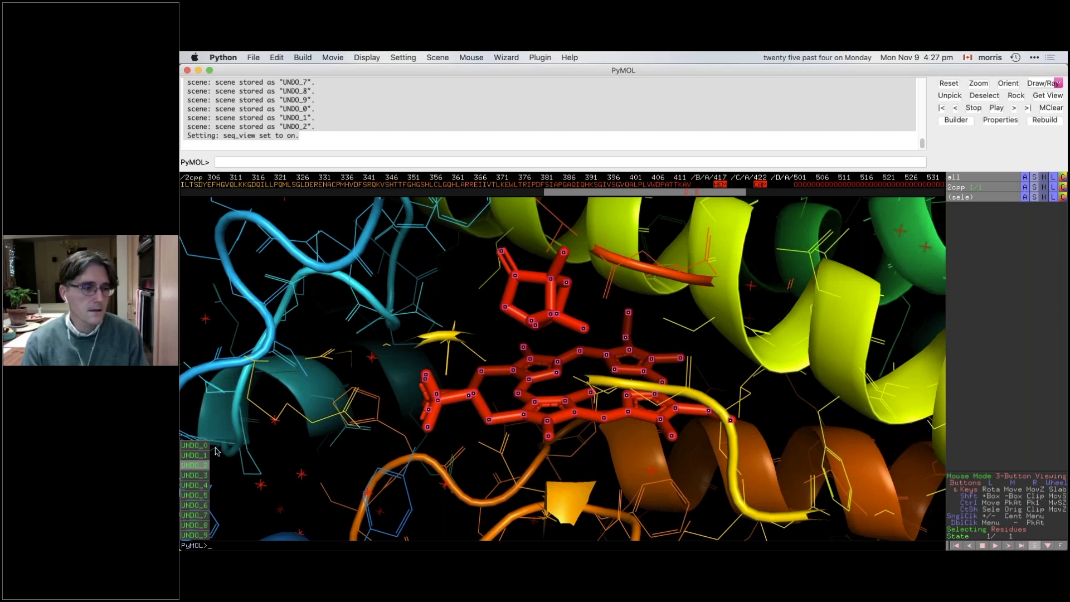
Step: Zoom back out to all objects and deselect the HEM and CAM ligands
{"action": "left_click", "coordinate": [1025, 177]}
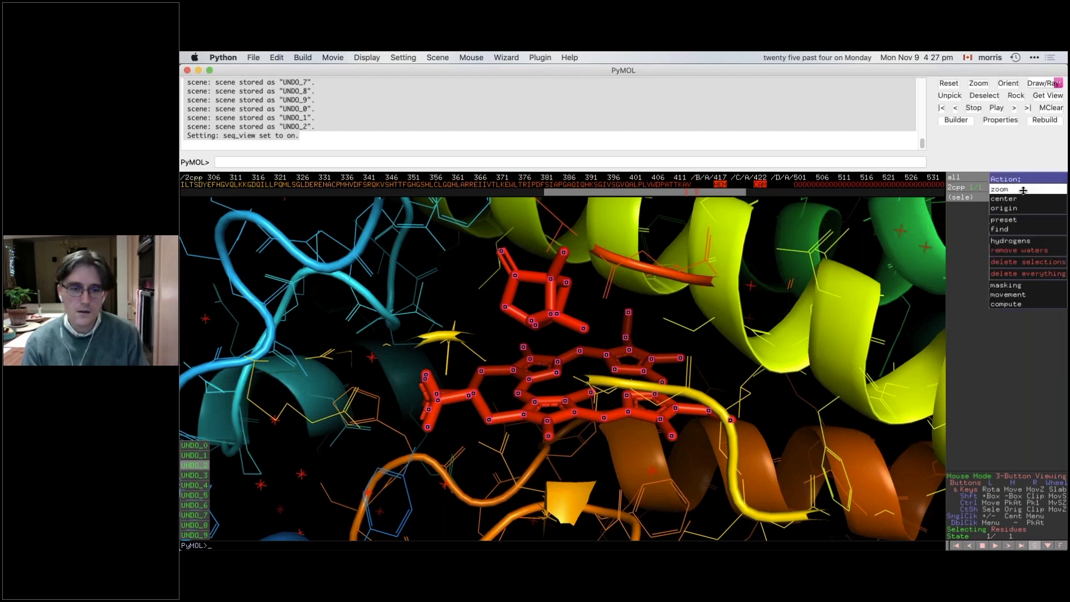
{"action": "left_click", "coordinate": [1023, 191]}
{"action": "left_click", "coordinate": [452, 510]}
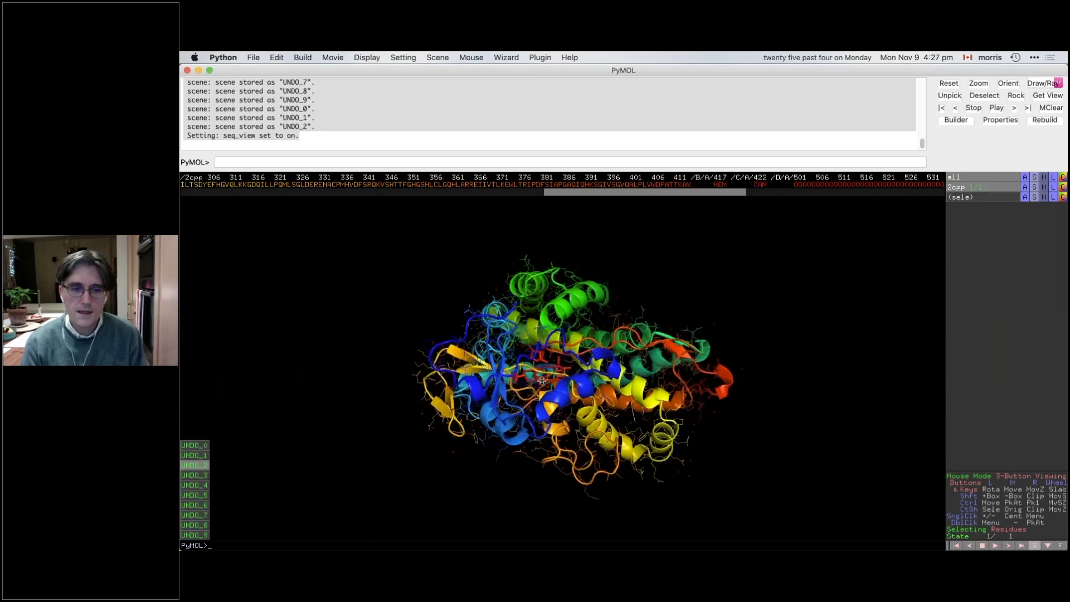
Step: Apply the simple preset to 2cpp, followed by the simple (no solvent) preset
{"action": "left_click", "coordinate": [1024, 186]}
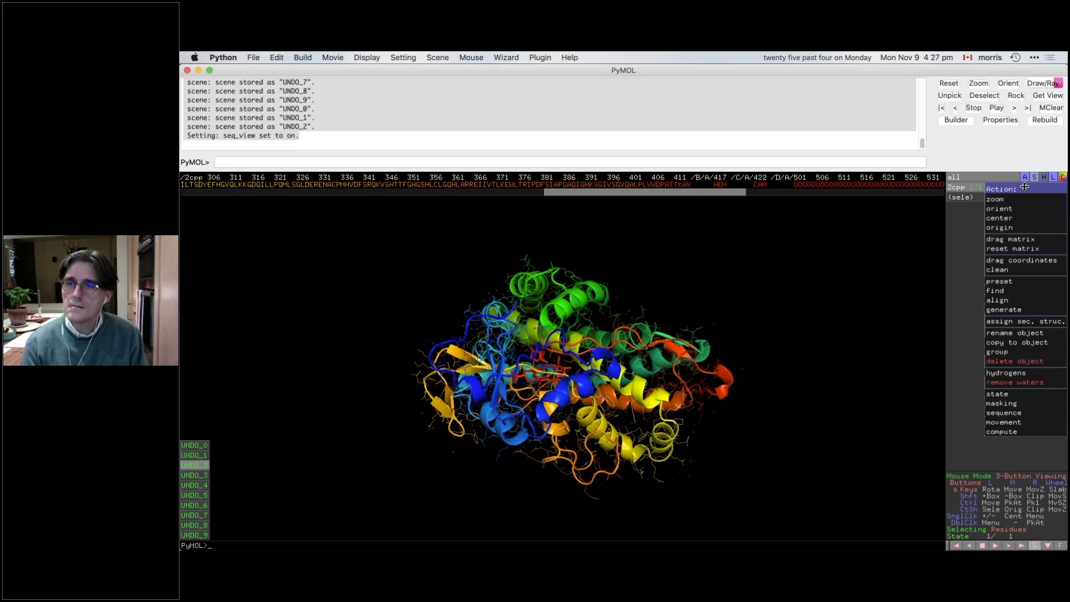
{"action": "mouse_move", "coordinate": [1012, 278]}
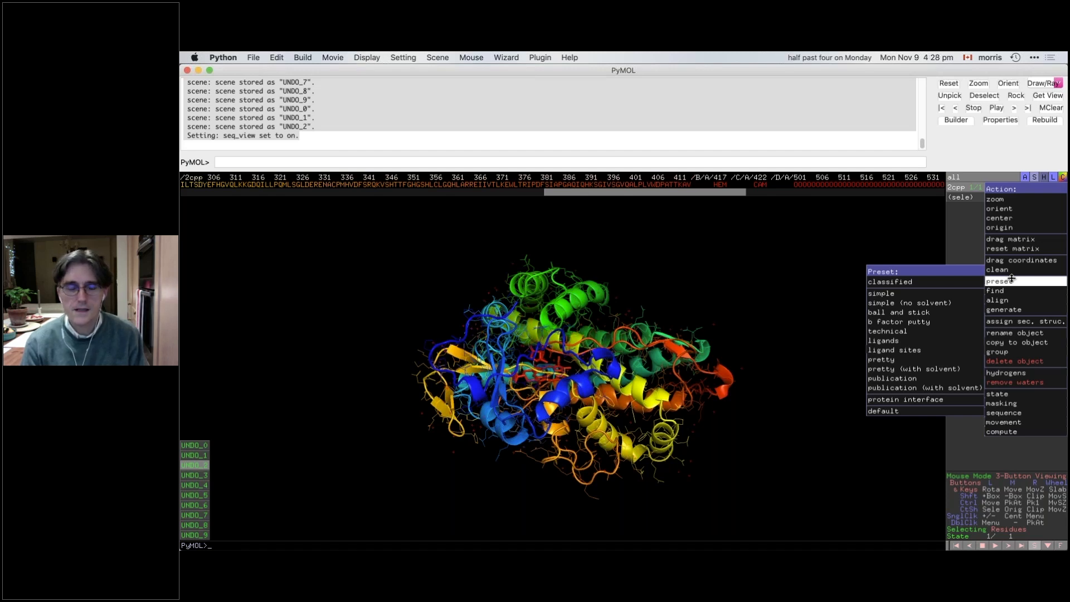
{"action": "left_click", "coordinate": [914, 294]}
{"action": "mouse_move", "coordinate": [538, 308]}
{"action": "left_mouse_down"}
{"action": "mouse_move", "coordinate": [547, 407]}
{"action": "mouse_move", "coordinate": [534, 397]}
{"action": "mouse_move", "coordinate": [543, 413]}
{"action": "mouse_move", "coordinate": [574, 411]}
{"action": "mouse_move", "coordinate": [538, 406]}
{"action": "mouse_move", "coordinate": [545, 292]}
{"action": "left_mouse_up"}
{"action": "mouse_move", "coordinate": [534, 419]}
{"action": "left_mouse_down"}
{"action": "mouse_move", "coordinate": [558, 418]}
{"action": "mouse_move", "coordinate": [547, 479]}
{"action": "mouse_move", "coordinate": [557, 501]}
{"action": "mouse_move", "coordinate": [691, 431]}
{"action": "left_mouse_up"}
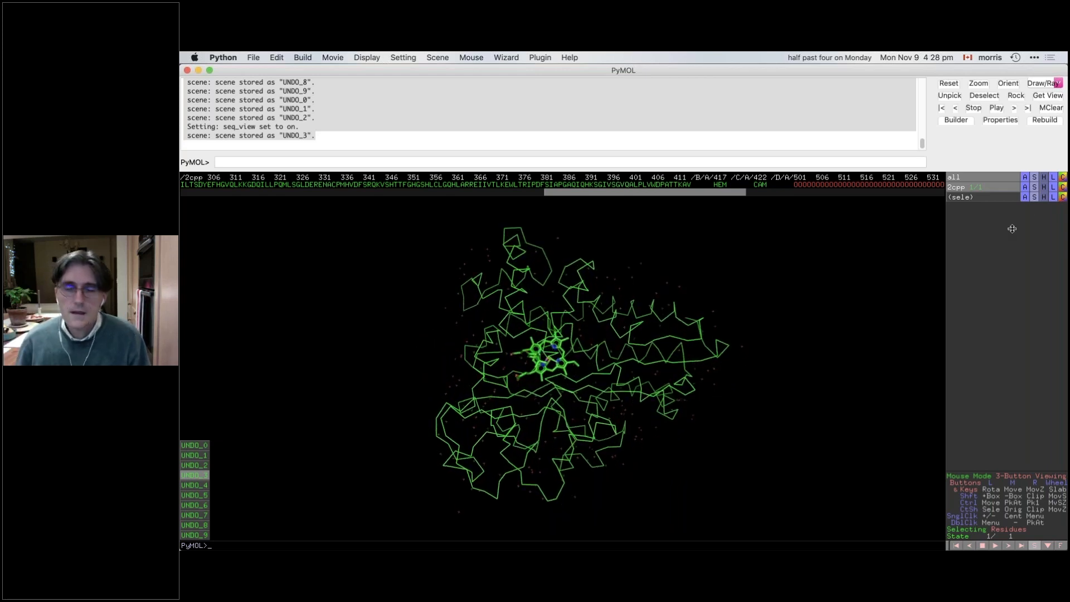
{"action": "left_click", "coordinate": [1024, 186]}
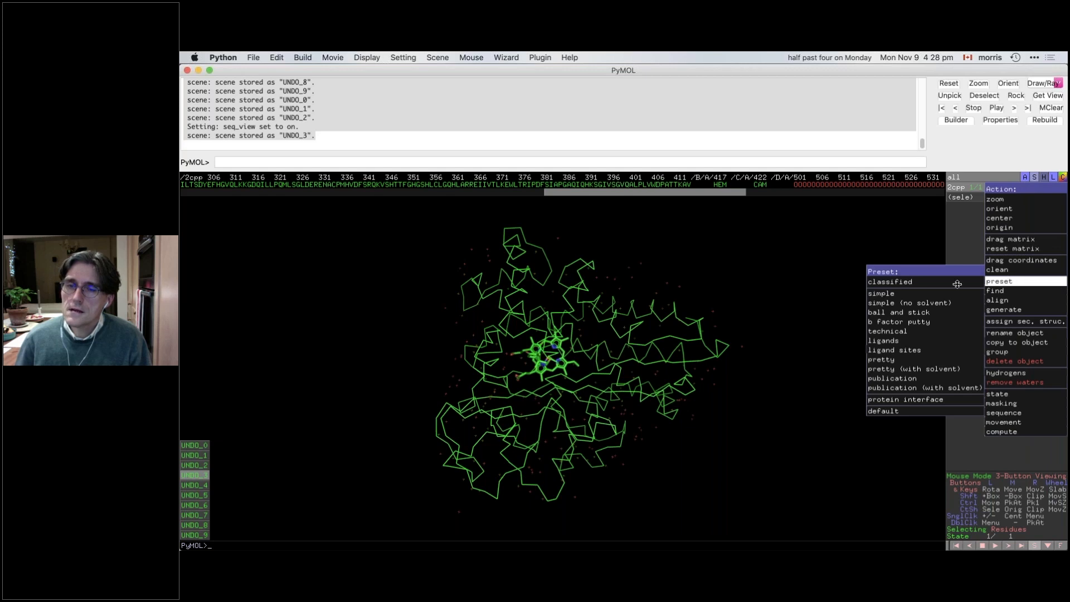
{"action": "left_click", "coordinate": [916, 303]}
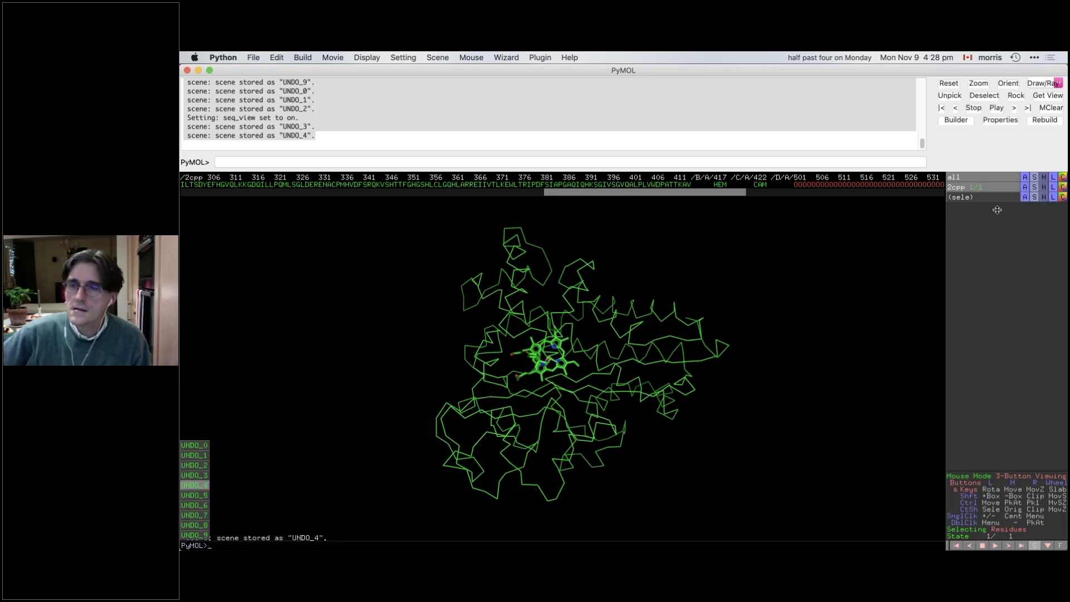
Step: Apply the technical preset to 2cpp and delete the polar contacts object it adds
{"action": "left_click", "coordinate": [1024, 188]}
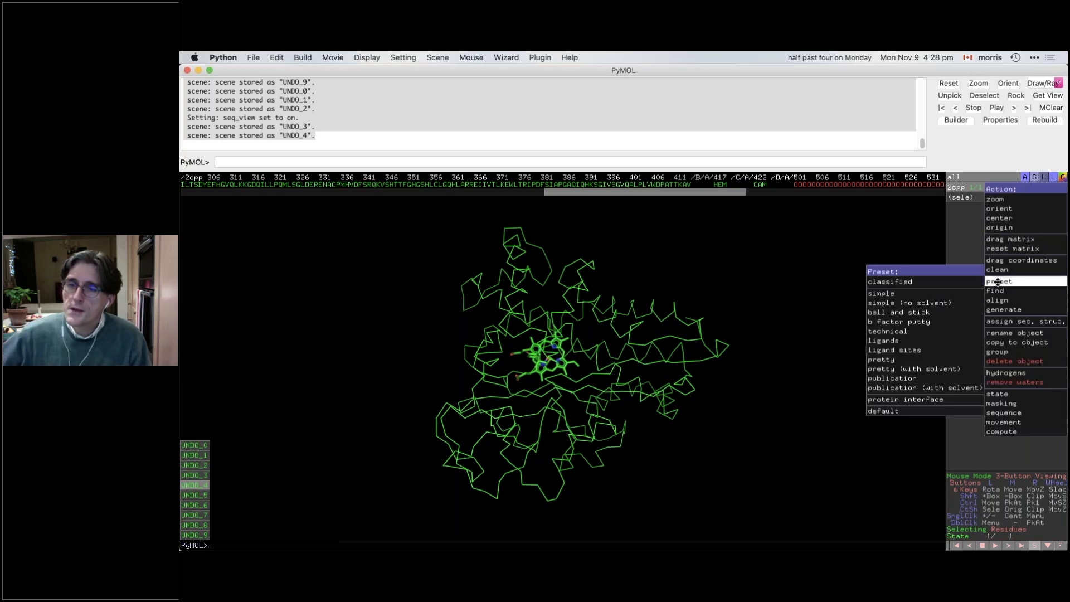
{"action": "left_click", "coordinate": [922, 333]}
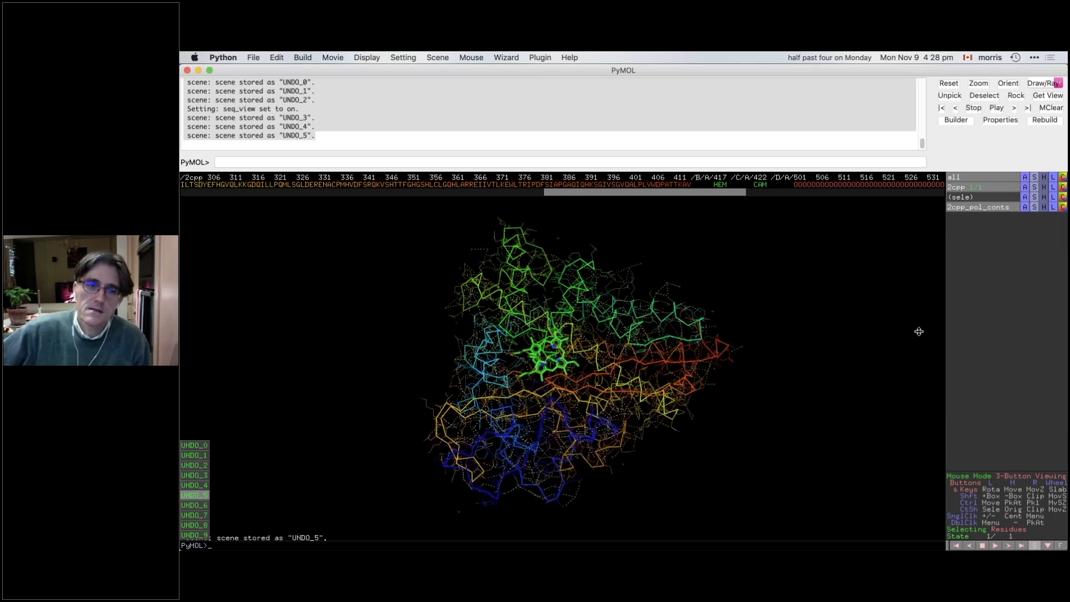
{"action": "left_click", "coordinate": [1025, 207]}
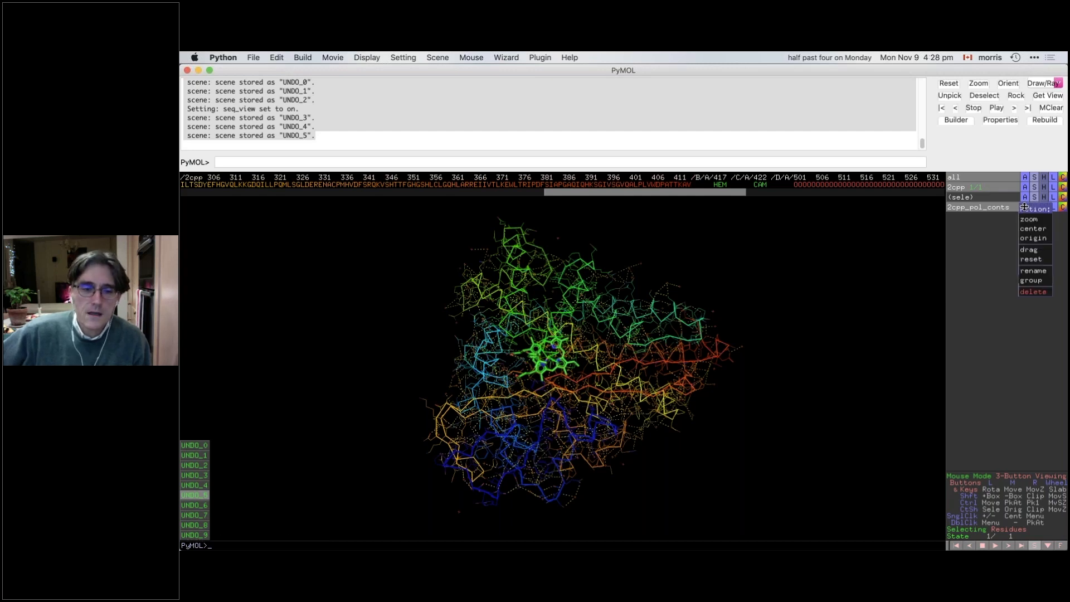
{"action": "left_click", "coordinate": [1025, 291]}
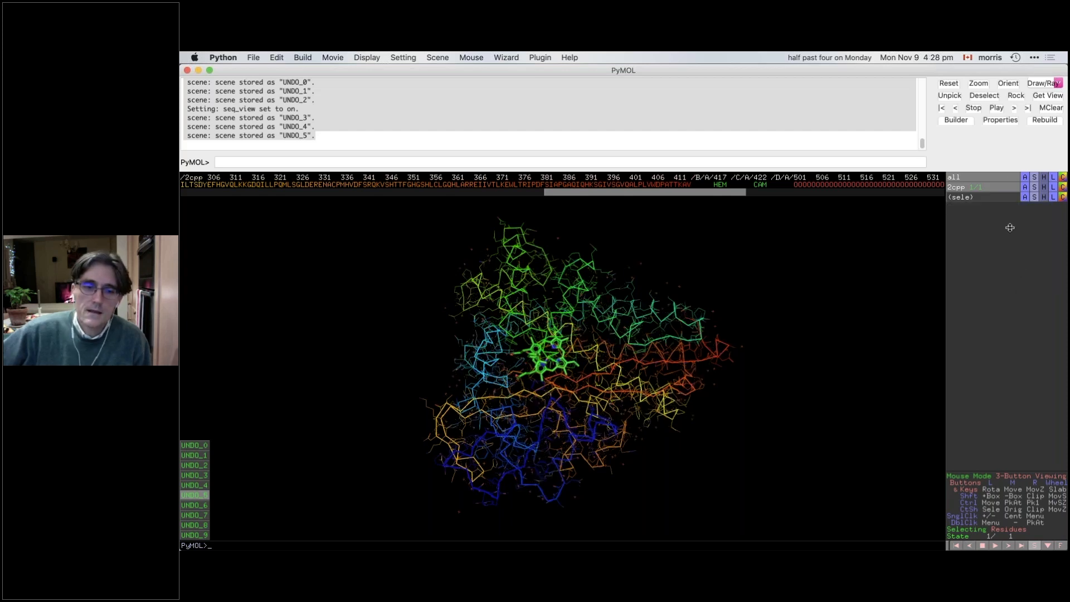
Step: Apply the cartoon ligand sites preset to 2cpp and view the bound ligands from several angles
{"action": "left_click", "coordinate": [1024, 187]}
{"action": "mouse_move", "coordinate": [997, 282]}
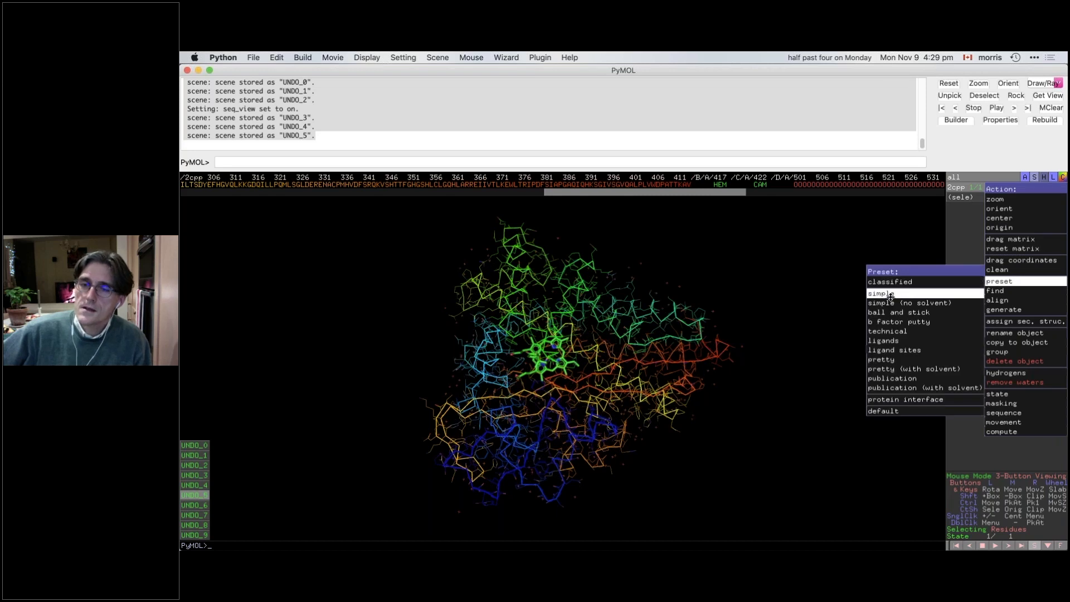
{"action": "mouse_move", "coordinate": [868, 350]}
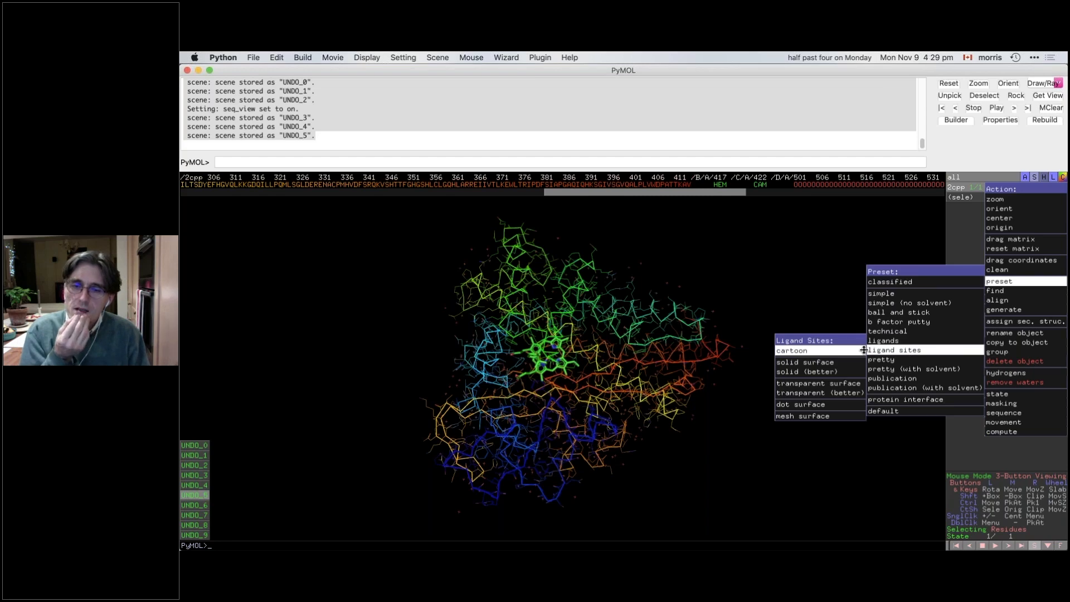
{"action": "left_click", "coordinate": [863, 350]}
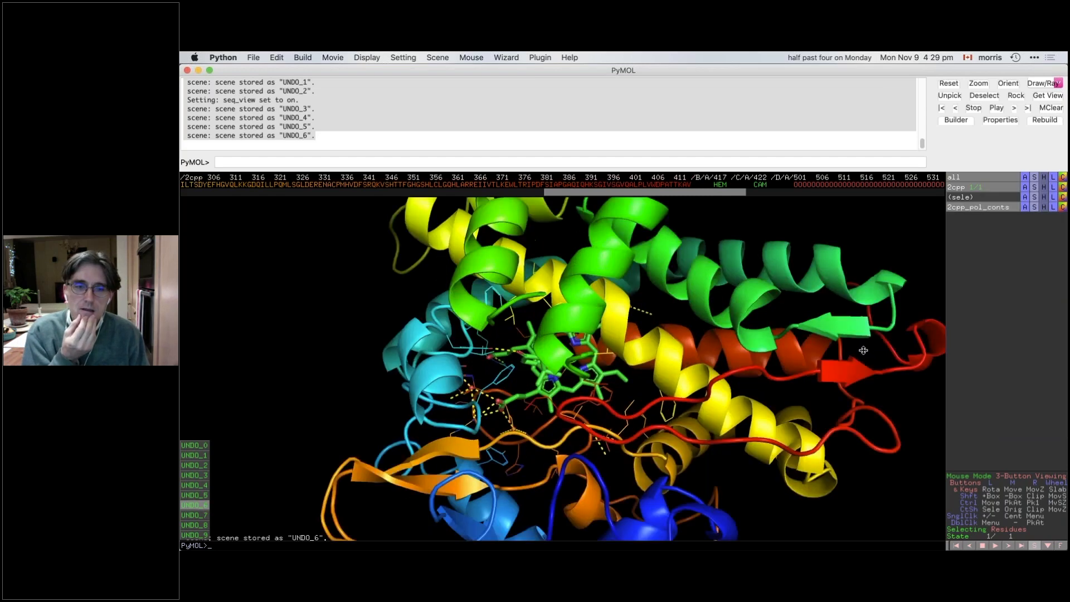
{"action": "left_click_drag", "start_coordinate": [582, 454], "coordinate": [483, 285]}
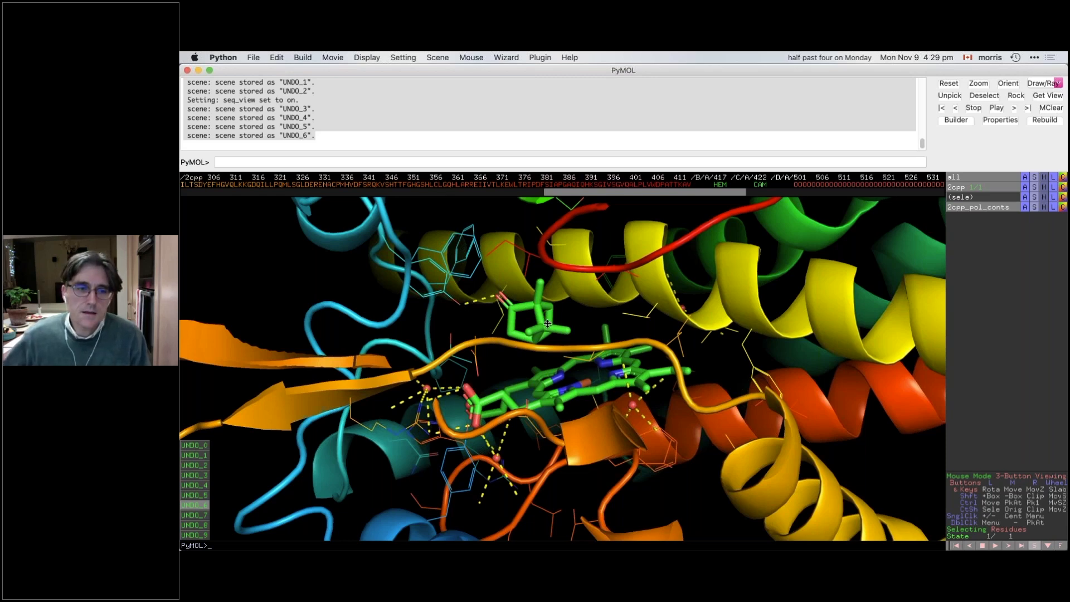
{"action": "left_click_drag", "start_coordinate": [596, 331], "coordinate": [586, 399]}
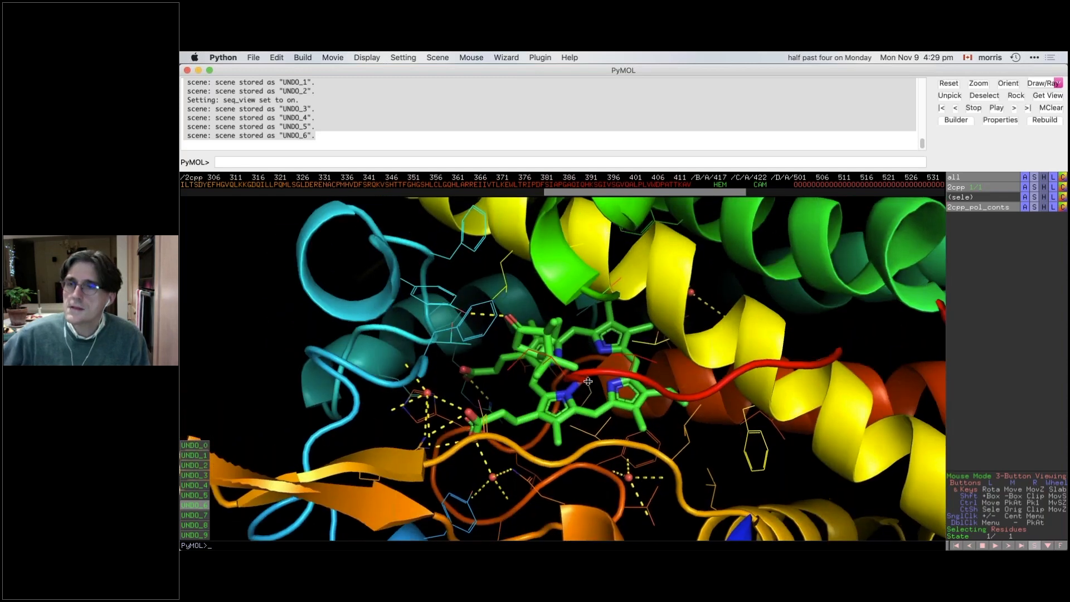
Step: Apply the transparent surface ligand sites preset to 2cpp and inspect the pocket around the ligands
{"action": "left_click", "coordinate": [1026, 187]}
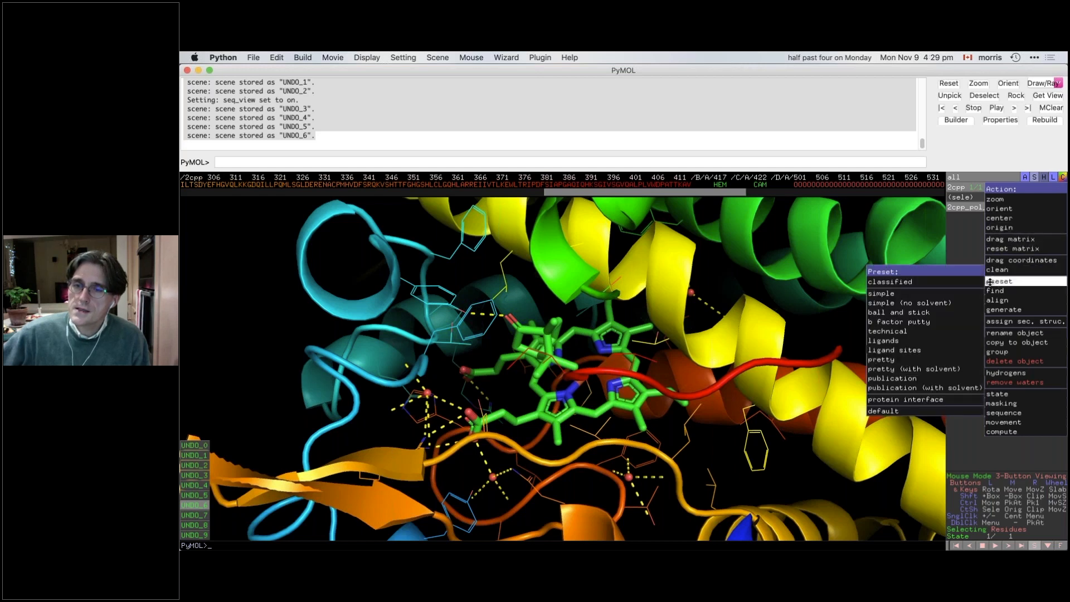
{"action": "mouse_move", "coordinate": [920, 349]}
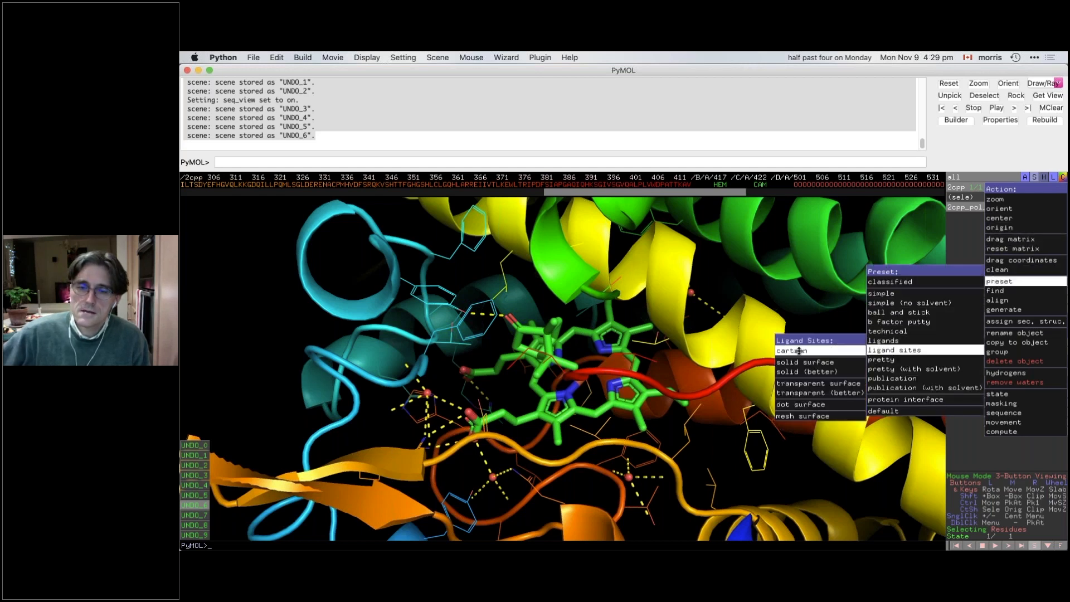
{"action": "left_click", "coordinate": [799, 383]}
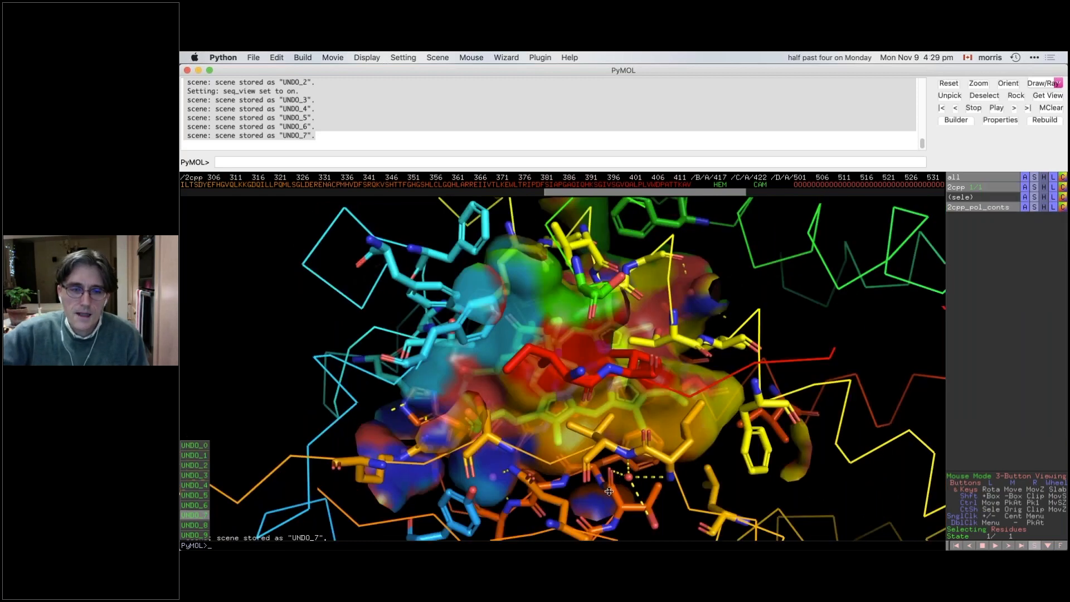
{"action": "left_click_drag", "start_coordinate": [533, 476], "coordinate": [622, 404]}
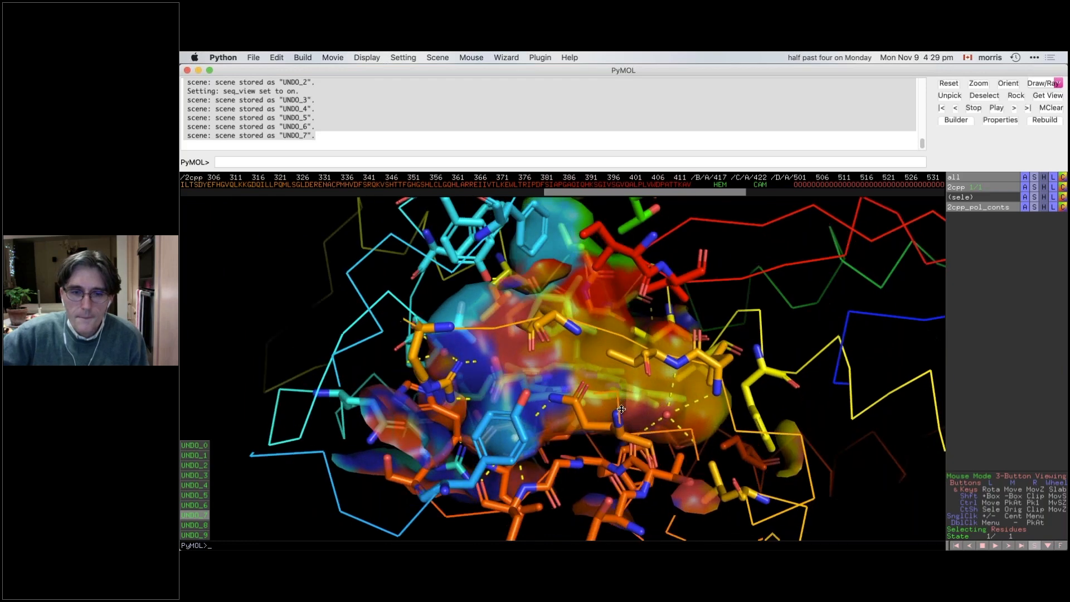
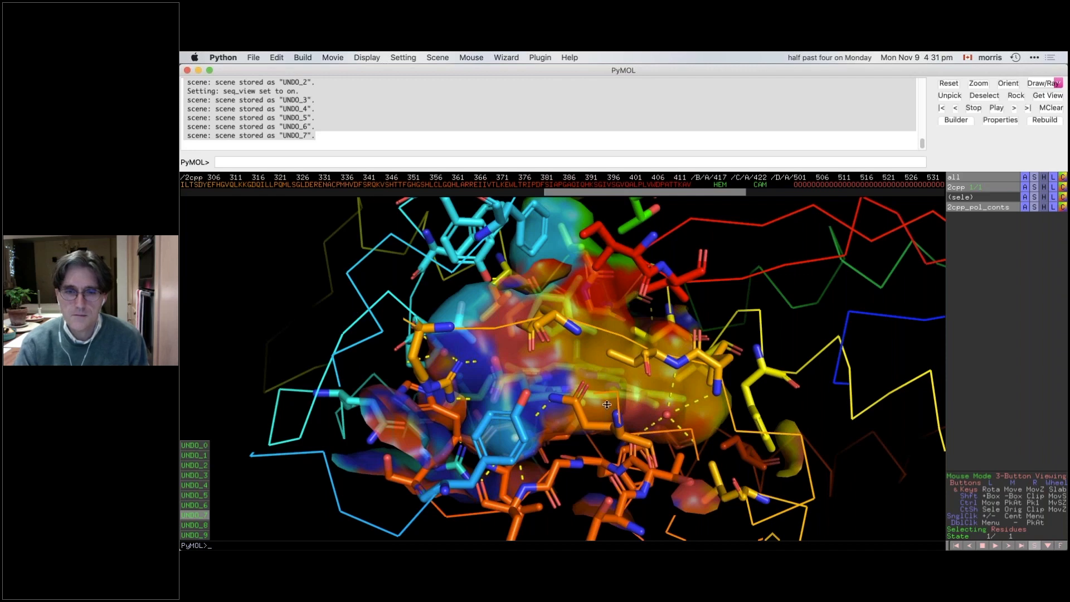
{"action": "left_click_drag", "start_coordinate": [605, 404], "coordinate": [578, 394]}
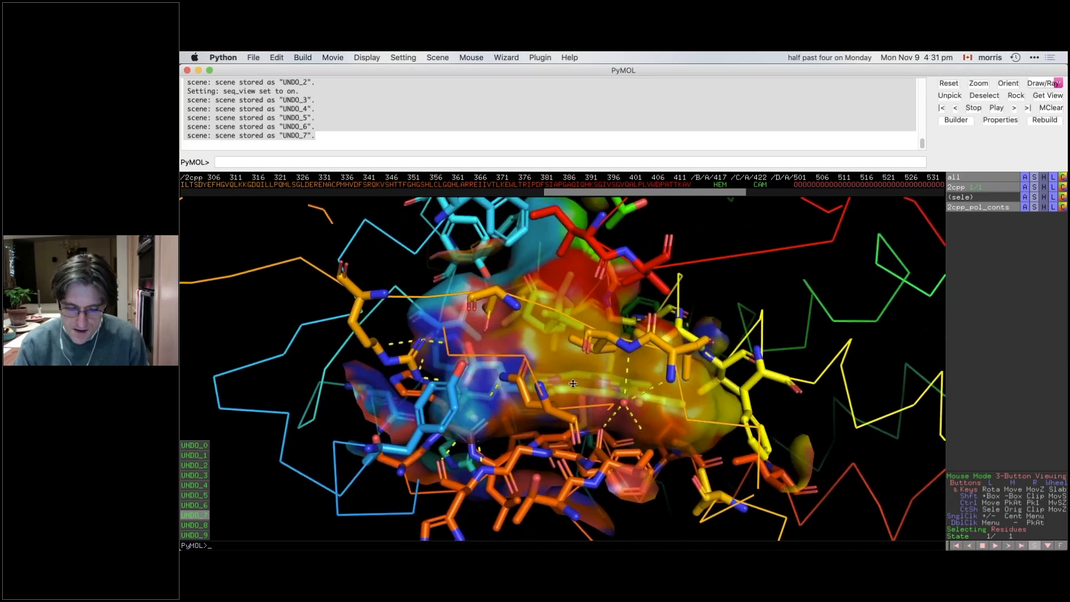
{"action": "left_click", "coordinate": [422, 157]}
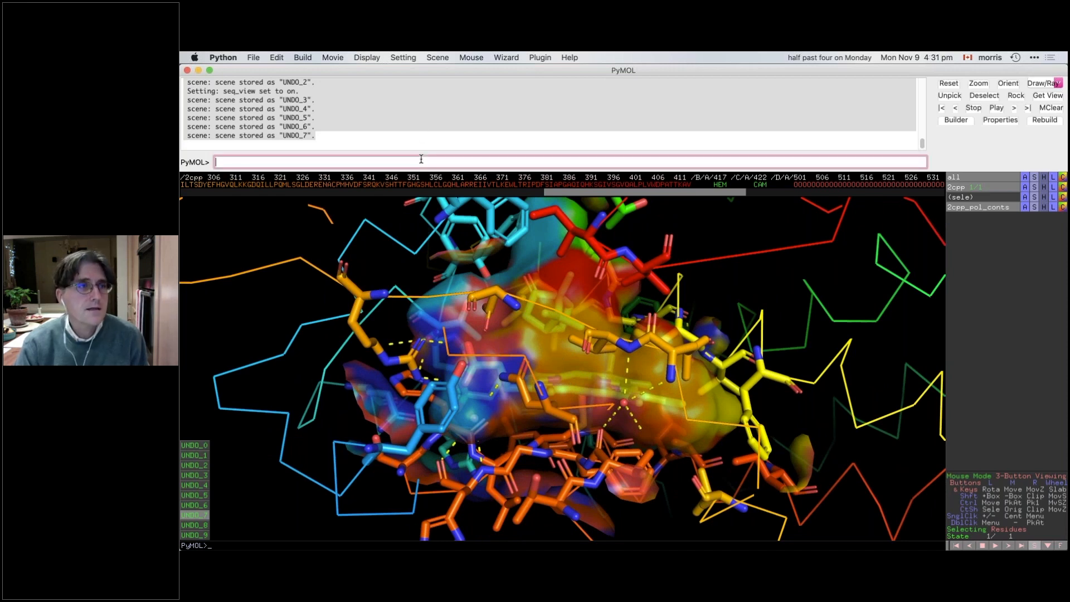
{"action": "type", "text": "set "}
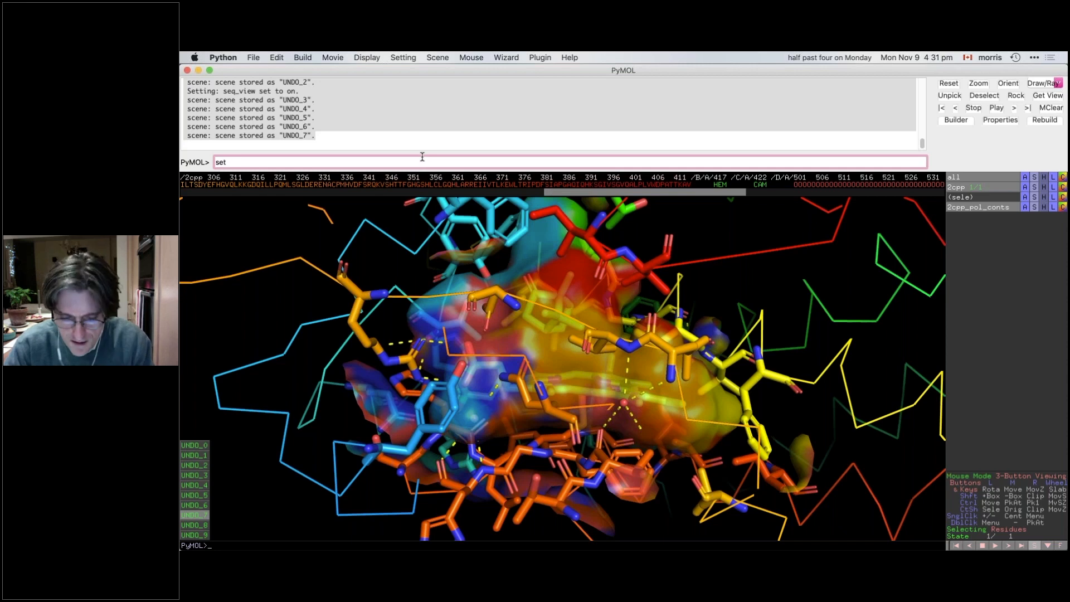
{"action": "type", "text": "h_hbond"}
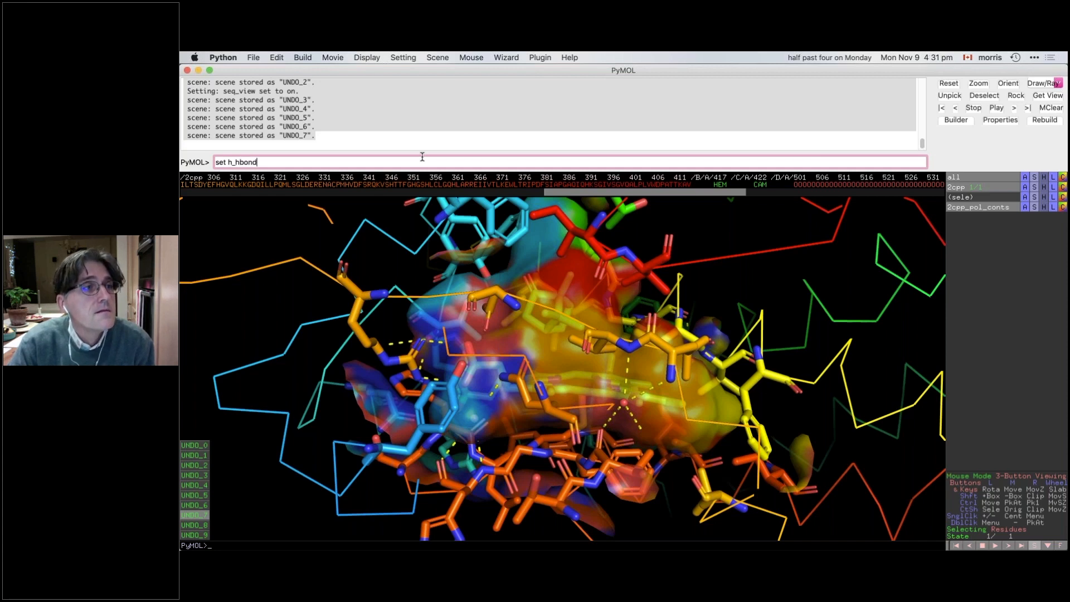
{"action": "type", "text": "_cutoff+"}
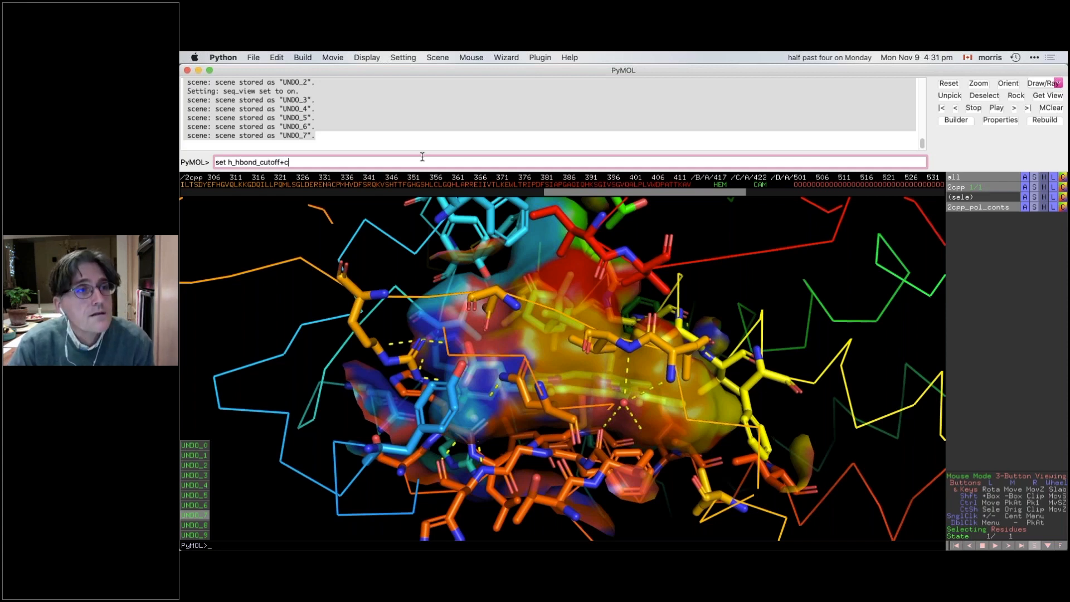
{"action": "key", "text": "BackSpace"}
{"action": "type", "text": "_center"}
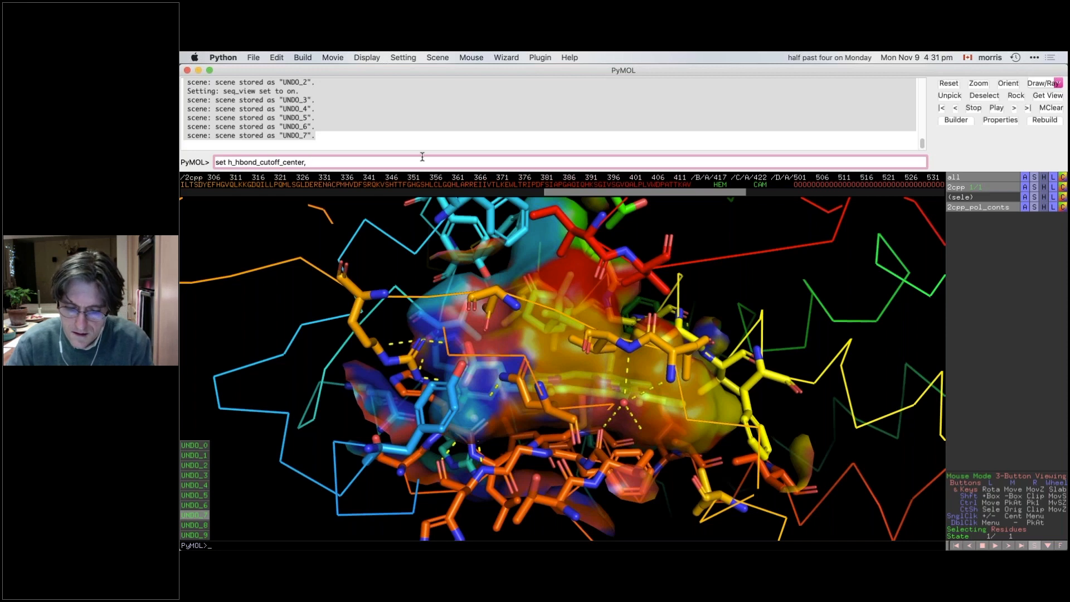
{"action": "type", "text": ", 3.0"}
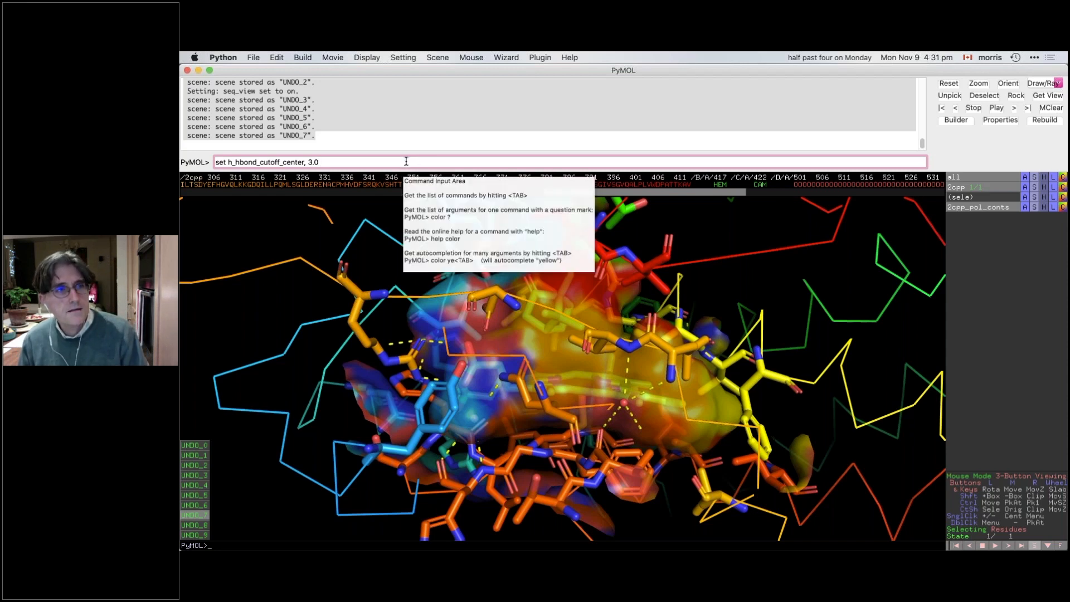
{"action": "key", "text": "BackSpace"}
{"action": "key", "text": "BackSpace"}
{"action": "key", "text": "BackSpace"}
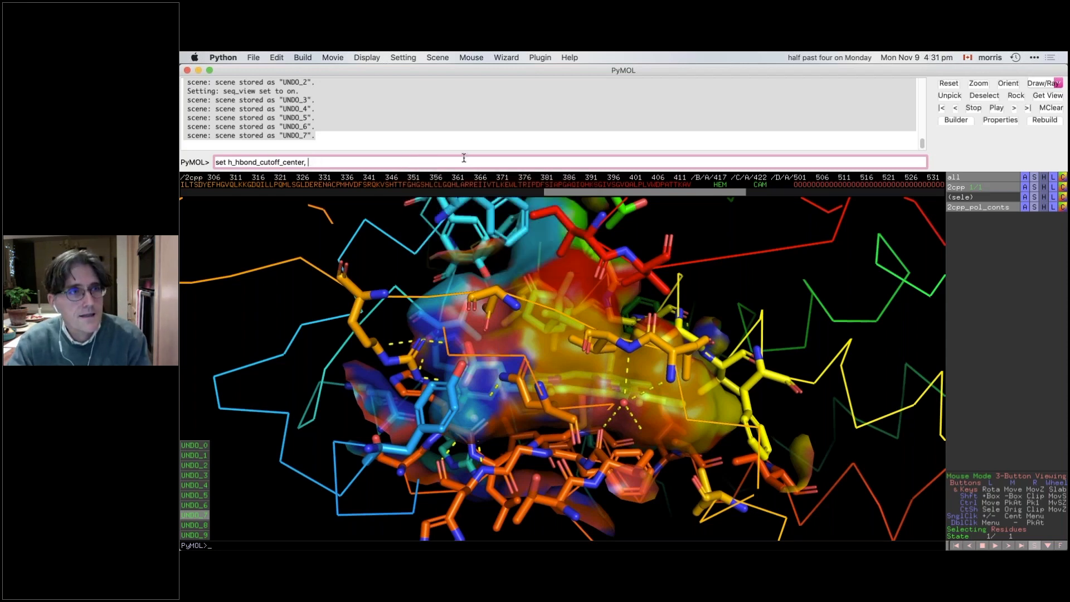
{"action": "type", "text": "2.8"}
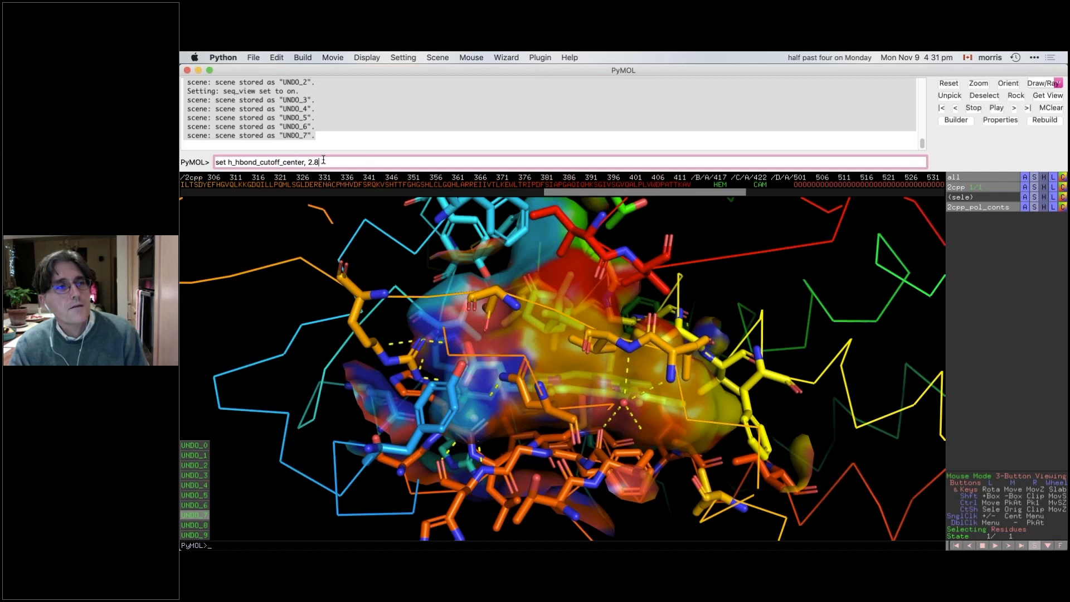
{"action": "key", "text": "BackSpace"}
{"action": "key", "text": "BackSpace"}
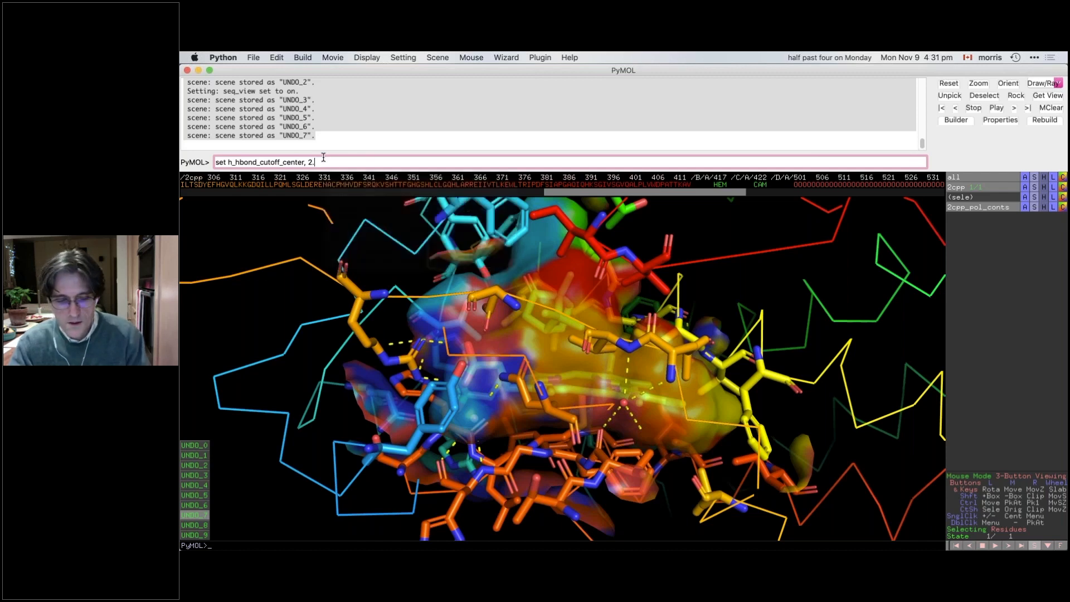
{"action": "key", "text": "BackSpace"}
{"action": "type", "text": "3"}
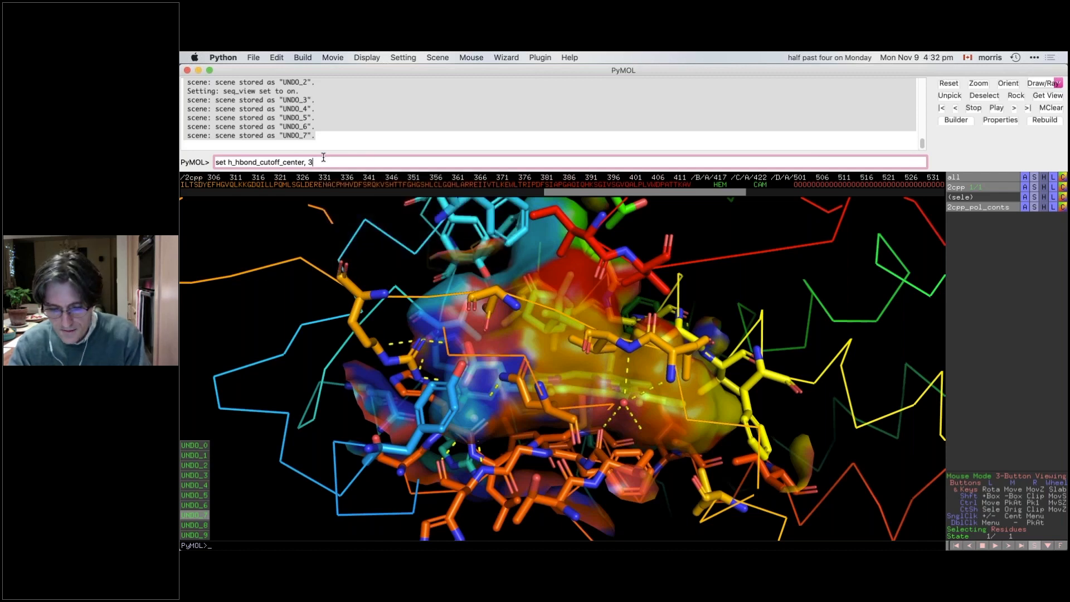
{"action": "type", "text": ".2"}
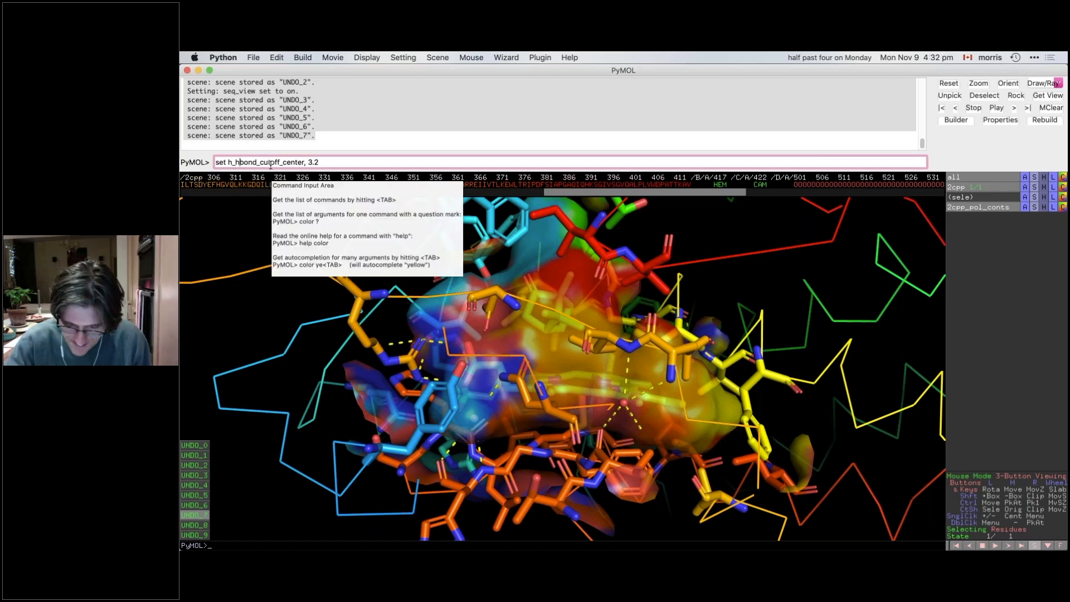
{"action": "key", "text": "BackSpace"}
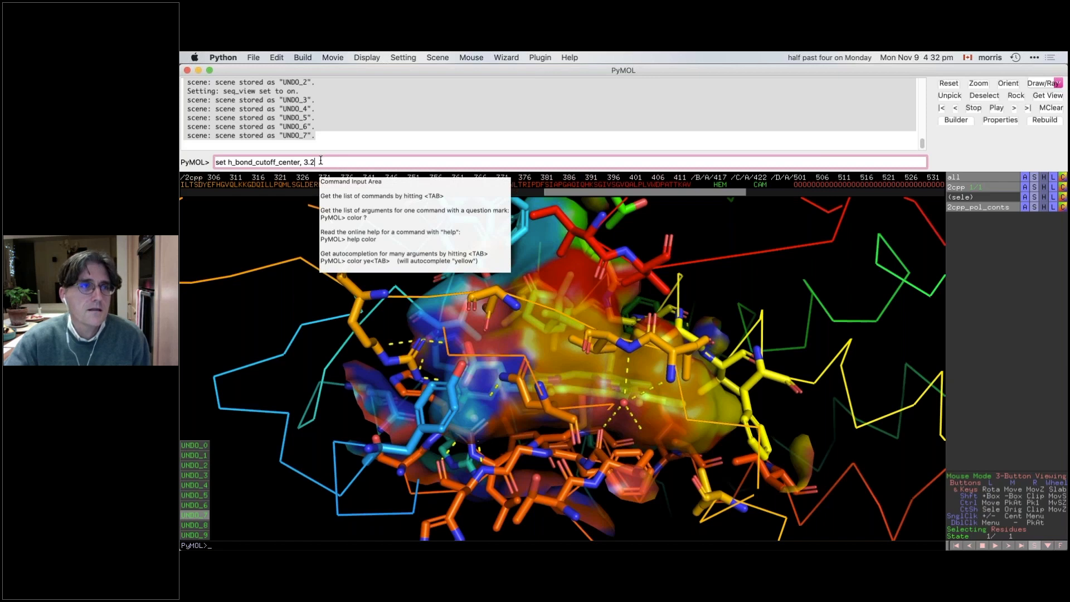
{"action": "left_click_drag", "start_coordinate": [321, 161], "coordinate": [226, 155]}
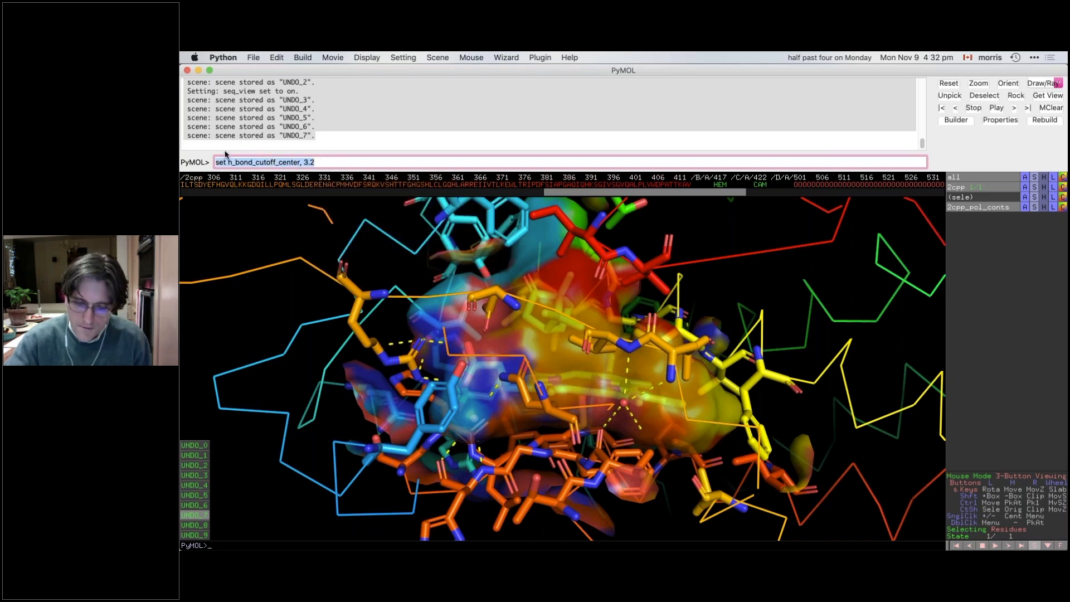
{"action": "key", "text": "BackSpace"}
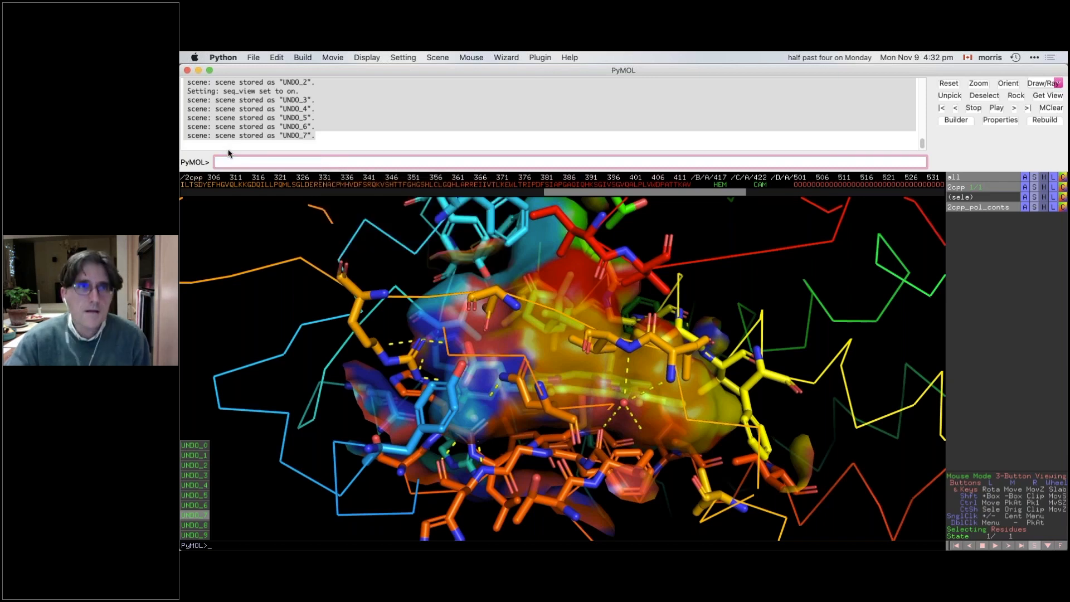
Step: Look up the hydrogen-bond parameters in the full settings list by filtering for h_bond, and close the list
{"action": "left_click", "coordinate": [395, 59]}
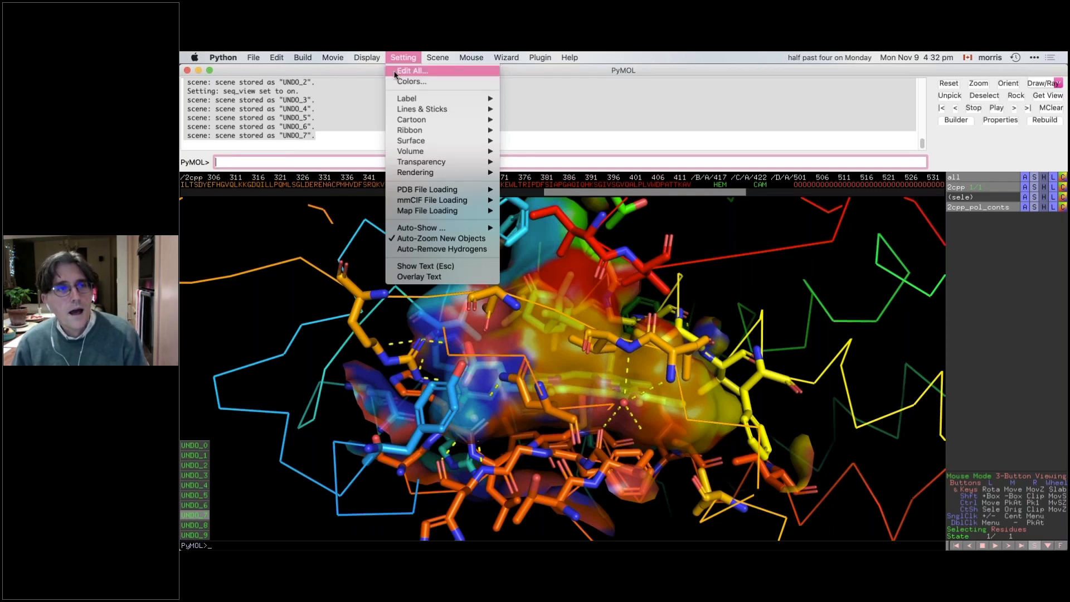
{"action": "left_click", "coordinate": [395, 71]}
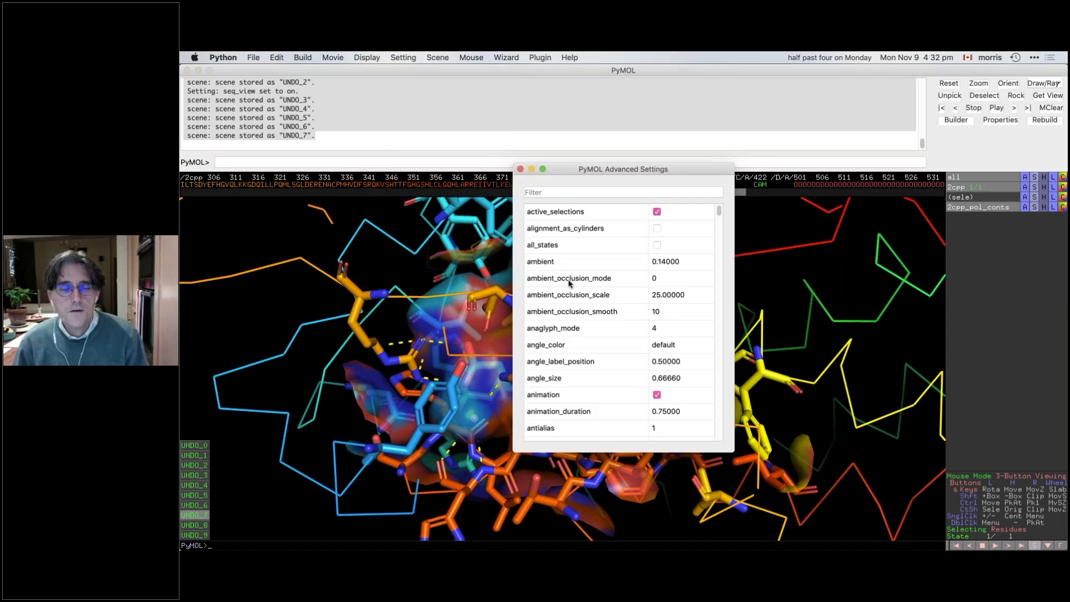
{"action": "mouse_move", "coordinate": [719, 212]}
{"action": "left_mouse_down"}
{"action": "mouse_move", "coordinate": [711, 440]}
{"action": "mouse_move", "coordinate": [717, 211]}
{"action": "left_mouse_up"}
{"action": "left_click", "coordinate": [602, 190]}
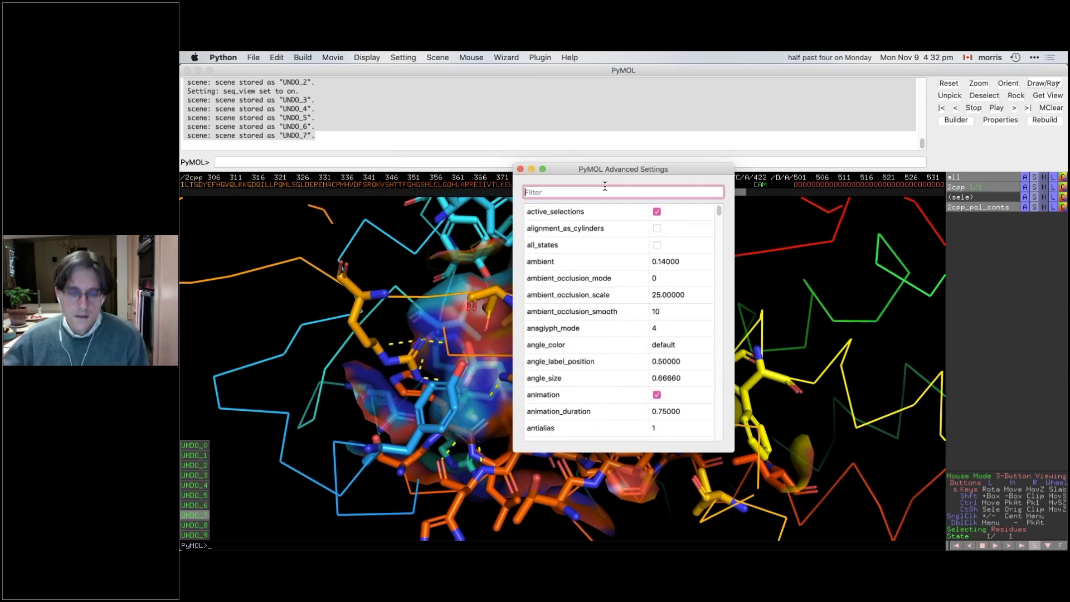
{"action": "type", "text": "h_bond"}
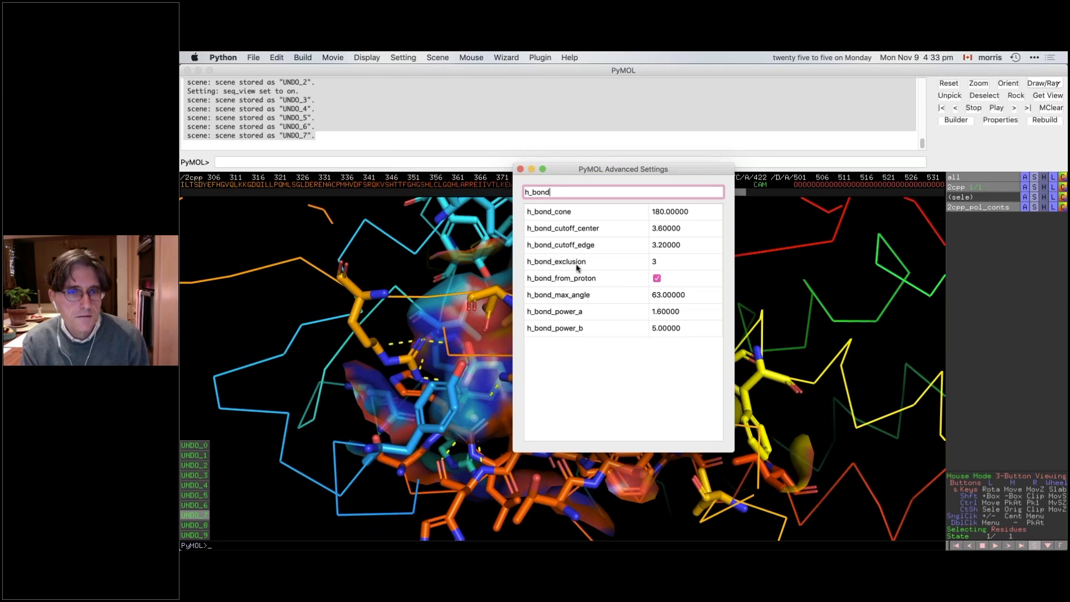
{"action": "left_click", "coordinate": [519, 170]}
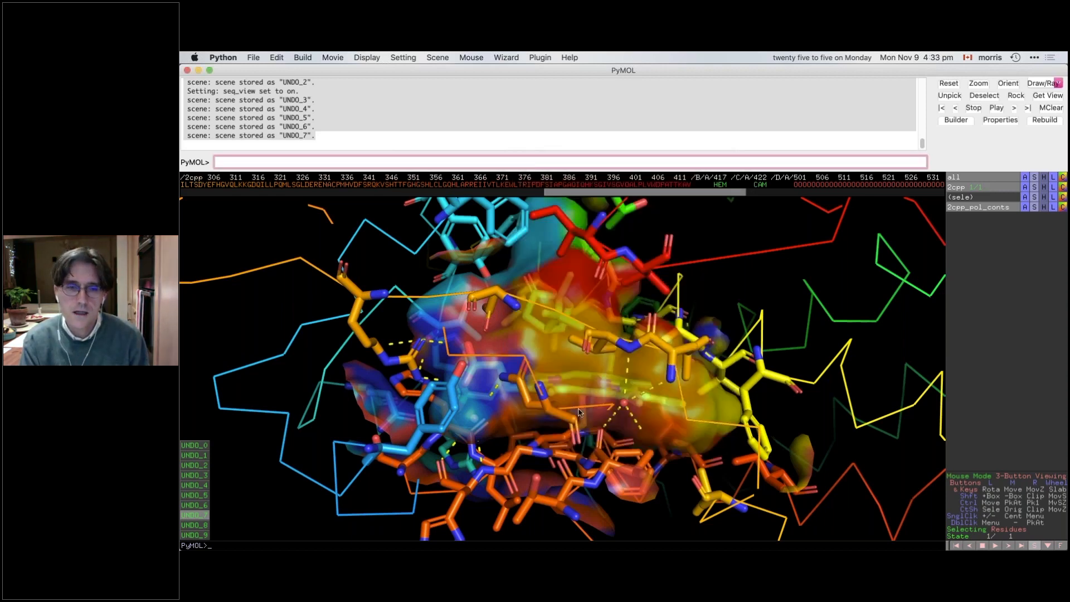
Step: Save the session as 2cpp.pse in the PyMOL folder
{"action": "left_click_drag", "start_coordinate": [527, 331], "coordinate": [507, 352]}
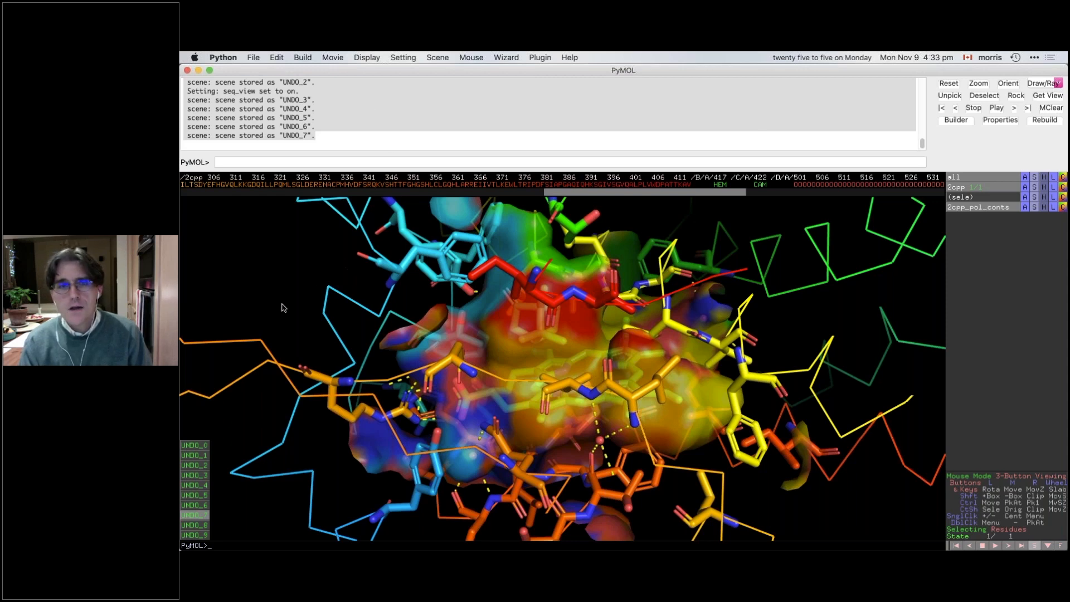
{"action": "left_click", "coordinate": [252, 58]}
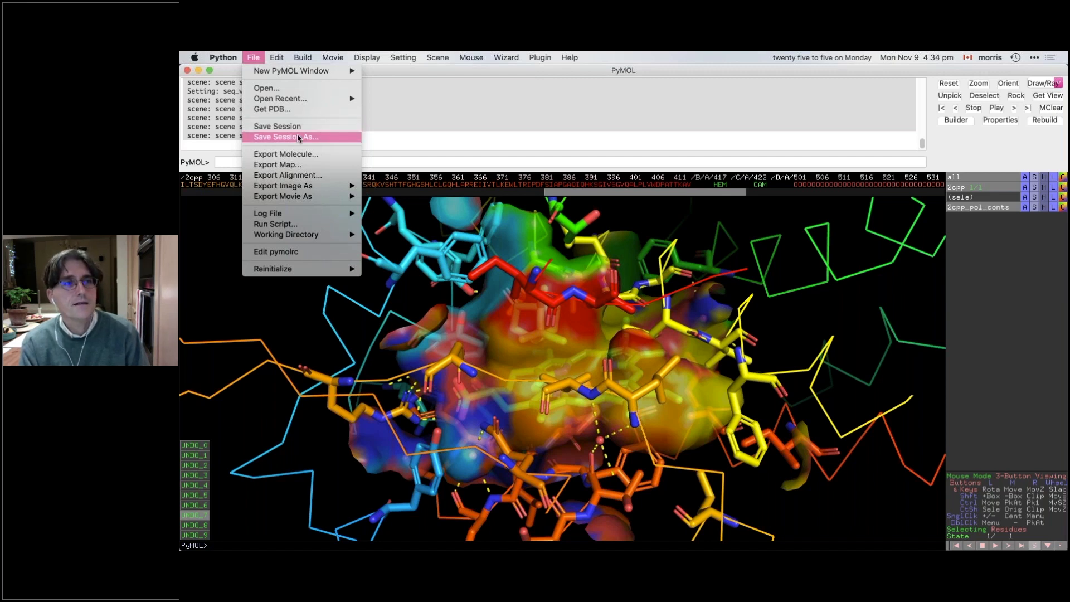
{"action": "left_click", "coordinate": [299, 138]}
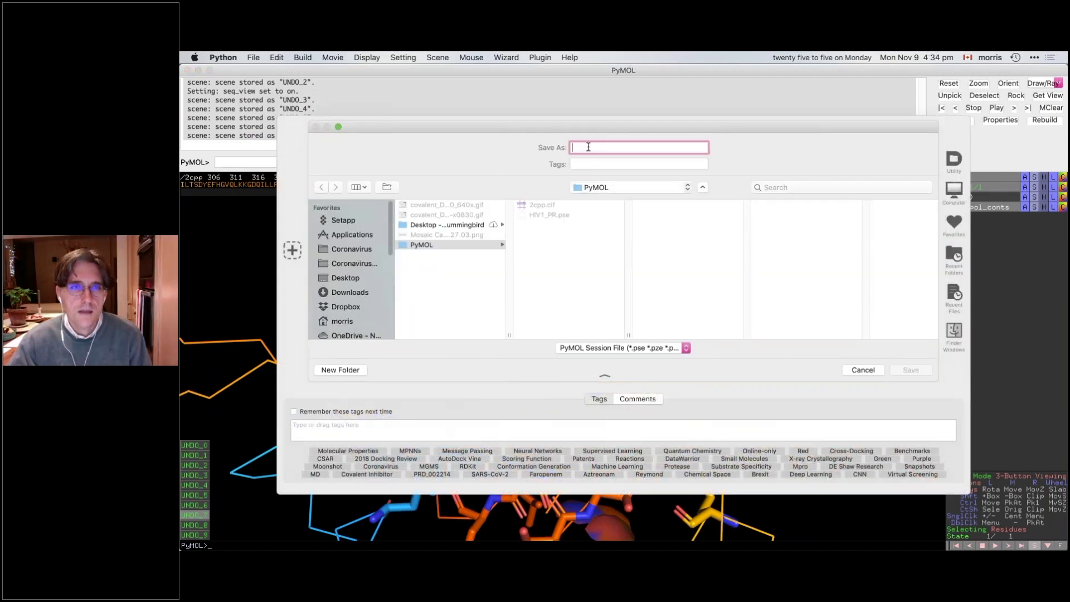
{"action": "type", "text": "2cpp.pse"}
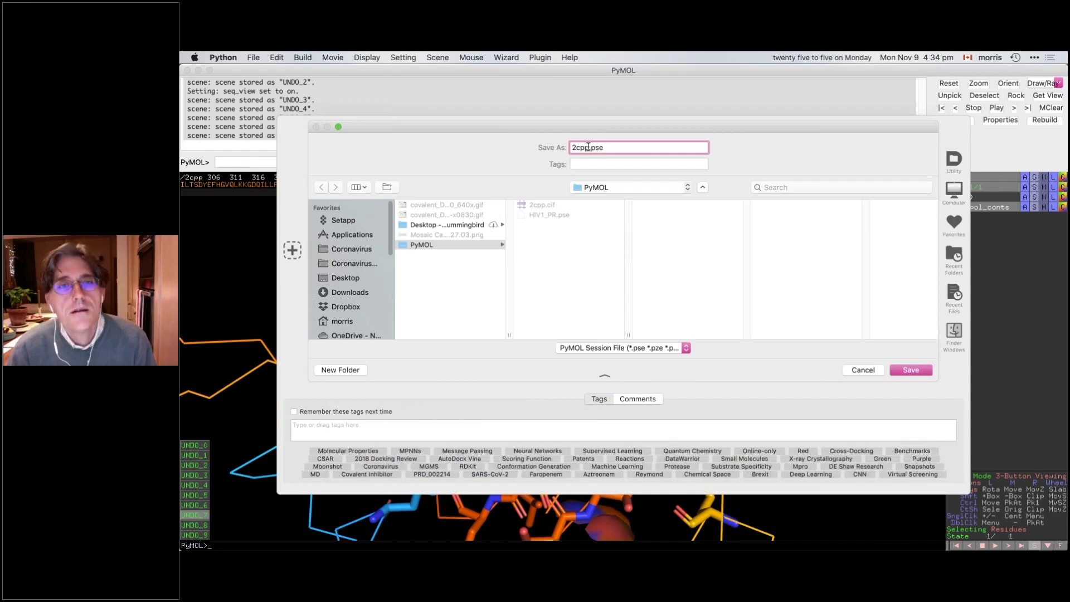
{"action": "key", "text": "Return"}
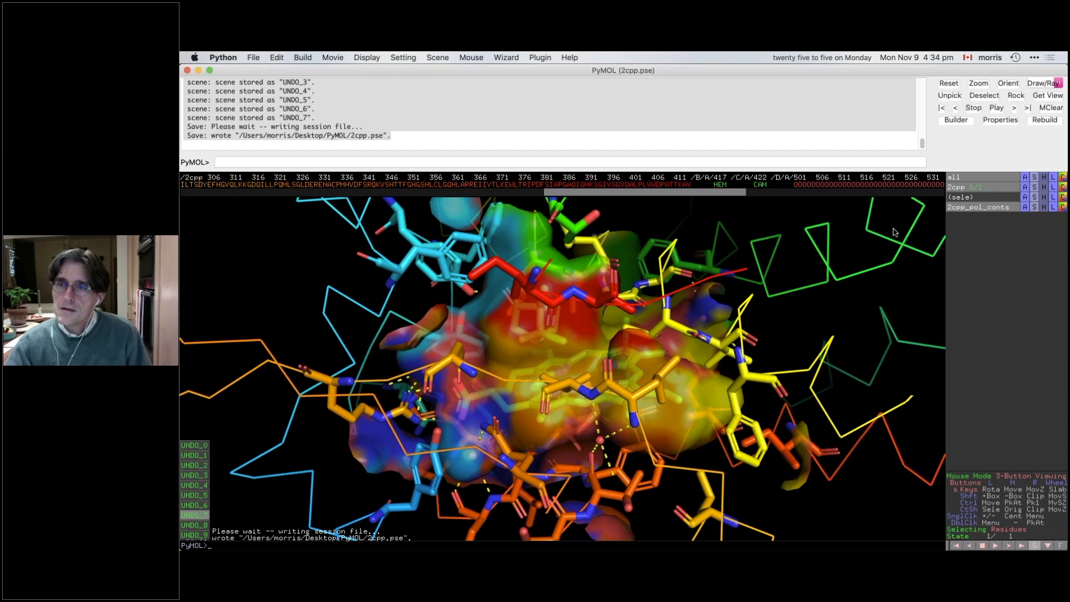
Step: Examine the ligand pocket and the whole protein backbone from several angles and distances
{"action": "left_click_drag", "start_coordinate": [549, 364], "coordinate": [555, 405]}
{"action": "right_click_drag", "start_coordinate": [601, 431], "coordinate": [596, 282]}
{"action": "left_click_drag", "start_coordinate": [617, 304], "coordinate": [617, 259]}
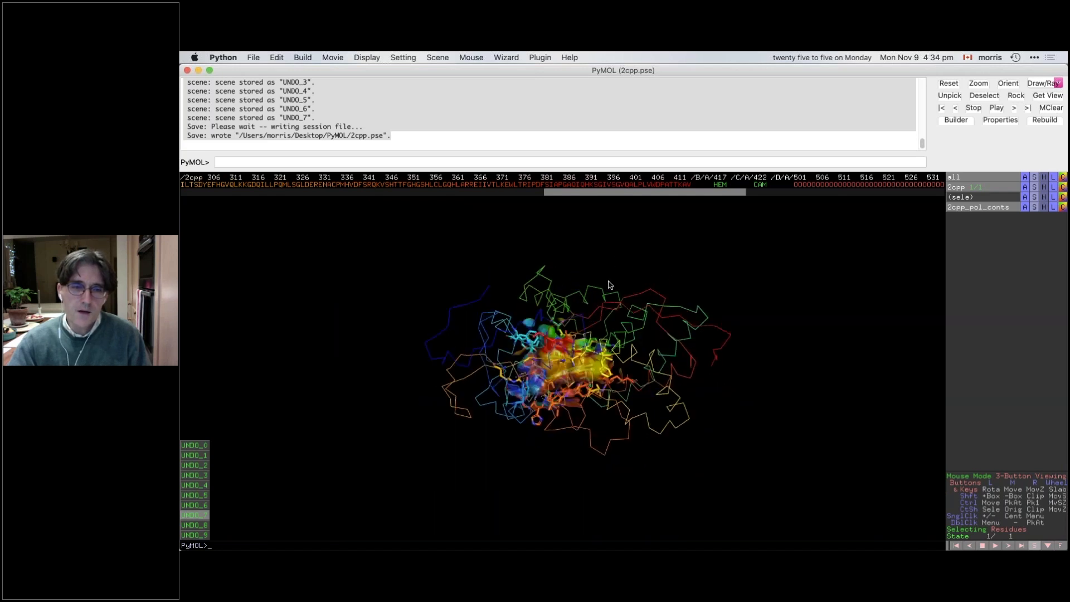
{"action": "right_click_drag", "start_coordinate": [574, 356], "coordinate": [605, 371]}
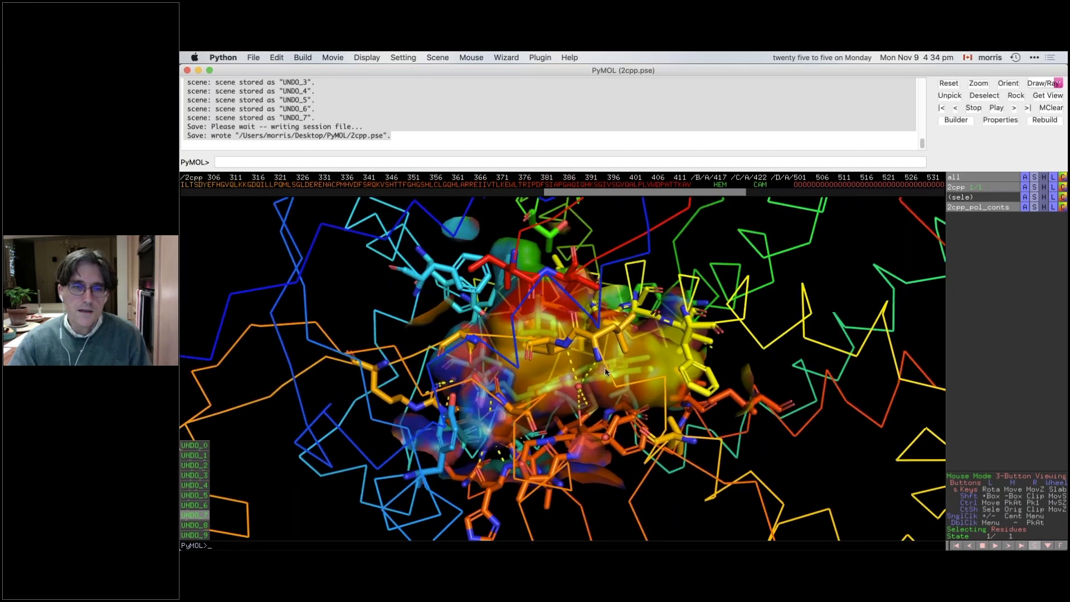
{"action": "mouse_move", "coordinate": [613, 356]}
{"action": "left_mouse_down"}
{"action": "mouse_move", "coordinate": [613, 342]}
{"action": "mouse_move", "coordinate": [600, 402]}
{"action": "mouse_move", "coordinate": [591, 372]}
{"action": "mouse_move", "coordinate": [583, 400]}
{"action": "mouse_move", "coordinate": [607, 355]}
{"action": "mouse_move", "coordinate": [606, 371]}
{"action": "left_mouse_up"}
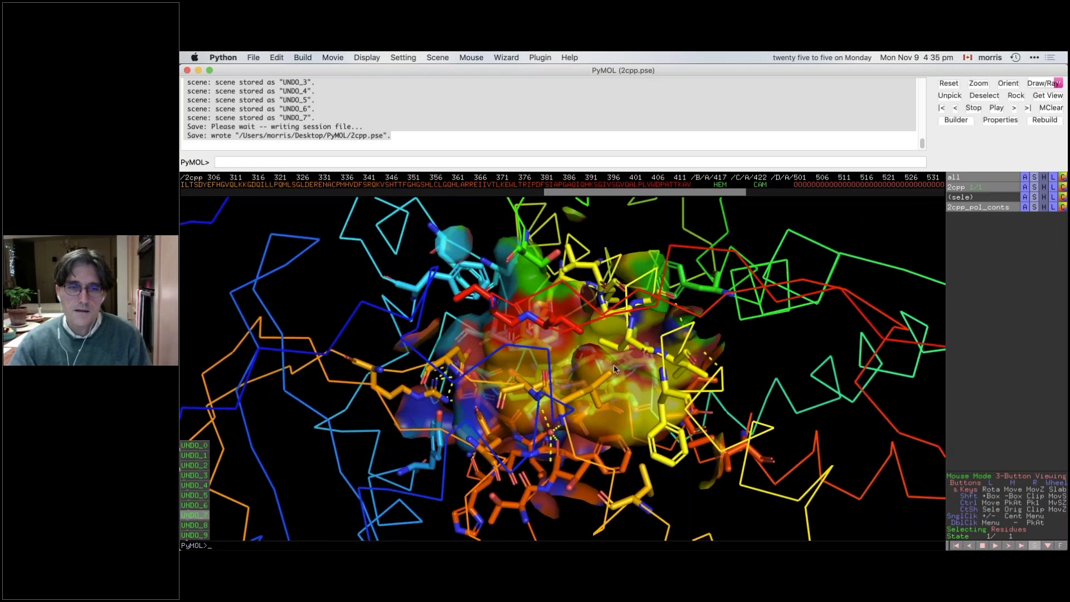
{"action": "right_click_drag", "start_coordinate": [613, 370], "coordinate": [613, 426]}
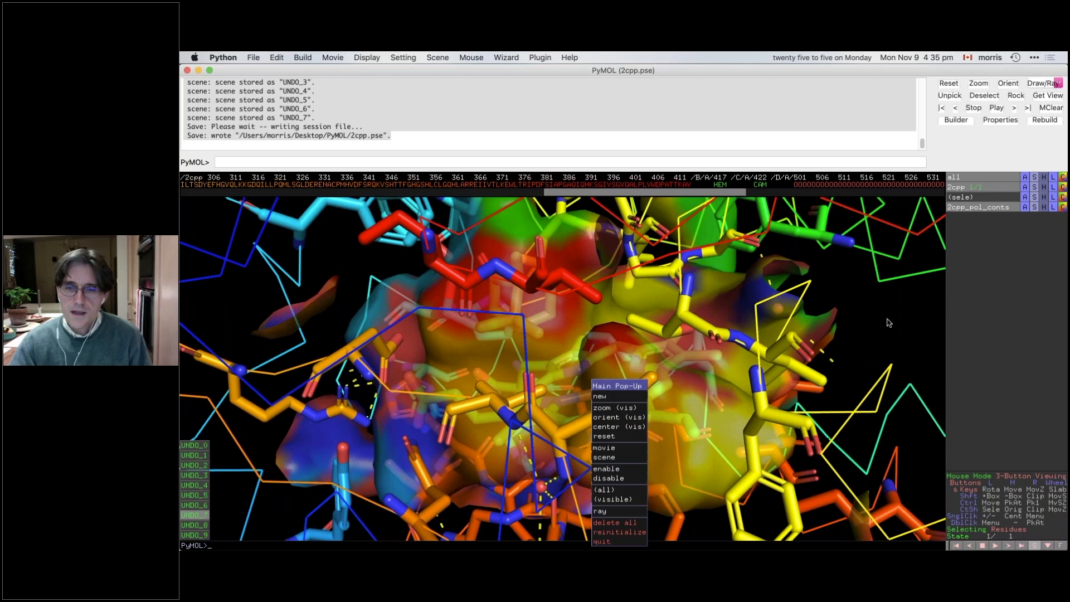
{"action": "left_click", "coordinate": [843, 323]}
{"action": "right_click_drag", "start_coordinate": [786, 325], "coordinate": [777, 240]}
{"action": "left_click_drag", "start_coordinate": [577, 363], "coordinate": [589, 356]}
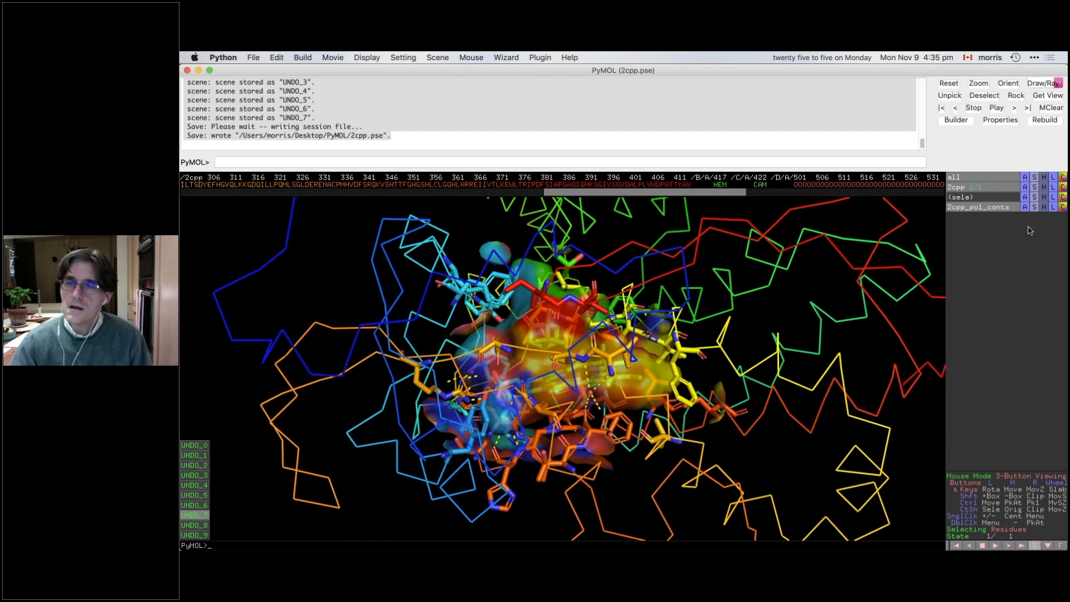
Step: Apply another transparent surface variant of the ligand sites preset to 2cpp and inspect the pocket from several angles
{"action": "left_click", "coordinate": [1025, 187]}
{"action": "mouse_move", "coordinate": [1003, 302]}
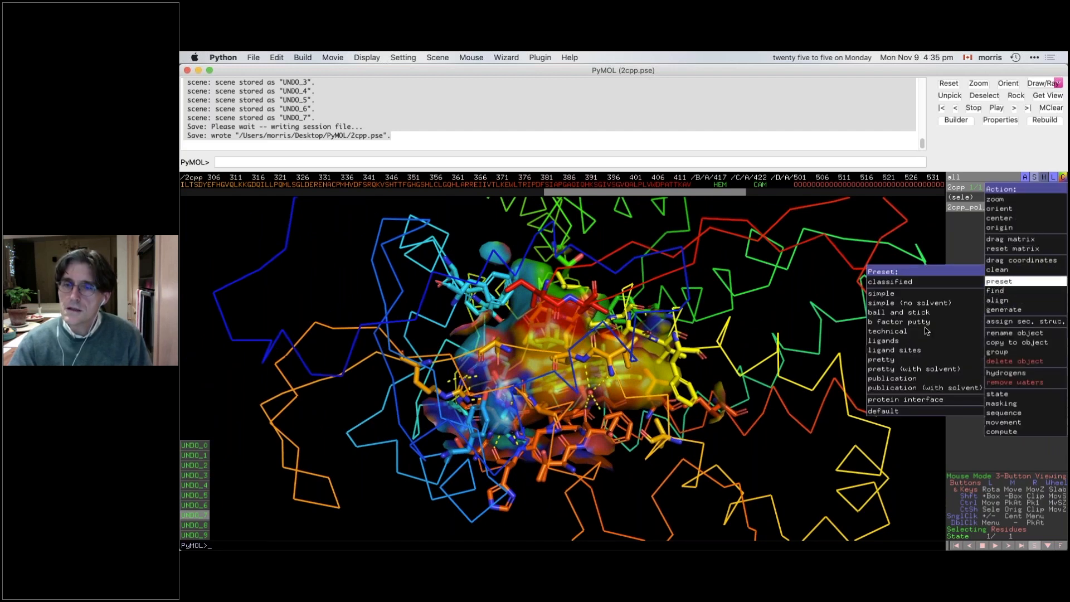
{"action": "mouse_move", "coordinate": [885, 353]}
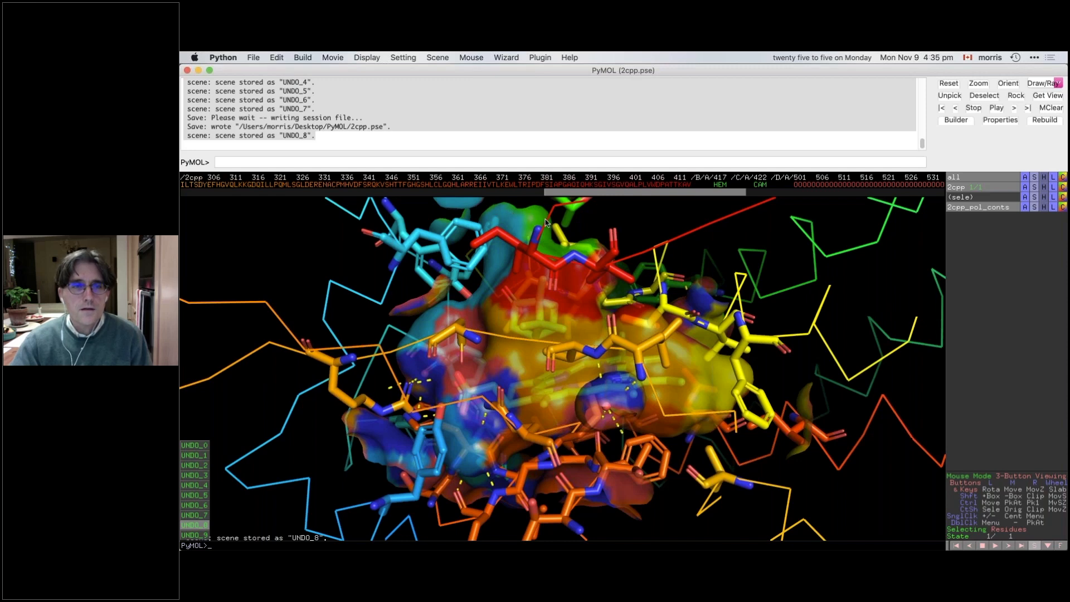
{"action": "left_click_drag", "start_coordinate": [567, 274], "coordinate": [517, 304]}
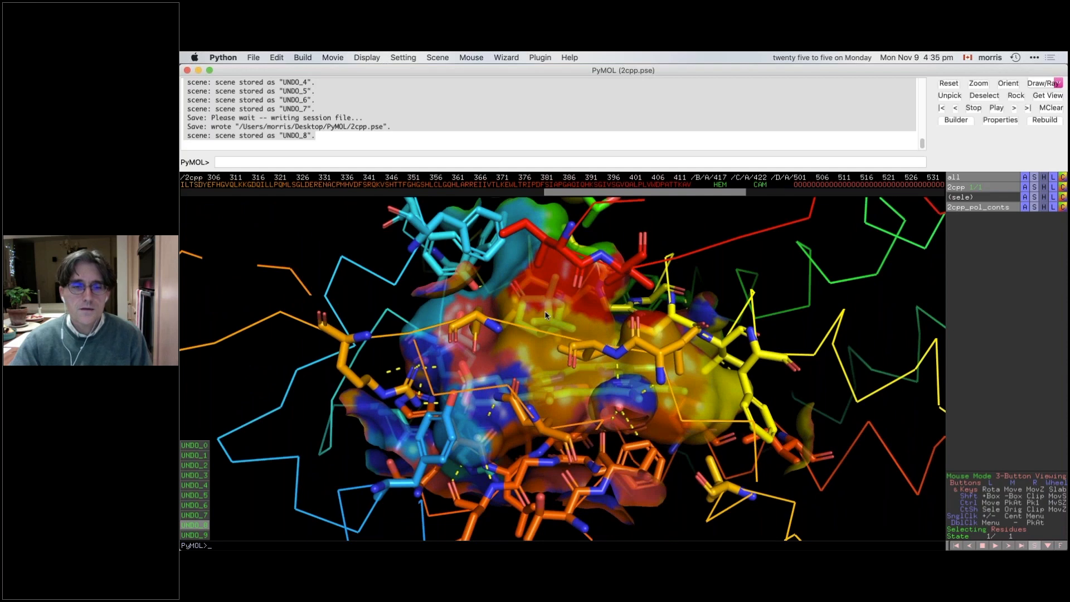
{"action": "mouse_move", "coordinate": [546, 315]}
{"action": "left_mouse_down"}
{"action": "mouse_move", "coordinate": [560, 329]}
{"action": "mouse_move", "coordinate": [555, 340]}
{"action": "mouse_move", "coordinate": [557, 331]}
{"action": "left_mouse_up"}
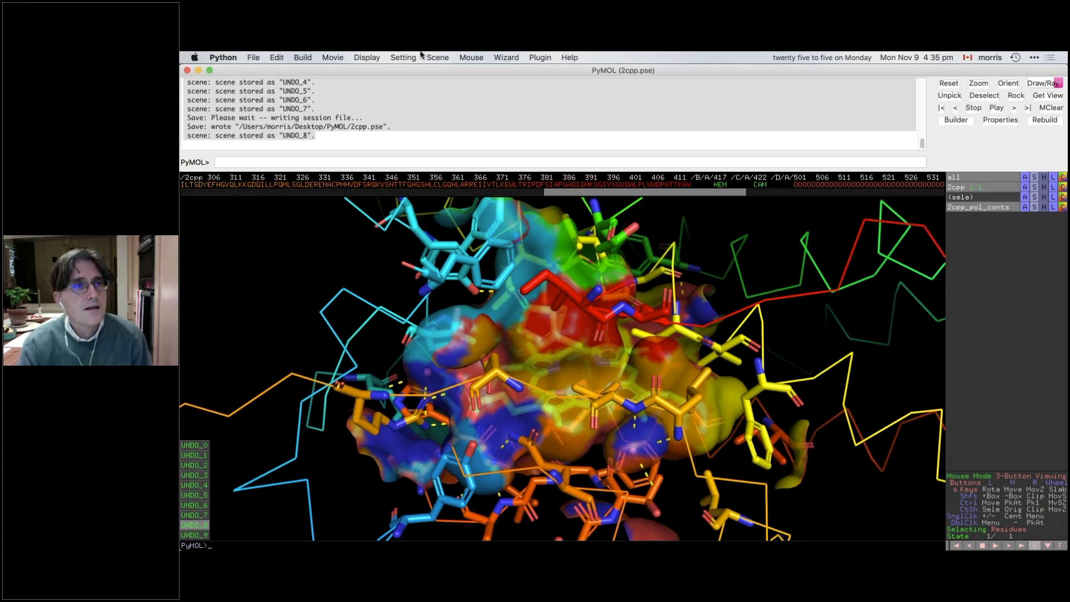
Step: Filter the full settings list for surface and look through the surface parameters
{"action": "left_click", "coordinate": [396, 57]}
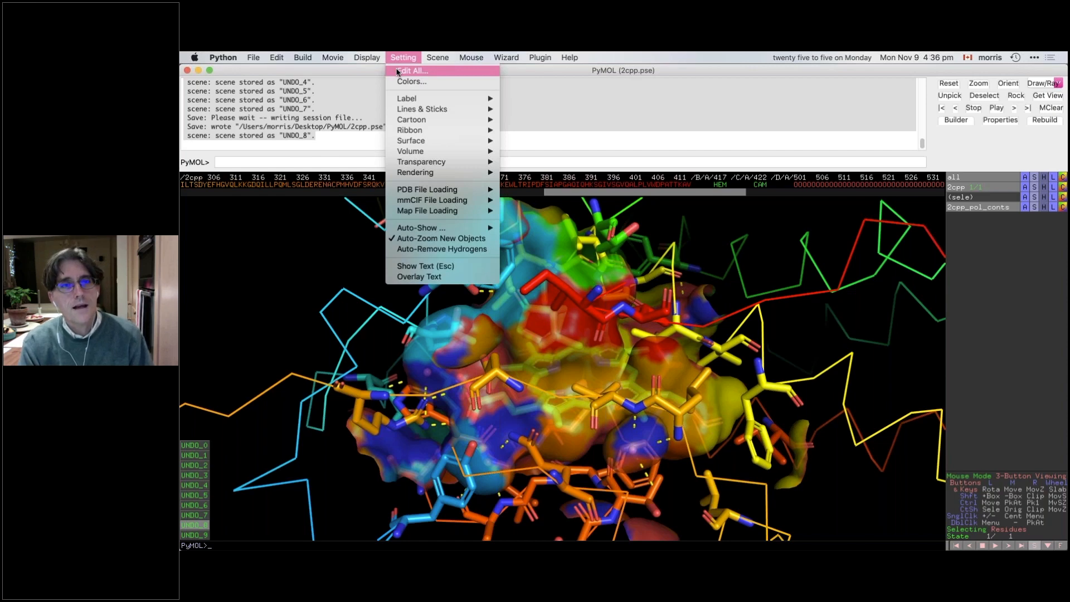
{"action": "left_click", "coordinate": [397, 71]}
{"action": "key", "text": "BackSpace"}
{"action": "key", "text": "BackSpace"}
{"action": "key", "text": "BackSpace"}
{"action": "key", "text": "BackSpace"}
{"action": "key", "text": "BackSpace"}
{"action": "key", "text": "BackSpace"}
{"action": "type", "text": "surface"}
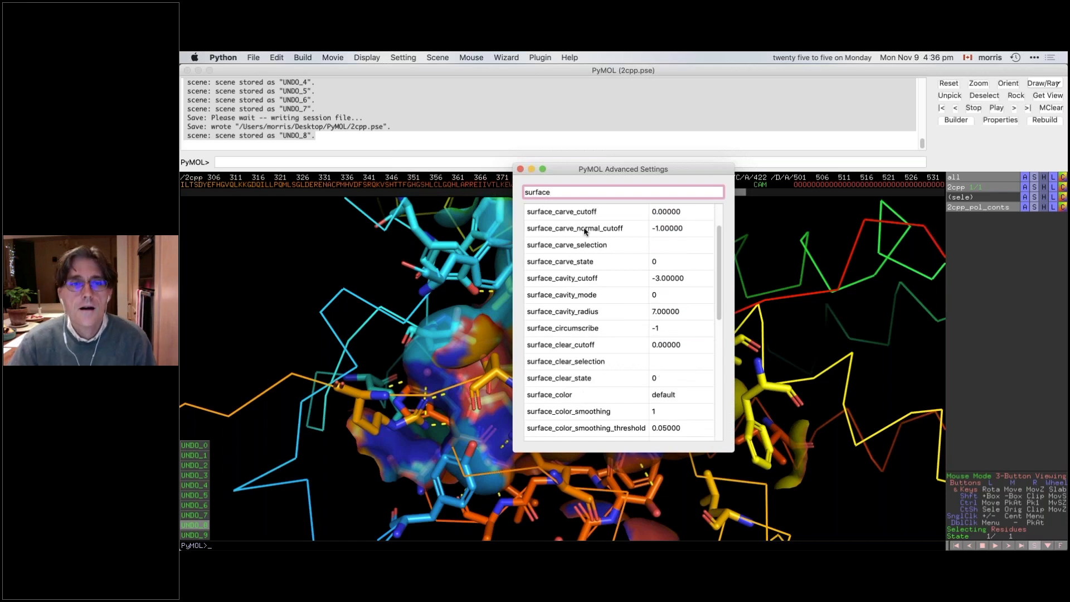
Step: Narrow the settings filter to surface_qu, set surface_quality to 2, and close the advanced settings
{"action": "scroll", "coordinate": [584, 231], "scroll_direction": "down", "scroll_amount": 1}
{"action": "type", "text": "_qu"}
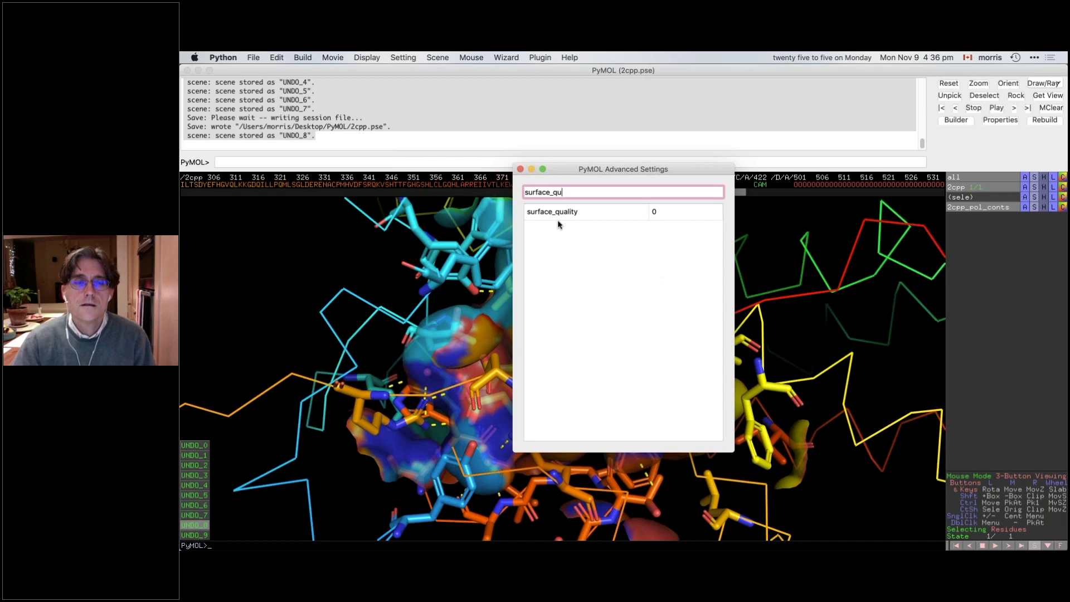
{"action": "left_click", "coordinate": [672, 213]}
{"action": "key", "text": "Return"}
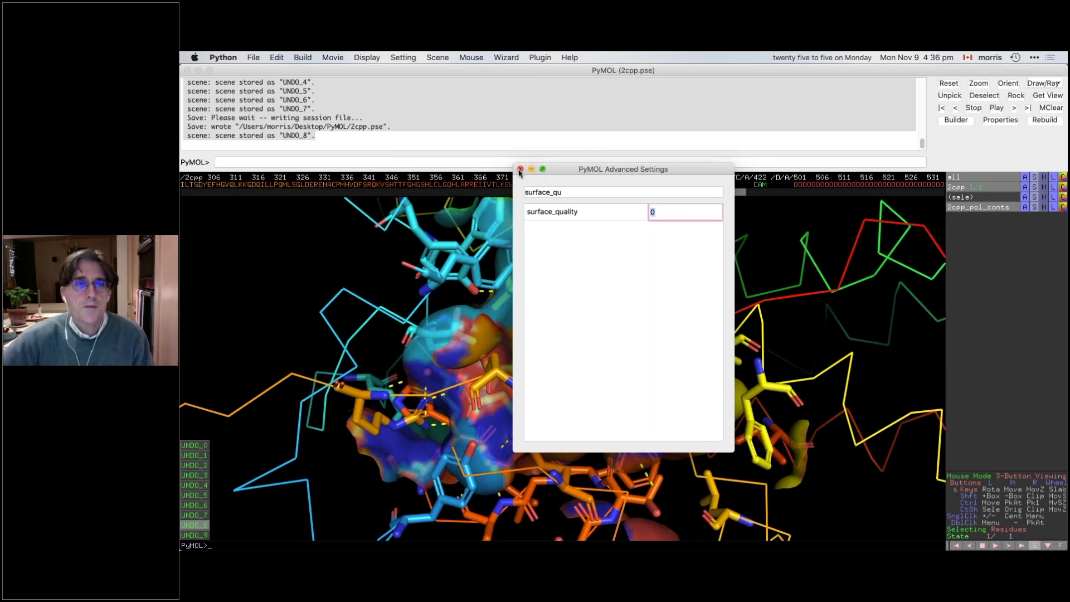
{"action": "key", "text": "BackSpace"}
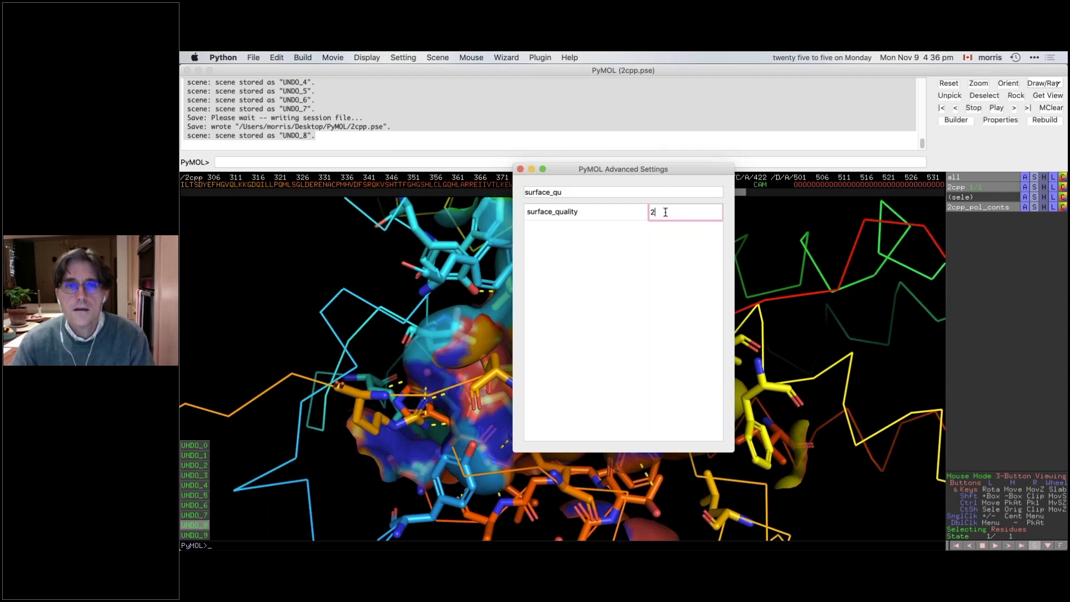
{"action": "left_click_drag", "start_coordinate": [619, 169], "coordinate": [722, 183]}
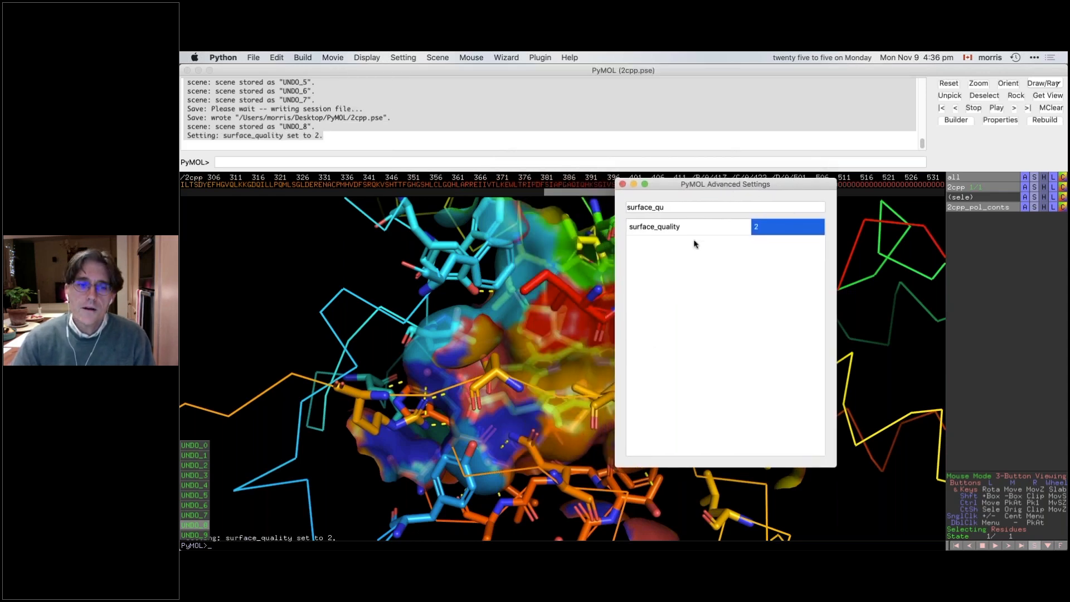
{"action": "left_click", "coordinate": [622, 184]}
Step: Set surface_quality to 0 with the command "set surface_quality, 0"
{"action": "left_click", "coordinate": [574, 165]}
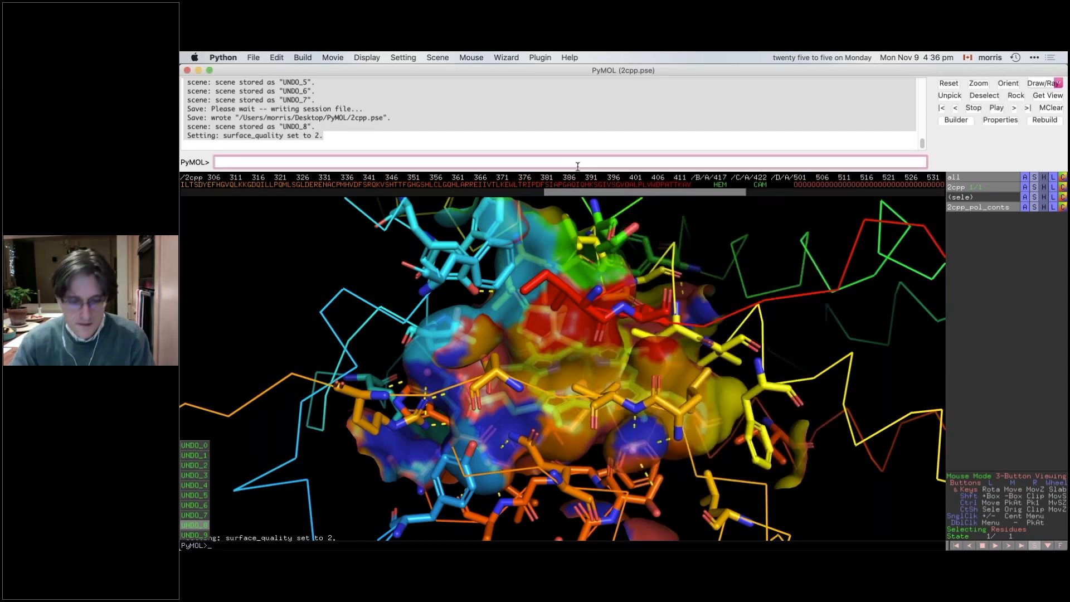
{"action": "type", "text": "set sur"}
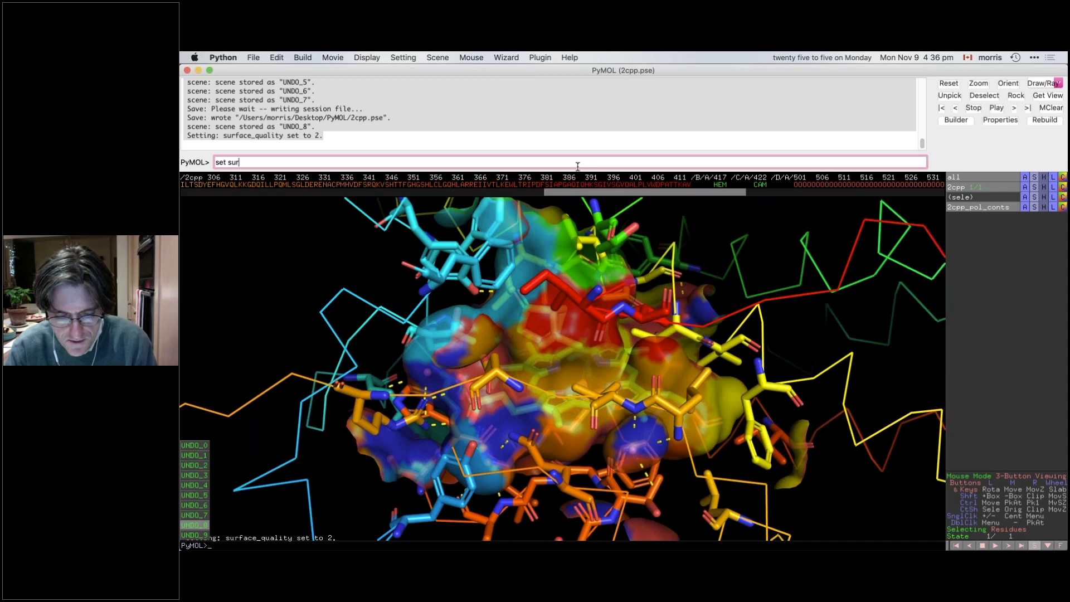
{"action": "type", "text": "vace"}
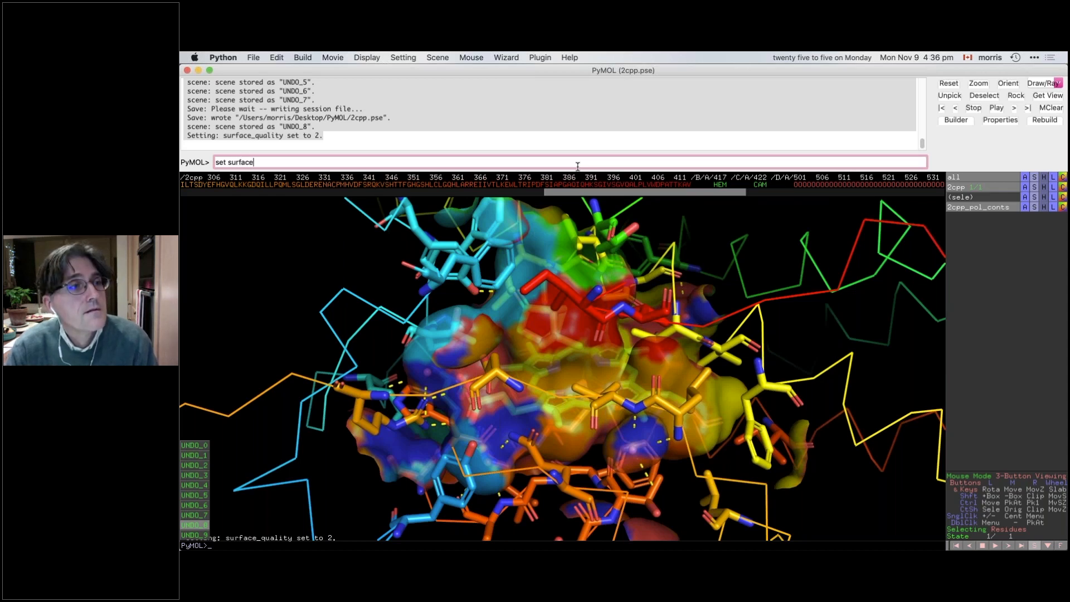
{"action": "type", "text": "_quality, 0"}
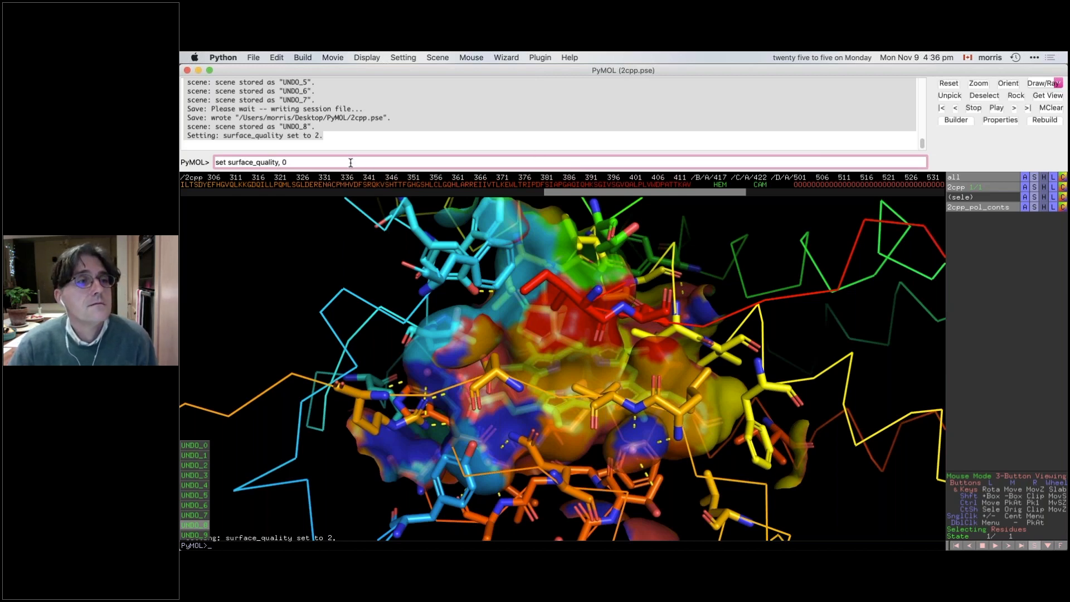
{"action": "key", "text": "Return"}
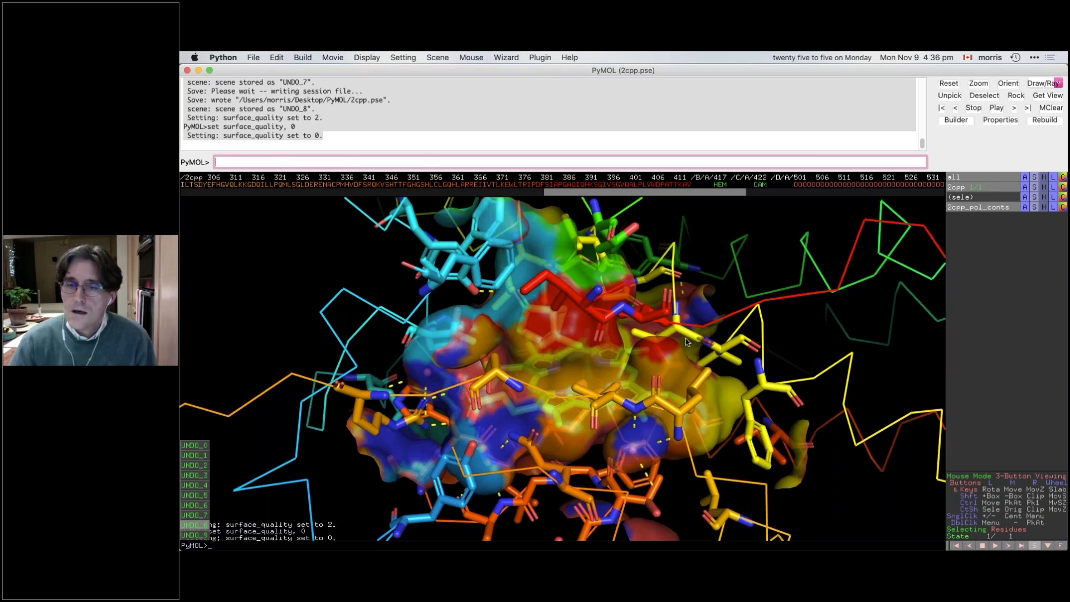
{"action": "right_click_drag", "start_coordinate": [687, 341], "coordinate": [723, 337]}
{"action": "scroll", "coordinate": [722, 337], "scroll_direction": "up", "scroll_amount": 8}
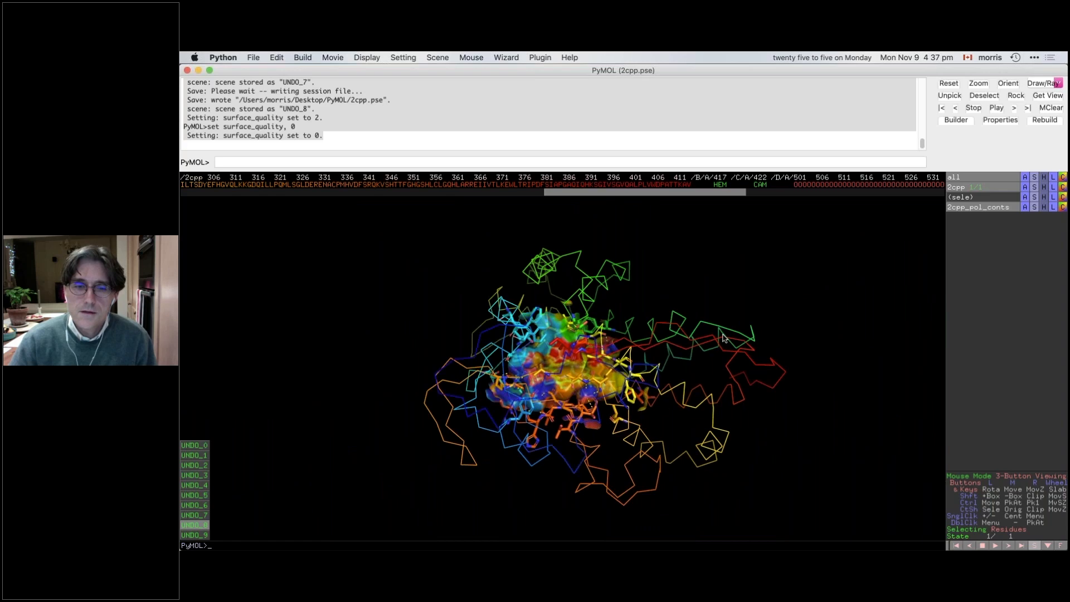
{"action": "left_click_drag", "start_coordinate": [530, 407], "coordinate": [598, 473]}
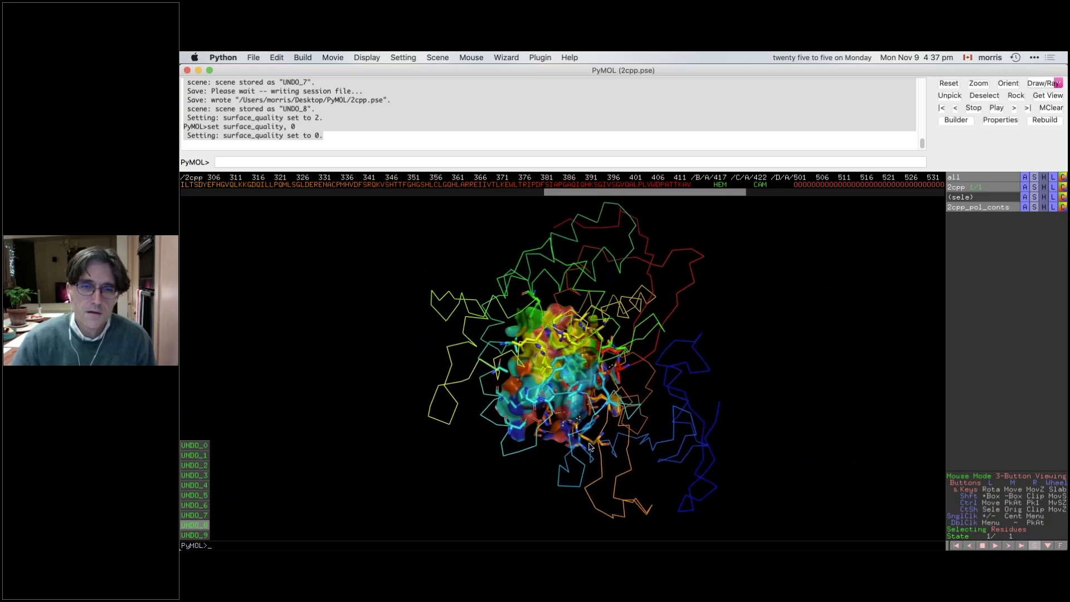
{"action": "right_click_drag", "start_coordinate": [598, 473], "coordinate": [589, 409]}
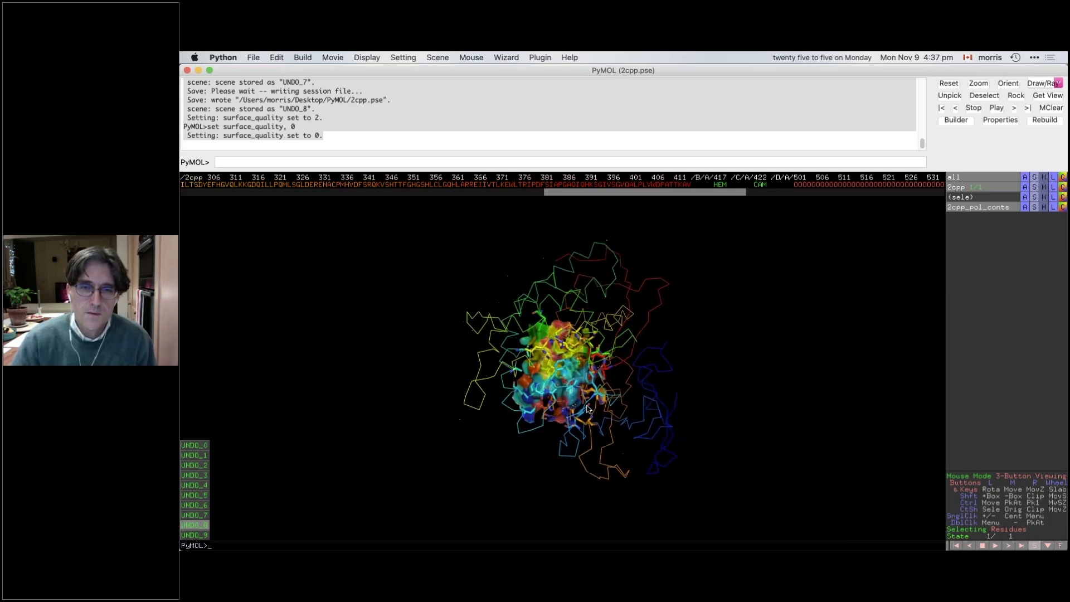
{"action": "left_click", "coordinate": [399, 58]}
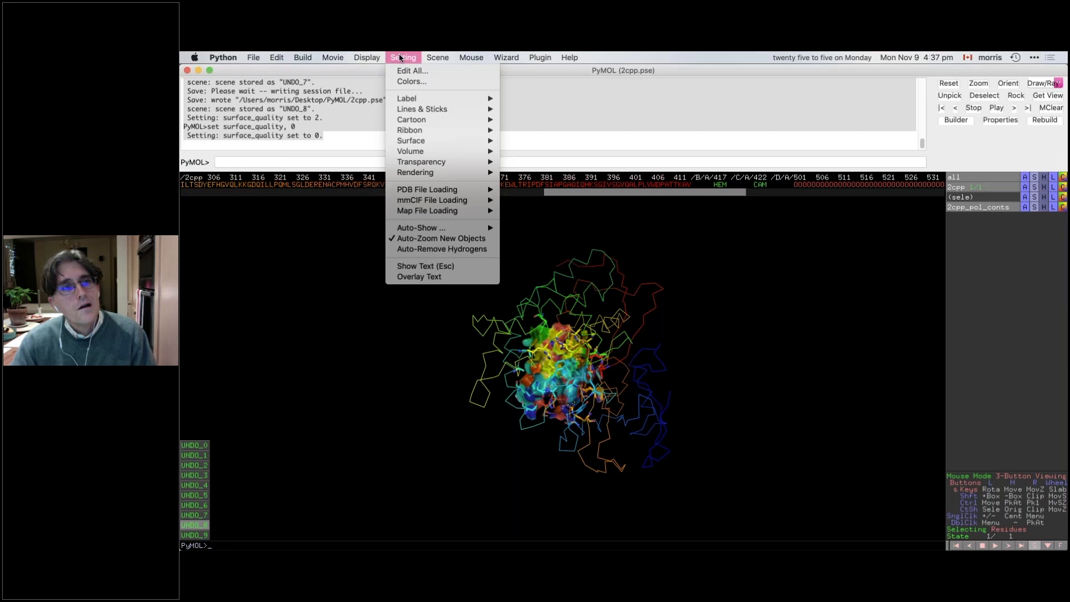
{"action": "left_click", "coordinate": [399, 58]}
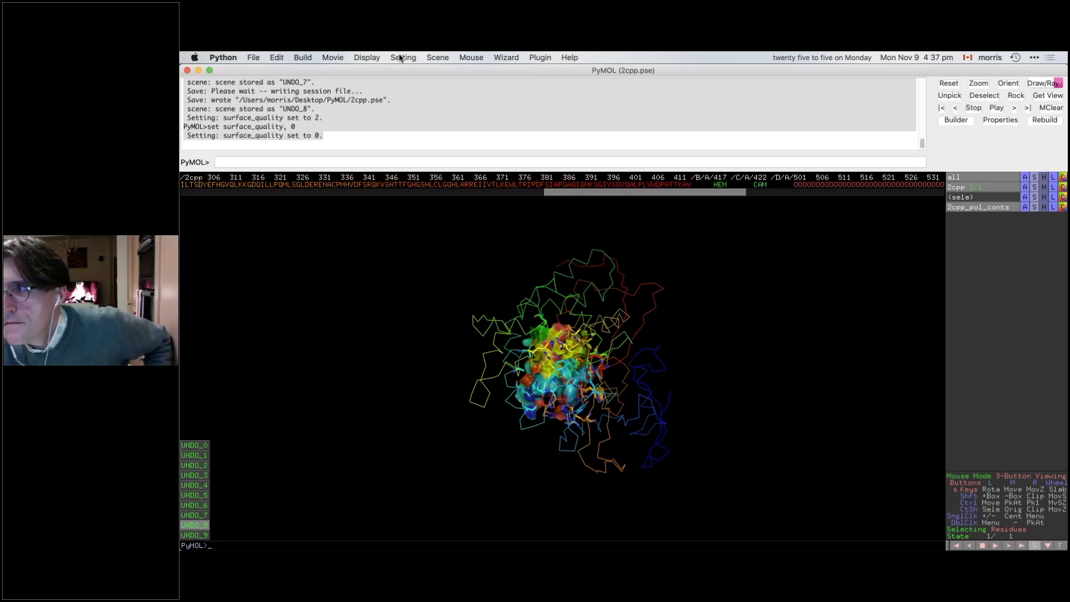
{"action": "left_click", "coordinate": [233, 161]}
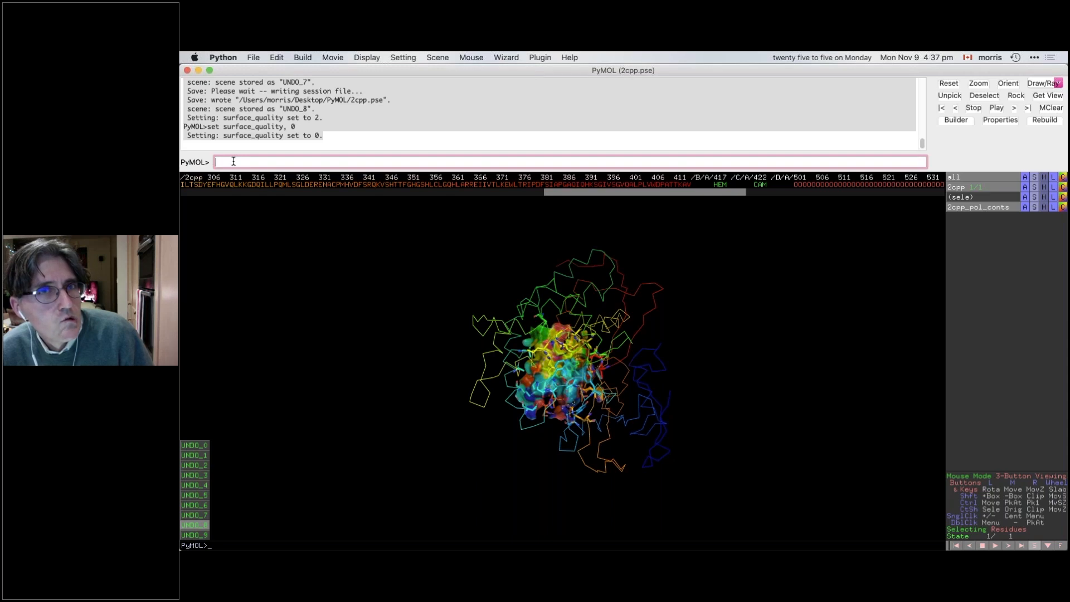
{"action": "left_click", "coordinate": [322, 135]}
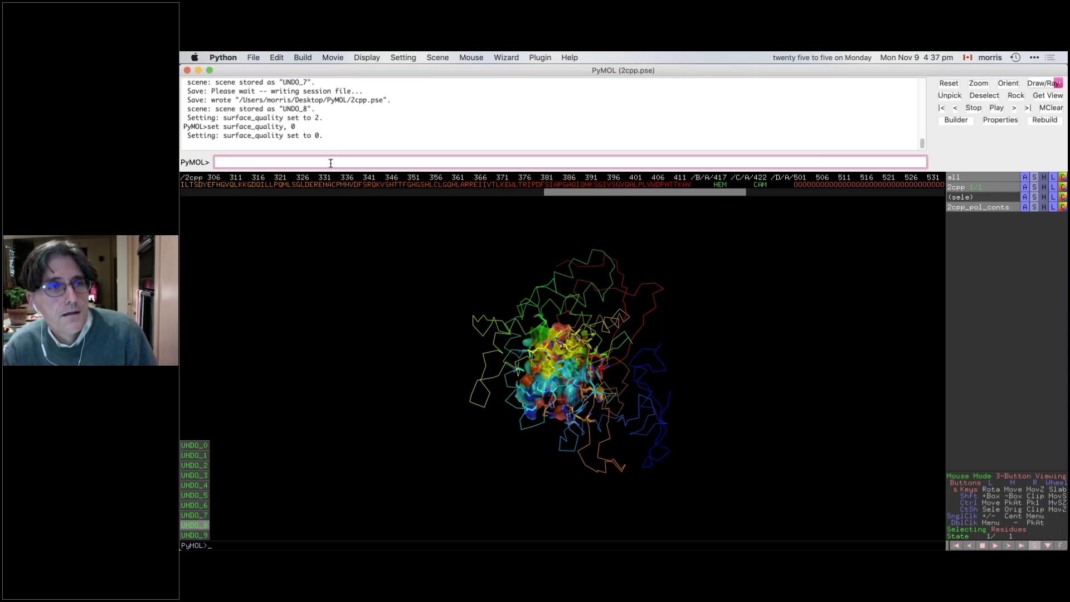
Step: Set the global surface color to white
{"action": "left_click", "coordinate": [403, 57]}
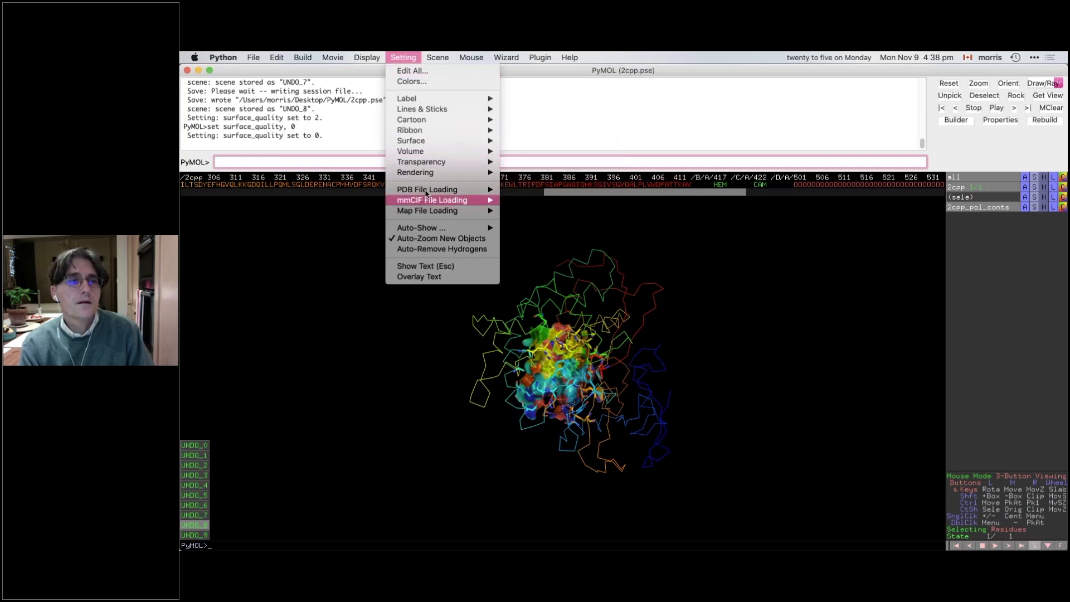
{"action": "mouse_move", "coordinate": [436, 122]}
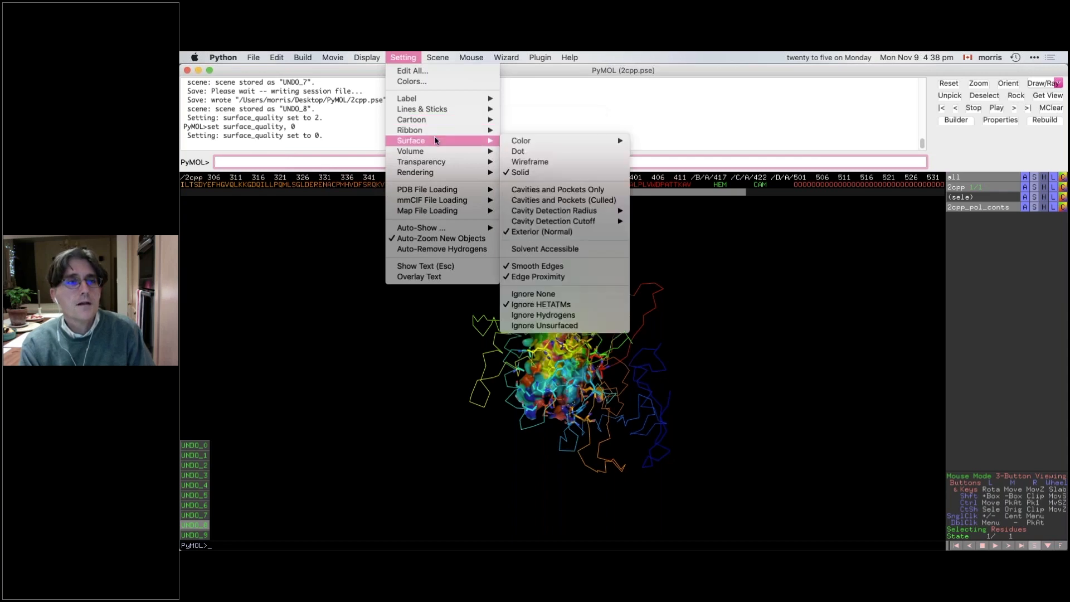
{"action": "mouse_move", "coordinate": [528, 144]}
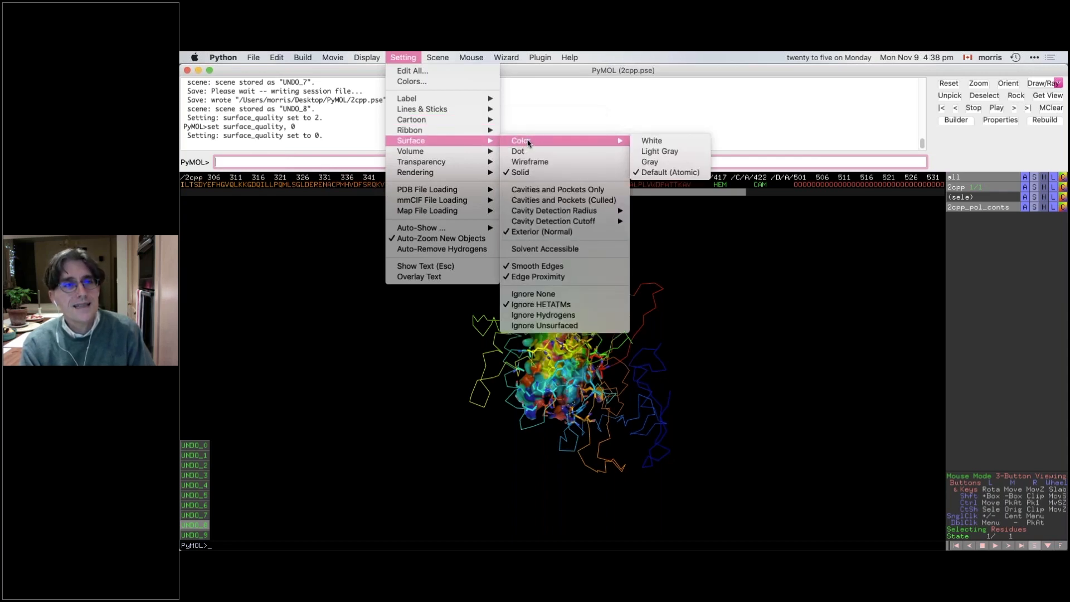
{"action": "left_click", "coordinate": [675, 142]}
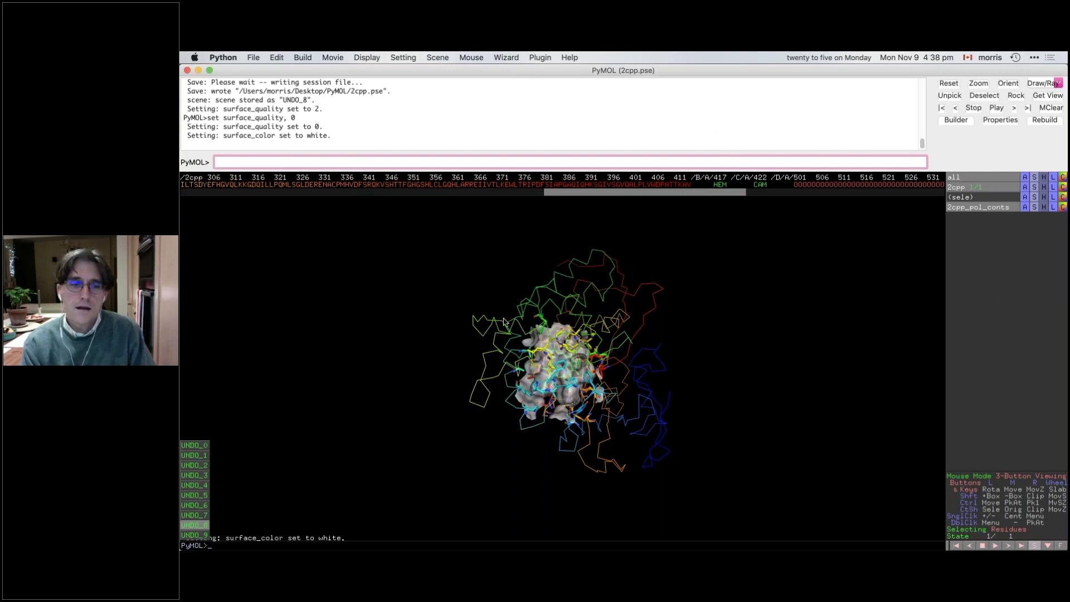
Step: Color the whole 2cpp object with the green shade splitpea
{"action": "left_click", "coordinate": [1062, 190]}
{"action": "mouse_move", "coordinate": [1043, 270]}
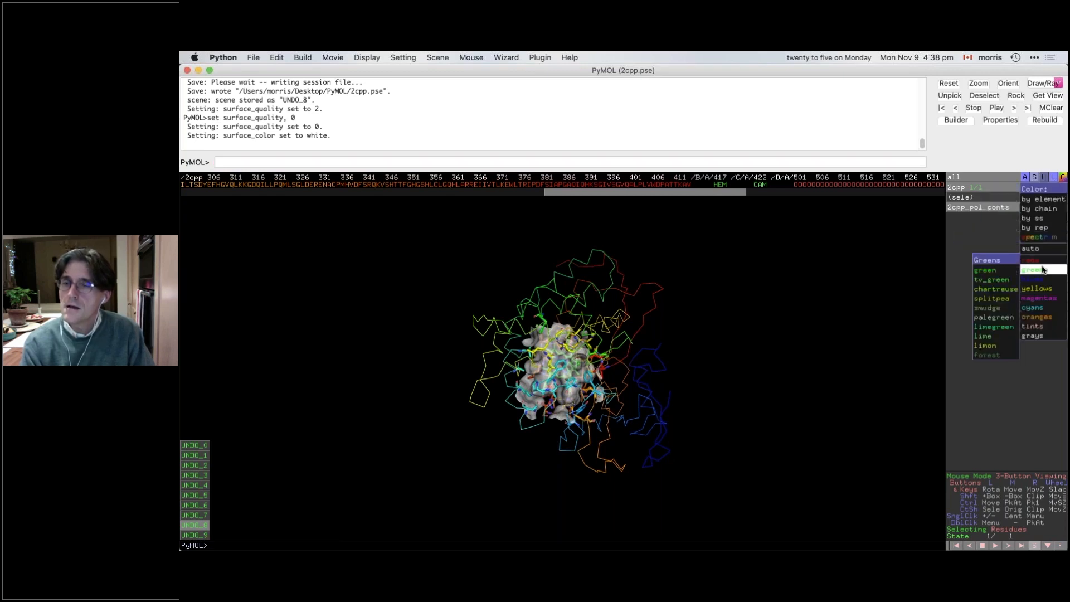
{"action": "left_click", "coordinate": [997, 302]}
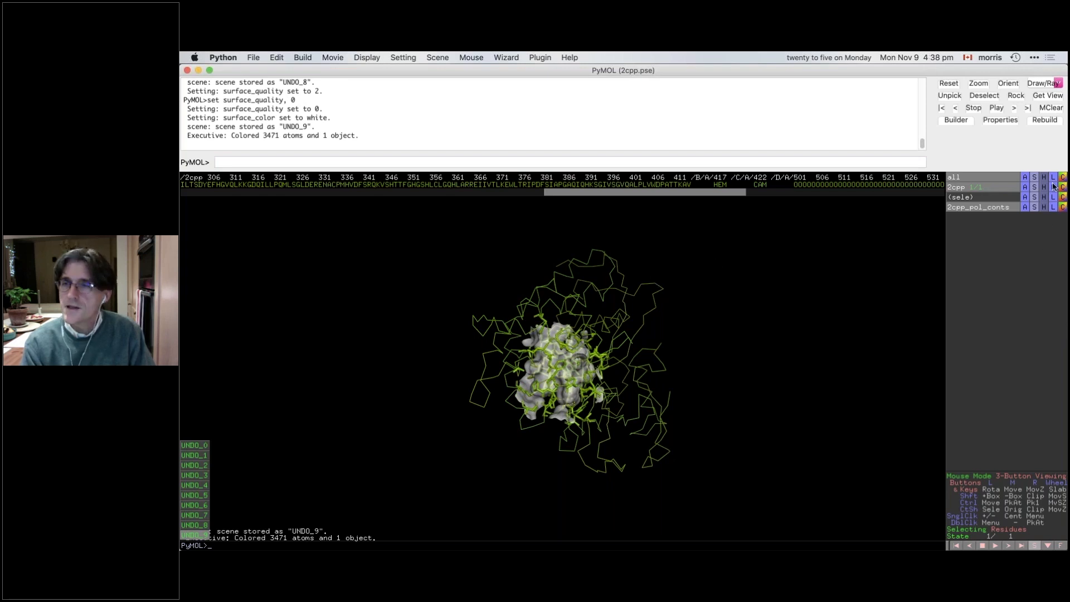
Step: Show the surface for the whole 2cpp object with surface transparency set to Off
{"action": "left_click", "coordinate": [1034, 188]}
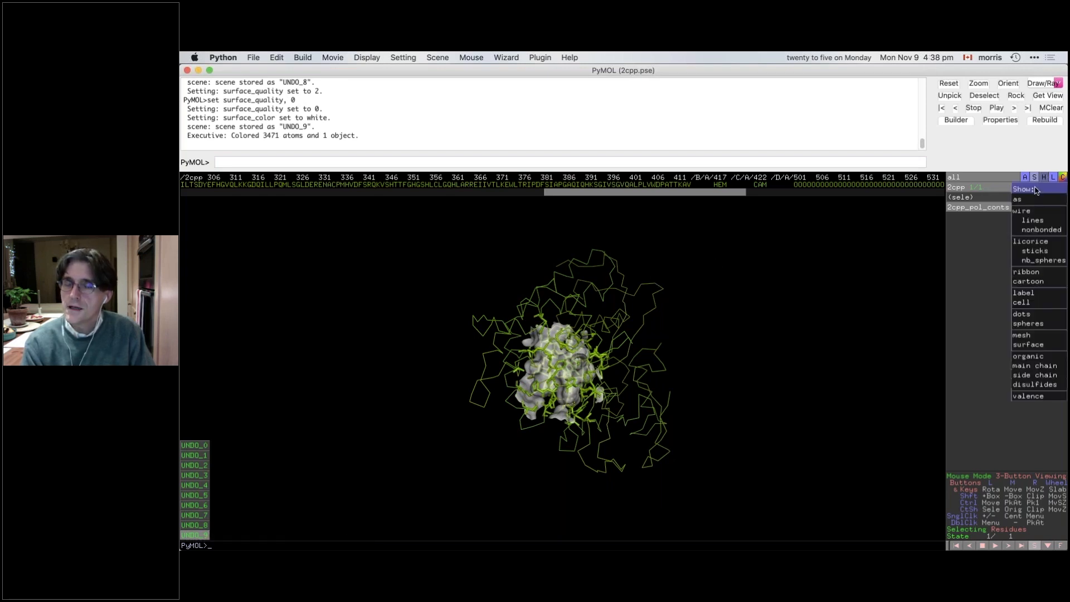
{"action": "left_click", "coordinate": [1015, 345]}
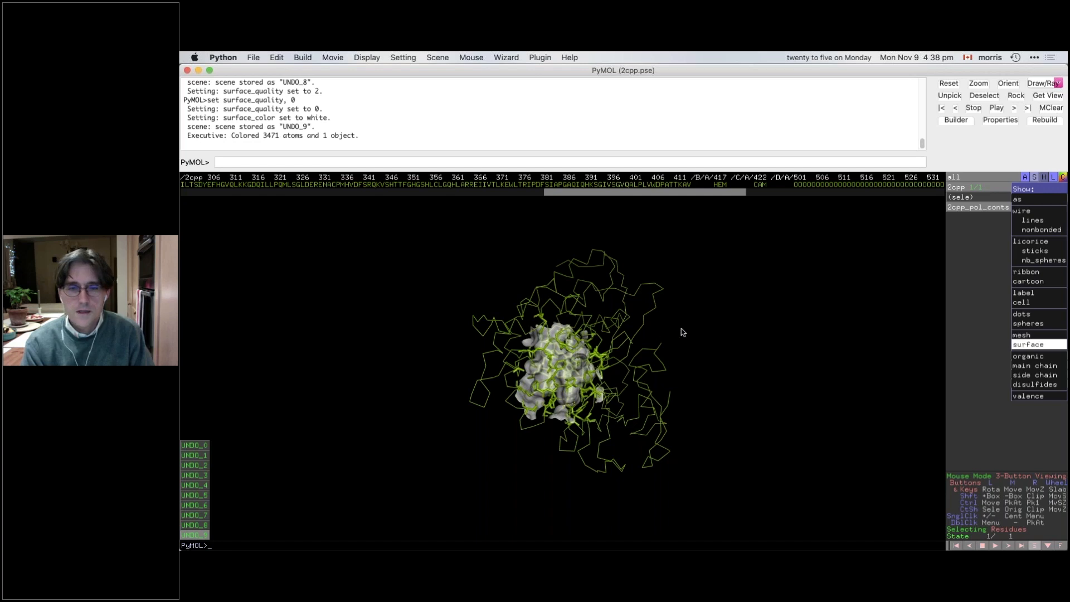
{"action": "left_click", "coordinate": [406, 57]}
{"action": "mouse_move", "coordinate": [438, 163]}
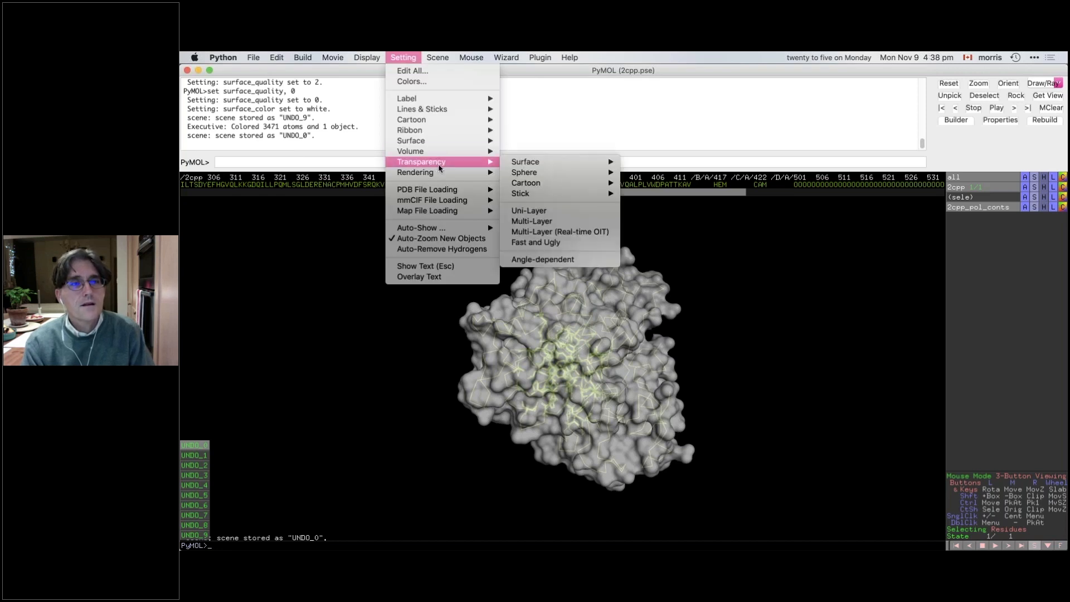
{"action": "mouse_move", "coordinate": [517, 165]}
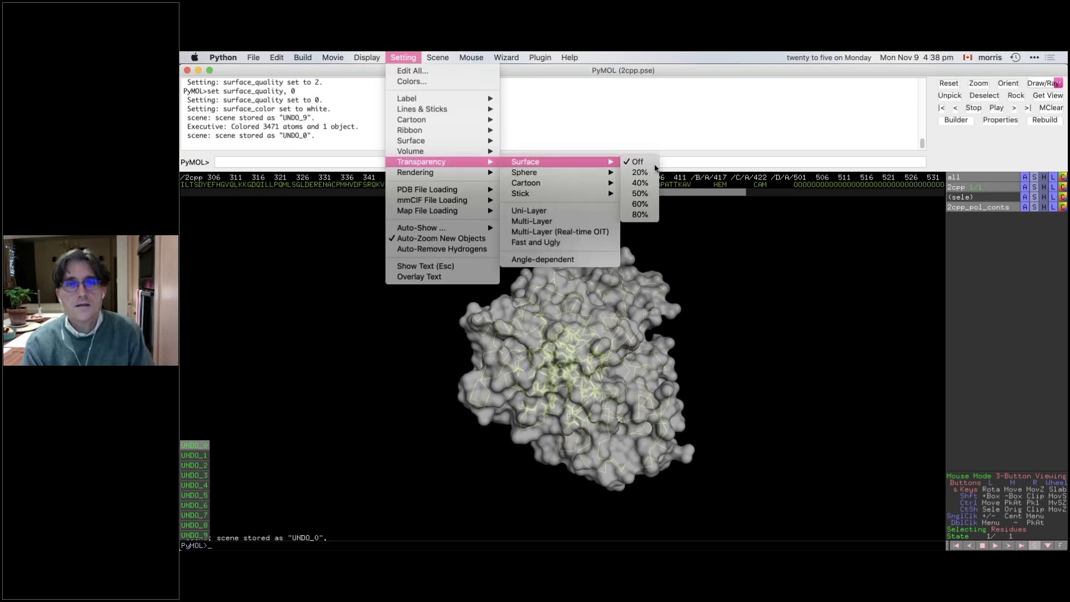
{"action": "left_click", "coordinate": [635, 162]}
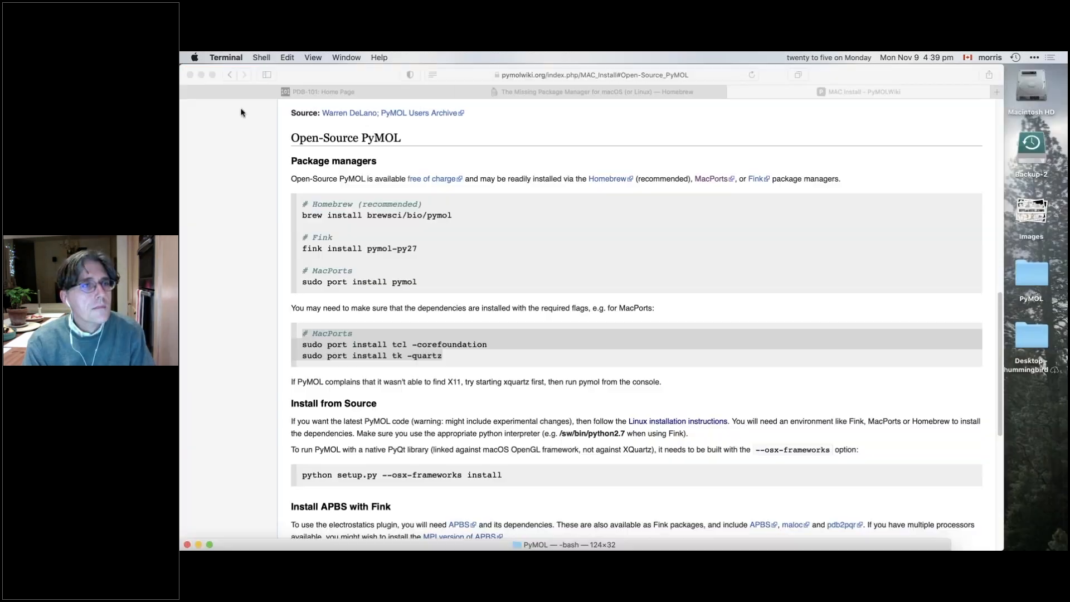
Step: Close PyMOL, switch to Terminal, and open a new shell window
{"action": "left_click", "coordinate": [188, 70]}
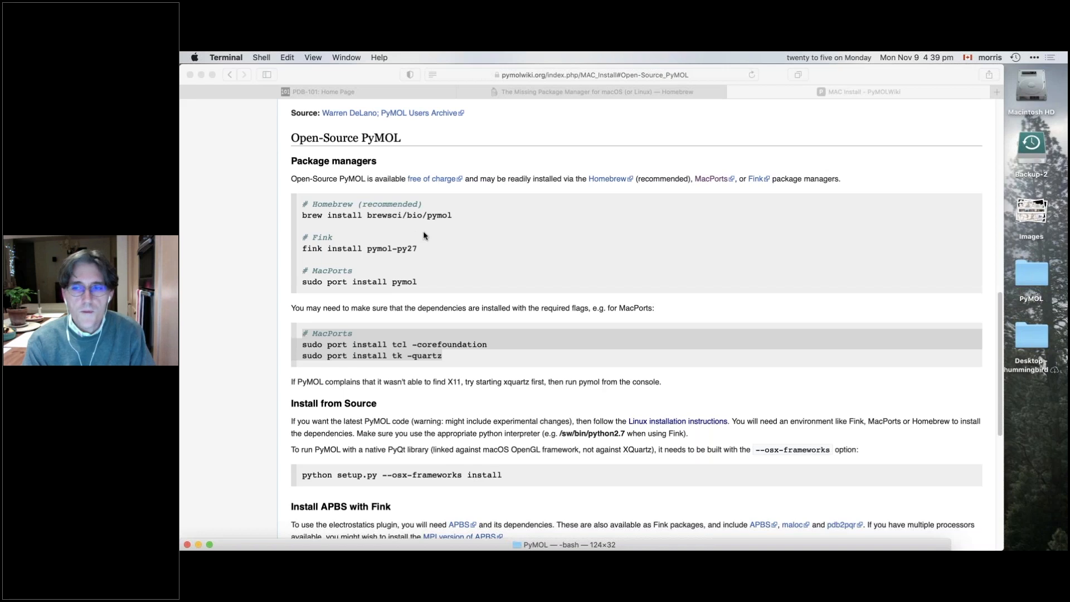
{"action": "key", "text": "super+Tab"}
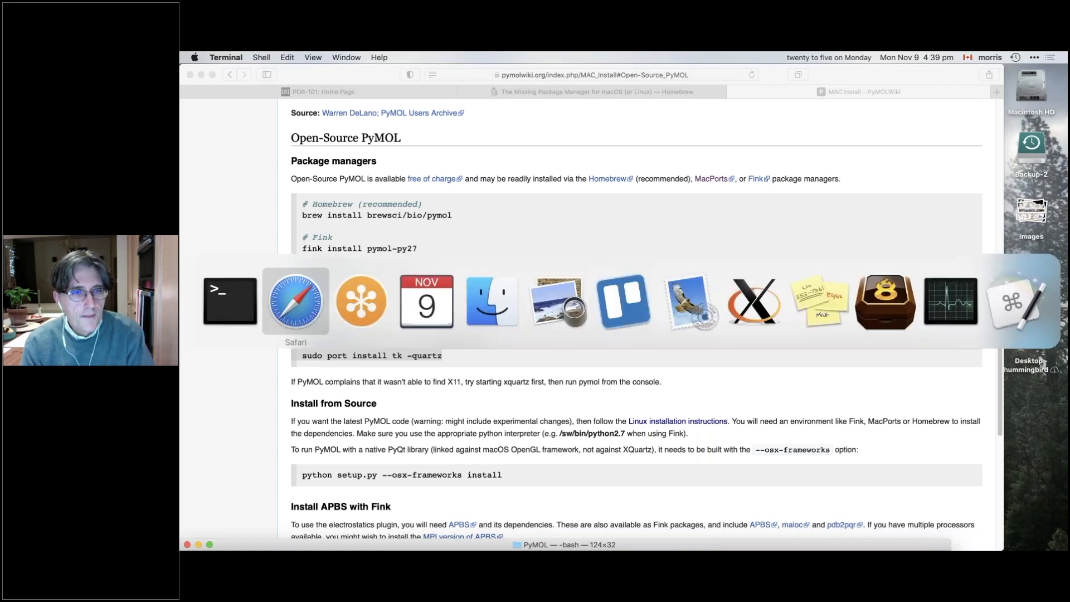
{"action": "key", "text": "super+shift+Tab"}
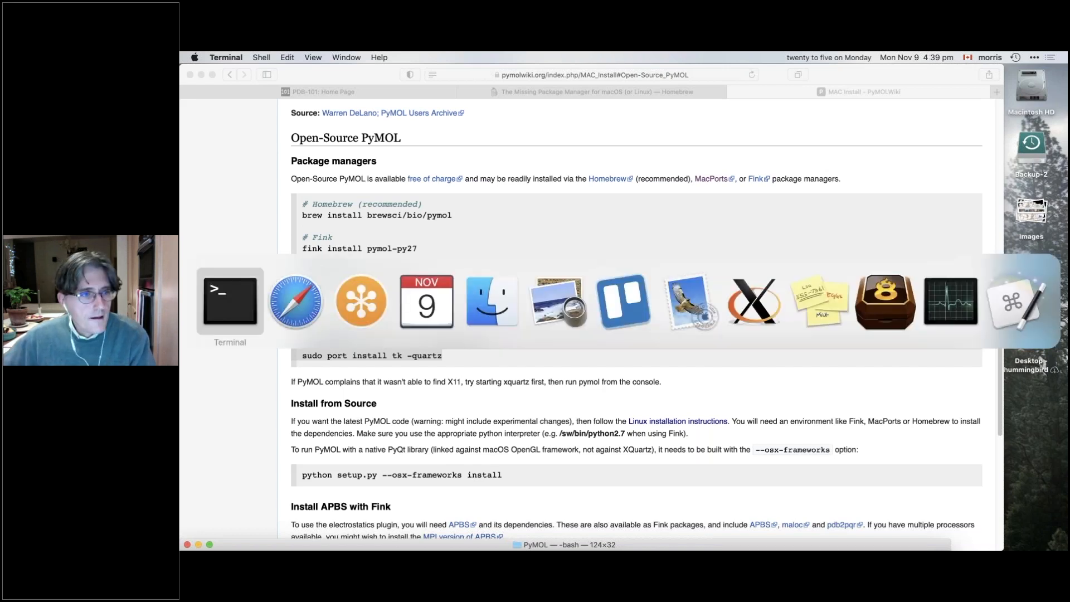
{"action": "key", "text": "super+n"}
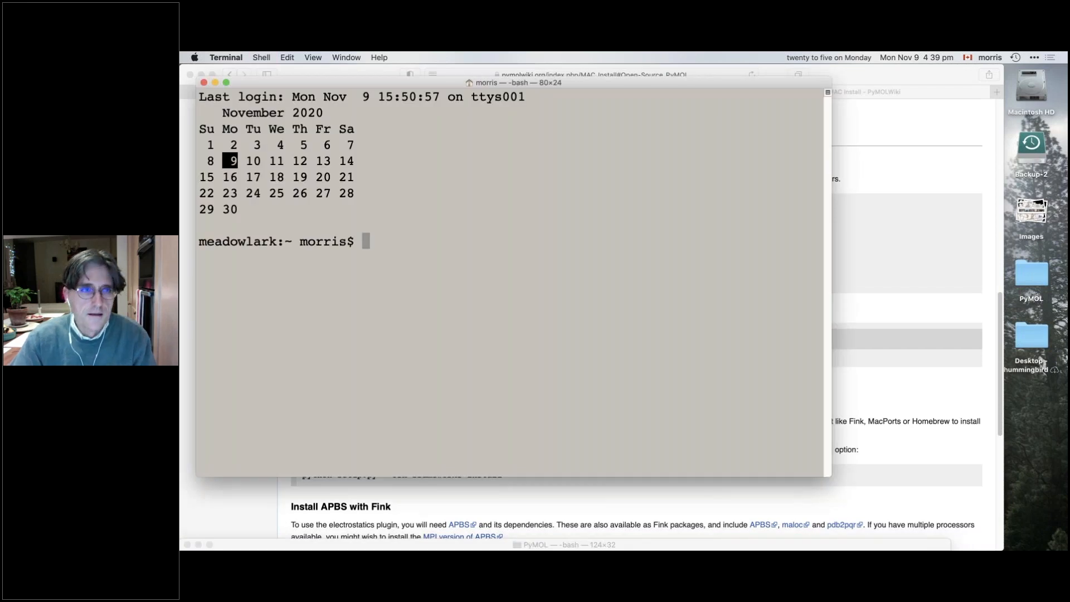
{"action": "type", "text": "pymol"}
{"action": "key", "text": "BackSpace"}
{"action": "key", "text": "BackSpace"}
{"action": "key", "text": "BackSpace"}
{"action": "key", "text": "BackSpace"}
{"action": "key", "text": "BackSpace"}
Step: Change the shell's working directory to Desktop/PyMOL
{"action": "type", "text": "cd "}
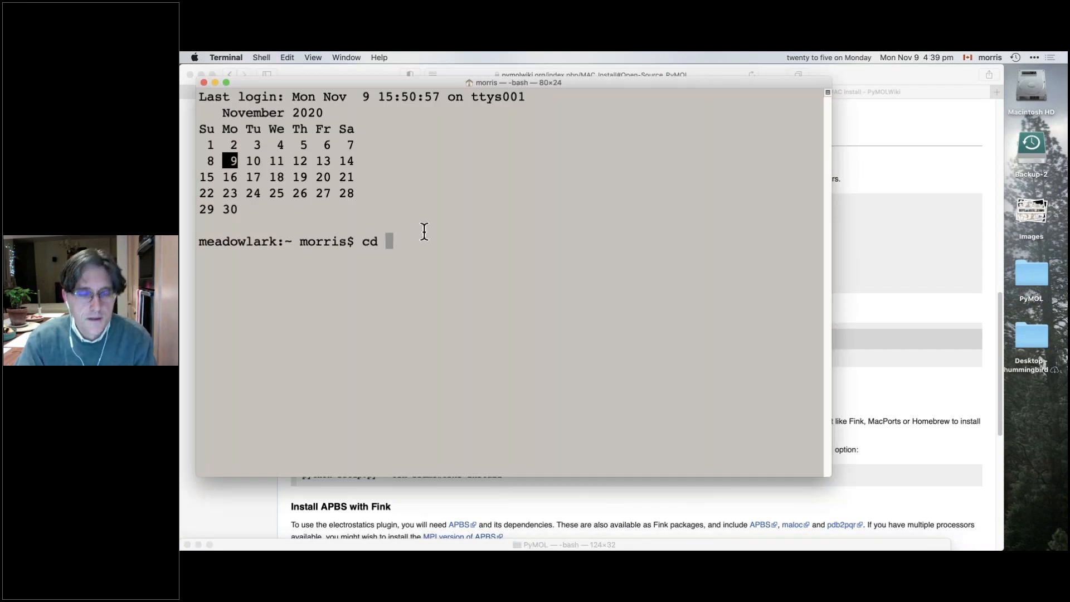
{"action": "type", "text": "Des"}
{"action": "key", "text": "Tab"}
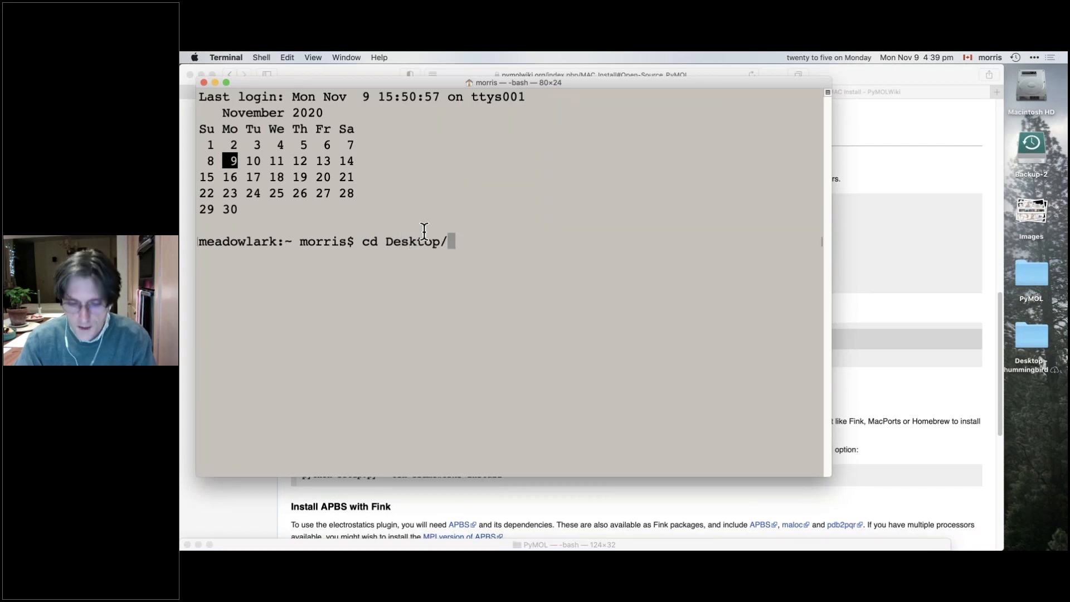
{"action": "type", "text": "Py"}
{"action": "key", "text": "Tab"}
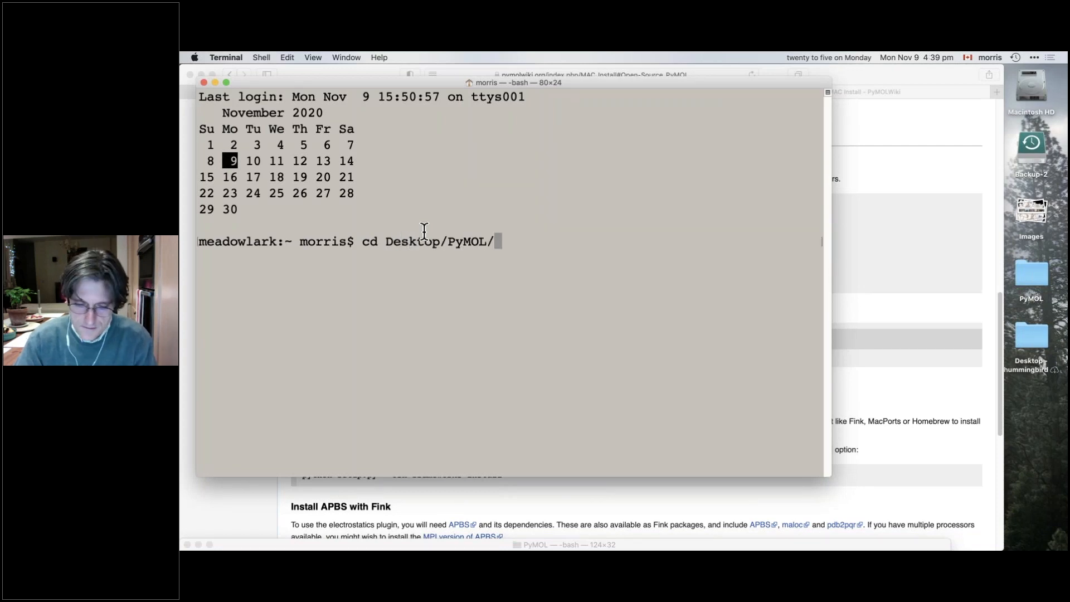
{"action": "key", "text": "Return"}
{"action": "key", "text": "Return"}
Step: Launch PyMOL from the shell with the pymol command and make its window full screen
{"action": "type", "text": "pymol"}
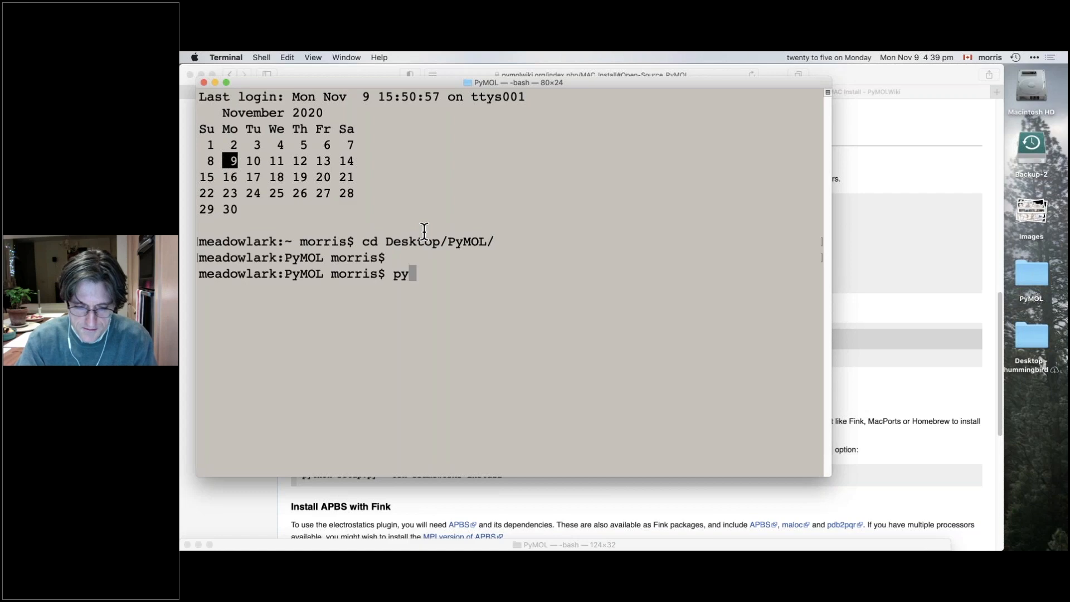
{"action": "key", "text": "Return"}
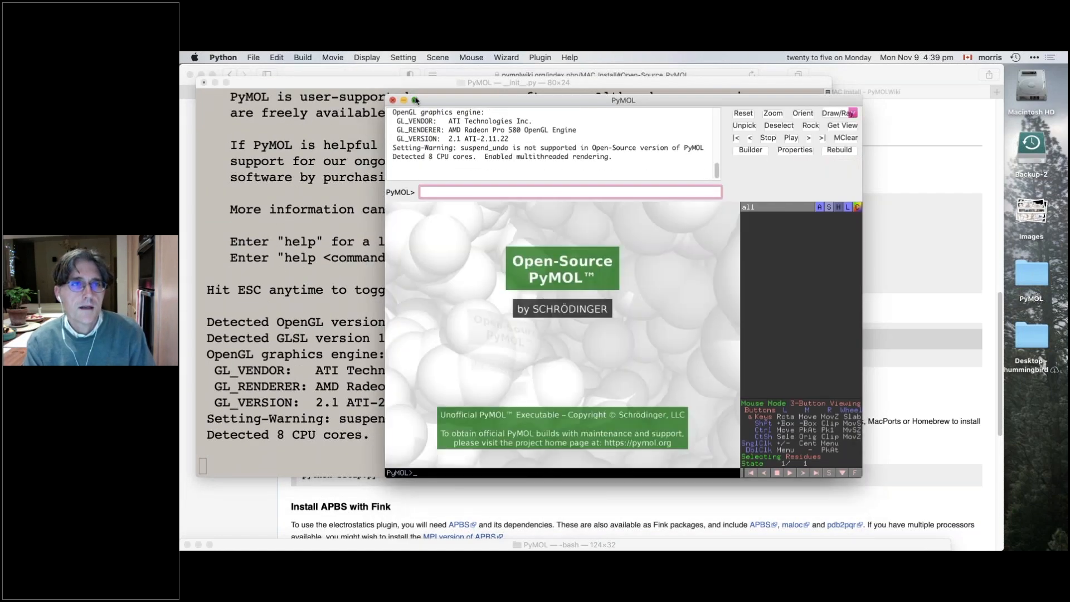
{"action": "left_click", "coordinate": [416, 100]}
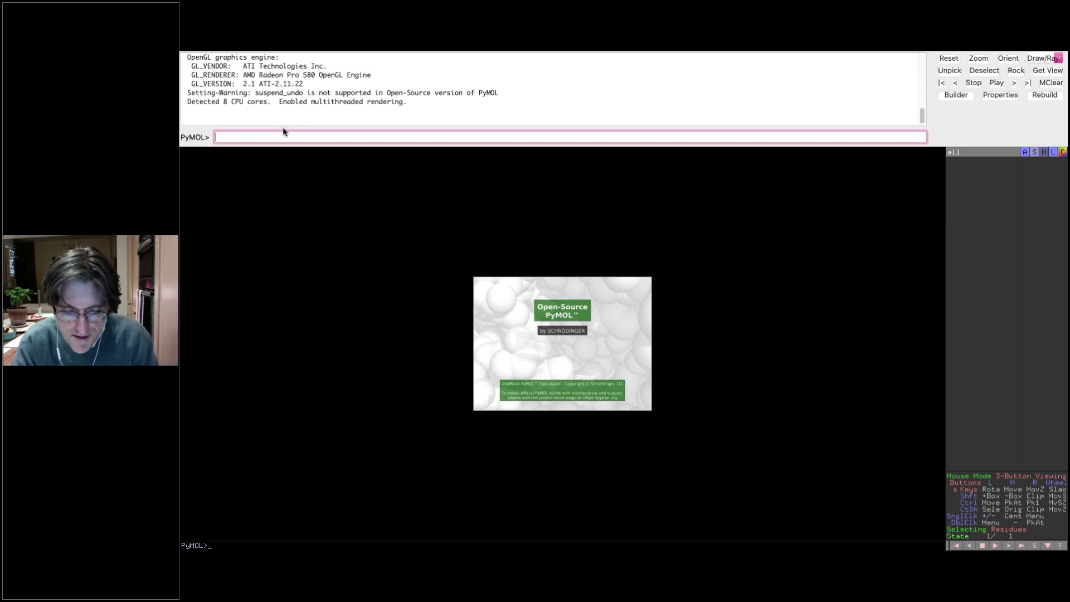
Step: Fetch the structure 2pp from the PyMOL command line
{"action": "type", "text": "fetch 2"}
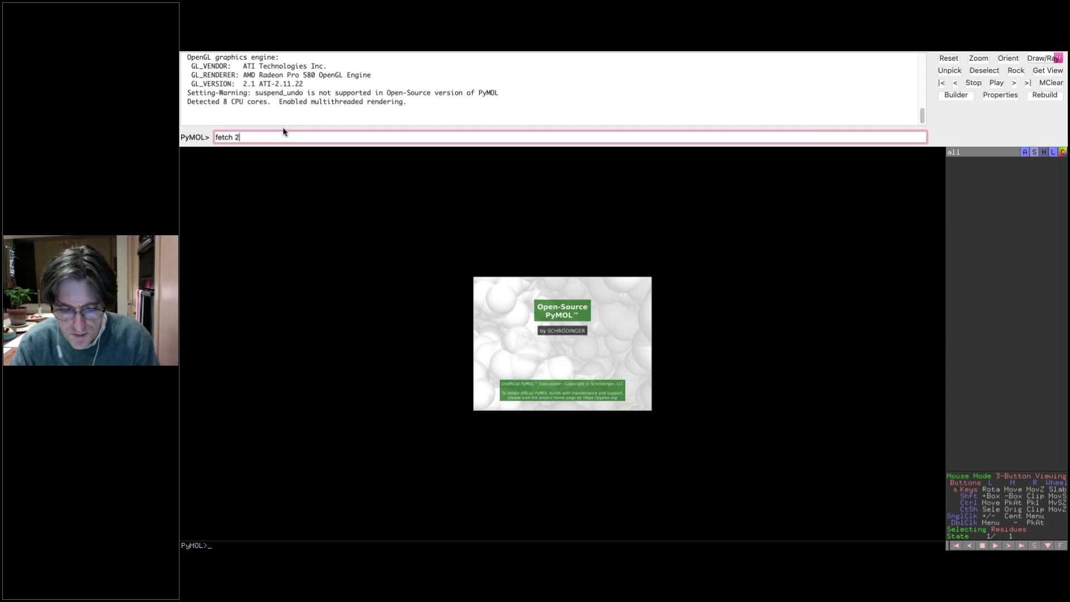
{"action": "type", "text": "pp"}
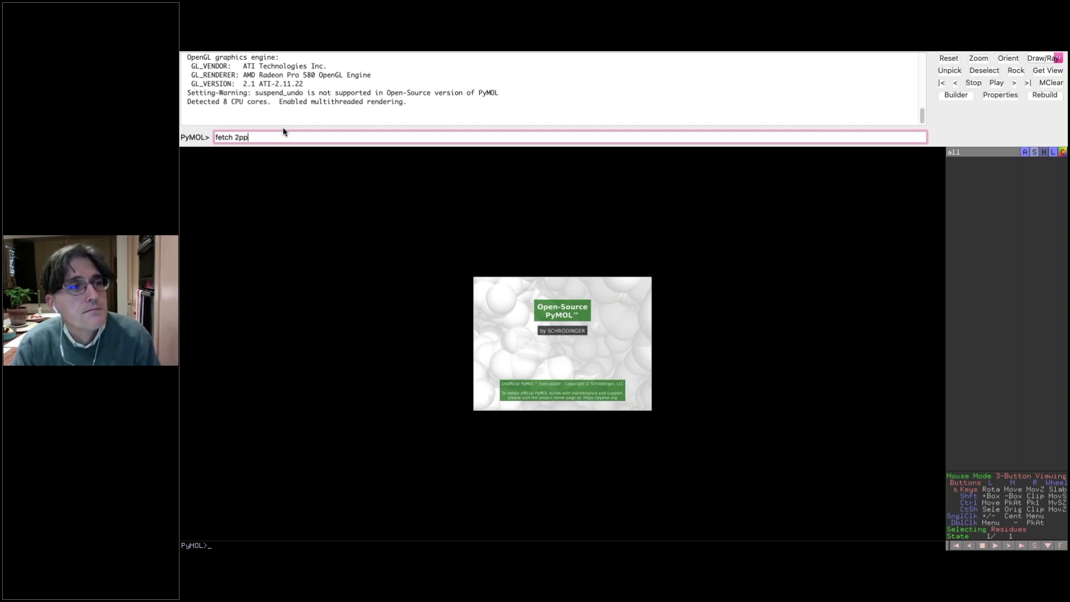
{"action": "key", "text": "Return"}
Step: Fetch the structure 2cpp with a corrected command and delete the mistaken 2pp object
{"action": "key", "text": "Up"}
{"action": "key", "text": "BackSpace"}
{"action": "key", "text": "BackSpace"}
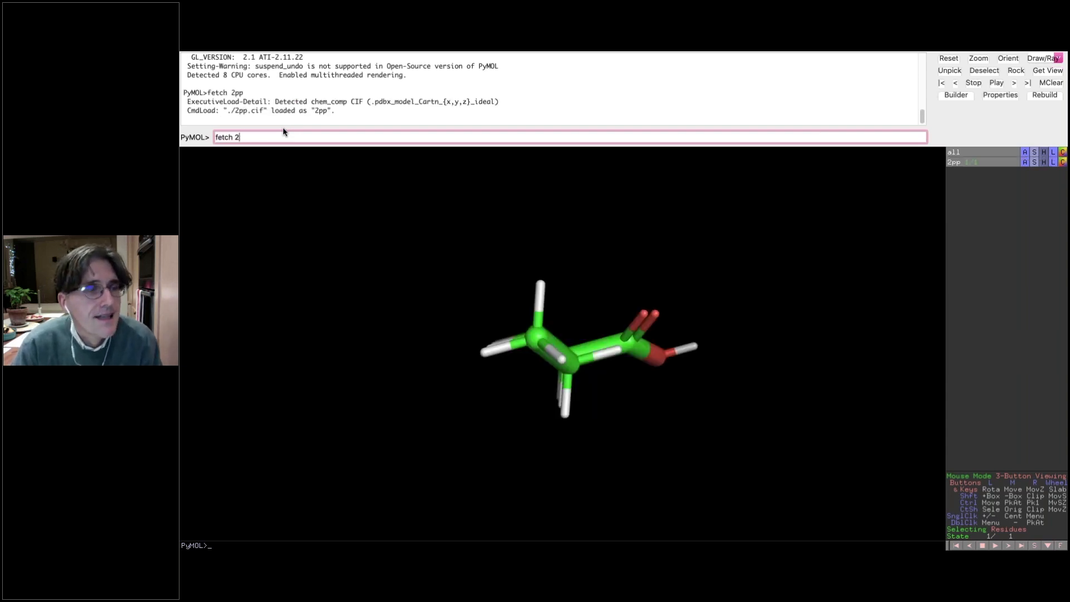
{"action": "type", "text": "cp"}
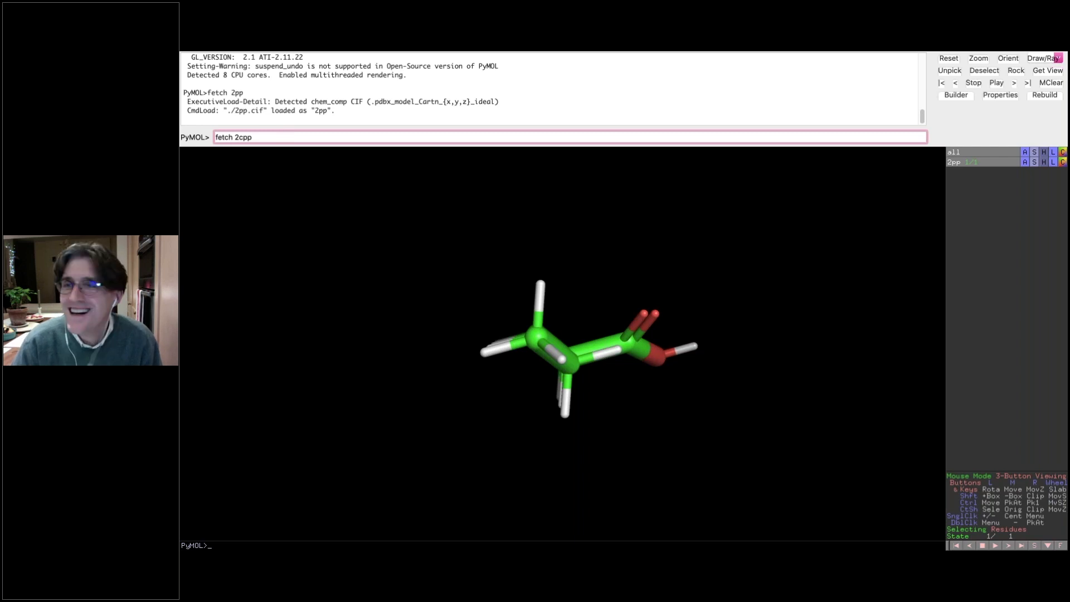
{"action": "type", "text": "p"}
{"action": "key", "text": "Return"}
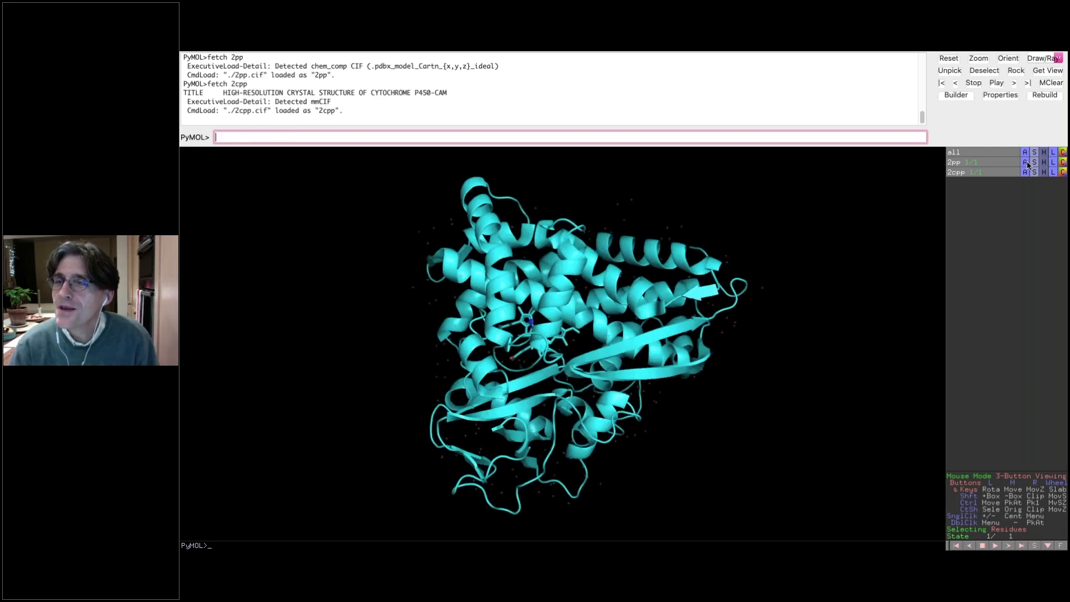
{"action": "left_click", "coordinate": [1025, 169]}
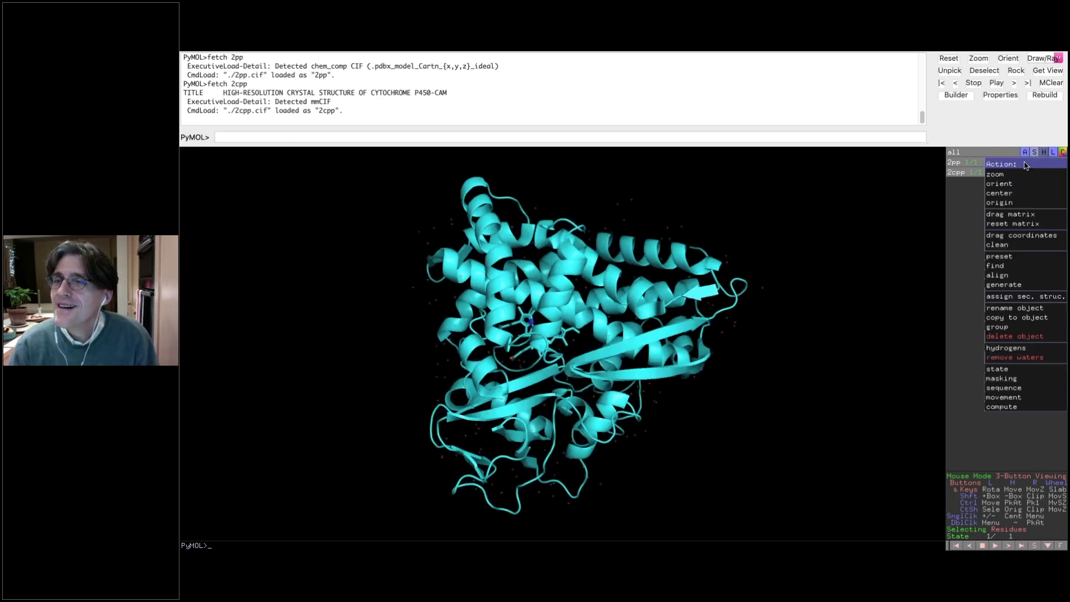
{"action": "left_click", "coordinate": [1011, 338]}
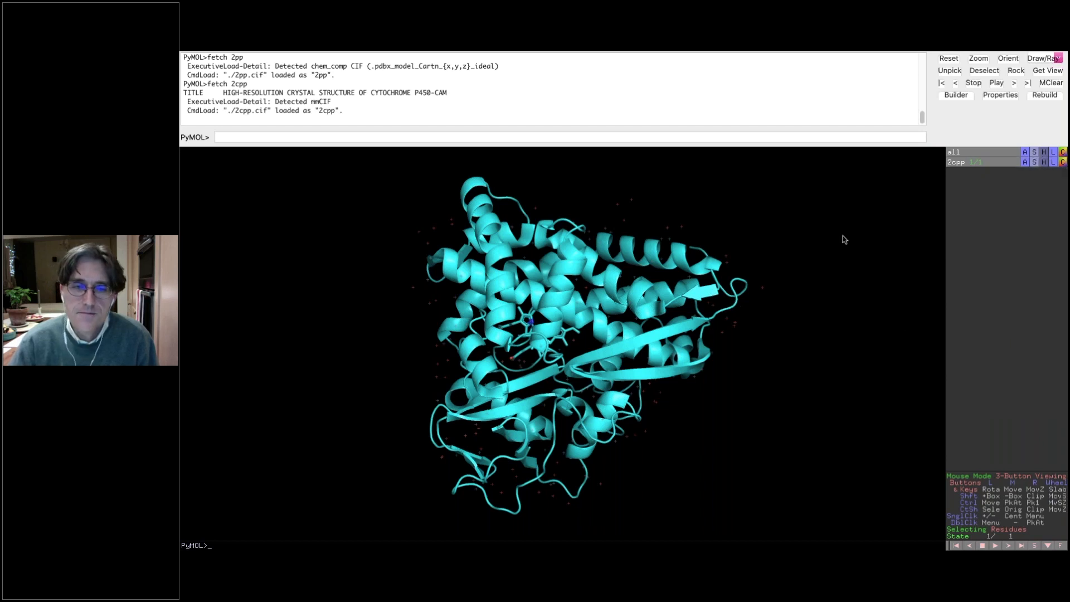
Step: Show the molecular surface for the 2cpp object
{"action": "left_click", "coordinate": [1034, 162]}
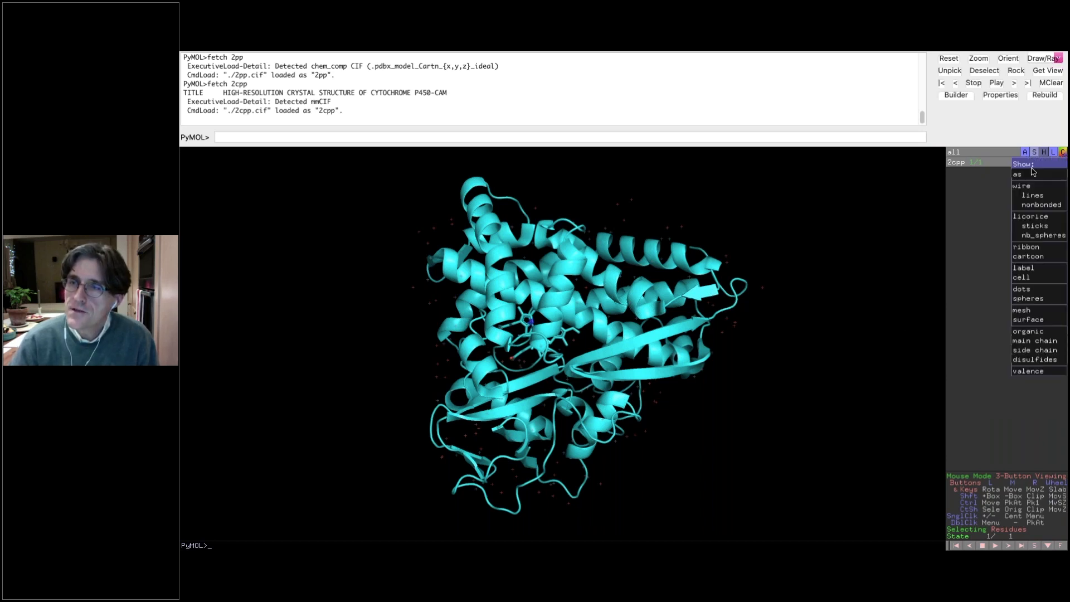
{"action": "left_click", "coordinate": [1030, 319]}
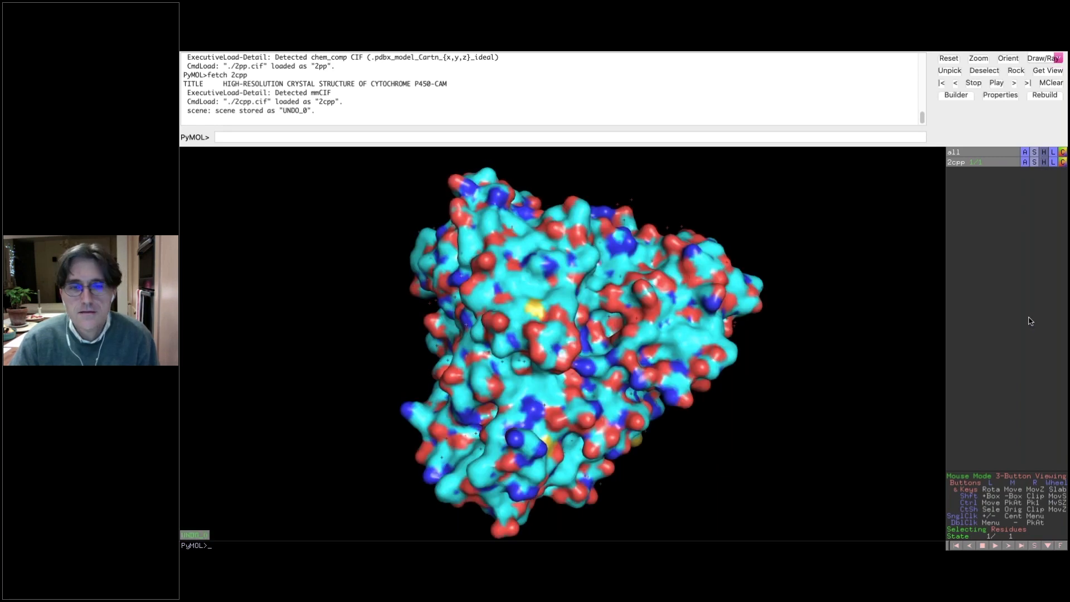
{"action": "left_click_drag", "start_coordinate": [756, 415], "coordinate": [748, 400]}
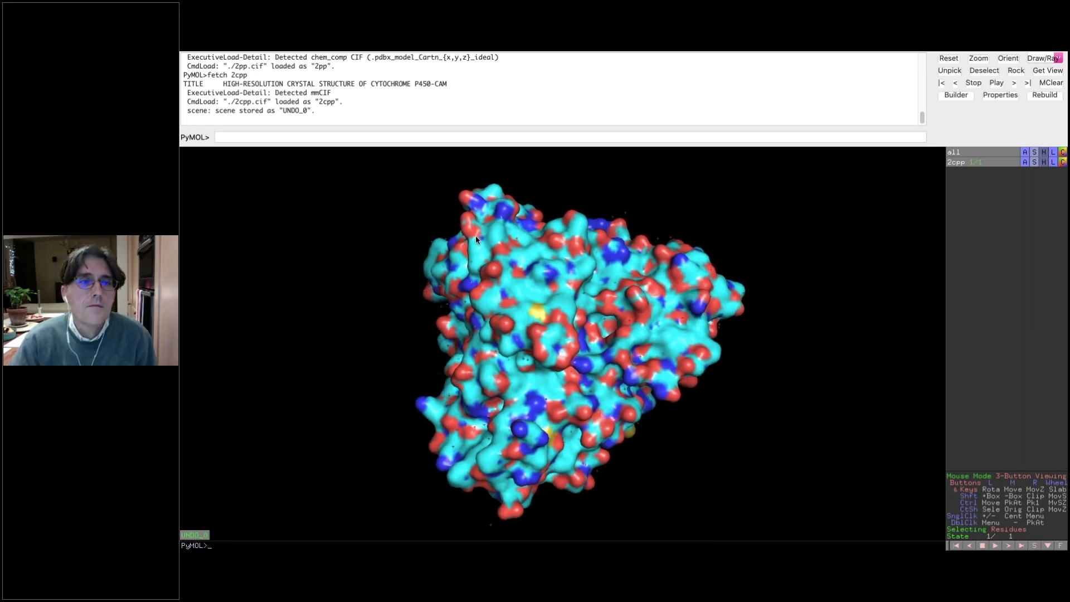
{"action": "right_click_drag", "start_coordinate": [477, 241], "coordinate": [477, 254]}
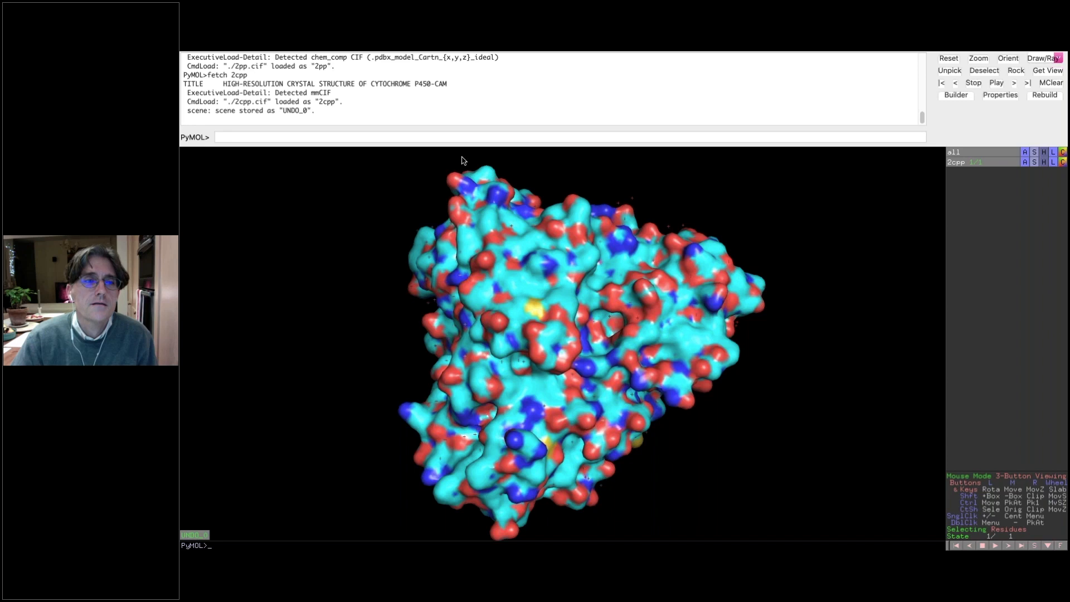
Step: Set the global surface color to White
{"action": "mouse_move", "coordinate": [350, 52]}
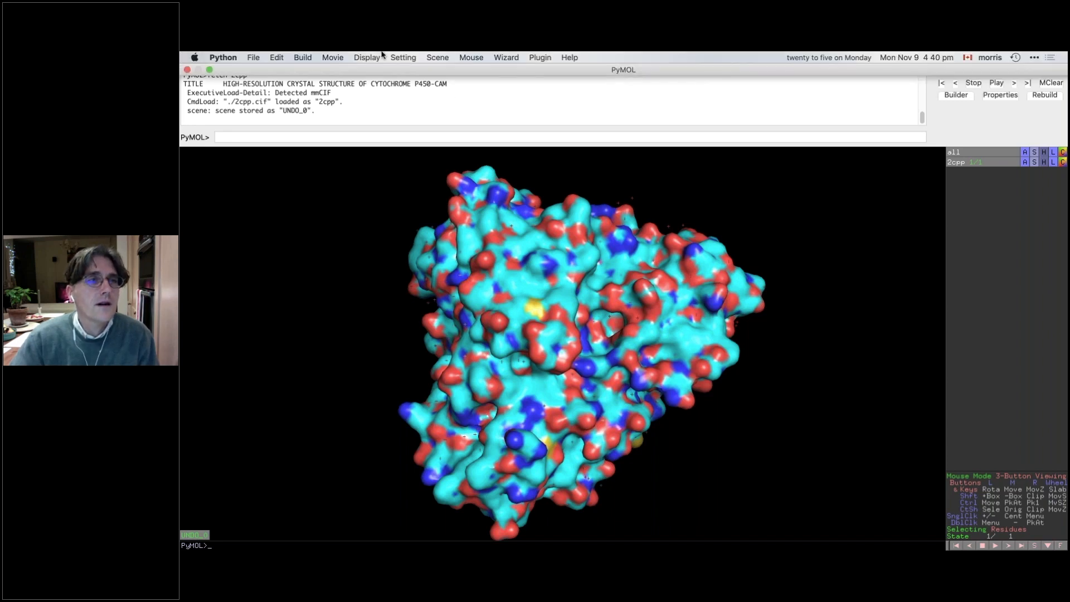
{"action": "left_click", "coordinate": [410, 59]}
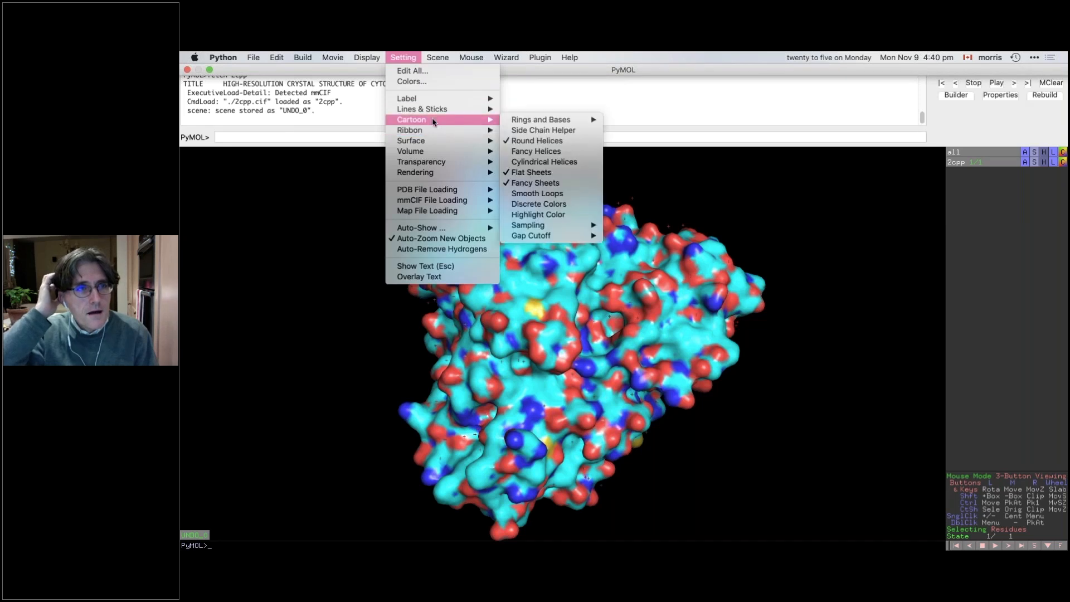
{"action": "mouse_move", "coordinate": [433, 139]}
{"action": "mouse_move", "coordinate": [606, 144]}
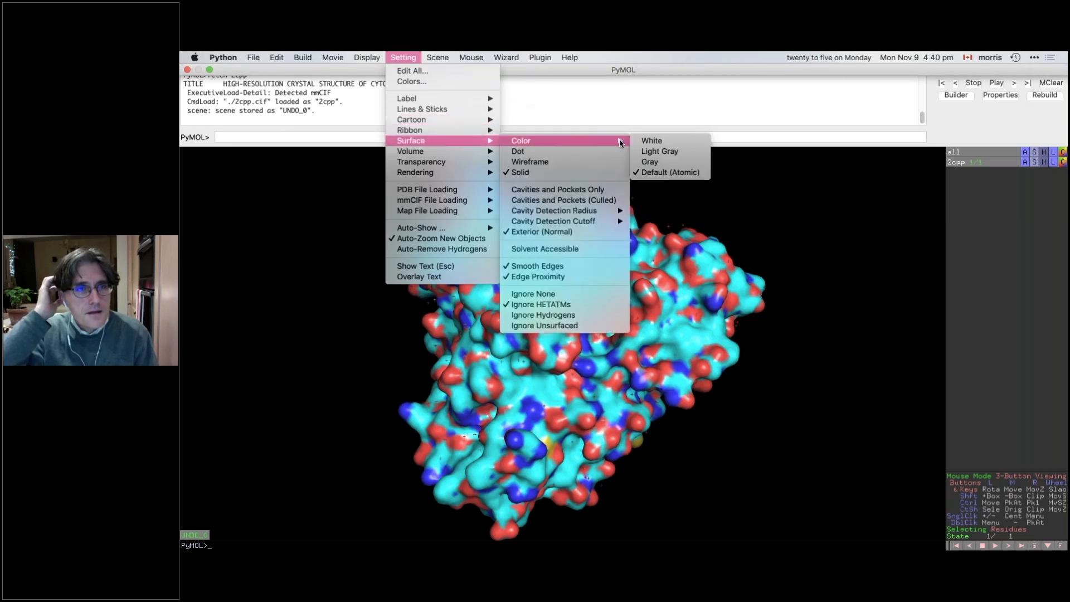
{"action": "left_click", "coordinate": [656, 141]}
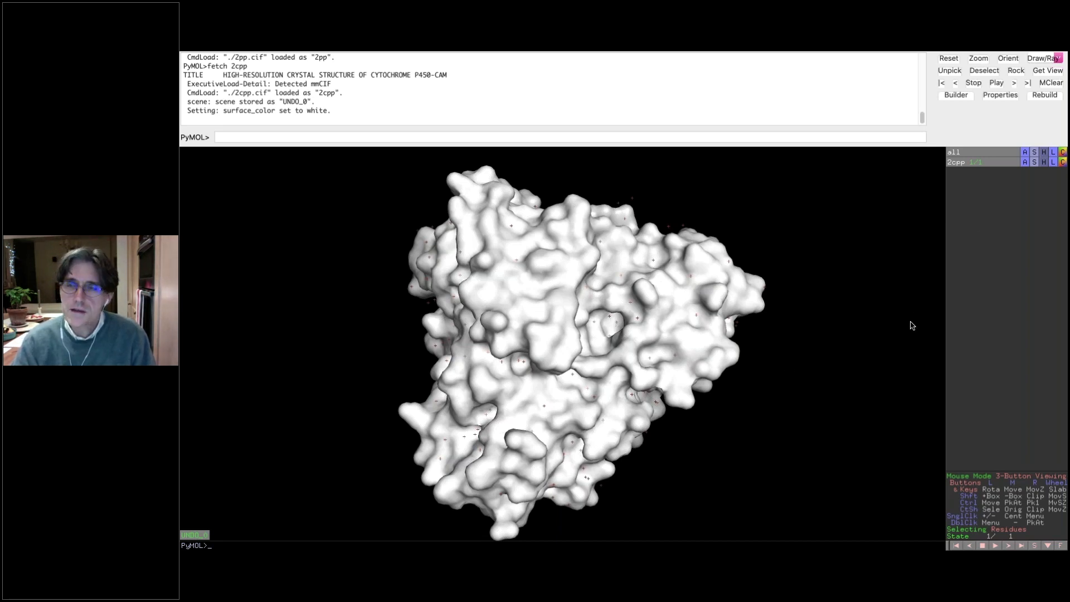
Step: Show 2cpp's nonbonded atoms as nb_spheres and clip into the surface to expose the cartoon inside
{"action": "left_click", "coordinate": [1034, 162]}
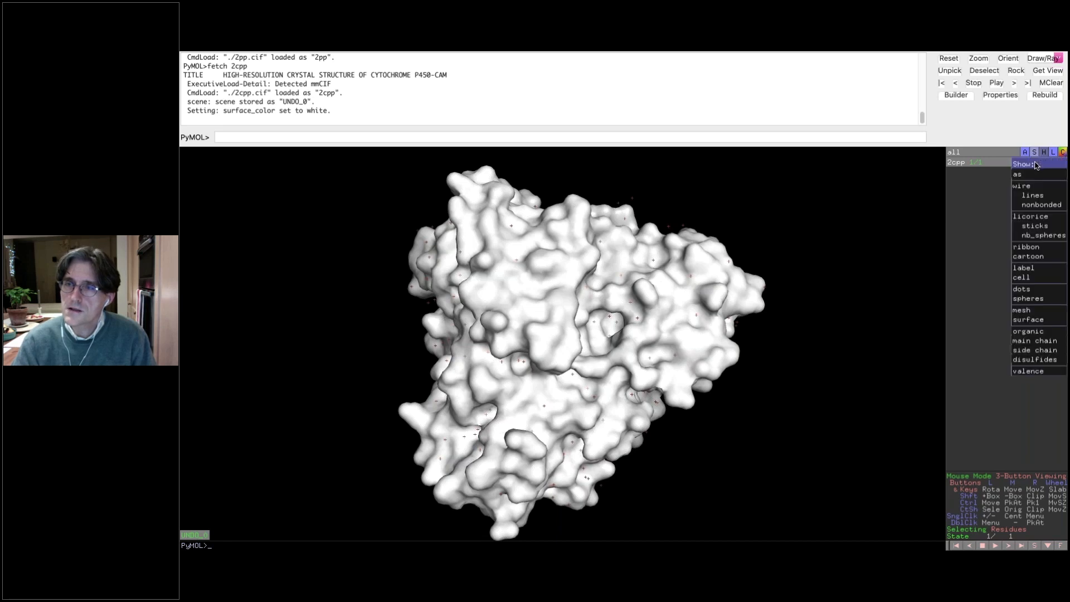
{"action": "left_click", "coordinate": [1037, 239]}
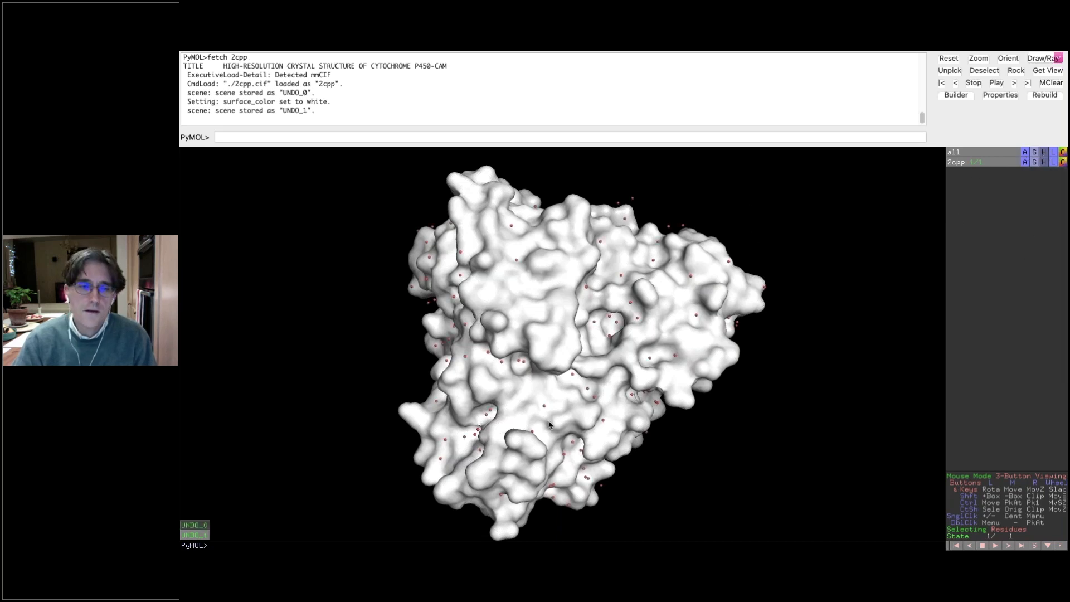
{"action": "left_click_drag", "start_coordinate": [550, 409], "coordinate": [557, 298]}
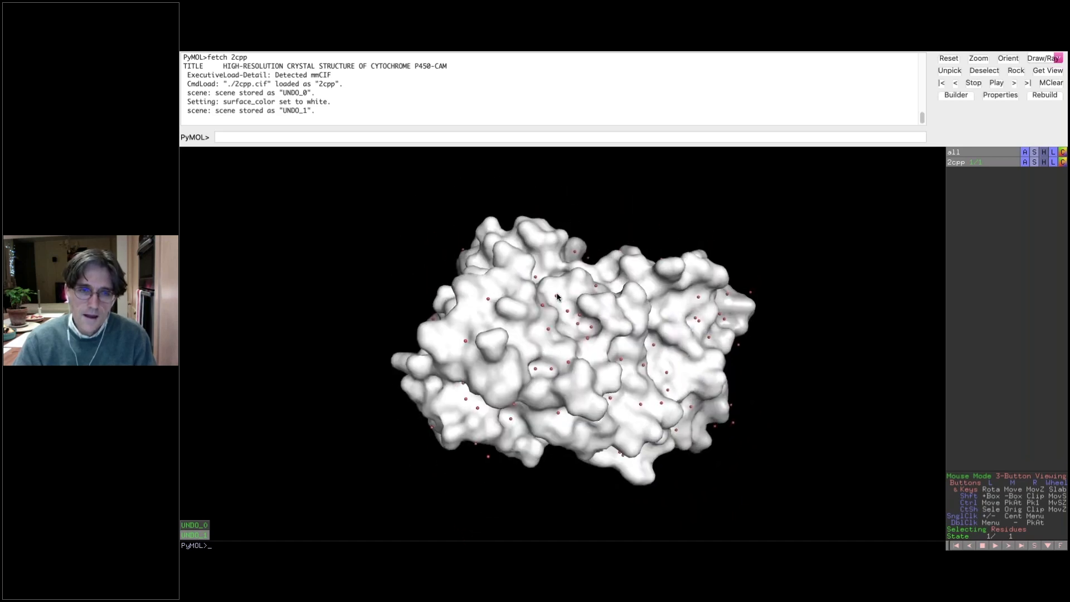
{"action": "scroll", "coordinate": [557, 297], "scroll_direction": "down", "scroll_amount": 8}
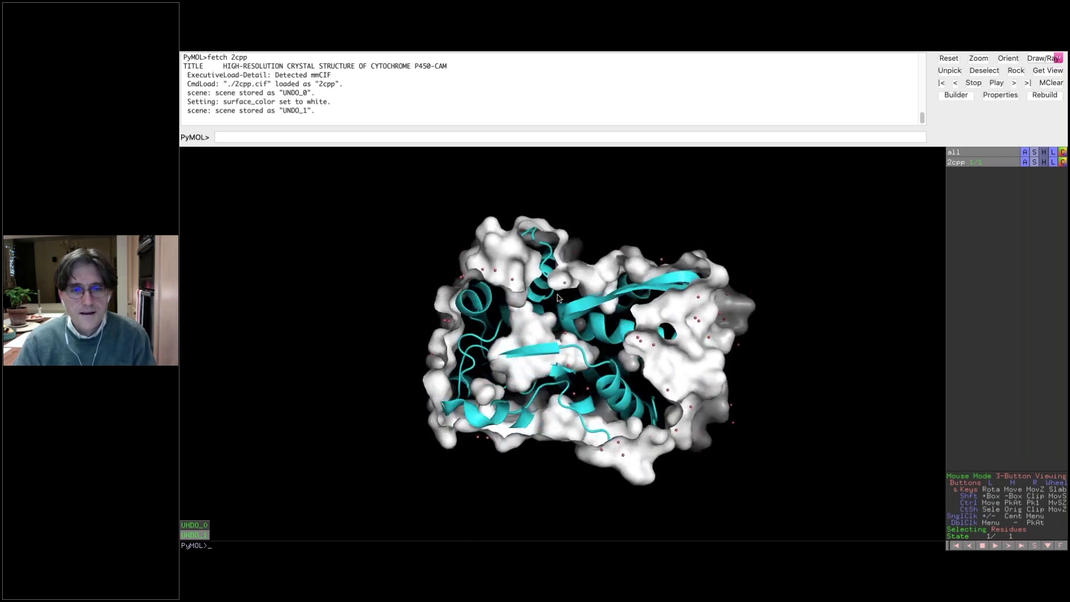
{"action": "scroll", "coordinate": [560, 298], "scroll_direction": "up", "scroll_amount": 5}
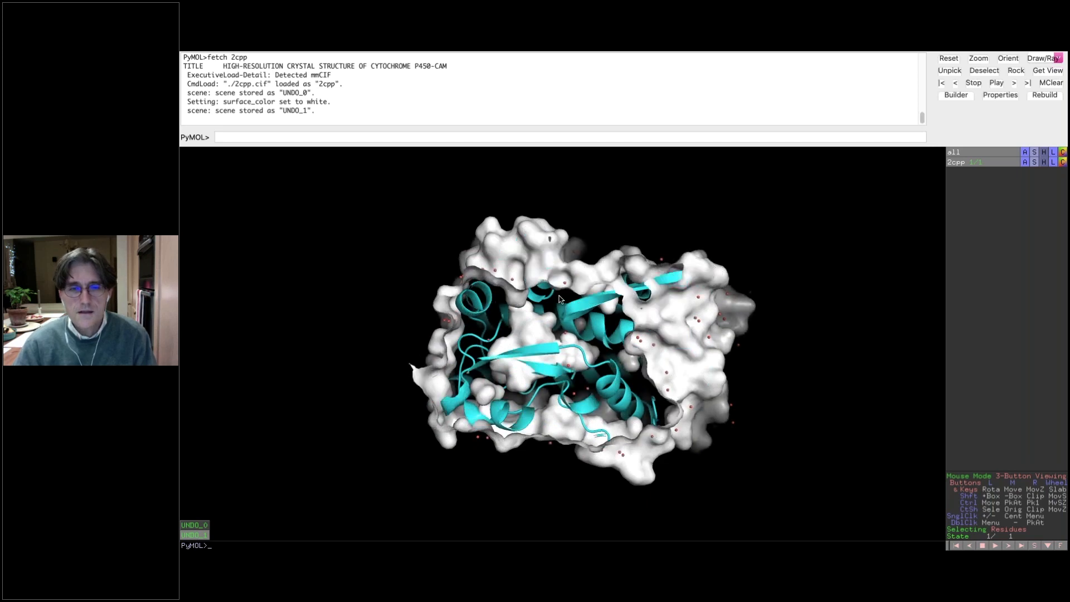
Step: Set the global surface color back to Default (Atomic)
{"action": "mouse_move", "coordinate": [360, 52]}
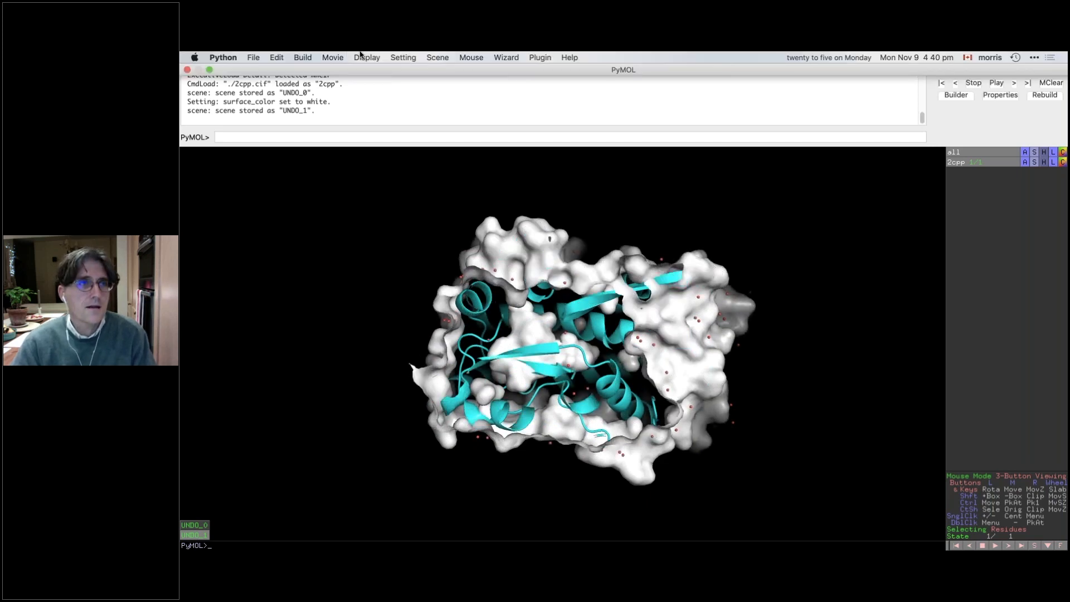
{"action": "left_click", "coordinate": [404, 58]}
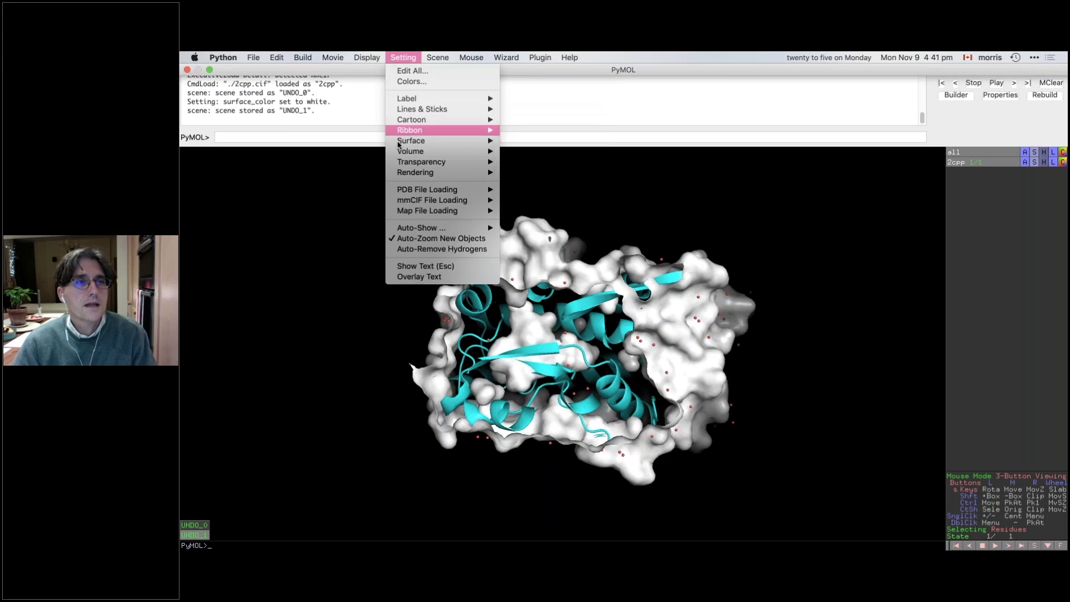
{"action": "mouse_move", "coordinate": [400, 144]}
{"action": "mouse_move", "coordinate": [555, 141]}
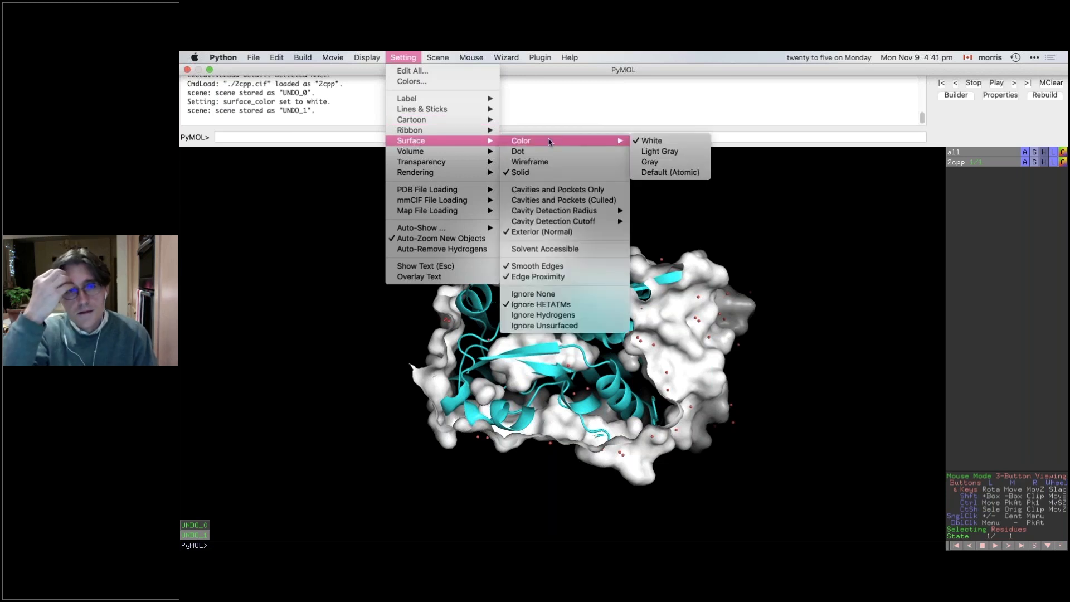
{"action": "left_click", "coordinate": [669, 175]}
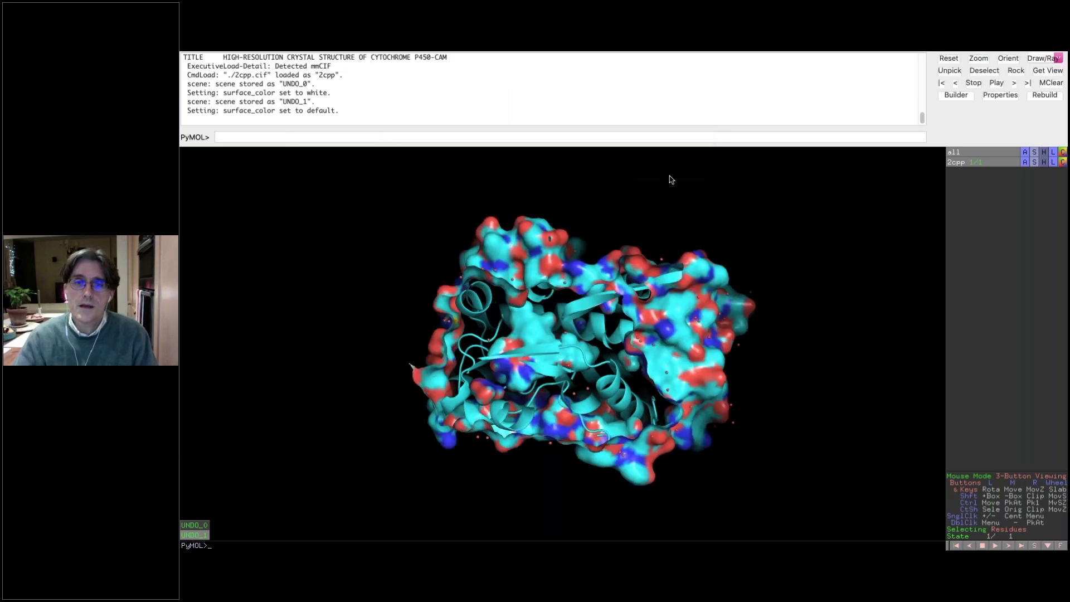
Step: Color the whole 2cpp object with the yellow shade paleyellow
{"action": "left_click", "coordinate": [1063, 162]}
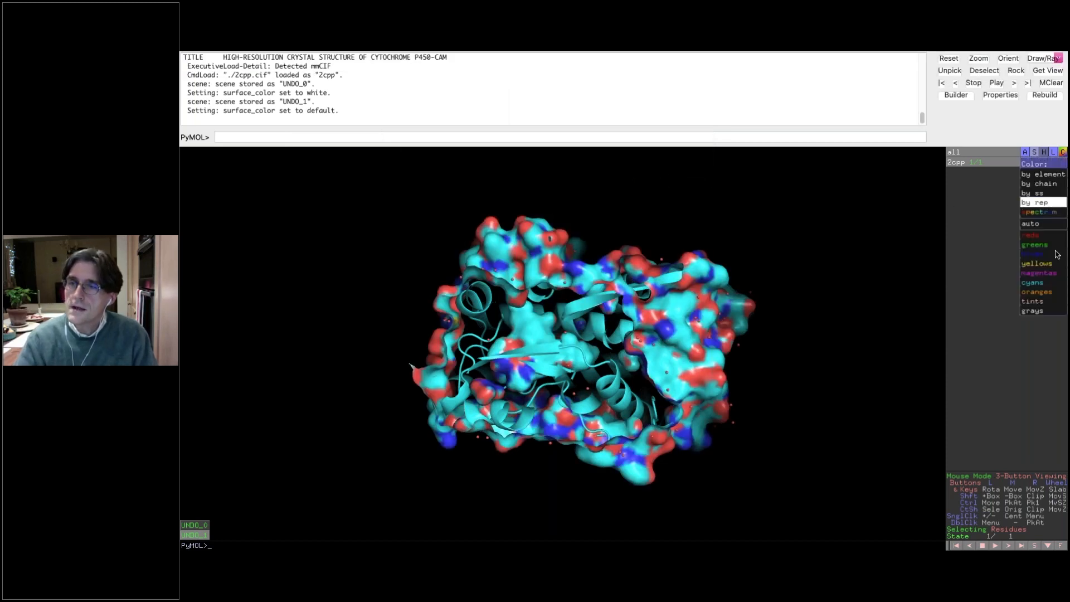
{"action": "mouse_move", "coordinate": [1041, 266]}
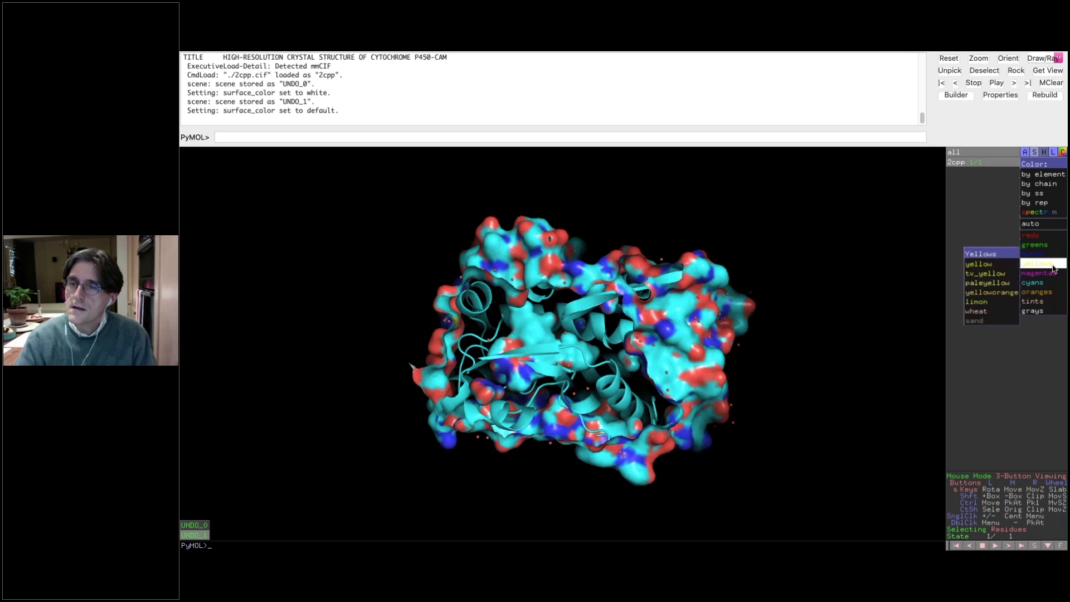
{"action": "left_click", "coordinate": [997, 283]}
Step: Color 2cpp by element using the scheme with white carbons
{"action": "left_click", "coordinate": [1063, 162]}
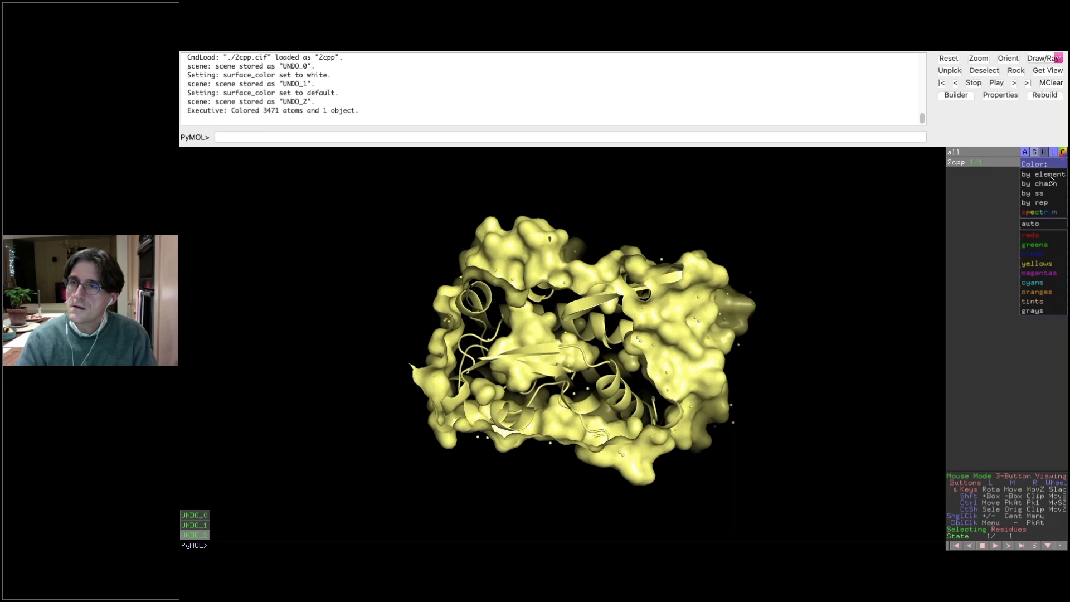
{"action": "mouse_move", "coordinate": [1042, 174]}
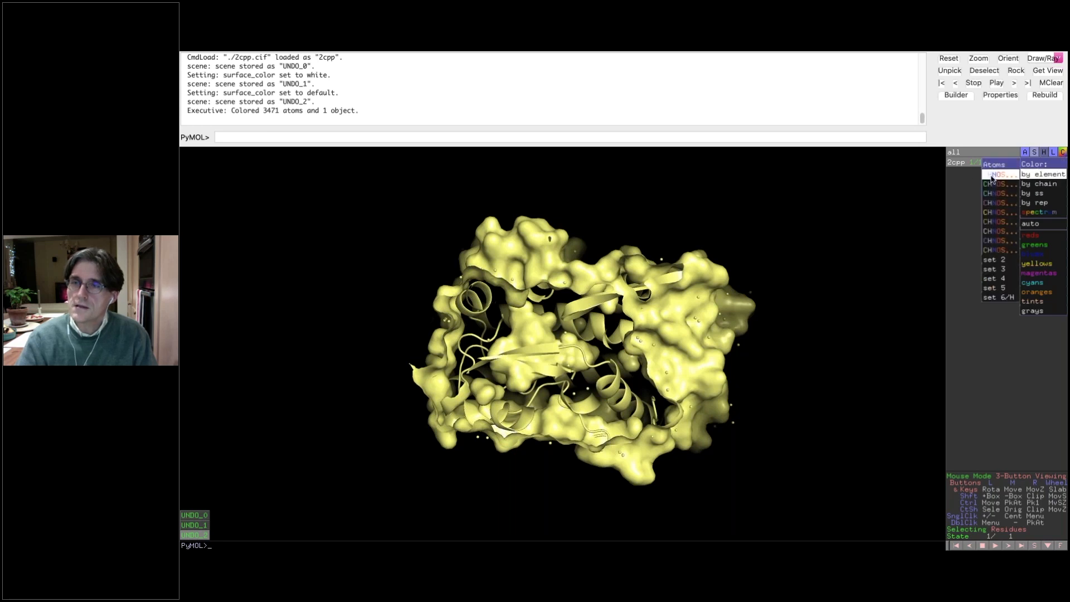
{"action": "left_click", "coordinate": [986, 232]}
{"action": "left_click_drag", "start_coordinate": [536, 318], "coordinate": [560, 269]}
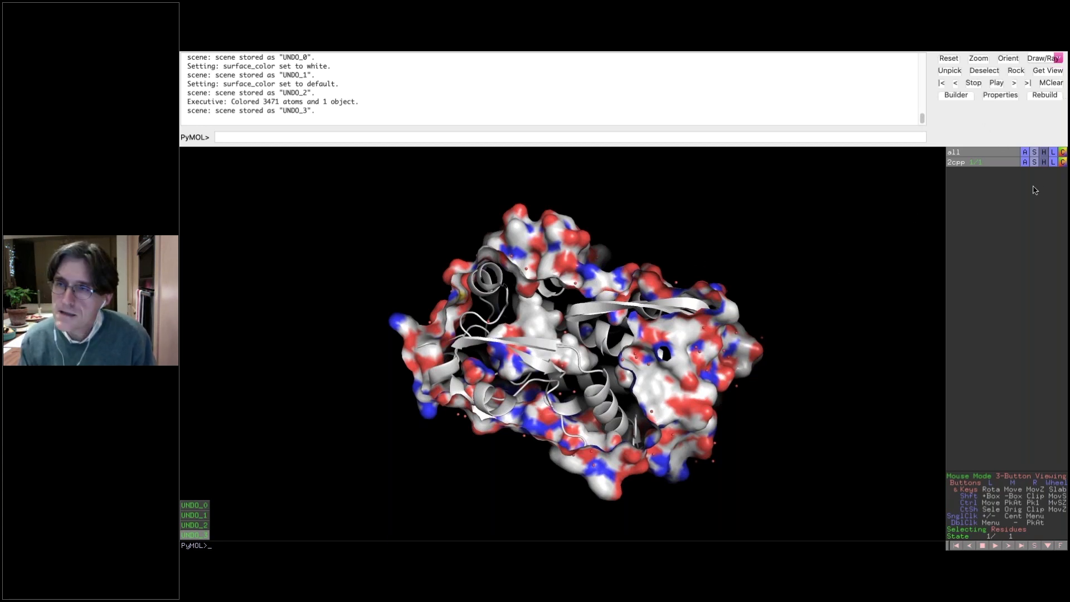
Step: Hide the surface representation for all objects
{"action": "left_click", "coordinate": [1035, 162]}
{"action": "left_click", "coordinate": [1043, 152]}
{"action": "left_click", "coordinate": [1043, 153]}
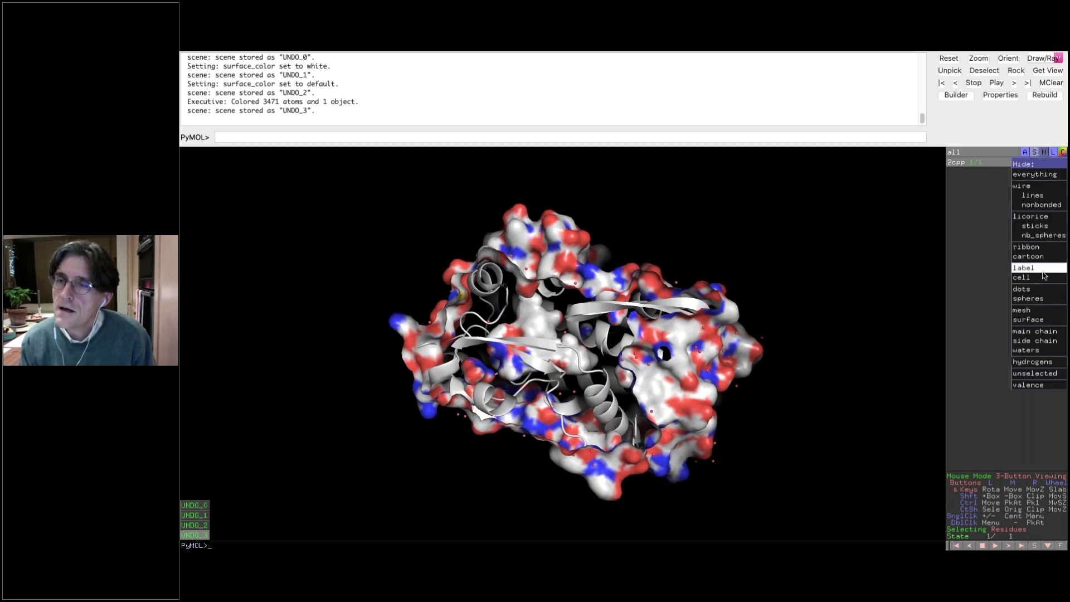
{"action": "left_click", "coordinate": [1040, 320]}
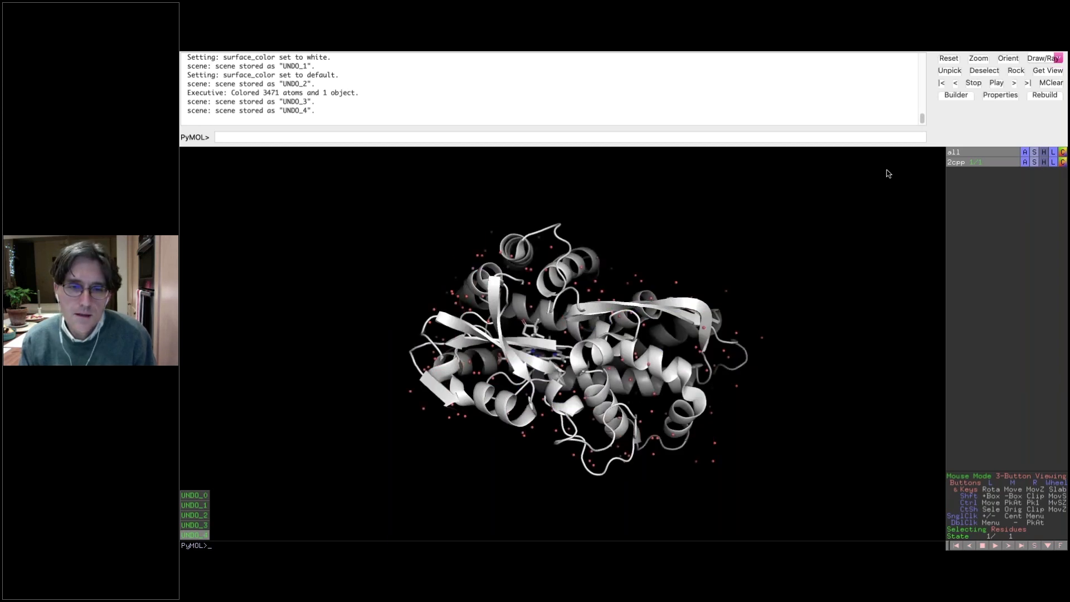
Step: Fit all objects in the view, select the camphor ligand beside the heme, and zoom to that selection
{"action": "left_click", "coordinate": [1024, 153]}
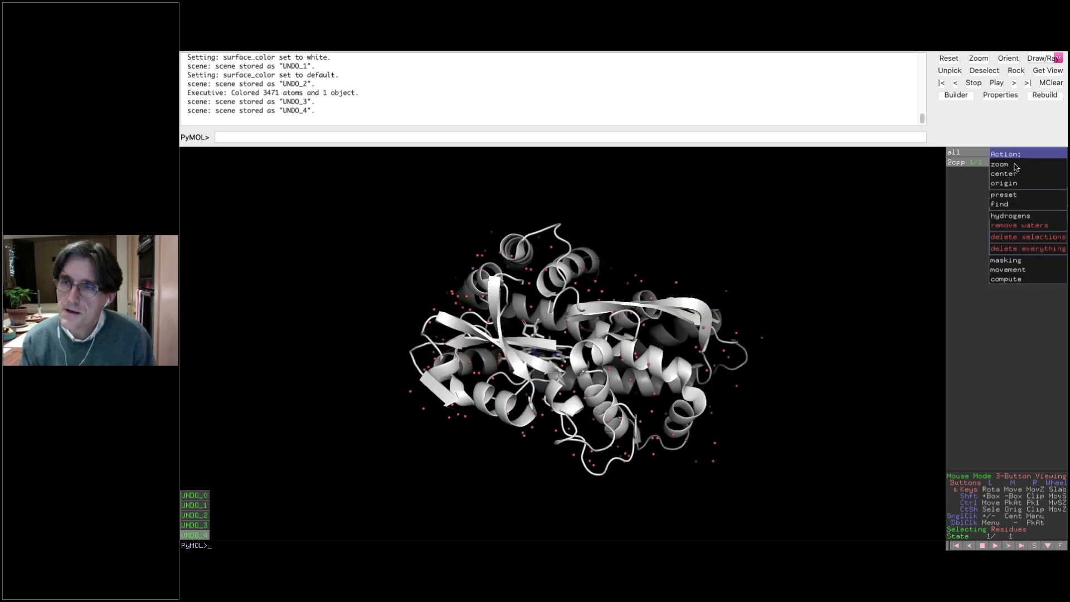
{"action": "left_click", "coordinate": [1015, 167]}
{"action": "left_click_drag", "start_coordinate": [549, 312], "coordinate": [556, 363]}
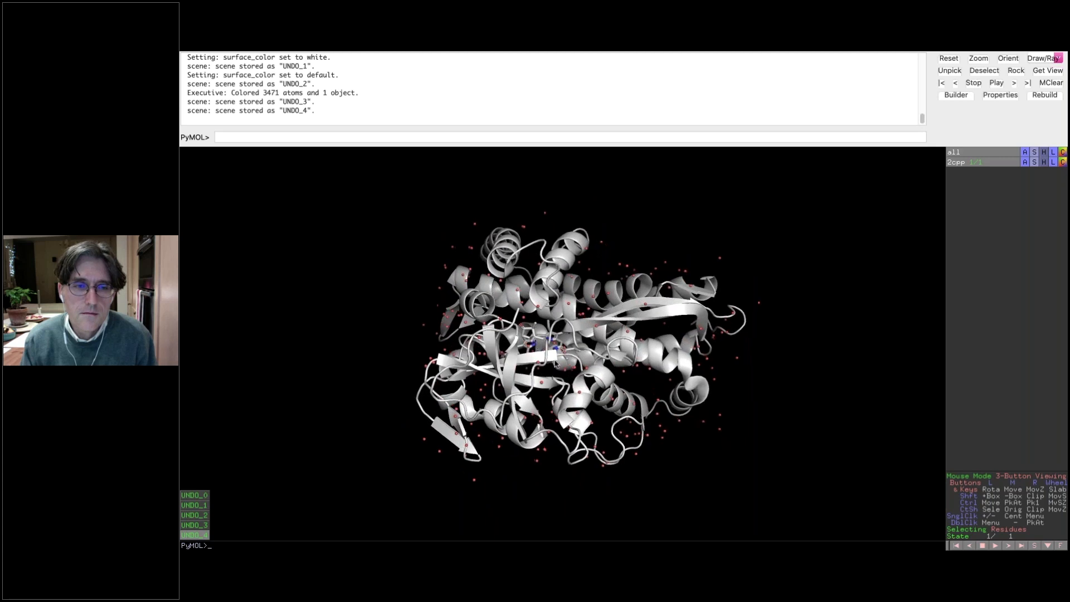
{"action": "left_click", "coordinate": [532, 333]}
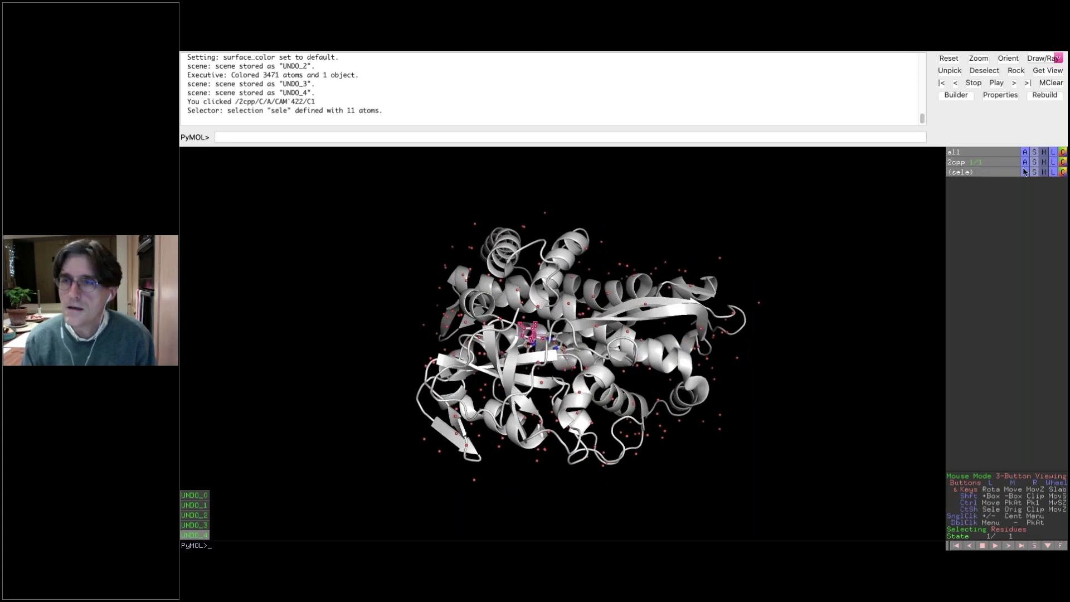
{"action": "left_click", "coordinate": [1024, 174]}
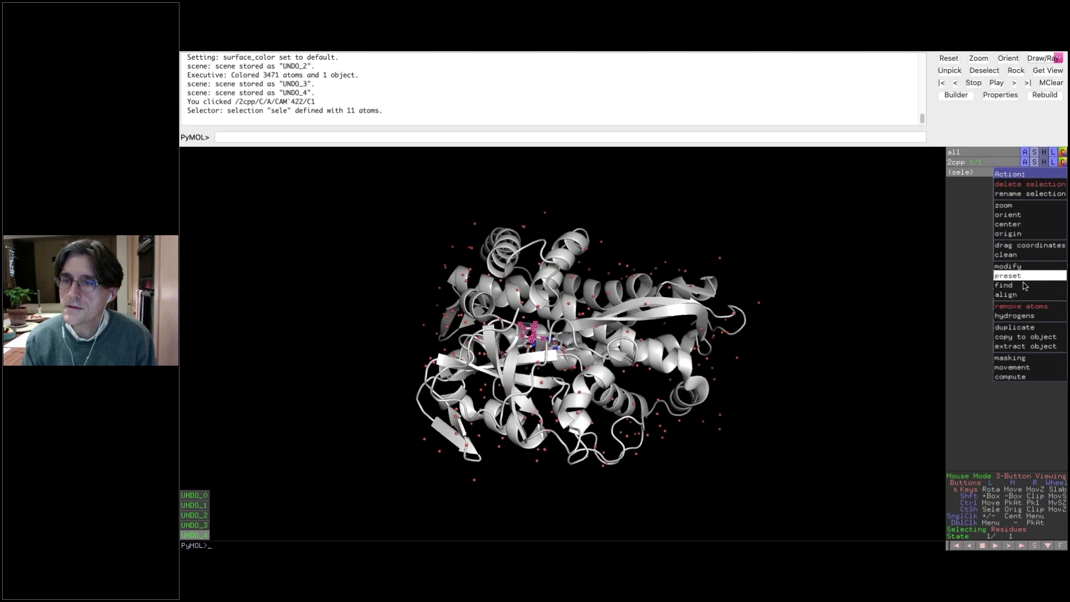
{"action": "left_click", "coordinate": [1003, 206]}
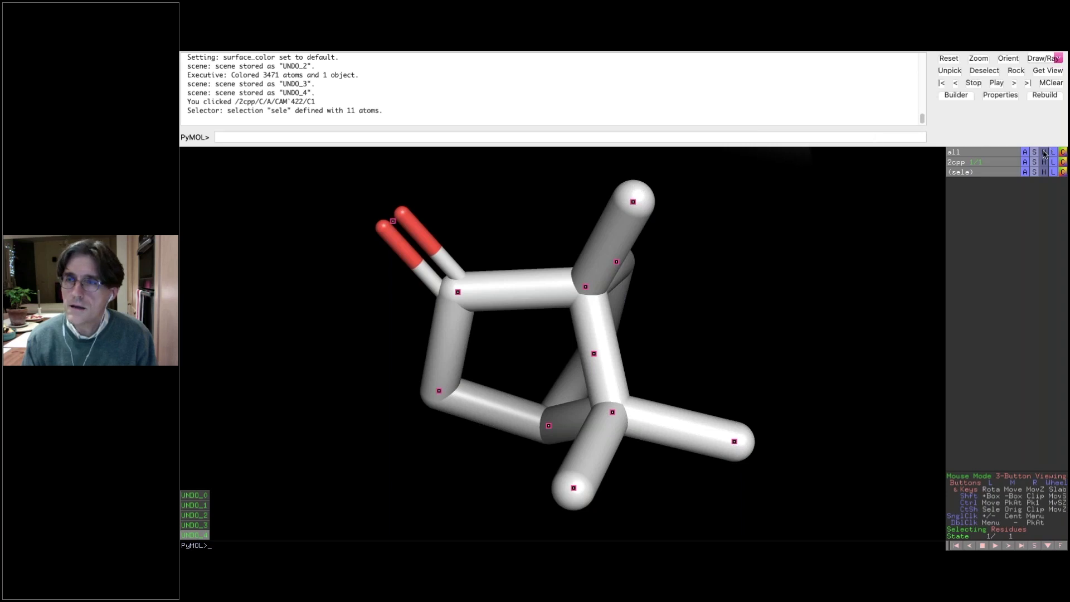
Step: Zoom back out to all objects, then zoom to the camphor selection with the command zoom sele
{"action": "left_click", "coordinate": [1024, 152]}
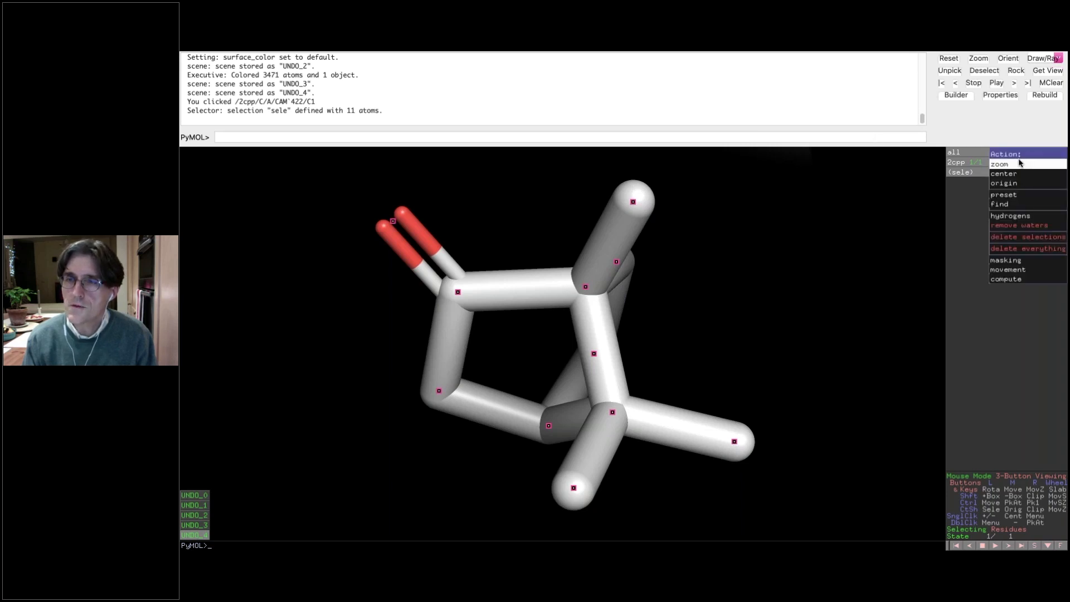
{"action": "left_click", "coordinate": [1020, 163]}
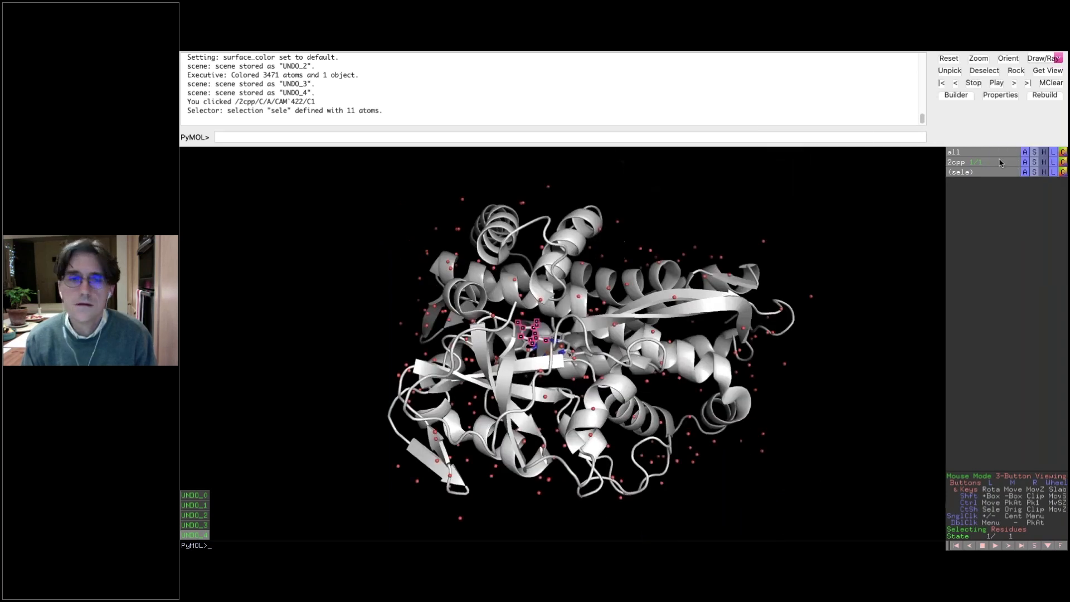
{"action": "left_click", "coordinate": [801, 137]}
{"action": "type", "text": "zoom sele"}
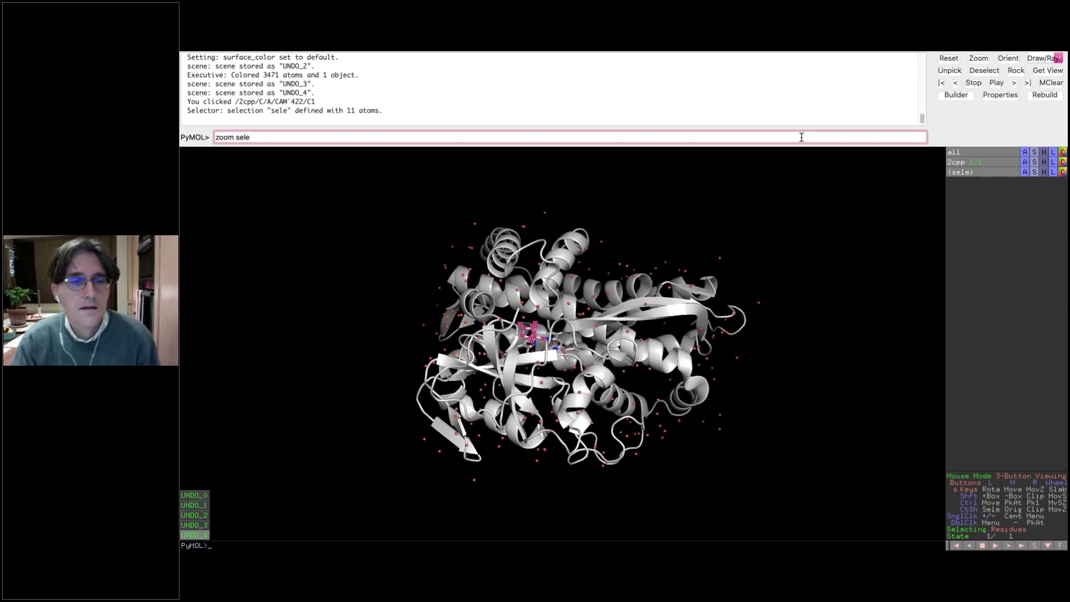
{"action": "key", "text": "Return"}
Step: Add the heme group to the camphor selection
{"action": "right_click_drag", "start_coordinate": [832, 340], "coordinate": [452, 507]}
{"action": "left_click_drag", "start_coordinate": [452, 507], "coordinate": [597, 458]}
{"action": "left_click", "coordinate": [634, 391]}
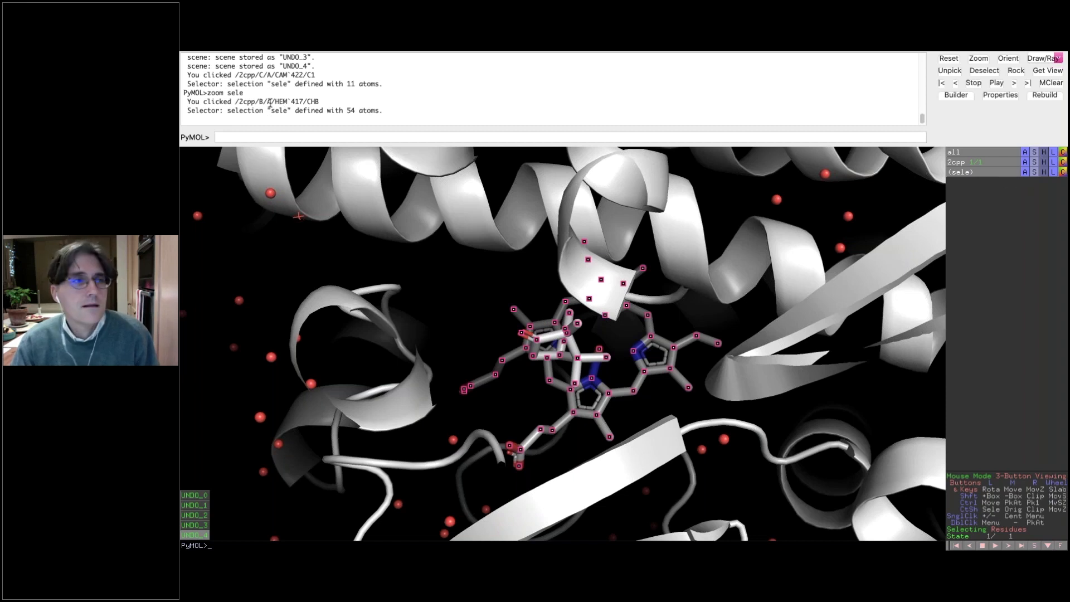
{"action": "left_click_drag", "start_coordinate": [585, 422], "coordinate": [499, 430]}
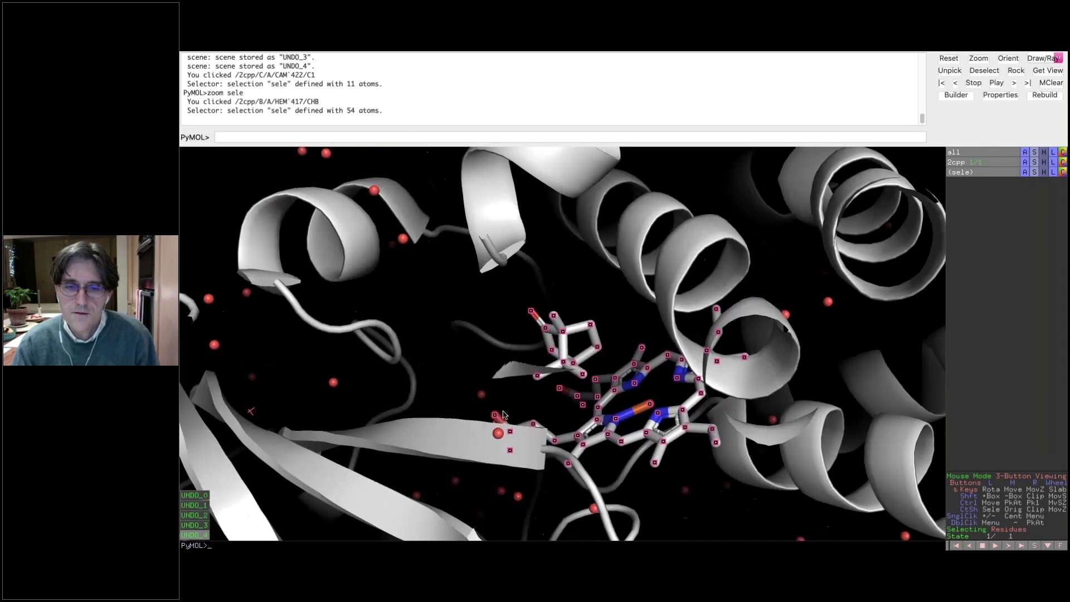
Step: Rename the sele selection to active_site_Heme_Camphor and widen the object list to fit the full name
{"action": "left_click", "coordinate": [1025, 172]}
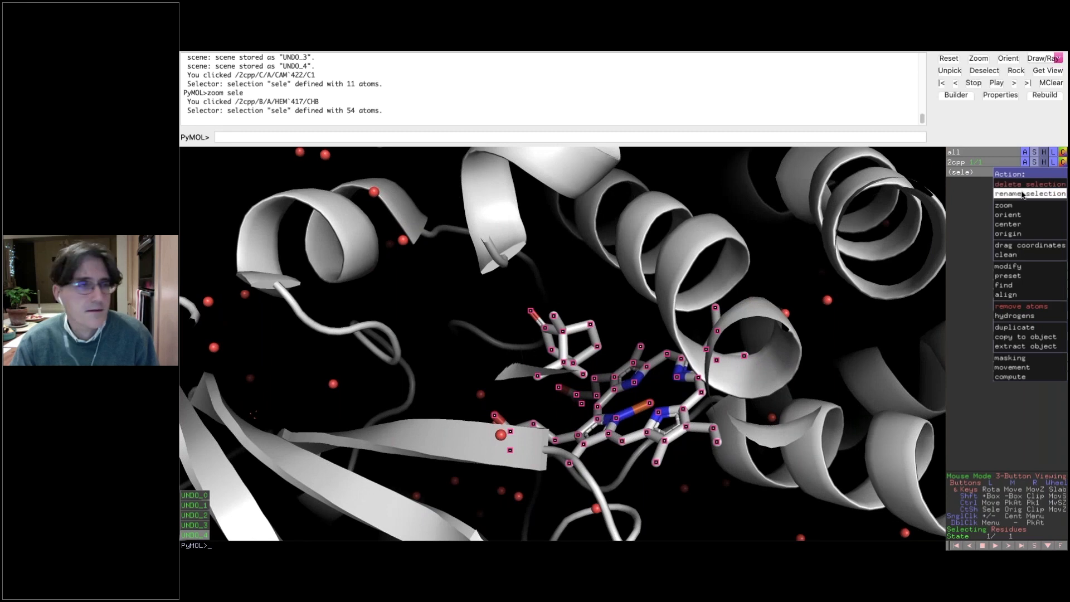
{"action": "left_click", "coordinate": [1022, 194]}
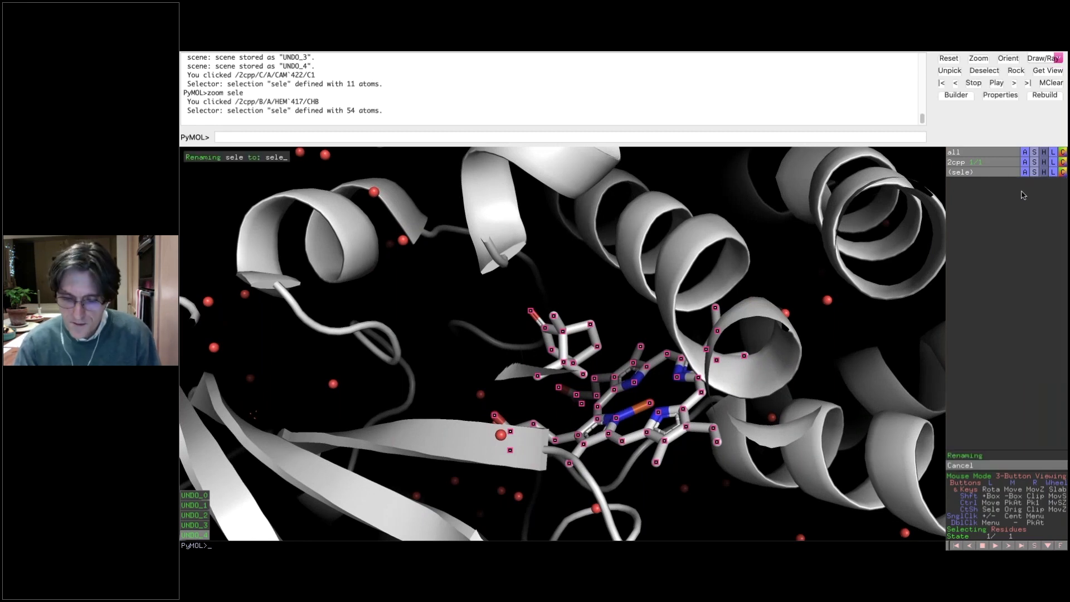
{"action": "key", "text": "BackSpace"}
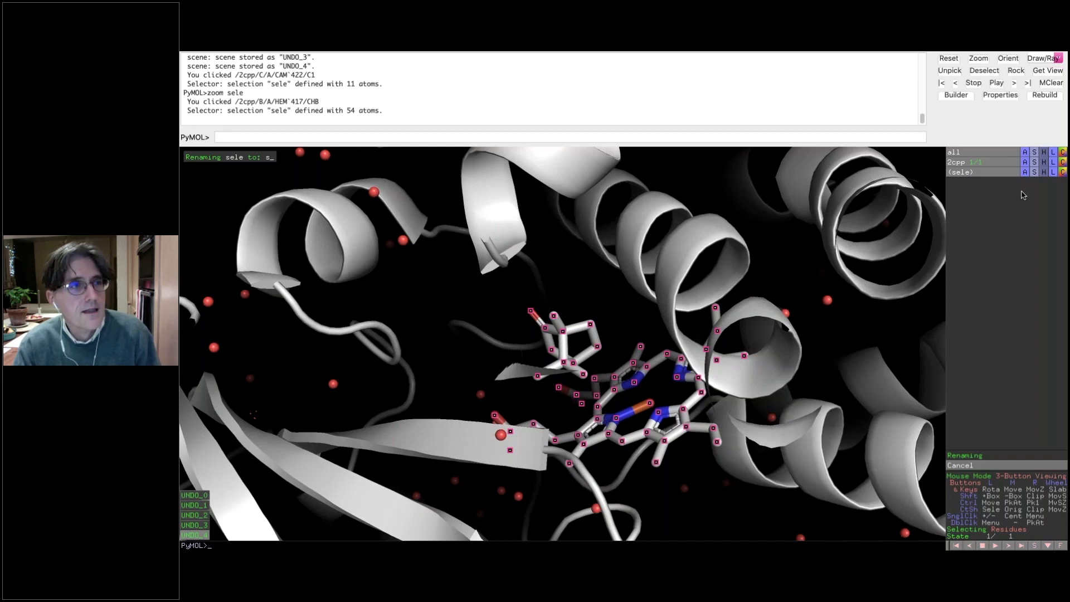
{"action": "type", "text": "active"}
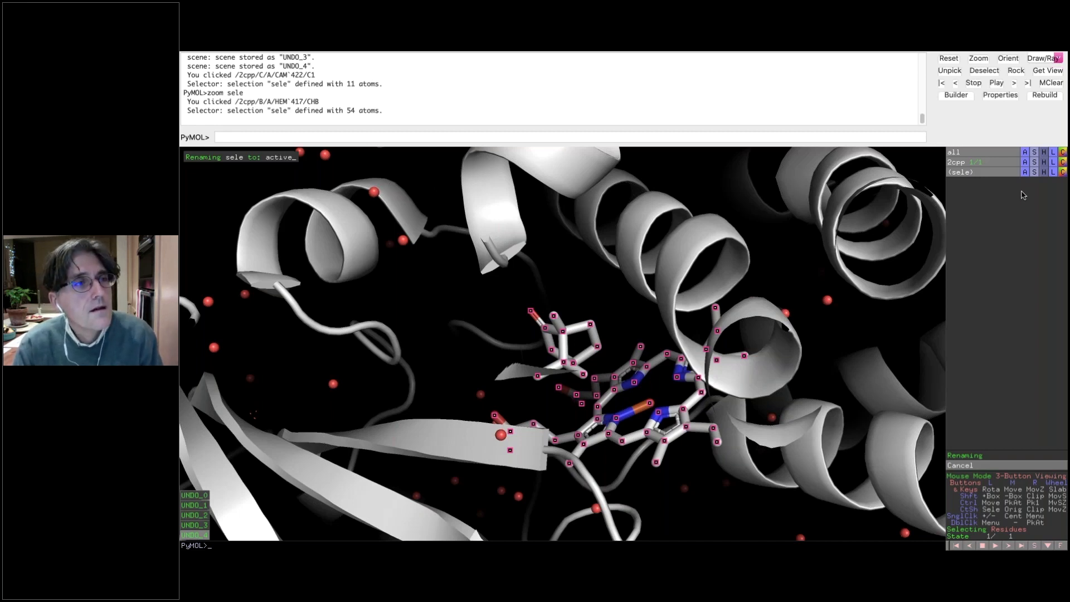
{"action": "type", "text": "_site_"}
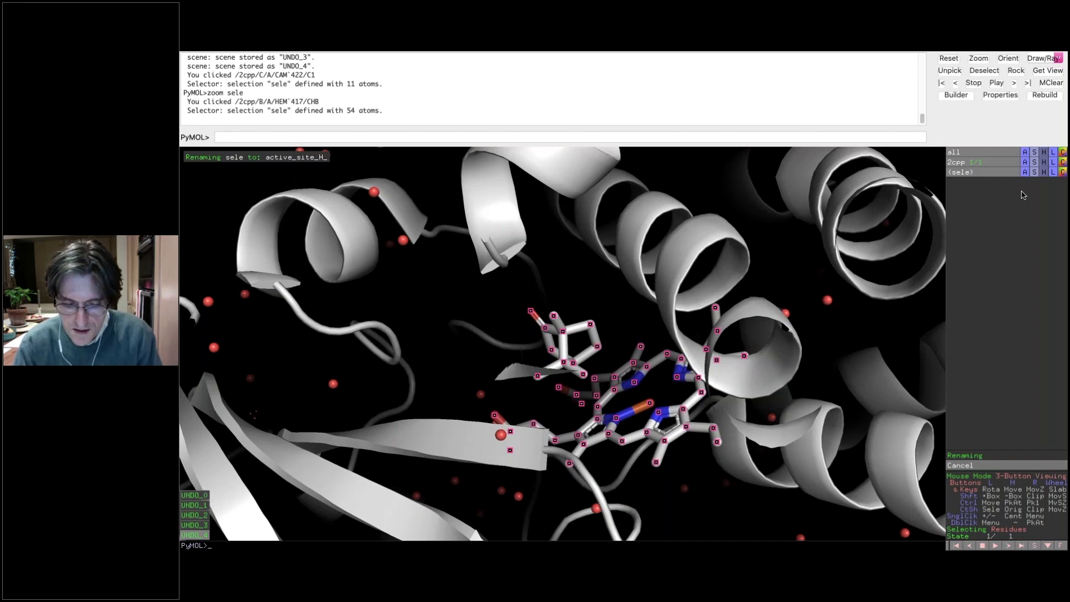
{"action": "type", "text": "Heme"}
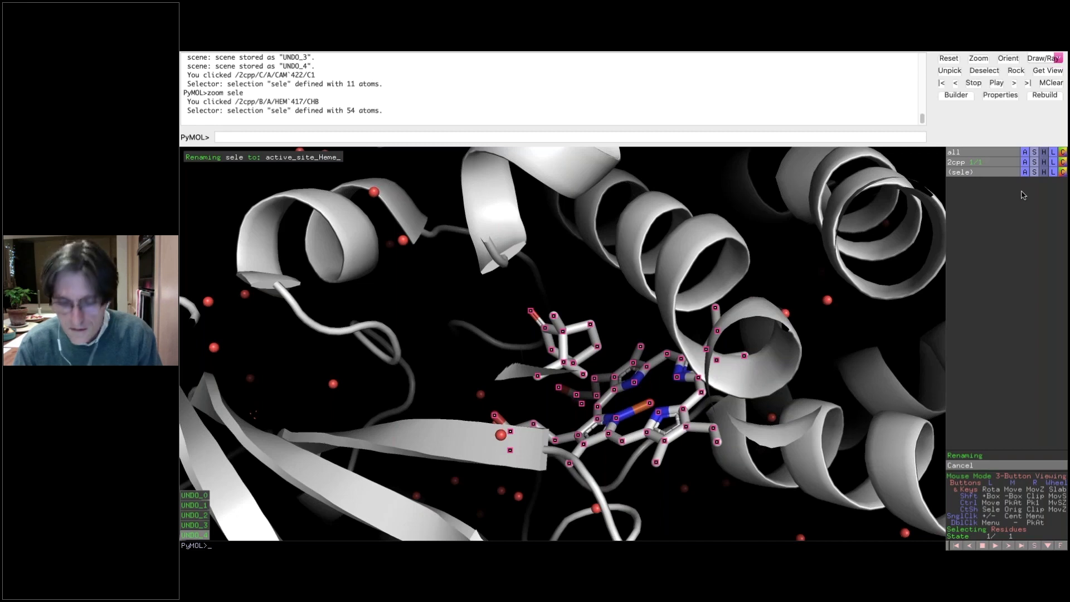
{"action": "type", "text": "_Camphor"}
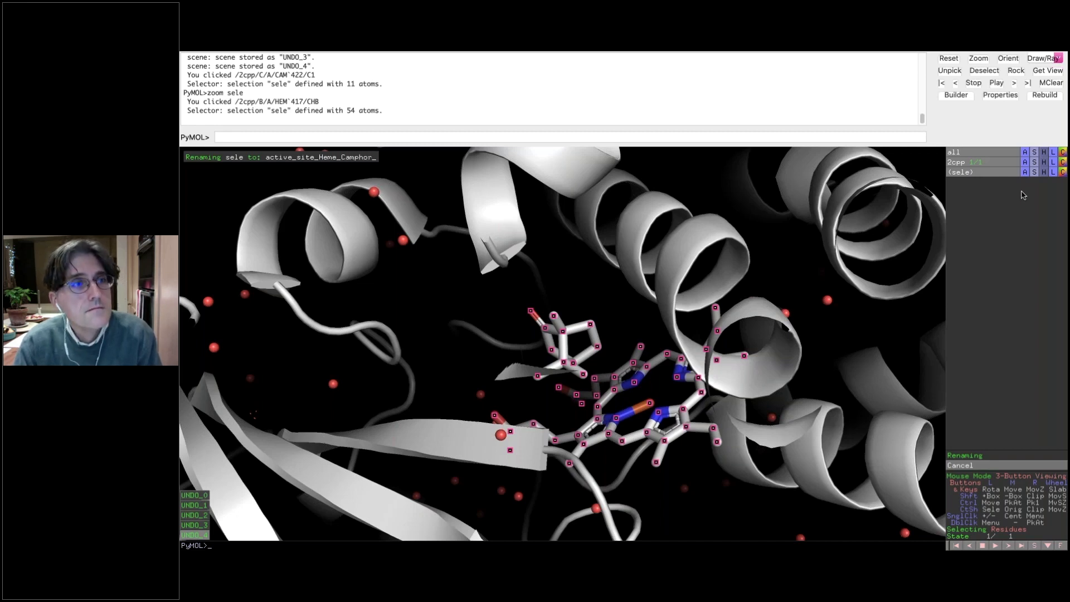
{"action": "key", "text": "Return"}
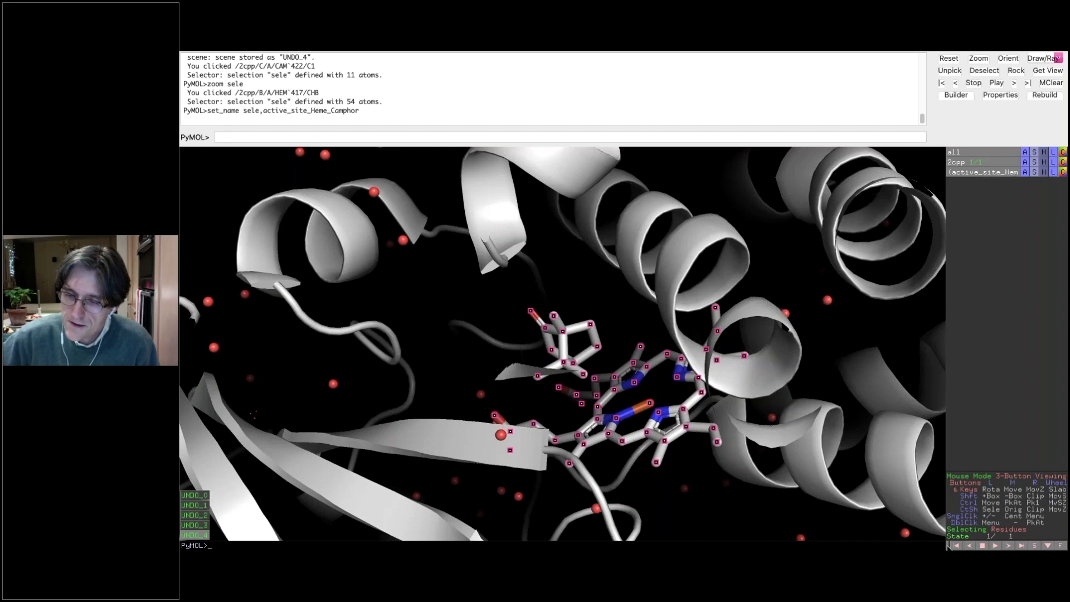
{"action": "left_click_drag", "start_coordinate": [944, 547], "coordinate": [901, 549]}
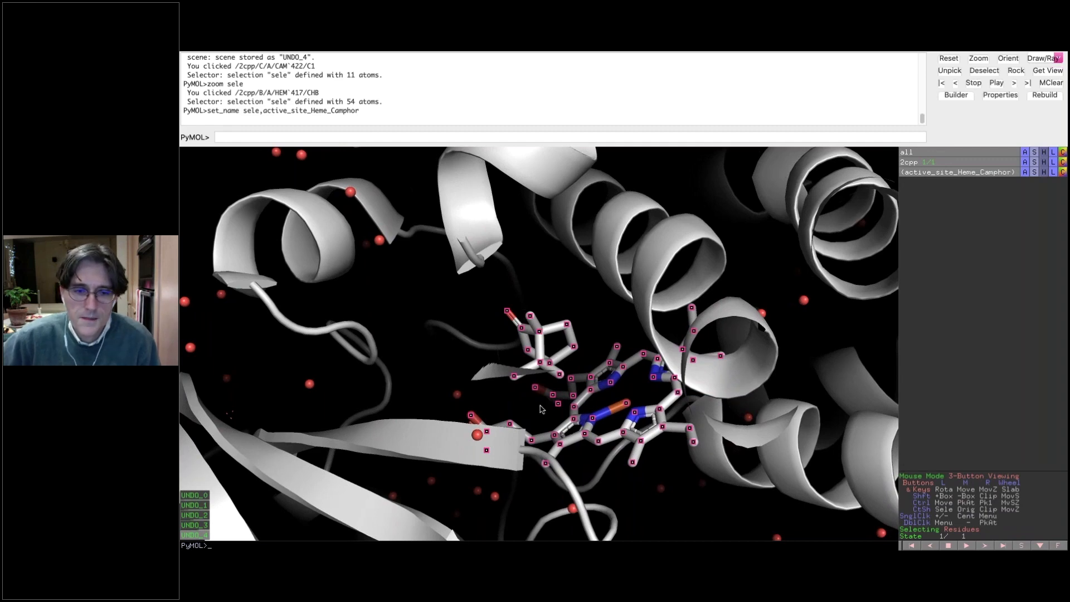
Step: Turn off the named selection's highlighting, select the camphor and heme again as a new selection, and open its available actions
{"action": "left_click_drag", "start_coordinate": [538, 397], "coordinate": [574, 284]}
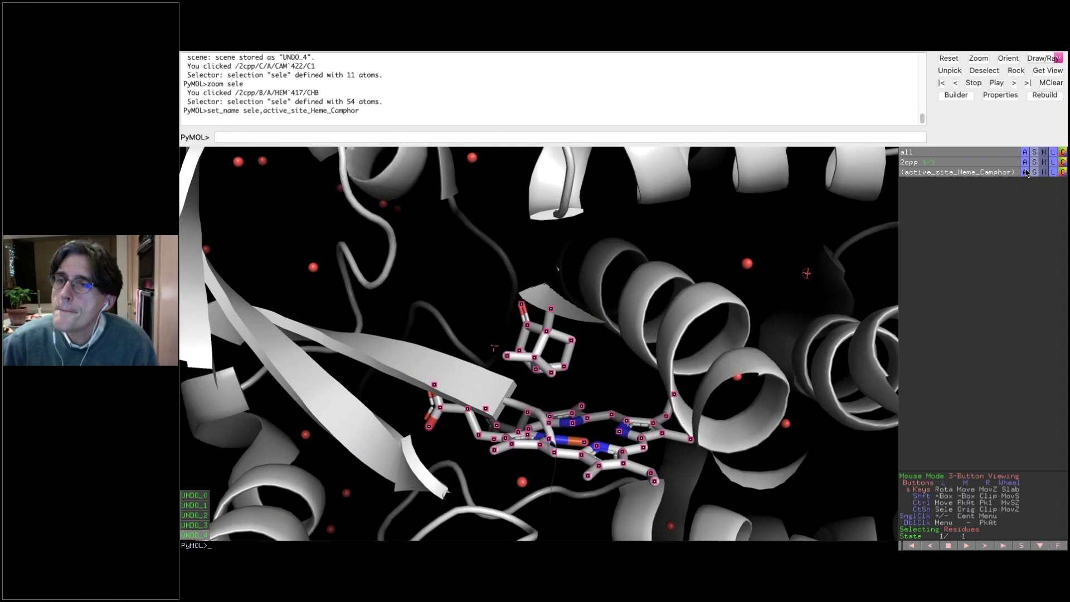
{"action": "left_click", "coordinate": [793, 220]}
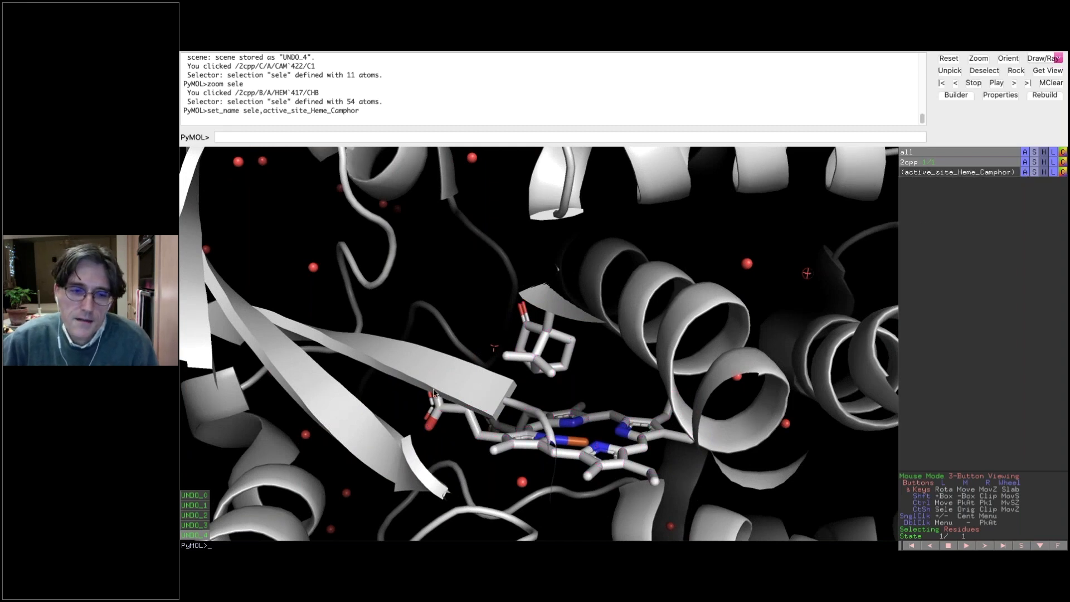
{"action": "left_click", "coordinate": [566, 375]}
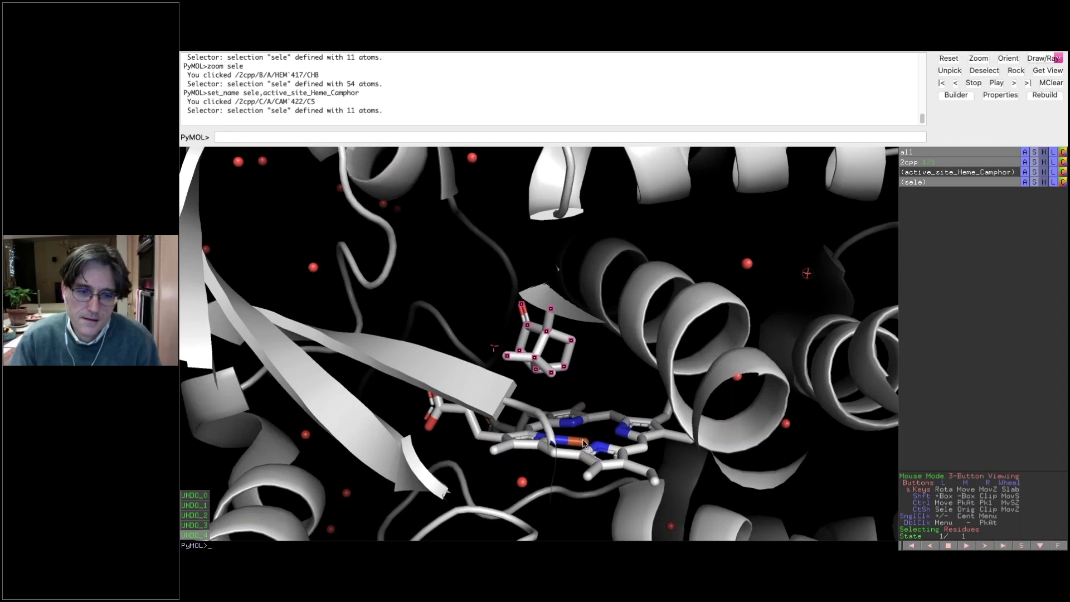
{"action": "left_click", "coordinate": [582, 443]}
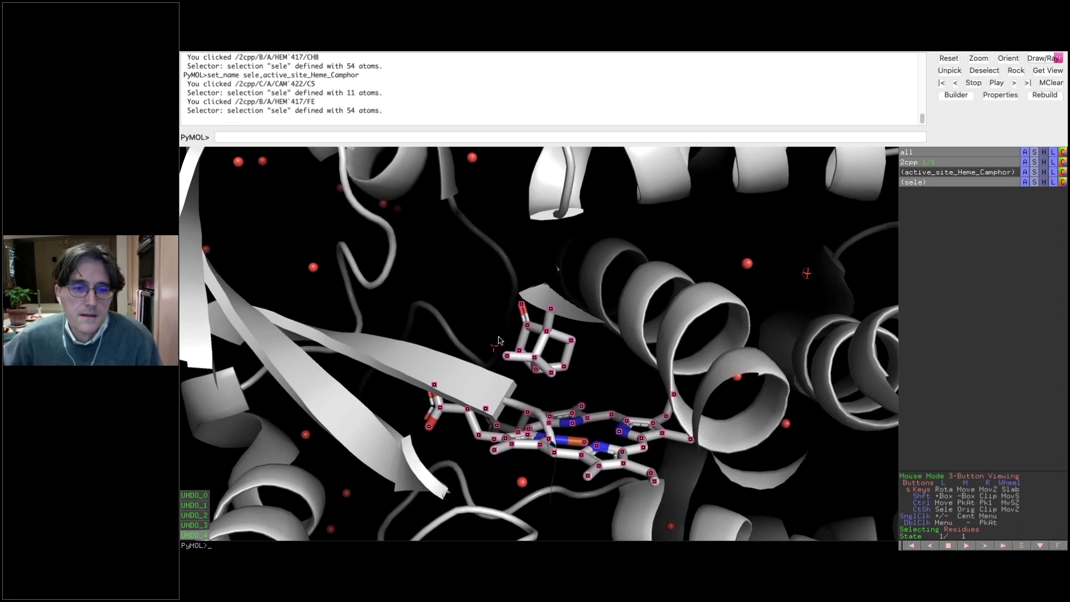
{"action": "left_click_drag", "start_coordinate": [499, 340], "coordinate": [523, 345]}
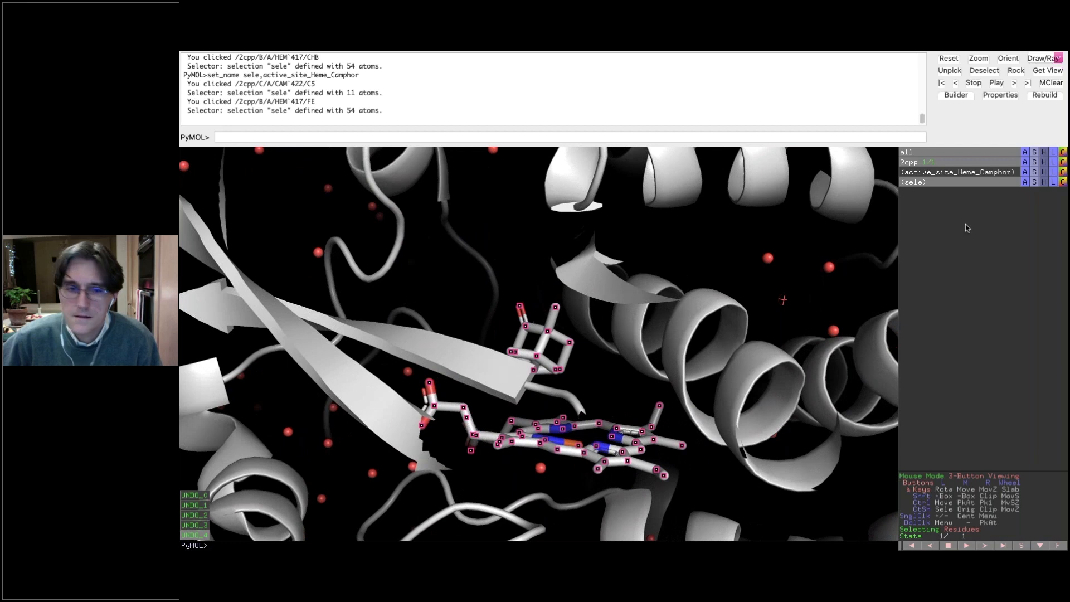
{"action": "left_click", "coordinate": [1025, 183]}
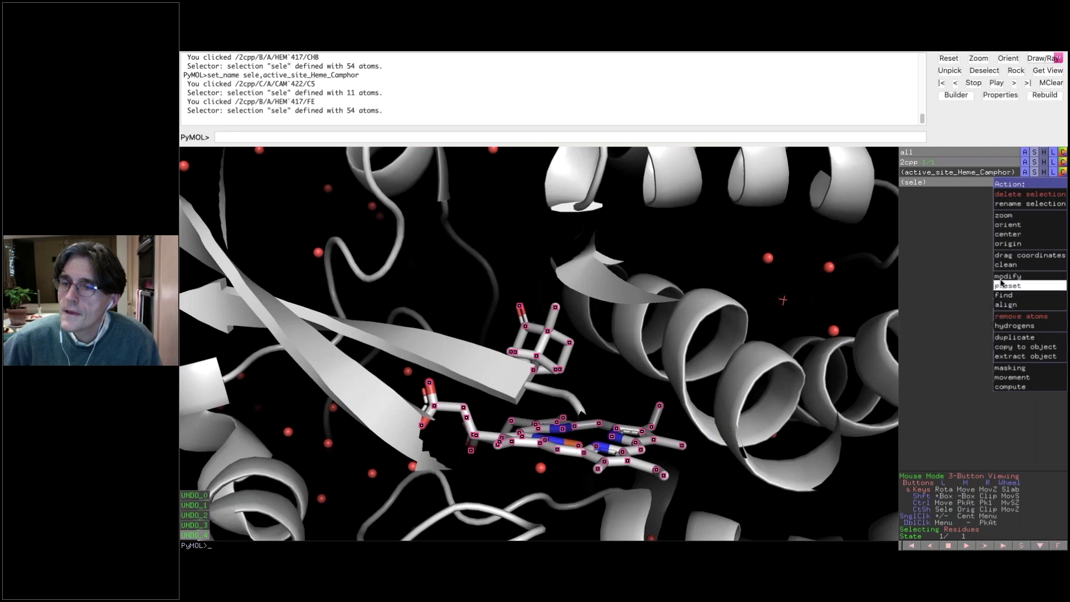
Step: Modify the heme and camphor selection to cover the surrounding residues within 4 Å
{"action": "mouse_move", "coordinate": [1002, 277]}
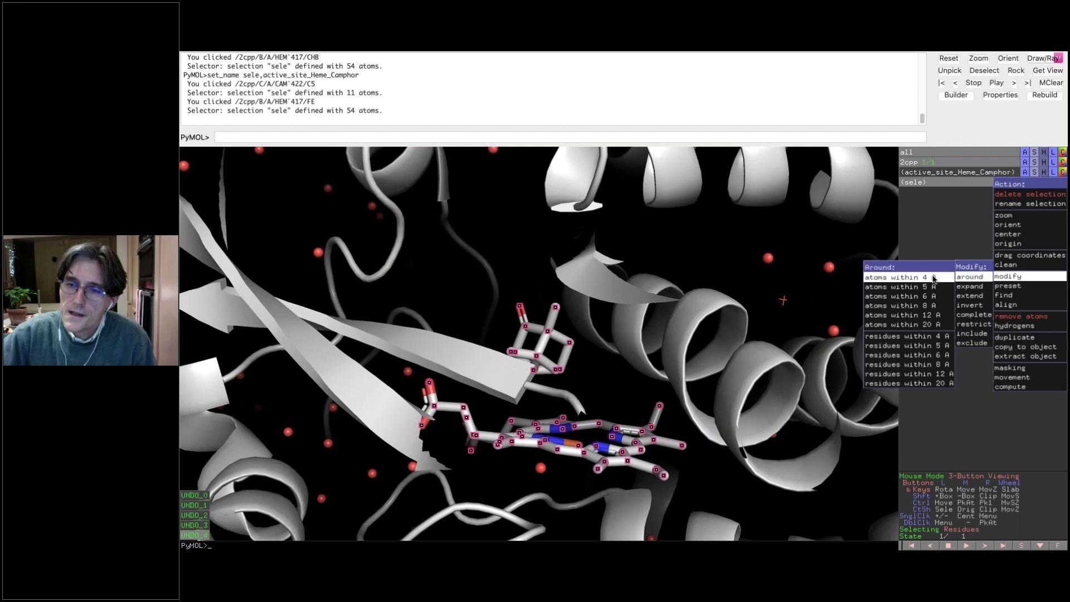
{"action": "left_click", "coordinate": [929, 336]}
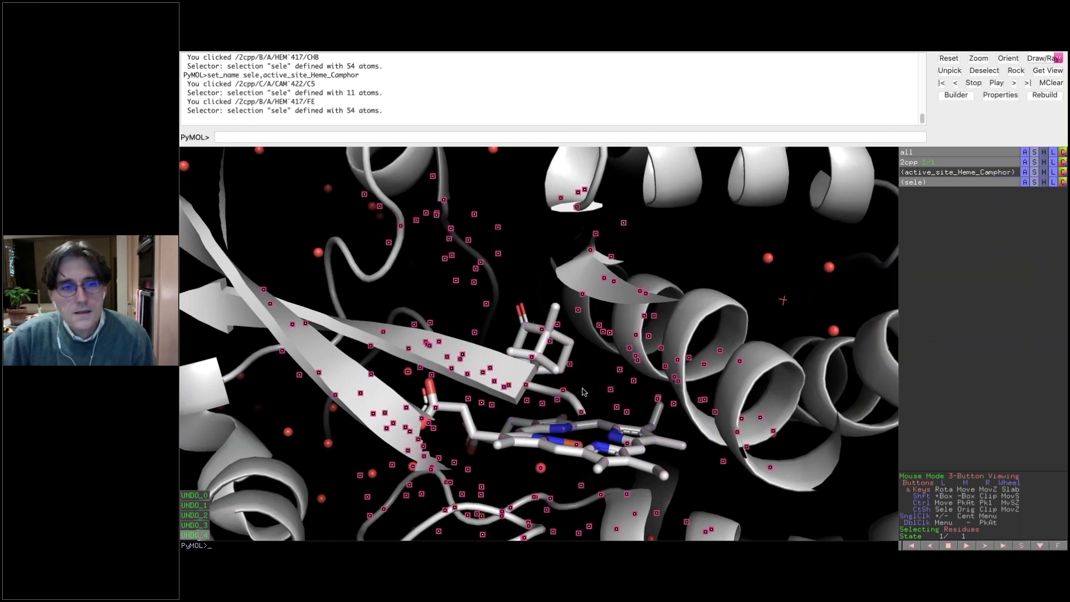
{"action": "left_click_drag", "start_coordinate": [500, 322], "coordinate": [548, 356]}
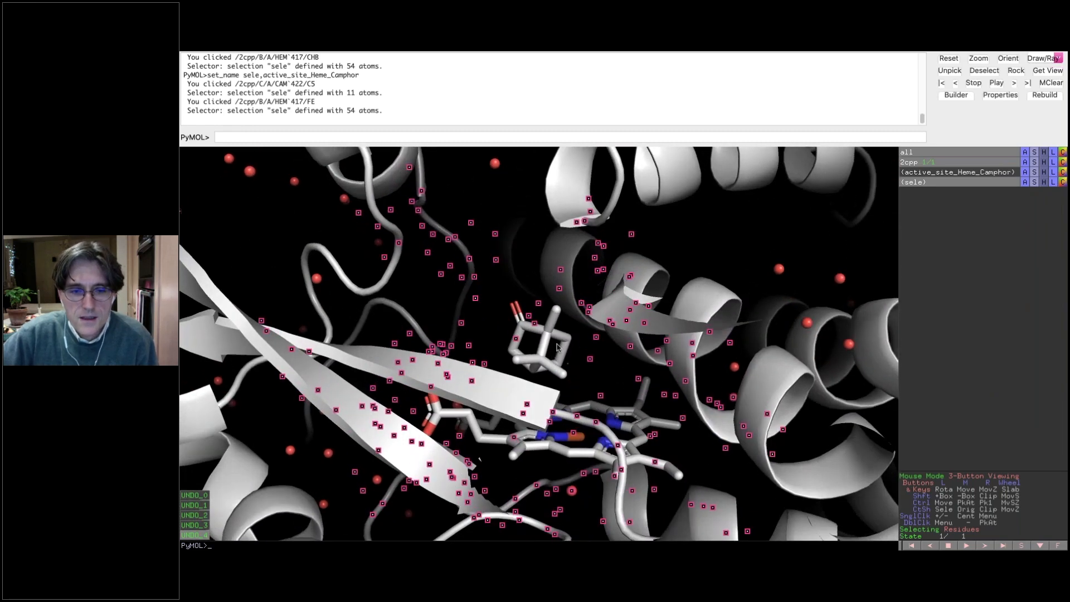
{"action": "left_click_drag", "start_coordinate": [594, 406], "coordinate": [573, 429]}
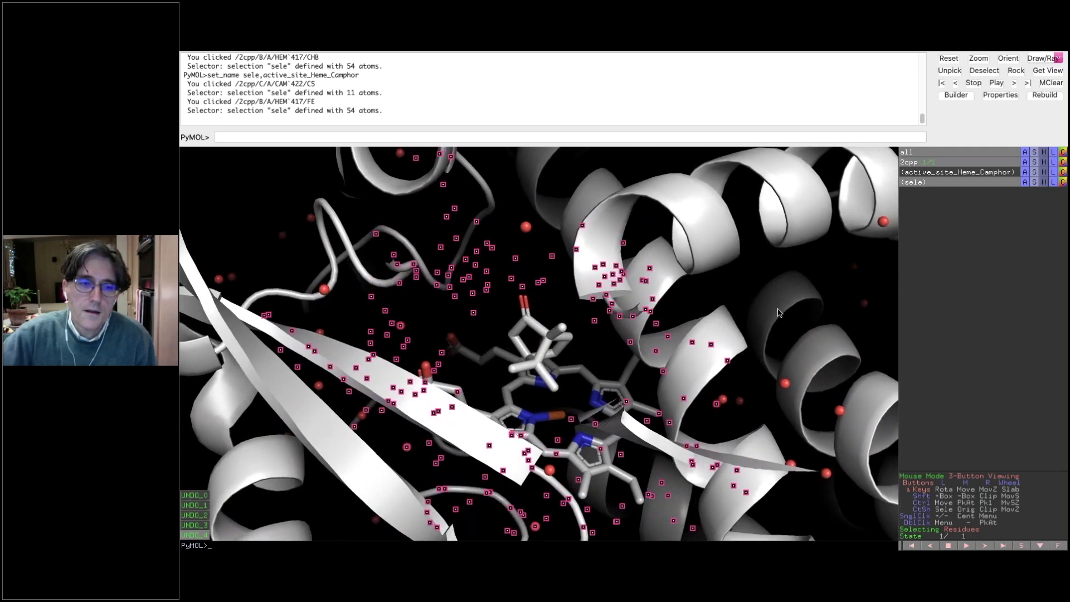
Step: Show the selected surrounding residues as lines and as sticks
{"action": "left_click", "coordinate": [1034, 183]}
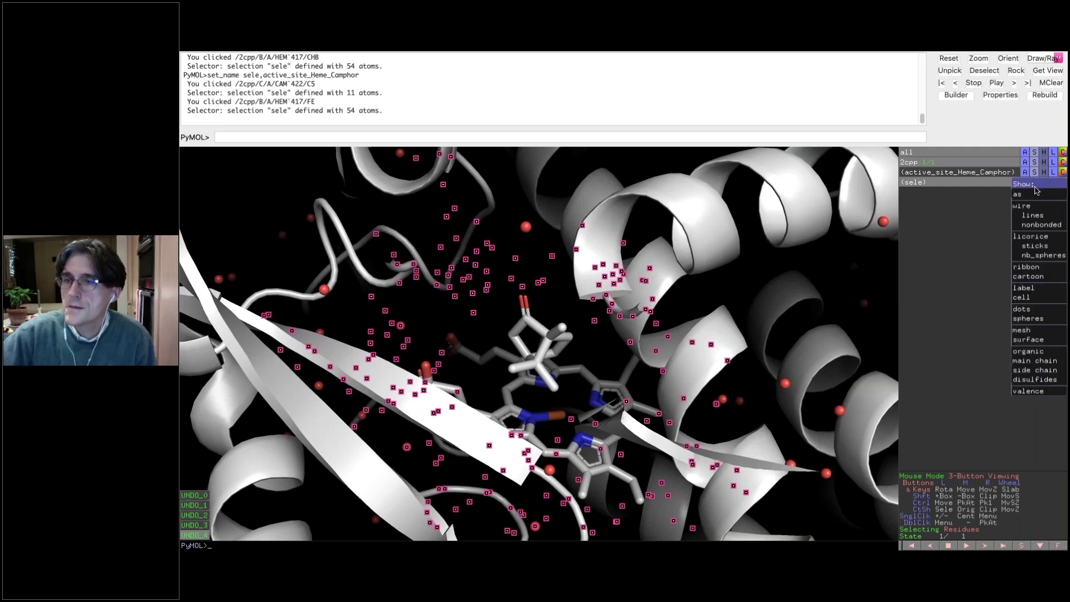
{"action": "left_click", "coordinate": [1033, 215]}
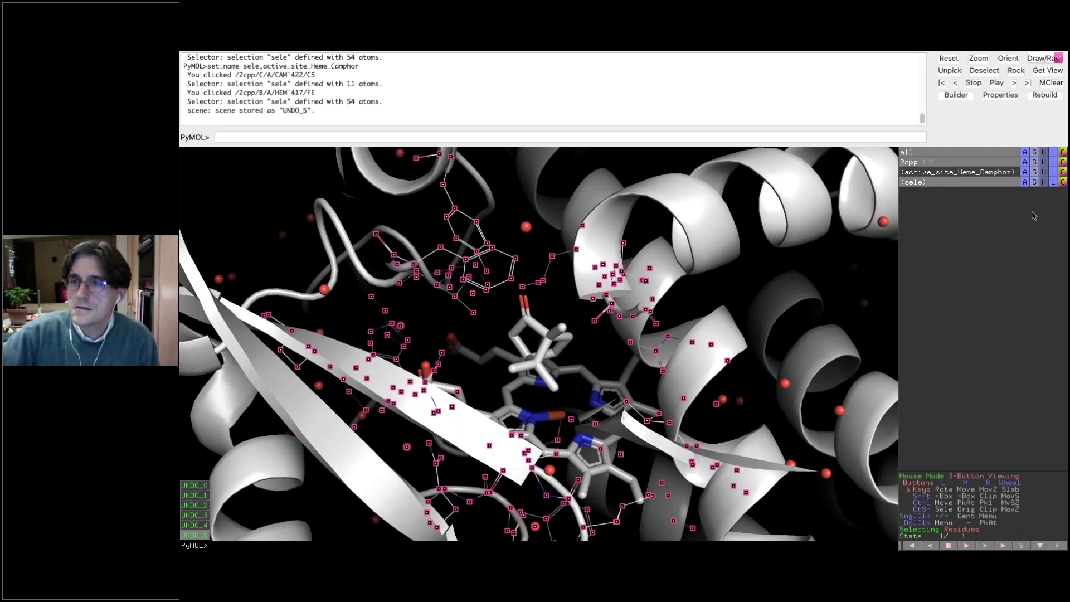
{"action": "left_click", "coordinate": [1034, 182]}
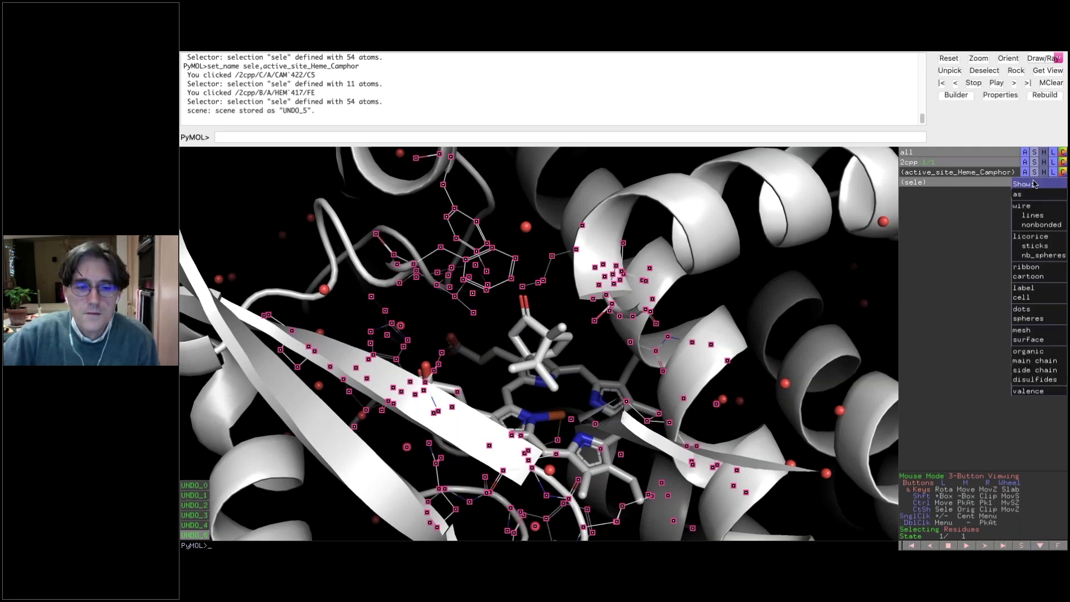
{"action": "left_click", "coordinate": [1030, 245]}
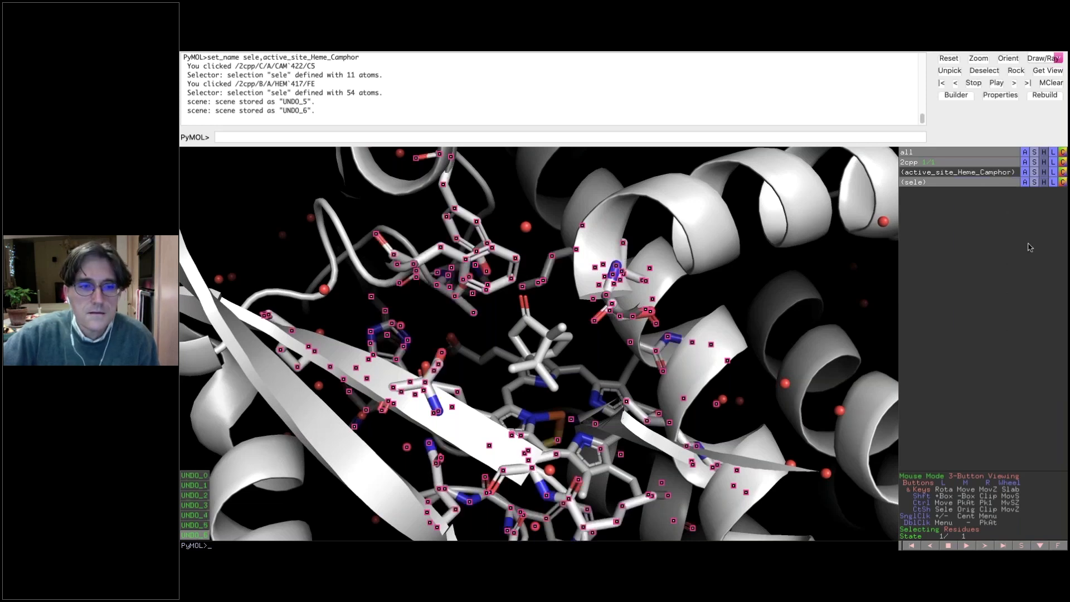
Step: Show the selected surrounding residues as spheres and inspect the pocket around the camphor
{"action": "left_click", "coordinate": [1034, 182]}
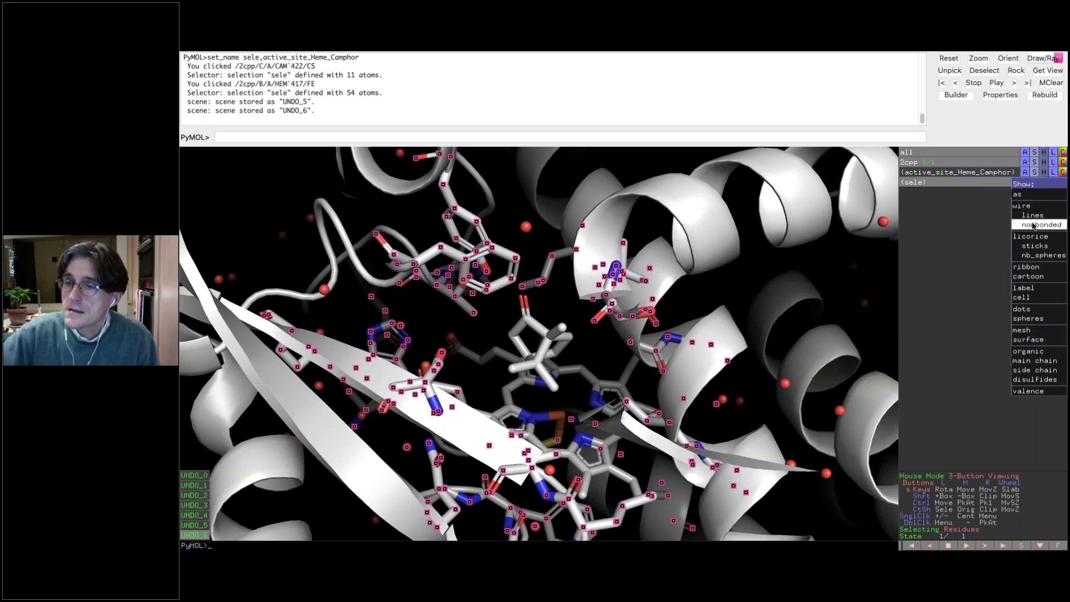
{"action": "left_click", "coordinate": [1030, 320]}
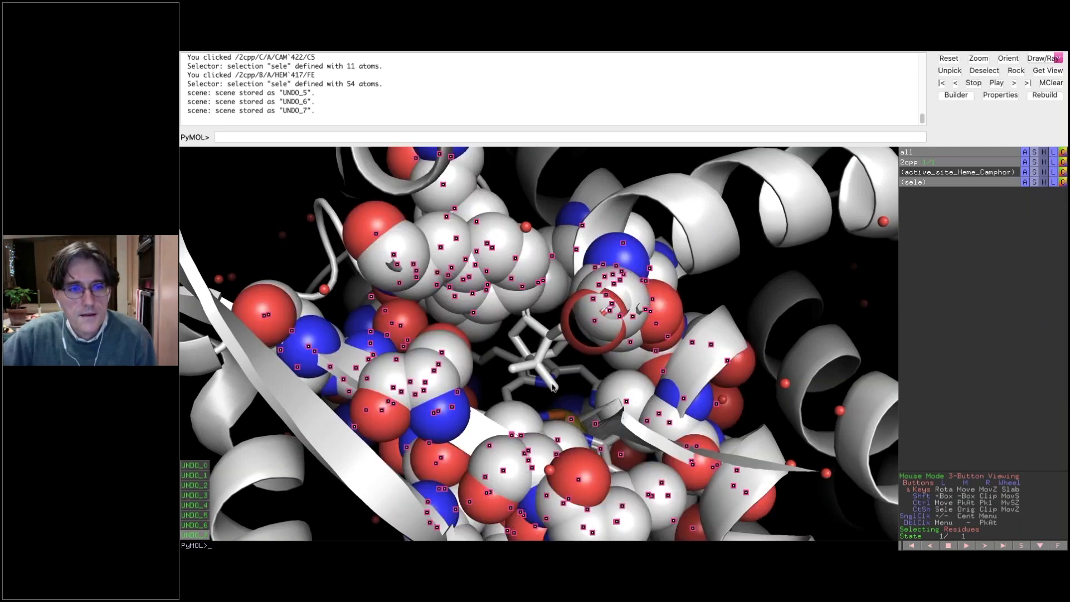
{"action": "left_click_drag", "start_coordinate": [552, 386], "coordinate": [574, 312]}
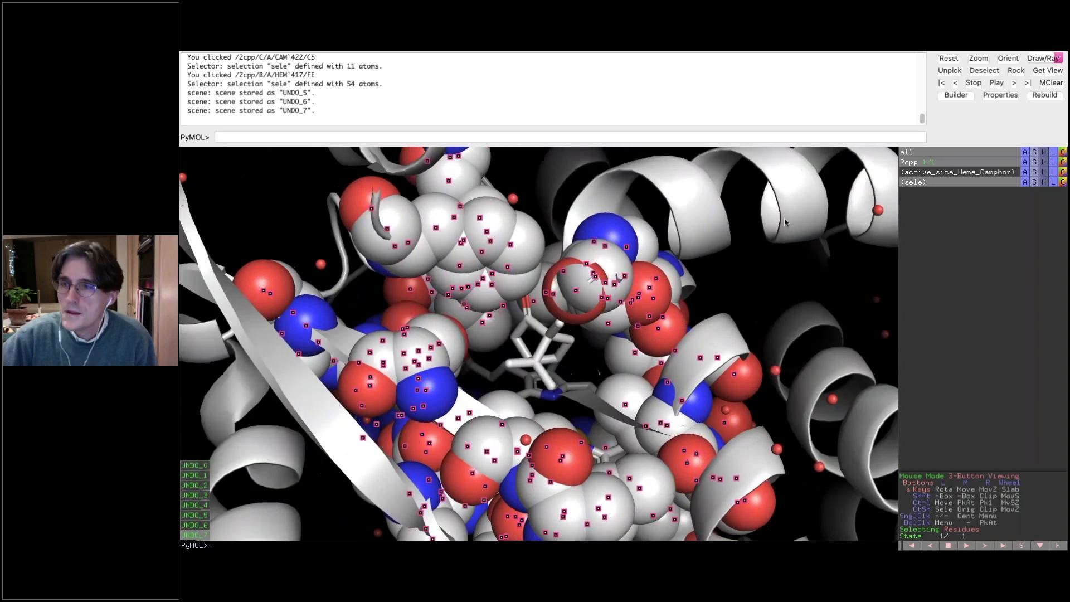
Step: Show dots on the selected surrounding residues and hide their spheres
{"action": "left_click", "coordinate": [1035, 183]}
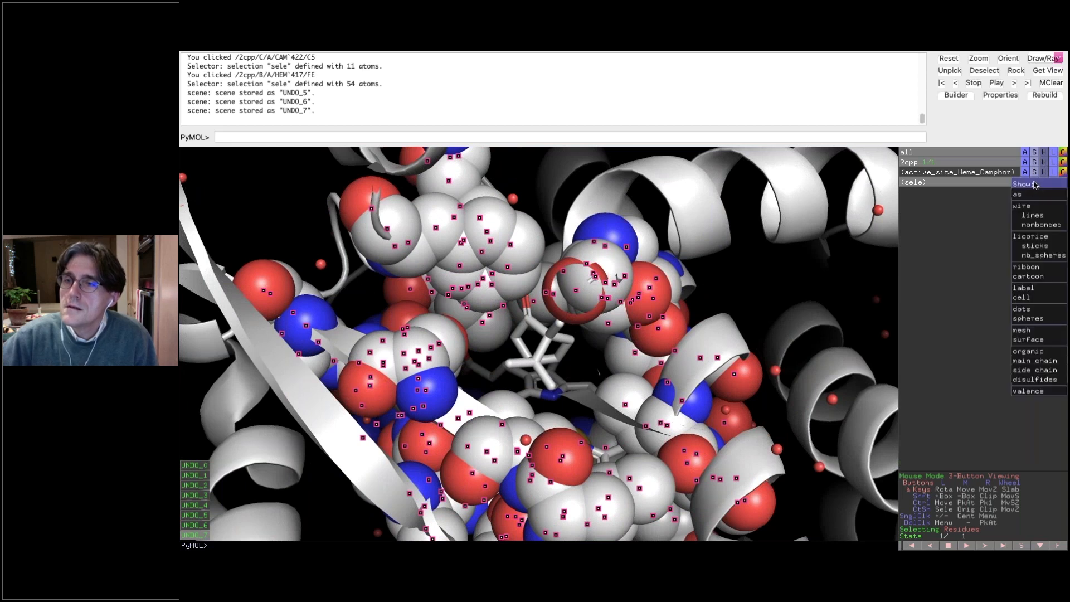
{"action": "left_click", "coordinate": [1032, 309]}
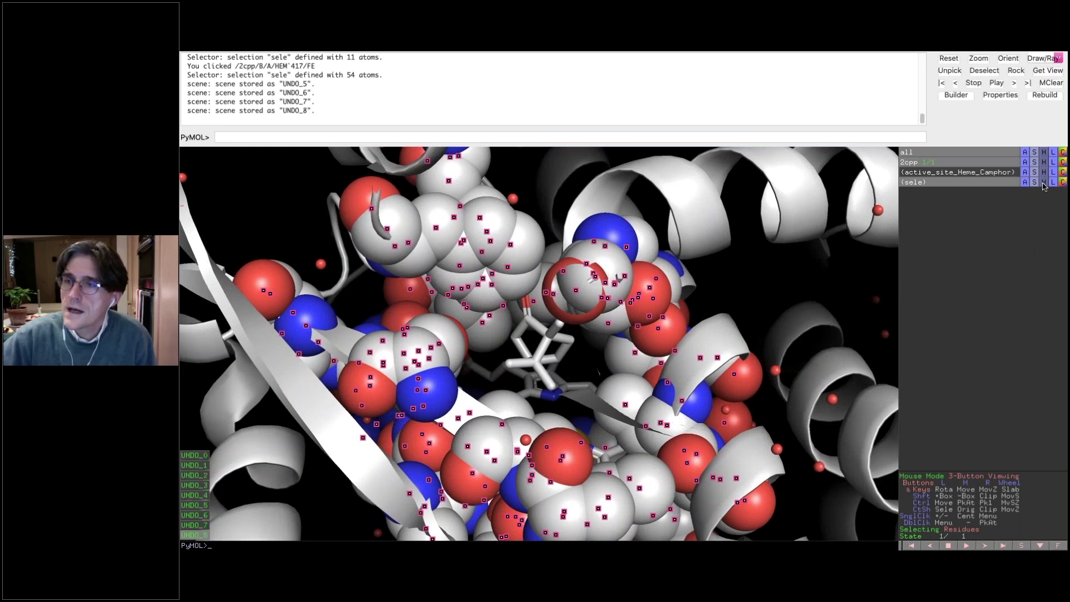
{"action": "left_click", "coordinate": [1043, 183]}
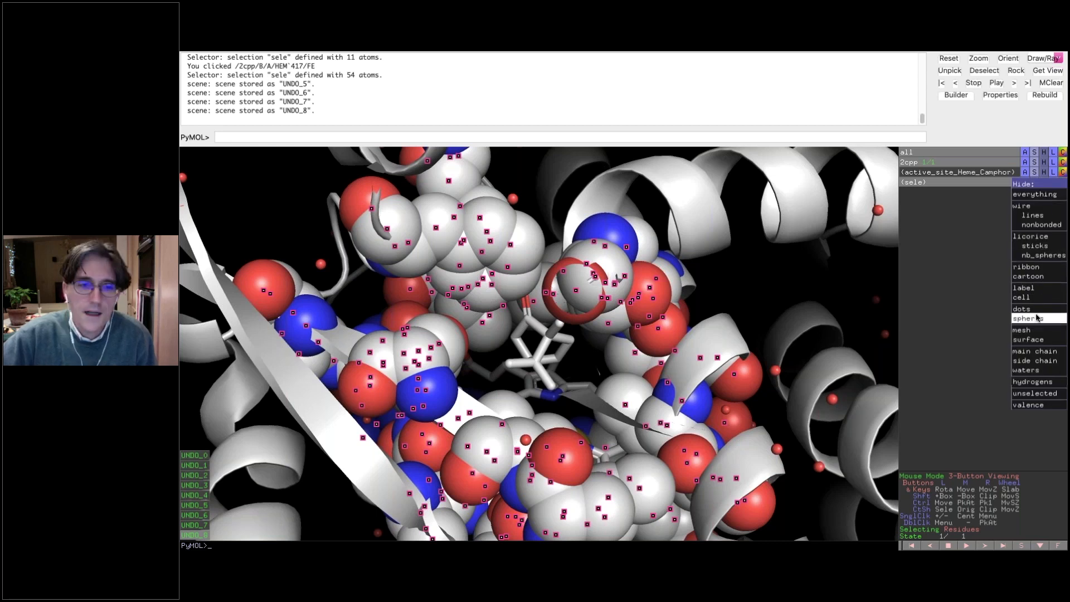
{"action": "left_click", "coordinate": [1037, 319]}
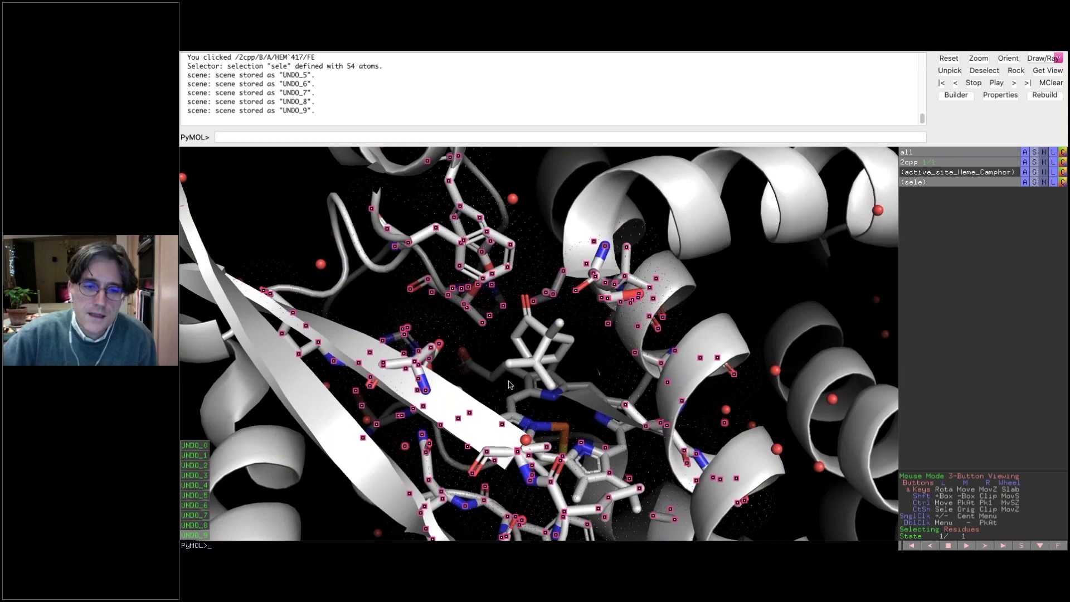
{"action": "left_click_drag", "start_coordinate": [509, 380], "coordinate": [523, 350]}
{"action": "mouse_move", "coordinate": [523, 350]}
{"action": "right_mouse_down"}
{"action": "mouse_move", "coordinate": [534, 116]}
{"action": "mouse_move", "coordinate": [532, 359]}
{"action": "right_mouse_up"}
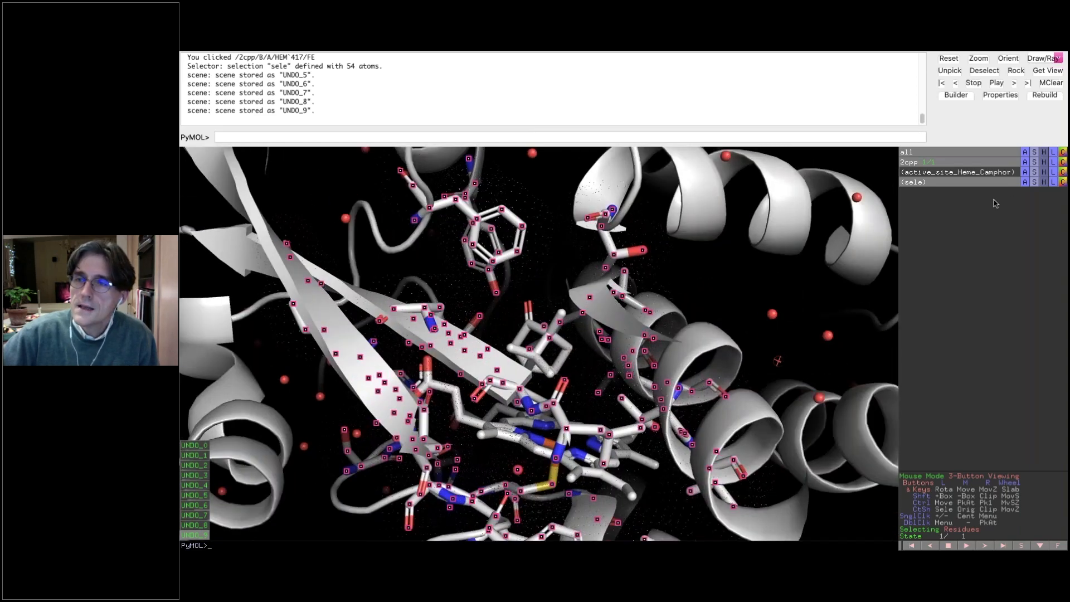
Step: Rename the selection of surrounding residues as active_site and turn off its selection markers
{"action": "left_click", "coordinate": [1025, 183]}
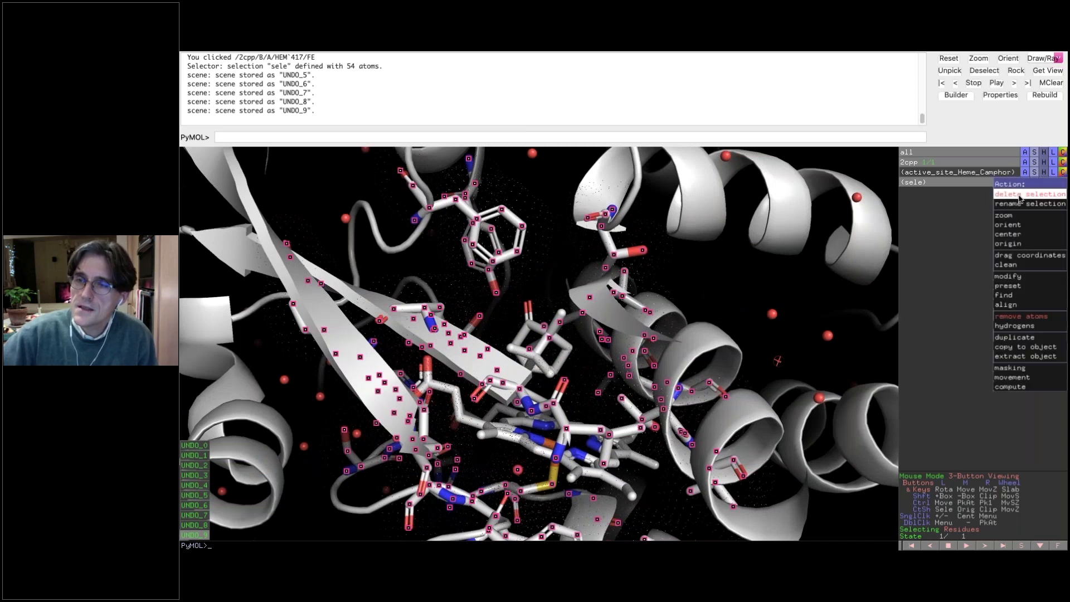
{"action": "left_click", "coordinate": [1015, 204]}
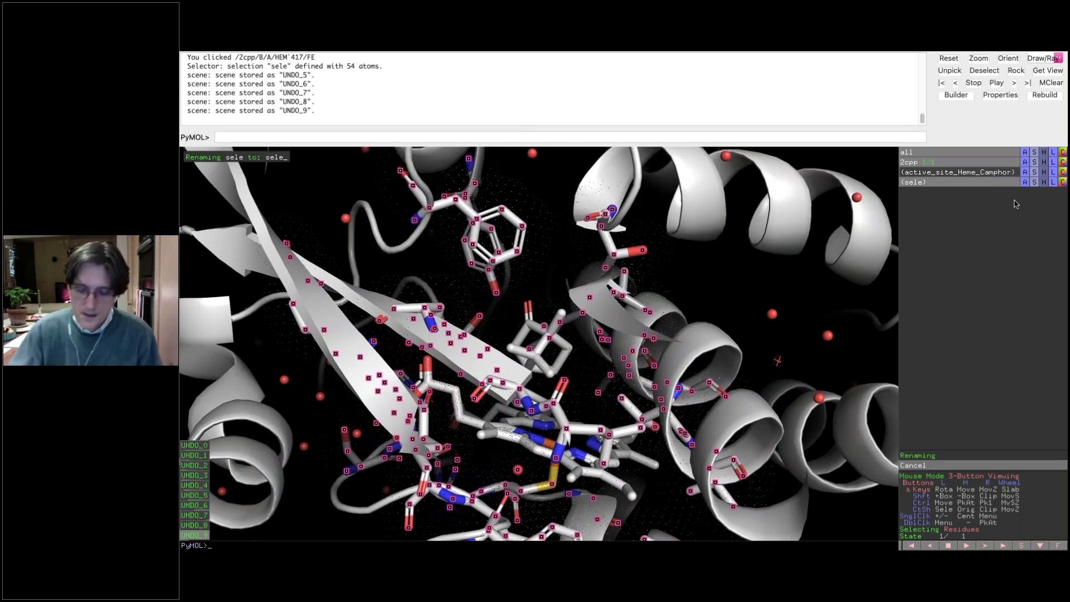
{"action": "key", "text": "BackSpace"}
{"action": "key", "text": "BackSpace"}
{"action": "key", "text": "BackSpace"}
{"action": "key", "text": "BackSpace"}
{"action": "type", "text": "active_"}
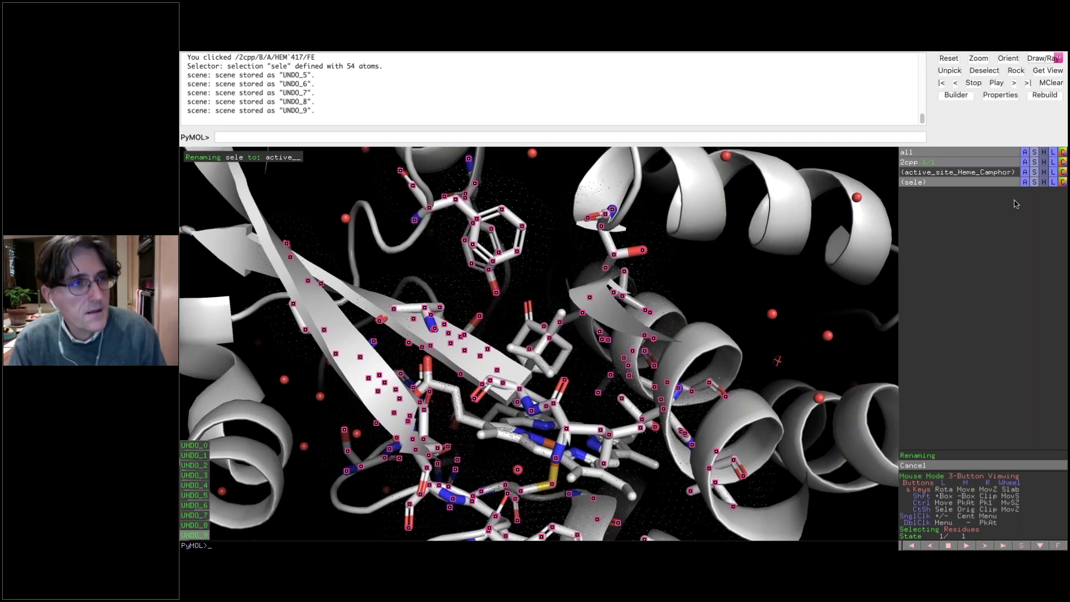
{"action": "type", "text": "site"}
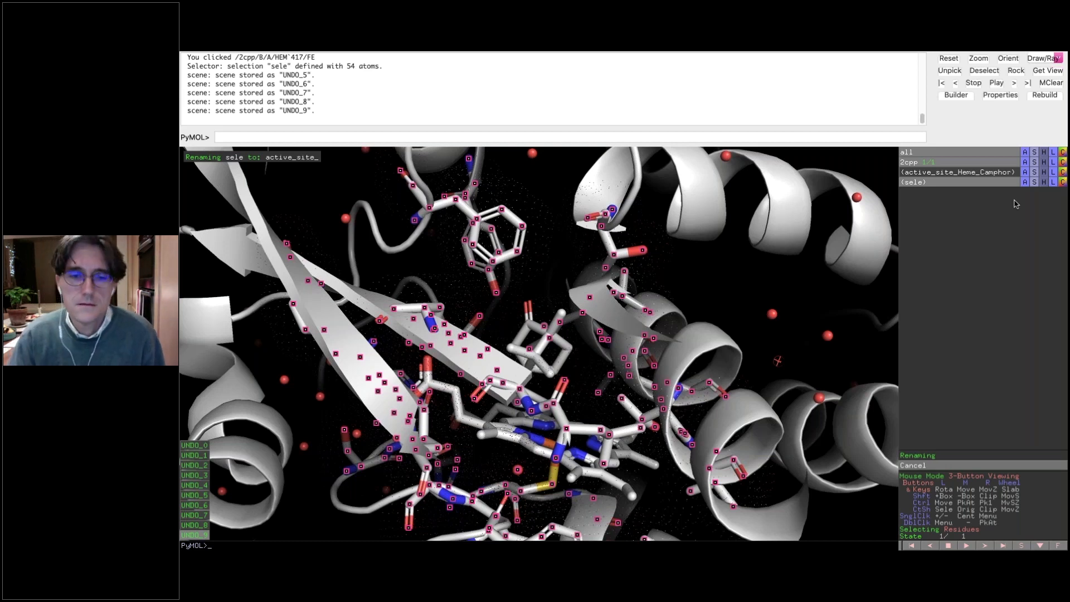
{"action": "key", "text": "Return"}
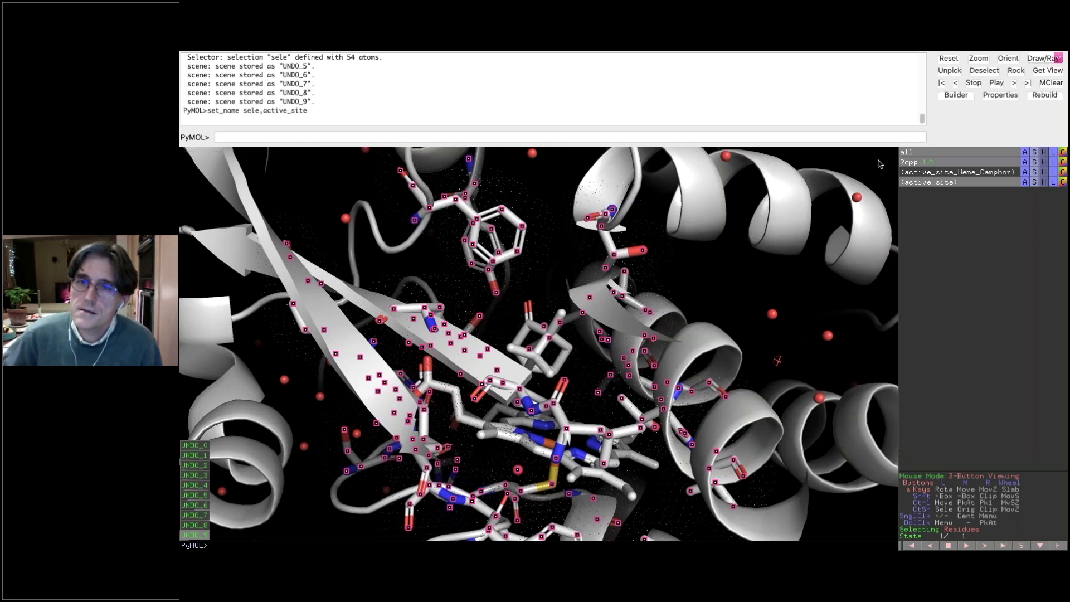
{"action": "left_click", "coordinate": [928, 181]}
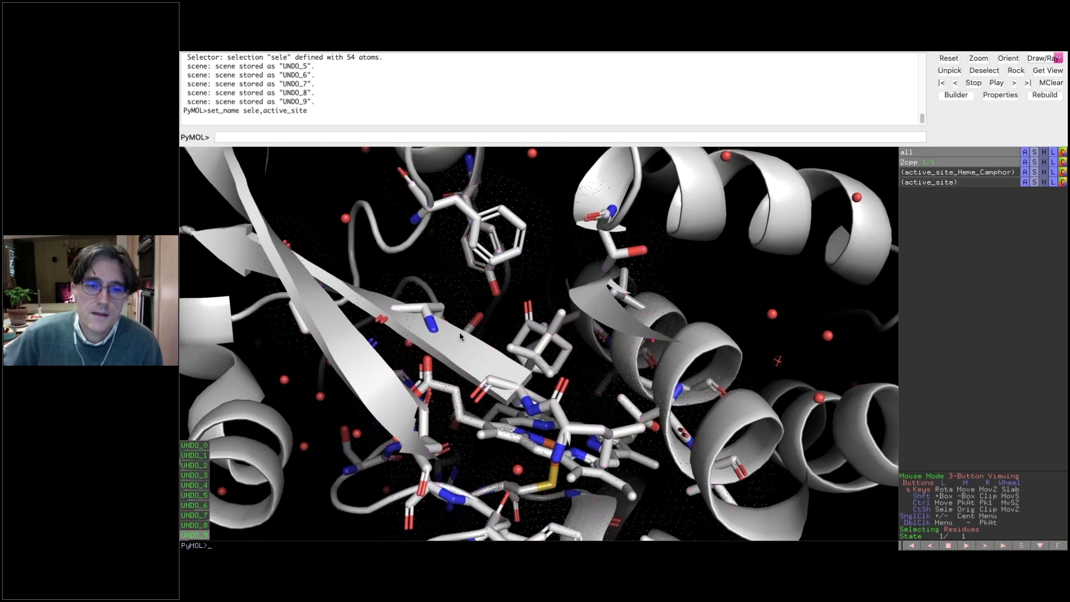
Step: Select the camphor molecule and find its polar contacts to other atoms in the object
{"action": "mouse_move", "coordinate": [500, 319]}
{"action": "left_mouse_down"}
{"action": "mouse_move", "coordinate": [502, 337]}
{"action": "mouse_move", "coordinate": [508, 315]}
{"action": "left_mouse_up"}
{"action": "right_click_drag", "start_coordinate": [508, 316], "coordinate": [556, 426]}
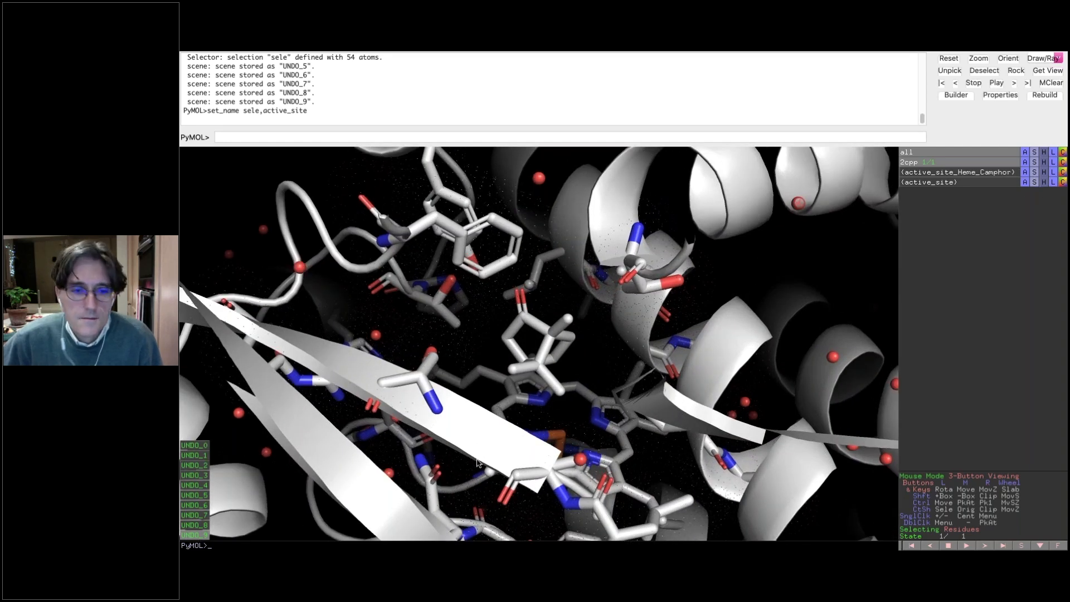
{"action": "left_click_drag", "start_coordinate": [491, 449], "coordinate": [545, 334]}
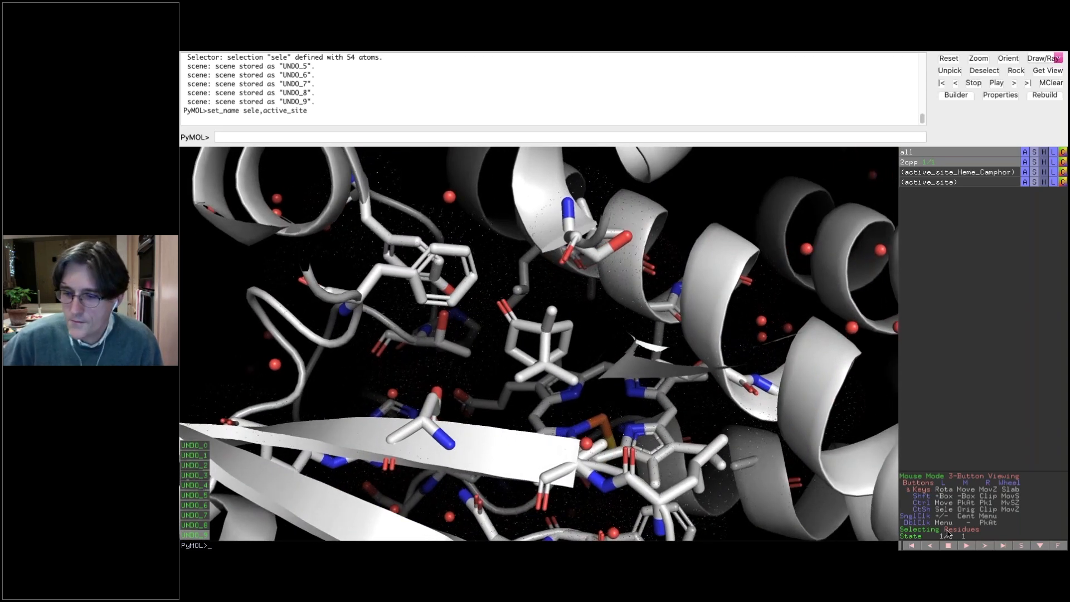
{"action": "left_click", "coordinate": [547, 331]}
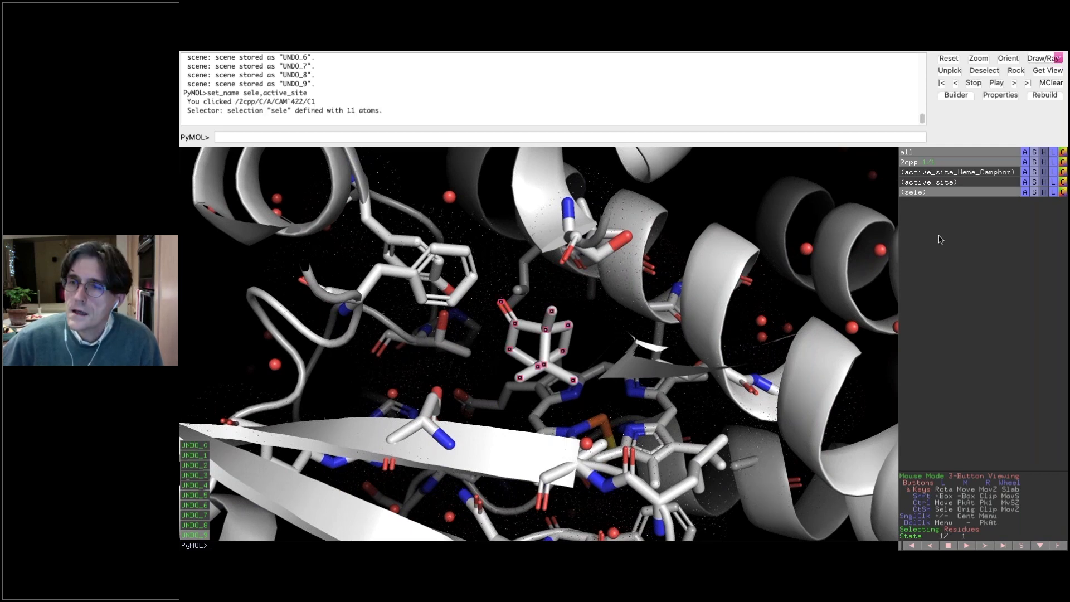
{"action": "left_click", "coordinate": [1025, 193]}
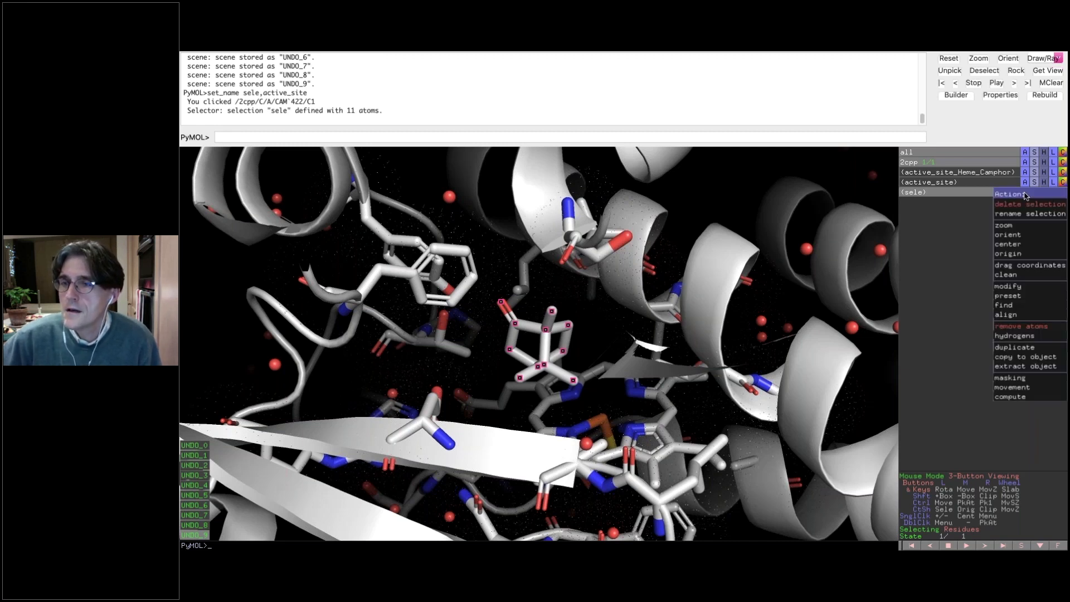
{"action": "mouse_move", "coordinate": [1018, 297]}
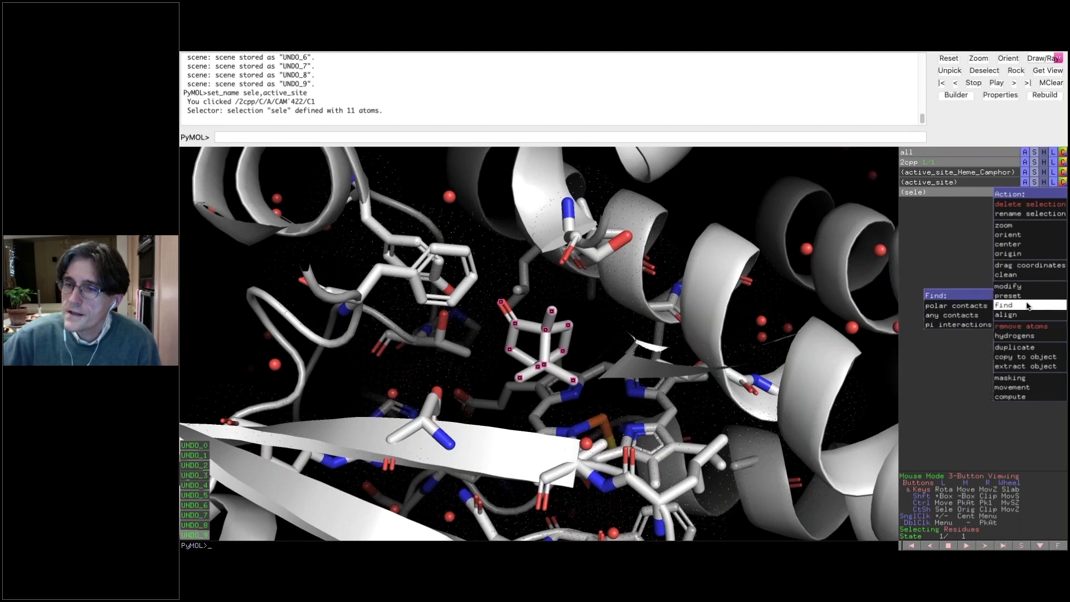
{"action": "mouse_move", "coordinate": [974, 311]}
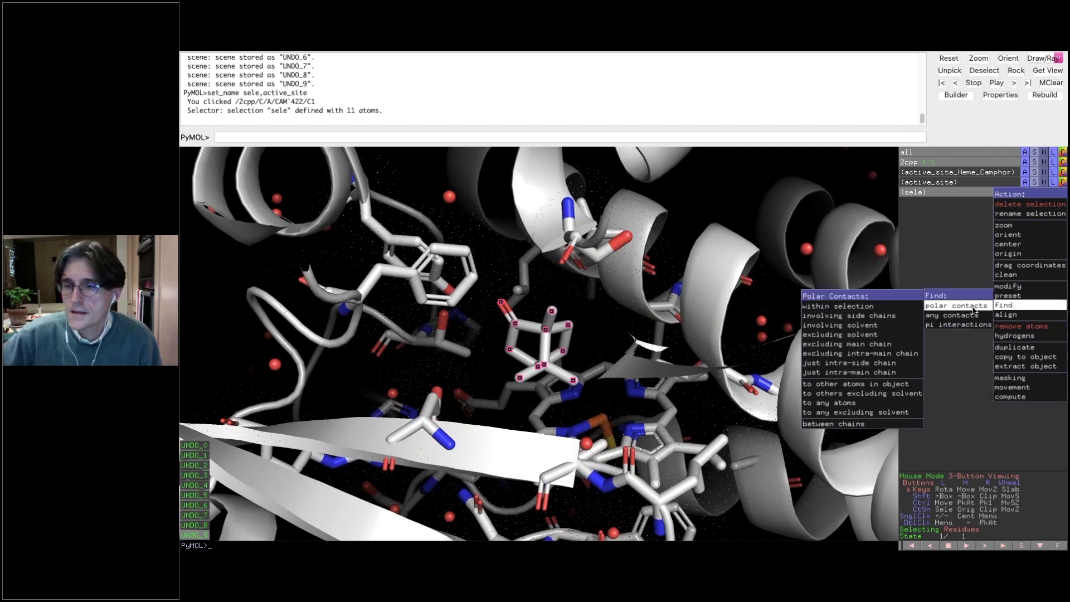
{"action": "mouse_move", "coordinate": [969, 330]}
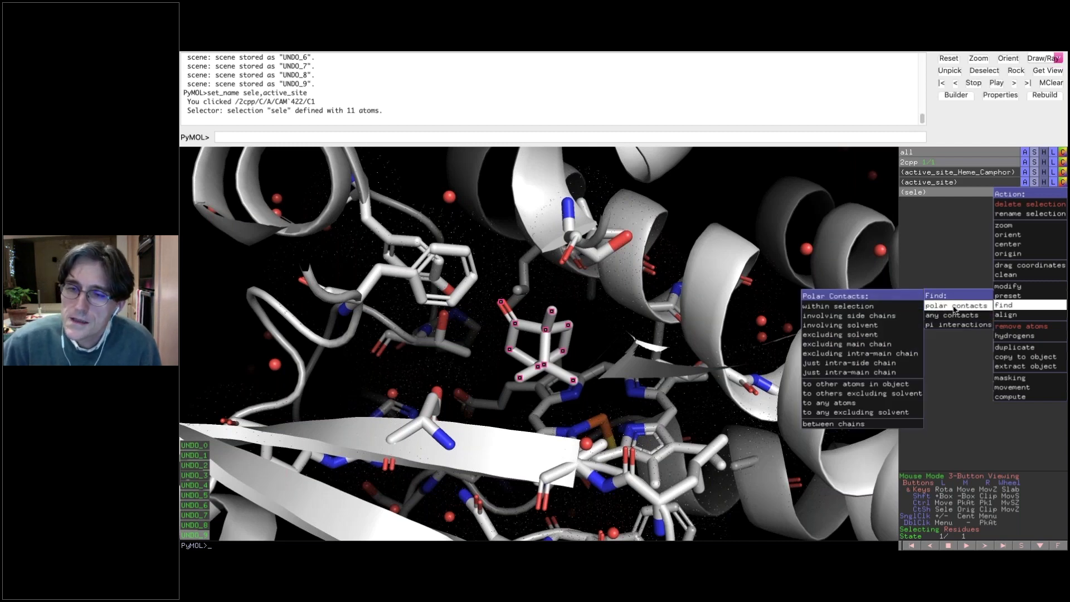
{"action": "left_click", "coordinate": [851, 385]}
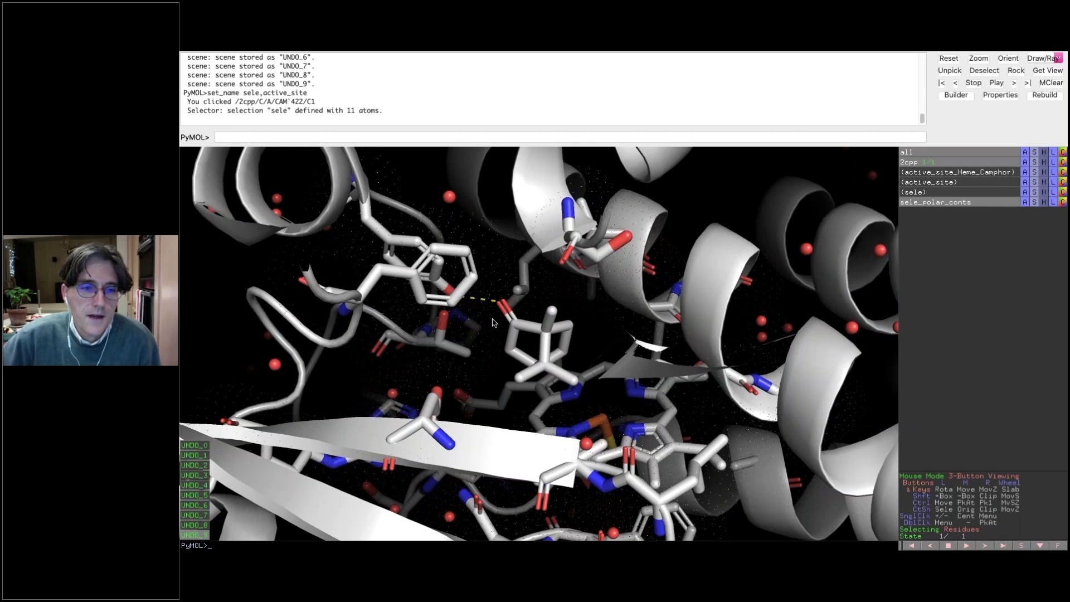
Step: Recolor the dashed line of the camphor's polar contacts in a pale colour
{"action": "left_click_drag", "start_coordinate": [503, 337], "coordinate": [372, 369]}
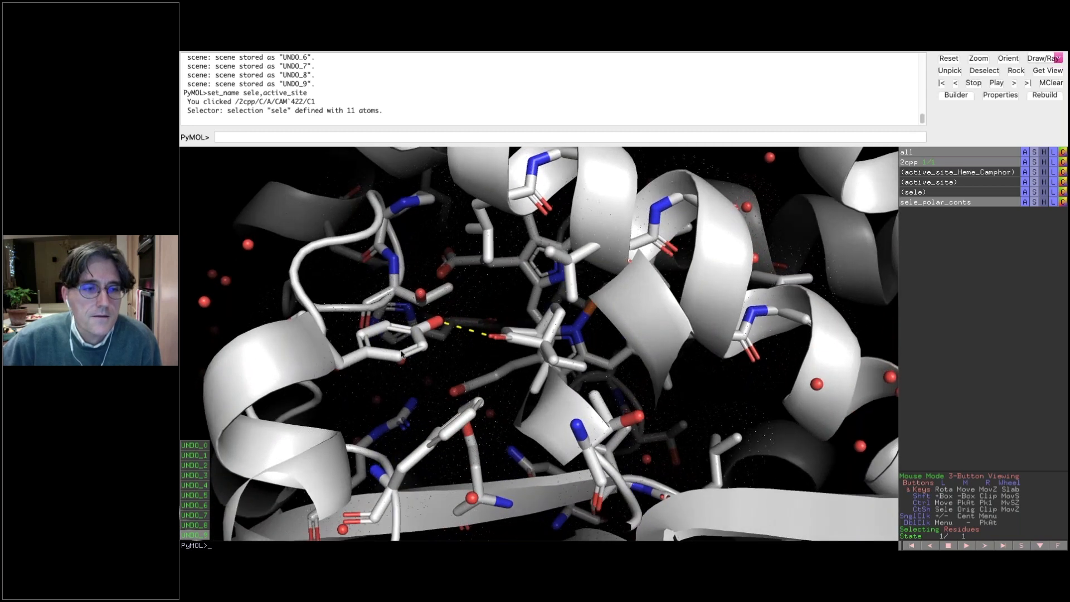
{"action": "left_click_drag", "start_coordinate": [482, 350], "coordinate": [537, 399]}
{"action": "left_click_drag", "start_coordinate": [600, 390], "coordinate": [618, 379]}
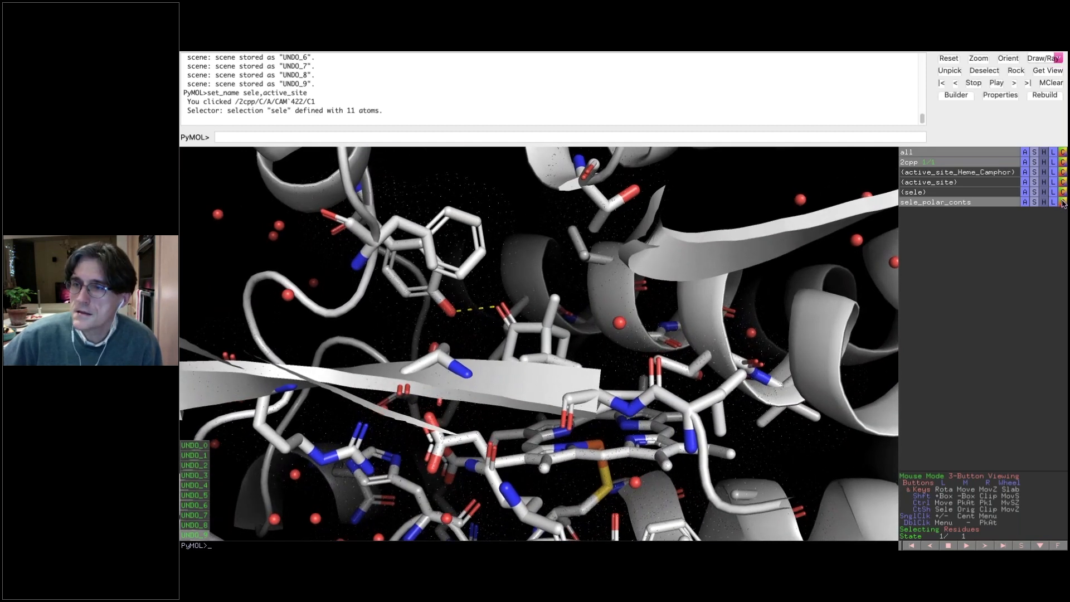
{"action": "left_click", "coordinate": [1062, 204]}
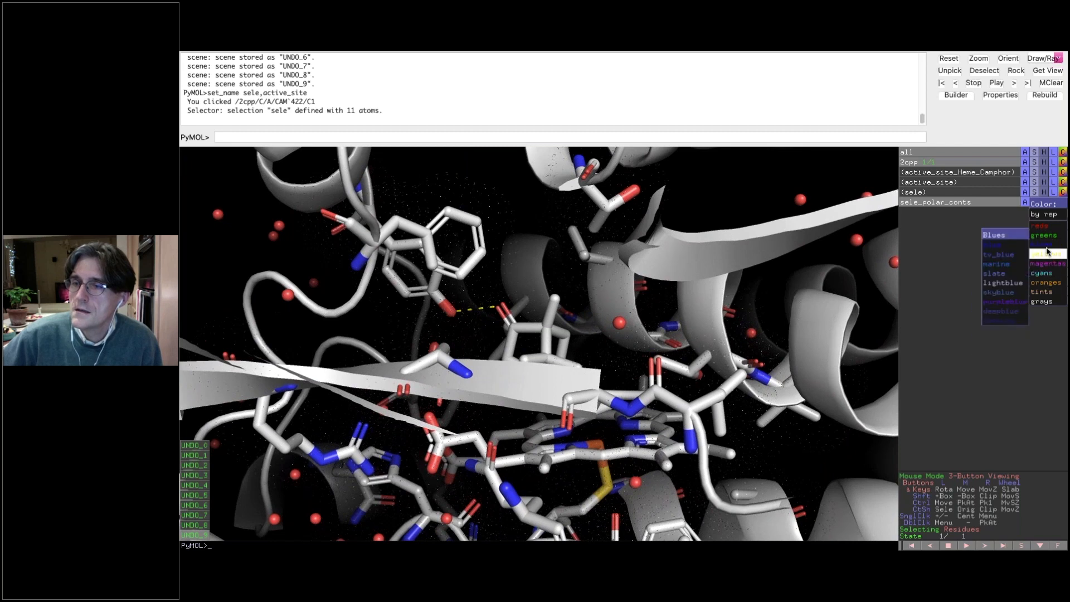
{"action": "left_click", "coordinate": [1004, 284]}
{"action": "mouse_move", "coordinate": [514, 315]}
{"action": "left_mouse_down"}
{"action": "mouse_move", "coordinate": [491, 333]}
{"action": "mouse_move", "coordinate": [506, 309]}
{"action": "left_mouse_up"}
Step: Rename the camphor's polar contacts object sele_polar_conts as Cam_Hb
{"action": "left_click", "coordinate": [1024, 202]}
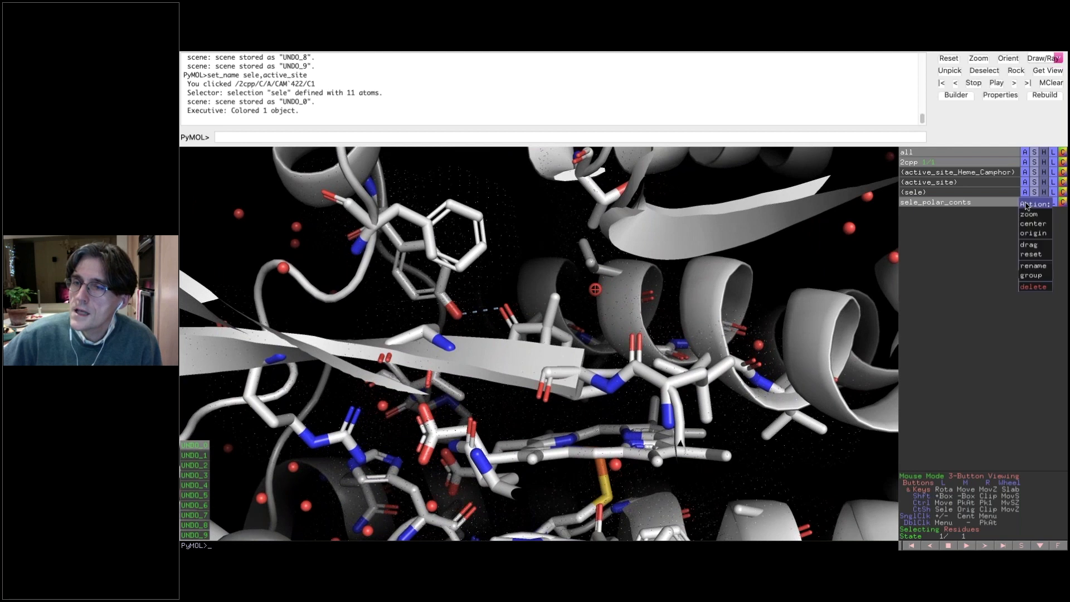
{"action": "left_click", "coordinate": [1025, 266]}
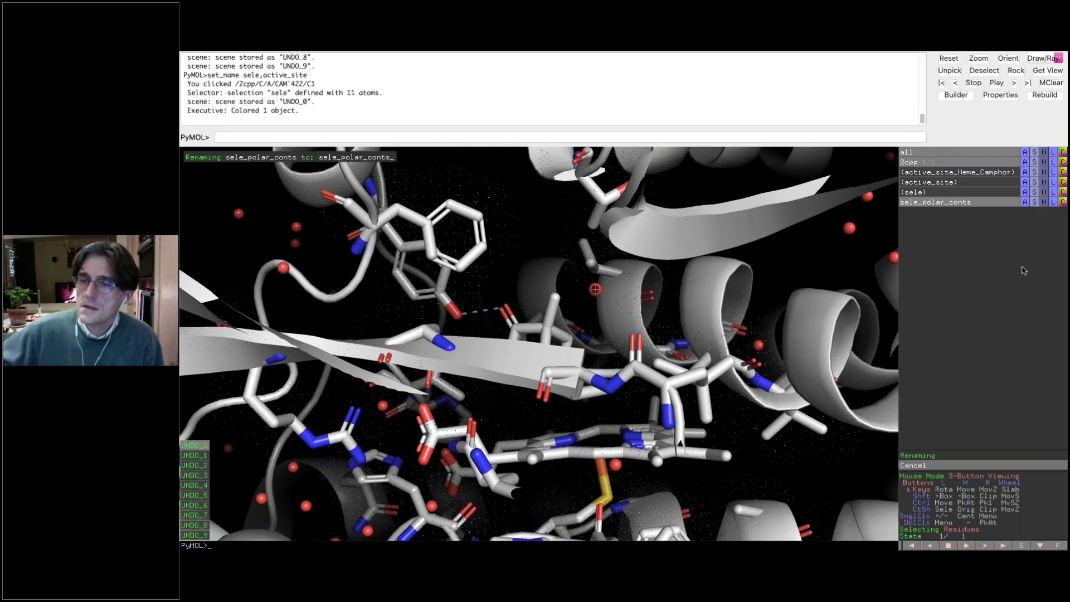
{"action": "key", "text": "BackSpace"}
{"action": "key", "text": "BackSpace"}
{"action": "key", "text": "BackSpace"}
{"action": "key", "text": "BackSpace"}
{"action": "key", "text": "BackSpace"}
{"action": "key", "text": "BackSpace"}
{"action": "key", "text": "BackSpace"}
{"action": "key", "text": "BackSpace"}
{"action": "key", "text": "BackSpace"}
{"action": "key", "text": "BackSpace"}
{"action": "key", "text": "BackSpace"}
{"action": "key", "text": "BackSpace"}
{"action": "key", "text": "BackSpace"}
{"action": "key", "text": "BackSpace"}
{"action": "key", "text": "BackSpace"}
{"action": "key", "text": "BackSpace"}
{"action": "type", "text": "Cam_Hb"}
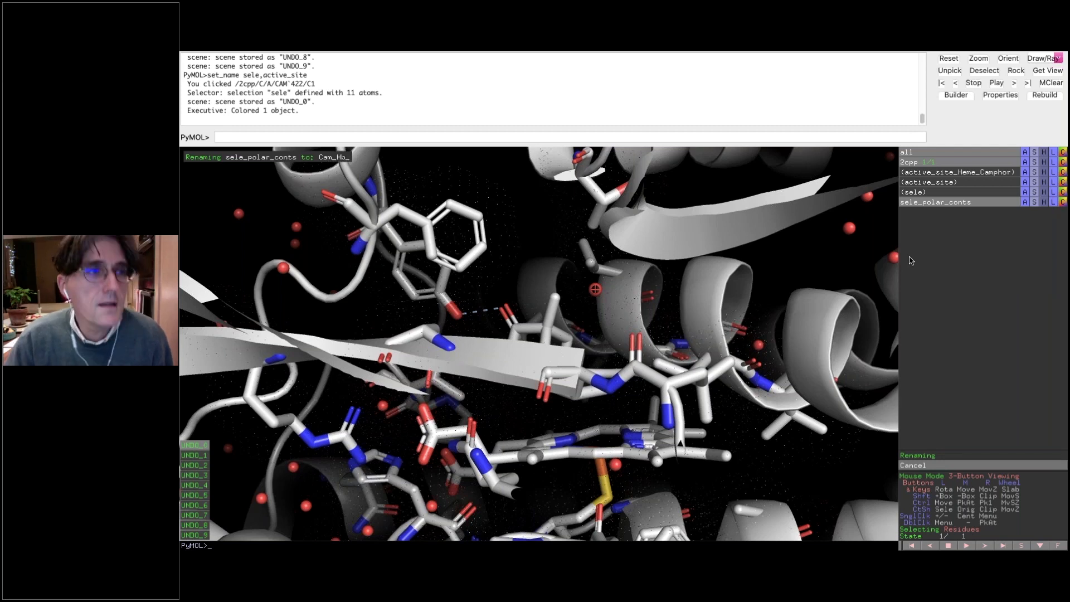
{"action": "key", "text": "Return"}
Step: Hide the dots on the active_site selection
{"action": "left_click_drag", "start_coordinate": [581, 291], "coordinate": [570, 322]}
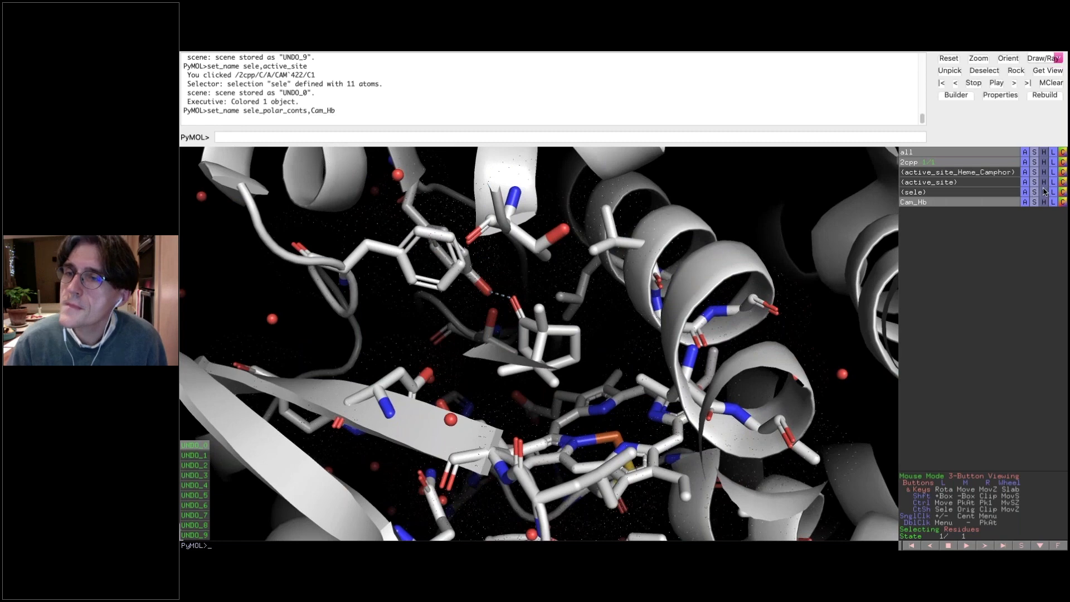
{"action": "left_click", "coordinate": [1045, 184]}
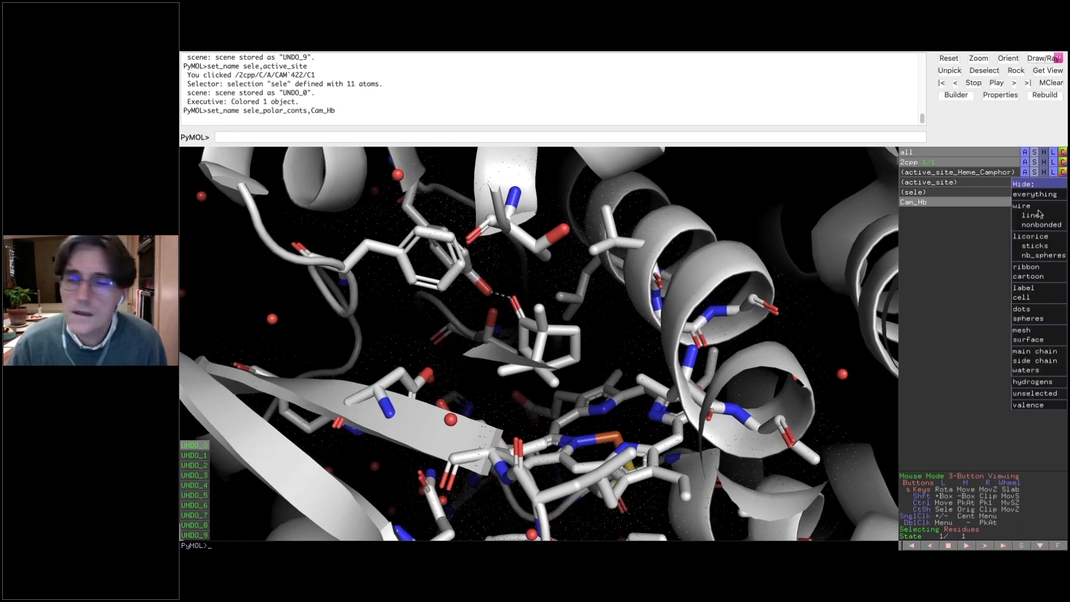
{"action": "left_click", "coordinate": [1034, 310]}
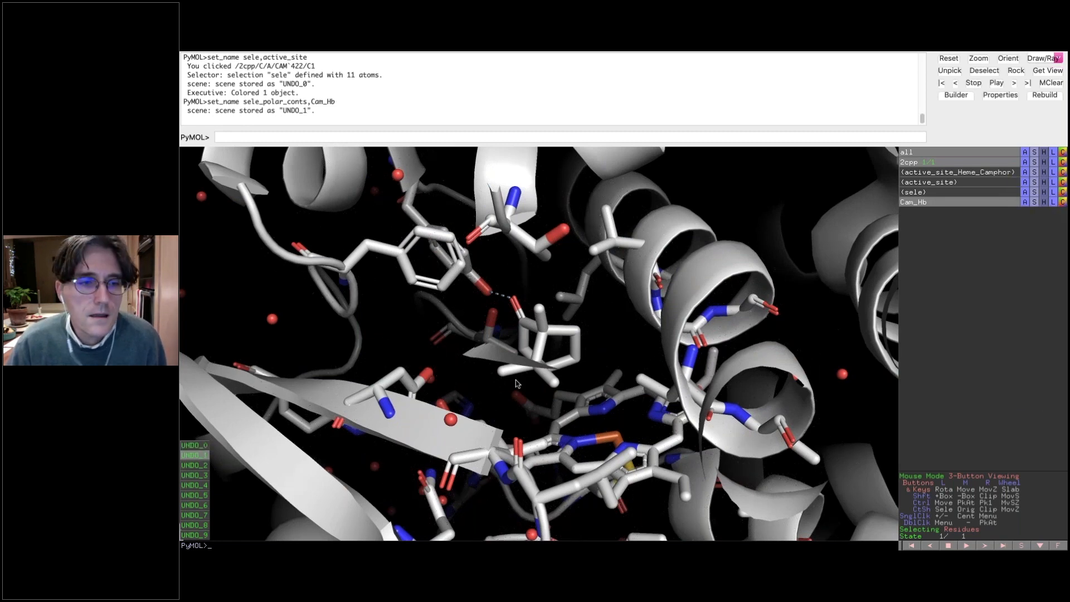
Step: Label the tyrosine residue that hydrogen-bonds to the camphor with its one-letter residue code
{"action": "left_click_drag", "start_coordinate": [518, 382], "coordinate": [548, 367]}
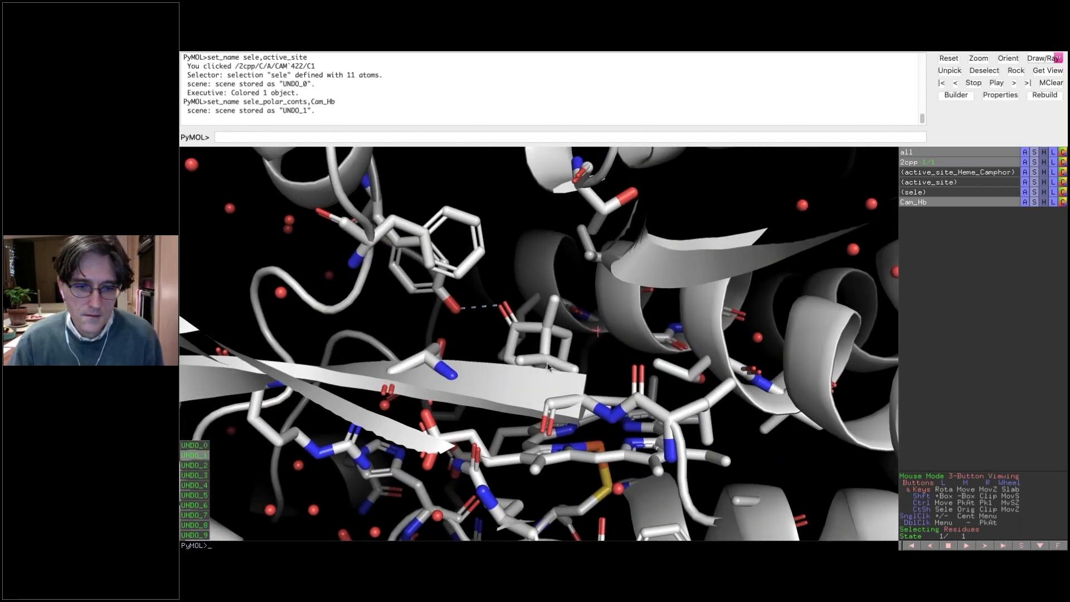
{"action": "scroll", "coordinate": [548, 366], "scroll_direction": "down", "scroll_amount": 5}
{"action": "left_click_drag", "start_coordinate": [557, 408], "coordinate": [438, 298]}
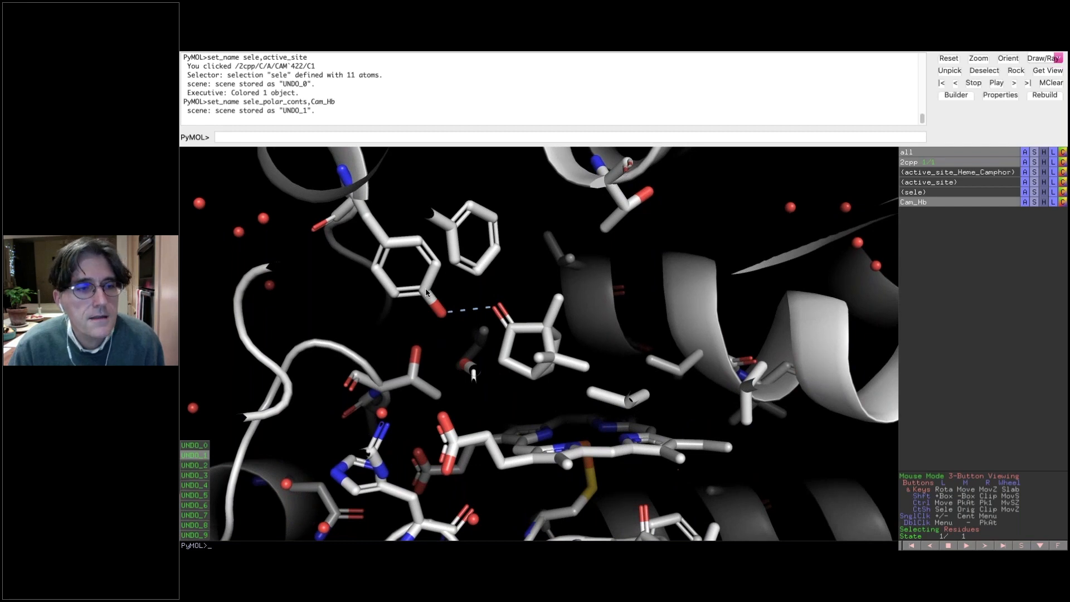
{"action": "right_click", "coordinate": [426, 292]}
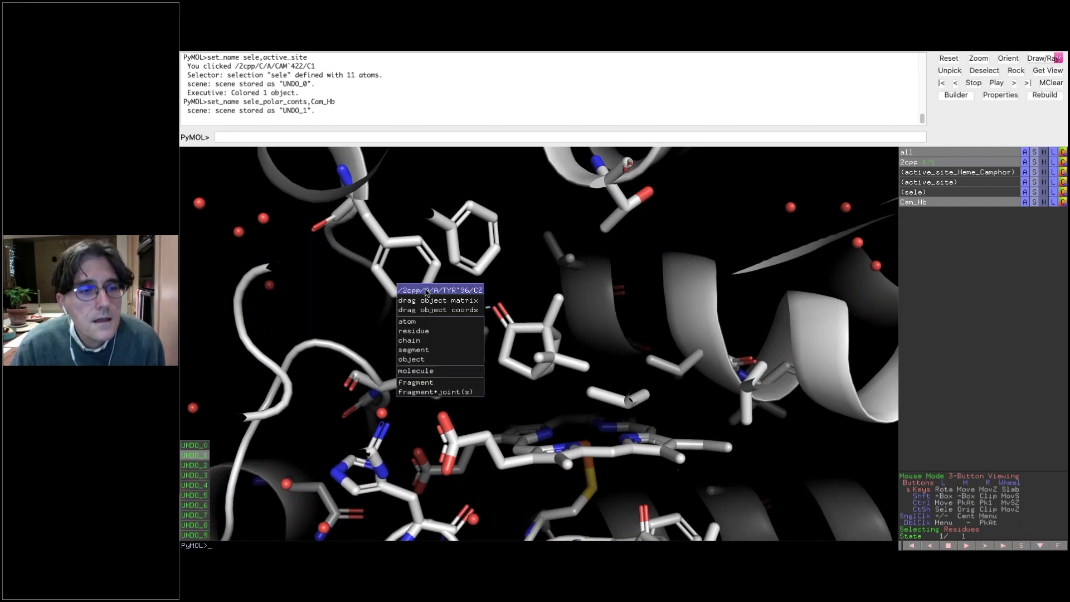
{"action": "mouse_move", "coordinate": [426, 337]}
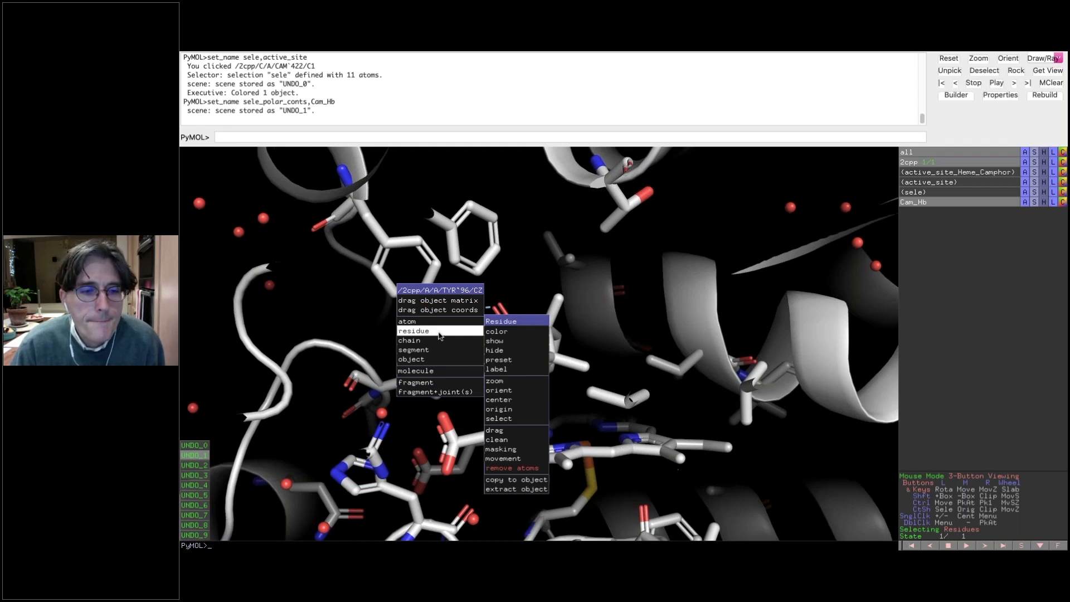
{"action": "mouse_move", "coordinate": [505, 370]}
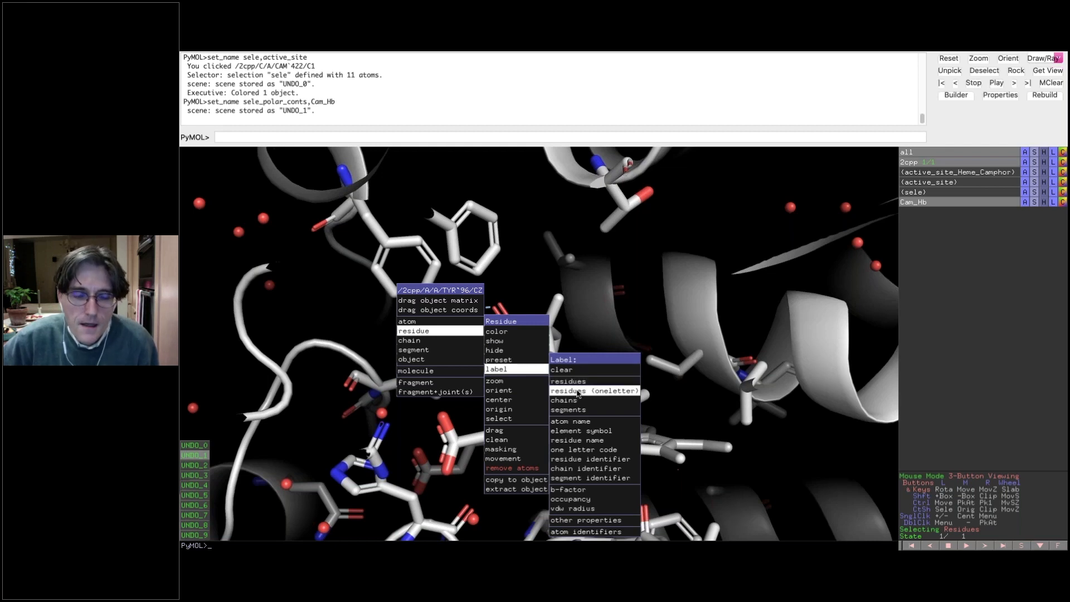
{"action": "left_click", "coordinate": [616, 394]}
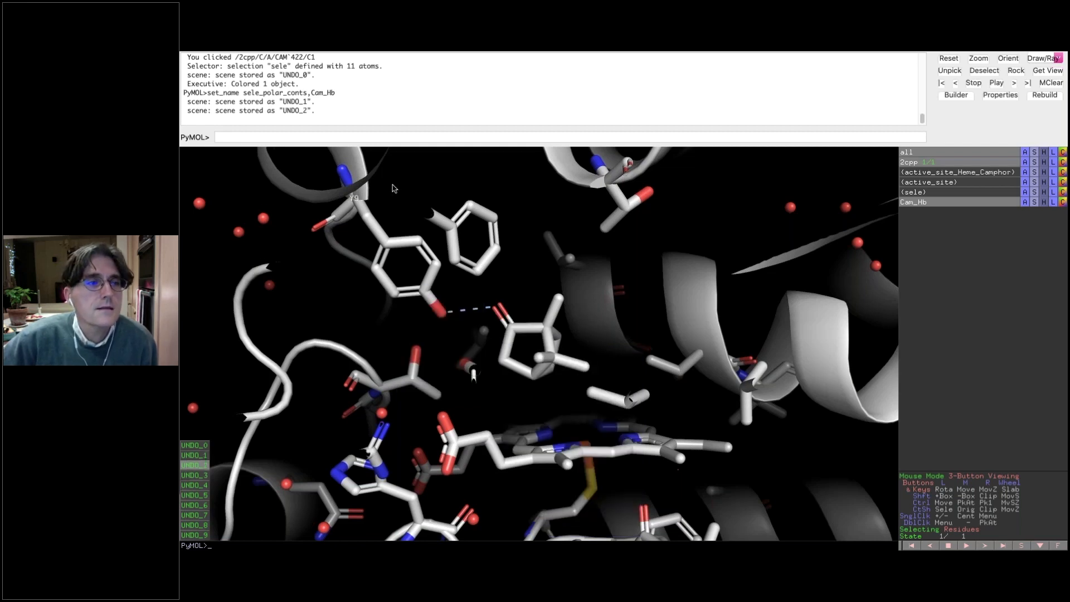
Step: Change the viewer's background colour to white
{"action": "left_click_drag", "start_coordinate": [392, 212], "coordinate": [346, 226]}
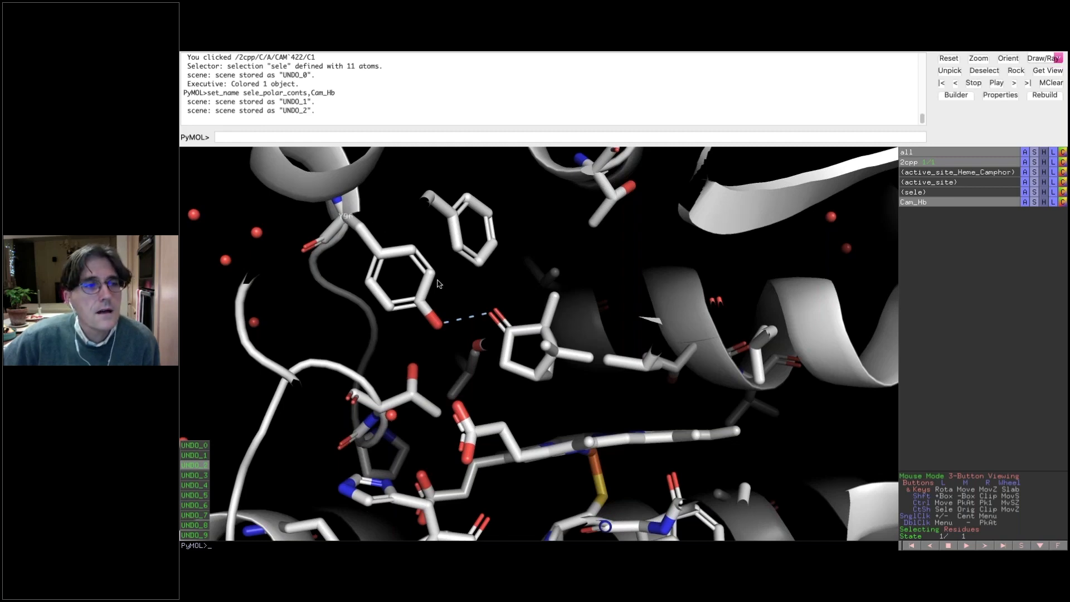
{"action": "mouse_move", "coordinate": [579, 266]}
{"action": "left_mouse_down"}
{"action": "mouse_move", "coordinate": [584, 249]}
{"action": "mouse_move", "coordinate": [588, 278]}
{"action": "left_mouse_up"}
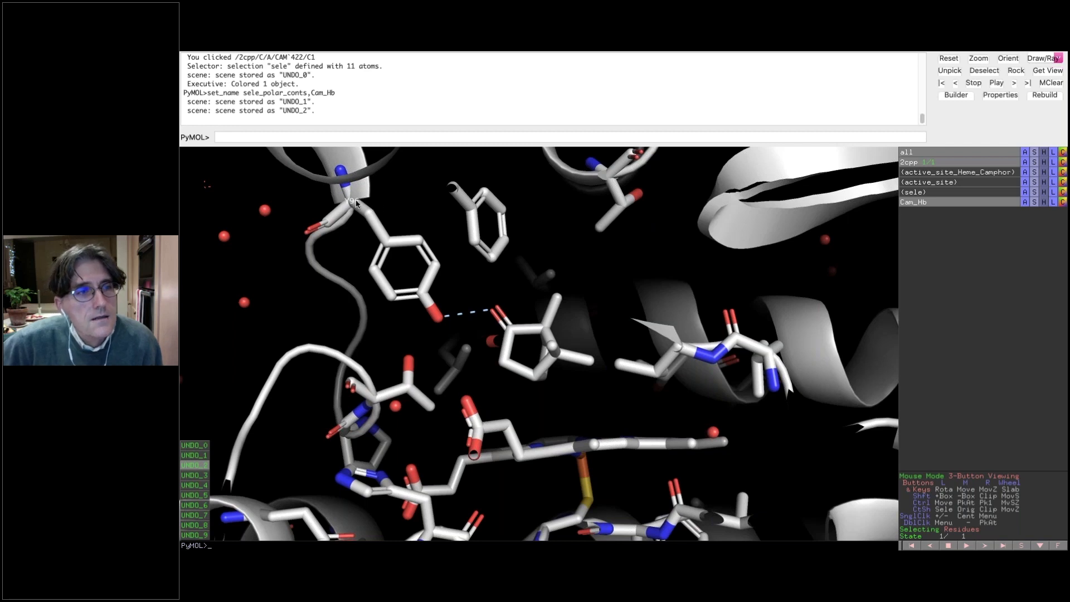
{"action": "mouse_move", "coordinate": [351, 53]}
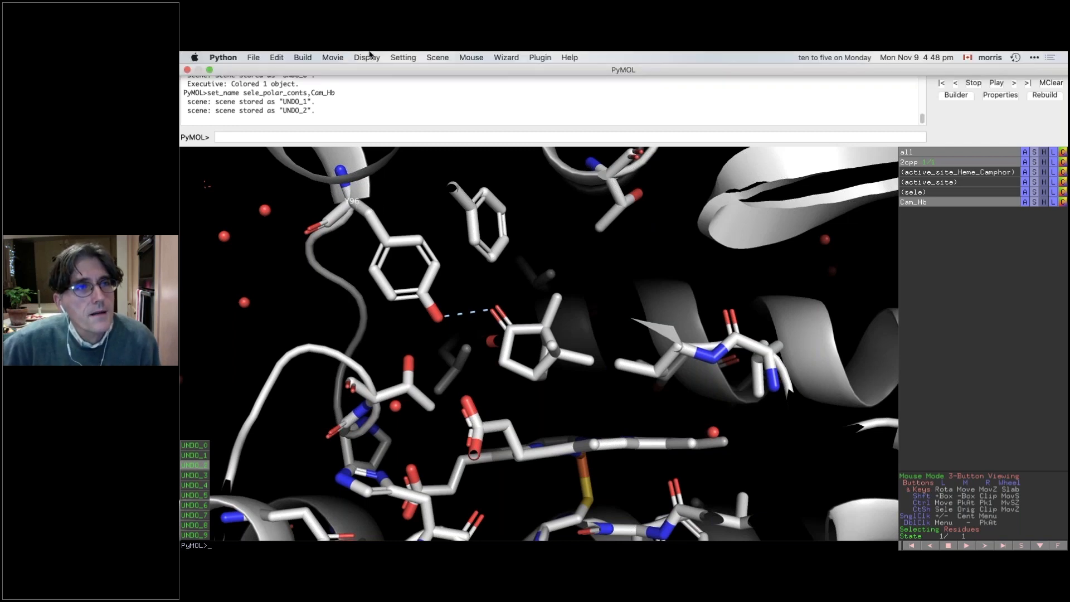
{"action": "left_click", "coordinate": [399, 57]}
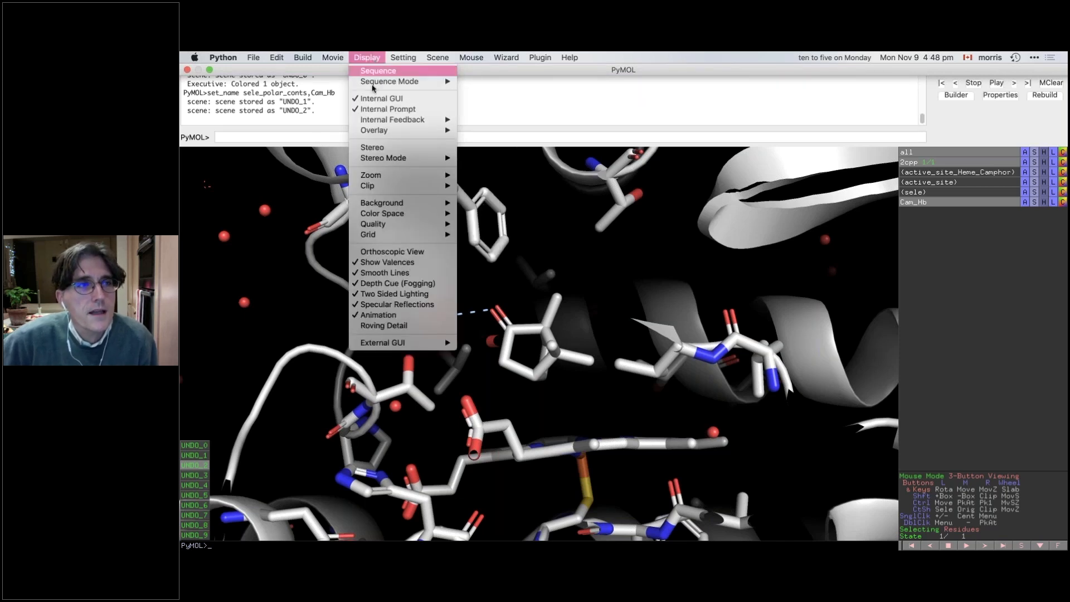
{"action": "mouse_move", "coordinate": [385, 203]}
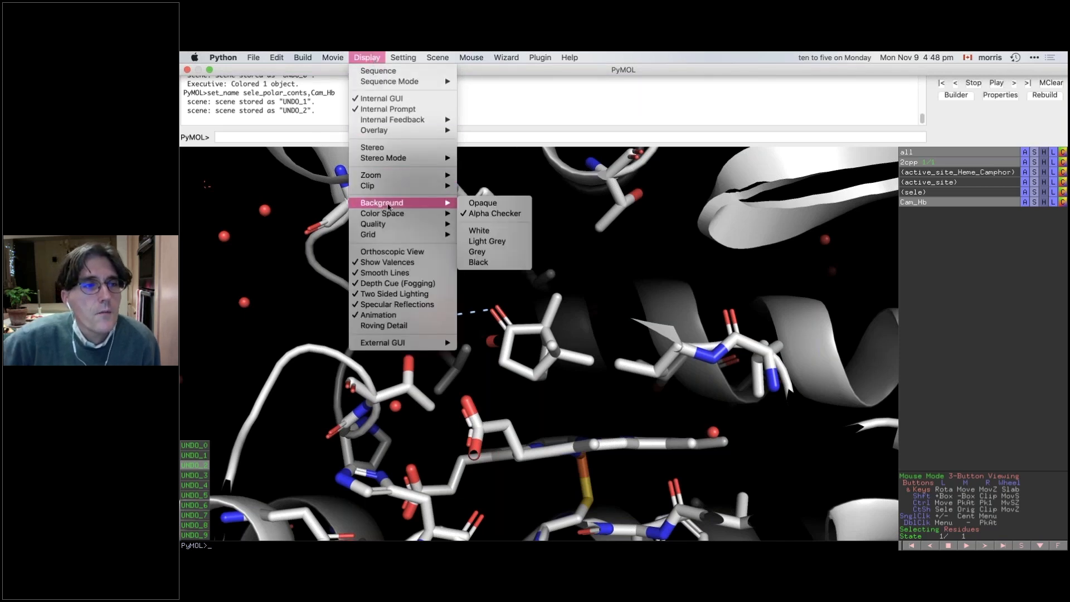
{"action": "left_click", "coordinate": [491, 233]}
Step: Clip the view around the camphor and hide the sticks of the active_site selection
{"action": "left_click_drag", "start_coordinate": [625, 363], "coordinate": [362, 201]}
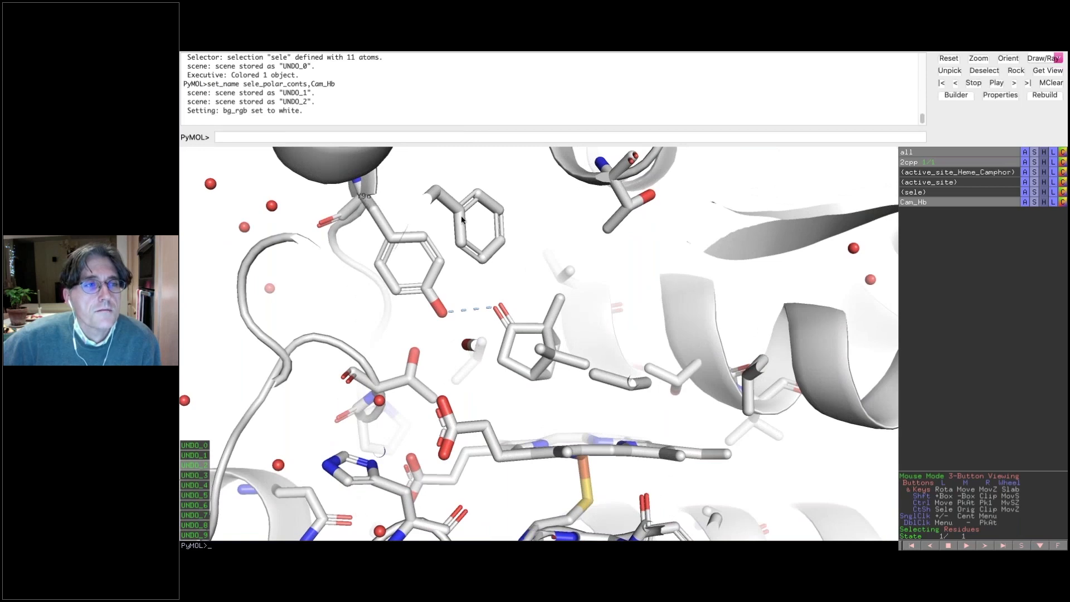
{"action": "mouse_move", "coordinate": [607, 277]}
{"action": "left_mouse_down"}
{"action": "mouse_move", "coordinate": [614, 258]}
{"action": "mouse_move", "coordinate": [614, 268]}
{"action": "mouse_move", "coordinate": [594, 269]}
{"action": "left_mouse_up"}
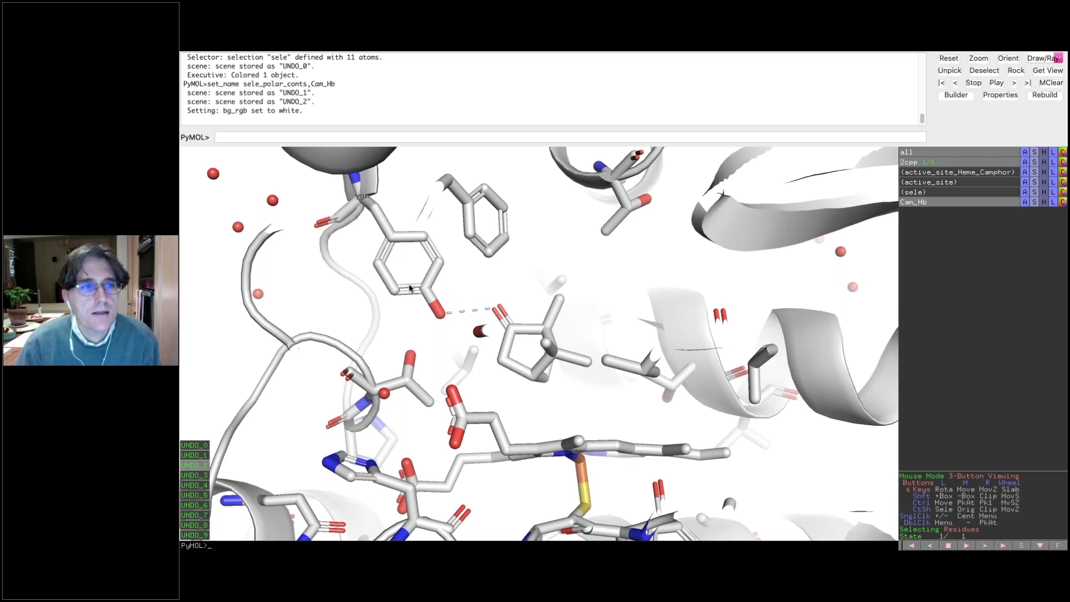
{"action": "scroll", "coordinate": [686, 284], "scroll_direction": "up", "scroll_amount": 1}
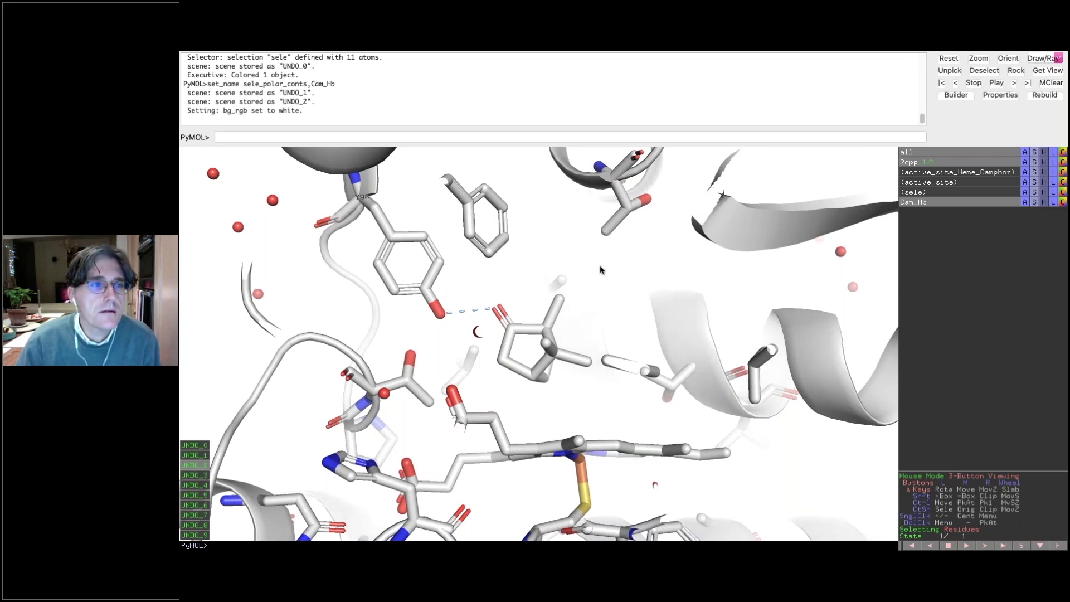
{"action": "scroll", "coordinate": [600, 270], "scroll_direction": "up", "scroll_amount": 2}
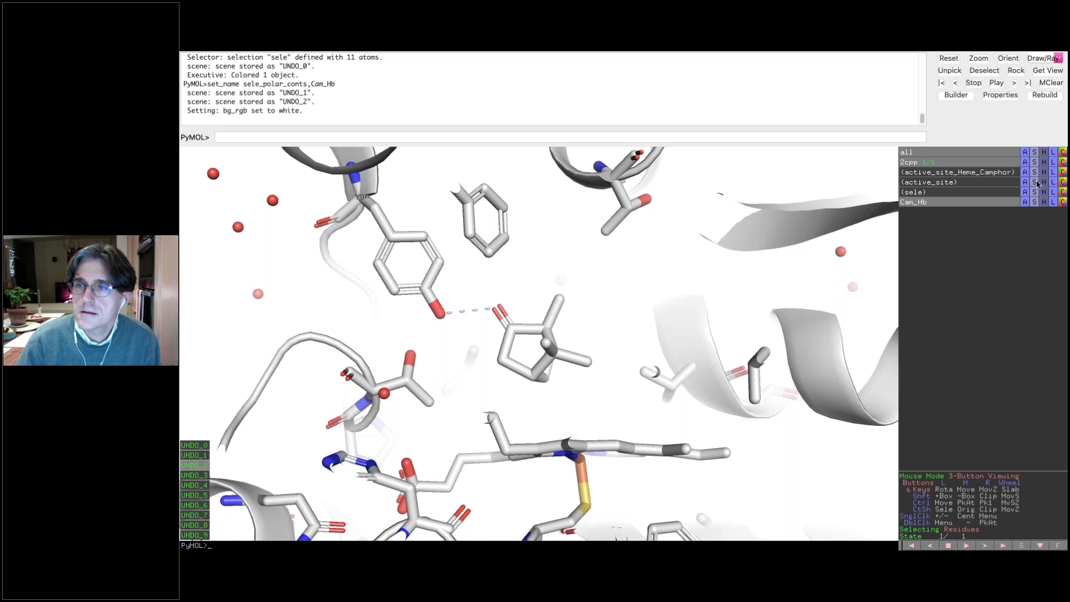
{"action": "left_click", "coordinate": [1045, 183]}
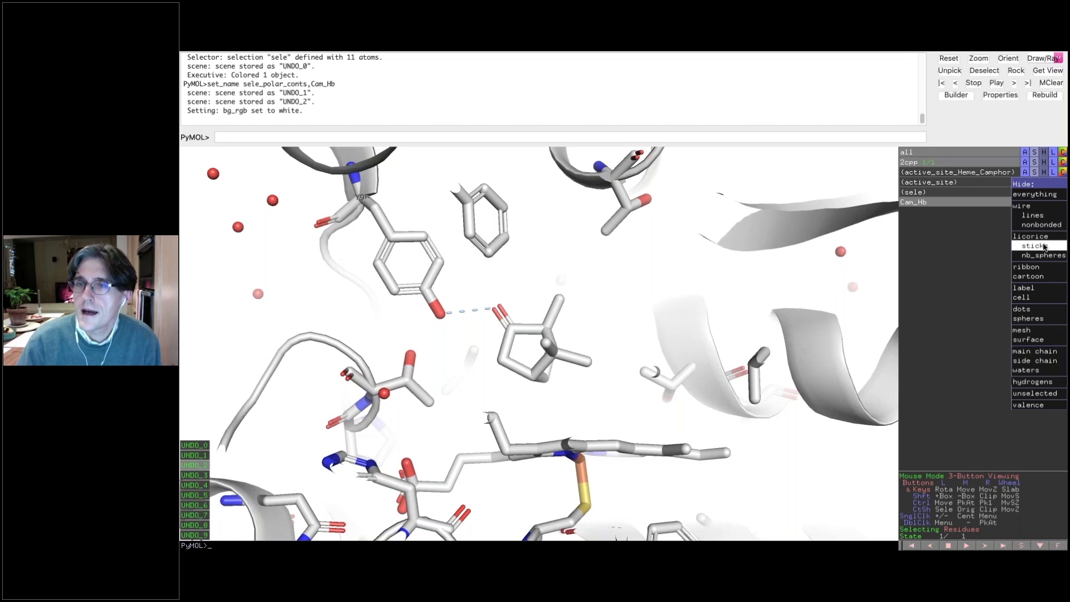
{"action": "left_click", "coordinate": [1042, 246]}
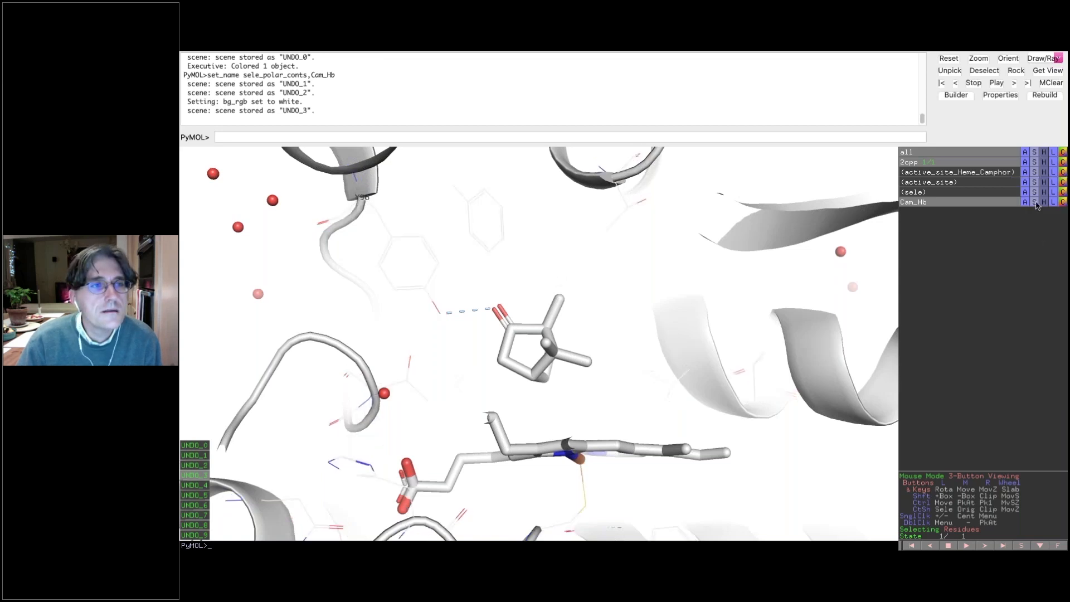
Step: Hide the lines of active_site_Heme_Camphor and active_site, and hide the cartoon of 2cpp
{"action": "left_click", "coordinate": [1044, 175]}
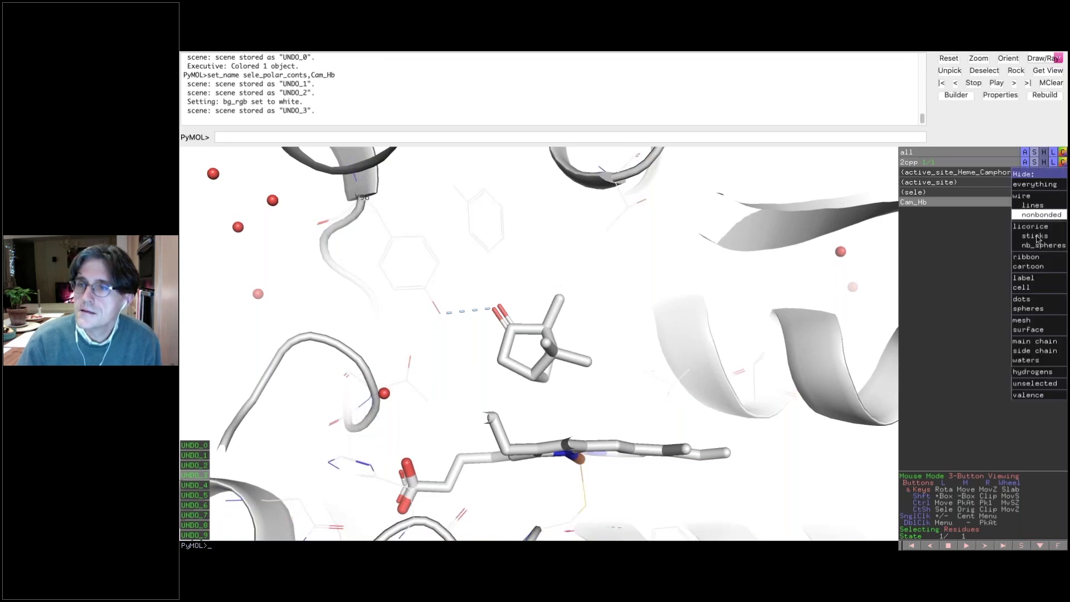
{"action": "left_click", "coordinate": [1035, 206]}
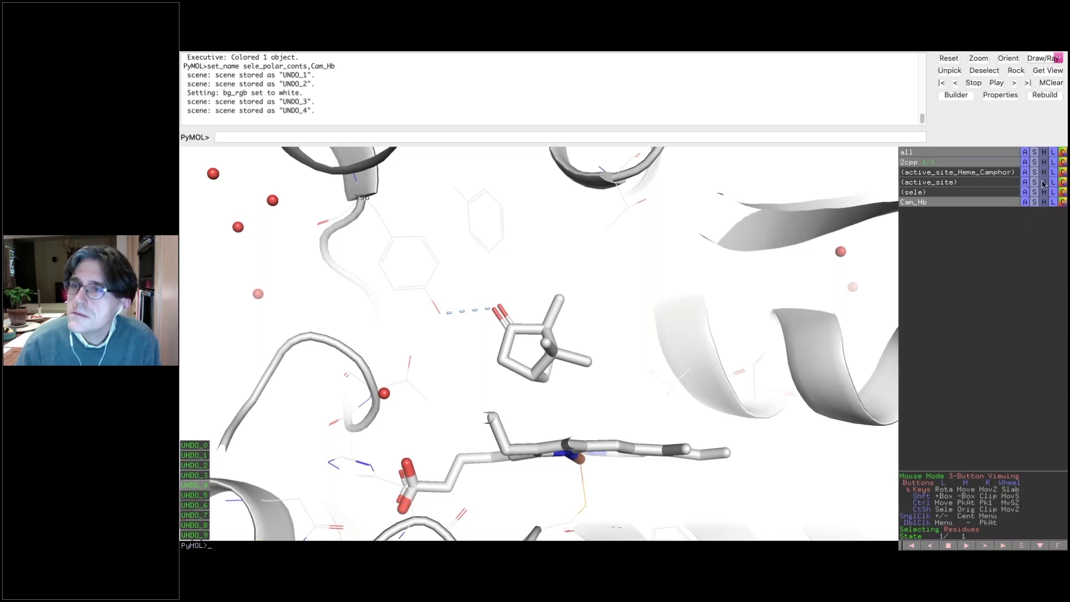
{"action": "left_click", "coordinate": [1045, 183]}
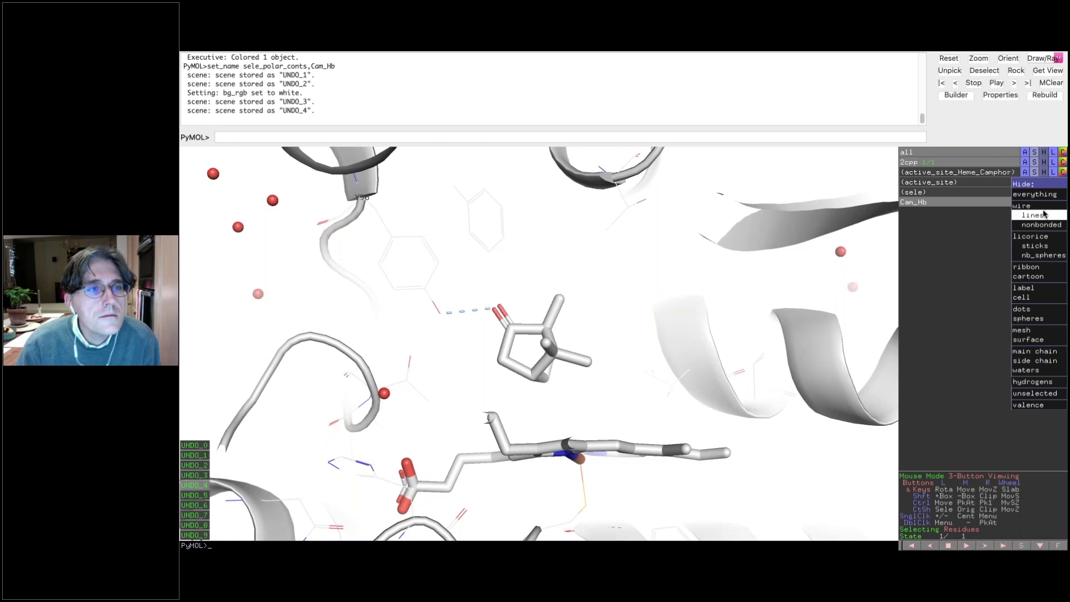
{"action": "left_click", "coordinate": [1044, 215]}
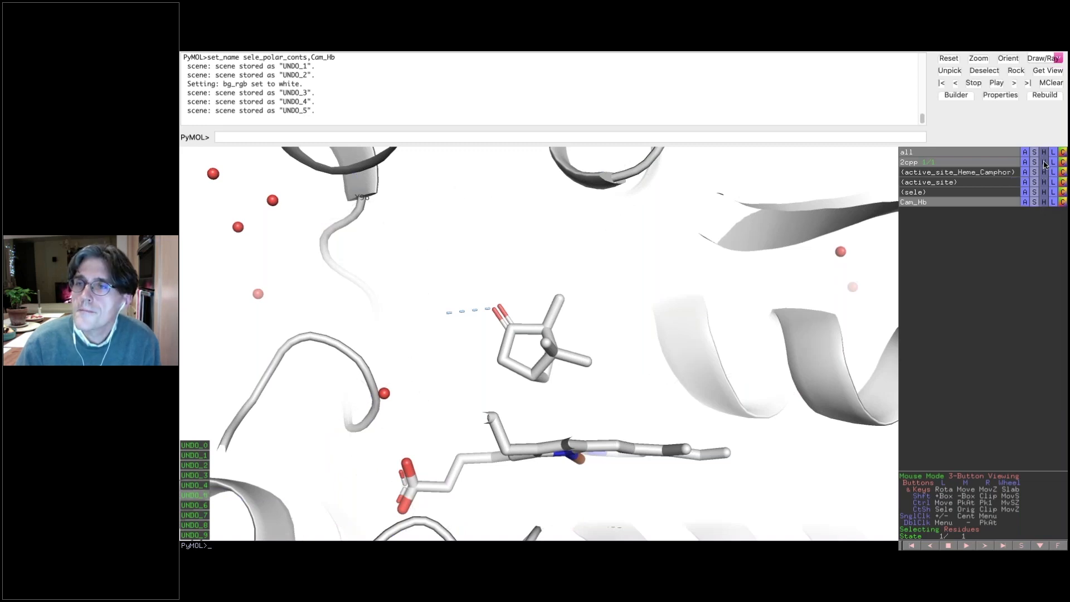
{"action": "left_click", "coordinate": [1044, 162]}
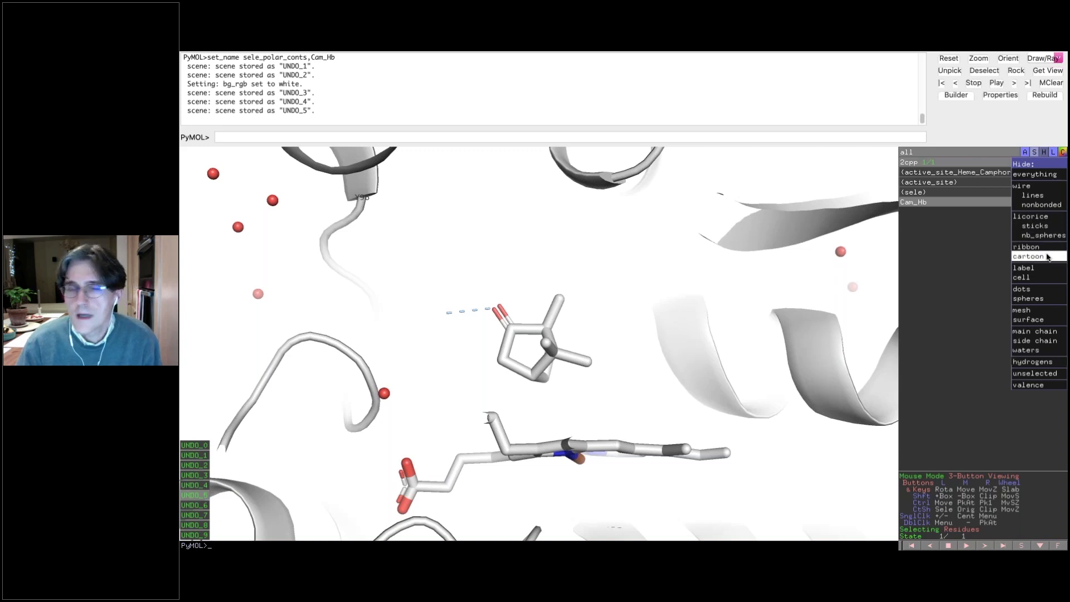
{"action": "left_click", "coordinate": [1047, 257]}
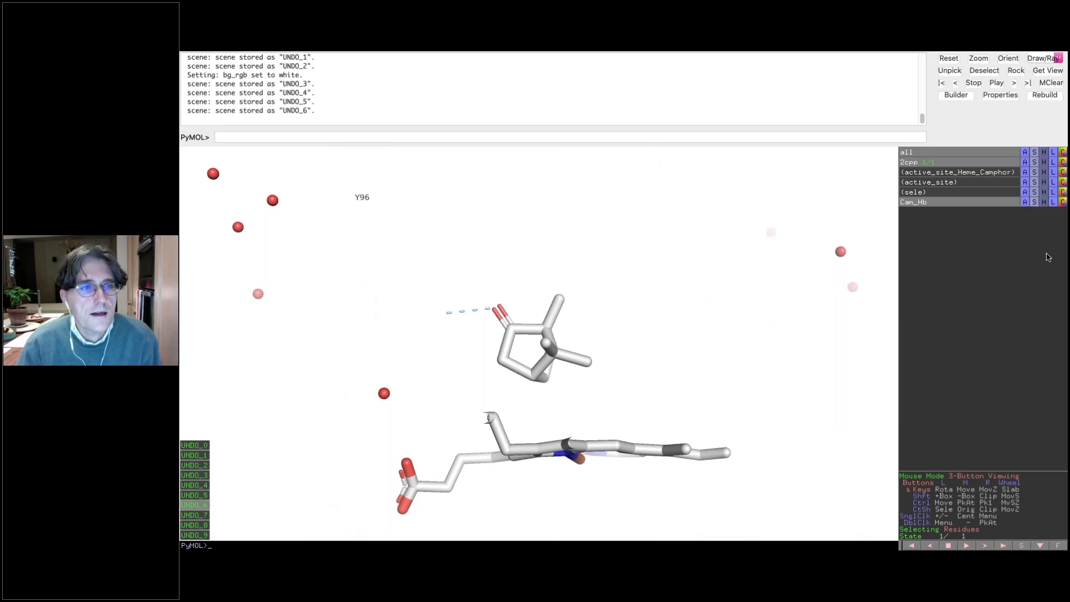
Step: Switch the mouse mode to 3-Button Editing and move the Y96 label slightly away from its residue
{"action": "left_click", "coordinate": [967, 479]}
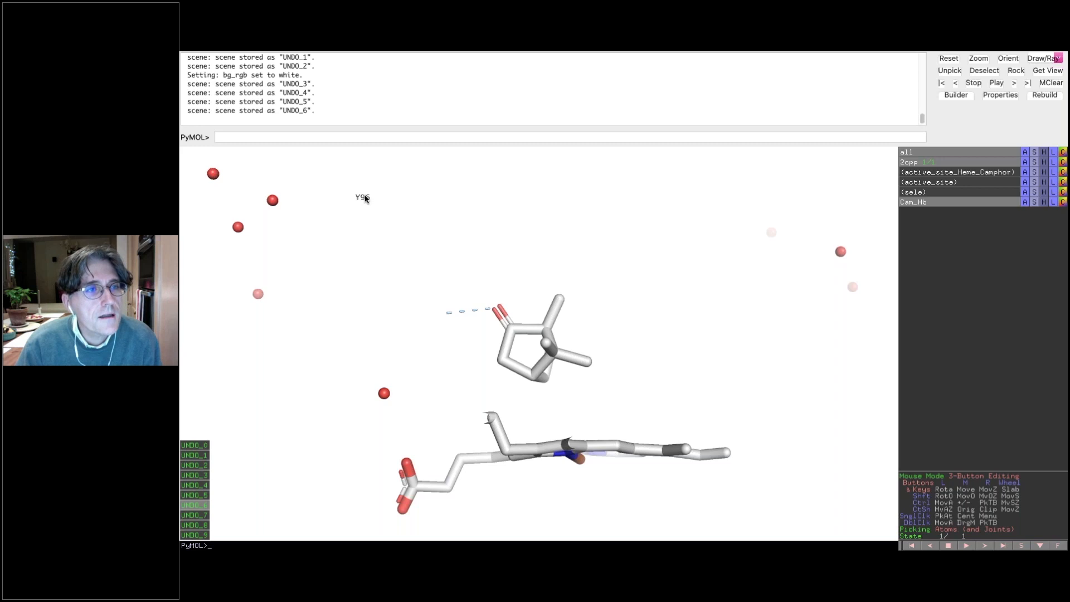
{"action": "left_click_drag", "start_coordinate": [366, 199], "coordinate": [380, 193], "text": "ctrl"}
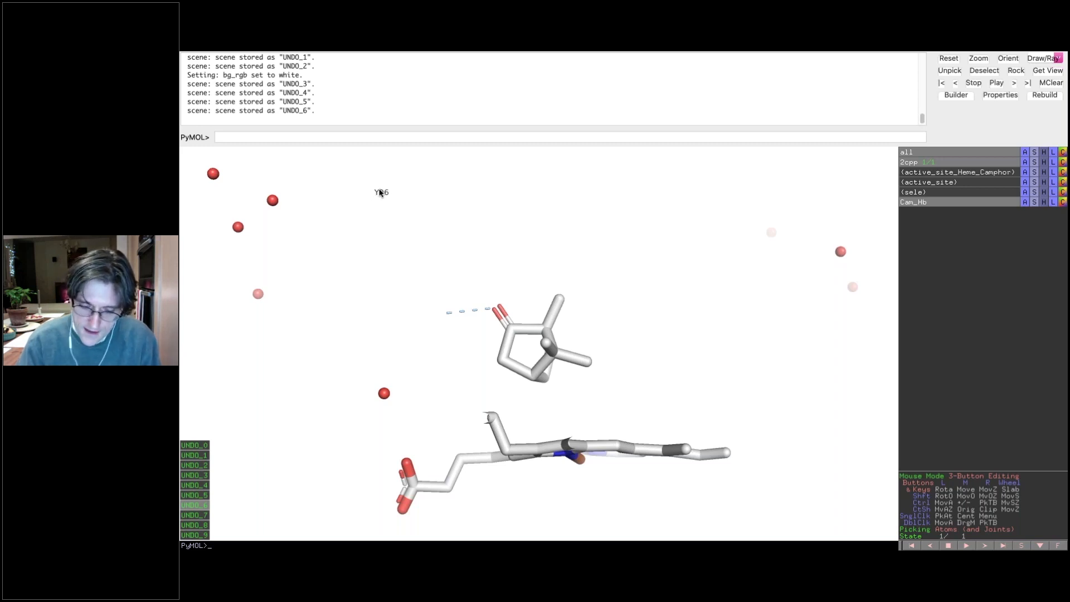
{"action": "left_click_drag", "start_coordinate": [381, 193], "coordinate": [390, 188], "text": "ctrl"}
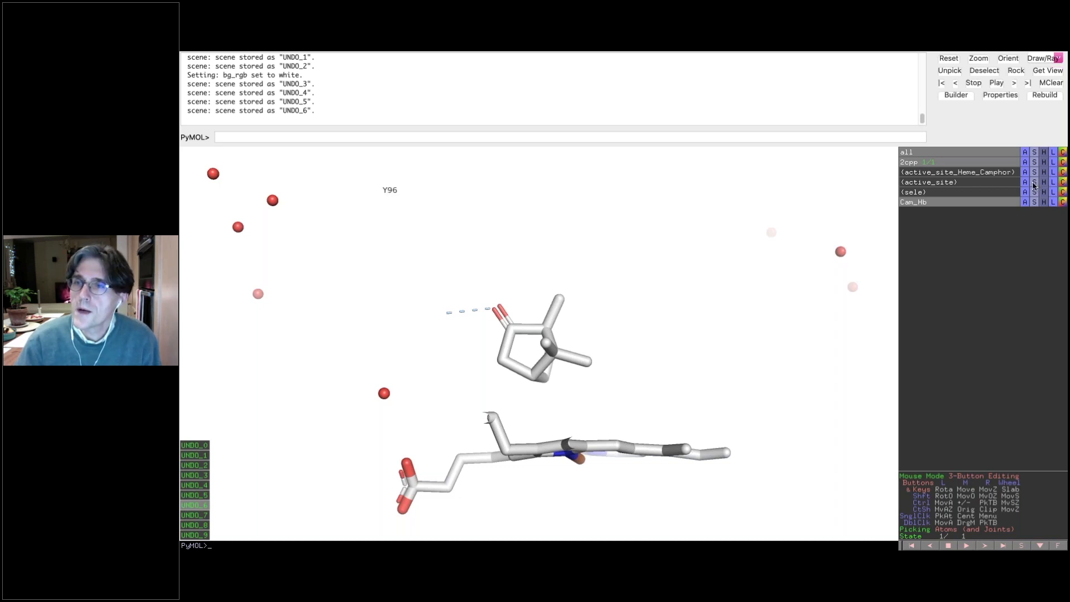
Step: Show the sticks of active_site and the cartoon of 2cpp again
{"action": "left_click", "coordinate": [1033, 184]}
{"action": "left_click", "coordinate": [1035, 246]}
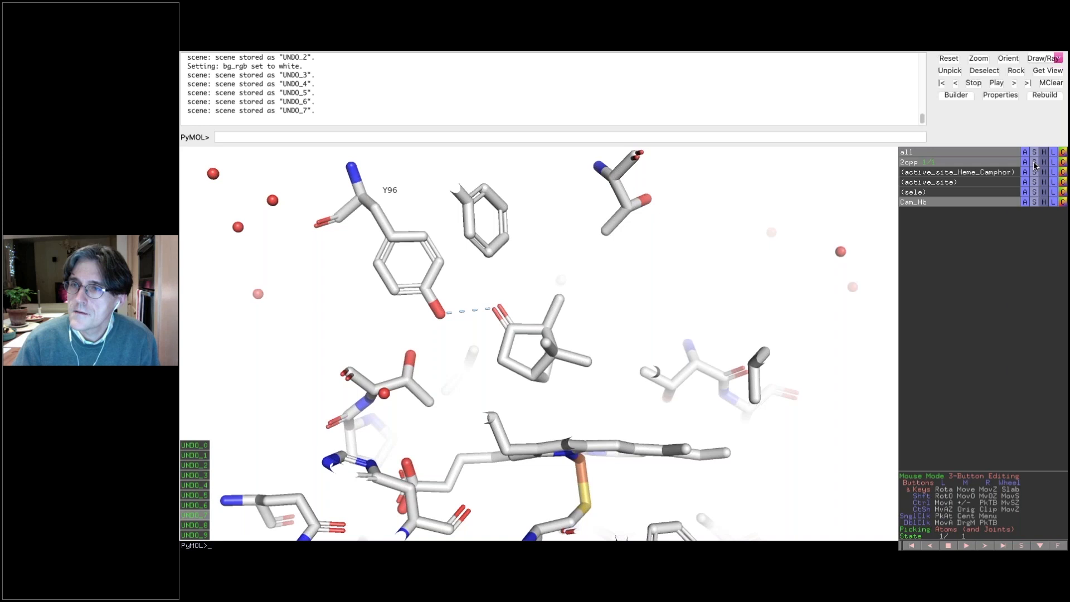
{"action": "left_click", "coordinate": [1034, 164]}
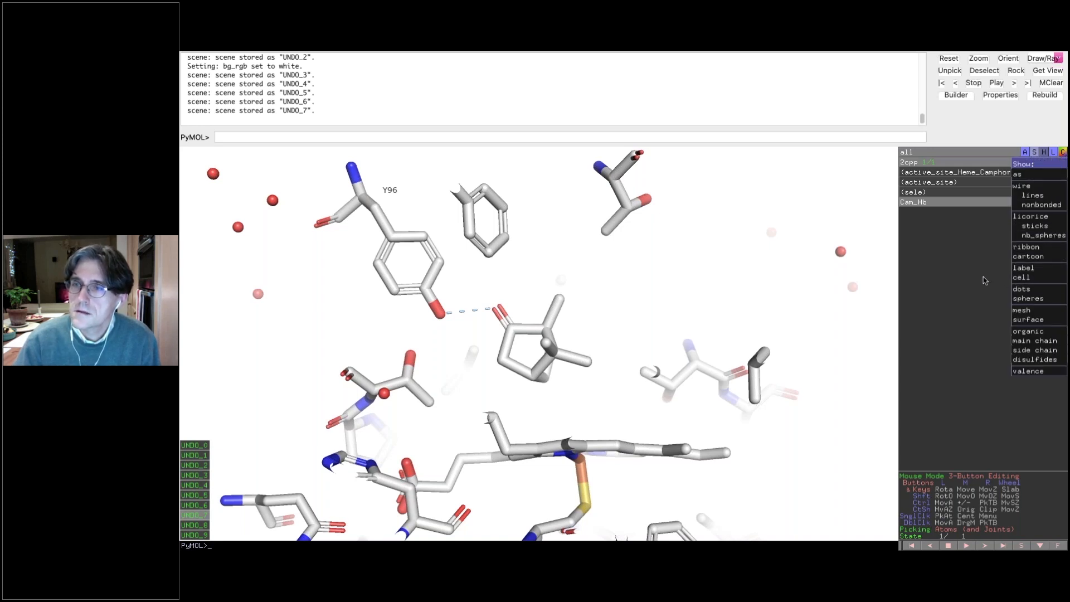
{"action": "left_click", "coordinate": [1016, 257]}
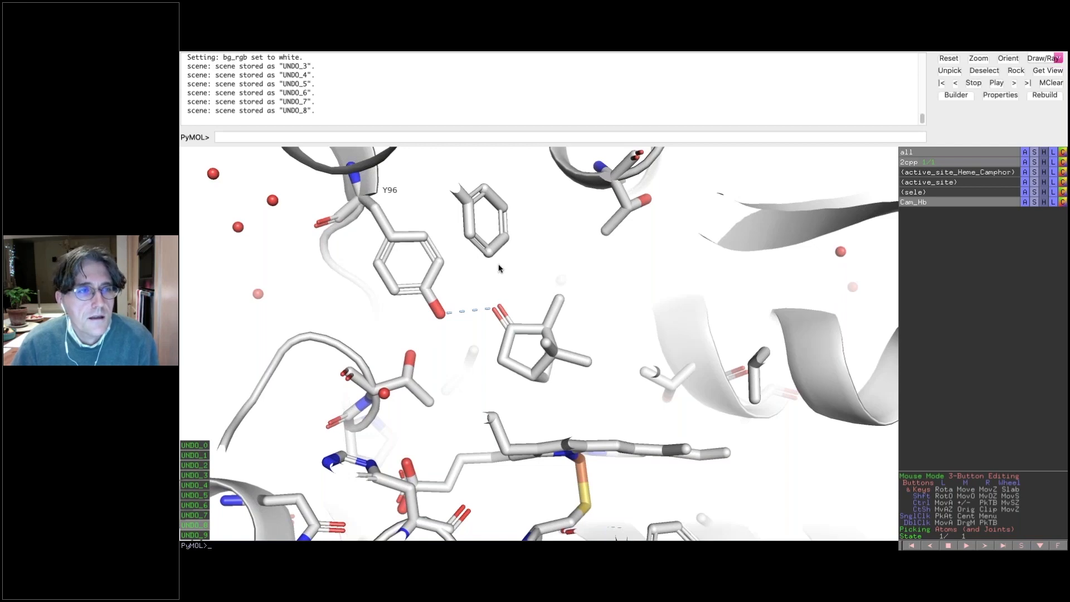
Step: Set cartoon_side_chain_helper to 1 so the backbone sticks are hidden where the cartoon is drawn
{"action": "mouse_move", "coordinate": [498, 263]}
{"action": "left_mouse_down"}
{"action": "mouse_move", "coordinate": [501, 249]}
{"action": "mouse_move", "coordinate": [506, 260]}
{"action": "left_mouse_up"}
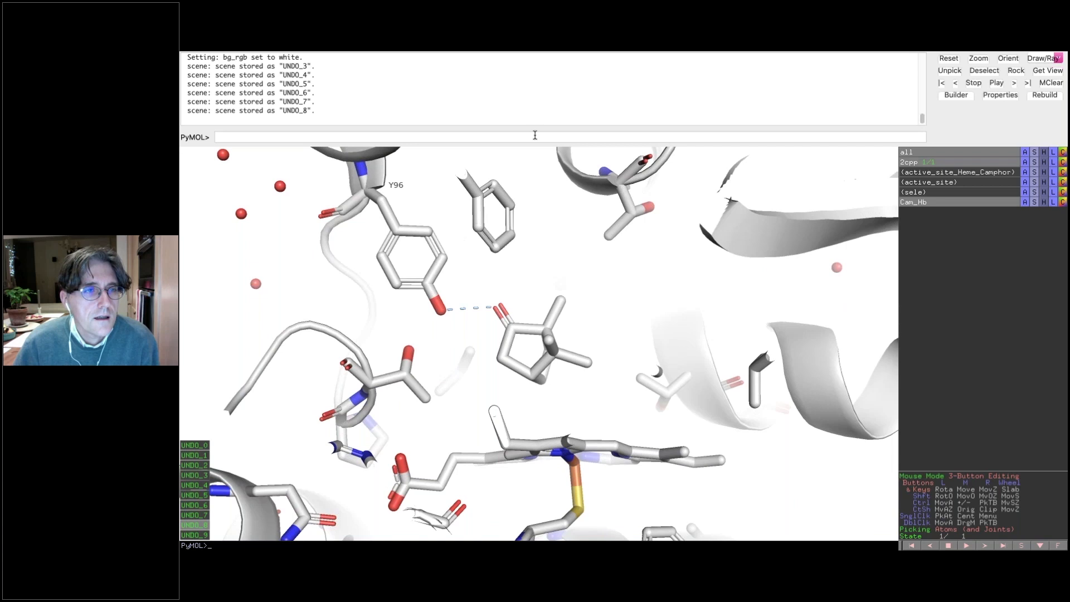
{"action": "left_click_drag", "start_coordinate": [524, 162], "coordinate": [382, 215]}
{"action": "left_click_drag", "start_coordinate": [471, 321], "coordinate": [419, 216]}
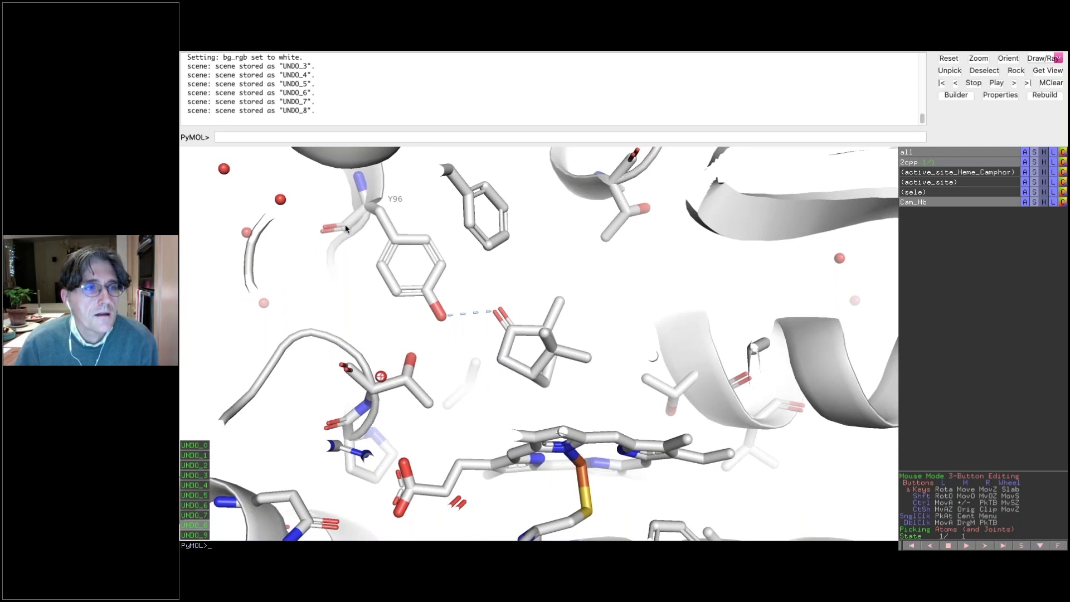
{"action": "left_click", "coordinate": [334, 137]}
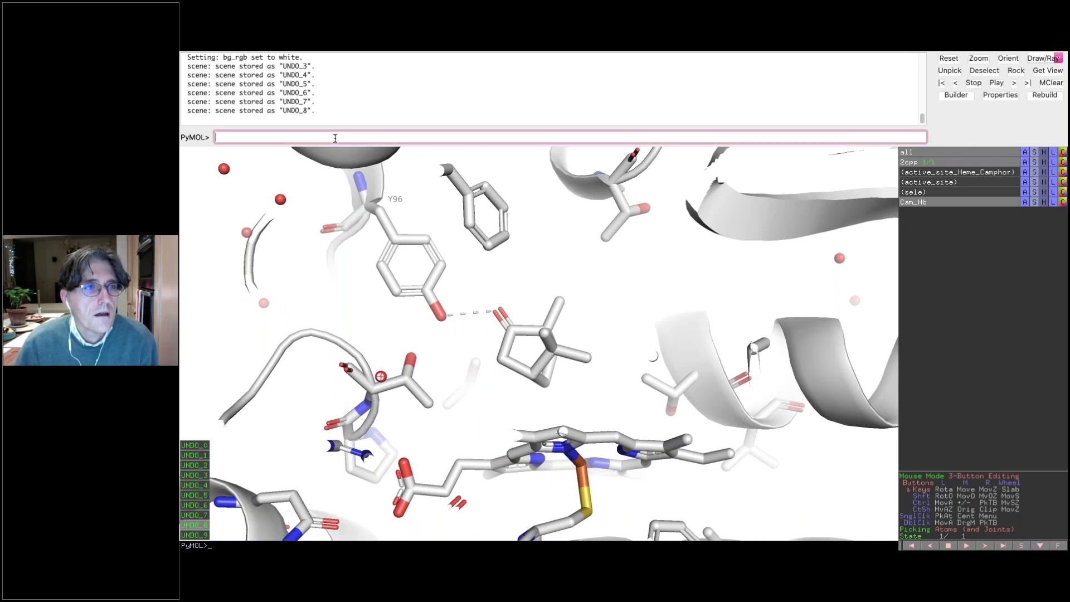
{"action": "type", "text": "set"}
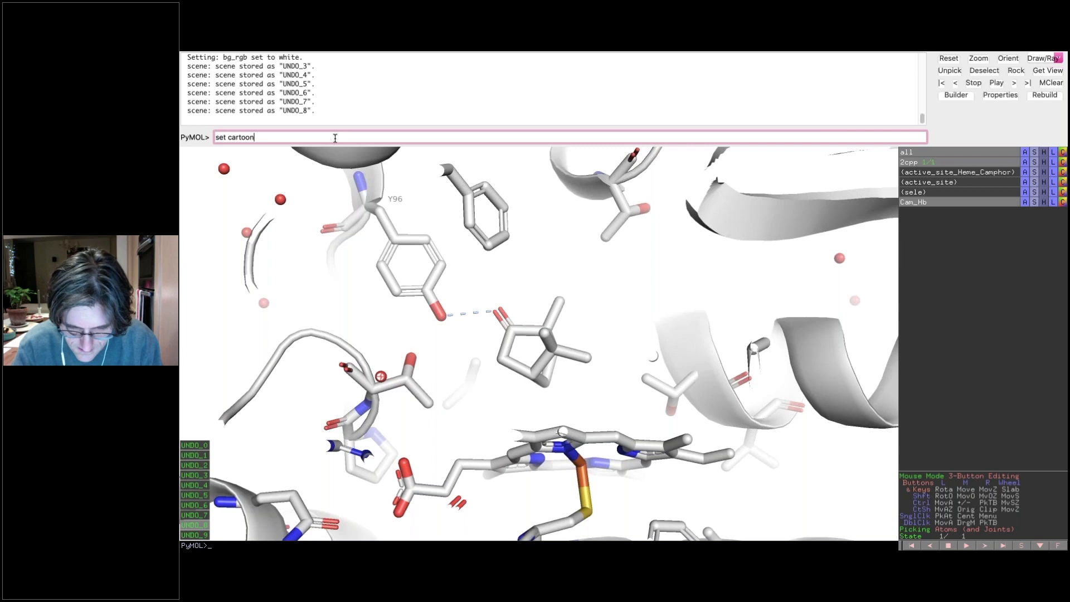
{"action": "type", "text": "cartoon_side_chain_helper, 1"}
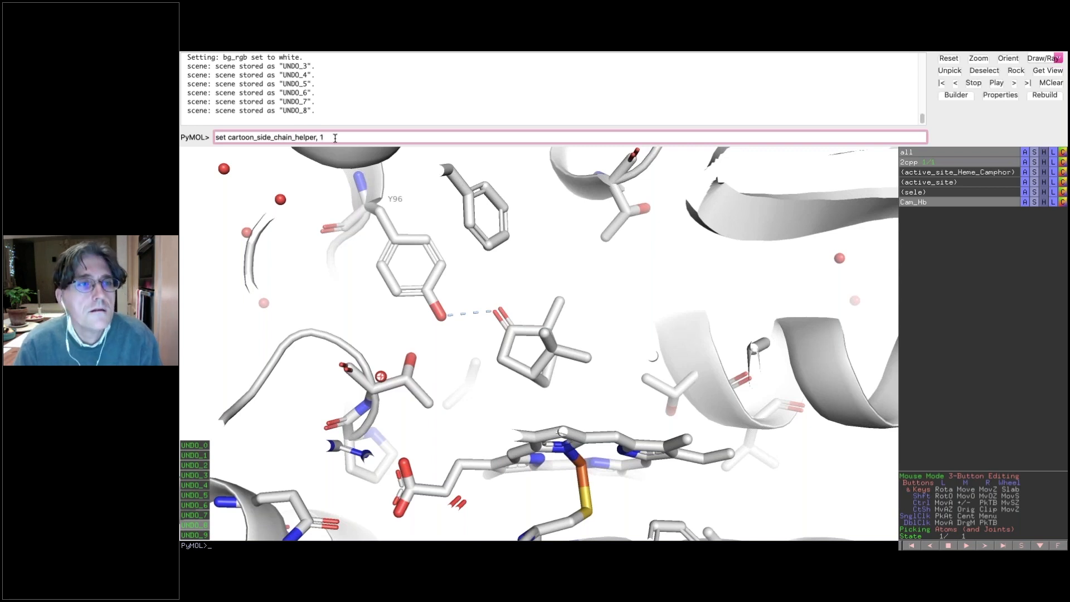
{"action": "key", "text": "Return"}
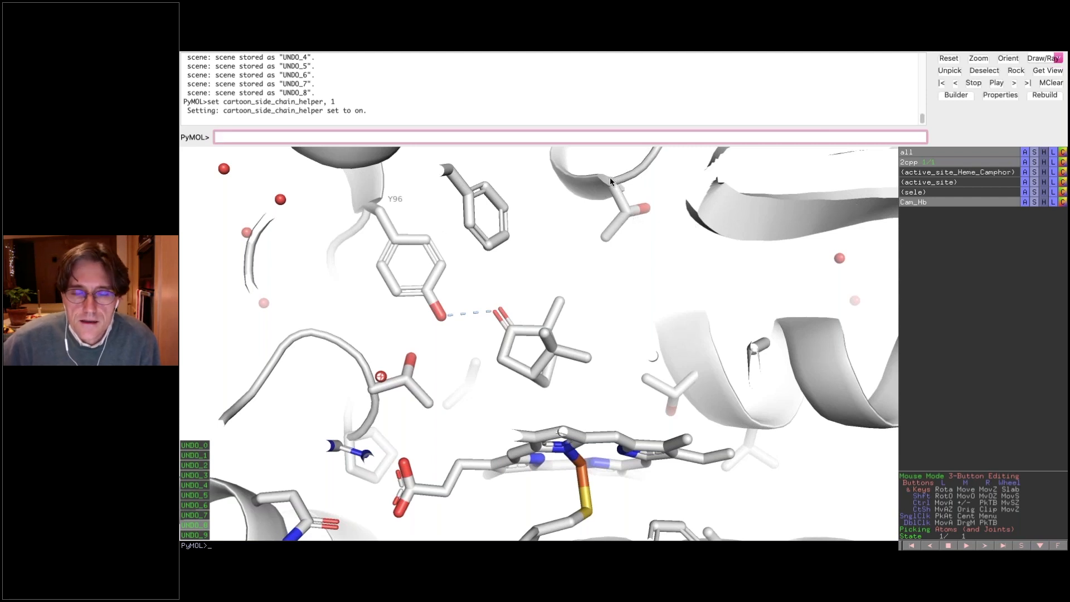
Step: Switch the mouse mode to 3-Button Viewing and set the selection level to Atoms
{"action": "left_click_drag", "start_coordinate": [589, 317], "coordinate": [563, 359]}
{"action": "left_click_drag", "start_coordinate": [499, 392], "coordinate": [603, 347]}
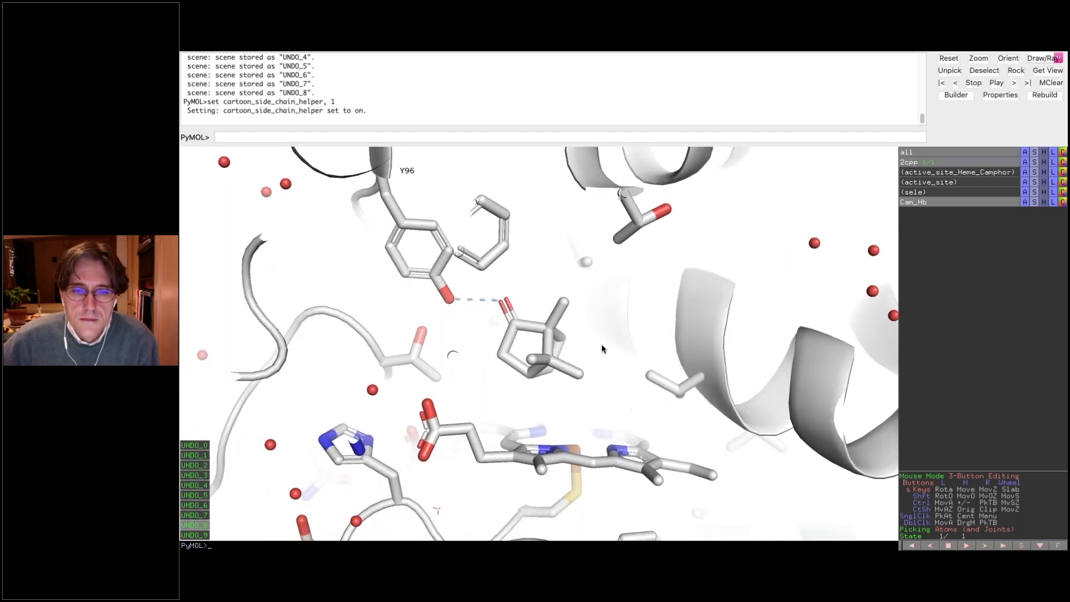
{"action": "scroll", "coordinate": [601, 349], "scroll_direction": "down", "scroll_amount": 2}
{"action": "scroll", "coordinate": [602, 349], "scroll_direction": "up", "scroll_amount": 5}
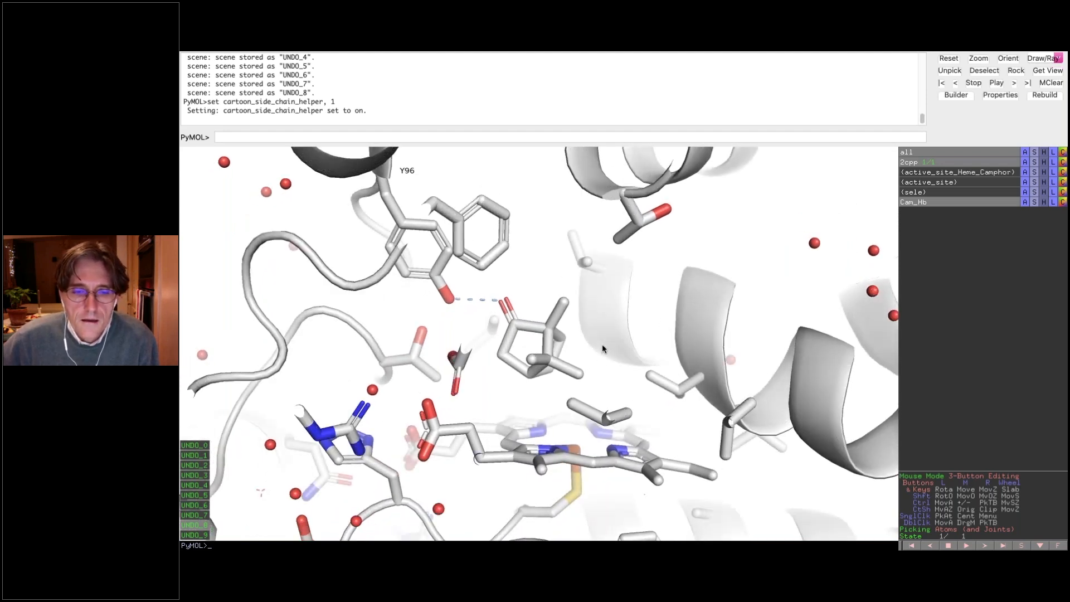
{"action": "scroll", "coordinate": [602, 349], "scroll_direction": "up", "scroll_amount": 2}
{"action": "left_click_drag", "start_coordinate": [577, 341], "coordinate": [547, 371]}
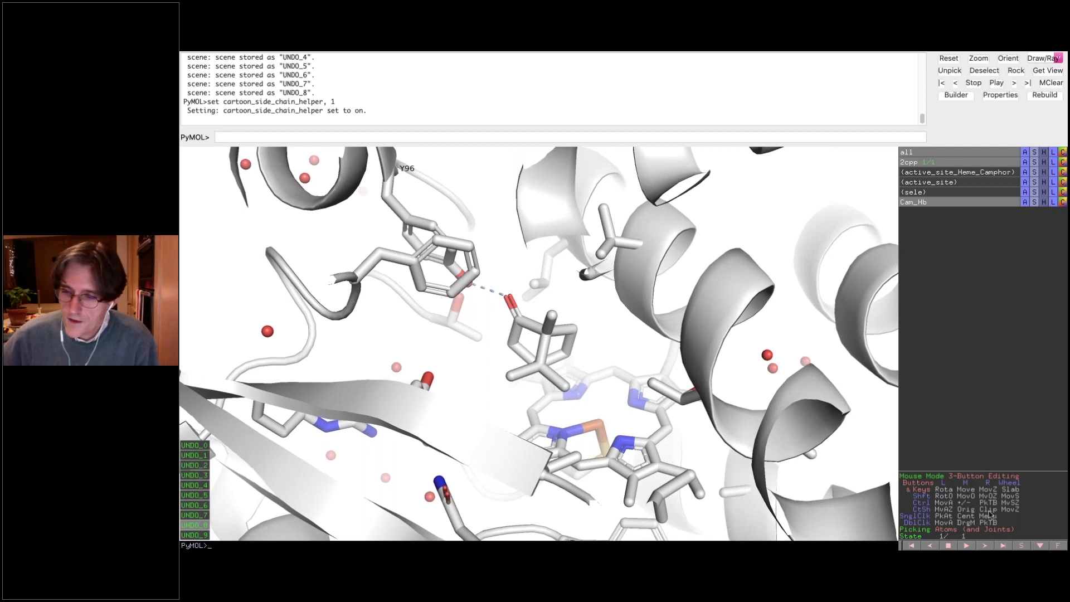
{"action": "left_click", "coordinate": [1012, 478]}
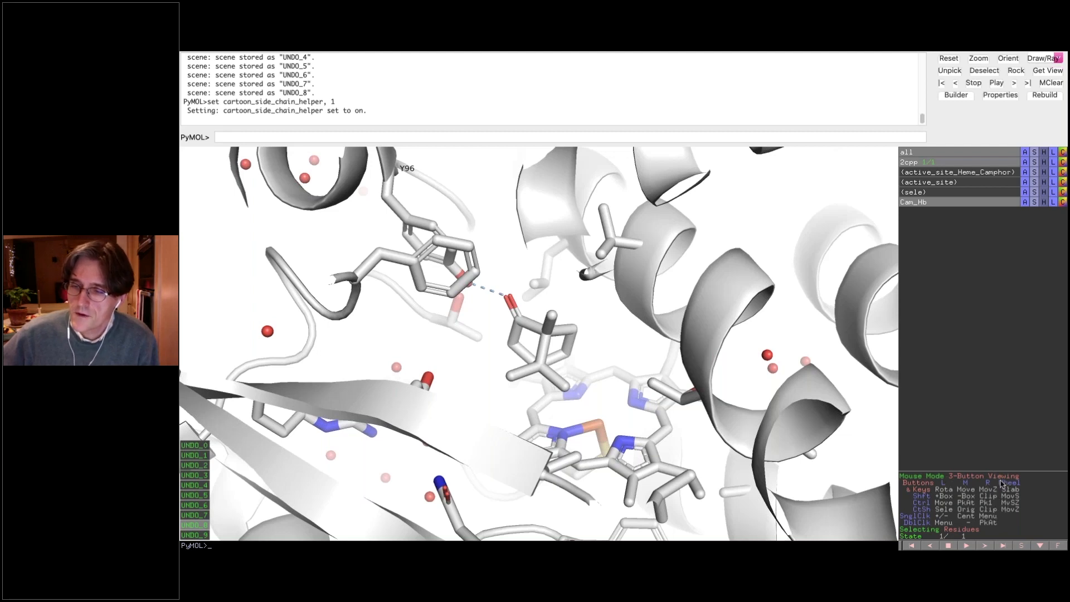
{"action": "right_click", "coordinate": [962, 532]}
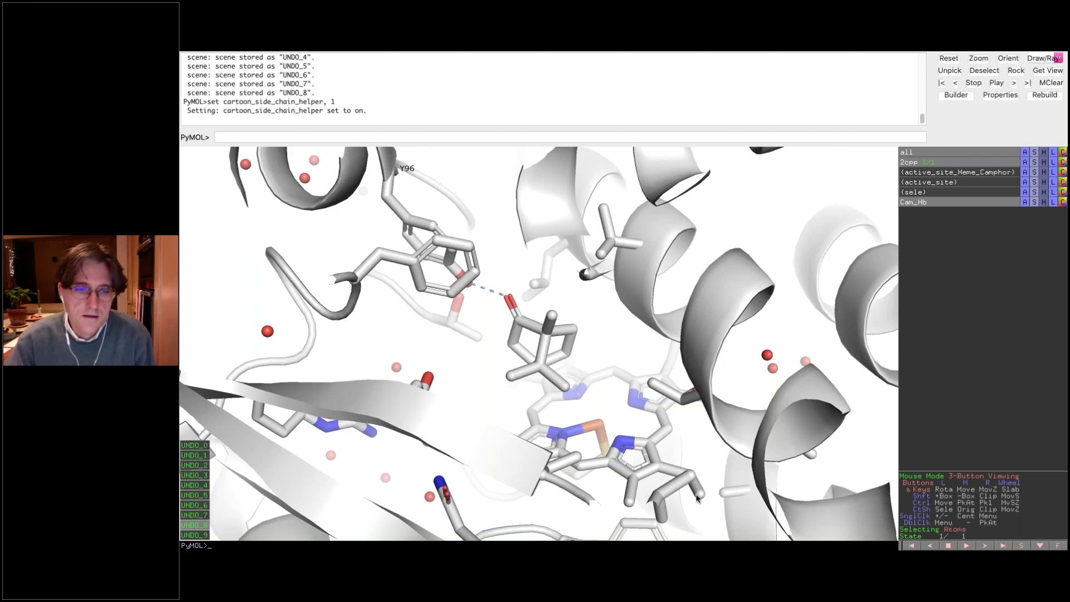
Step: Select the heme's iron atom to identify it, examine its bonds to the surrounding nitrogens, and clear the selection
{"action": "left_click", "coordinate": [597, 425]}
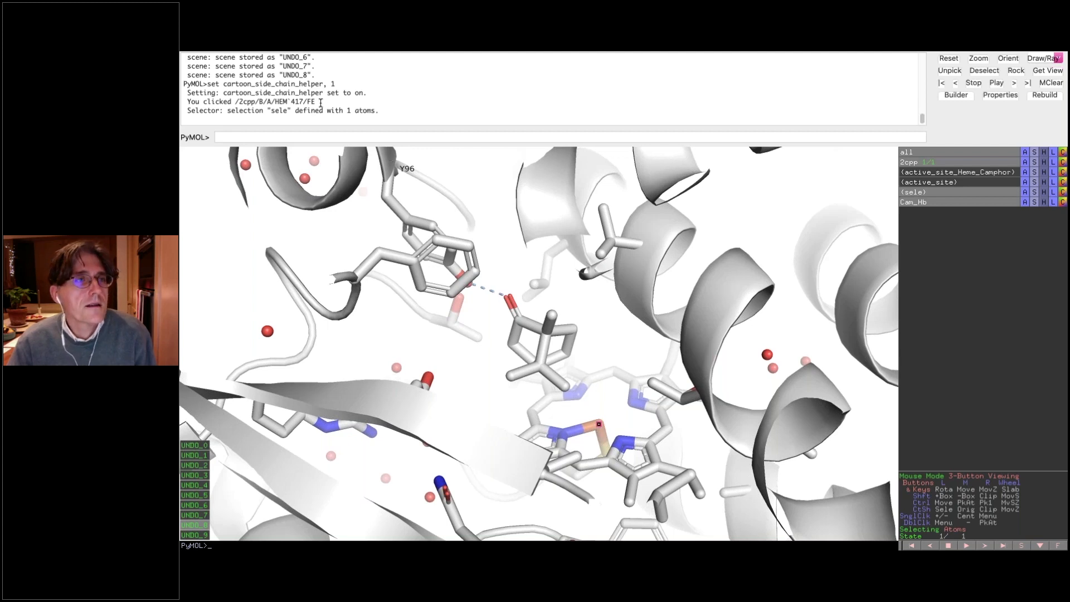
{"action": "left_click_drag", "start_coordinate": [316, 102], "coordinate": [233, 100]}
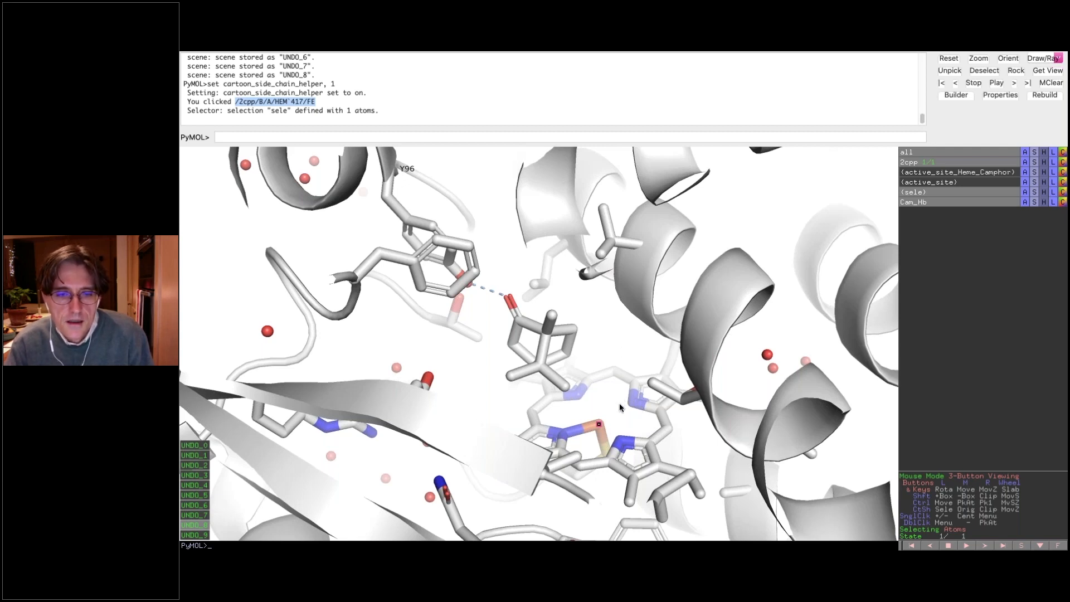
{"action": "left_click_drag", "start_coordinate": [588, 427], "coordinate": [614, 444]}
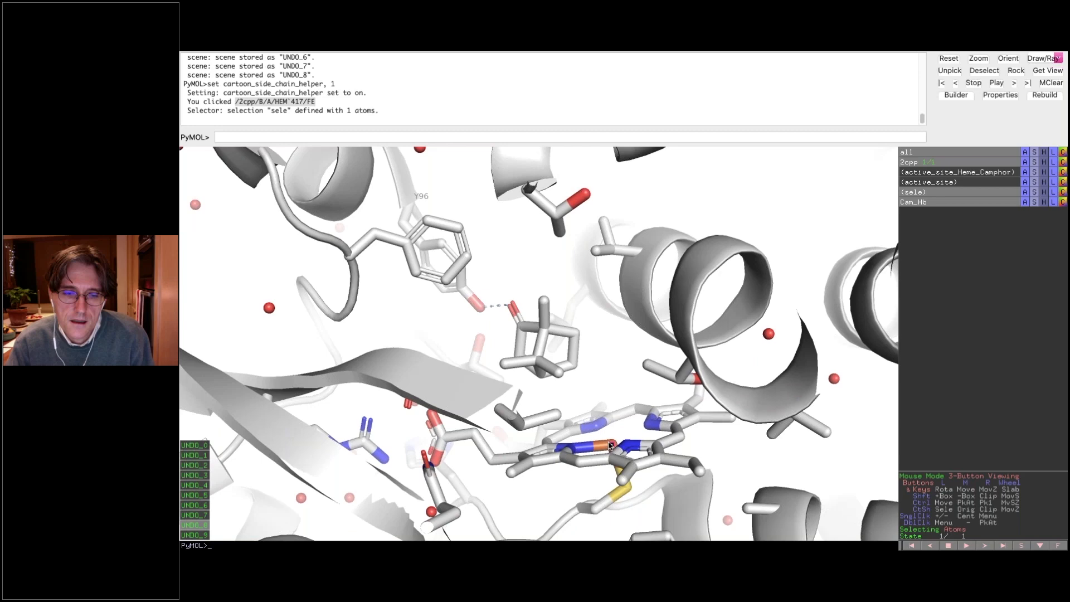
{"action": "left_click_drag", "start_coordinate": [594, 380], "coordinate": [613, 357]}
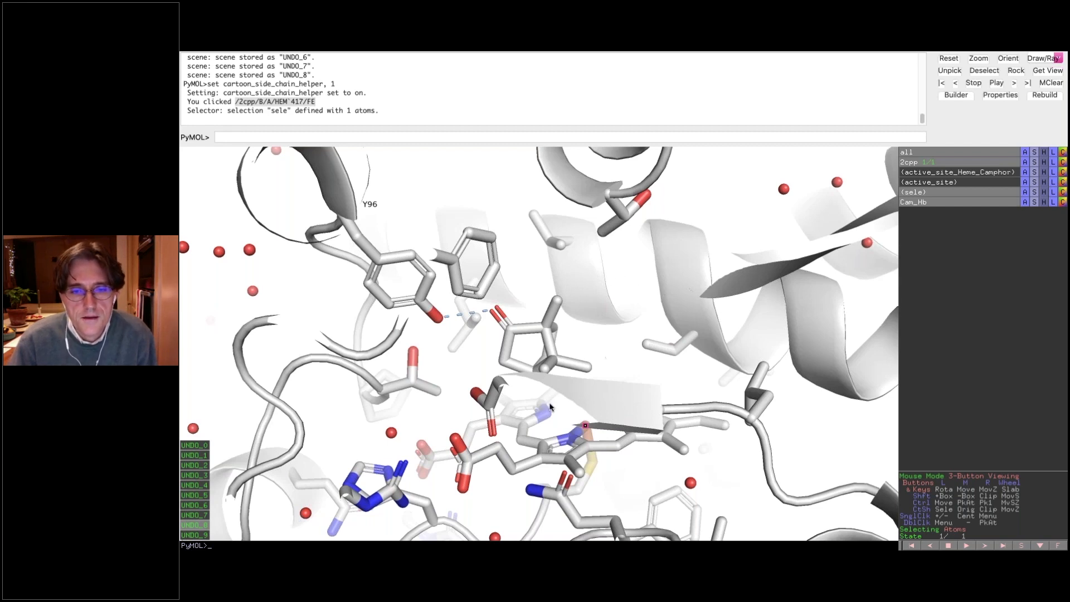
{"action": "left_click_drag", "start_coordinate": [620, 427], "coordinate": [743, 326]}
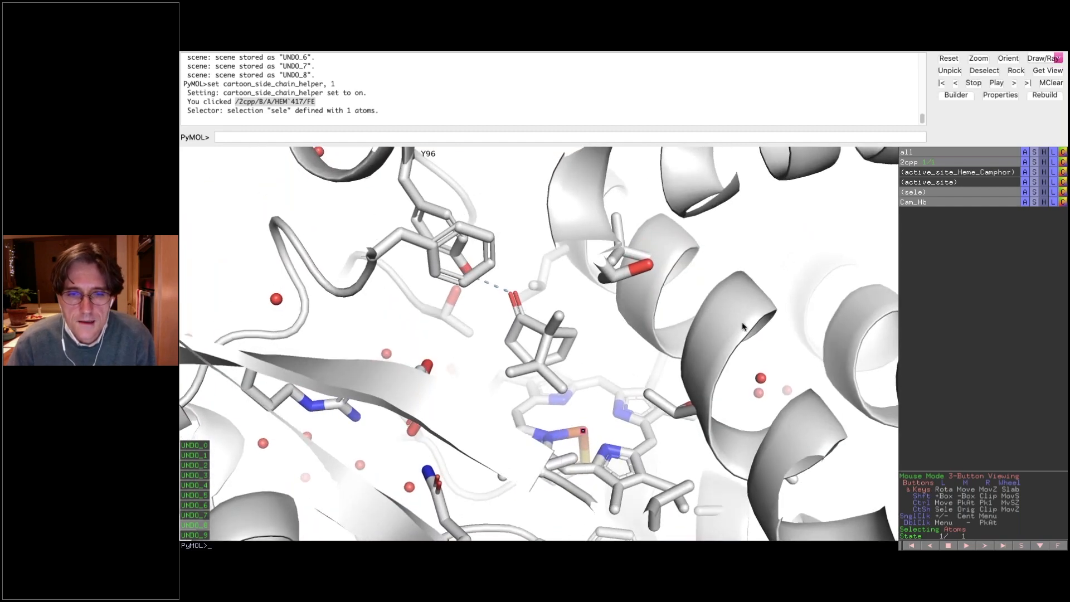
{"action": "left_click", "coordinate": [574, 417]}
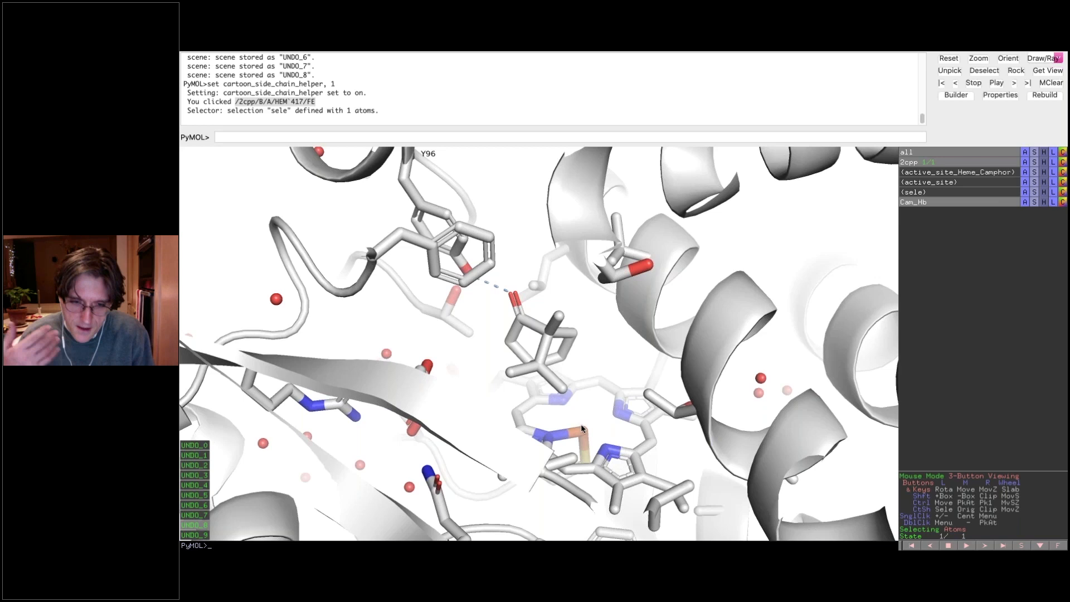
Step: Switch the mouse mode to 3-Button Editing and bond heme nitrogen ND to the iron atom FE with the bond command
{"action": "left_click_drag", "start_coordinate": [581, 428], "coordinate": [567, 426]}
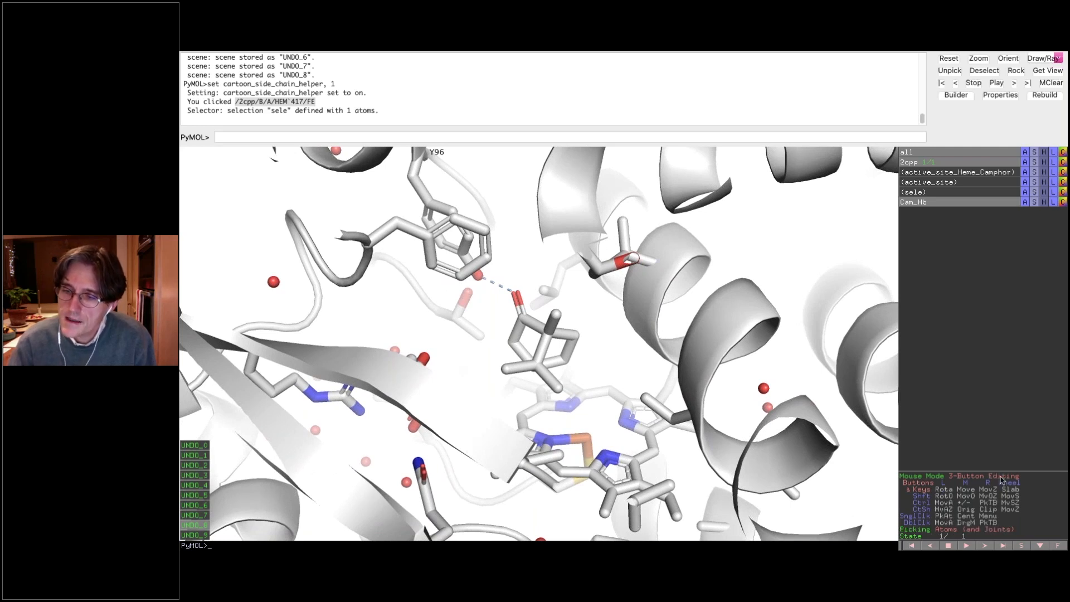
{"action": "left_click", "coordinate": [1001, 480]}
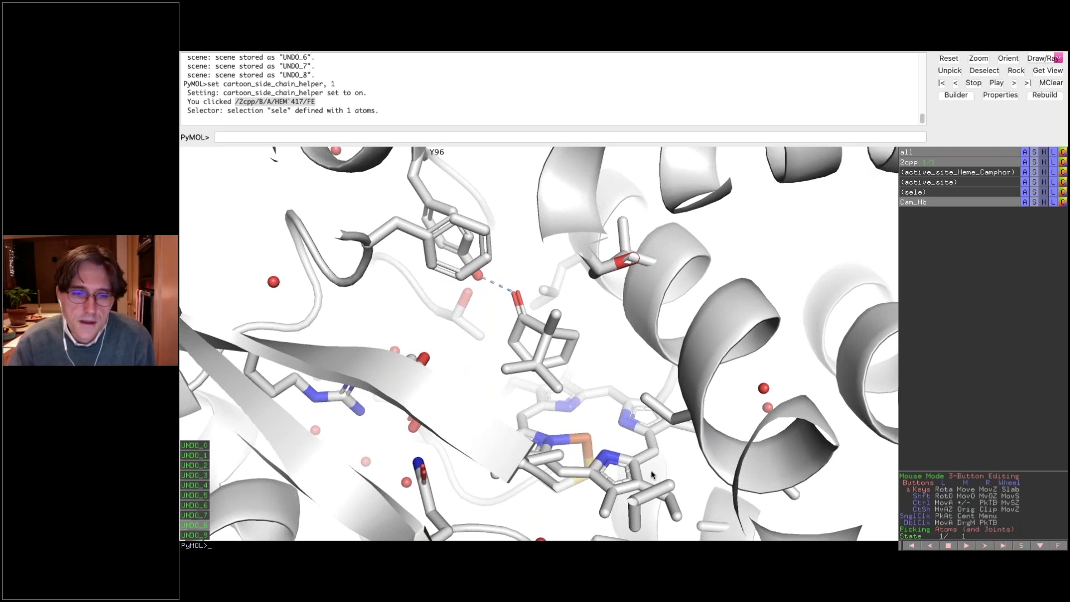
{"action": "left_click", "coordinate": [569, 409]}
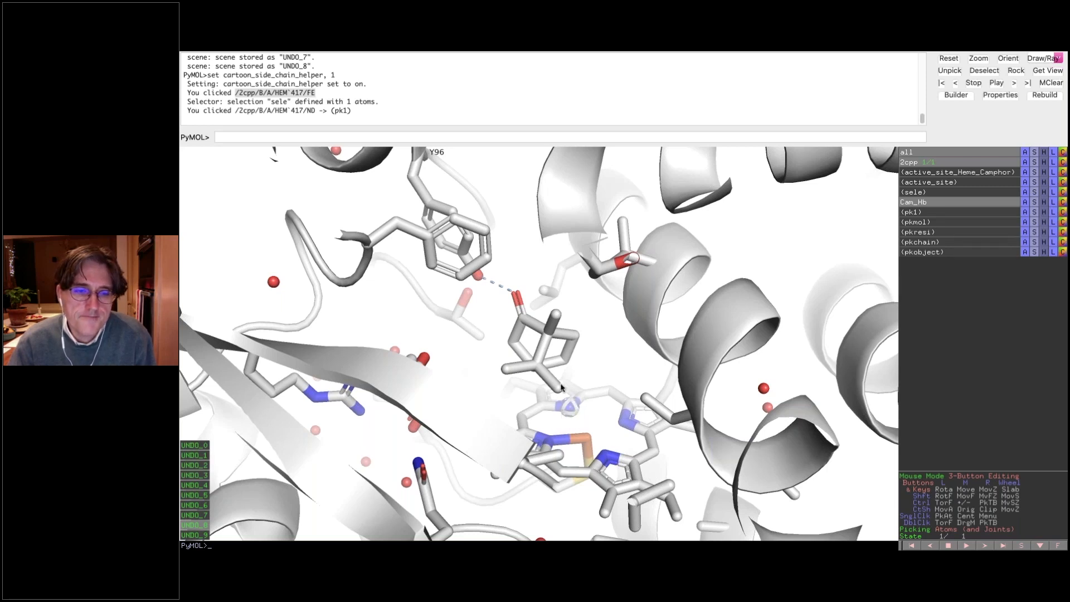
{"action": "left_click", "coordinate": [585, 437]}
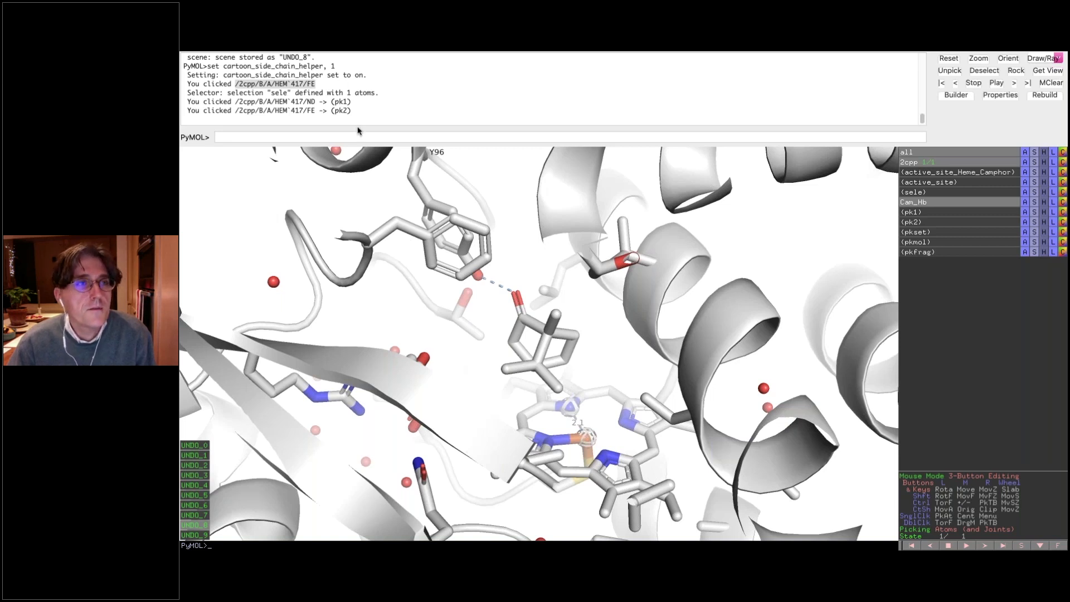
{"action": "left_click", "coordinate": [256, 138]}
{"action": "type", "text": "bond"}
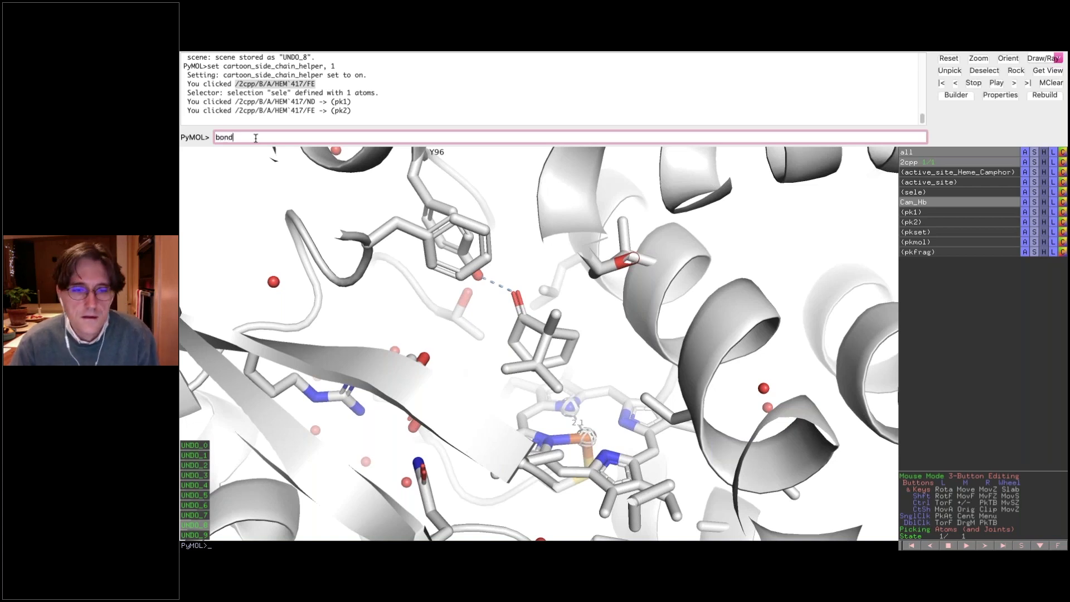
{"action": "key", "text": "Return"}
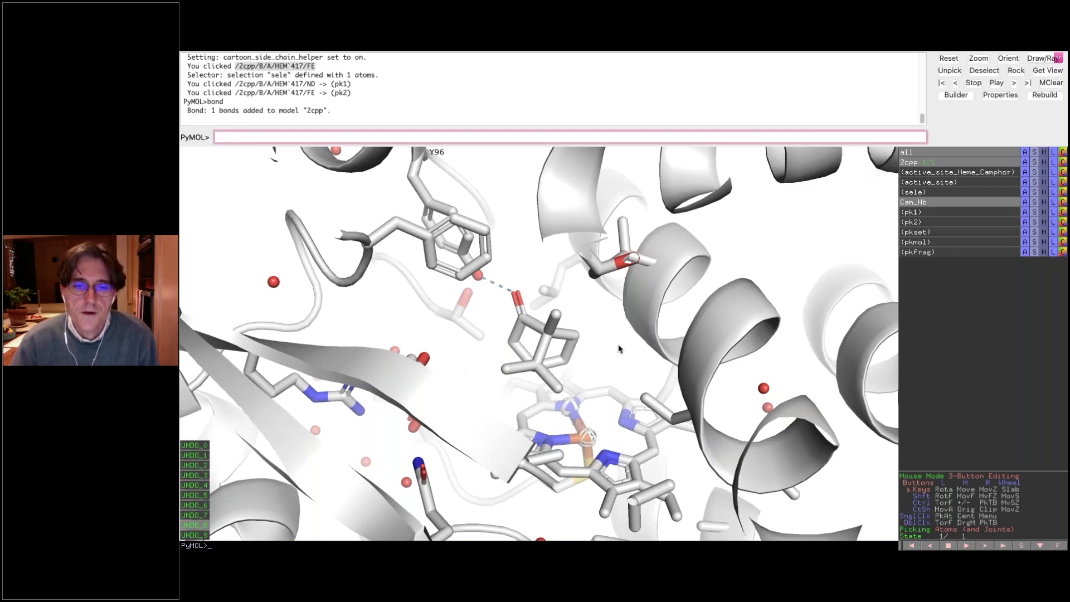
Step: Clear the picked atoms and bond the heme iron FE to nitrogen NC with the bond command
{"action": "left_click", "coordinate": [623, 416]}
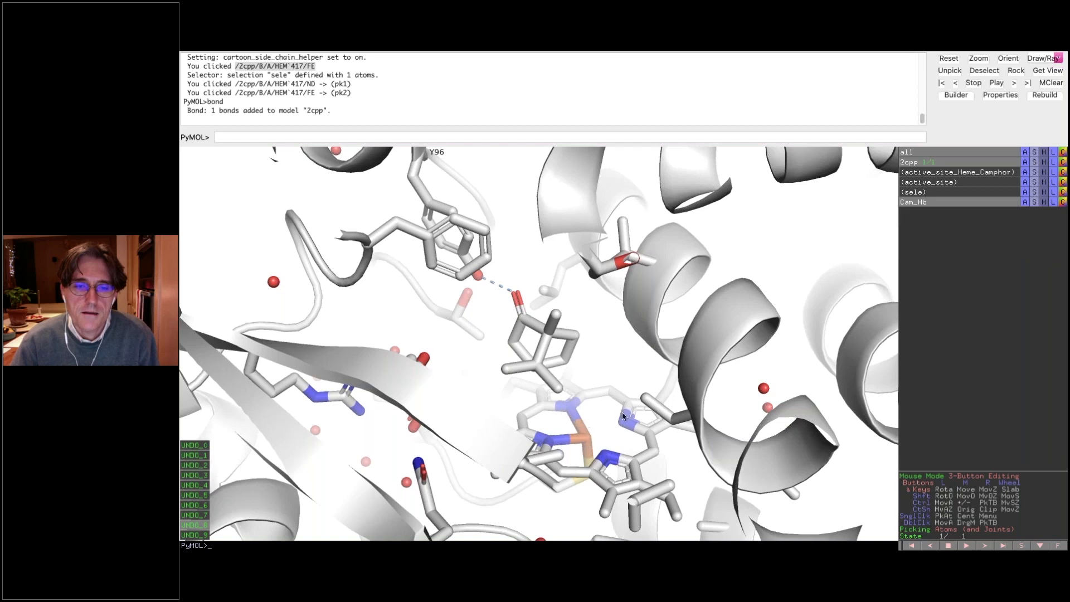
{"action": "left_click", "coordinate": [589, 439]}
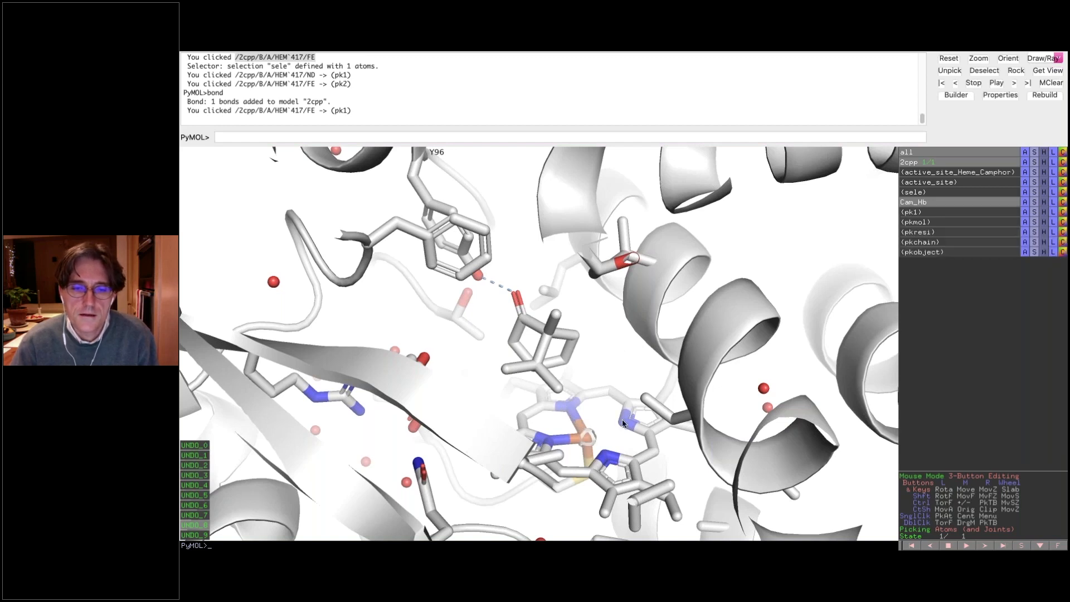
{"action": "left_click", "coordinate": [623, 423]}
{"action": "left_click", "coordinate": [372, 138]}
{"action": "type", "text": "bond"}
{"action": "key", "text": "Return"}
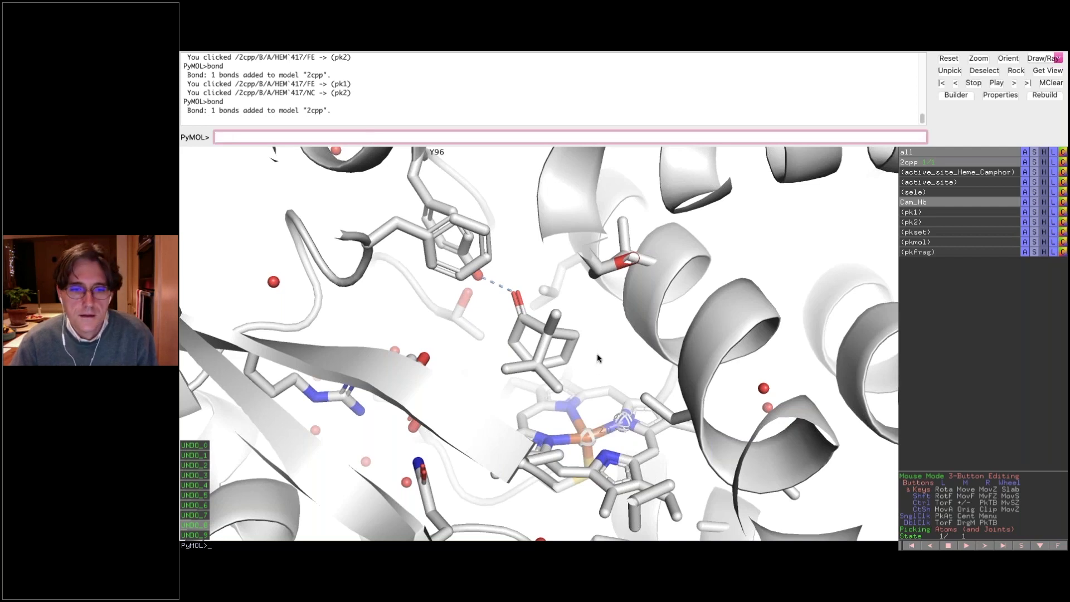
Step: Bond the heme iron FE to nitrogen NB with the bond command and clear the picked atoms
{"action": "left_click", "coordinate": [599, 440]}
{"action": "left_click", "coordinate": [608, 449]}
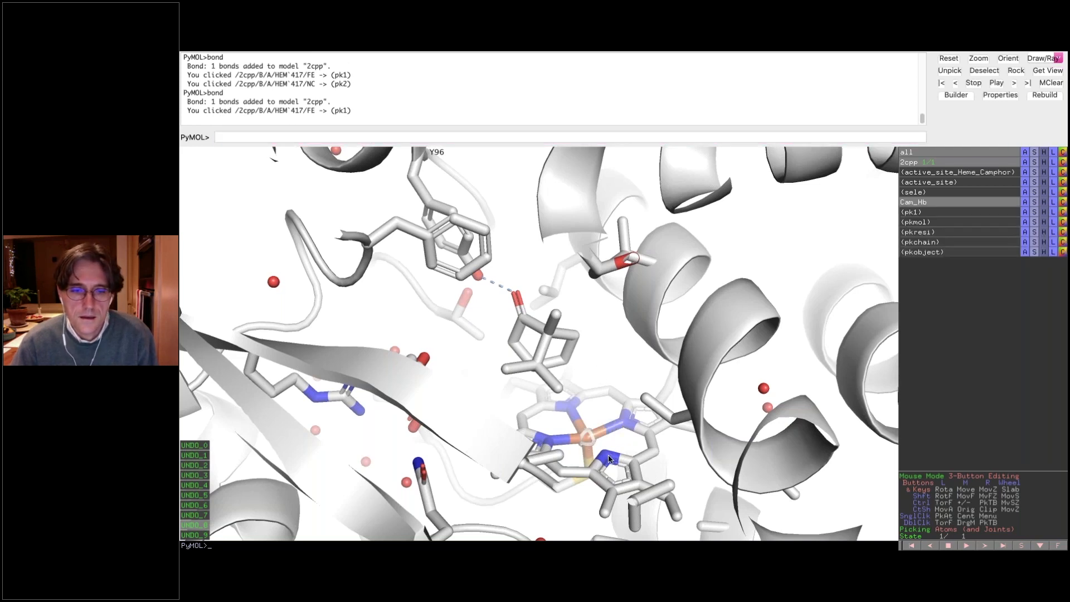
{"action": "left_click", "coordinate": [608, 457]}
{"action": "left_click", "coordinate": [414, 138]}
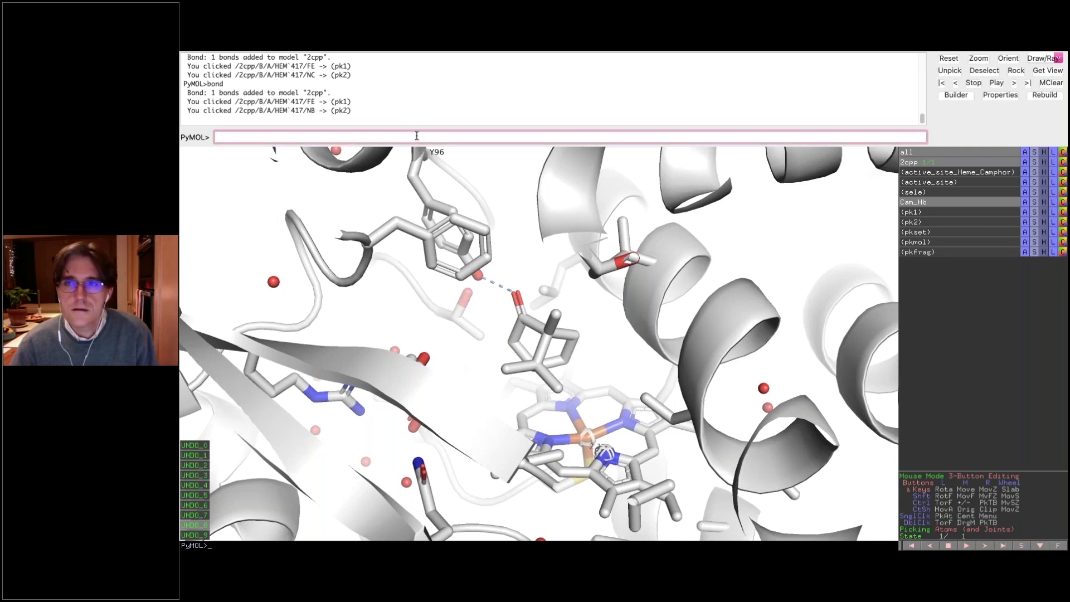
{"action": "type", "text": "bond"}
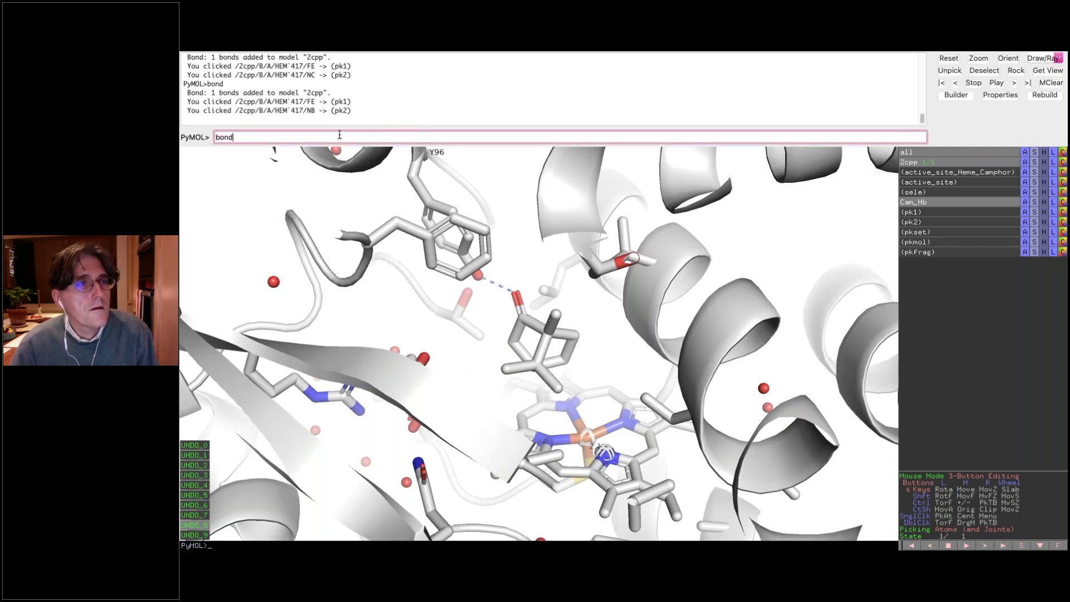
{"action": "key", "text": "Up"}
{"action": "key", "text": "Up"}
{"action": "key", "text": "Up"}
{"action": "key", "text": "Down"}
{"action": "key", "text": "Down"}
{"action": "key", "text": "Down"}
{"action": "key", "text": "Down"}
{"action": "key", "text": "Up"}
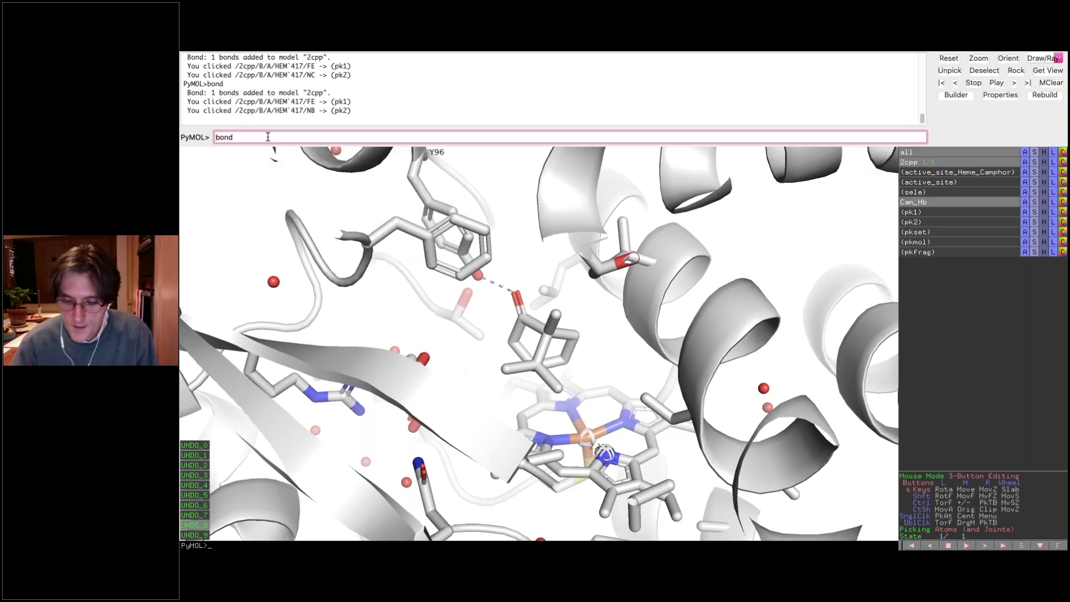
{"action": "key", "text": "Return"}
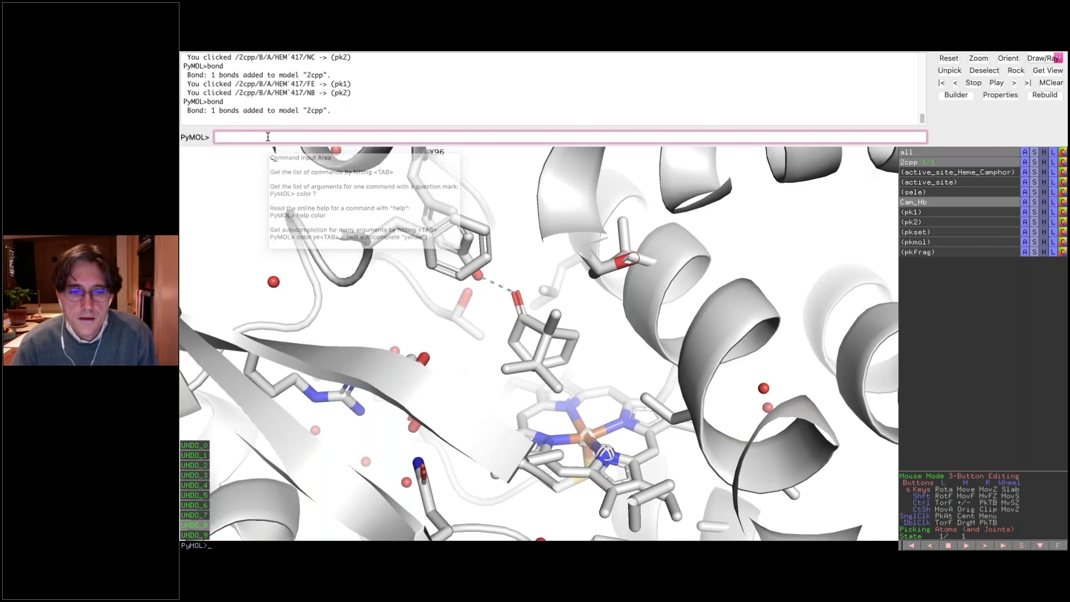
{"action": "left_click", "coordinate": [620, 355]}
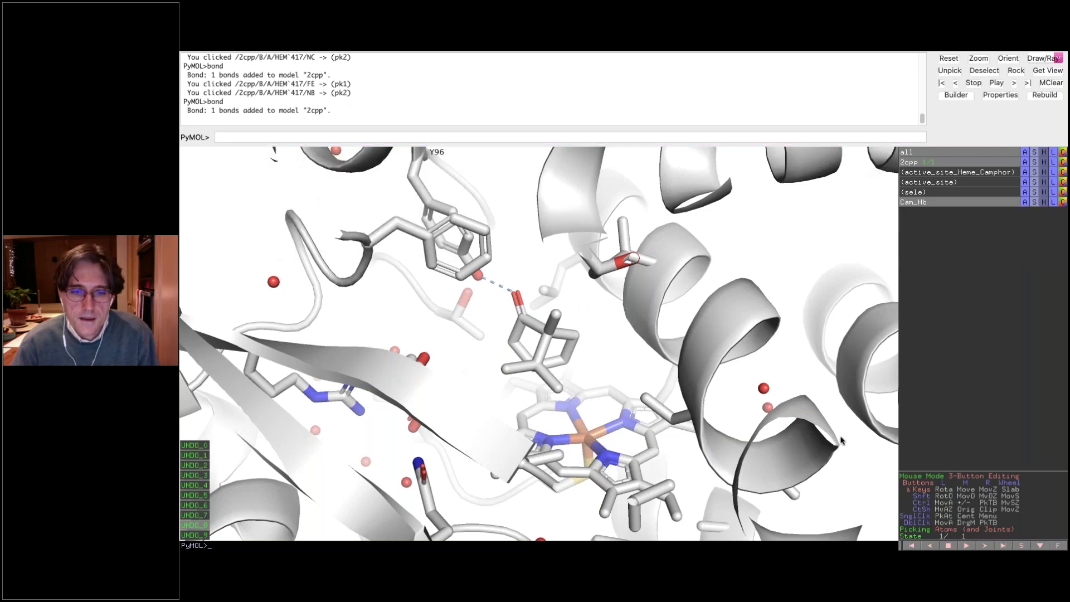
Step: Switch the mouse mode back to 3-Button Viewing and review the available mouse modes
{"action": "left_click", "coordinate": [979, 477]}
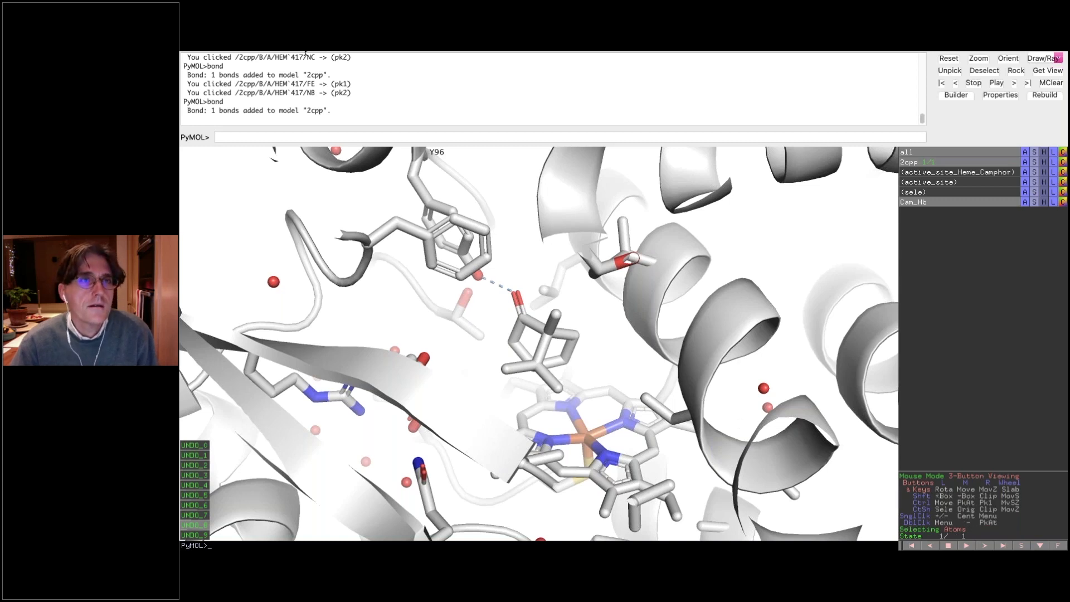
{"action": "left_click", "coordinate": [470, 58]}
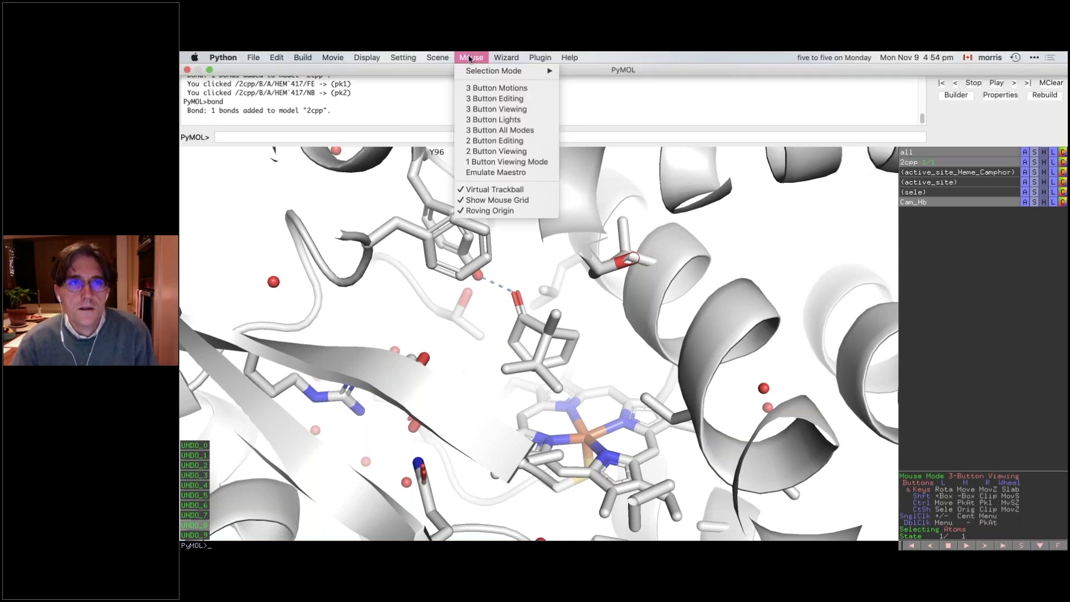
{"action": "mouse_move", "coordinate": [472, 71]}
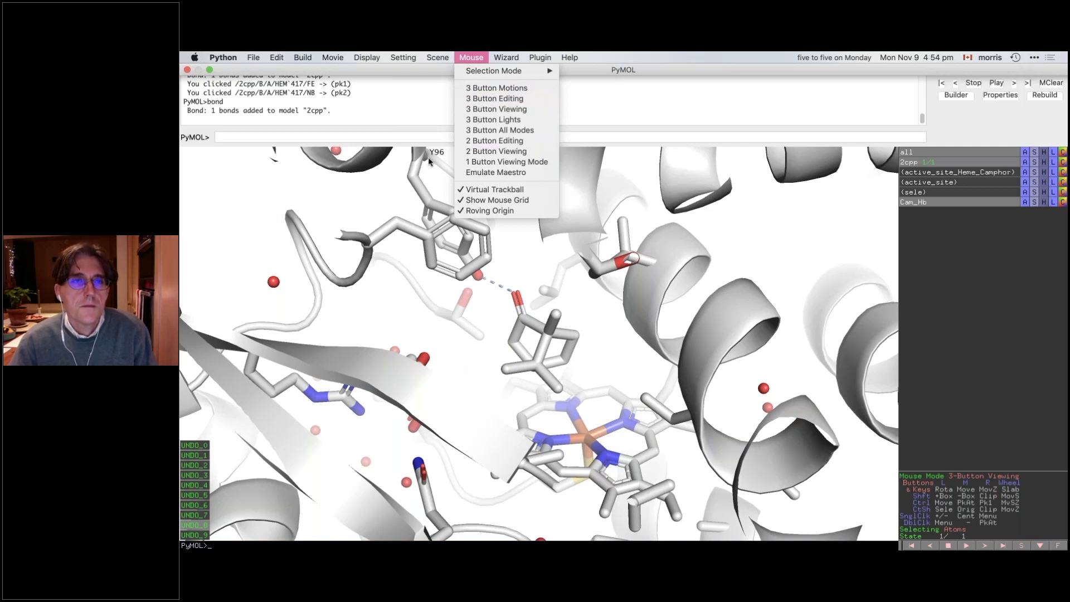
{"action": "left_click", "coordinate": [389, 165]}
Step: Set the selection mode to Residues and select Gln322, Arg299, Val295 and Asp297 in front of the heme
{"action": "left_click_drag", "start_coordinate": [552, 441], "coordinate": [579, 418]}
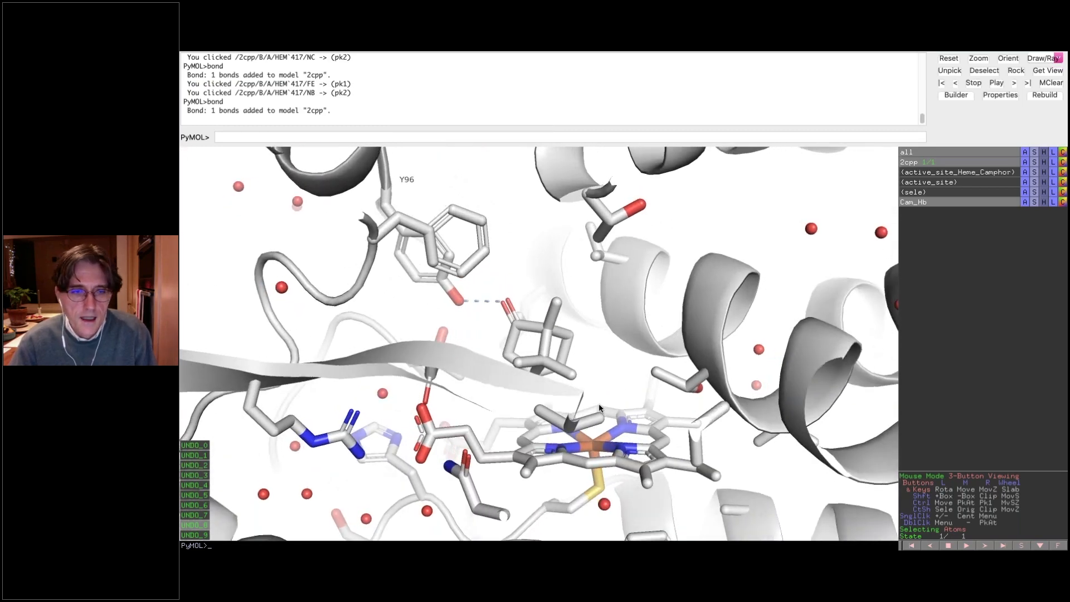
{"action": "scroll", "coordinate": [598, 408], "scroll_direction": "up", "scroll_amount": 2}
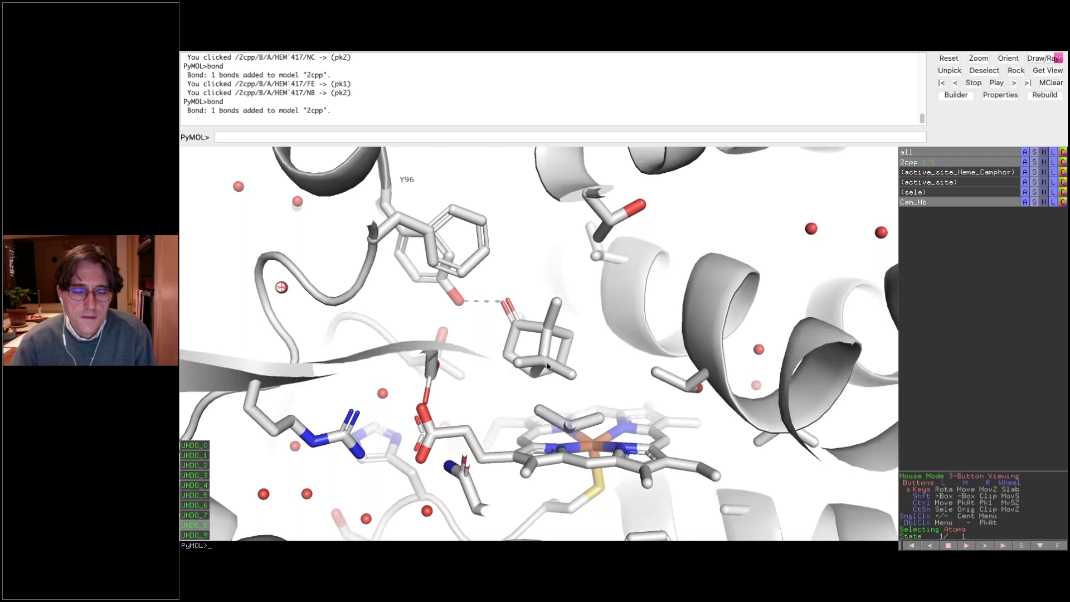
{"action": "left_click_drag", "start_coordinate": [558, 362], "coordinate": [615, 411]}
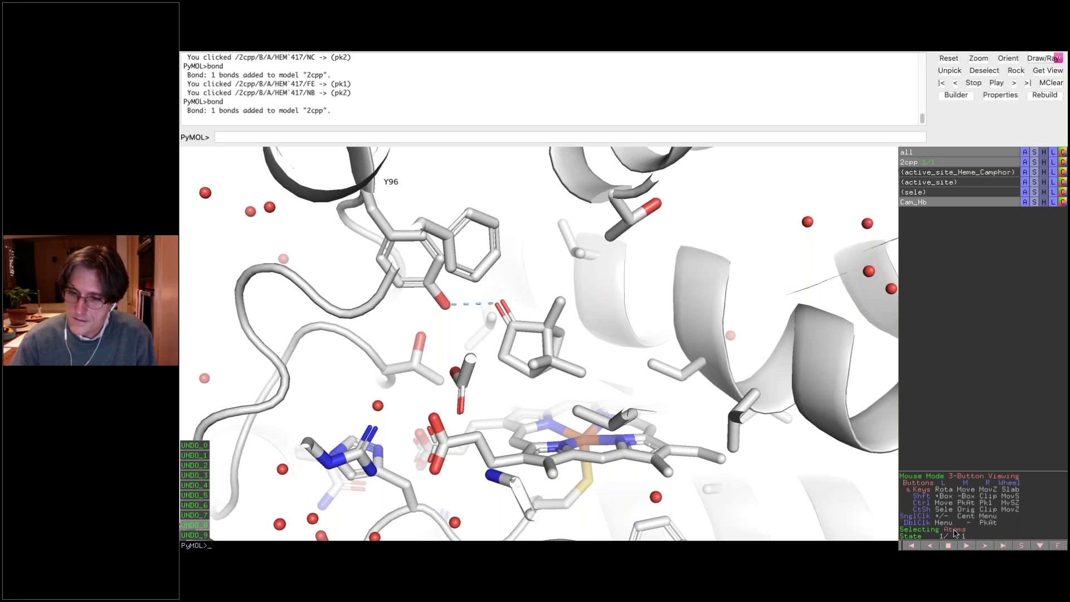
{"action": "left_click", "coordinate": [955, 531]}
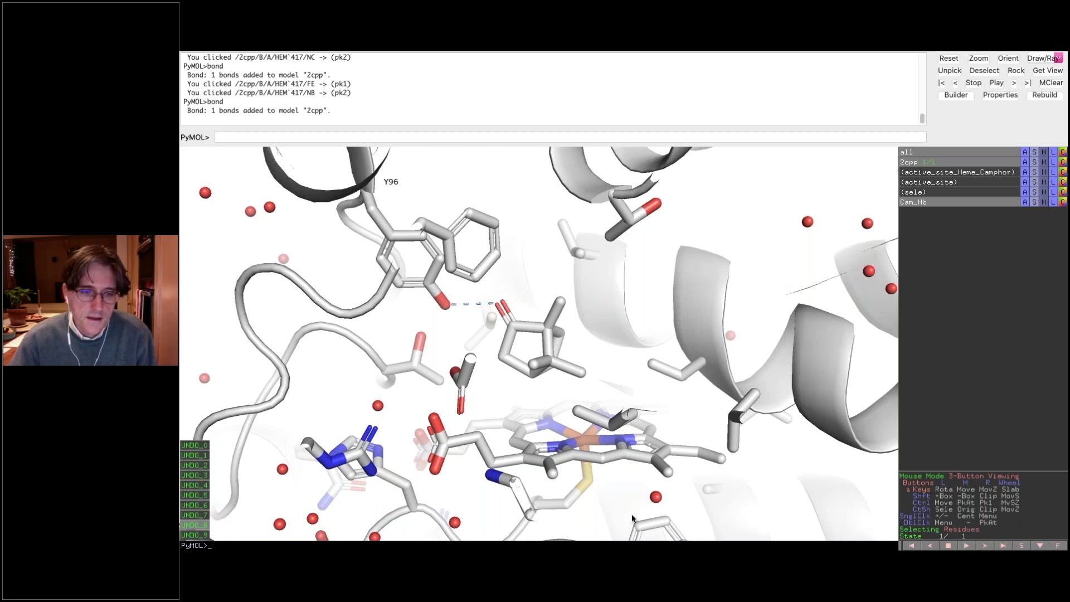
{"action": "left_click", "coordinate": [505, 483]}
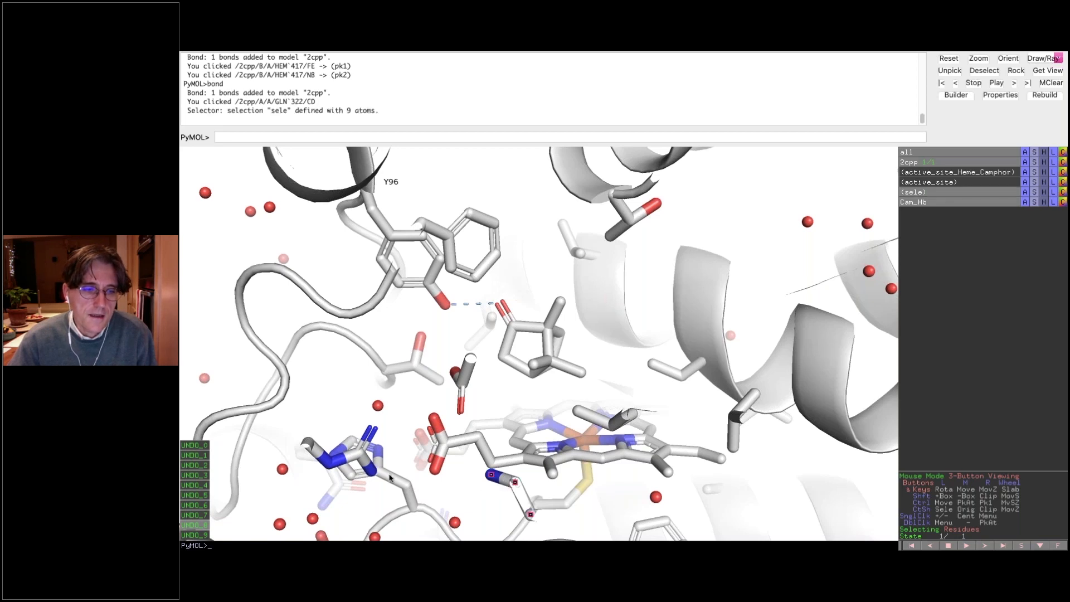
{"action": "left_click", "coordinate": [374, 429]}
{"action": "left_click", "coordinate": [576, 410]}
{"action": "left_click", "coordinate": [468, 361]}
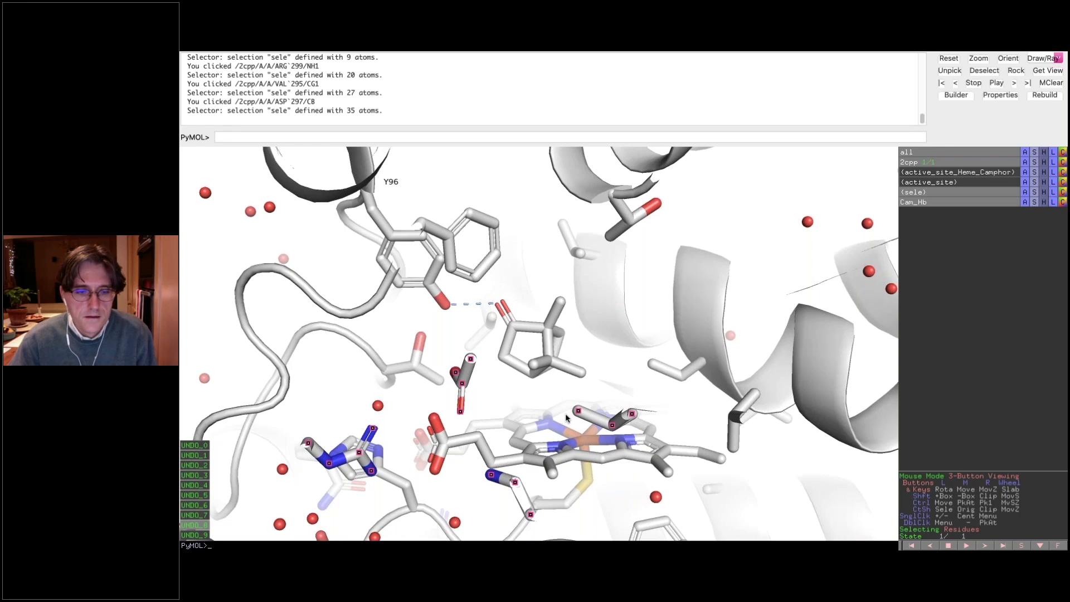
Step: Rename the selection sele as to_be_clipped
{"action": "left_click", "coordinate": [1021, 193]}
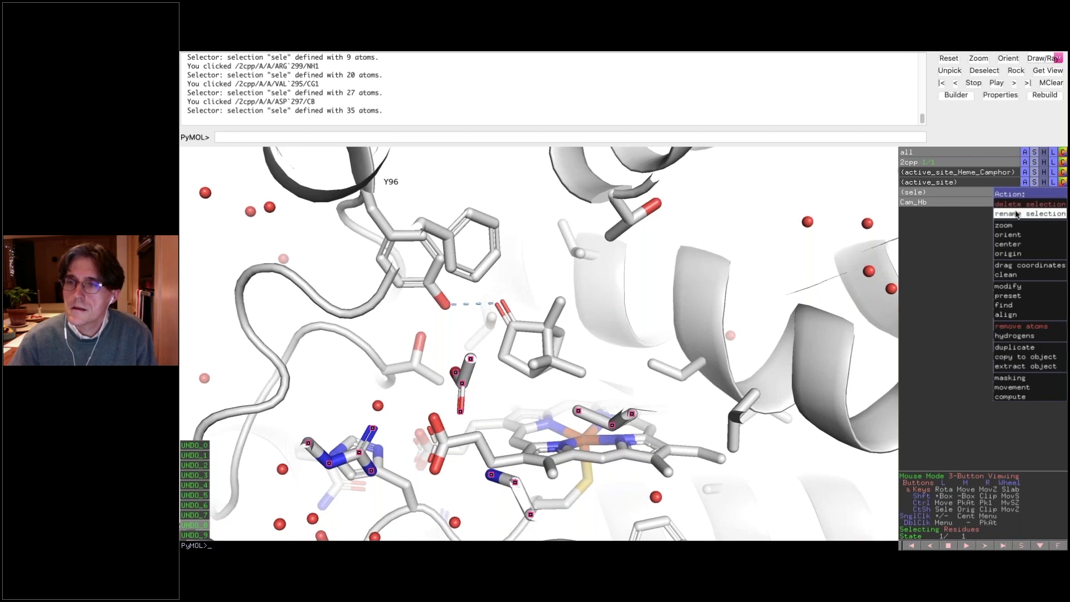
{"action": "left_click", "coordinate": [1016, 213]}
{"action": "key", "text": "BackSpace"}
{"action": "key", "text": "BackSpace"}
{"action": "key", "text": "BackSpace"}
{"action": "key", "text": "BackSpace"}
{"action": "type", "text": "to_b"}
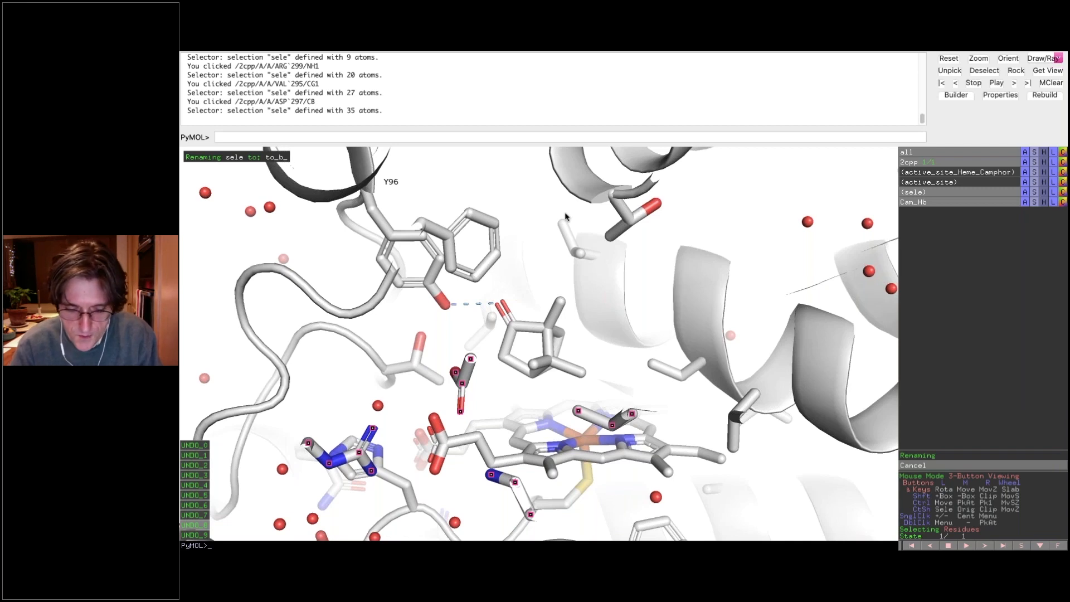
{"action": "type", "text": "e-c"}
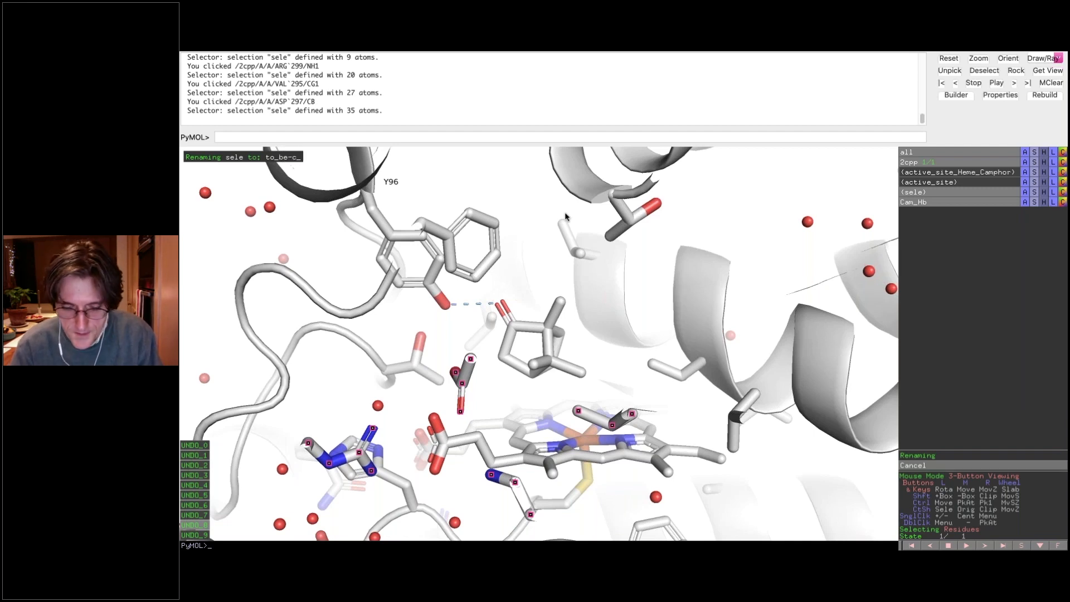
{"action": "type", "text": "lipped"}
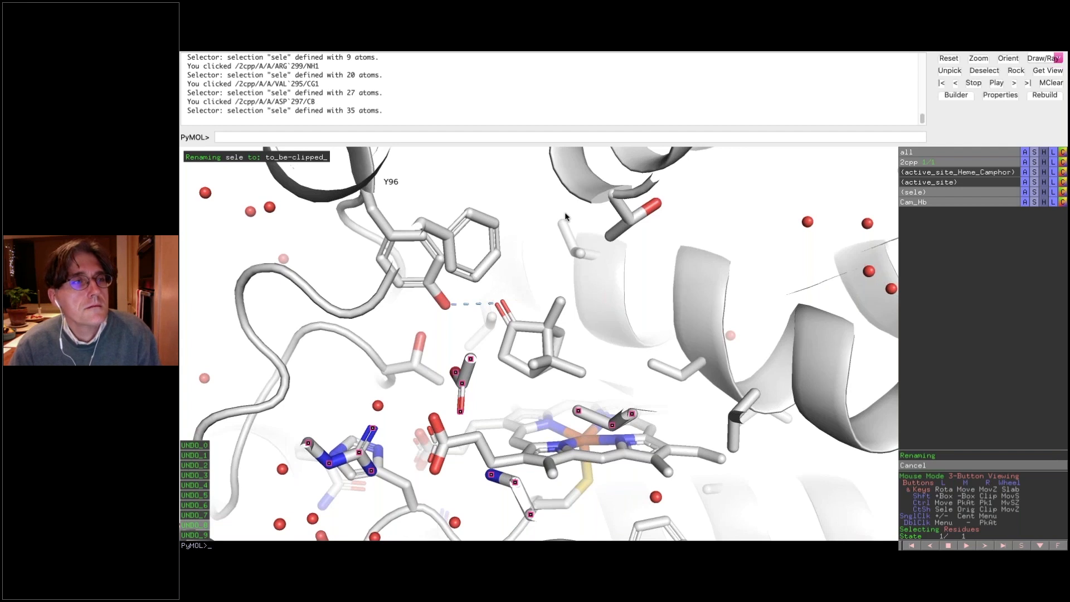
{"action": "key", "text": "BackSpace"}
{"action": "key", "text": "BackSpace"}
{"action": "key", "text": "BackSpace"}
{"action": "key", "text": "BackSpace"}
{"action": "key", "text": "BackSpace"}
{"action": "key", "text": "BackSpace"}
{"action": "key", "text": "BackSpace"}
{"action": "key", "text": "BackSpace"}
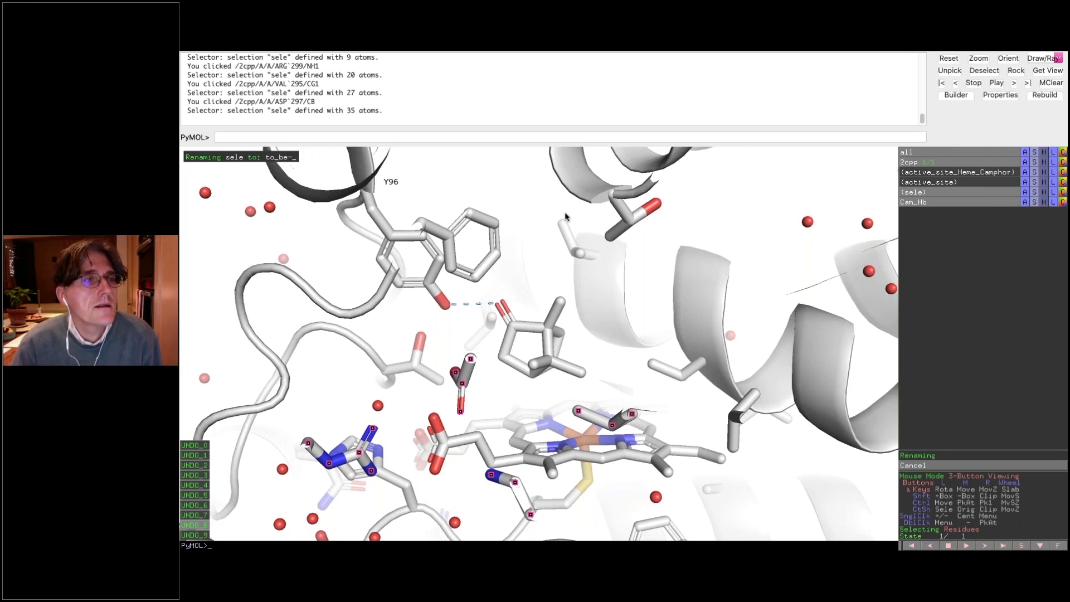
{"action": "type", "text": "_clipped"}
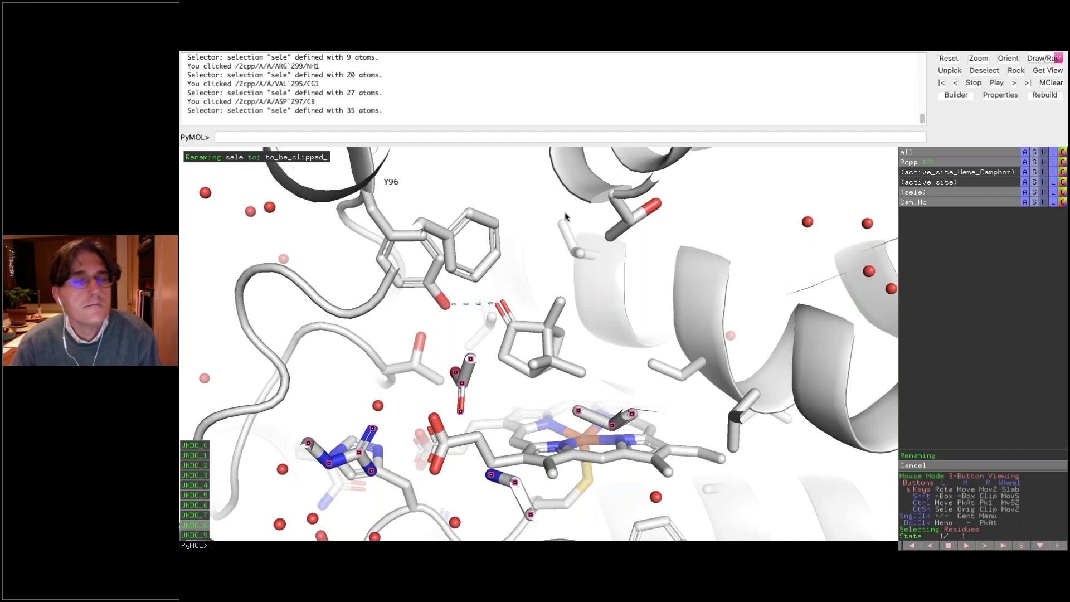
{"action": "key", "text": "Return"}
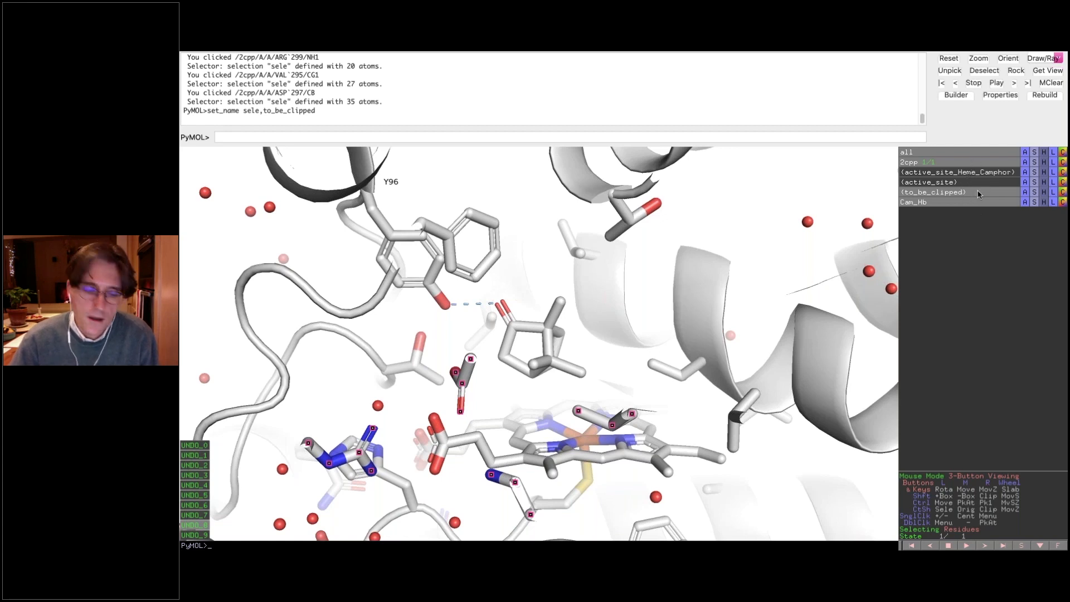
Step: Reorder the object list so Cam_Hb sits directly below 2cpp and to_be_clipped comes last
{"action": "mouse_move", "coordinate": [981, 193]}
{"action": "left_mouse_down"}
{"action": "mouse_move", "coordinate": [975, 227]}
{"action": "mouse_move", "coordinate": [976, 163]}
{"action": "mouse_move", "coordinate": [975, 210]}
{"action": "left_mouse_up"}
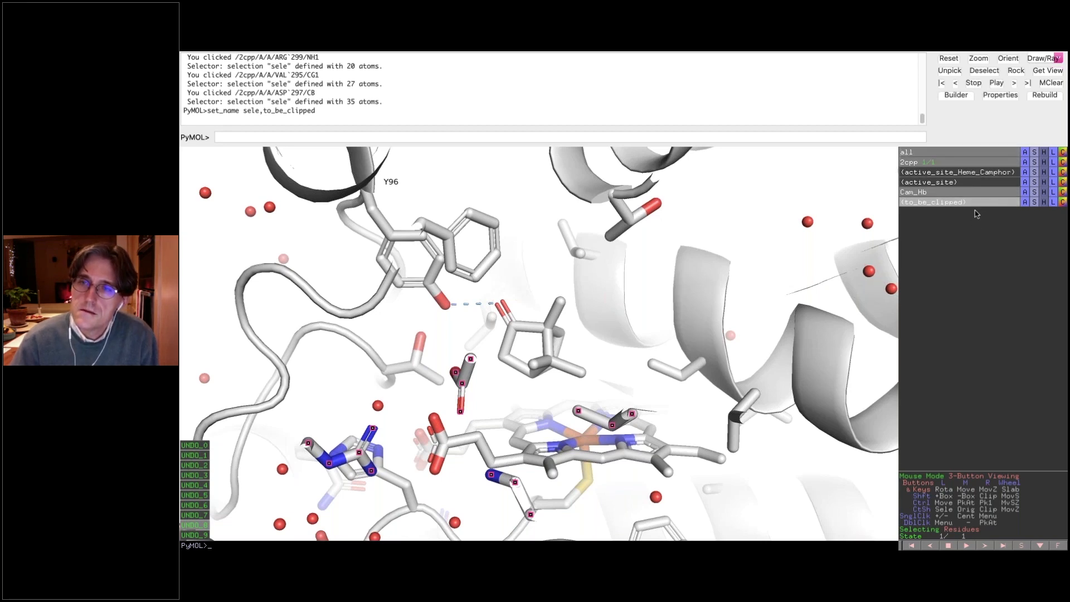
{"action": "left_click_drag", "start_coordinate": [981, 192], "coordinate": [981, 177]}
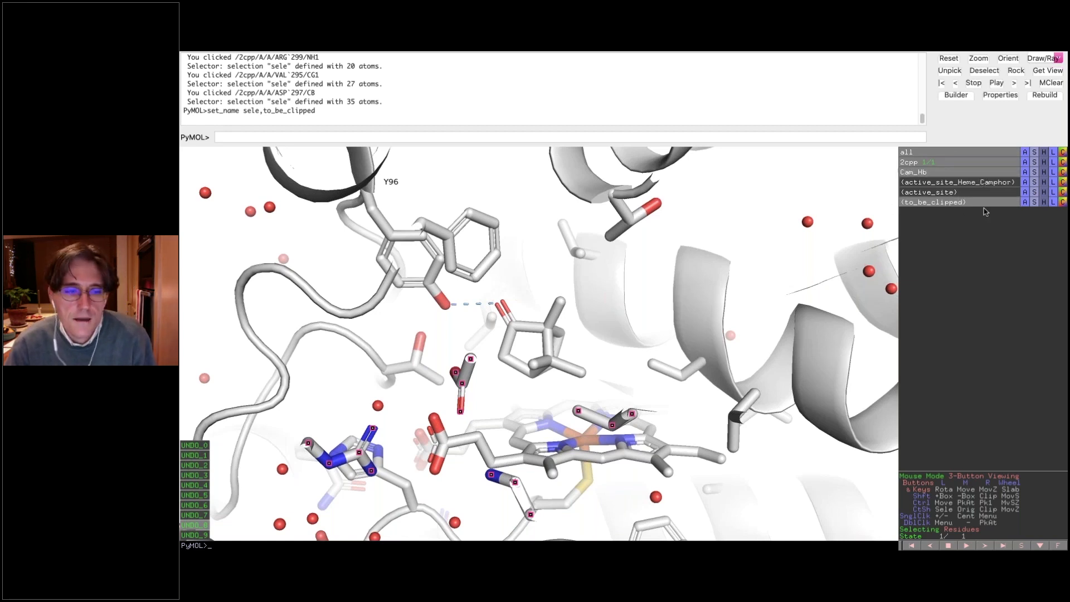
Step: Hide everything in the to_be_clipped selection and turn off its selection markers
{"action": "left_click", "coordinate": [1044, 202]}
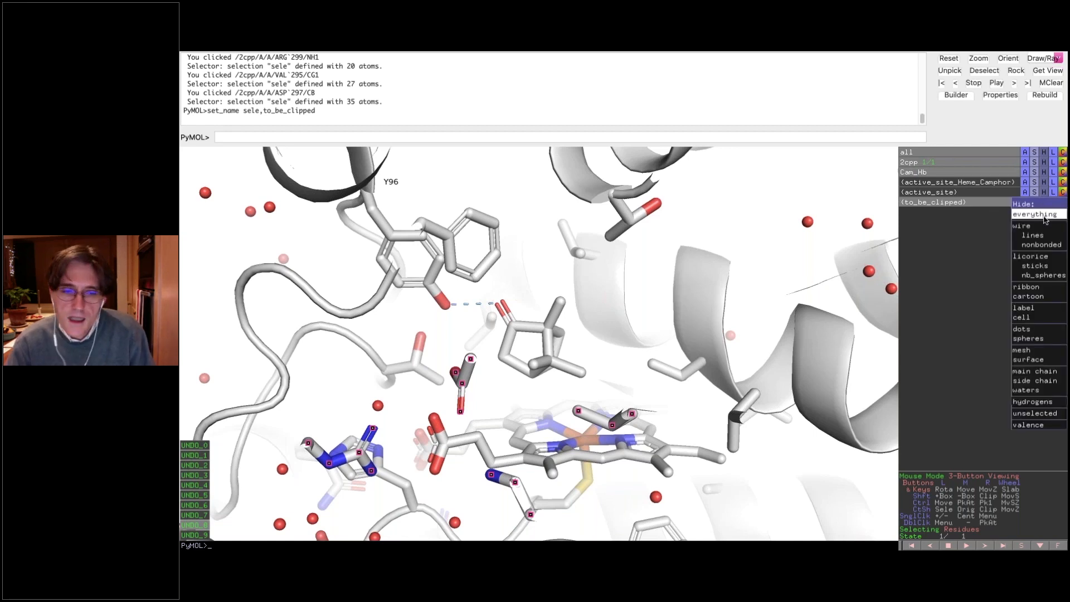
{"action": "left_click", "coordinate": [1045, 215]}
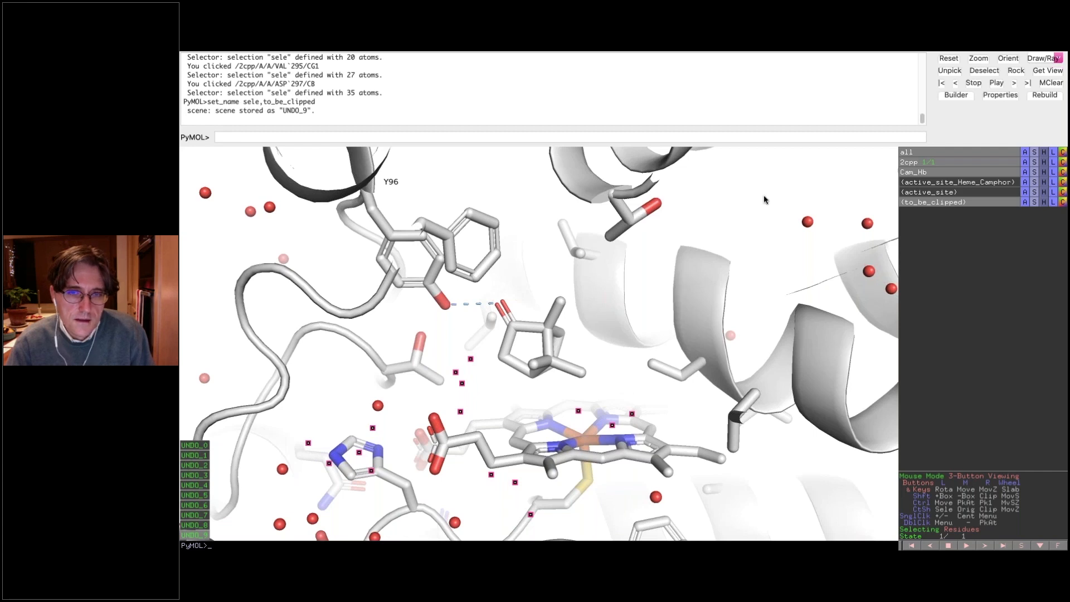
{"action": "left_click", "coordinate": [840, 177]}
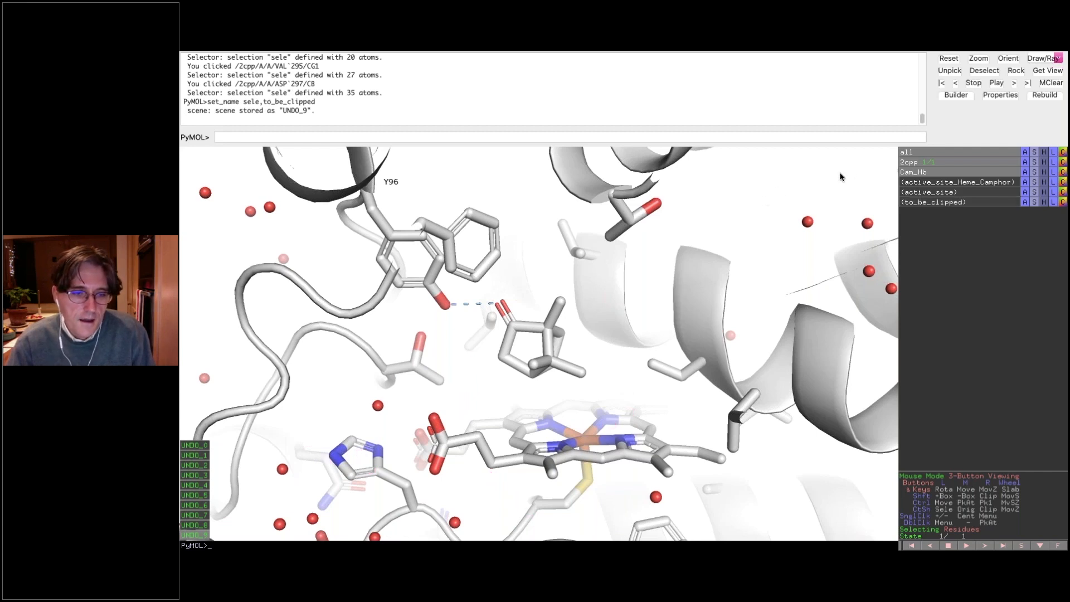
{"action": "left_click", "coordinate": [440, 135]}
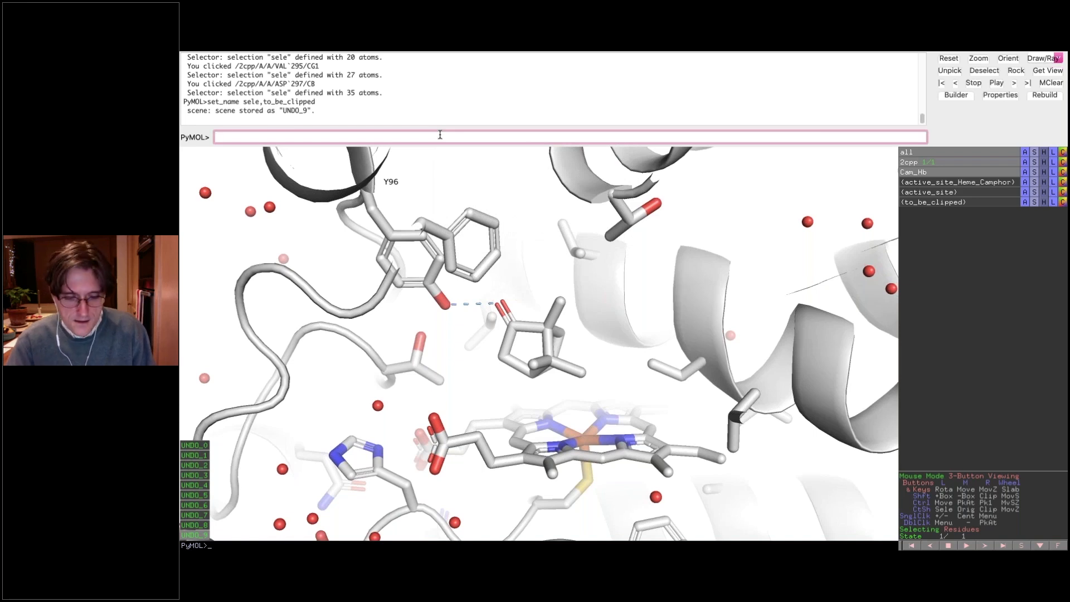
{"action": "type", "text": "ray"}
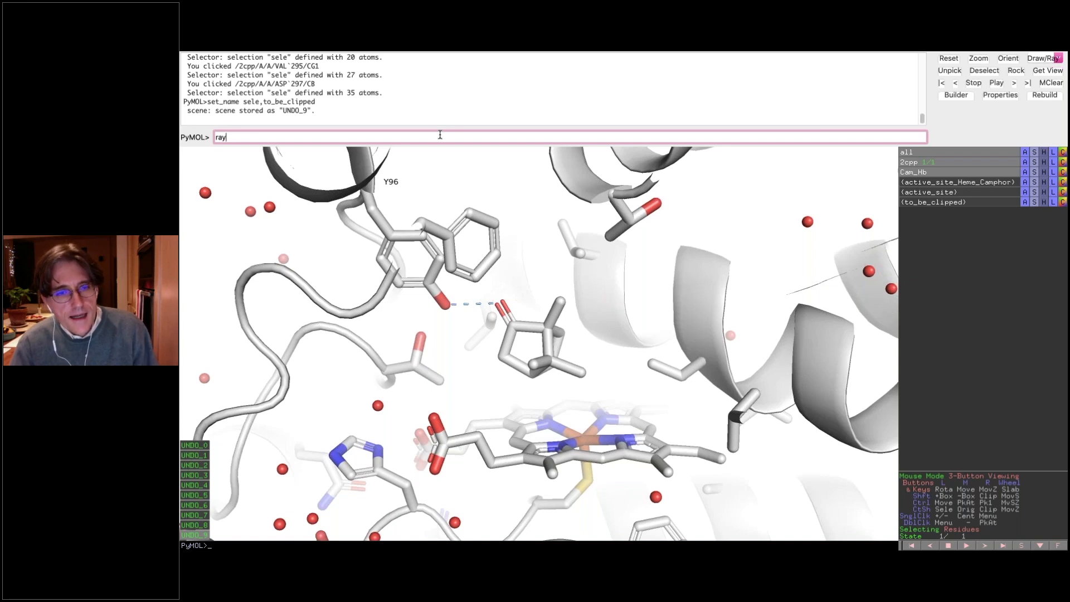
{"action": "key", "text": "BackSpace"}
{"action": "key", "text": "BackSpace"}
{"action": "key", "text": "BackSpace"}
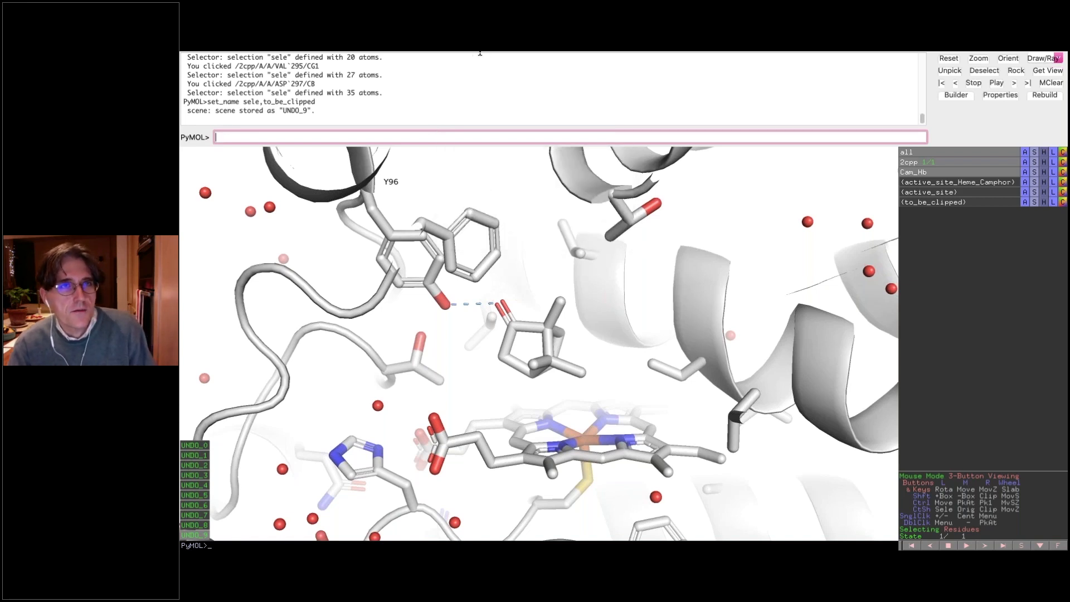
Step: Start the Measurement wizard in Distances mode and set new measurements to Merge With Previous
{"action": "mouse_move", "coordinate": [480, 53]}
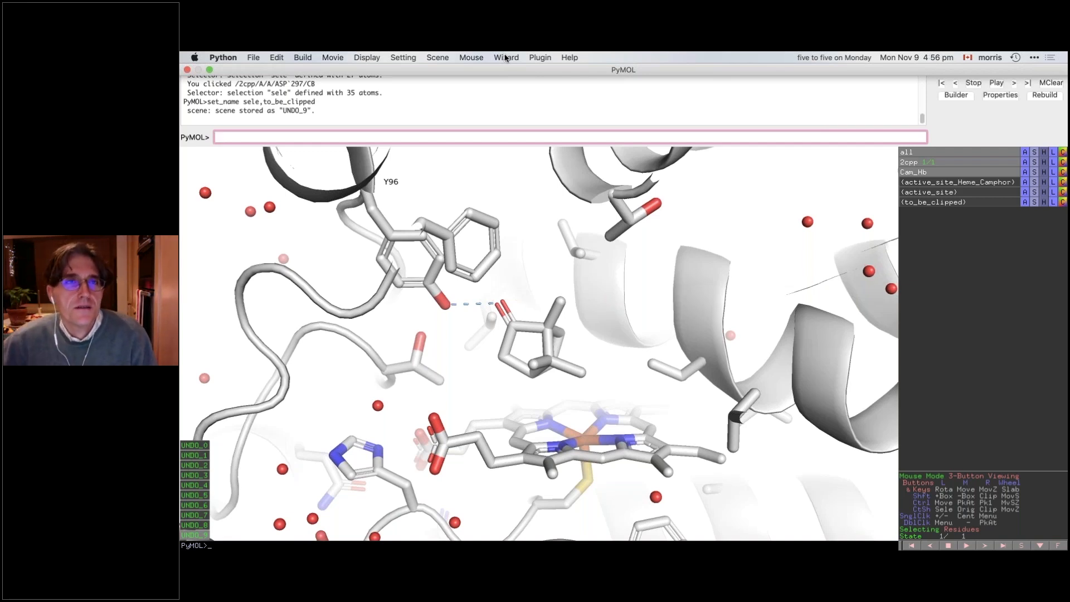
{"action": "left_click", "coordinate": [507, 57]}
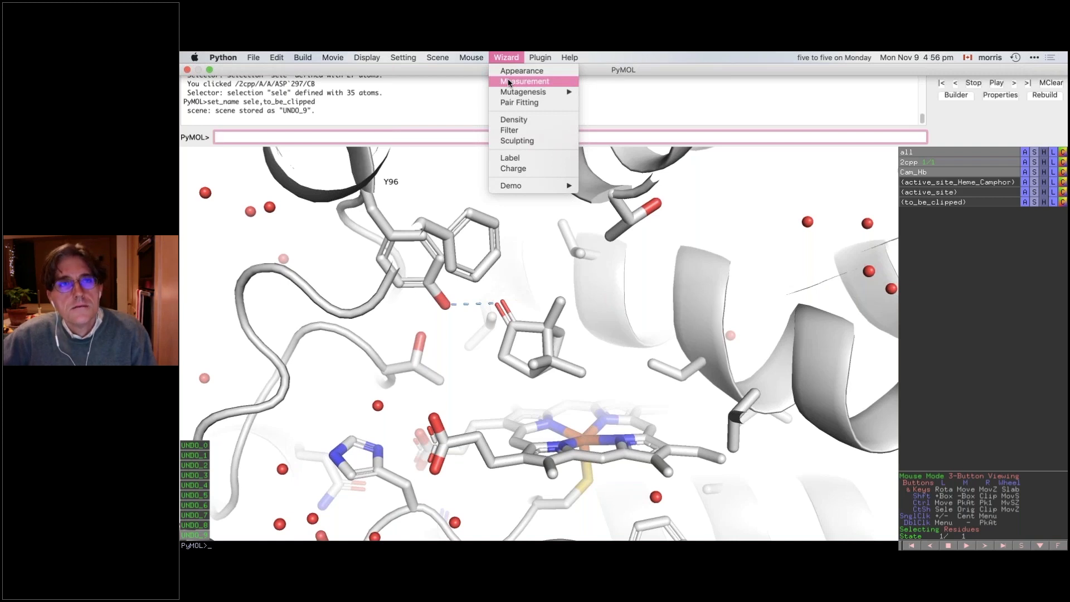
{"action": "left_click", "coordinate": [508, 82]}
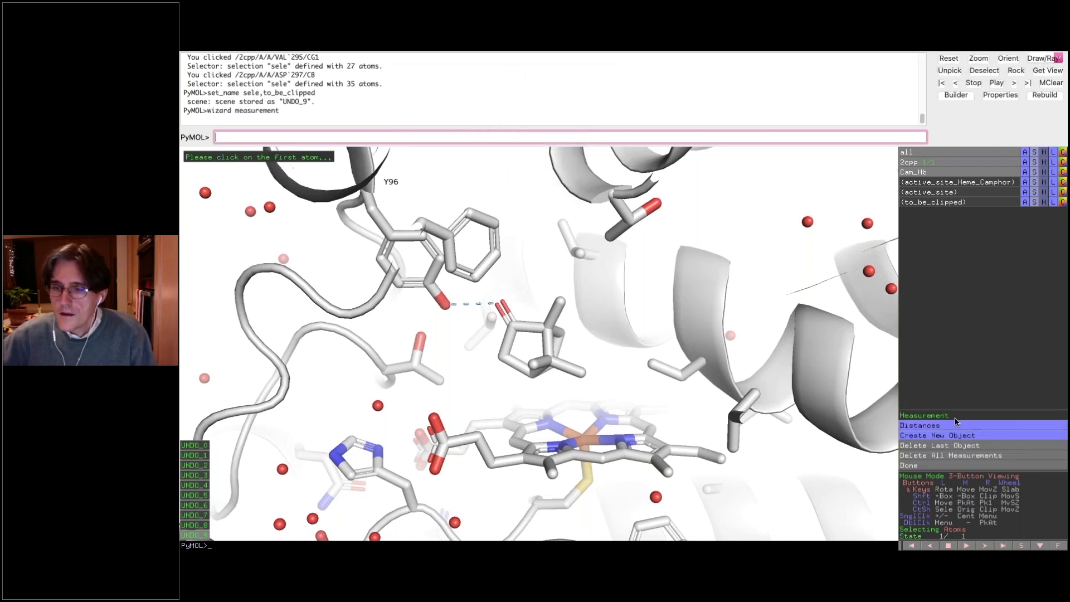
{"action": "left_click", "coordinate": [953, 428]}
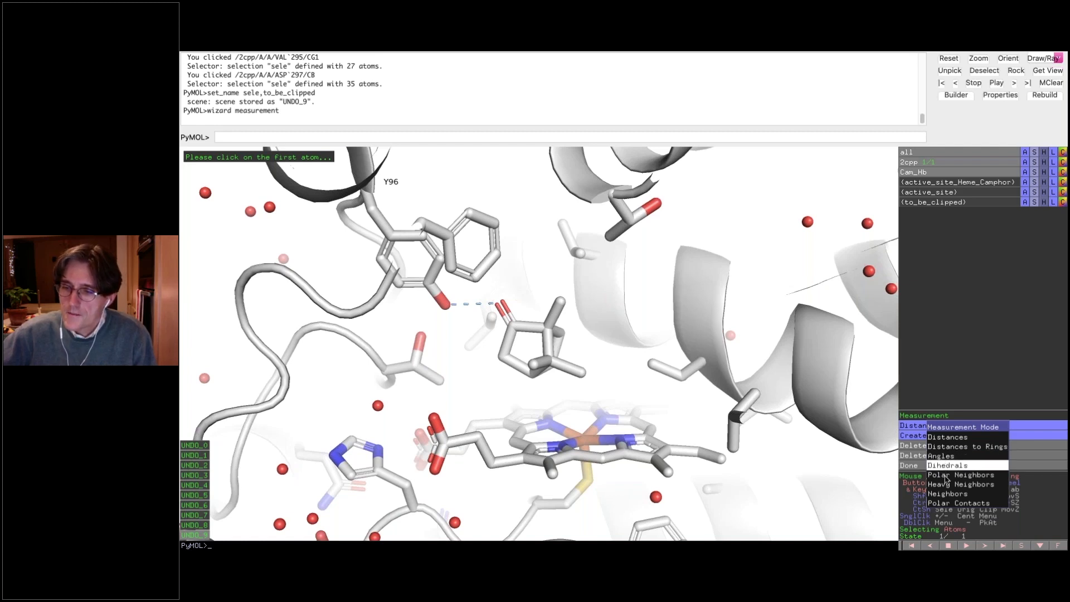
{"action": "mouse_move", "coordinate": [946, 484]}
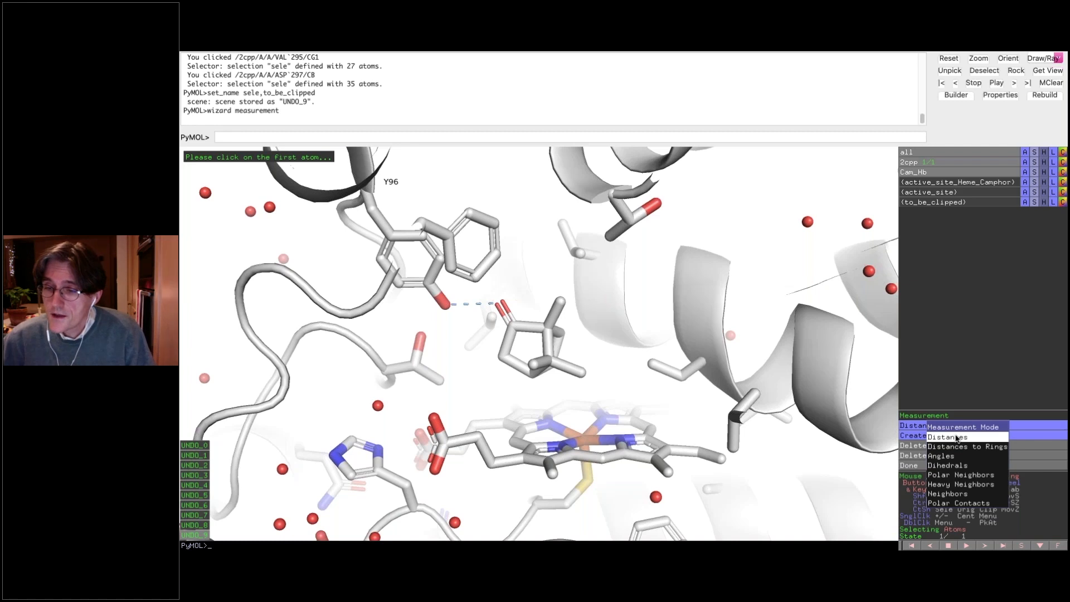
{"action": "left_click", "coordinate": [955, 438]}
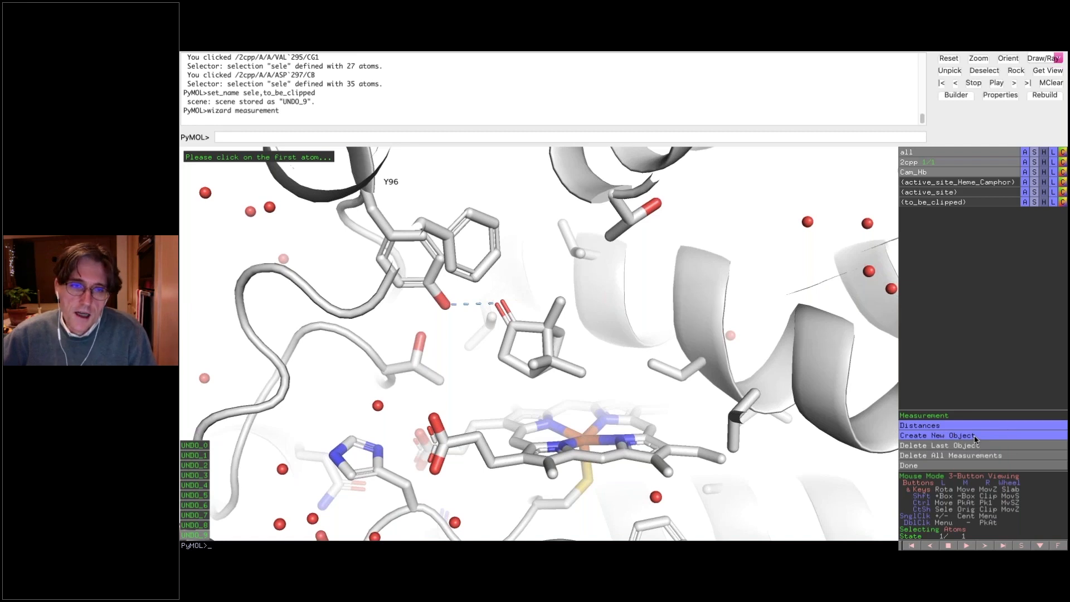
{"action": "left_click", "coordinate": [975, 439]}
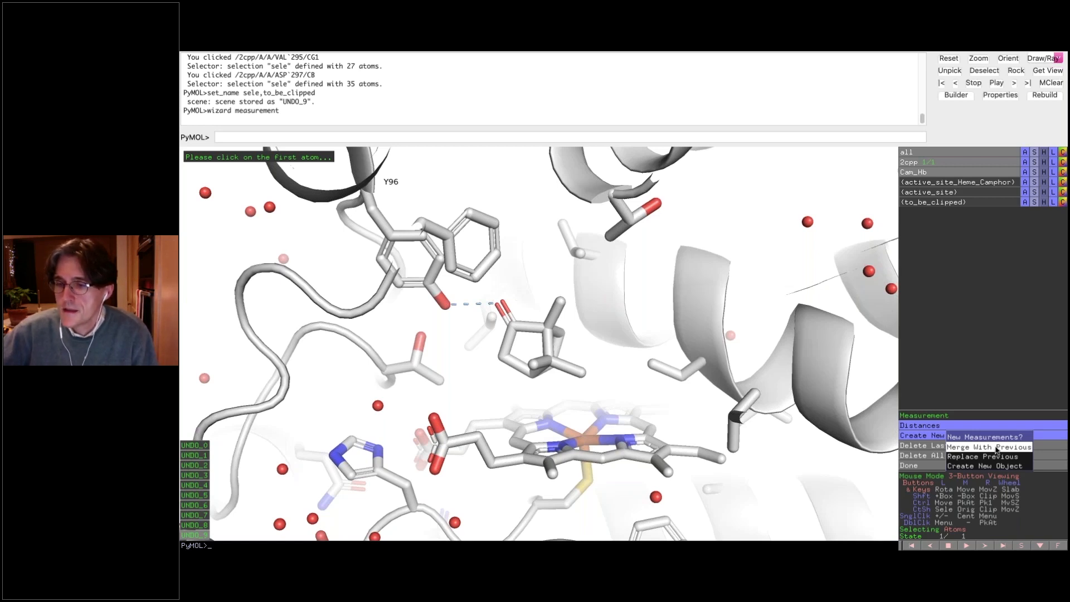
{"action": "left_click", "coordinate": [996, 447]}
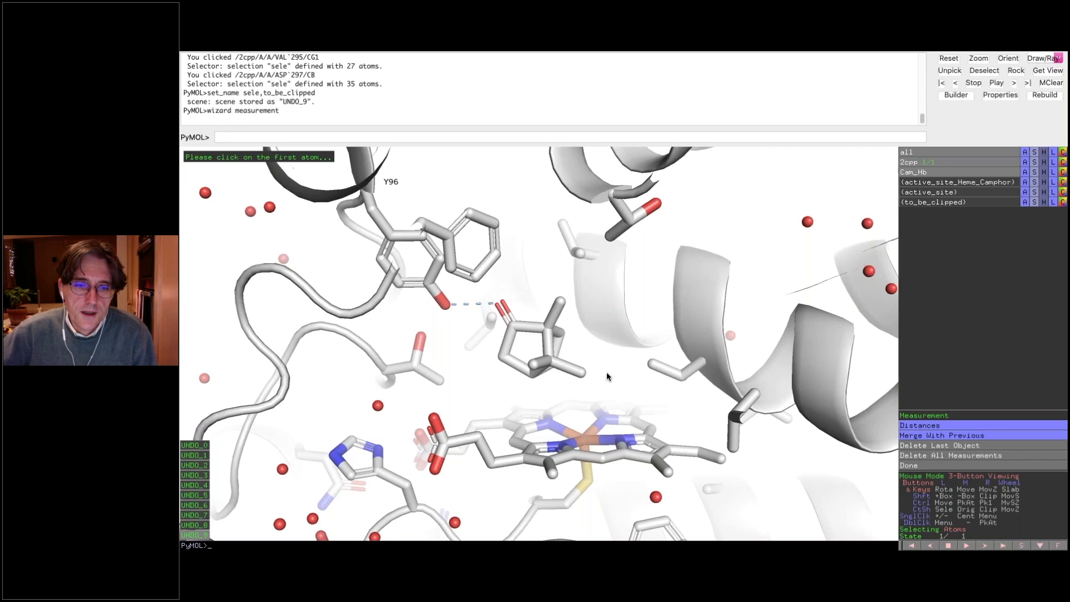
Step: Measure the distance between camphor atom C5 and atom CG2 of Thr252
{"action": "mouse_move", "coordinate": [607, 373]}
{"action": "left_mouse_down"}
{"action": "mouse_move", "coordinate": [558, 440]}
{"action": "mouse_move", "coordinate": [562, 362]}
{"action": "mouse_move", "coordinate": [576, 382]}
{"action": "mouse_move", "coordinate": [560, 394]}
{"action": "left_mouse_up"}
{"action": "left_click", "coordinate": [568, 361]}
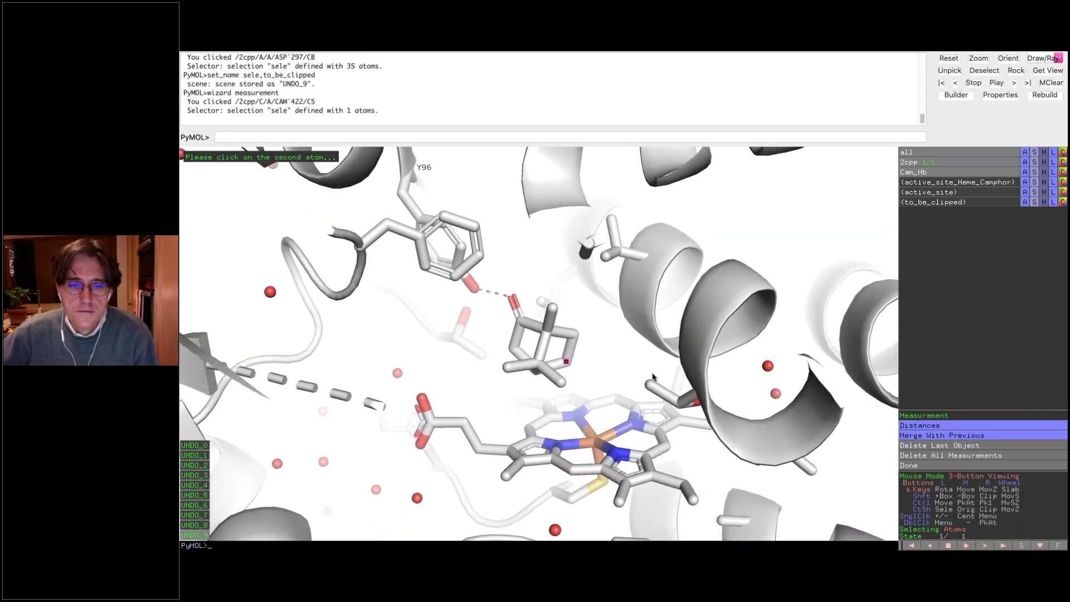
{"action": "left_click", "coordinate": [646, 385]}
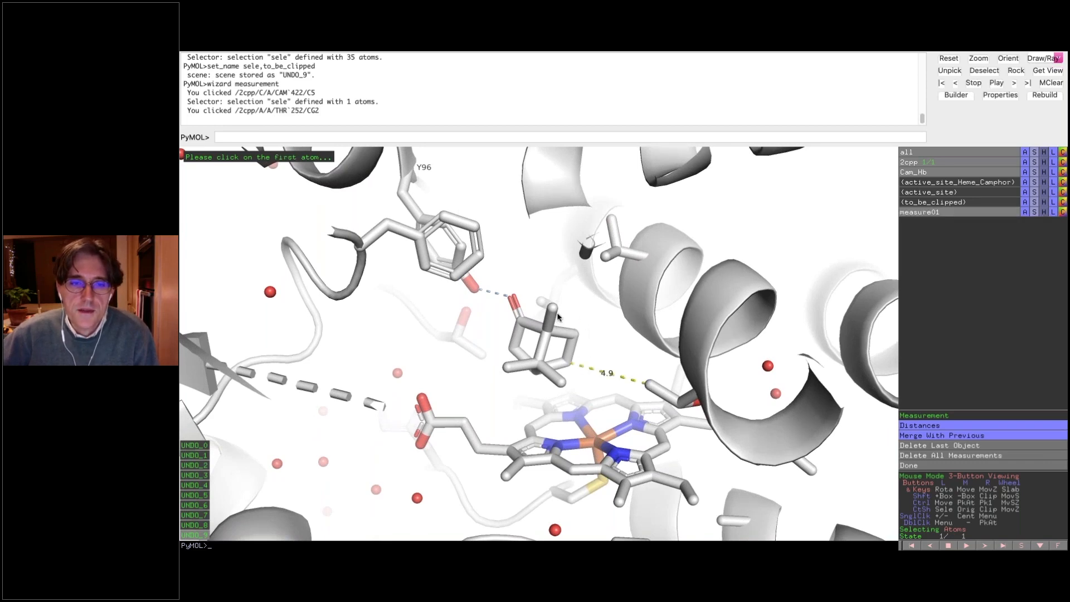
{"action": "left_click_drag", "start_coordinate": [563, 343], "coordinate": [566, 312]}
{"action": "left_click", "coordinate": [565, 311]}
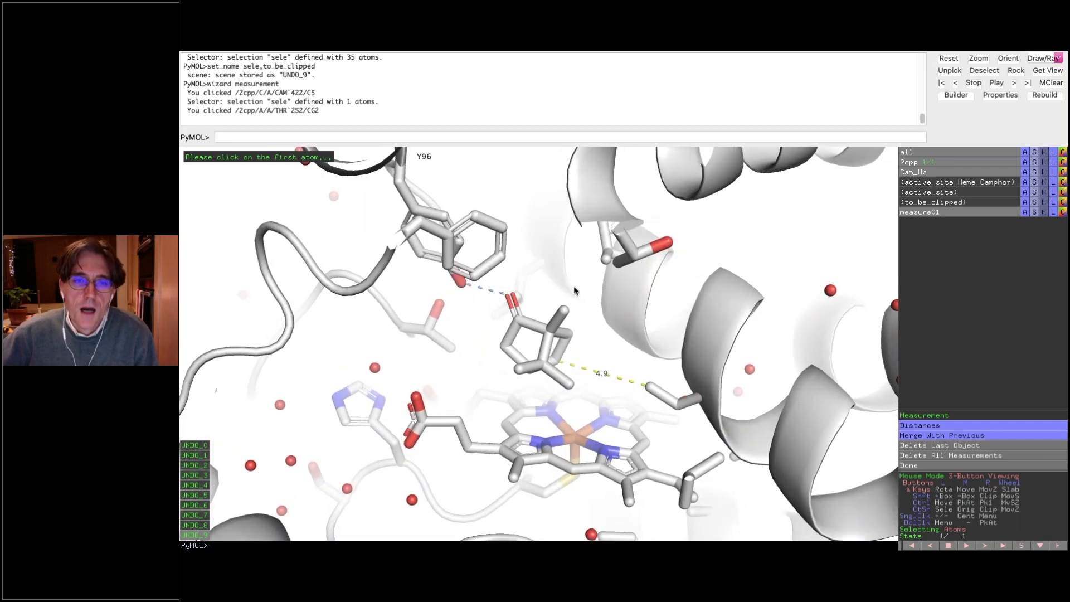
Step: Measure the distances from camphor atoms C10 and C6 to atom CG1 of Val247
{"action": "left_click", "coordinate": [605, 259]}
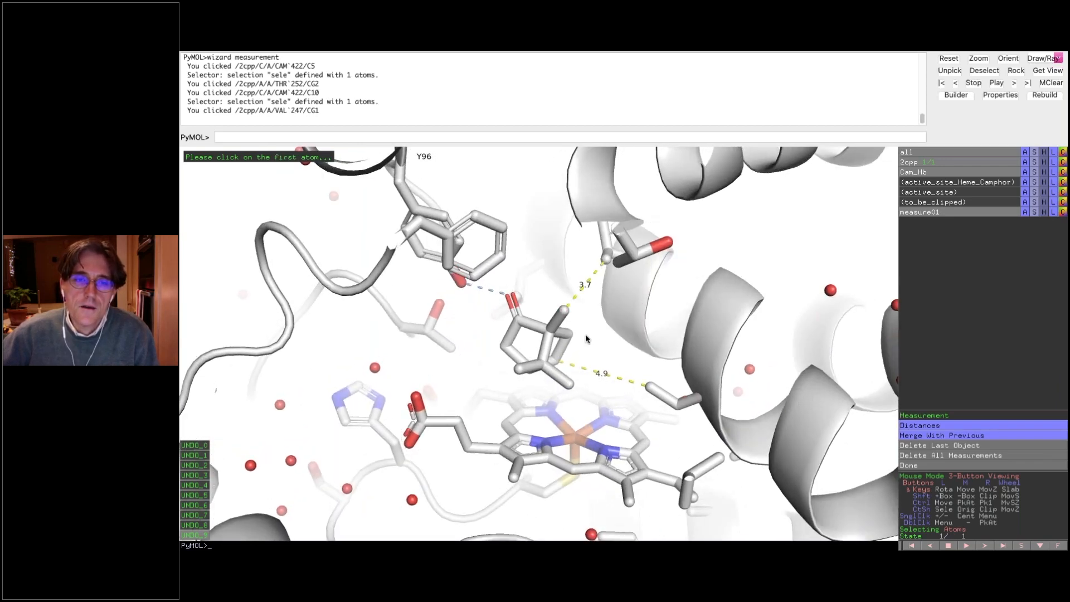
{"action": "left_click_drag", "start_coordinate": [613, 352], "coordinate": [567, 330]}
{"action": "left_click", "coordinate": [574, 333]}
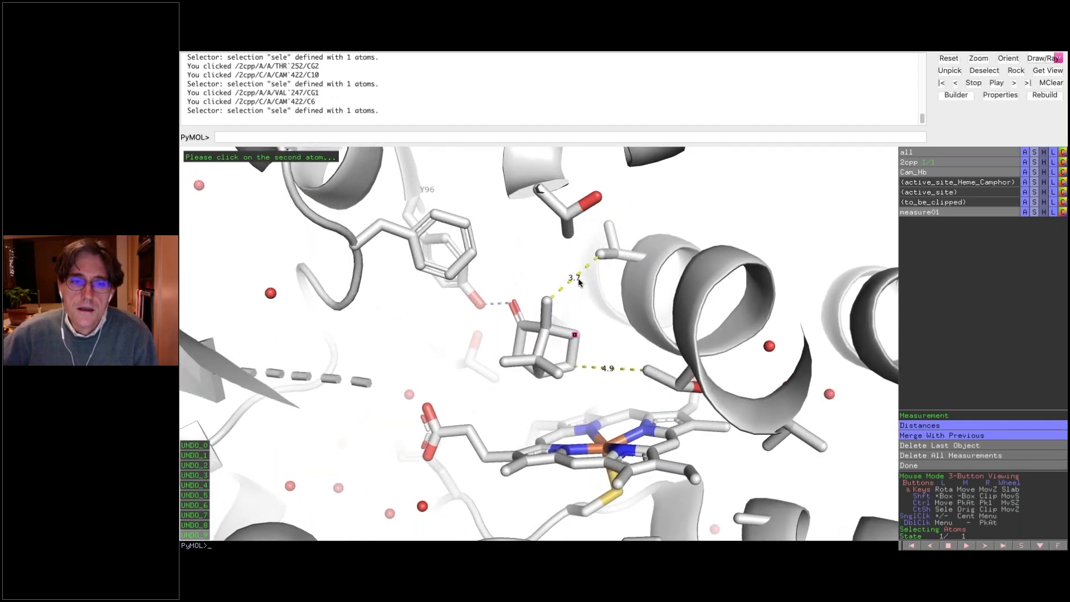
{"action": "left_click", "coordinate": [599, 258]}
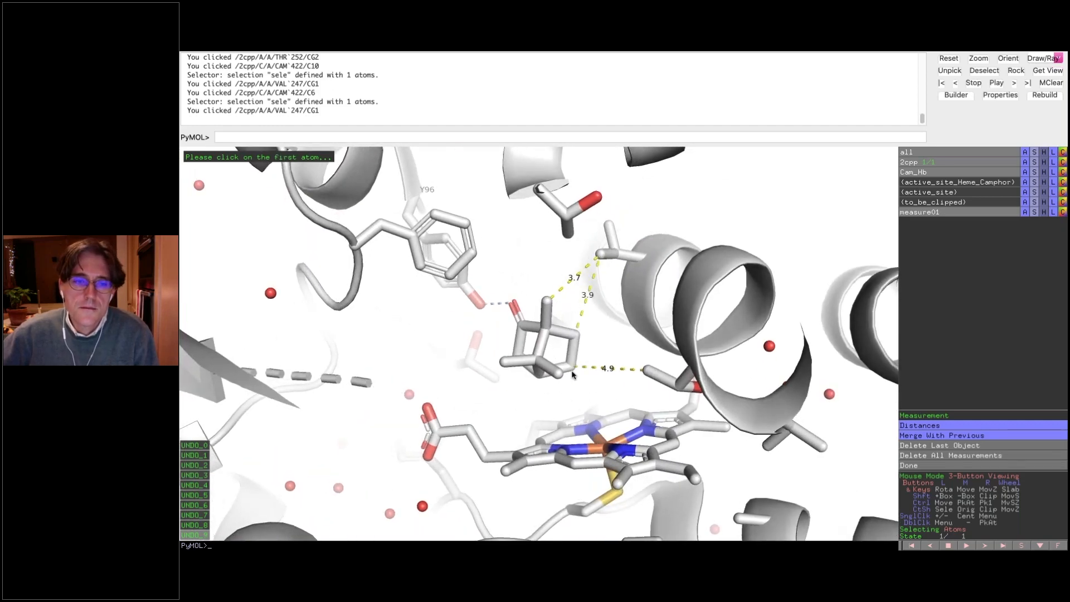
Step: Measure the distance between camphor atom C9 and atom CG2 of Thr252, and close the Measurement wizard
{"action": "left_click_drag", "start_coordinate": [585, 332], "coordinate": [634, 318]}
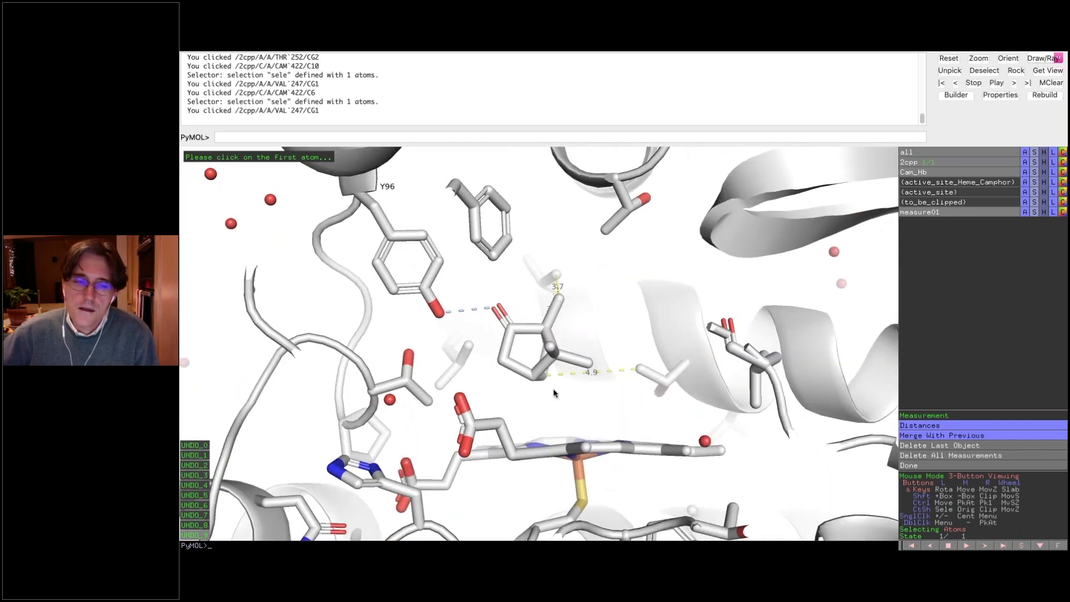
{"action": "mouse_move", "coordinate": [557, 394]}
{"action": "left_mouse_down"}
{"action": "mouse_move", "coordinate": [555, 416]}
{"action": "mouse_move", "coordinate": [559, 390]}
{"action": "mouse_move", "coordinate": [569, 406]}
{"action": "left_mouse_up"}
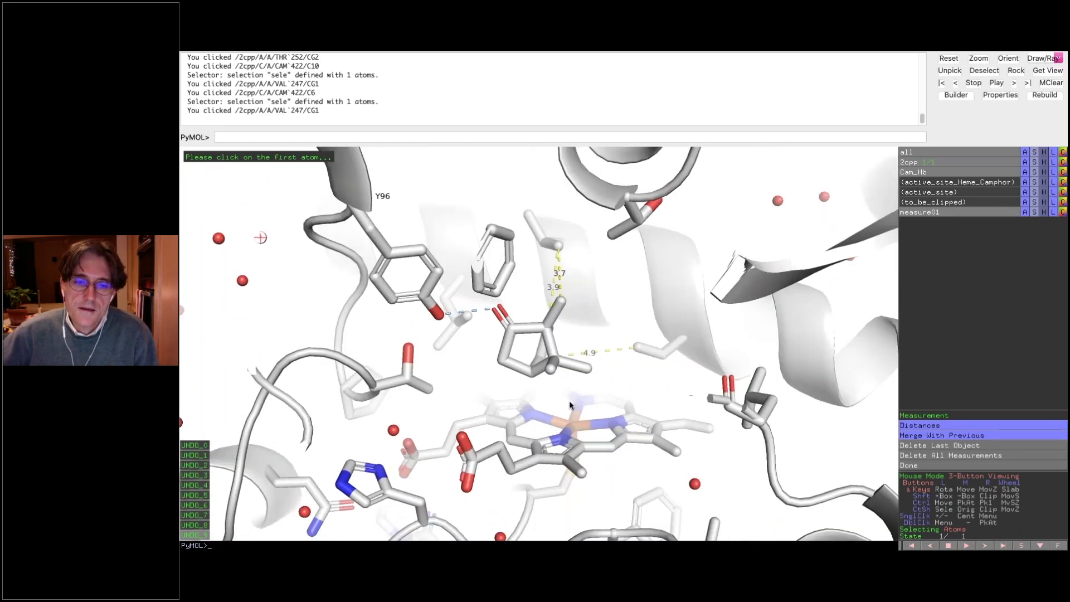
{"action": "left_click", "coordinate": [590, 370]}
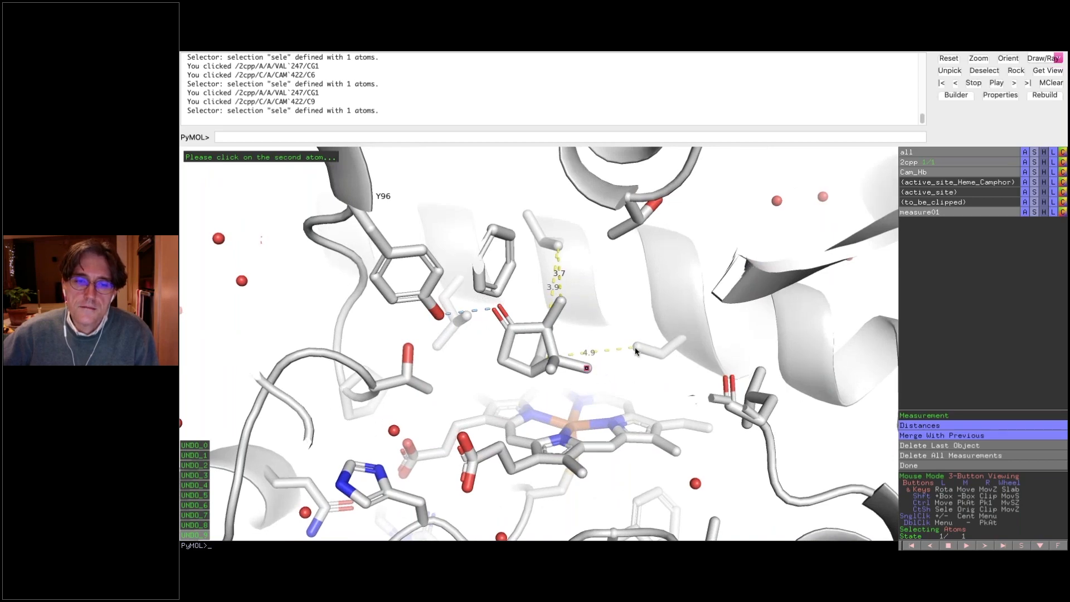
{"action": "left_click", "coordinate": [634, 356]}
{"action": "left_click_drag", "start_coordinate": [624, 378], "coordinate": [592, 375]}
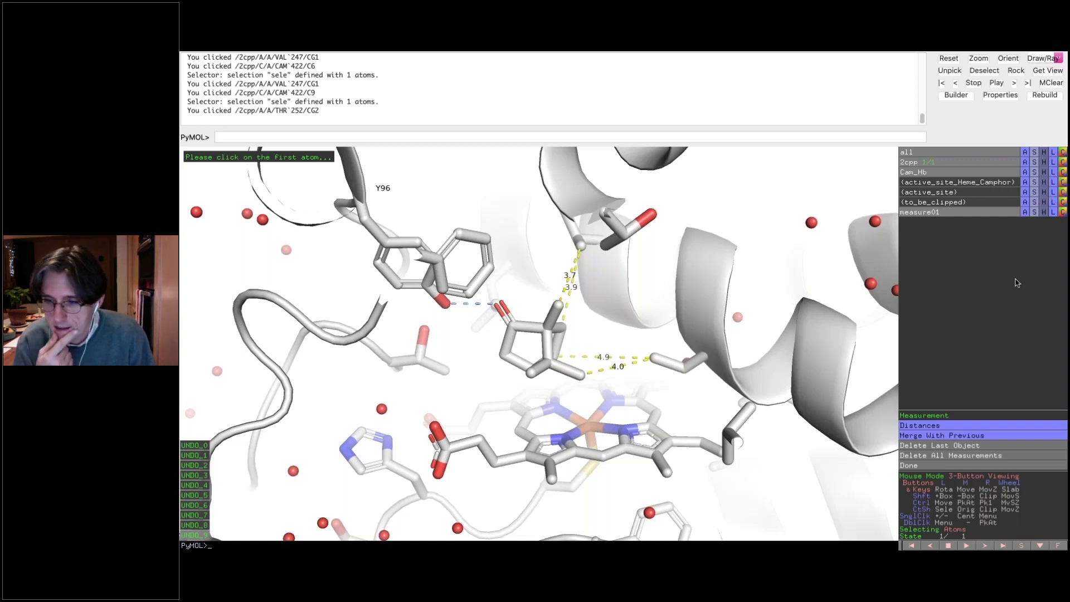
{"action": "left_click", "coordinate": [959, 467]}
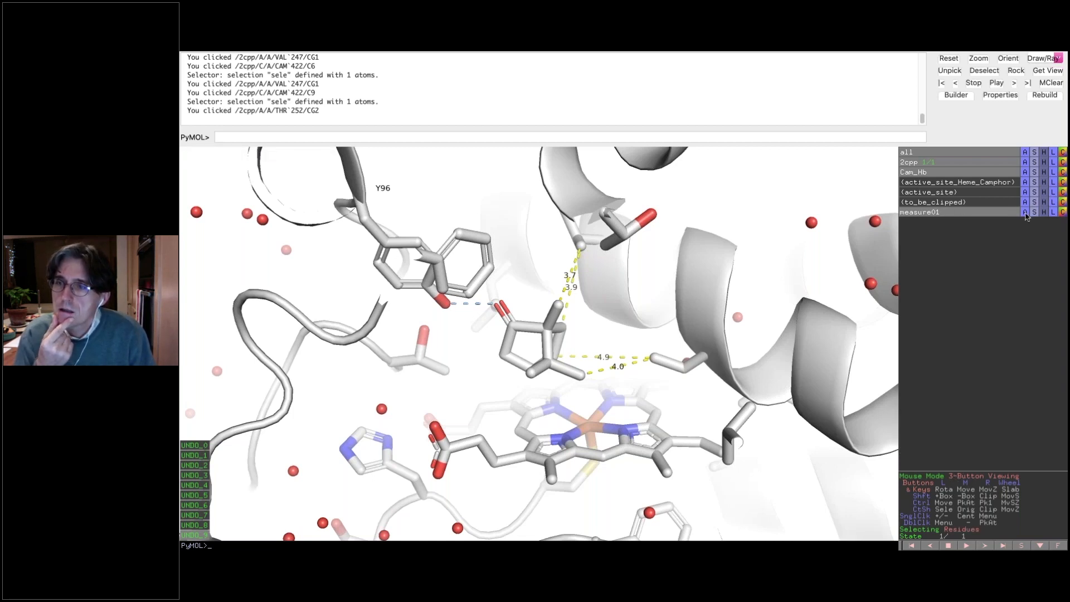
Step: Rename the measure01 object as hydrophobic_contacts
{"action": "left_click", "coordinate": [1025, 213]}
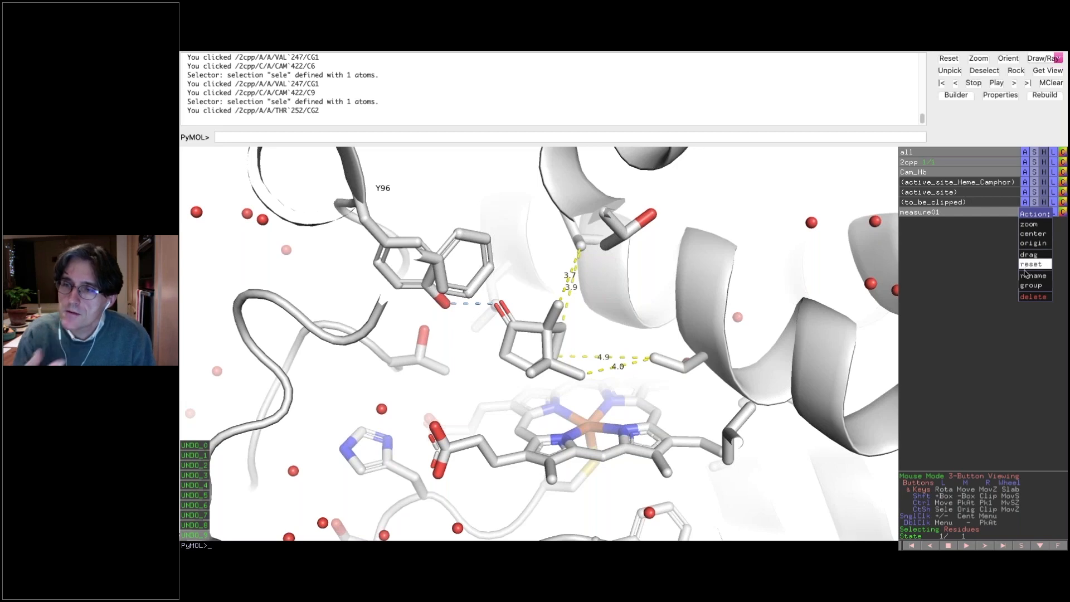
{"action": "left_click", "coordinate": [1024, 264]}
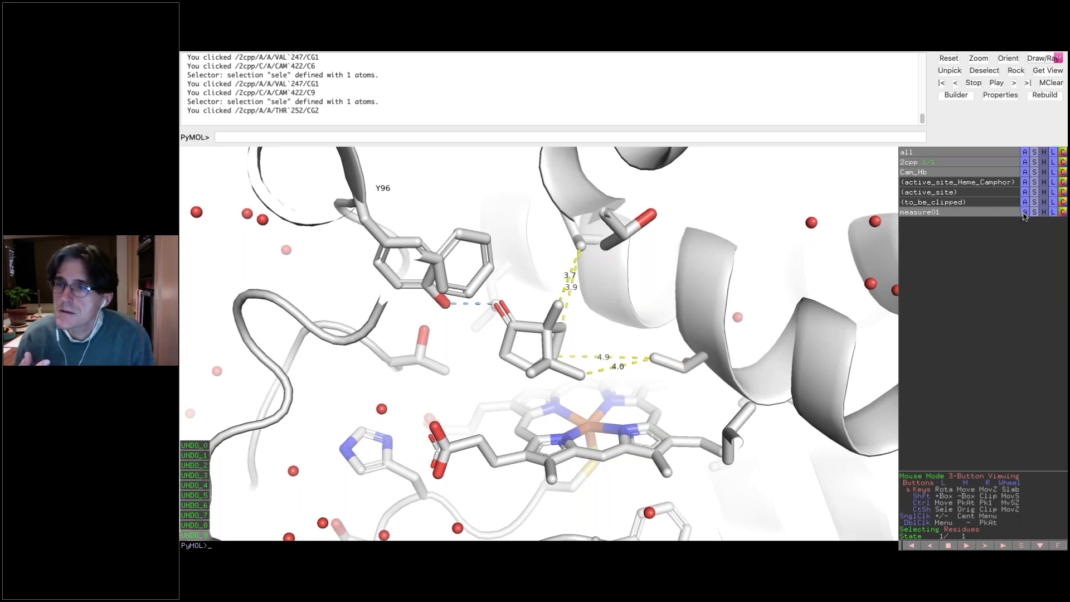
{"action": "left_click", "coordinate": [1024, 214]}
{"action": "left_click", "coordinate": [1032, 276]}
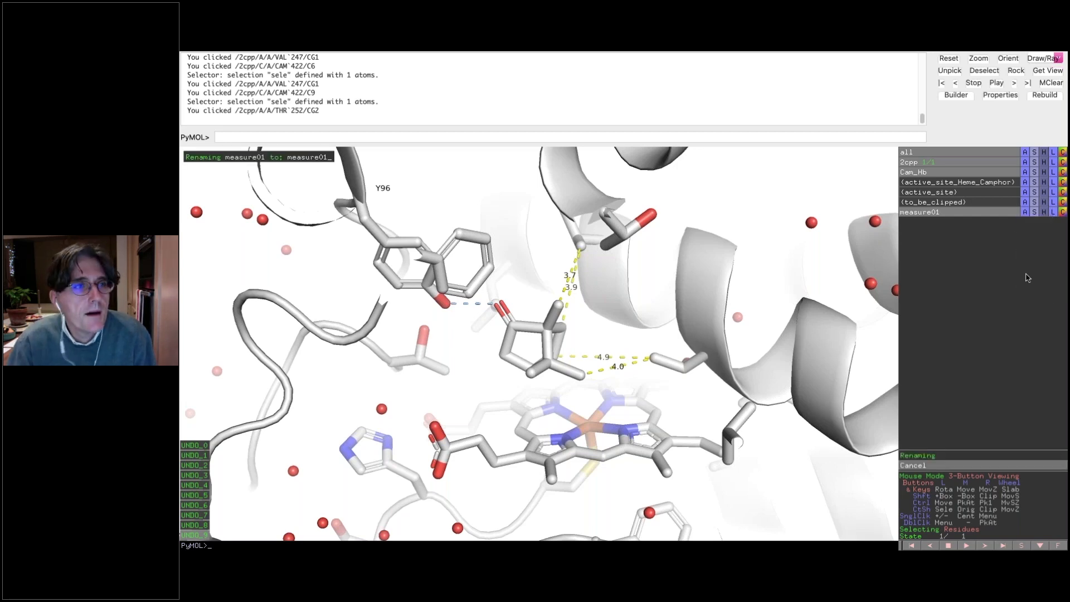
{"action": "key", "text": "BackSpace"}
{"action": "key", "text": "BackSpace"}
{"action": "key", "text": "BackSpace"}
{"action": "key", "text": "BackSpace"}
{"action": "key", "text": "BackSpace"}
{"action": "key", "text": "BackSpace"}
{"action": "key", "text": "BackSpace"}
{"action": "key", "text": "BackSpace"}
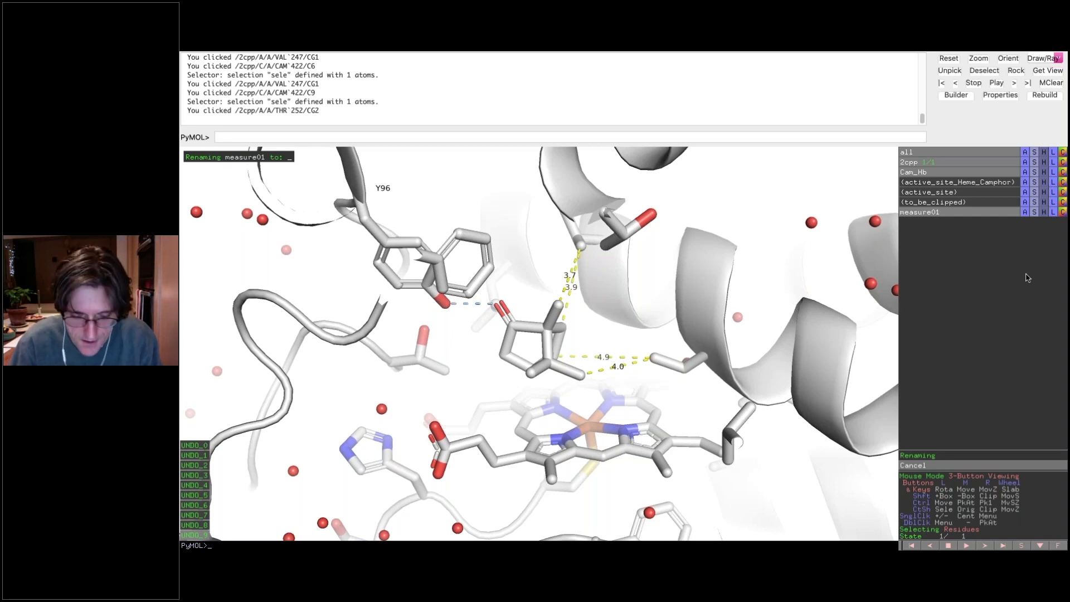
{"action": "type", "text": "hydrophon"}
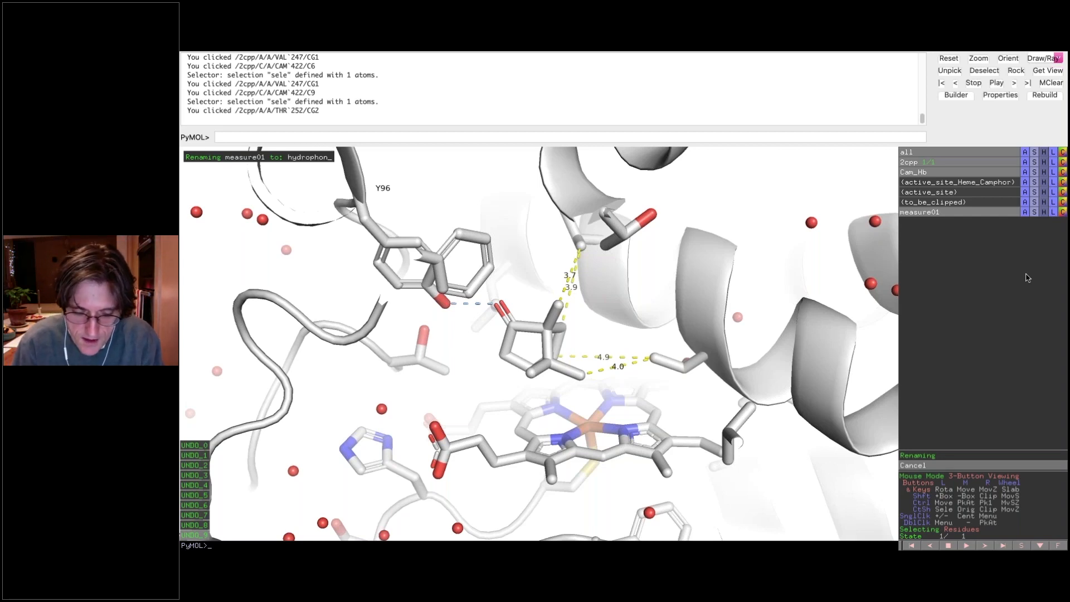
{"action": "key", "text": "BackSpace"}
{"action": "type", "text": "bic_con"}
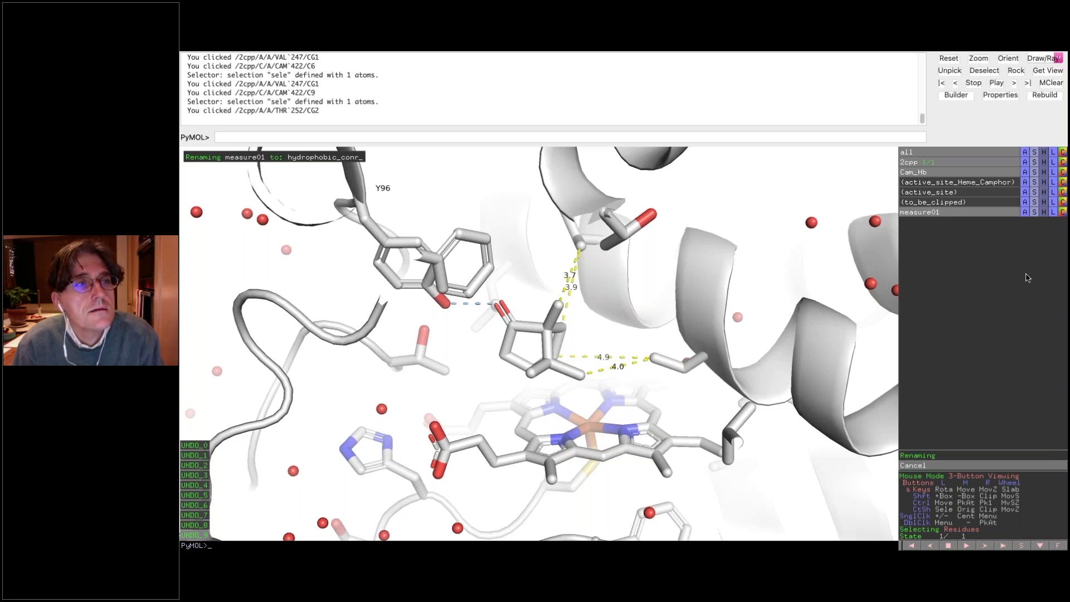
{"action": "type", "text": "r"}
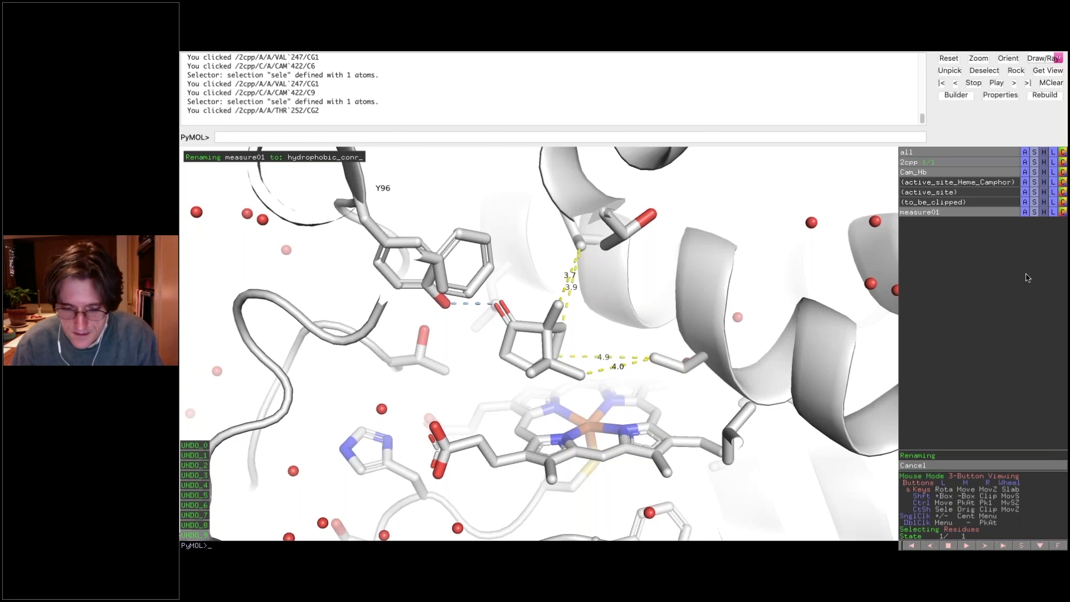
{"action": "type", "text": "acts"}
{"action": "key", "text": "Return"}
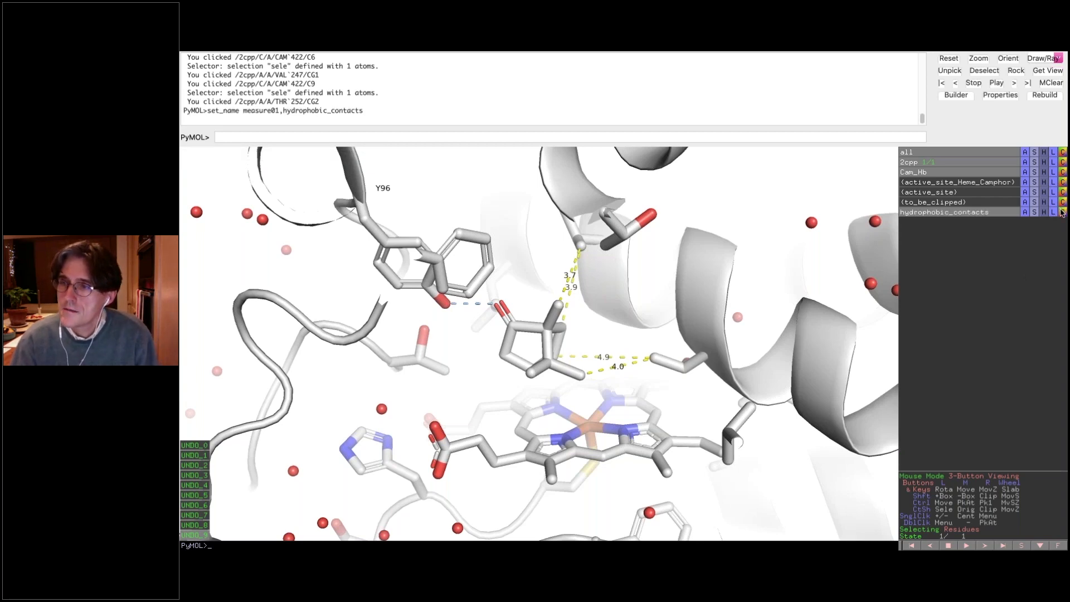
Step: Color the hydrophobic_contacts dashes orange and hide their distance labels
{"action": "left_click", "coordinate": [1061, 212]}
{"action": "mouse_move", "coordinate": [1051, 292]}
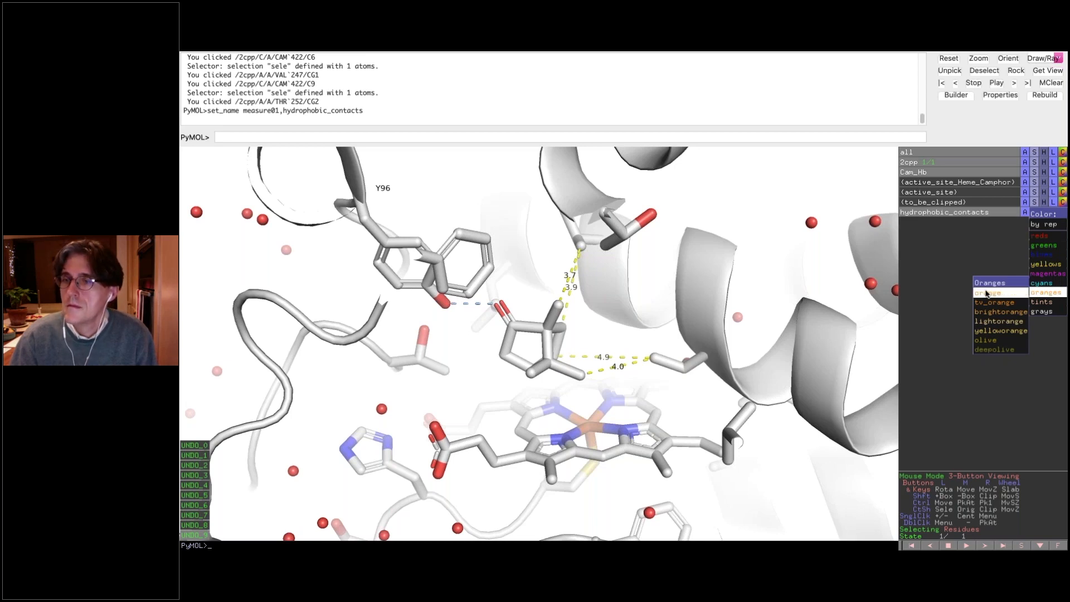
{"action": "left_click", "coordinate": [984, 301]}
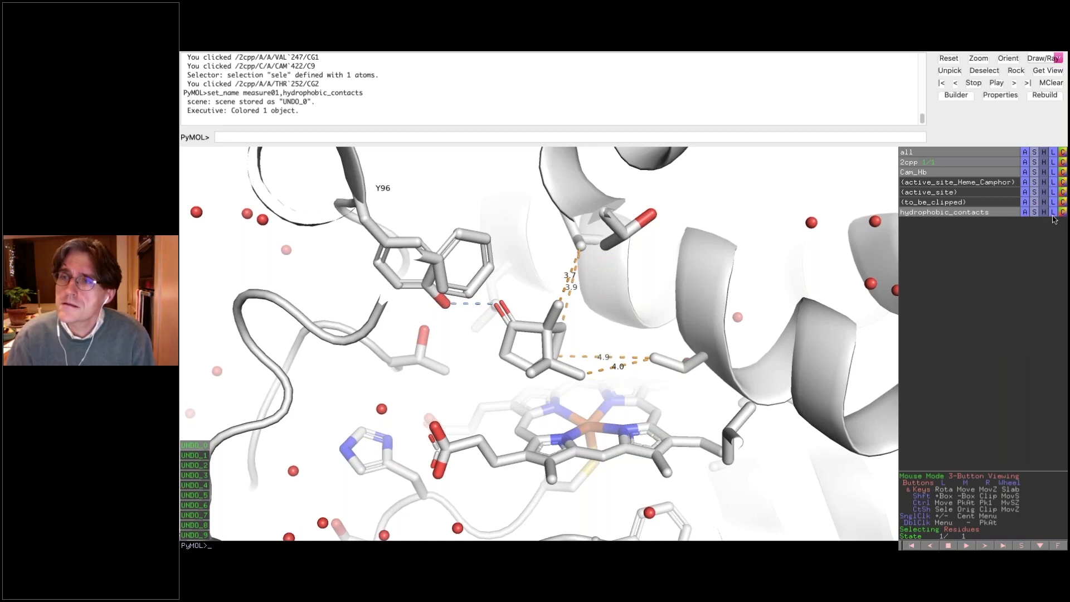
{"action": "left_click", "coordinate": [1044, 212]}
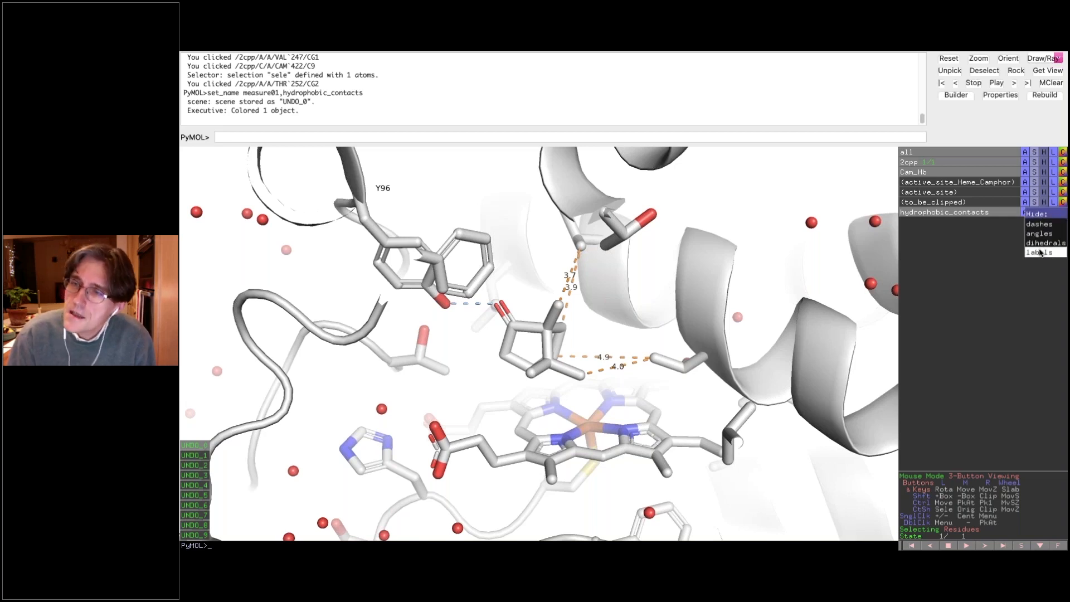
{"action": "left_click", "coordinate": [1040, 252]}
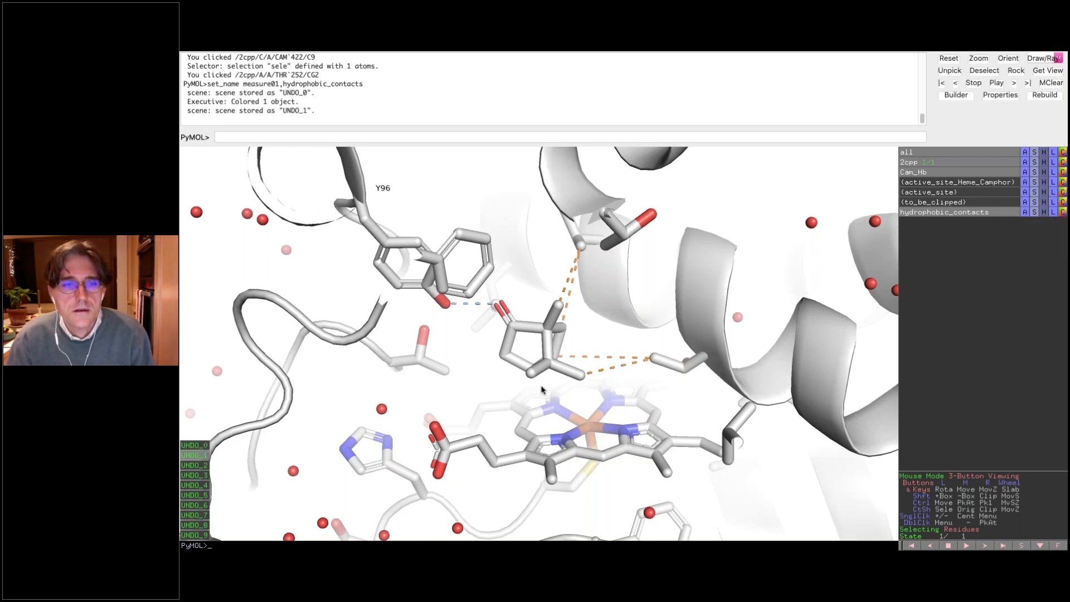
{"action": "left_click_drag", "start_coordinate": [485, 393], "coordinate": [476, 422]}
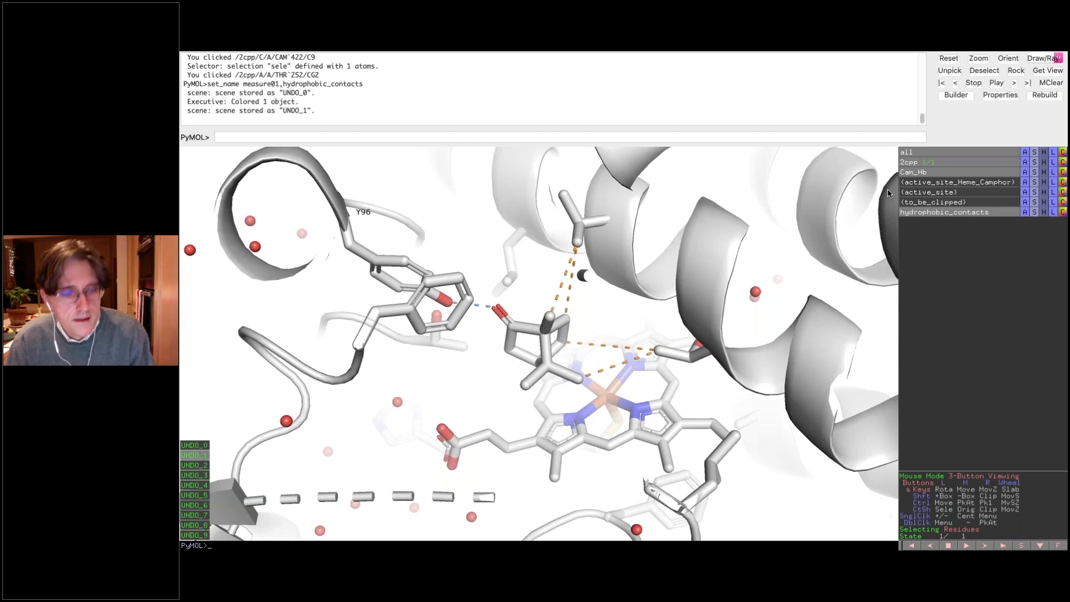
Step: Leave full screen, switch to Safari and search the web in a new tab for arpeggio plus the author's surname
{"action": "key", "text": "Escape"}
{"action": "key", "text": "Escape"}
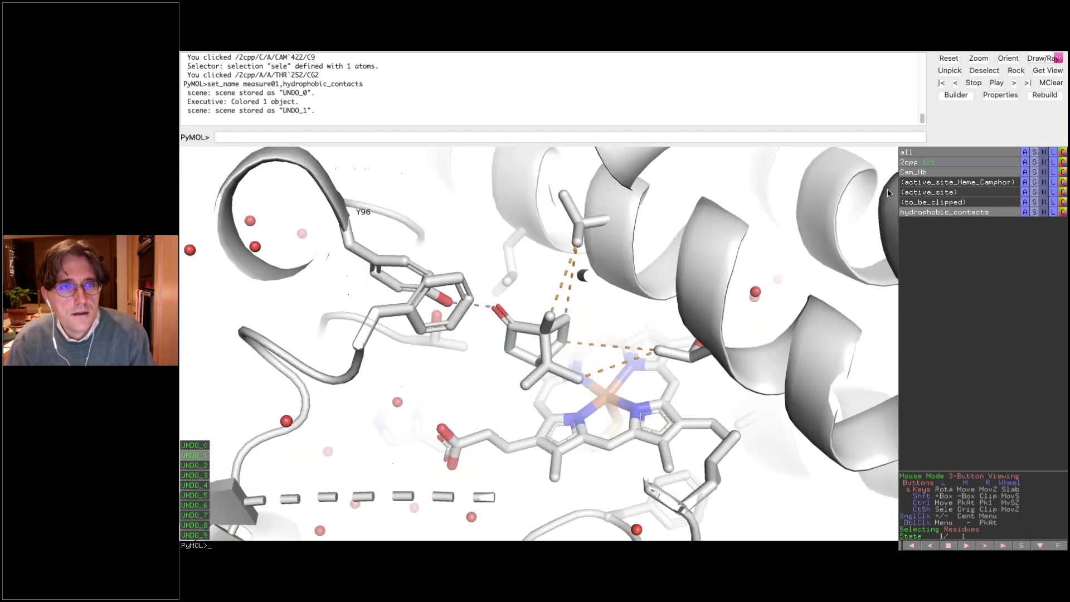
{"action": "mouse_move", "coordinate": [215, 53]}
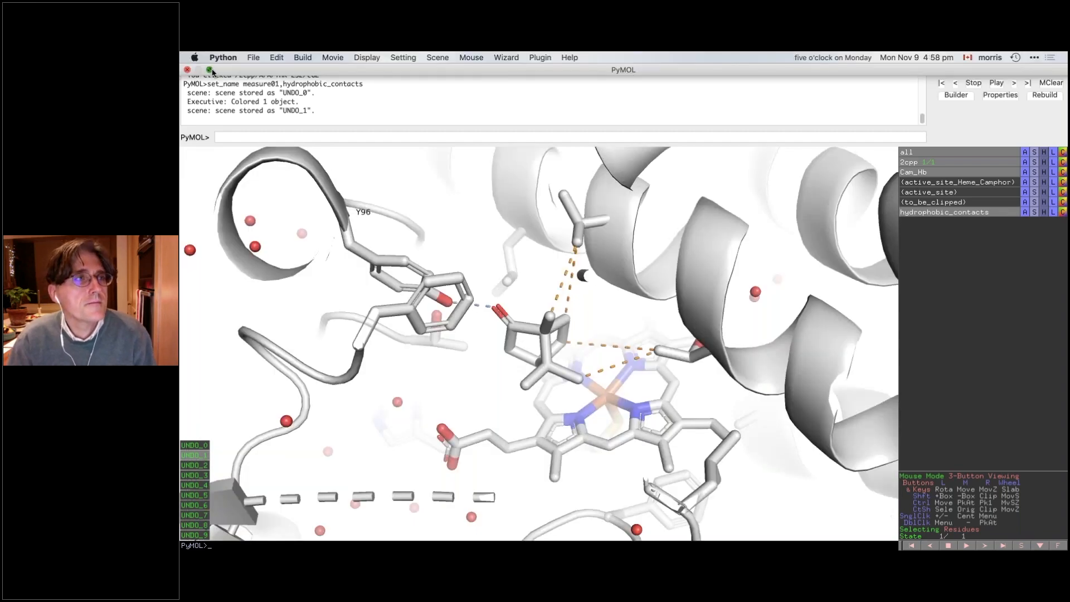
{"action": "left_click", "coordinate": [210, 70]}
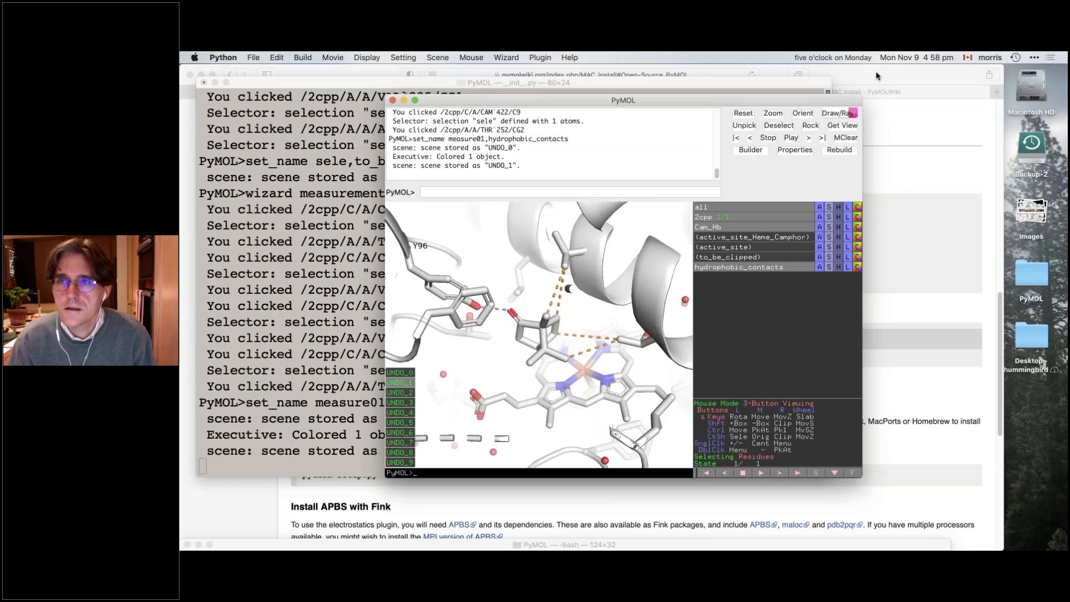
{"action": "left_click", "coordinate": [875, 72]}
{"action": "key", "text": "super+t"}
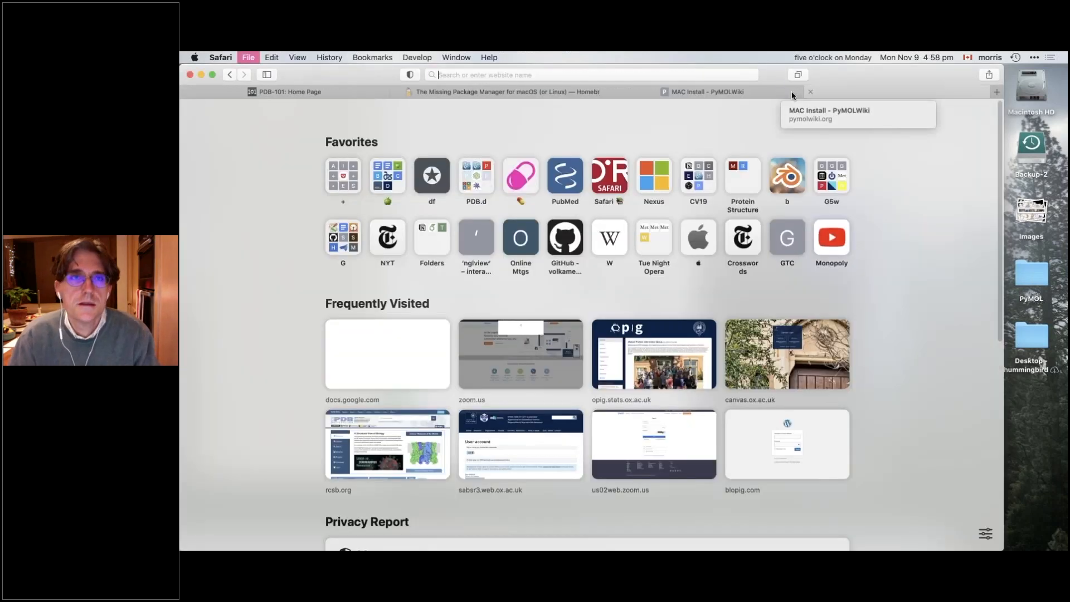
{"action": "type", "text": "arpeggio"}
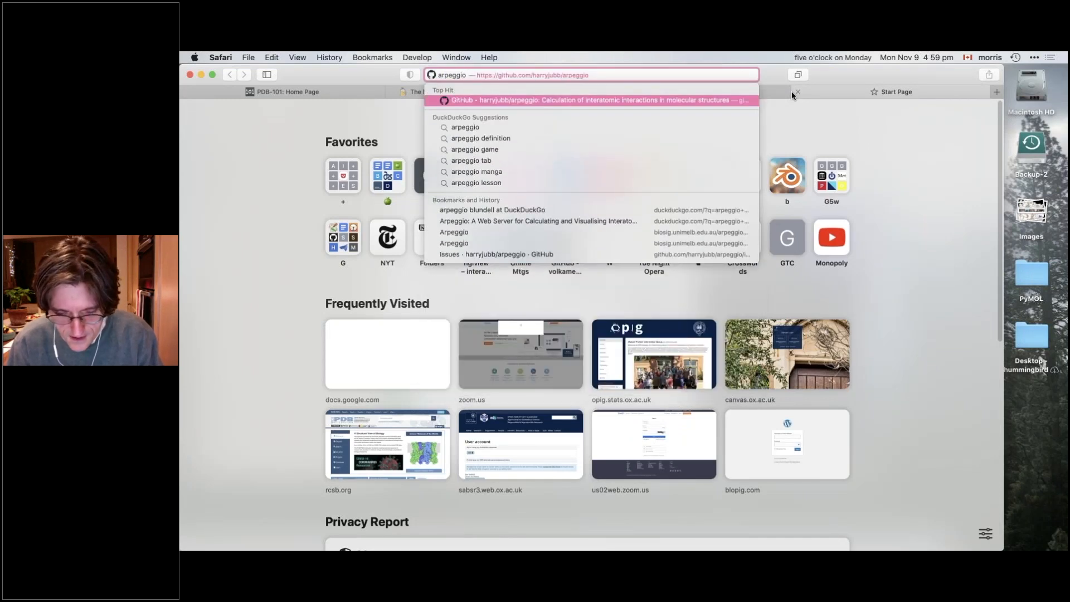
{"action": "type", "text": " blundell"}
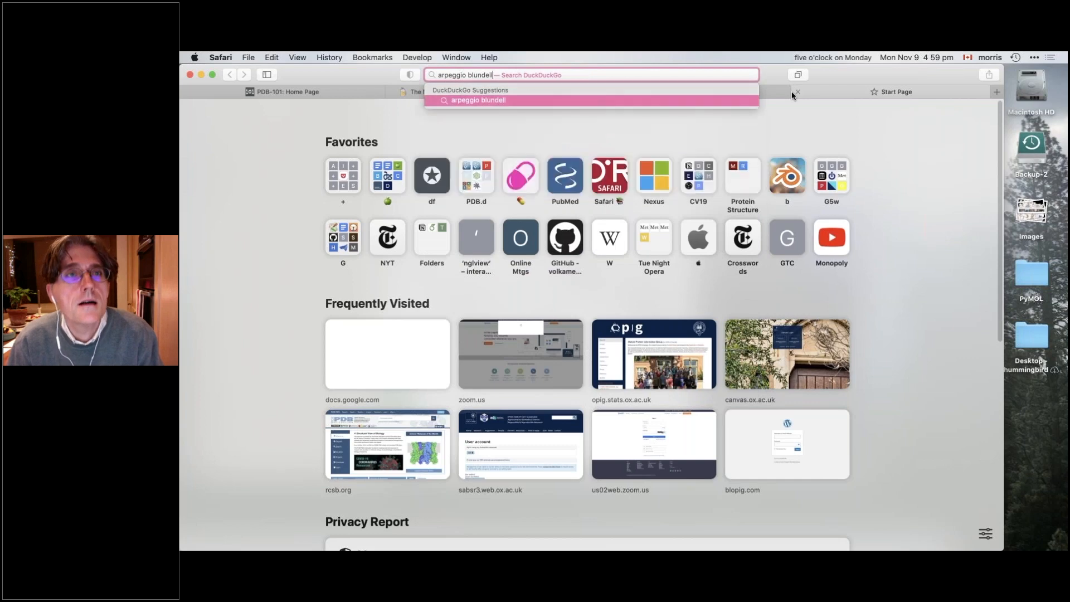
{"action": "key", "text": "Return"}
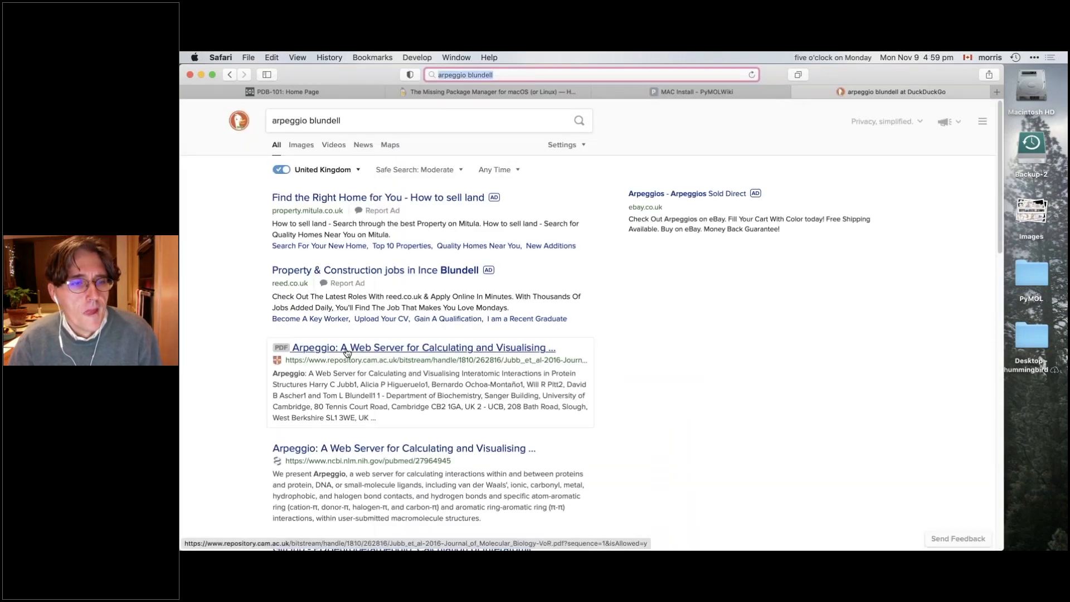
Step: Open the Arpeggio web server paper, examine the contact overview and visualisation in Fig. 2, and return to PyMOL
{"action": "left_click", "coordinate": [346, 352]}
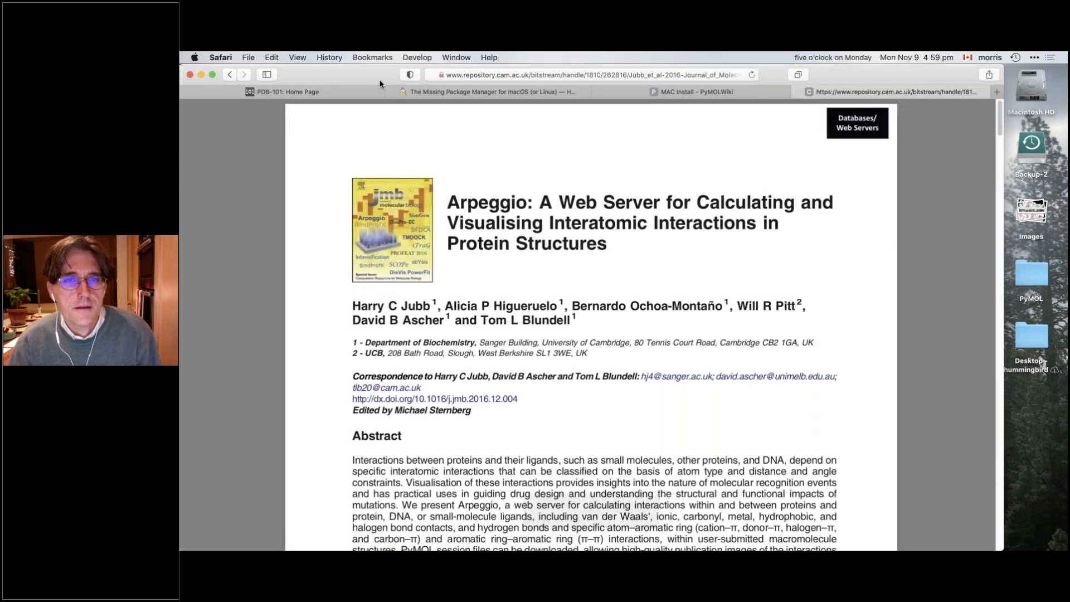
{"action": "scroll", "coordinate": [523, 361], "scroll_direction": "down", "scroll_amount": 3}
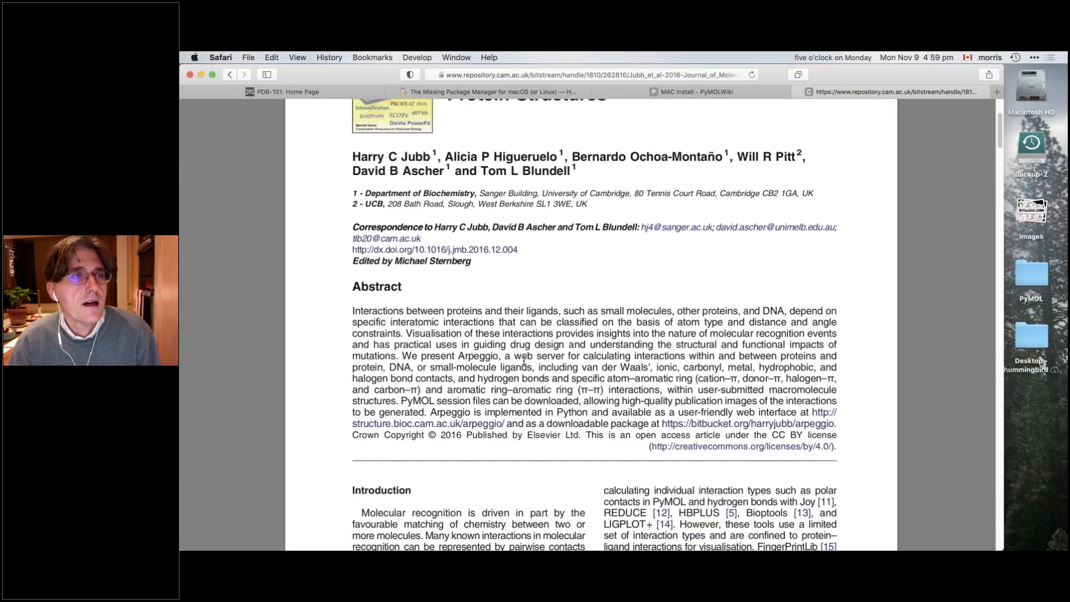
{"action": "scroll", "coordinate": [557, 361], "scroll_direction": "up", "scroll_amount": 3}
{"action": "scroll", "coordinate": [590, 361], "scroll_direction": "down", "scroll_amount": 20}
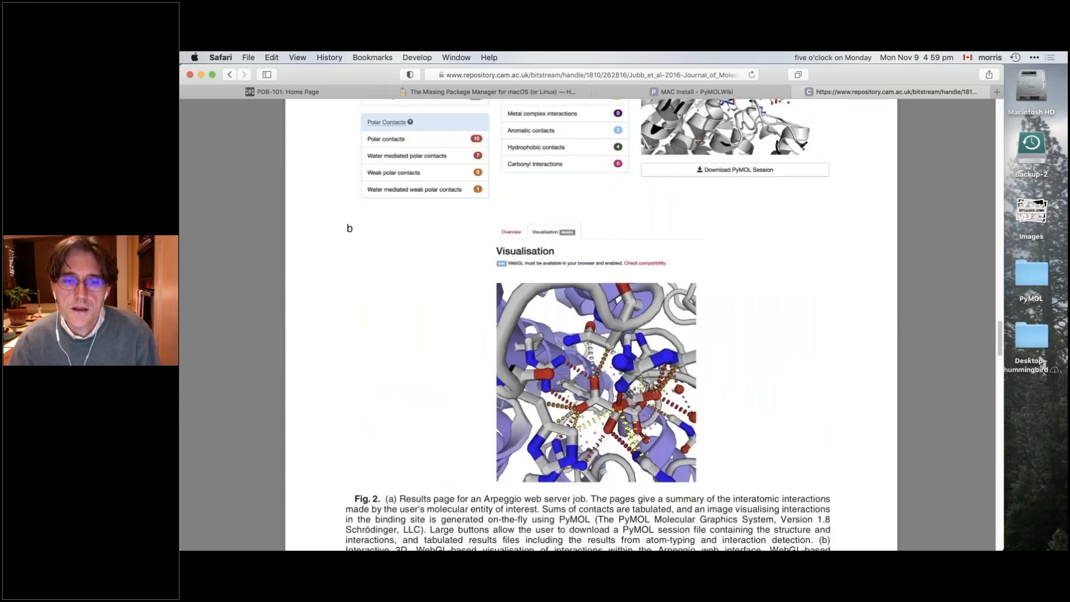
{"action": "scroll", "coordinate": [587, 324], "scroll_direction": "down", "scroll_amount": 1}
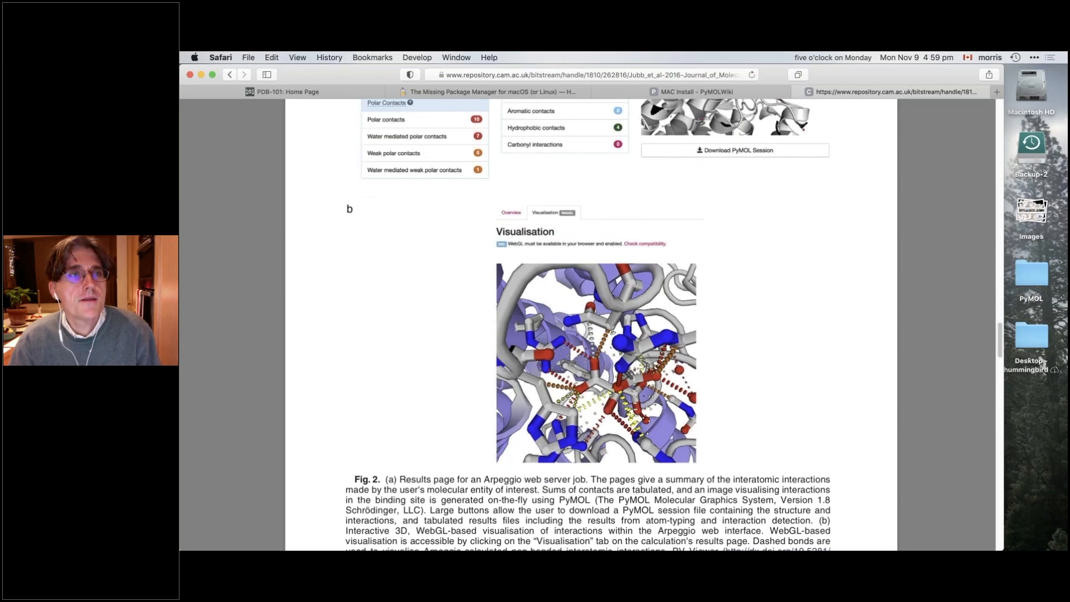
{"action": "scroll", "coordinate": [565, 342], "scroll_direction": "up", "scroll_amount": 5}
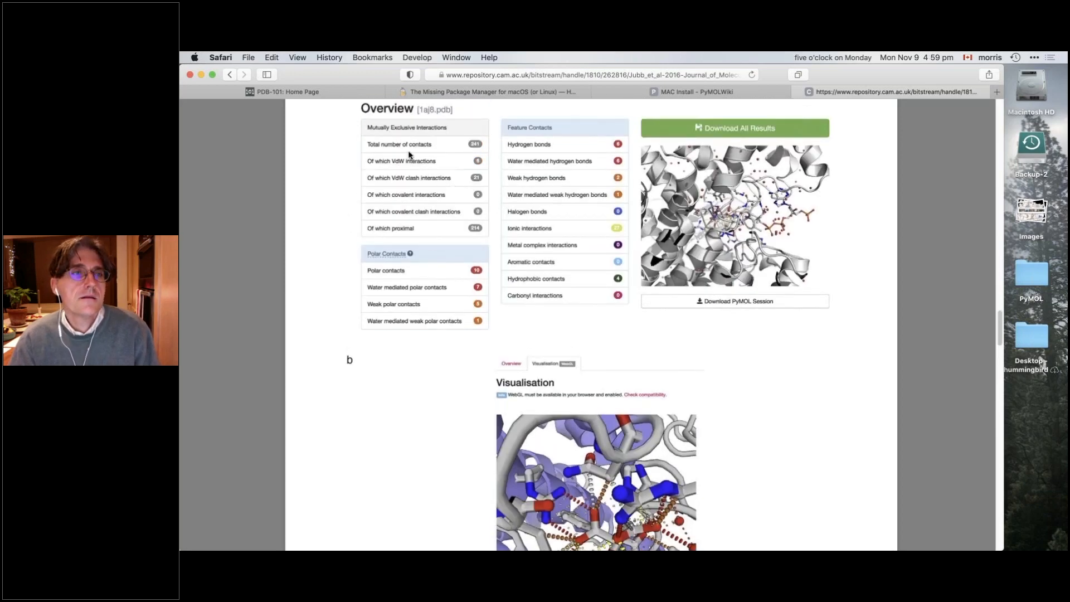
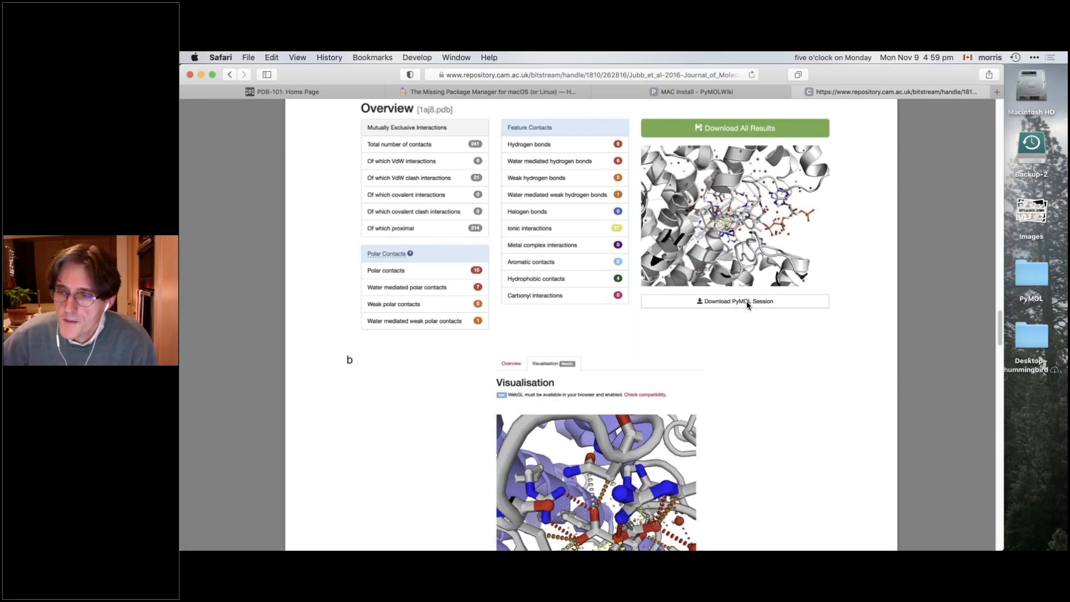
{"action": "key", "text": "super+Tab"}
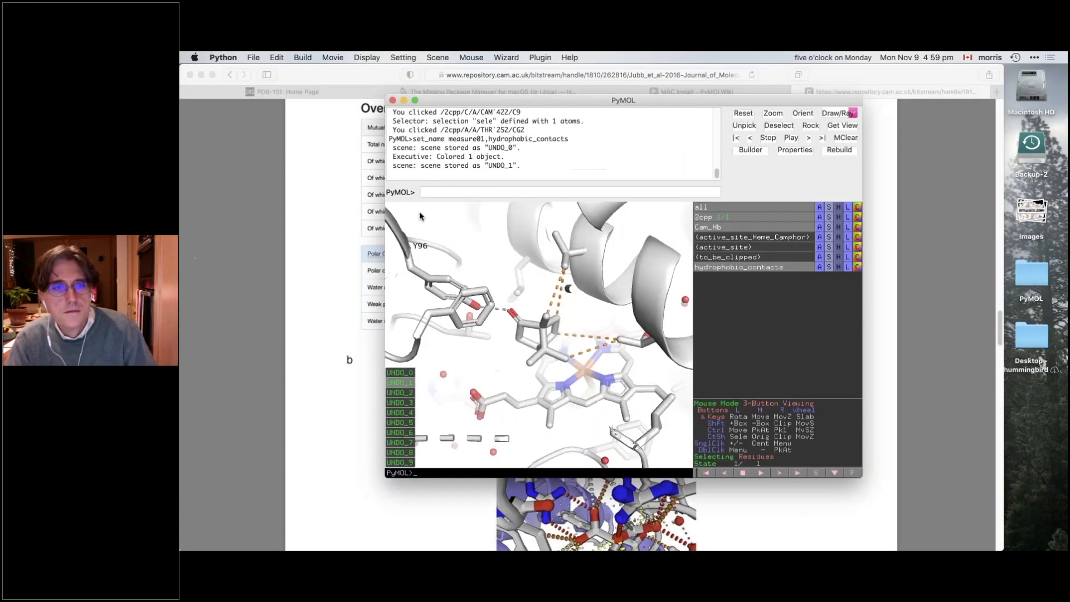
Step: Make the PyMOL window full screen and hide the hydrophobic_contacts object in the active-site view
{"action": "left_click", "coordinate": [415, 100]}
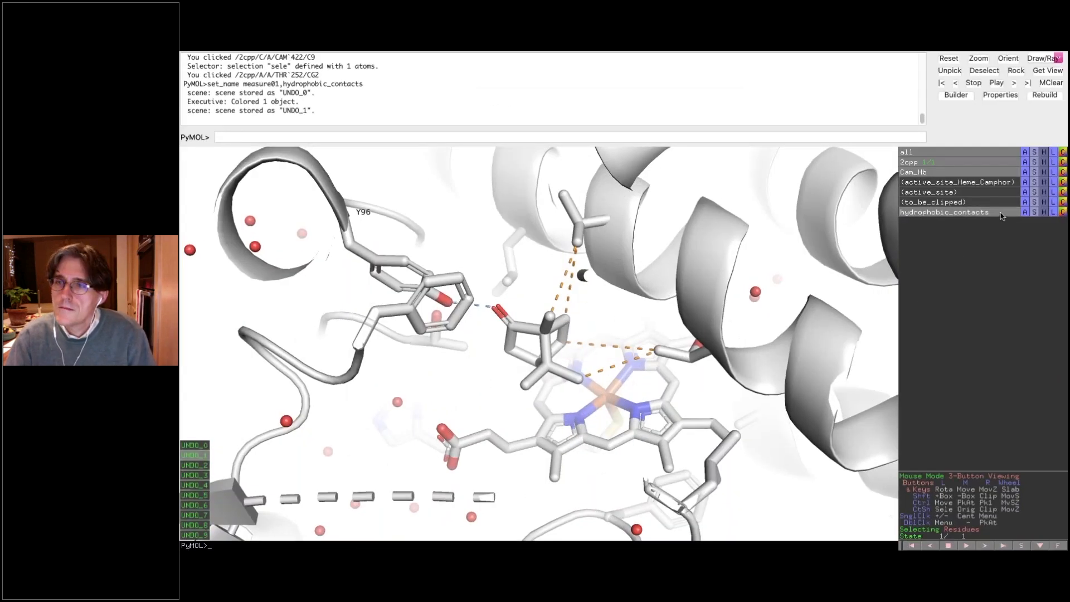
{"action": "left_click", "coordinate": [1002, 214]}
{"action": "left_click_drag", "start_coordinate": [547, 386], "coordinate": [555, 323]}
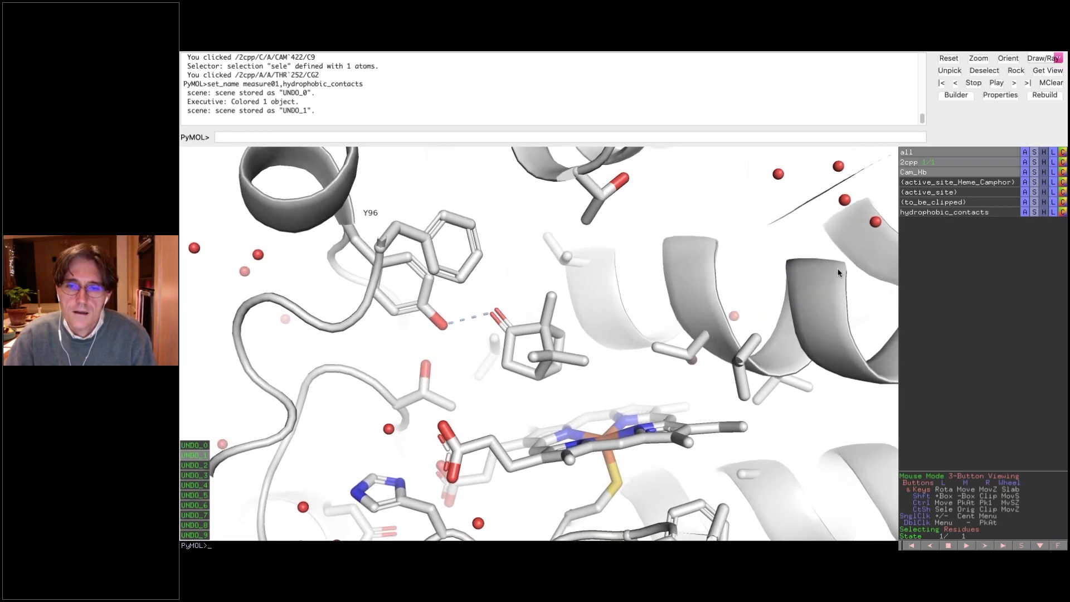
{"action": "left_click_drag", "start_coordinate": [838, 270], "coordinate": [837, 296]}
{"action": "mouse_move", "coordinate": [579, 370]}
{"action": "left_mouse_down"}
{"action": "mouse_move", "coordinate": [598, 377]}
{"action": "mouse_move", "coordinate": [567, 382]}
{"action": "mouse_move", "coordinate": [599, 382]}
{"action": "mouse_move", "coordinate": [583, 386]}
{"action": "left_mouse_up"}
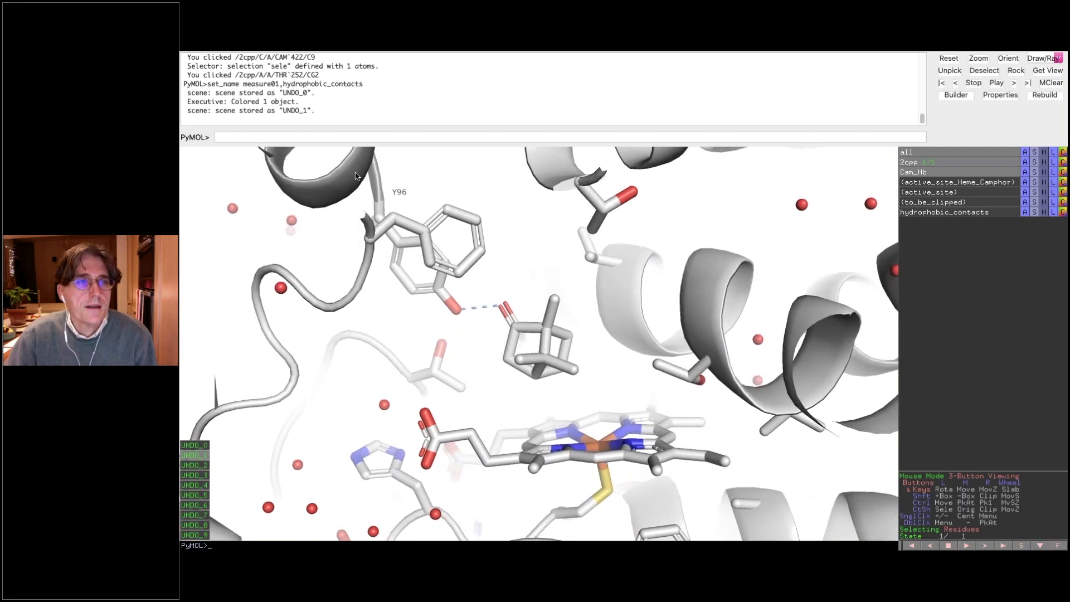
Step: Ray trace the current active-site view with the ray command
{"action": "left_click", "coordinate": [324, 135]}
{"action": "type", "text": "ray"}
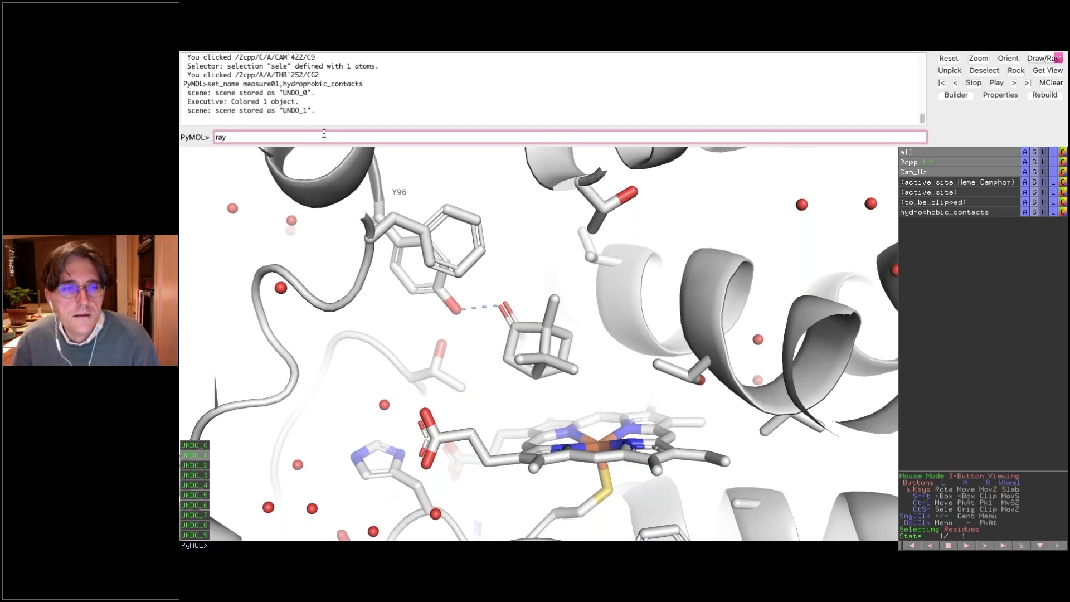
{"action": "key", "text": "Return"}
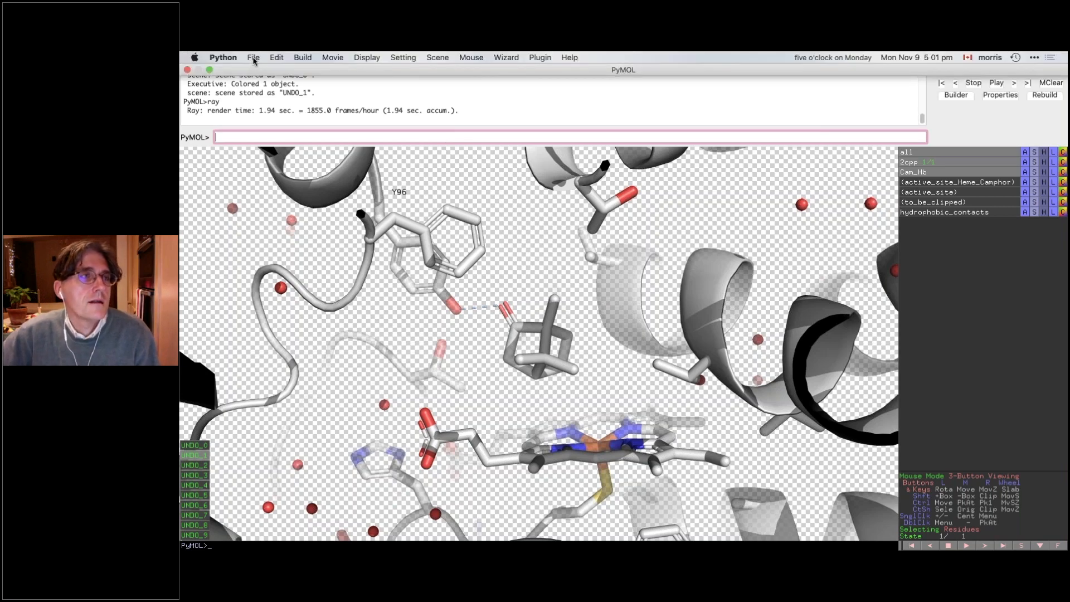
Step: Export the current display as a PNG image named 2cpp_active_site.png in the PyMOL folder
{"action": "left_click", "coordinate": [253, 58]}
{"action": "mouse_move", "coordinate": [285, 188]}
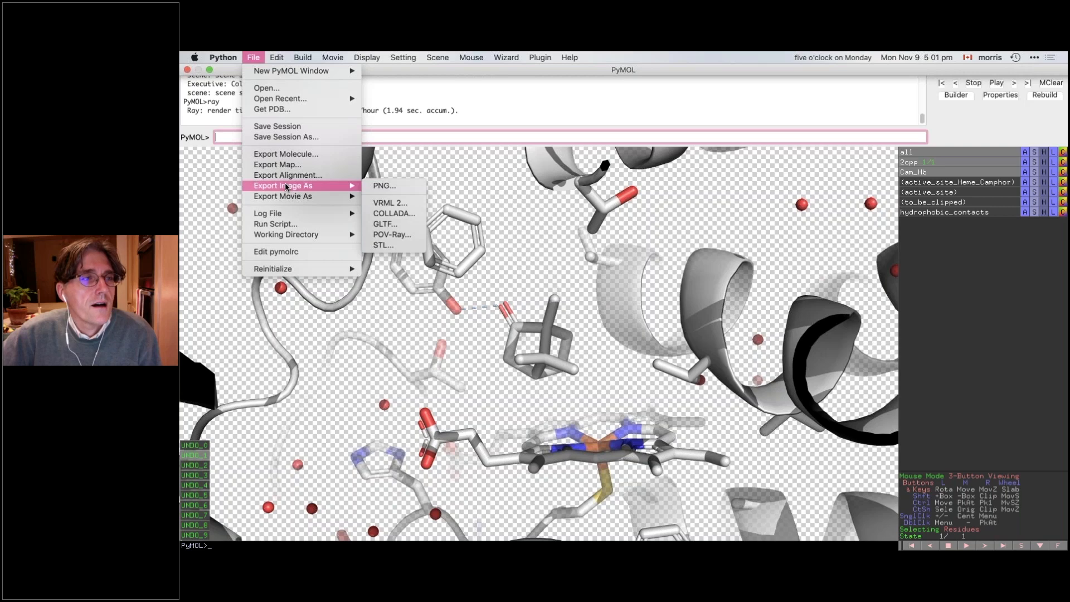
{"action": "left_click", "coordinate": [394, 191]}
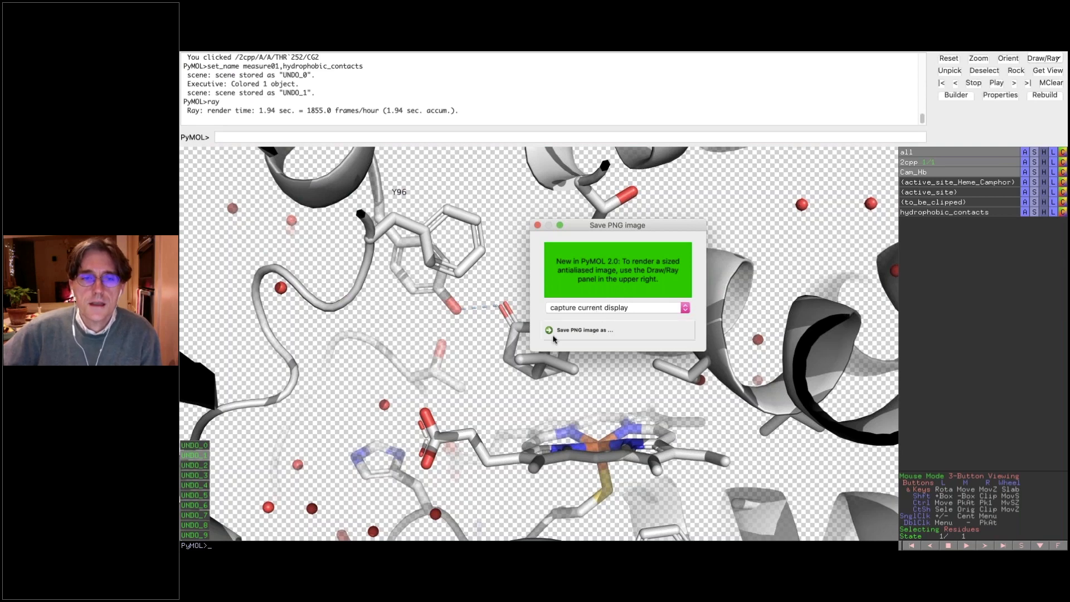
{"action": "left_click", "coordinate": [595, 330]}
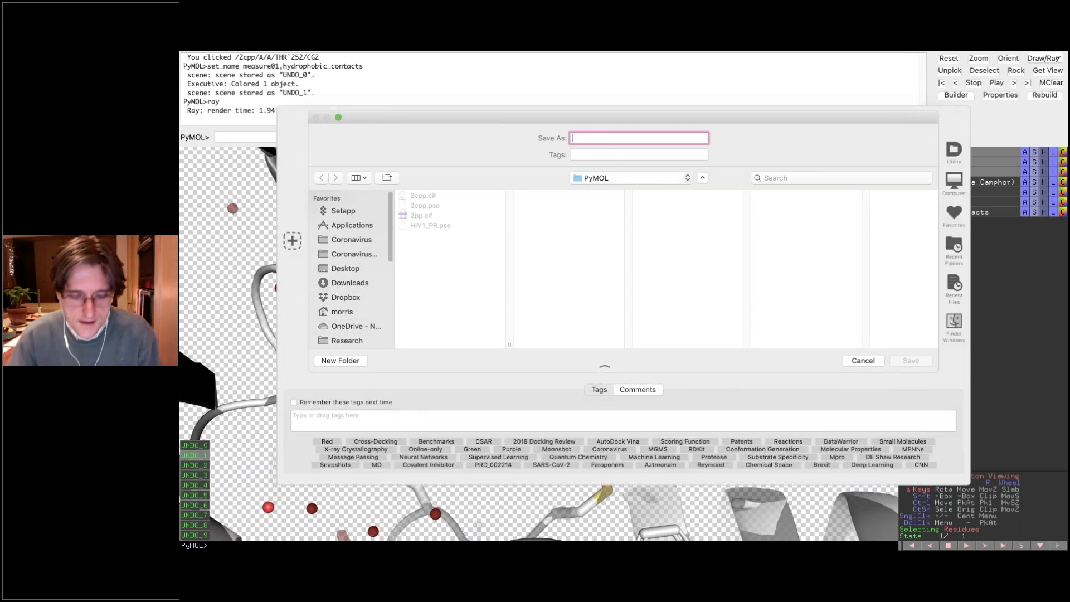
{"action": "type", "text": "2cpp"}
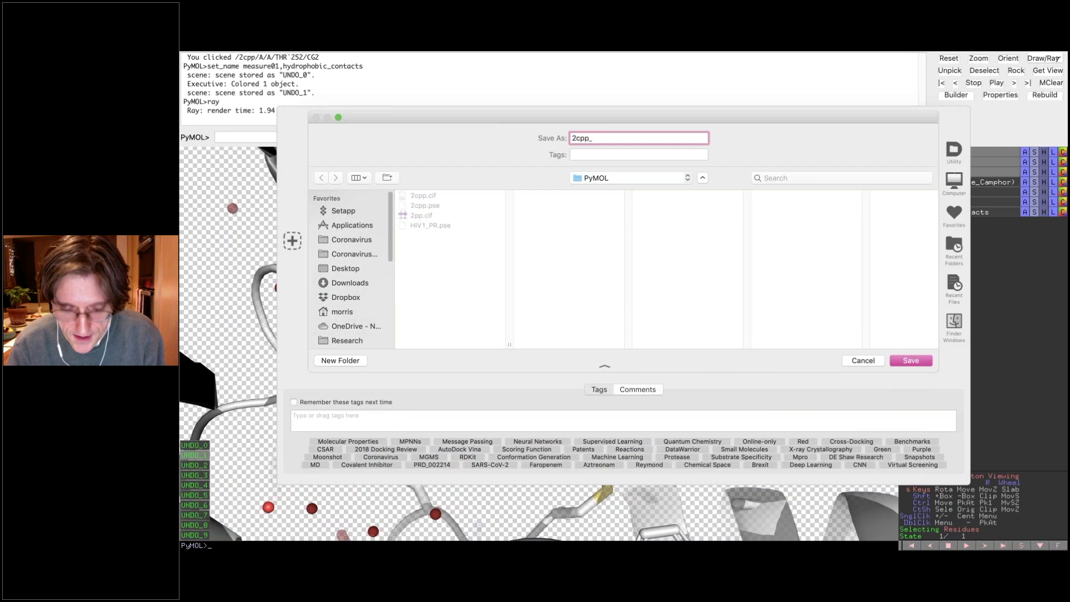
{"action": "type", "text": "_active_"}
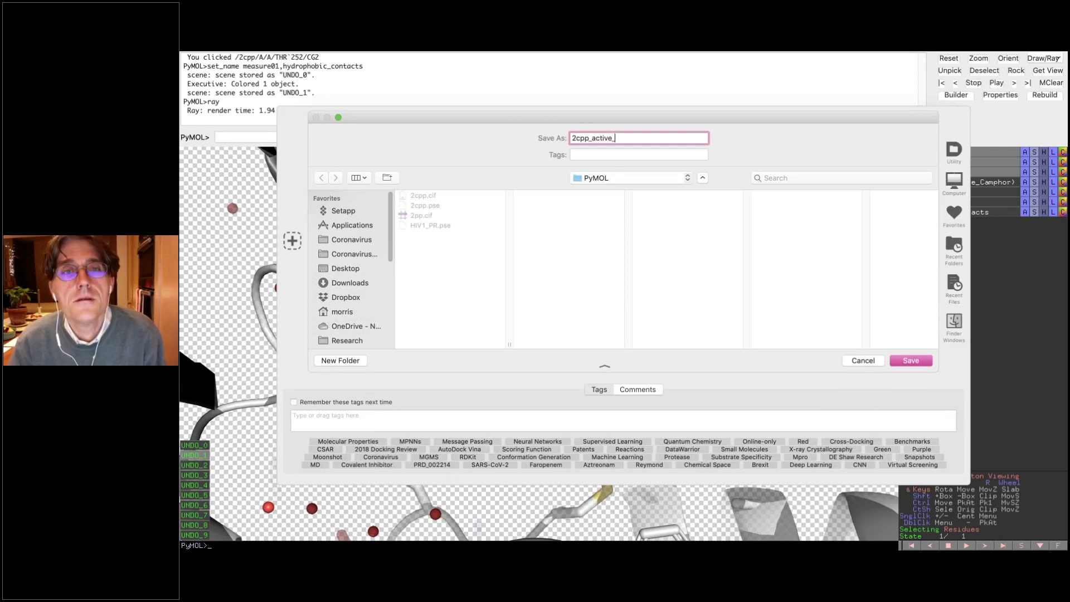
{"action": "type", "text": "site"}
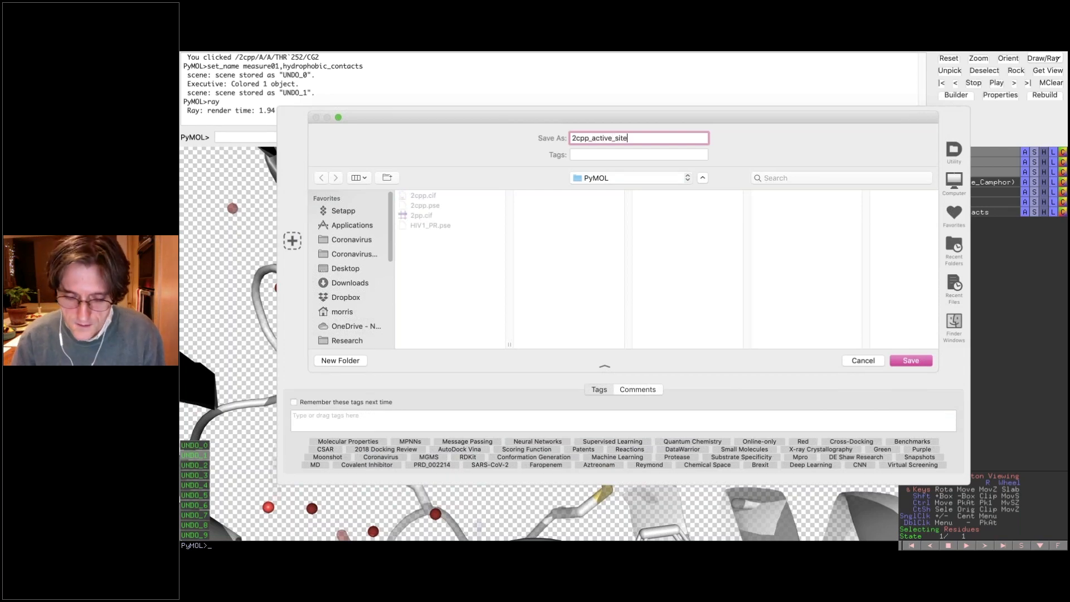
{"action": "type", "text": ".png"}
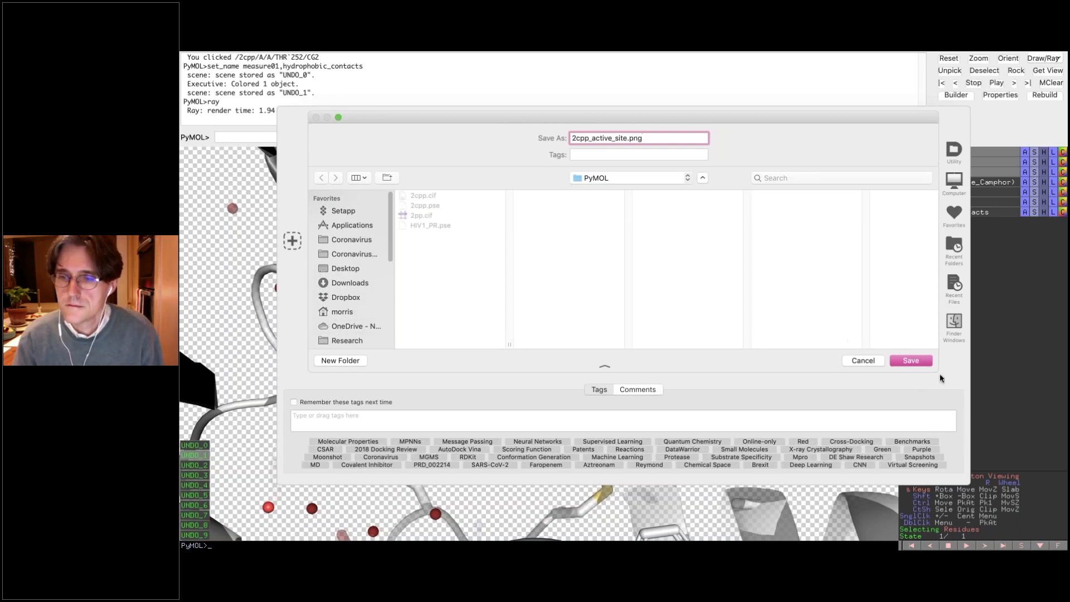
{"action": "left_click", "coordinate": [910, 361]}
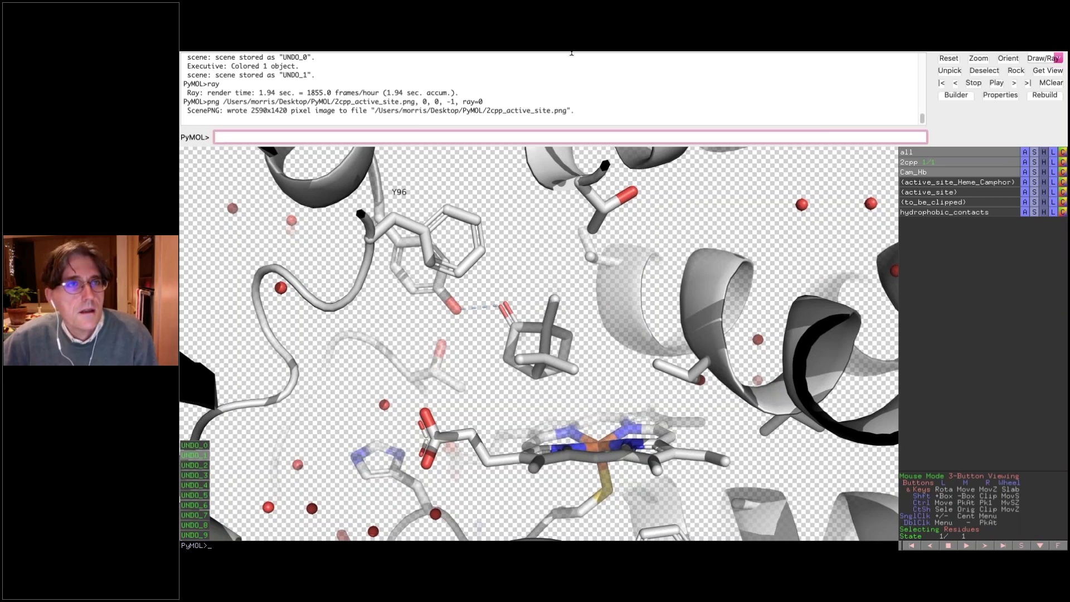
Step: Turn on the opaque background and ray trace the view again
{"action": "mouse_move", "coordinate": [399, 59]}
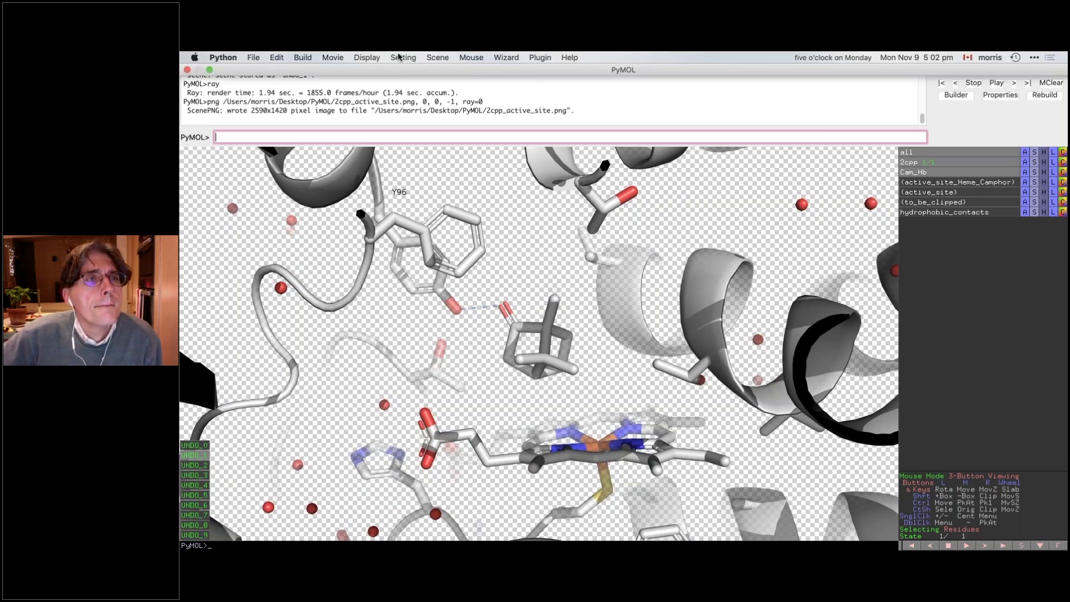
{"action": "left_click", "coordinate": [399, 57]}
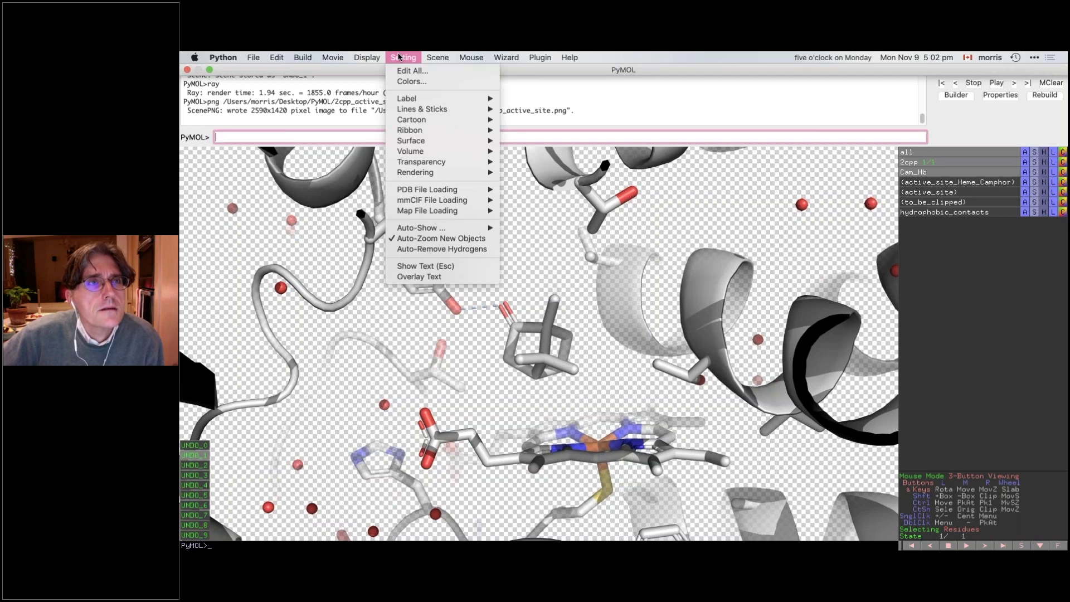
{"action": "mouse_move", "coordinate": [382, 63]}
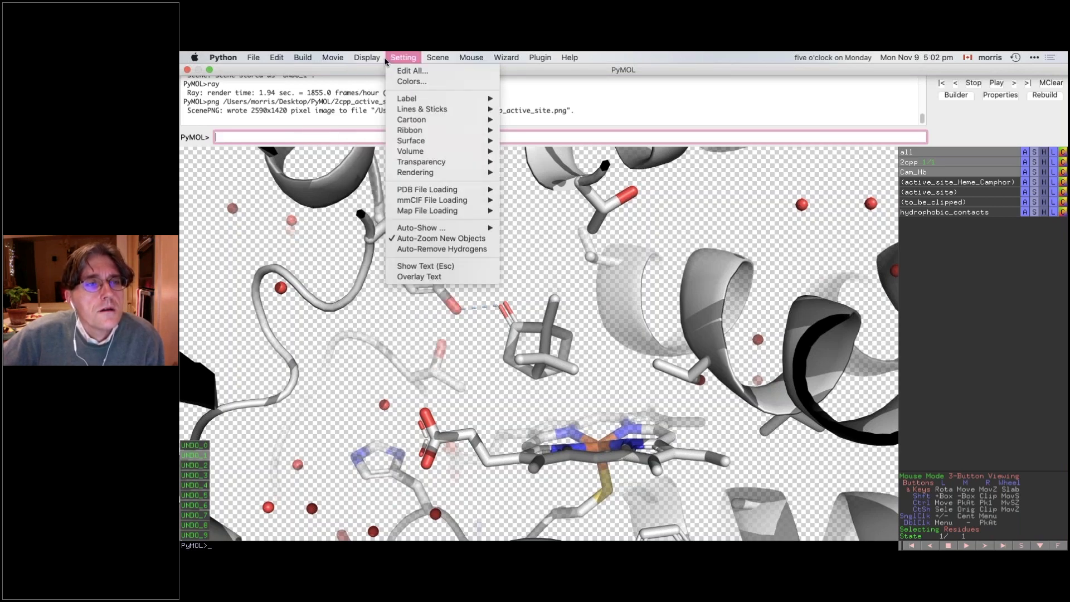
{"action": "mouse_move", "coordinate": [382, 203]}
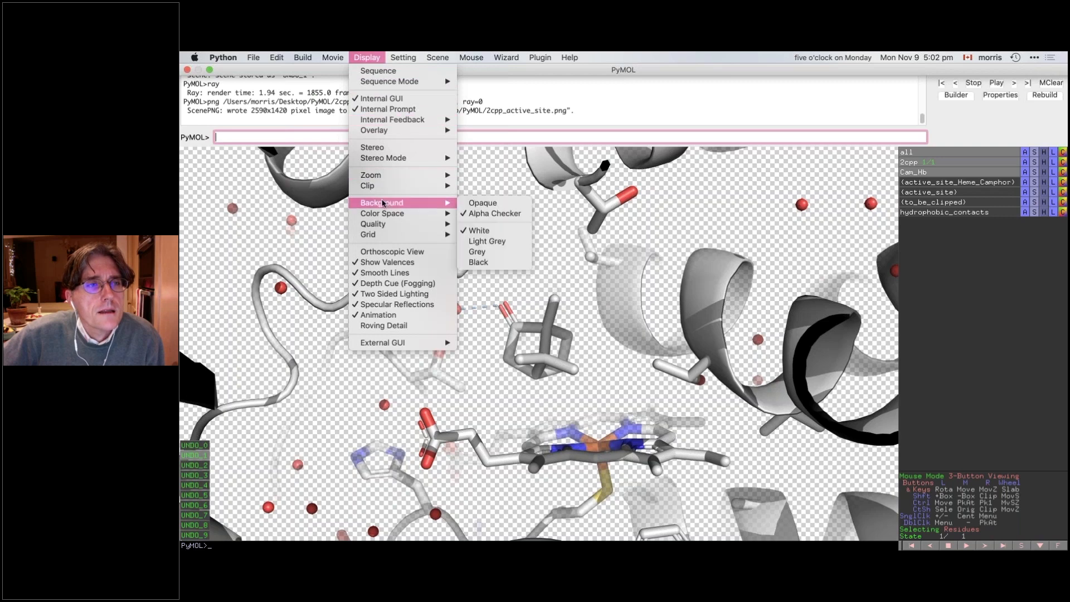
{"action": "left_click", "coordinate": [484, 210]}
{"action": "type", "text": "ray"}
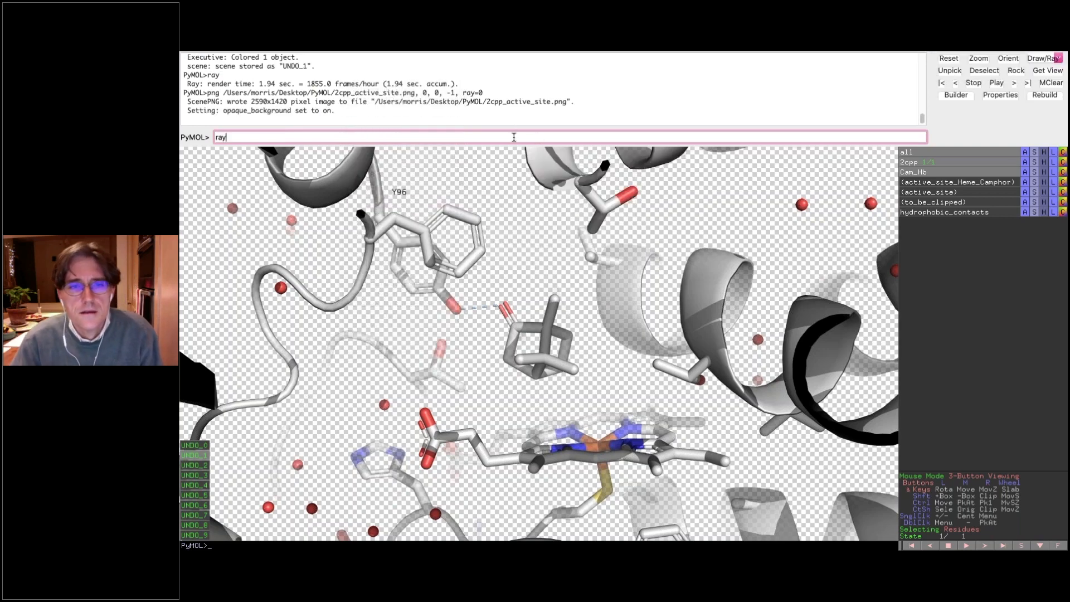
{"action": "key", "text": "Return"}
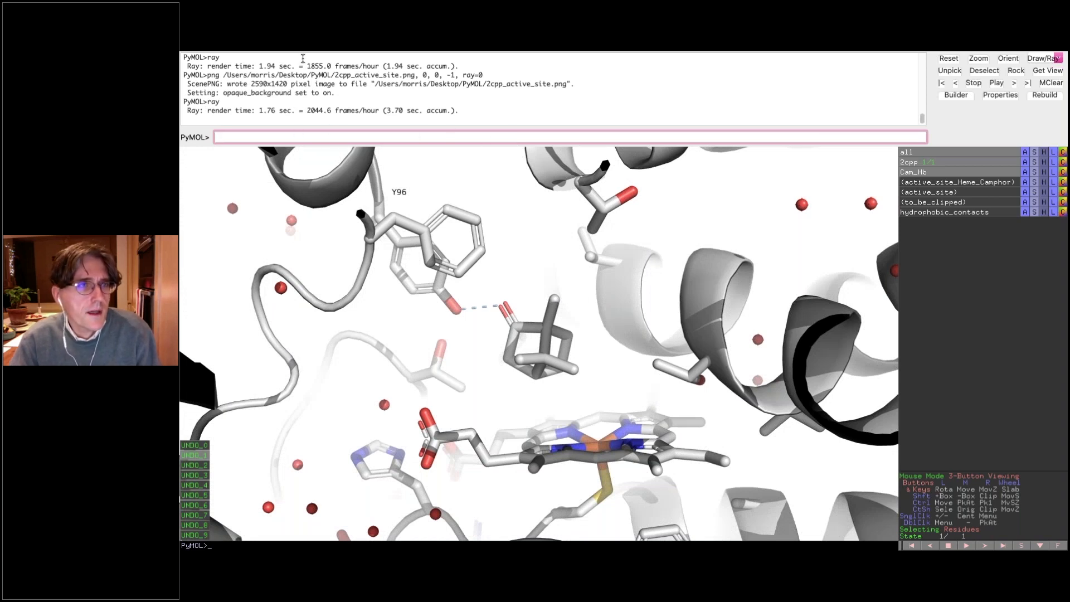
Step: Turn the opaque background setting off
{"action": "left_click", "coordinate": [387, 58]}
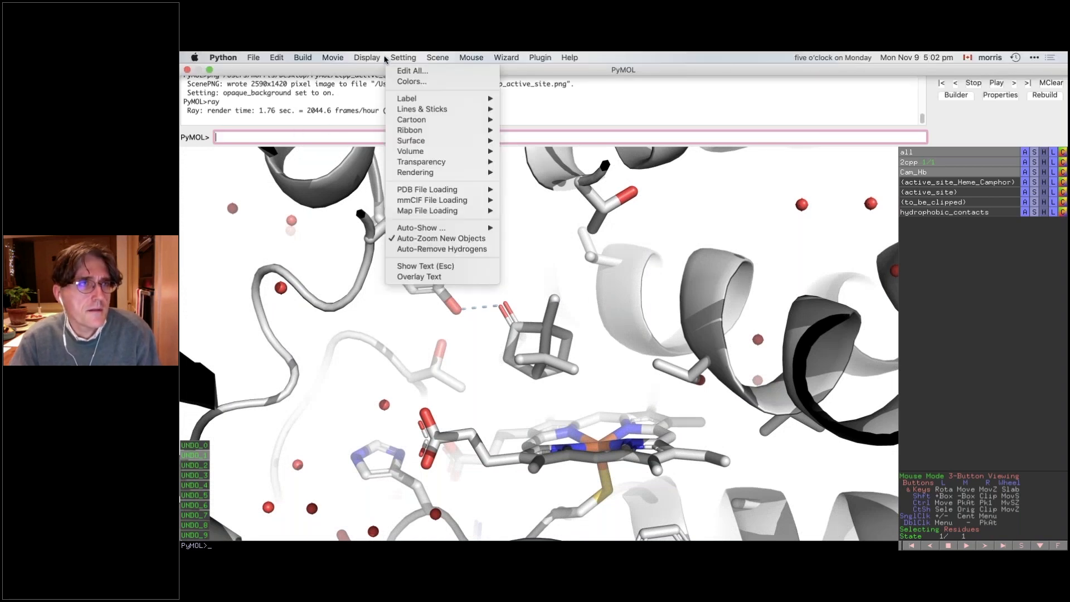
{"action": "mouse_move", "coordinate": [379, 59]}
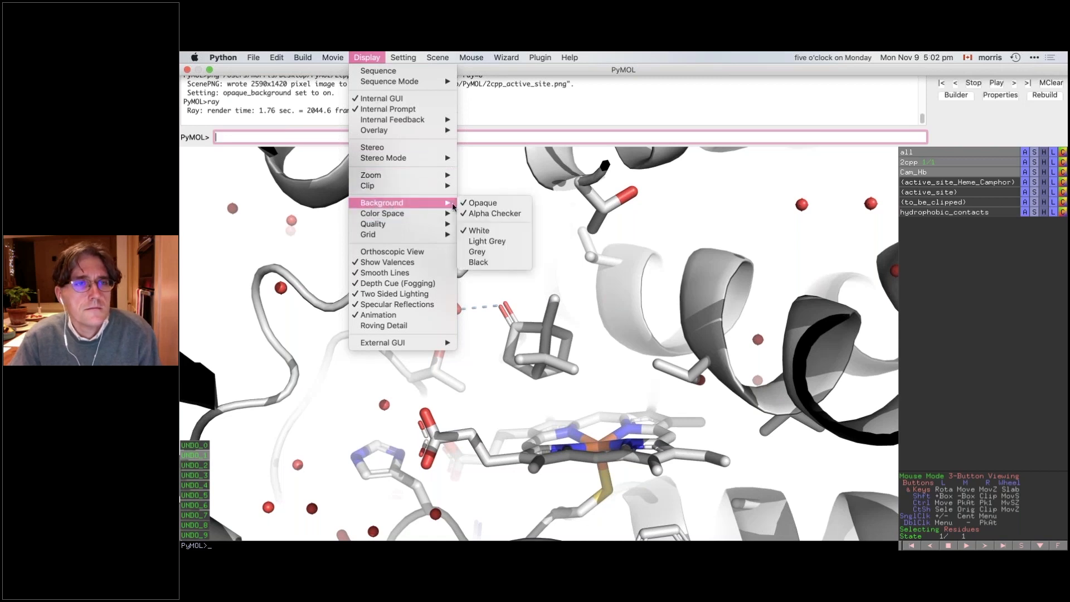
{"action": "left_click", "coordinate": [488, 206]}
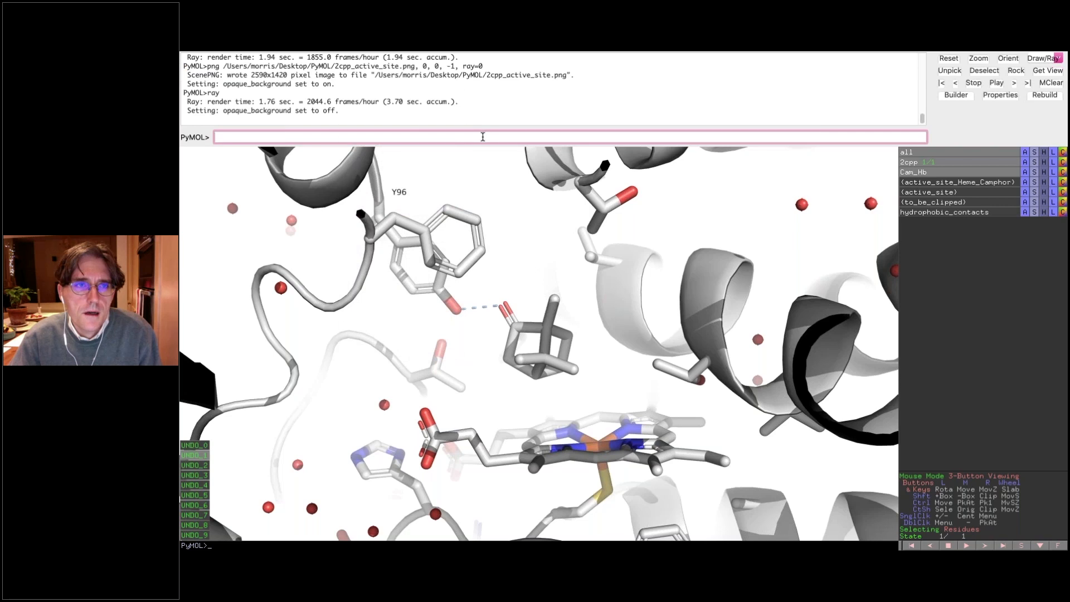
Step: Try to ray trace the view at a smaller size with the command ray 480x360
{"action": "type", "text": "ray"}
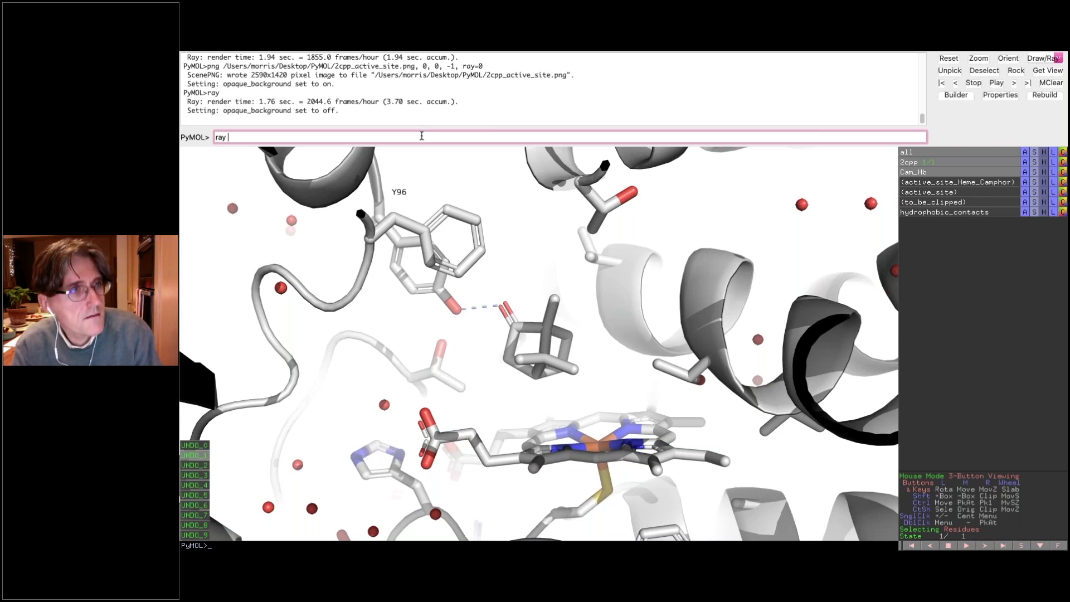
{"action": "type", "text": "48"}
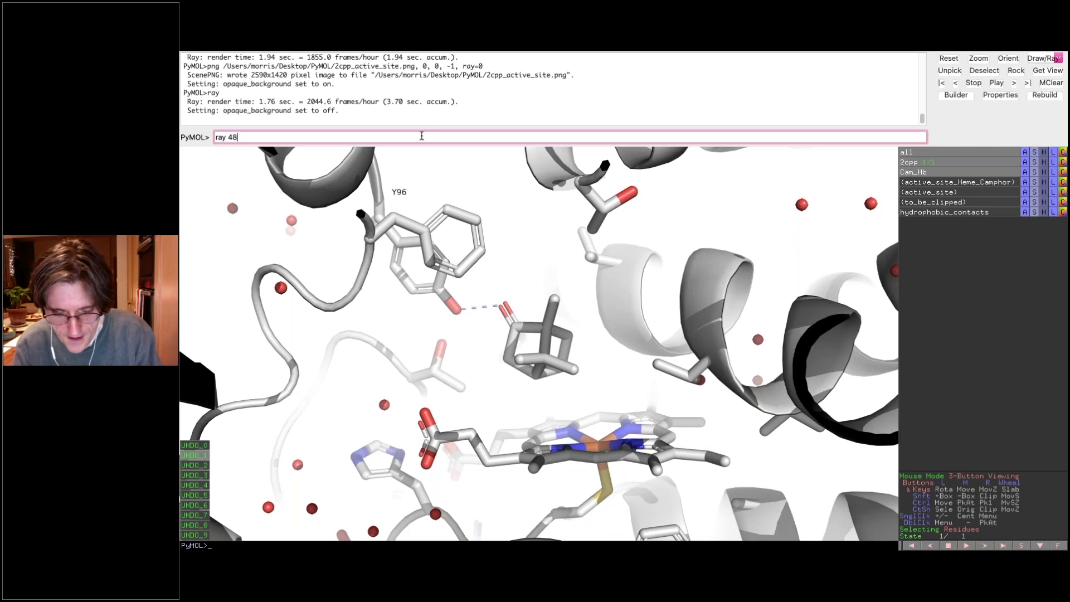
{"action": "type", "text": "0,360"}
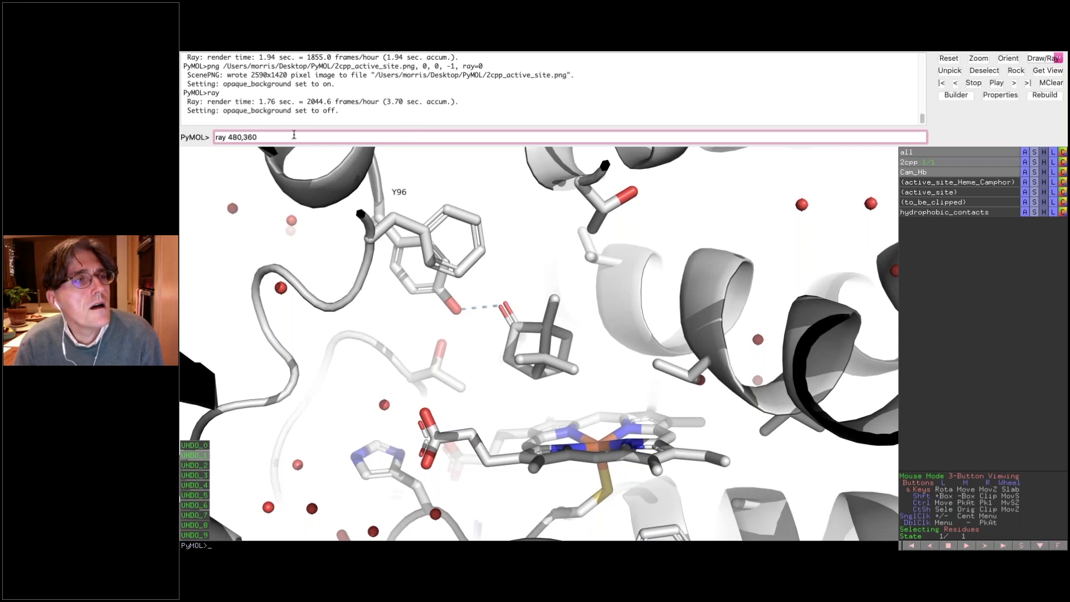
{"action": "type", "text": "x"}
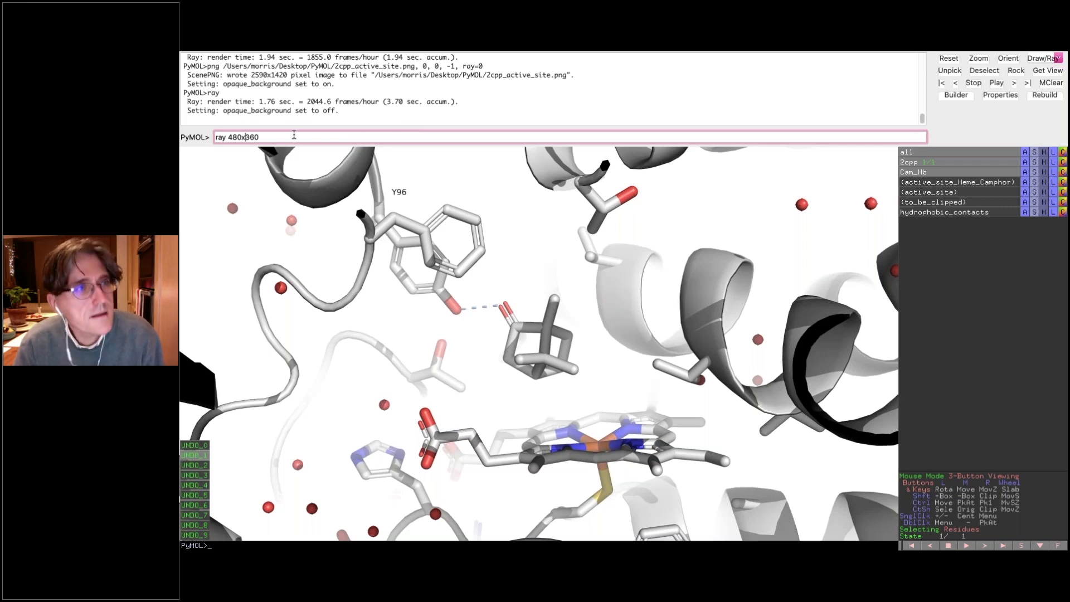
{"action": "key", "text": "Return"}
Step: Correct the command to ray 480,360, render the view at that size, and return to the interactive display
{"action": "key", "text": "Up"}
{"action": "key", "text": "Left"}
{"action": "key", "text": "Left"}
{"action": "key", "text": "Left"}
{"action": "key", "text": "BackSpace"}
{"action": "type", "text": ","}
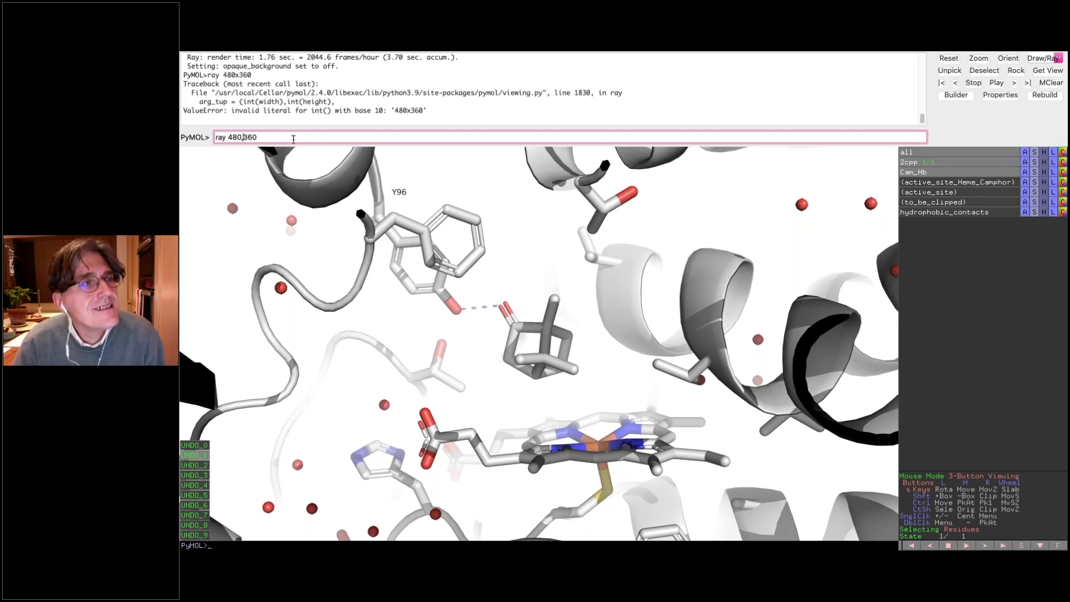
{"action": "key", "text": "Return"}
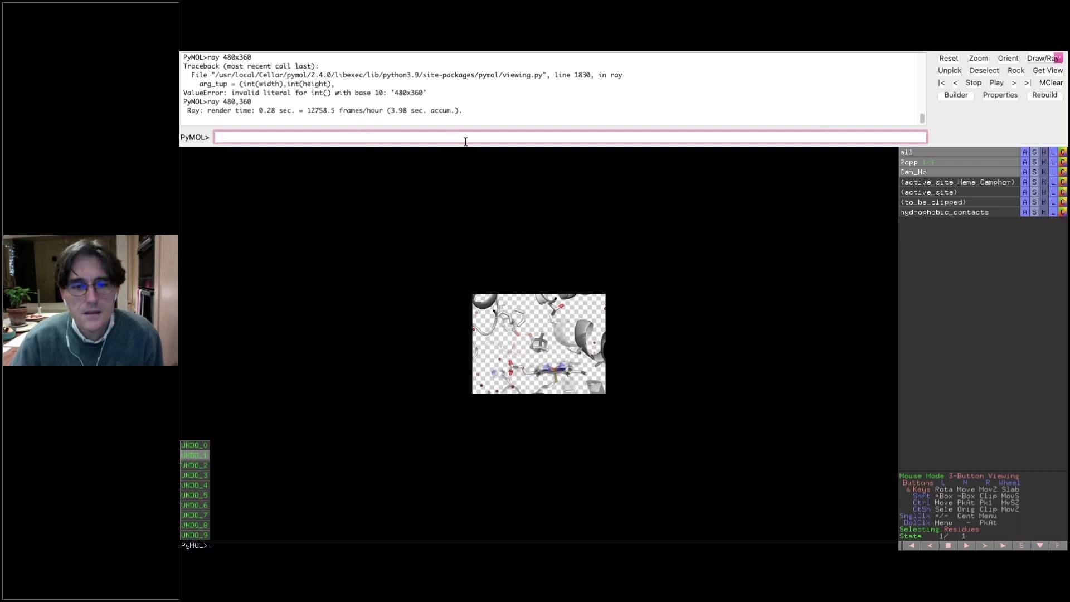
{"action": "left_click", "coordinate": [567, 356]}
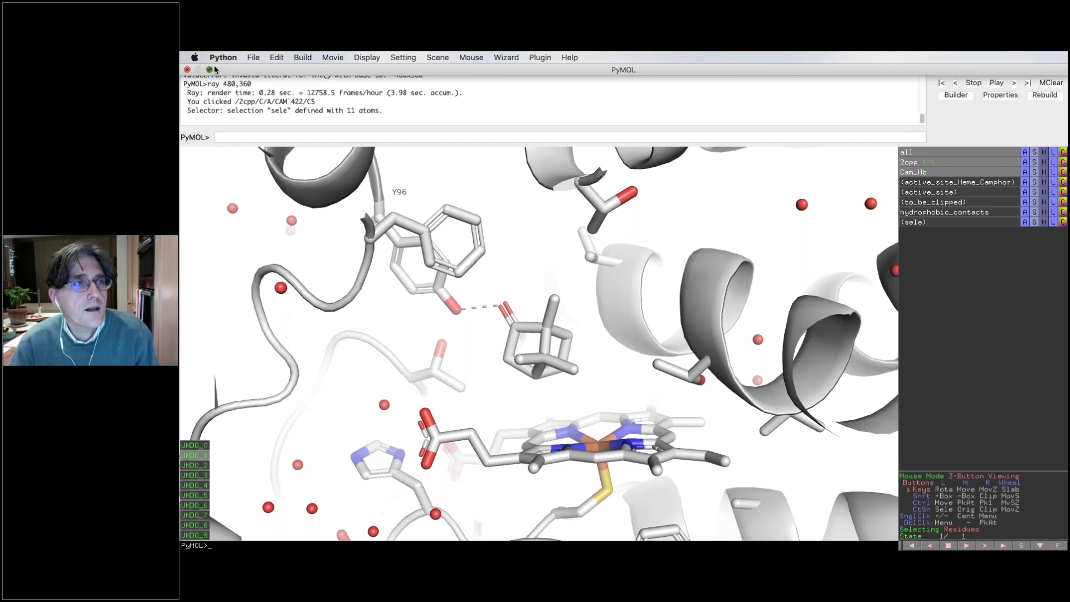
Step: Leave full screen, switch to Safari, and close the MAC Install PyMOLWiki and Missing Package Manager tabs
{"action": "left_click", "coordinate": [210, 70]}
{"action": "left_click", "coordinate": [840, 75]}
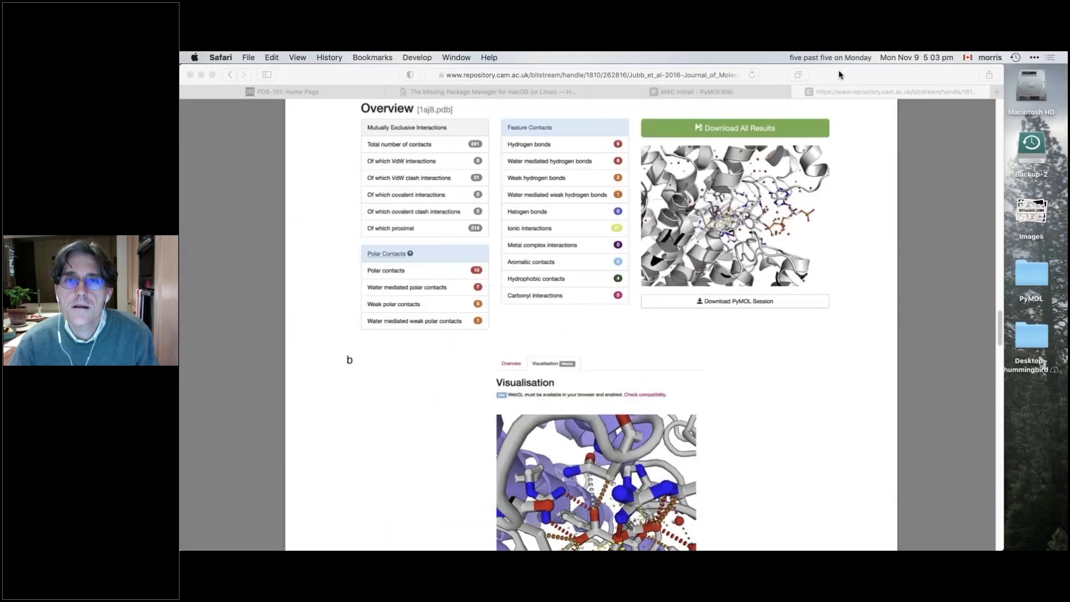
{"action": "left_click", "coordinate": [595, 92]}
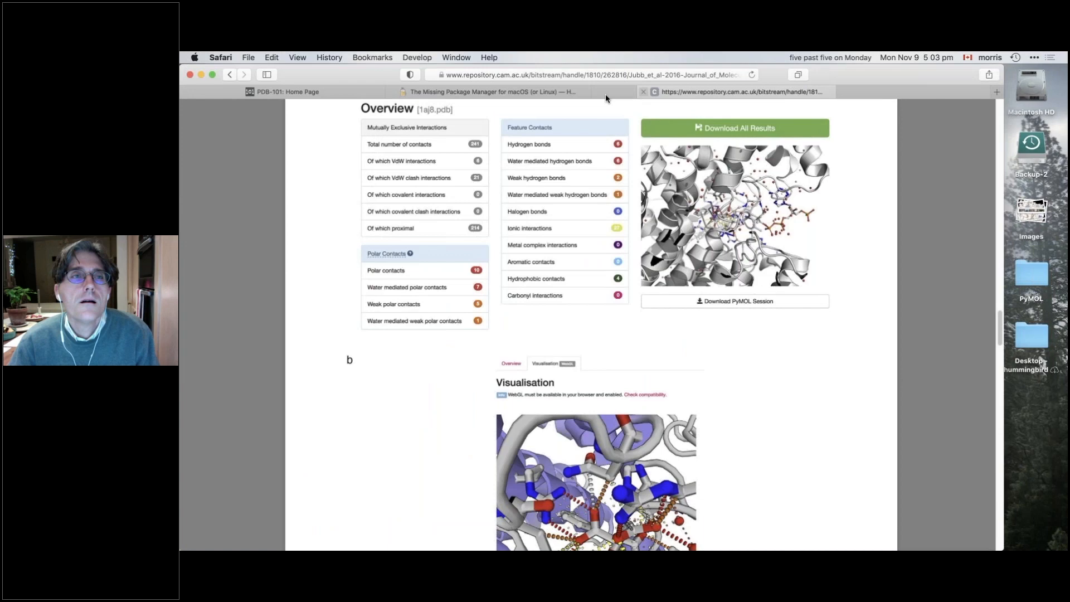
{"action": "left_click", "coordinate": [461, 91]}
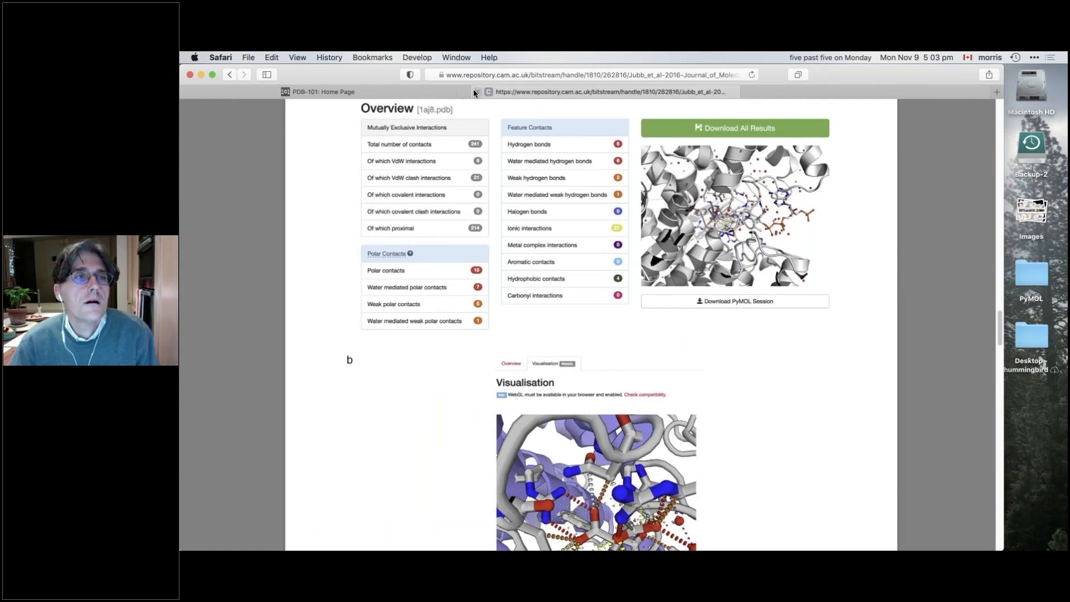
{"action": "key", "text": "super+w"}
Step: Search the web in a new tab for "pymolwiki selection algebra" and open the Selection Algebra page on PyMOLWiki
{"action": "key", "text": "super+t"}
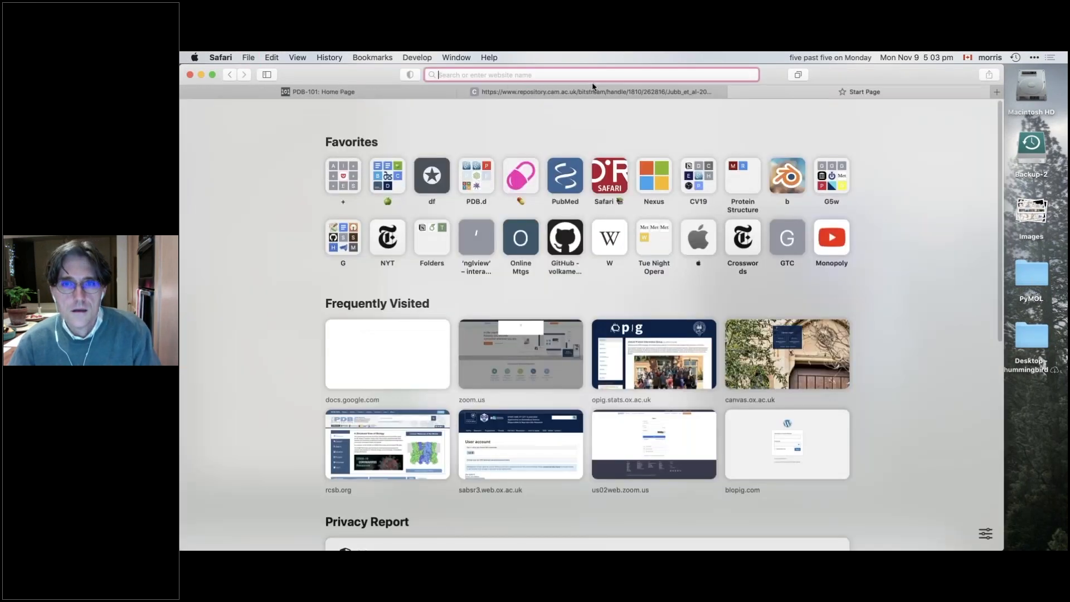
{"action": "type", "text": "pymol"}
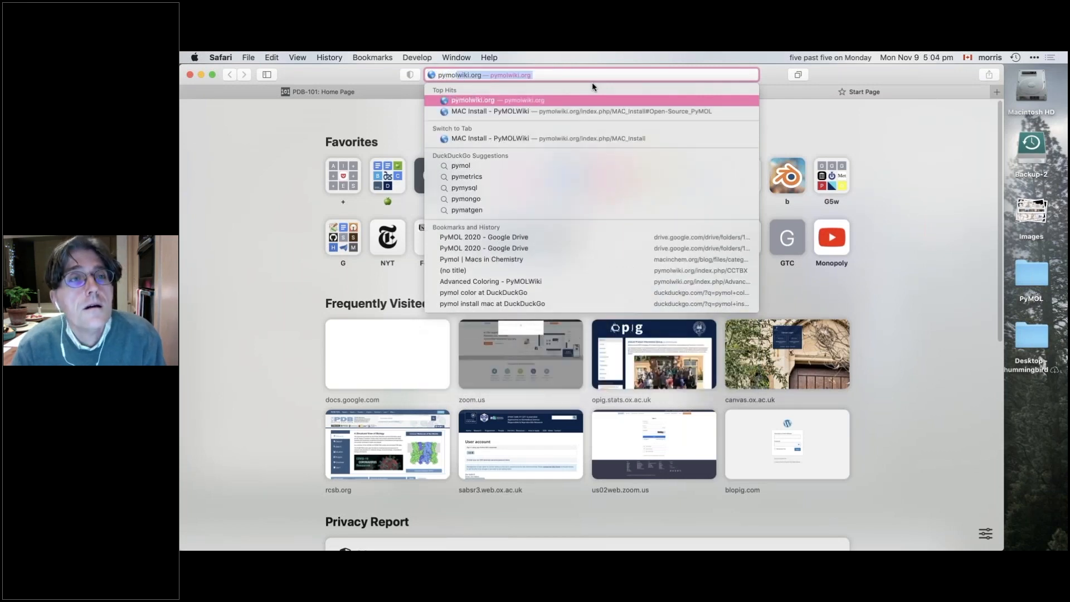
{"action": "type", "text": "wiki selection a;"}
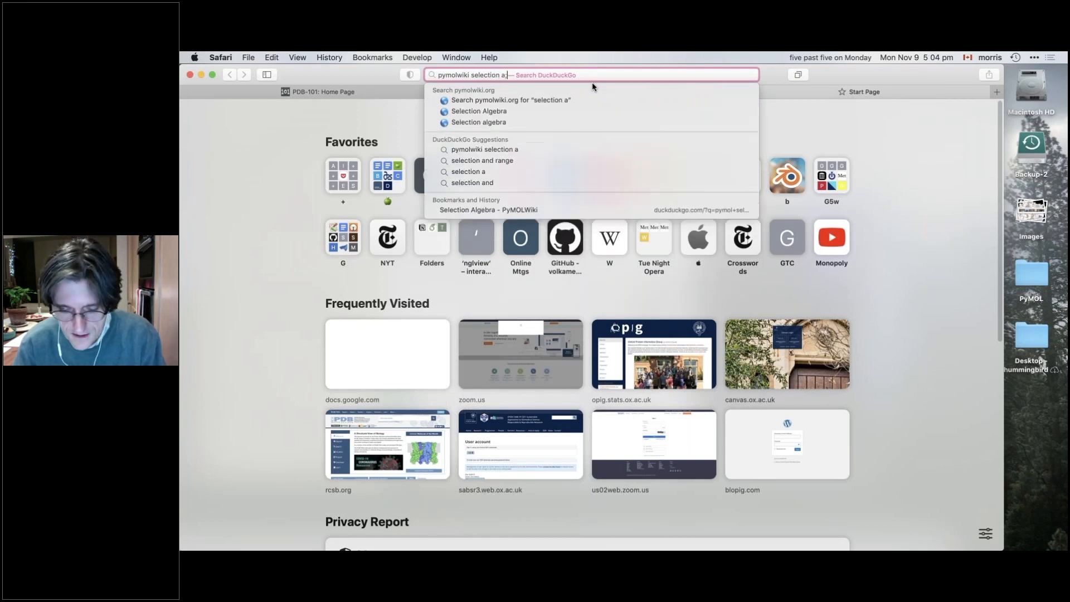
{"action": "type", "text": "gebra"}
{"action": "key", "text": "Left"}
{"action": "key", "text": "Left"}
{"action": "key", "text": "BackSpace"}
{"action": "type", "text": "l"}
{"action": "key", "text": "Return"}
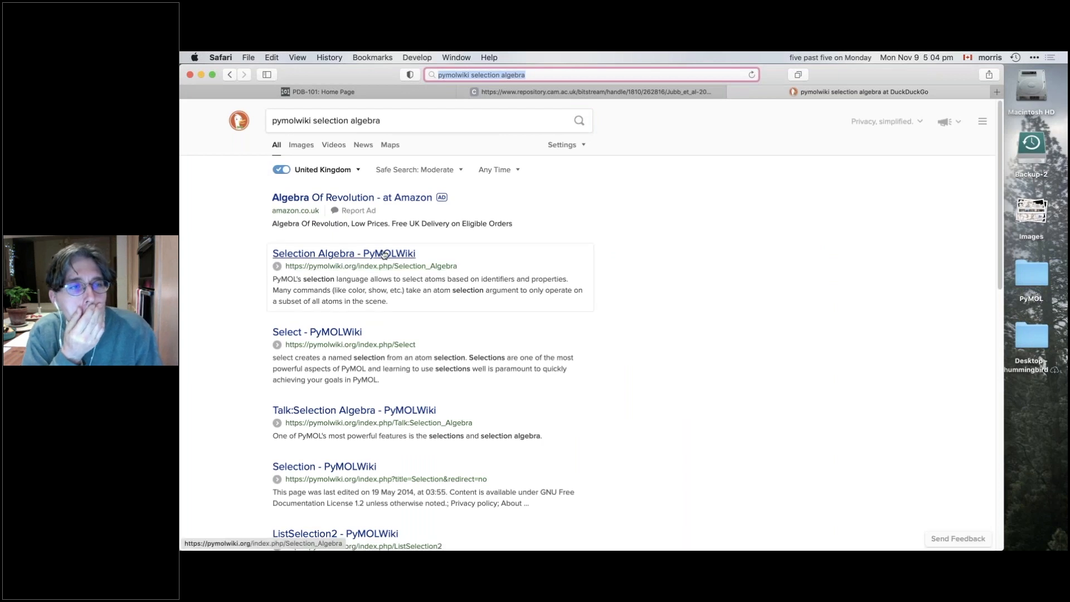
{"action": "left_click", "coordinate": [384, 254]}
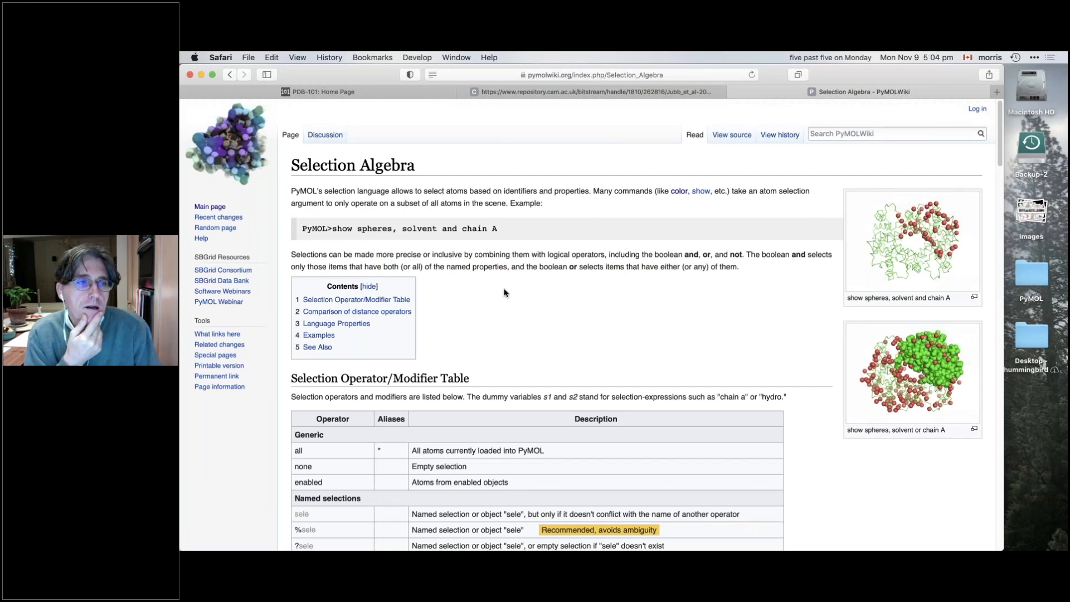
Step: Examine the "show spheres, solvent and chain A" example and the generic, named selection and logical operators in the table
{"action": "double_click", "coordinate": [418, 229]}
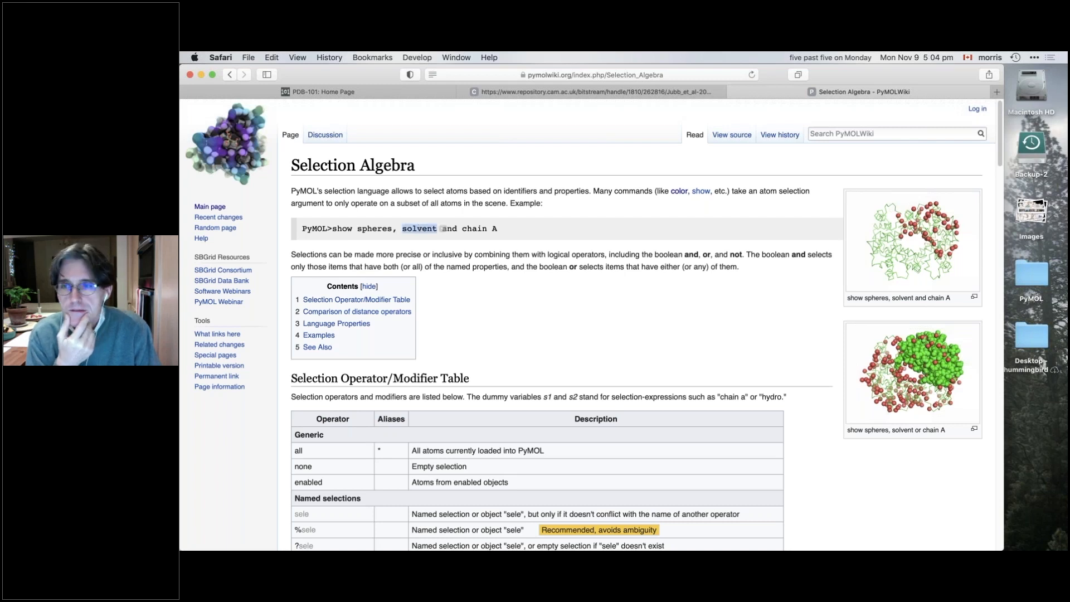
{"action": "left_click_drag", "start_coordinate": [462, 229], "coordinate": [498, 229]}
{"action": "scroll", "coordinate": [521, 322], "scroll_direction": "down", "scroll_amount": 1}
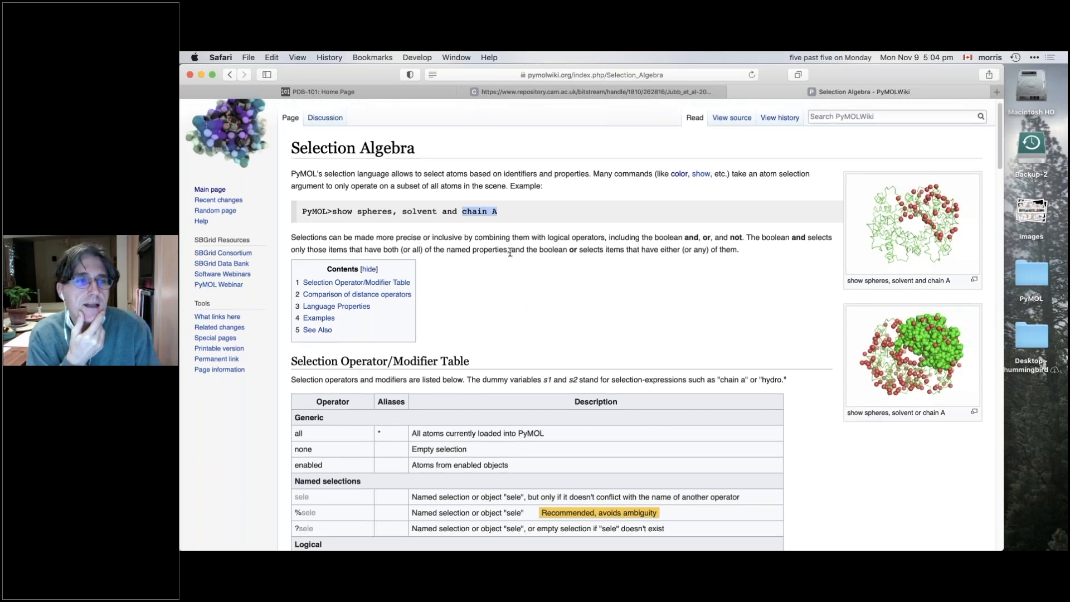
{"action": "scroll", "coordinate": [513, 258], "scroll_direction": "down", "scroll_amount": 5}
{"action": "scroll", "coordinate": [513, 258], "scroll_direction": "down", "scroll_amount": 4}
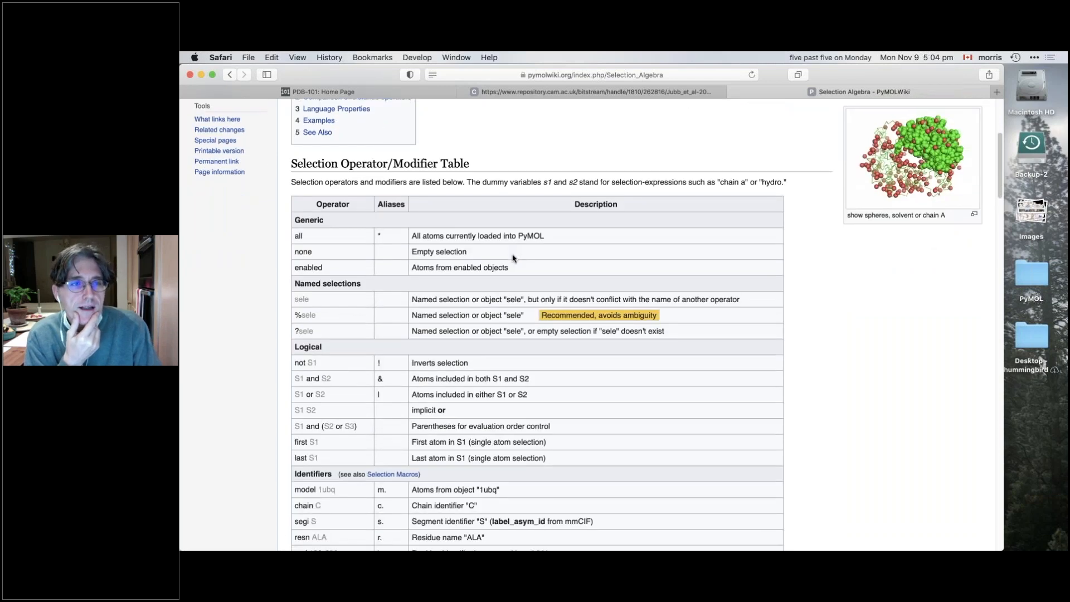
{"action": "scroll", "coordinate": [510, 268], "scroll_direction": "down", "scroll_amount": 4}
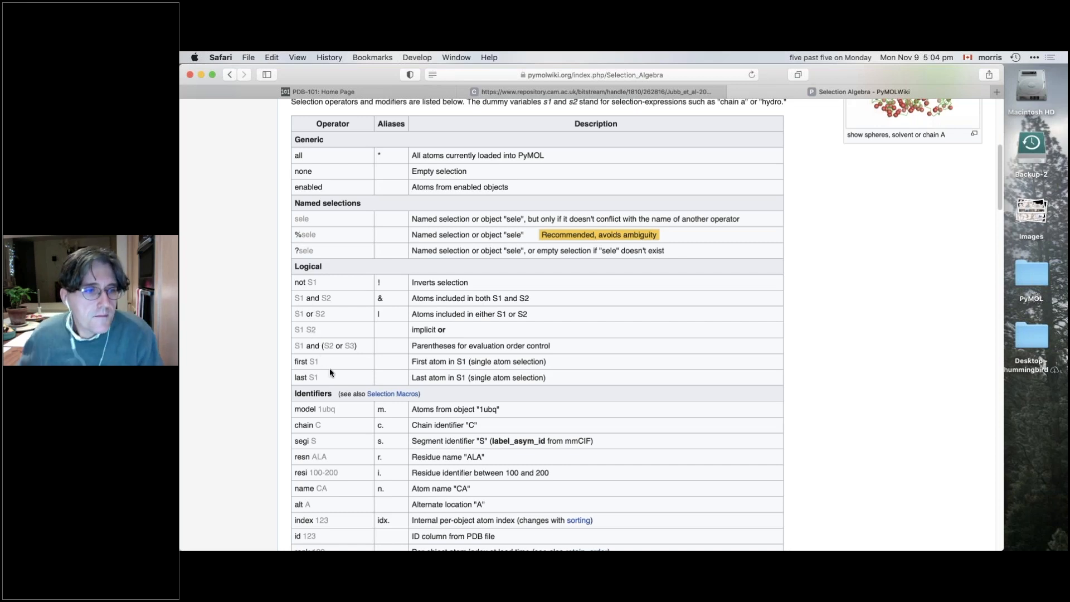
{"action": "scroll", "coordinate": [351, 417], "scroll_direction": "down", "scroll_amount": 3}
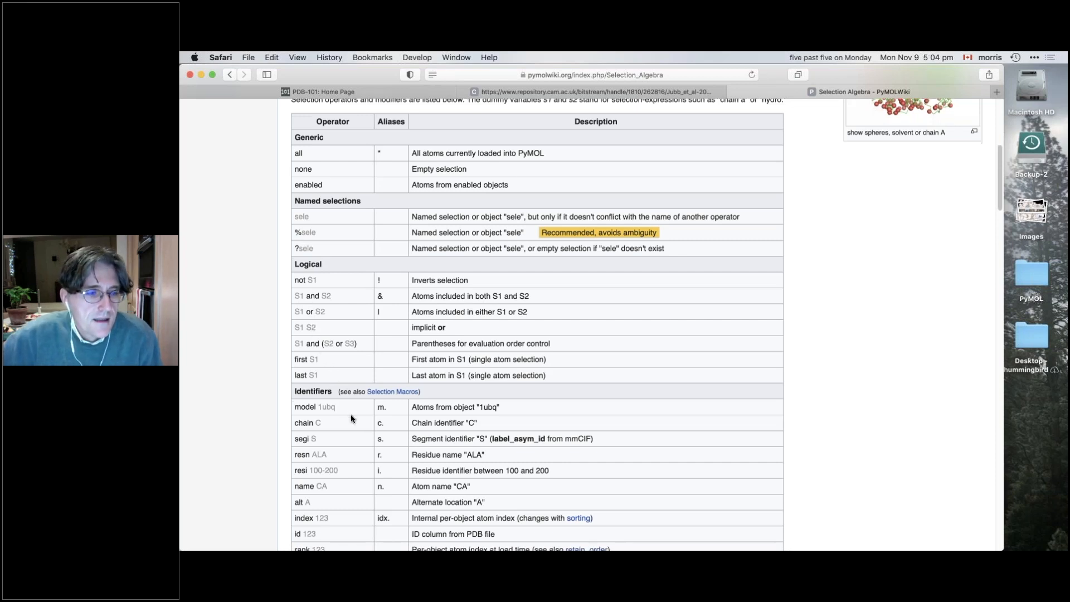
Step: Read the identifier operators, including alt, and review the identifier matching, entity expansion, bond expansion and proximity operators
{"action": "scroll", "coordinate": [351, 418], "scroll_direction": "down", "scroll_amount": 1}
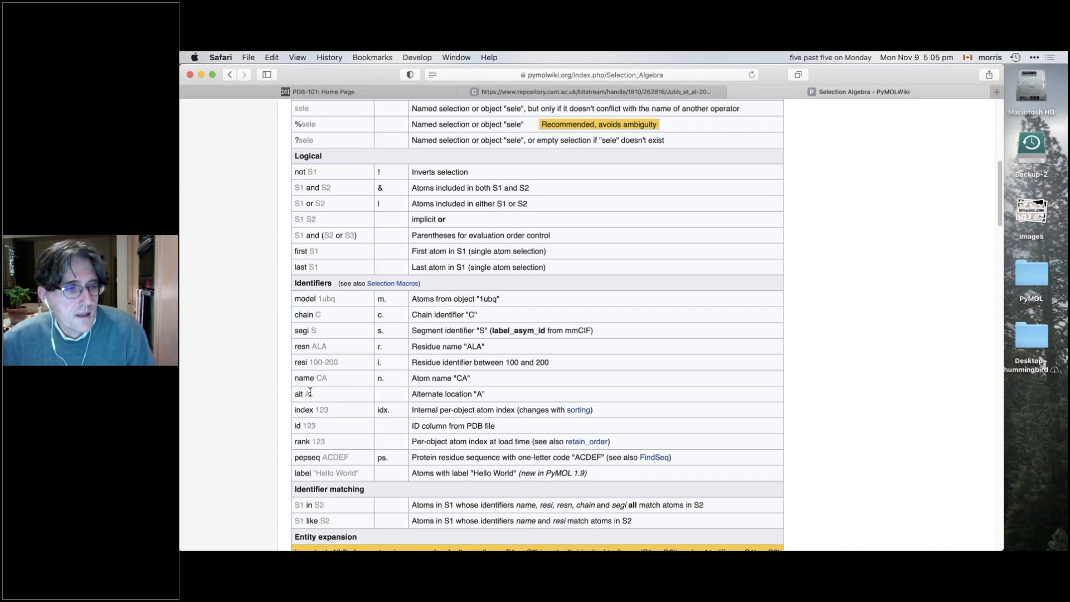
{"action": "left_click_drag", "start_coordinate": [310, 394], "coordinate": [292, 393]}
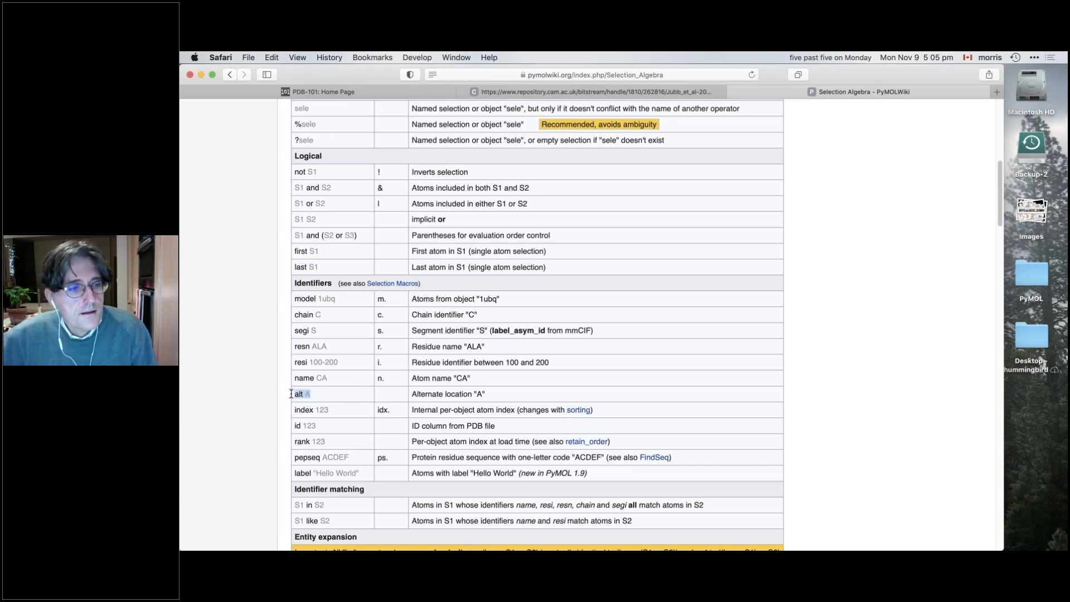
{"action": "scroll", "coordinate": [349, 425], "scroll_direction": "down", "scroll_amount": 3}
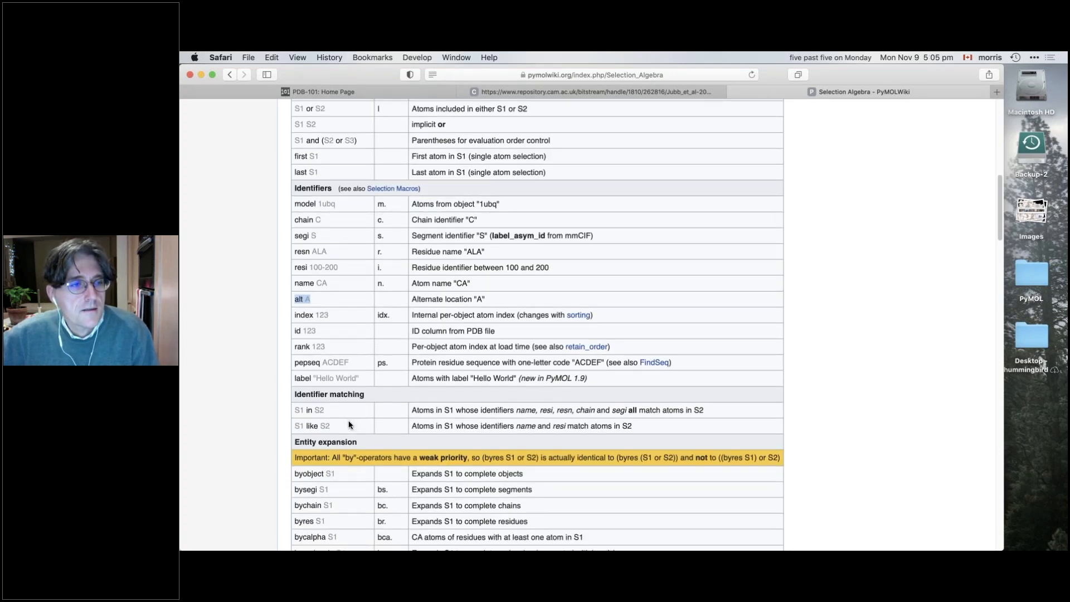
{"action": "scroll", "coordinate": [349, 421], "scroll_direction": "down", "scroll_amount": 1}
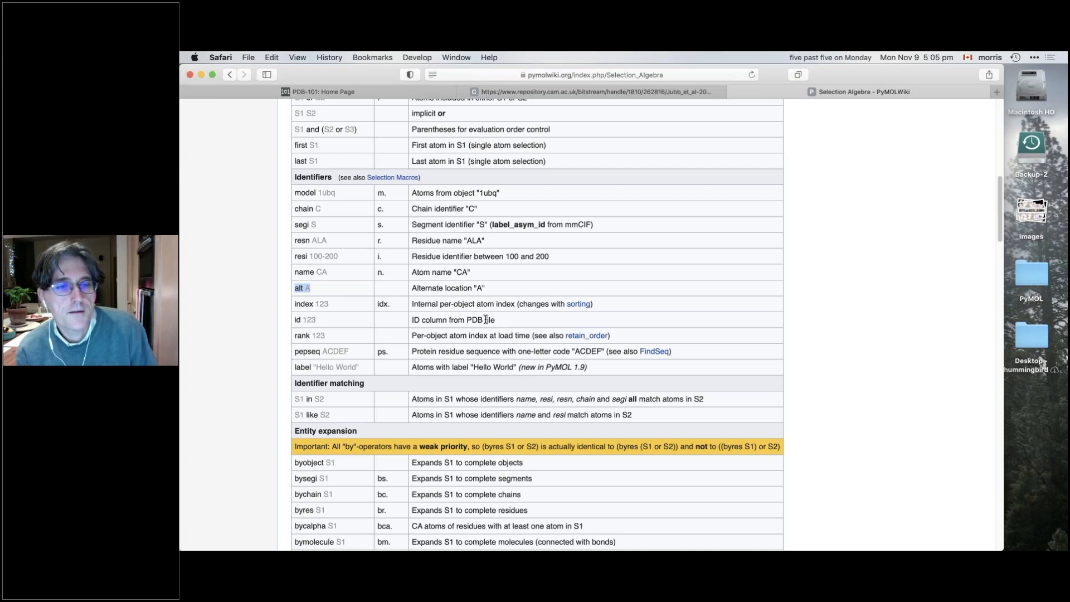
{"action": "scroll", "coordinate": [433, 355], "scroll_direction": "down", "scroll_amount": 5}
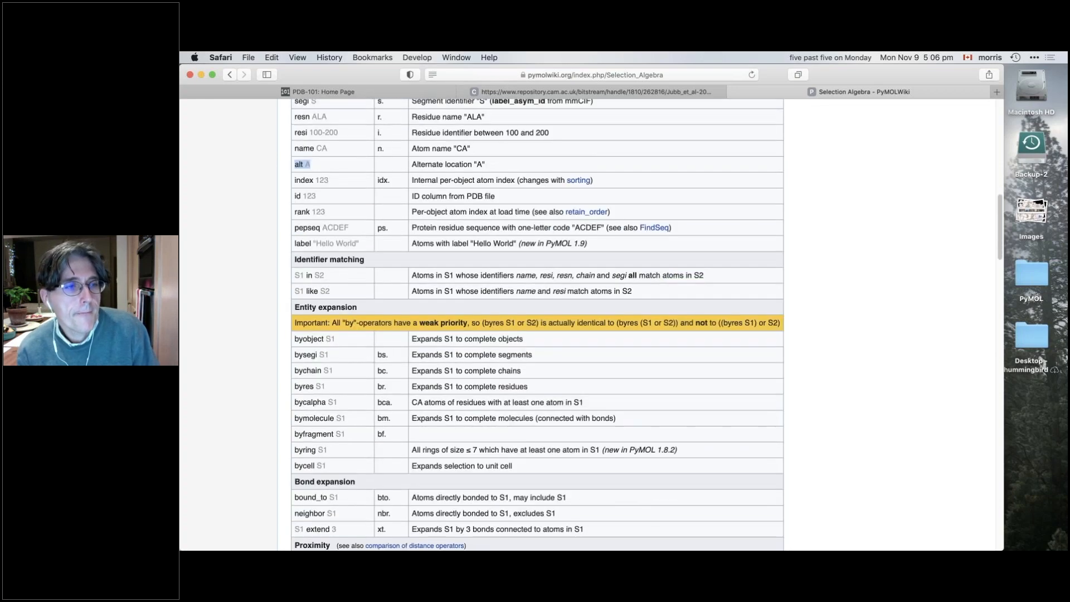
{"action": "scroll", "coordinate": [370, 310], "scroll_direction": "down", "scroll_amount": 1}
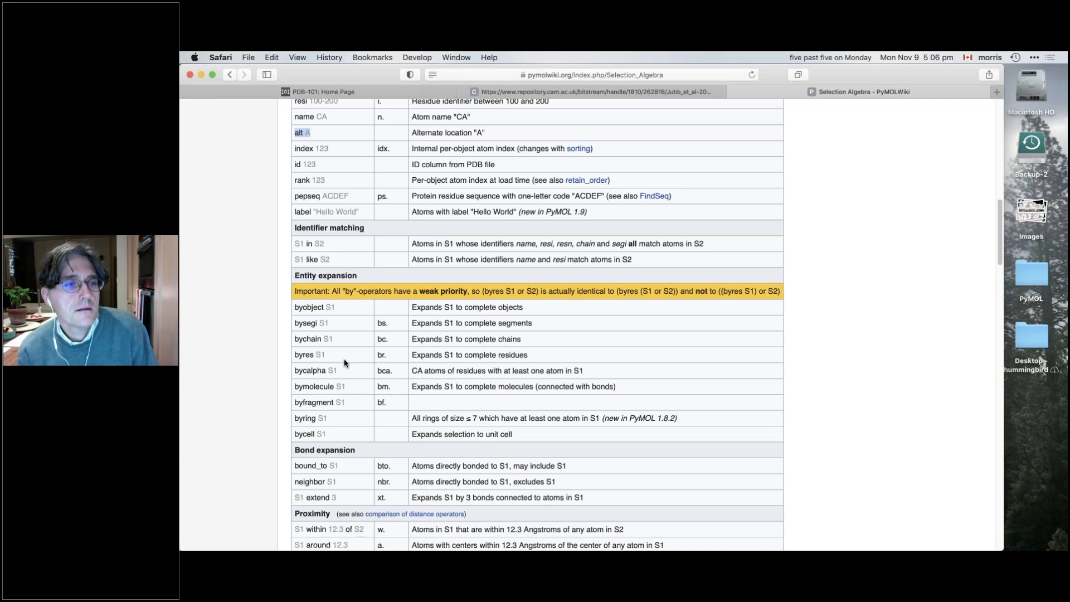
{"action": "scroll", "coordinate": [343, 358], "scroll_direction": "down", "scroll_amount": 3}
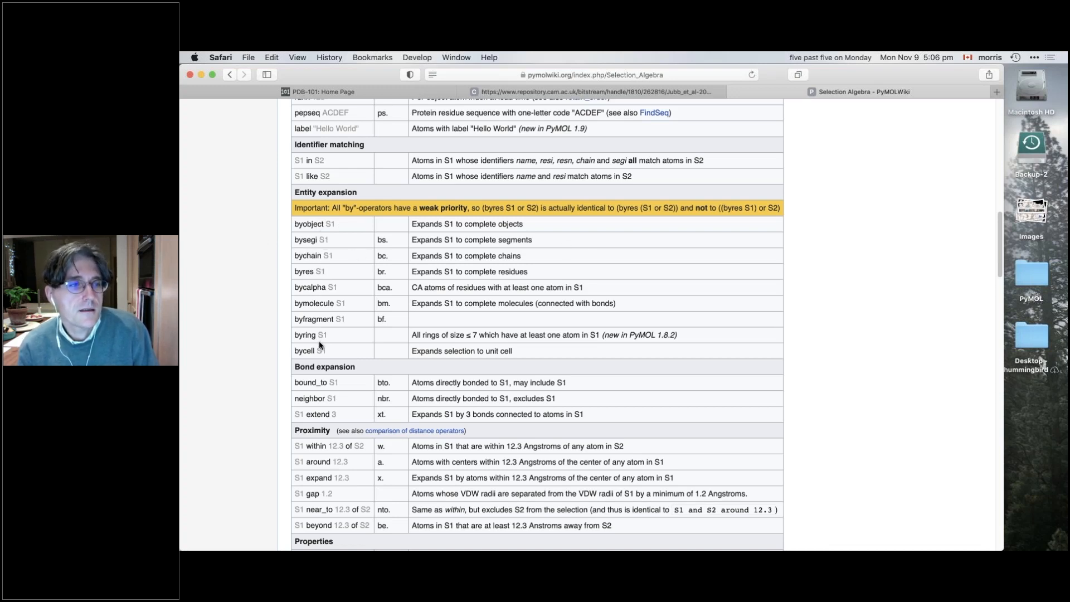
{"action": "scroll", "coordinate": [333, 334], "scroll_direction": "down", "scroll_amount": 3}
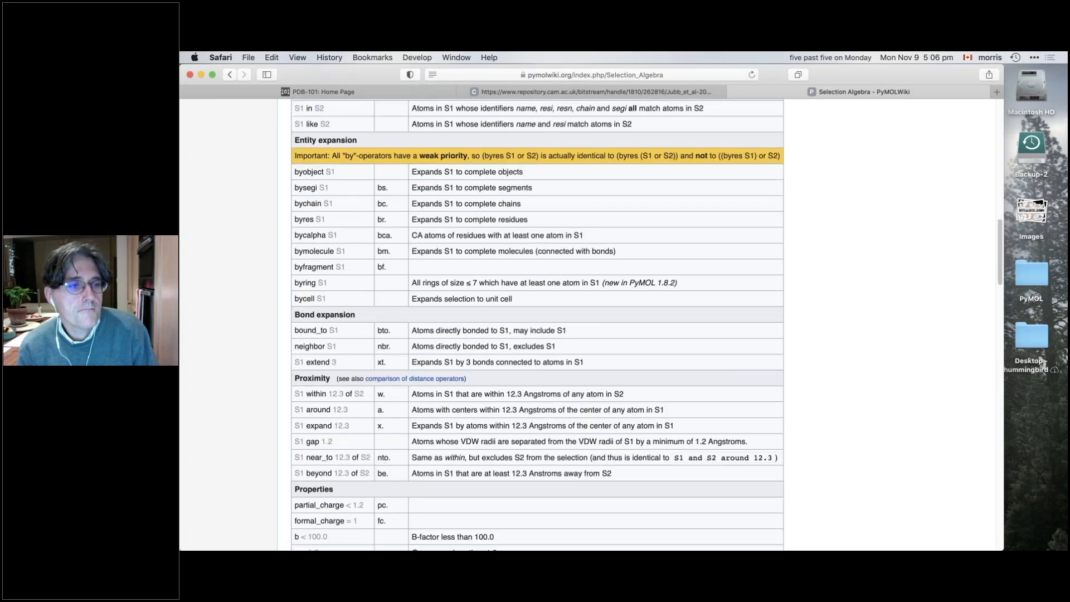
{"action": "scroll", "coordinate": [338, 207], "scroll_direction": "down", "scroll_amount": 5}
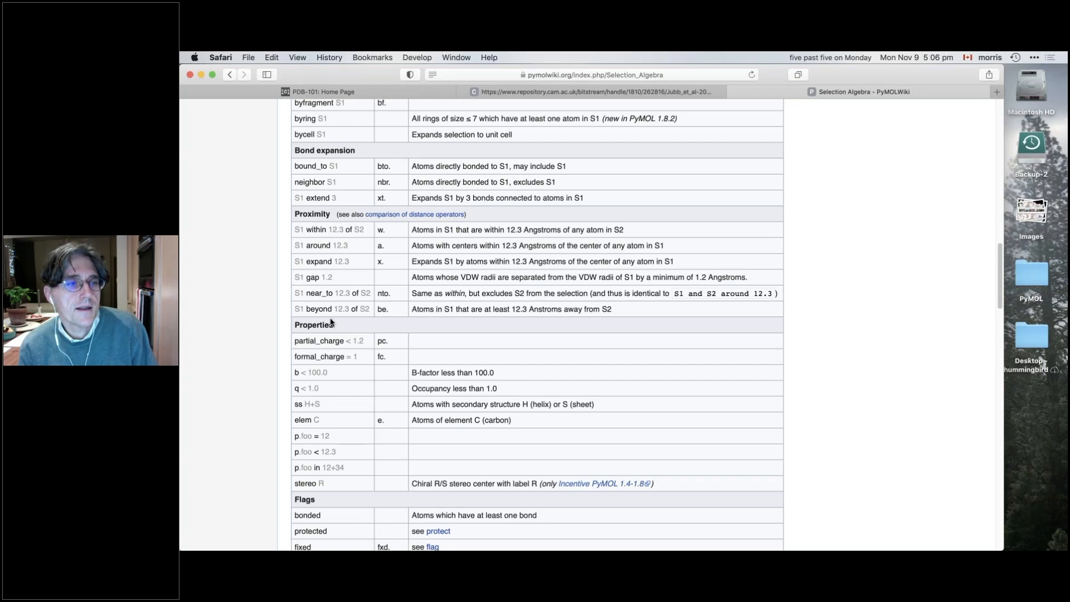
Step: Review the selection operators for properties, flags, chemical classes, style, non-molecular items, coordinates and atom typing
{"action": "scroll", "coordinate": [373, 413], "scroll_direction": "down", "scroll_amount": 6}
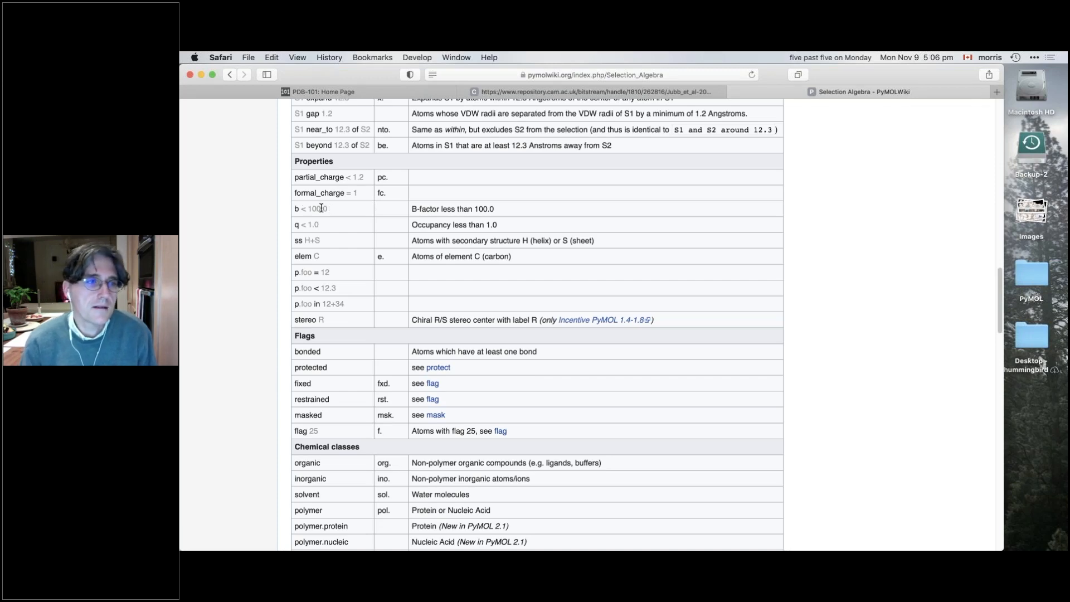
{"action": "scroll", "coordinate": [334, 321], "scroll_direction": "down", "scroll_amount": 2}
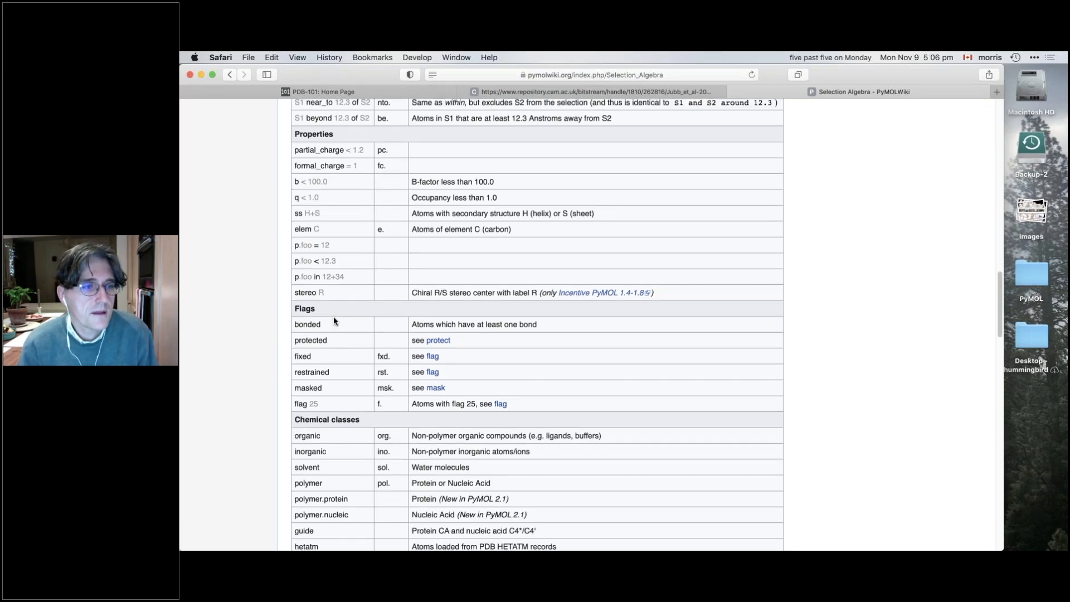
{"action": "scroll", "coordinate": [334, 321], "scroll_direction": "down", "scroll_amount": 5}
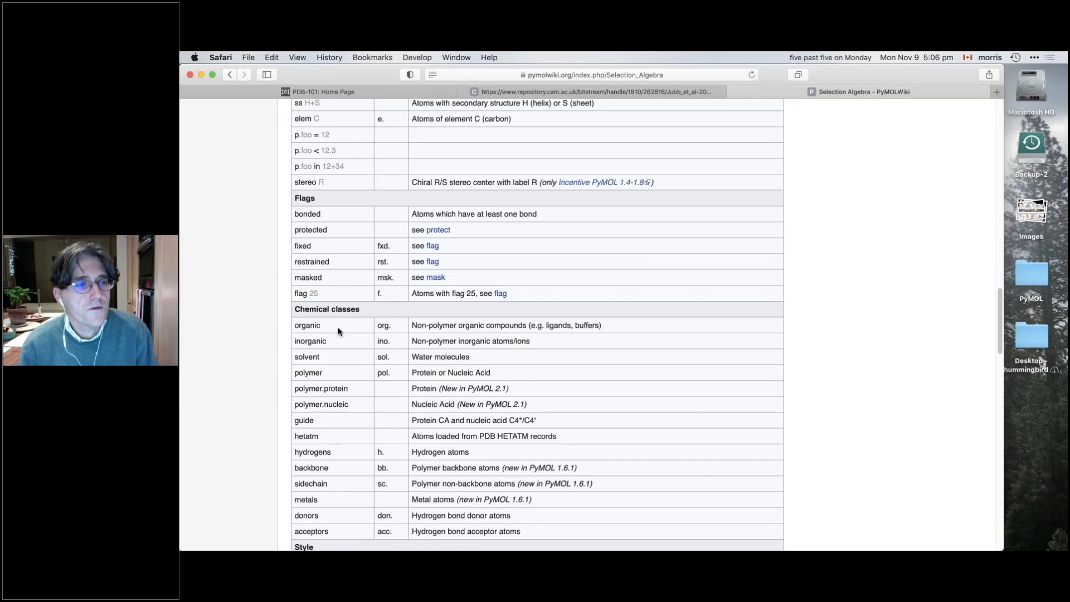
{"action": "scroll", "coordinate": [337, 343], "scroll_direction": "down", "scroll_amount": 5}
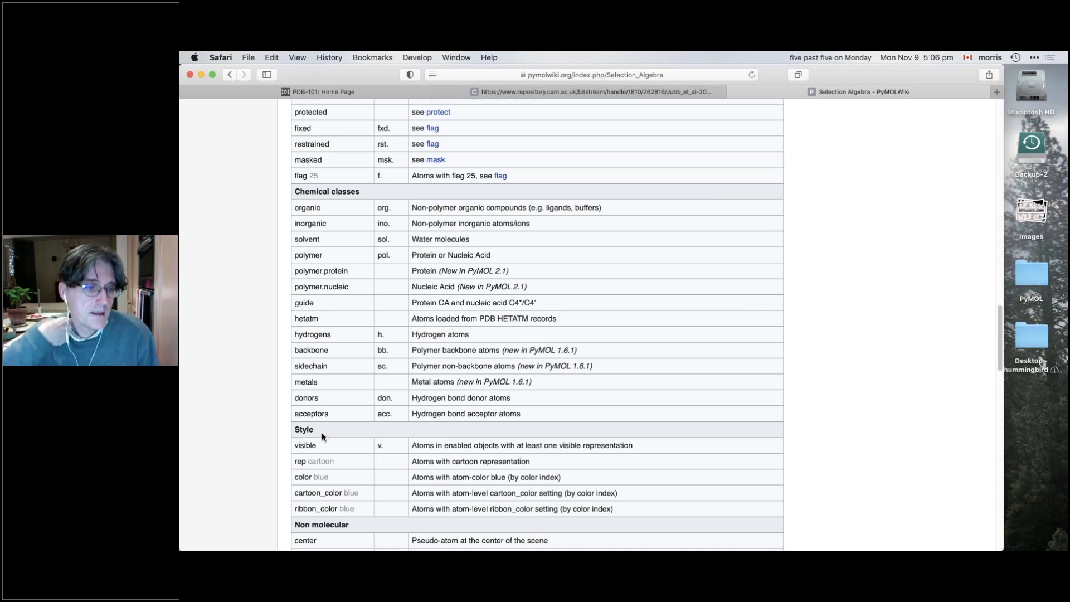
{"action": "scroll", "coordinate": [322, 432], "scroll_direction": "down", "scroll_amount": 1}
{"action": "scroll", "coordinate": [348, 405], "scroll_direction": "down", "scroll_amount": 10}
{"action": "scroll", "coordinate": [349, 406], "scroll_direction": "down", "scroll_amount": 3}
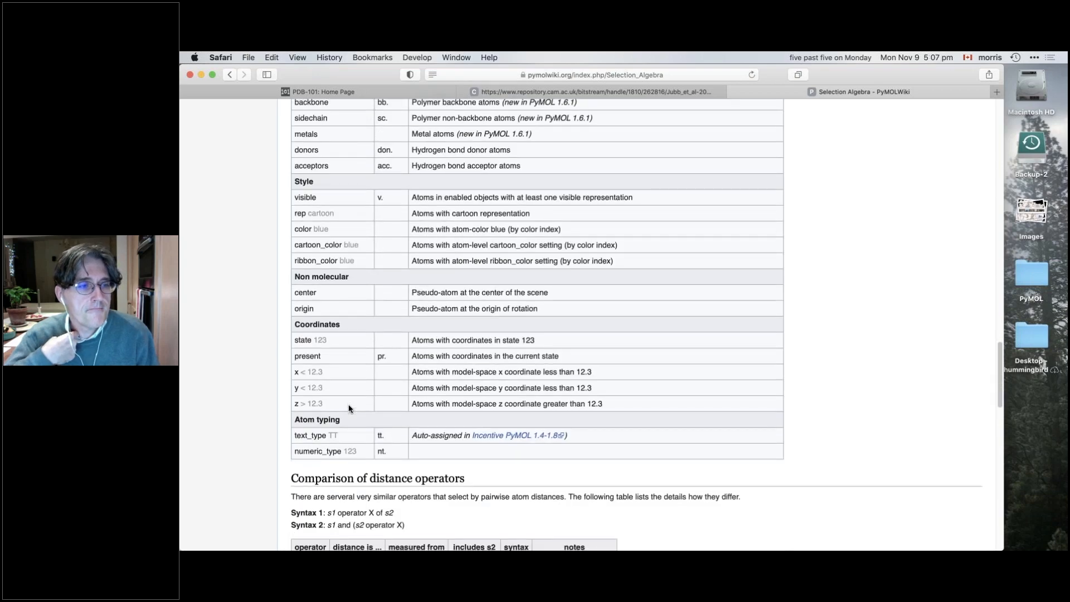
{"action": "scroll", "coordinate": [348, 411], "scroll_direction": "down", "scroll_amount": 1}
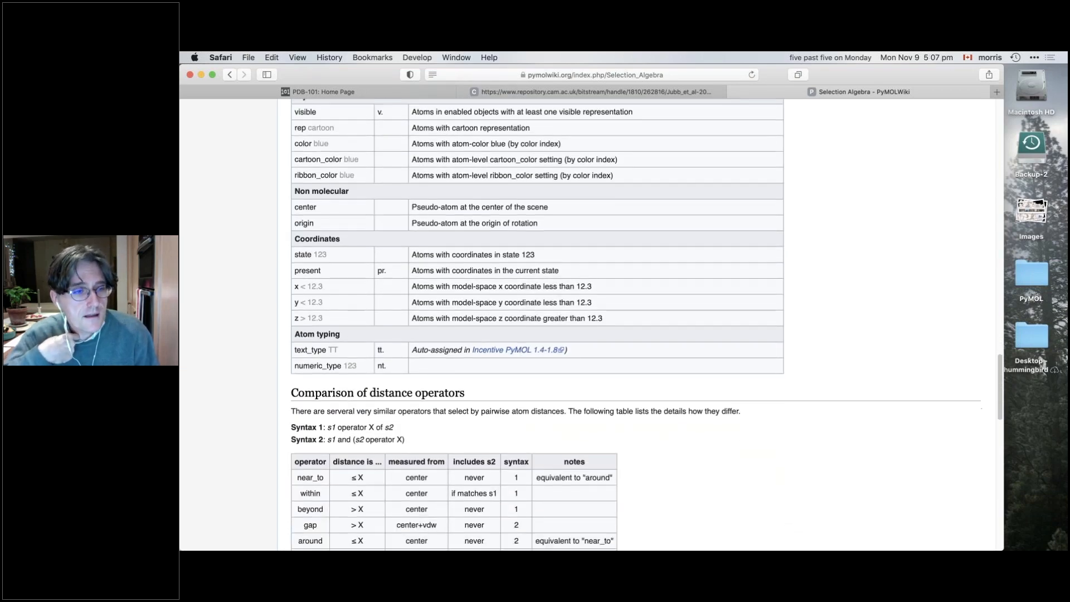
Step: Examine the comparison of distance operators, the language properties and the example select commands down to the See Also section
{"action": "scroll", "coordinate": [348, 411], "scroll_direction": "down", "scroll_amount": 4}
{"action": "scroll", "coordinate": [637, 325], "scroll_direction": "down", "scroll_amount": 5}
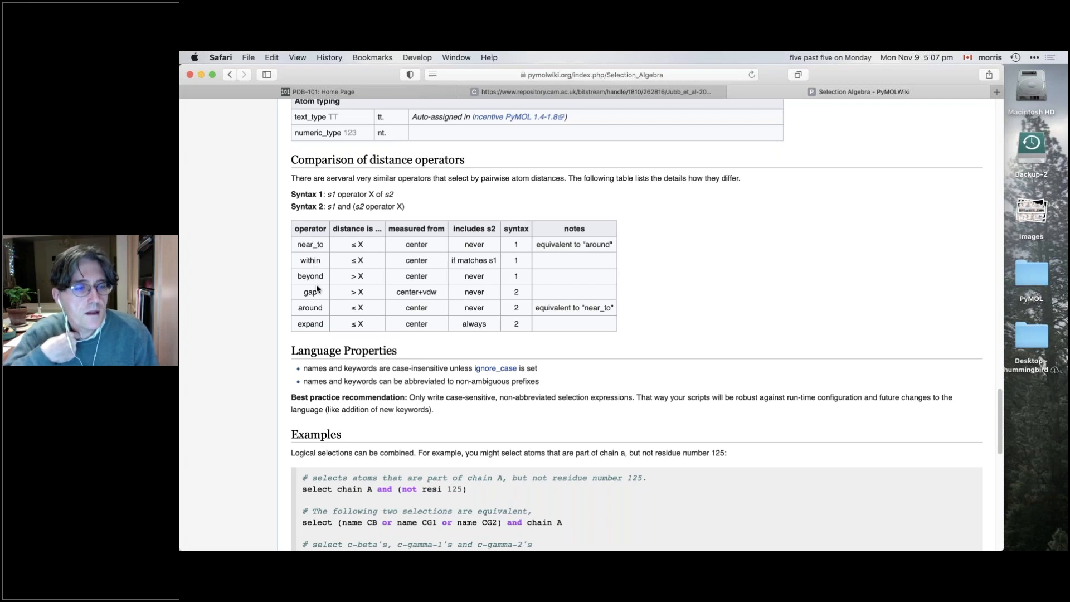
{"action": "scroll", "coordinate": [322, 349], "scroll_direction": "down", "scroll_amount": 3}
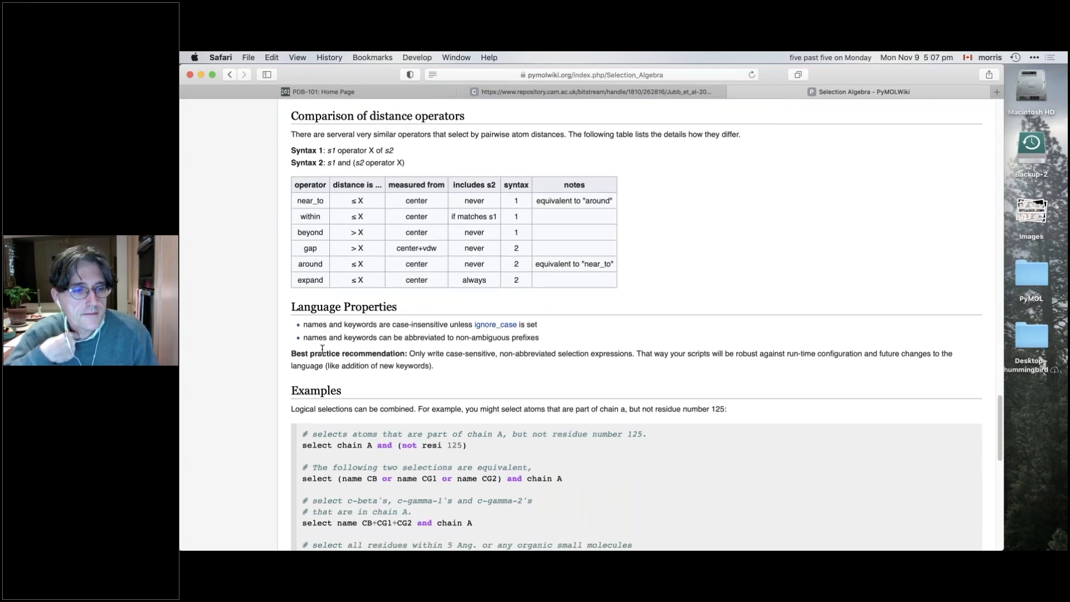
{"action": "scroll", "coordinate": [324, 349], "scroll_direction": "down", "scroll_amount": 4}
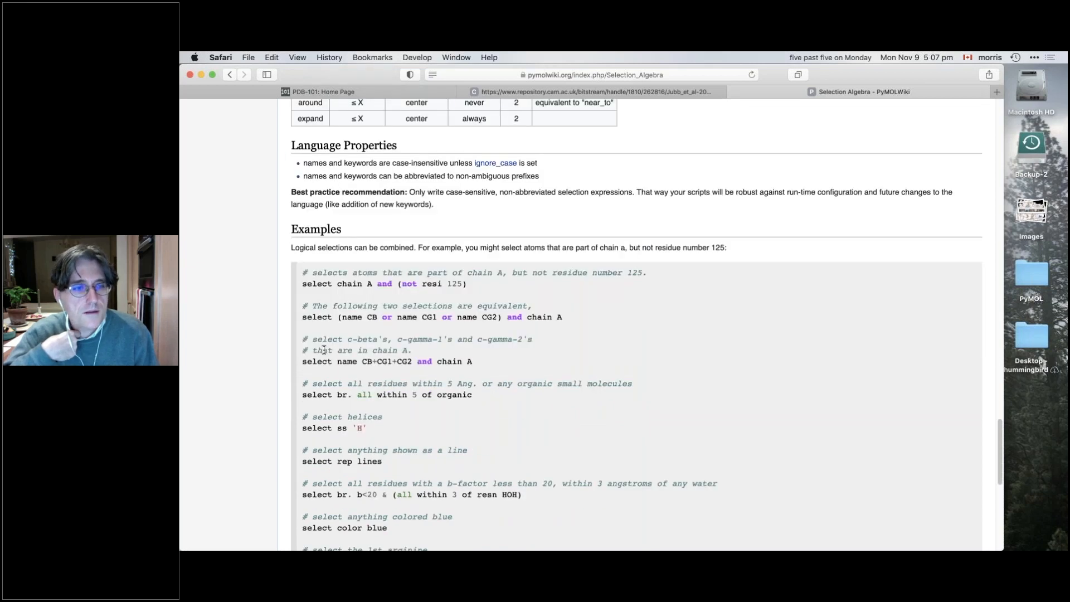
{"action": "mouse_move", "coordinate": [468, 284]}
{"action": "left_mouse_down"}
{"action": "mouse_move", "coordinate": [360, 283]}
{"action": "mouse_move", "coordinate": [475, 286]}
{"action": "left_mouse_up"}
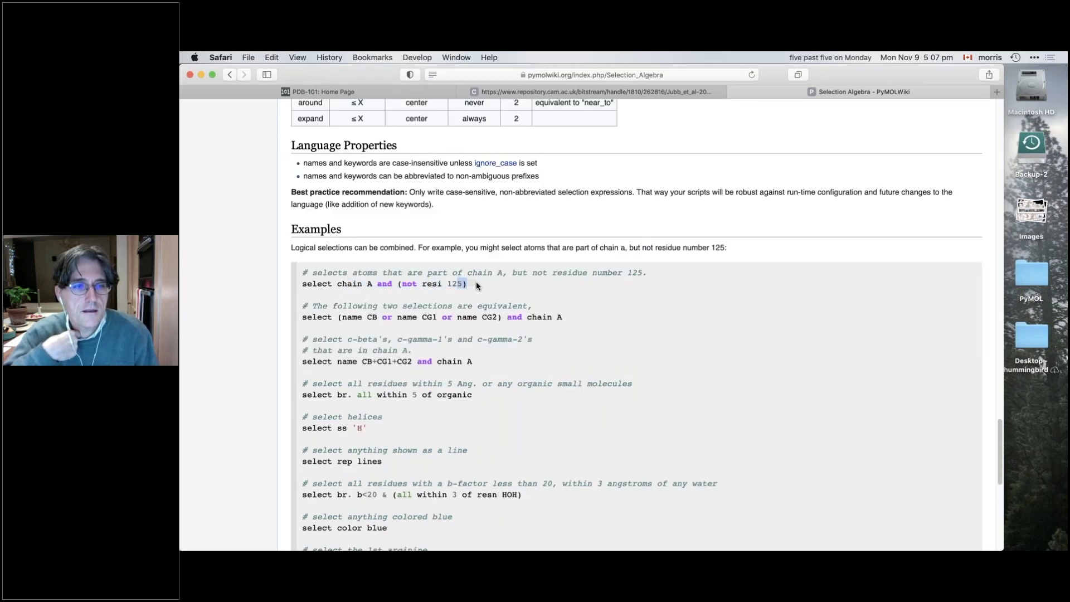
{"action": "scroll", "coordinate": [424, 391], "scroll_direction": "down", "scroll_amount": 5}
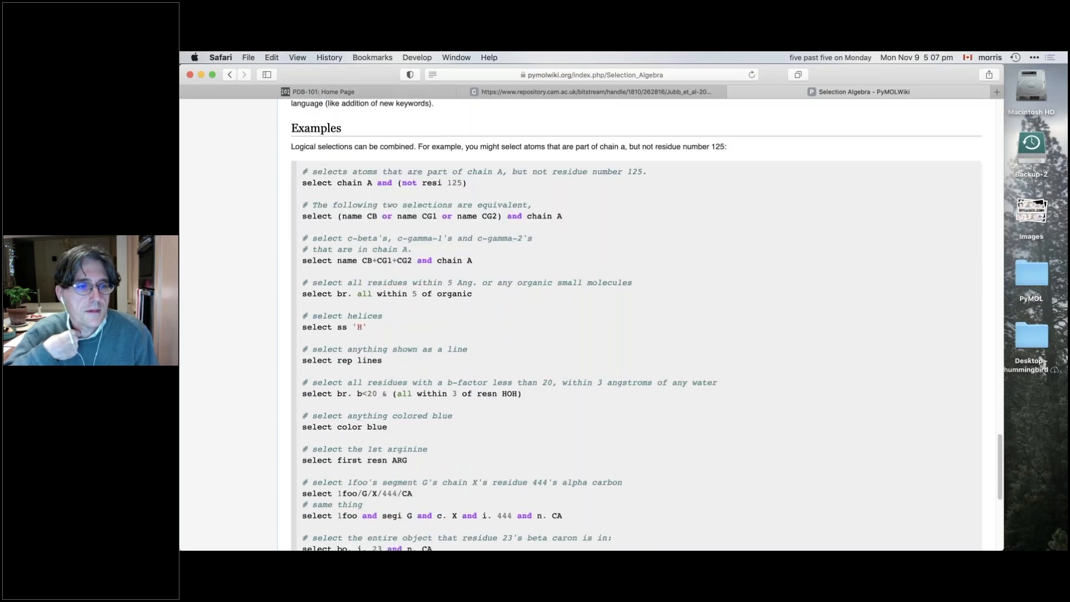
{"action": "scroll", "coordinate": [425, 390], "scroll_direction": "down", "scroll_amount": 10}
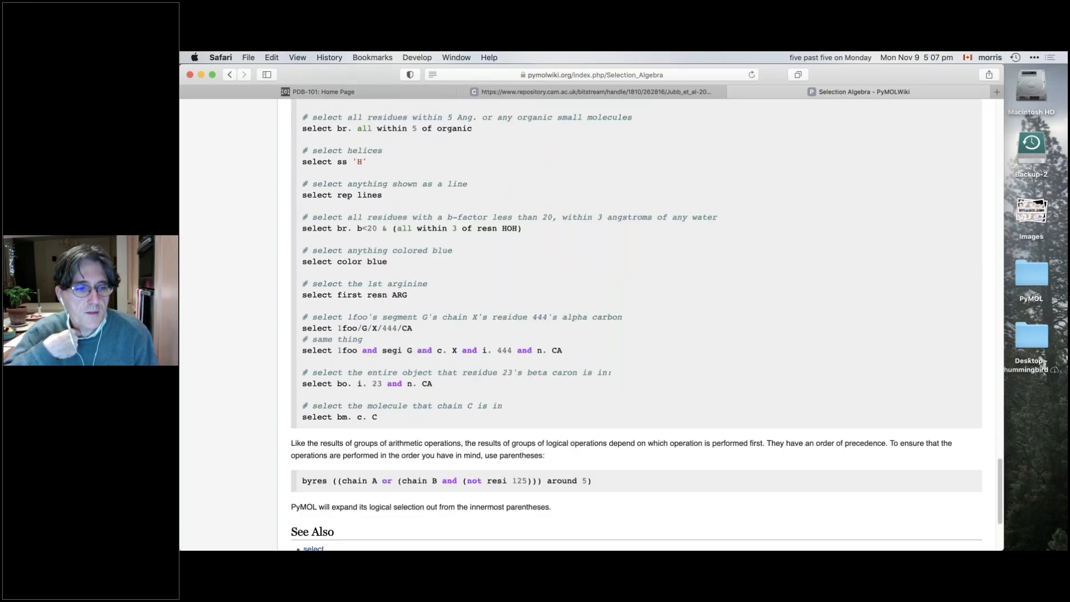
{"action": "scroll", "coordinate": [635, 324], "scroll_direction": "up", "scroll_amount": 2}
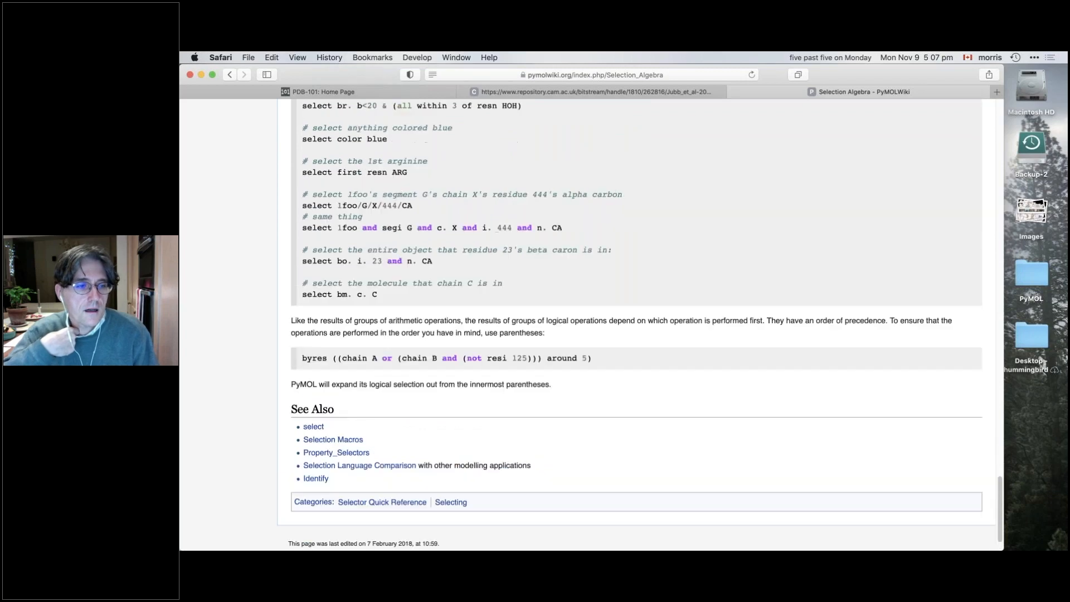
Step: Open the related Selection Macros page and read the syntax for macros with and without a leading slash
{"action": "left_click", "coordinate": [352, 449]}
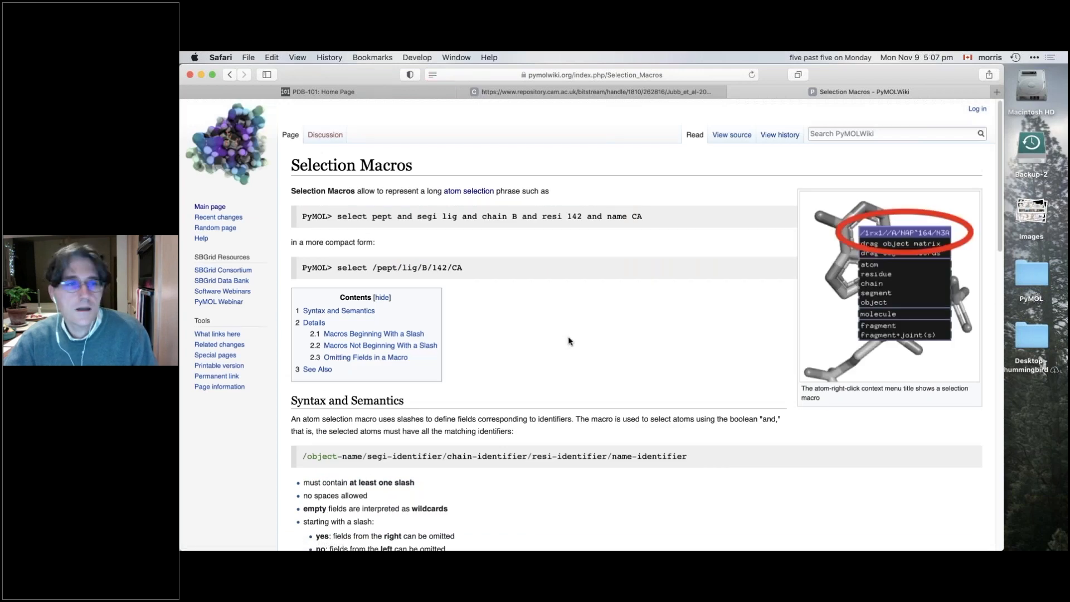
{"action": "scroll", "coordinate": [600, 320], "scroll_direction": "down", "scroll_amount": 5}
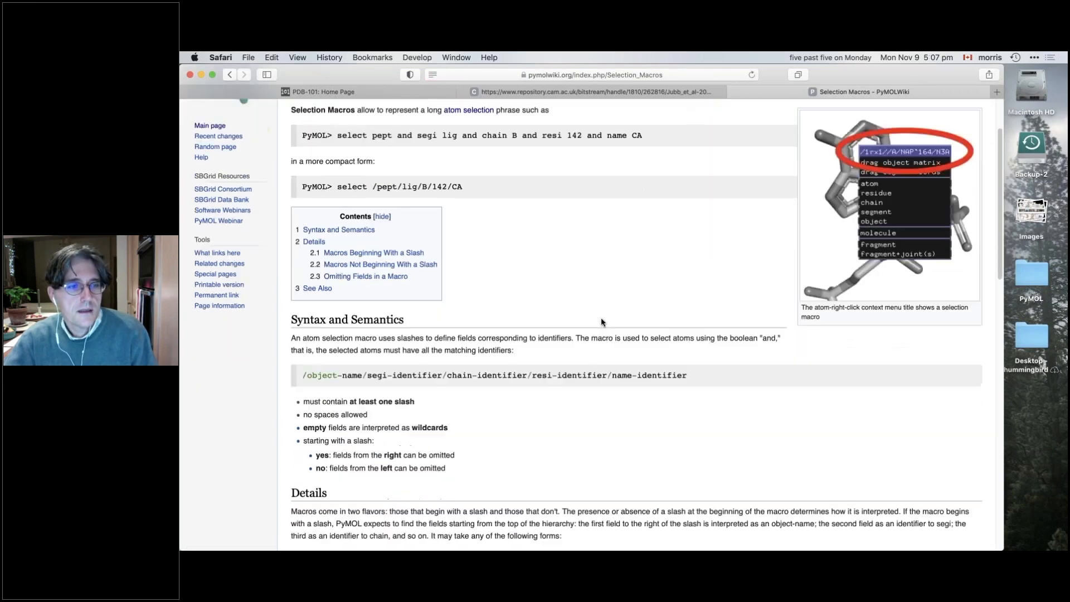
{"action": "scroll", "coordinate": [591, 321], "scroll_direction": "down", "scroll_amount": 5}
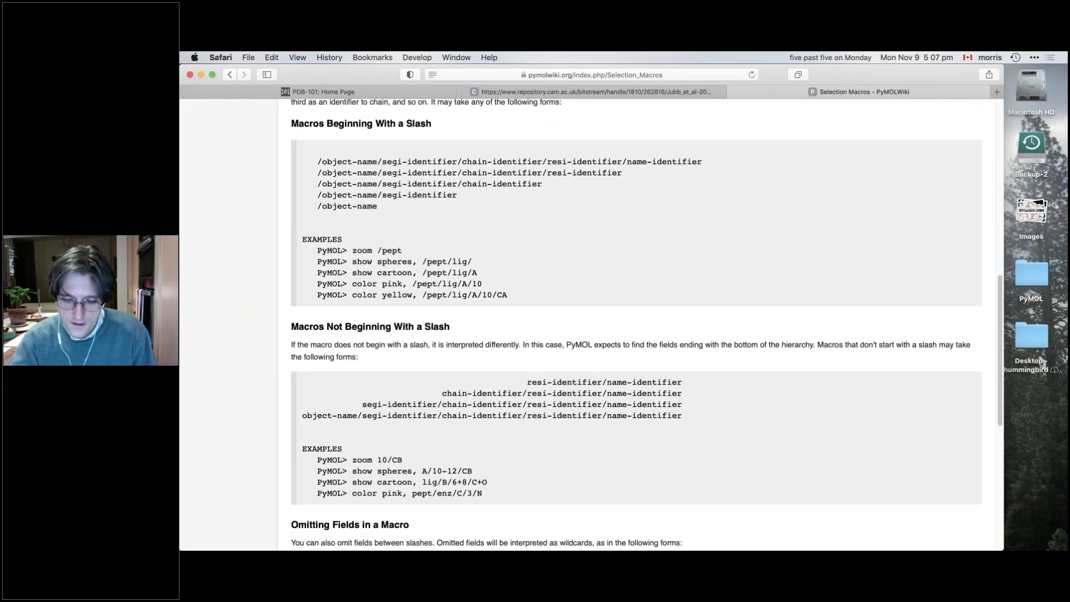
Step: Return from the Selection Macros page to the Selection Algebra page and go back to its beginning
{"action": "key", "text": "super+bracketleft"}
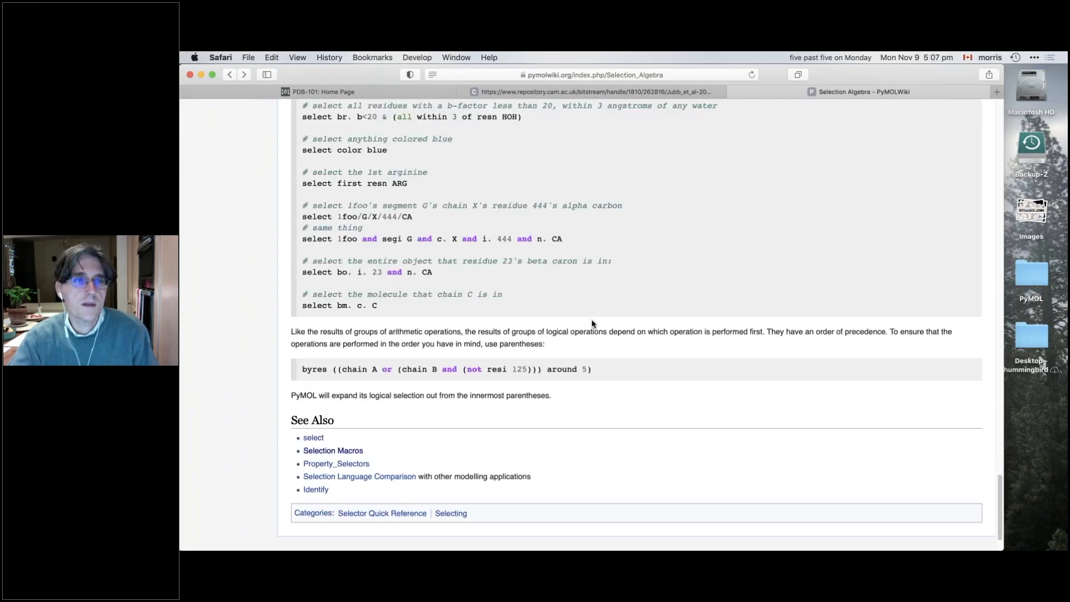
{"action": "scroll", "coordinate": [591, 323], "scroll_direction": "up", "scroll_amount": 15}
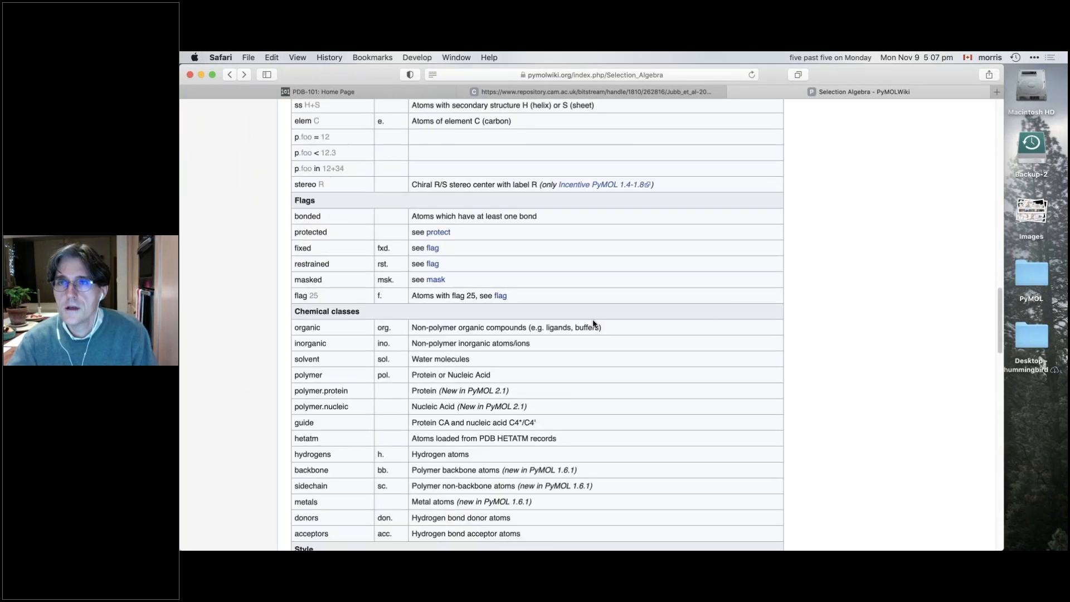
{"action": "scroll", "coordinate": [593, 323], "scroll_direction": "up", "scroll_amount": 15}
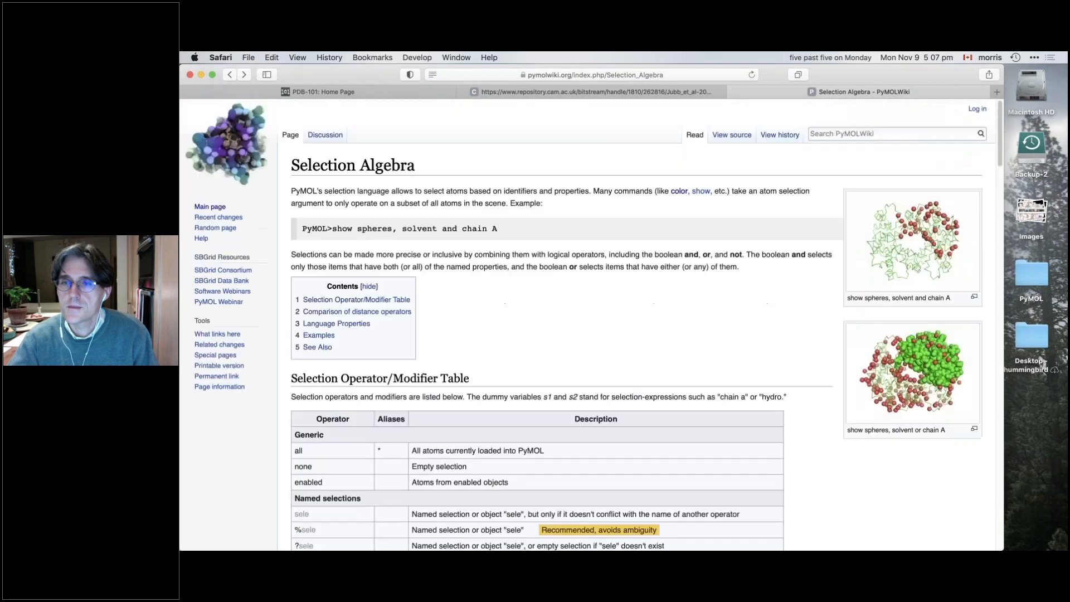
Step: Switch to PyMOL, enlarge its window to full screen and show the to_be_clipped selection as sticks
{"action": "key", "text": "super+Tab"}
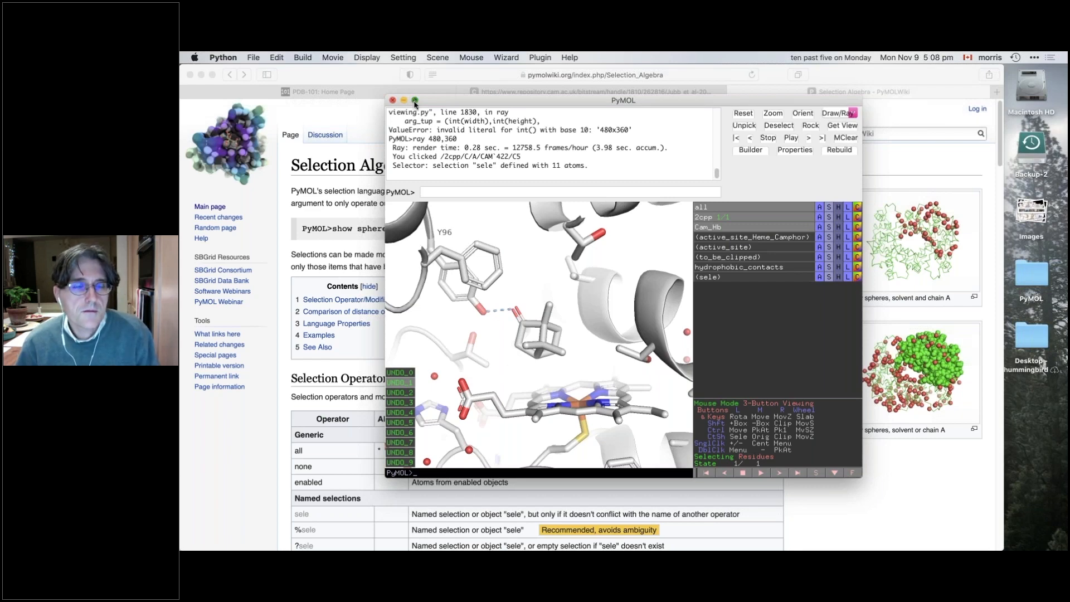
{"action": "left_click", "coordinate": [415, 101]}
{"action": "left_click_drag", "start_coordinate": [586, 260], "coordinate": [619, 257]}
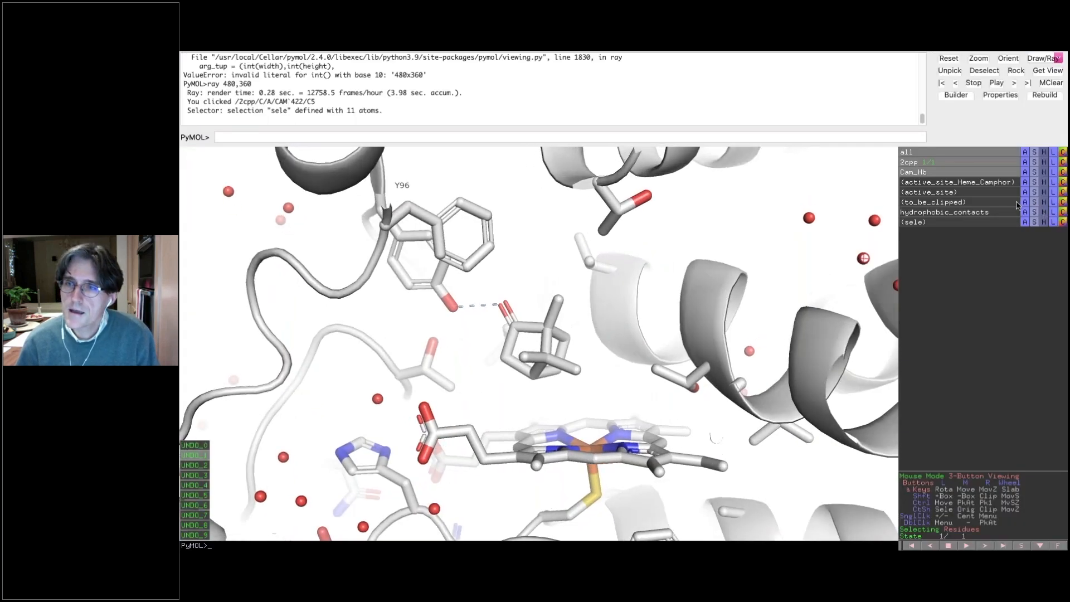
{"action": "left_click", "coordinate": [1034, 203]}
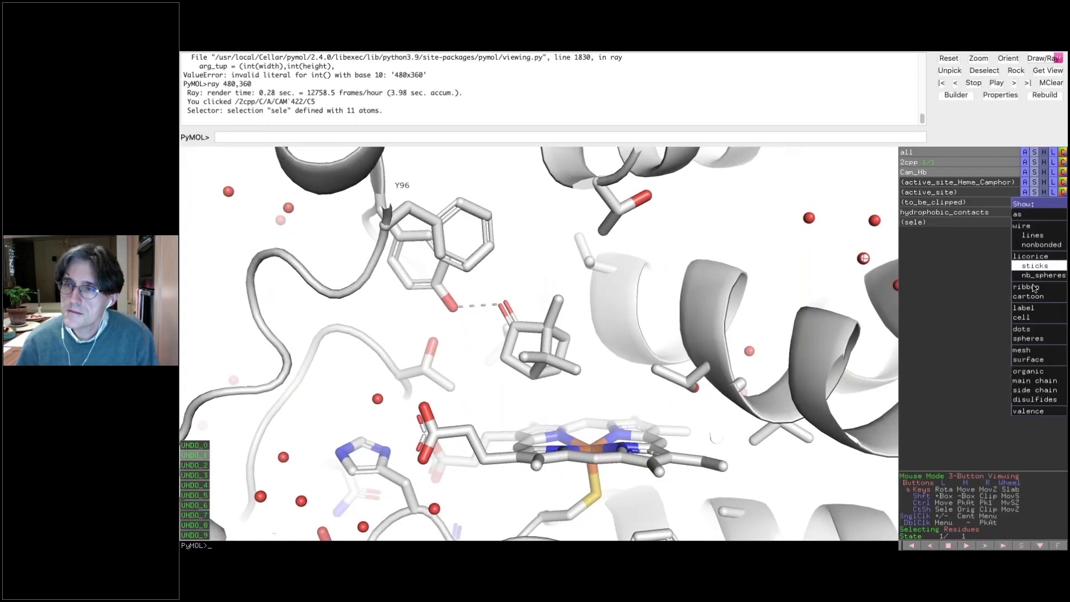
{"action": "left_click", "coordinate": [1035, 265]}
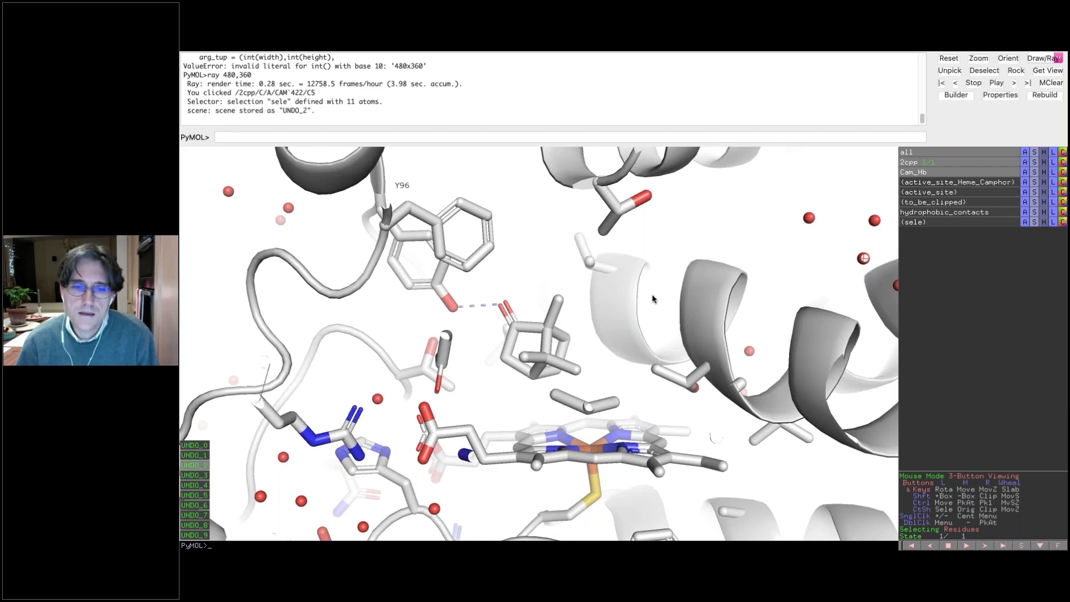
Step: Examine the residues around the camphor, identify PHE 87 by selecting it, and clear the selection
{"action": "left_click_drag", "start_coordinate": [377, 394], "coordinate": [437, 259]}
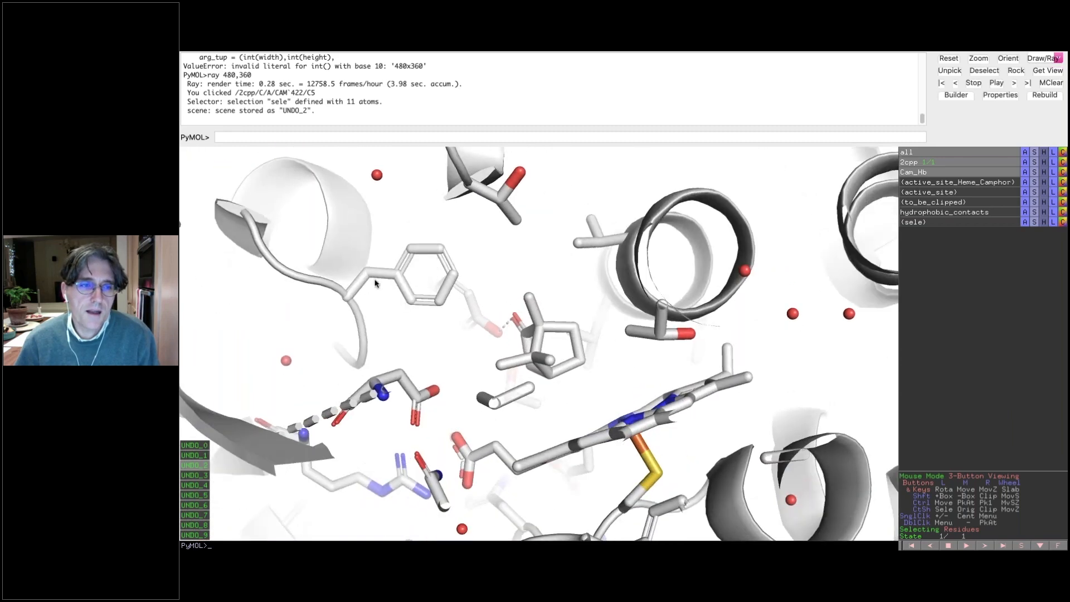
{"action": "left_click_drag", "start_coordinate": [532, 283], "coordinate": [806, 338]}
{"action": "left_click_drag", "start_coordinate": [577, 356], "coordinate": [540, 348]}
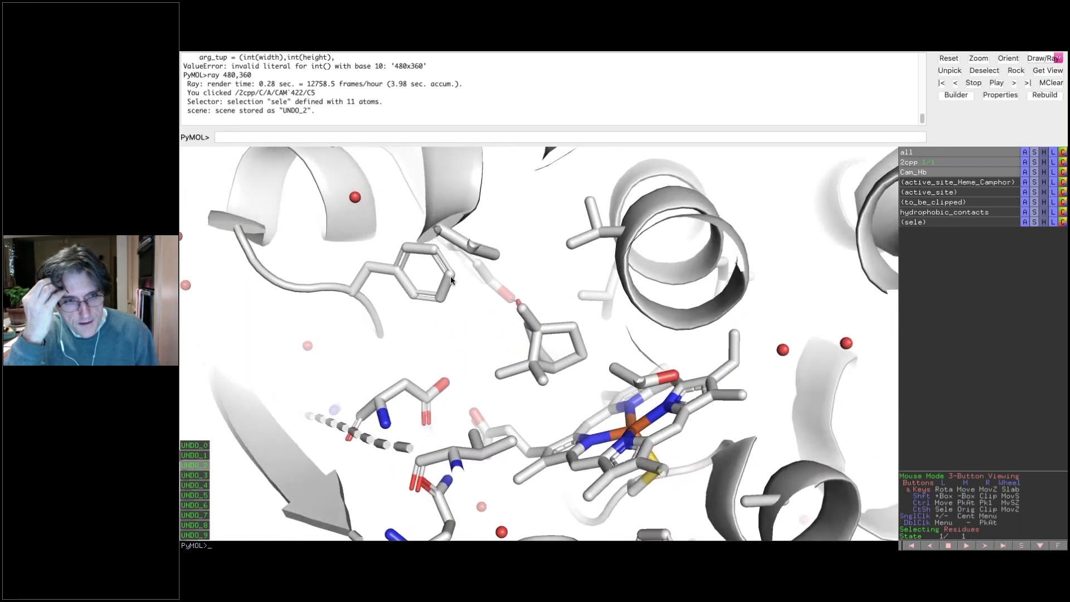
{"action": "left_click", "coordinate": [450, 274]}
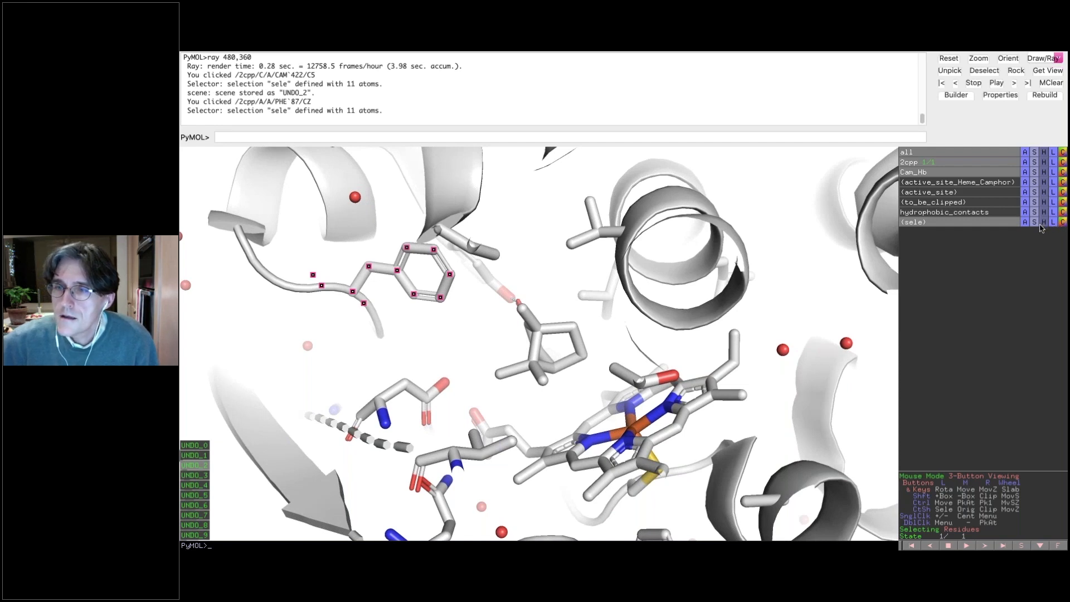
{"action": "left_click", "coordinate": [421, 327]}
Step: Start the protein Mutagenesis wizard and pick PHE 87 of chain A as the residue
{"action": "mouse_move", "coordinate": [457, 54]}
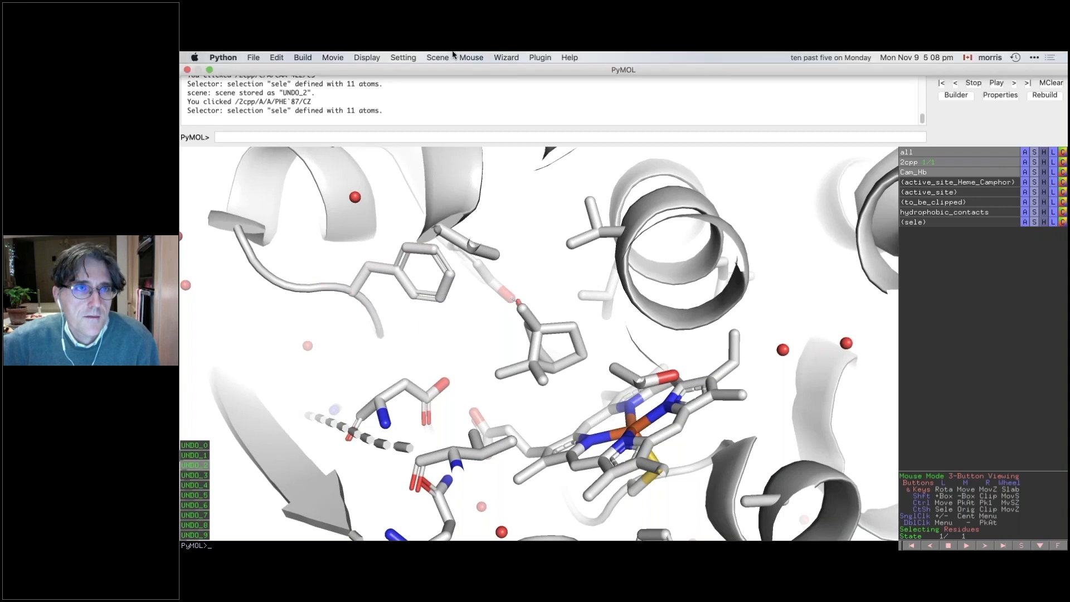
{"action": "left_click", "coordinate": [507, 58]}
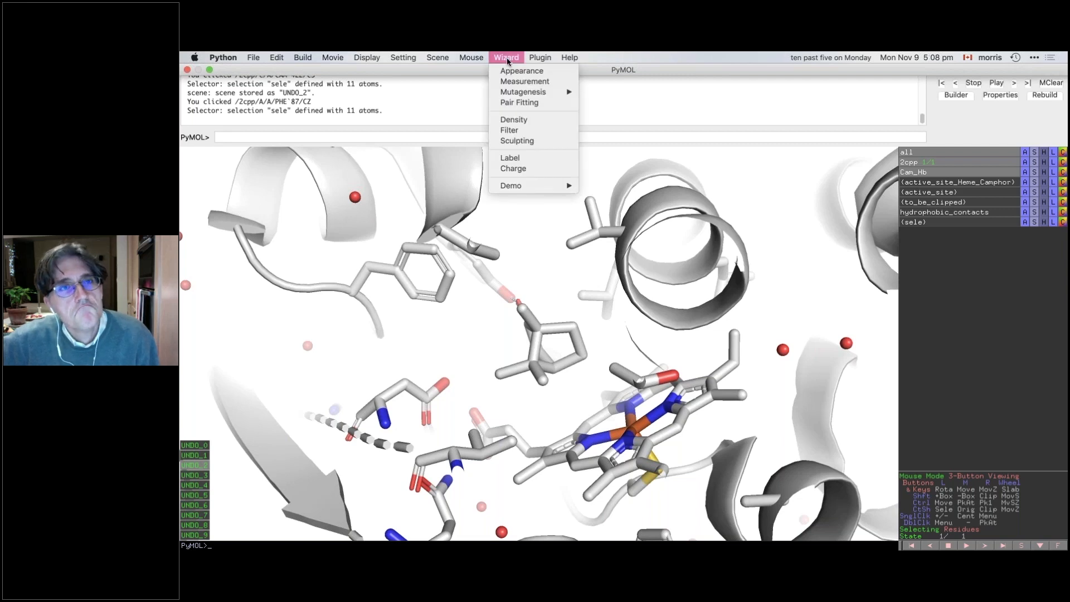
{"action": "mouse_move", "coordinate": [526, 93]}
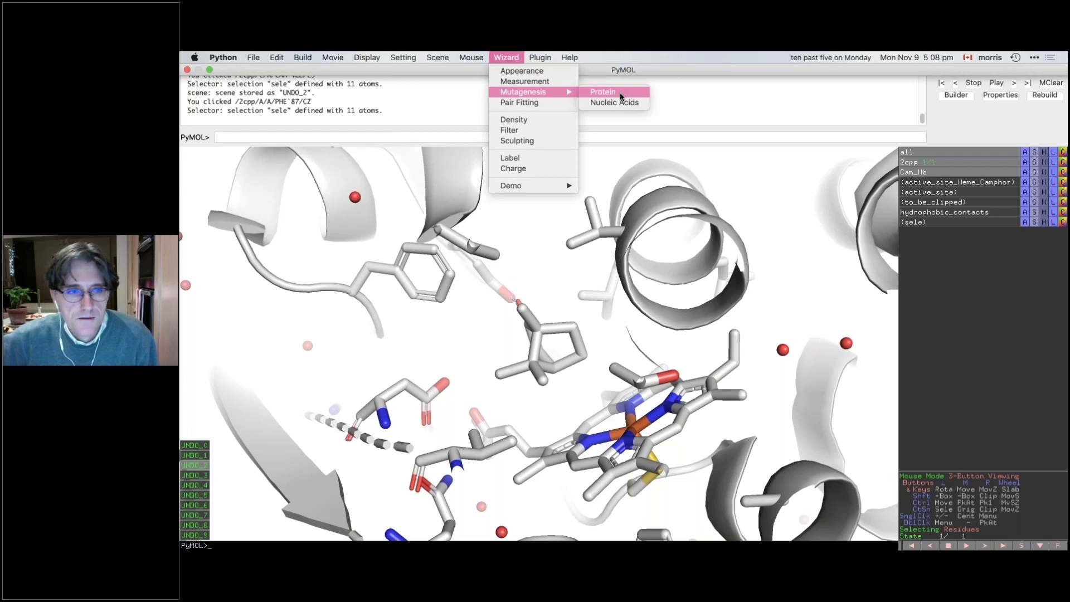
{"action": "left_click", "coordinate": [603, 93]}
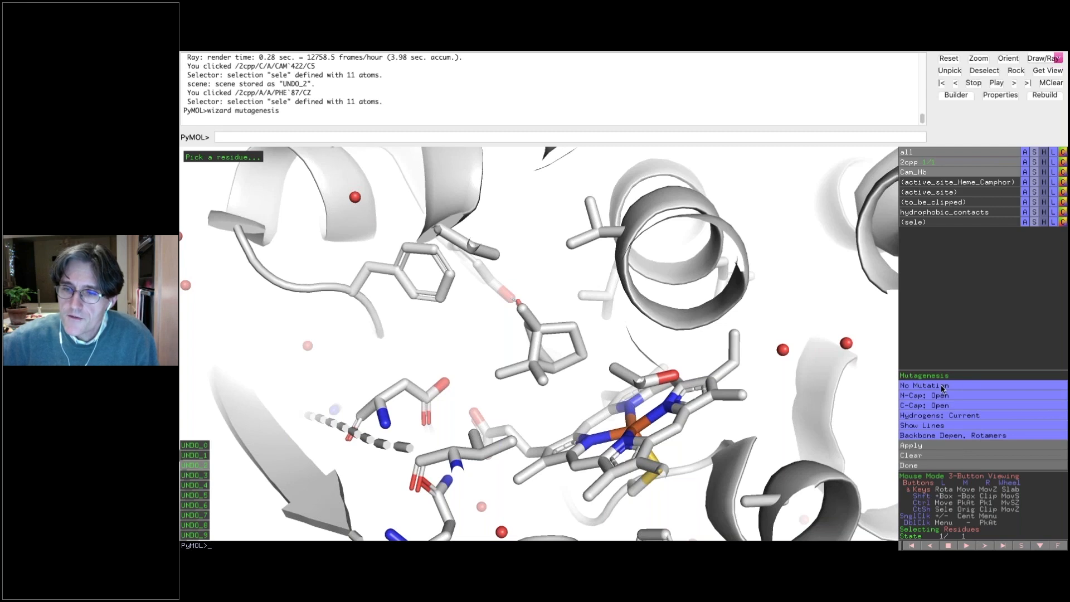
{"action": "left_click", "coordinate": [369, 272]}
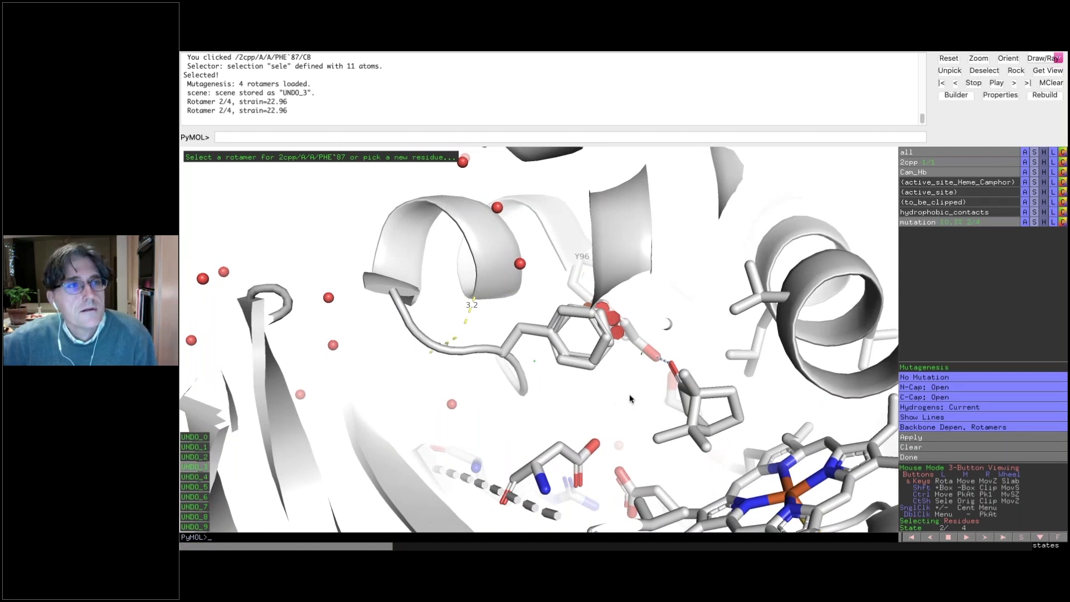
Step: Color the mutation object lightpink to distinguish the rotamer from the original PHE 87 side chain
{"action": "left_click_drag", "start_coordinate": [622, 384], "coordinate": [563, 397]}
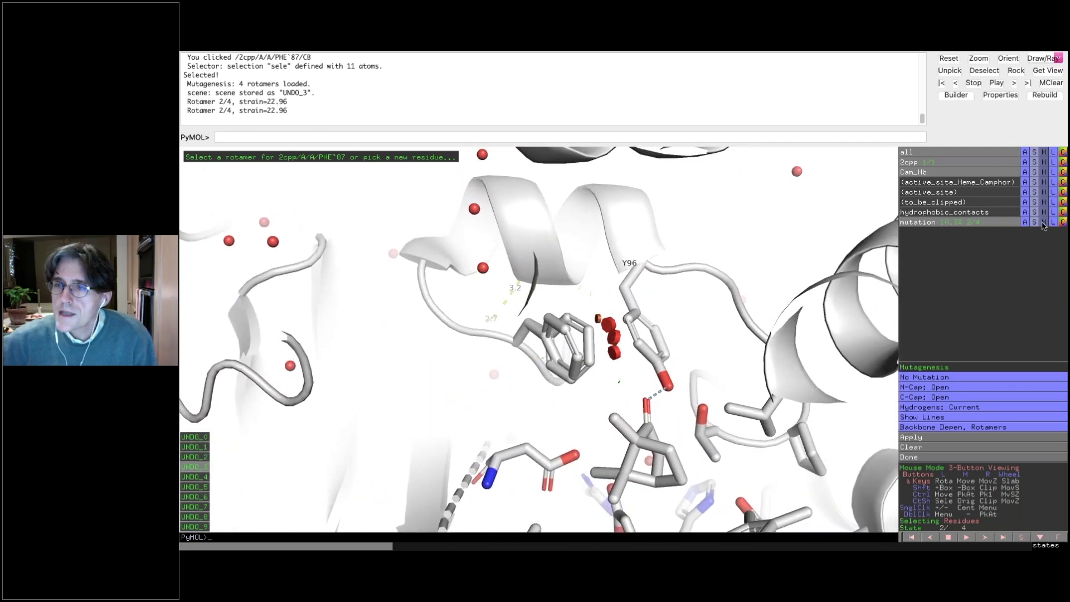
{"action": "left_click", "coordinate": [1063, 223]}
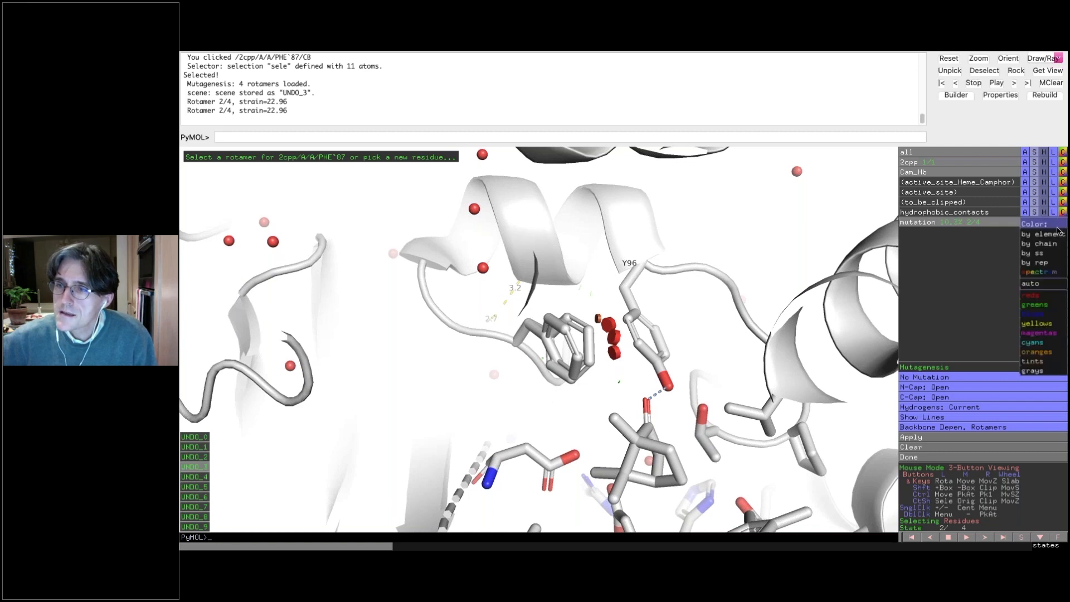
{"action": "mouse_move", "coordinate": [1032, 333]}
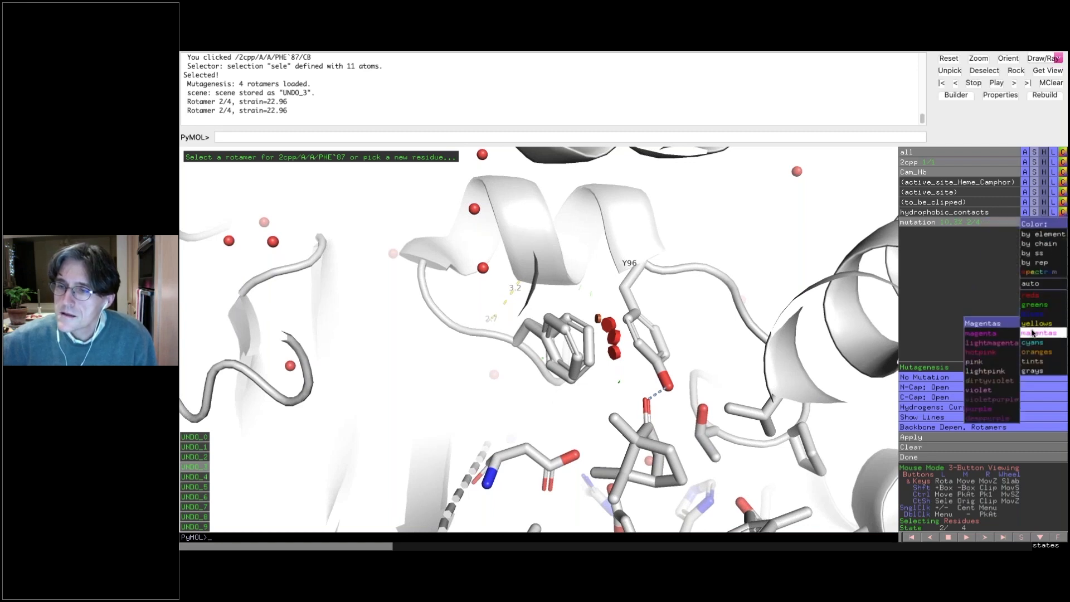
{"action": "mouse_move", "coordinate": [1029, 294]}
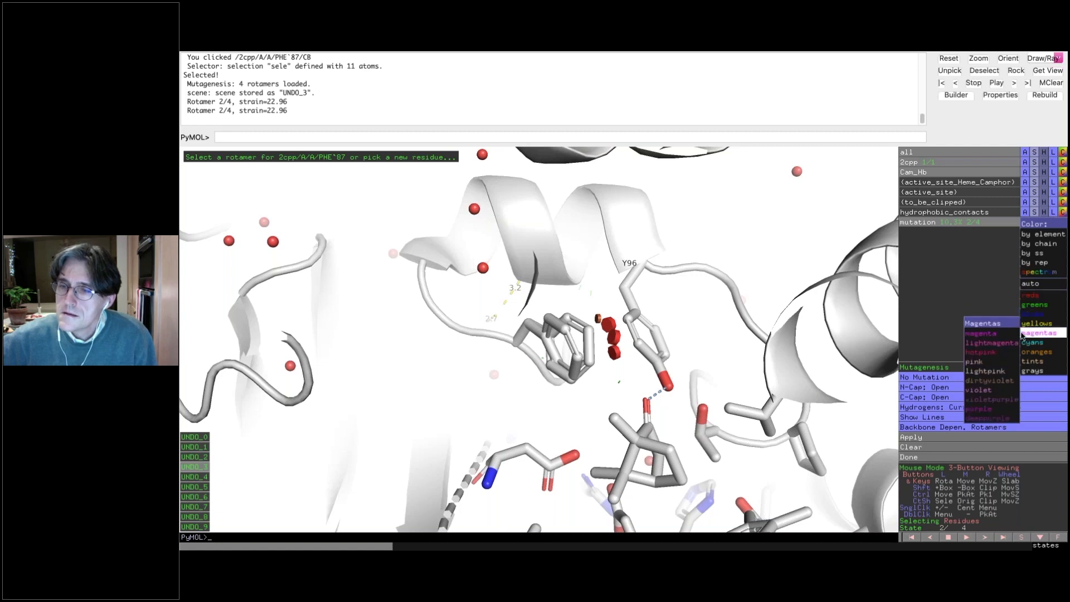
{"action": "left_click", "coordinate": [992, 370]}
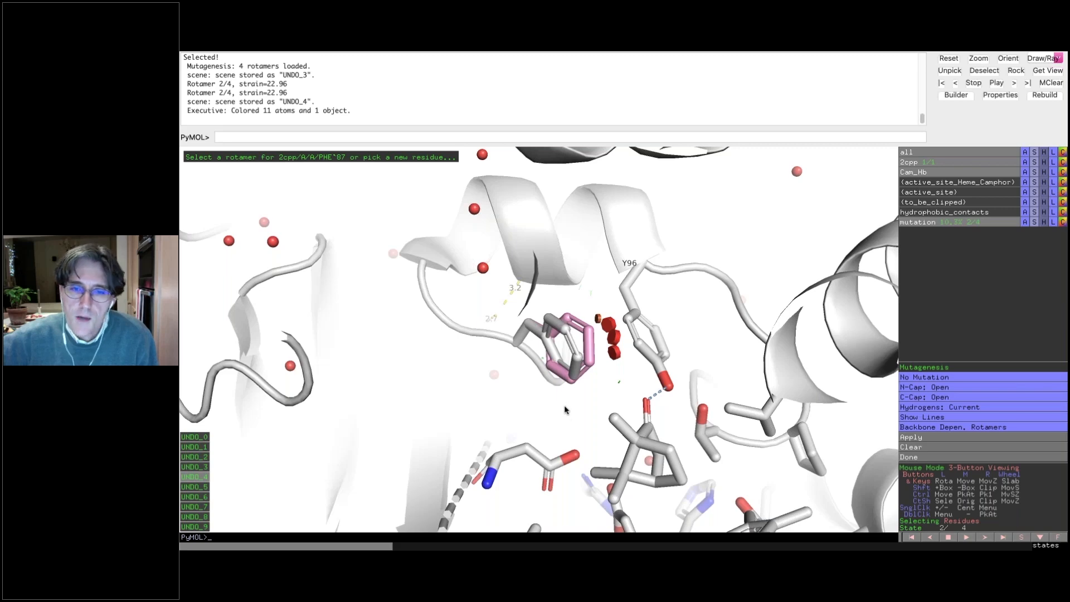
Step: Step through the four PHE 87 rotamers, compare their clashes from several angles, and return to rotamer 2
{"action": "left_click_drag", "start_coordinate": [564, 408], "coordinate": [619, 353]}
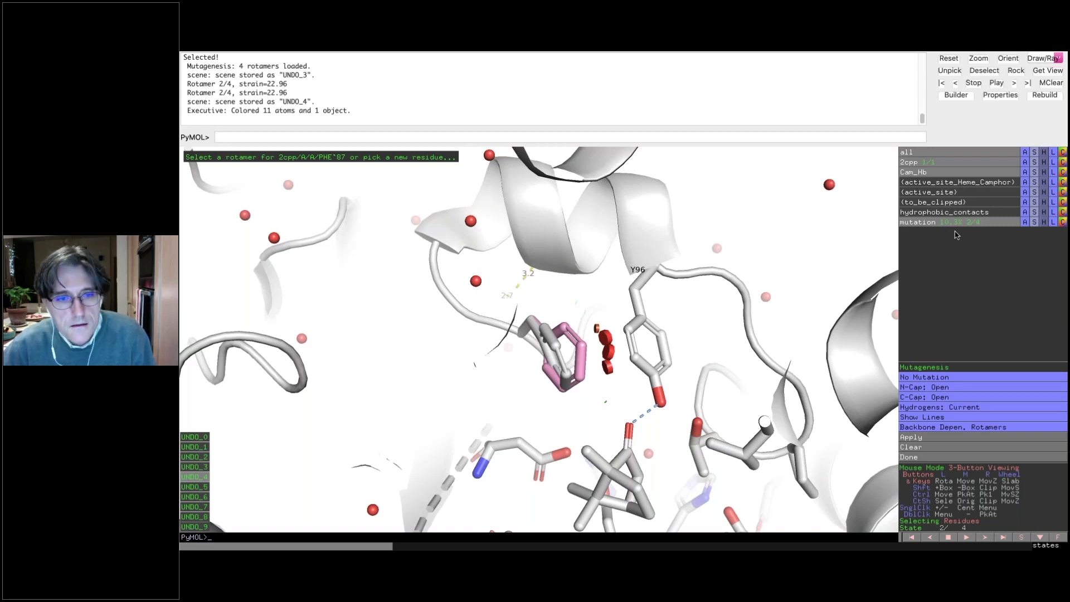
{"action": "key", "text": "Left"}
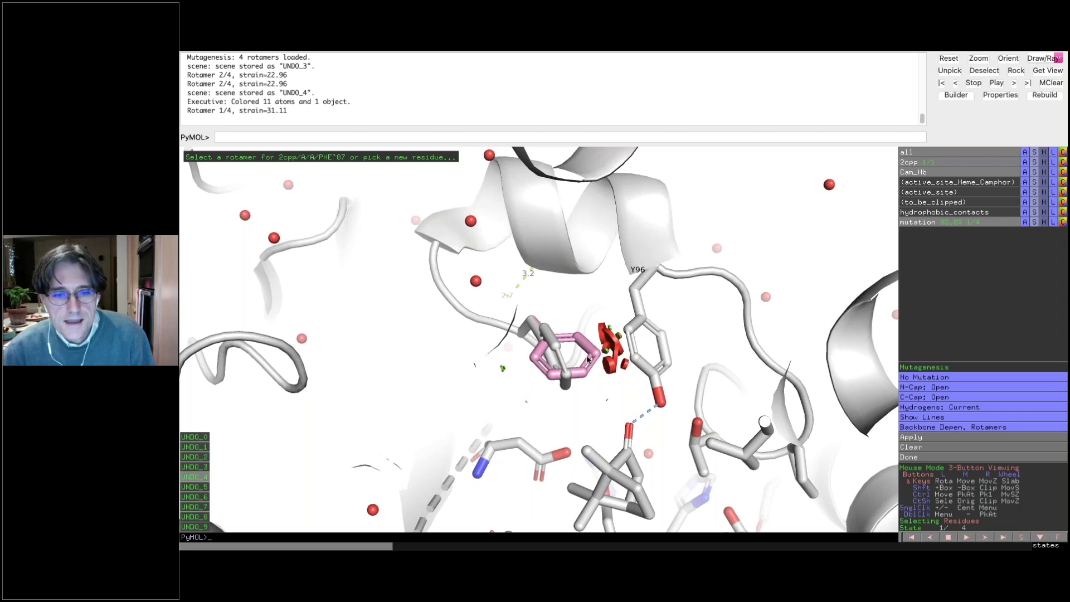
{"action": "left_click_drag", "start_coordinate": [577, 413], "coordinate": [641, 256]}
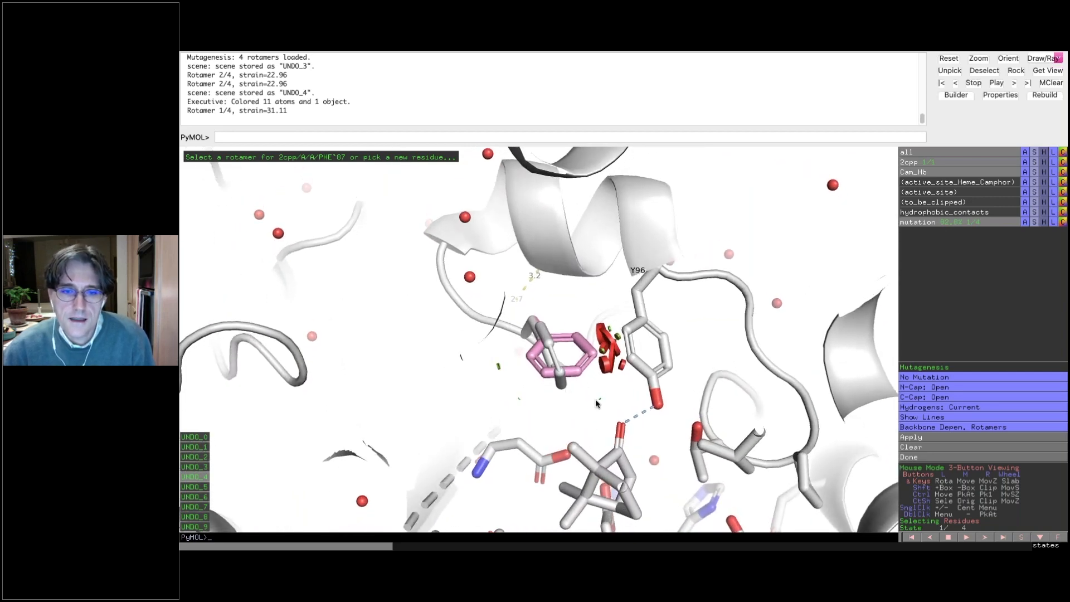
{"action": "left_click_drag", "start_coordinate": [588, 423], "coordinate": [593, 393]}
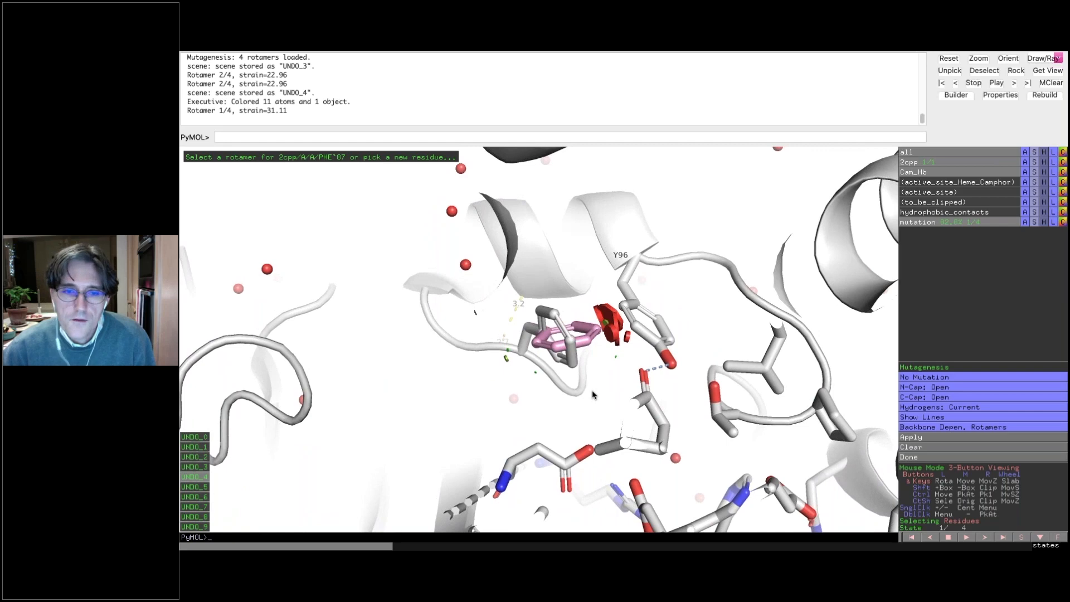
{"action": "key", "text": "Right"}
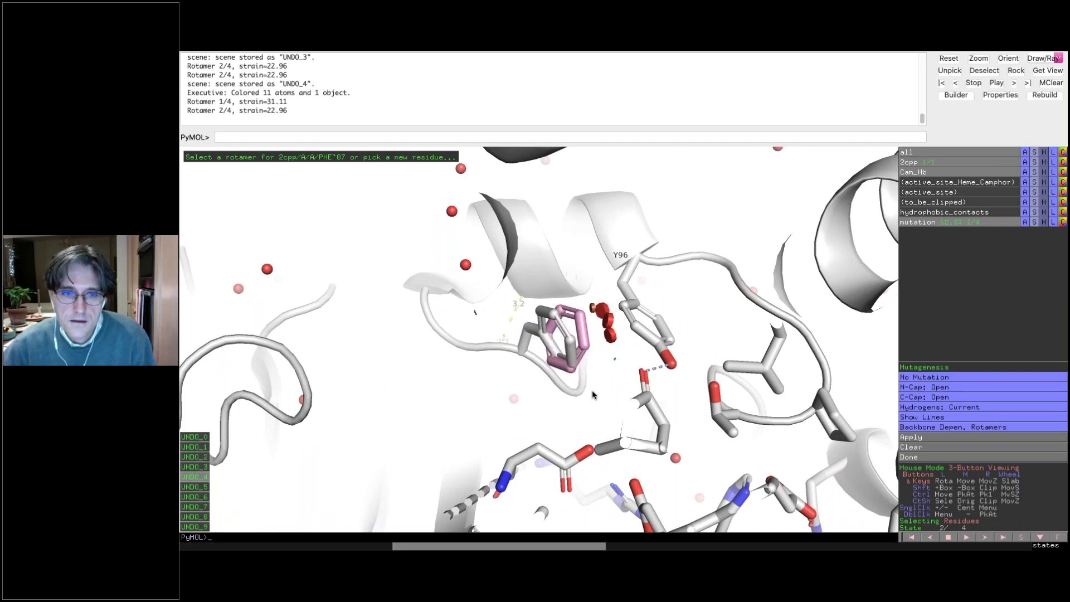
{"action": "key", "text": "Right"}
{"action": "left_click_drag", "start_coordinate": [592, 395], "coordinate": [534, 390]}
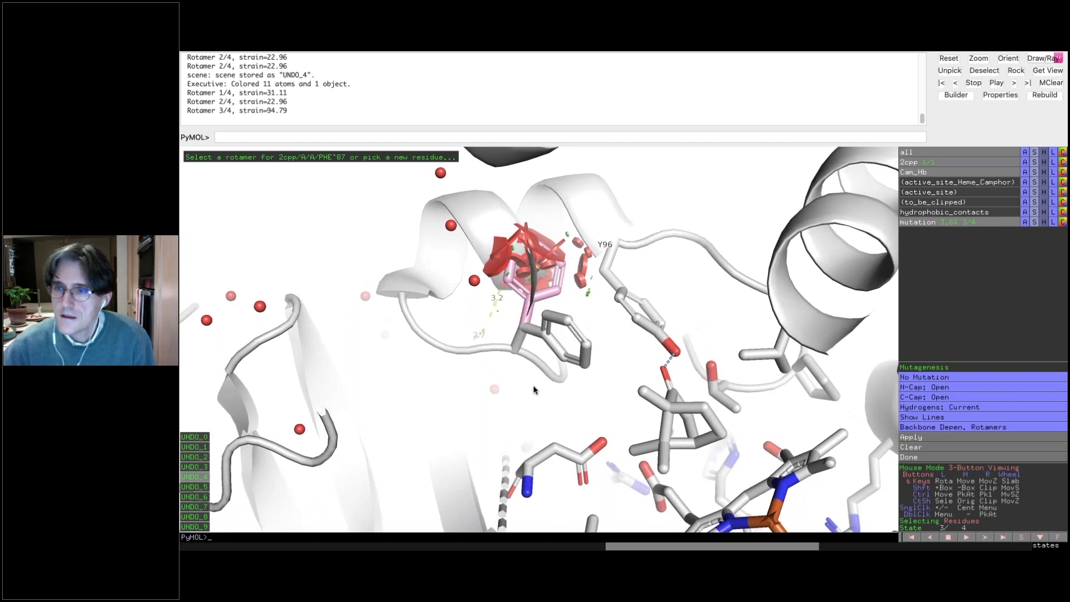
{"action": "key", "text": "Right"}
{"action": "left_click_drag", "start_coordinate": [510, 398], "coordinate": [486, 242]}
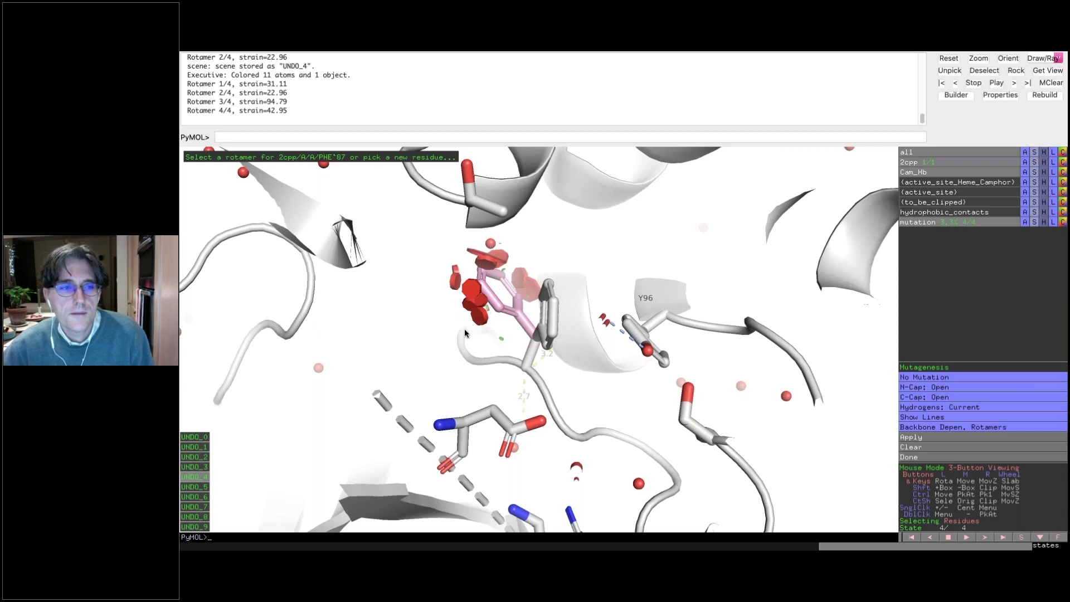
{"action": "left_click_drag", "start_coordinate": [470, 324], "coordinate": [449, 299]}
{"action": "left_click_drag", "start_coordinate": [457, 350], "coordinate": [524, 343]}
{"action": "key", "text": "Left"}
{"action": "key", "text": "Left"}
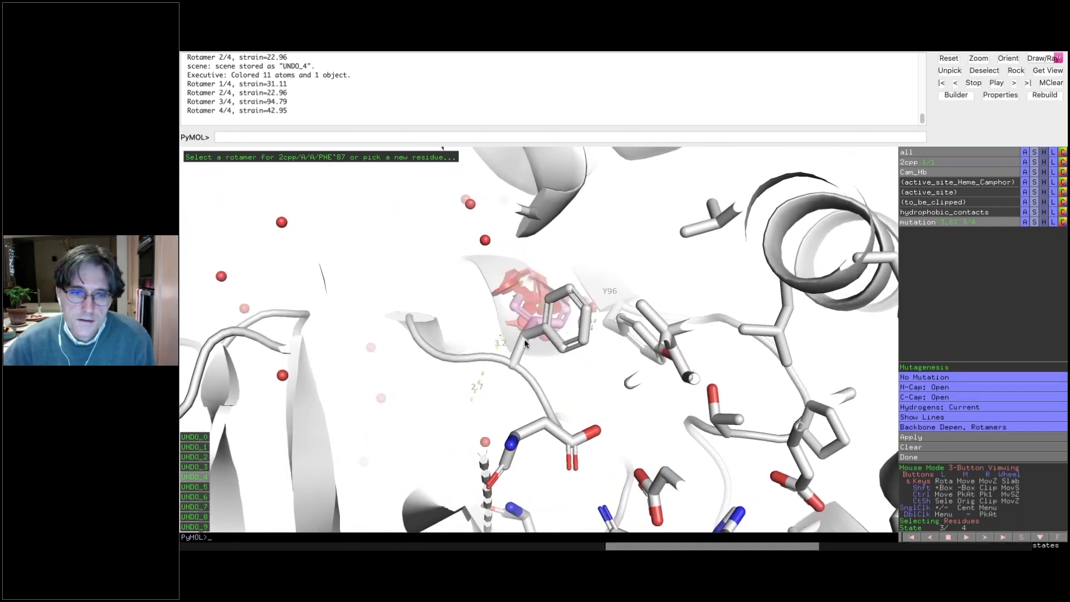
{"action": "left_click_drag", "start_coordinate": [524, 343], "coordinate": [580, 317]}
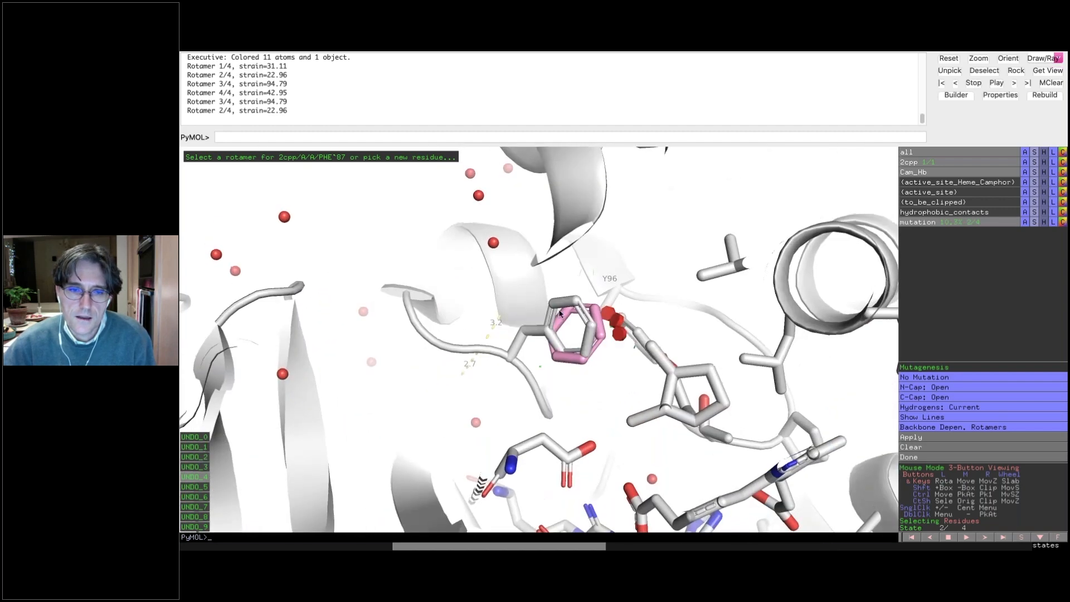
Step: Set the mutation of residue 87 to TRP and inspect the first tryptophan rotamer
{"action": "left_click", "coordinate": [960, 380]}
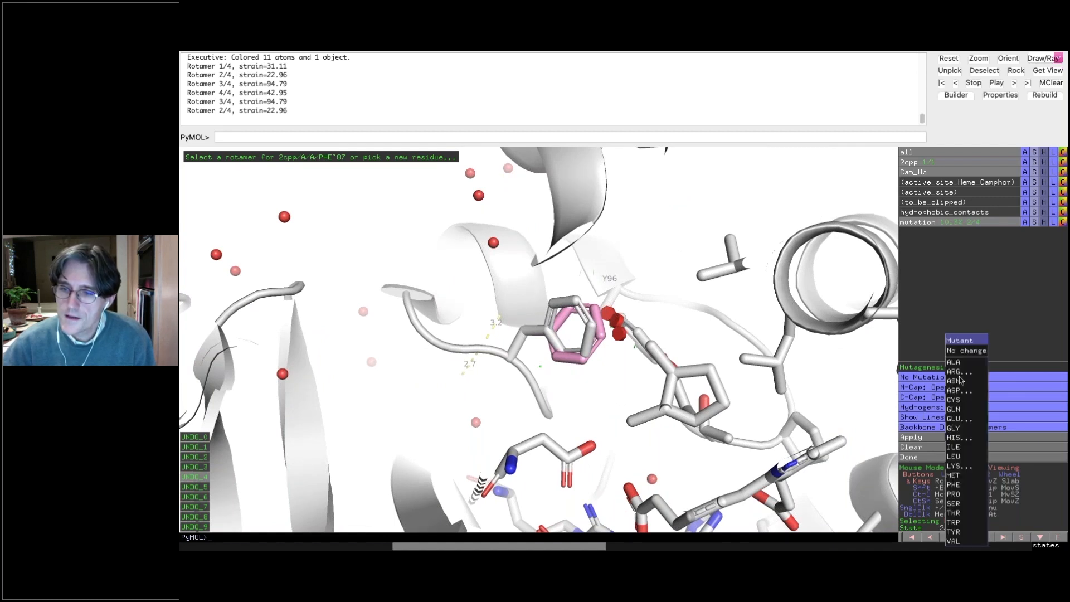
{"action": "left_click", "coordinate": [960, 523]}
{"action": "left_click_drag", "start_coordinate": [603, 396], "coordinate": [521, 182]}
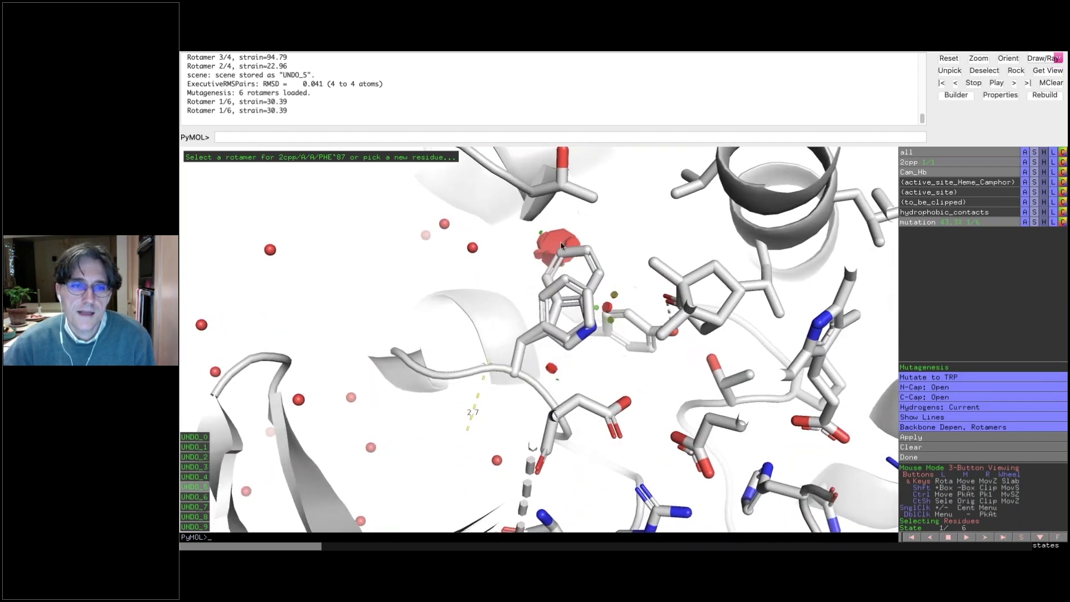
{"action": "left_click_drag", "start_coordinate": [550, 283], "coordinate": [545, 284]}
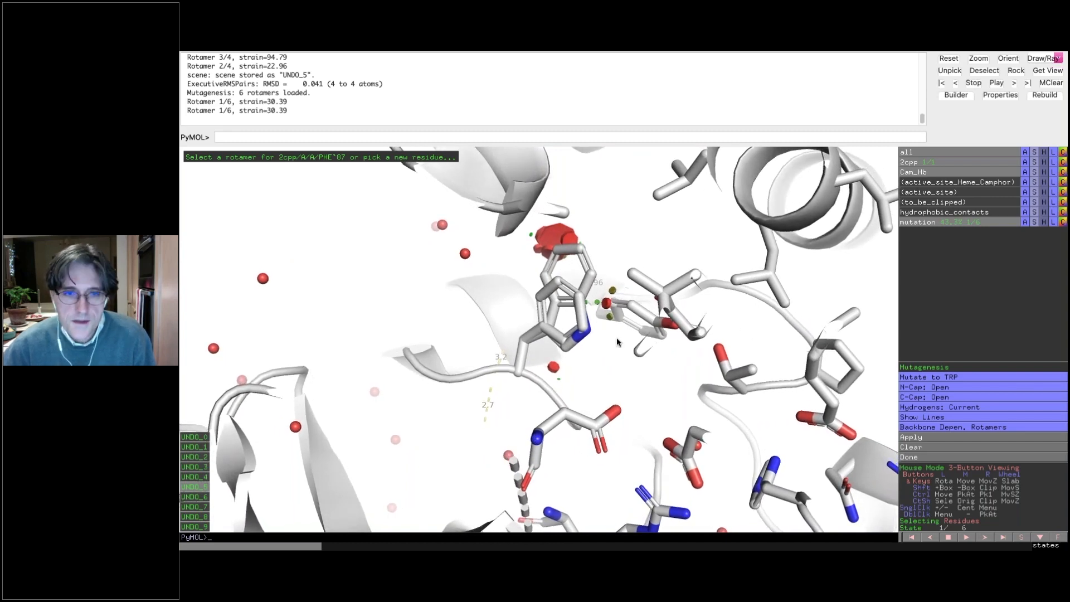
{"action": "left_click_drag", "start_coordinate": [624, 390], "coordinate": [622, 393]}
Step: Step through the tryptophan rotamers from 2 to 6 and examine their clashes with neighbouring residues
{"action": "key", "text": "Right"}
{"action": "key", "text": "Right"}
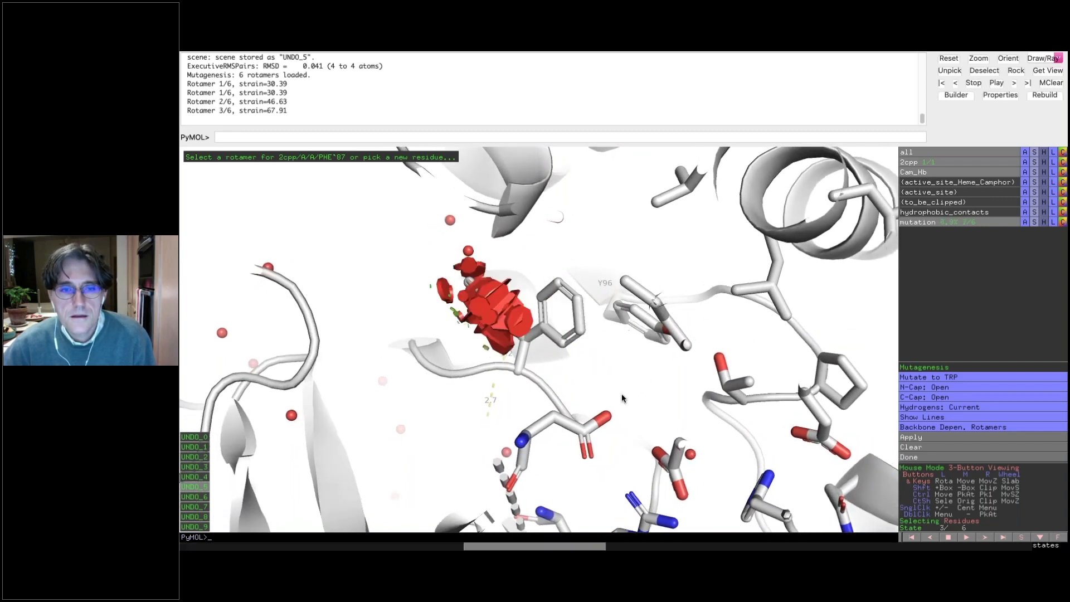
{"action": "key", "text": "Right"}
{"action": "key", "text": "Right"}
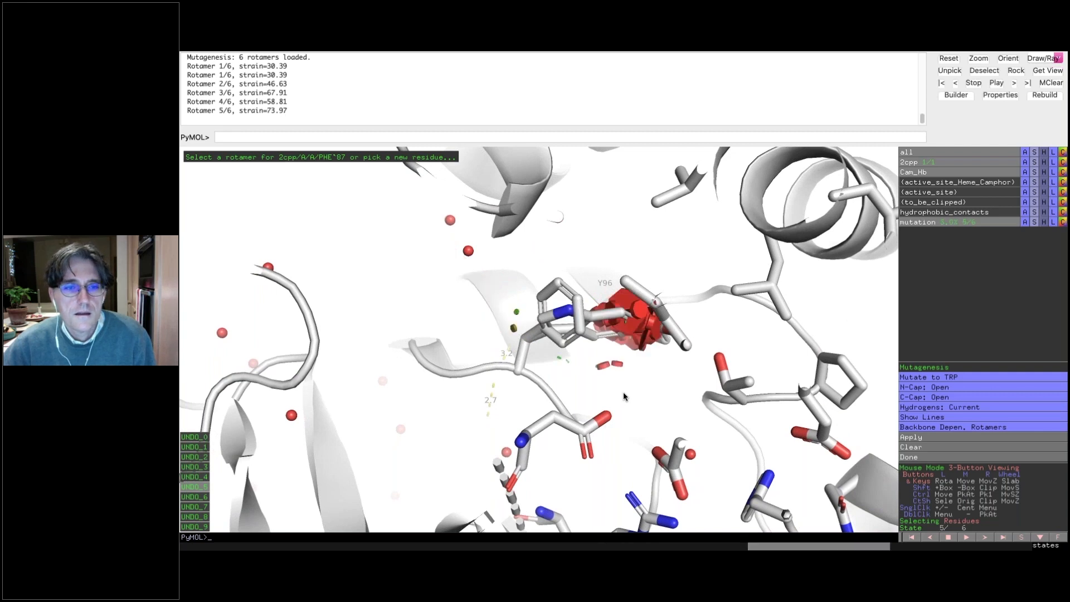
{"action": "key", "text": "Right"}
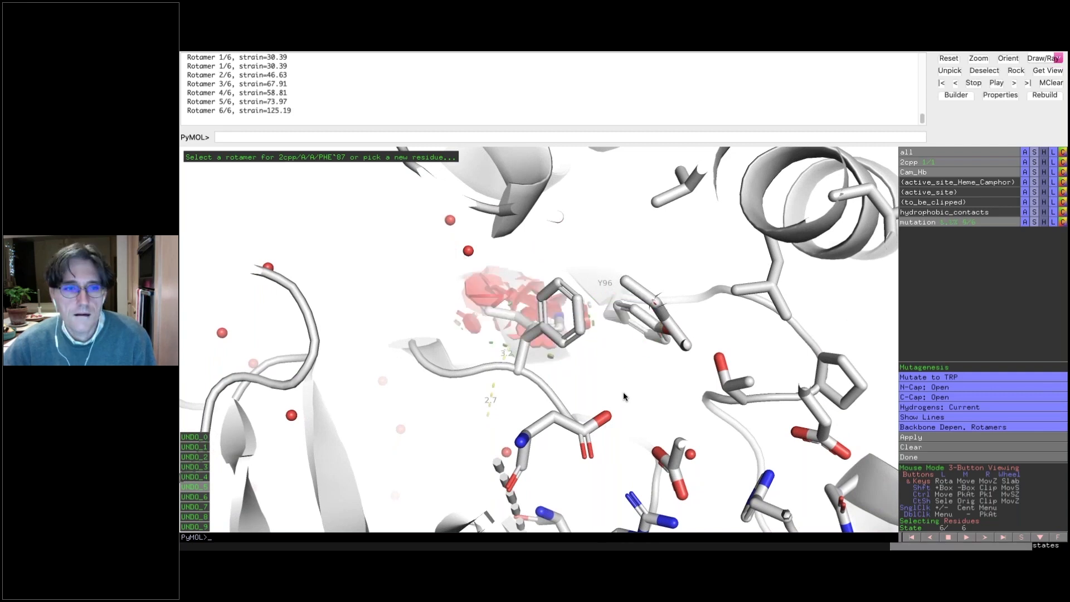
Step: Step back through the tryptophan rotamers from 6 to 1 and inspect rotamer 1 from different angles
{"action": "key", "text": "Left"}
{"action": "key", "text": "Left"}
{"action": "key", "text": "Left"}
{"action": "key", "text": "Left"}
{"action": "key", "text": "Left"}
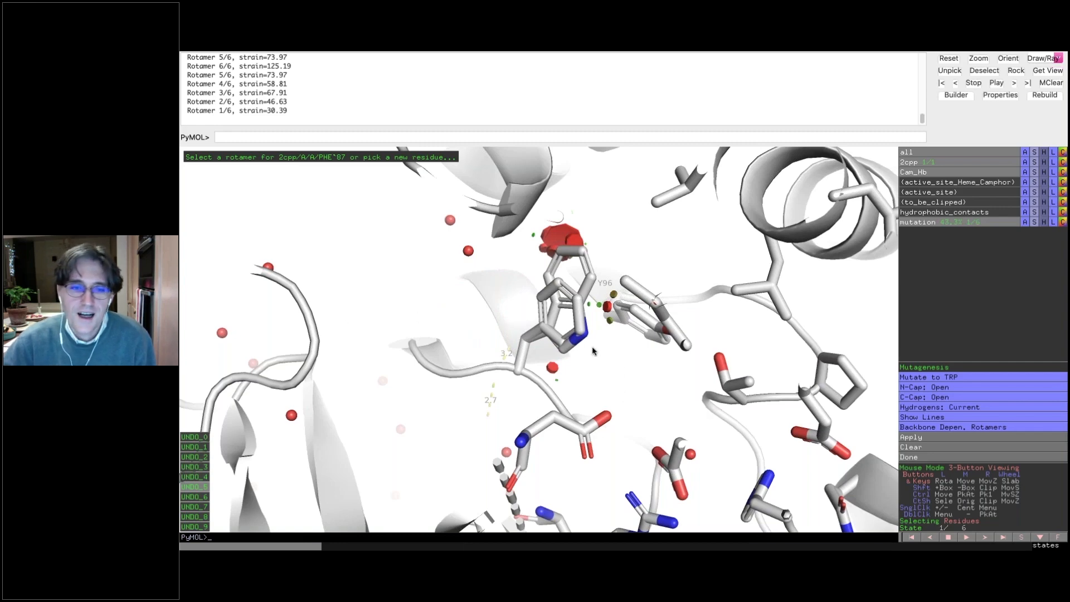
{"action": "left_click_drag", "start_coordinate": [558, 366], "coordinate": [594, 356]}
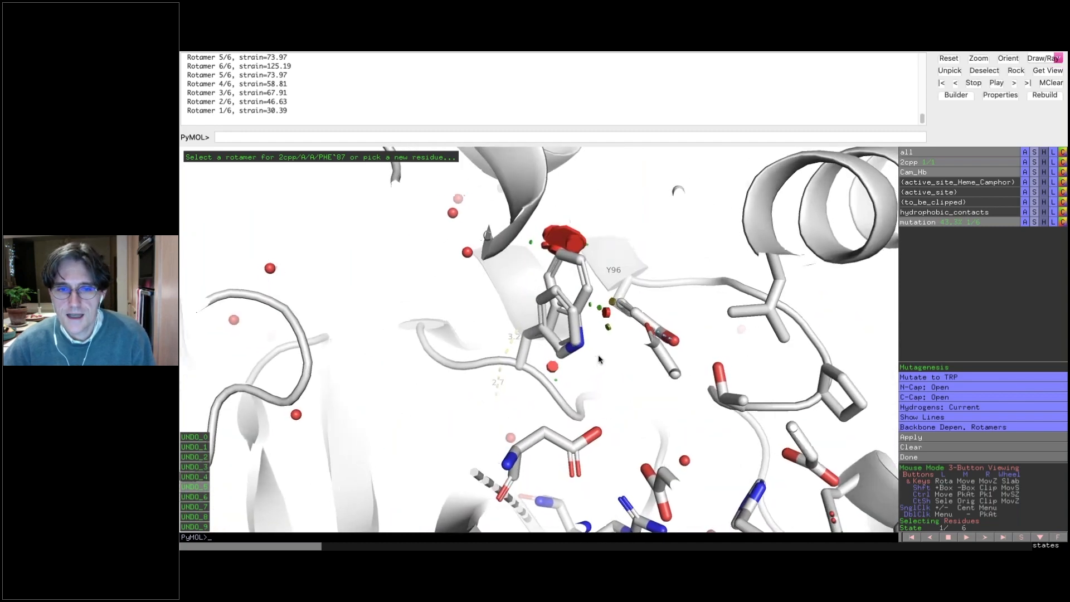
{"action": "left_click_drag", "start_coordinate": [583, 359], "coordinate": [460, 353]}
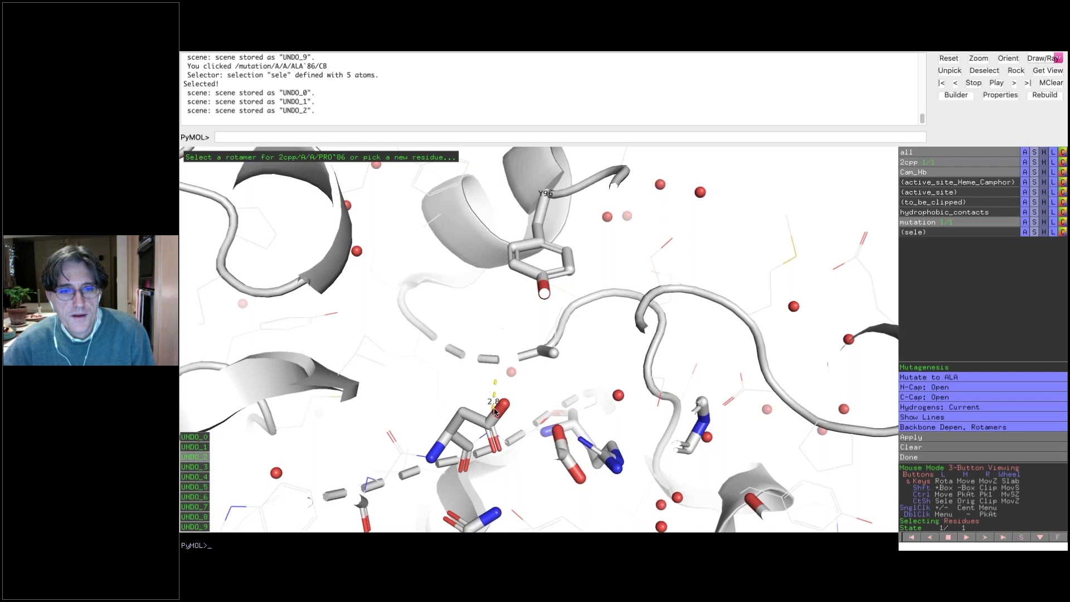
Step: Clear the pending ALA mutation at PRO 86 and exit the Mutagenesis wizard
{"action": "left_click_drag", "start_coordinate": [529, 404], "coordinate": [550, 397]}
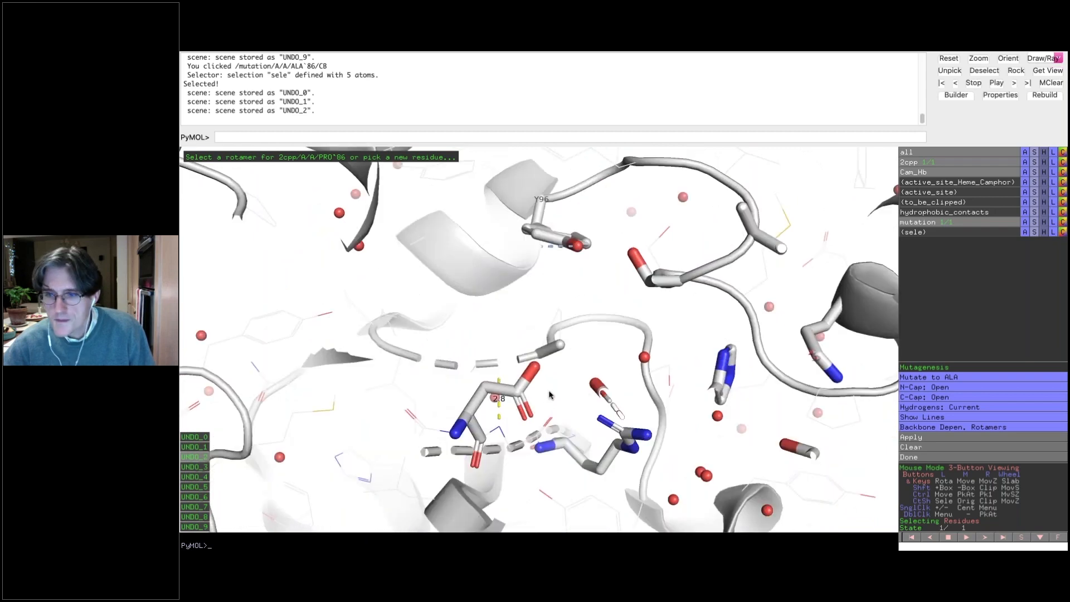
{"action": "left_click", "coordinate": [918, 446]}
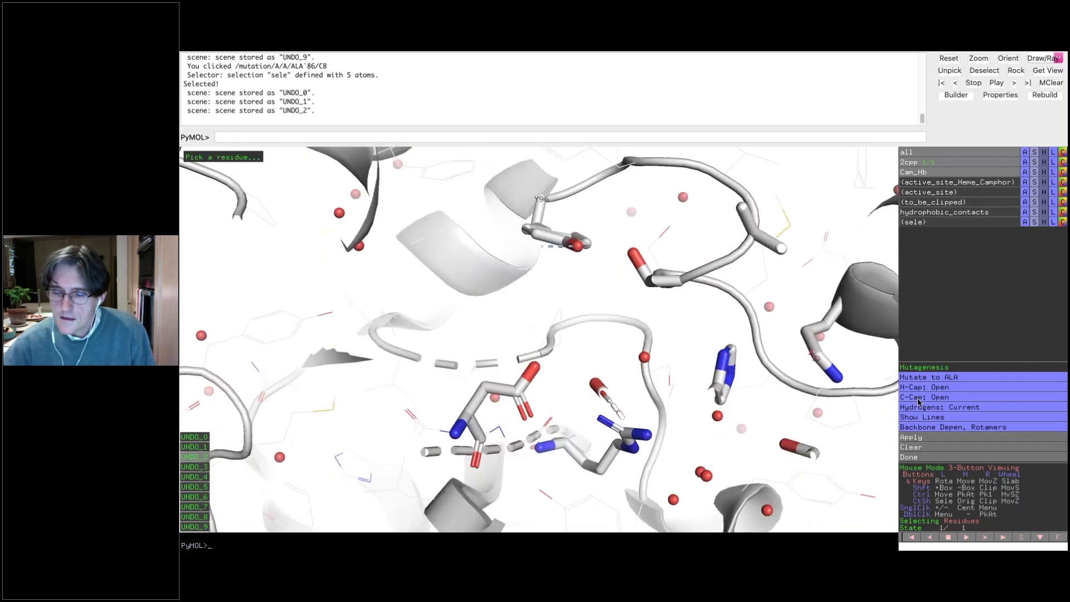
{"action": "left_click", "coordinate": [914, 458]}
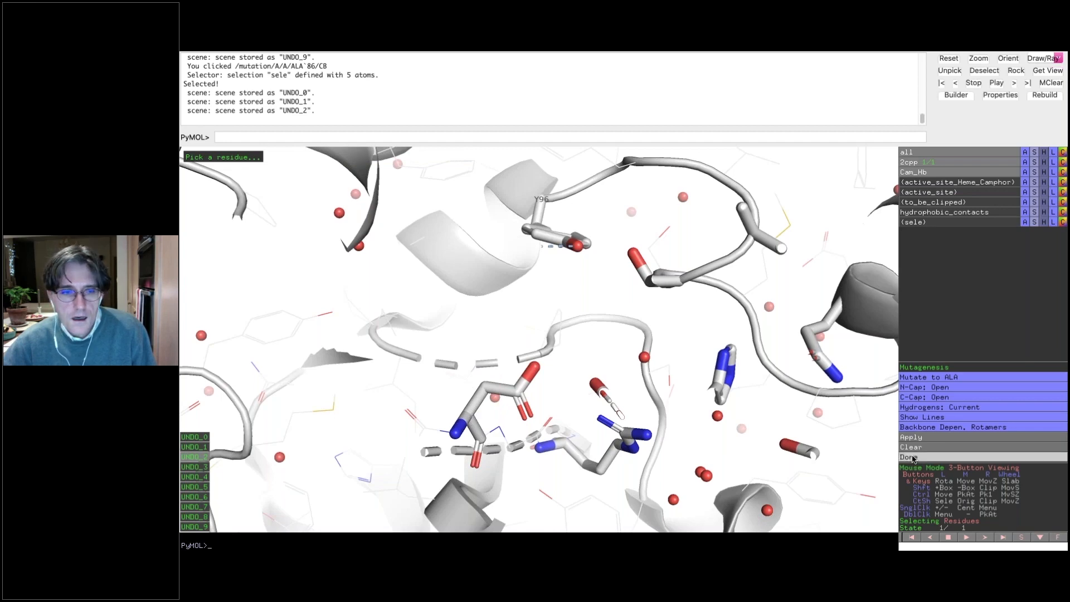
{"action": "left_click_drag", "start_coordinate": [451, 396], "coordinate": [555, 403]}
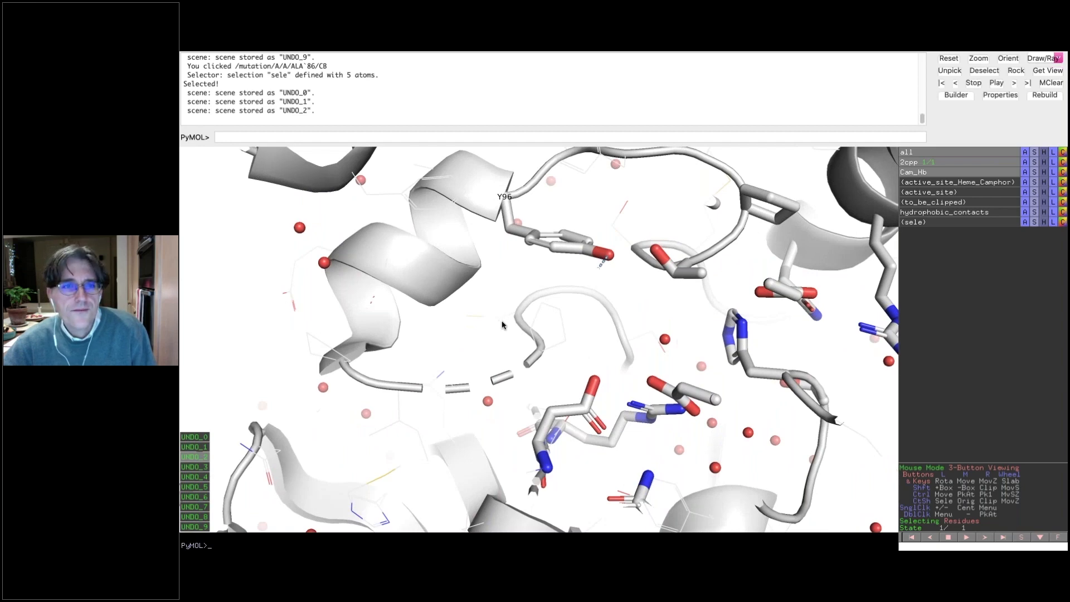
{"action": "left_click_drag", "start_coordinate": [583, 389], "coordinate": [559, 356]}
{"action": "left_click_drag", "start_coordinate": [586, 429], "coordinate": [597, 426]}
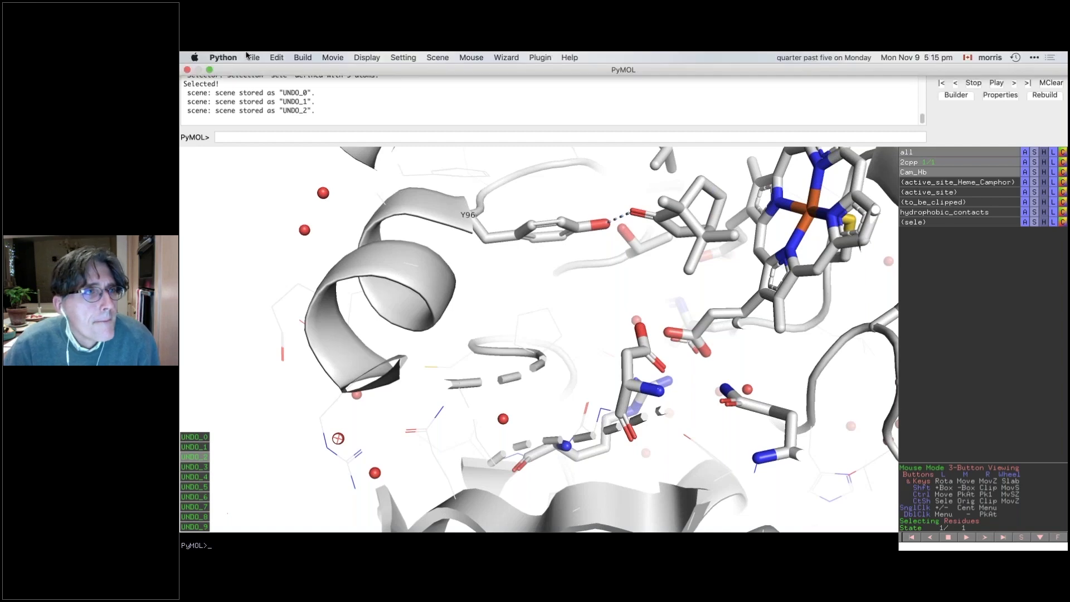
Step: Save the session under the new name 2cpp_2.pse in the PyMOL folder
{"action": "left_click", "coordinate": [251, 57]}
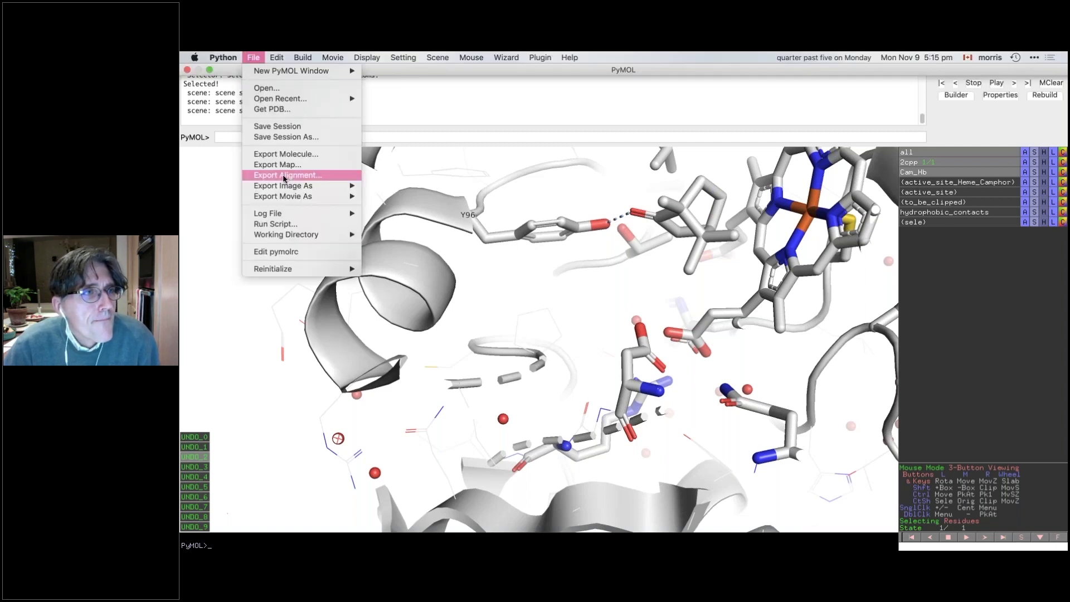
{"action": "left_click", "coordinate": [283, 136]}
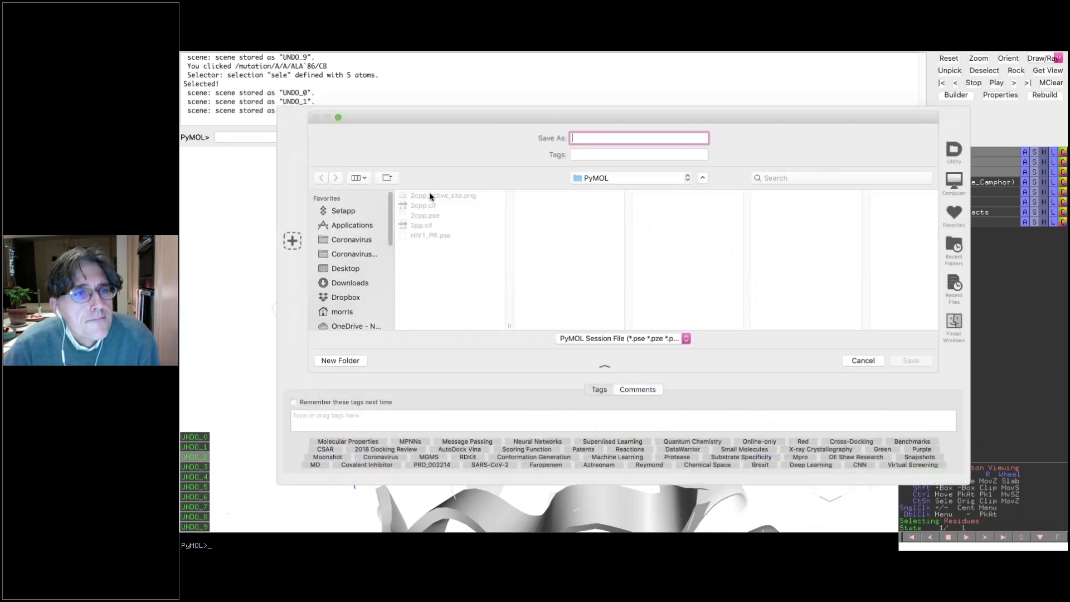
{"action": "left_click", "coordinate": [430, 217]}
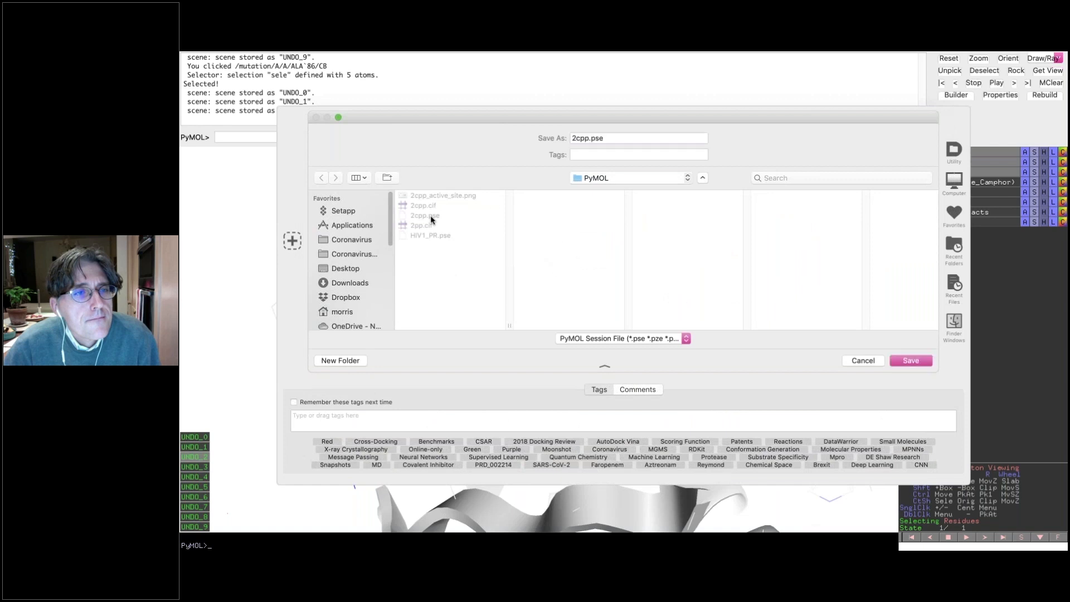
{"action": "left_click", "coordinate": [585, 139]}
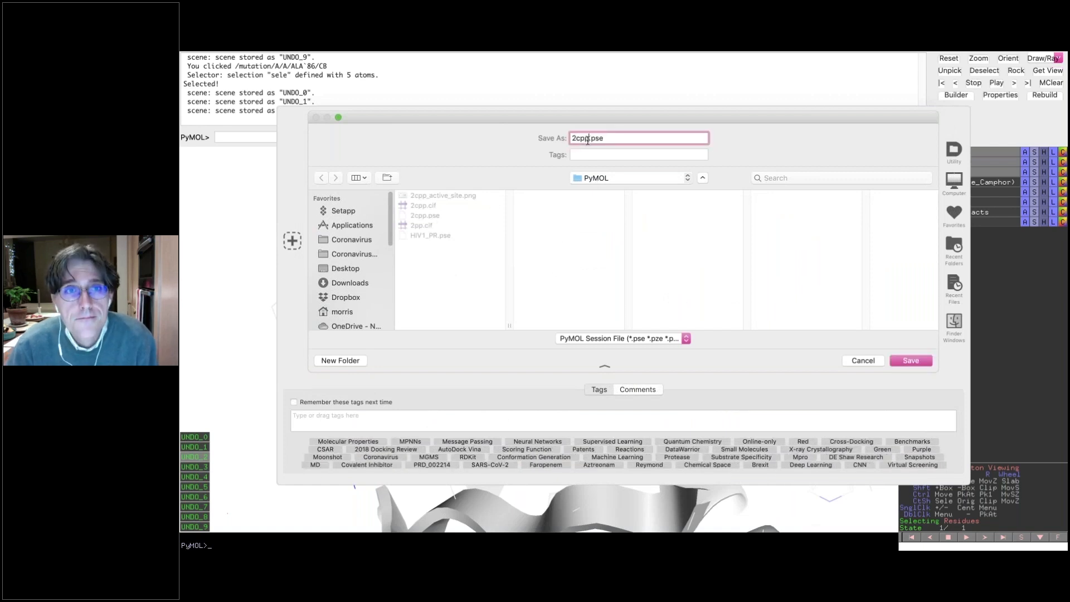
{"action": "type", "text": "_2"}
{"action": "key", "text": "Return"}
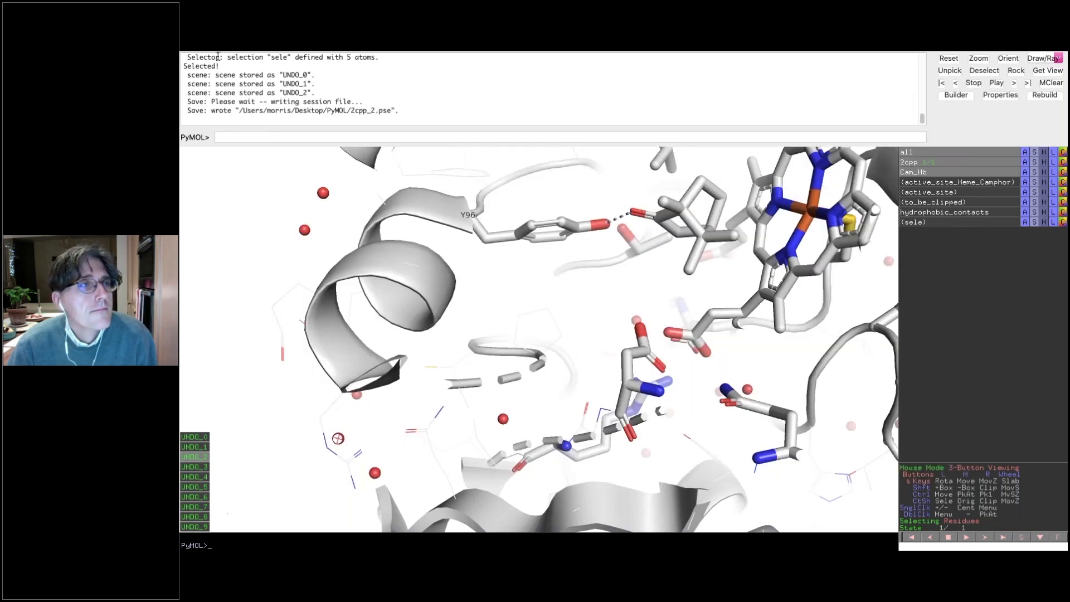
{"action": "left_click", "coordinate": [1025, 154]}
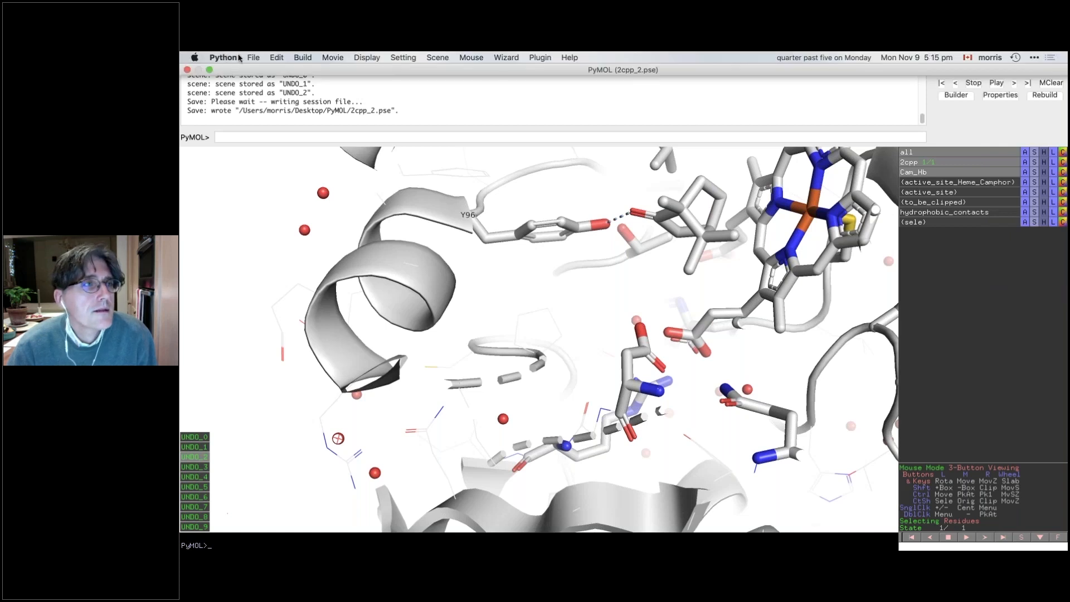
Step: Reinitialize everything in PyMOL and fetch the structure 2k39
{"action": "left_click", "coordinate": [250, 58]}
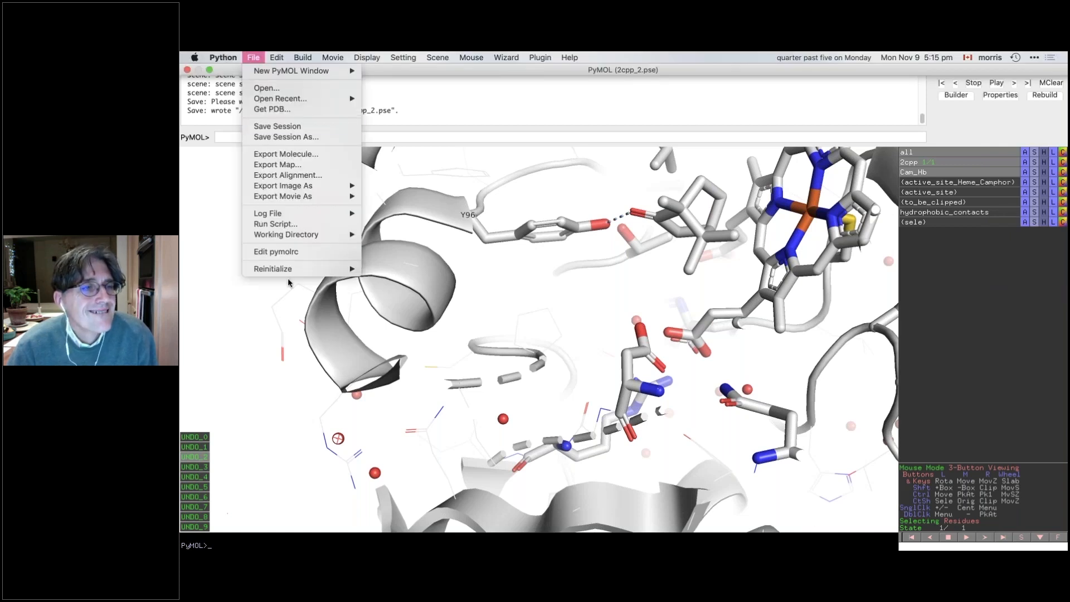
{"action": "mouse_move", "coordinate": [313, 273]}
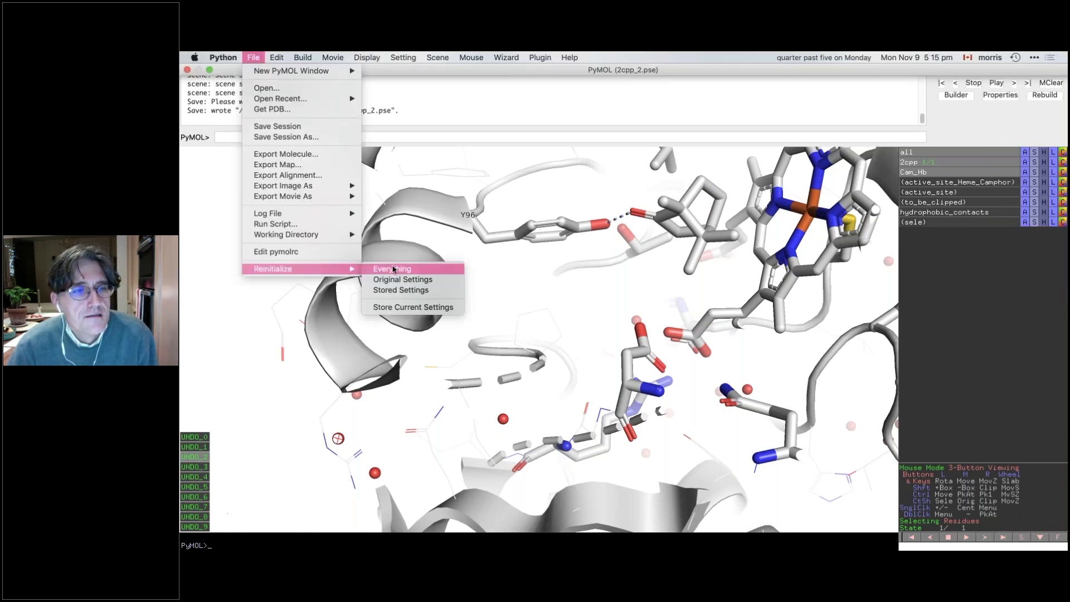
{"action": "left_click", "coordinate": [393, 269]}
{"action": "left_click", "coordinate": [435, 137]}
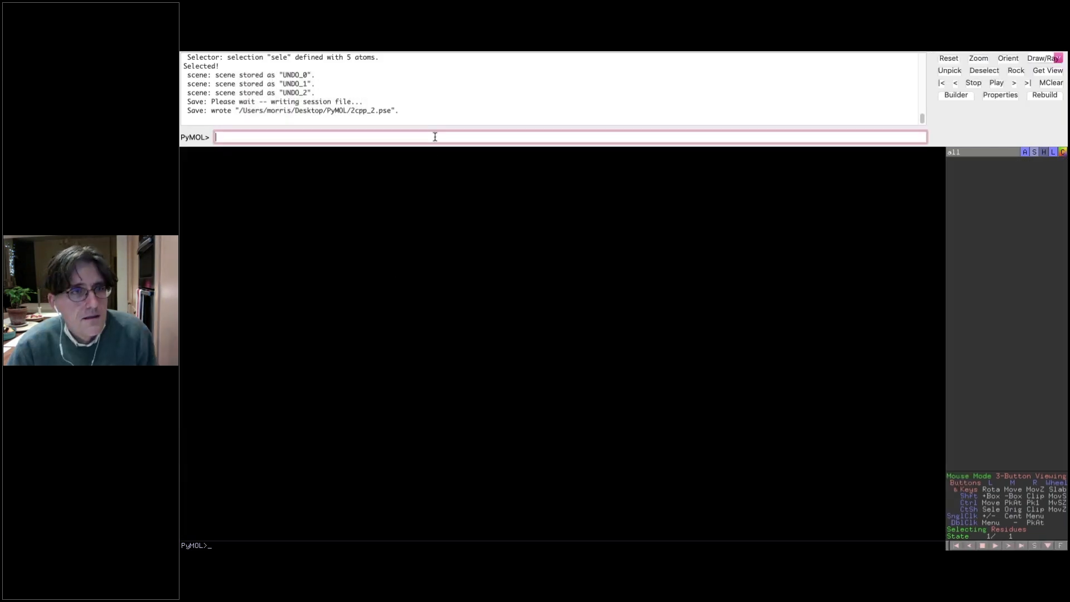
{"action": "type", "text": "fetch 2k39"}
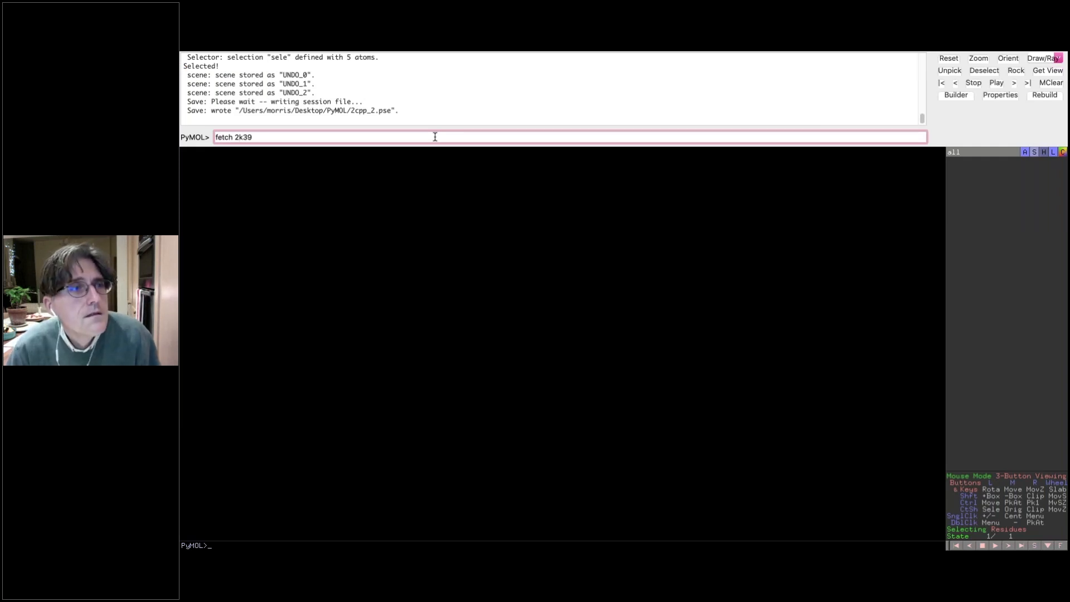
{"action": "key", "text": "Return"}
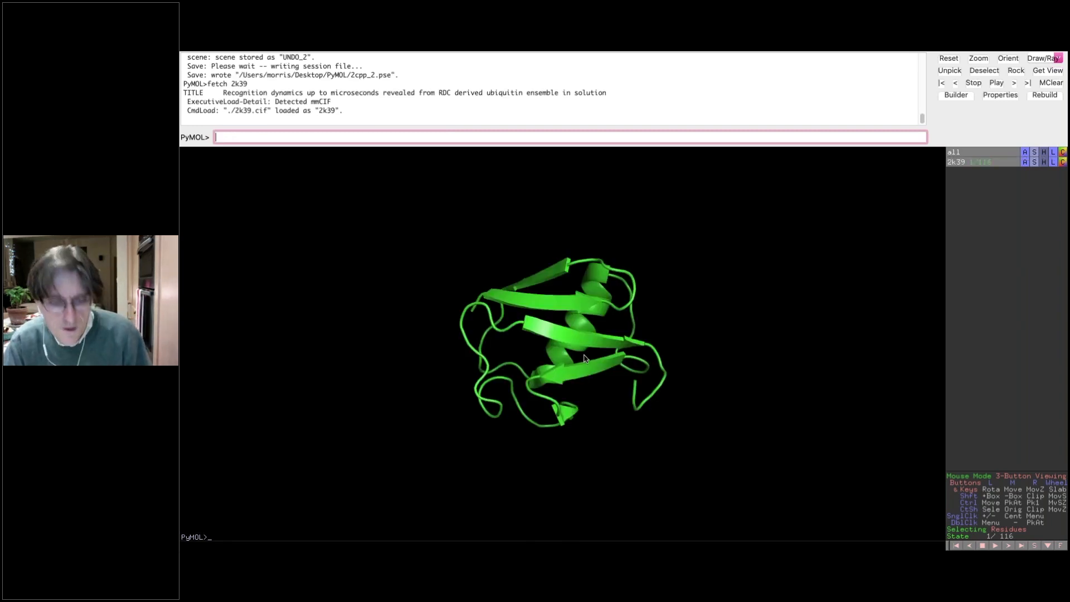
Step: Switch to Safari and search the web for 2k39 from the PDB-101 tab
{"action": "key", "text": "super+Tab"}
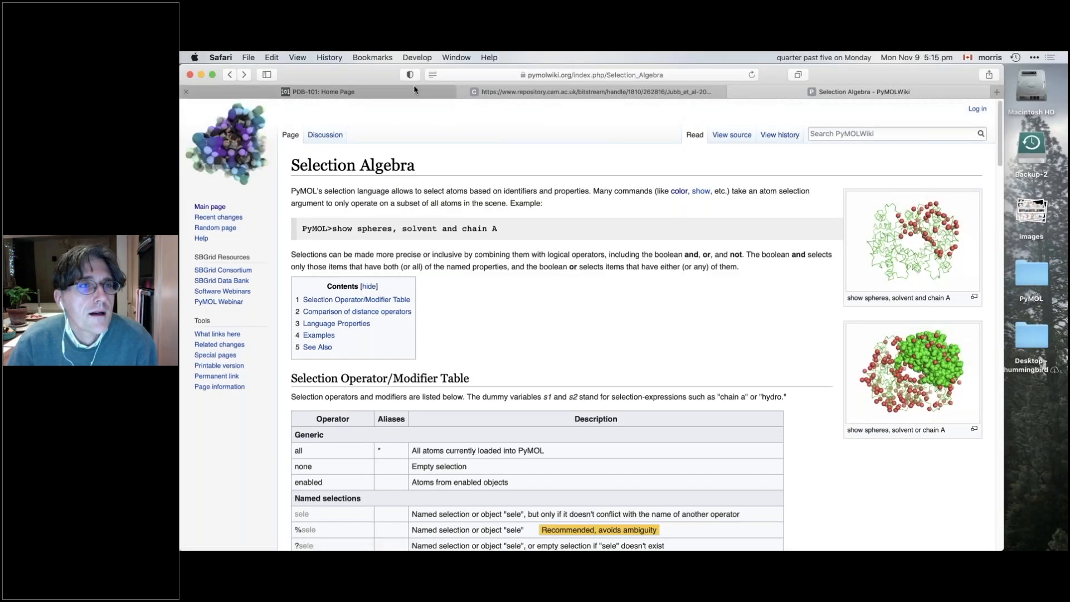
{"action": "left_click", "coordinate": [416, 88]}
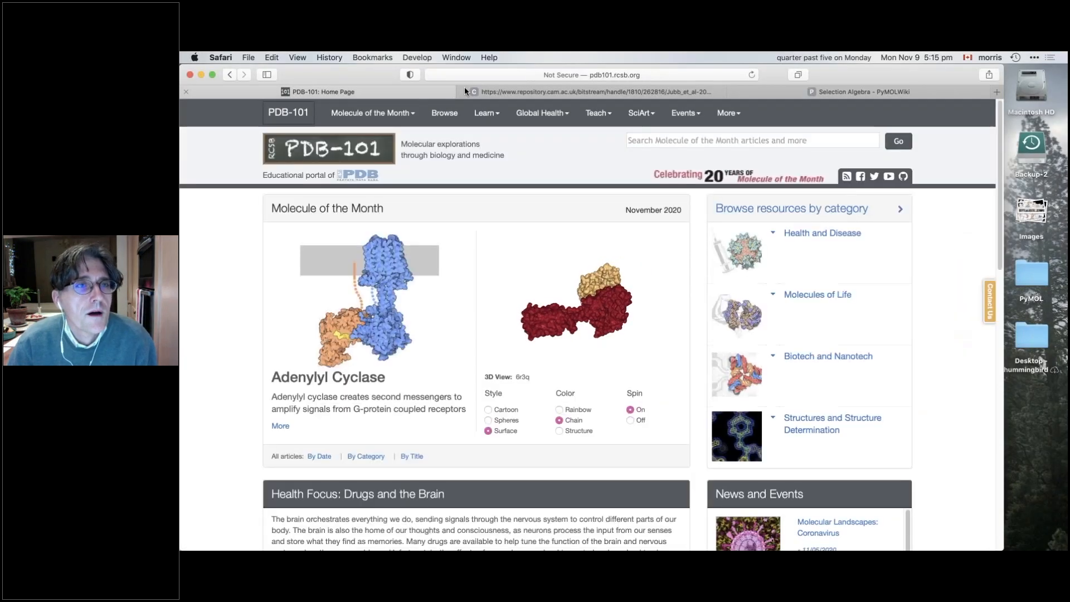
{"action": "left_click", "coordinate": [459, 73]}
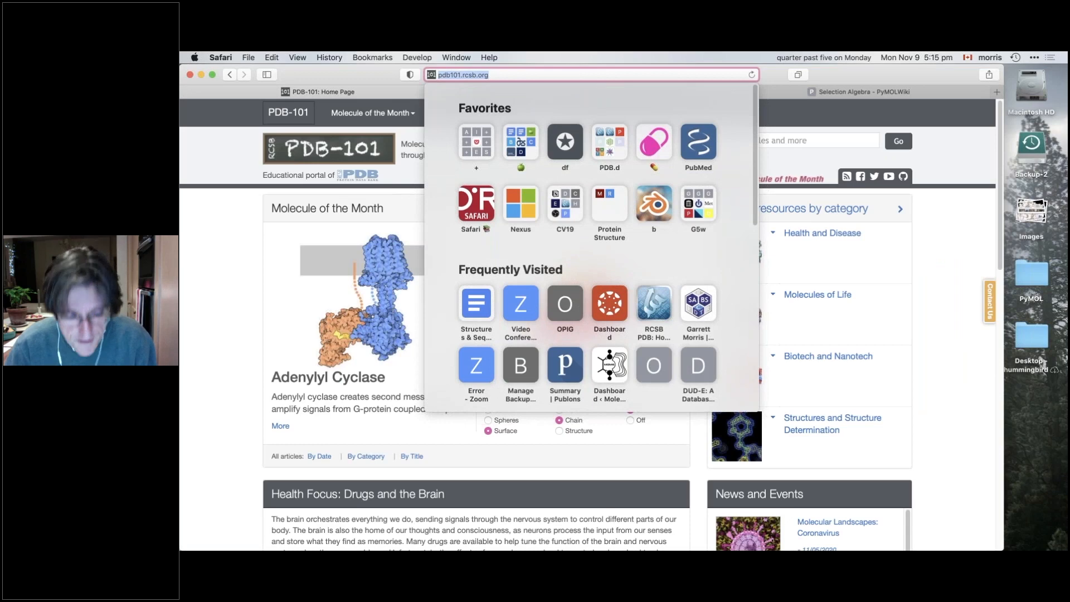
{"action": "key", "text": "BackSpace"}
{"action": "type", "text": "2k3"}
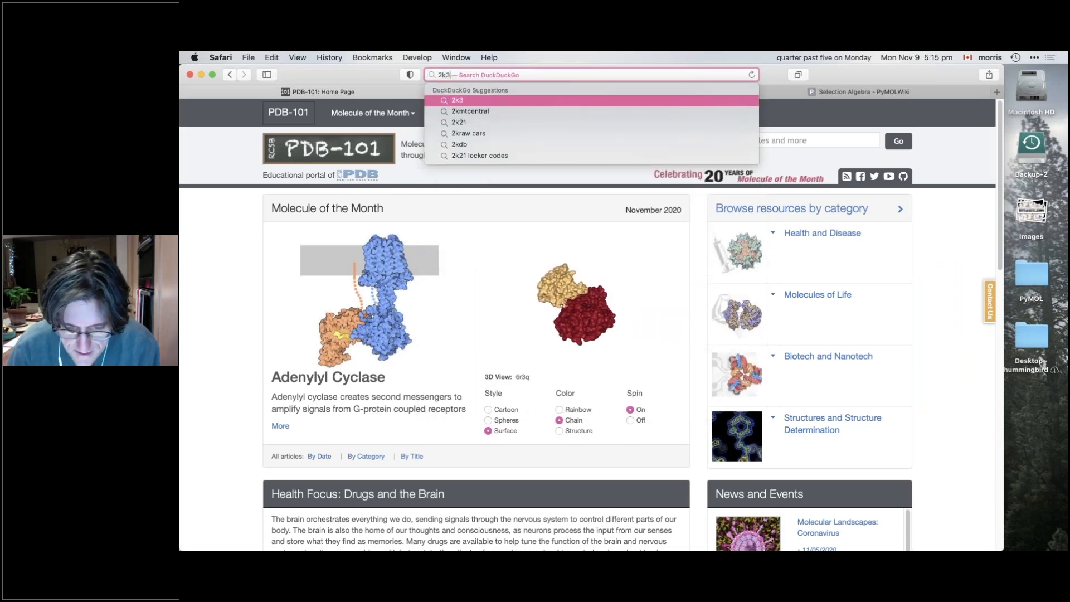
{"action": "type", "text": "9"}
{"action": "key", "text": "Return"}
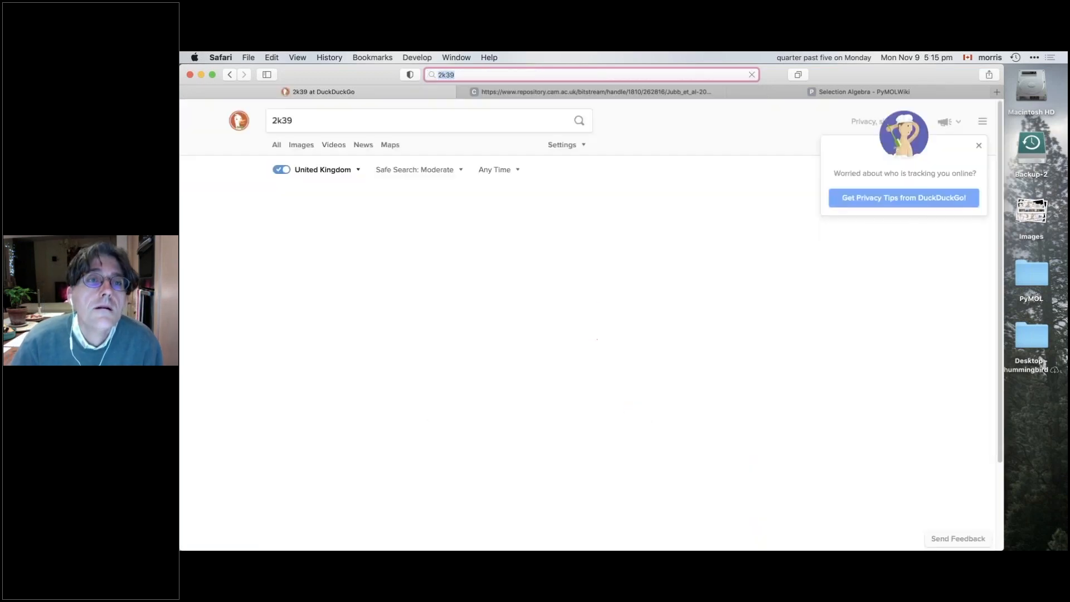
Step: Look up entry 2K39 on rcsb.org and read its summary, literature and macromolecule sections
{"action": "key", "text": "super+l"}
{"action": "type", "text": "rcsb.org"}
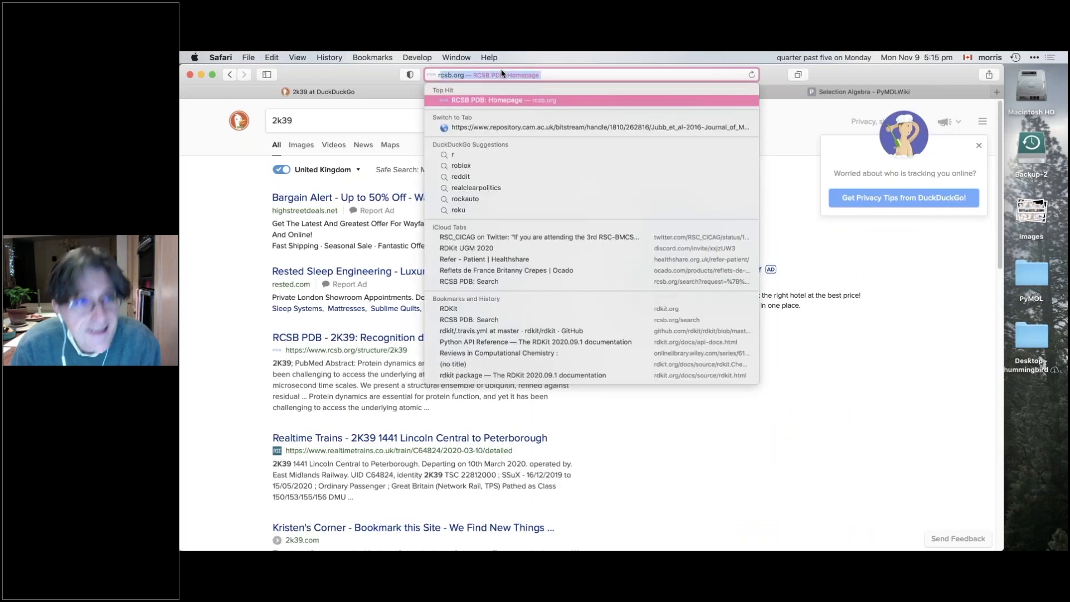
{"action": "key", "text": "Return"}
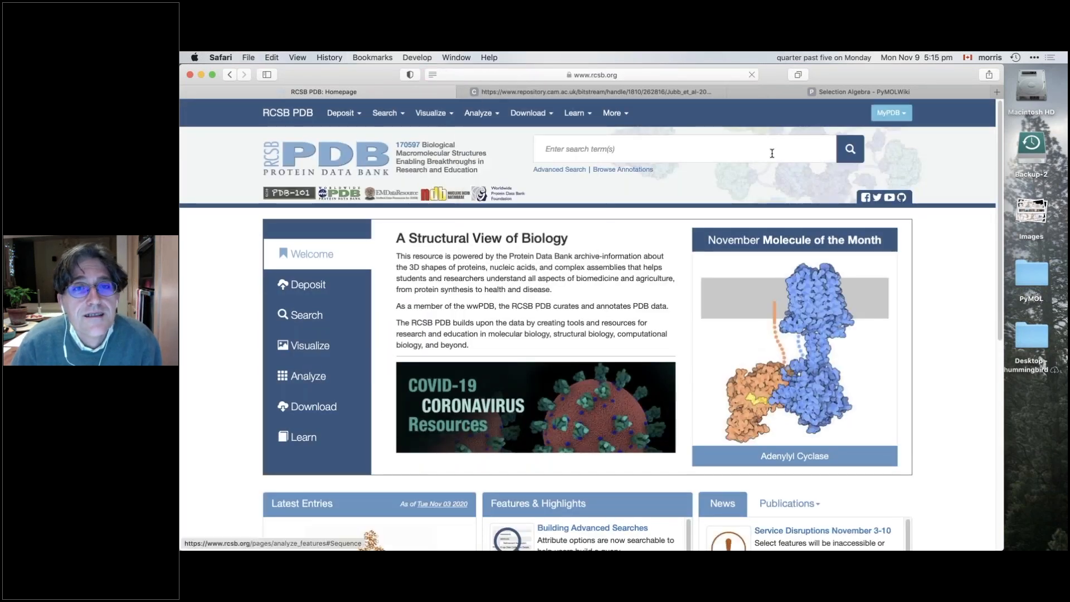
{"action": "left_click", "coordinate": [750, 147]}
{"action": "type", "text": "2k39"}
{"action": "key", "text": "Return"}
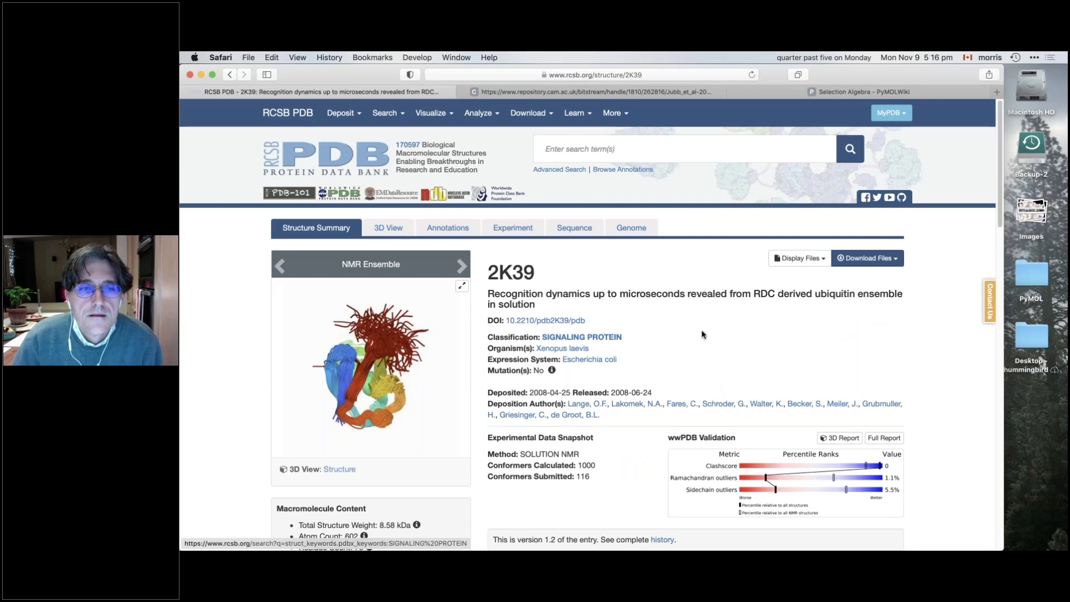
{"action": "scroll", "coordinate": [730, 379], "scroll_direction": "down", "scroll_amount": 5}
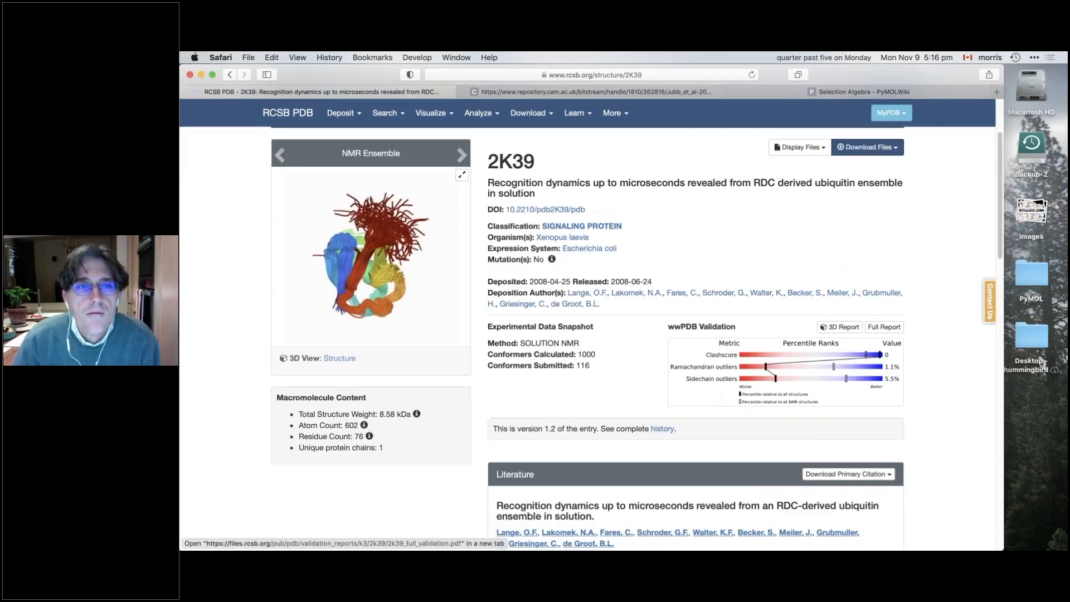
{"action": "scroll", "coordinate": [884, 250], "scroll_direction": "down", "scroll_amount": 3}
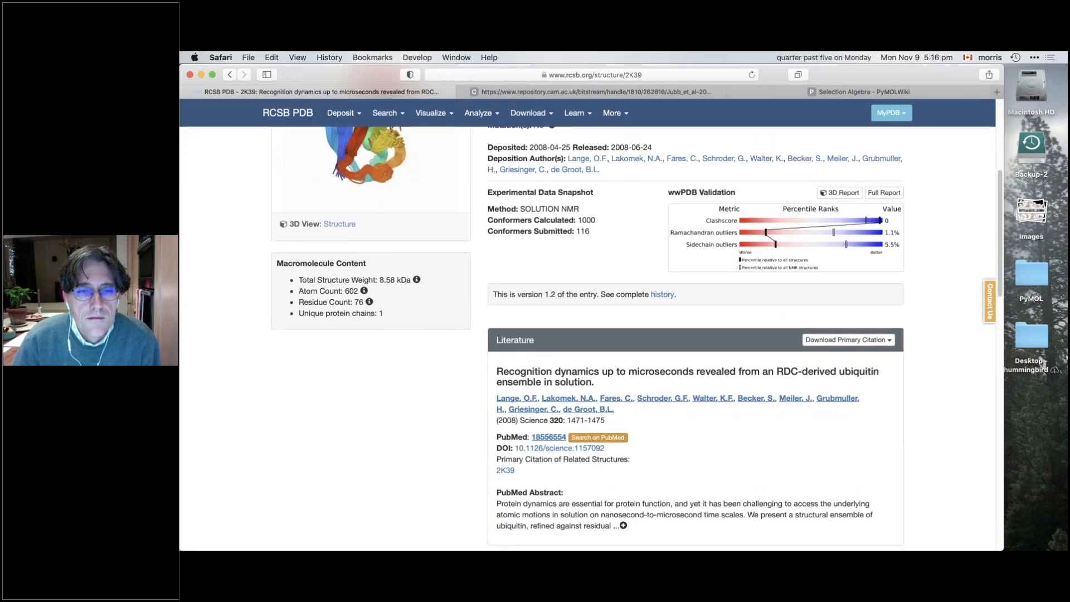
{"action": "scroll", "coordinate": [514, 388], "scroll_direction": "down", "scroll_amount": 7}
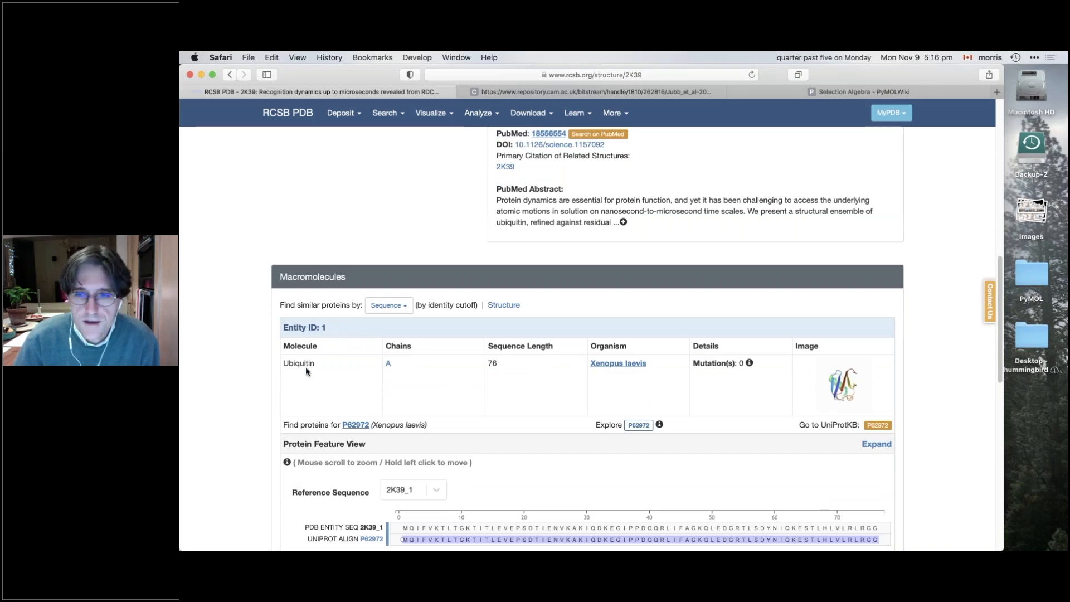
Step: Switch back to PyMOL and color 2k39 by chain with the chainbow scheme
{"action": "key", "text": "super+Tab"}
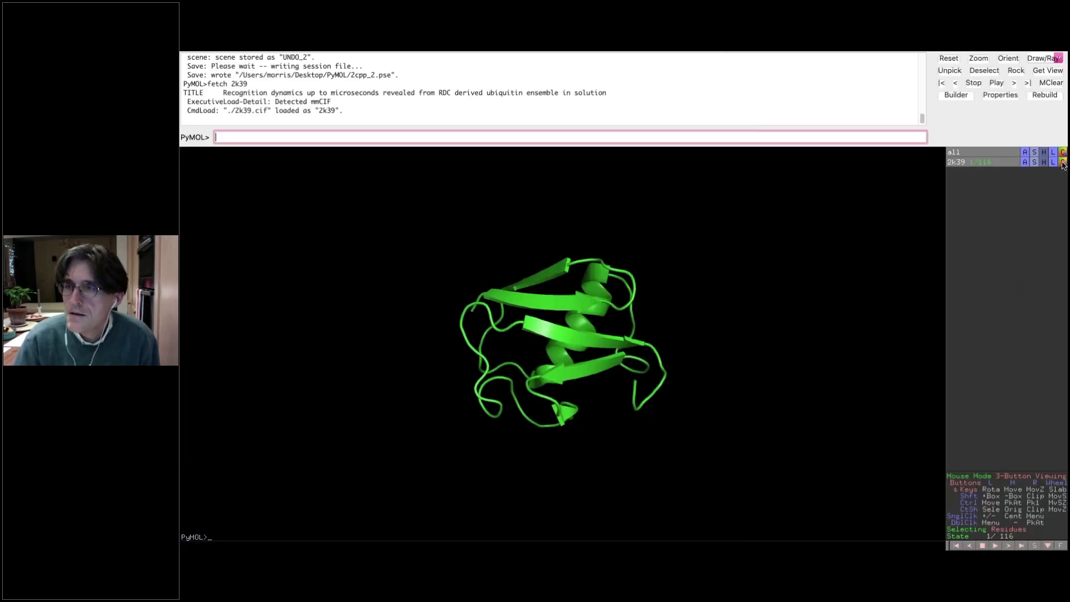
{"action": "left_click", "coordinate": [1061, 164]}
{"action": "mouse_move", "coordinate": [1040, 214]}
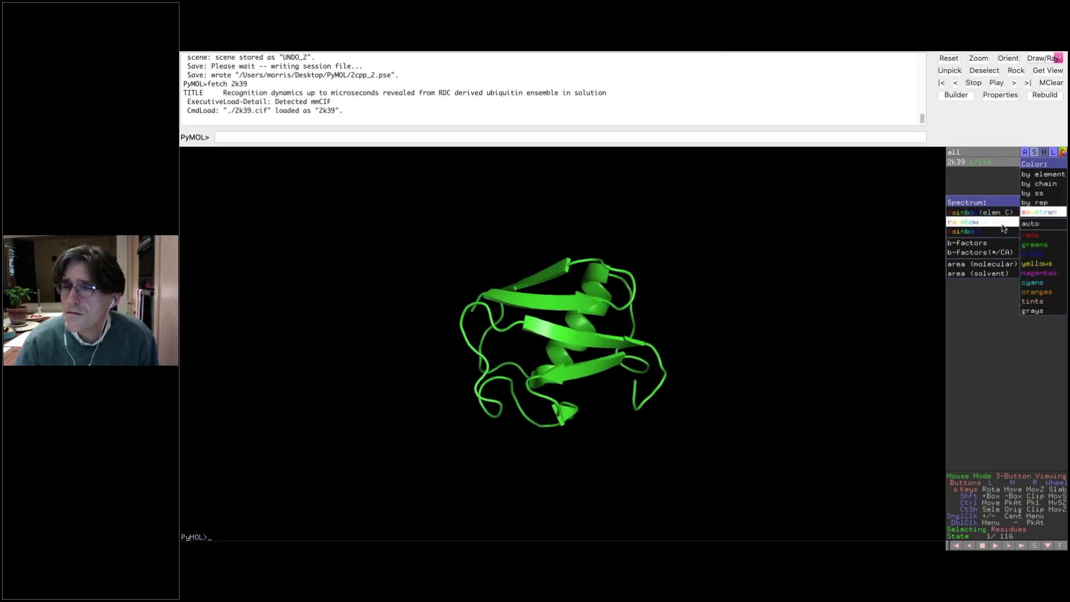
{"action": "mouse_move", "coordinate": [1039, 183]}
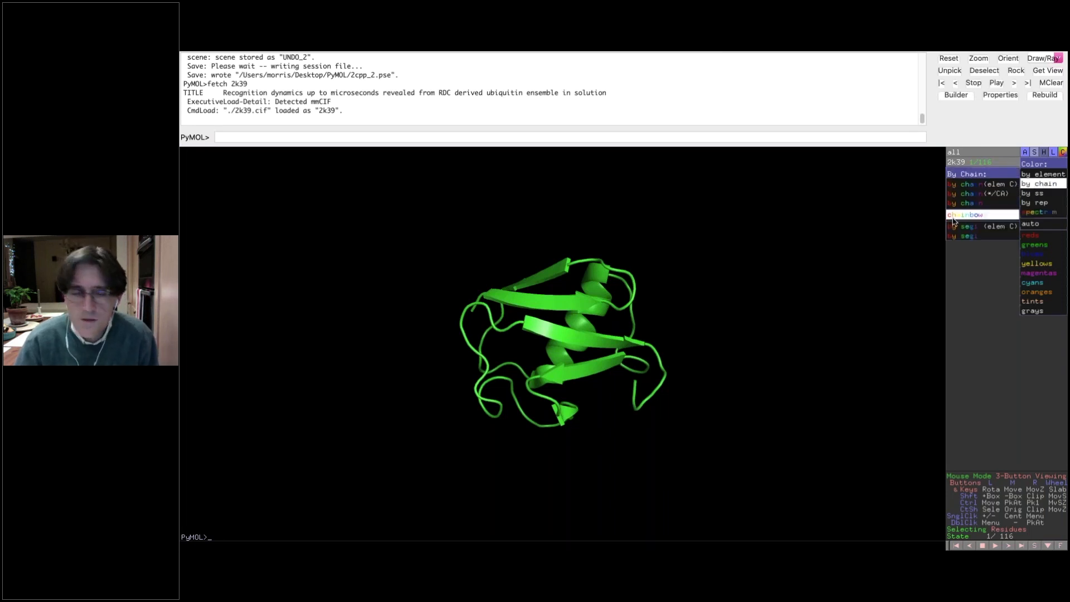
{"action": "left_click", "coordinate": [964, 215]}
Step: Play through the NMR states of 2k39 as an animation
{"action": "mouse_move", "coordinate": [592, 443]}
{"action": "left_mouse_down"}
{"action": "mouse_move", "coordinate": [550, 305]}
{"action": "mouse_move", "coordinate": [568, 393]}
{"action": "mouse_move", "coordinate": [593, 437]}
{"action": "mouse_move", "coordinate": [507, 432]}
{"action": "mouse_move", "coordinate": [585, 431]}
{"action": "left_mouse_up"}
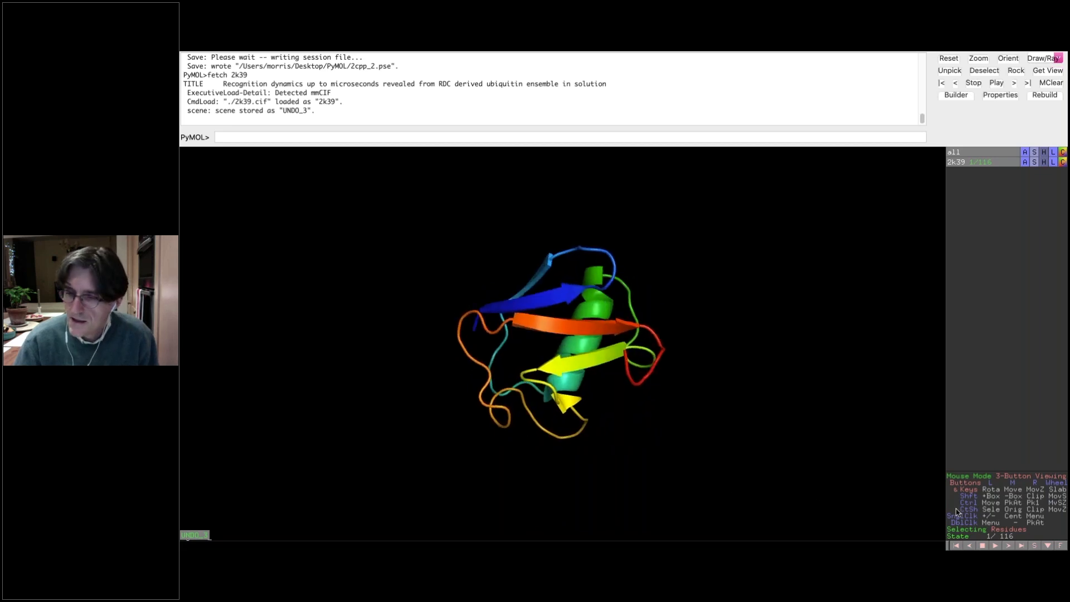
{"action": "left_click", "coordinate": [995, 545]}
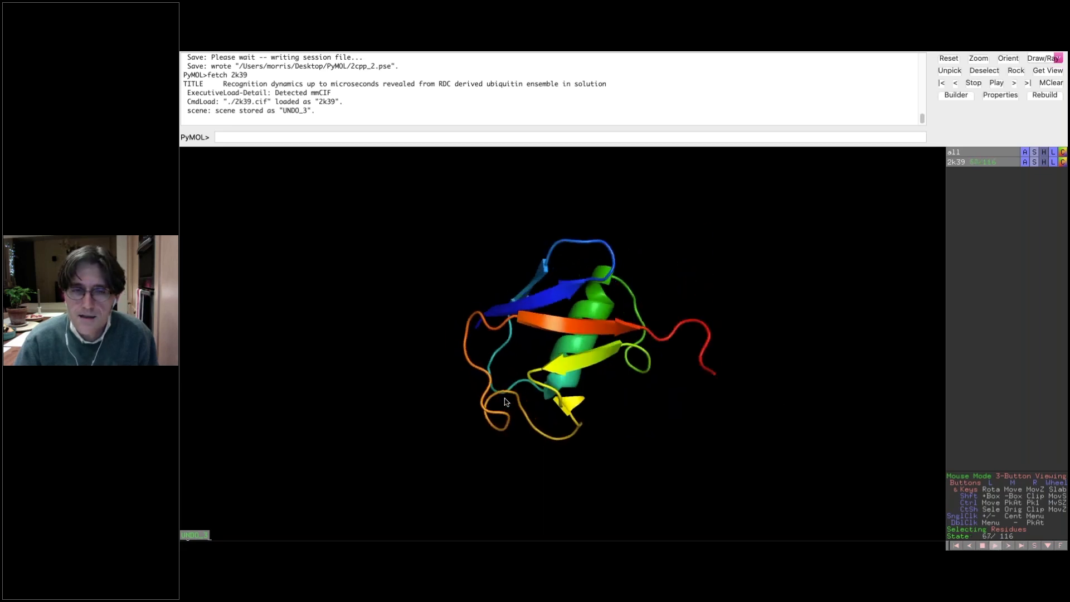
Step: Split the 2k39 ensemble into a separate object for each state with the split_states command
{"action": "left_click_drag", "start_coordinate": [561, 417], "coordinate": [551, 174]}
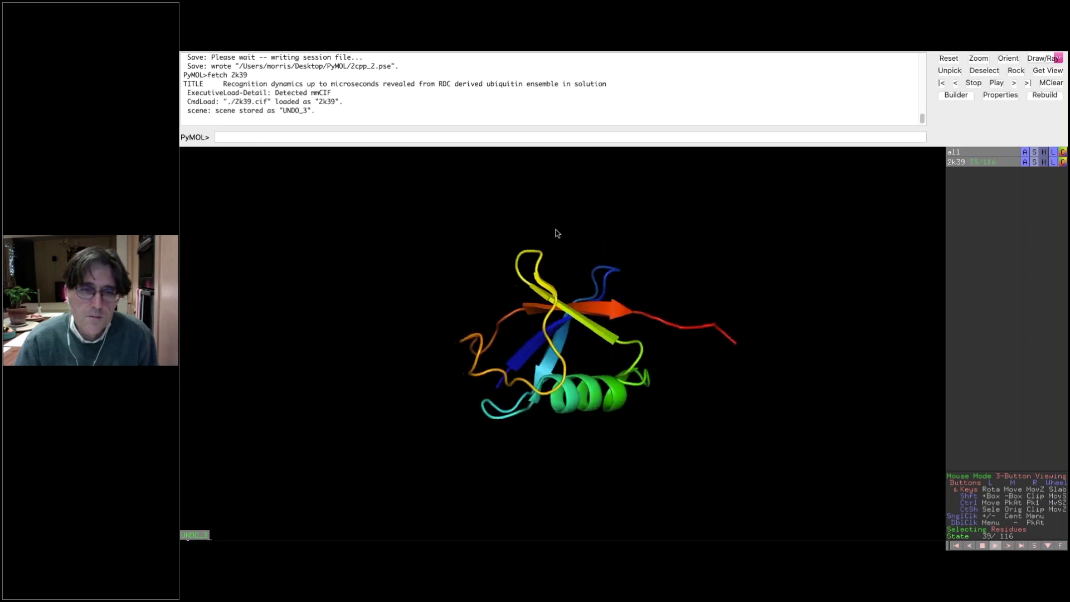
{"action": "left_click_drag", "start_coordinate": [556, 232], "coordinate": [562, 352]}
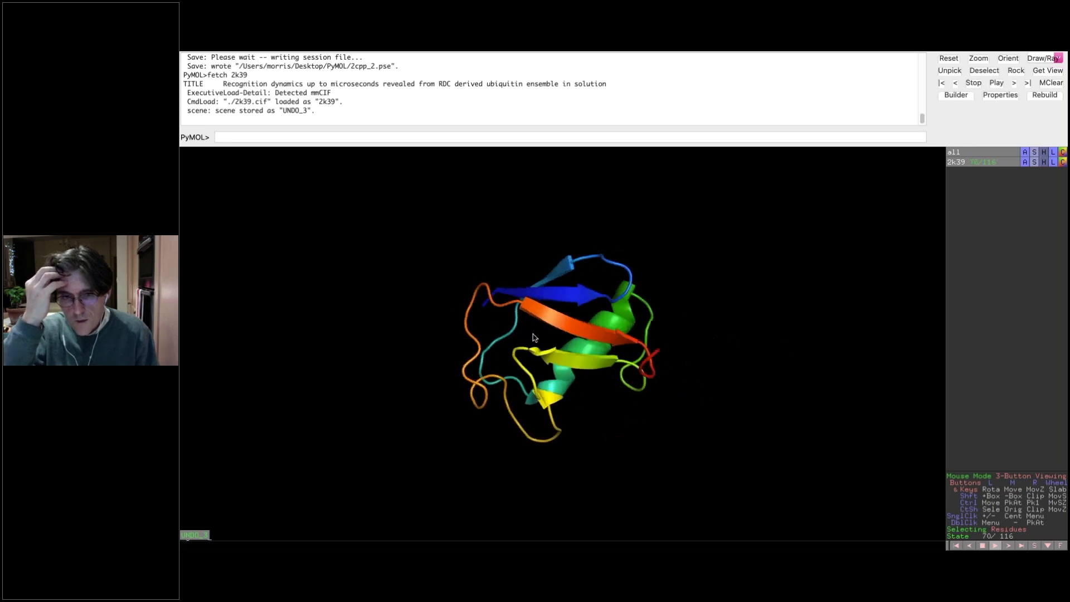
{"action": "left_click_drag", "start_coordinate": [533, 341], "coordinate": [533, 285]}
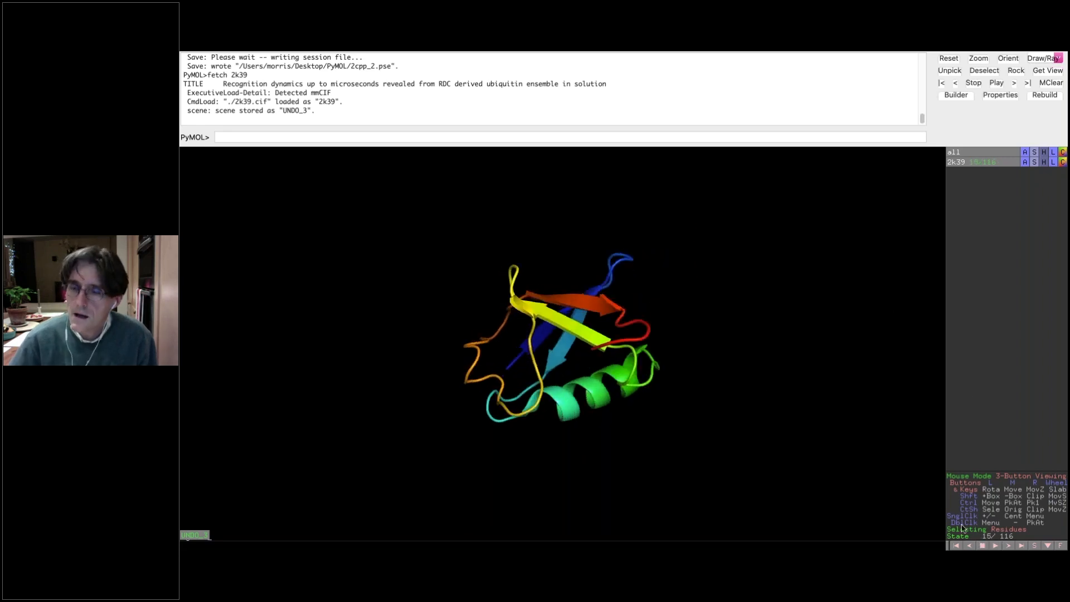
{"action": "left_click", "coordinate": [623, 140]}
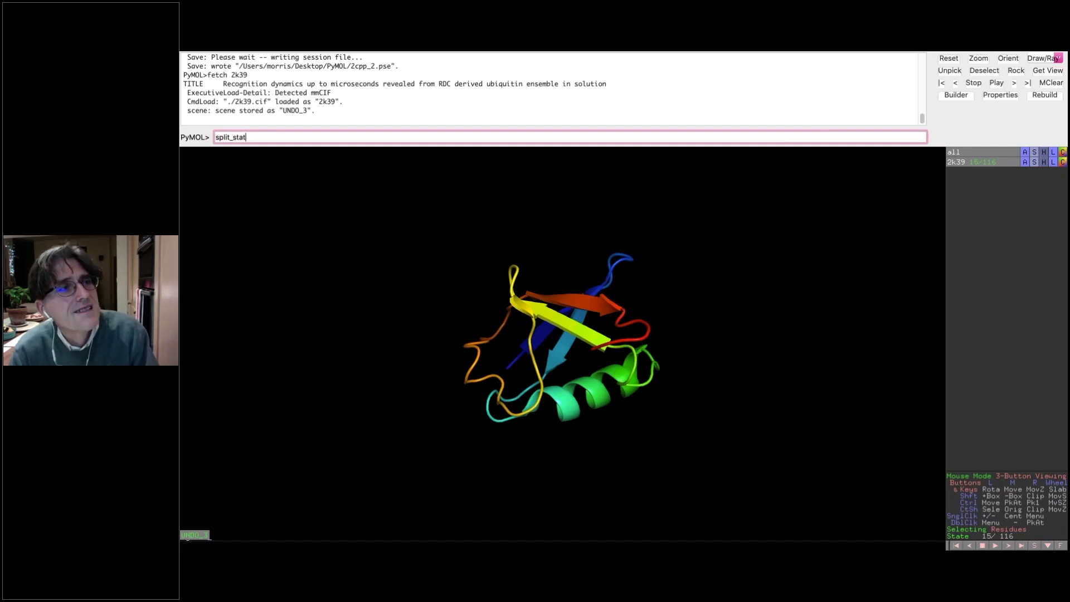
{"action": "key", "text": "Return"}
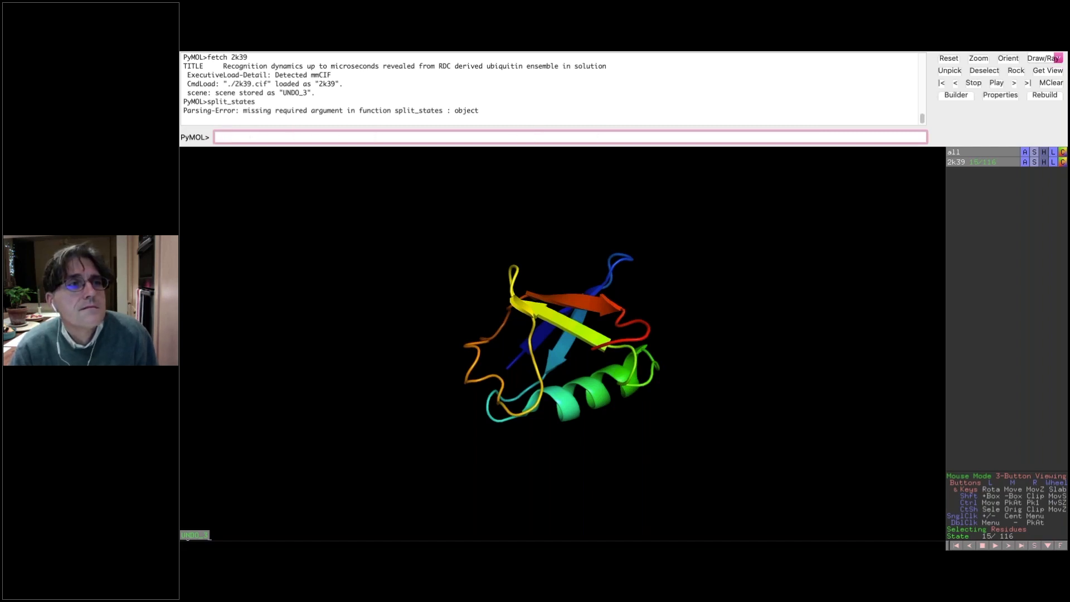
{"action": "key", "text": "Up"}
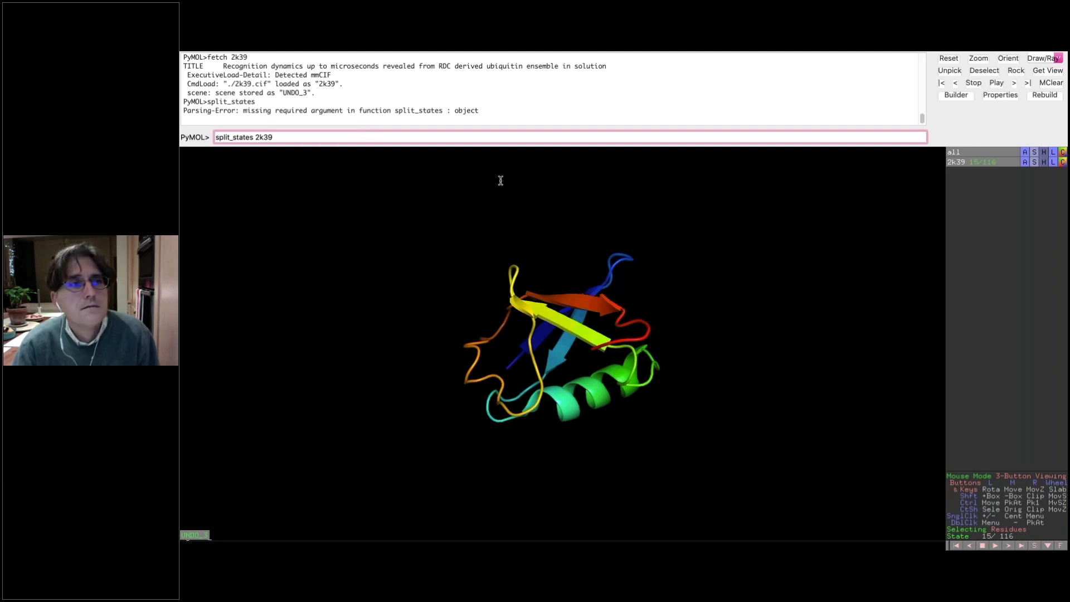
{"action": "key", "text": "Return"}
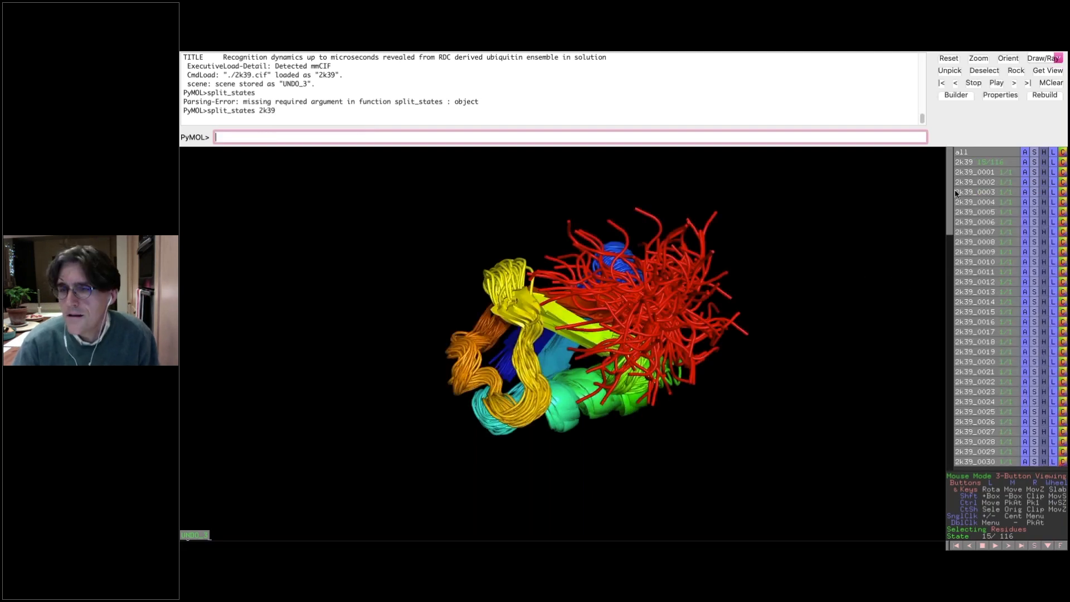
Step: Show the split 2k39 state objects in a grid by setting grid_mode to 1
{"action": "left_click_drag", "start_coordinate": [950, 193], "coordinate": [955, 493]}
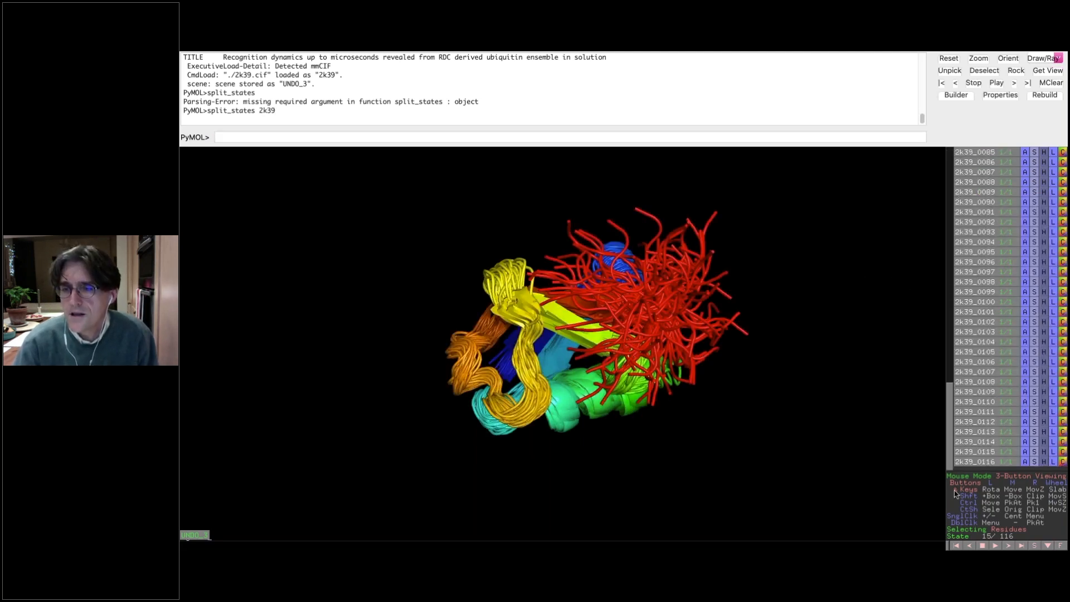
{"action": "left_click_drag", "start_coordinate": [950, 378], "coordinate": [763, 279]}
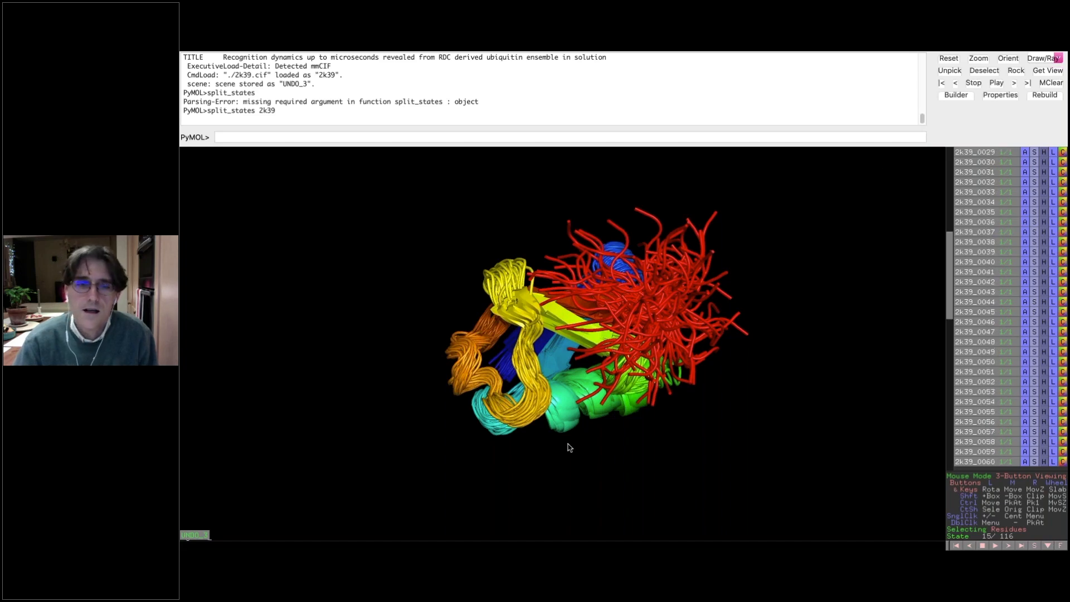
{"action": "left_click_drag", "start_coordinate": [609, 441], "coordinate": [714, 331]}
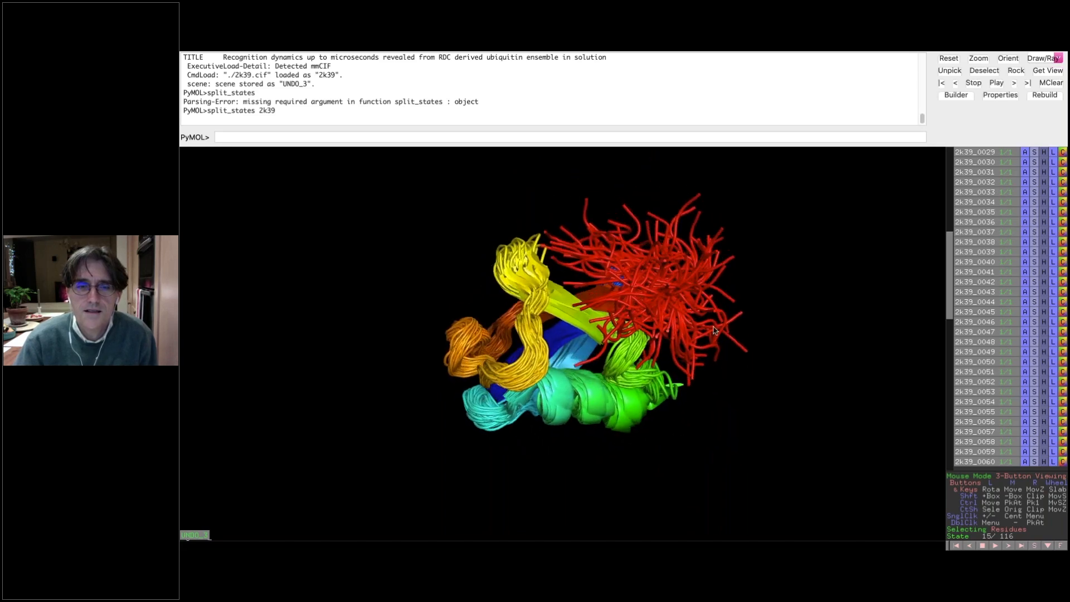
{"action": "left_click", "coordinate": [398, 138]}
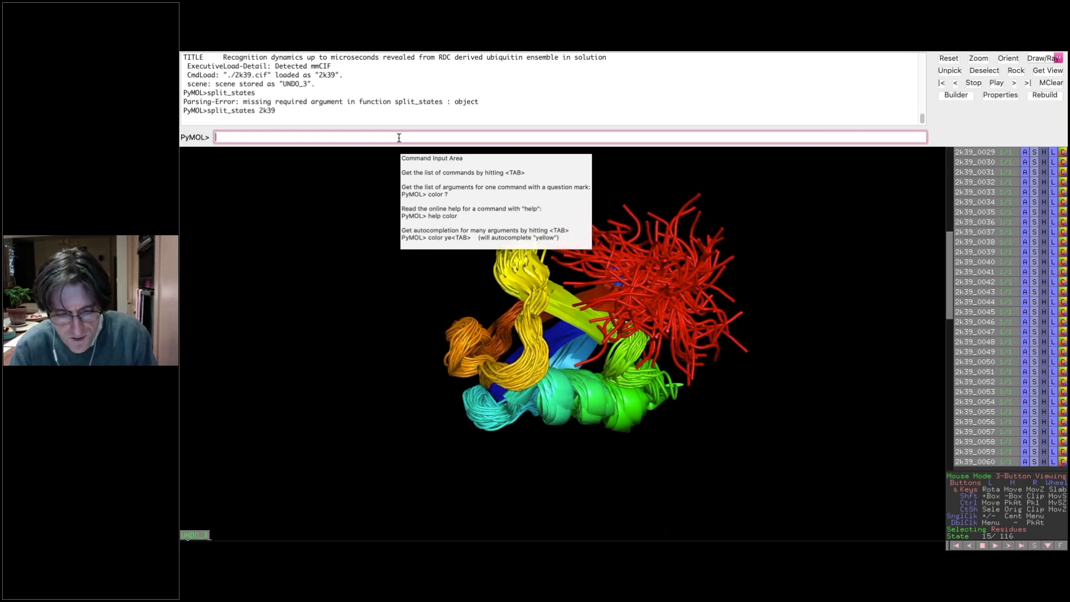
{"action": "type", "text": "set grid_mode=1"}
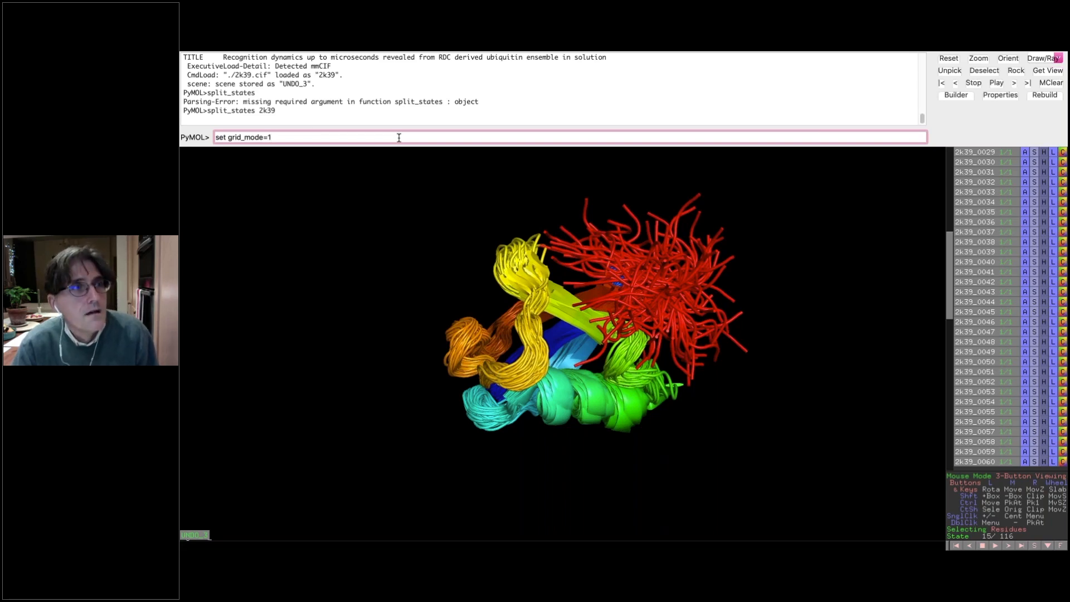
{"action": "key", "text": "Return"}
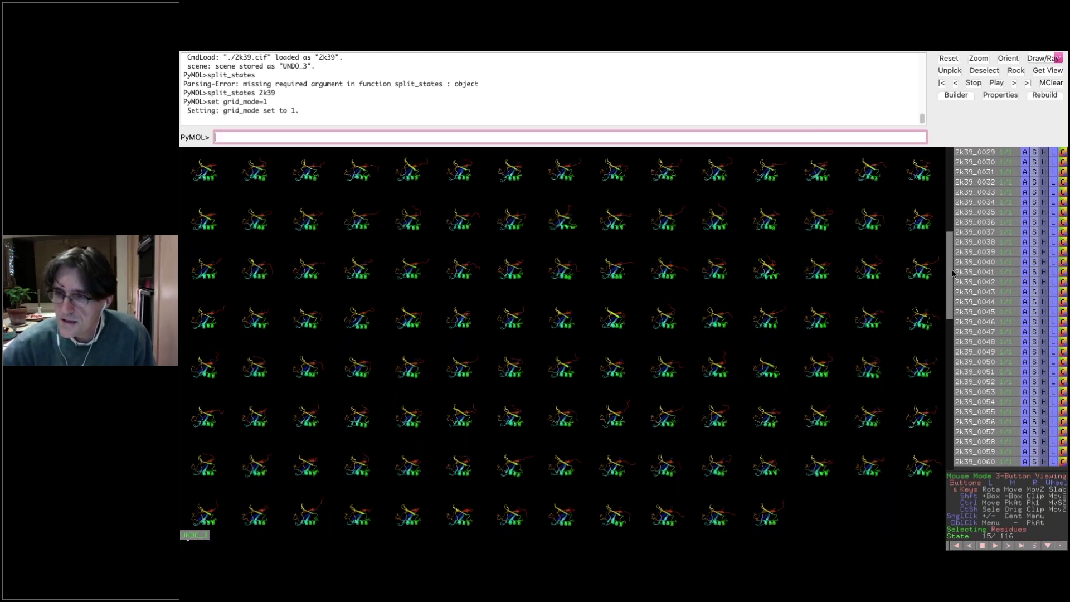
{"action": "left_click_drag", "start_coordinate": [951, 276], "coordinate": [951, 189]}
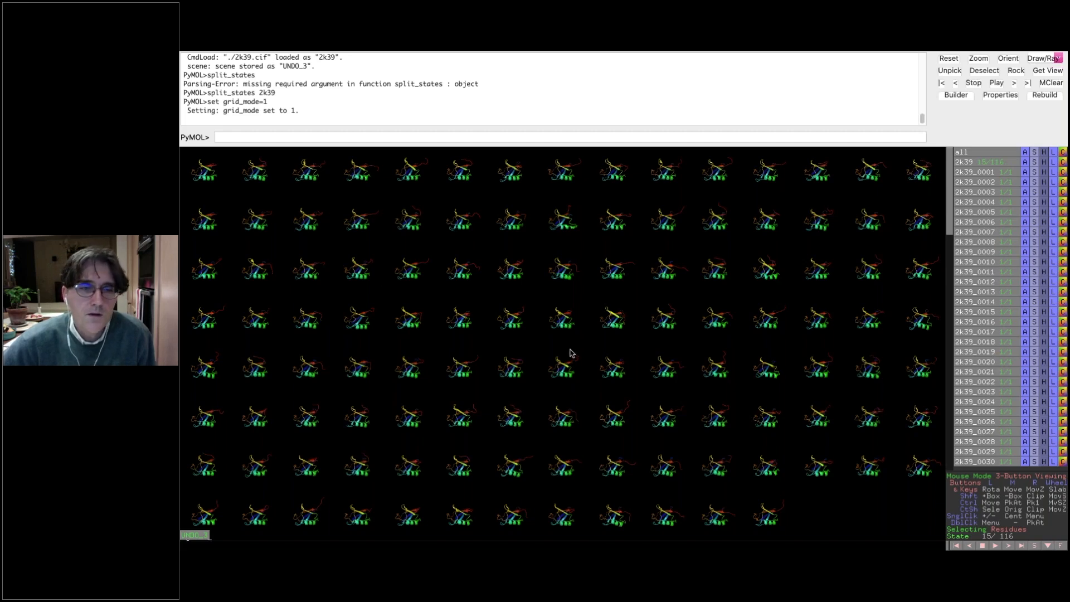
{"action": "left_click_drag", "start_coordinate": [626, 338], "coordinate": [593, 312]}
{"action": "left_click_drag", "start_coordinate": [633, 270], "coordinate": [507, 349]}
Step: Reinitialize everything to clear all 2k39 objects and settings from the session
{"action": "mouse_move", "coordinate": [233, 66]}
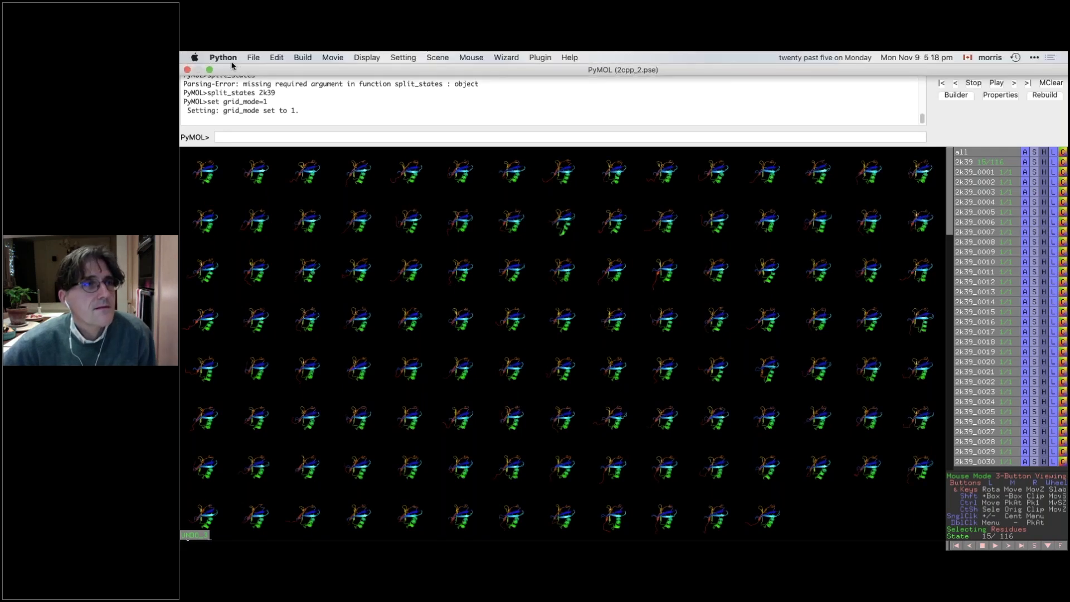
{"action": "left_click", "coordinate": [254, 57]}
{"action": "mouse_move", "coordinate": [348, 269]}
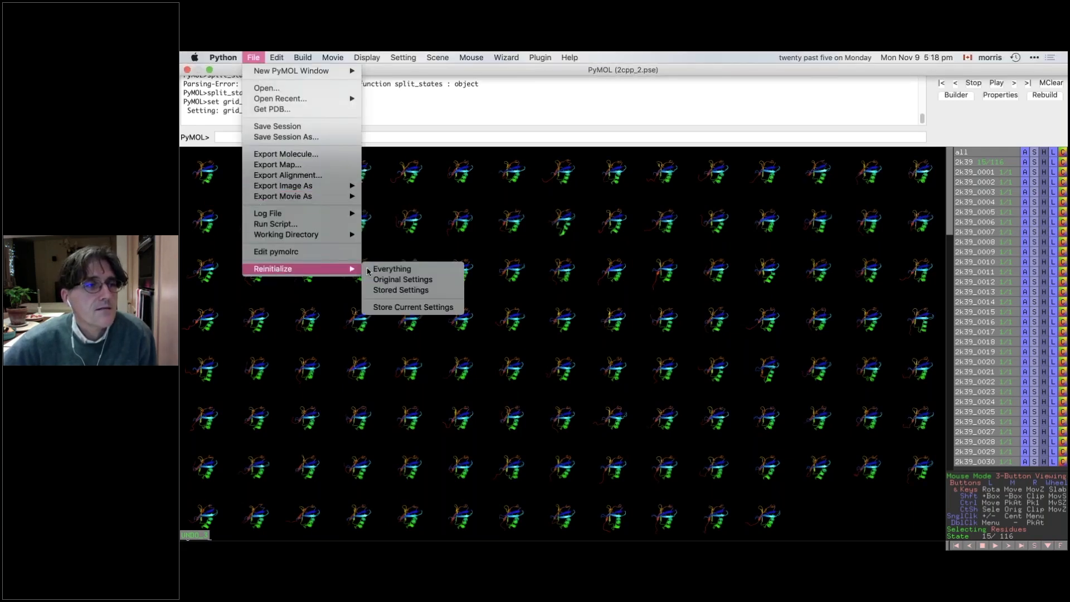
{"action": "left_click", "coordinate": [388, 270]}
Step: Fetch the HIV-1 protease structures 2nxm and 4obk together with one command
{"action": "left_click", "coordinate": [443, 138]}
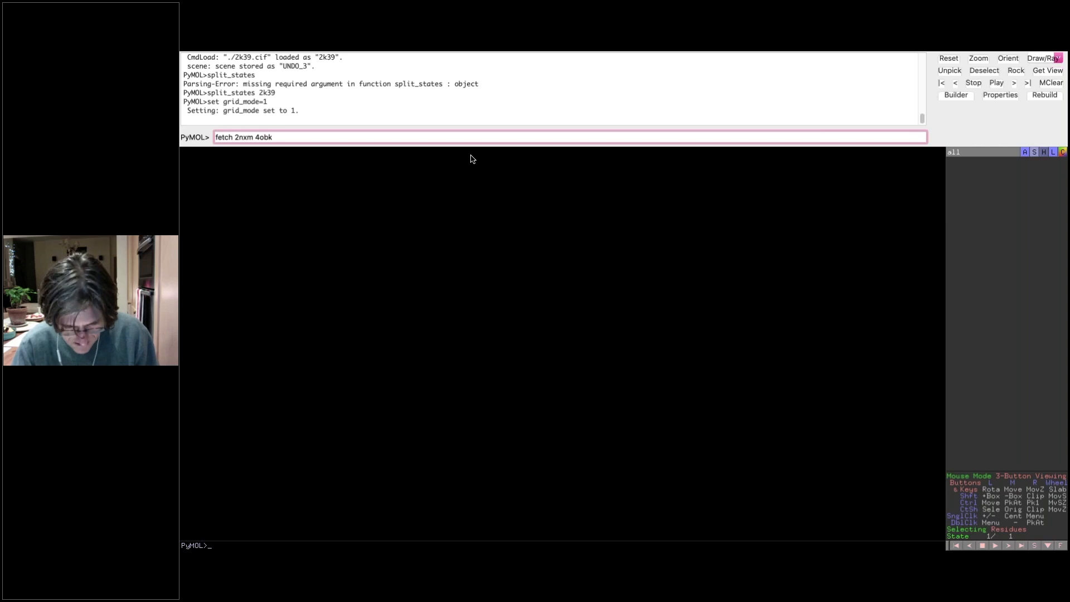
{"action": "key", "text": "Return"}
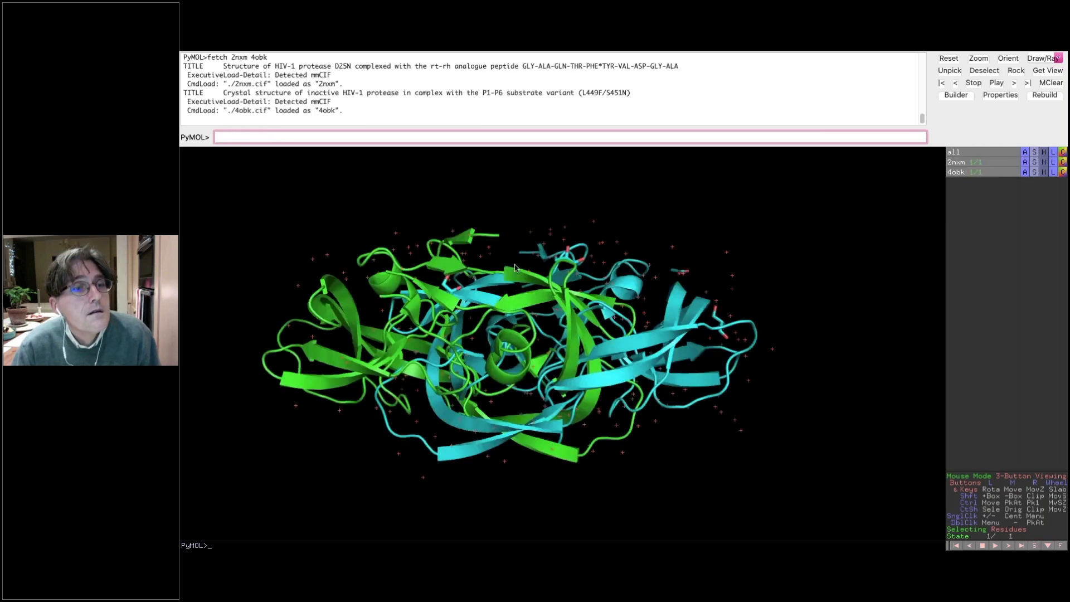
{"action": "left_click_drag", "start_coordinate": [508, 466], "coordinate": [513, 445]}
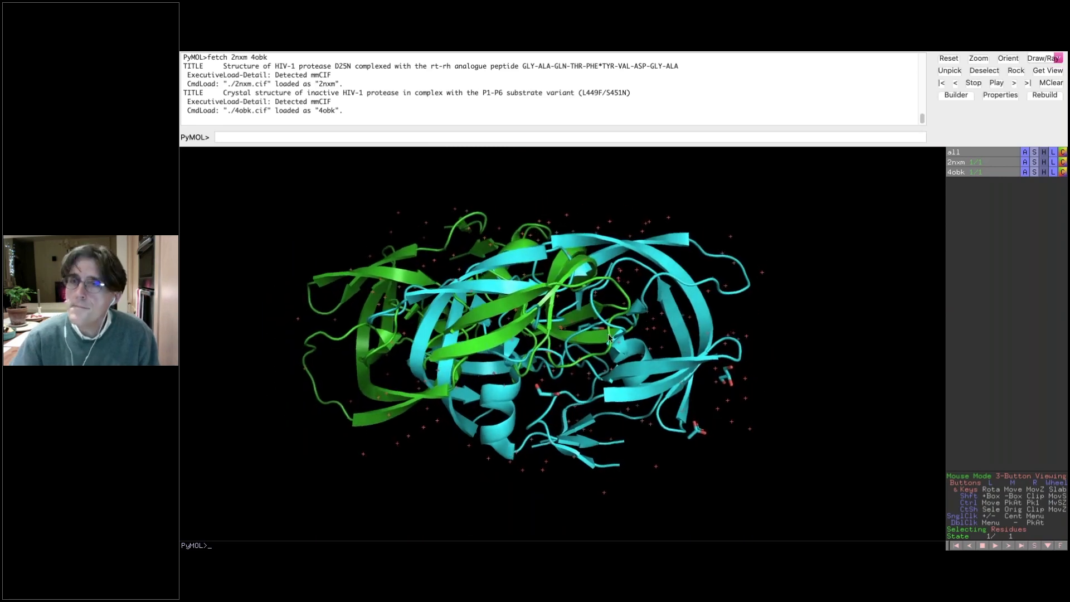
{"action": "left_click_drag", "start_coordinate": [594, 337], "coordinate": [626, 326]}
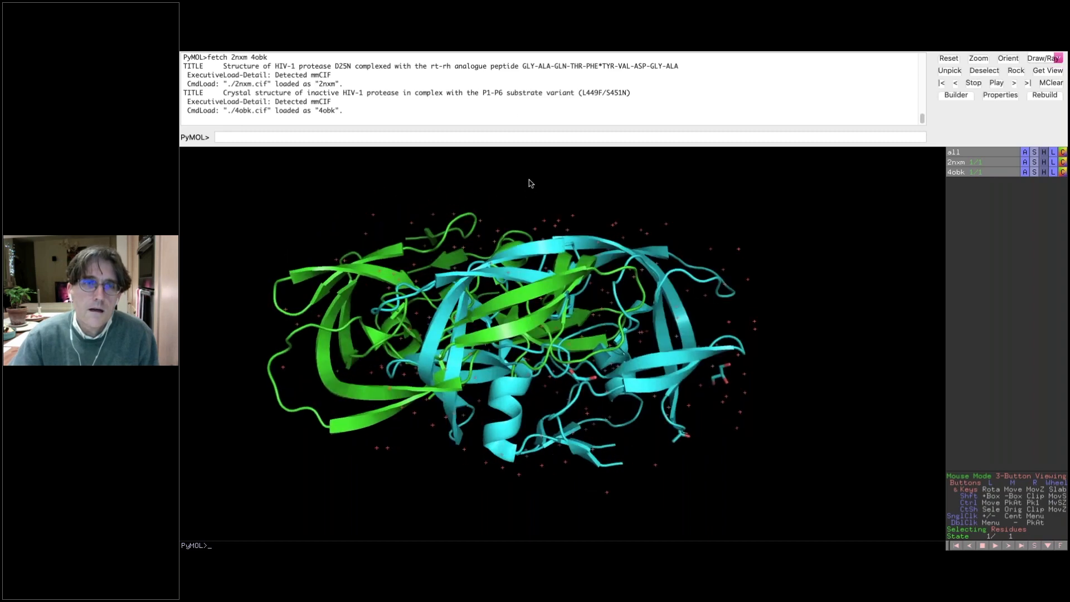
Step: Show 2nxm and 4obk side by side by setting grid_mode to 1, and zoom to all objects
{"action": "left_click", "coordinate": [513, 137]}
{"action": "type", "text": "set grid_mode=1"}
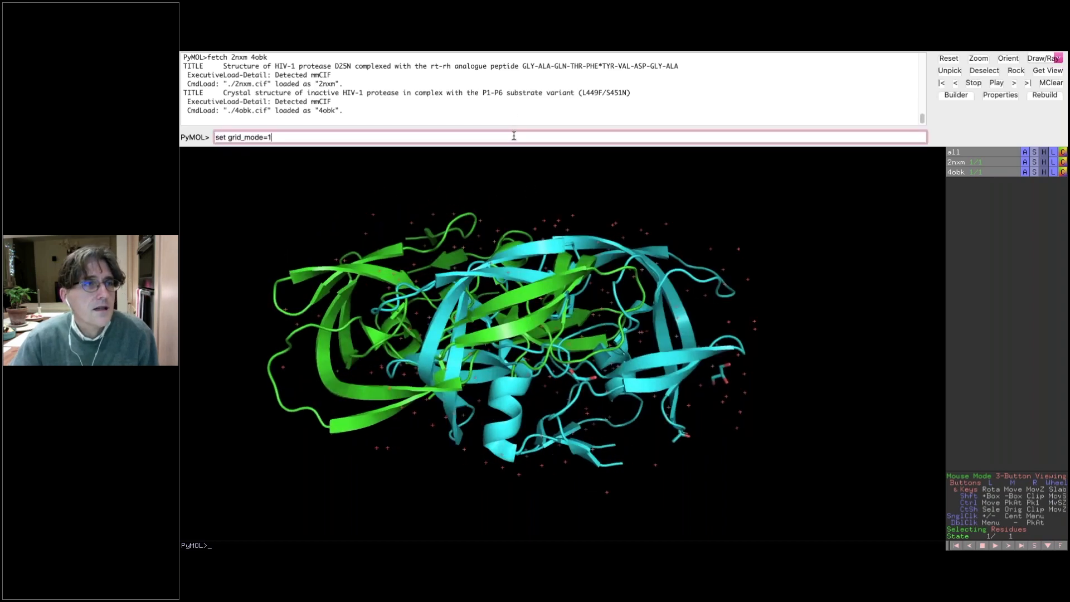
{"action": "key", "text": "Return"}
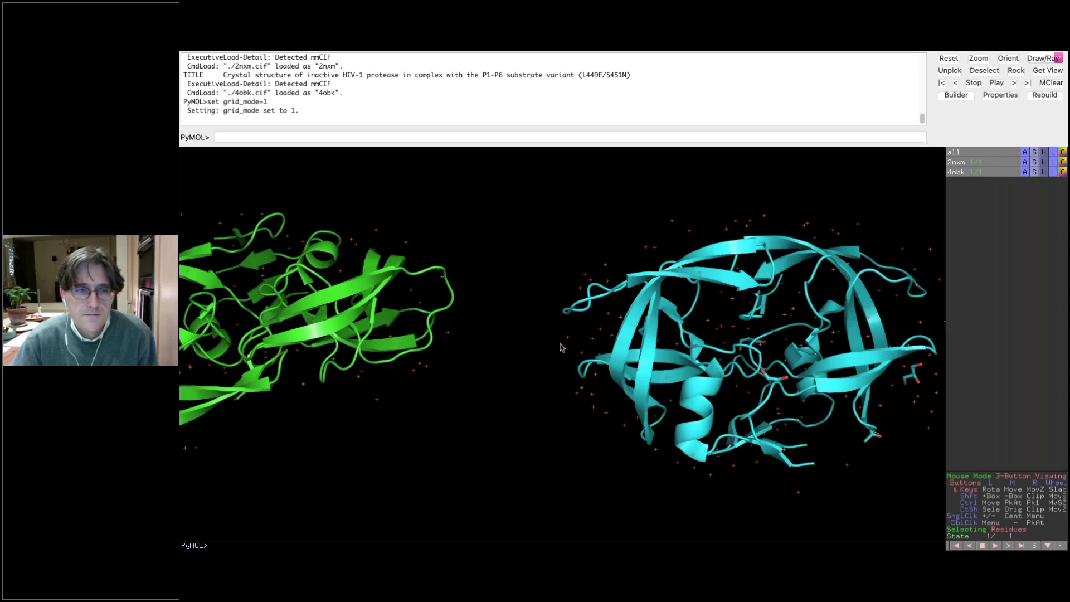
{"action": "left_click", "coordinate": [1025, 153]}
{"action": "left_click", "coordinate": [1026, 167]}
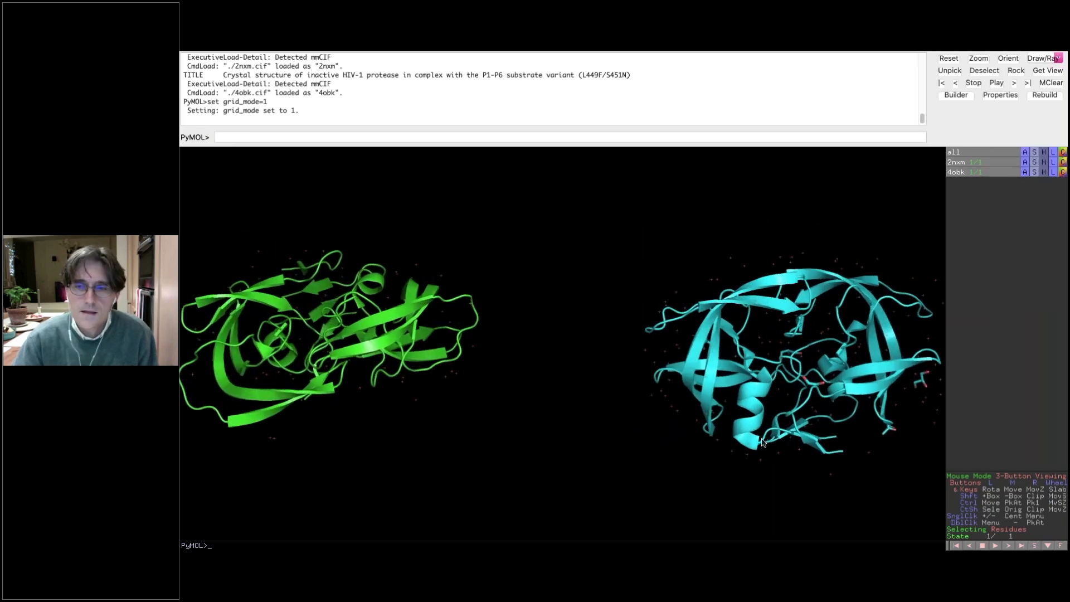
{"action": "left_click_drag", "start_coordinate": [644, 418], "coordinate": [467, 155]}
Step: Return both proteases to a single shared view by setting grid_mode to 0
{"action": "left_click", "coordinate": [464, 136]}
{"action": "key", "text": "Up"}
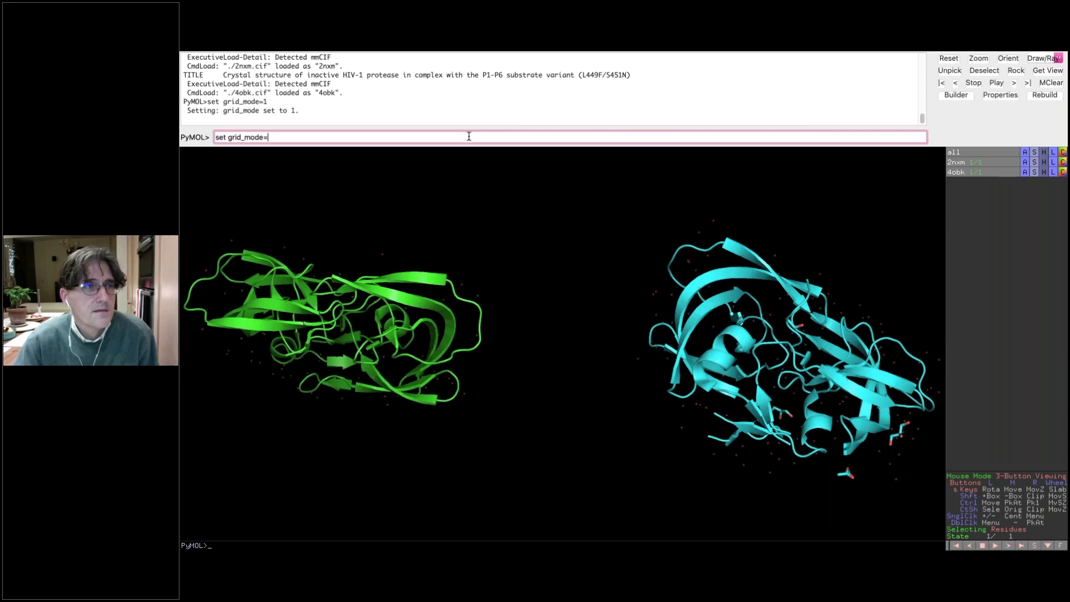
{"action": "type", "text": "0"}
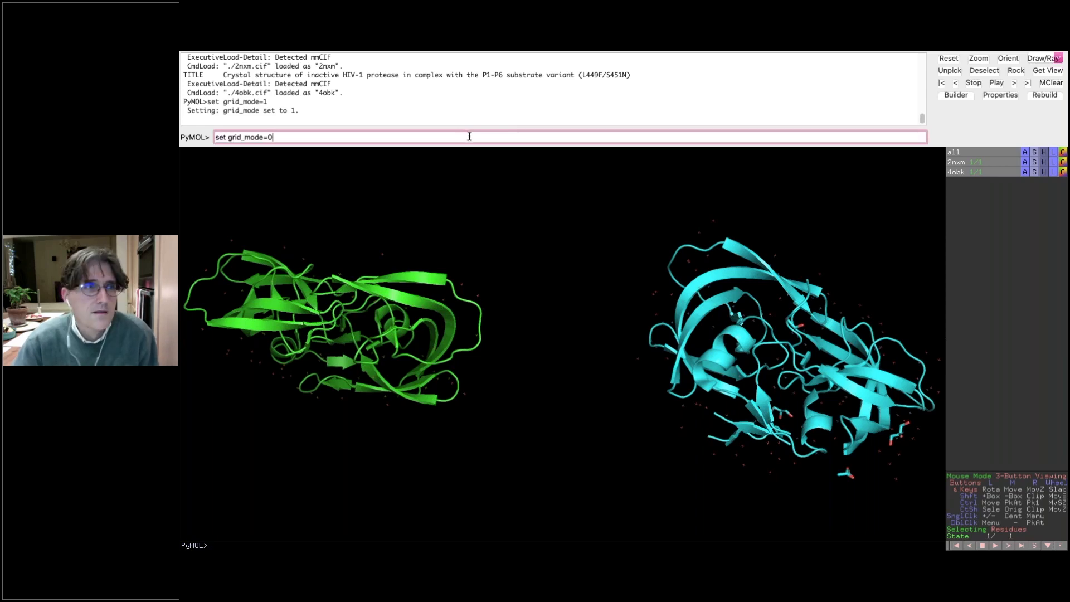
{"action": "key", "text": "Return"}
Step: Align 4obk to the 2nxm molecule using the alpha-carbon (*/CA) alignment
{"action": "left_click_drag", "start_coordinate": [551, 362], "coordinate": [787, 296]}
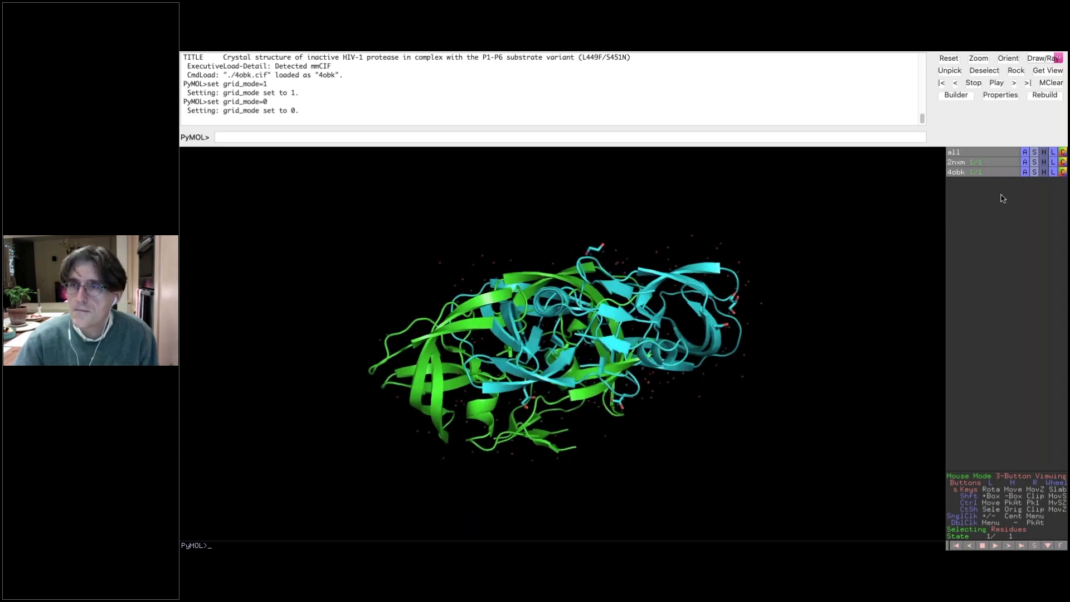
{"action": "left_click", "coordinate": [1024, 173]}
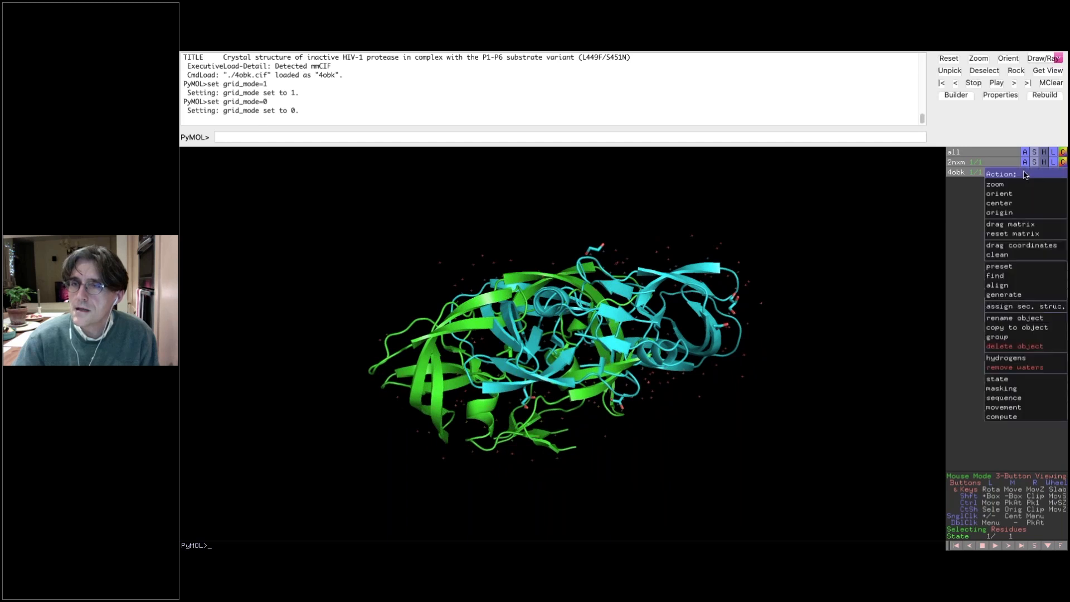
{"action": "mouse_move", "coordinate": [1018, 287]}
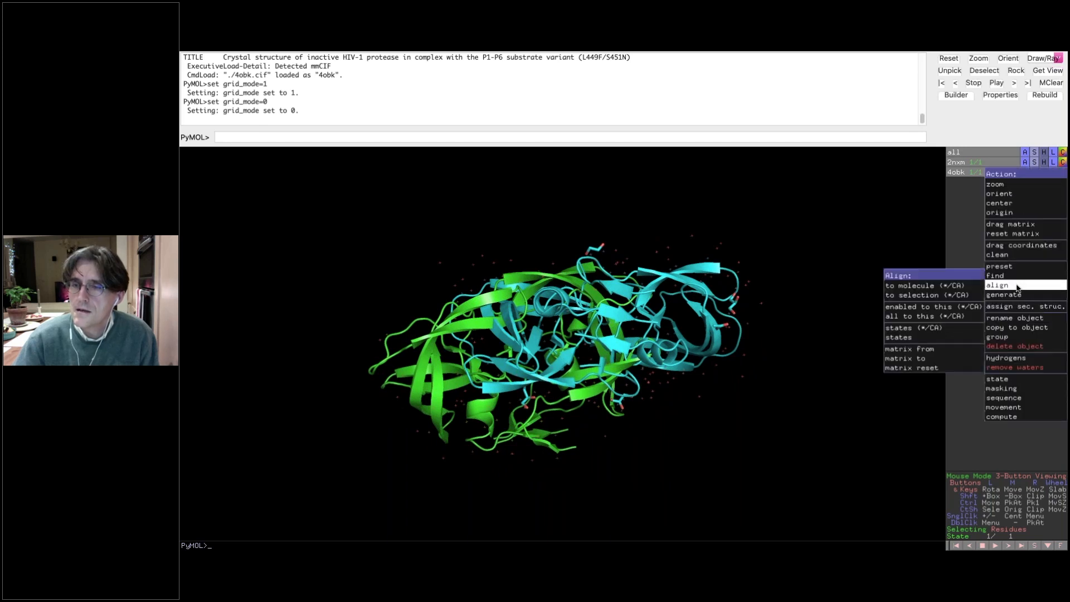
{"action": "mouse_move", "coordinate": [959, 288]}
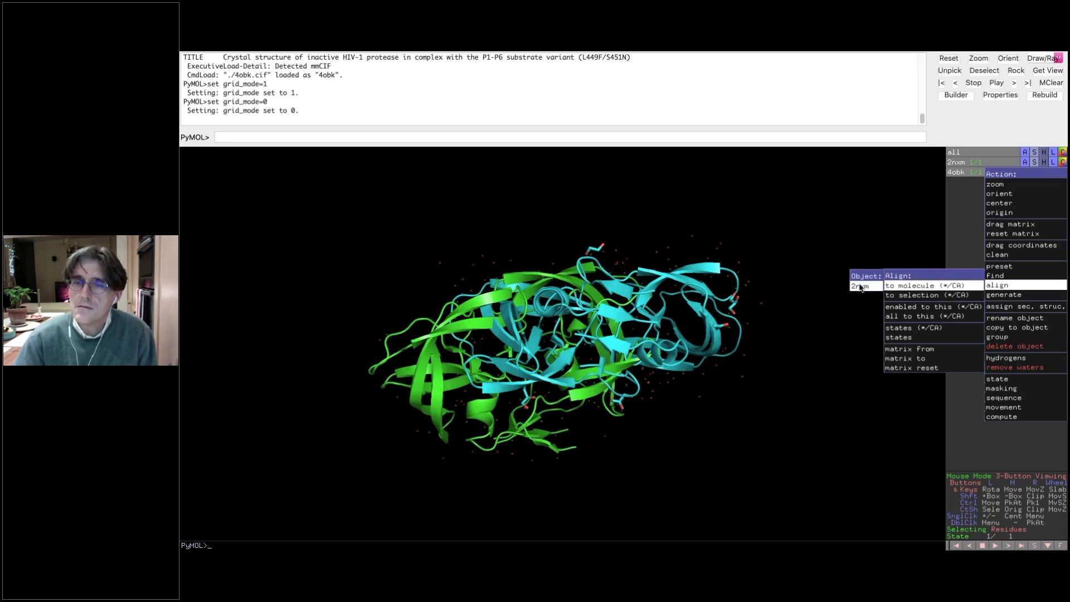
{"action": "left_click", "coordinate": [859, 287]}
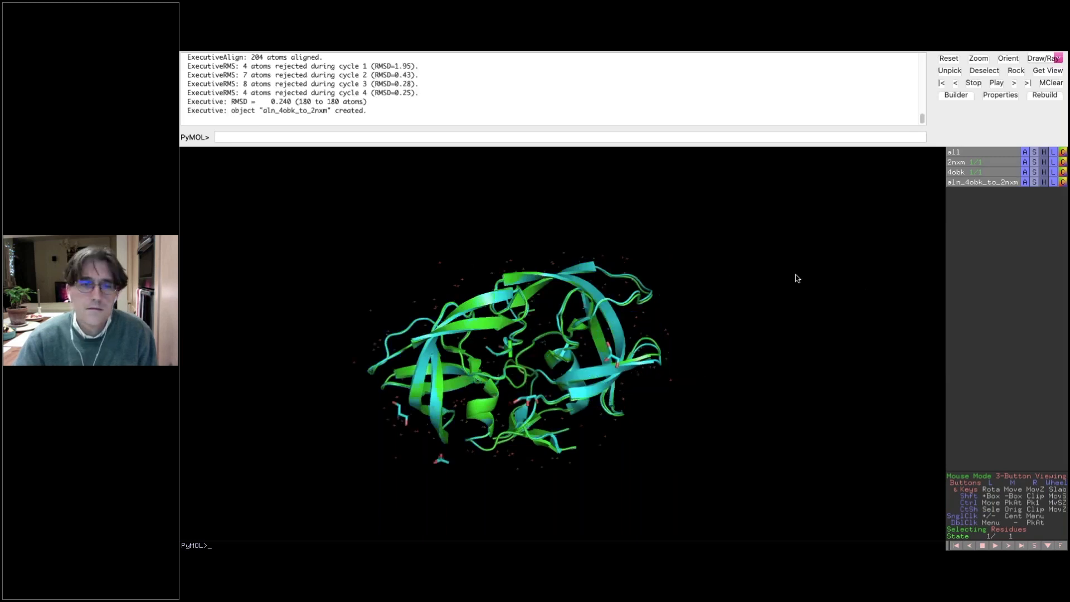
Step: Zoom and orient the view on 2nxm and examine the superposed protease structures from several angles
{"action": "left_click", "coordinate": [1024, 162]}
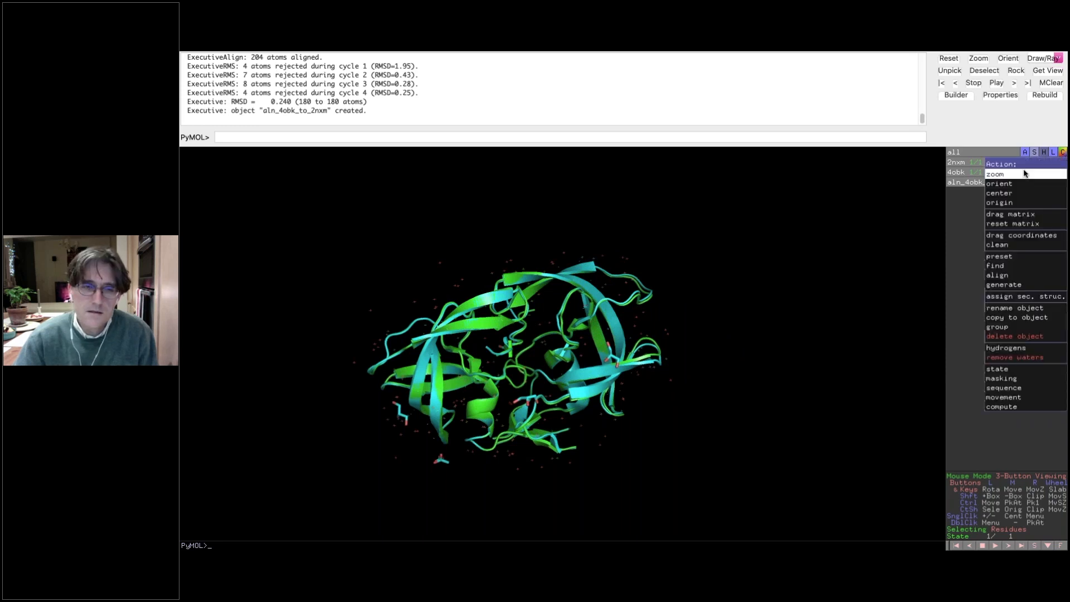
{"action": "left_click", "coordinate": [1024, 173]}
{"action": "left_click", "coordinate": [1027, 163]}
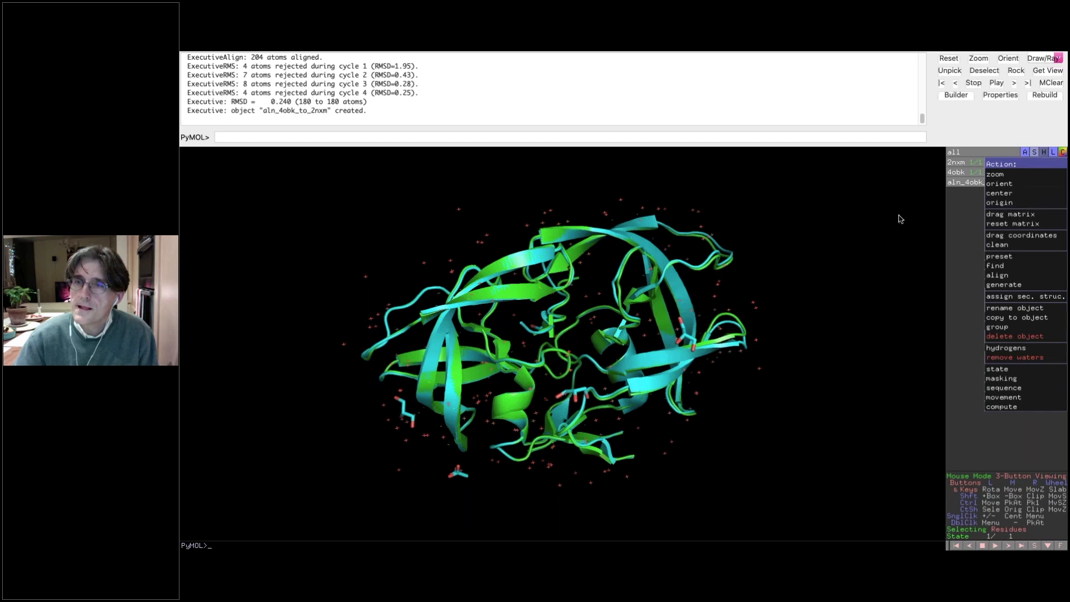
{"action": "left_click", "coordinate": [1010, 185]}
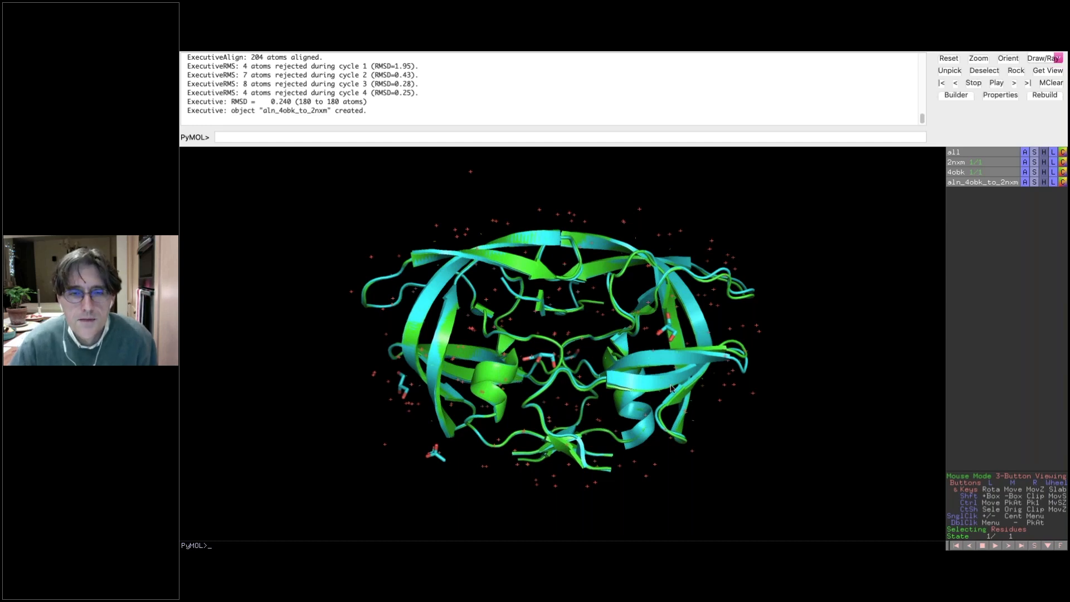
{"action": "left_click_drag", "start_coordinate": [625, 346], "coordinate": [638, 299]}
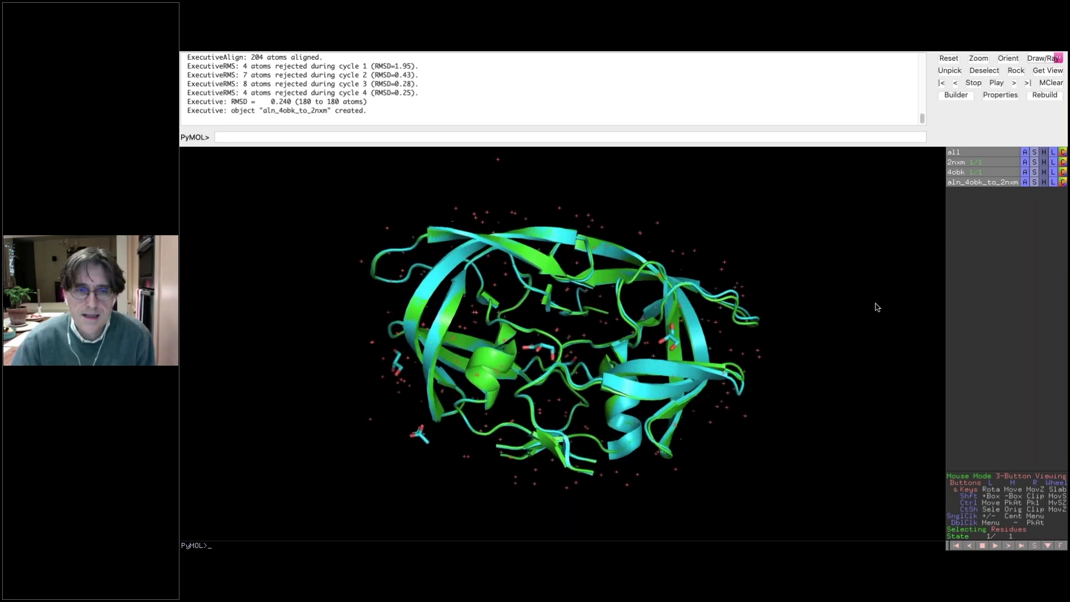
{"action": "left_click_drag", "start_coordinate": [769, 430], "coordinate": [570, 340]}
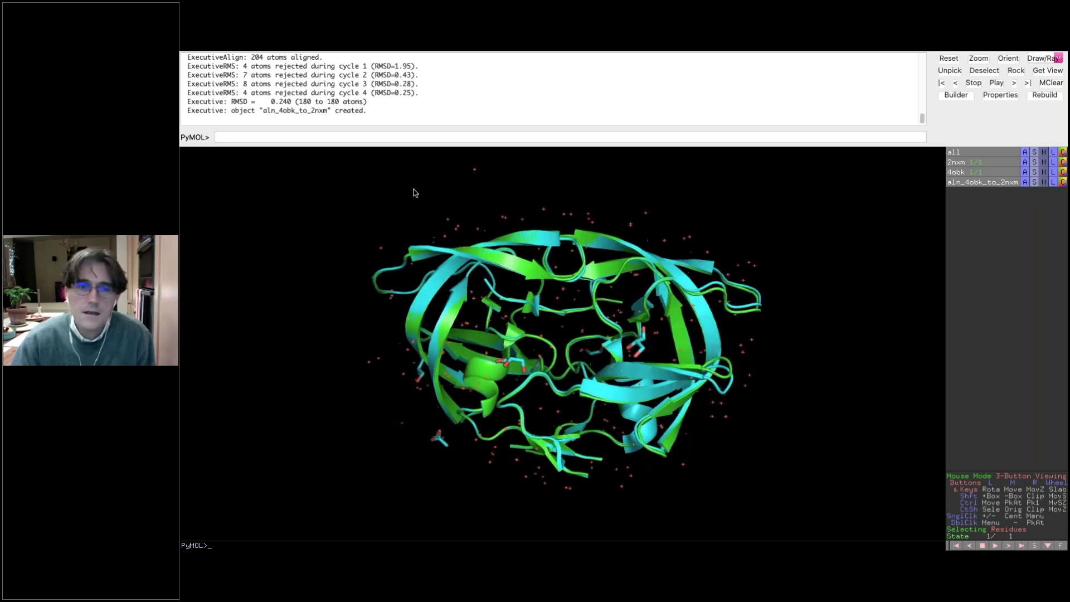
Step: Display the sequence viewer for the aligned 2nxm and 4obk structures
{"action": "mouse_move", "coordinate": [270, 54]}
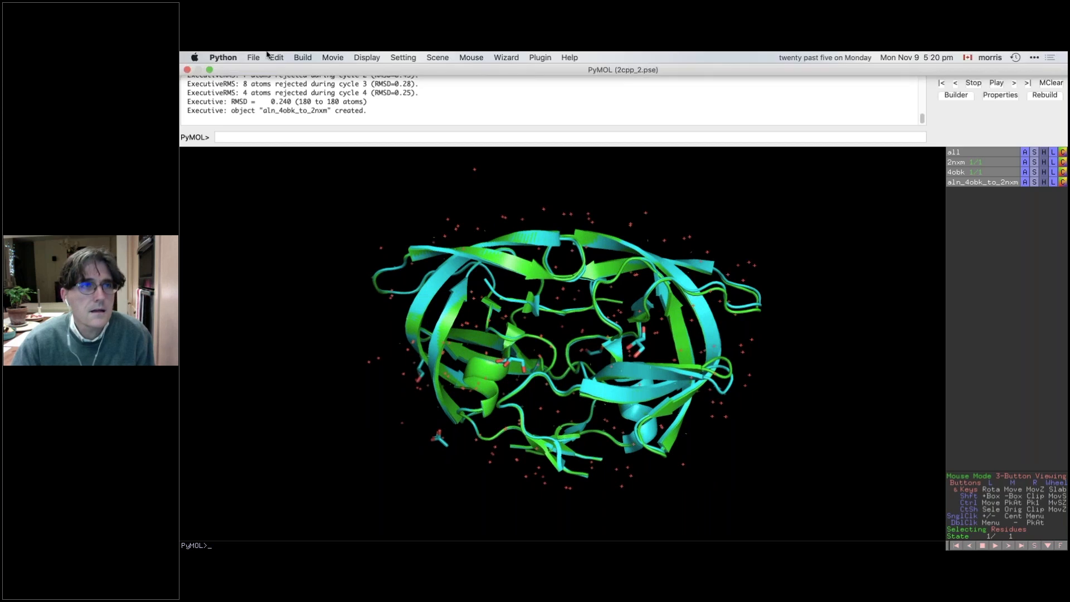
{"action": "left_click", "coordinate": [368, 57]}
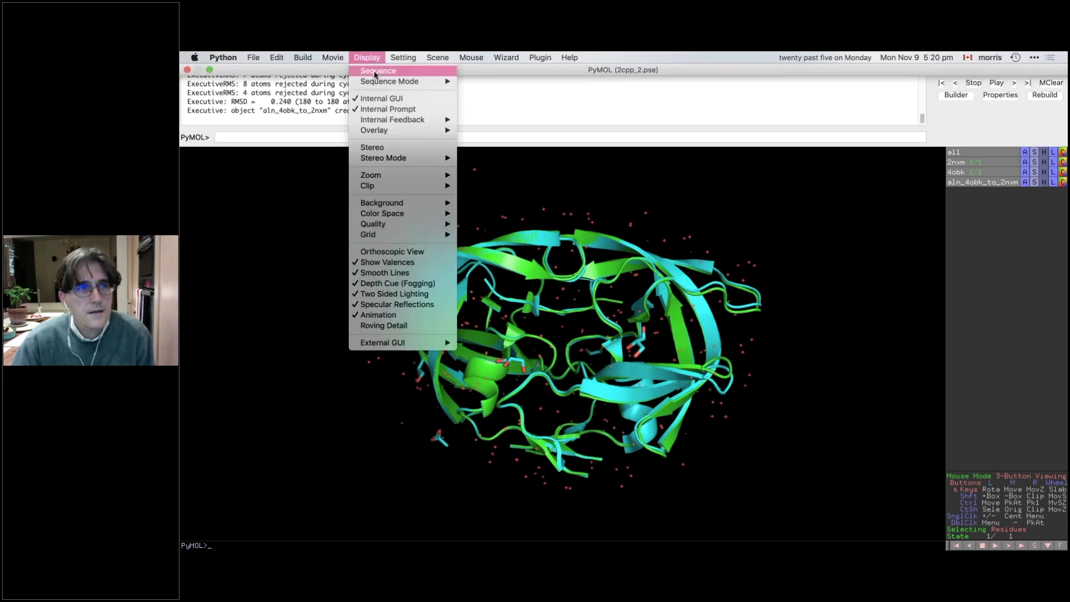
{"action": "left_click", "coordinate": [376, 72]}
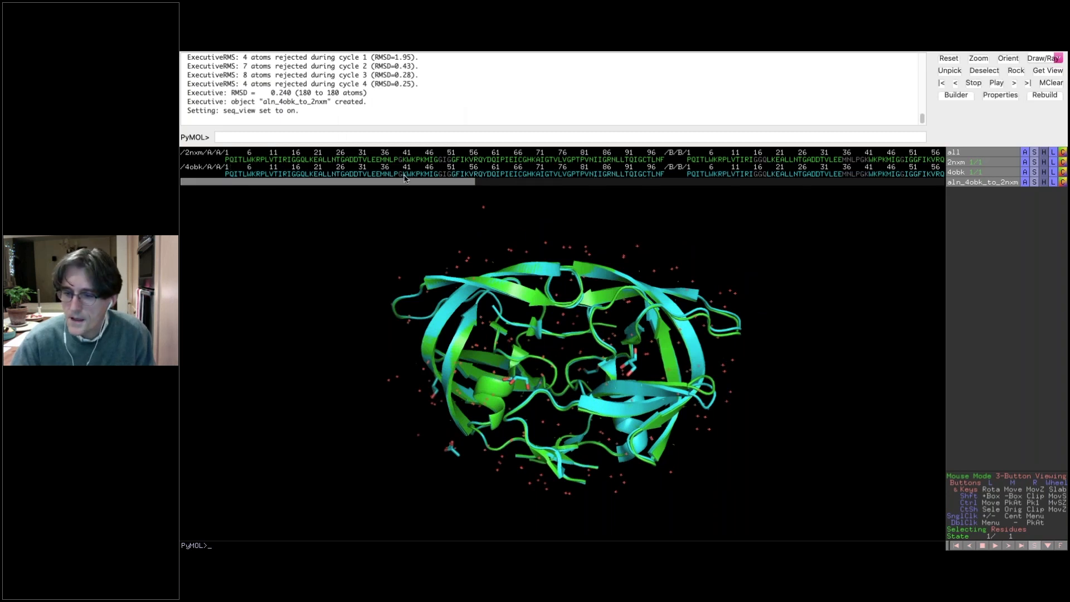
Step: Select asparagine residue 25 in chains A and B of both 2nxm and 4obk from their sequences
{"action": "left_click", "coordinate": [335, 160]}
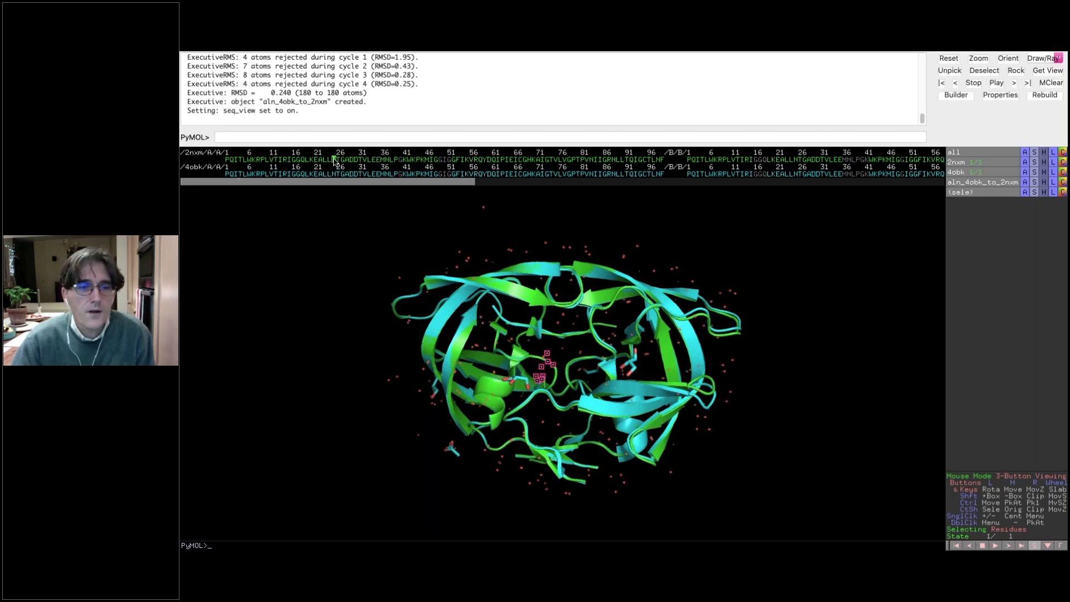
{"action": "left_click", "coordinate": [334, 174]}
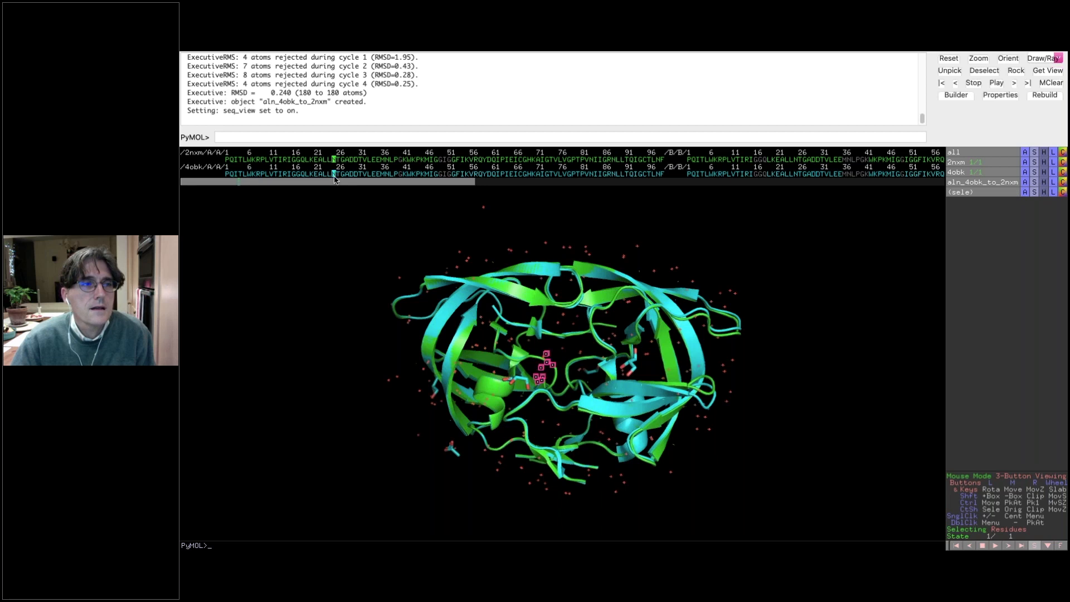
{"action": "left_click_drag", "start_coordinate": [345, 185], "coordinate": [441, 185]}
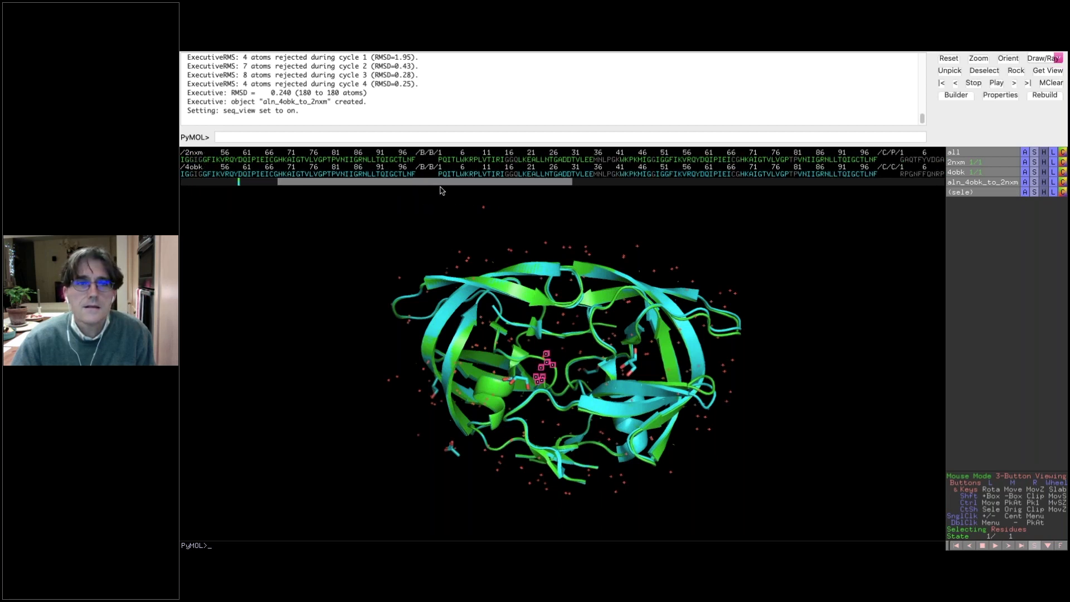
{"action": "left_click", "coordinate": [546, 160]}
{"action": "left_click", "coordinate": [547, 174]}
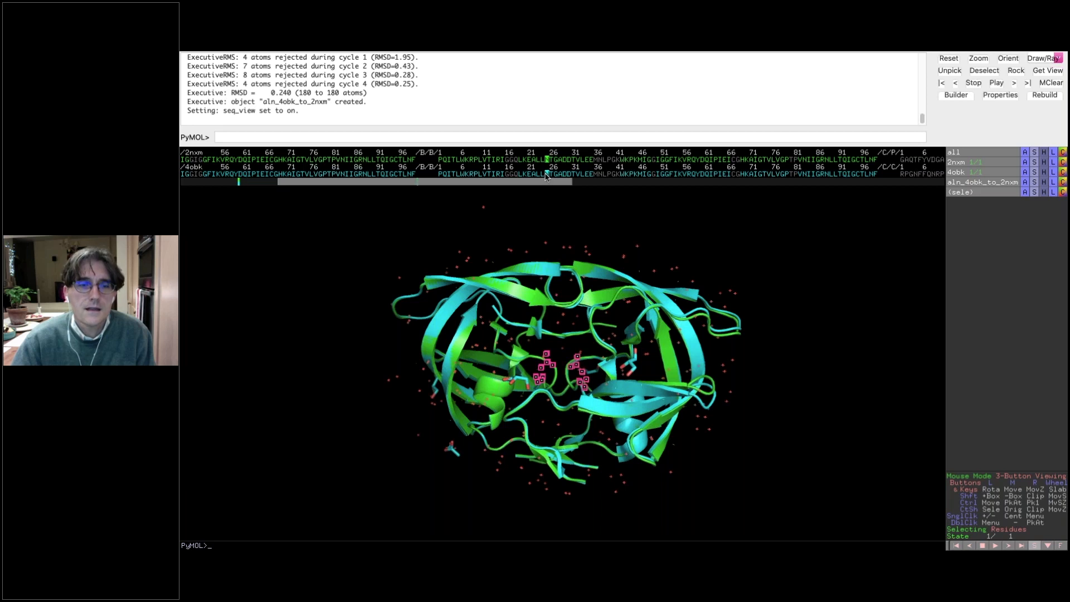
Step: Rename the sele selection of the residue 25 asparagines as D25N_mutants
{"action": "left_click", "coordinate": [1025, 192]}
{"action": "left_click", "coordinate": [1013, 207]}
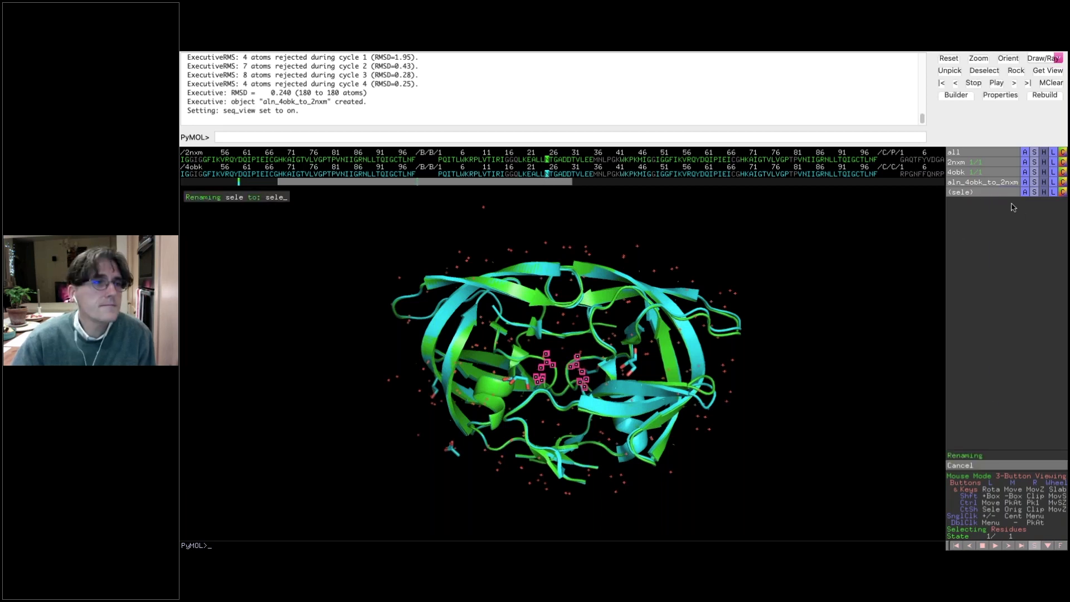
{"action": "key", "text": "BackSpace"}
{"action": "key", "text": "BackSpace"}
{"action": "key", "text": "BackSpace"}
{"action": "key", "text": "BackSpace"}
{"action": "type", "text": "D25N"}
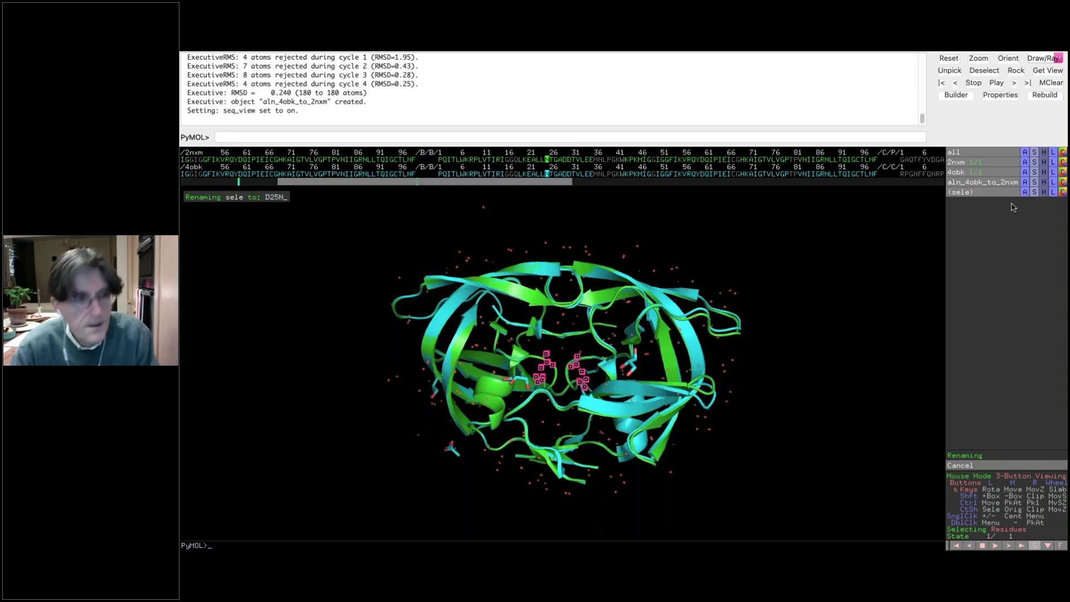
{"action": "type", "text": "_"}
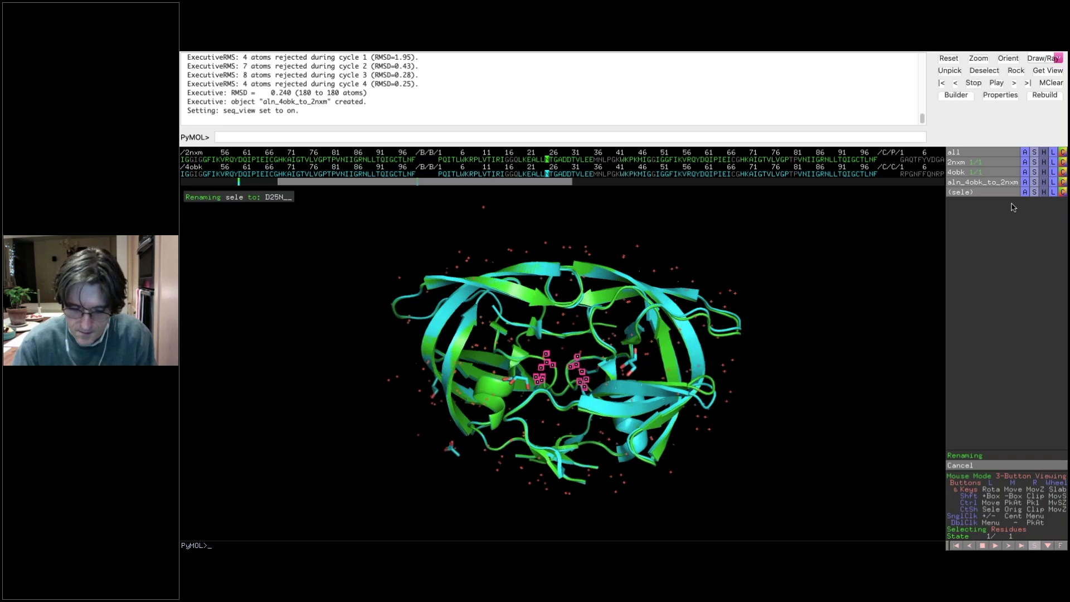
{"action": "type", "text": "mutants"}
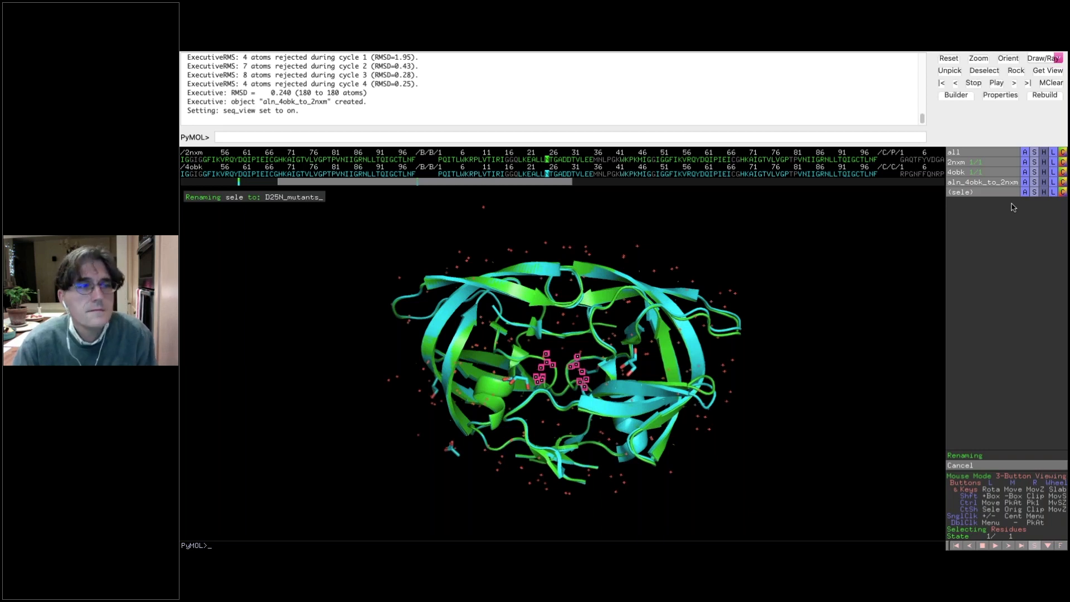
{"action": "key", "text": "Return"}
Step: Show the D25N_mutants selection as sticks, and zoom to it to compare the superposed side chains
{"action": "left_click", "coordinate": [1034, 193]}
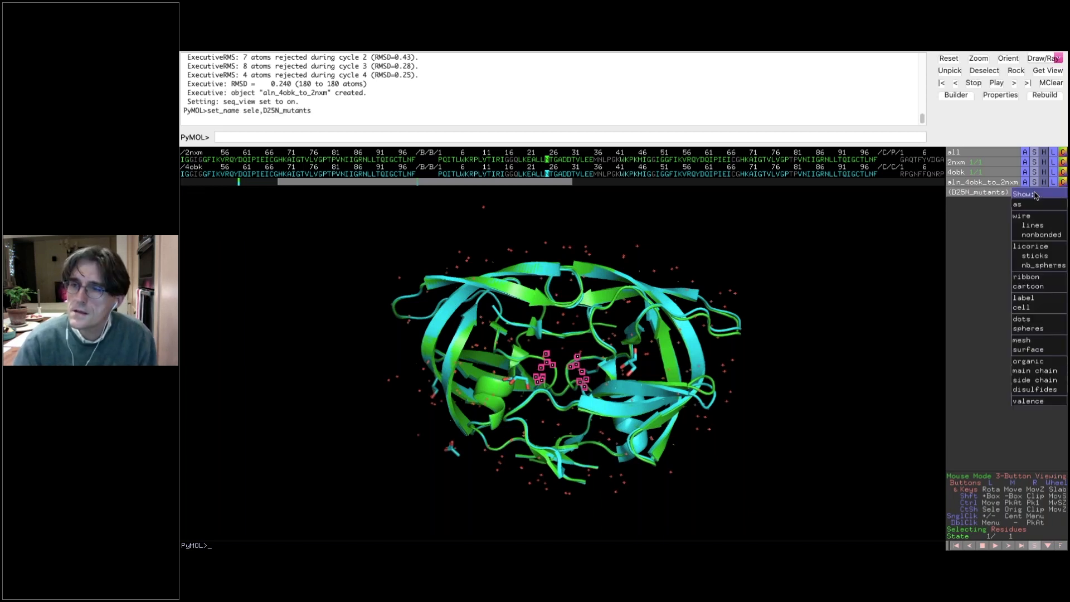
{"action": "left_click", "coordinate": [1034, 256]}
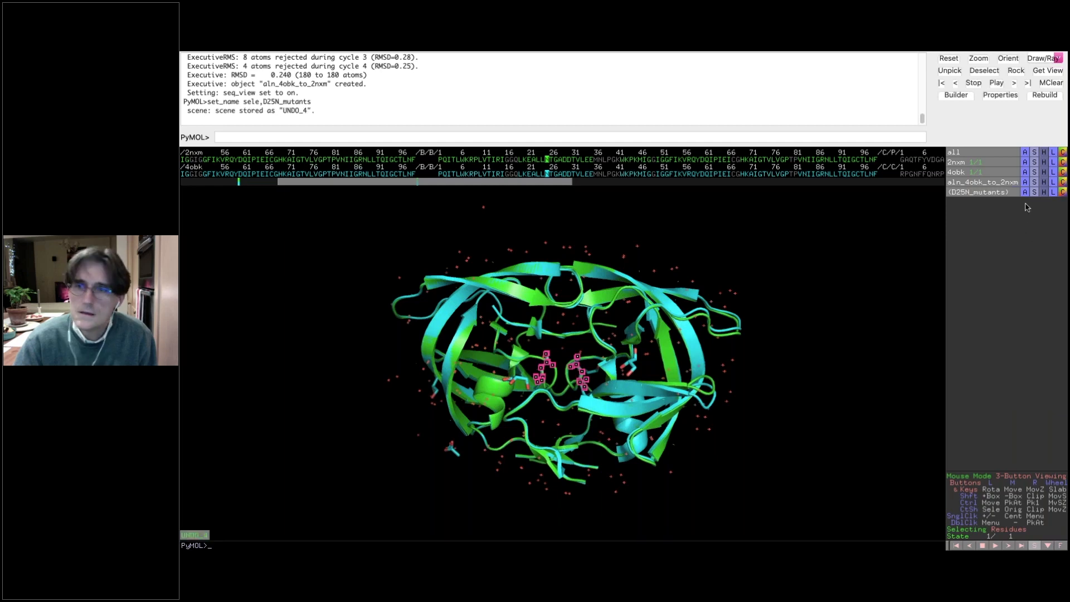
{"action": "left_click", "coordinate": [1025, 192]}
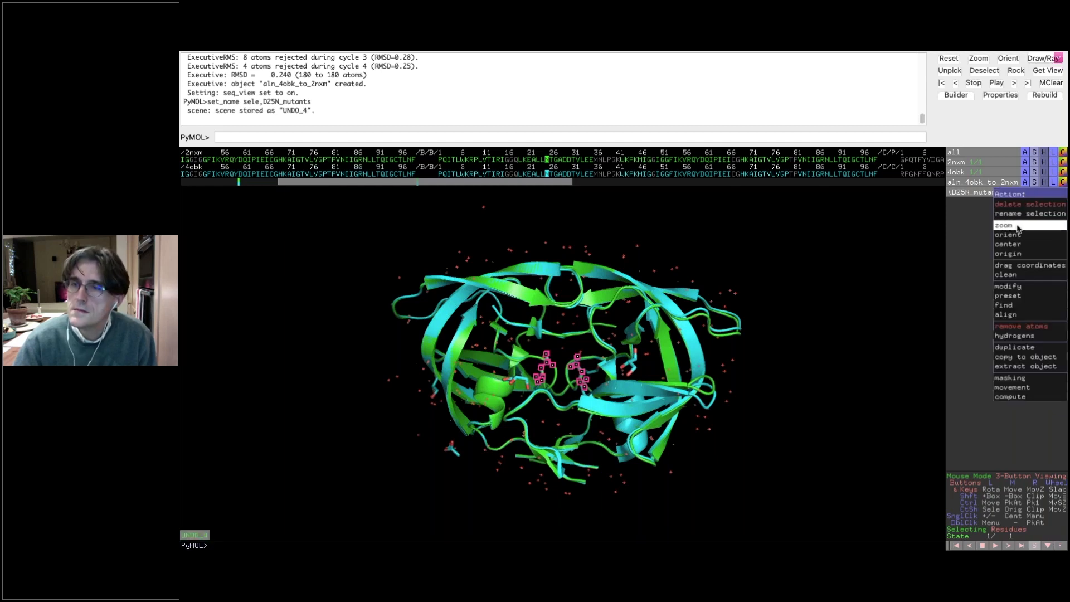
{"action": "left_click", "coordinate": [1017, 226]}
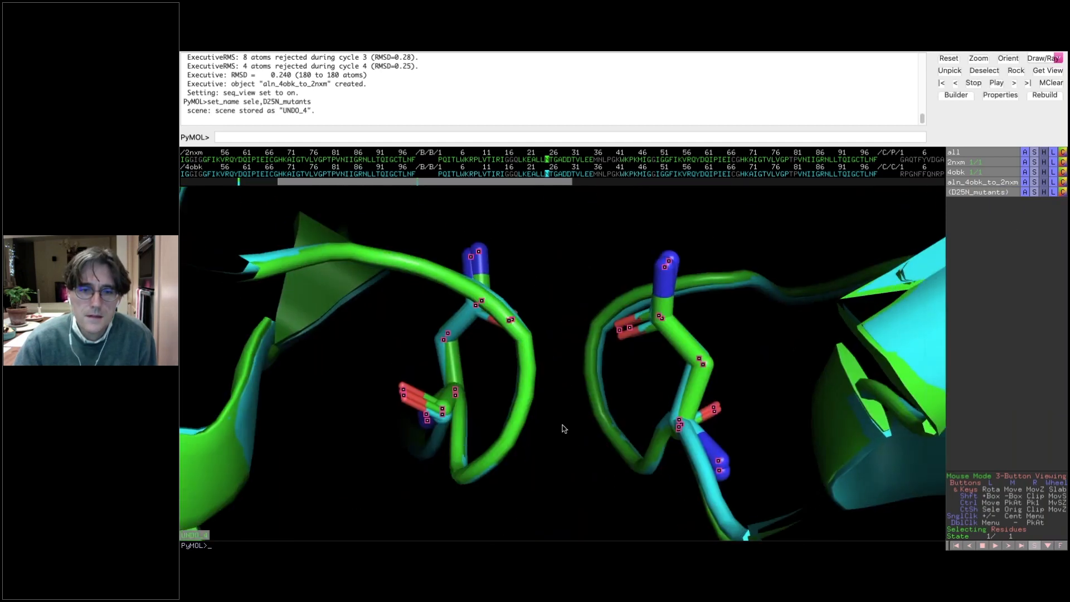
{"action": "left_click_drag", "start_coordinate": [569, 429], "coordinate": [602, 443]}
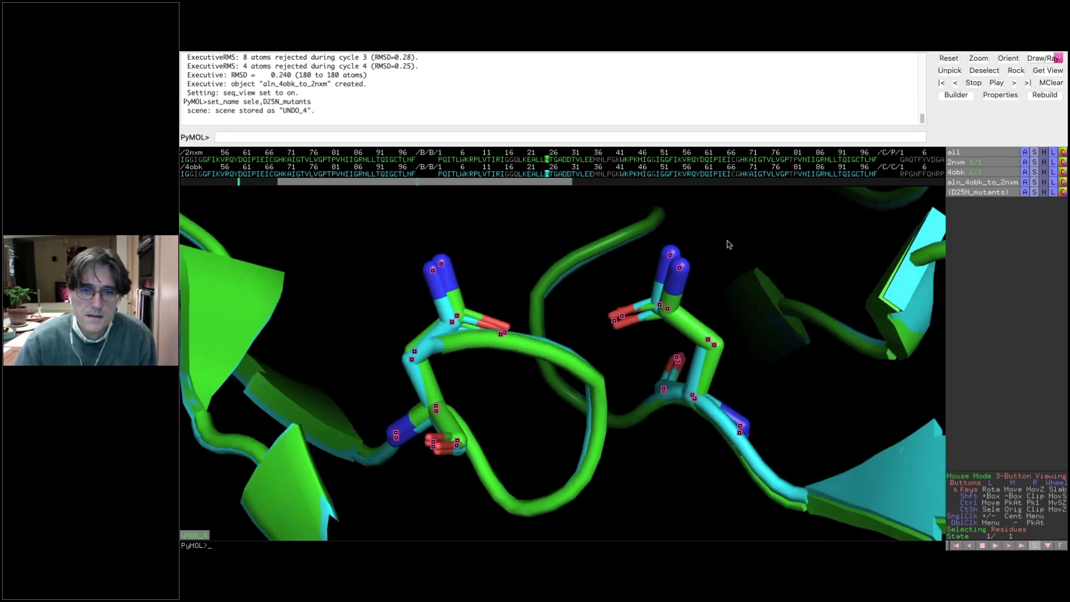
Step: Deselect the D25N_mutants residues and examine them within the wider protease active site
{"action": "left_click", "coordinate": [727, 241]}
{"action": "right_click_drag", "start_coordinate": [633, 422], "coordinate": [608, 268]}
{"action": "left_click_drag", "start_coordinate": [576, 367], "coordinate": [545, 365]}
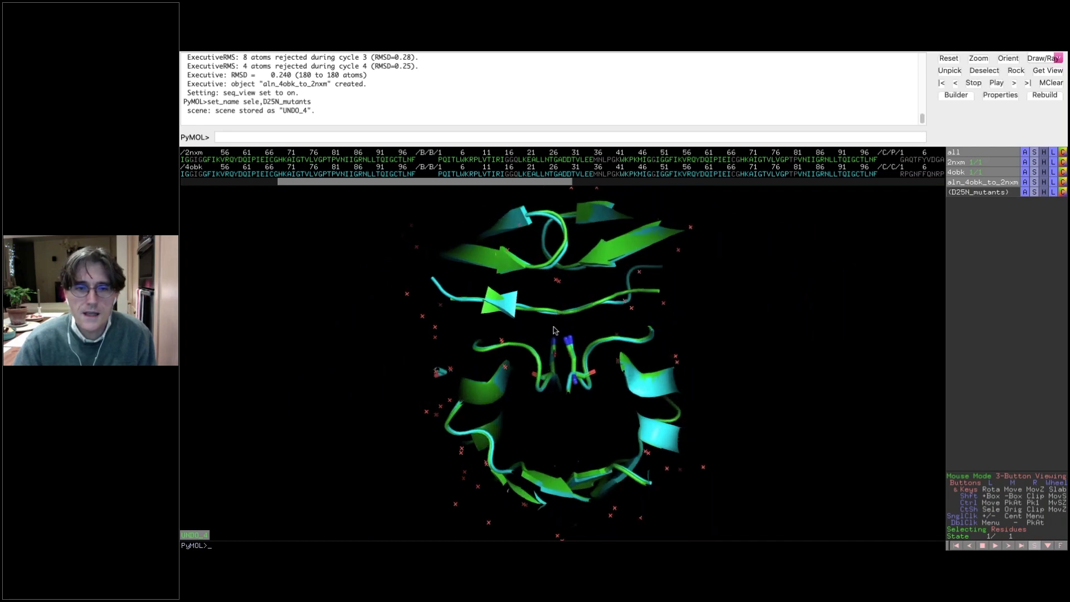
{"action": "left_click_drag", "start_coordinate": [514, 318], "coordinate": [530, 318]}
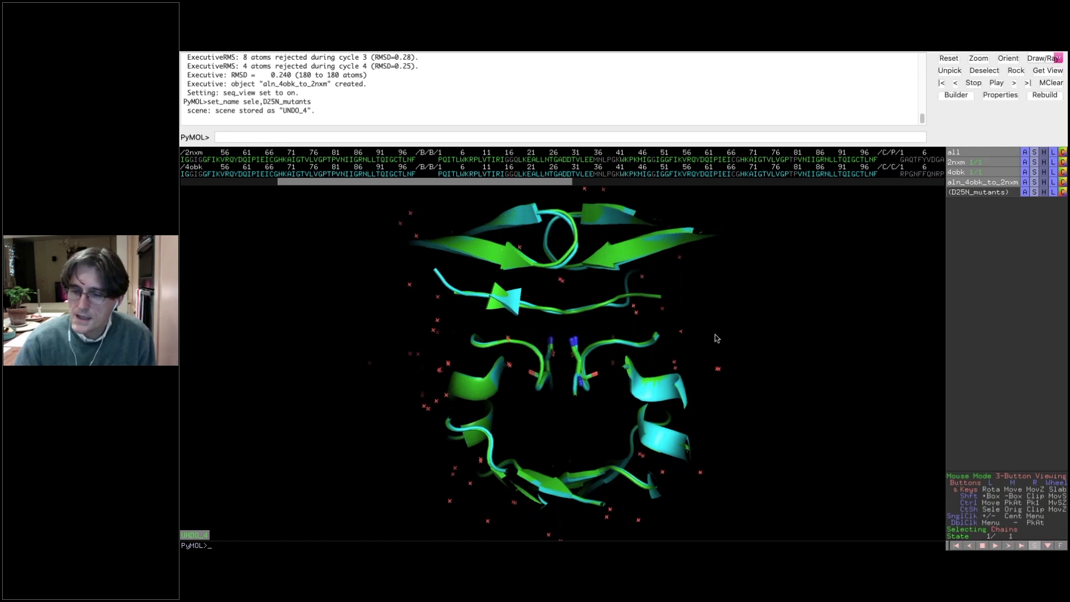
Step: With selection by chains, select the bound peptide chain P of 2nxm and inspect it against the sequences
{"action": "left_click", "coordinate": [653, 298]}
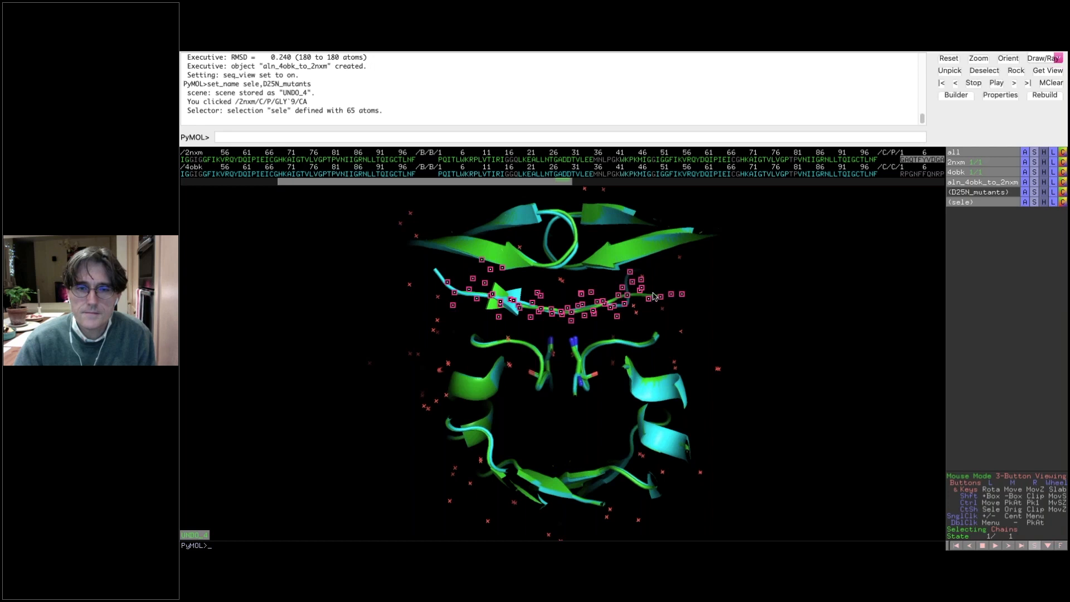
{"action": "left_click_drag", "start_coordinate": [615, 364], "coordinate": [778, 246]}
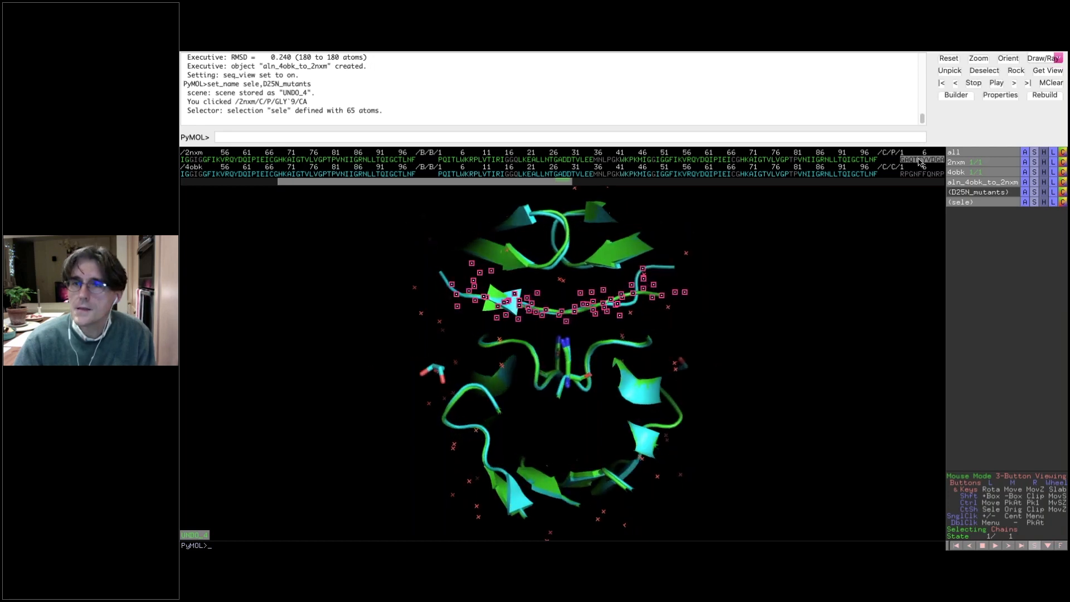
{"action": "left_click_drag", "start_coordinate": [532, 184], "coordinate": [485, 184]}
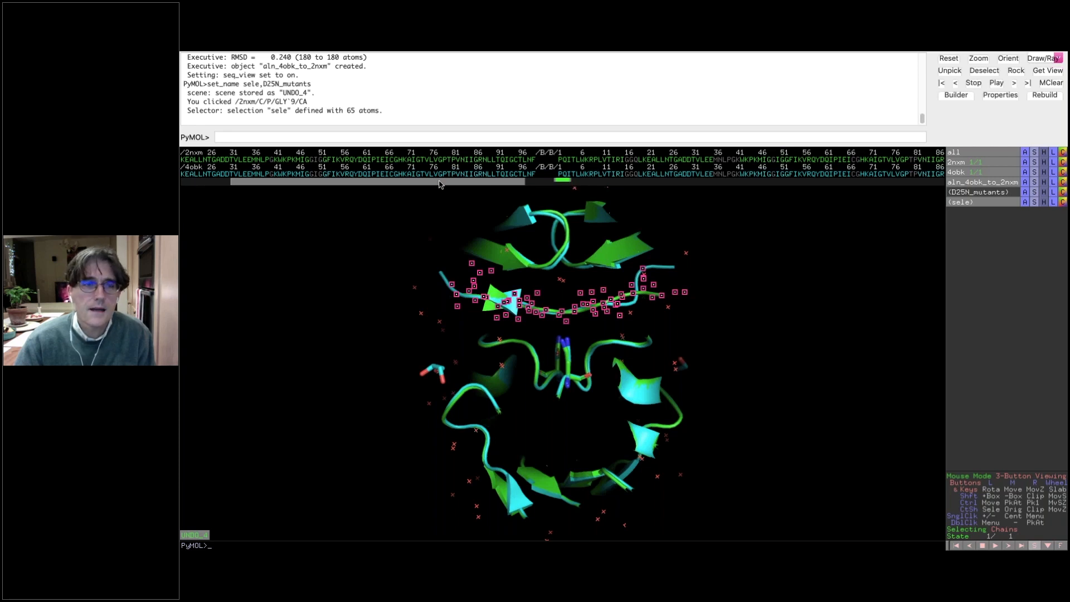
Step: Add the 4obk peptide chain C to the selected 2nxm peptide, show both as sticks, and clear the selection highlight
{"action": "left_click_drag", "start_coordinate": [334, 184], "coordinate": [555, 186]}
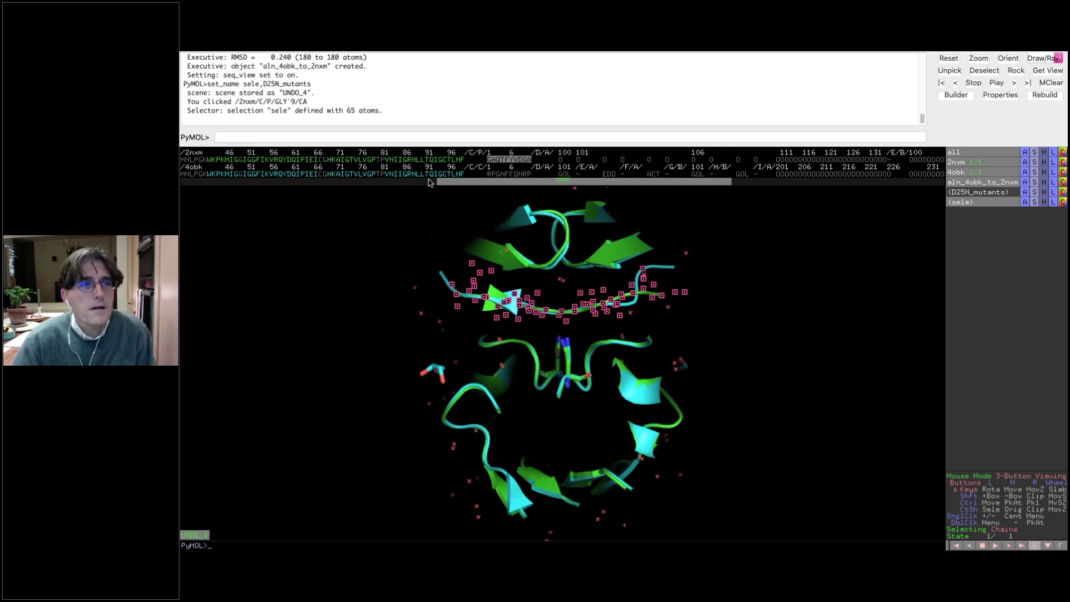
{"action": "left_click", "coordinate": [984, 182]}
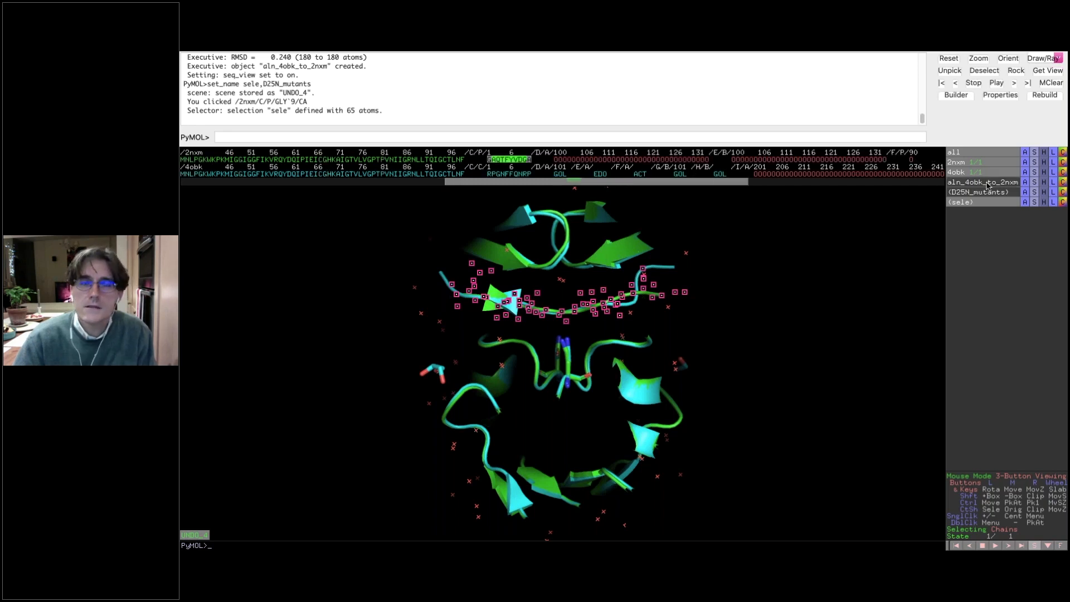
{"action": "left_click", "coordinate": [491, 175]}
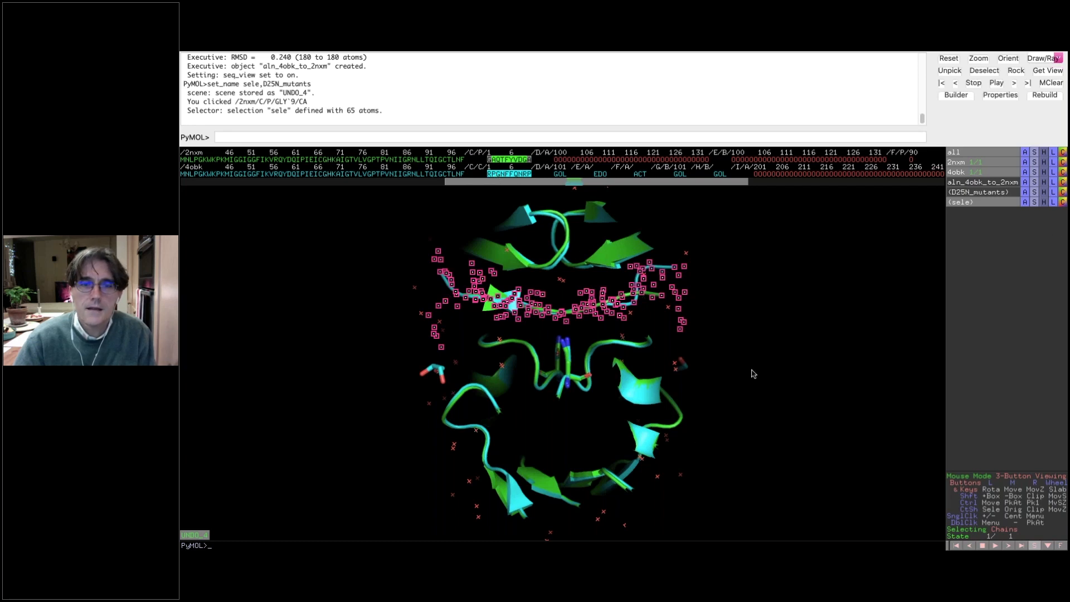
{"action": "left_click", "coordinate": [1034, 204]}
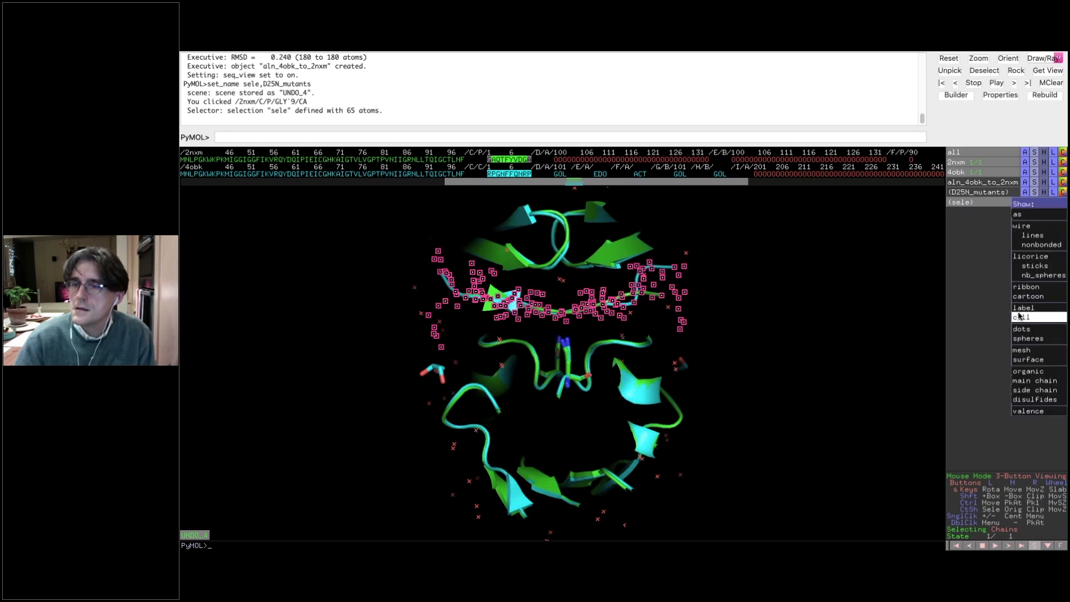
{"action": "left_click", "coordinate": [1018, 268]}
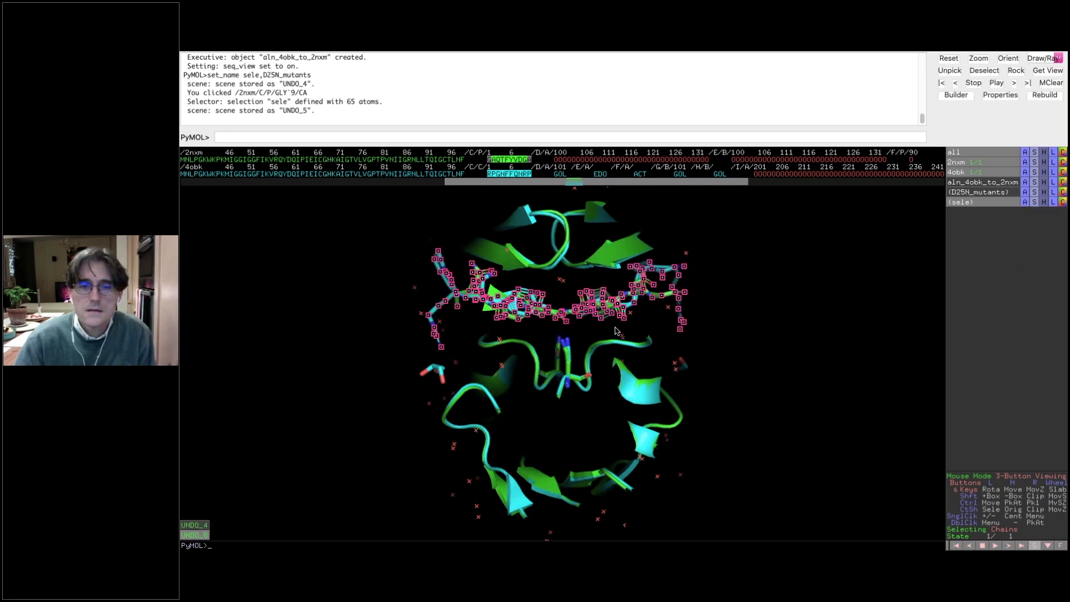
{"action": "left_click", "coordinate": [736, 334]}
Step: Reactivate the selection of both peptides and color it by element with white carbons
{"action": "left_click_drag", "start_coordinate": [543, 327], "coordinate": [548, 343]}
{"action": "scroll", "coordinate": [549, 343], "scroll_direction": "up", "scroll_amount": 6}
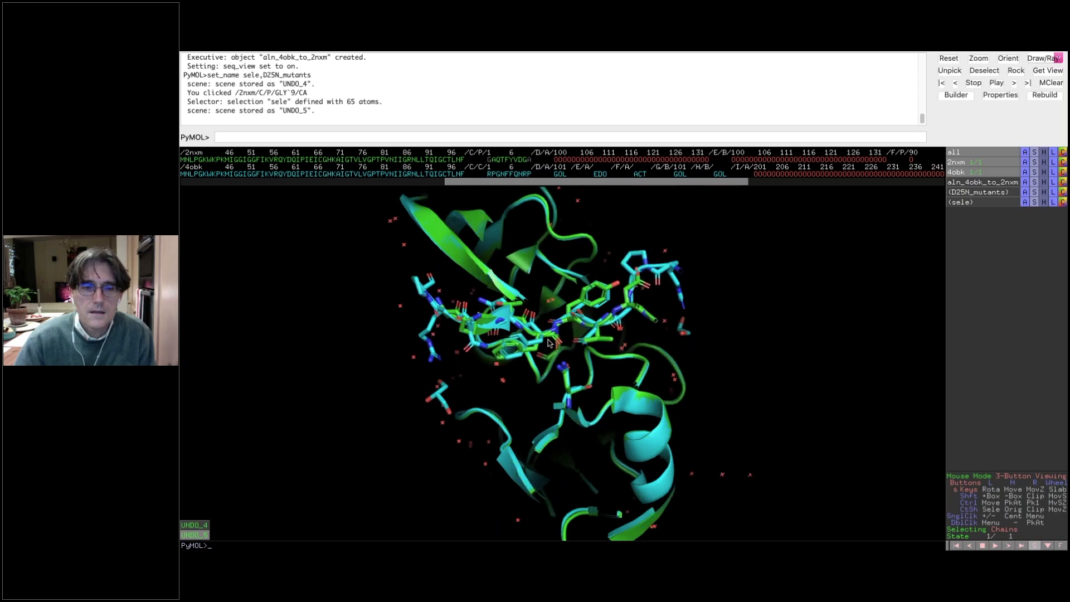
{"action": "scroll", "coordinate": [540, 372], "scroll_direction": "up", "scroll_amount": 1}
{"action": "scroll", "coordinate": [539, 371], "scroll_direction": "up", "scroll_amount": 5}
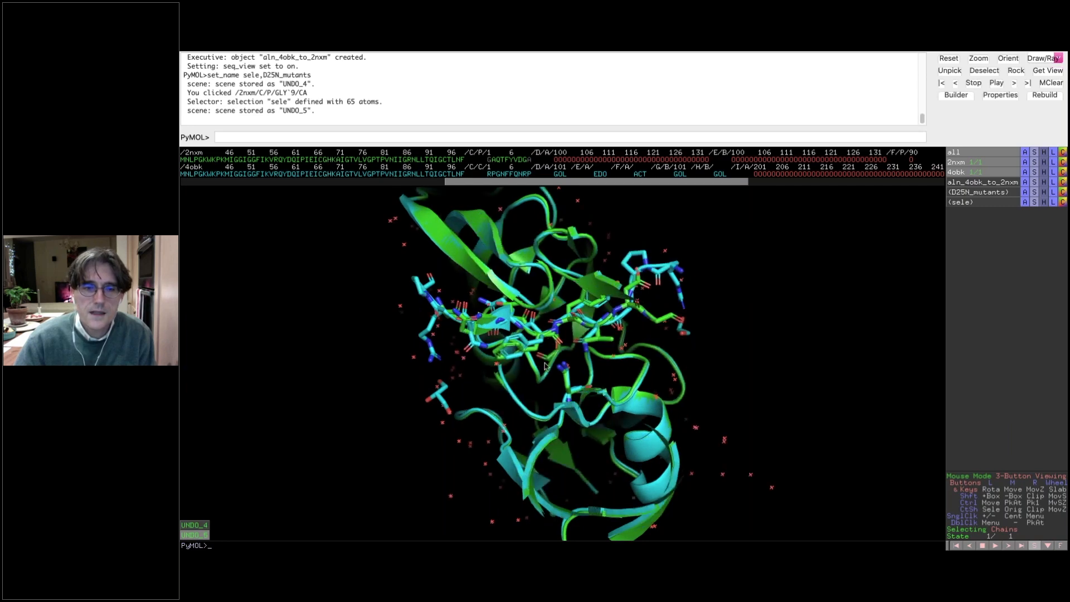
{"action": "scroll", "coordinate": [567, 366], "scroll_direction": "up", "scroll_amount": 3}
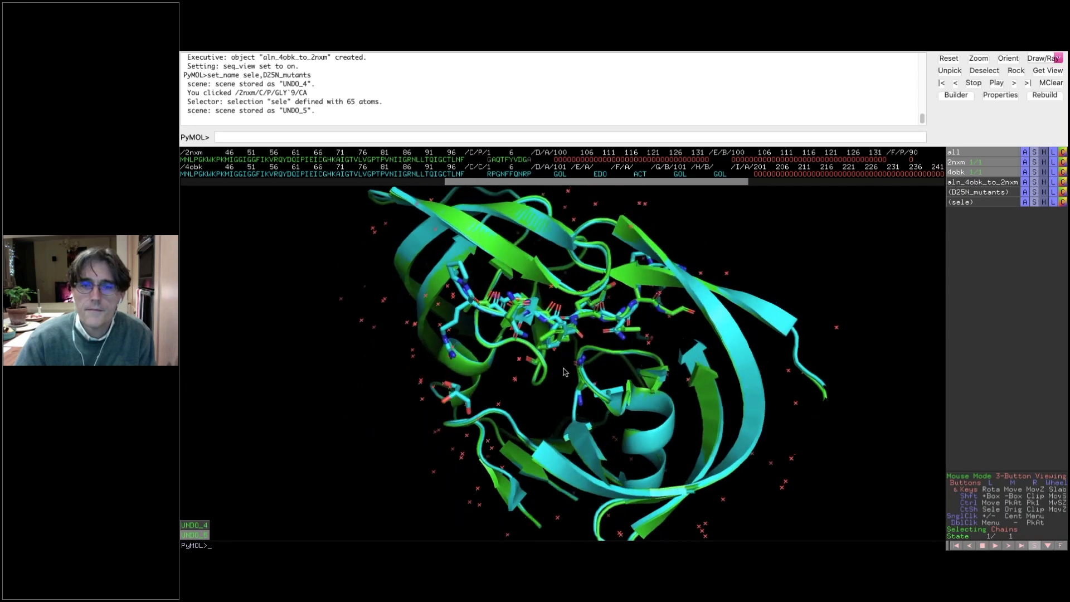
{"action": "left_click", "coordinate": [988, 202]}
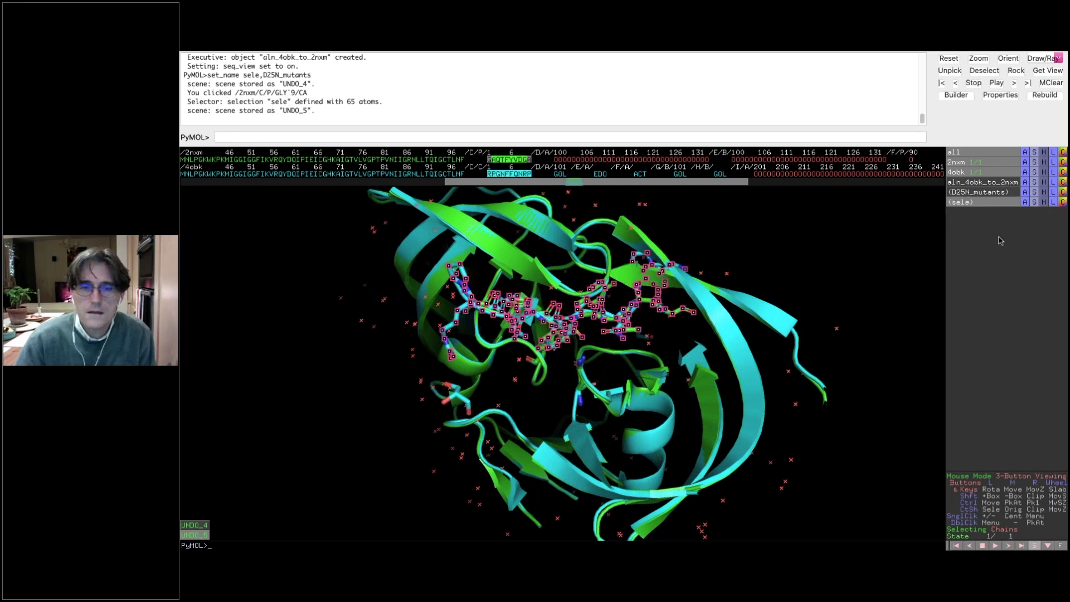
{"action": "left_click", "coordinate": [1063, 203]}
{"action": "mouse_move", "coordinate": [1040, 214]}
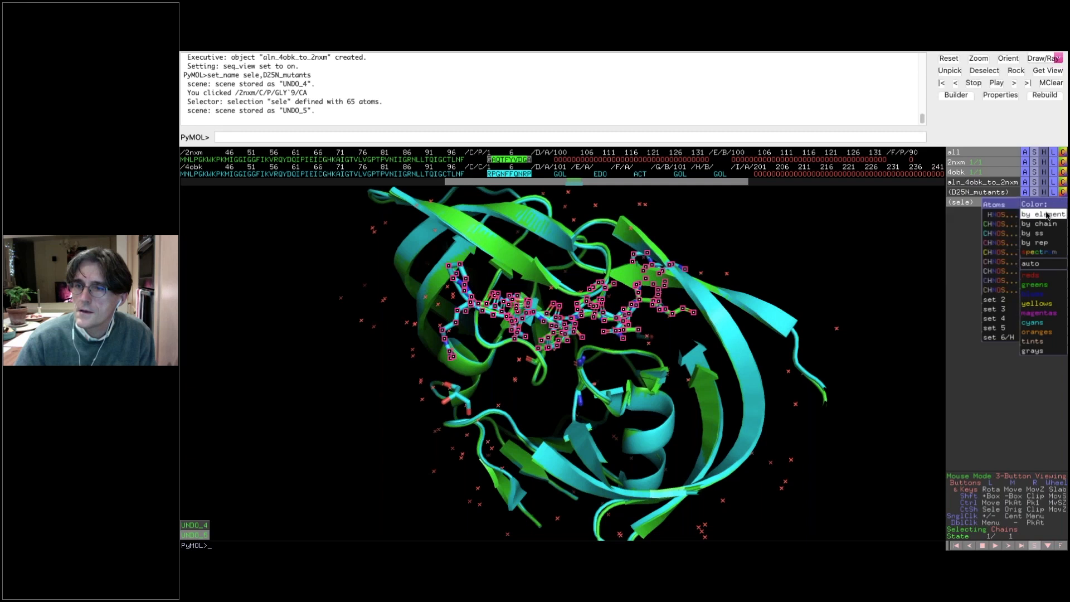
{"action": "left_click", "coordinate": [985, 271]}
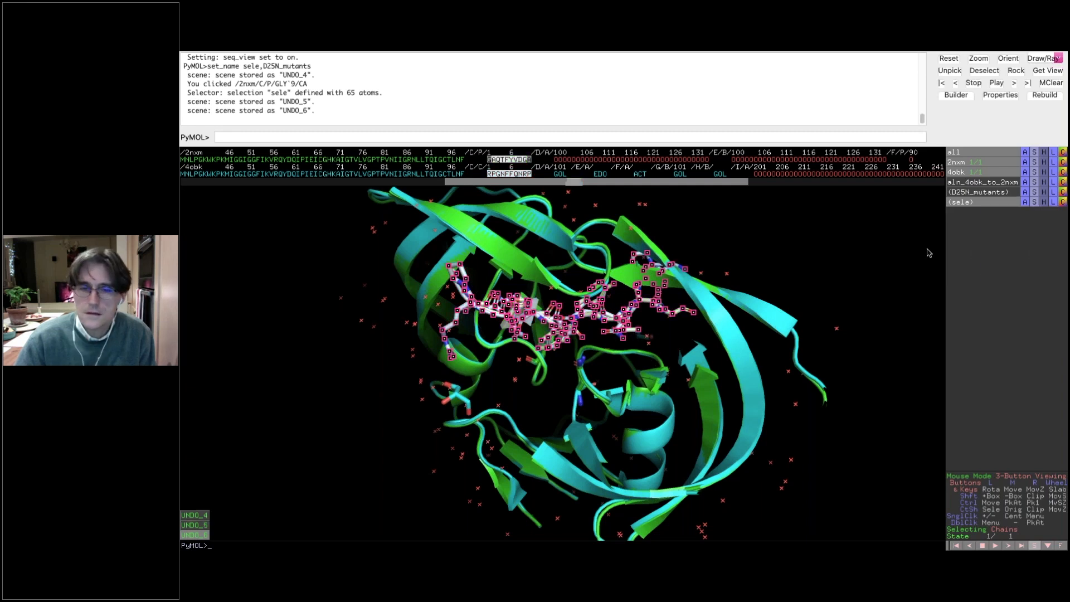
Step: Rename the peptide selection as substrates
{"action": "left_click", "coordinate": [1024, 202]}
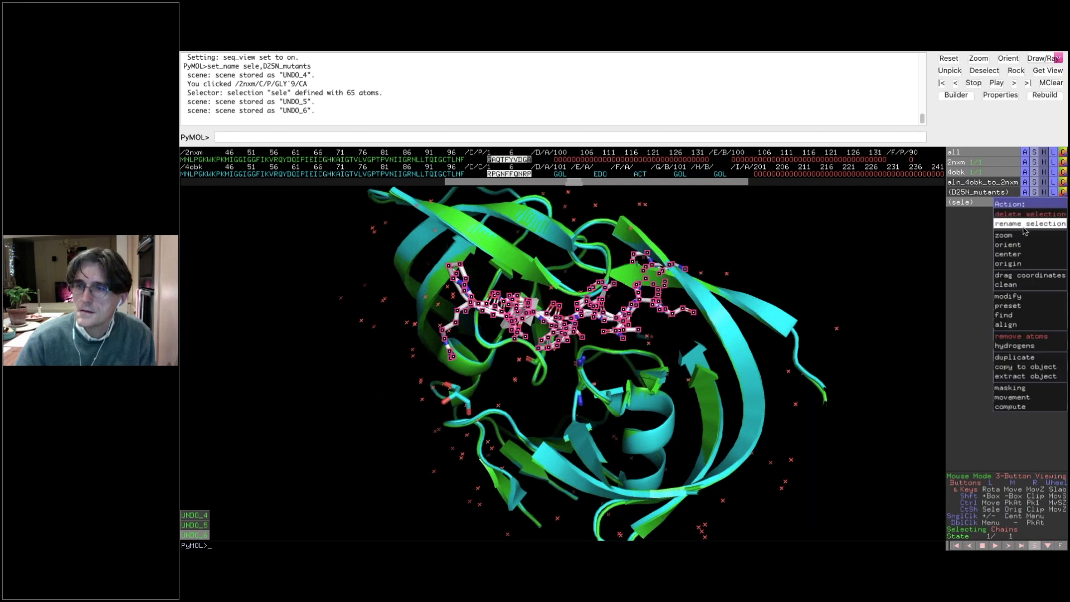
{"action": "left_click", "coordinate": [1024, 224]}
{"action": "key", "text": "BackSpace"}
{"action": "key", "text": "BackSpace"}
{"action": "key", "text": "BackSpace"}
{"action": "type", "text": "ubstrates"}
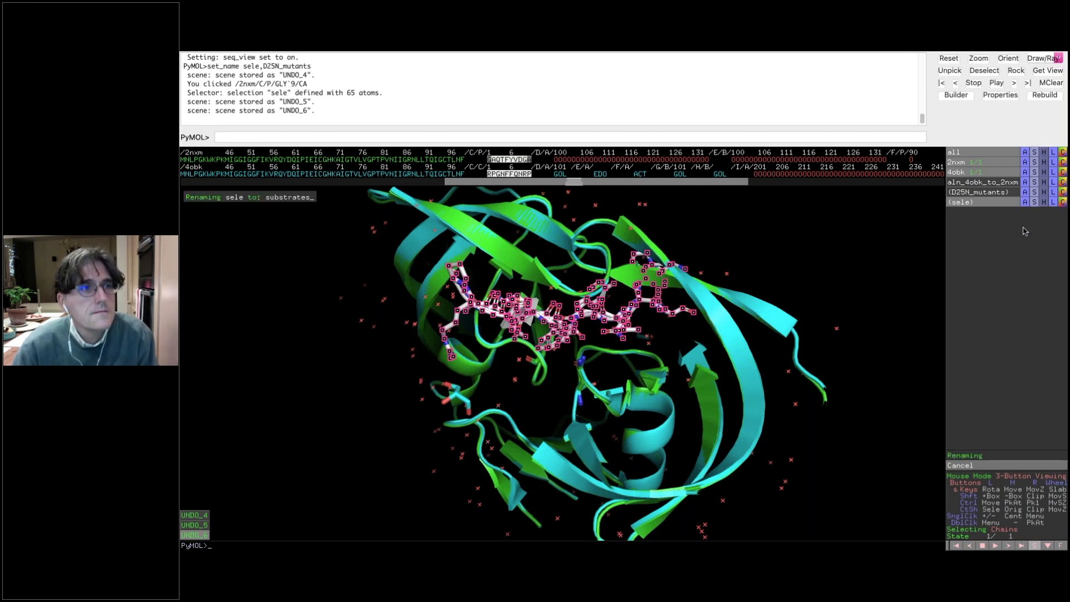
{"action": "key", "text": "Return"}
Step: Zoom the view to the substrates selection, clear the selection highlight, and turn the structure to expose the active site
{"action": "left_click", "coordinate": [1024, 203]}
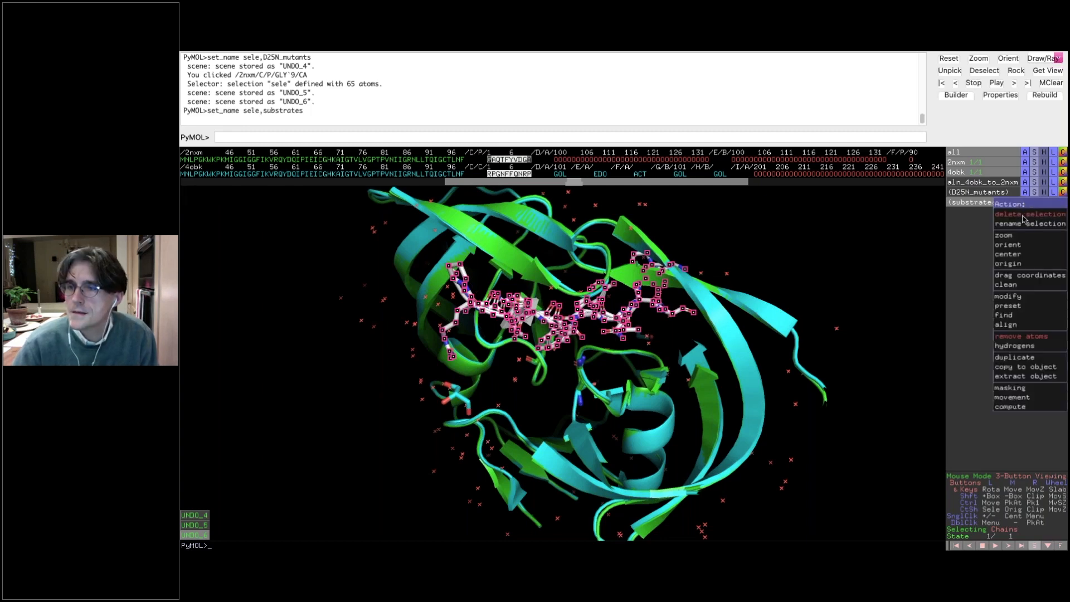
{"action": "left_click", "coordinate": [1017, 236]}
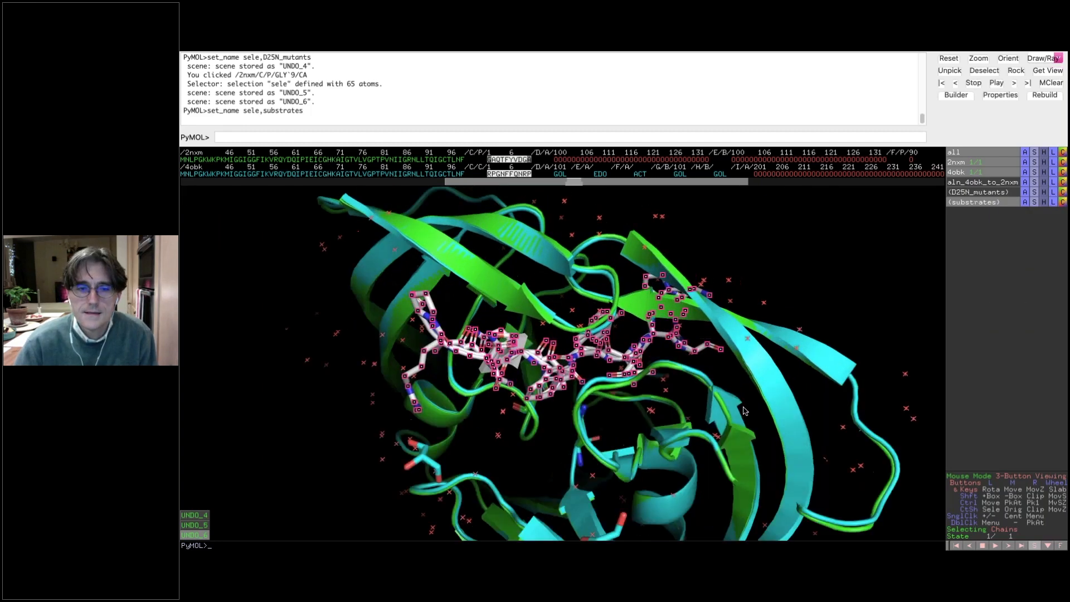
{"action": "left_click", "coordinate": [684, 439]}
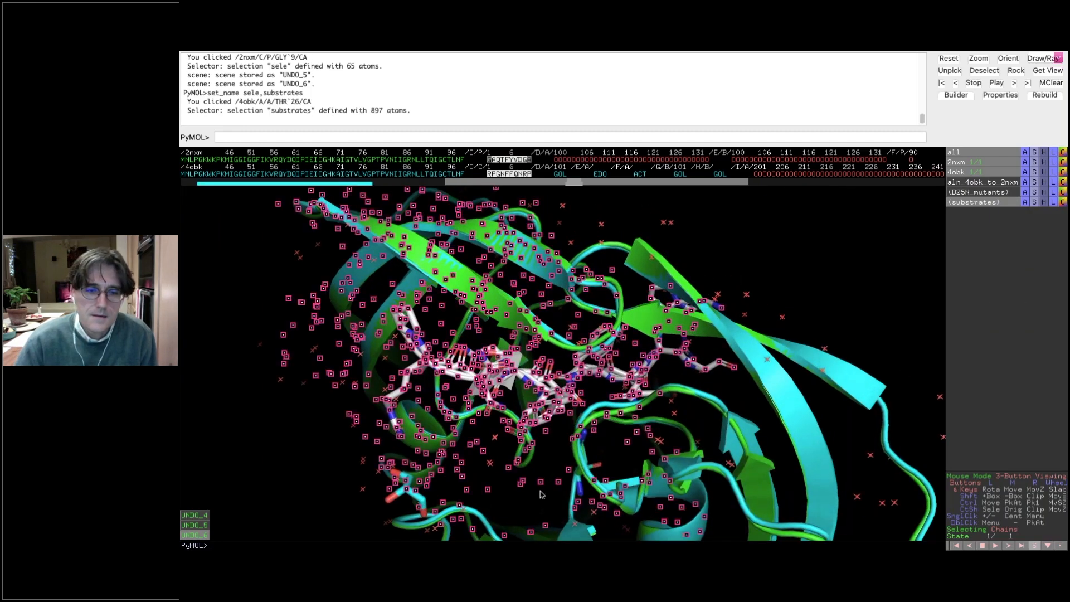
{"action": "left_click", "coordinate": [684, 439]}
{"action": "left_click_drag", "start_coordinate": [684, 439], "coordinate": [568, 345]}
{"action": "left_click_drag", "start_coordinate": [560, 405], "coordinate": [589, 405]}
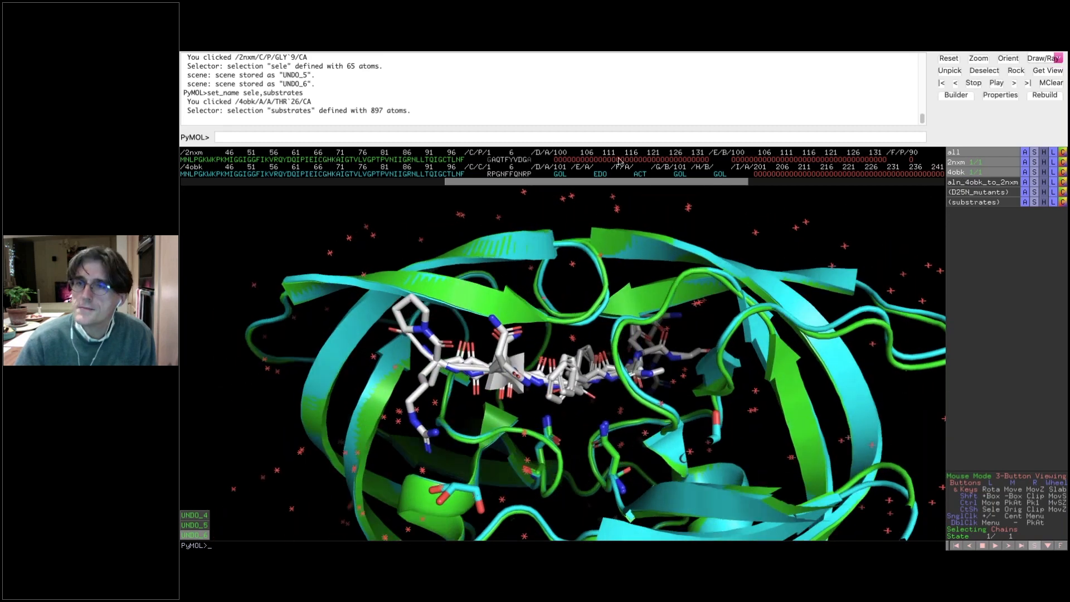
Step: Set grid_mode=1 so that 2nxm and 4obk are displayed side by side
{"action": "left_click", "coordinate": [244, 134]}
{"action": "key", "text": "Up"}
{"action": "key", "text": "Up"}
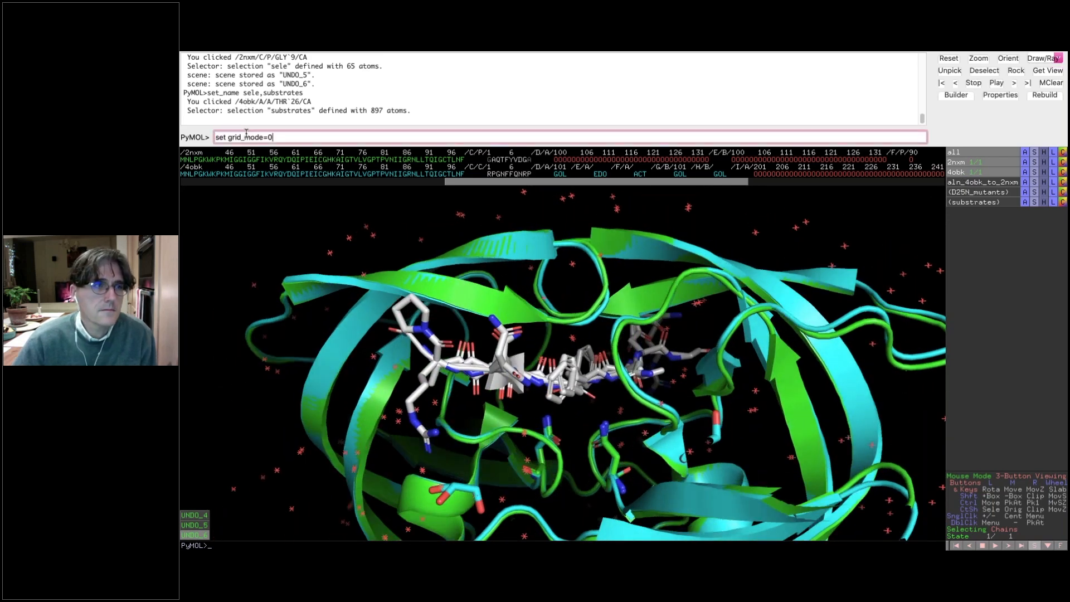
{"action": "key", "text": "Return"}
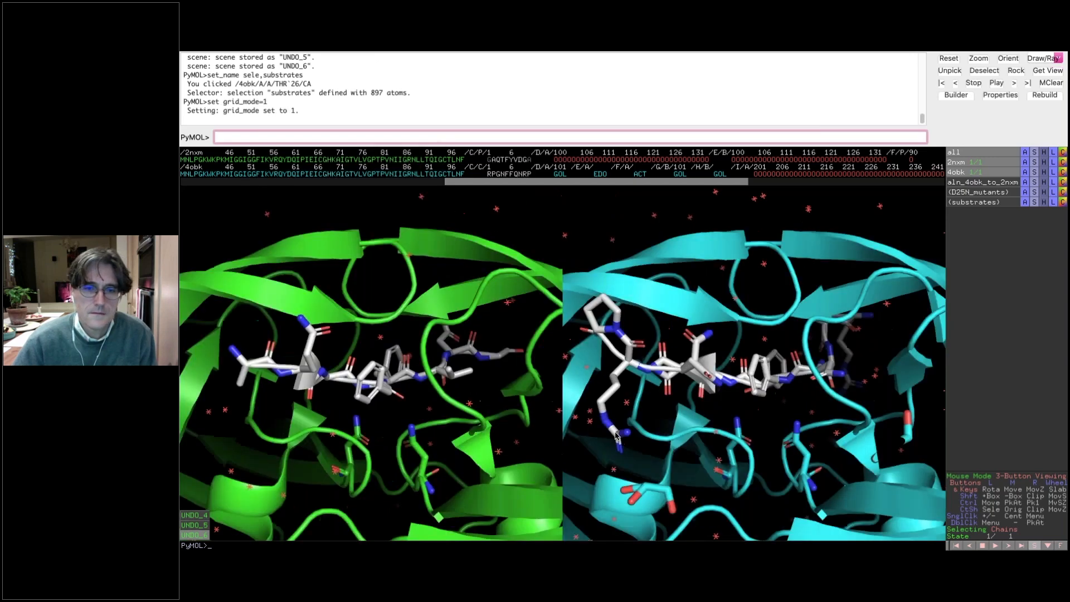
Step: Select the 2nxm peptide substrate and find its polar contacts to other atoms in the object
{"action": "right_click_drag", "start_coordinate": [679, 401], "coordinate": [545, 348]}
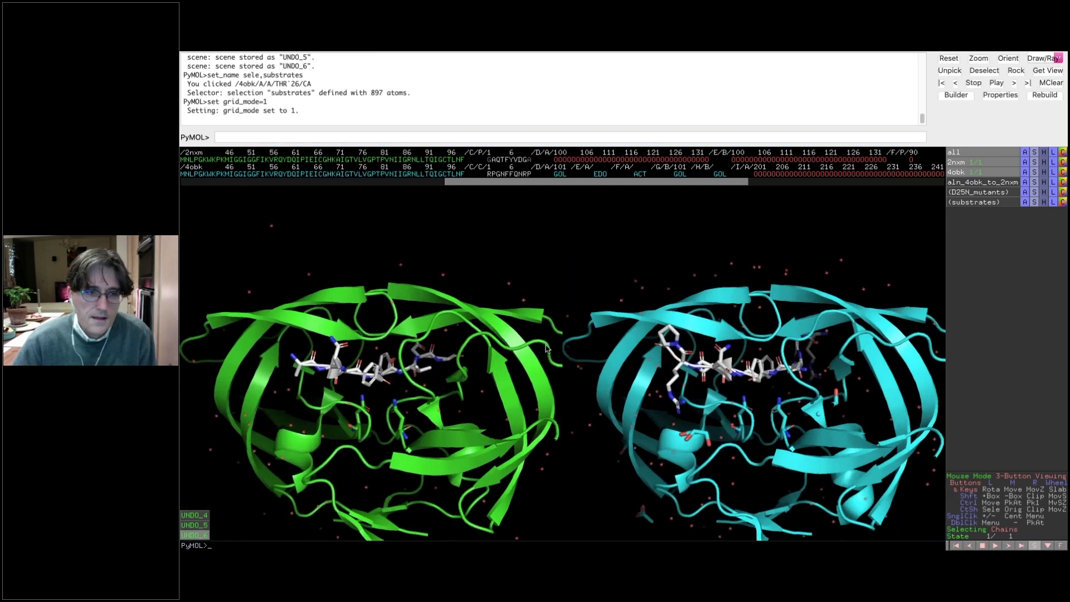
{"action": "left_click_drag", "start_coordinate": [550, 348], "coordinate": [533, 277]}
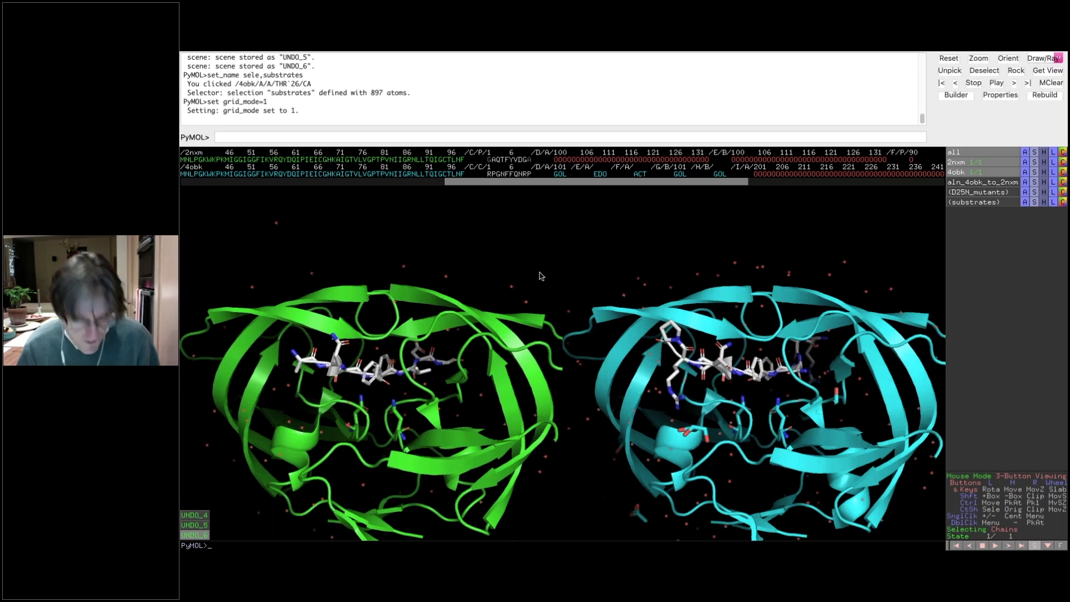
{"action": "left_click_drag", "start_coordinate": [576, 385], "coordinate": [610, 388]}
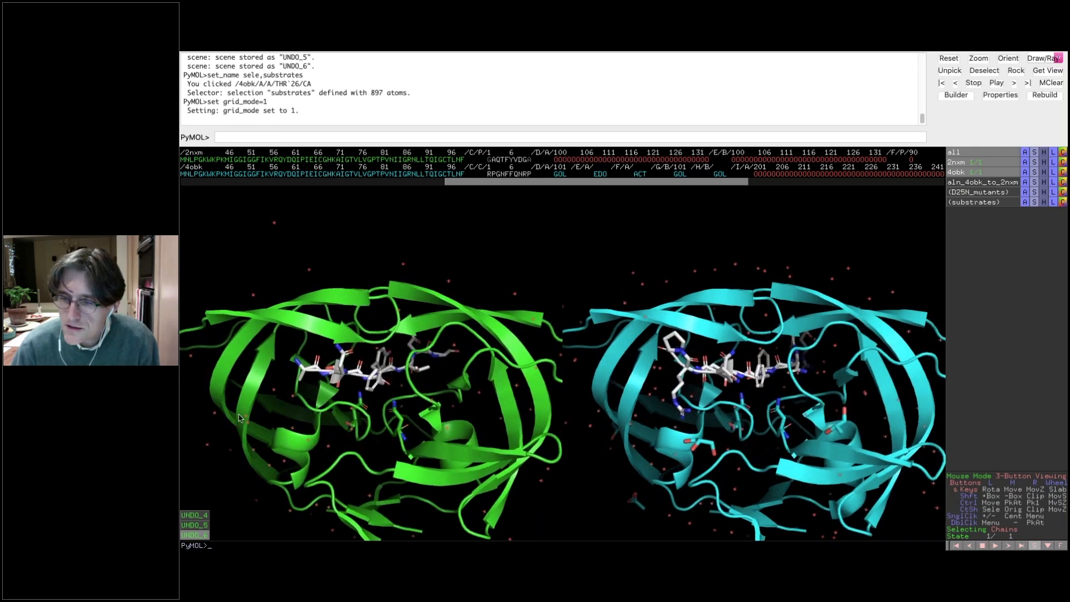
{"action": "left_click", "coordinate": [384, 371]}
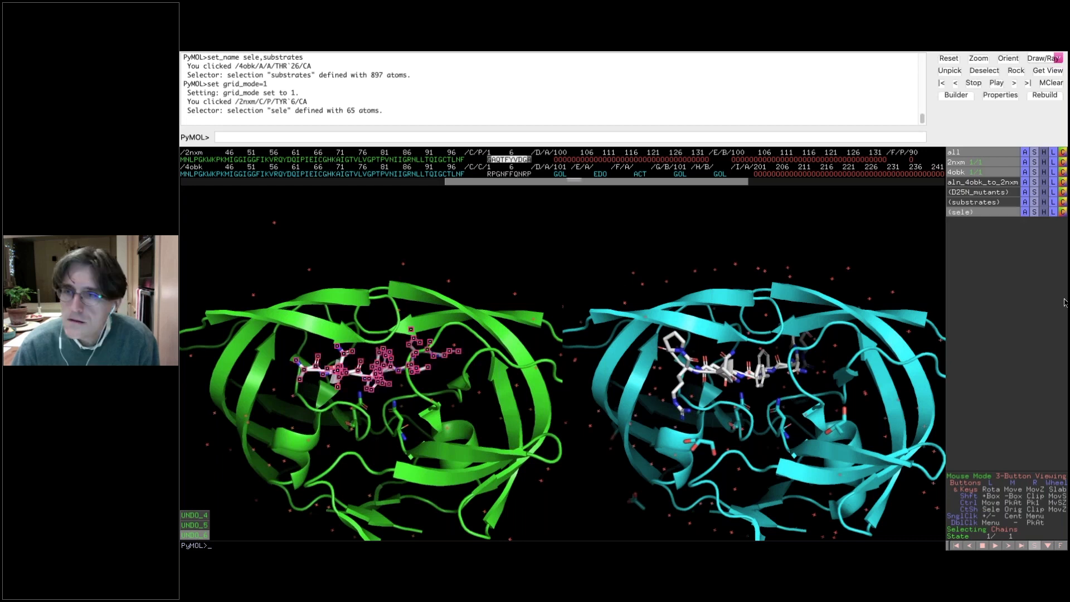
{"action": "left_click", "coordinate": [1035, 212]}
{"action": "left_click", "coordinate": [978, 257]}
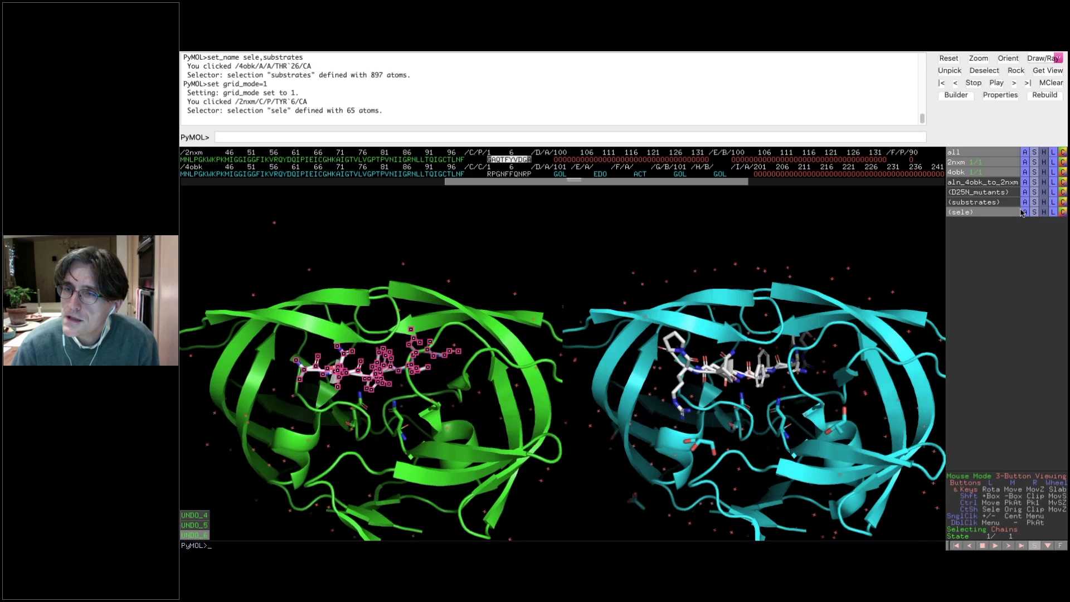
{"action": "left_click", "coordinate": [1024, 213]}
{"action": "mouse_move", "coordinate": [1006, 325]}
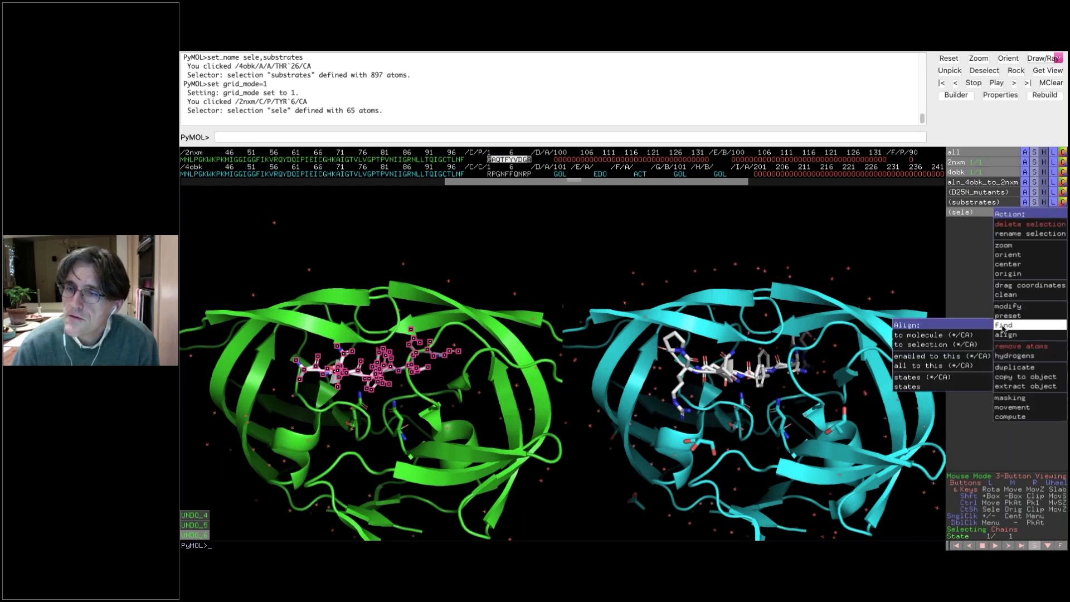
{"action": "mouse_move", "coordinate": [950, 326]}
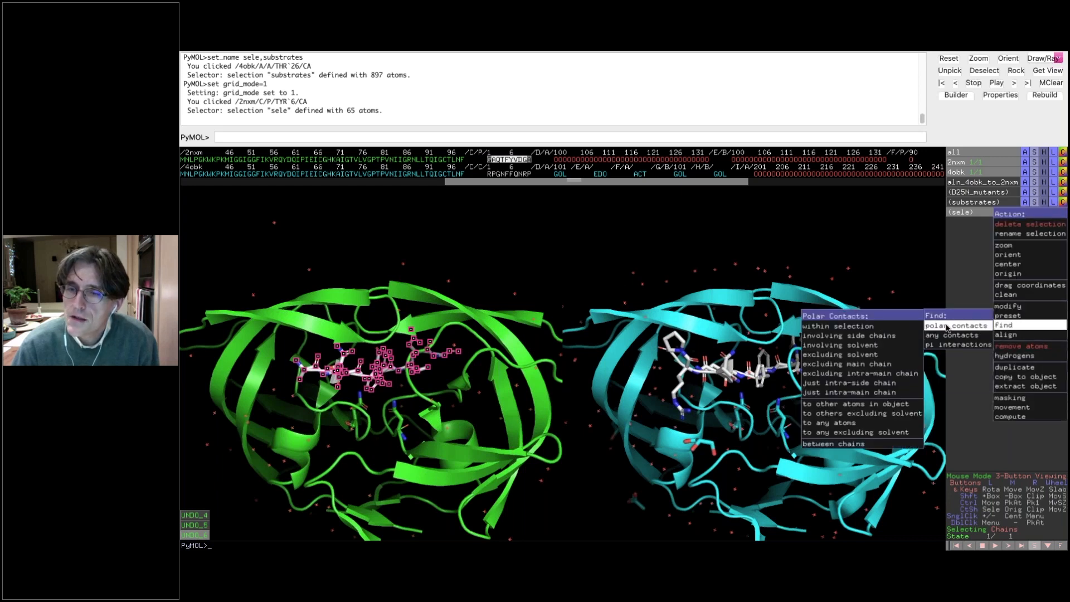
{"action": "left_click", "coordinate": [842, 404]}
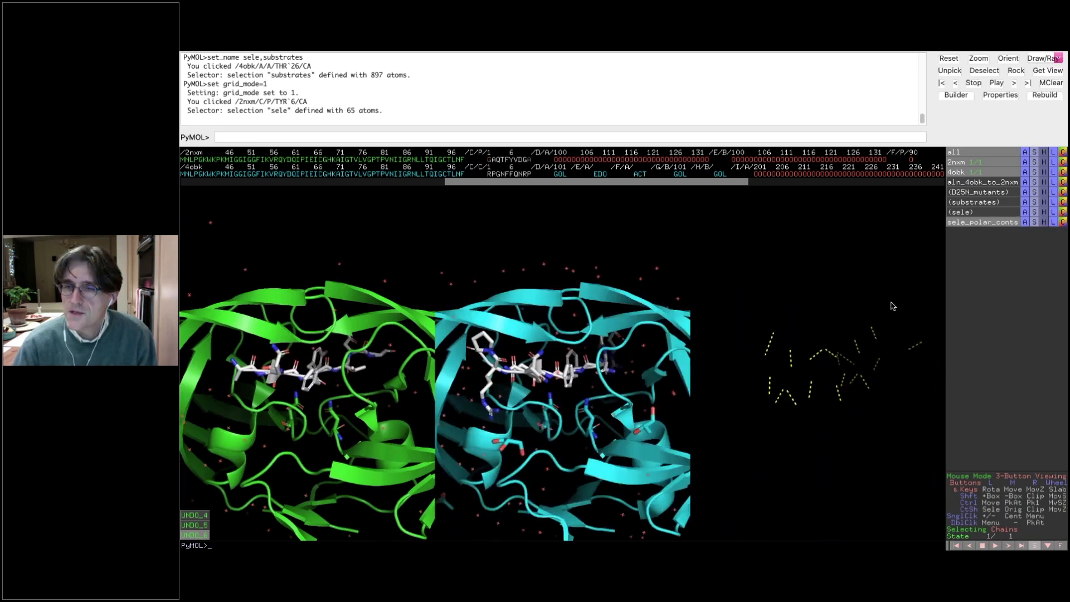
Step: Rename the polar contacts object as 2nxm_Hb and hide it from the display
{"action": "left_click", "coordinate": [757, 137]}
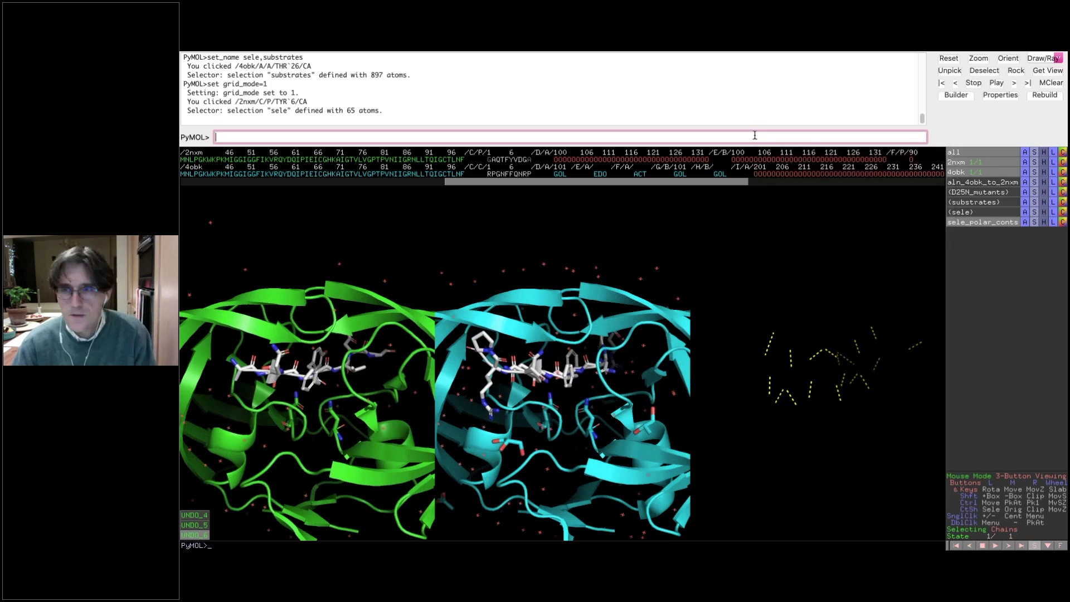
{"action": "left_click", "coordinate": [1025, 224]}
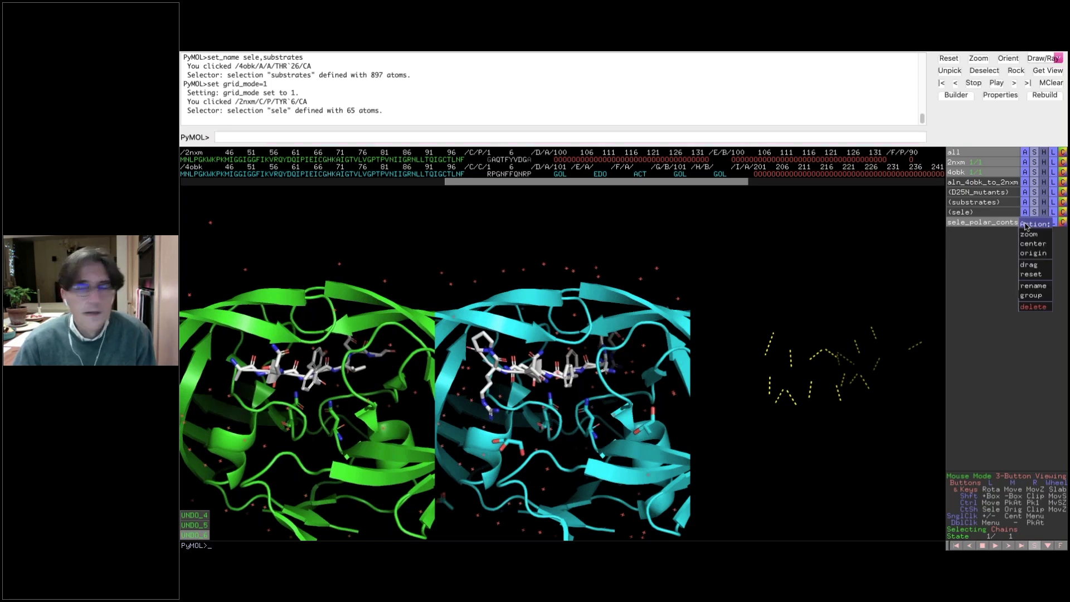
{"action": "left_click", "coordinate": [1023, 286]}
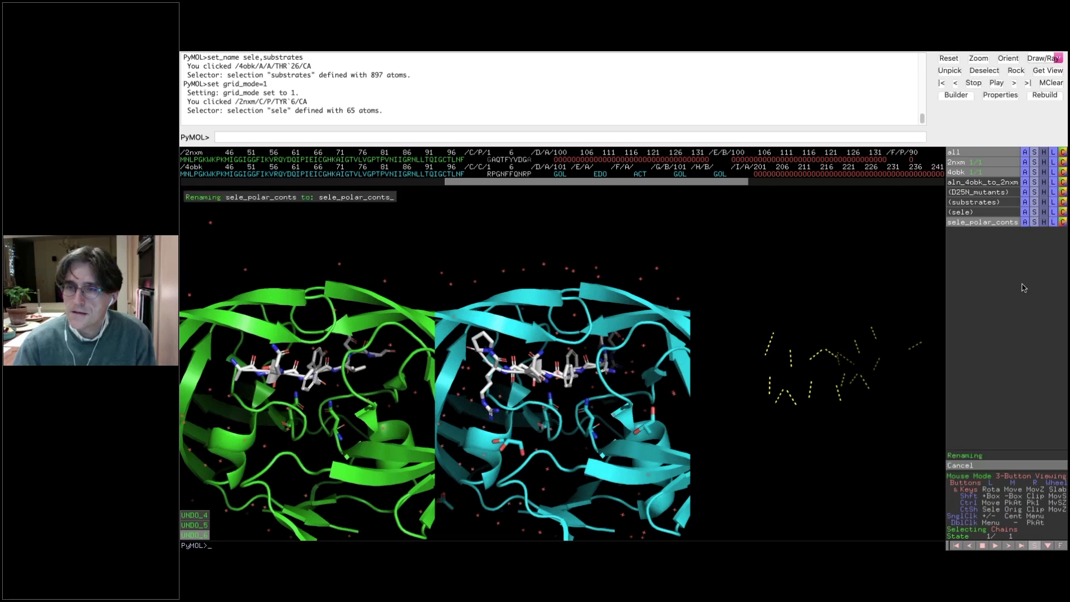
{"action": "type", "text": "2nxm."}
{"action": "key", "text": "BackSpace"}
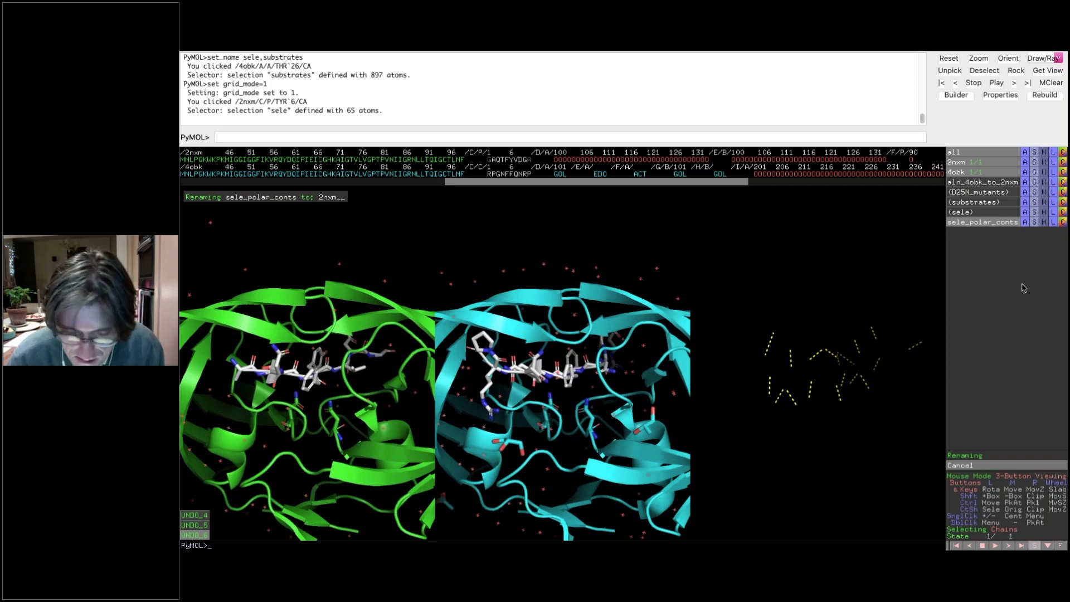
{"action": "type", "text": "_Hb"}
{"action": "key", "text": "Return"}
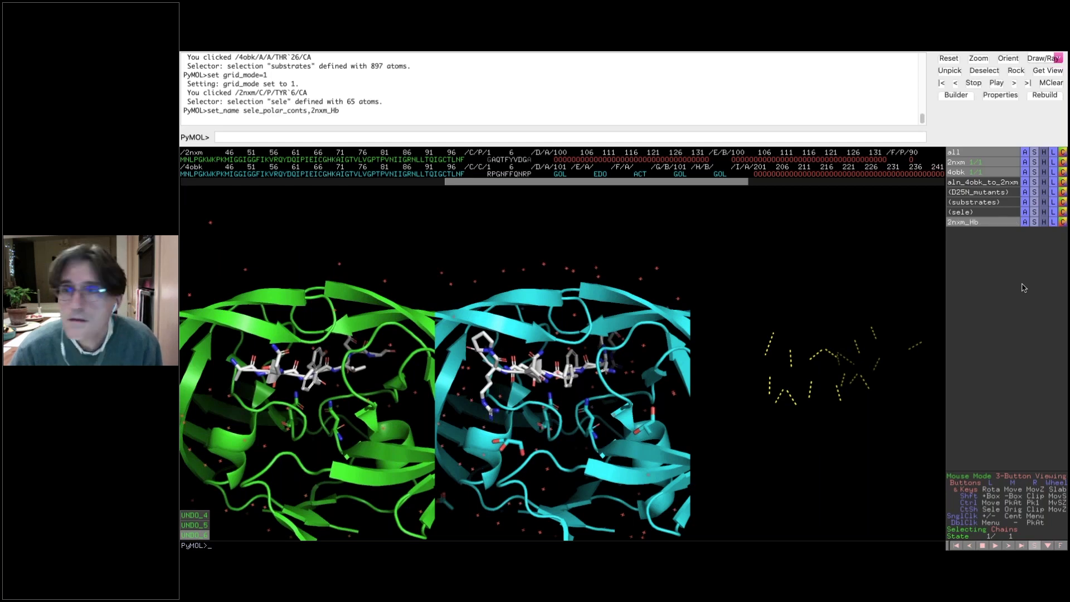
{"action": "left_click", "coordinate": [1013, 222]}
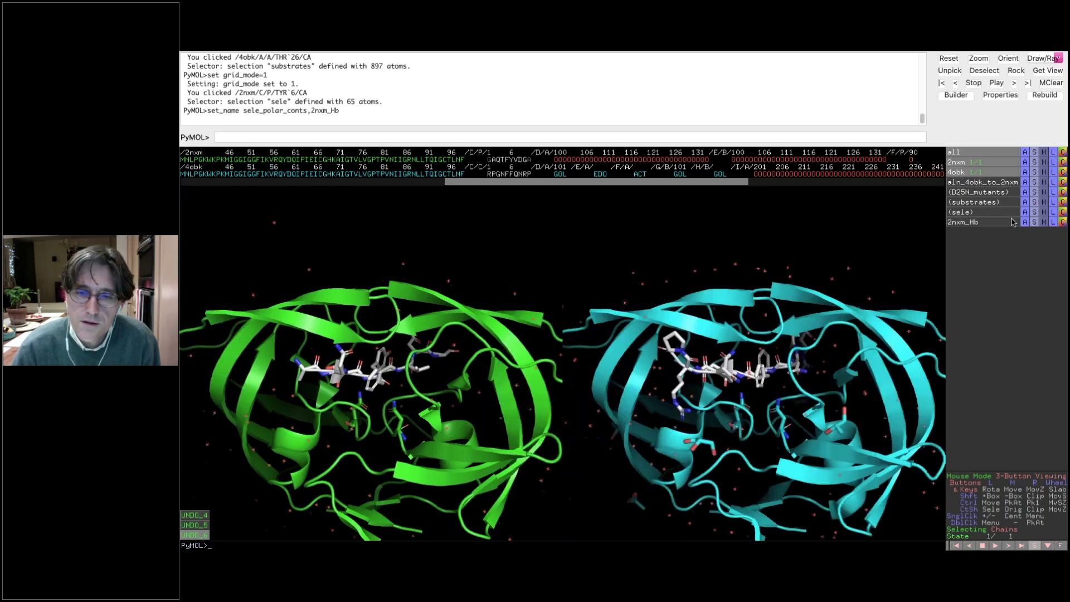
Step: Select the 4obk peptide substrate and find its polar contacts to other atoms in the object
{"action": "left_click", "coordinate": [768, 380]}
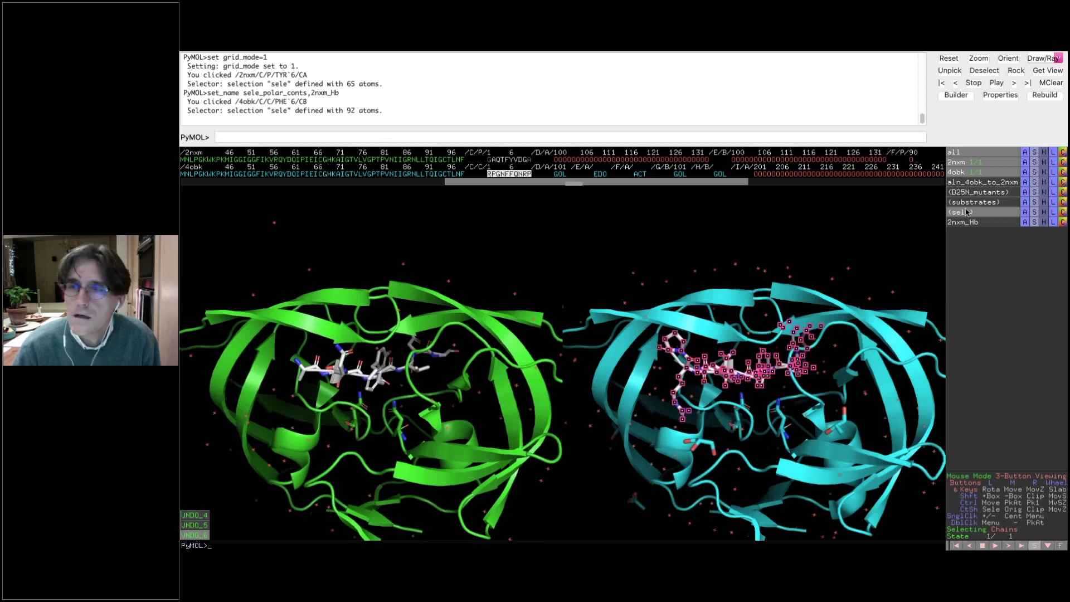
{"action": "left_click", "coordinate": [1025, 214]}
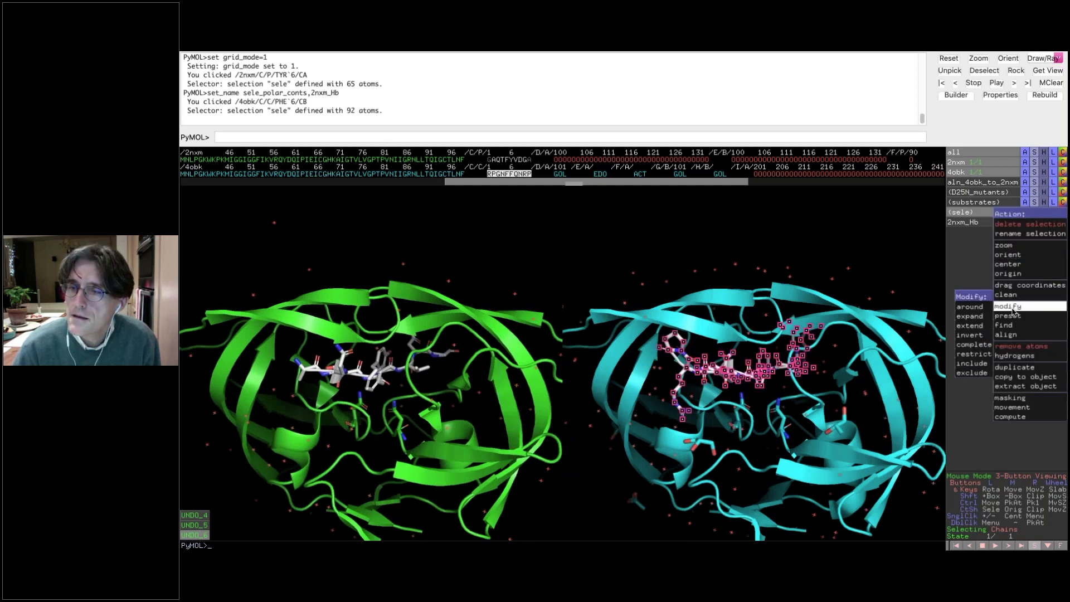
{"action": "mouse_move", "coordinate": [1010, 325]}
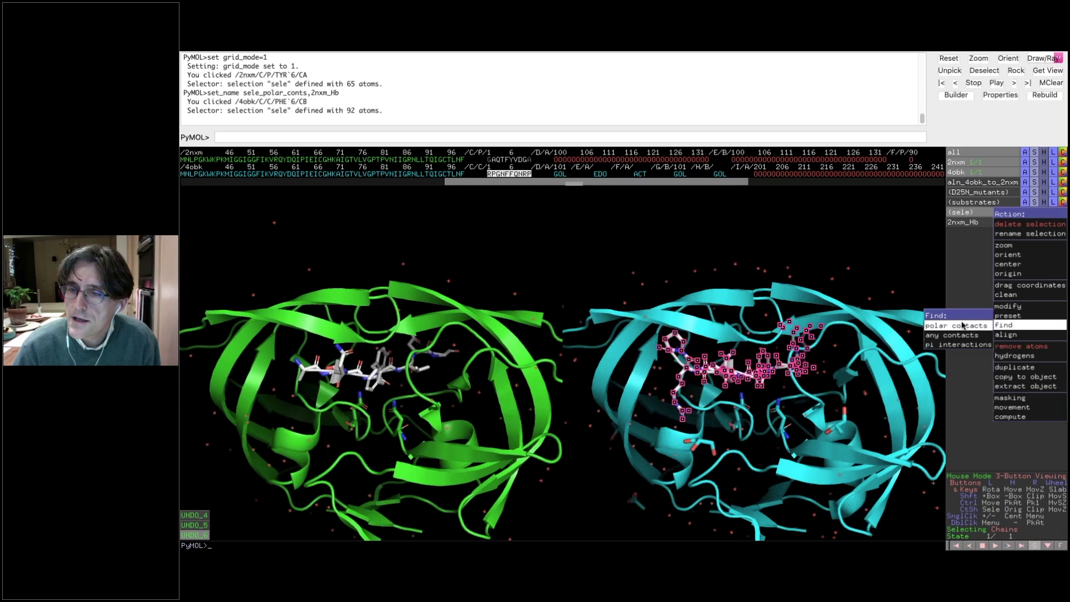
{"action": "mouse_move", "coordinate": [958, 326]}
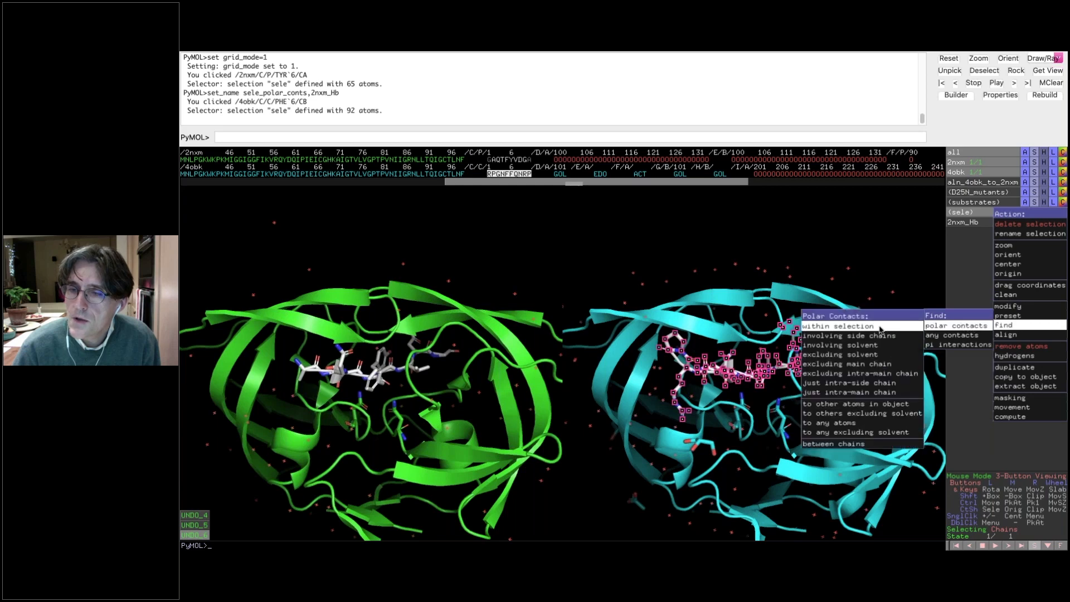
{"action": "left_click", "coordinate": [840, 405]}
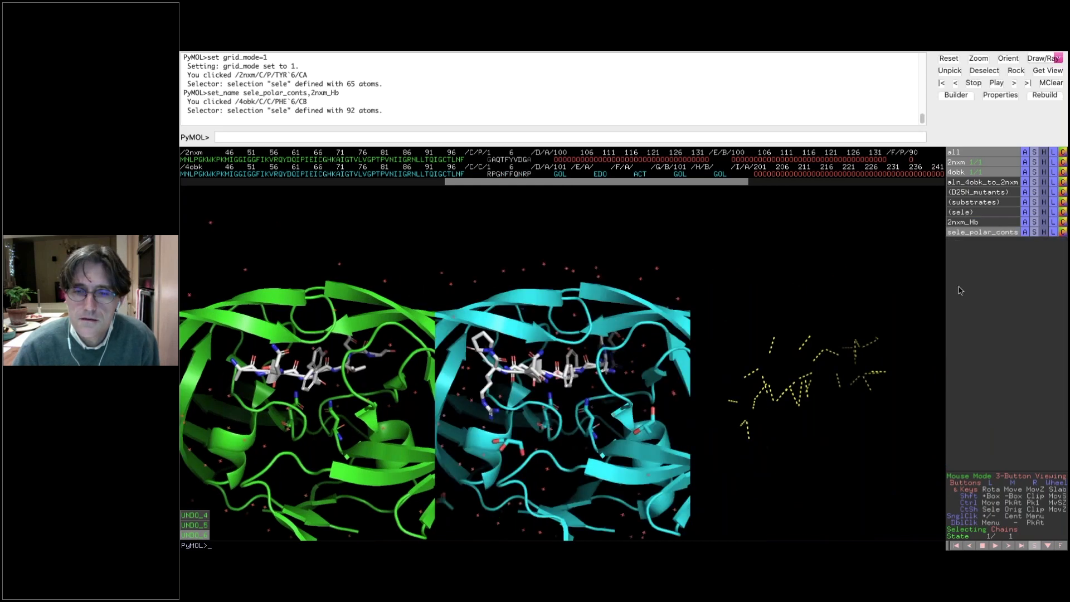
Step: Rename the new polar contacts object as 4obk_Hb and hide it from the display
{"action": "left_click", "coordinate": [1024, 232]}
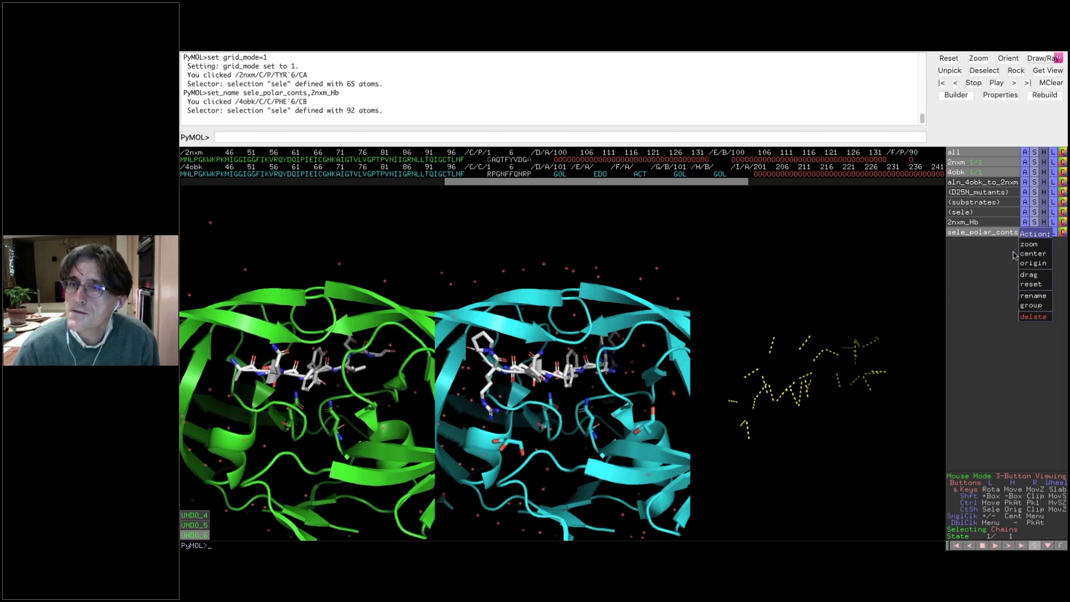
{"action": "left_click", "coordinate": [1023, 297]}
{"action": "type", "text": "40"}
{"action": "type", "text": "bk"}
{"action": "type", "text": "_Hb"}
{"action": "key", "text": "Return"}
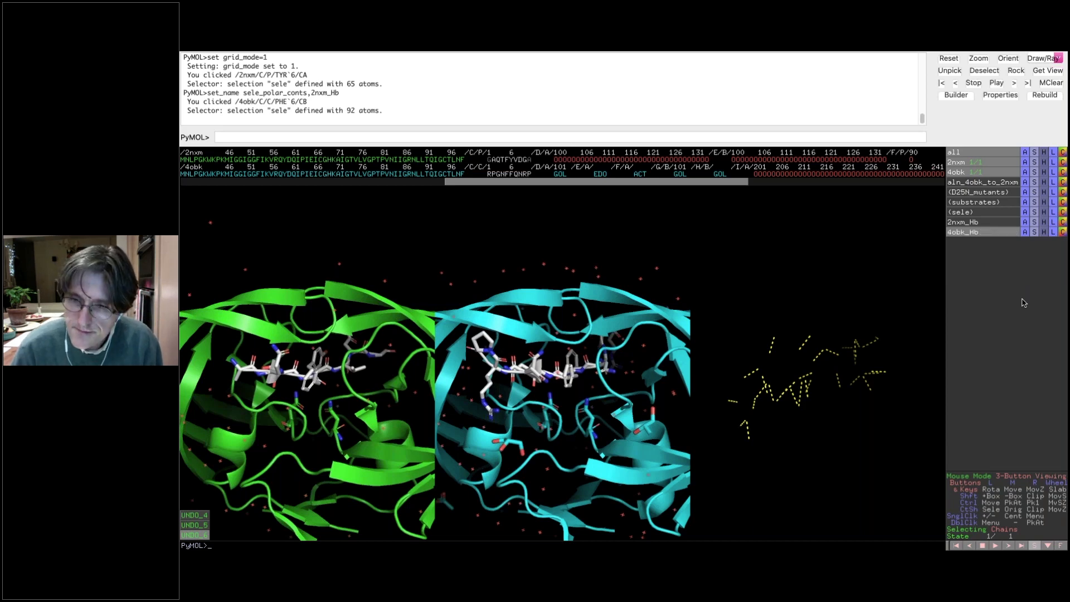
{"action": "left_click", "coordinate": [998, 232]}
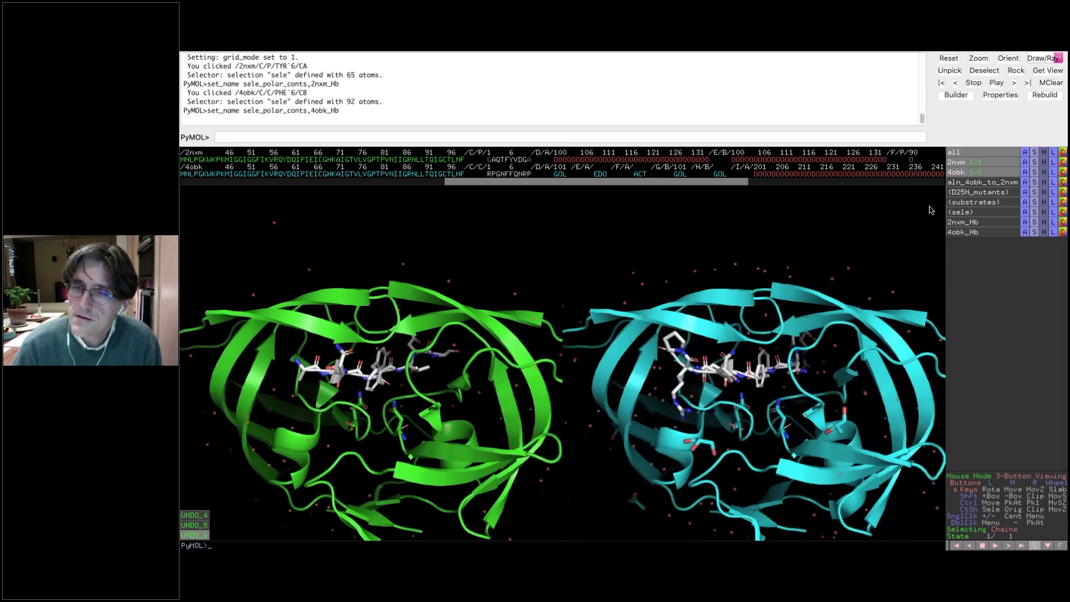
Step: Group 2nxm and 2nxm_Hb into a group named 2nxm_grp and expand the group to list its members
{"action": "left_click", "coordinate": [731, 136]}
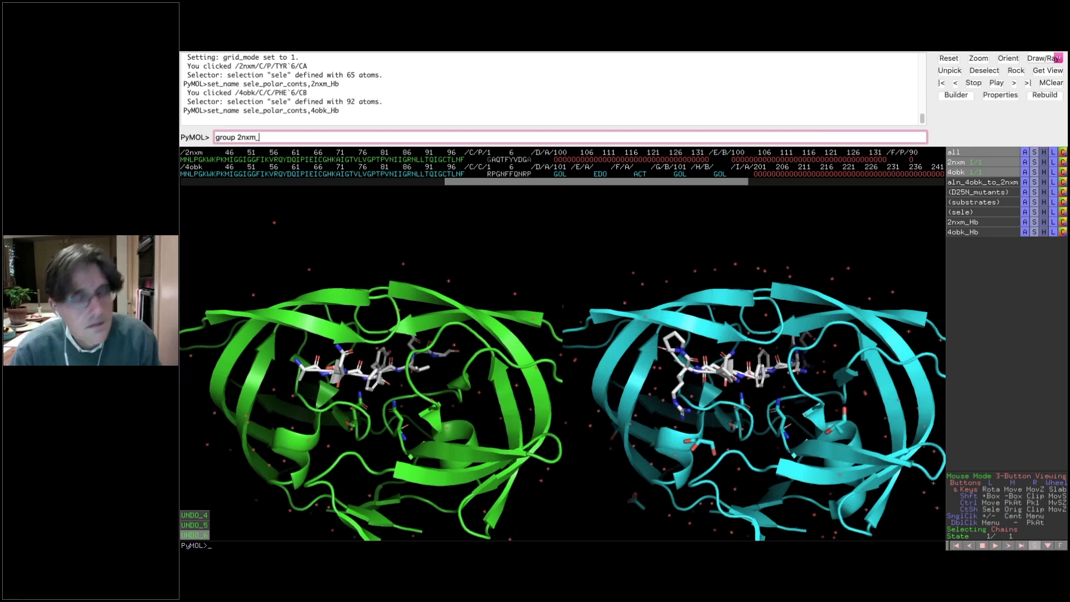
{"action": "type", "text": "p"}
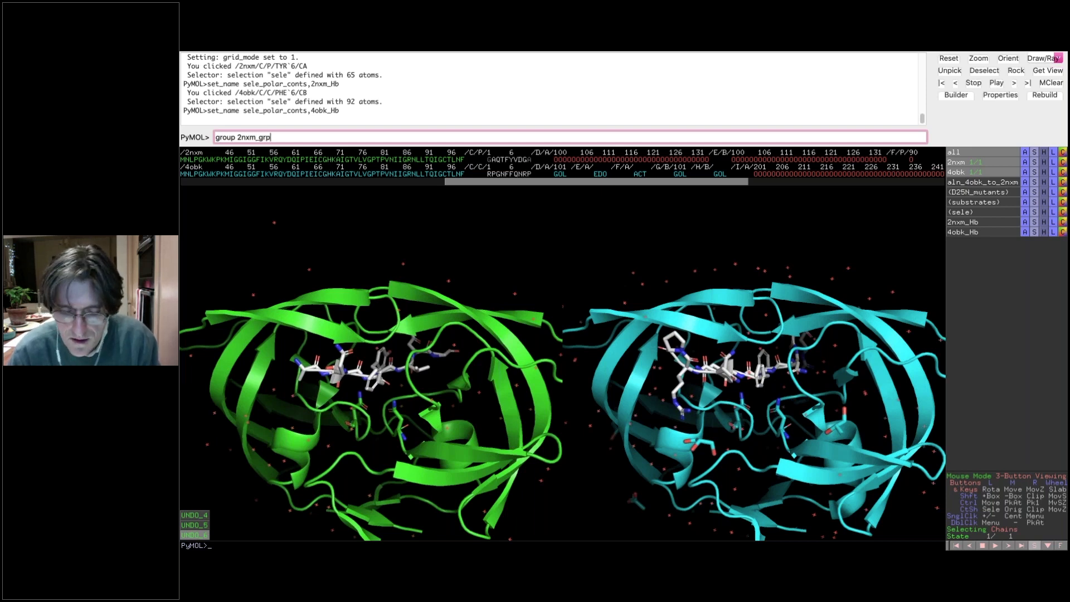
{"action": "type", "text": ", 2nxm"}
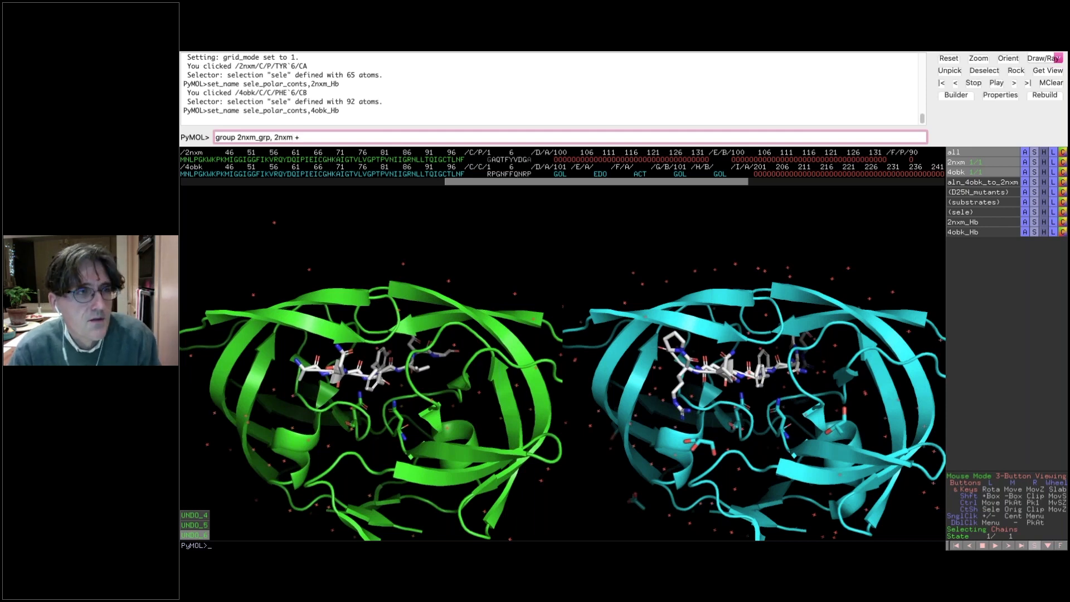
{"action": "type", "text": " + 2n"}
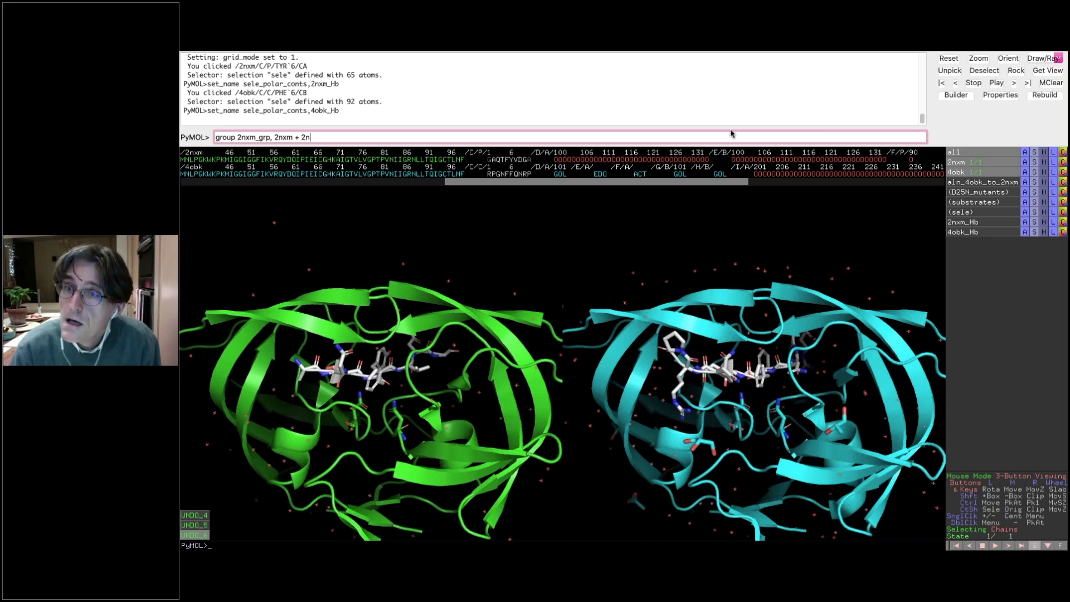
{"action": "type", "text": "xm_Hb"}
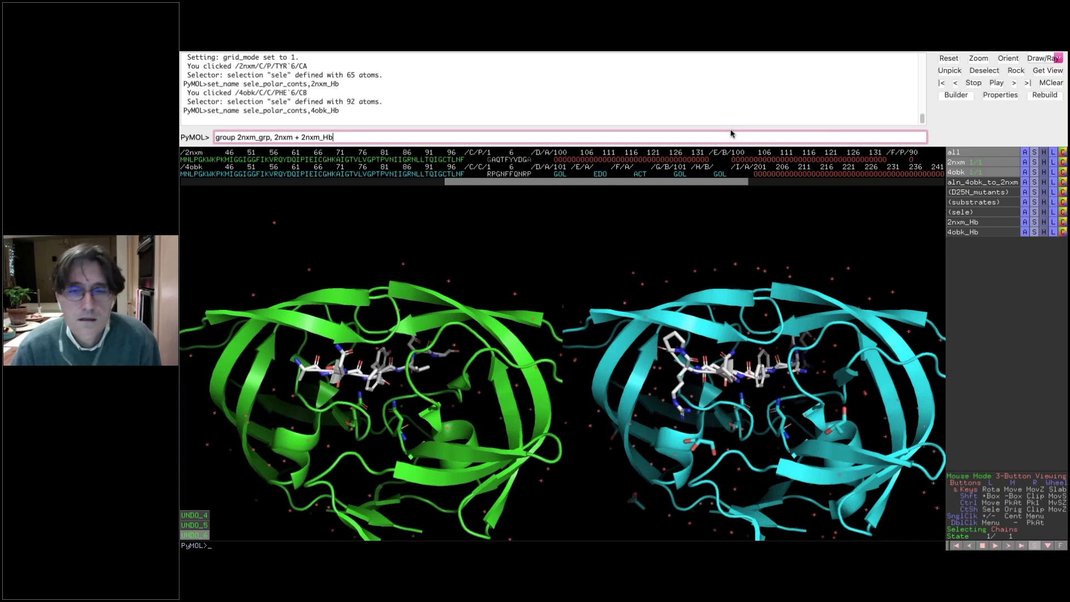
{"action": "key", "text": "Return"}
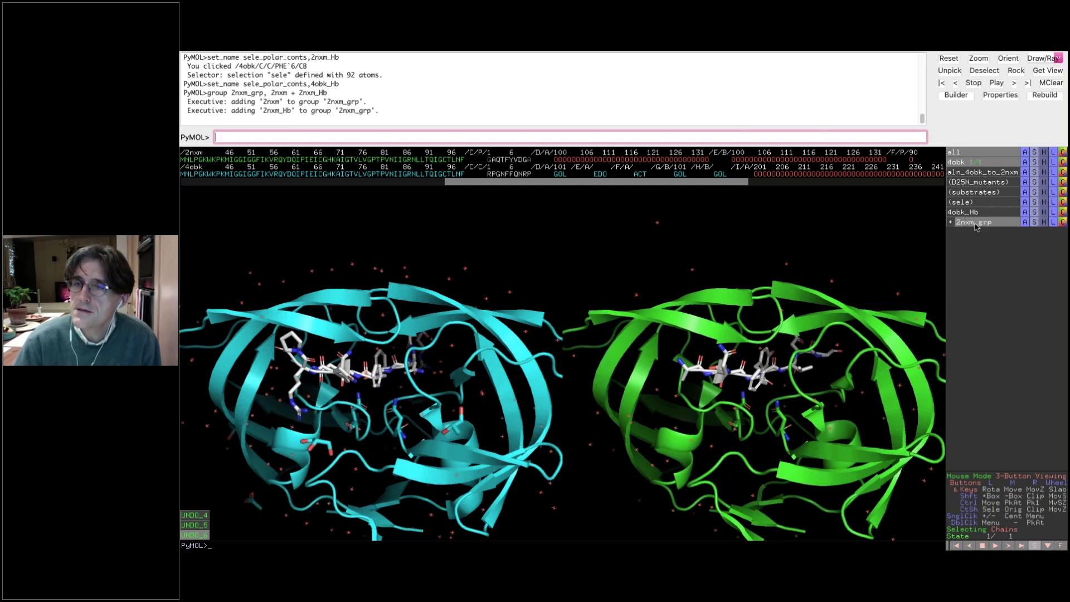
{"action": "left_click", "coordinate": [951, 222]}
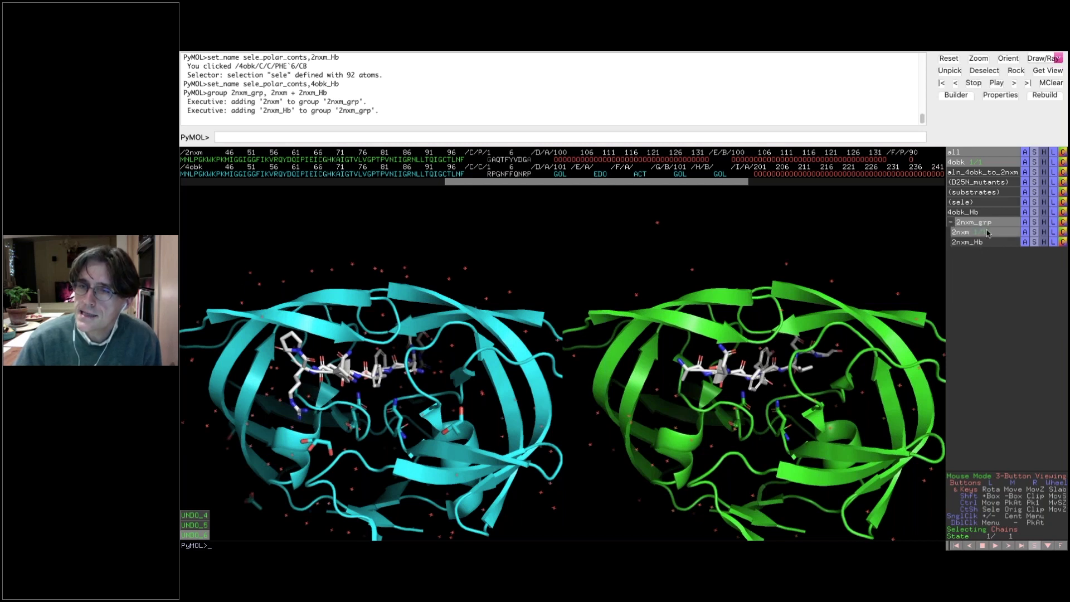
Step: Group 4obk and 4obk_Hb into a group named 4obk_grp and expand the group to list its members
{"action": "left_click", "coordinate": [768, 137]}
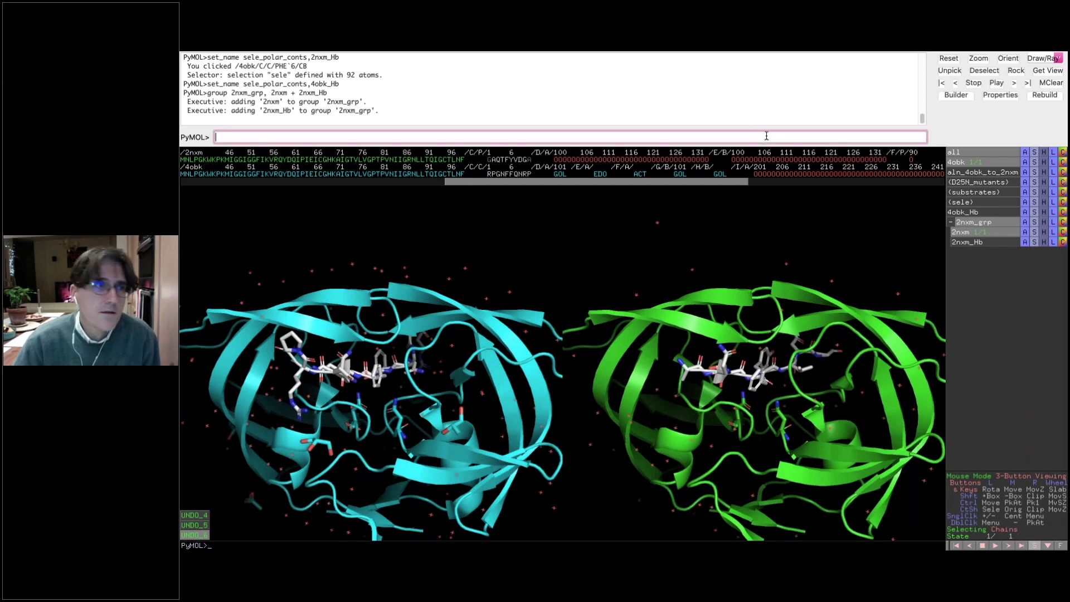
{"action": "type", "text": "group 4obk_"}
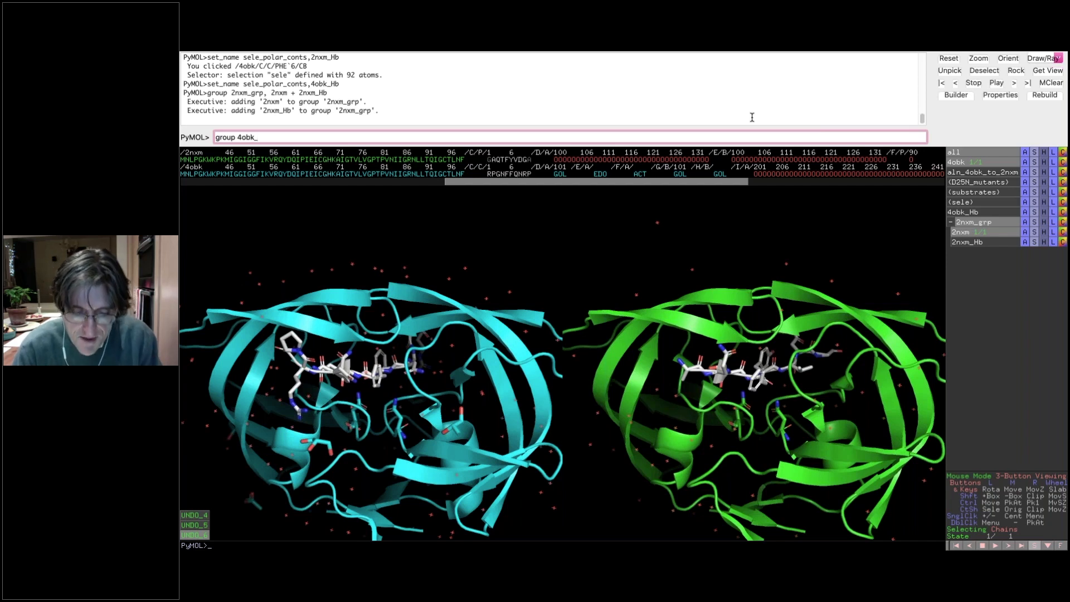
{"action": "type", "text": "grp, 4obk"}
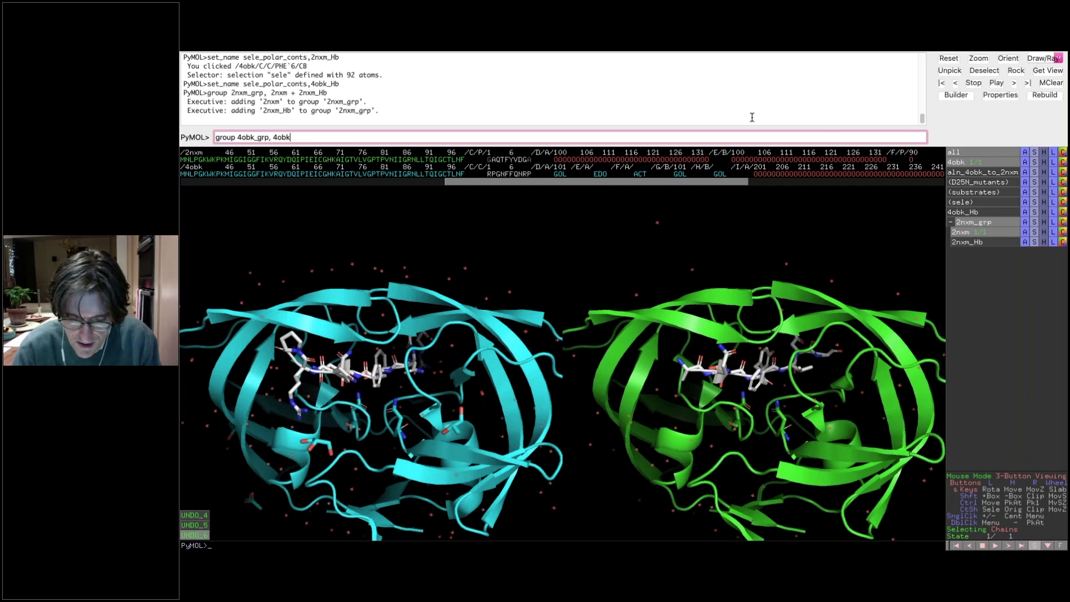
{"action": "type", "text": " +"}
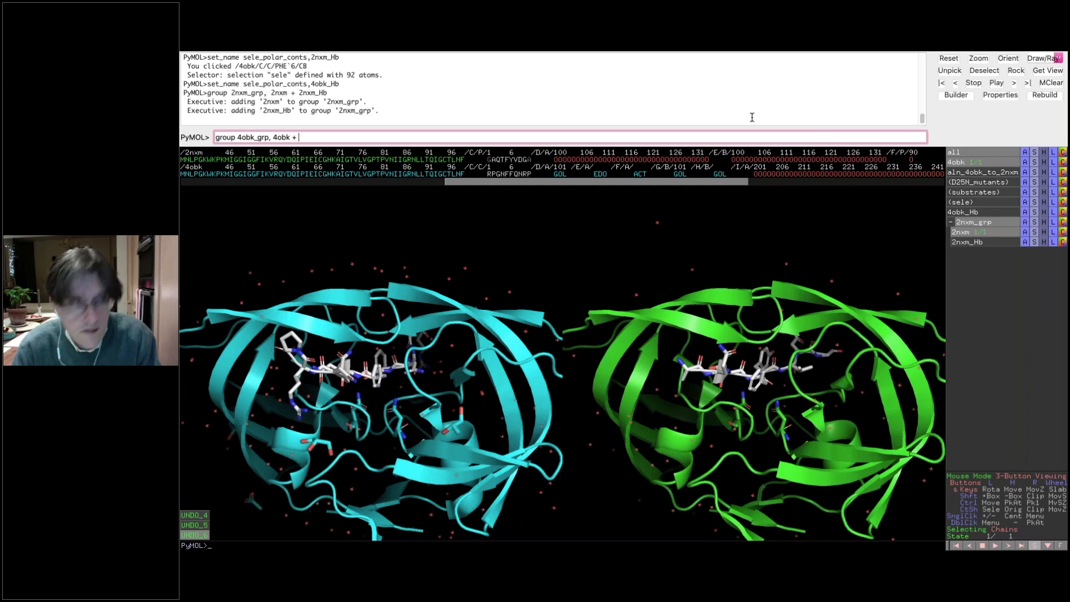
{"action": "type", "text": " 4obk"}
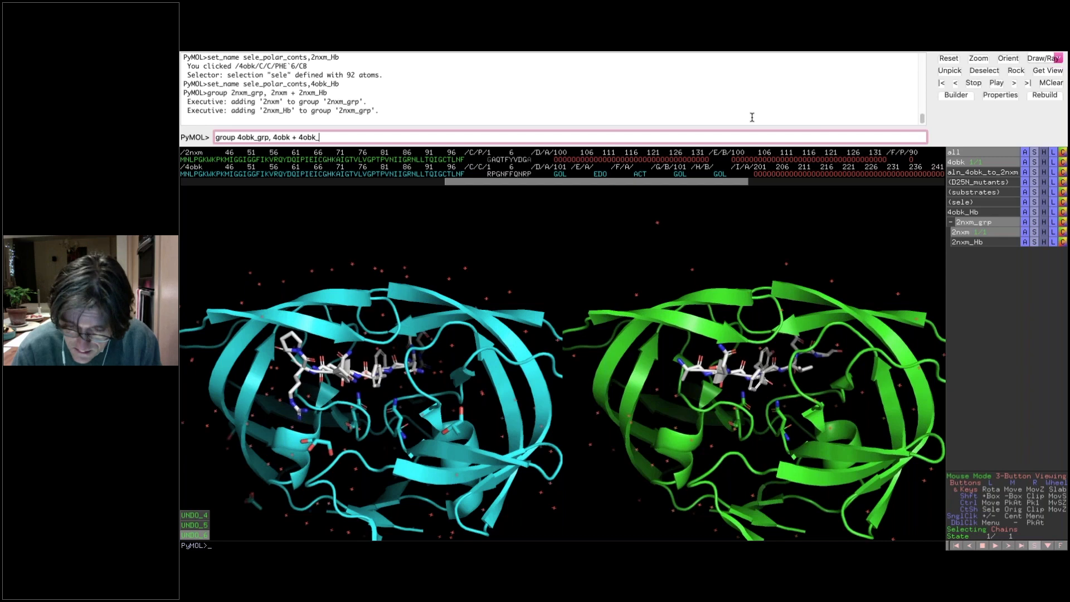
{"action": "type", "text": "_Hb"}
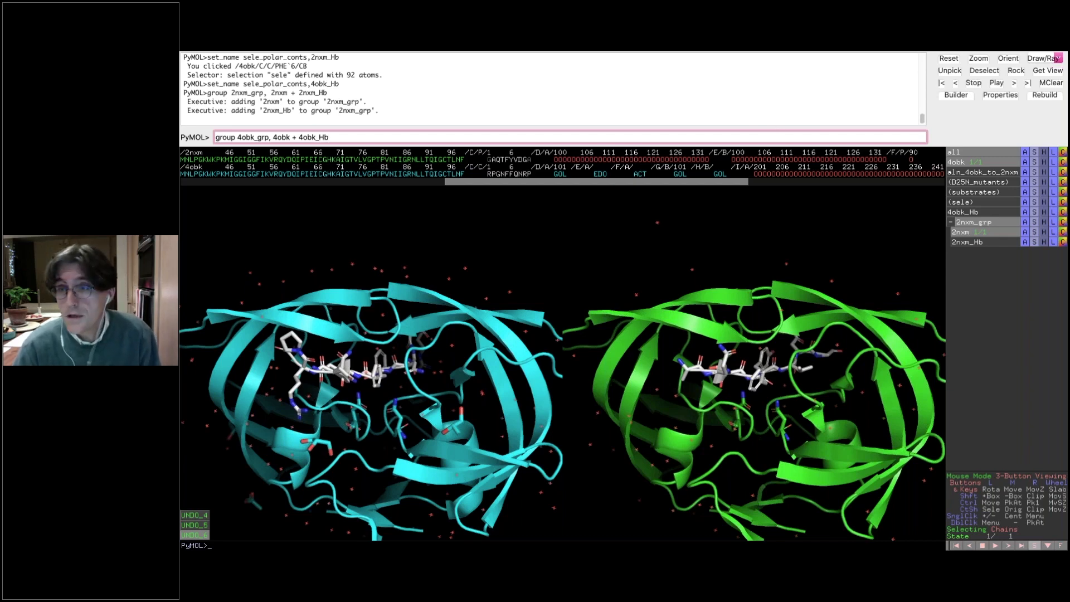
{"action": "key", "text": "Return"}
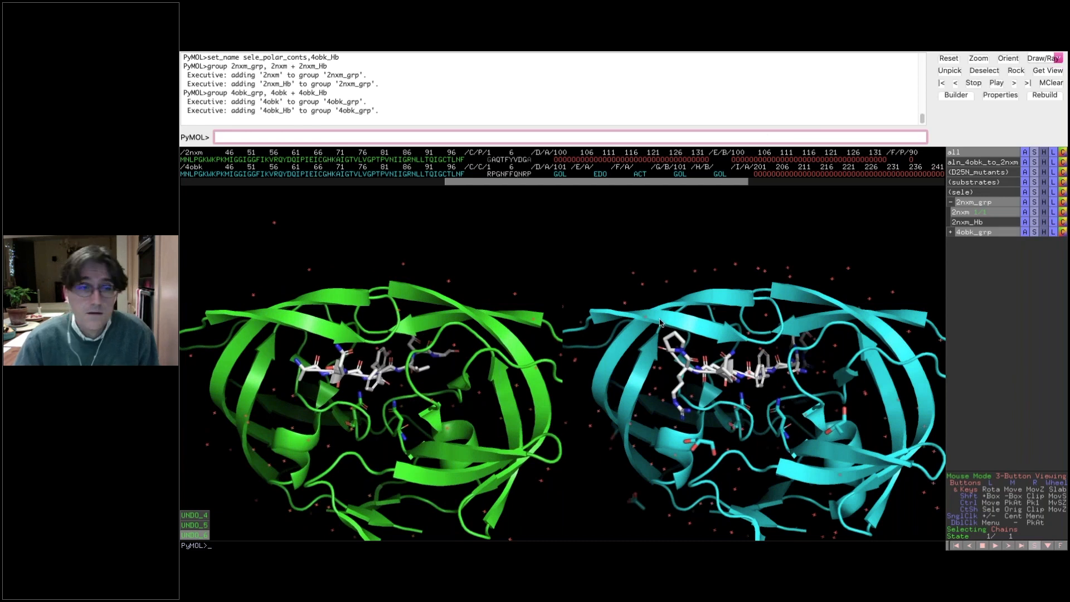
{"action": "left_click", "coordinate": [950, 232]}
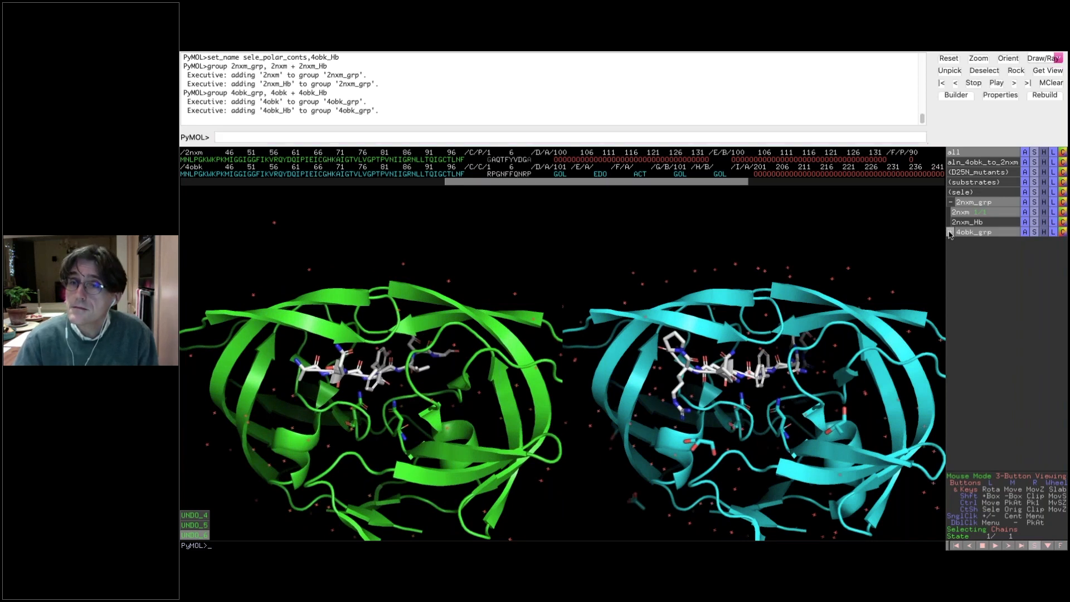
Step: Rerun set grid_mode=1 and display the 2nxm_Hb and 4obk_Hb hydrogen bonds with their structures
{"action": "left_click", "coordinate": [526, 136]}
{"action": "key", "text": "Up"}
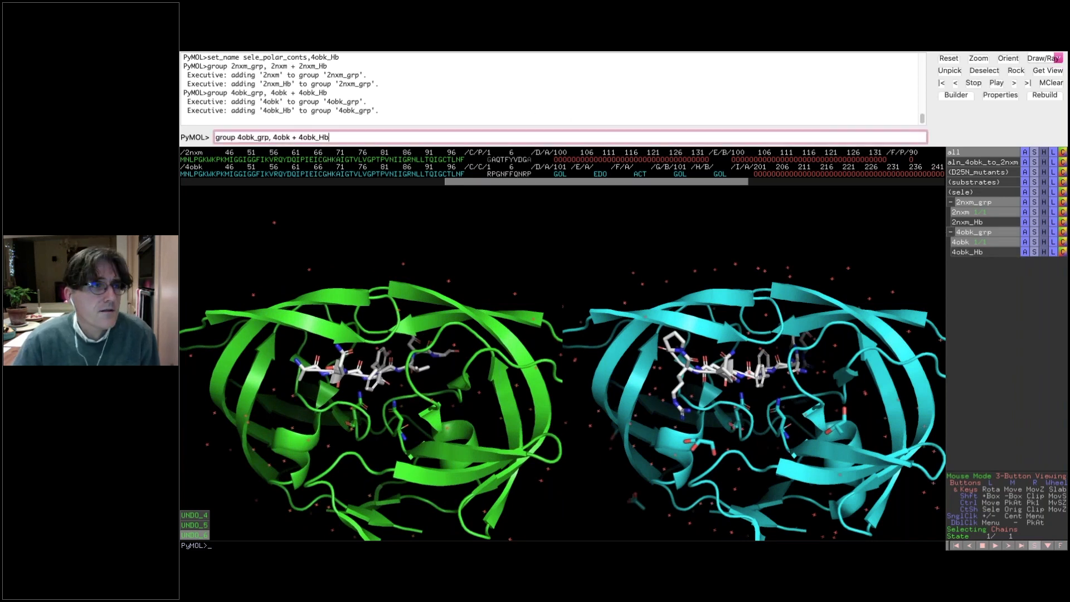
{"action": "key", "text": "Up"}
{"action": "key", "text": "Up"}
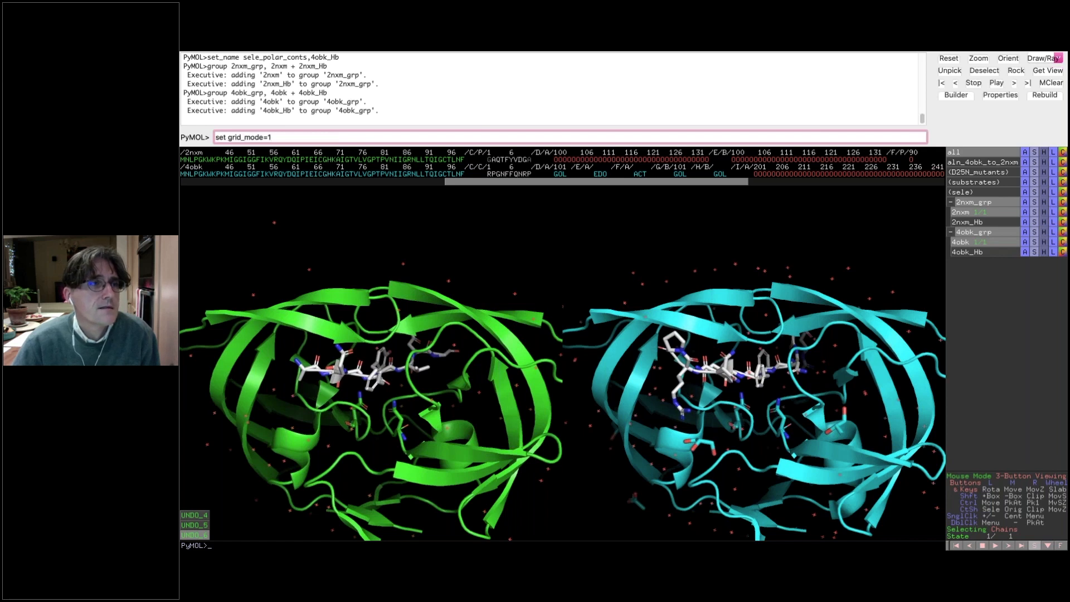
{"action": "key", "text": "Return"}
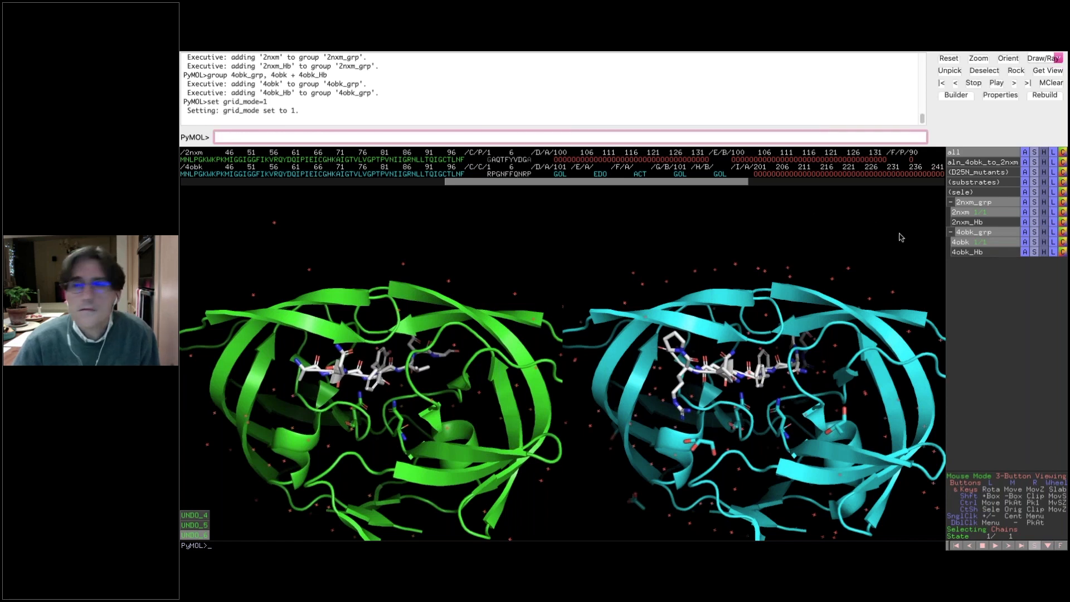
{"action": "left_click", "coordinate": [963, 223]}
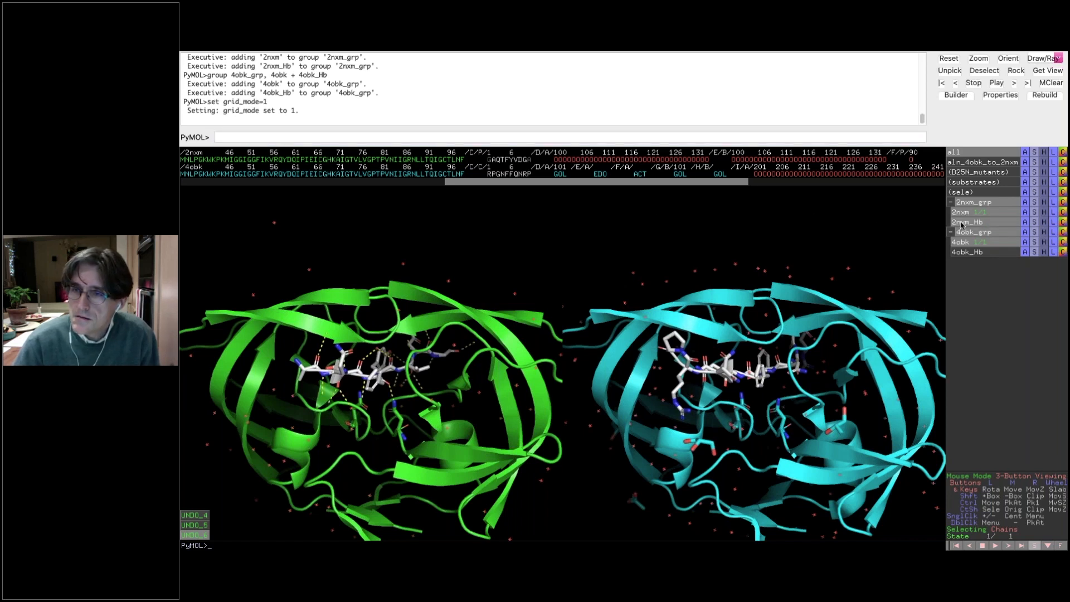
{"action": "left_click", "coordinate": [966, 253]}
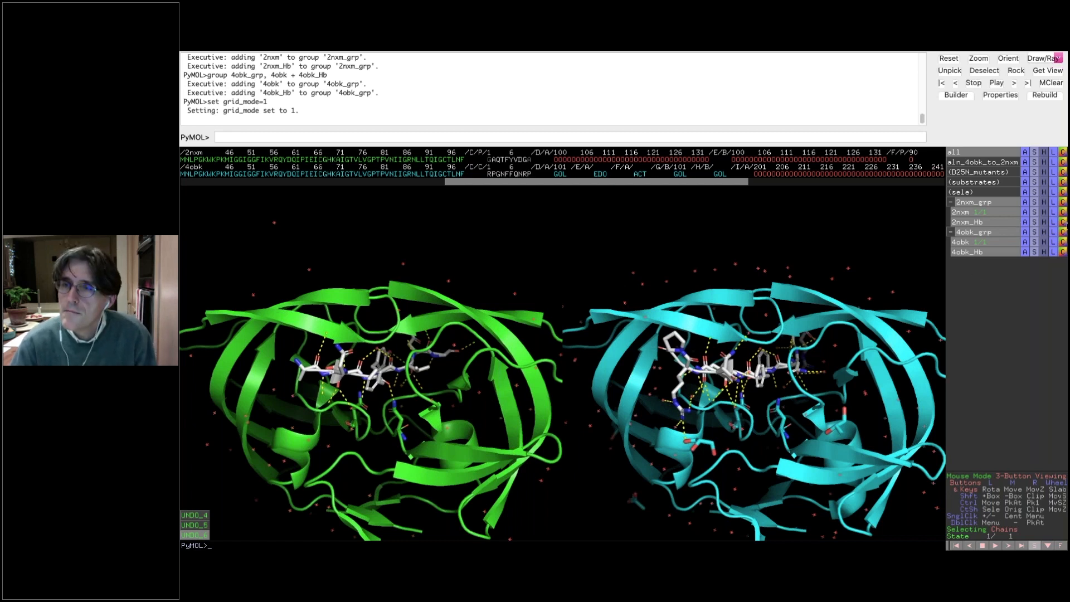
Step: Color the 2nxm_Hb hydrogen bonds palegreen and the 4obk_Hb hydrogen bonds palecyan
{"action": "left_click", "coordinate": [1063, 222]}
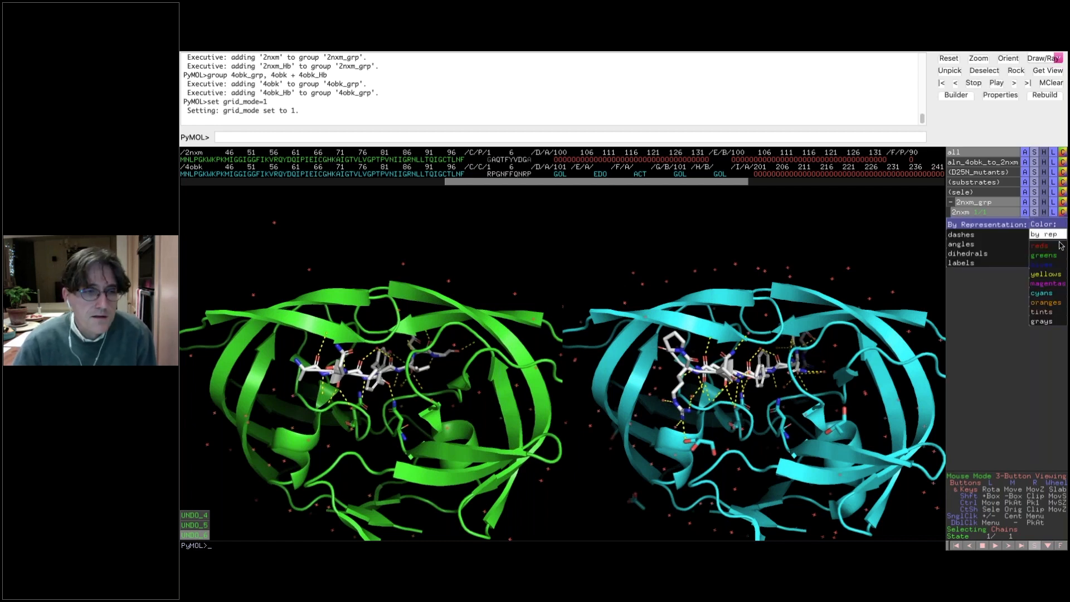
{"action": "mouse_move", "coordinate": [1045, 255]}
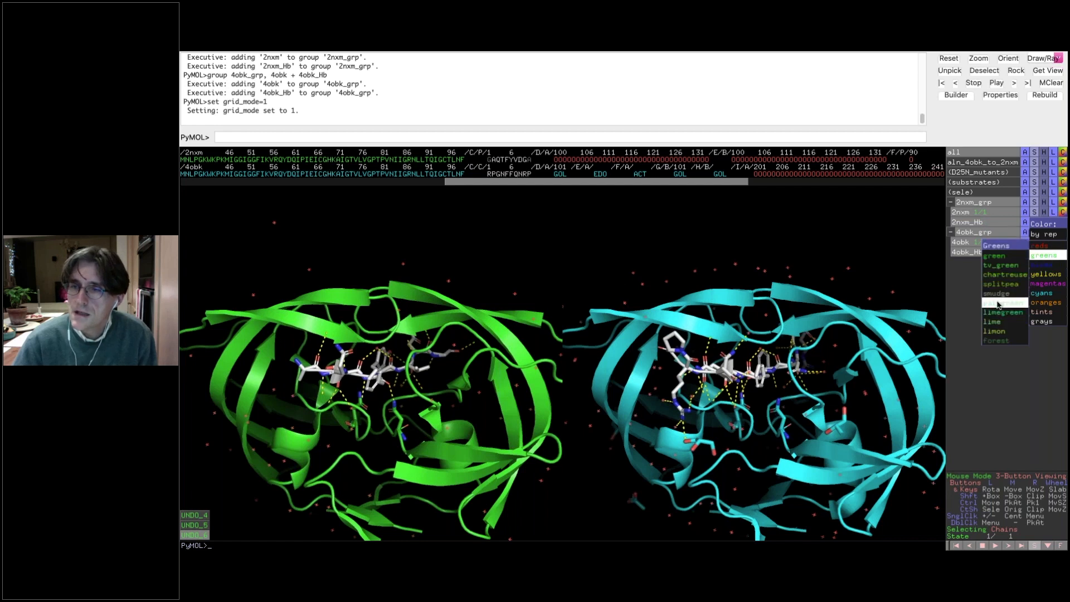
{"action": "left_click", "coordinate": [998, 304]}
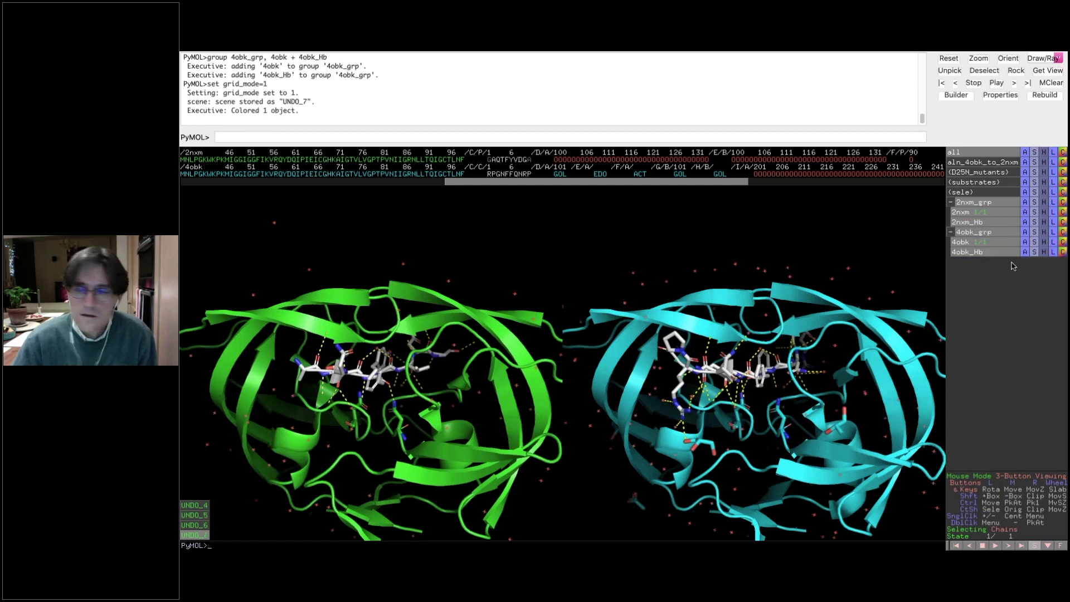
{"action": "left_click", "coordinate": [1062, 251]}
{"action": "mouse_move", "coordinate": [1030, 325]}
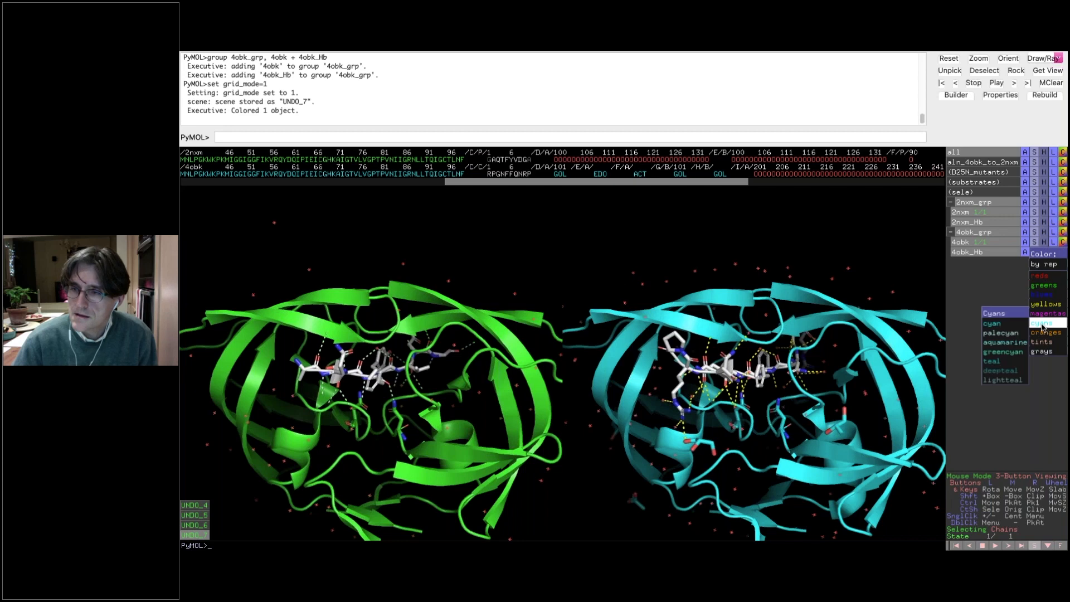
{"action": "left_click", "coordinate": [1013, 332]}
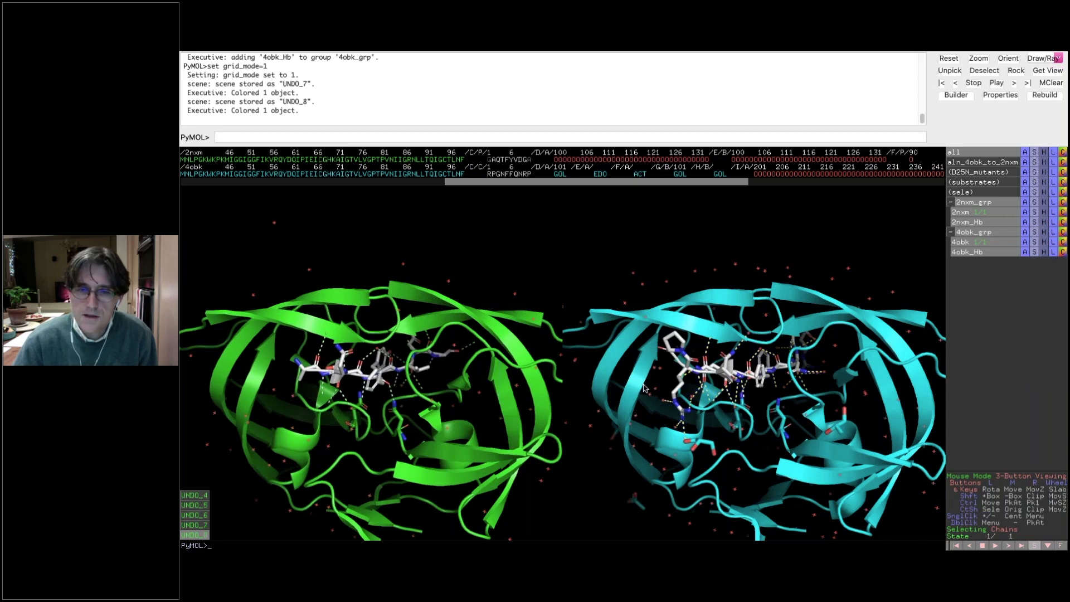
Step: Show nb_spheres for all objects and hide lines for all of them
{"action": "left_click_drag", "start_coordinate": [644, 389], "coordinate": [691, 373]}
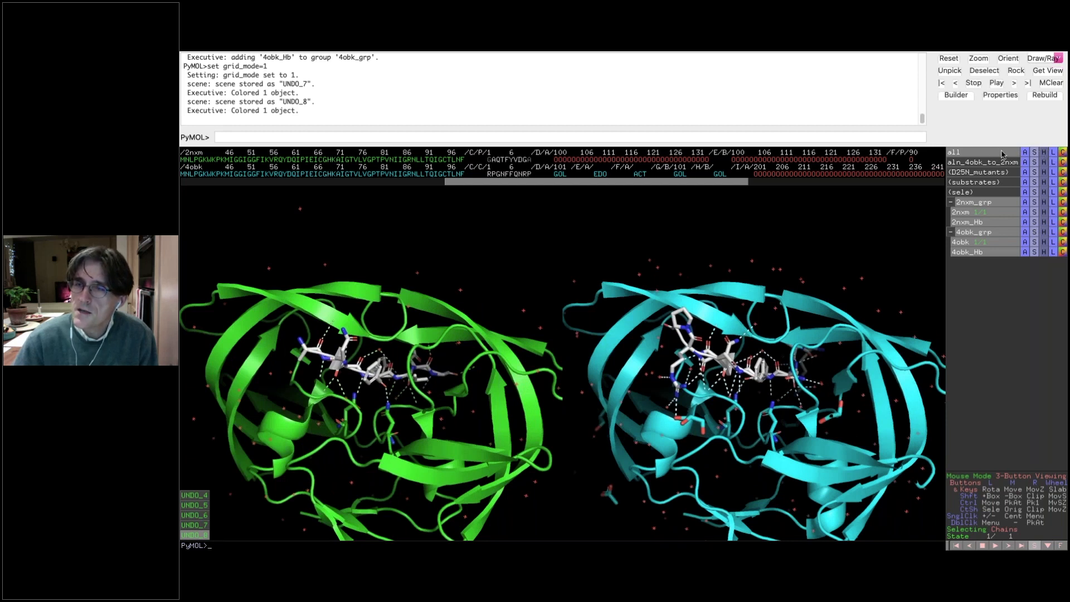
{"action": "left_click", "coordinate": [1034, 156]}
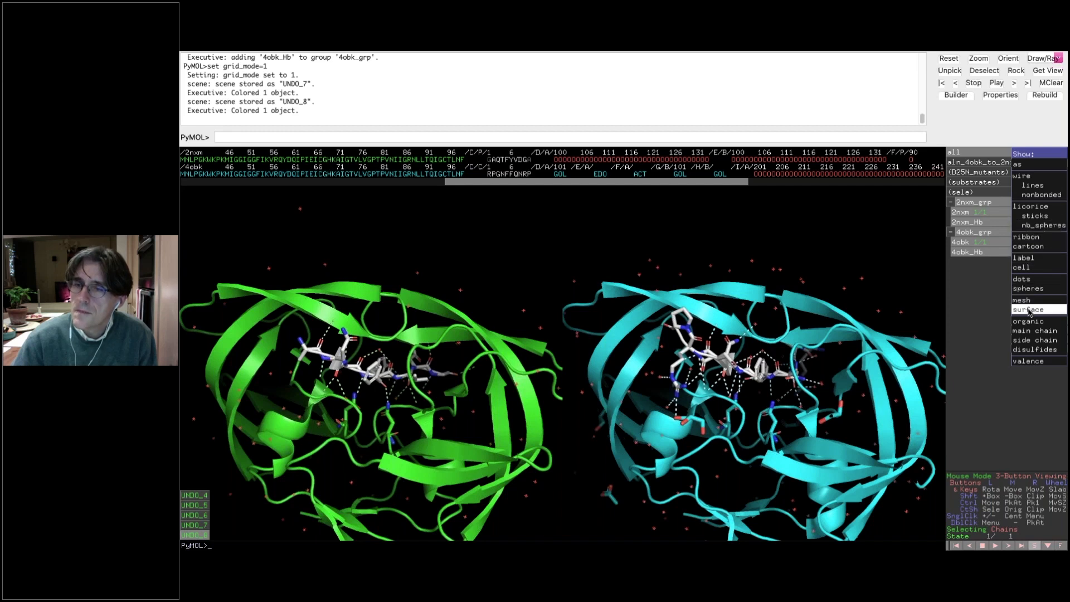
{"action": "left_click", "coordinate": [1036, 226]}
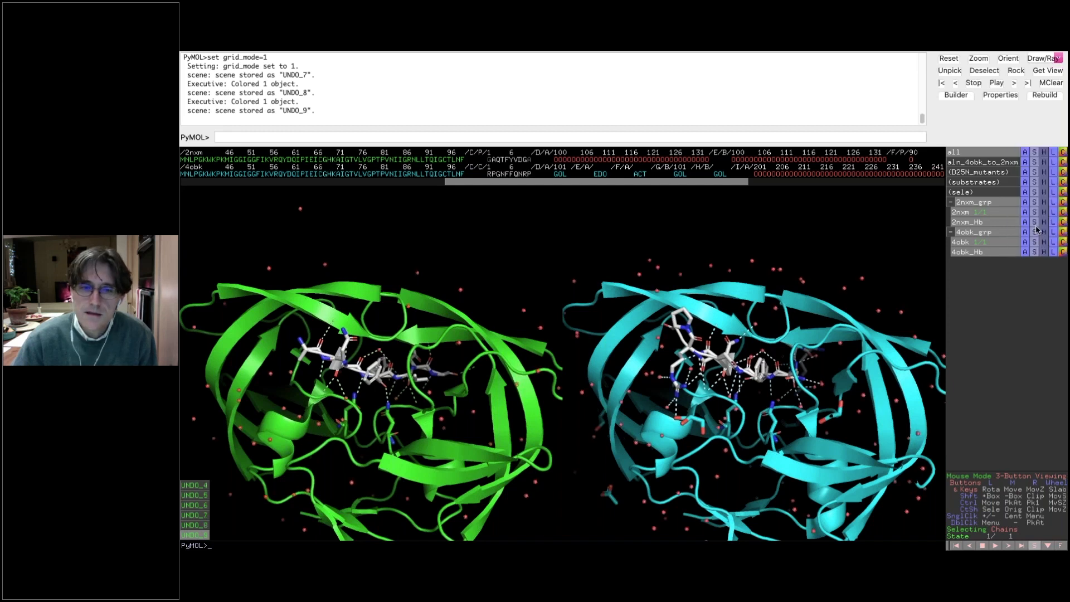
{"action": "left_click", "coordinate": [1045, 154]}
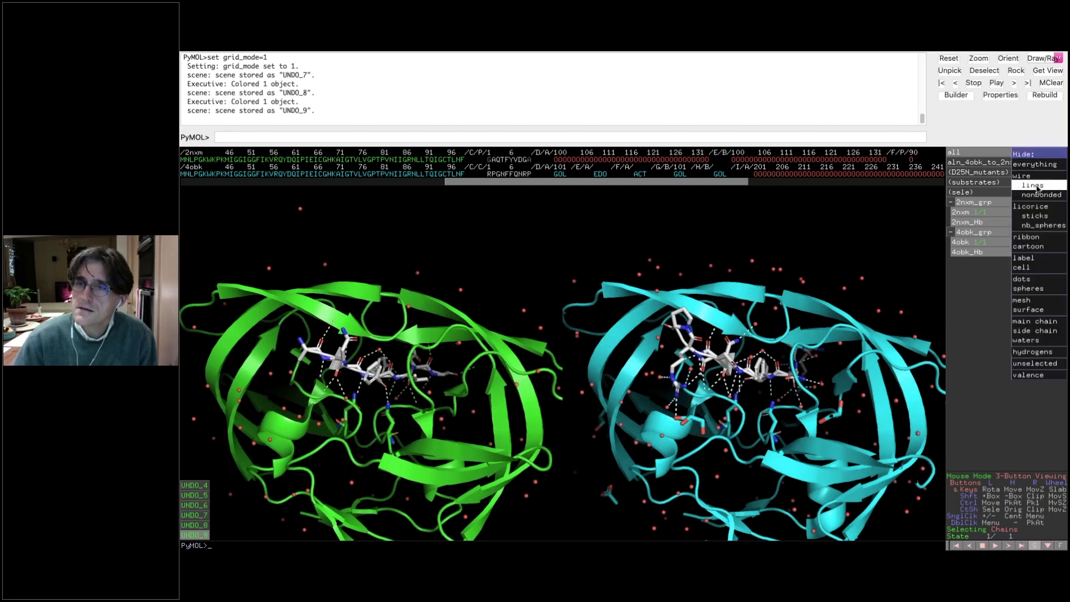
{"action": "left_click", "coordinate": [1034, 186]}
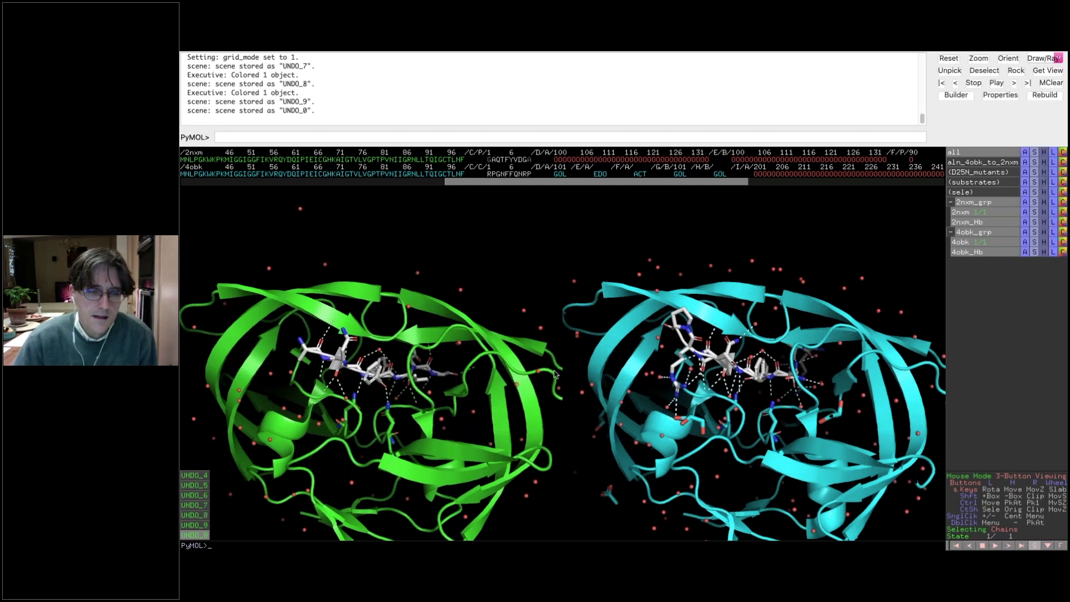
{"action": "left_click_drag", "start_coordinate": [554, 373], "coordinate": [674, 313]}
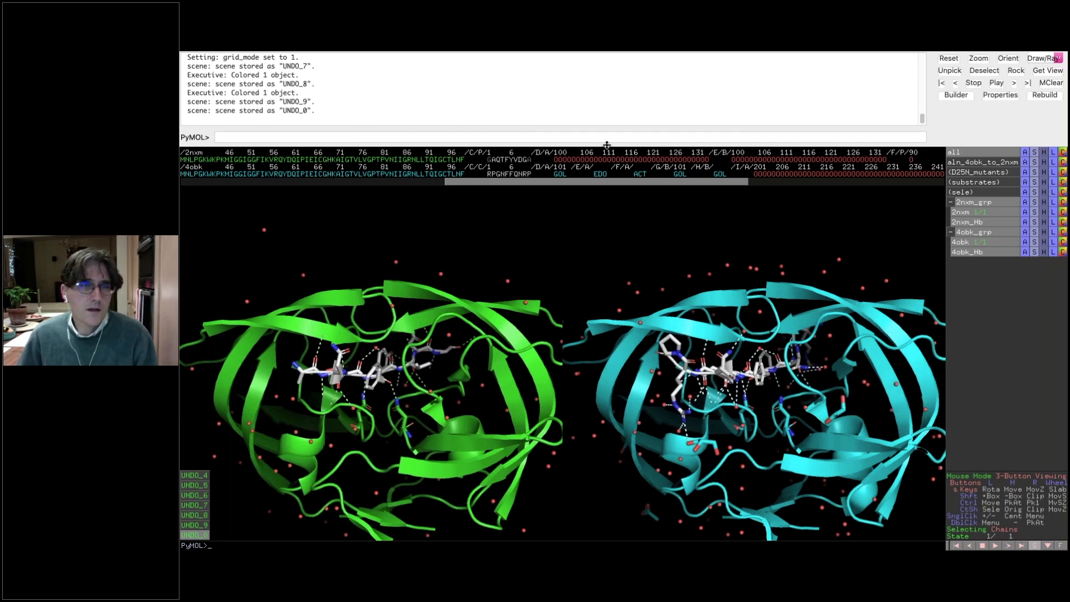
Step: Enlarge the command output area, run help, and look through the overview of available commands and extra topics
{"action": "left_click_drag", "start_coordinate": [606, 146], "coordinate": [588, 305]}
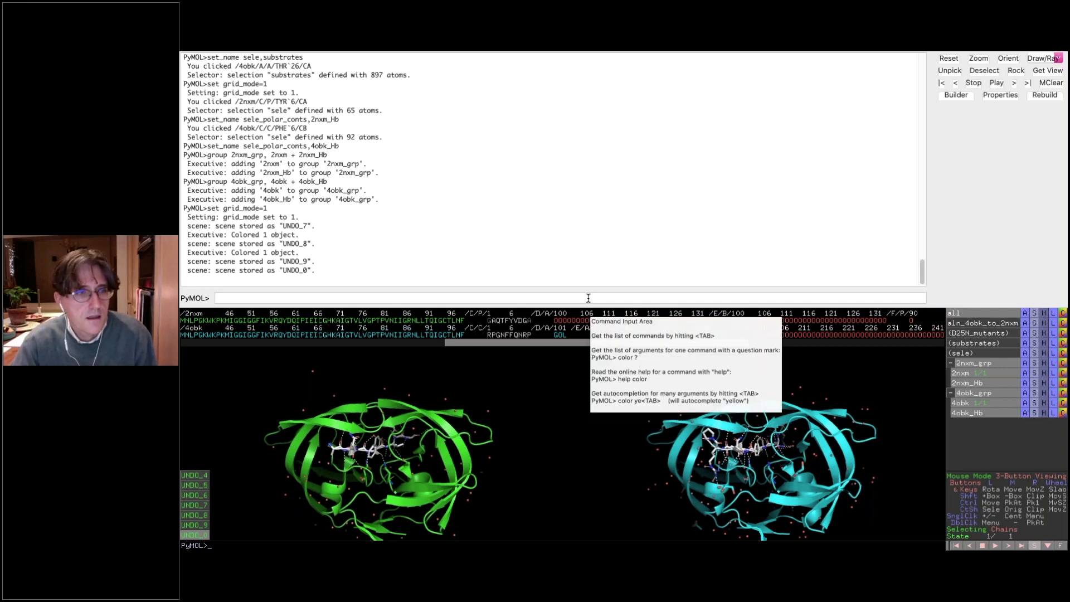
{"action": "left_click", "coordinate": [587, 297]}
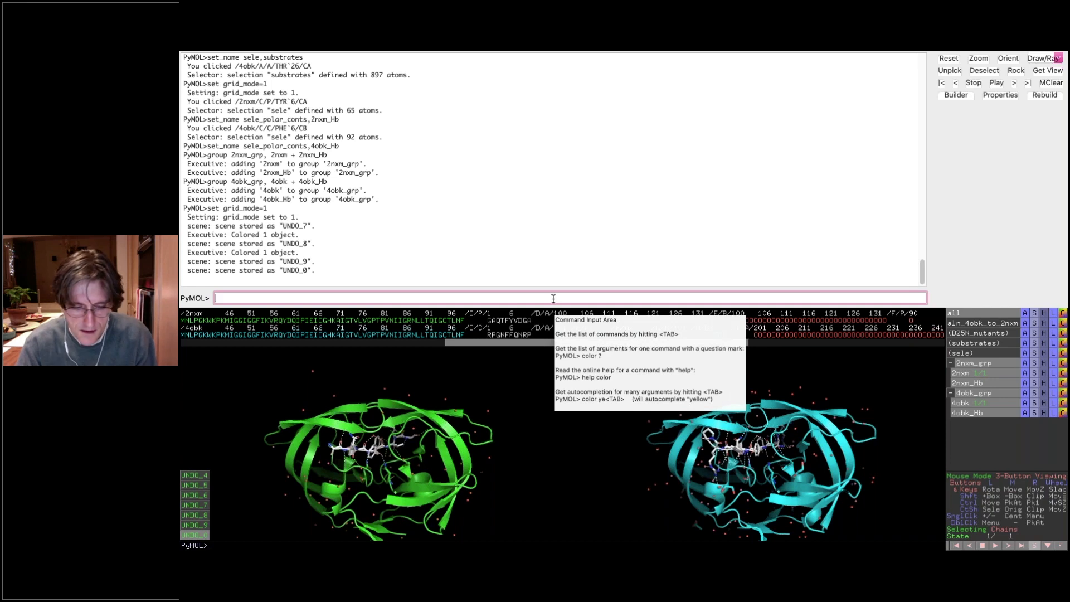
{"action": "type", "text": "help"}
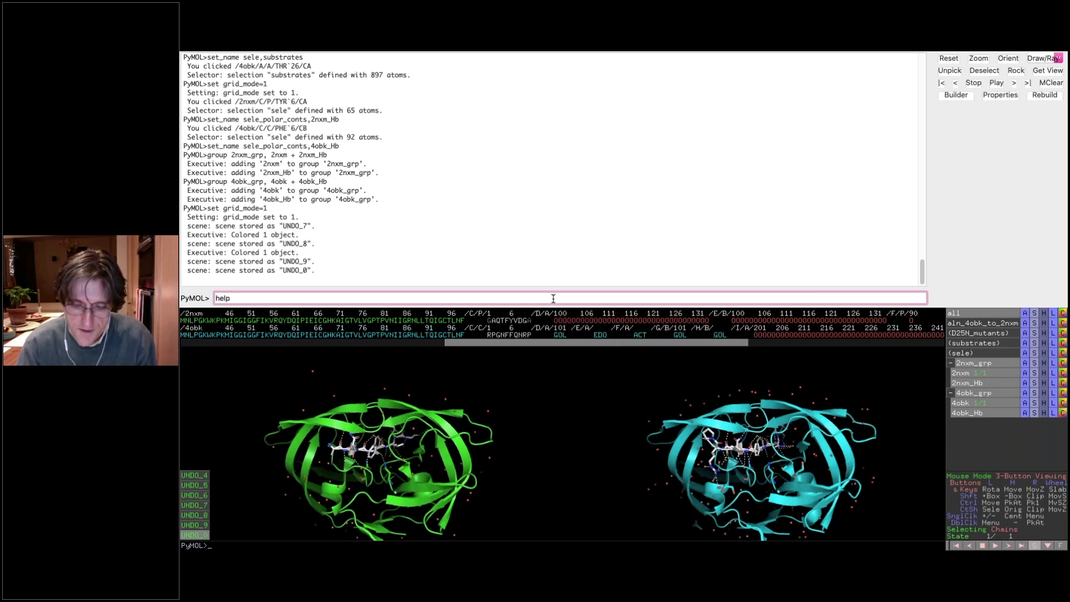
{"action": "key", "text": "Return"}
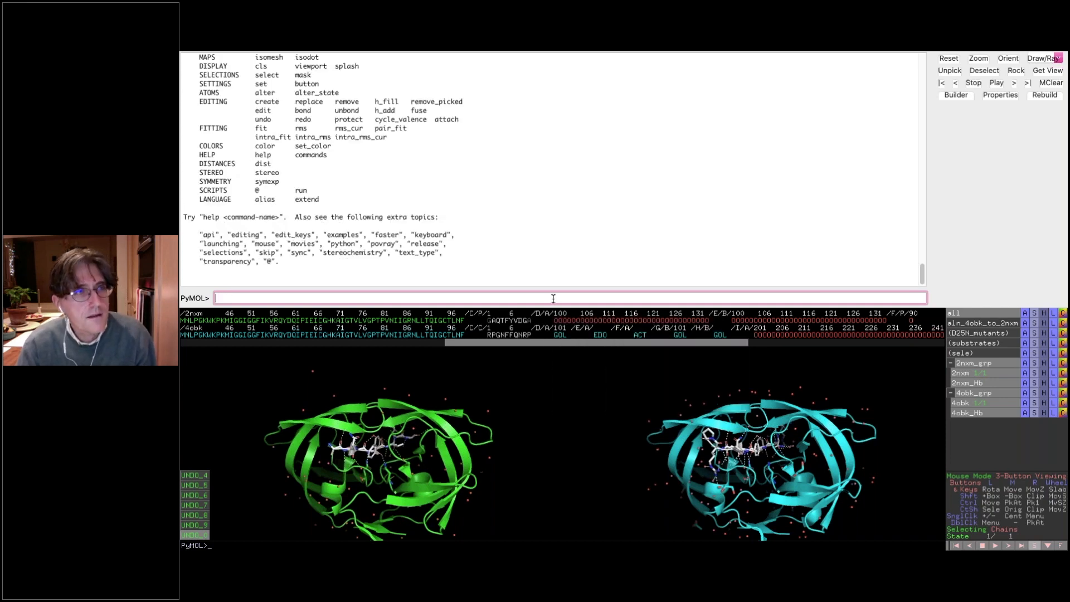
{"action": "scroll", "coordinate": [578, 203], "scroll_direction": "up", "scroll_amount": 10}
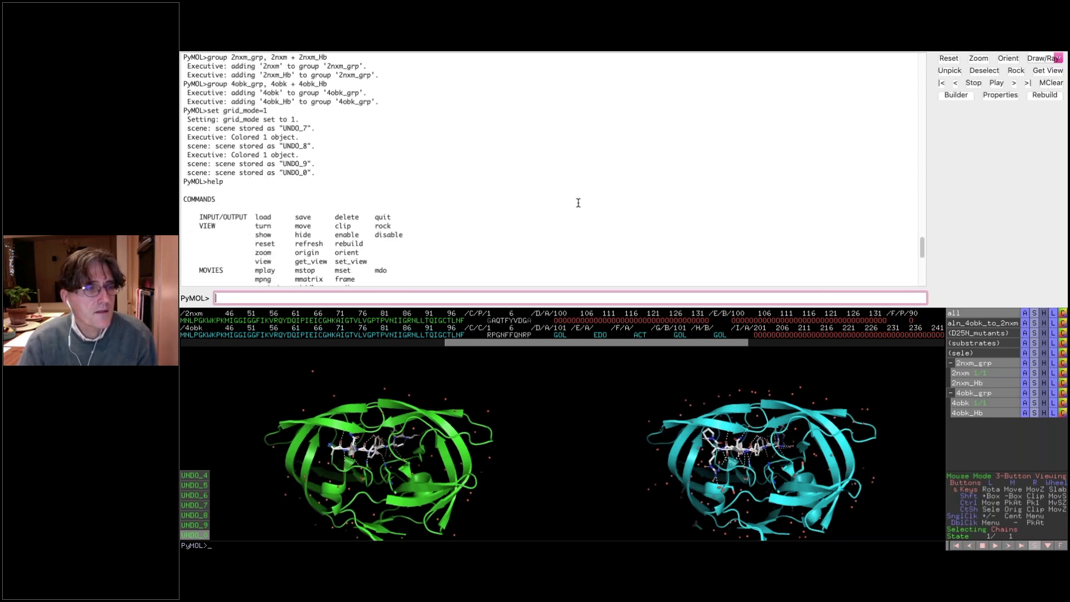
{"action": "scroll", "coordinate": [316, 216], "scroll_direction": "down", "scroll_amount": 1}
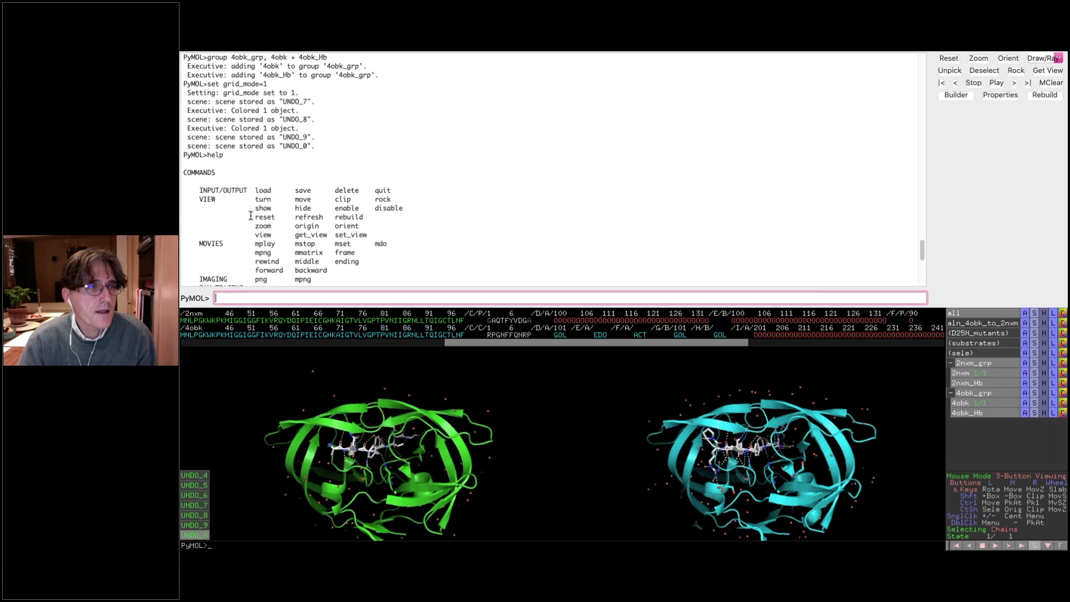
{"action": "scroll", "coordinate": [349, 243], "scroll_direction": "down", "scroll_amount": 2}
{"action": "scroll", "coordinate": [349, 242], "scroll_direction": "down", "scroll_amount": 6}
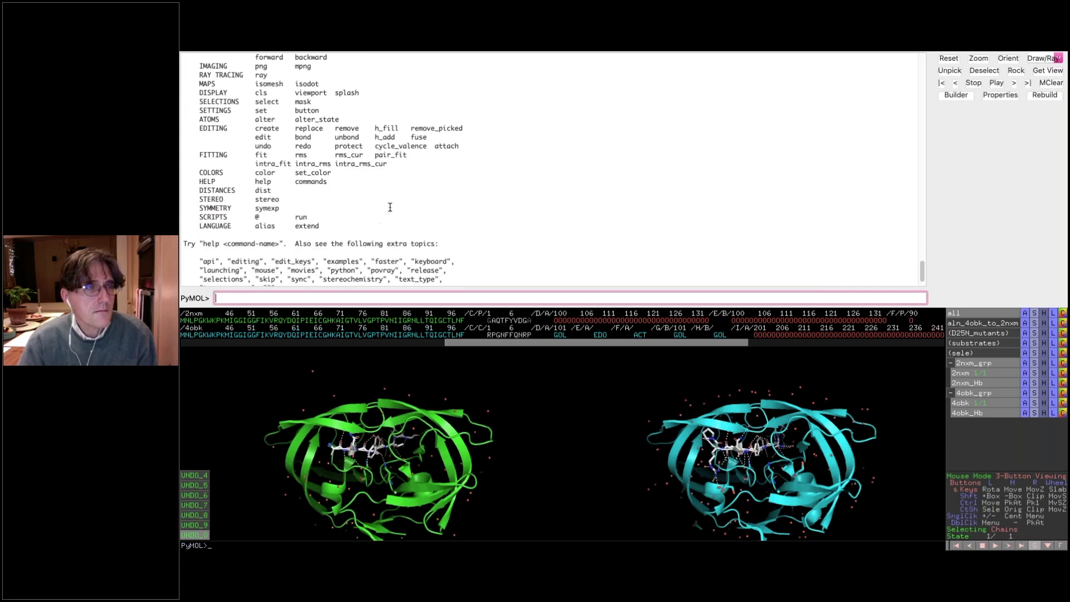
{"action": "scroll", "coordinate": [403, 200], "scroll_direction": "down", "scroll_amount": 1}
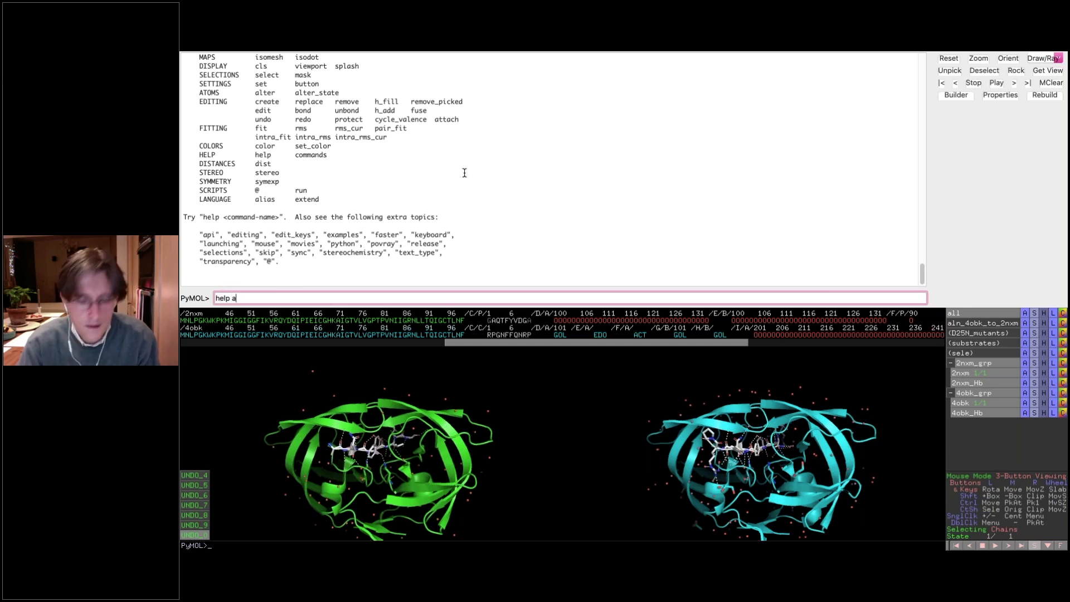
Step: Run help align and highlight the mention of "cealign" and the basic usage "align mobile, target"
{"action": "type", "text": "gn"}
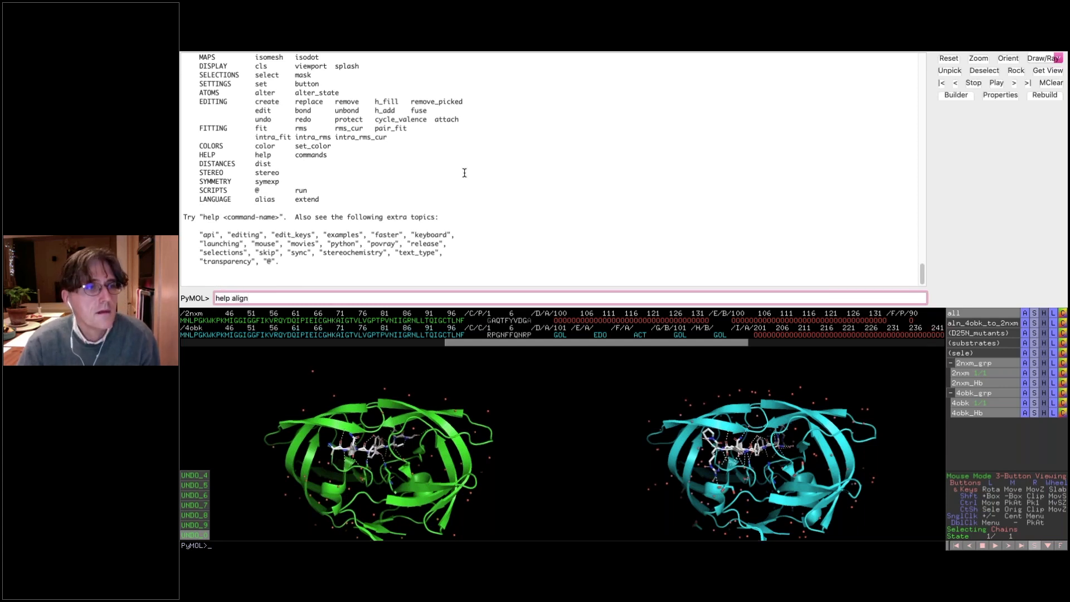
{"action": "key", "text": "Return"}
{"action": "scroll", "coordinate": [368, 154], "scroll_direction": "up", "scroll_amount": 5}
{"action": "scroll", "coordinate": [368, 153], "scroll_direction": "up", "scroll_amount": 10}
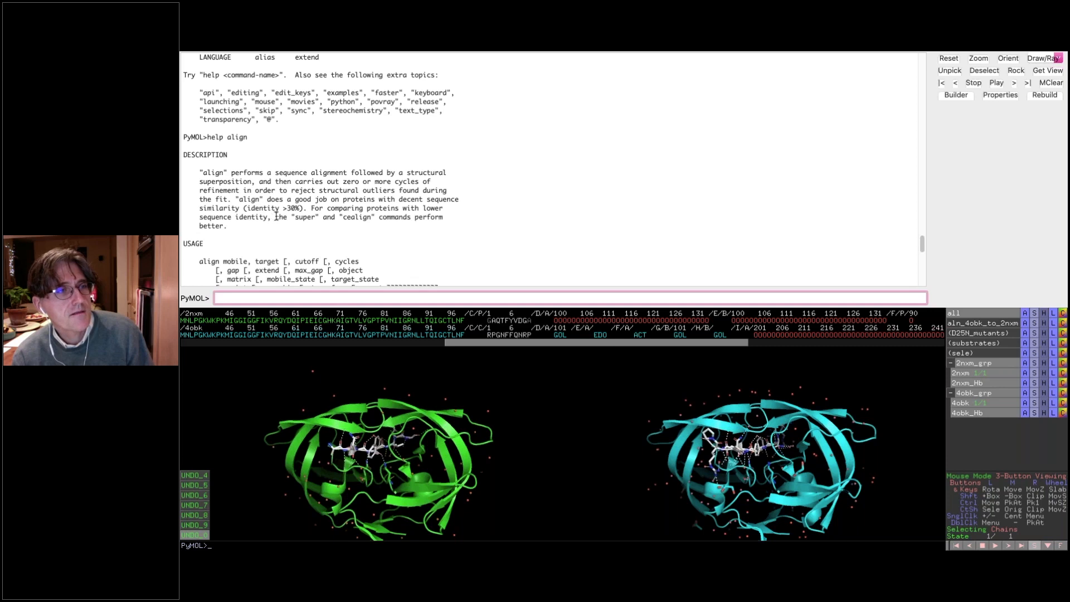
{"action": "left_click_drag", "start_coordinate": [276, 217], "coordinate": [376, 216]}
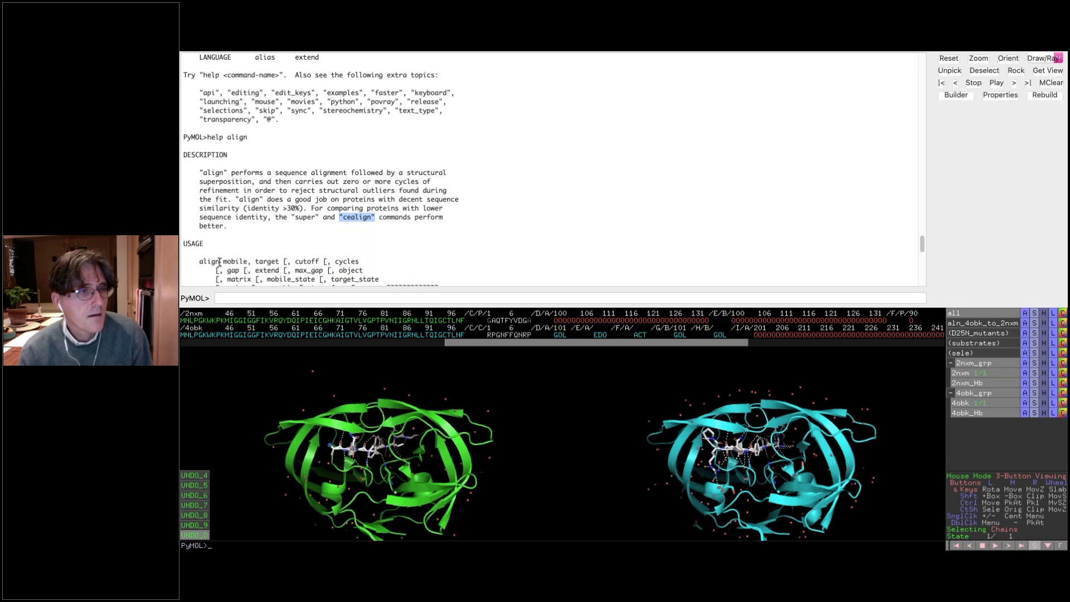
{"action": "left_click_drag", "start_coordinate": [199, 262], "coordinate": [278, 259]}
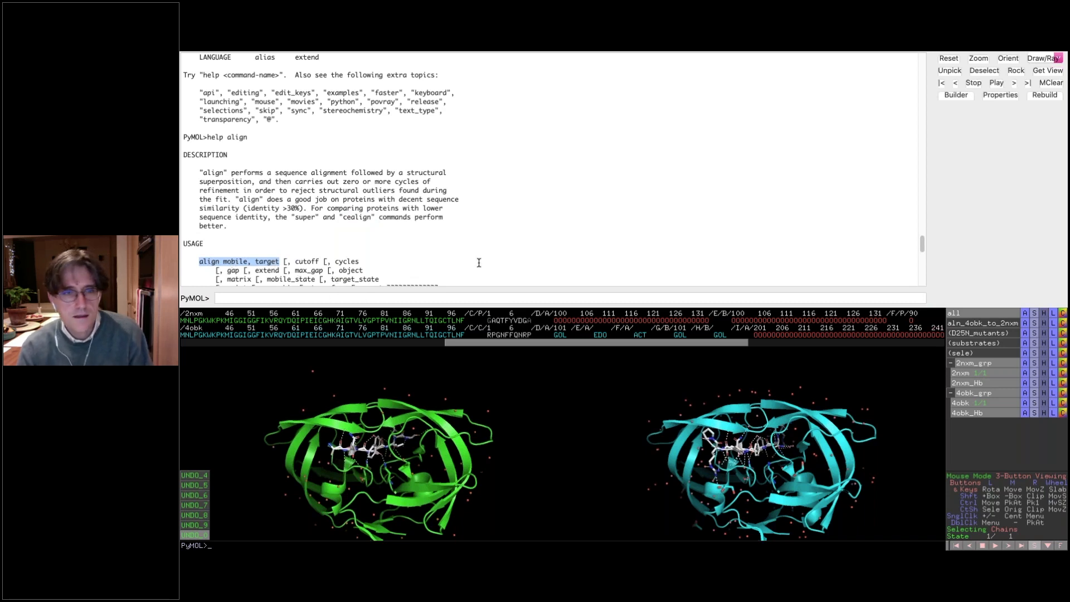
Step: Read the remaining align help from its arguments to its example and related commands, and shrink the output area
{"action": "scroll", "coordinate": [479, 262], "scroll_direction": "down", "scroll_amount": 3}
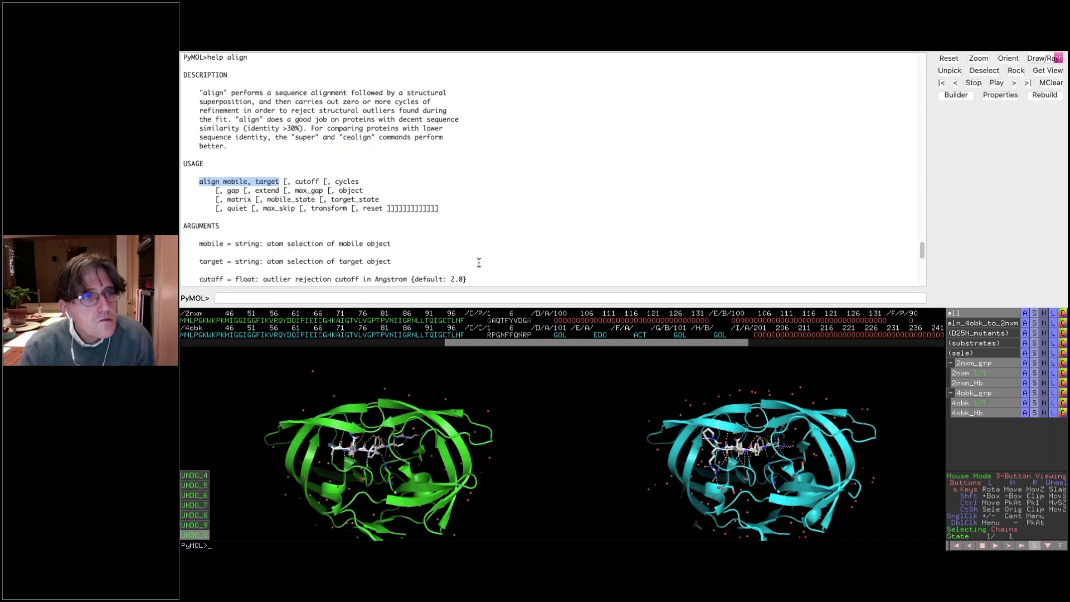
{"action": "scroll", "coordinate": [479, 262], "scroll_direction": "down", "scroll_amount": 1}
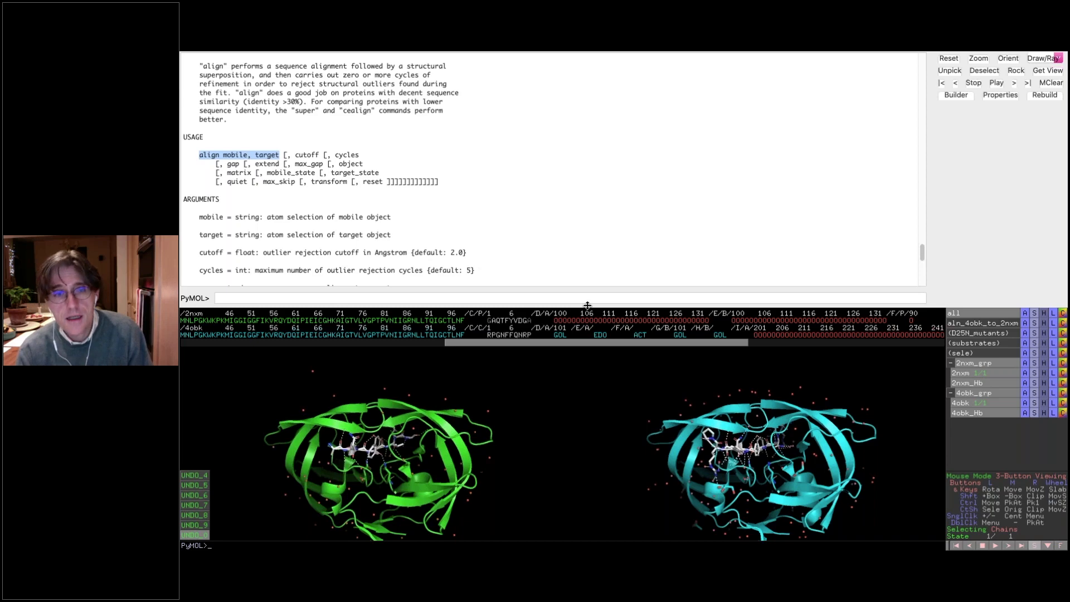
{"action": "left_click_drag", "start_coordinate": [587, 305], "coordinate": [560, 162]}
{"action": "scroll", "coordinate": [566, 114], "scroll_direction": "down", "scroll_amount": 10}
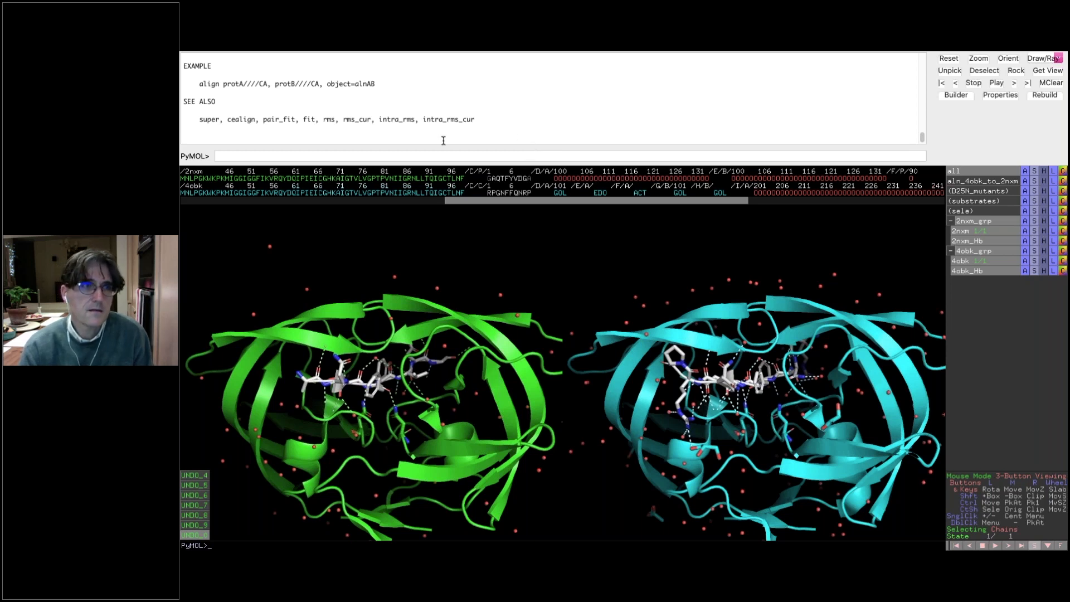
{"action": "scroll", "coordinate": [435, 135], "scroll_direction": "up", "scroll_amount": 2}
{"action": "scroll", "coordinate": [436, 136], "scroll_direction": "down", "scroll_amount": 2}
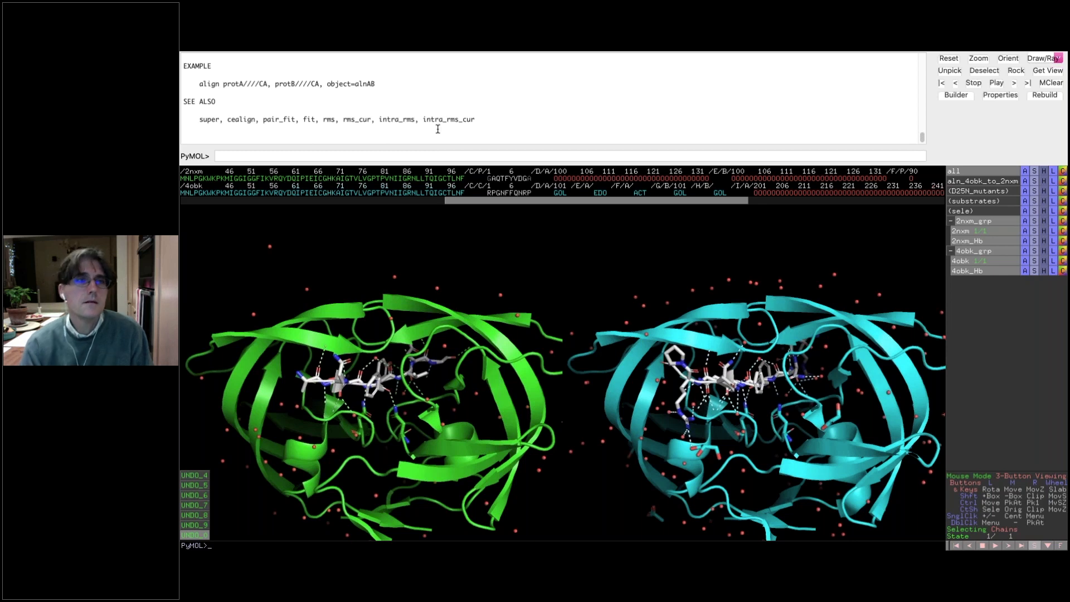
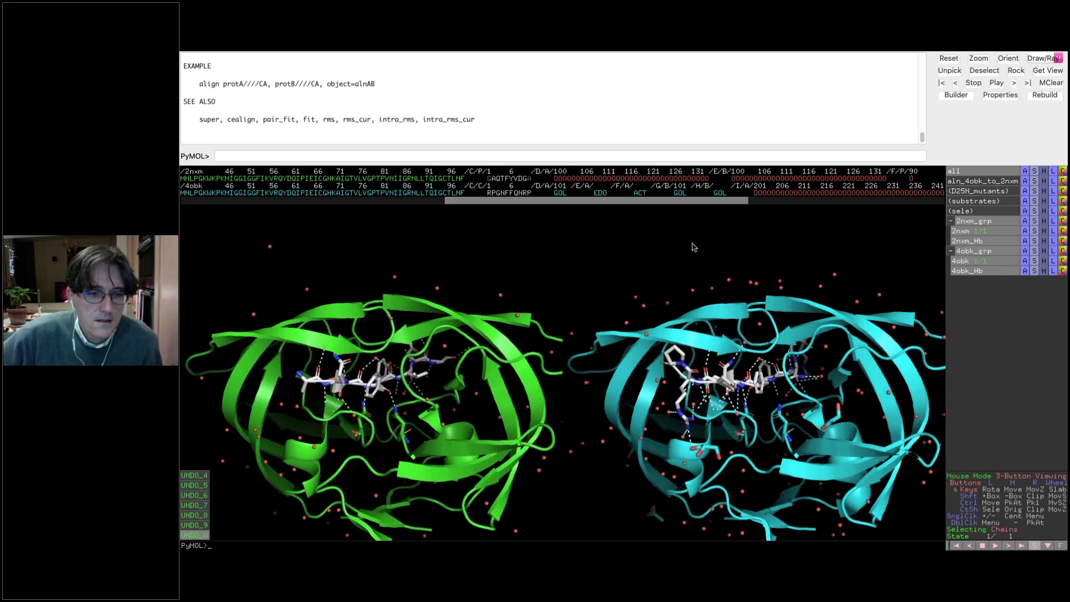
Step: Run help remove and enlarge the output area to read the command's usage and example
{"action": "mouse_move", "coordinate": [668, 51]}
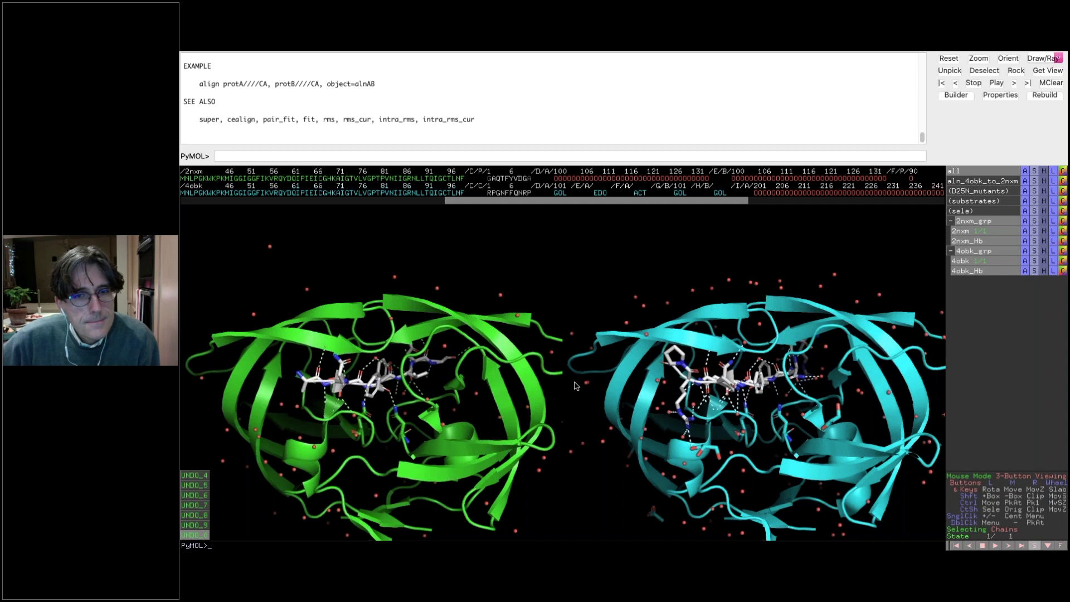
{"action": "left_click", "coordinate": [727, 154]}
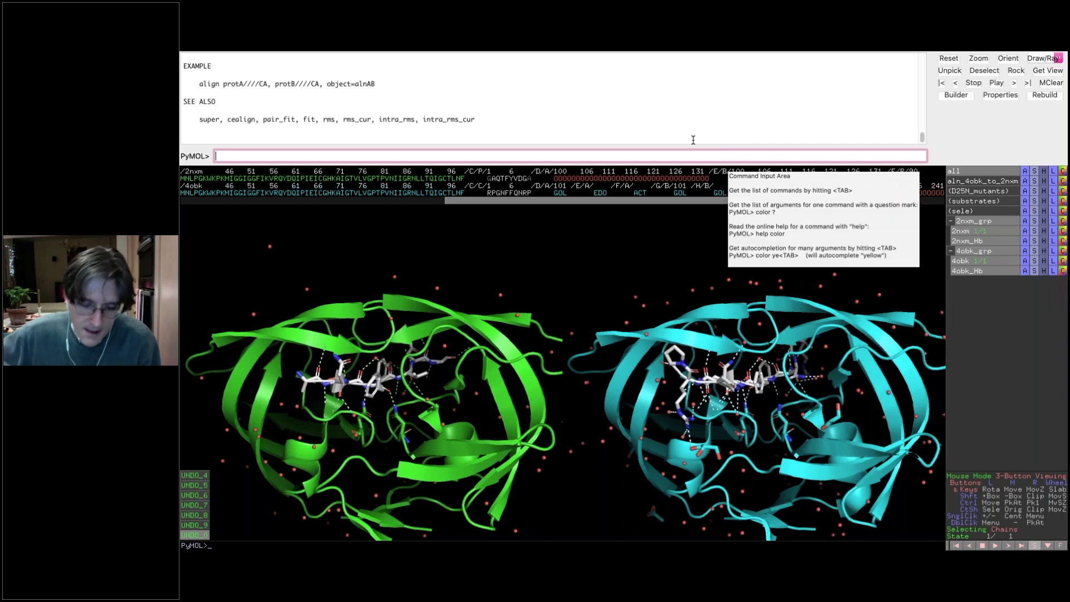
{"action": "type", "text": "help "}
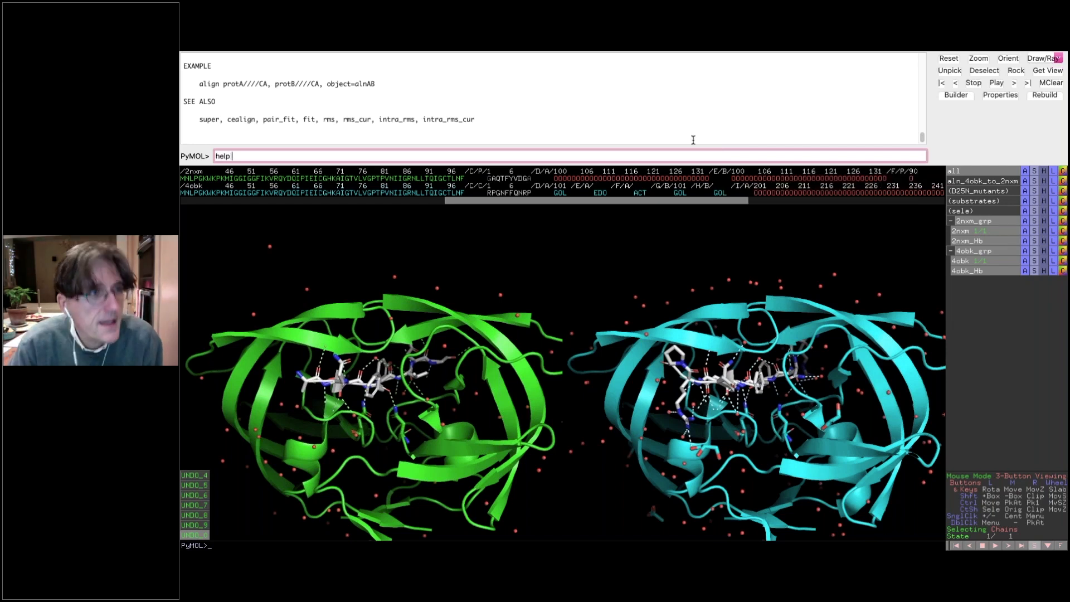
{"action": "type", "text": "remove"}
{"action": "key", "text": "Return"}
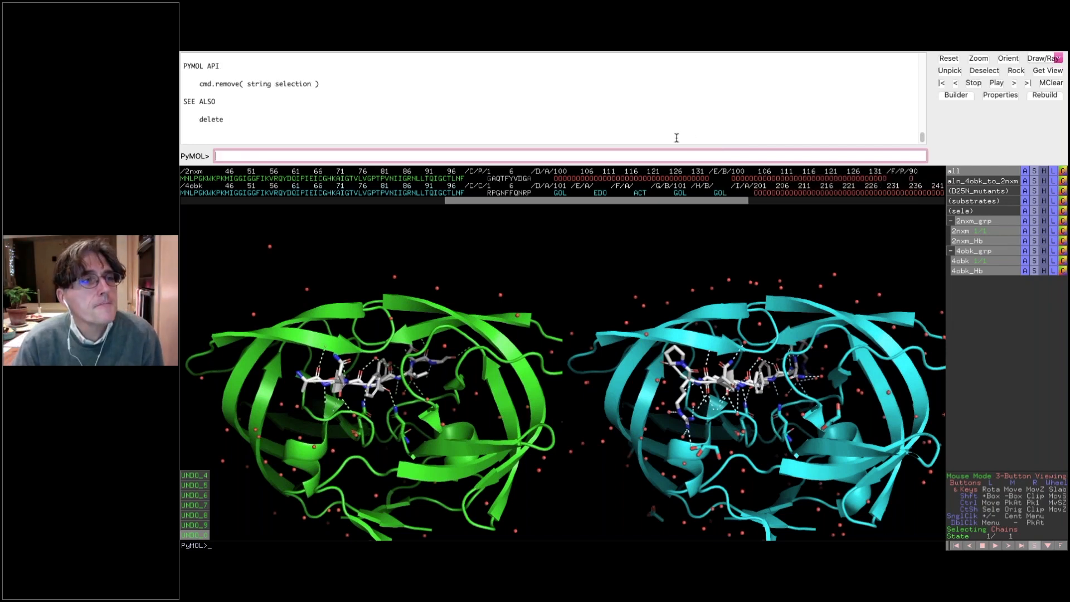
{"action": "left_click_drag", "start_coordinate": [604, 162], "coordinate": [604, 425]}
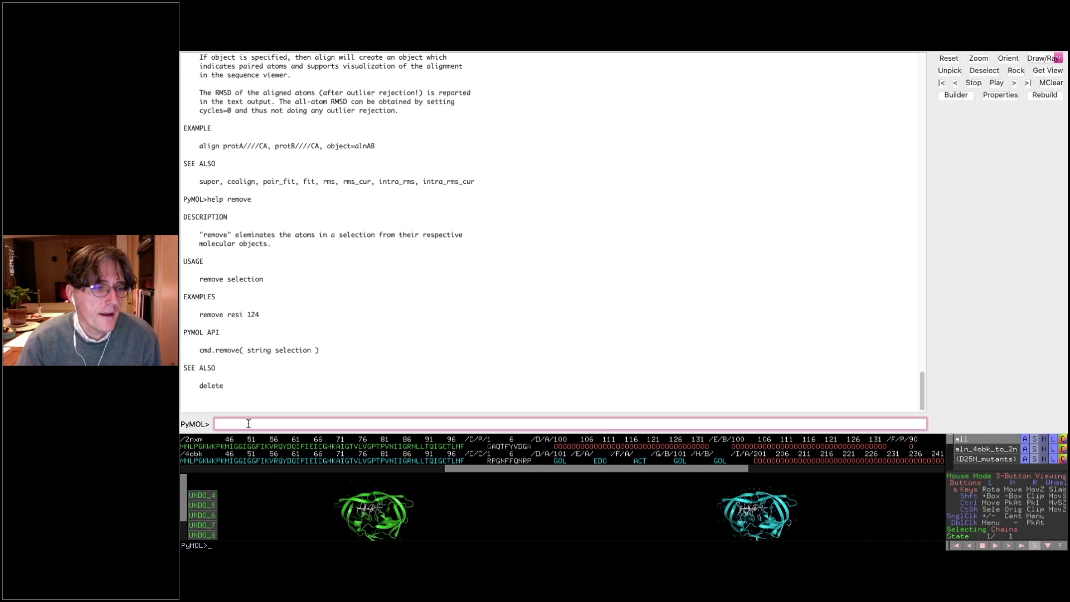
Step: Shrink the output area and delete all water molecules from both structures with remove resn HOH
{"action": "type", "text": "remve"}
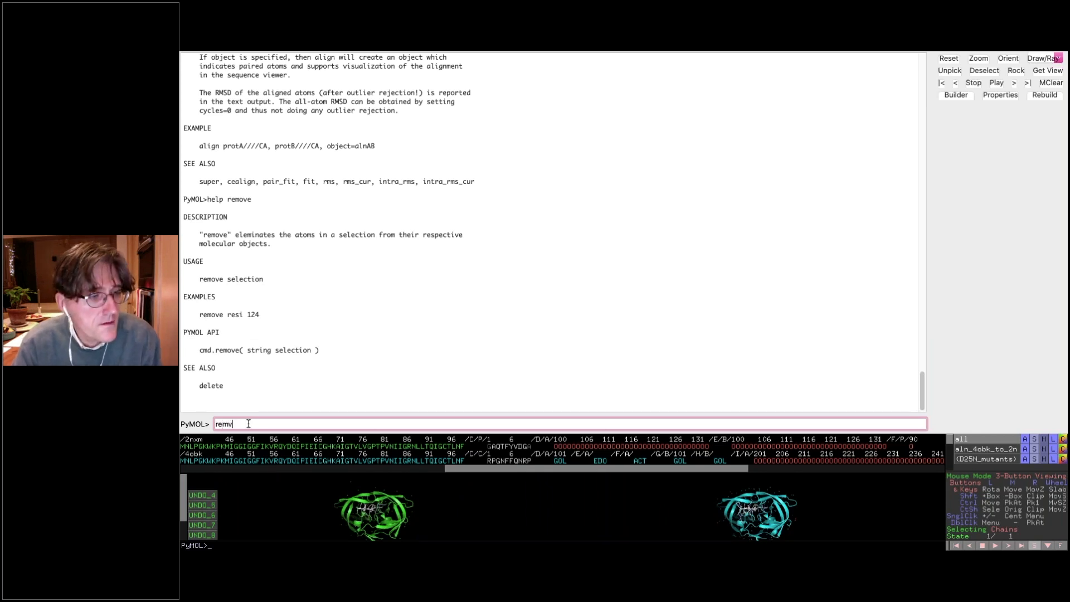
{"action": "key", "text": "BackSpace"}
{"action": "key", "text": "BackSpace"}
{"action": "type", "text": "ove "}
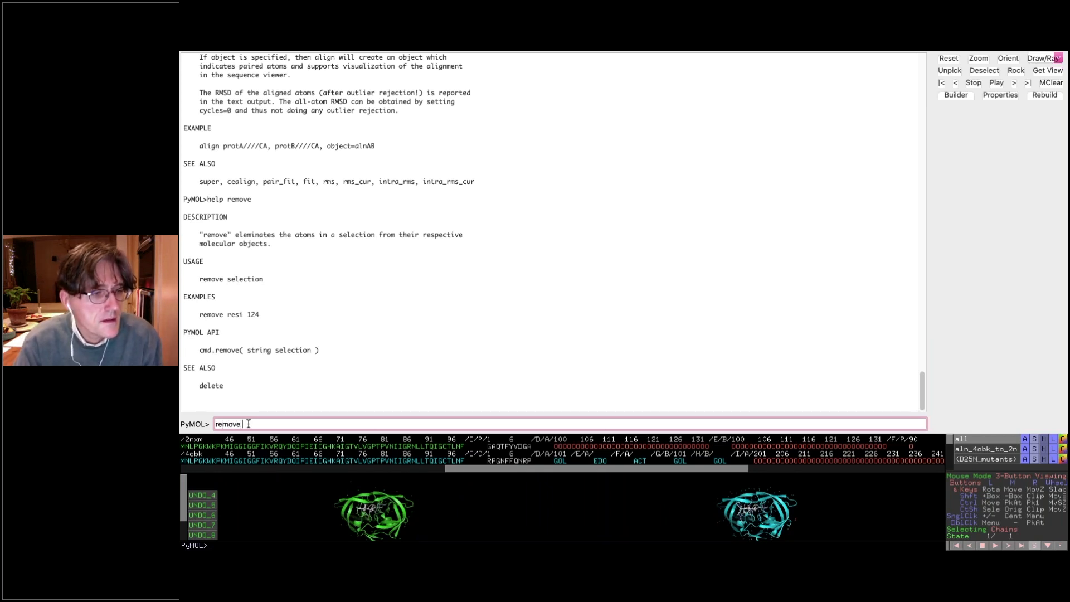
{"action": "type", "text": "res"}
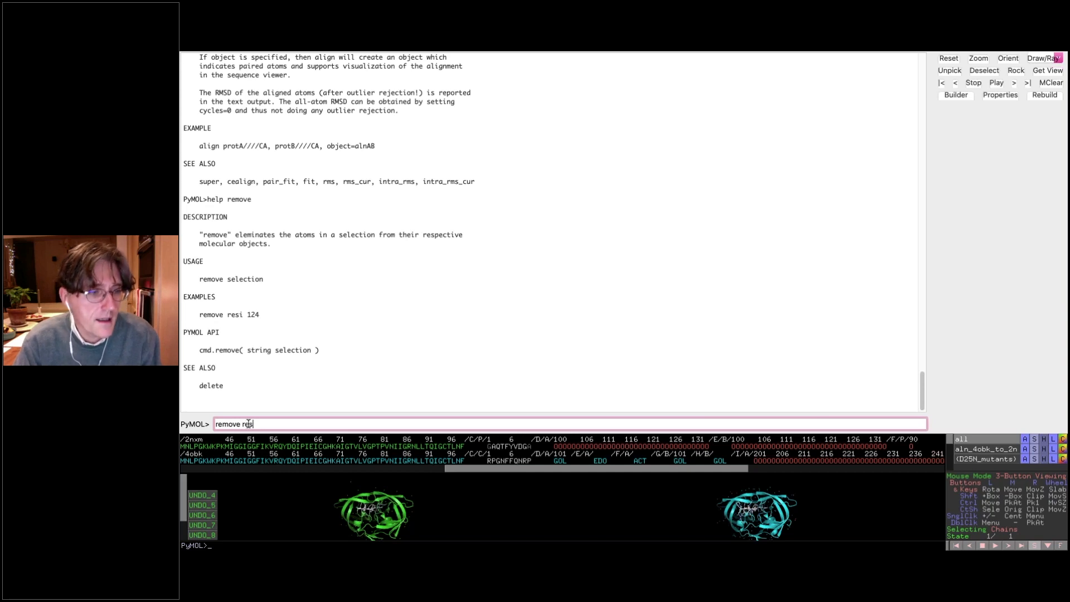
{"action": "type", "text": "n HOH"}
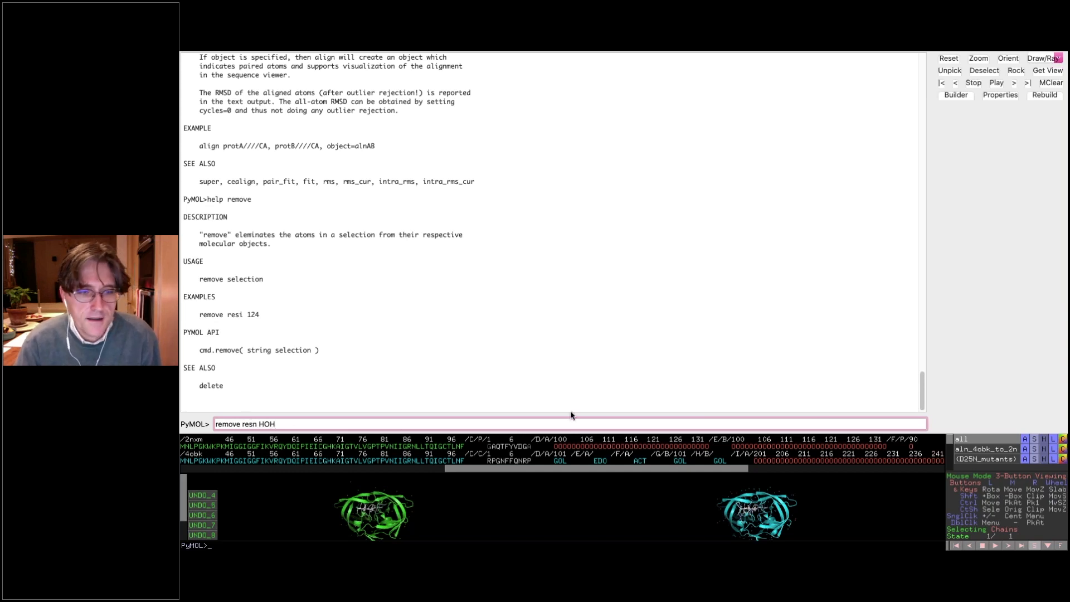
{"action": "left_click_drag", "start_coordinate": [575, 426], "coordinate": [578, 126]}
{"action": "key", "text": "Return"}
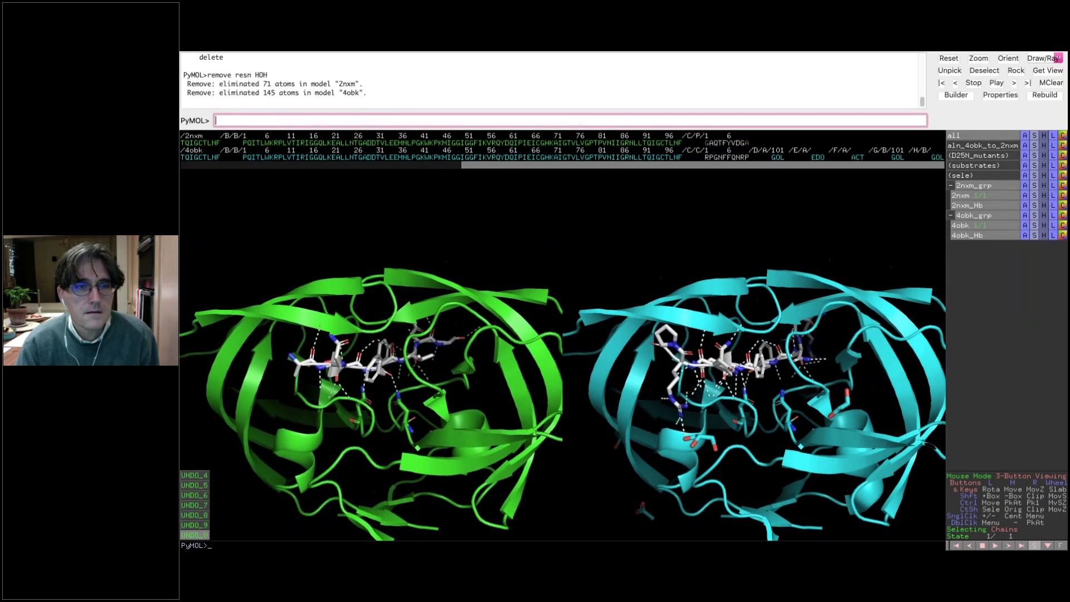
Step: Recall the last remove command and change its residue name to DMS without running it
{"action": "left_click", "coordinate": [577, 121]}
{"action": "key", "text": "Up"}
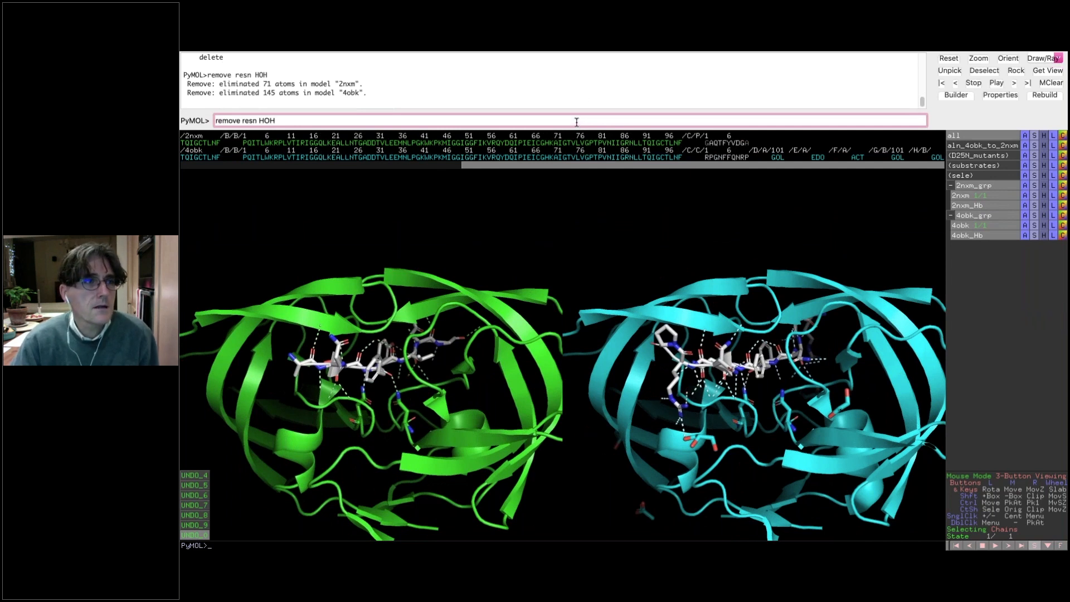
{"action": "key", "text": "BackSpace"}
{"action": "key", "text": "BackSpace"}
{"action": "key", "text": "BackSpace"}
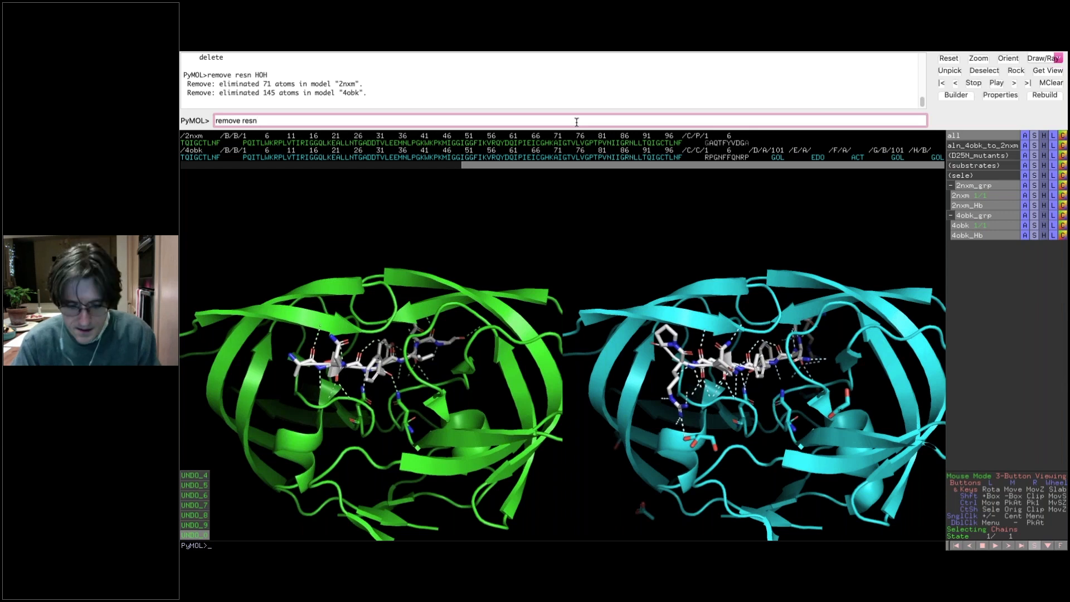
{"action": "type", "text": "DMS"}
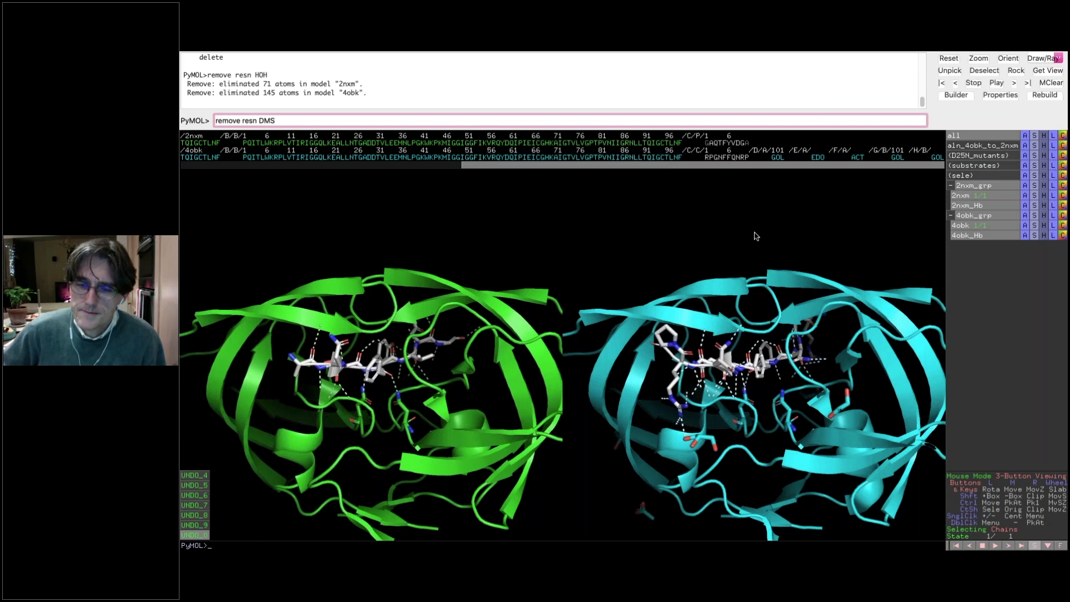
Step: Rotate and rock the two side-by-side structures to view the bound substrates, and stop the rocking
{"action": "left_click_drag", "start_coordinate": [717, 349], "coordinate": [671, 385]}
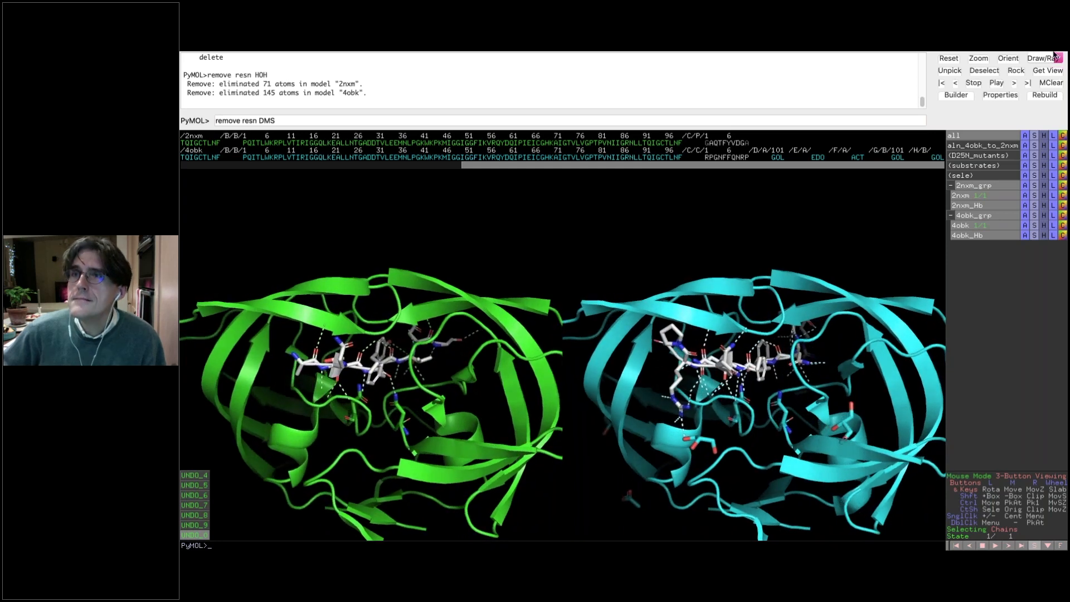
{"action": "left_click", "coordinate": [1020, 70]}
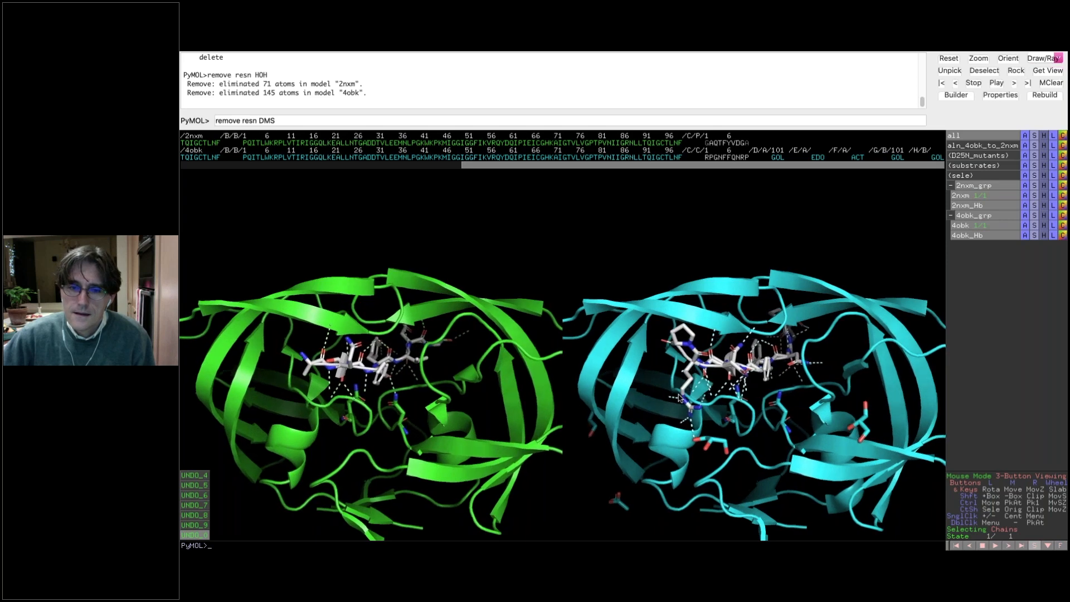
{"action": "middle_click_drag", "start_coordinate": [682, 391], "coordinate": [682, 352]}
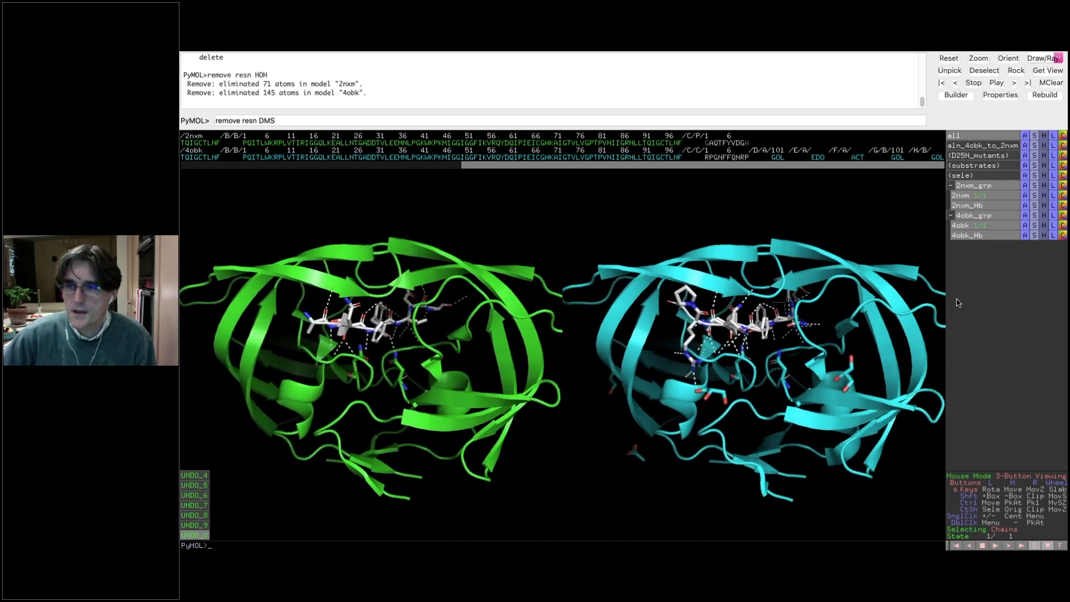
{"action": "left_click", "coordinate": [1016, 72]}
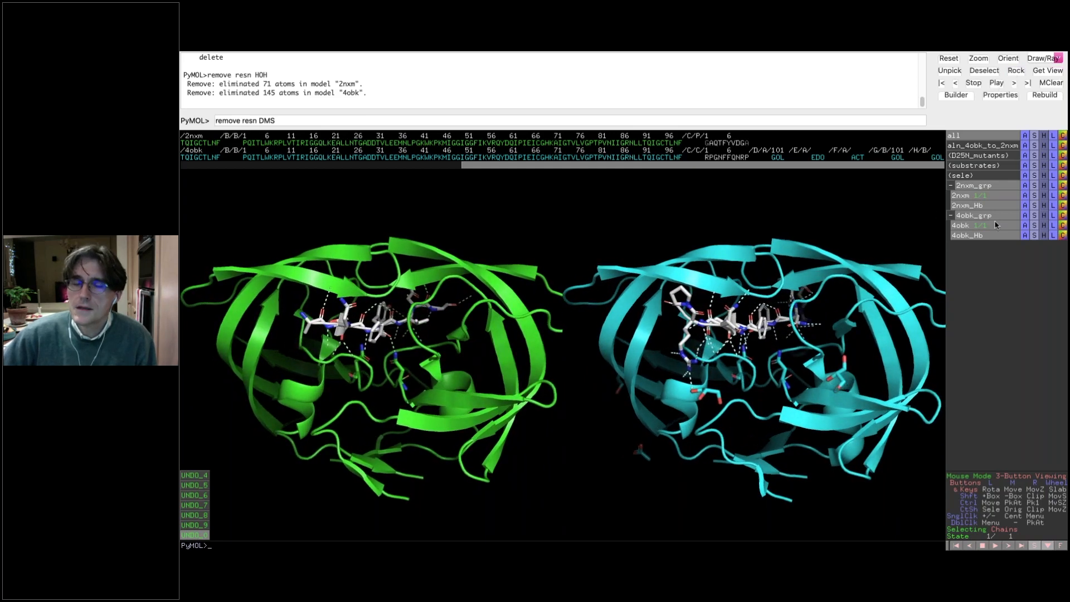
Step: Delete the 4obk_grp group and the alignment object aln_4obk_to_2nxm
{"action": "left_click", "coordinate": [1025, 217]}
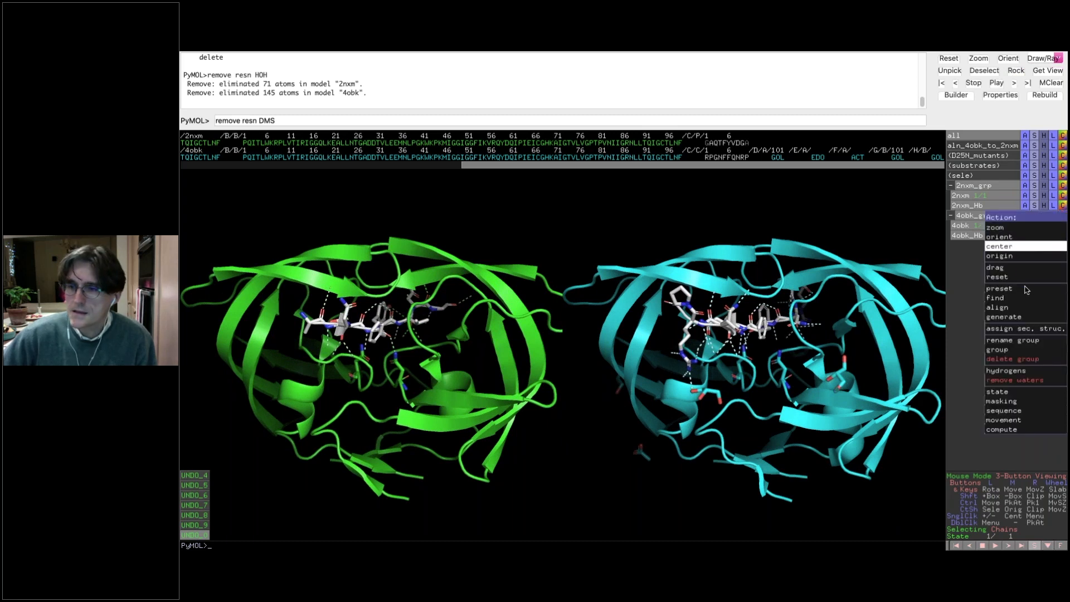
{"action": "left_click", "coordinate": [1030, 358]}
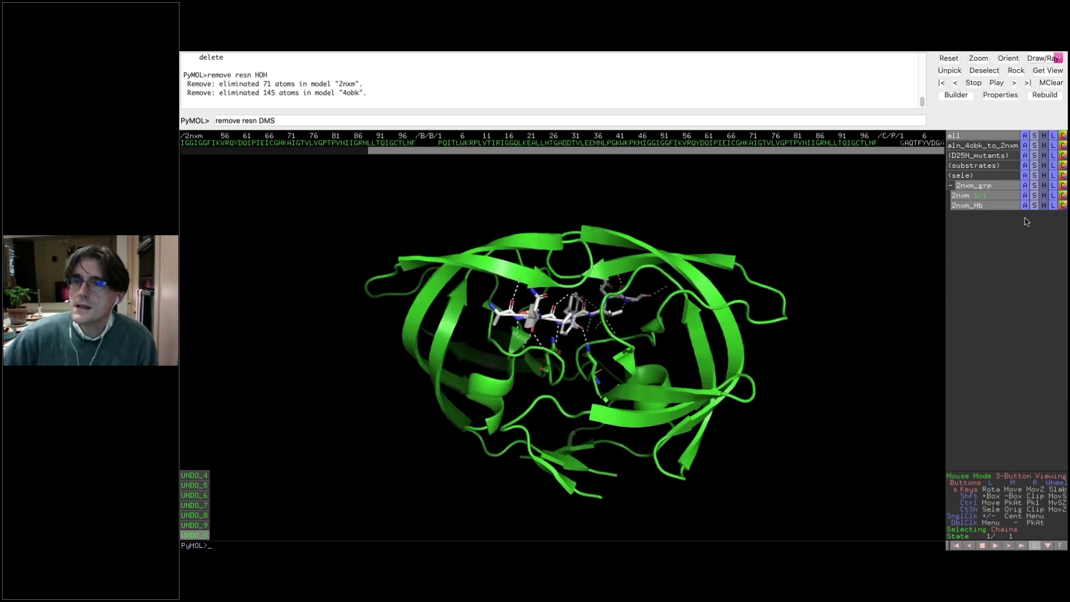
{"action": "left_click", "coordinate": [1025, 145]}
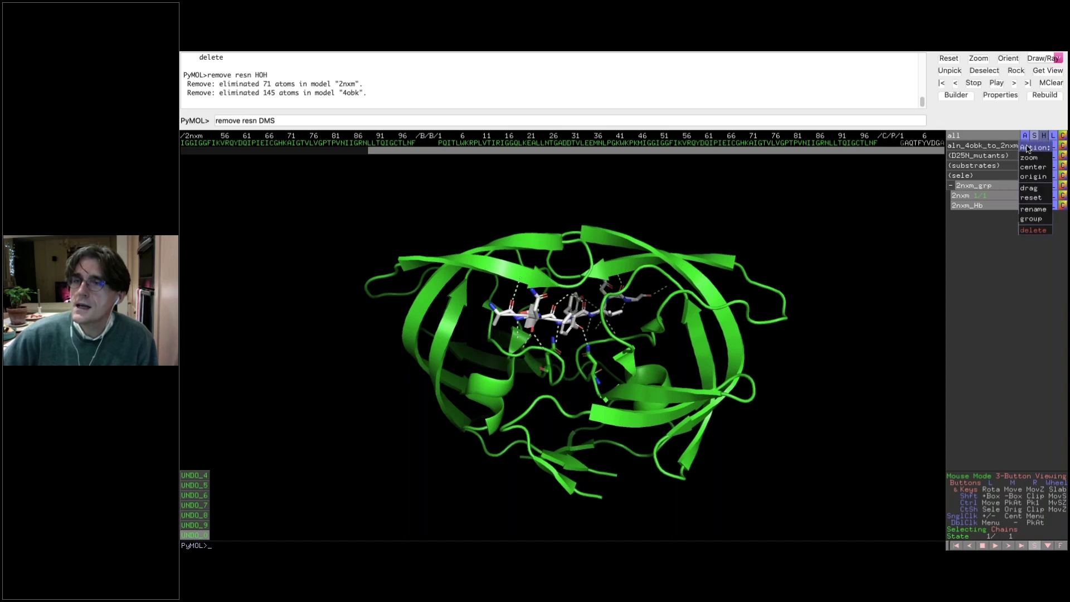
{"action": "left_click", "coordinate": [1025, 230]}
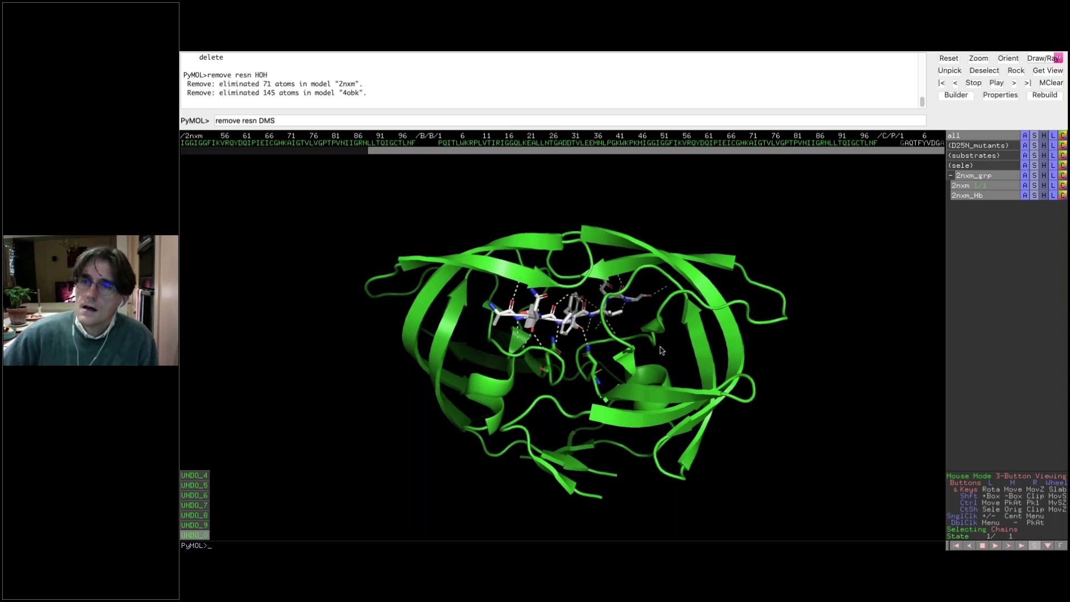
Step: Select the peptide substrate chain bound in 2nxm and delete its atoms with remove sele
{"action": "left_click_drag", "start_coordinate": [618, 352], "coordinate": [677, 355]}
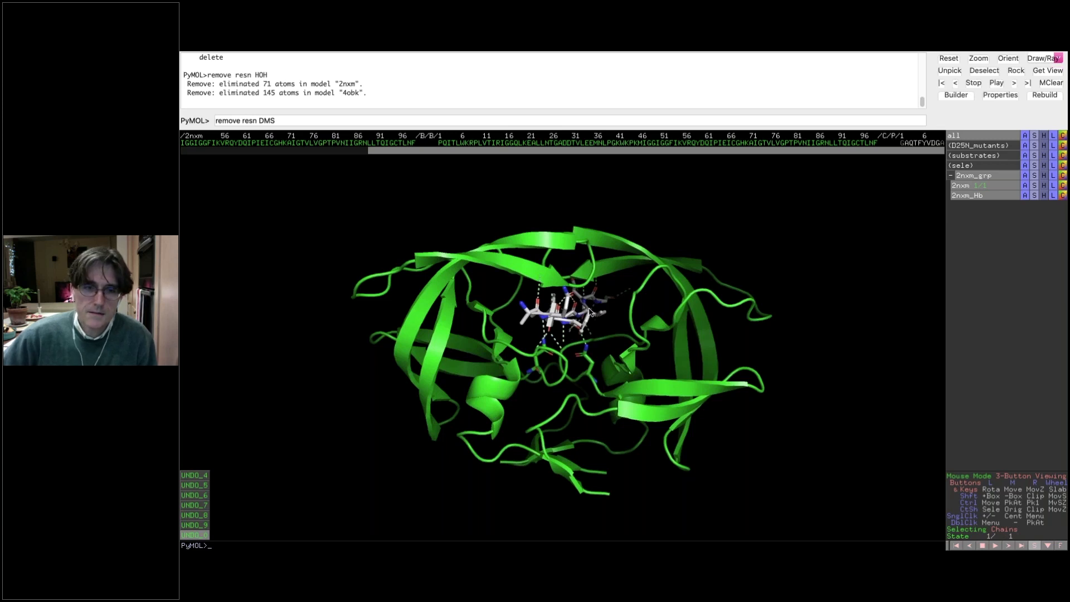
{"action": "left_click_drag", "start_coordinate": [613, 326], "coordinate": [624, 487]}
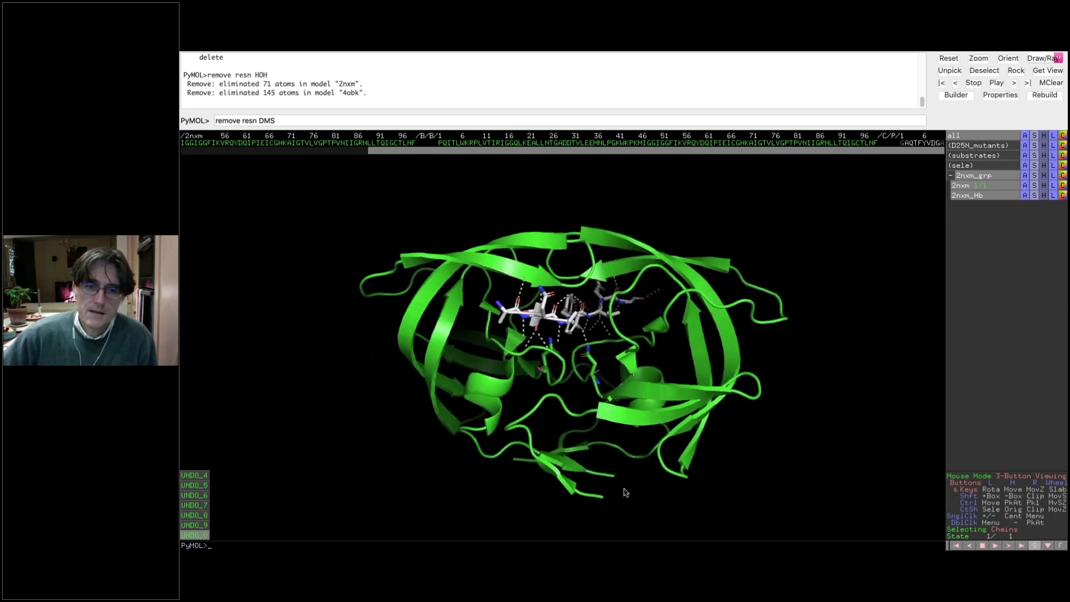
{"action": "left_click", "coordinate": [594, 315]}
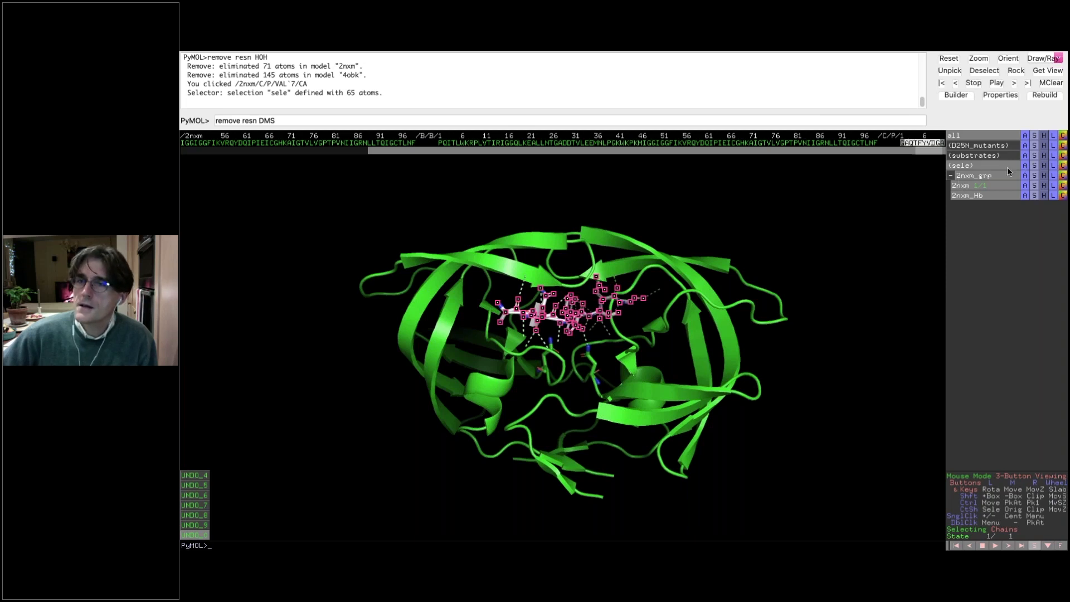
{"action": "left_click", "coordinate": [1025, 166]}
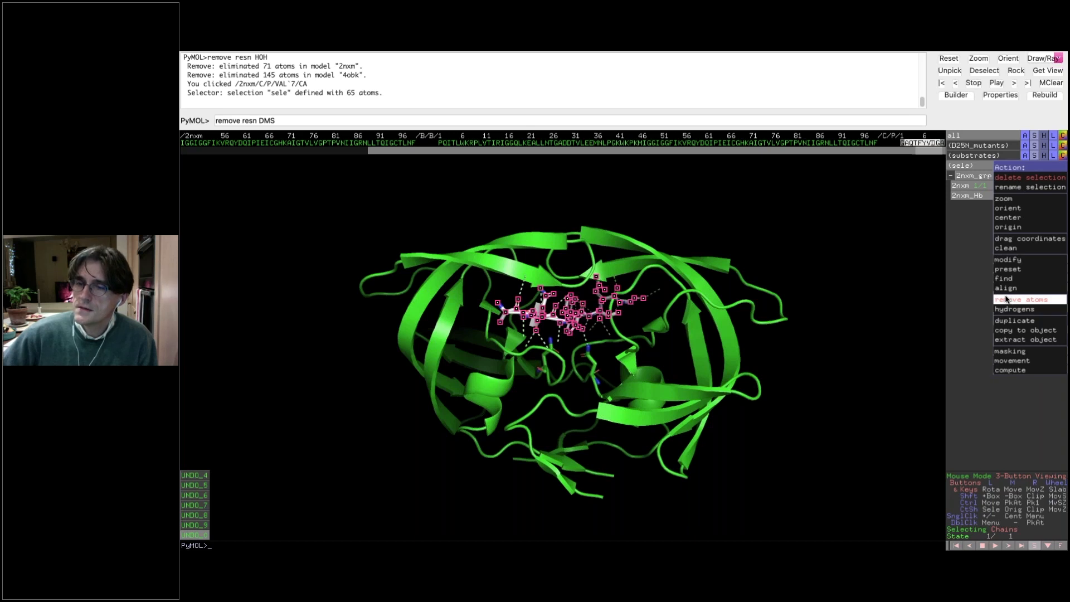
{"action": "left_click", "coordinate": [691, 122]}
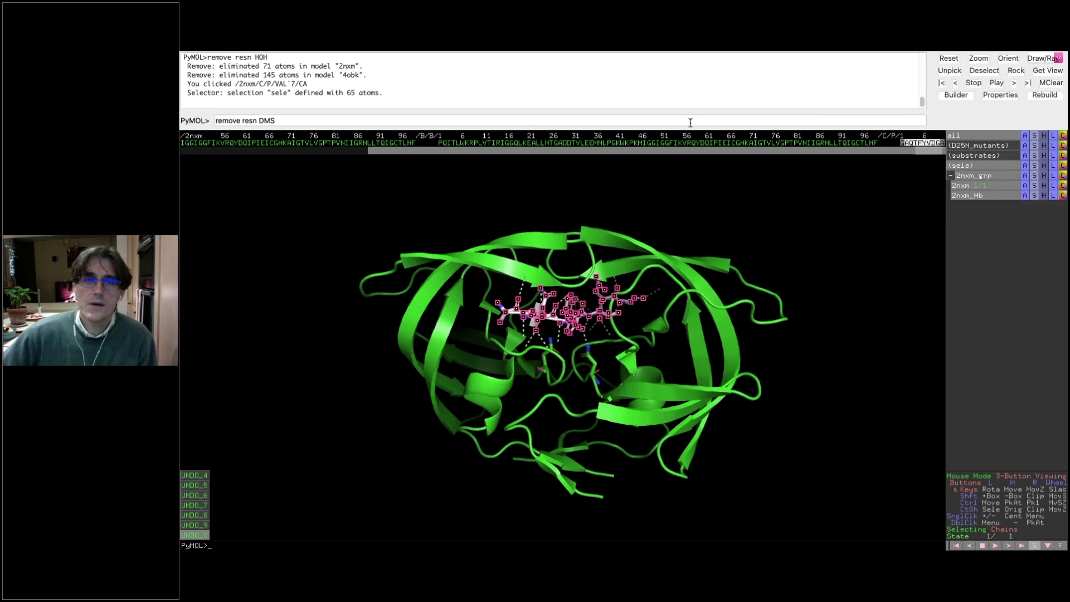
{"action": "key", "text": "BackSpace"}
{"action": "key", "text": "BackSpace"}
{"action": "key", "text": "BackSpace"}
{"action": "key", "text": "BackSpace"}
{"action": "key", "text": "BackSpace"}
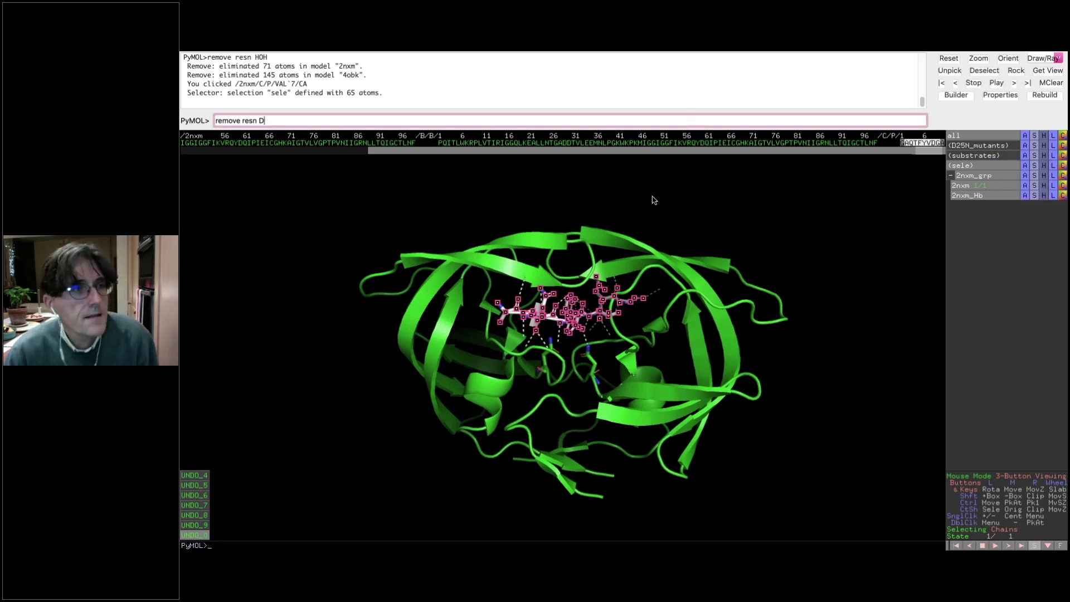
{"action": "type", "text": "le"}
{"action": "key", "text": "Return"}
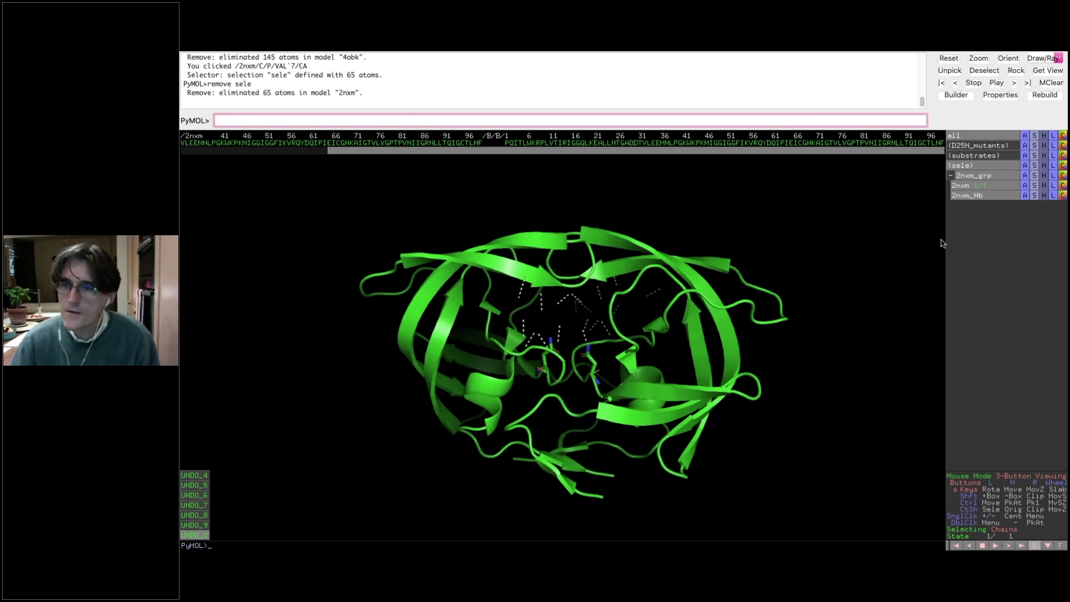
Step: Hide the 2nxm_Hb hydrogen bonds and rotate the protein to view its empty binding site
{"action": "left_click", "coordinate": [1000, 198]}
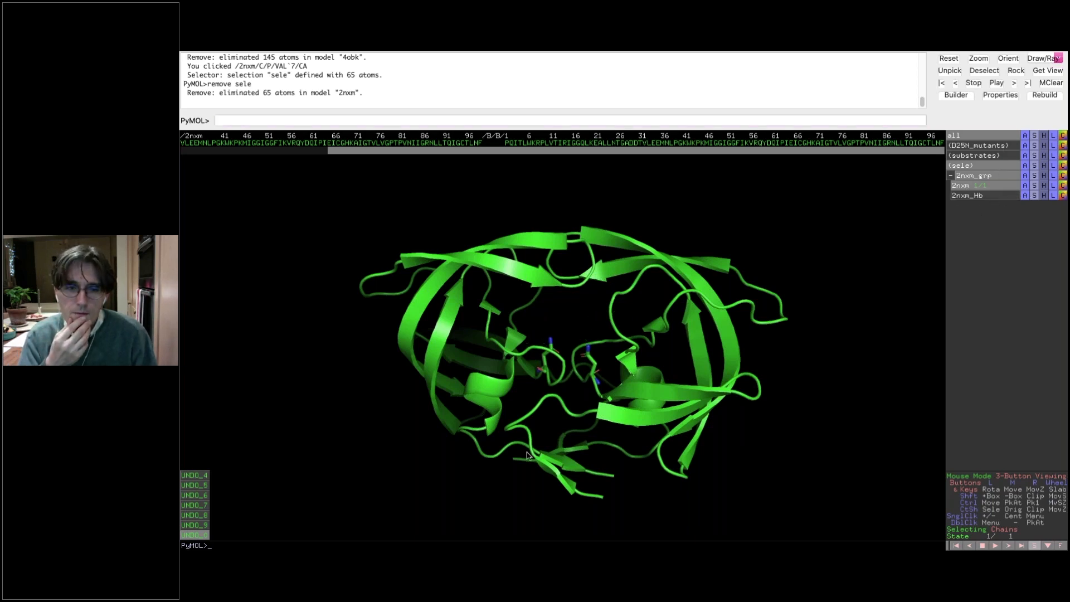
{"action": "left_click_drag", "start_coordinate": [548, 421], "coordinate": [577, 404]}
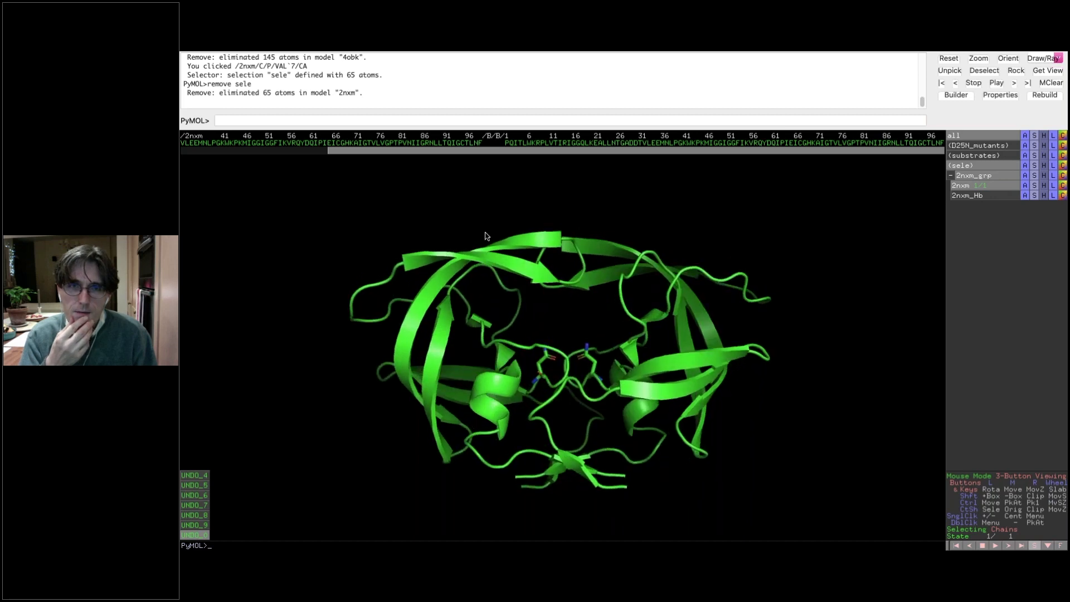
{"action": "left_click_drag", "start_coordinate": [595, 152], "coordinate": [713, 165]}
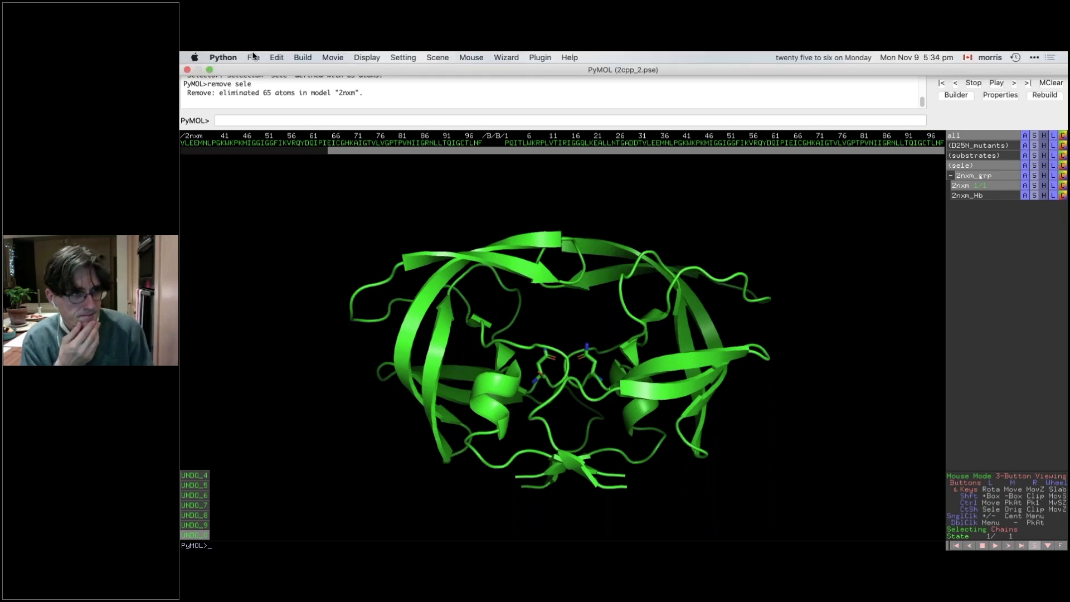
Step: Set up a molecule export of the 2nxm selection, check the PDB options, and proceed to the file save dialog
{"action": "left_click", "coordinate": [253, 56]}
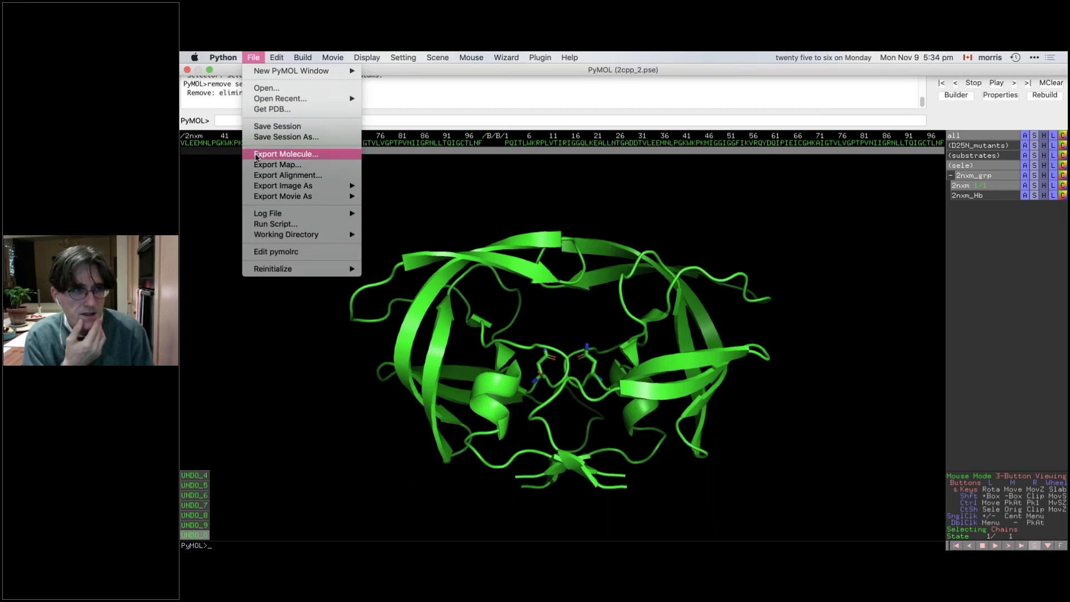
{"action": "left_click", "coordinate": [256, 156]}
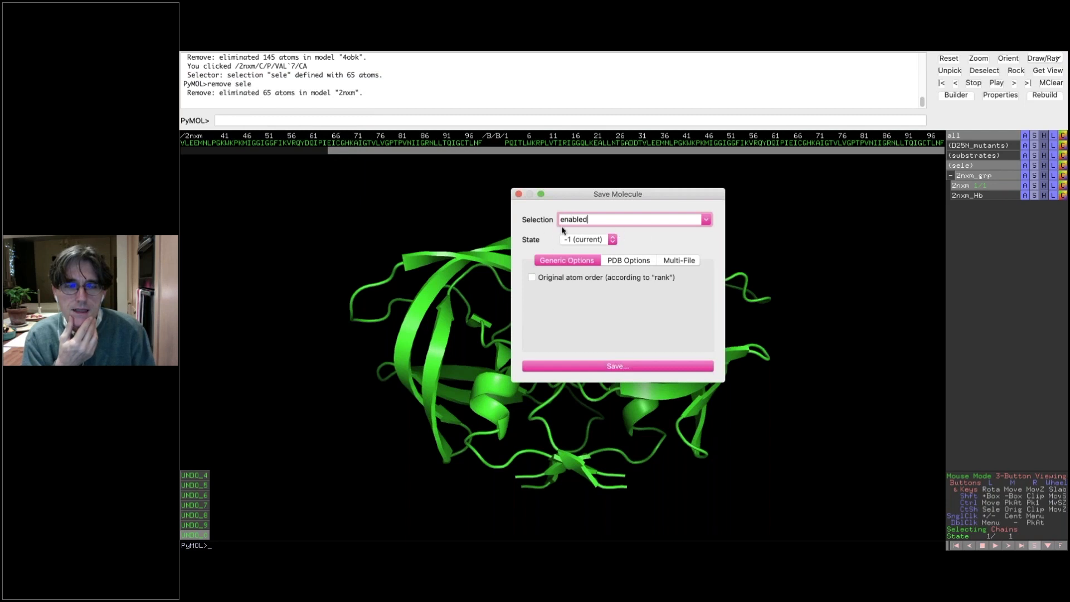
{"action": "left_click", "coordinate": [705, 221]}
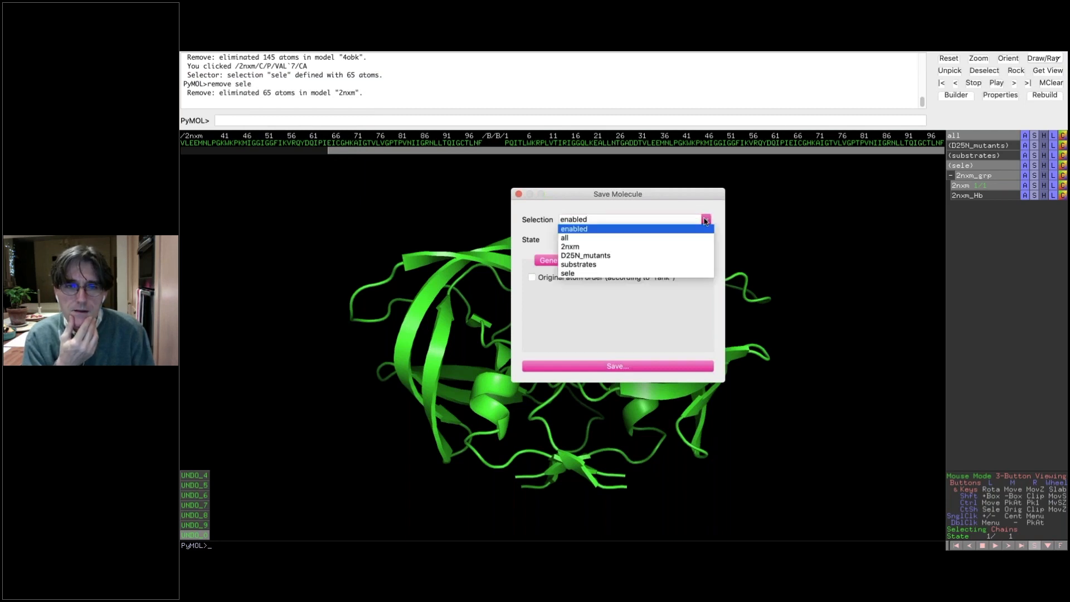
{"action": "left_click", "coordinate": [617, 251]}
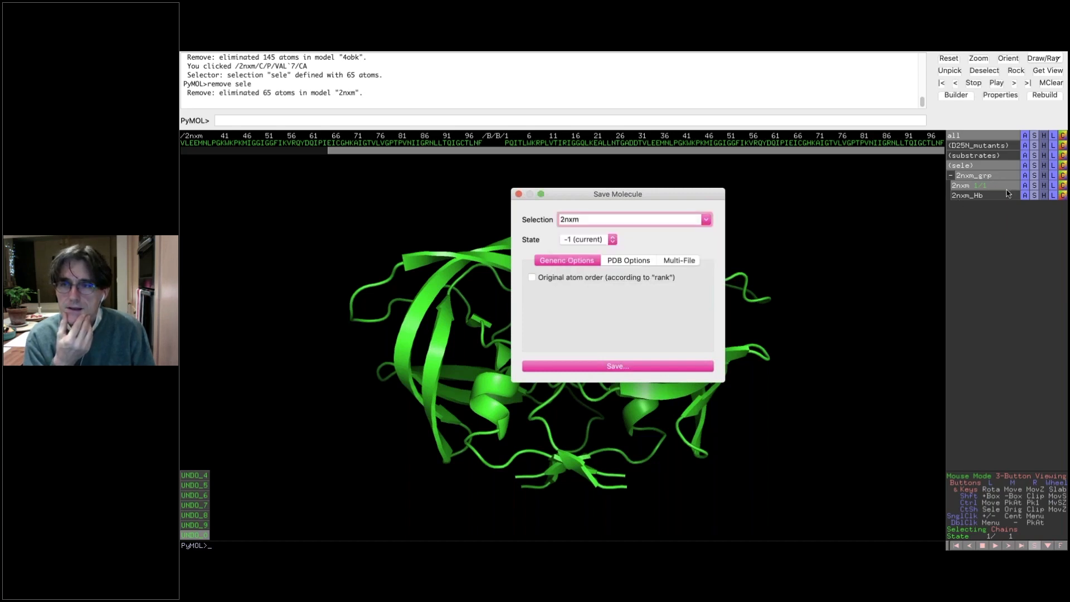
{"action": "left_click", "coordinate": [610, 367]}
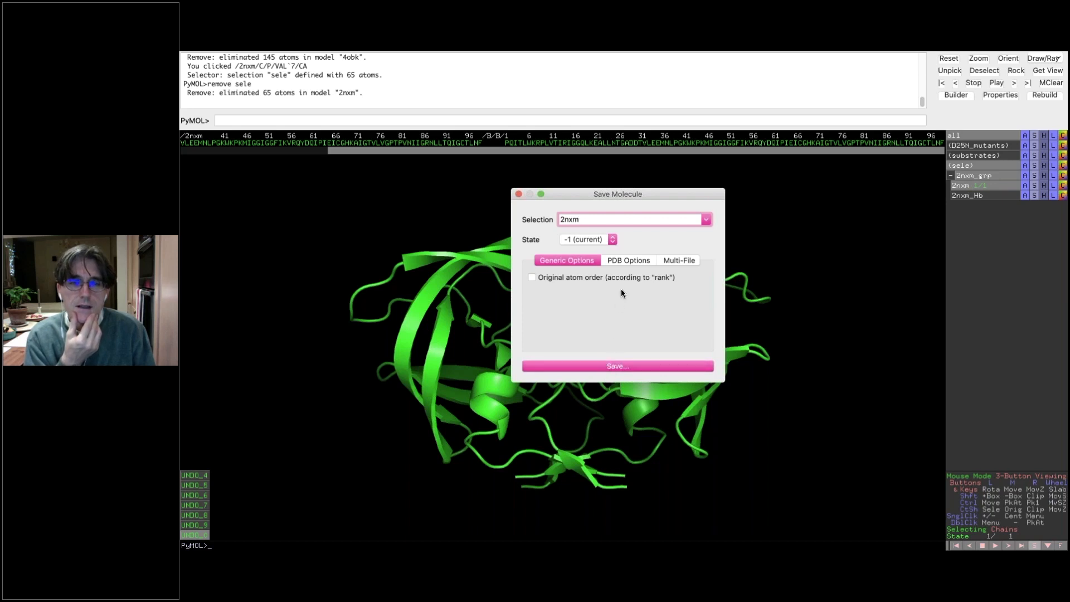
{"action": "left_click", "coordinate": [625, 261]}
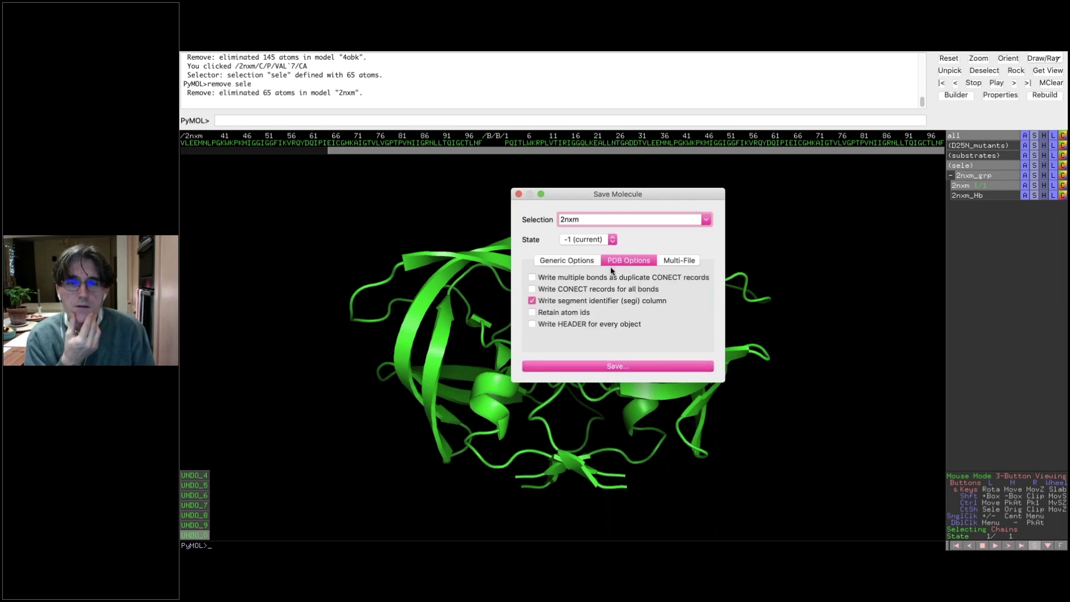
{"action": "left_click", "coordinate": [582, 263]}
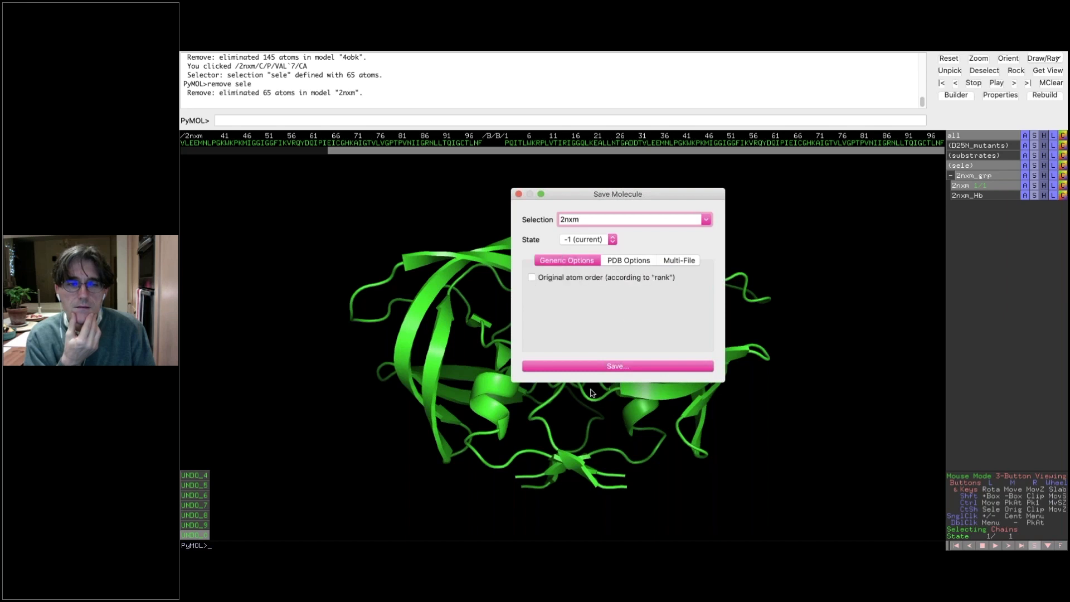
{"action": "left_click", "coordinate": [621, 366]}
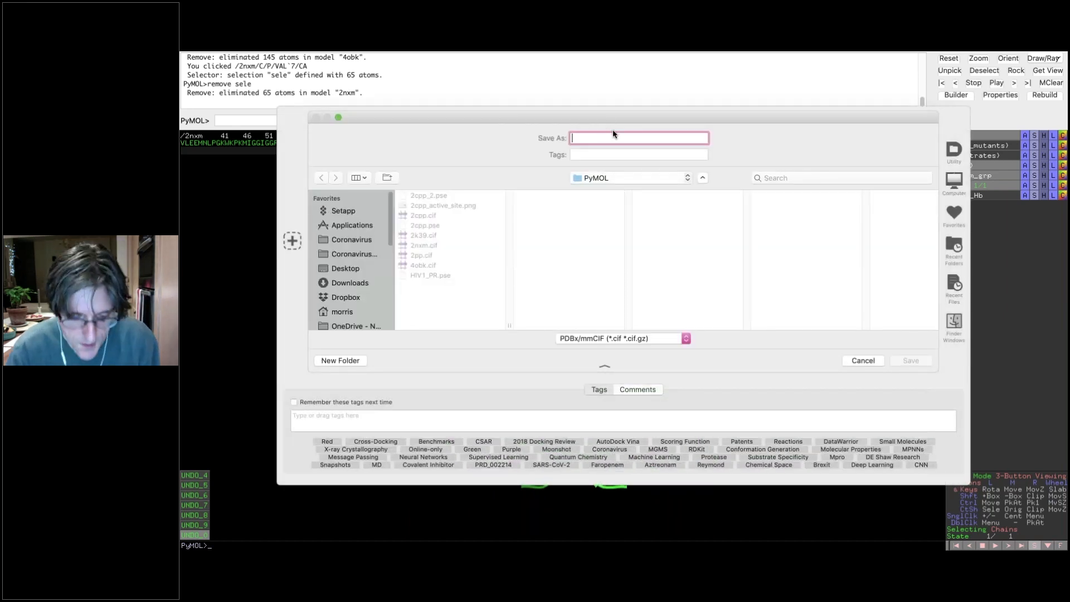
Step: Save the export in PDB format as 2nxm_no_lig.pdb in the PyMOL folder
{"action": "type", "text": "2nxm_"}
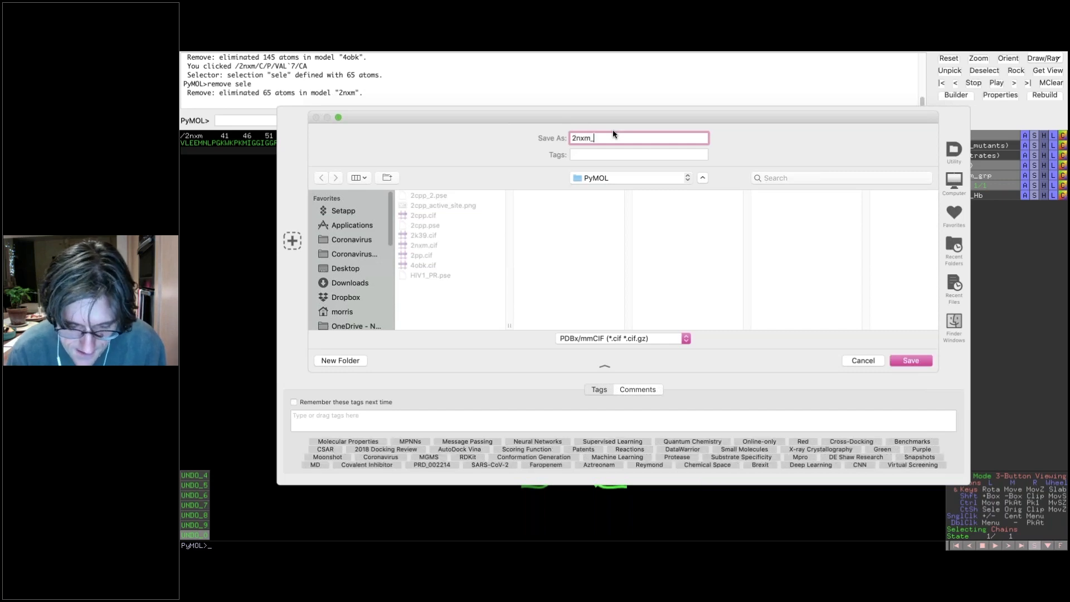
{"action": "type", "text": "no_"}
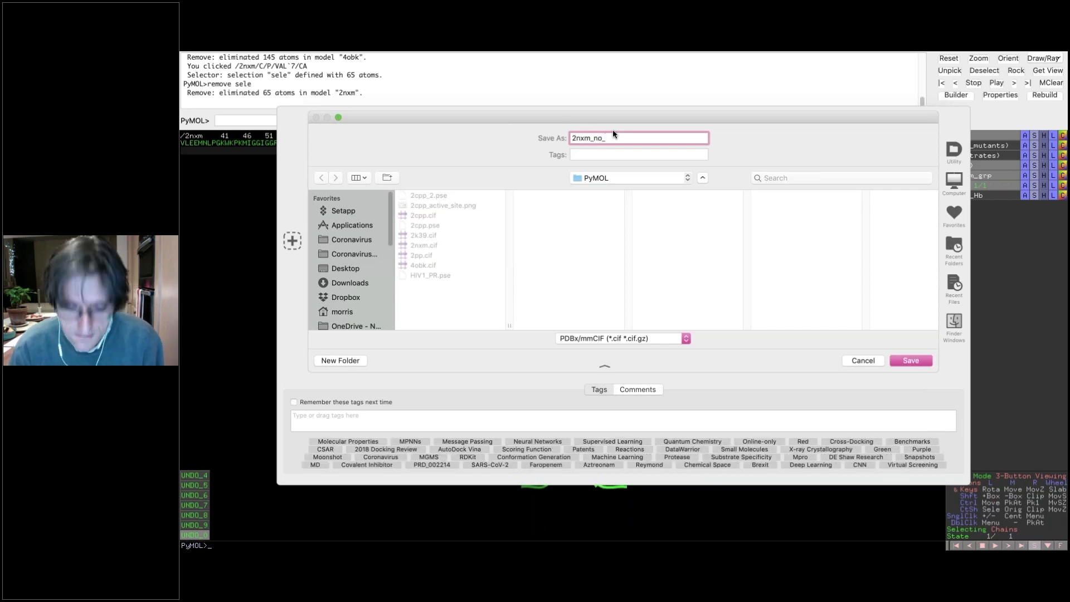
{"action": "type", "text": "lig."}
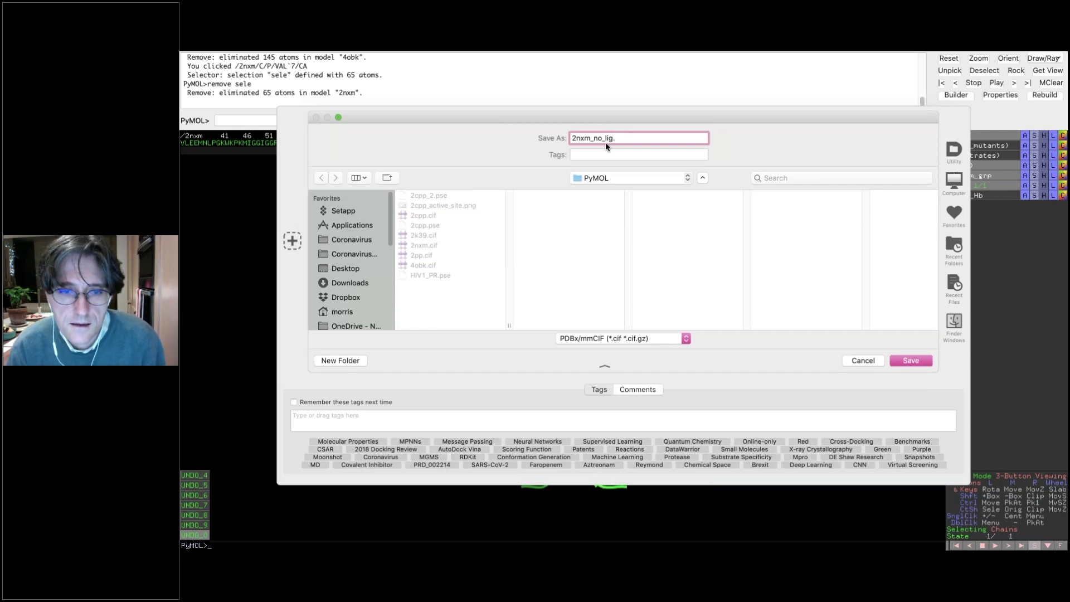
{"action": "left_click", "coordinate": [647, 340]}
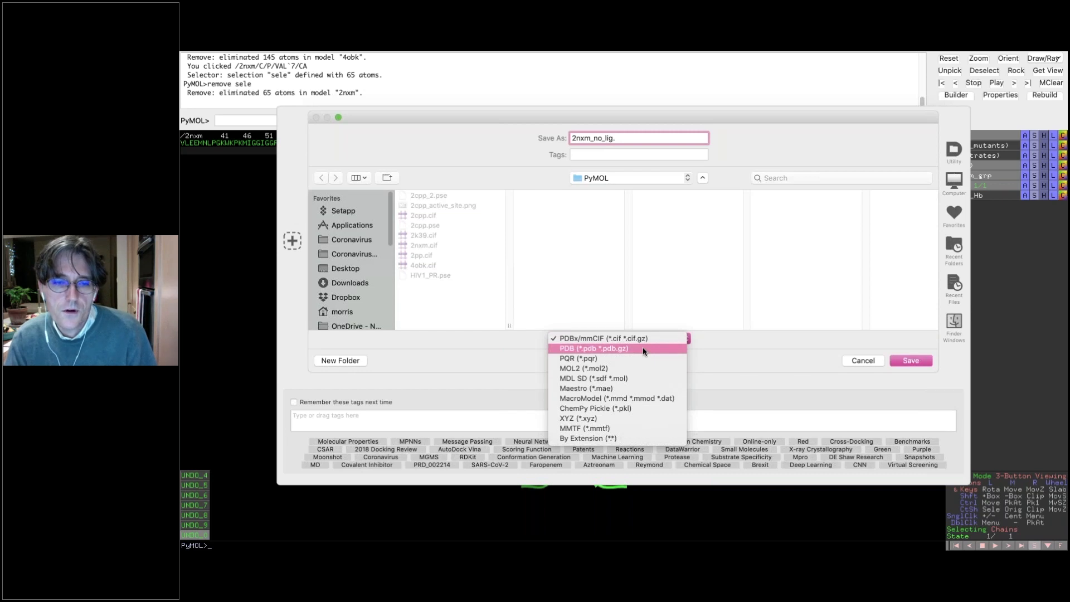
{"action": "left_click", "coordinate": [642, 348]}
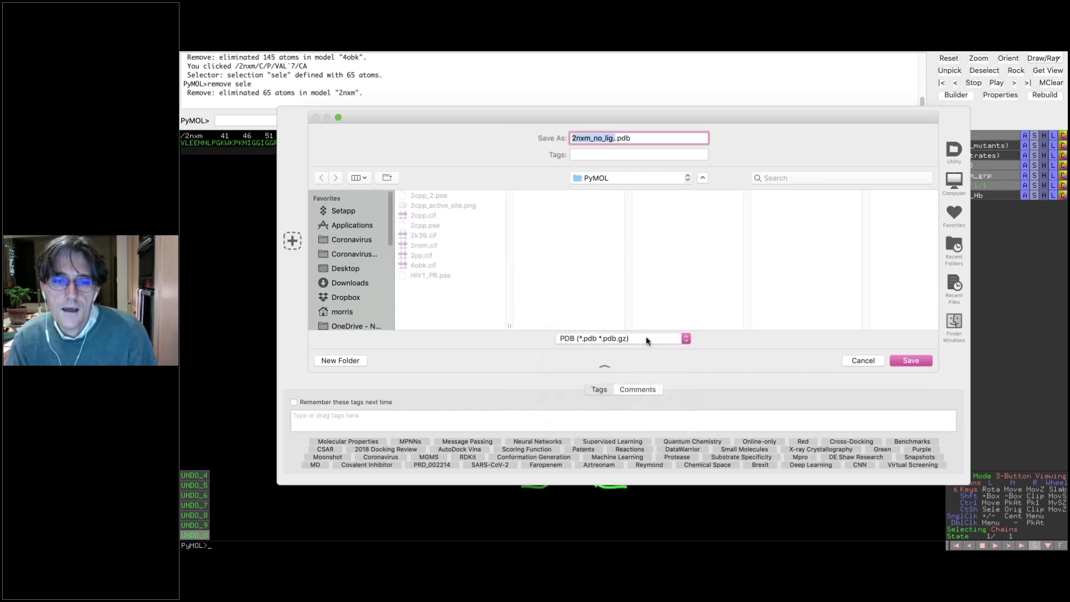
{"action": "left_click", "coordinate": [645, 339]}
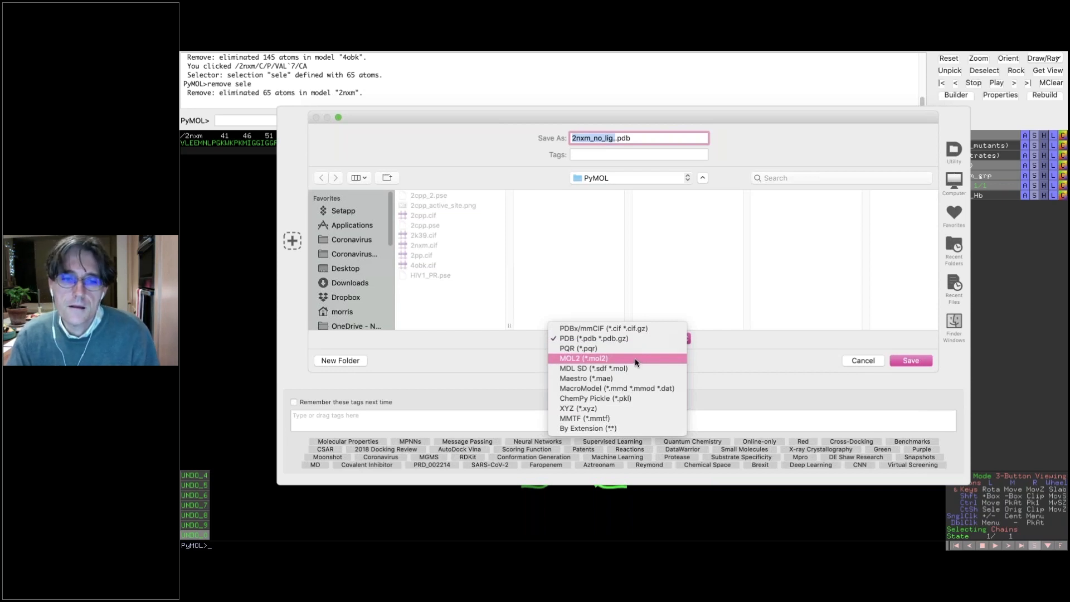
{"action": "left_click", "coordinate": [639, 334]}
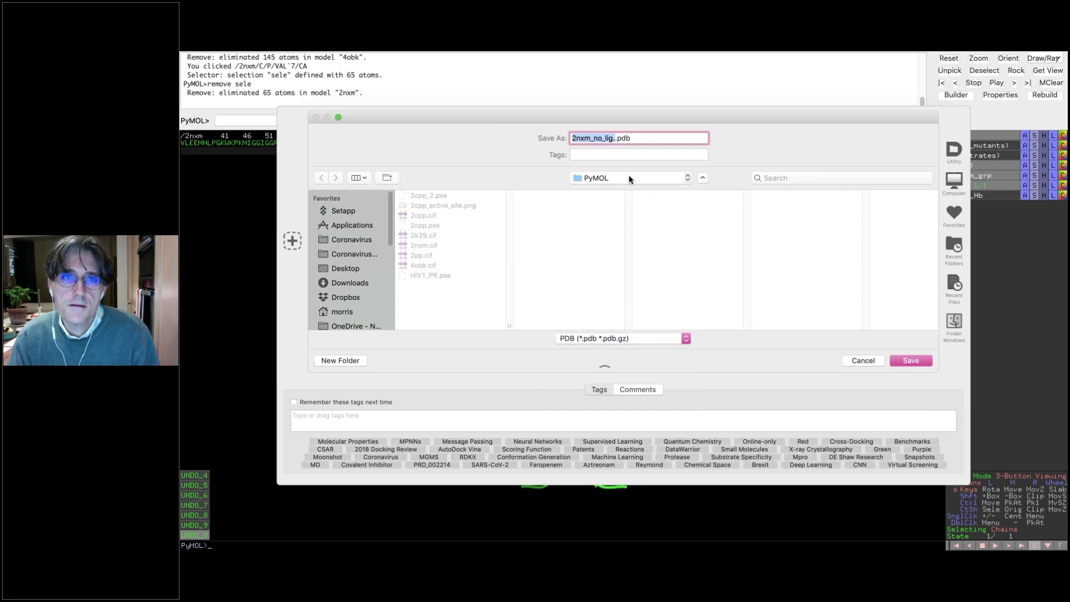
{"action": "left_click", "coordinate": [616, 138]}
{"action": "key", "text": "BackSpace"}
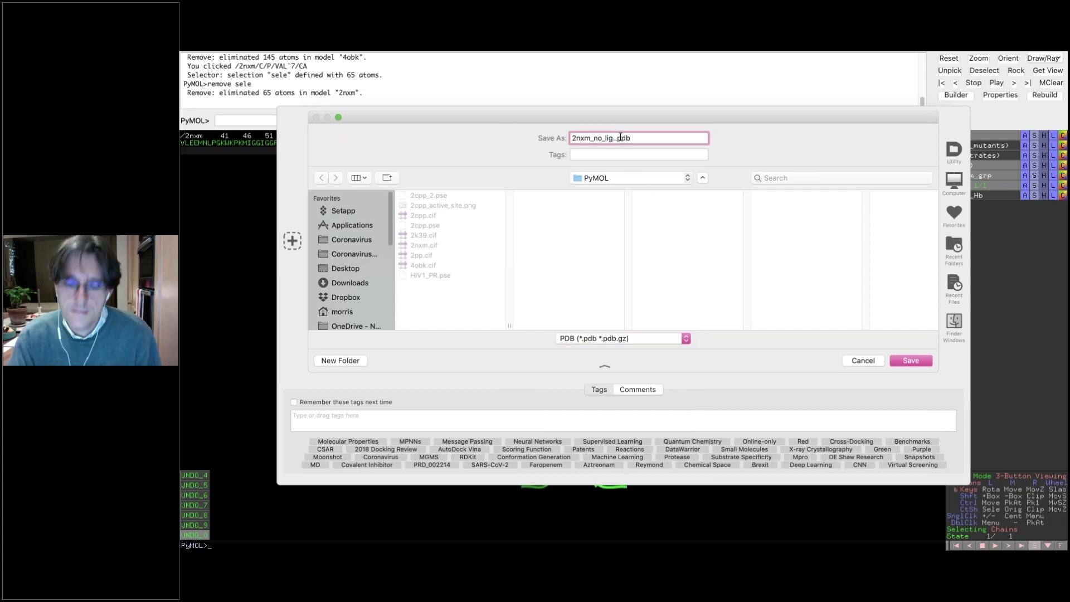
{"action": "left_click", "coordinate": [910, 361]}
Step: Color the 2nxm_grp protein by chain, applying the chain colors to carbon atoms (elem C)
{"action": "left_click_drag", "start_coordinate": [609, 323], "coordinate": [543, 383]}
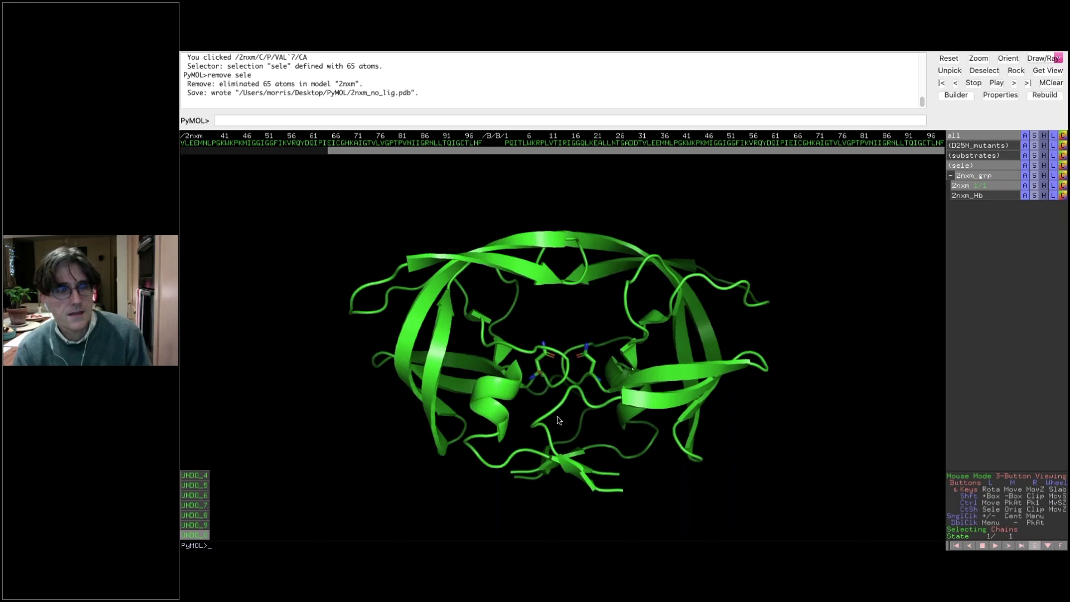
{"action": "mouse_move", "coordinate": [595, 380]}
{"action": "left_mouse_down"}
{"action": "mouse_move", "coordinate": [558, 381]}
{"action": "mouse_move", "coordinate": [601, 391]}
{"action": "left_mouse_up"}
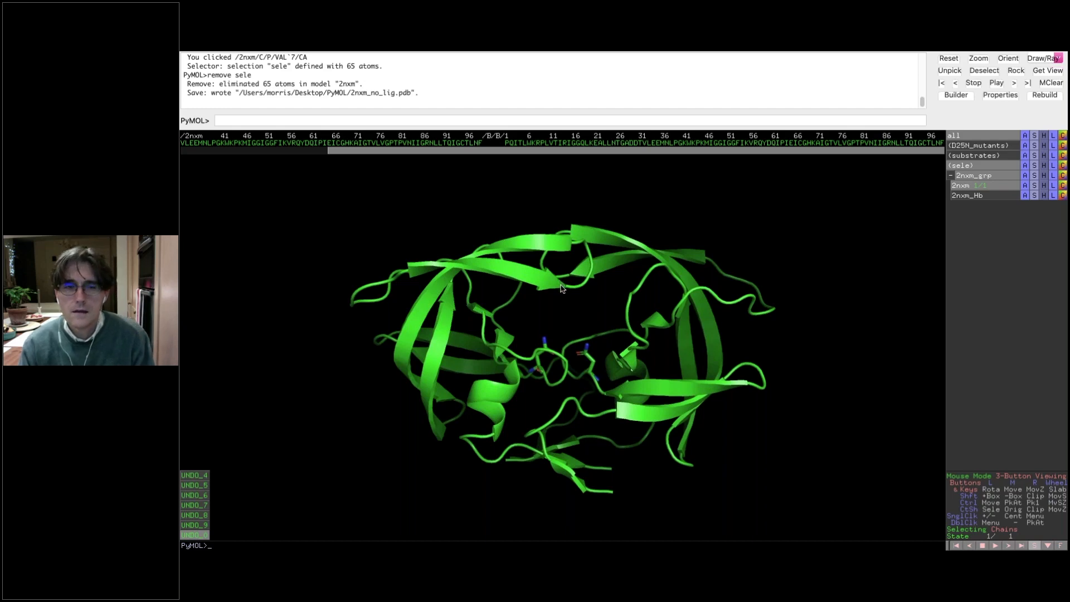
{"action": "left_click_drag", "start_coordinate": [589, 353], "coordinate": [576, 460]}
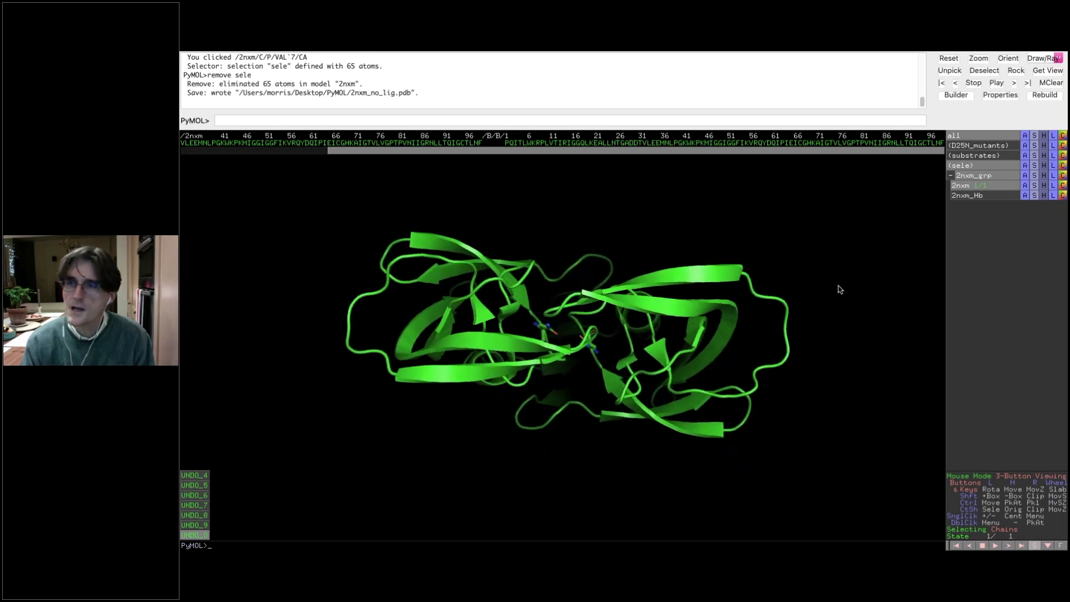
{"action": "left_click", "coordinate": [1062, 175]}
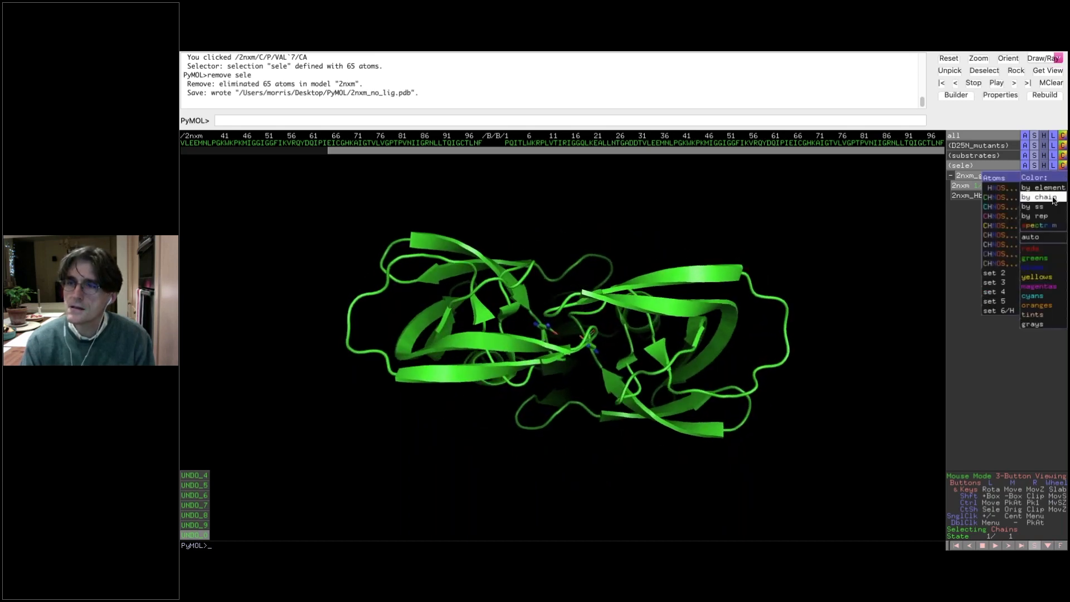
{"action": "mouse_move", "coordinate": [1045, 197]}
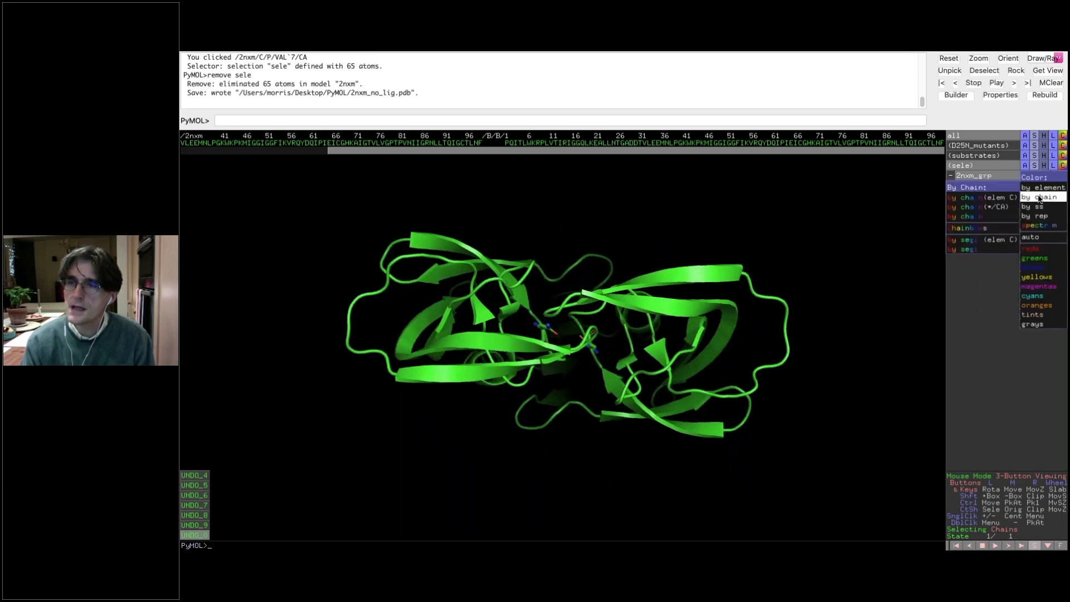
{"action": "left_click", "coordinate": [1006, 197]}
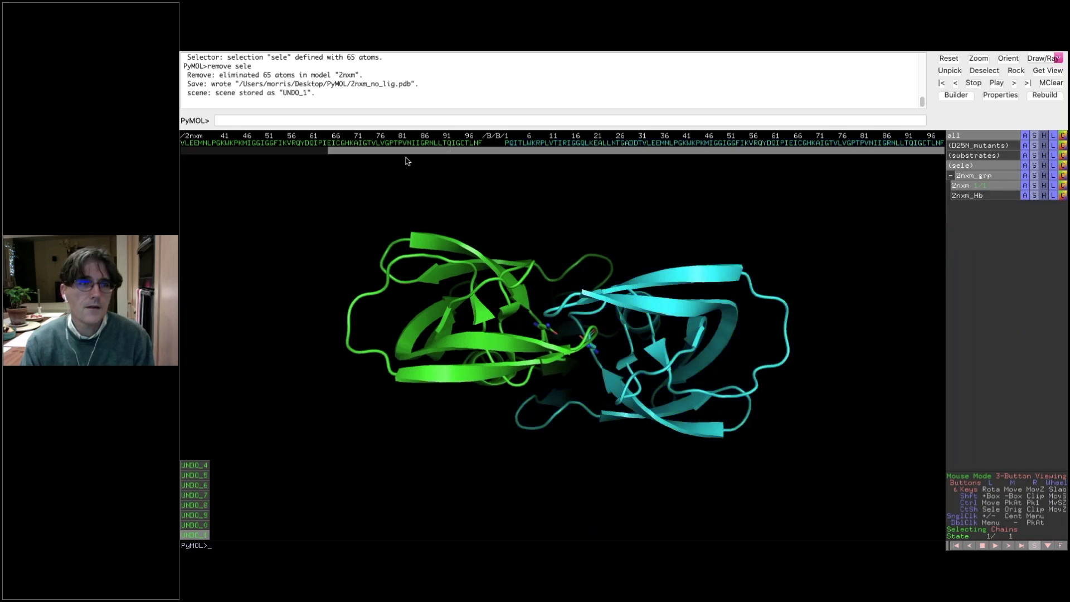
Step: Select chain B of 2nxm, move the sele entry below 2nxm_Hb, and extract the selection to a new object
{"action": "left_click_drag", "start_coordinate": [402, 150], "coordinate": [190, 152]}
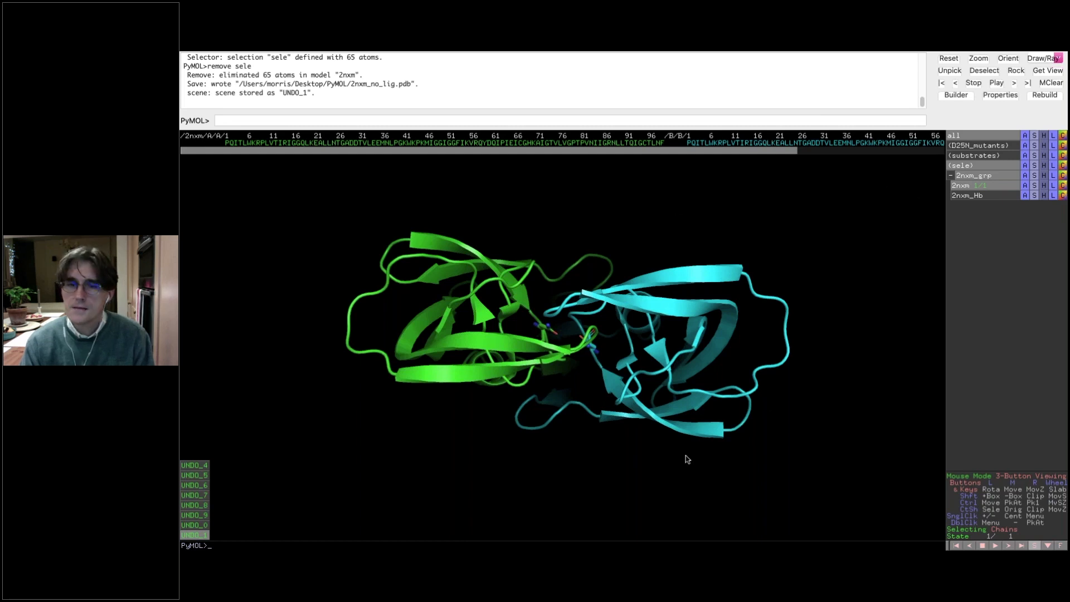
{"action": "left_click", "coordinate": [678, 306]}
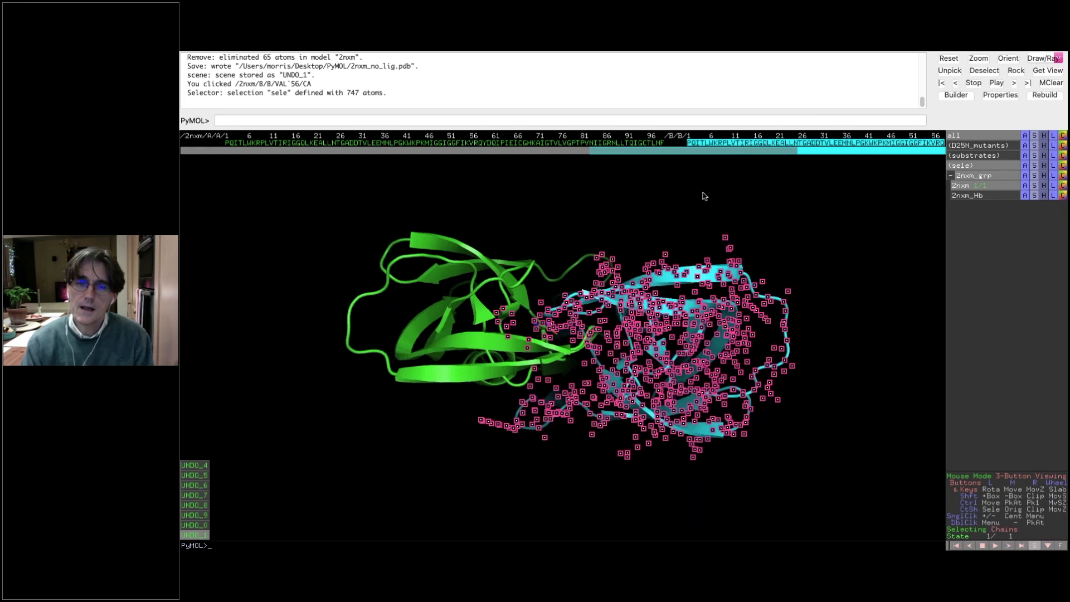
{"action": "left_click", "coordinate": [706, 163]}
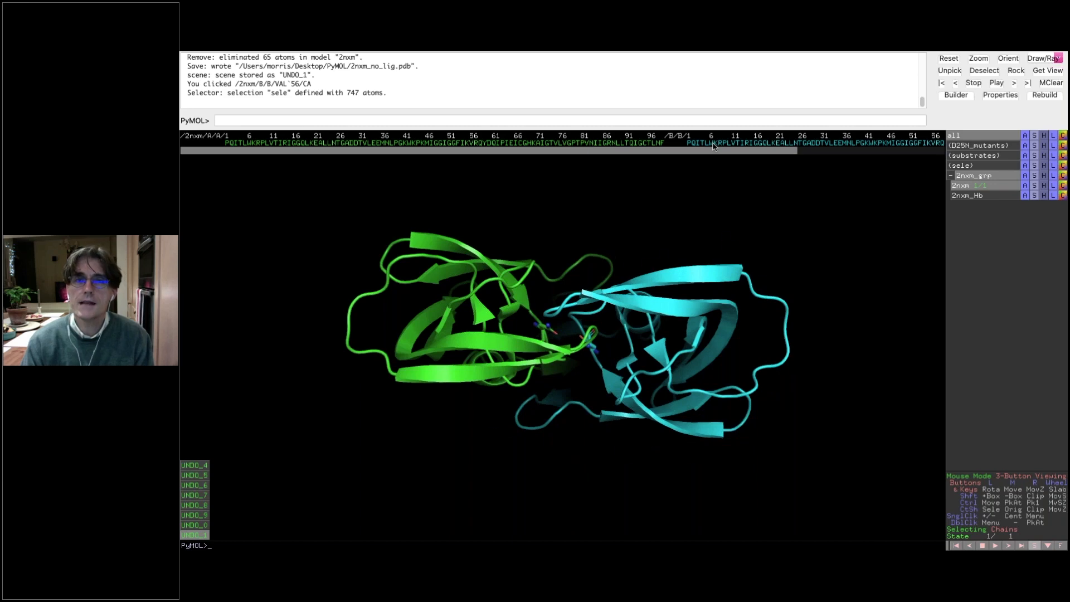
{"action": "left_click", "coordinate": [713, 146]}
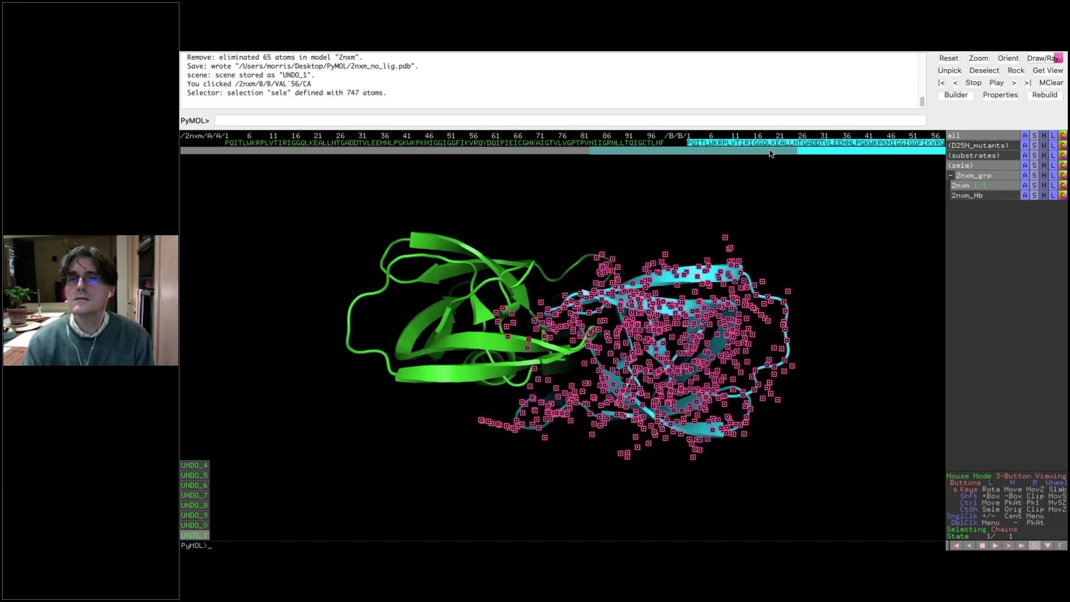
{"action": "left_click_drag", "start_coordinate": [556, 474], "coordinate": [568, 373]}
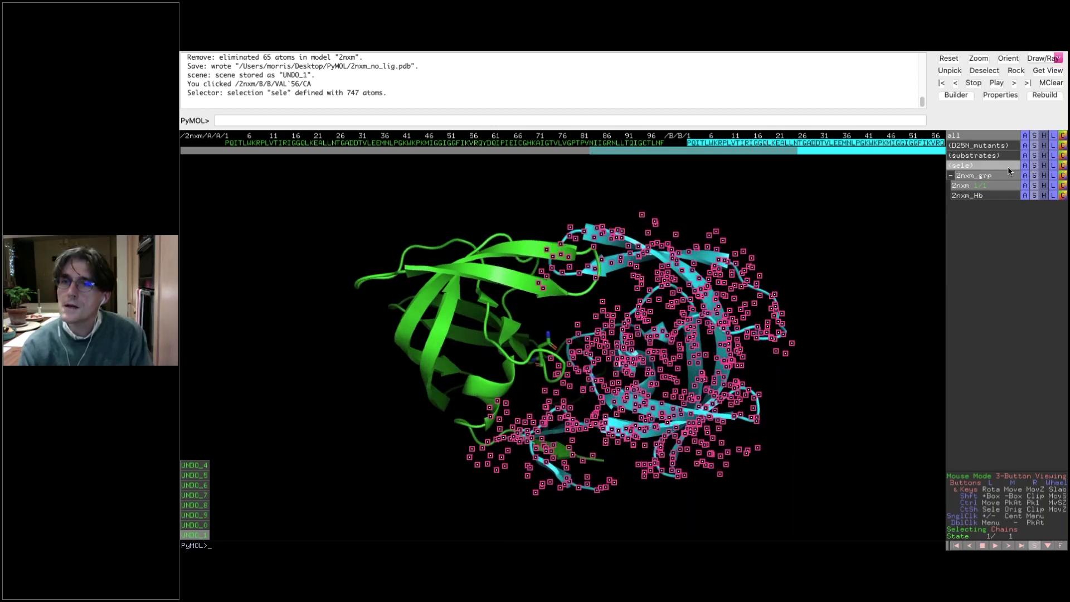
{"action": "left_click_drag", "start_coordinate": [1009, 172], "coordinate": [1001, 214]}
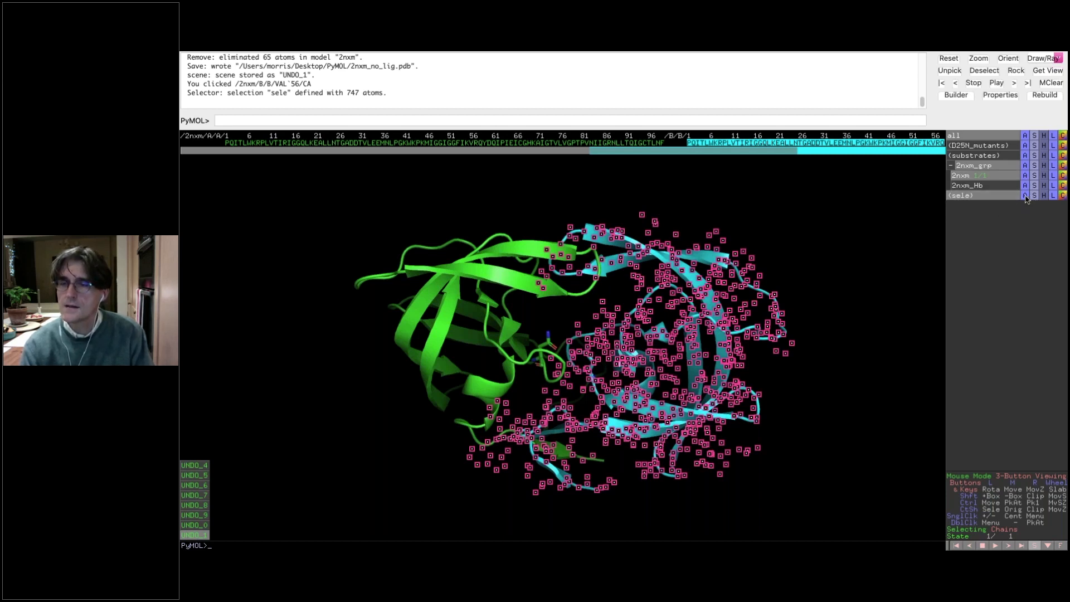
{"action": "left_click", "coordinate": [1025, 196]}
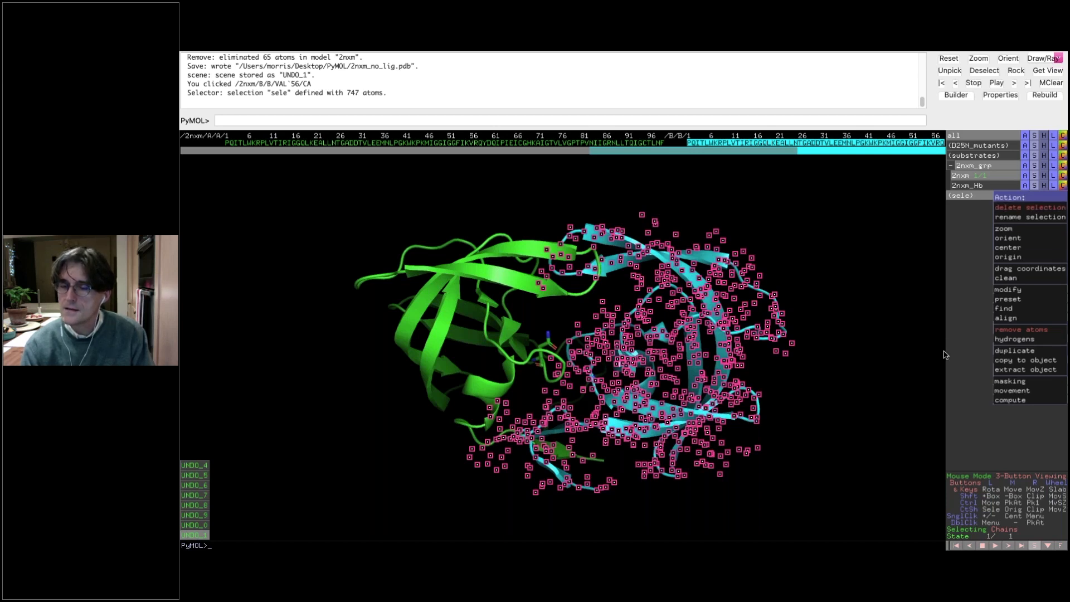
{"action": "left_click", "coordinate": [990, 370]}
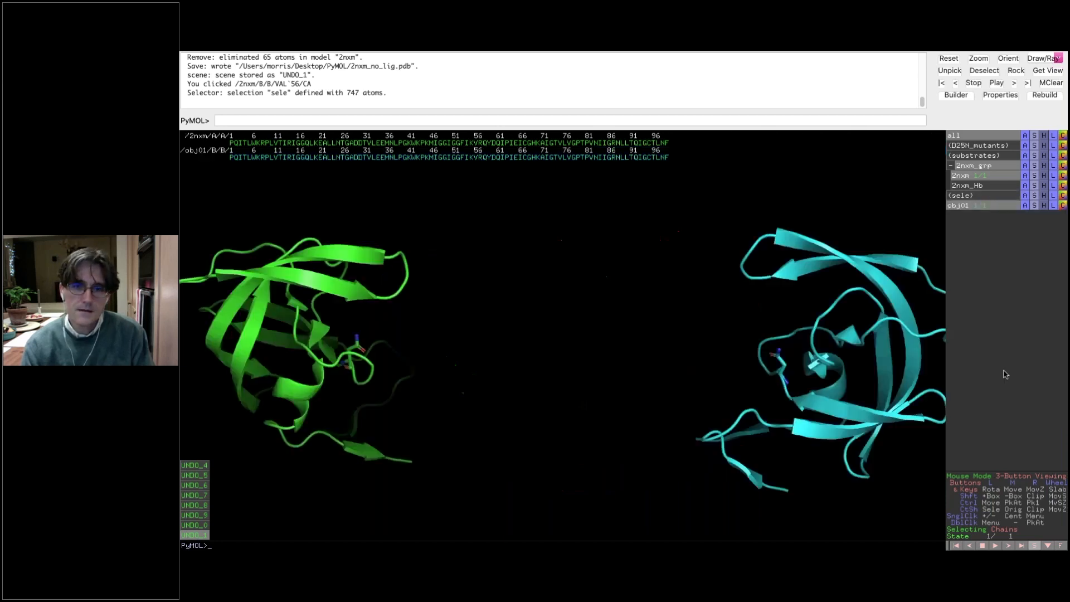
Step: Show both protein chains together in one view by running set grid_mode=0
{"action": "left_click", "coordinate": [498, 120]}
{"action": "type", "text": "remove sele"}
{"action": "key", "text": "Up"}
{"action": "key", "text": "Up"}
{"action": "key", "text": "Up"}
{"action": "key", "text": "Up"}
{"action": "key", "text": "Up"}
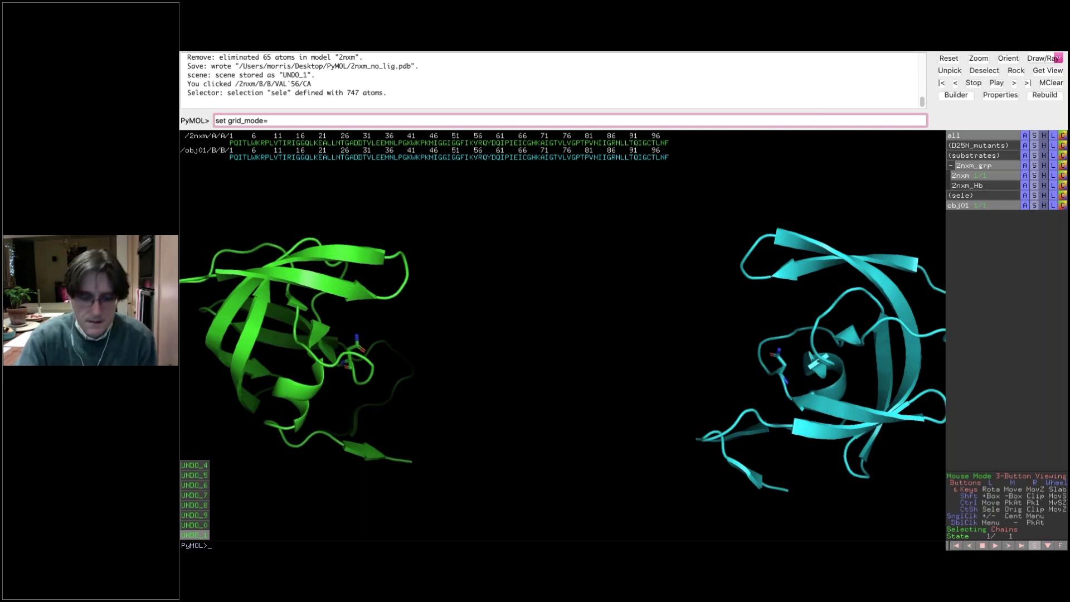
{"action": "key", "text": "Return"}
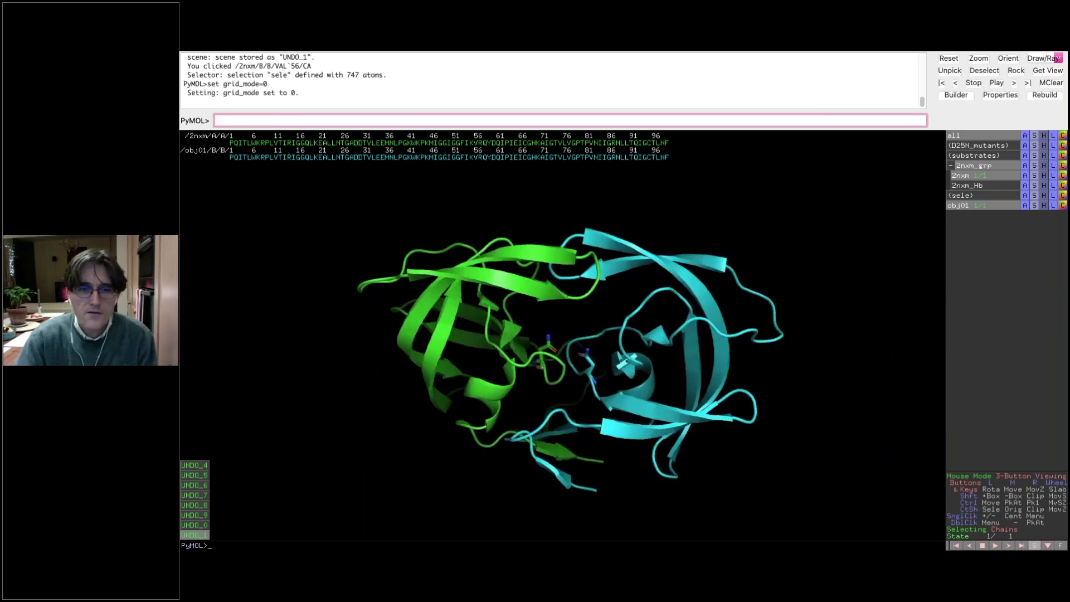
Step: Compare the two chains side by side with set grid_mode=1, and return to the single view with set grid_mode=0
{"action": "key", "text": "Up"}
{"action": "key", "text": "BackSpace"}
{"action": "type", "text": "1"}
{"action": "key", "text": "Return"}
{"action": "left_click_drag", "start_coordinate": [574, 417], "coordinate": [552, 335]}
{"action": "left_click", "coordinate": [421, 117]}
{"action": "key", "text": "Up"}
{"action": "key", "text": "BackSpace"}
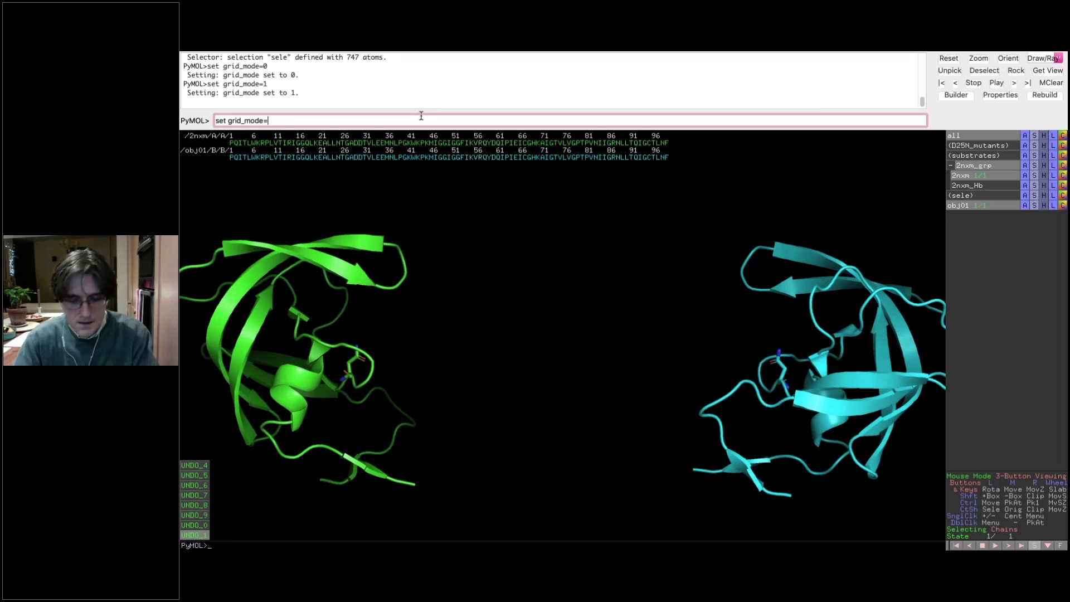
{"action": "key", "text": "Return"}
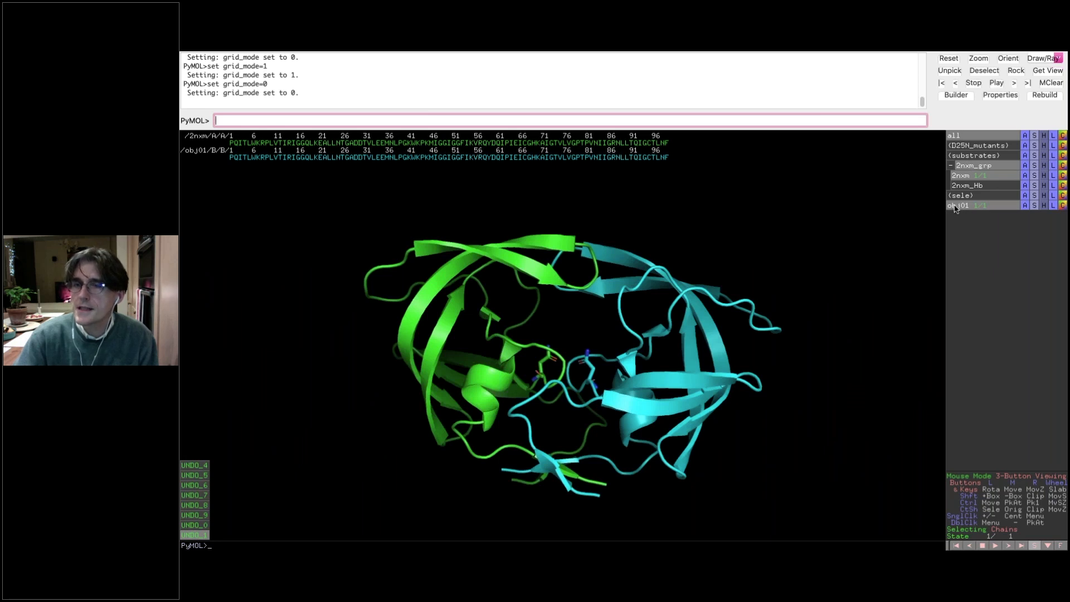
Step: Rename the extracted object obj01 to 2nxm_B
{"action": "left_click", "coordinate": [1024, 205]}
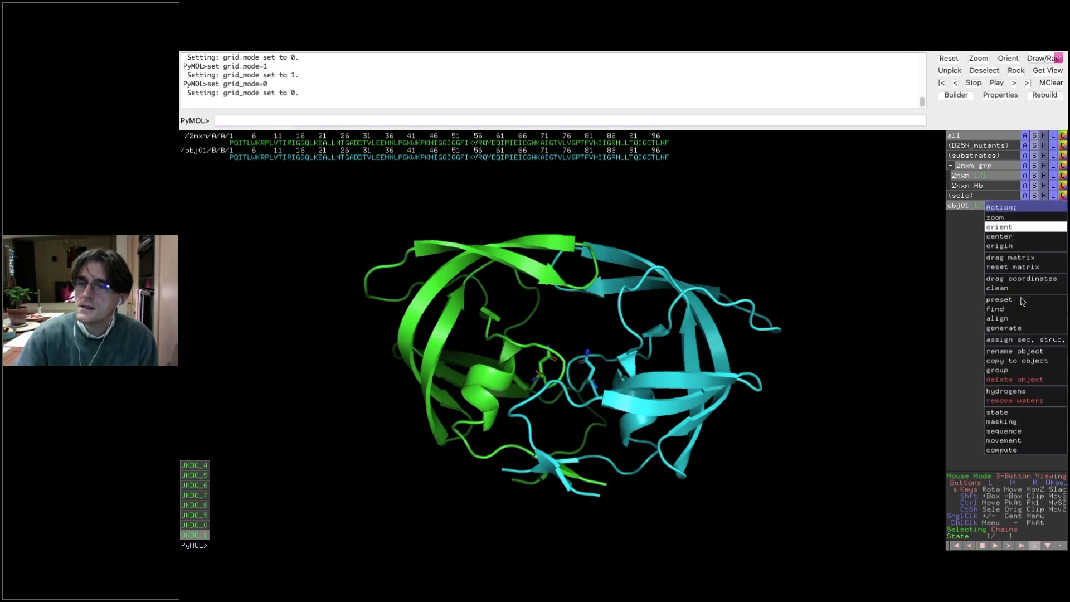
{"action": "left_click", "coordinate": [1014, 353]}
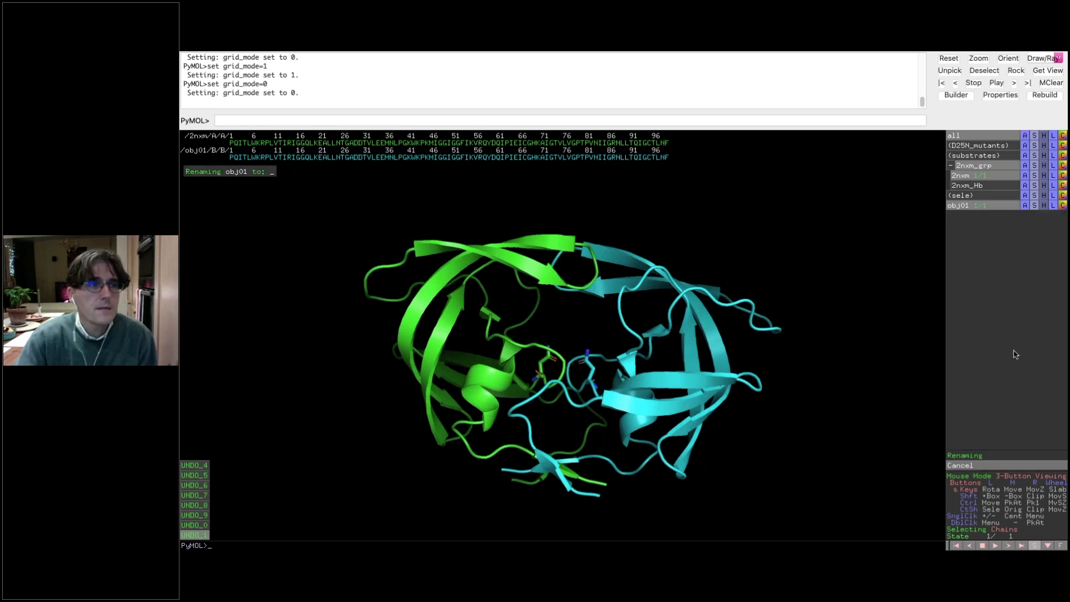
{"action": "type", "text": "2"}
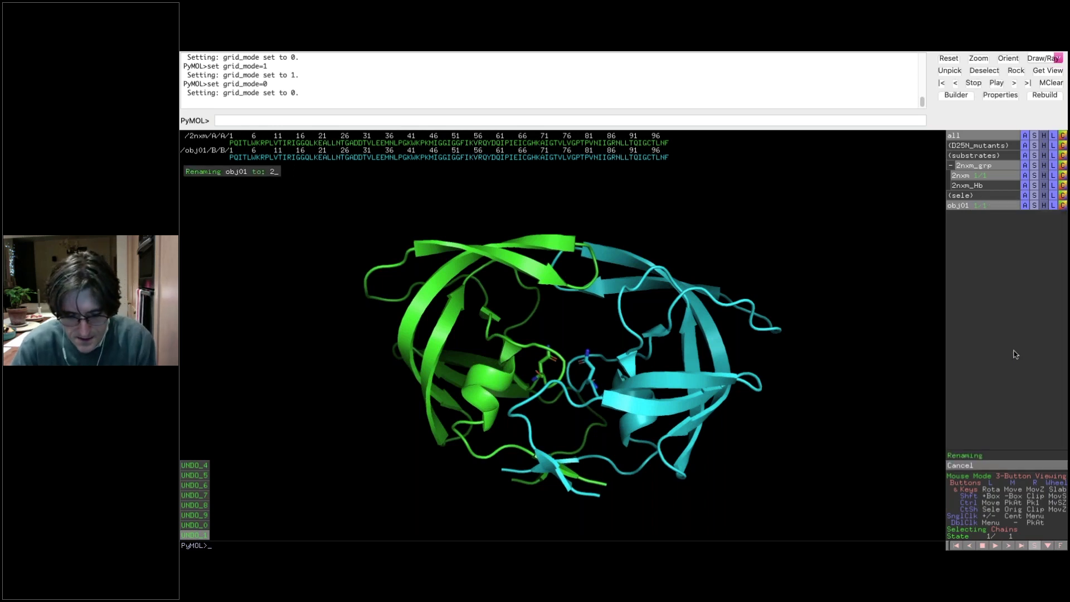
{"action": "type", "text": "nxm_"}
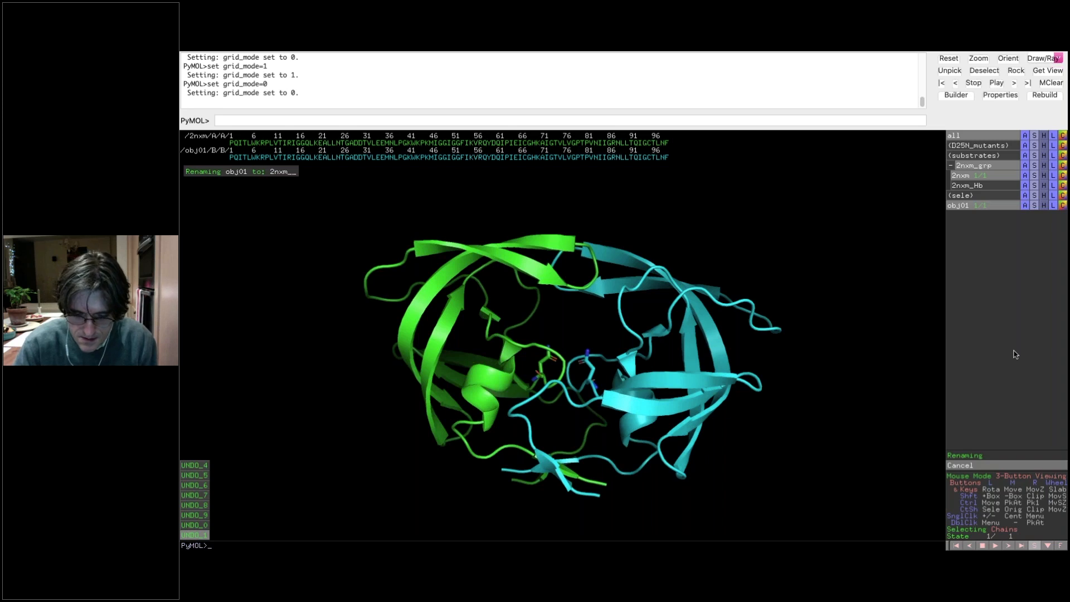
{"action": "type", "text": "B"}
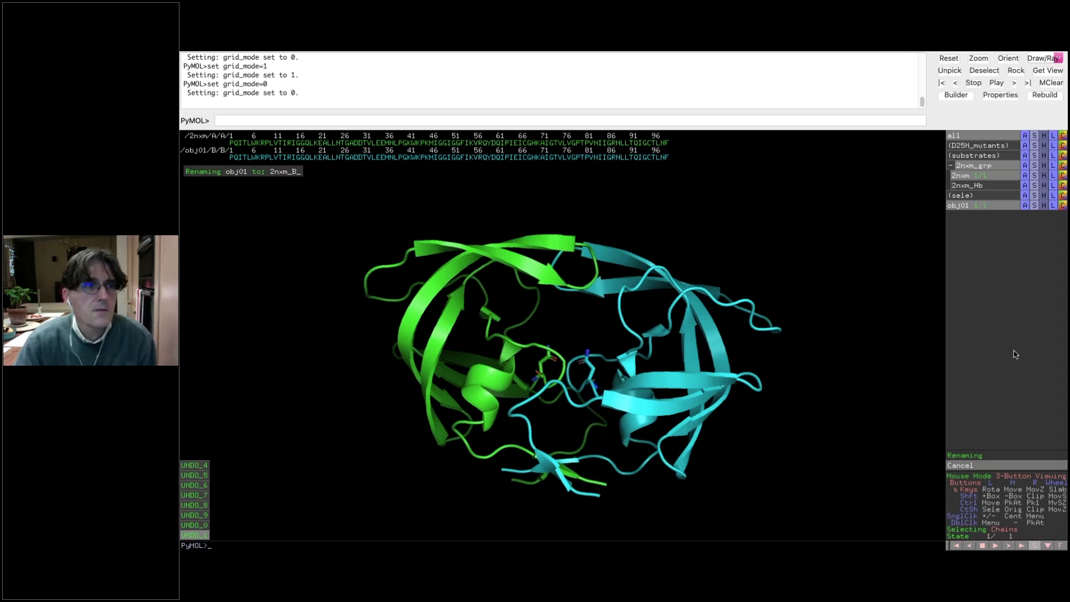
{"action": "key", "text": "Return"}
Step: Select the whole chain A of 2nxm and the whole chain B of 2nxm_B in the sequence display
{"action": "left_click_drag", "start_coordinate": [657, 326], "coordinate": [814, 256]}
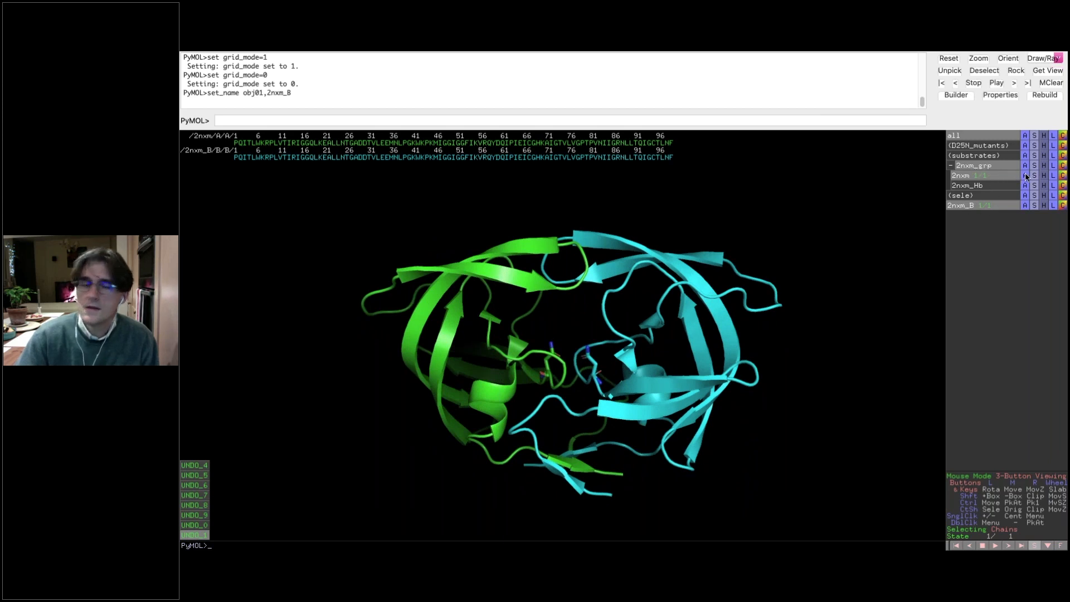
{"action": "left_click_drag", "start_coordinate": [715, 288], "coordinate": [629, 341]}
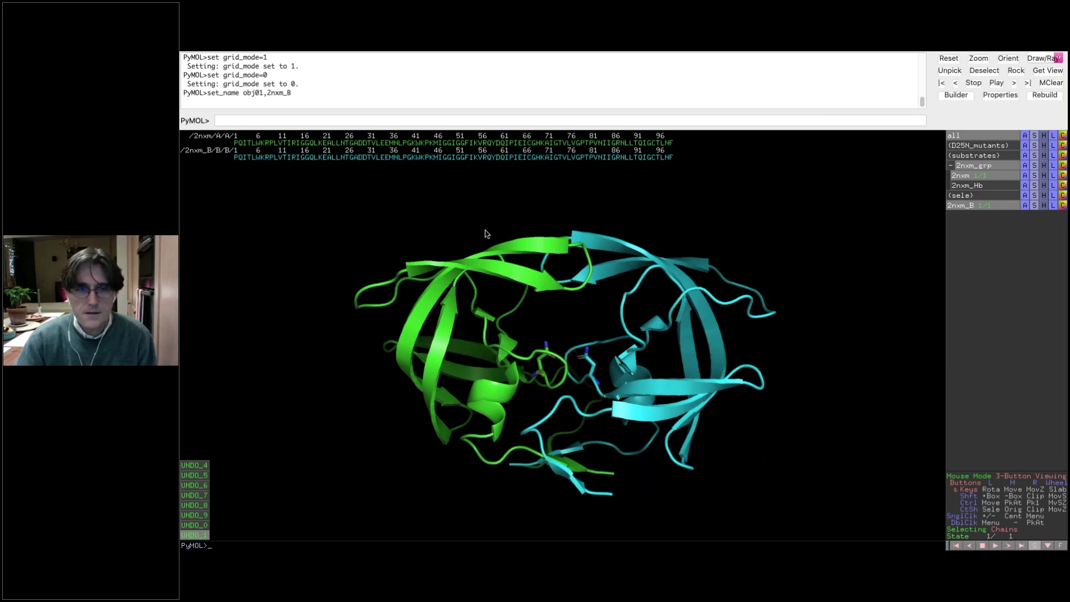
{"action": "left_click", "coordinate": [560, 144]}
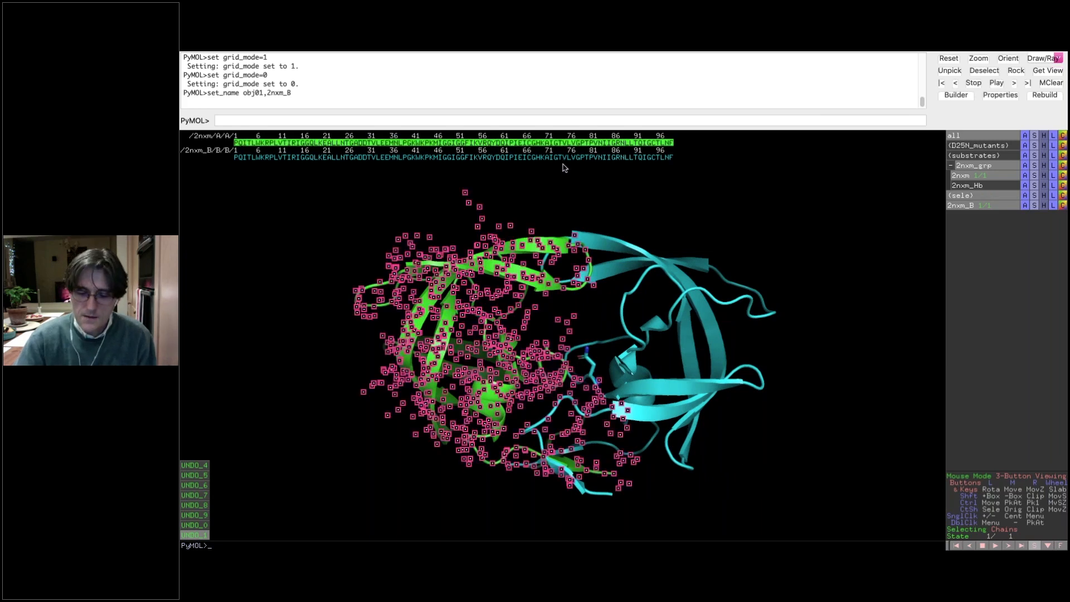
{"action": "left_click", "coordinate": [563, 158]}
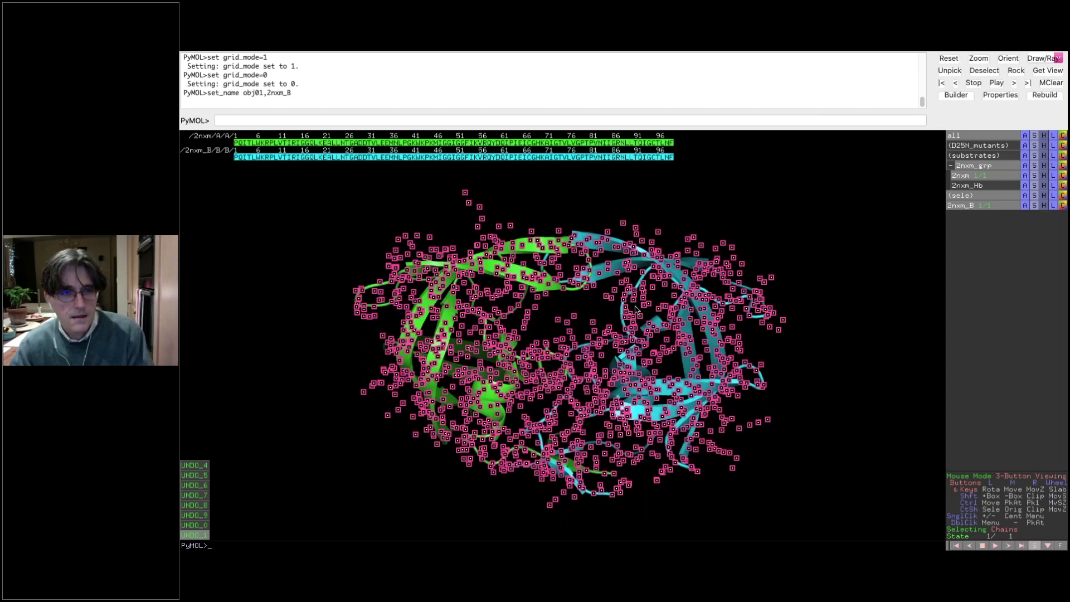
Step: Switch to Safari, look up entry 1HSG on the RCSB PDB site, and review its structure summary and macromolecule details
{"action": "key", "text": "super+Tab"}
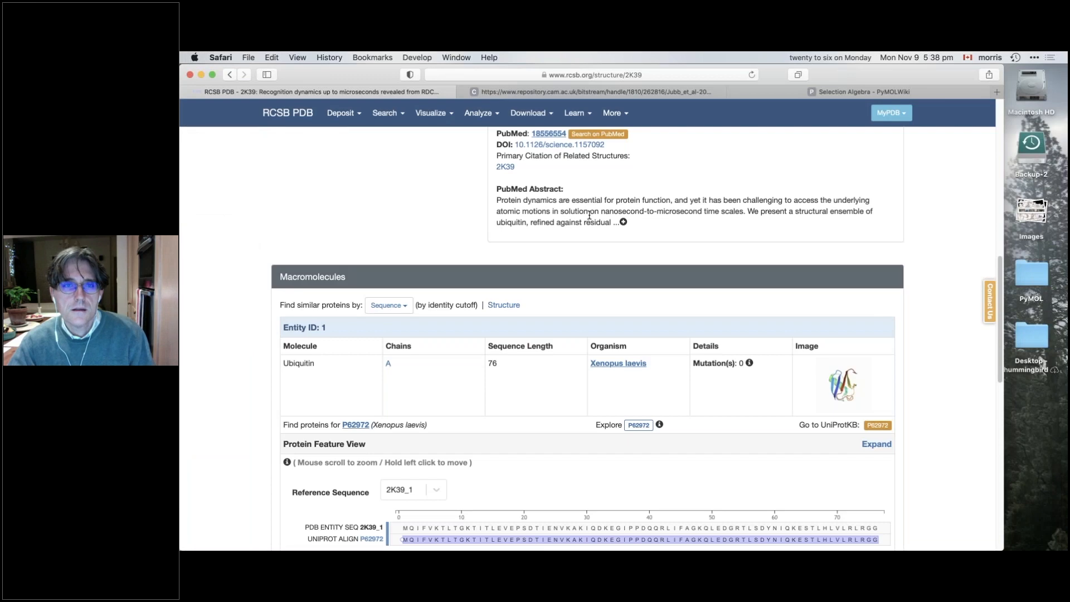
{"action": "scroll", "coordinate": [619, 262], "scroll_direction": "up", "scroll_amount": 5}
{"action": "scroll", "coordinate": [576, 155], "scroll_direction": "up", "scroll_amount": 5}
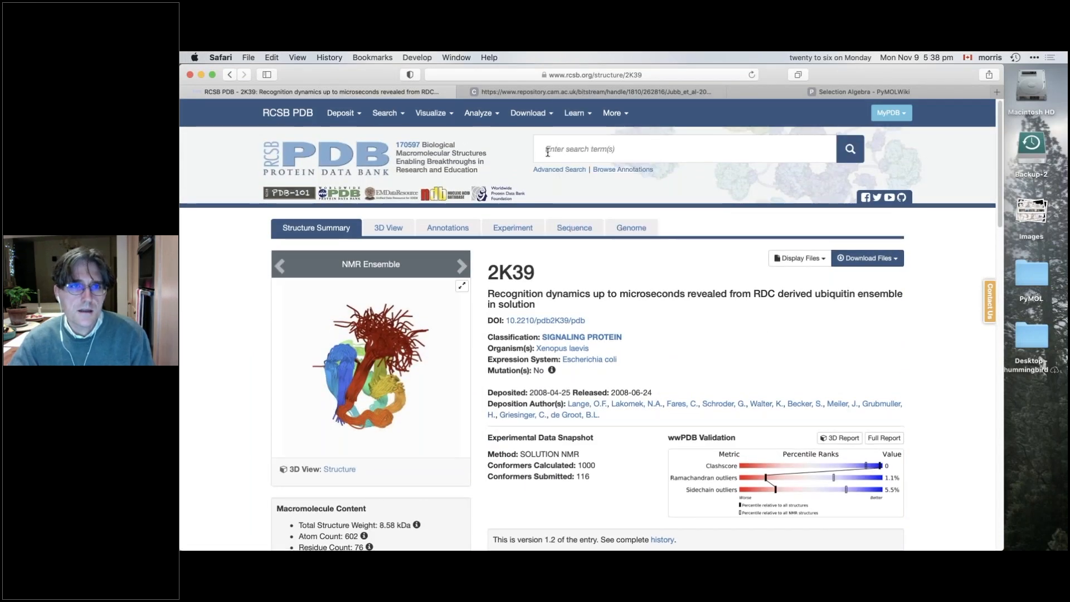
{"action": "left_click", "coordinate": [628, 149]}
{"action": "type", "text": "1h"}
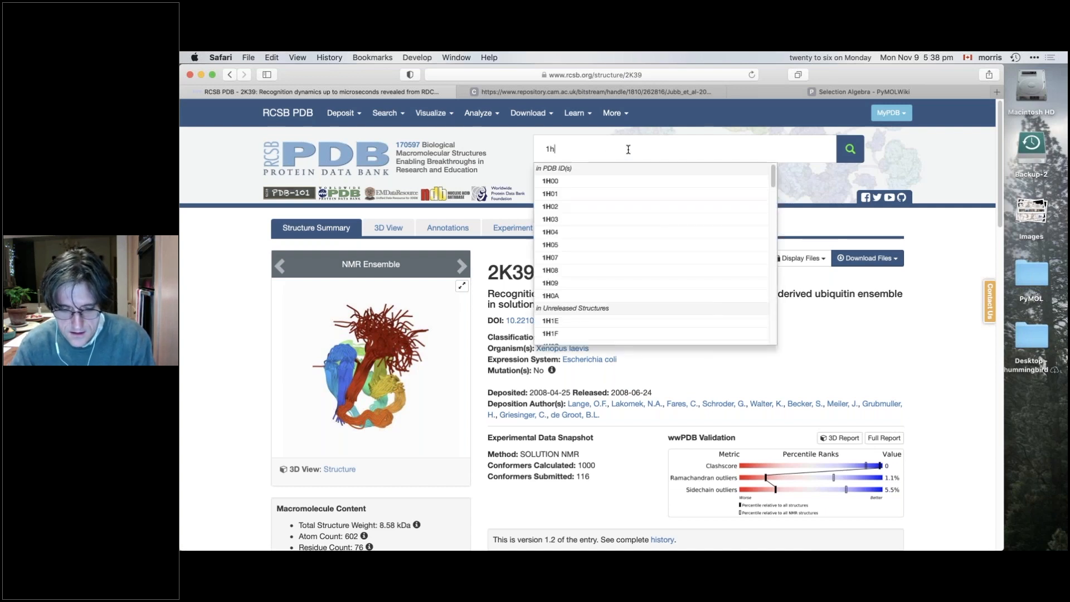
{"action": "type", "text": "sg"}
{"action": "key", "text": "Return"}
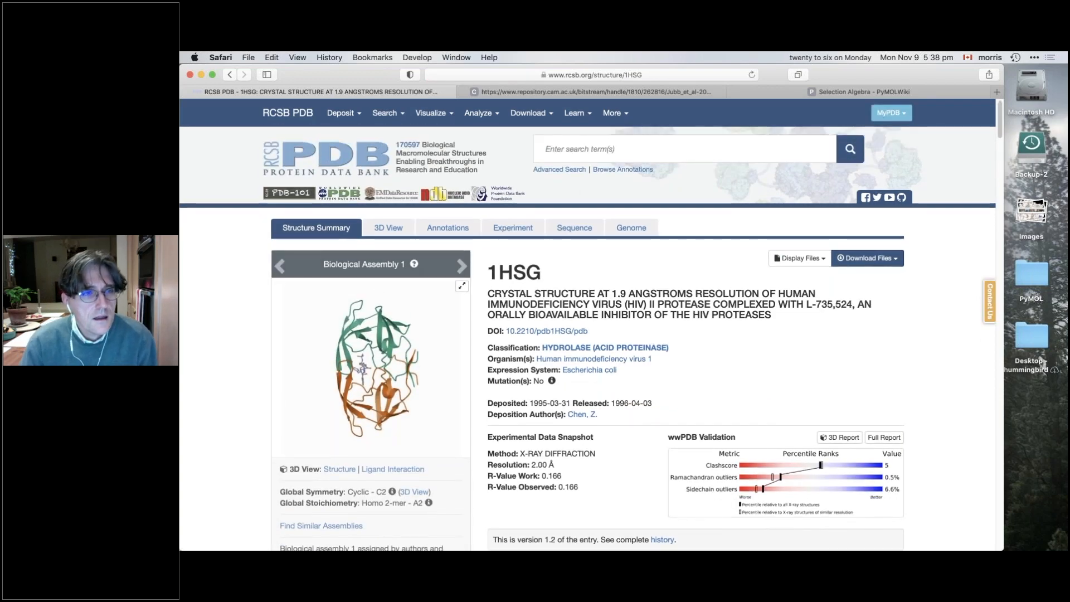
{"action": "scroll", "coordinate": [587, 339], "scroll_direction": "down", "scroll_amount": 10}
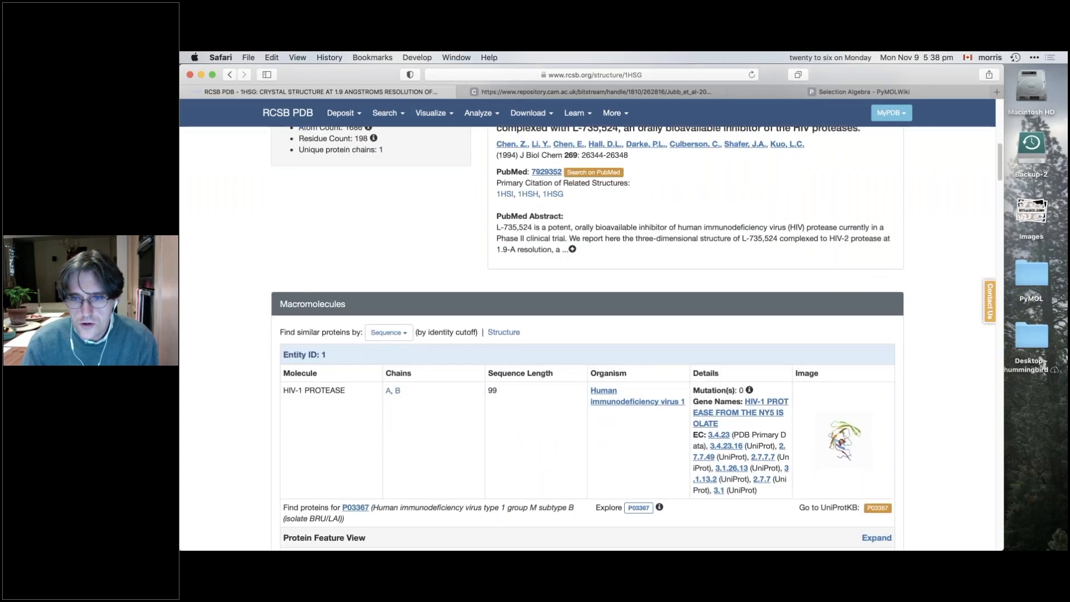
{"action": "scroll", "coordinate": [620, 384], "scroll_direction": "up", "scroll_amount": 10}
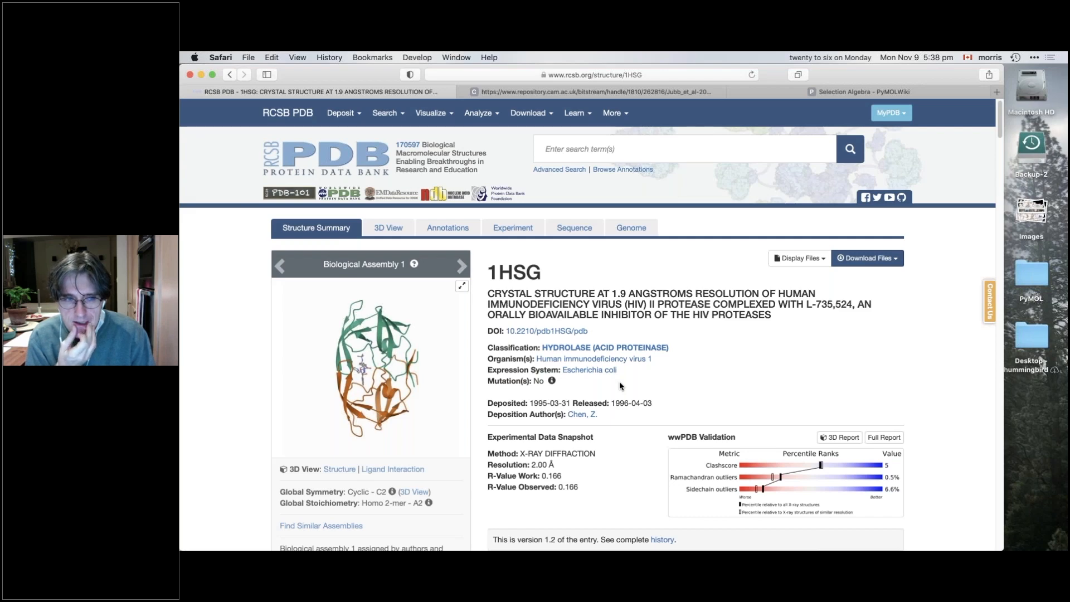
Step: Return to PyMOL, clear the atom selection, and copy 2nxm to a new object
{"action": "key", "text": "super+Tab"}
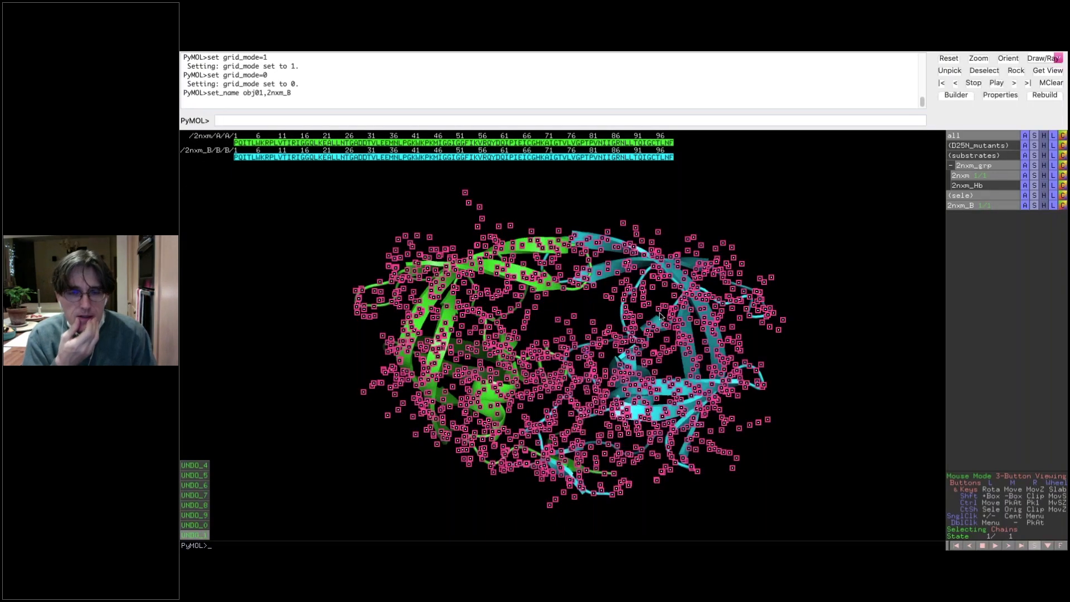
{"action": "left_click", "coordinate": [806, 217]}
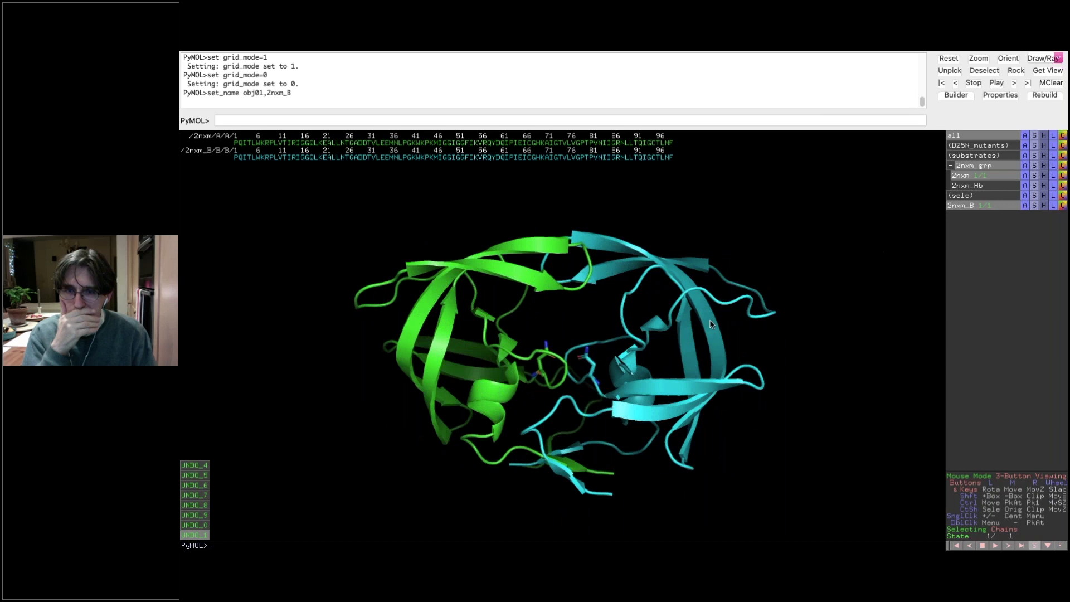
{"action": "left_click", "coordinate": [1025, 177]}
{"action": "mouse_move", "coordinate": [1017, 333]}
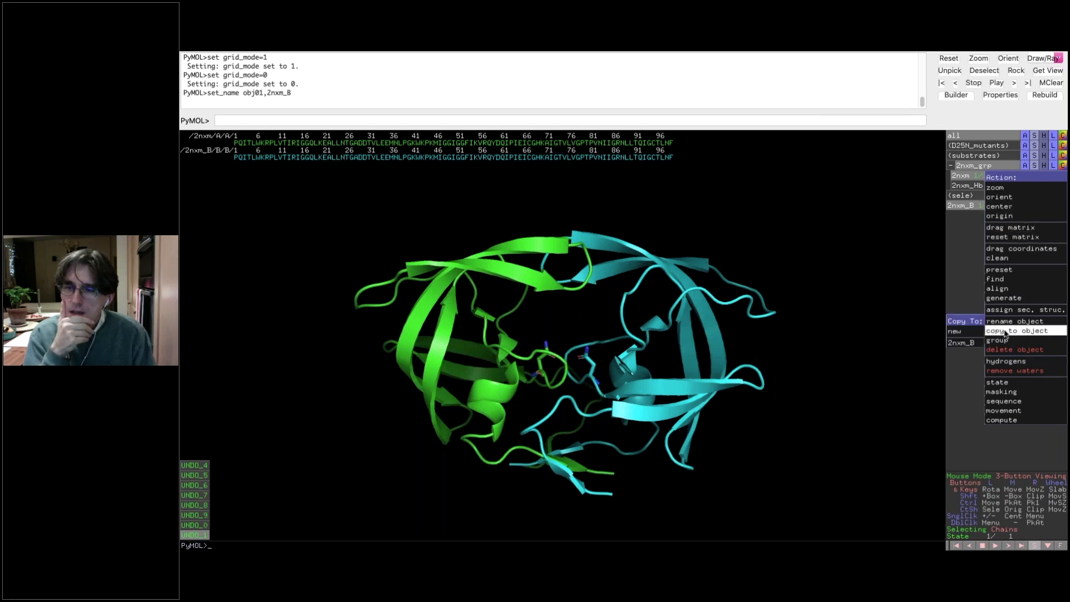
{"action": "left_click", "coordinate": [973, 332]}
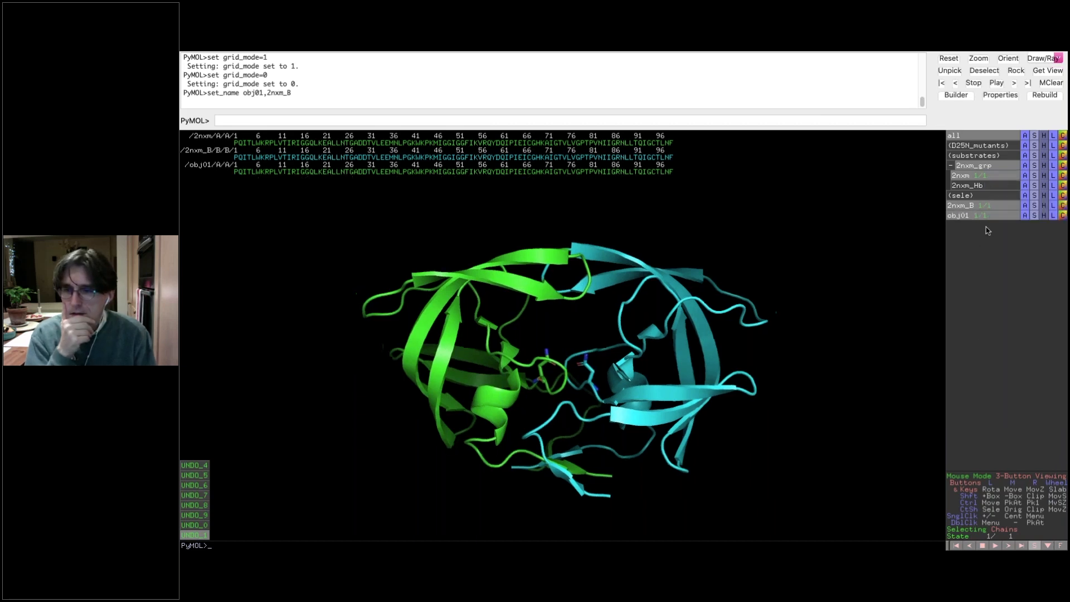
Step: Rename the new object copy obj01 to 2nxm_A
{"action": "left_click", "coordinate": [1026, 216]}
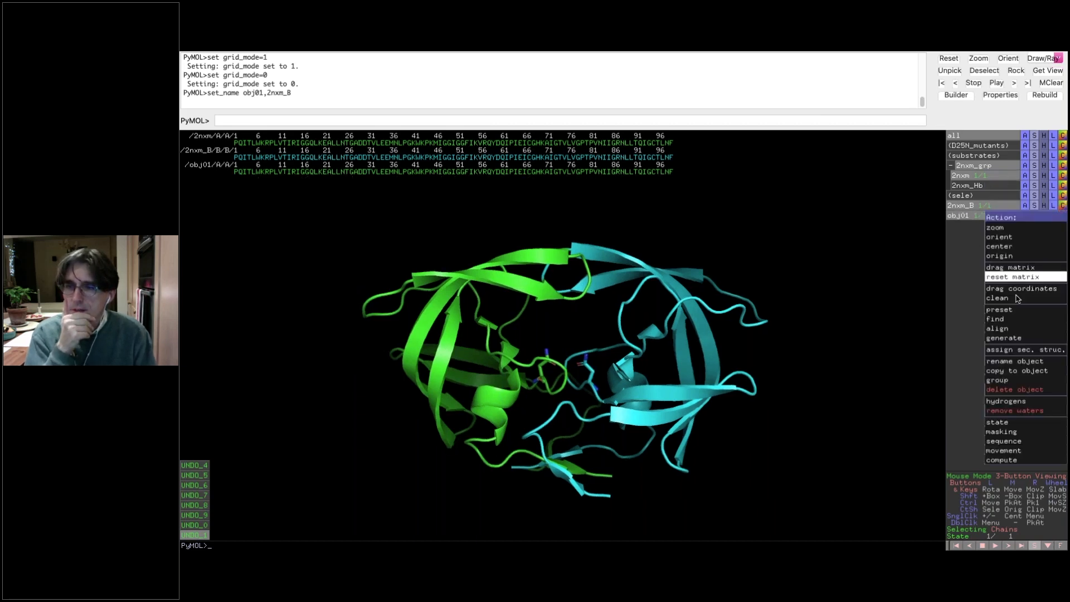
{"action": "left_click", "coordinate": [1009, 361]}
{"action": "key", "text": "BackSpace"}
{"action": "key", "text": "BackSpace"}
{"action": "key", "text": "BackSpace"}
{"action": "key", "text": "BackSpace"}
{"action": "key", "text": "BackSpace"}
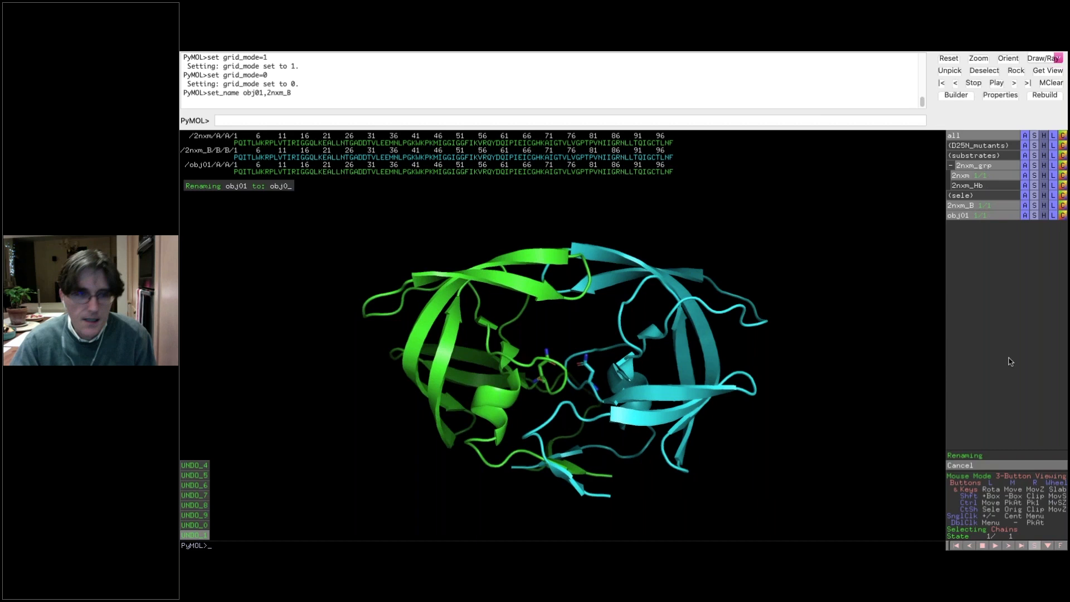
{"action": "type", "text": "2"}
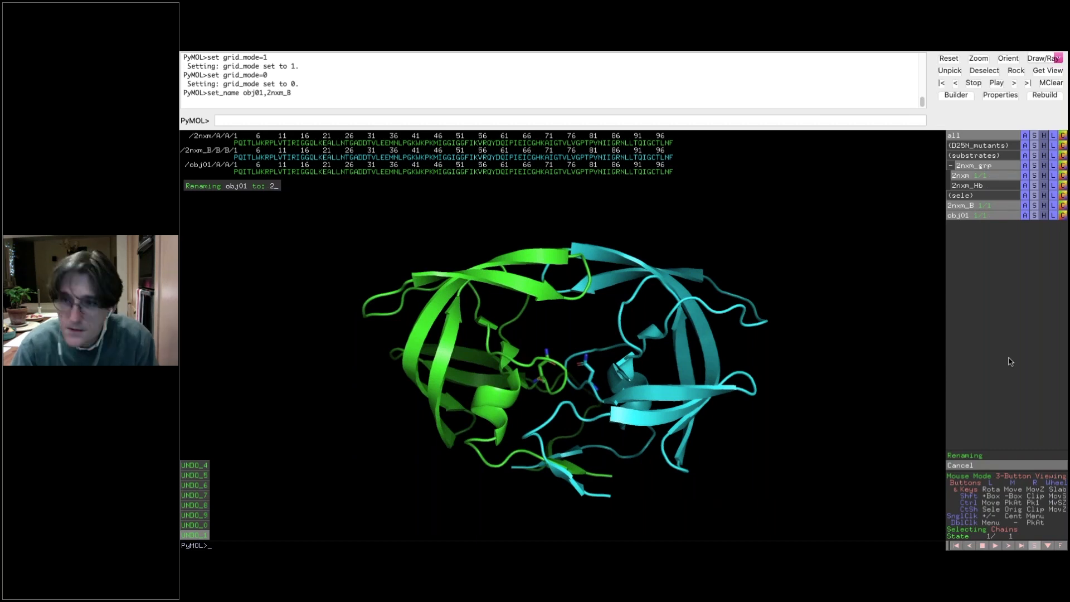
{"action": "type", "text": "nx"}
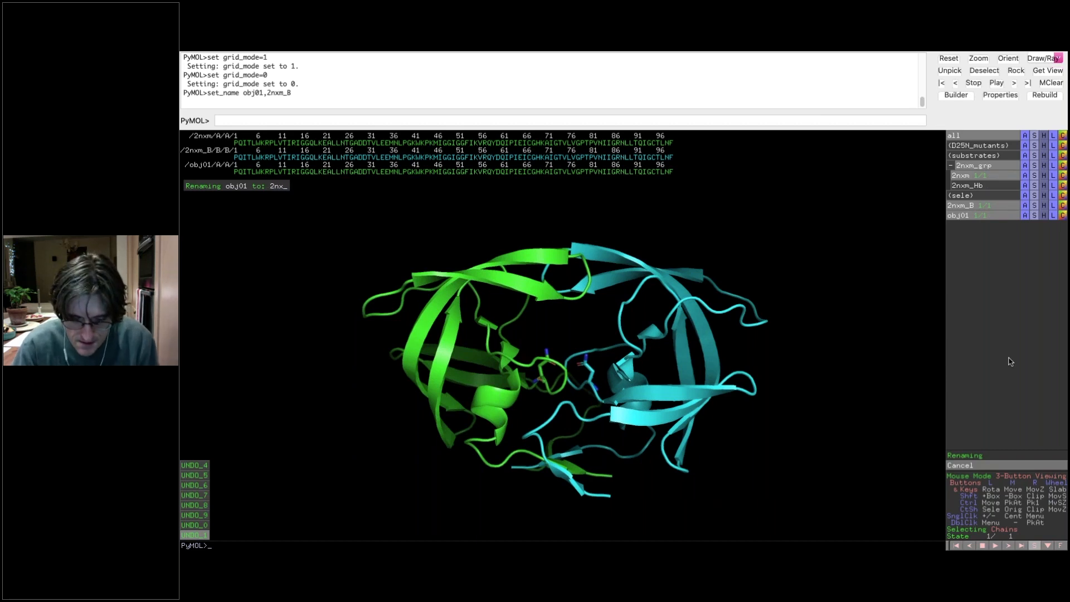
{"action": "type", "text": "m_A"}
{"action": "key", "text": "Return"}
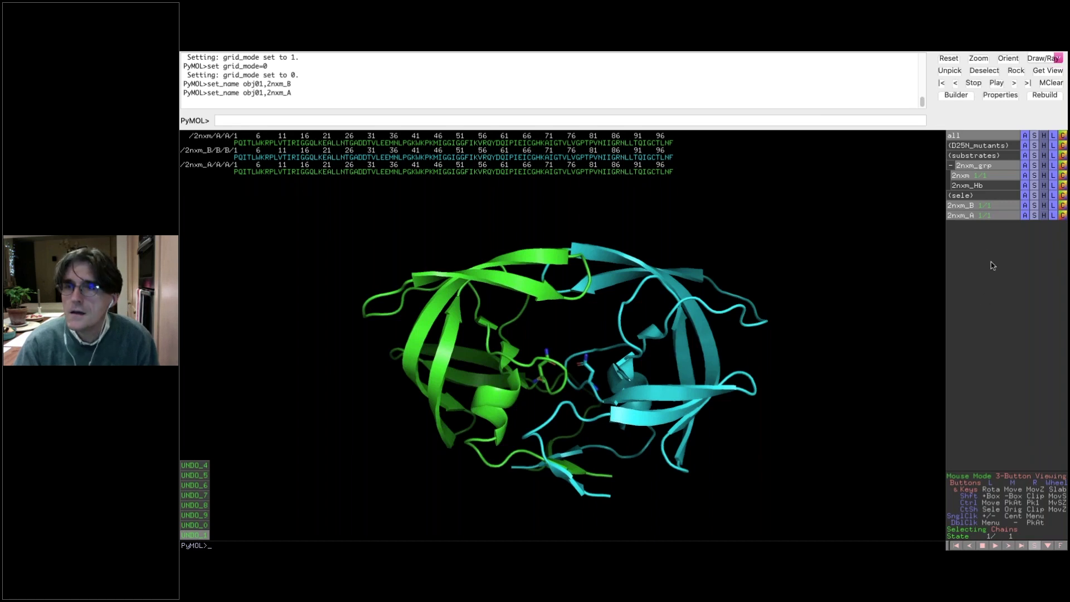
Step: Hide the 2nxm_grp group and reorder the object list so that 2nxm_A comes before 2nxm_B
{"action": "left_click", "coordinate": [996, 166]}
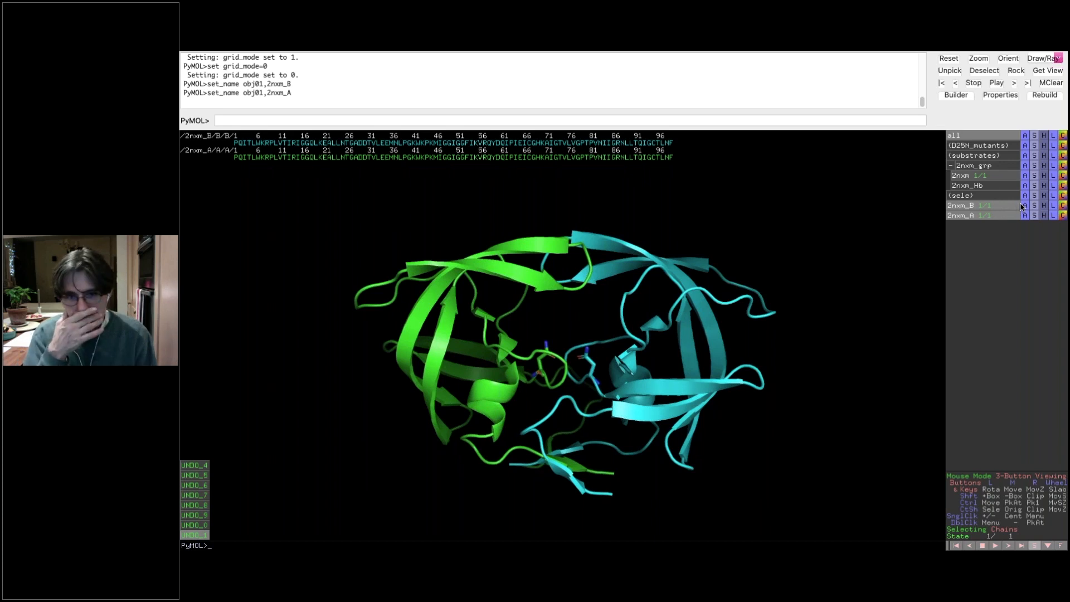
{"action": "left_click_drag", "start_coordinate": [1011, 216], "coordinate": [1010, 202]}
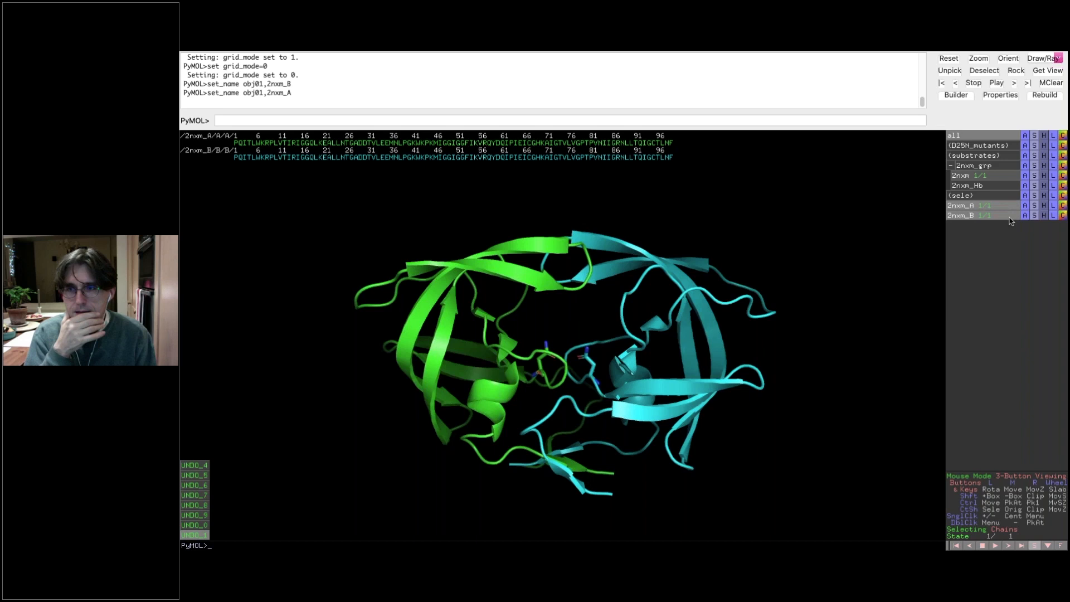
Step: Select all of 2nxm_B, change its chain identifier with alter sele, chain='A', run rebuild, and clear the selection
{"action": "left_click", "coordinate": [624, 159]}
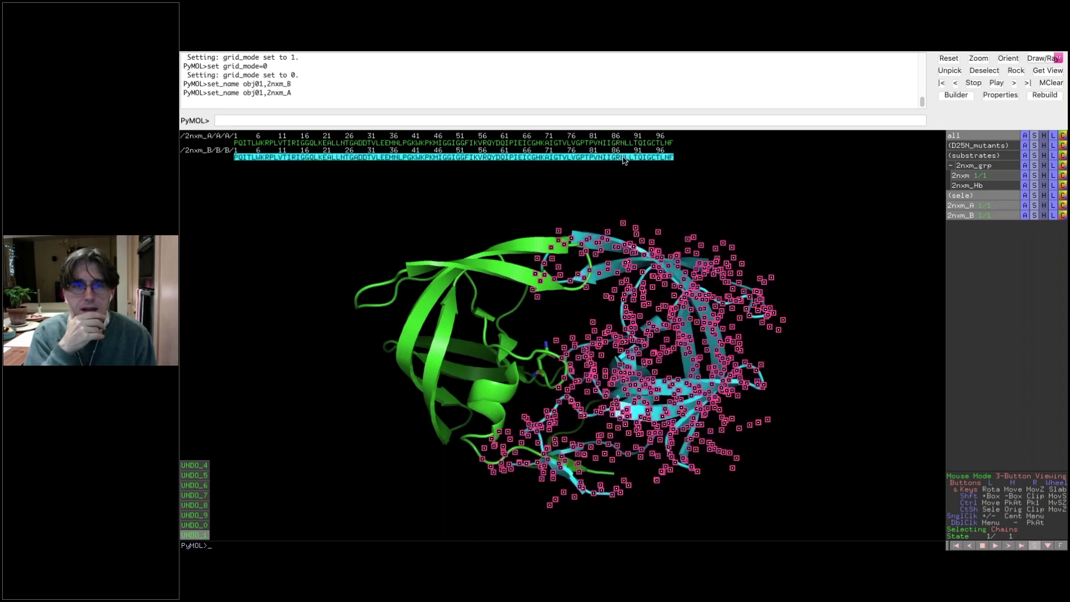
{"action": "left_click", "coordinate": [554, 120]}
{"action": "type", "text": "al"}
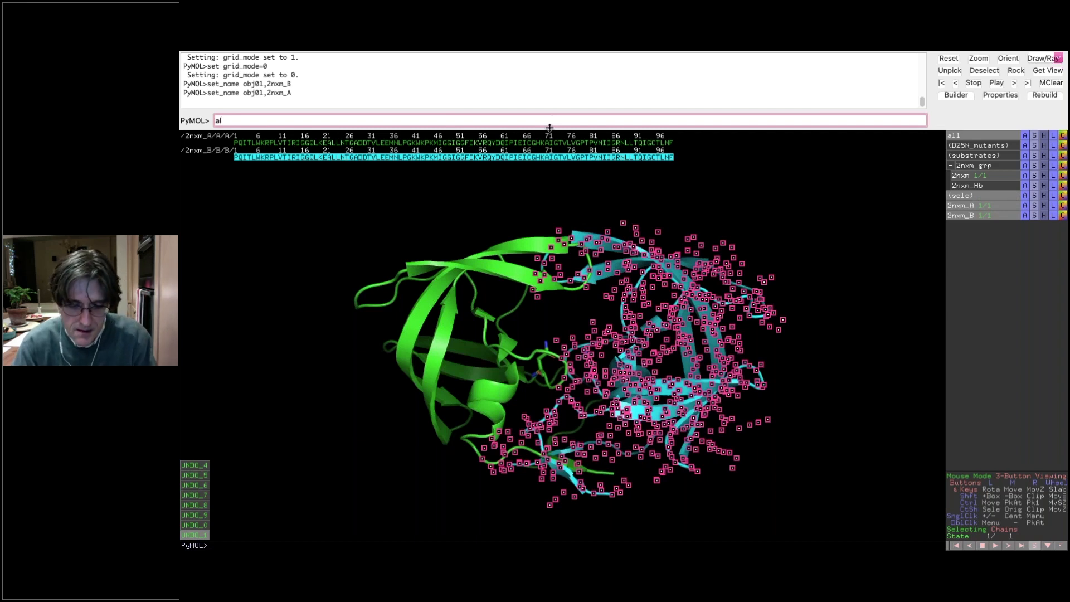
{"action": "type", "text": "ter"}
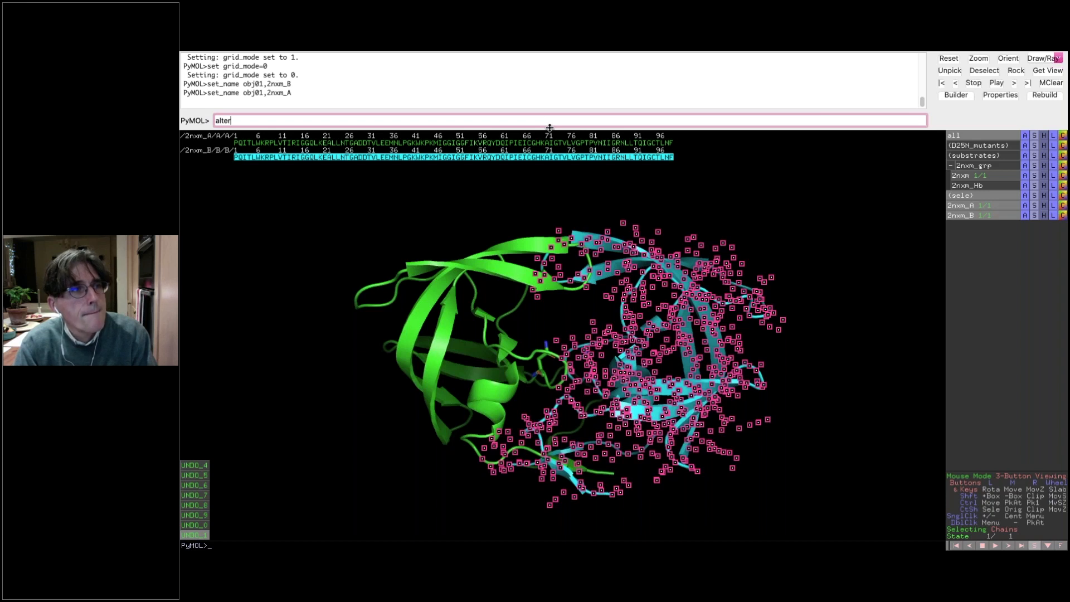
{"action": "type", "text": " sele"}
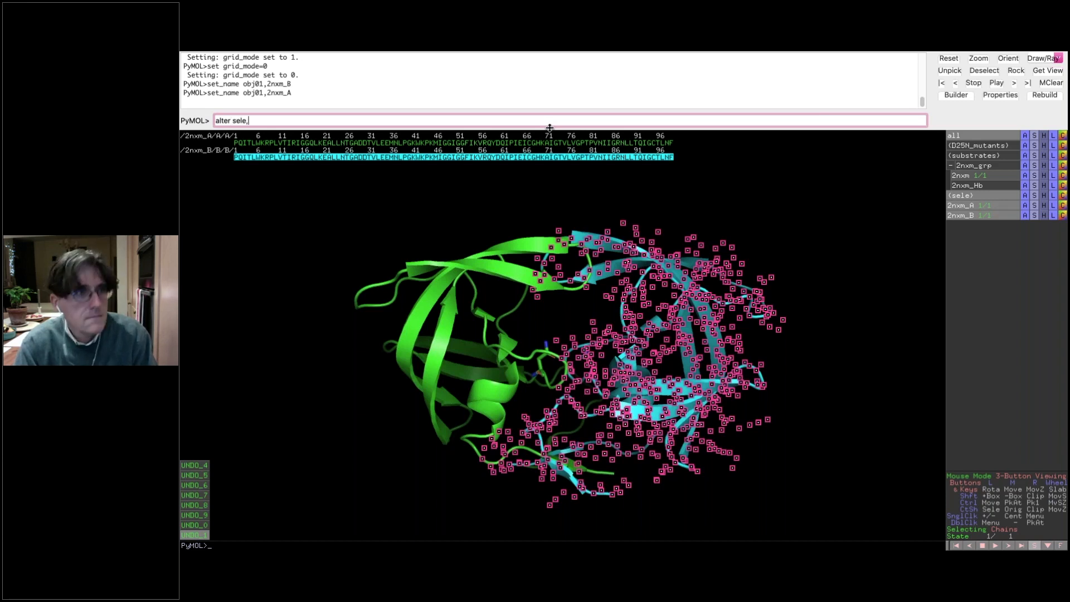
{"action": "type", "text": ", c"}
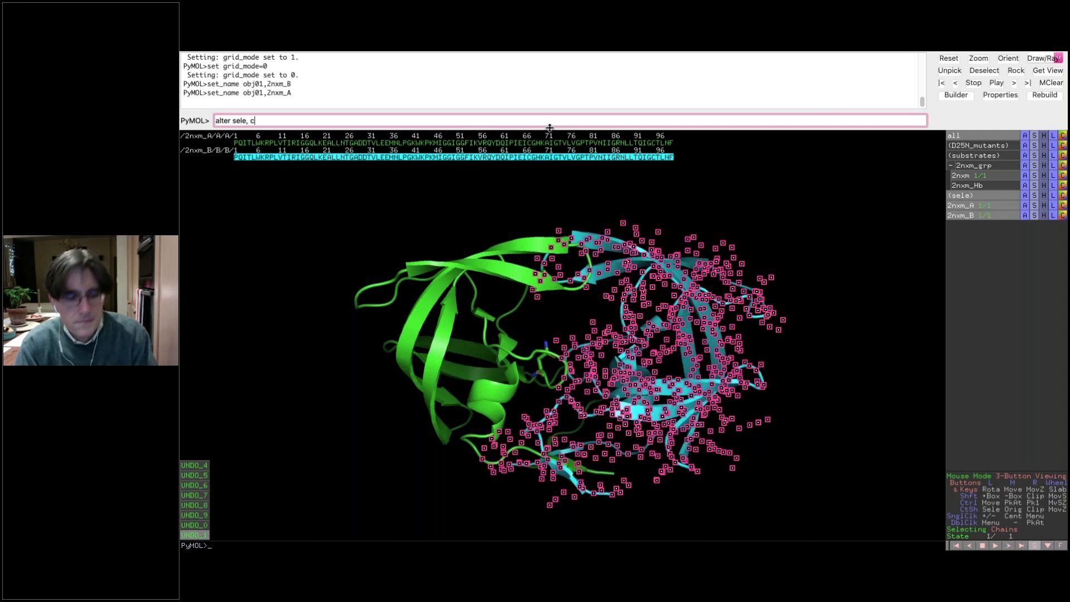
{"action": "type", "text": "hain="}
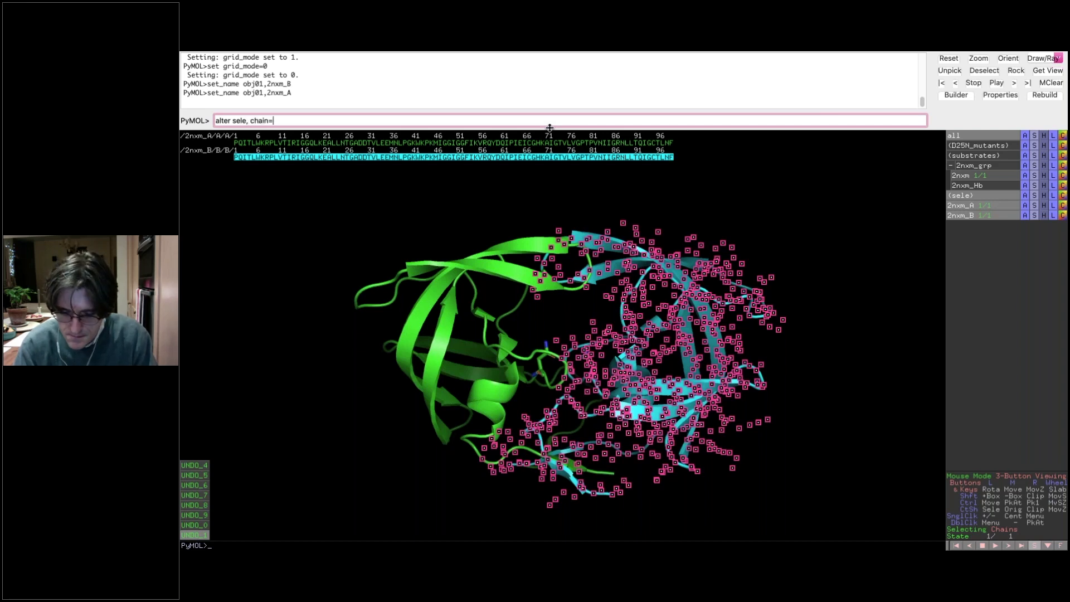
{"action": "type", "text": "Z"}
{"action": "key", "text": "BackSpace"}
{"action": "type", "text": "A"}
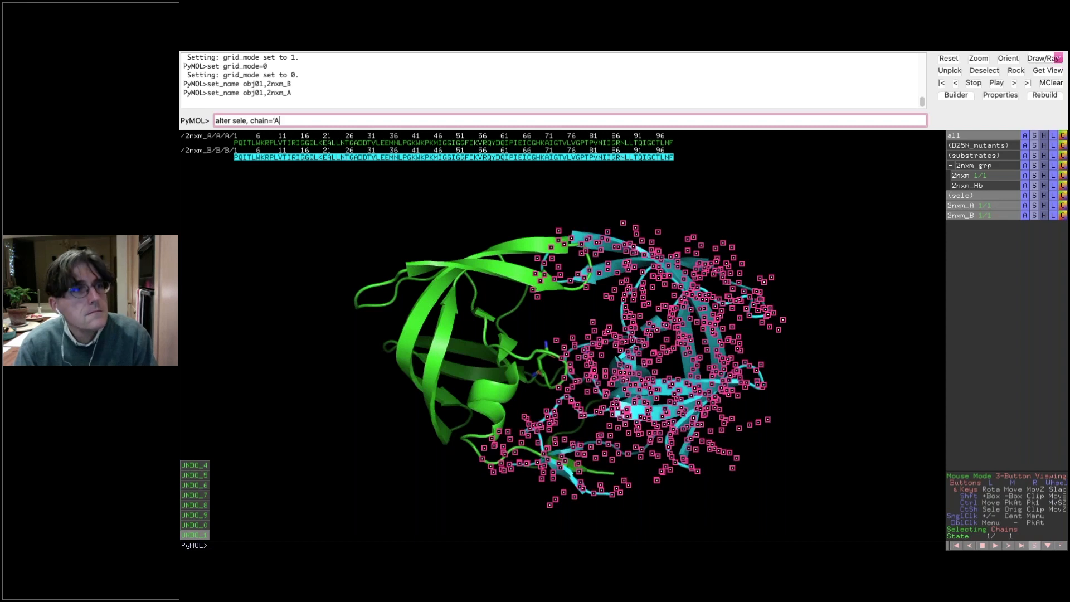
{"action": "key", "text": "Return"}
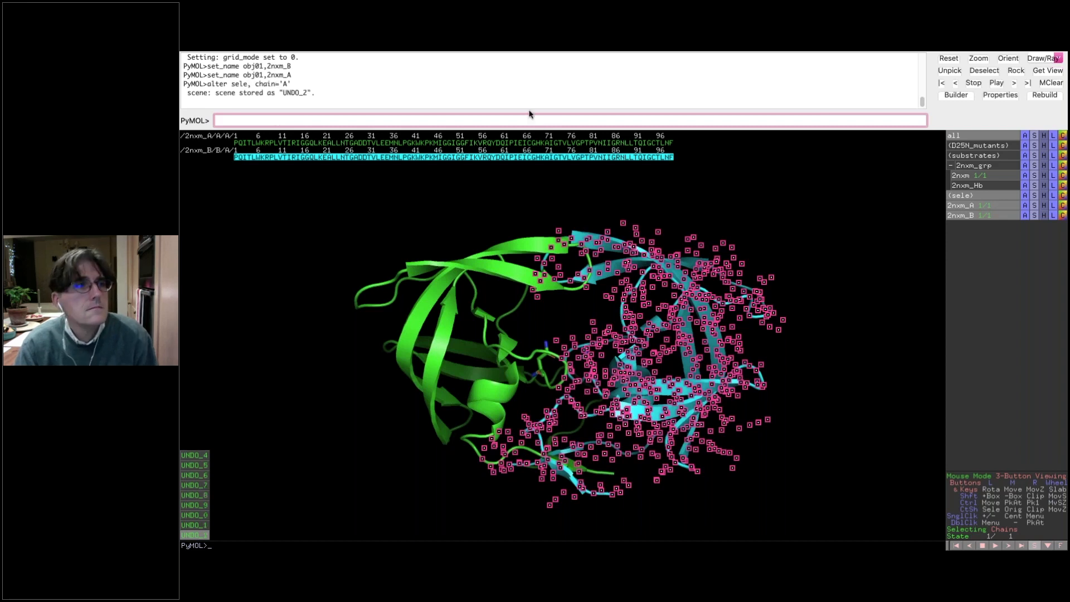
{"action": "type", "text": "rebuild"}
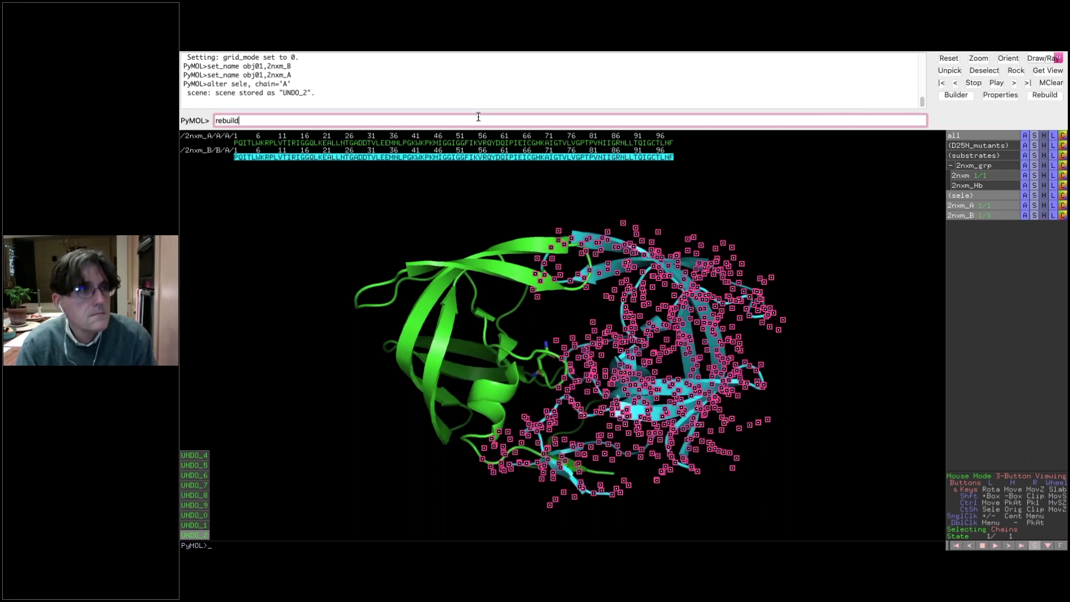
{"action": "key", "text": "Return"}
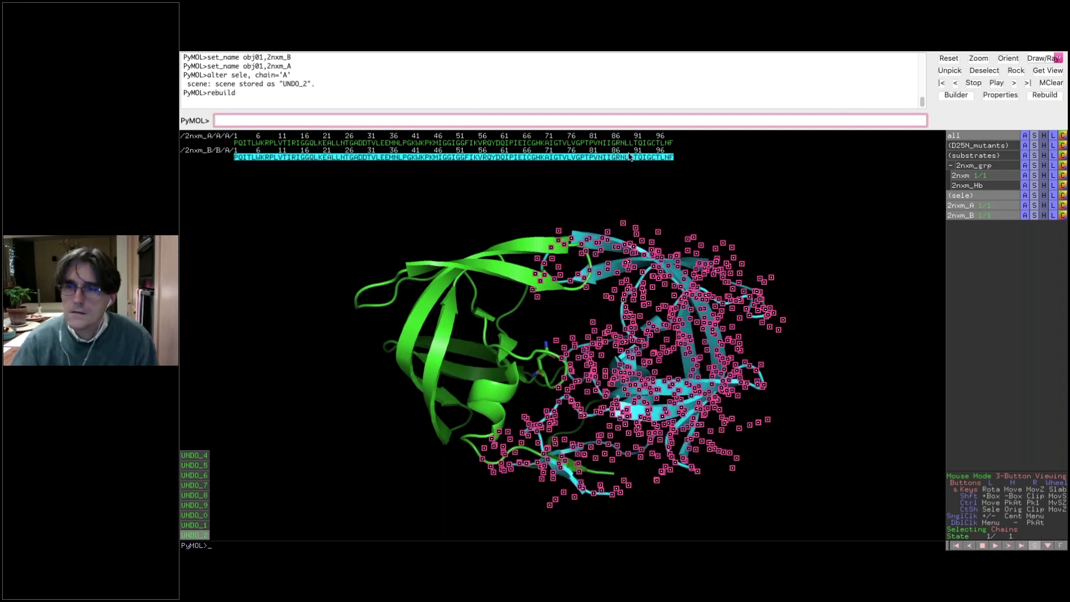
{"action": "left_click", "coordinate": [726, 208]}
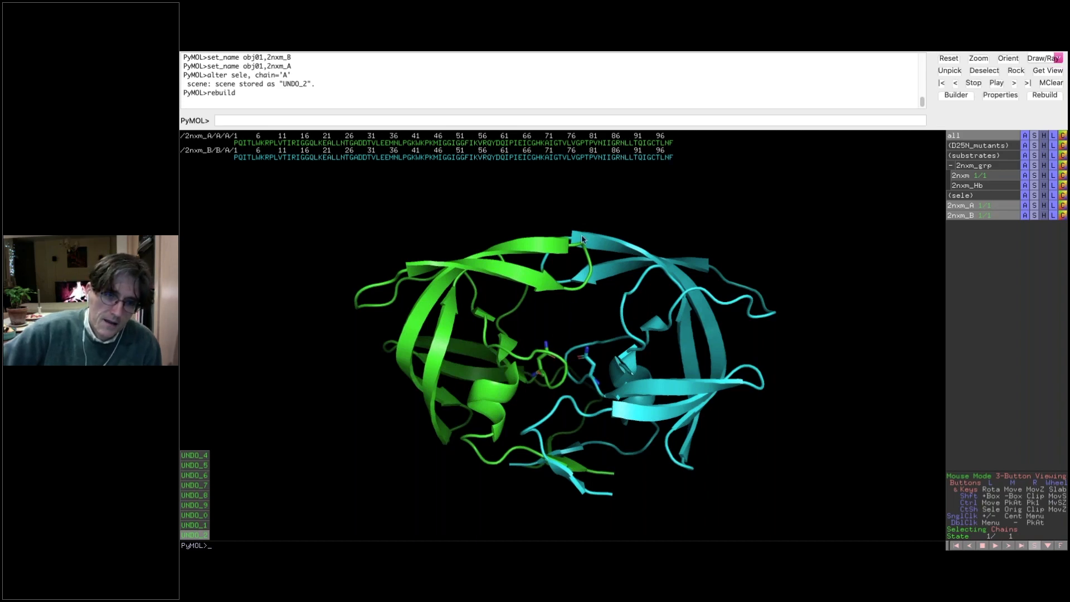
Step: Select the 2nxm_B chain in the model and set its chain identifier back to B with alter sele, chain='B'
{"action": "left_click_drag", "start_coordinate": [580, 297], "coordinate": [575, 357]}
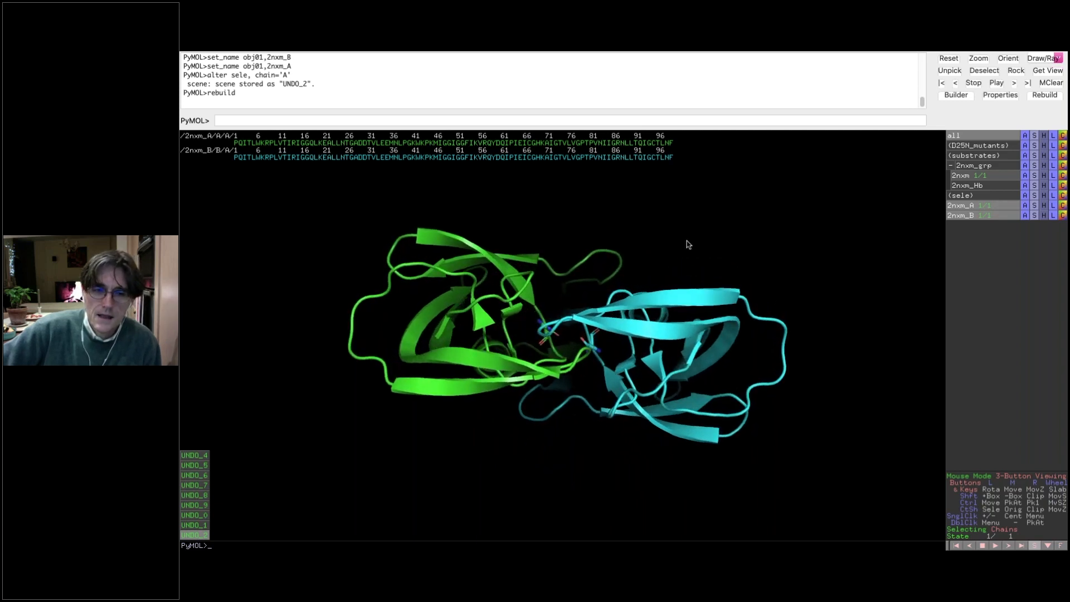
{"action": "left_click_drag", "start_coordinate": [735, 352], "coordinate": [728, 328]}
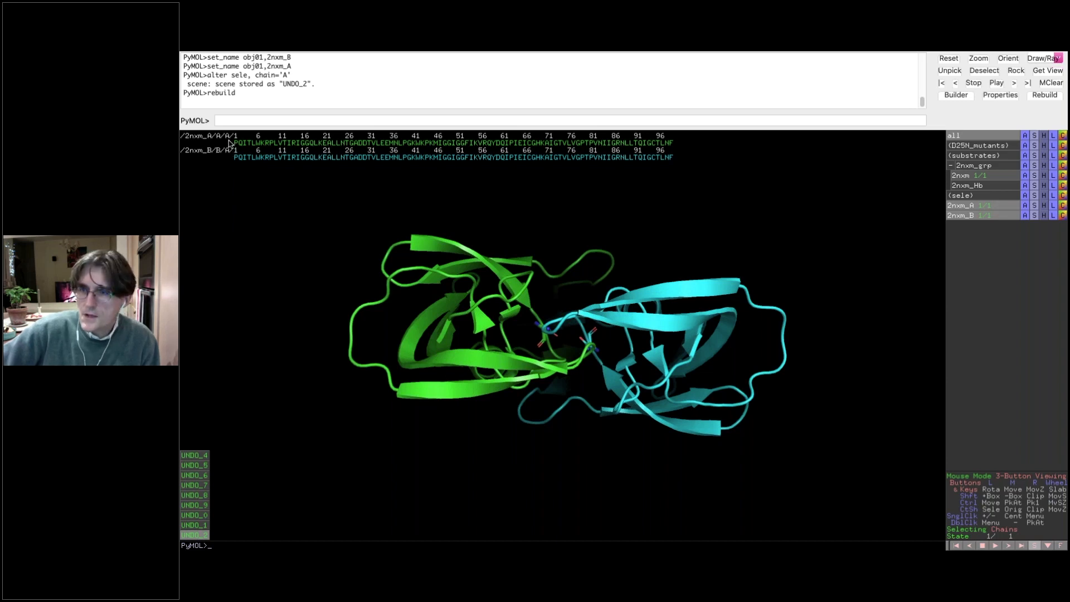
{"action": "left_click", "coordinate": [239, 121]}
{"action": "key", "text": "Up"}
{"action": "key", "text": "Up"}
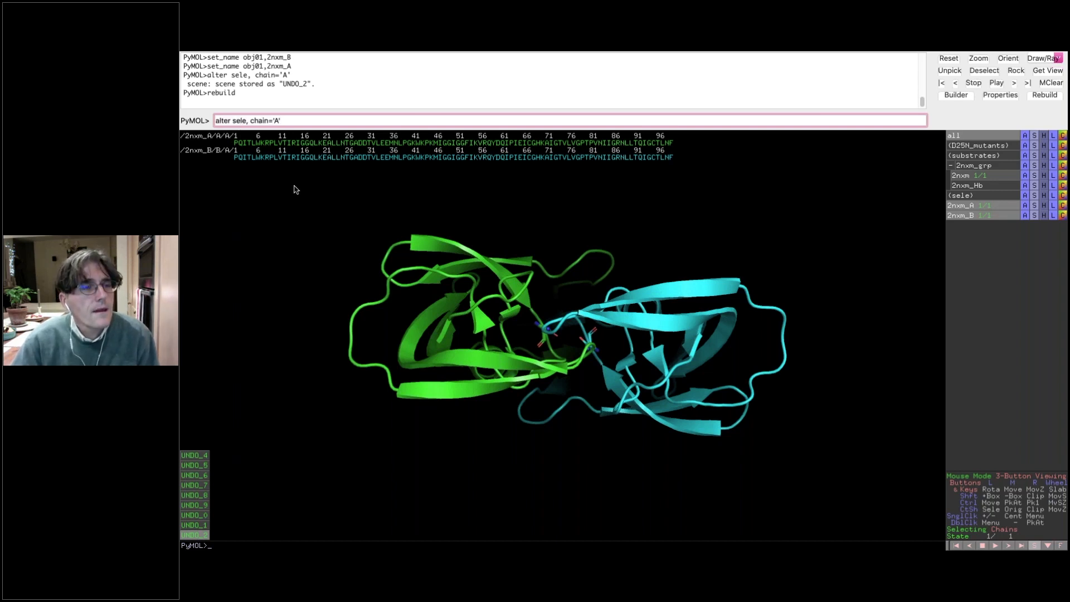
{"action": "left_click", "coordinate": [286, 232]}
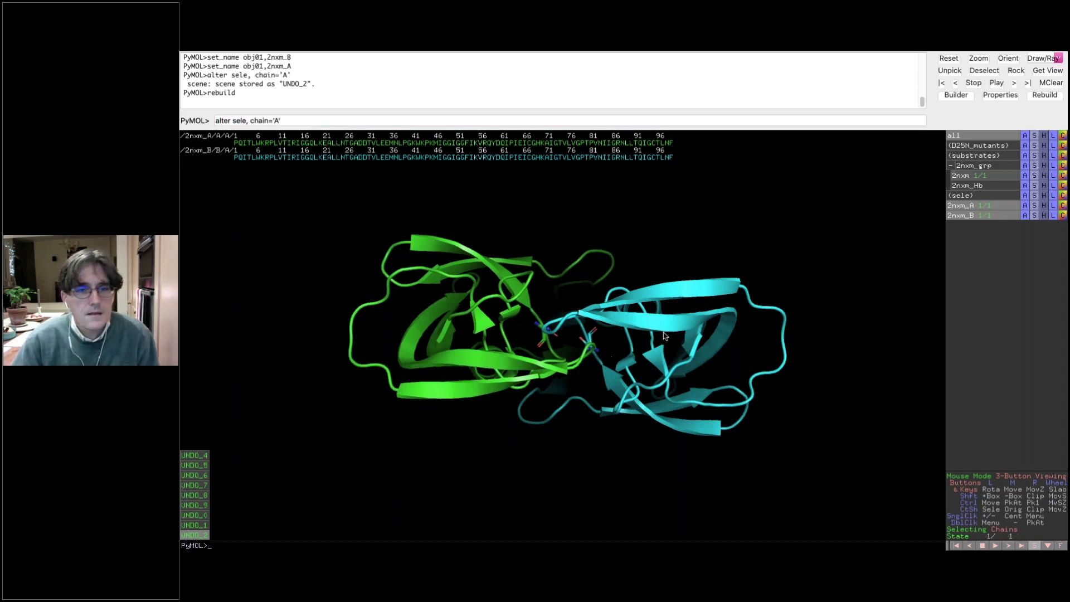
{"action": "left_click", "coordinate": [691, 326]}
{"action": "left_click", "coordinate": [375, 120]}
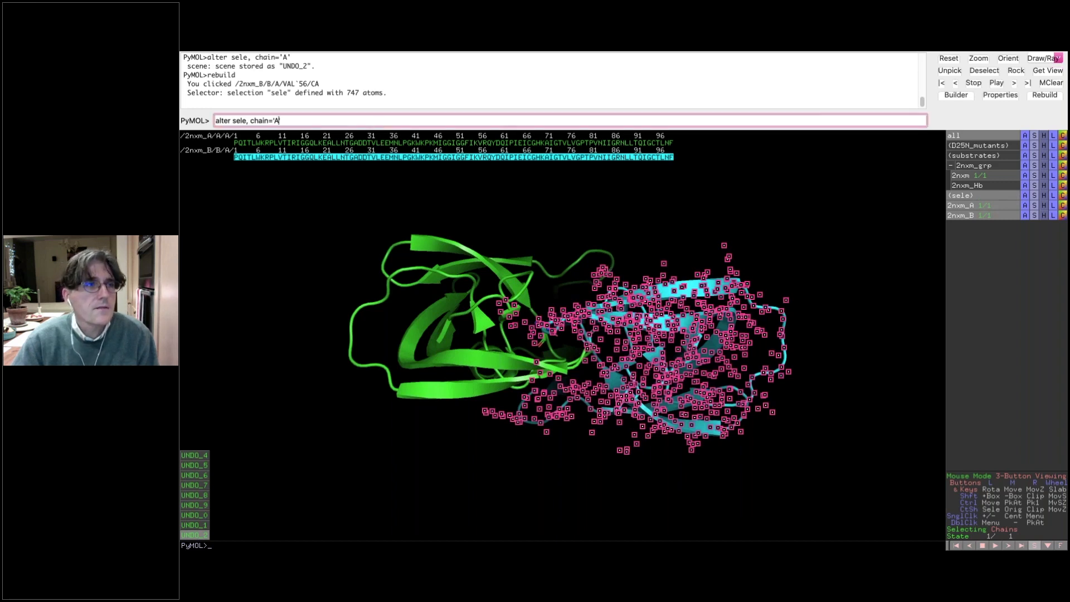
{"action": "type", "text": "B'"}
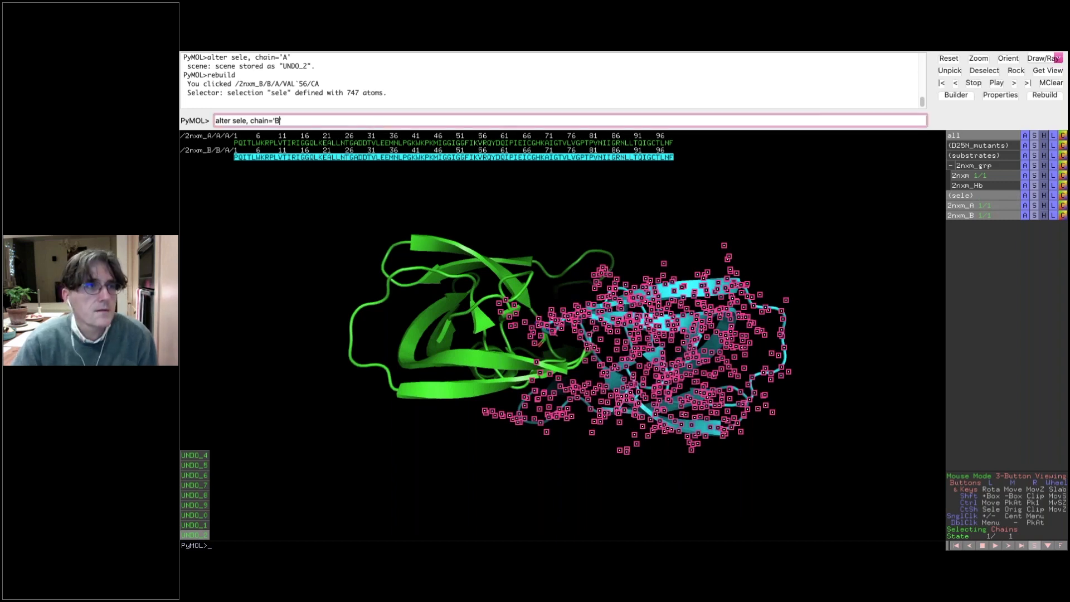
{"action": "key", "text": "Return"}
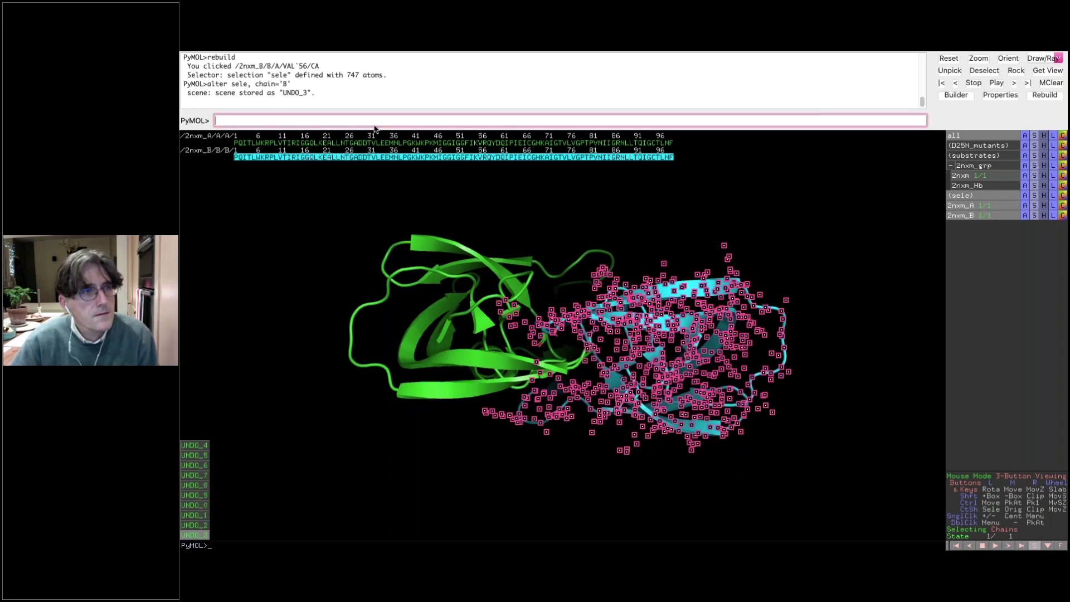
Step: Select the A and B protein chains together, copy them to one new object, and hide the separate 2nxm_A and 2nxm_B objects
{"action": "left_click", "coordinate": [583, 227]}
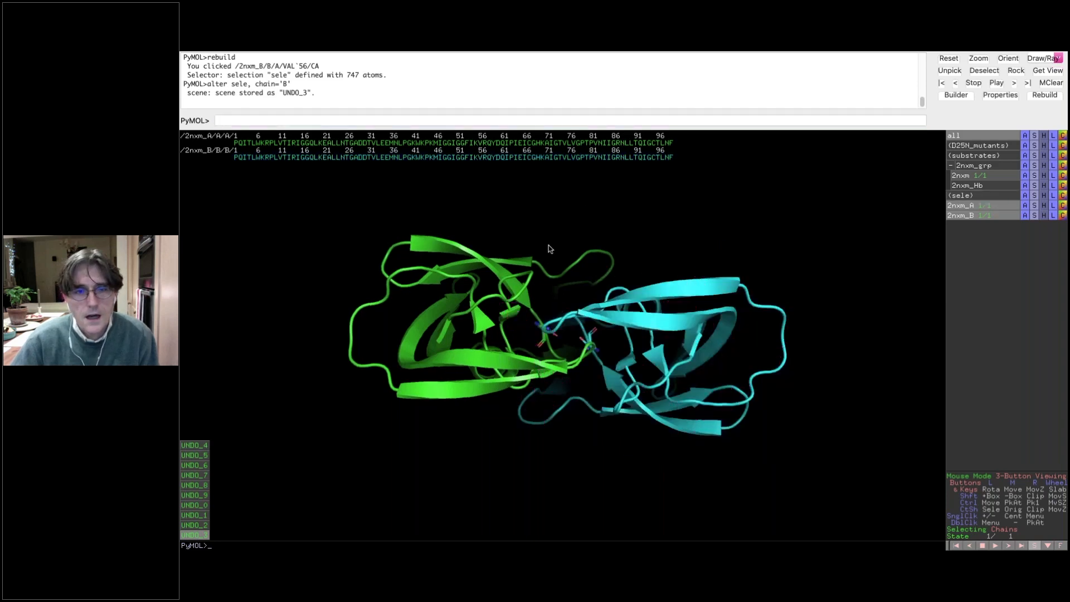
{"action": "left_click", "coordinate": [490, 367]}
{"action": "left_click", "coordinate": [667, 332]}
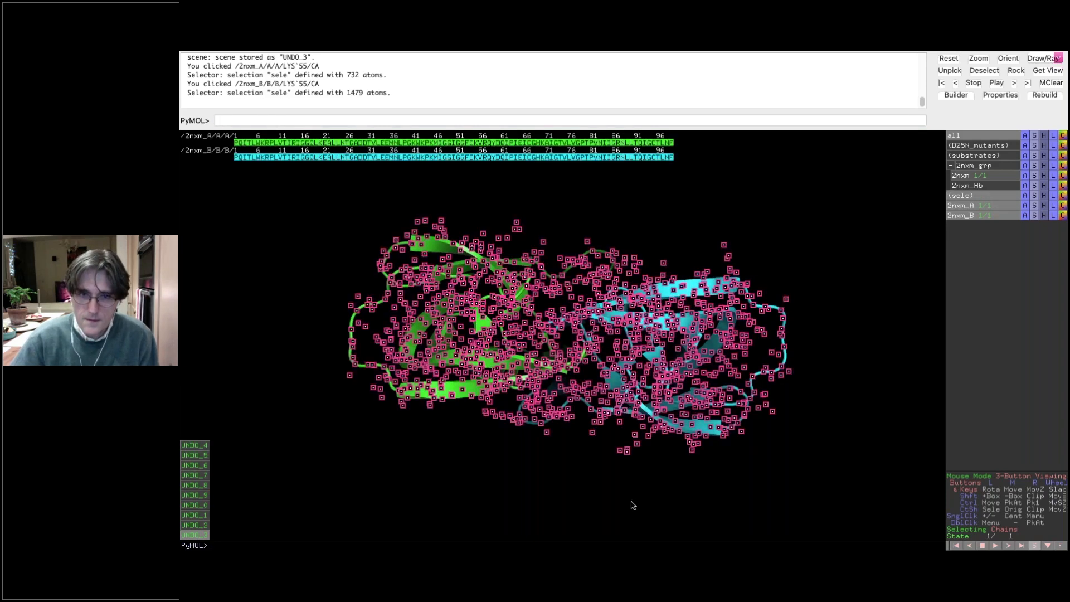
{"action": "left_click_drag", "start_coordinate": [544, 494], "coordinate": [952, 293]}
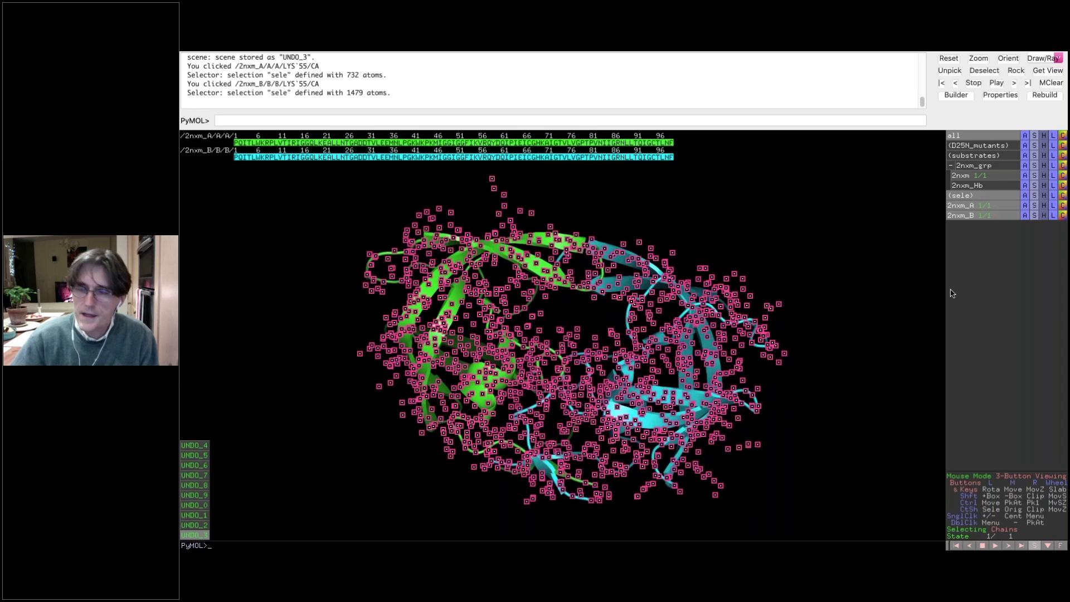
{"action": "left_click_drag", "start_coordinate": [993, 197], "coordinate": [993, 216]}
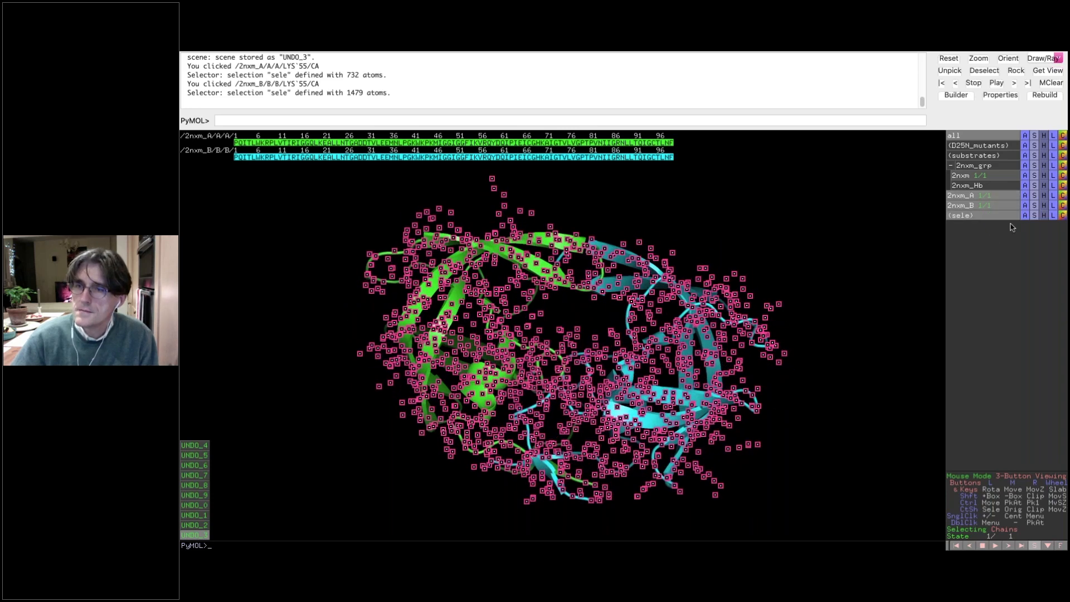
{"action": "left_click", "coordinate": [1024, 216]}
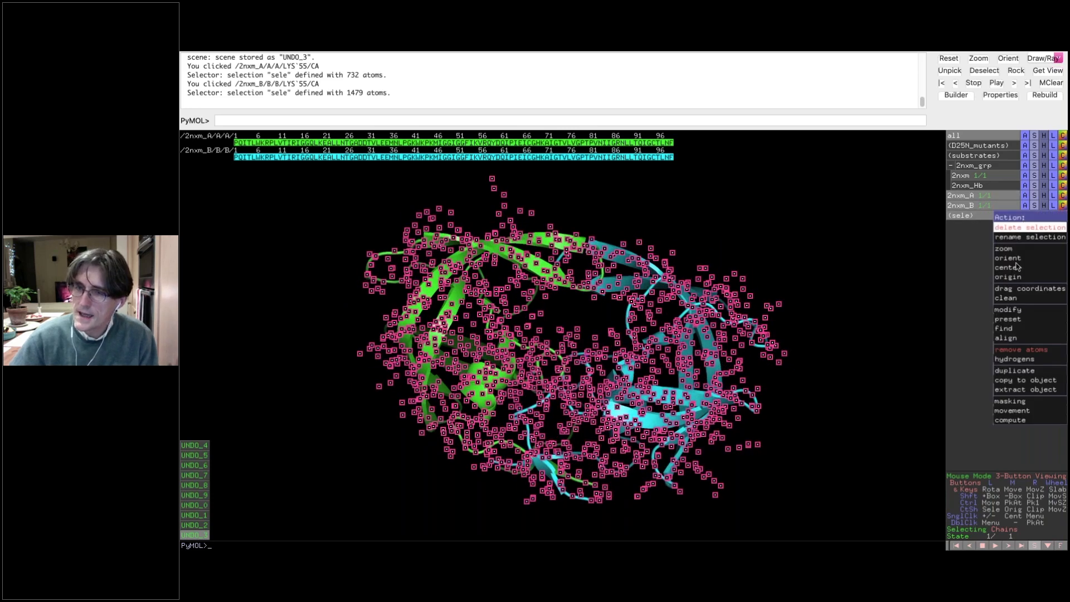
{"action": "mouse_move", "coordinate": [1019, 380]}
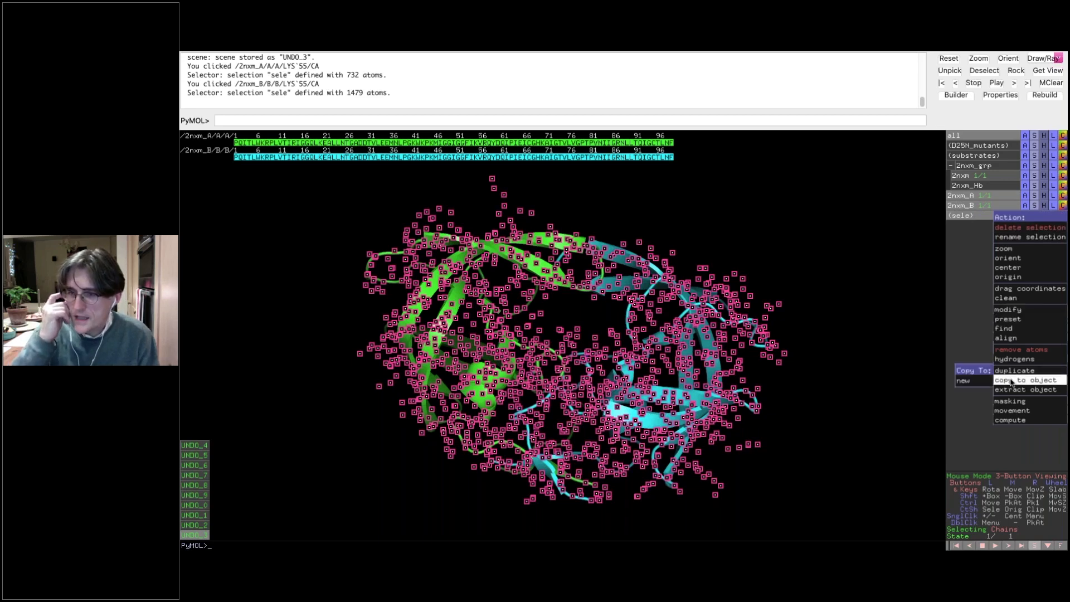
{"action": "left_click", "coordinate": [964, 381]}
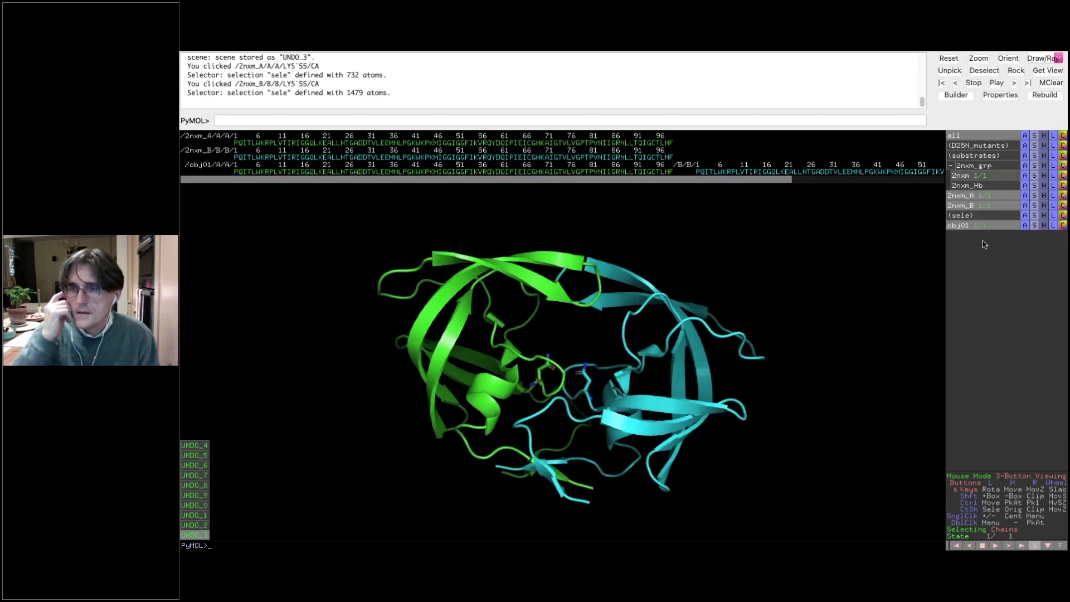
{"action": "left_click", "coordinate": [981, 207]}
{"action": "left_click", "coordinate": [980, 196]}
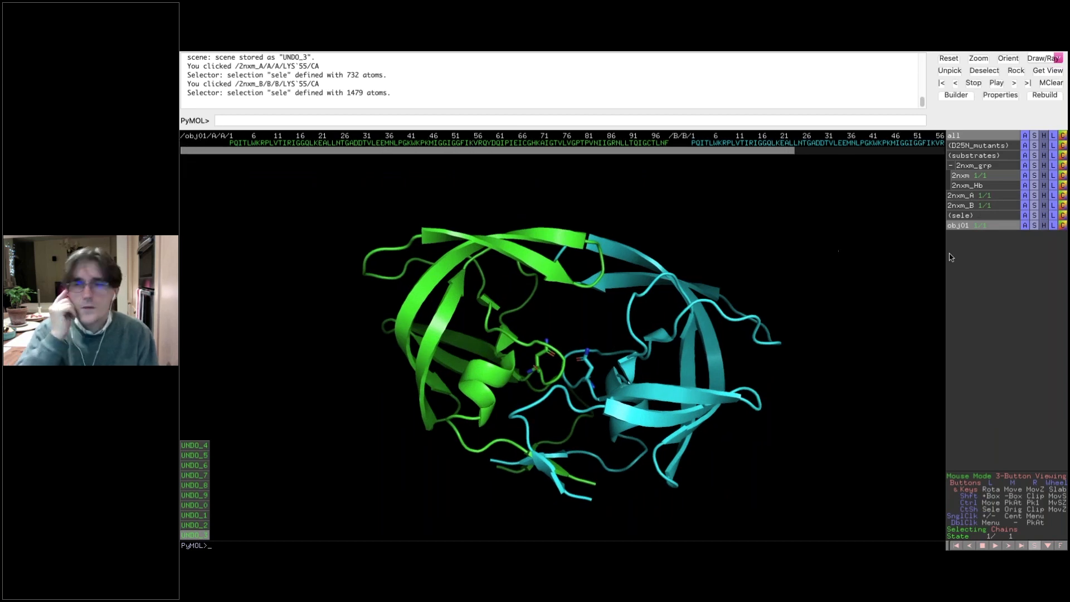
Step: Rename the combined object obj01 to 2nxm_AB
{"action": "left_click", "coordinate": [1025, 227]}
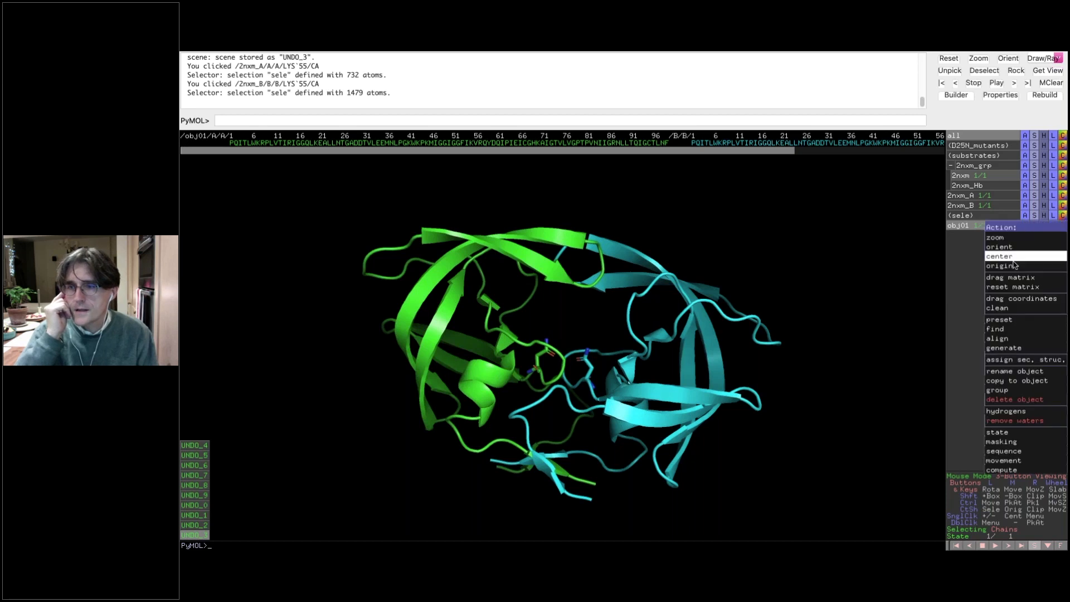
{"action": "left_click", "coordinate": [997, 370]}
{"action": "key", "text": "BackSpace"}
{"action": "key", "text": "BackSpace"}
{"action": "key", "text": "BackSpace"}
{"action": "key", "text": "BackSpace"}
{"action": "key", "text": "BackSpace"}
{"action": "type", "text": "2n"}
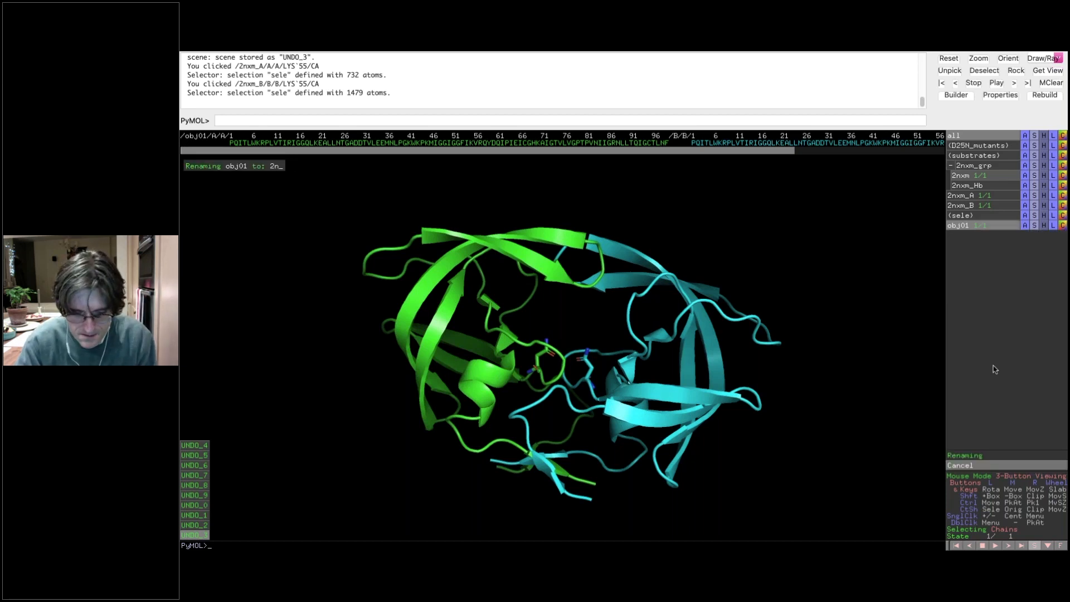
{"action": "type", "text": "xm_AB"}
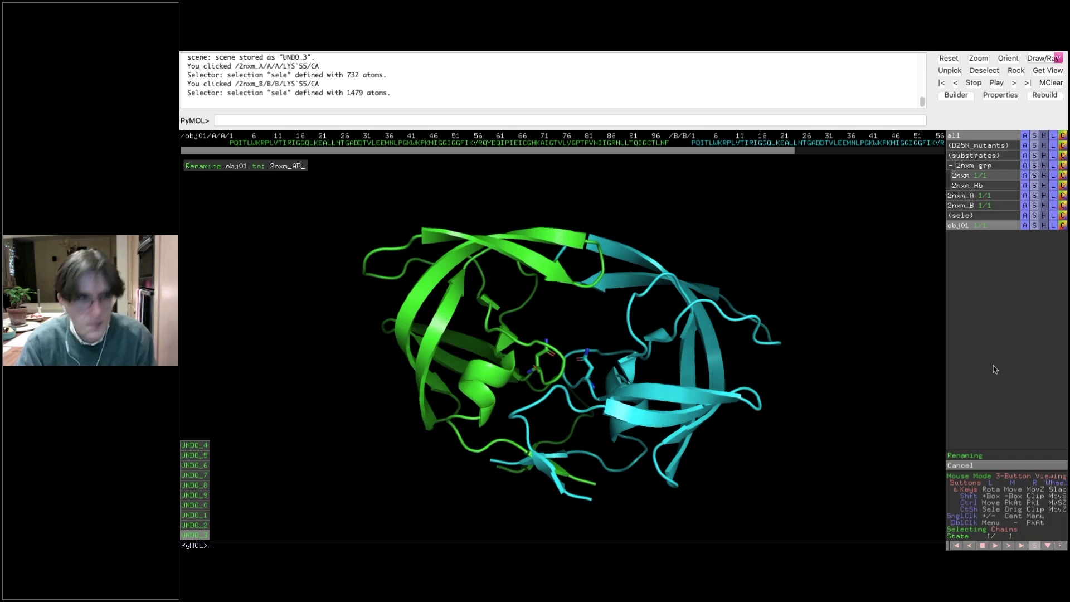
{"action": "key", "text": "Return"}
{"action": "mouse_move", "coordinate": [733, 421]}
{"action": "left_mouse_down"}
{"action": "mouse_move", "coordinate": [753, 395]}
{"action": "mouse_move", "coordinate": [734, 401]}
{"action": "left_mouse_up"}
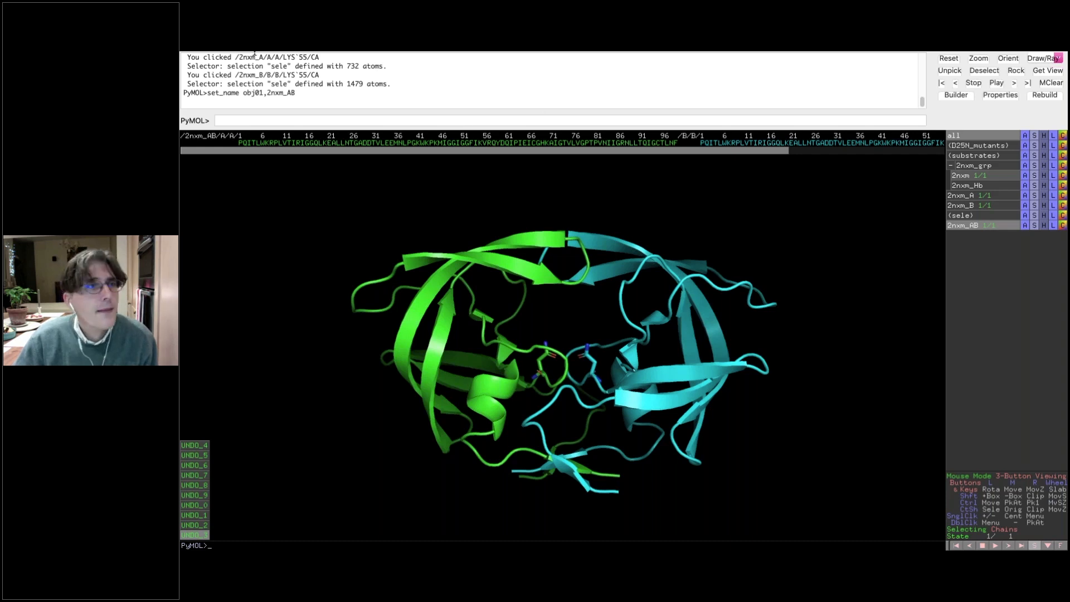
Step: Reinitialize the session and load the structure file 2cpp.cif with the load command
{"action": "left_click", "coordinate": [253, 57]}
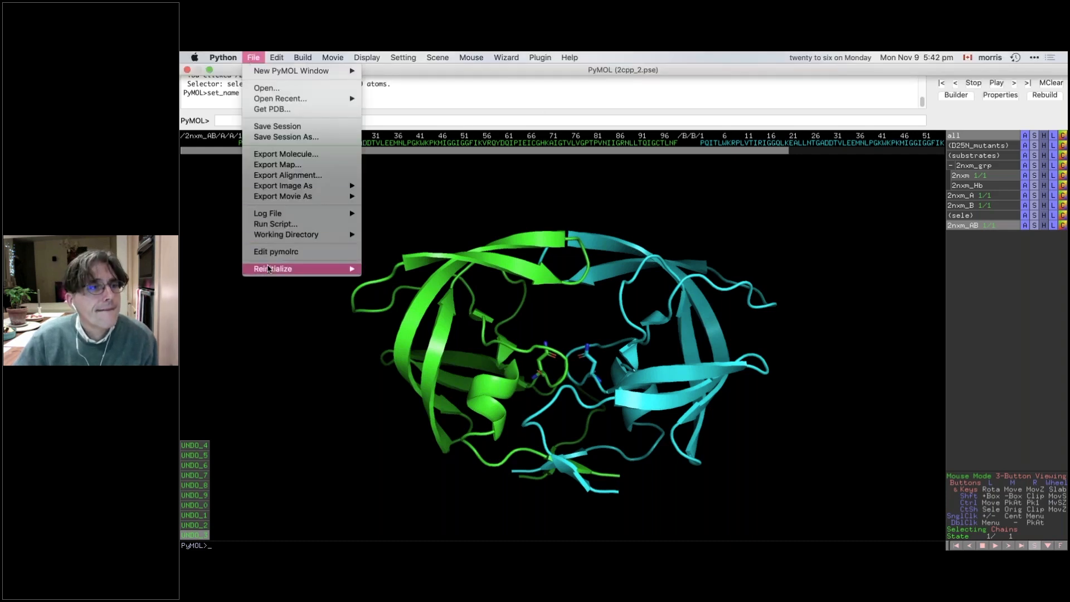
{"action": "mouse_move", "coordinate": [268, 270]}
{"action": "left_click", "coordinate": [351, 119]}
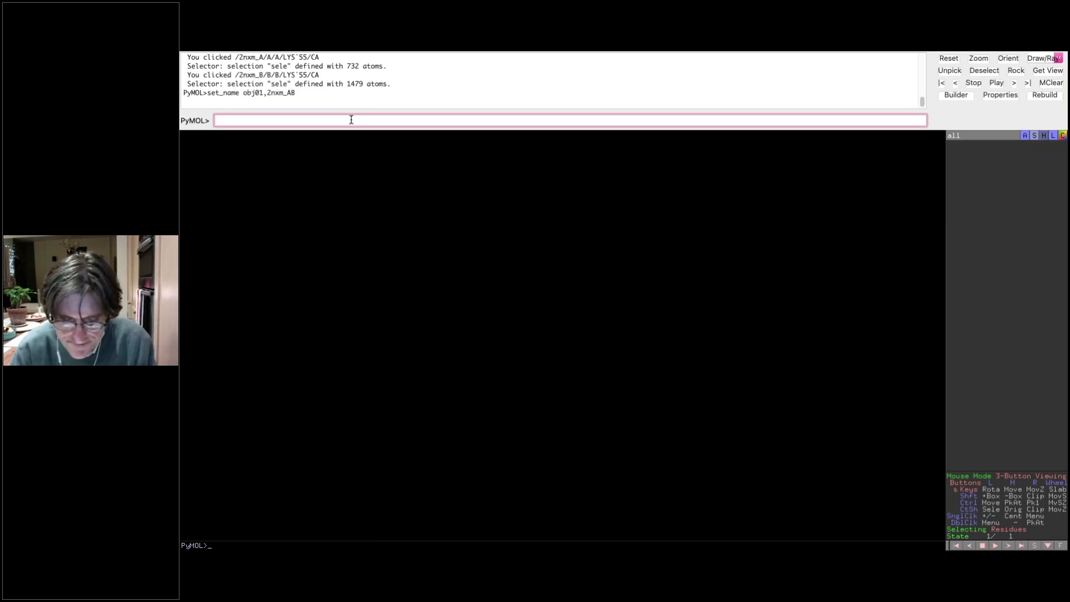
{"action": "type", "text": "load"}
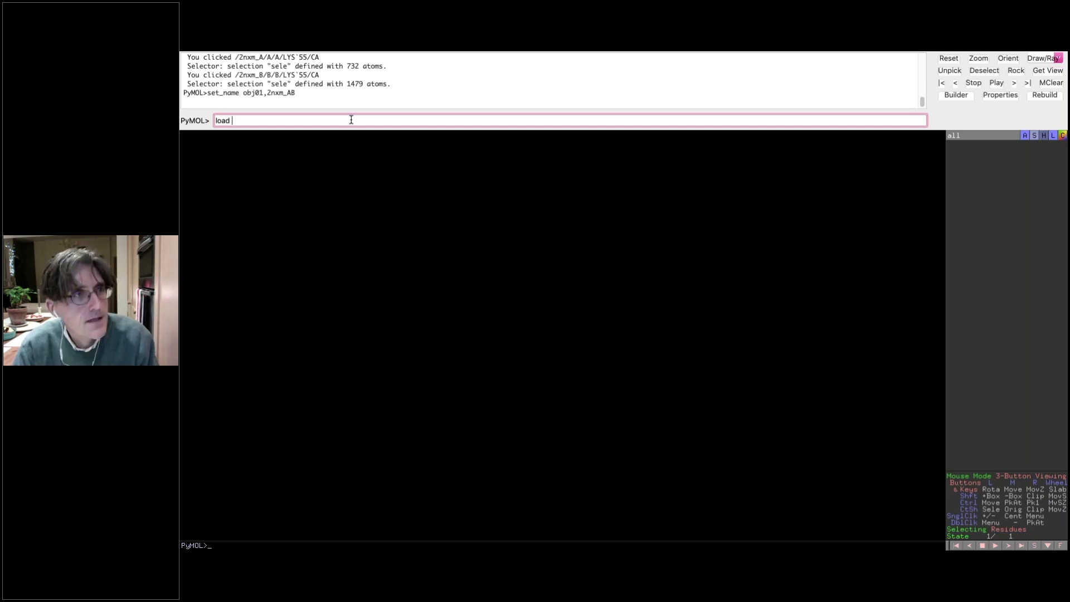
{"action": "type", "text": " 2cpp"}
{"action": "key", "text": "Tab"}
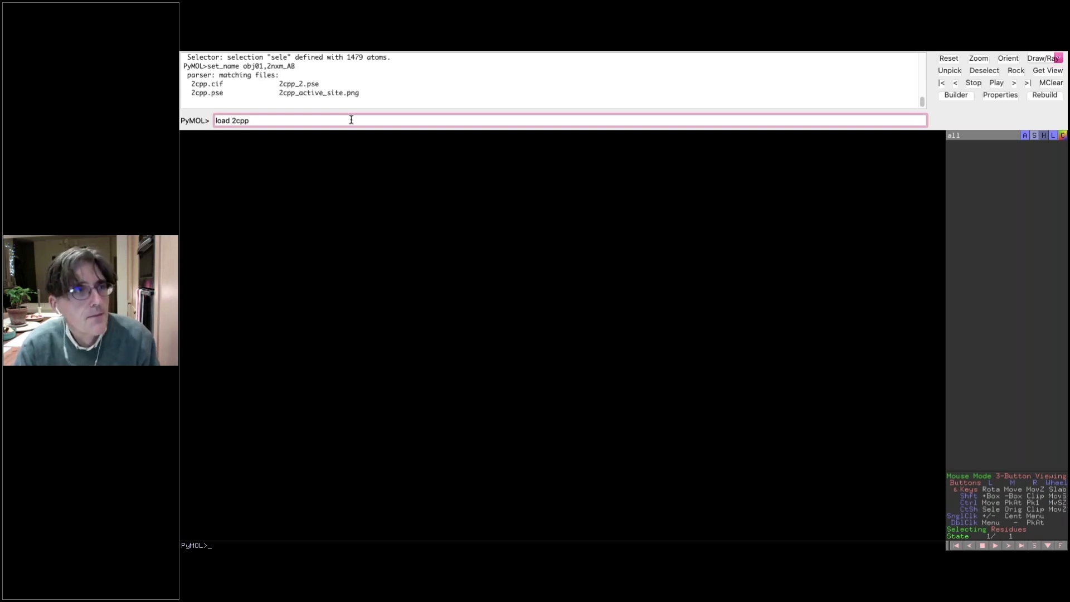
{"action": "key", "text": "Tab"}
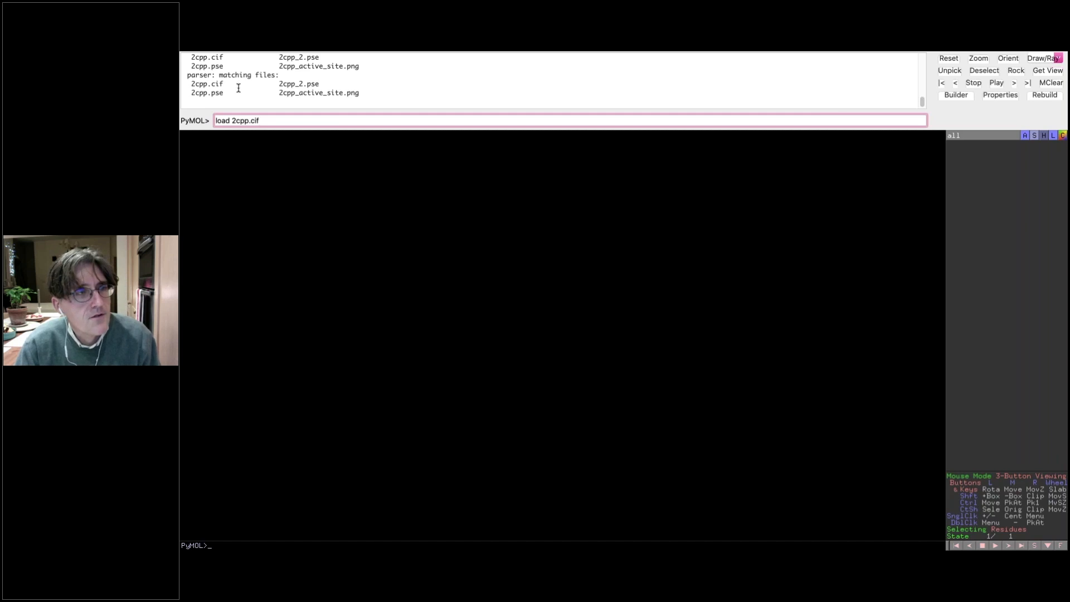
{"action": "key", "text": "Return"}
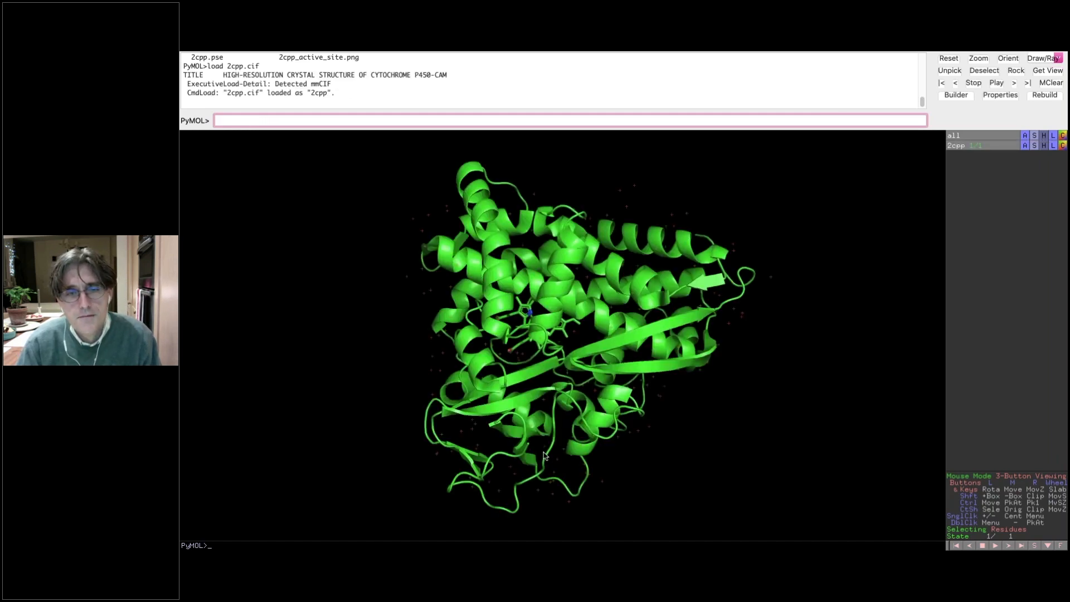
Step: Select the camphor (CAM) and heme (HEM) ligands of 2cpp and rename the selection to HEM_CAM
{"action": "left_click_drag", "start_coordinate": [543, 454], "coordinate": [696, 385]}
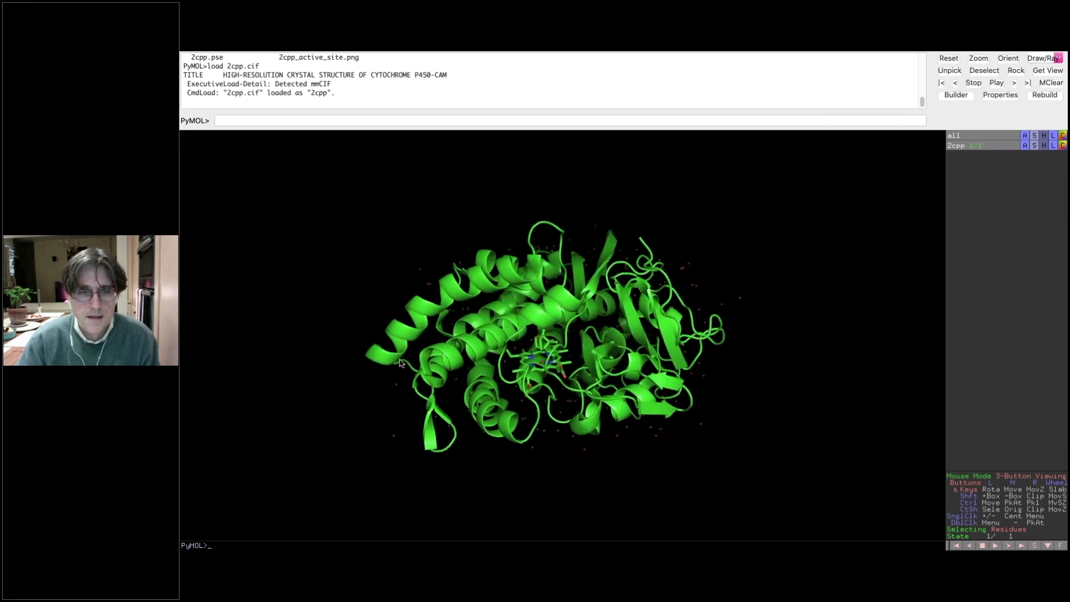
{"action": "left_click", "coordinate": [549, 346]}
{"action": "left_click", "coordinate": [541, 370]}
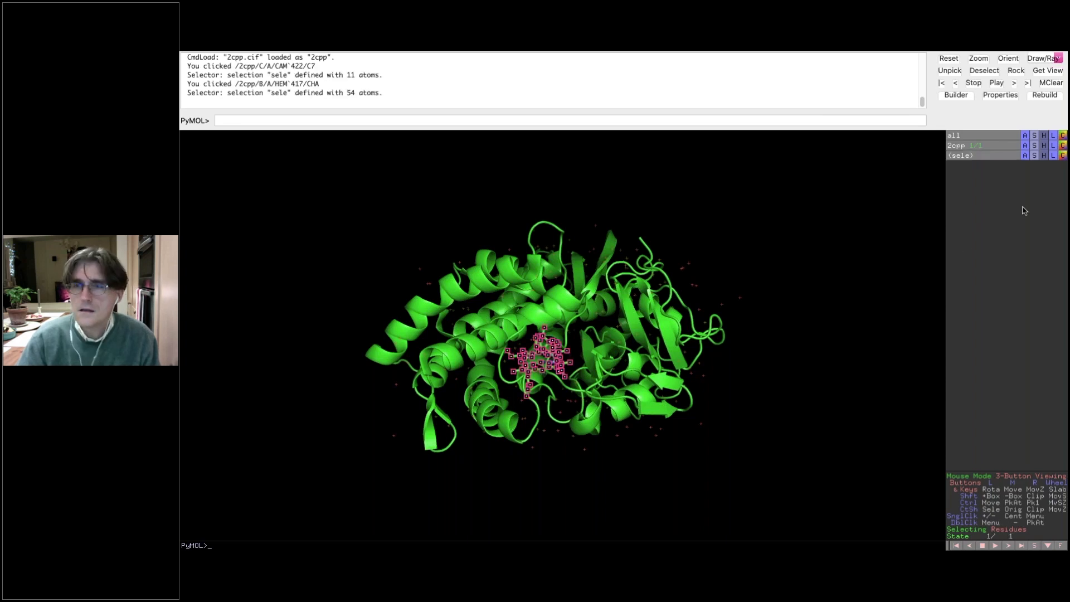
{"action": "left_click", "coordinate": [1024, 155]}
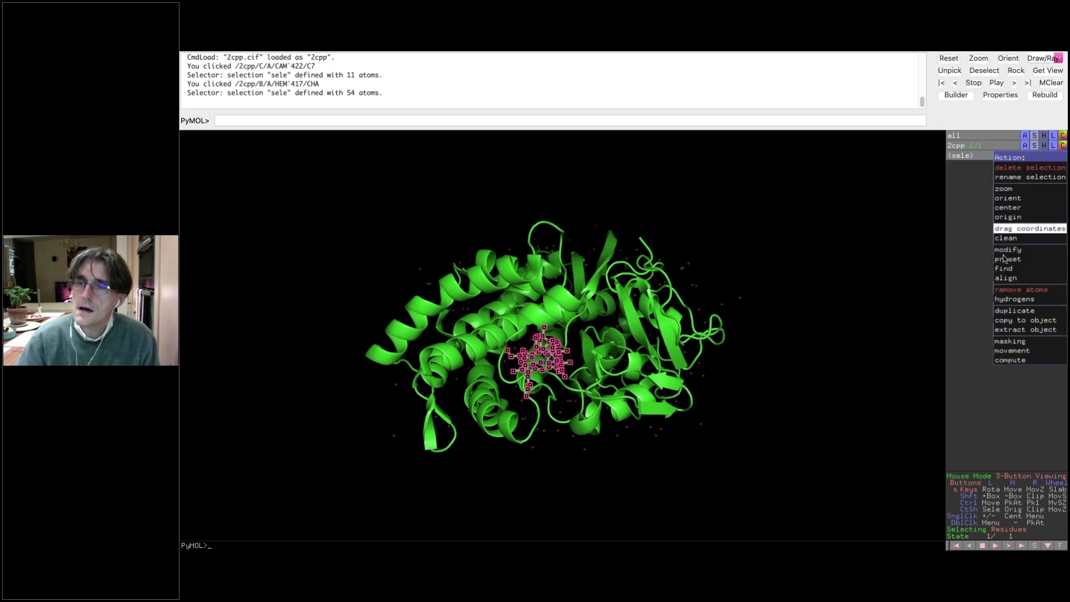
{"action": "mouse_move", "coordinate": [1007, 321]}
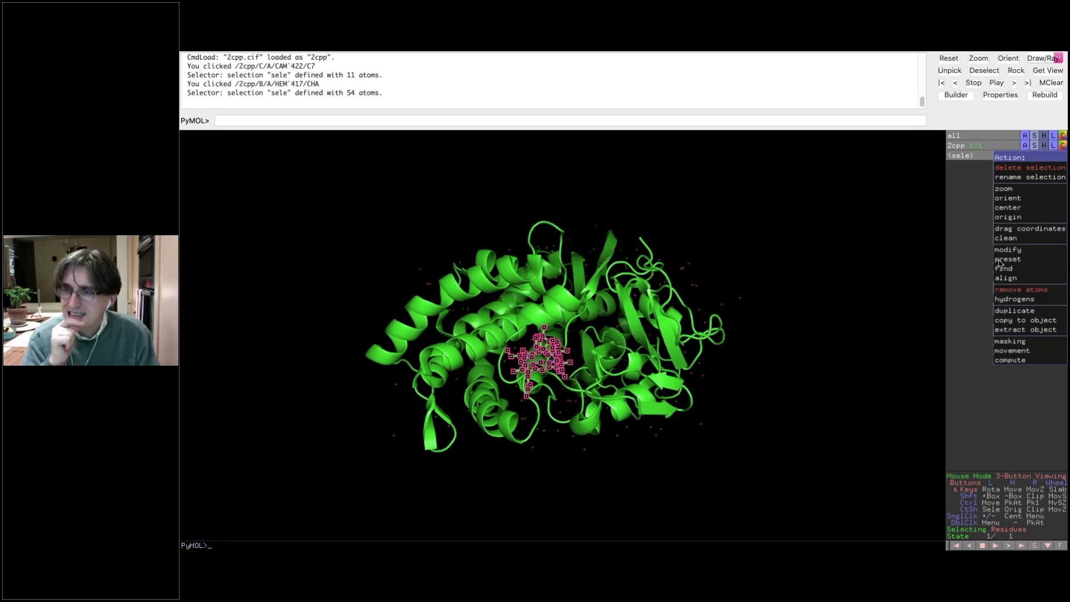
{"action": "mouse_move", "coordinate": [1003, 253]}
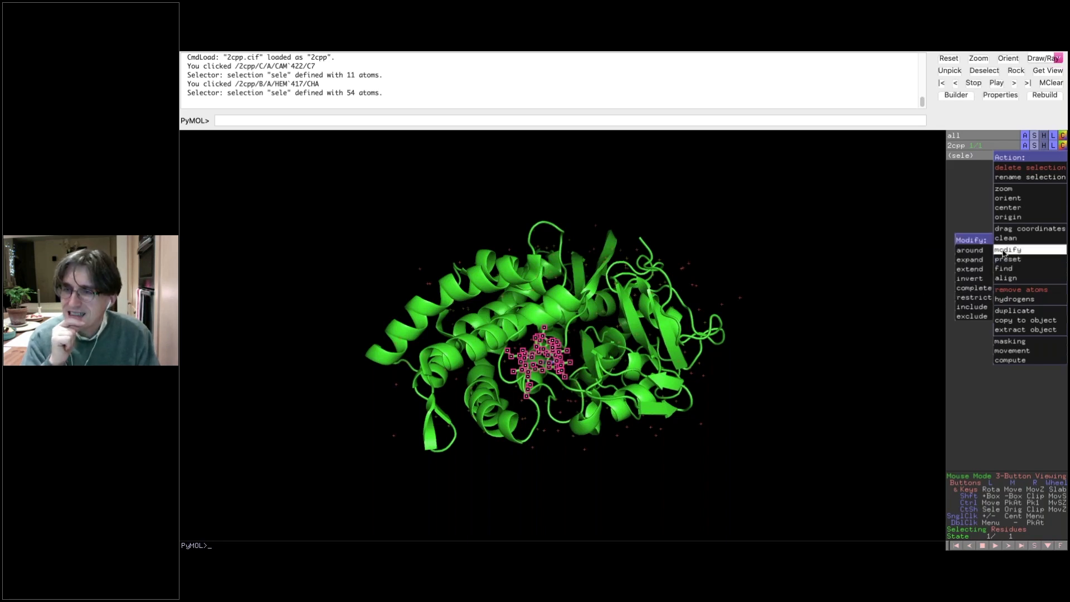
{"action": "left_click", "coordinate": [1035, 177]}
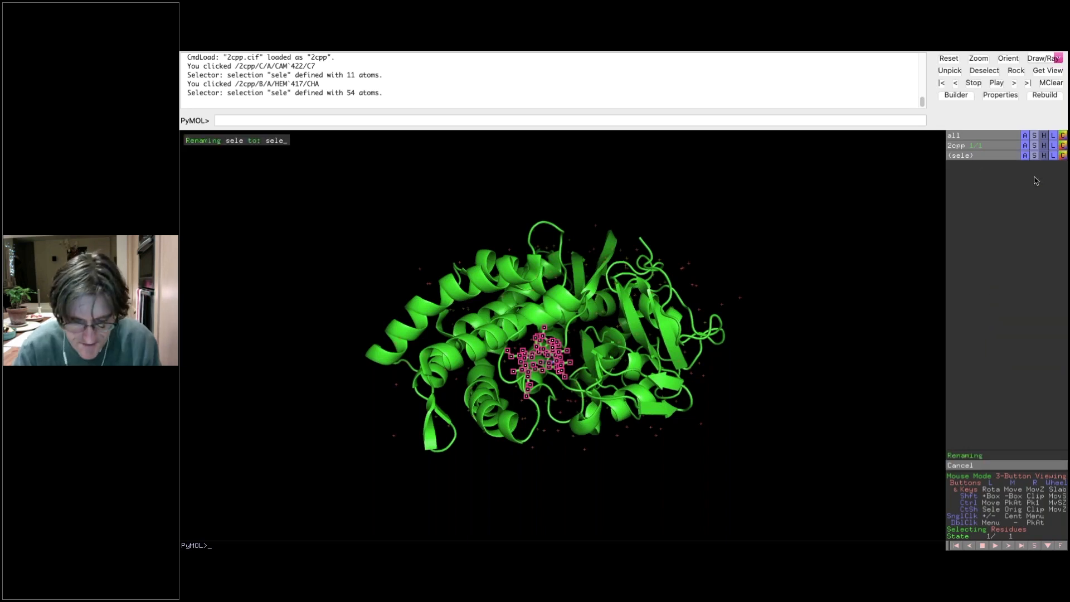
{"action": "type", "text": "Heme"}
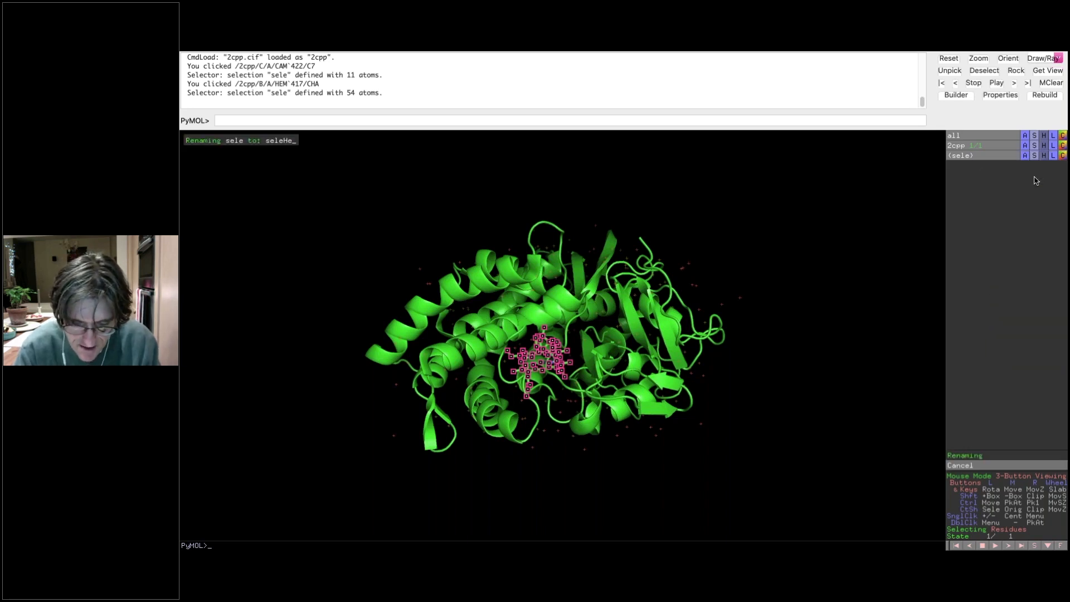
{"action": "key", "text": "BackSpace"}
{"action": "key", "text": "BackSpace"}
{"action": "key", "text": "BackSpace"}
{"action": "key", "text": "BackSpace"}
{"action": "key", "text": "BackSpace"}
{"action": "key", "text": "BackSpace"}
{"action": "key", "text": "BackSpace"}
{"action": "key", "text": "BackSpace"}
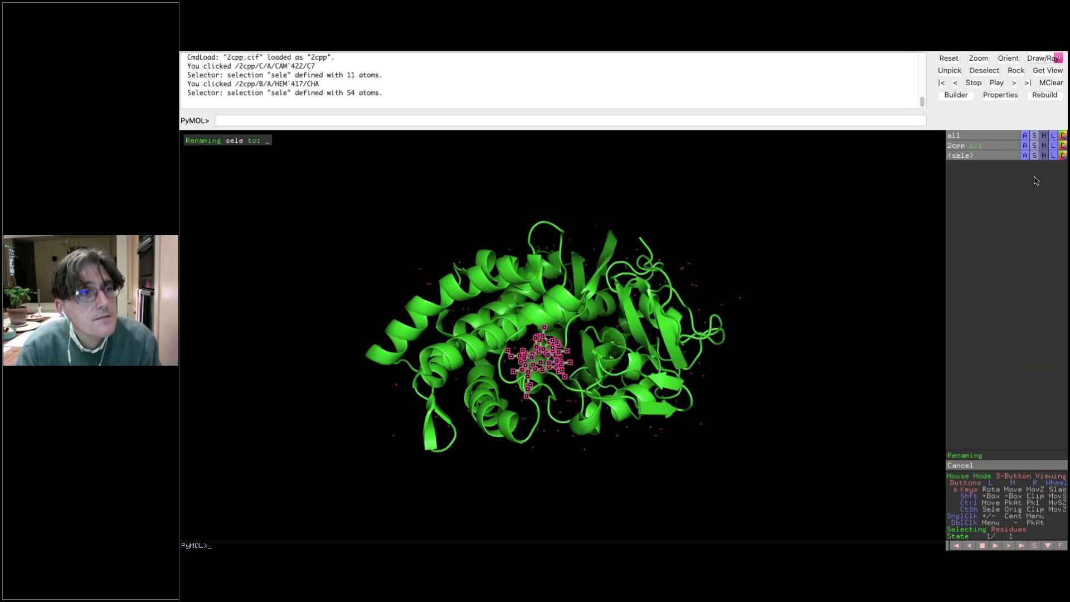
{"action": "type", "text": "HEM_CAM"}
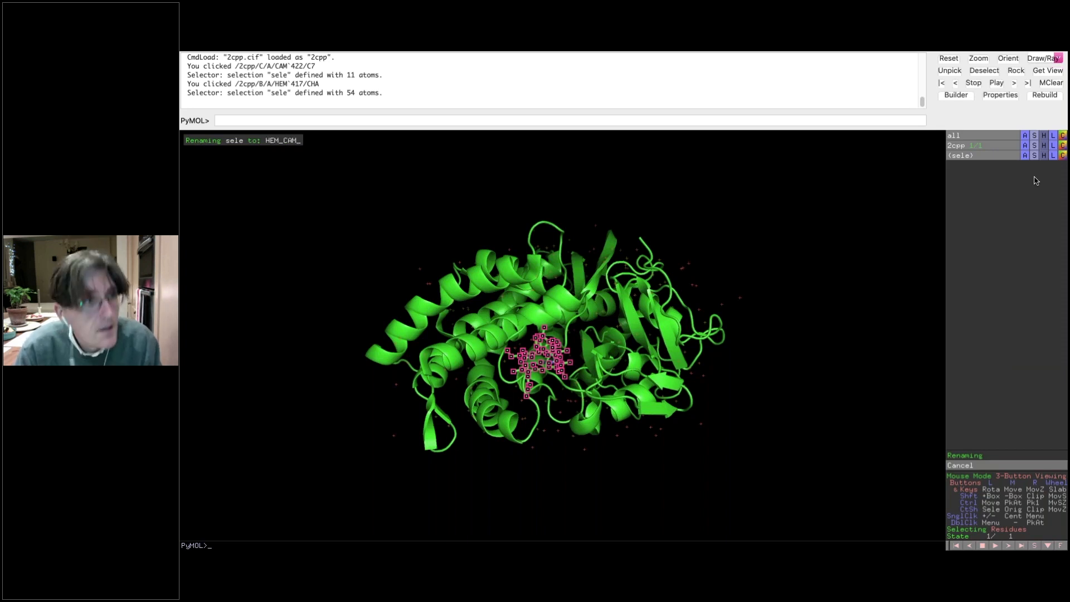
{"action": "key", "text": "Return"}
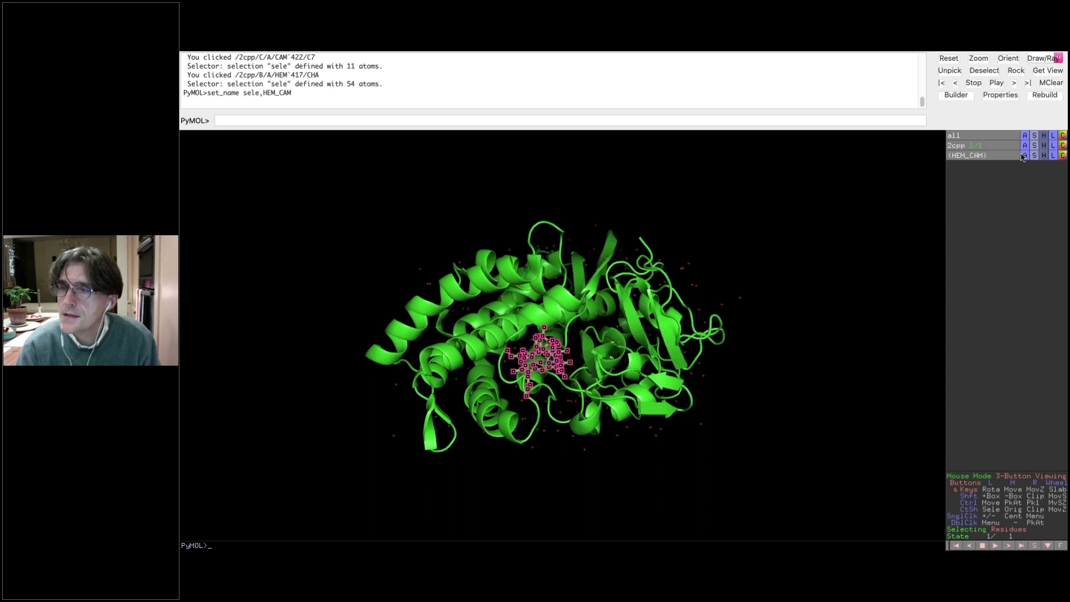
Step: Zoom the view to the HEM_CAM selection and turn off its selection markers
{"action": "left_click", "coordinate": [1024, 155]}
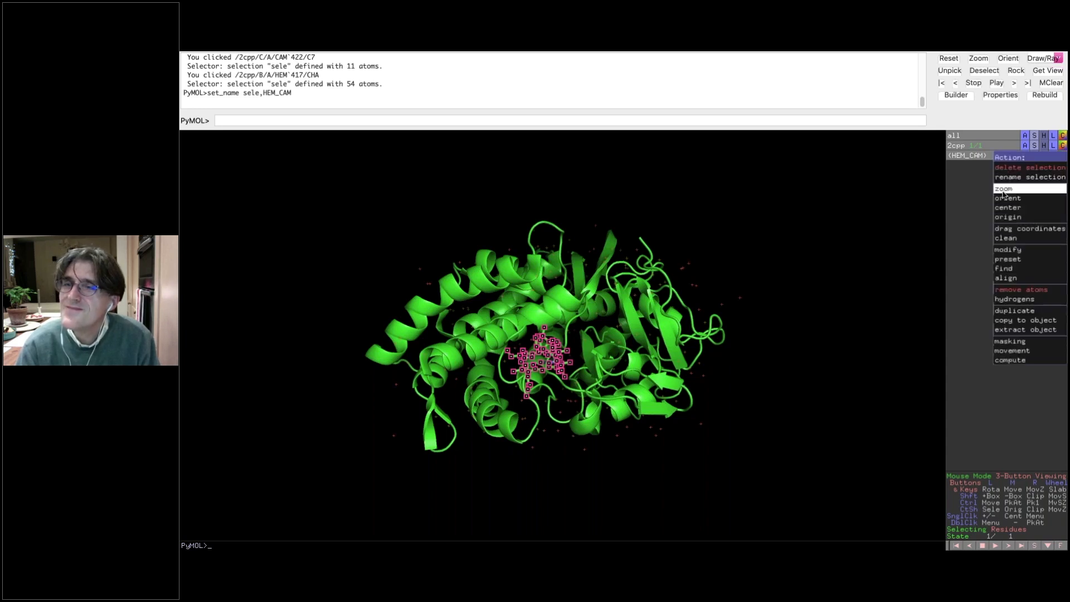
{"action": "left_click", "coordinate": [1003, 189]}
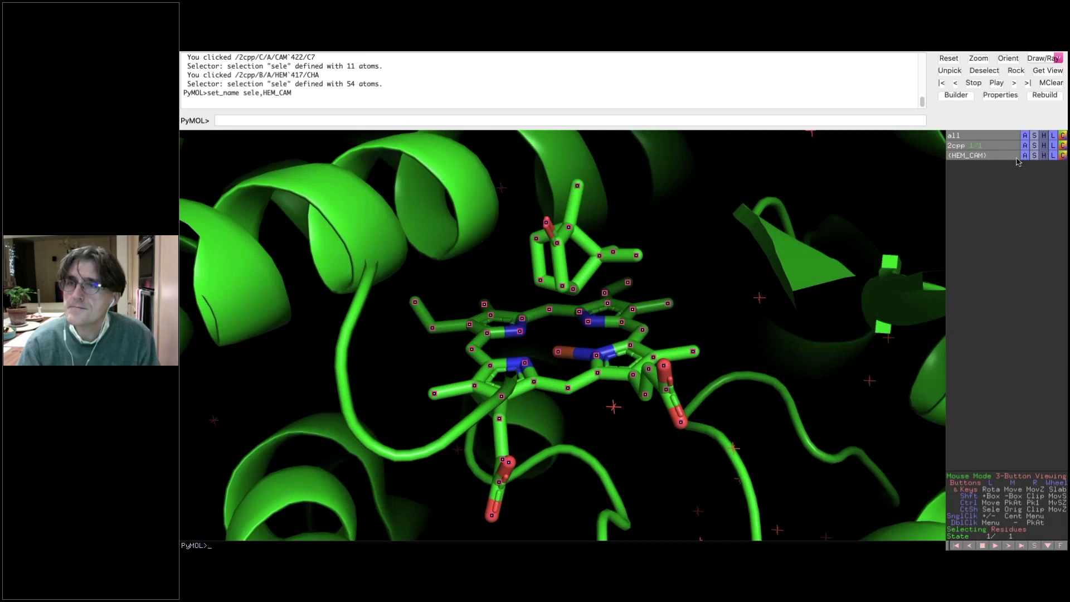
{"action": "left_click", "coordinate": [869, 166]}
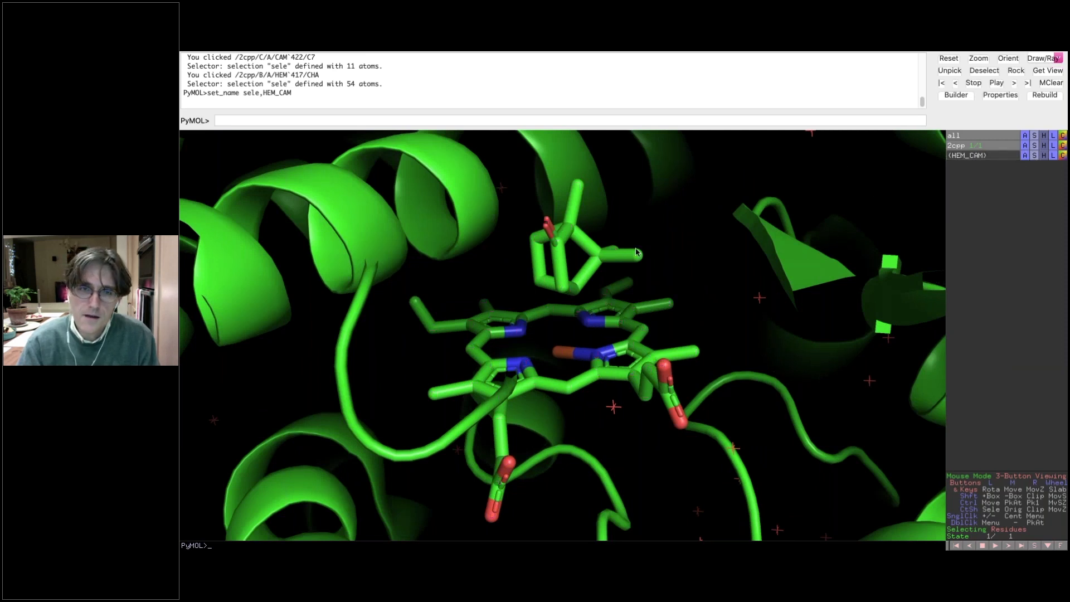
Step: Select the camphor and heme again and modify this new selection to the residues within 4 Å around them
{"action": "left_click", "coordinate": [635, 256]}
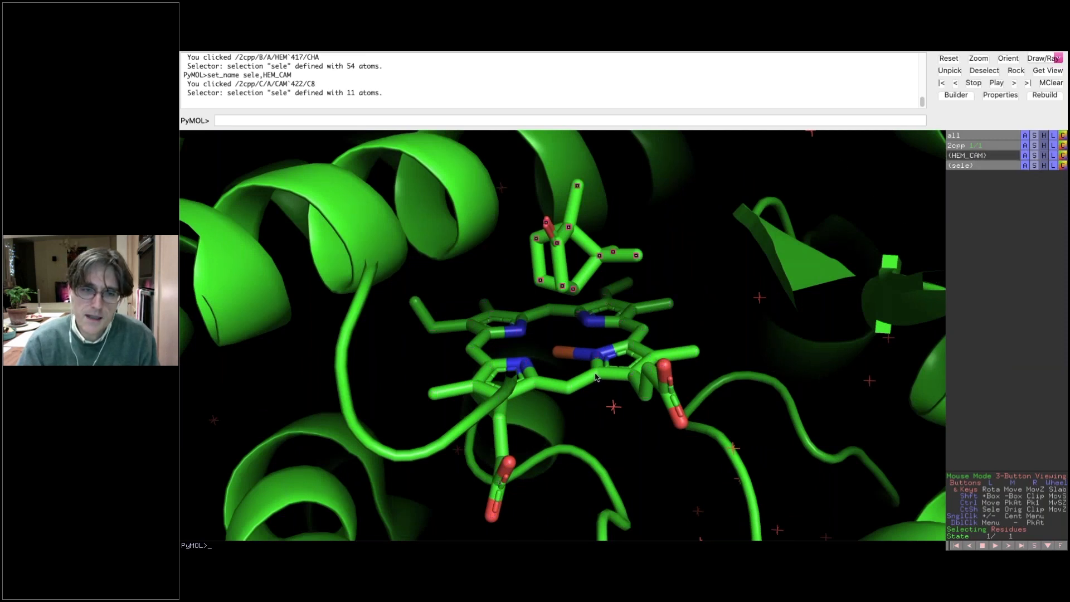
{"action": "left_click", "coordinate": [595, 378]}
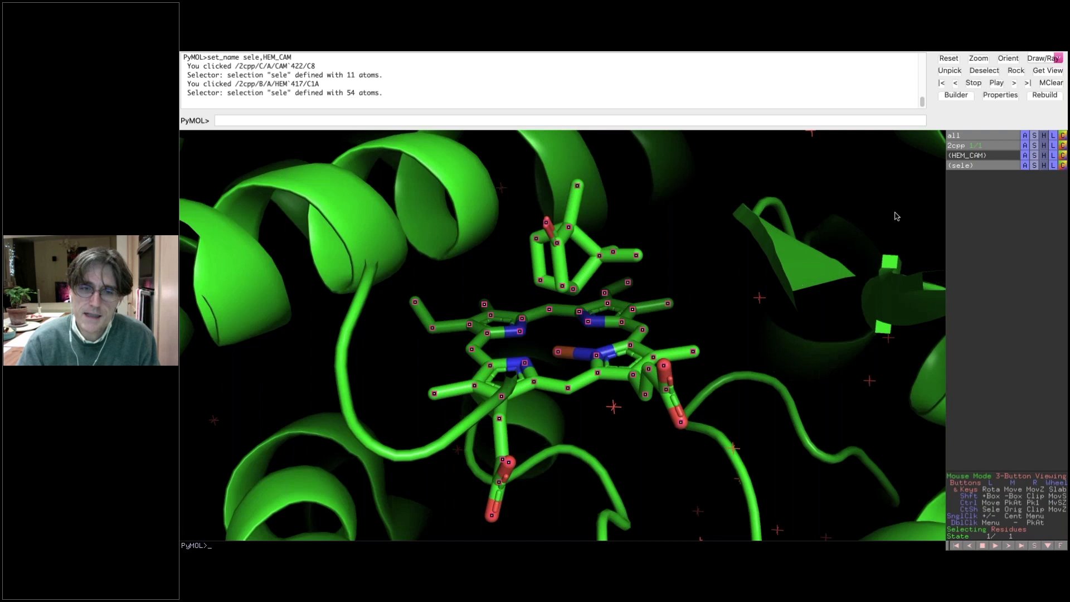
{"action": "left_click", "coordinate": [1023, 168]}
{"action": "mouse_move", "coordinate": [1020, 260]}
{"action": "mouse_move", "coordinate": [961, 259]}
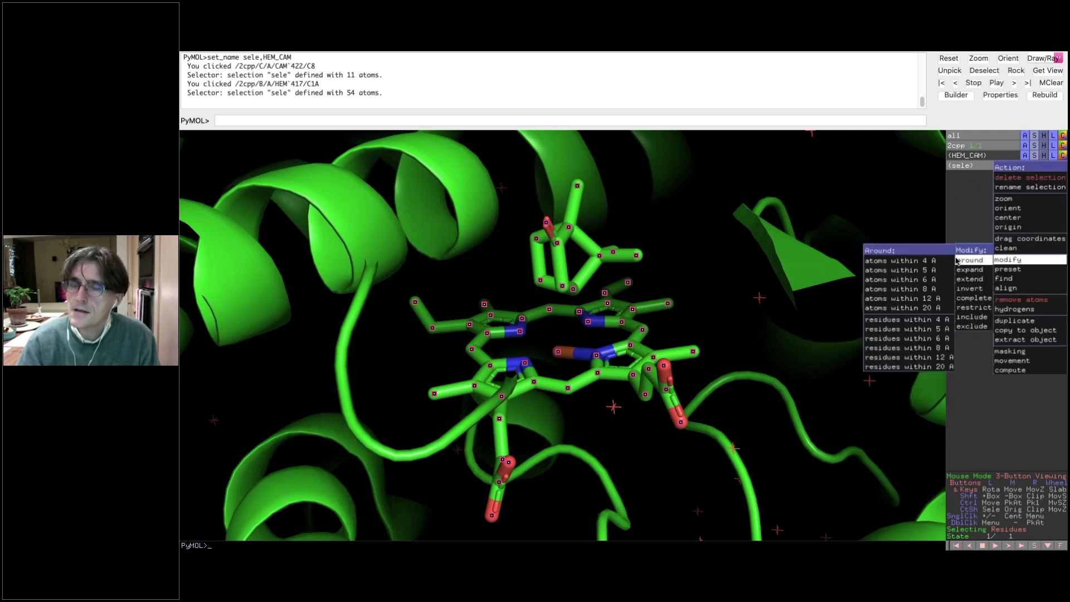
{"action": "left_click", "coordinate": [902, 319]}
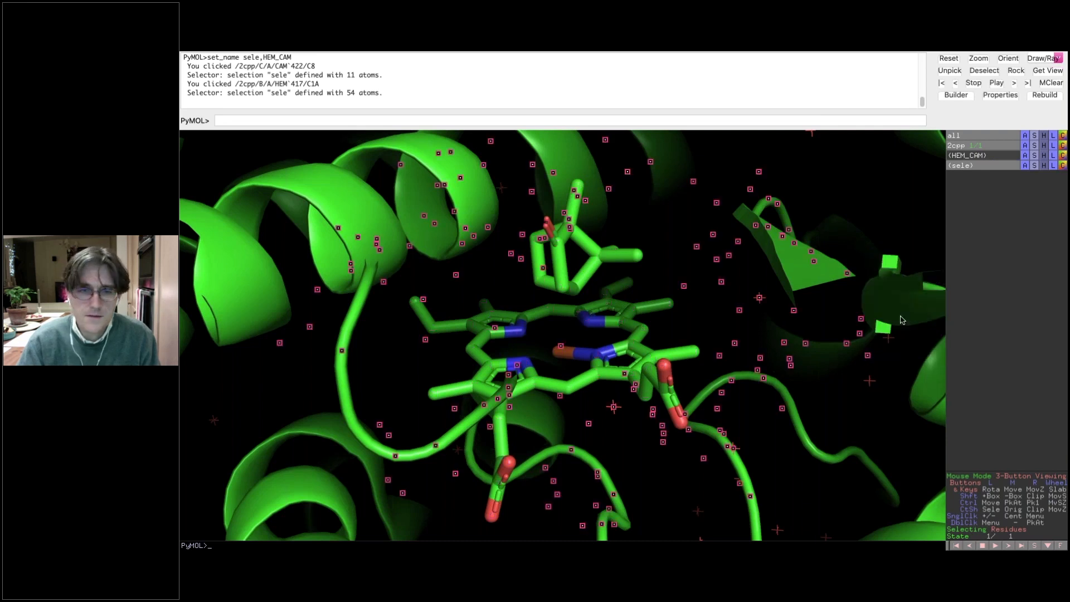
Step: Rename the sele selection to Active_site
{"action": "left_click", "coordinate": [1023, 166]}
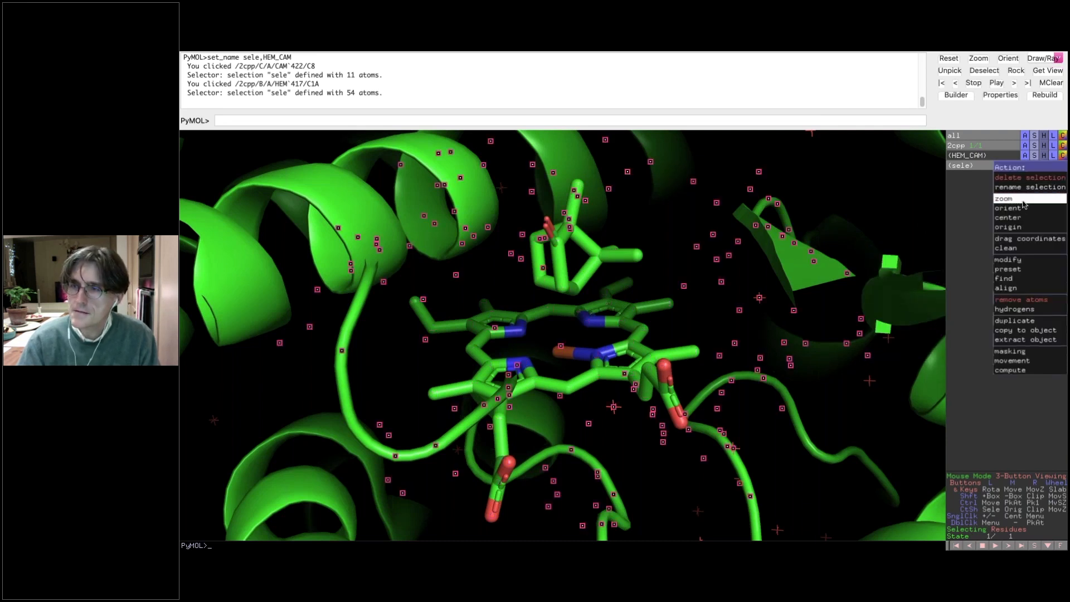
{"action": "left_click", "coordinate": [1024, 188]}
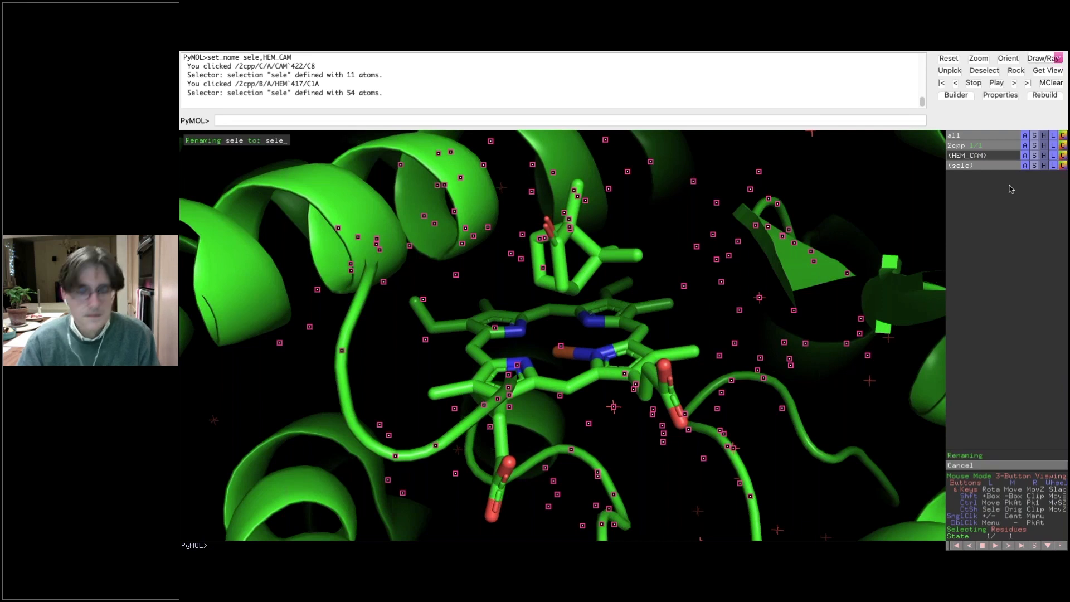
{"action": "type", "text": "Act"}
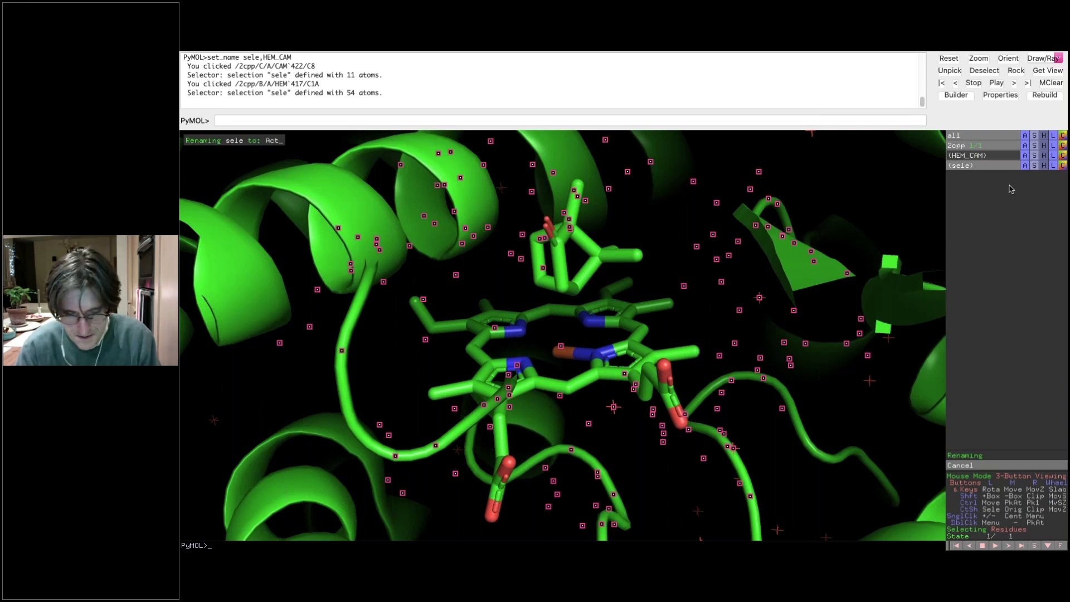
{"action": "type", "text": "ive_site"}
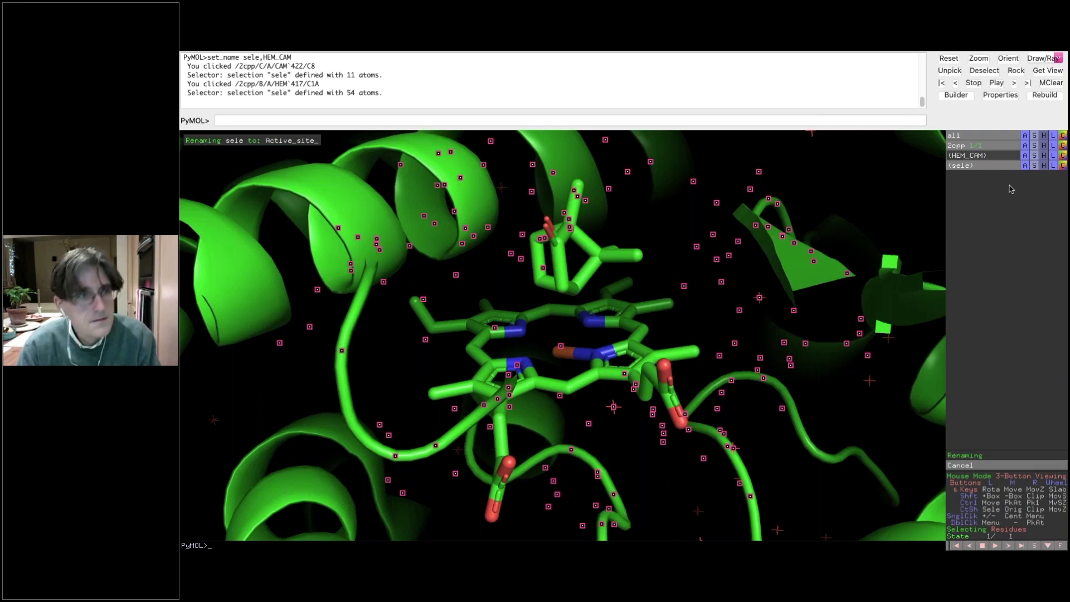
{"action": "key", "text": "Return"}
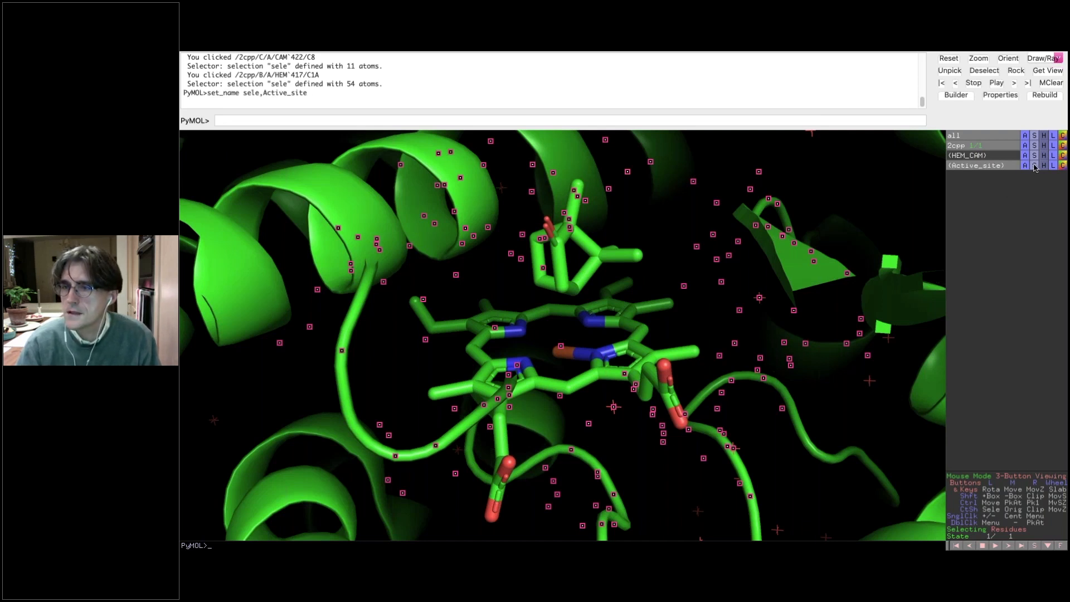
Step: Hide everything for all objects, and show the Active_site selection as sticks and cartoon
{"action": "left_click", "coordinate": [1043, 135]}
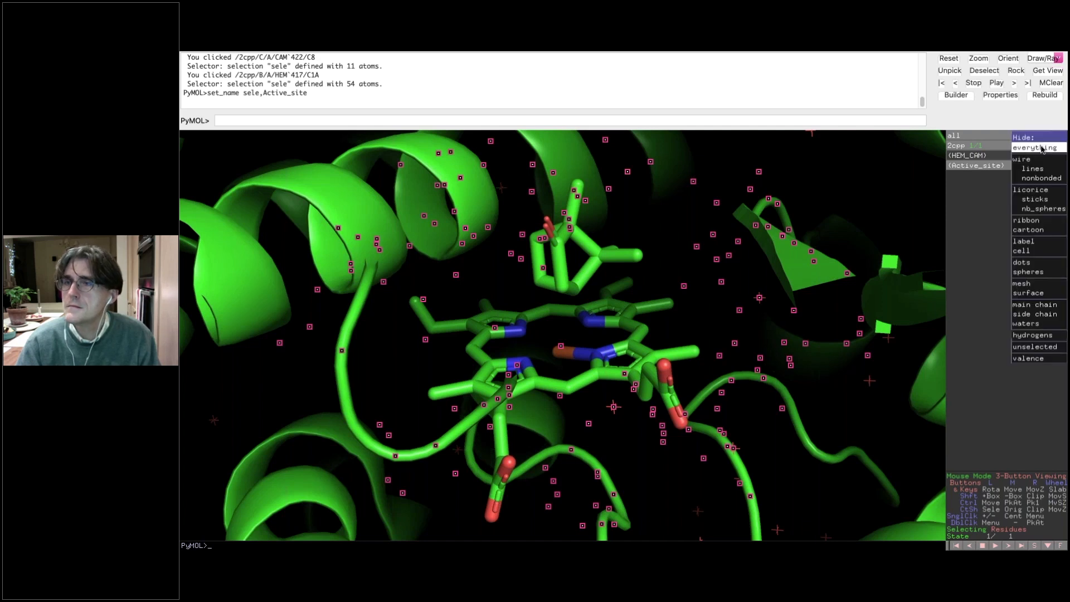
{"action": "left_click", "coordinate": [1041, 148]}
{"action": "left_click", "coordinate": [1035, 167]}
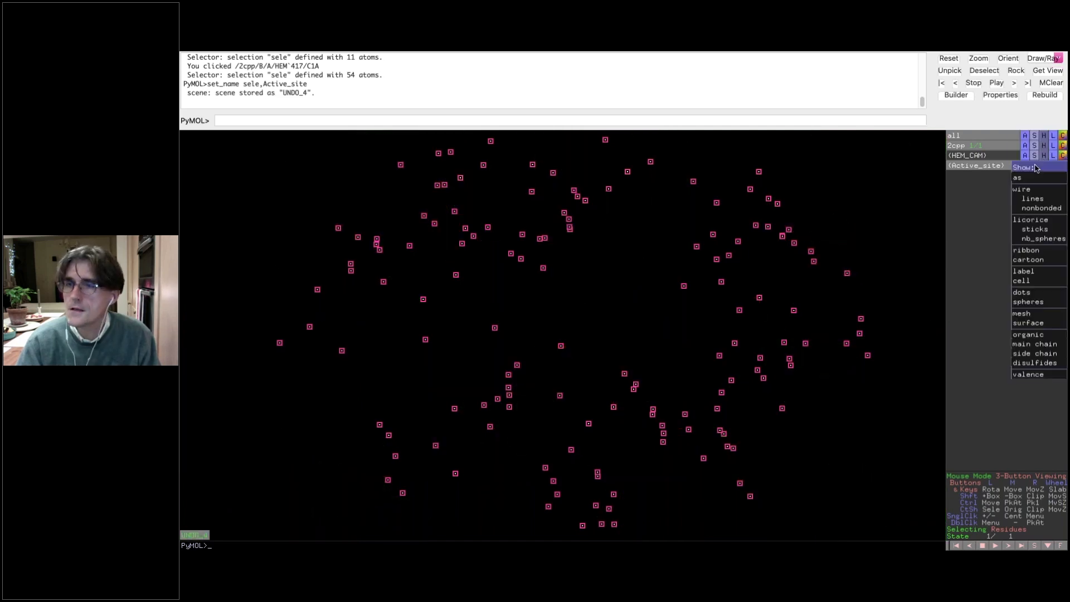
{"action": "left_click", "coordinate": [1035, 229]}
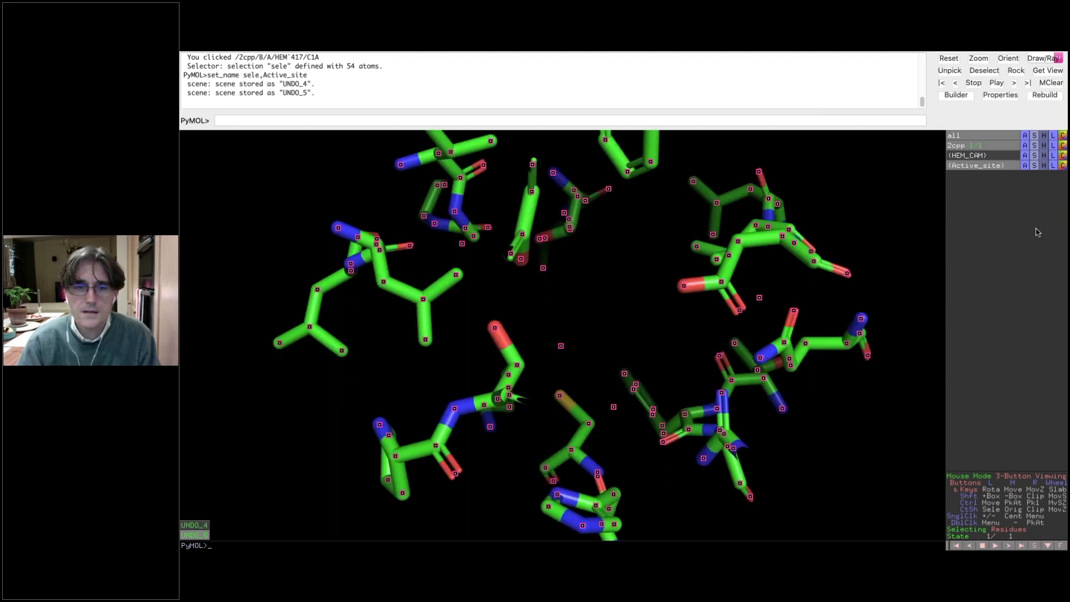
{"action": "left_click", "coordinate": [1035, 167]}
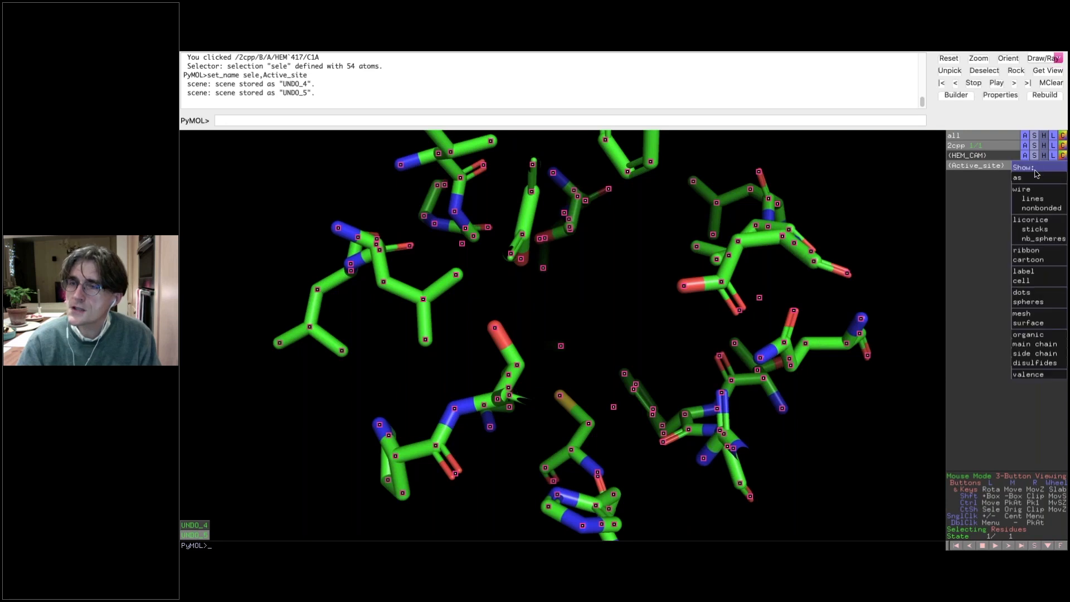
{"action": "left_click", "coordinate": [1030, 260]}
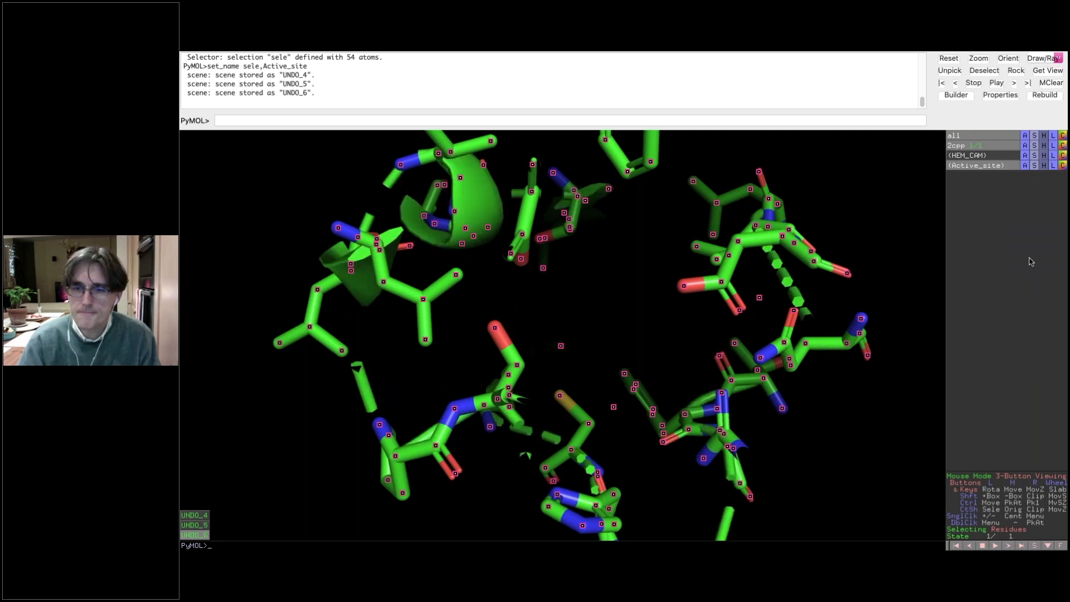
Step: Turn on the side chain helper with the command set cartoon_side_chain_helper, 1
{"action": "left_click", "coordinate": [701, 119]}
{"action": "type", "text": "load 2cpp.cif"}
{"action": "key", "text": "Down"}
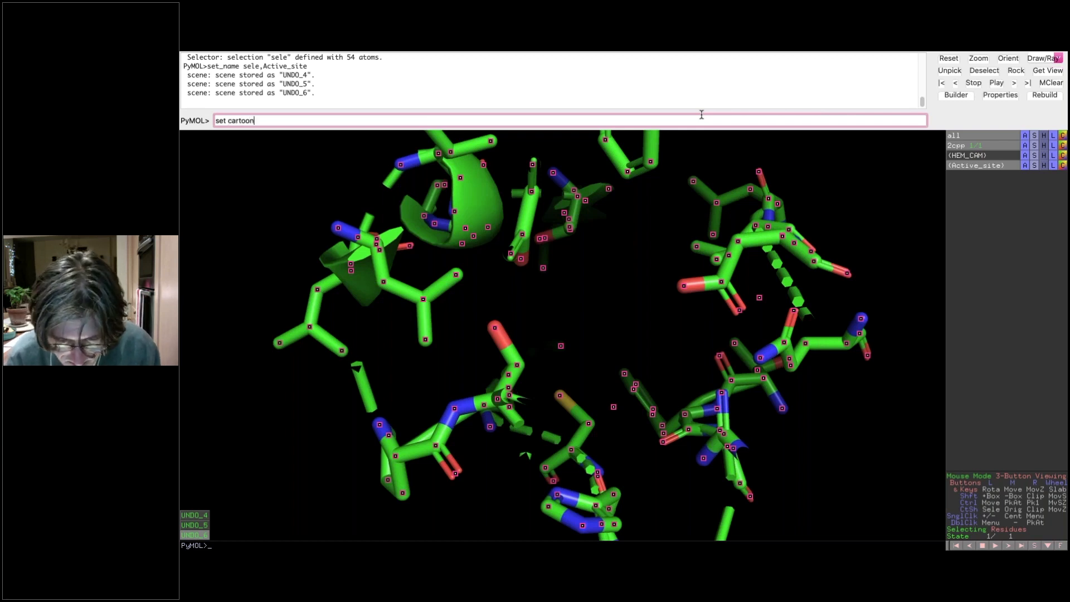
{"action": "type", "text": "side_chai"}
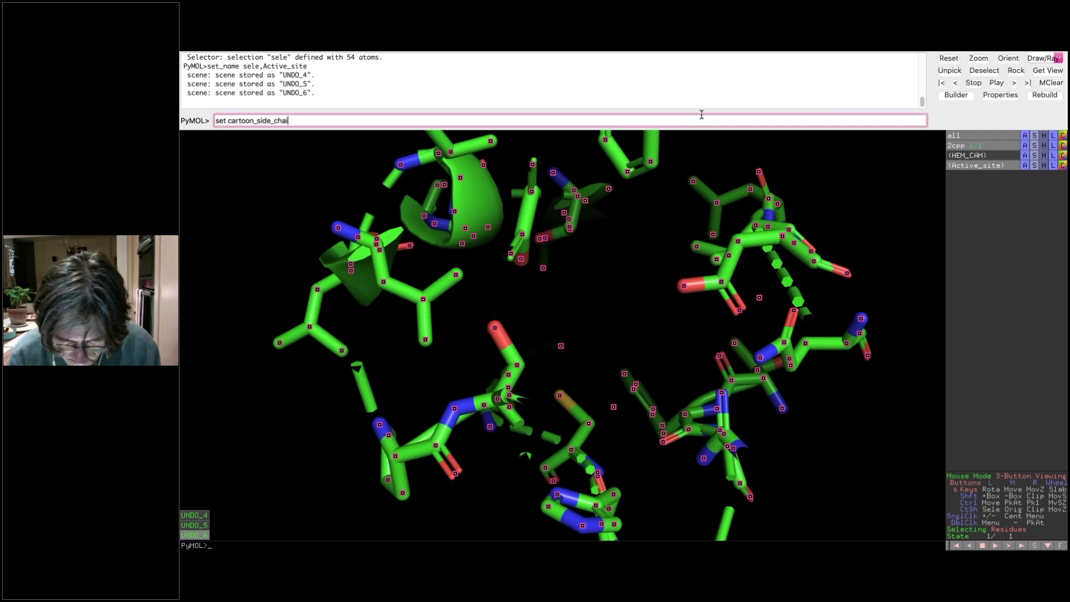
{"action": "type", "text": "n_helper, 1"}
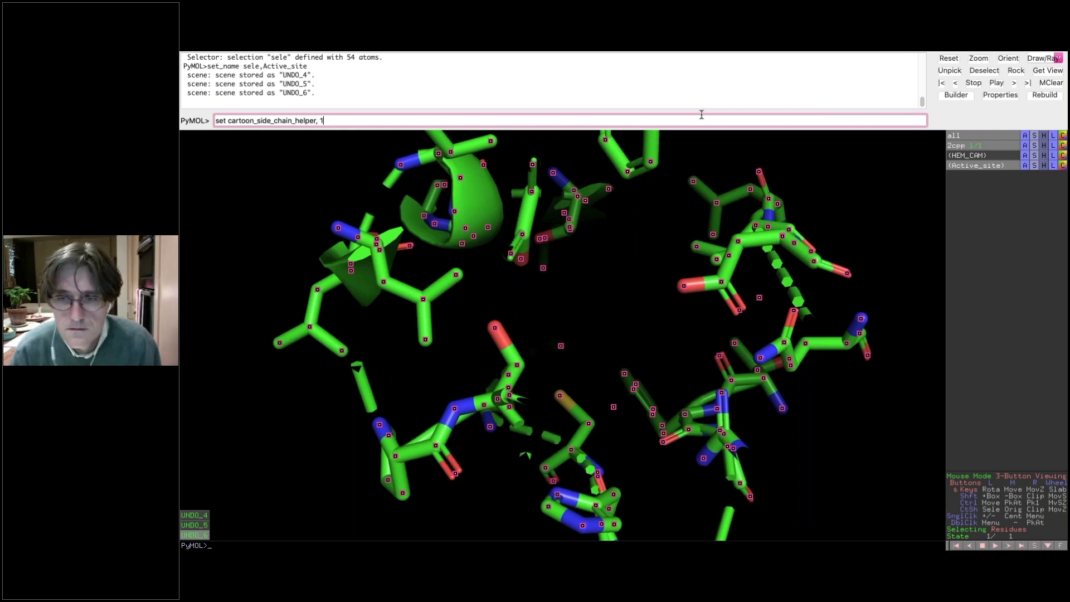
{"action": "key", "text": "Return"}
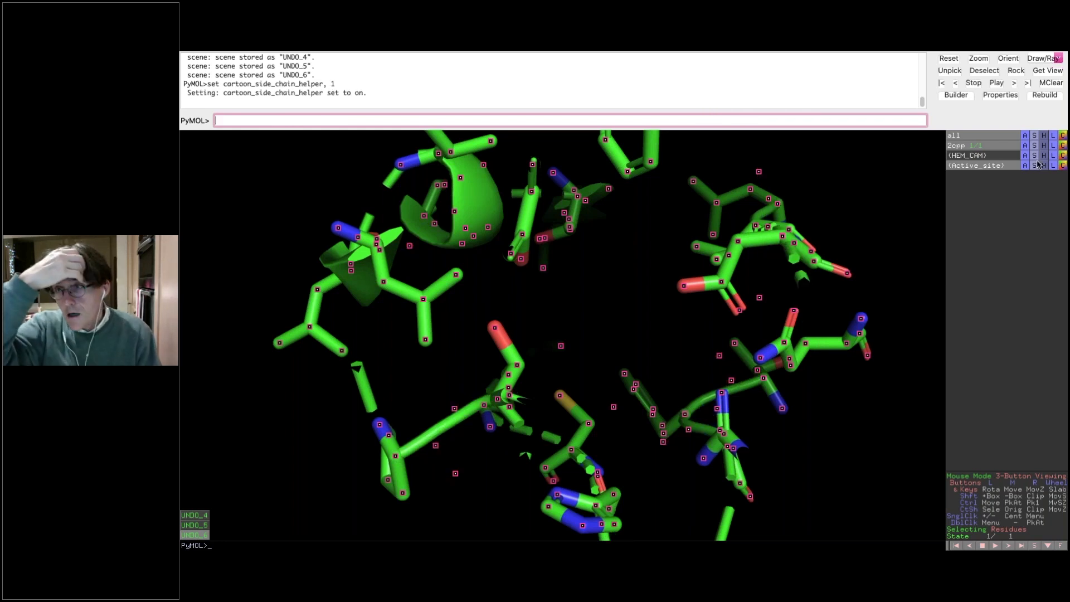
{"action": "left_click", "coordinate": [1063, 165]}
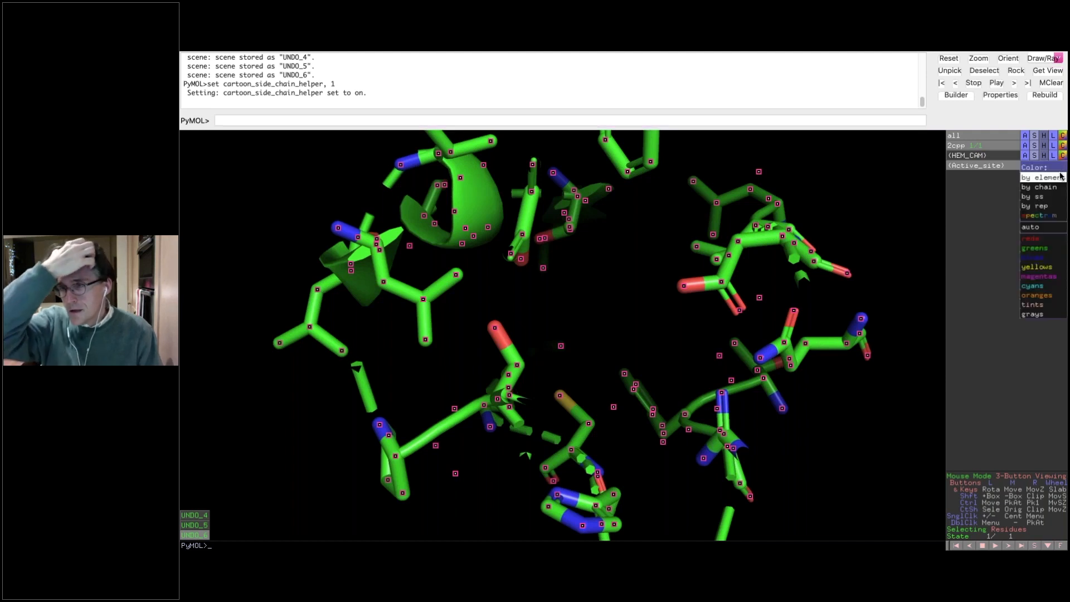
{"action": "mouse_move", "coordinate": [1060, 177]}
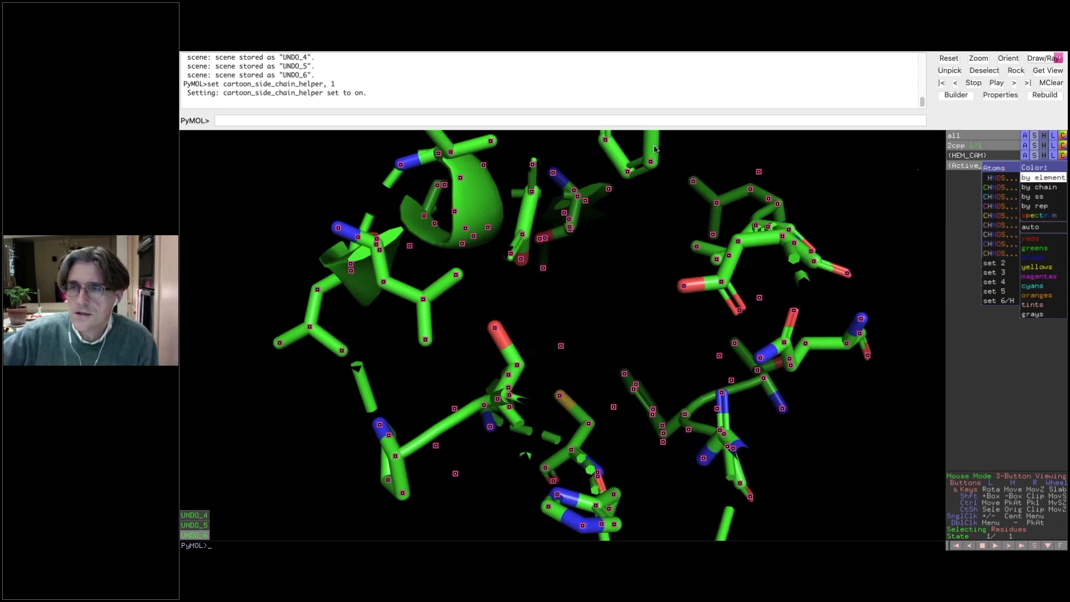
{"action": "left_click", "coordinate": [747, 148]}
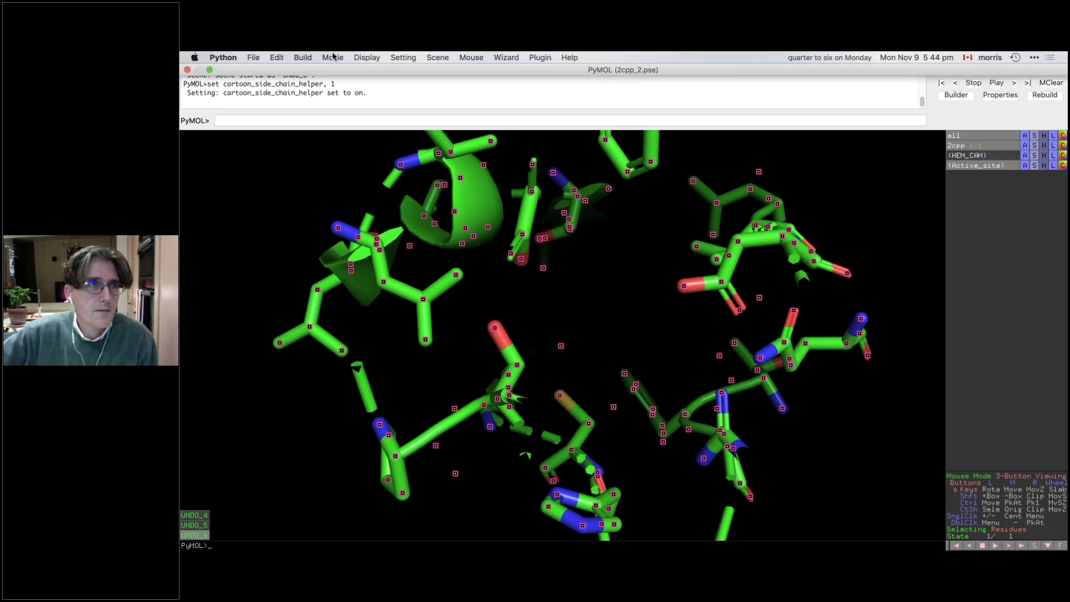
Step: Set the display background to white
{"action": "left_click", "coordinate": [373, 58]}
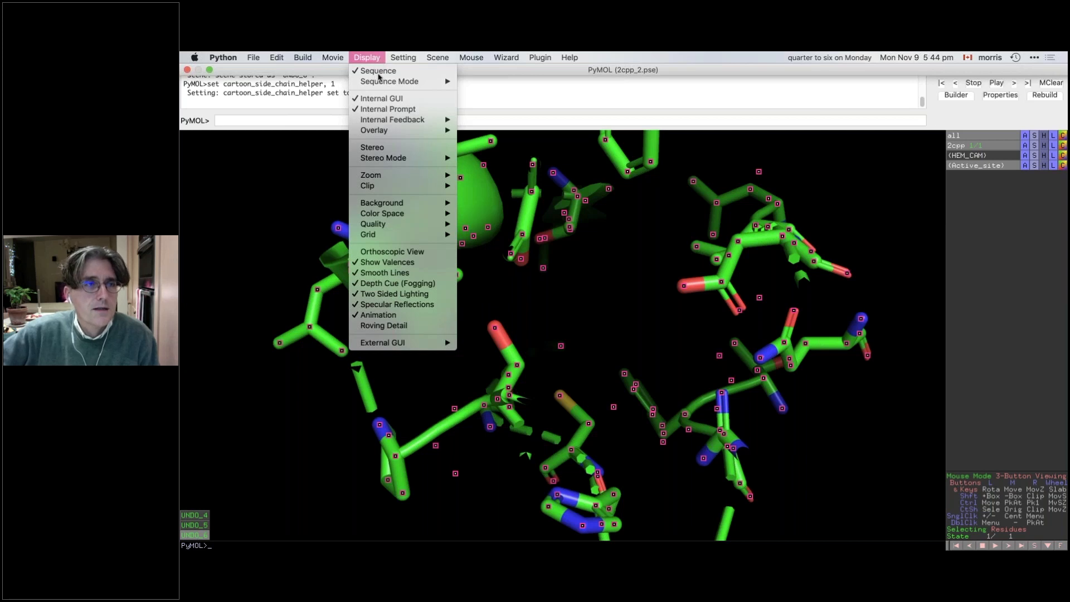
{"action": "mouse_move", "coordinate": [423, 203]}
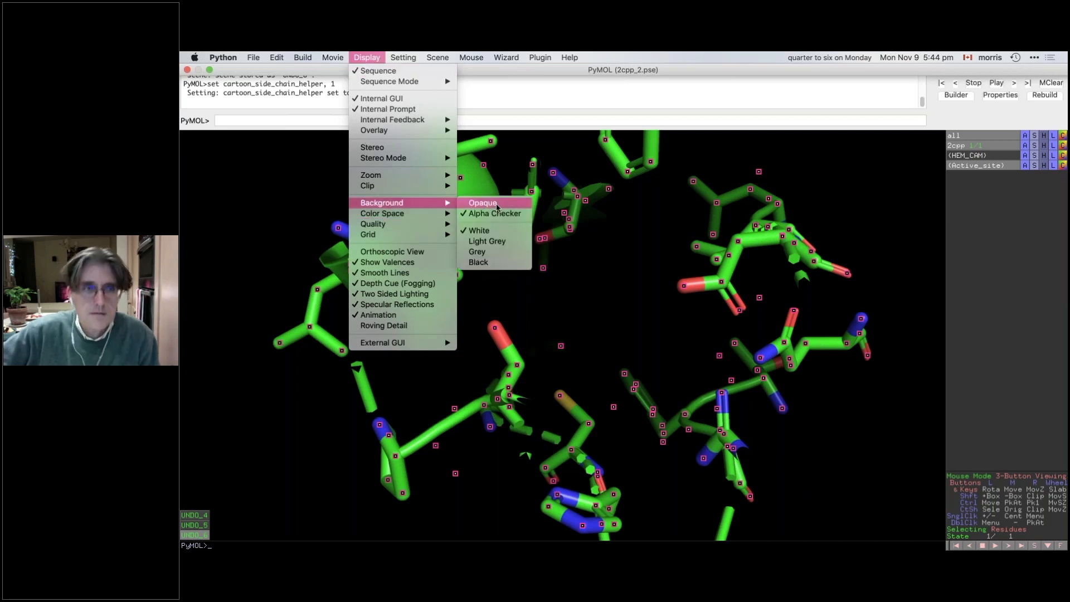
{"action": "left_click", "coordinate": [487, 233]}
{"action": "left_click_drag", "start_coordinate": [648, 329], "coordinate": [608, 346]}
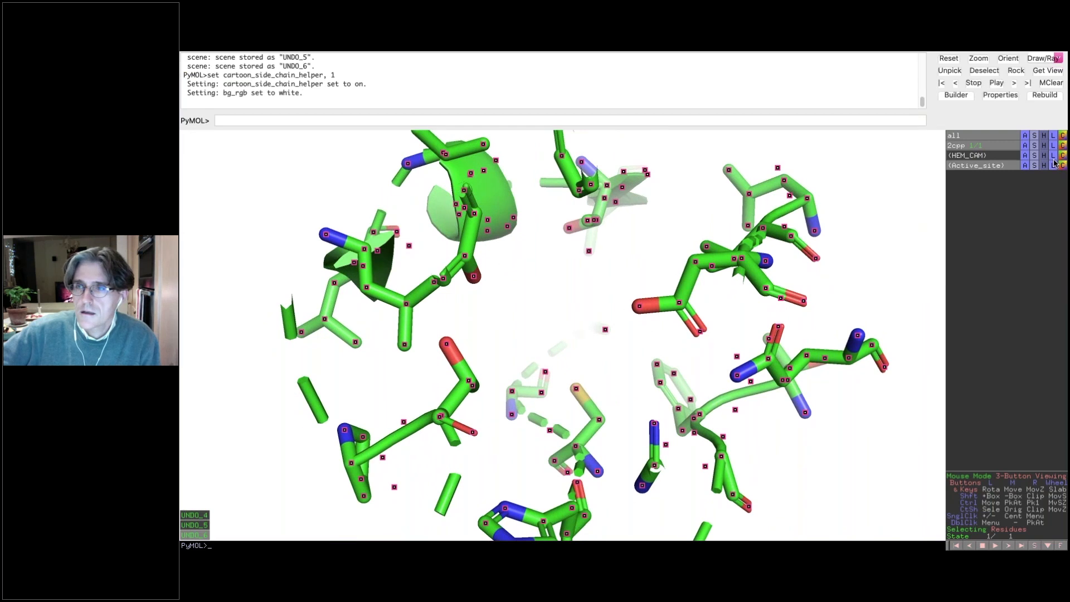
Step: Color the Active_site selection by element with white carbons and turn off its selection markers
{"action": "left_click", "coordinate": [1063, 168]}
{"action": "mouse_move", "coordinate": [1041, 177]}
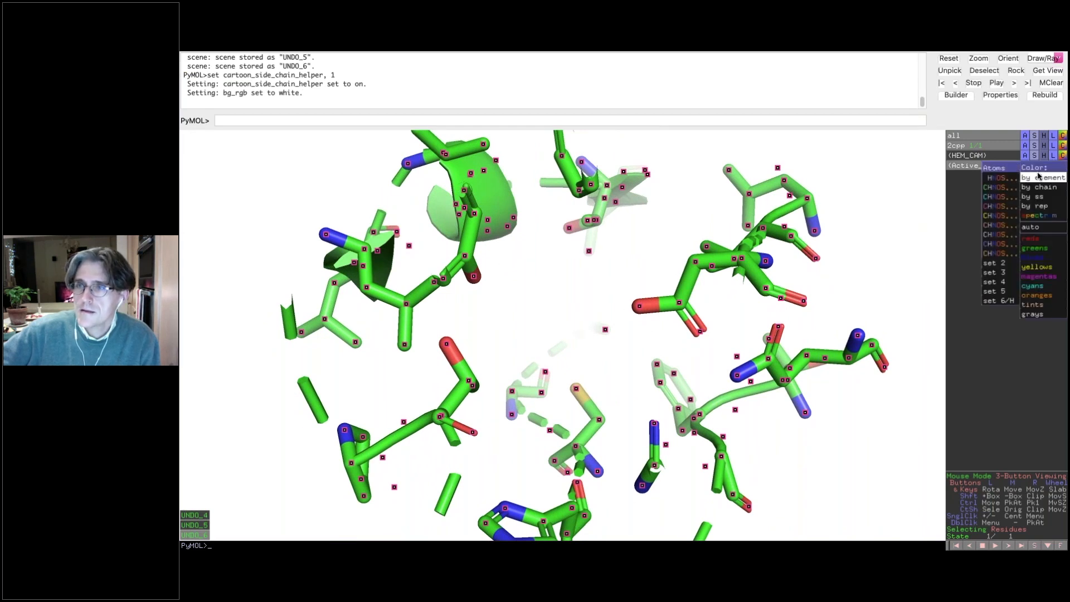
{"action": "left_click", "coordinate": [1004, 237]}
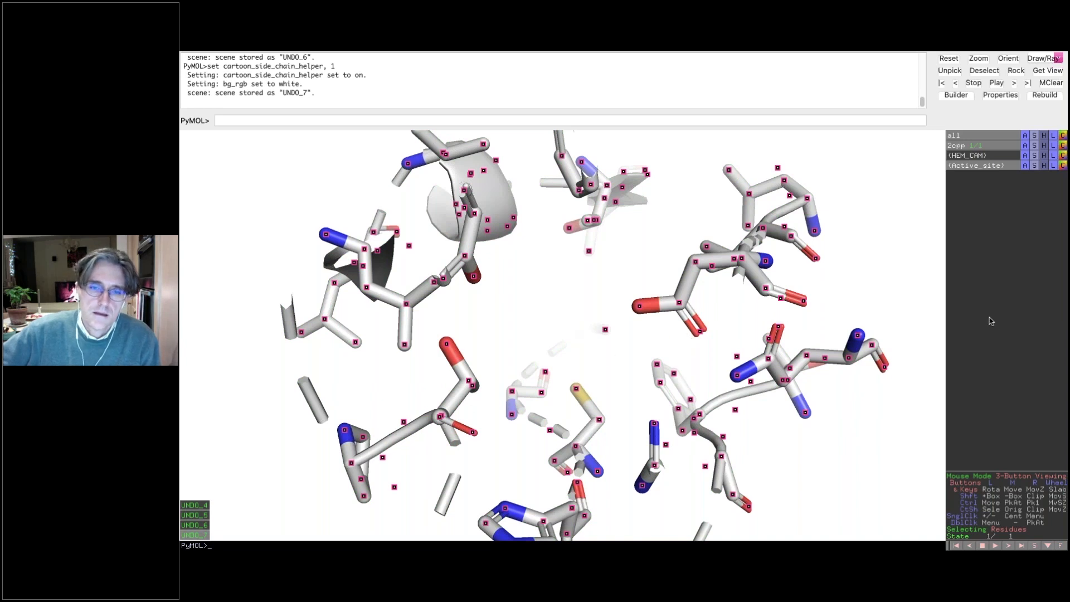
{"action": "left_click", "coordinate": [607, 361]}
{"action": "right_click_drag", "start_coordinate": [607, 396], "coordinate": [555, 351]}
{"action": "left_click_drag", "start_coordinate": [555, 351], "coordinate": [536, 334]}
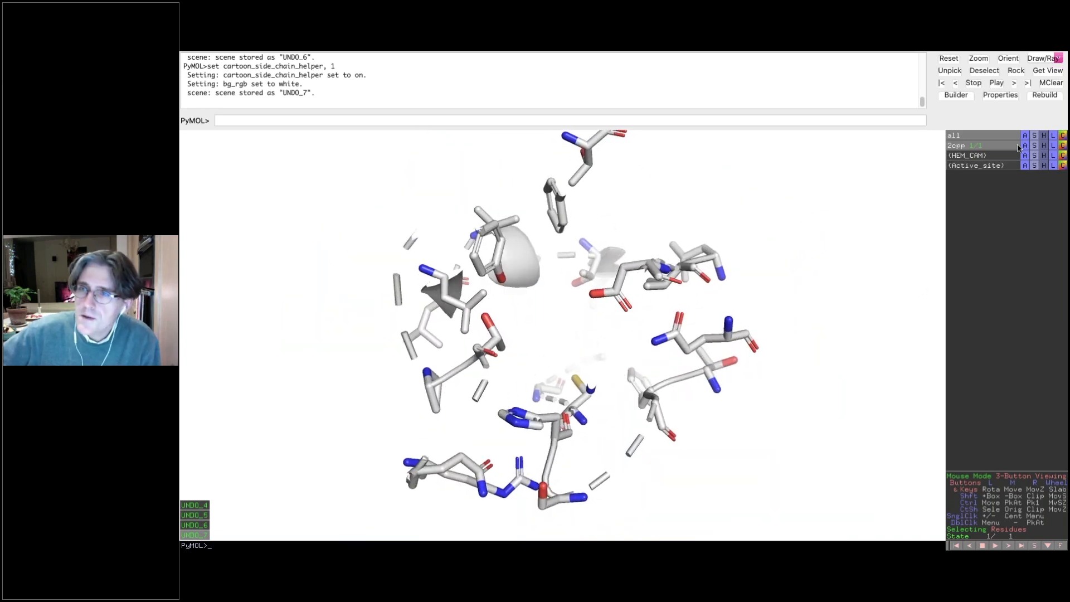
Step: Show the HEM_CAM selection as sticks and color it by element with white carbons
{"action": "left_click", "coordinate": [1034, 155]}
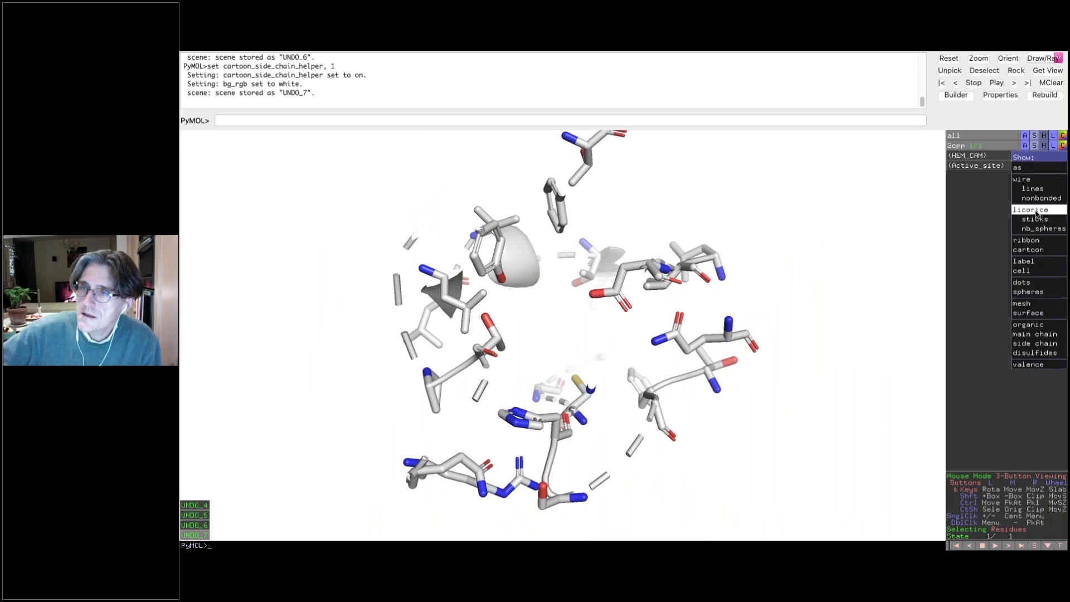
{"action": "left_click", "coordinate": [1035, 220]}
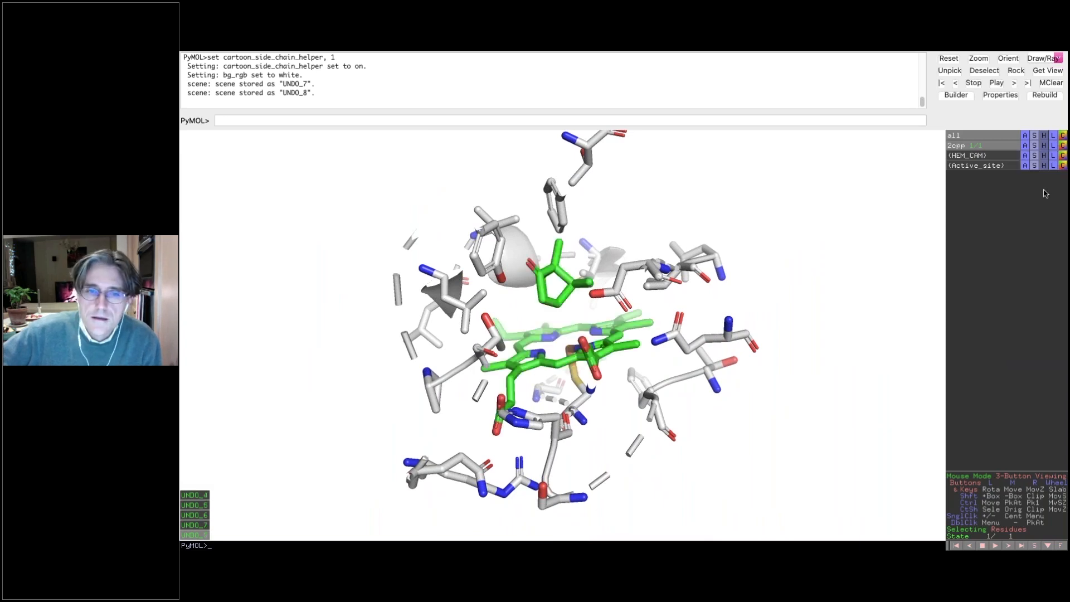
{"action": "left_click", "coordinate": [1062, 156]}
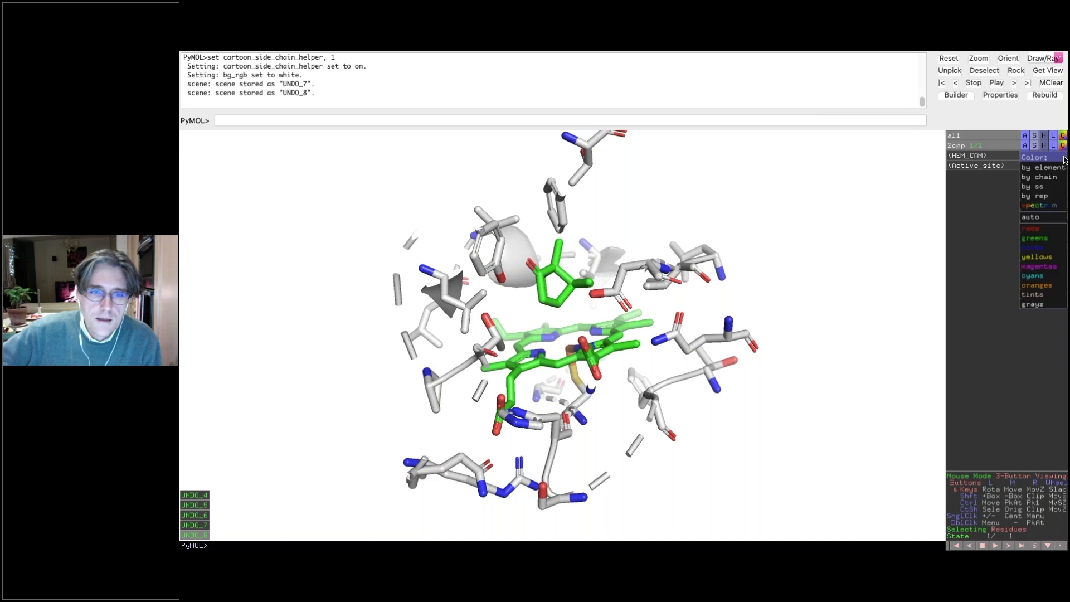
{"action": "mouse_move", "coordinate": [1060, 171]}
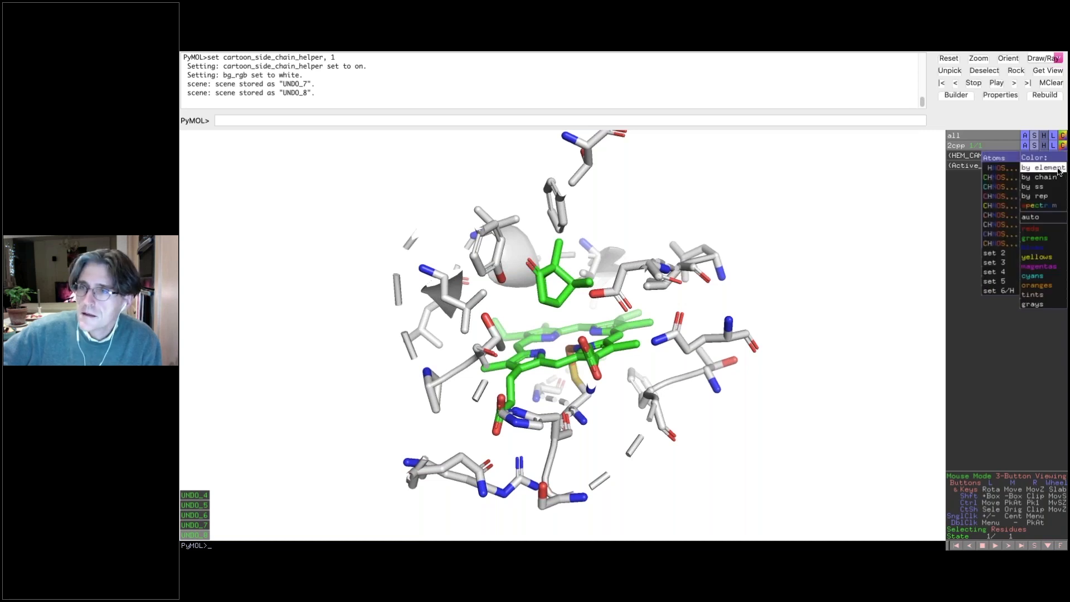
{"action": "left_click", "coordinate": [990, 221]}
{"action": "left_click_drag", "start_coordinate": [565, 419], "coordinate": [543, 434]}
{"action": "left_click_drag", "start_coordinate": [551, 433], "coordinate": [553, 433]}
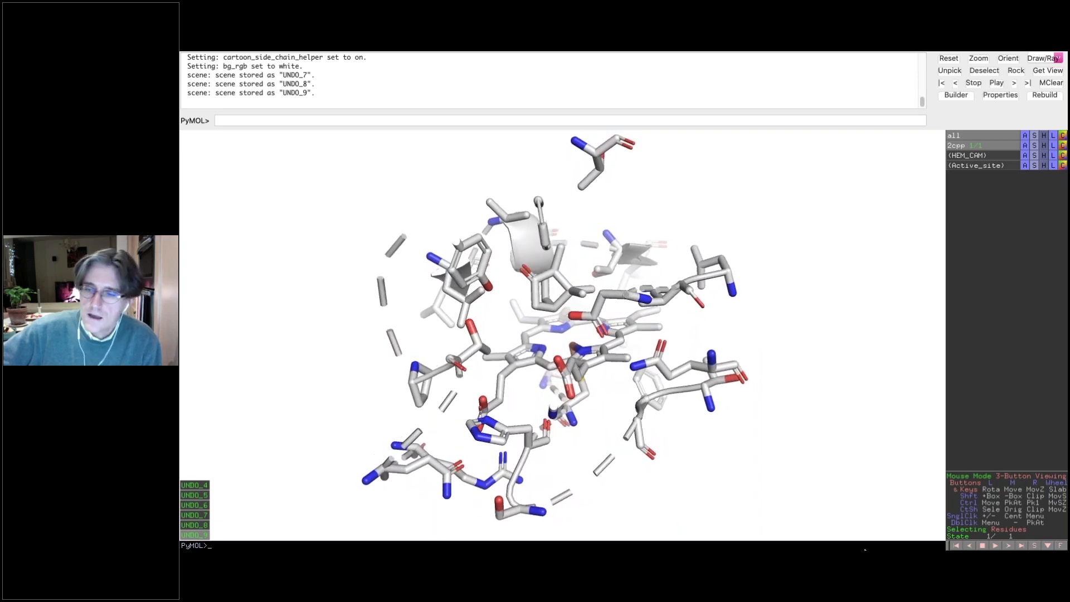
Step: Select individual residues around the heme and camphor, including ASP 297, LEU 294, PHE 87, GLN 322 and THR 101
{"action": "left_click", "coordinate": [600, 295]}
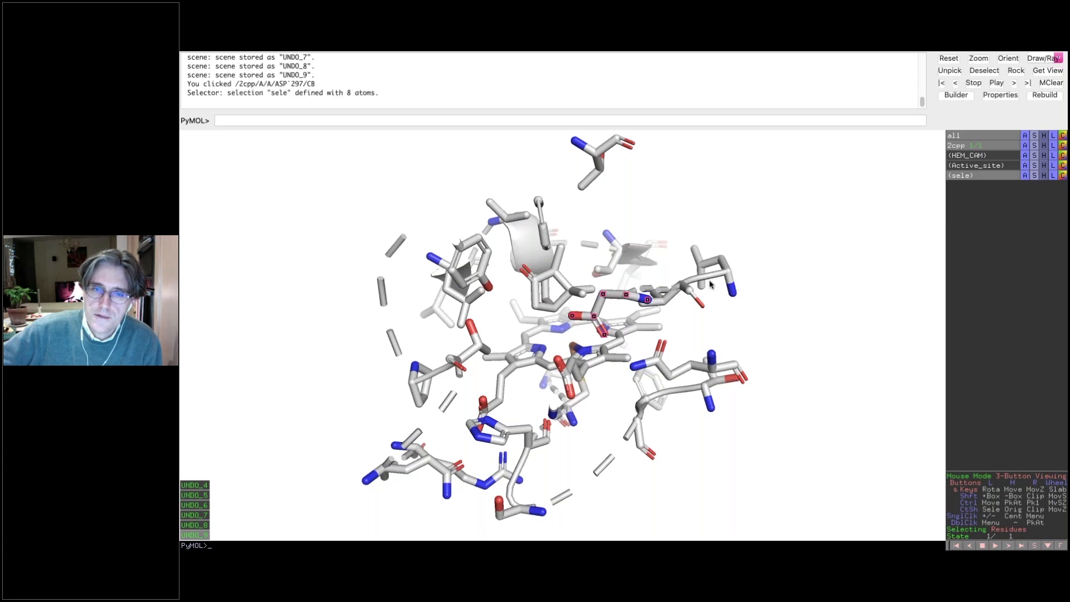
{"action": "left_click", "coordinate": [682, 287]}
{"action": "left_click", "coordinate": [719, 269]}
{"action": "left_click_drag", "start_coordinate": [650, 361], "coordinate": [552, 243]}
{"action": "left_click", "coordinate": [456, 215]}
{"action": "left_click_drag", "start_coordinate": [536, 394], "coordinate": [532, 405]}
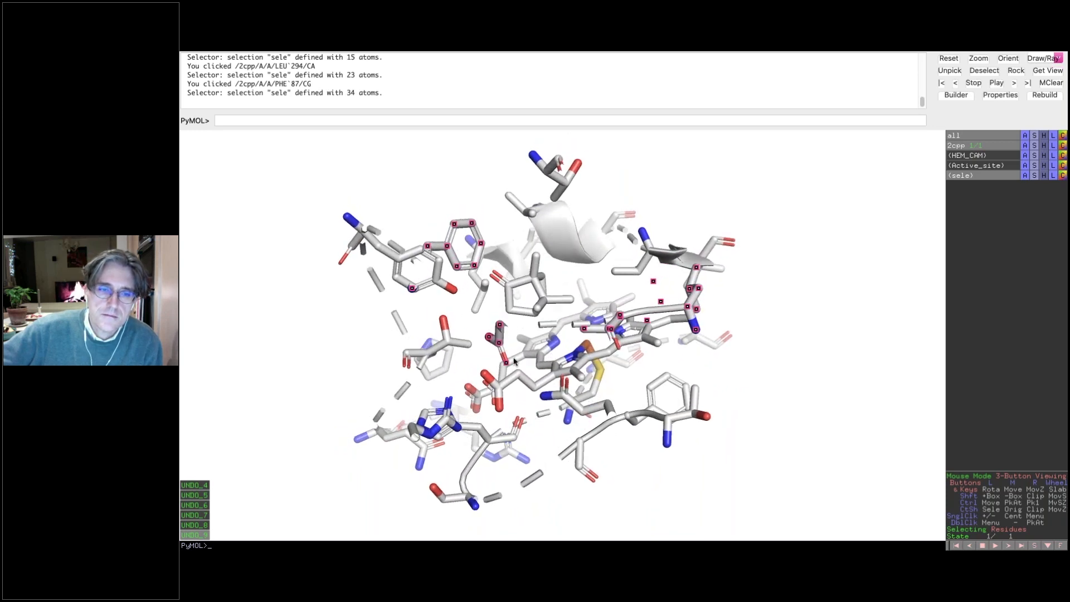
{"action": "left_click", "coordinate": [583, 415]}
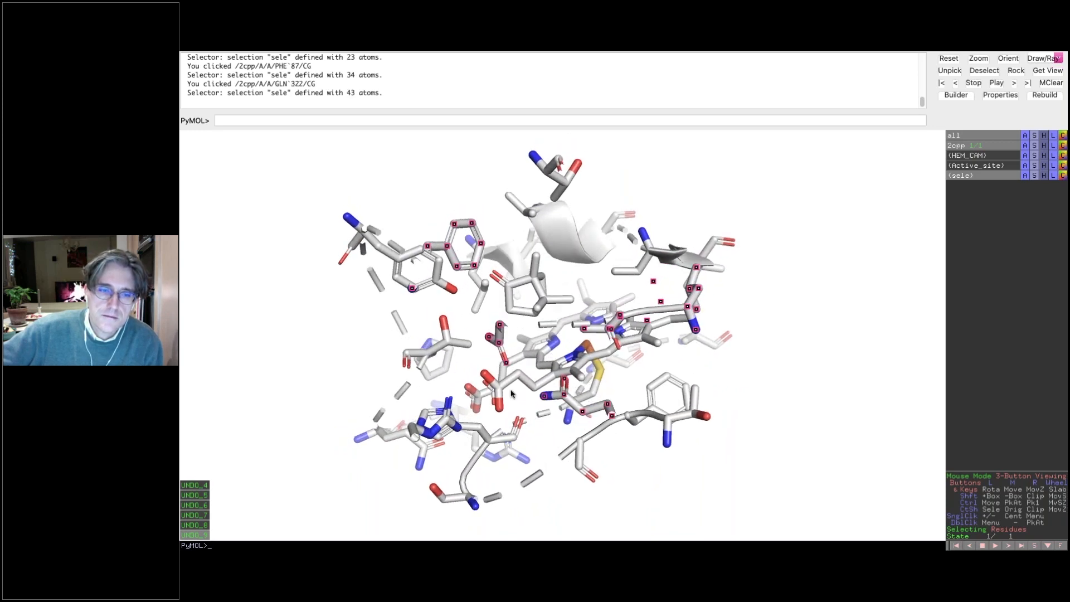
{"action": "left_click", "coordinate": [450, 338]}
Step: Add the remaining residue beside the already selected ones to the selection with a box selection
{"action": "left_click_drag", "start_coordinate": [757, 322], "coordinate": [658, 377]}
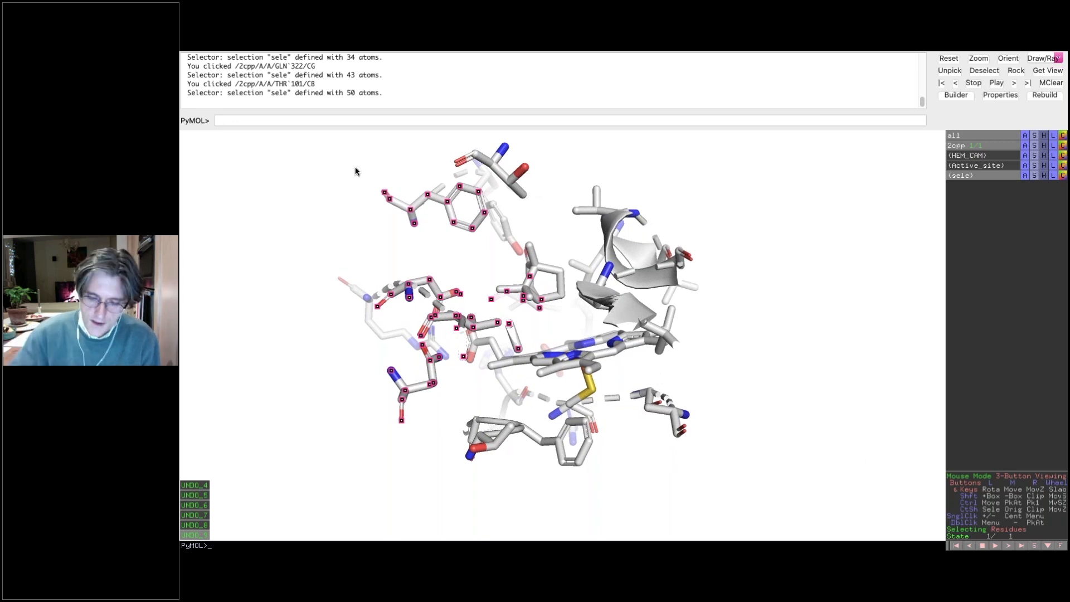
{"action": "left_click_drag", "start_coordinate": [359, 159], "coordinate": [427, 399], "text": "shift"}
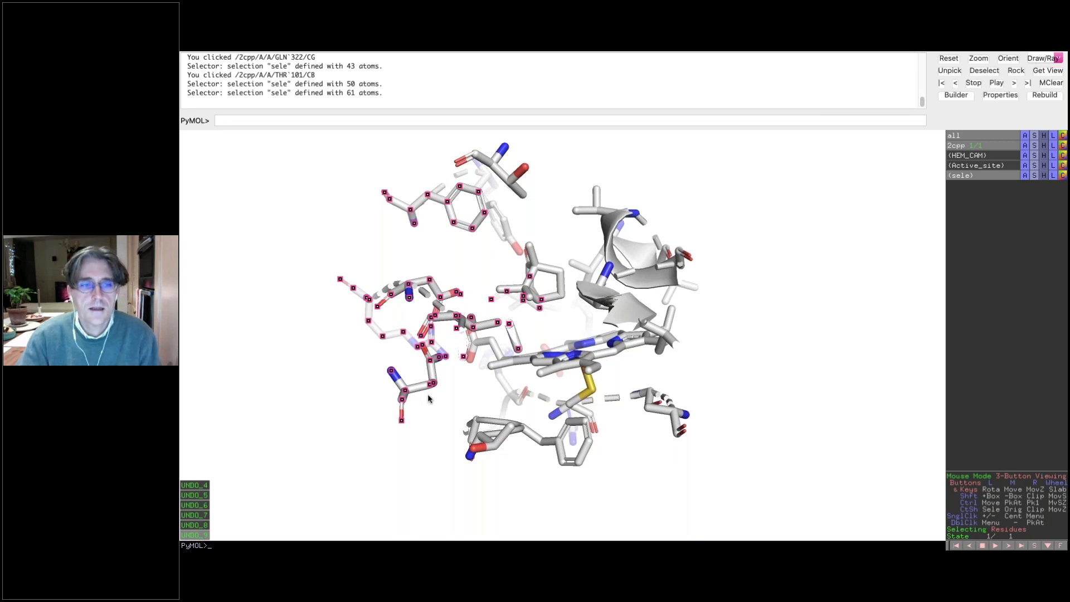
{"action": "scroll", "coordinate": [429, 393], "scroll_direction": "up", "scroll_amount": 3}
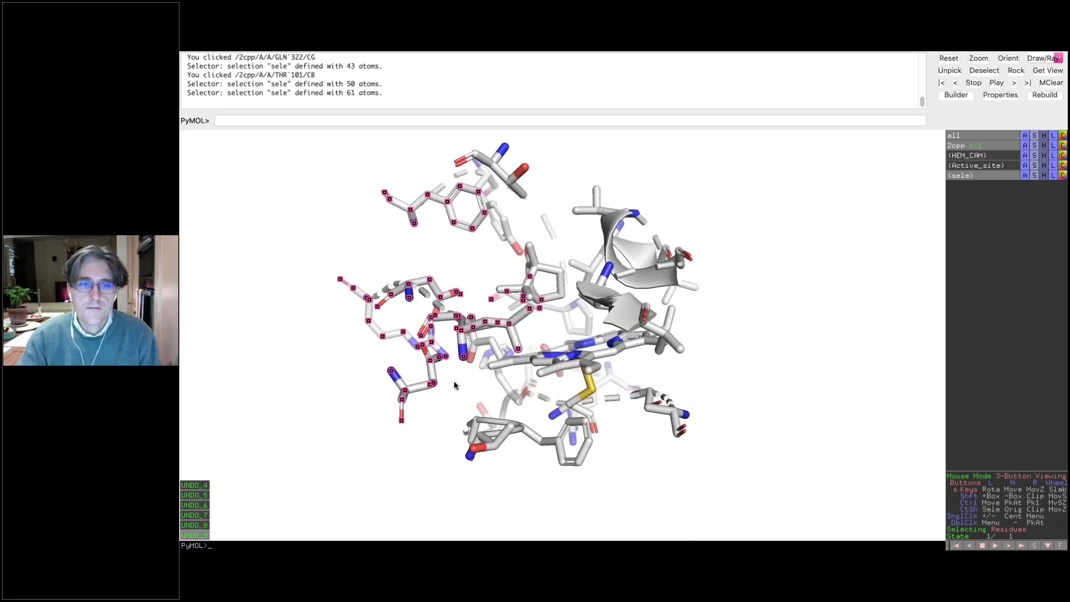
Step: Rename the current residue selection as clip_me
{"action": "left_click", "coordinate": [1035, 176]}
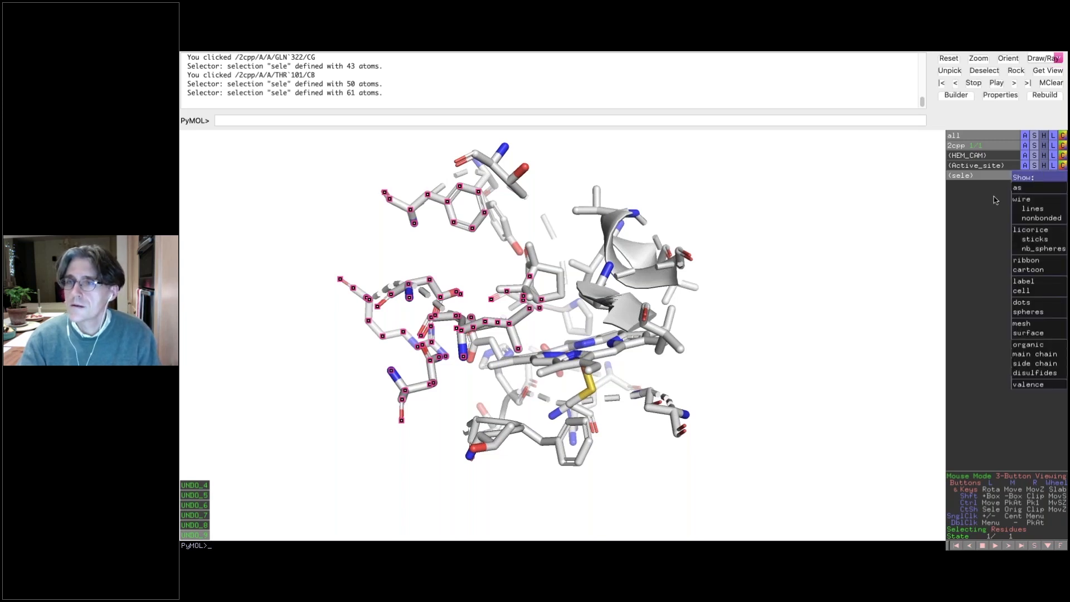
{"action": "left_click", "coordinate": [1029, 176]}
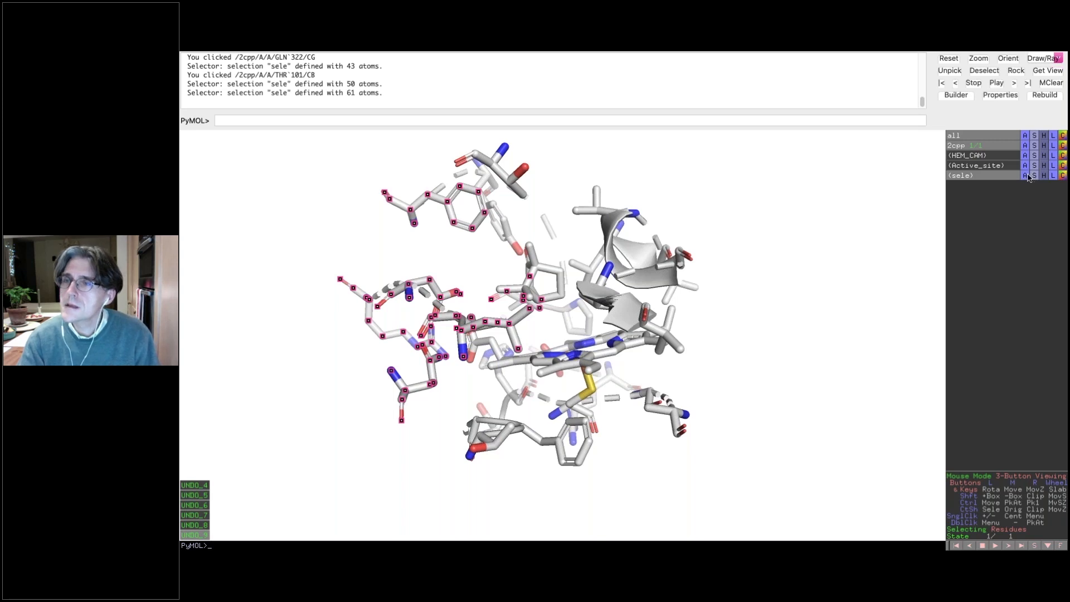
{"action": "left_click", "coordinate": [1025, 176]}
{"action": "left_click", "coordinate": [1021, 198]}
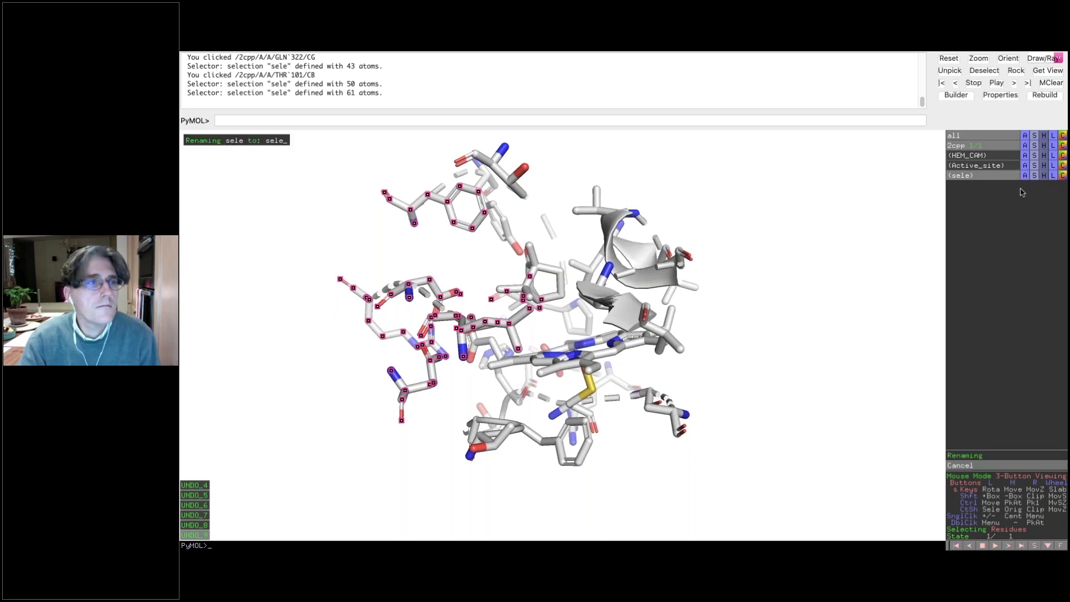
{"action": "key", "text": "BackSpace"}
{"action": "key", "text": "BackSpace"}
{"action": "key", "text": "BackSpace"}
{"action": "key", "text": "BackSpace"}
{"action": "type", "text": "clip_me"}
{"action": "key", "text": "Return"}
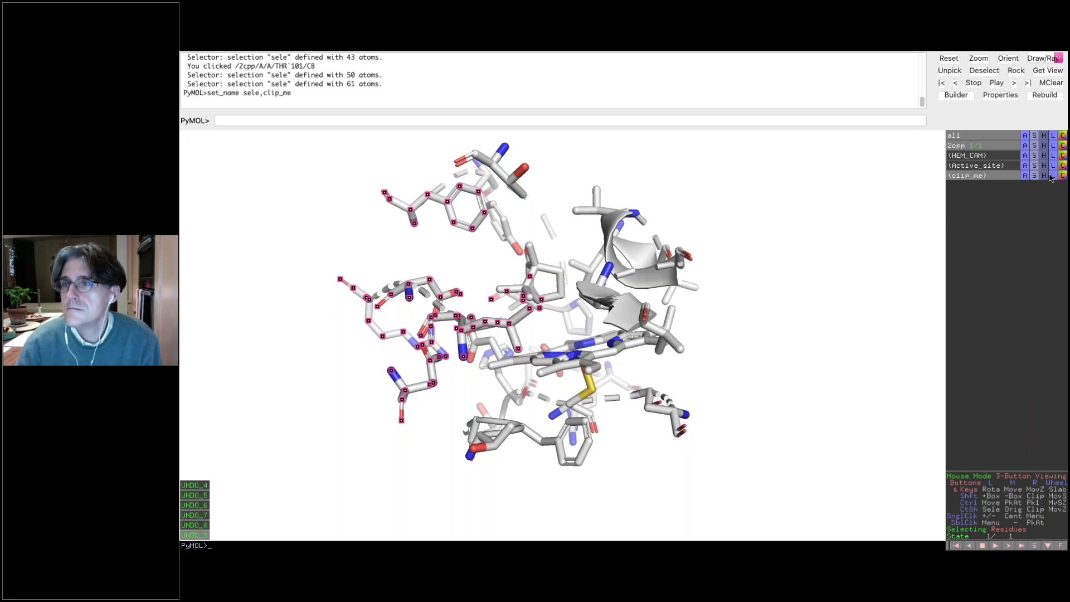
Step: Hide every representation of the clip_me selection and clear its selection markers
{"action": "left_click", "coordinate": [1045, 176]}
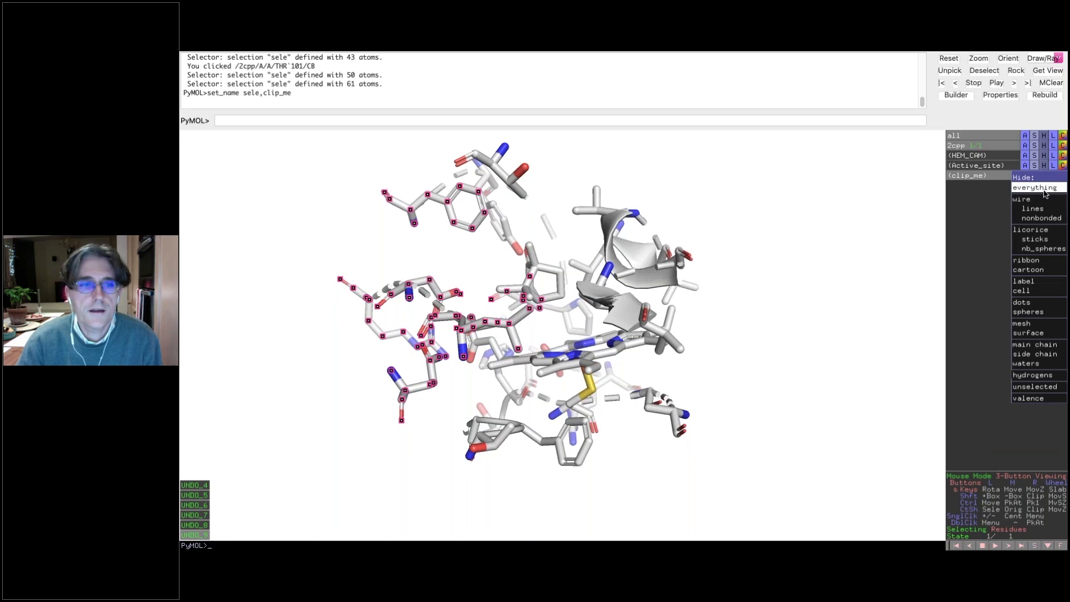
{"action": "left_click", "coordinate": [1045, 188]}
{"action": "left_click", "coordinate": [859, 214]}
{"action": "left_click_drag", "start_coordinate": [434, 359], "coordinate": [523, 346]}
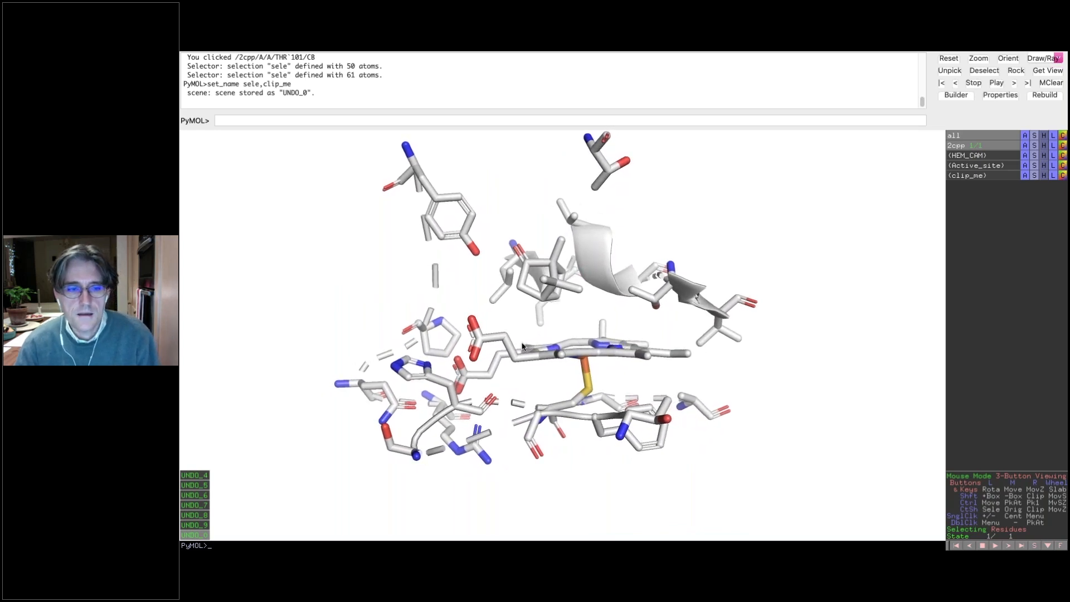
Step: Select the camphor residue above the heme, color it by element with dark blue carbons, and turn off its selection markers
{"action": "left_click_drag", "start_coordinate": [611, 367], "coordinate": [572, 306]}
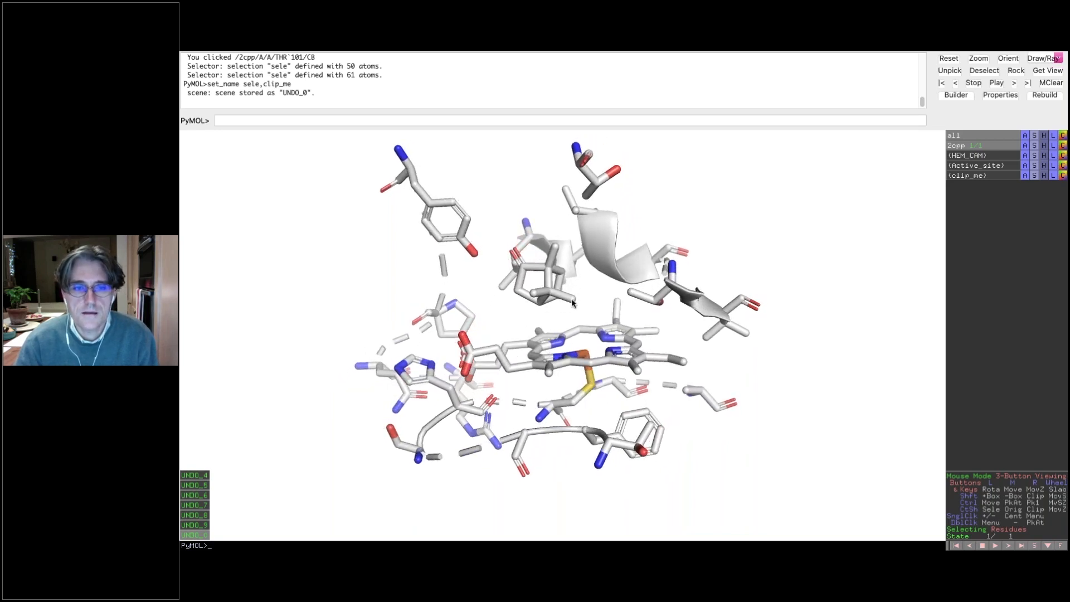
{"action": "left_click", "coordinate": [572, 301]}
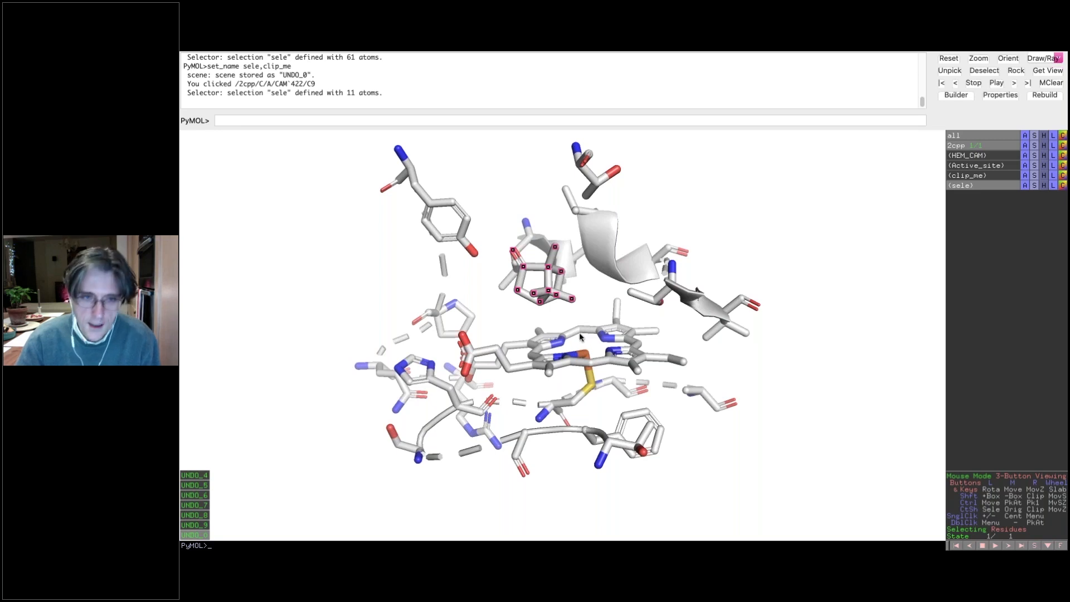
{"action": "left_click", "coordinate": [1064, 187]}
{"action": "mouse_move", "coordinate": [1039, 198]}
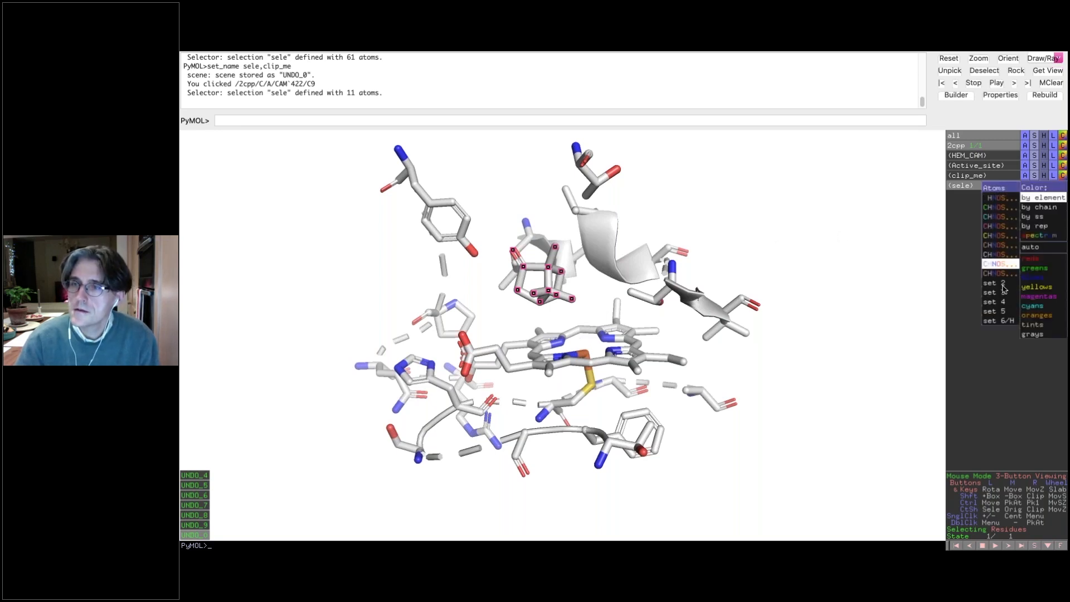
{"action": "mouse_move", "coordinate": [1001, 300]}
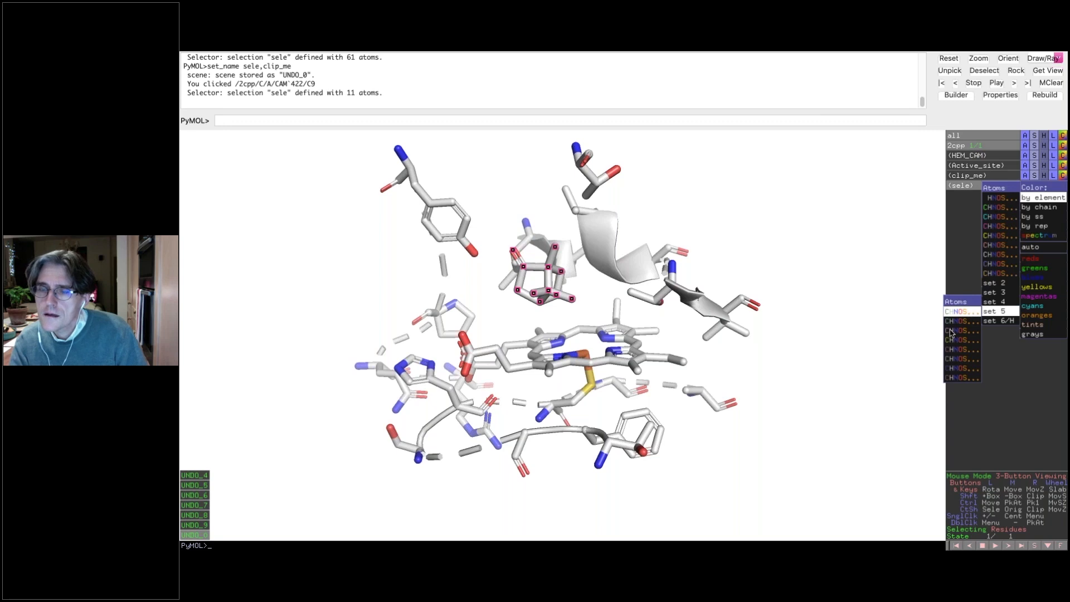
{"action": "left_click", "coordinate": [946, 368]}
{"action": "left_click_drag", "start_coordinate": [592, 315], "coordinate": [592, 313]}
{"action": "left_click", "coordinate": [961, 186]}
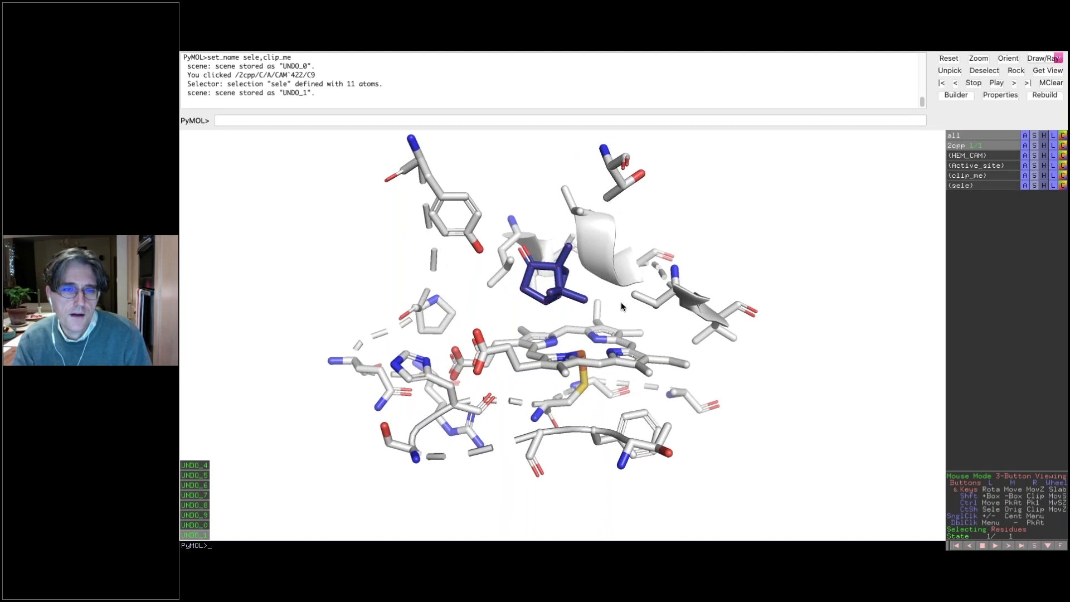
{"action": "right_click_drag", "start_coordinate": [628, 324], "coordinate": [625, 334]}
{"action": "left_click_drag", "start_coordinate": [625, 334], "coordinate": [540, 435]}
{"action": "left_click_drag", "start_coordinate": [500, 397], "coordinate": [606, 357]}
{"action": "left_click_drag", "start_coordinate": [579, 399], "coordinate": [569, 366]}
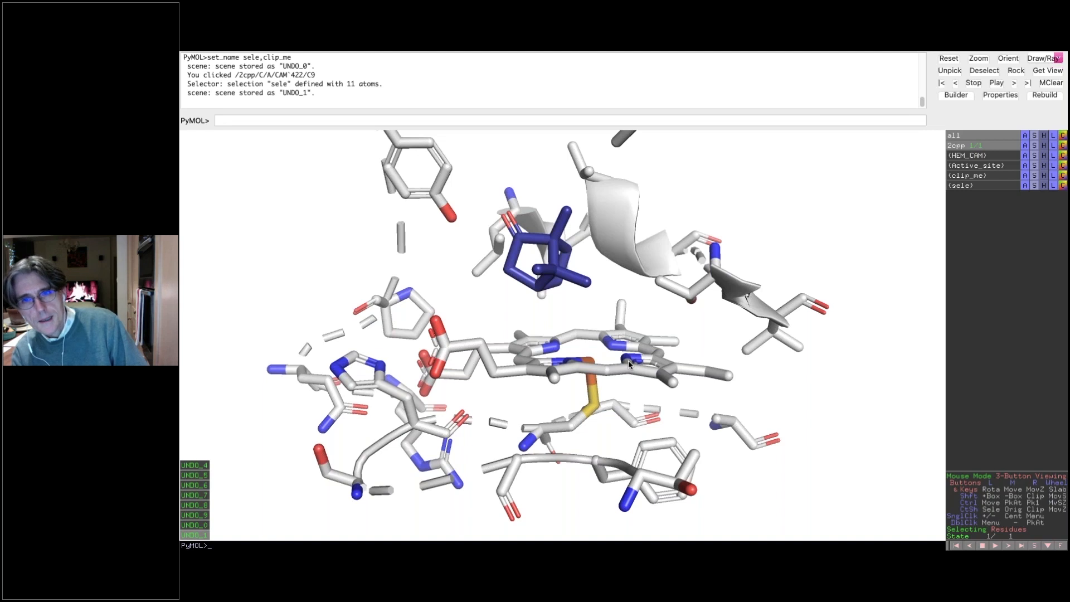
Step: Switch to Safari and examine the expansion, proximity and property operators on the PyMOLWiki Selection Algebra page
{"action": "mouse_move", "coordinate": [826, 53]}
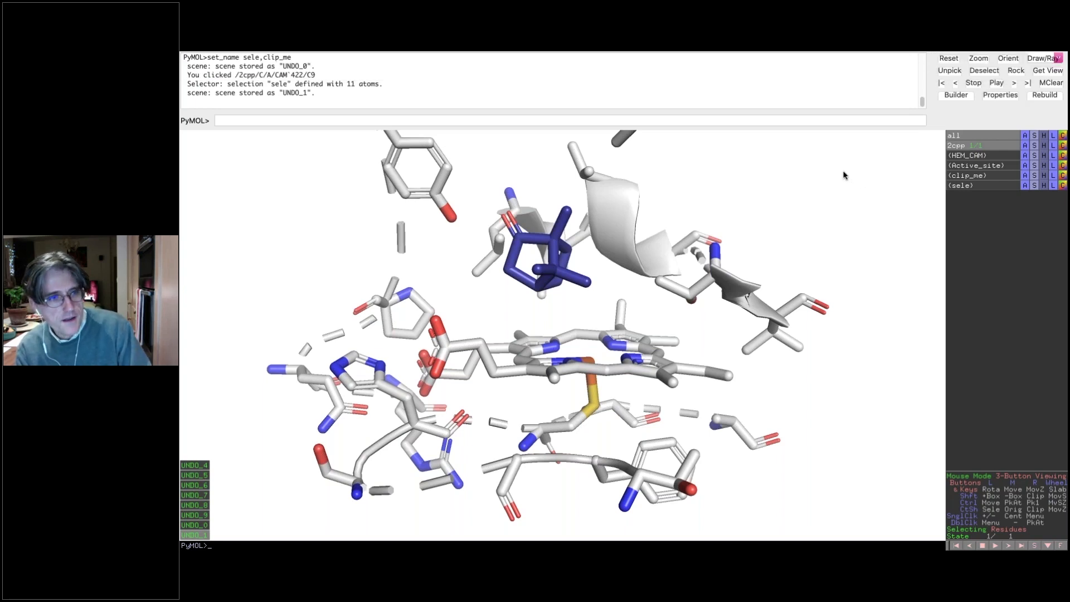
{"action": "key", "text": "super+Tab"}
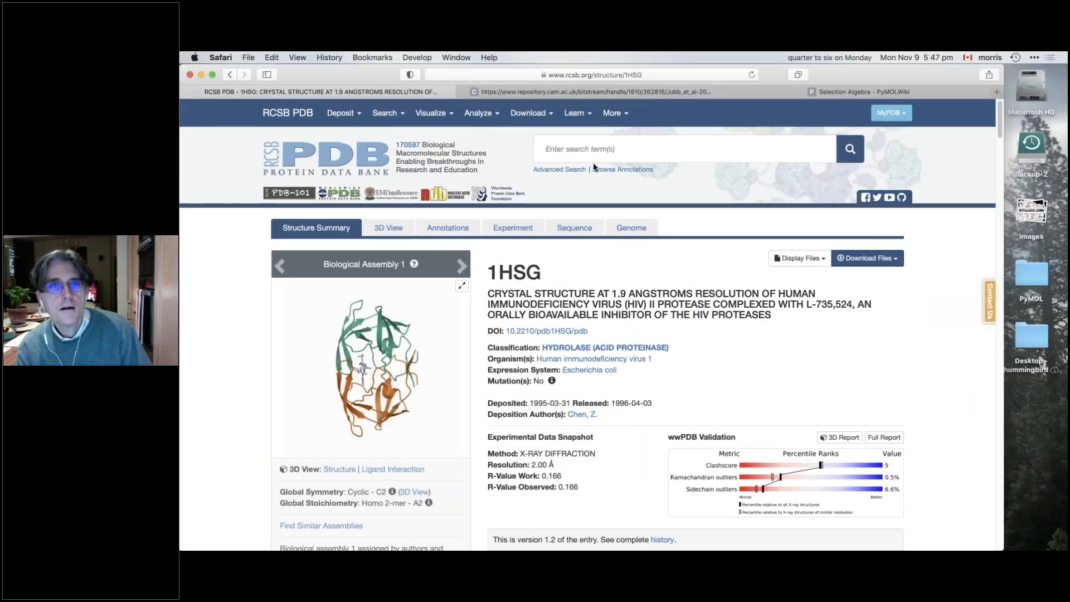
{"action": "left_click", "coordinate": [780, 91]}
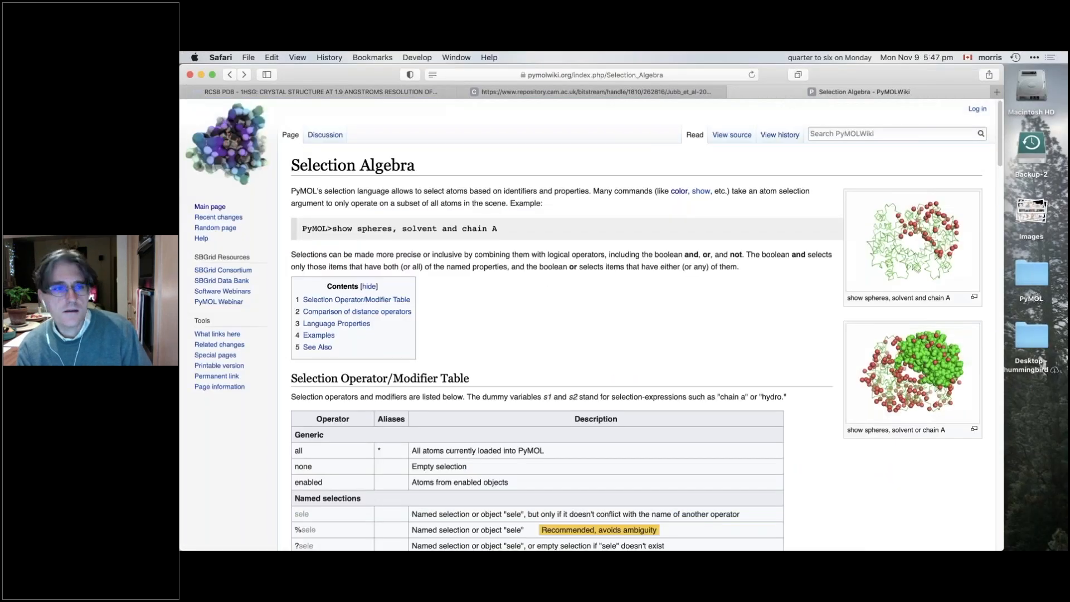
{"action": "scroll", "coordinate": [558, 323], "scroll_direction": "down", "scroll_amount": 5}
{"action": "scroll", "coordinate": [538, 323], "scroll_direction": "down", "scroll_amount": 10}
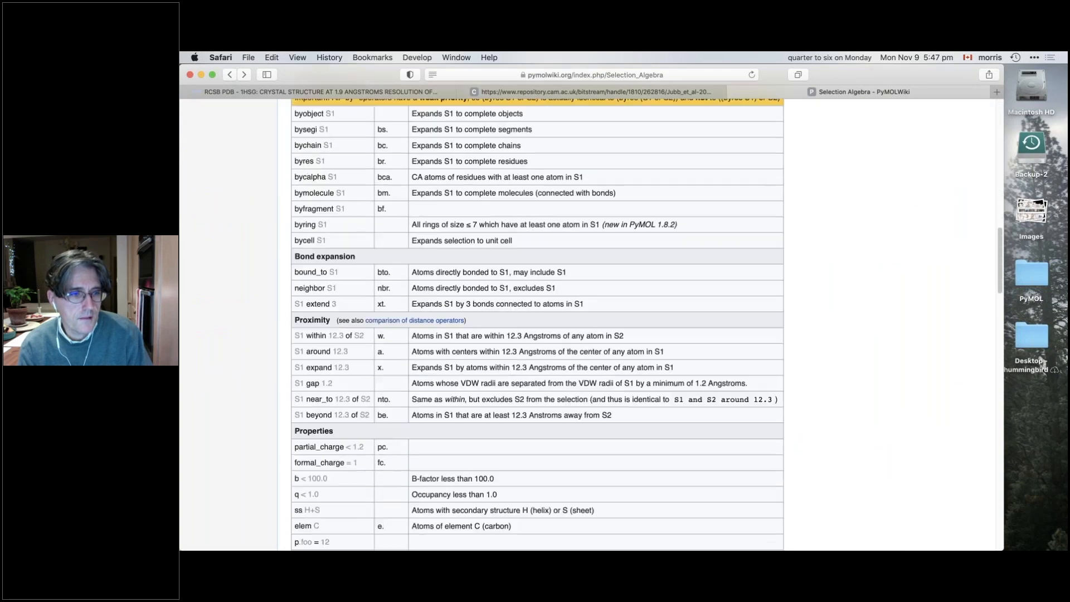
{"action": "scroll", "coordinate": [538, 323], "scroll_direction": "down", "scroll_amount": 5}
{"action": "scroll", "coordinate": [538, 324], "scroll_direction": "up", "scroll_amount": 5}
{"action": "scroll", "coordinate": [538, 324], "scroll_direction": "down", "scroll_amount": 1}
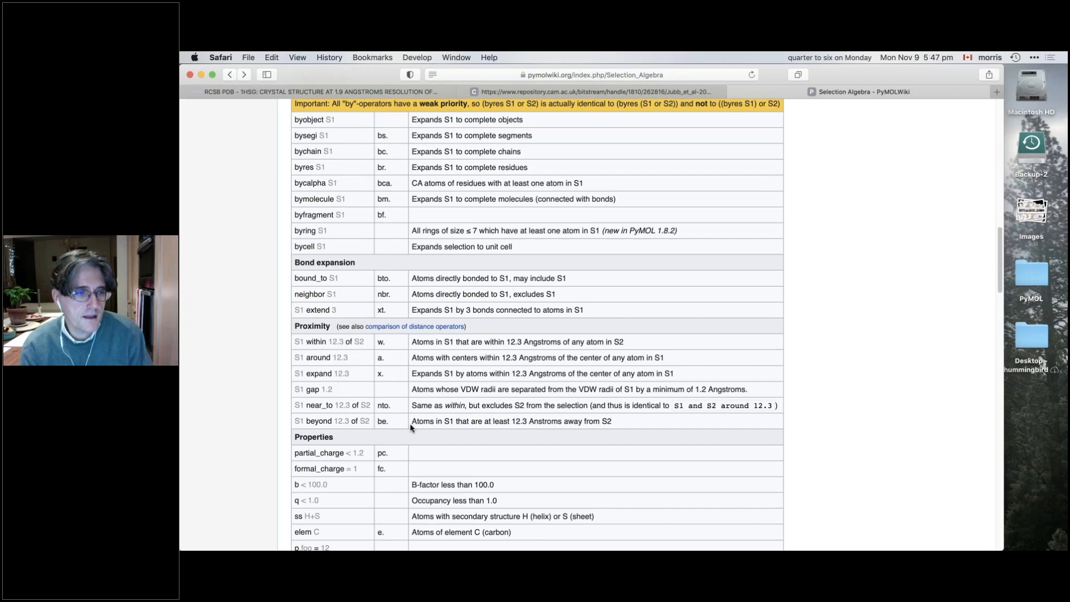
{"action": "scroll", "coordinate": [483, 415], "scroll_direction": "down", "scroll_amount": 4}
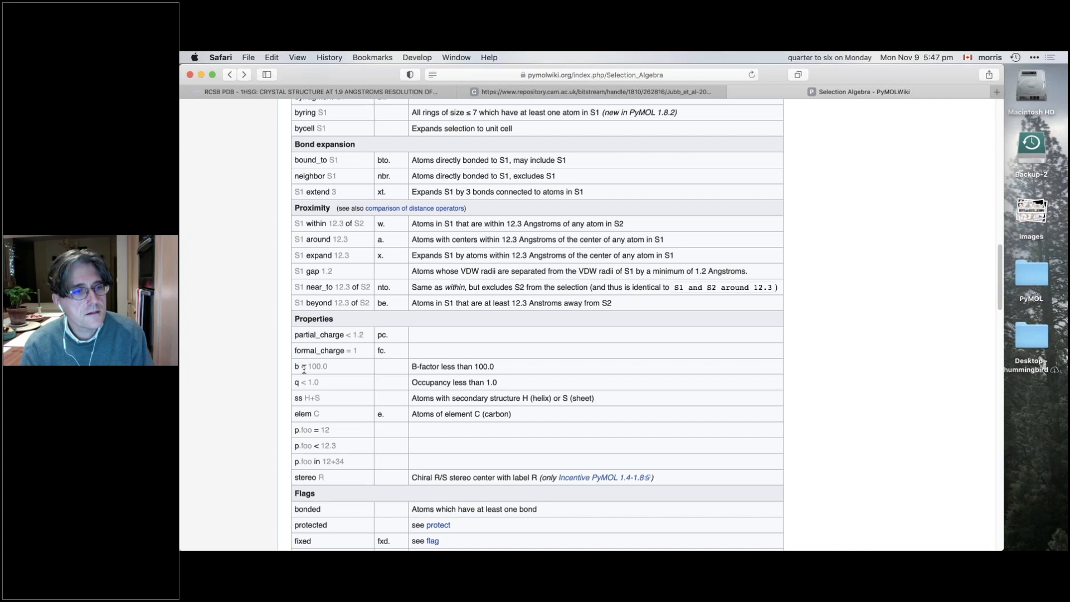
{"action": "scroll", "coordinate": [365, 432], "scroll_direction": "down", "scroll_amount": 1}
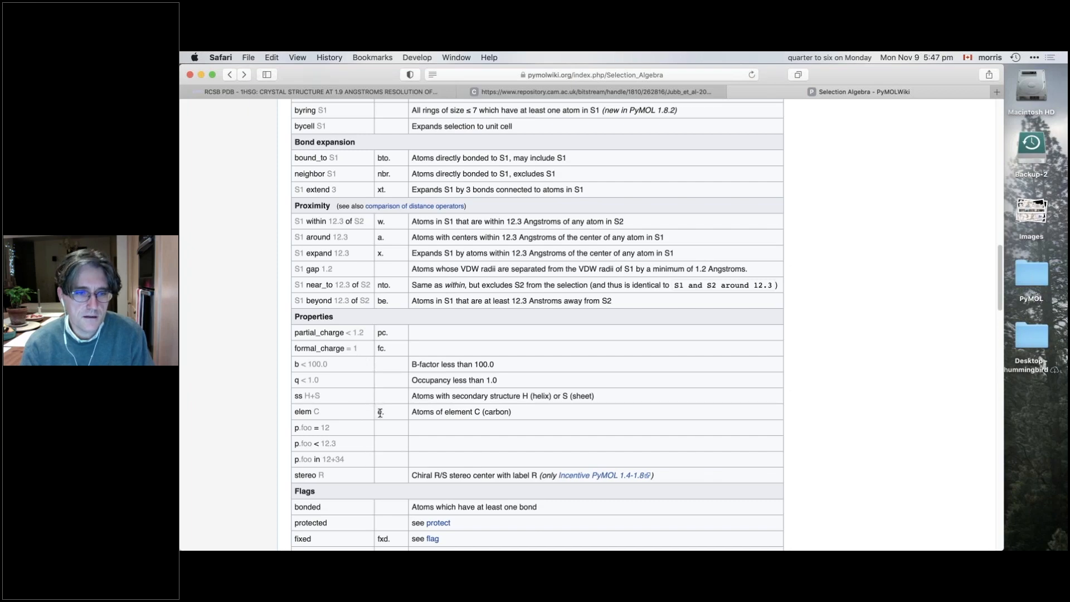
{"action": "scroll", "coordinate": [380, 413], "scroll_direction": "down", "scroll_amount": 1}
{"action": "scroll", "coordinate": [380, 413], "scroll_direction": "down", "scroll_amount": 5}
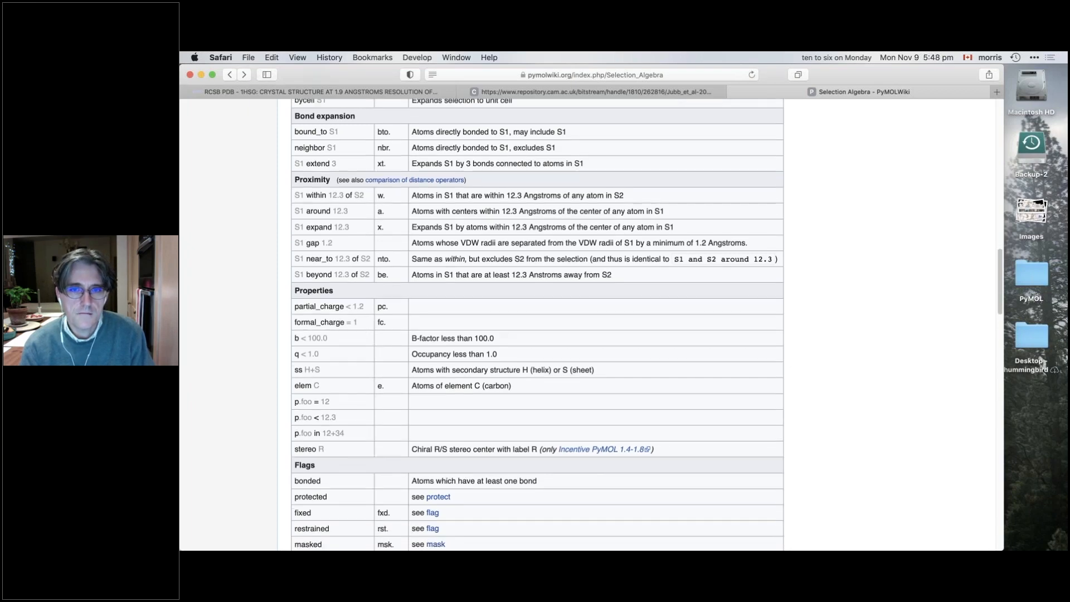
{"action": "scroll", "coordinate": [380, 412], "scroll_direction": "up", "scroll_amount": 3}
{"action": "scroll", "coordinate": [368, 409], "scroll_direction": "up", "scroll_amount": 3}
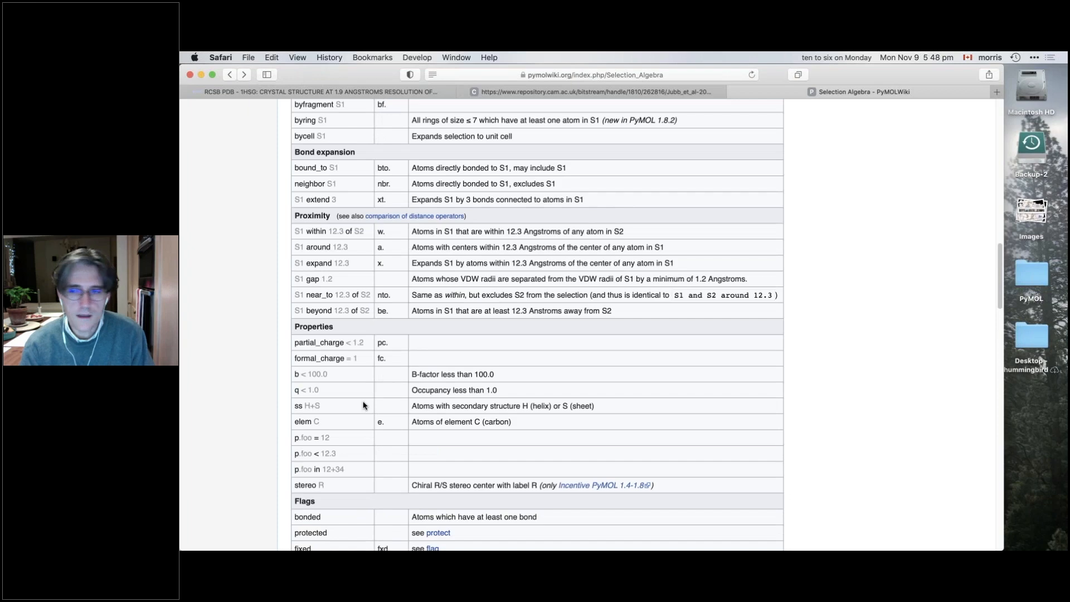
Step: Switch back to PyMOL, enlarge the command output area and run "from pymol import cmd"
{"action": "key", "text": "super+Tab"}
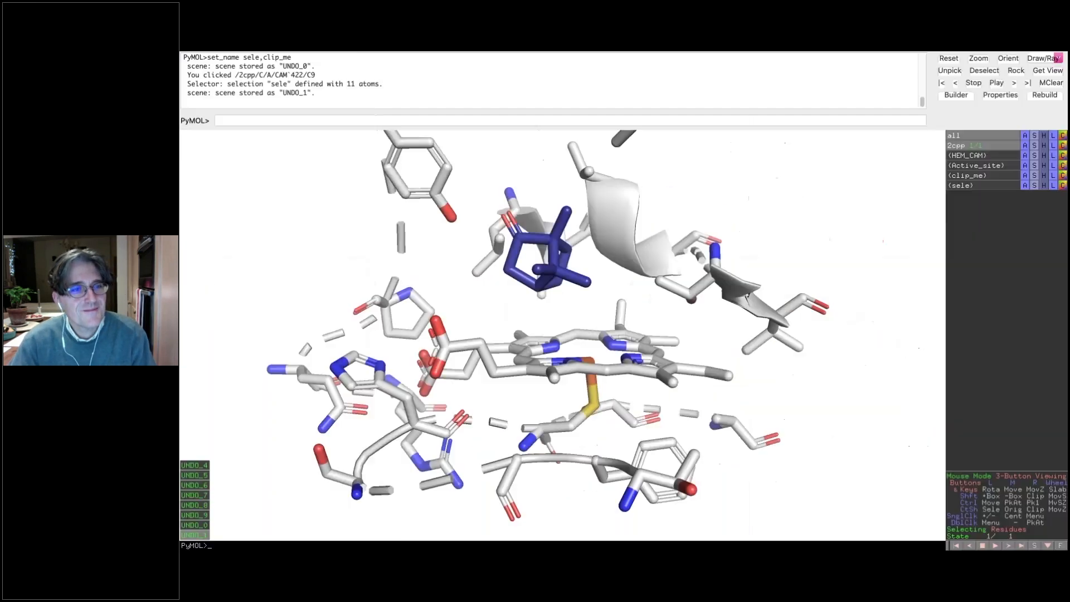
{"action": "left_click_drag", "start_coordinate": [576, 129], "coordinate": [579, 170]}
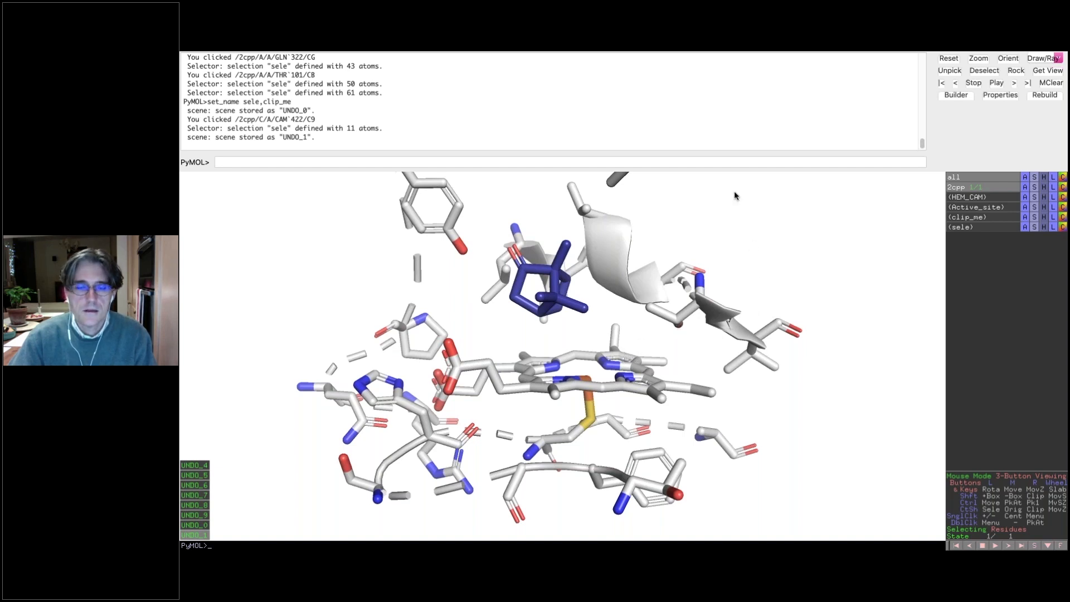
{"action": "left_click", "coordinate": [685, 161]}
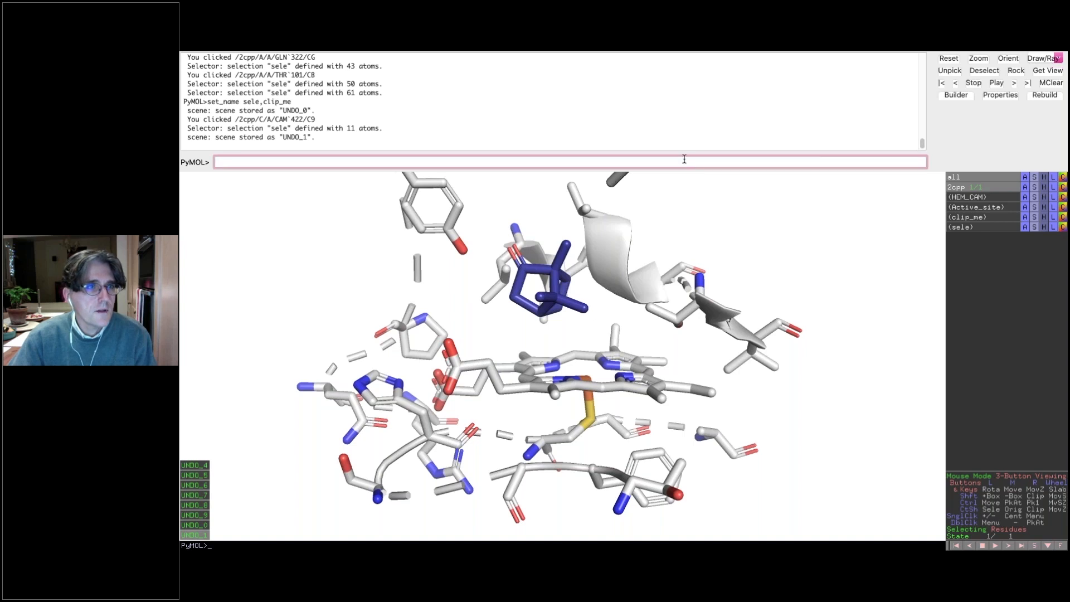
{"action": "type", "text": "i"}
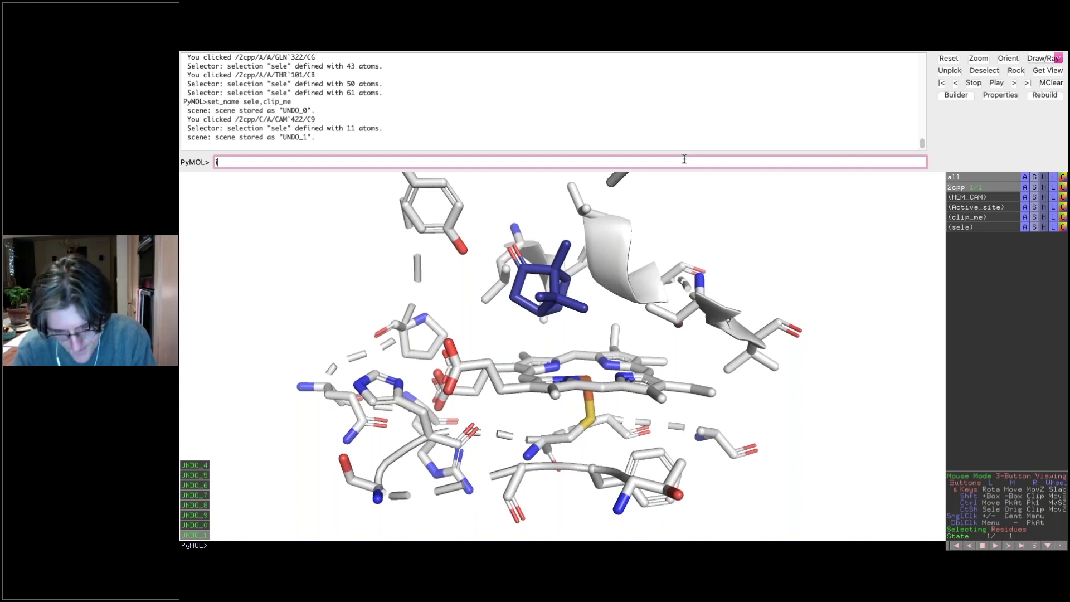
{"action": "key", "text": "super+Tab"}
{"action": "key", "text": "super+shift+Tab"}
{"action": "type", "text": "from pymo"}
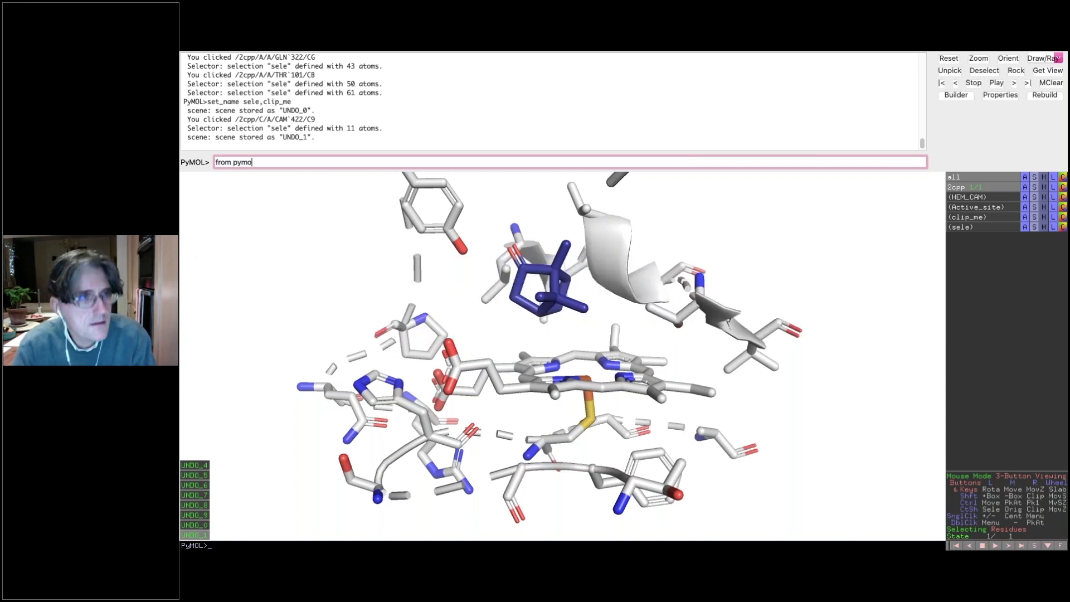
{"action": "type", "text": "l import cmd"}
{"action": "key", "text": "Return"}
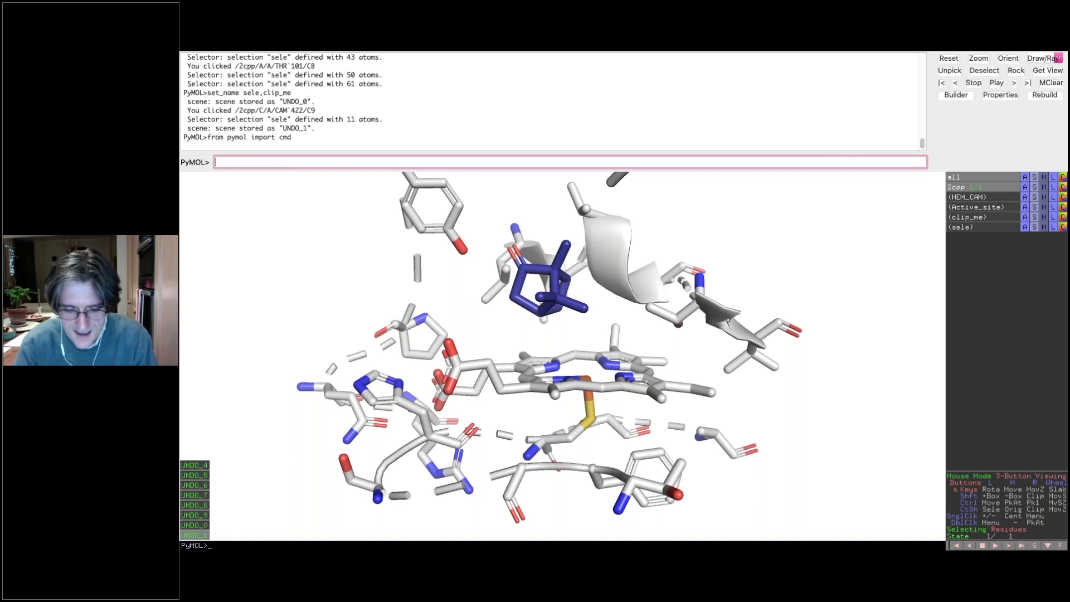
{"action": "type", "text": "ob"}
{"action": "key", "text": "BackSpace"}
{"action": "key", "text": "BackSpace"}
{"action": "type", "text": "all ="}
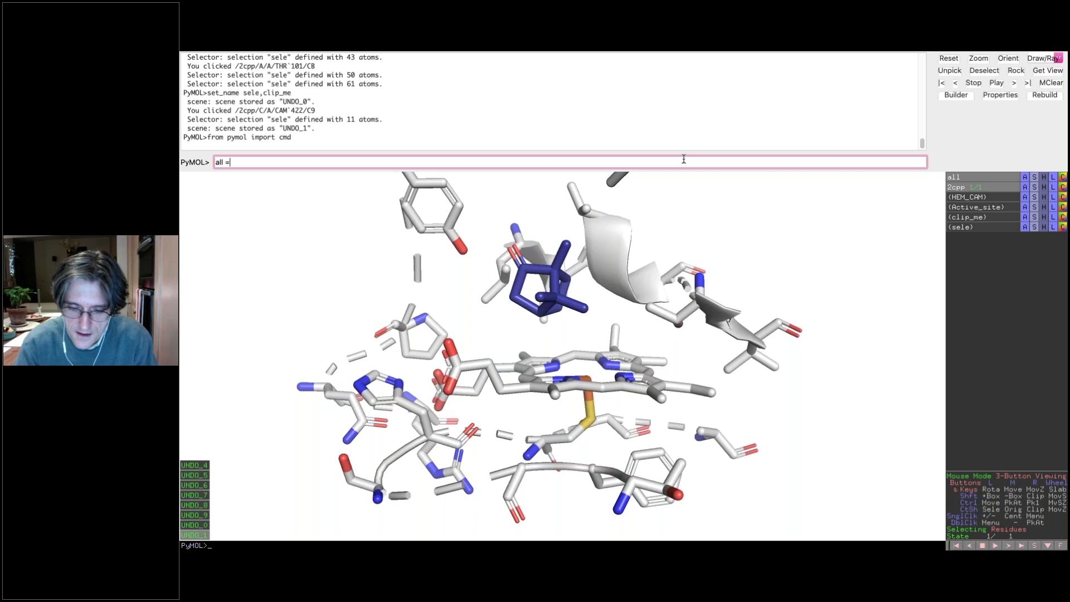
{"action": "type", "text": " cmd.get_"}
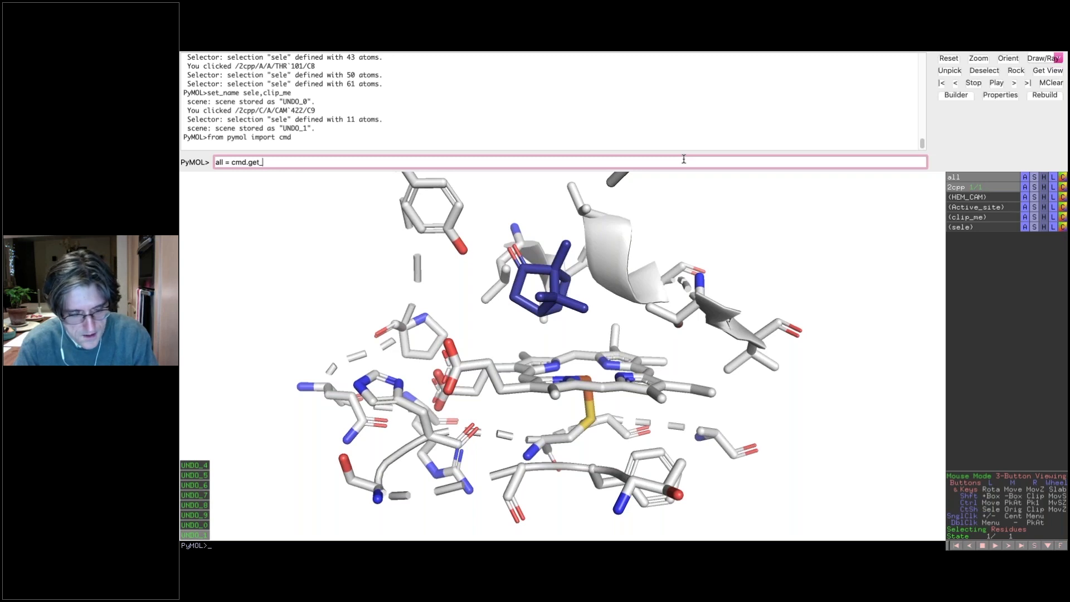
{"action": "key", "text": "BackSpace"}
{"action": "key", "text": "BackSpace"}
{"action": "key", "text": "BackSpace"}
{"action": "key", "text": "BackSpace"}
{"action": "key", "text": "BackSpace"}
{"action": "key", "text": "BackSpace"}
{"action": "key", "text": "BackSpace"}
{"action": "key", "text": "BackSpace"}
{"action": "key", "text": "BackSpace"}
{"action": "key", "text": "BackSpace"}
{"action": "key", "text": "BackSpace"}
{"action": "key", "text": "BackSpace"}
{"action": "key", "text": "BackSpace"}
{"action": "key", "text": "BackSpace"}
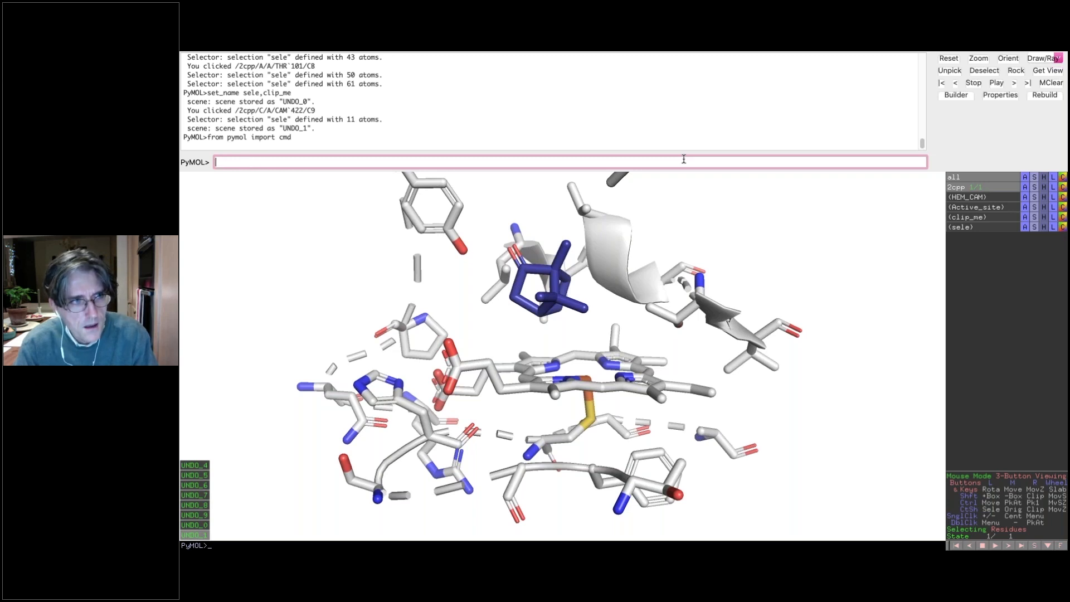
Step: Switch to Safari and search PyMOLWiki for "get all objects"
{"action": "key", "text": "super+Tab"}
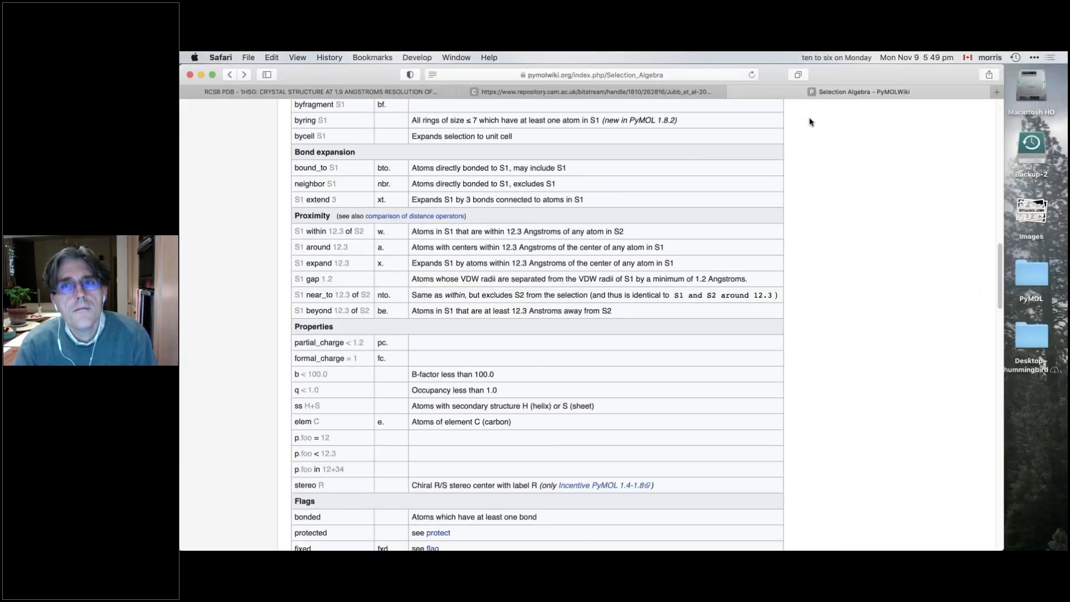
{"action": "scroll", "coordinate": [809, 122], "scroll_direction": "up", "scroll_amount": 15}
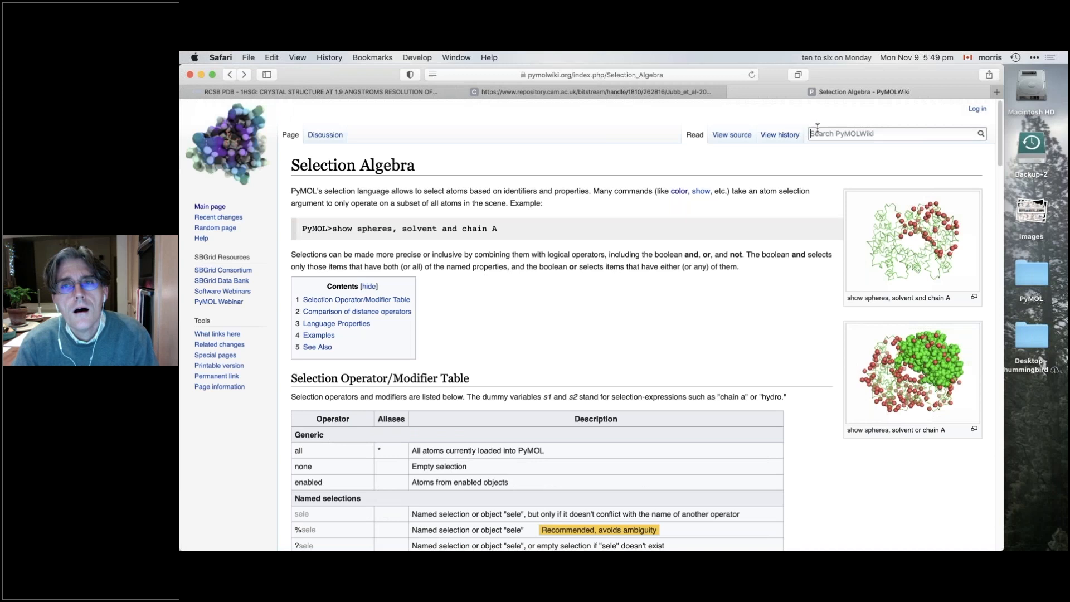
{"action": "left_click", "coordinate": [818, 129]}
{"action": "type", "text": "get all "}
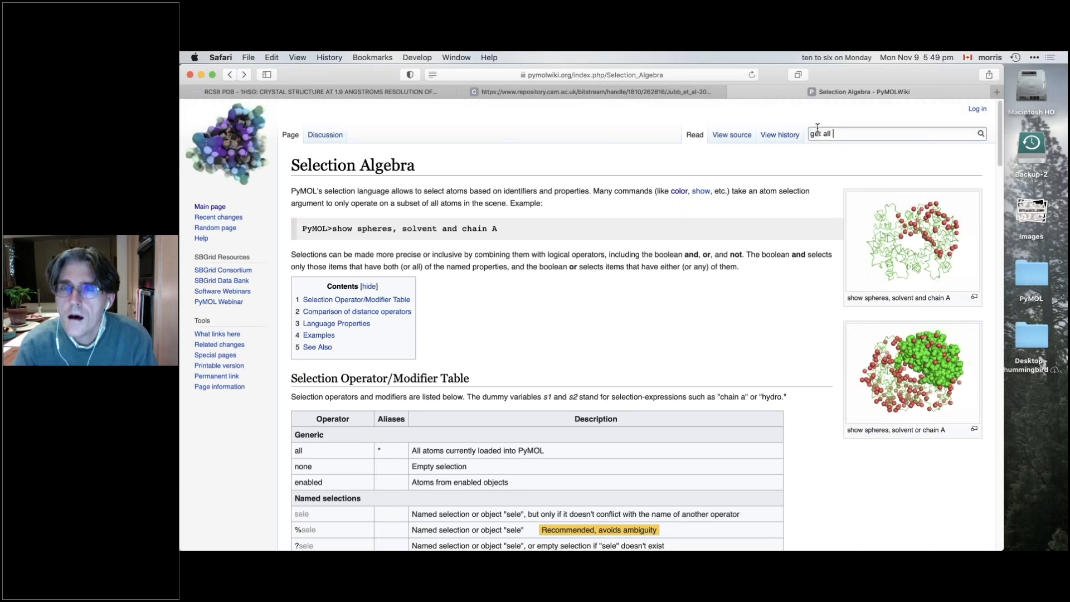
{"action": "type", "text": "objects"}
{"action": "key", "text": "Return"}
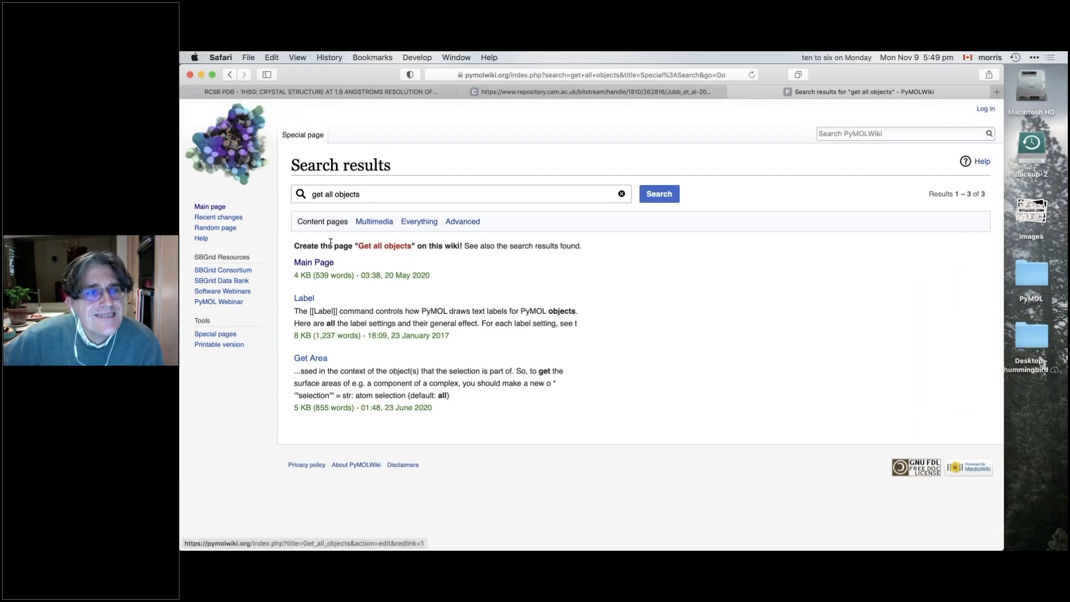
Step: Search PyMOLWiki for "get objects"
{"action": "left_click", "coordinate": [334, 194]}
{"action": "key", "text": "BackSpace"}
{"action": "key", "text": "BackSpace"}
{"action": "key", "text": "BackSpace"}
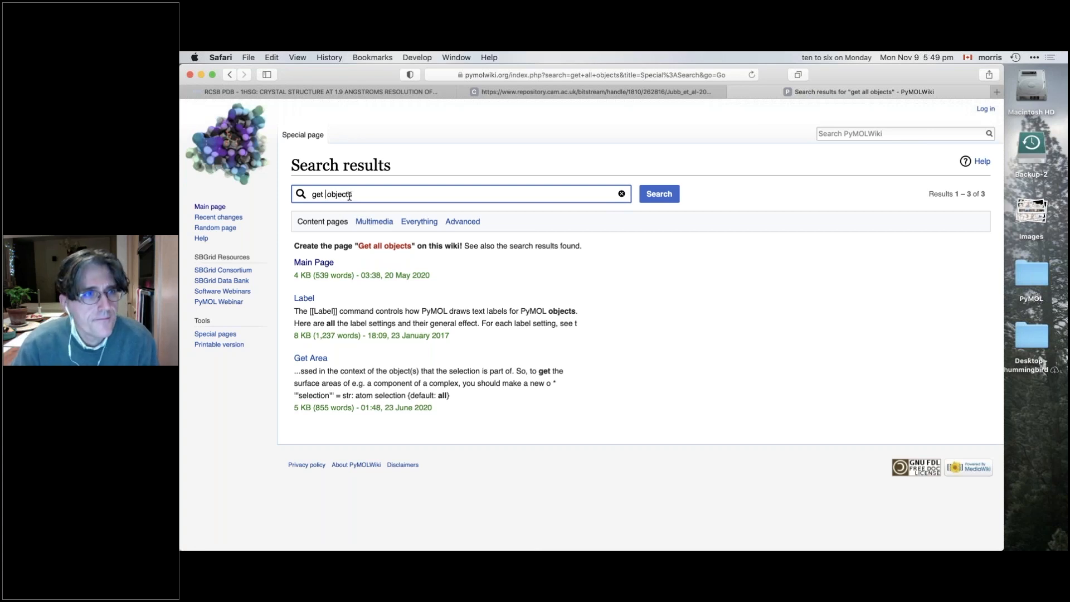
{"action": "key", "text": "BackSpace"}
{"action": "key", "text": "Return"}
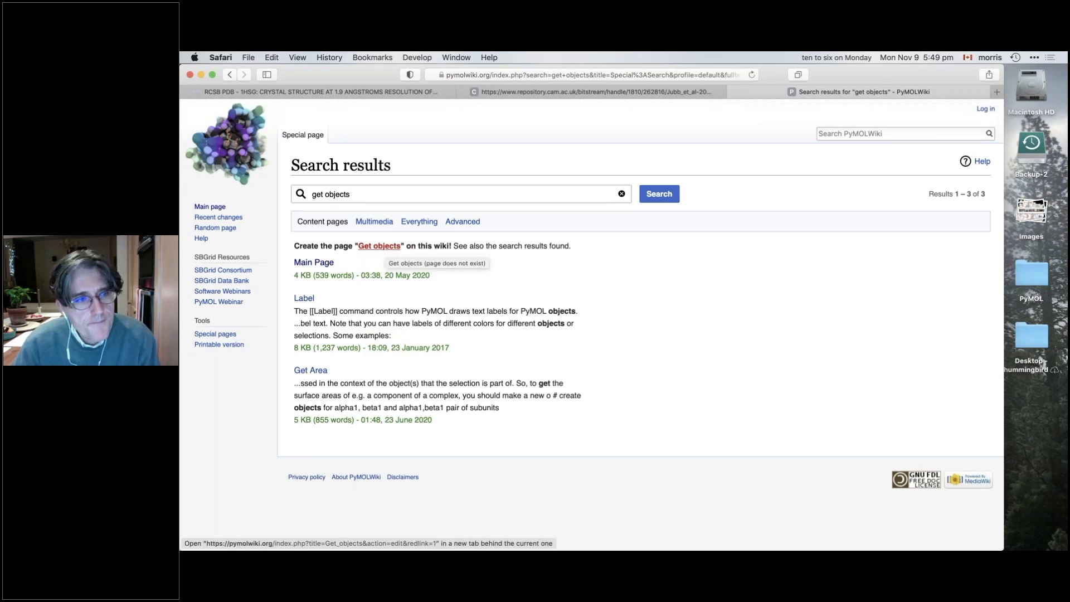
Step: Switch back to PyMOL and run "import sys" on its command line
{"action": "key", "text": "super+Tab"}
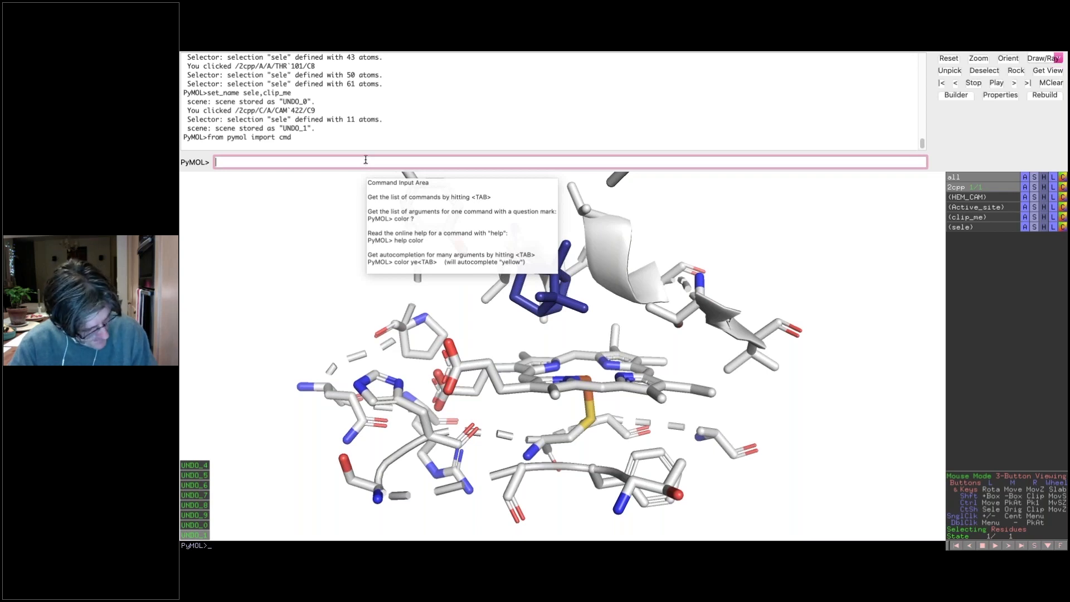
{"action": "type", "text": "im,"}
{"action": "key", "text": "BackSpace"}
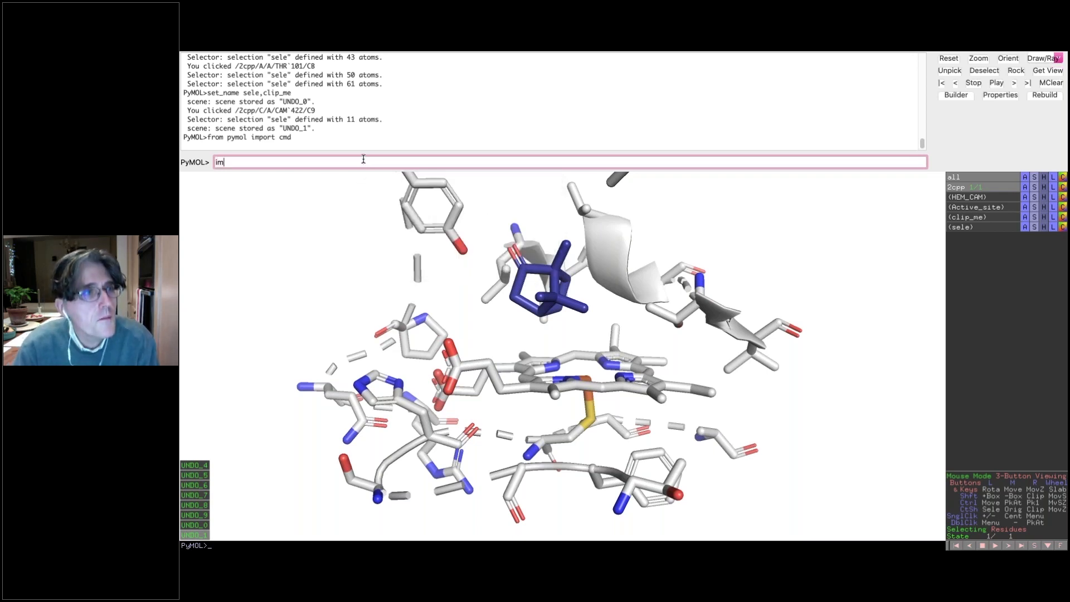
{"action": "type", "text": "port sys"}
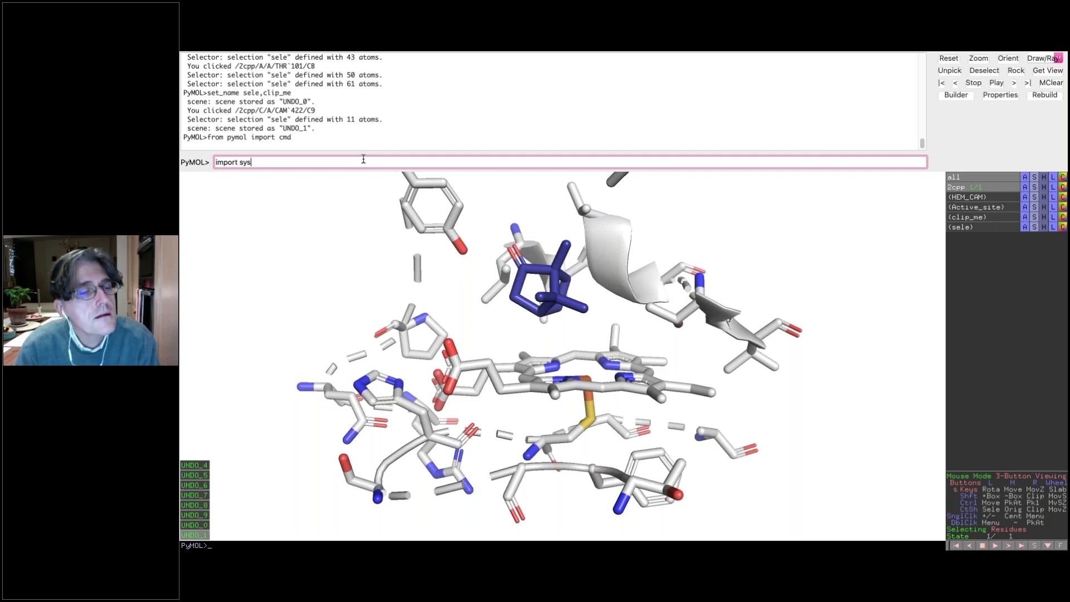
{"action": "key", "text": "Return"}
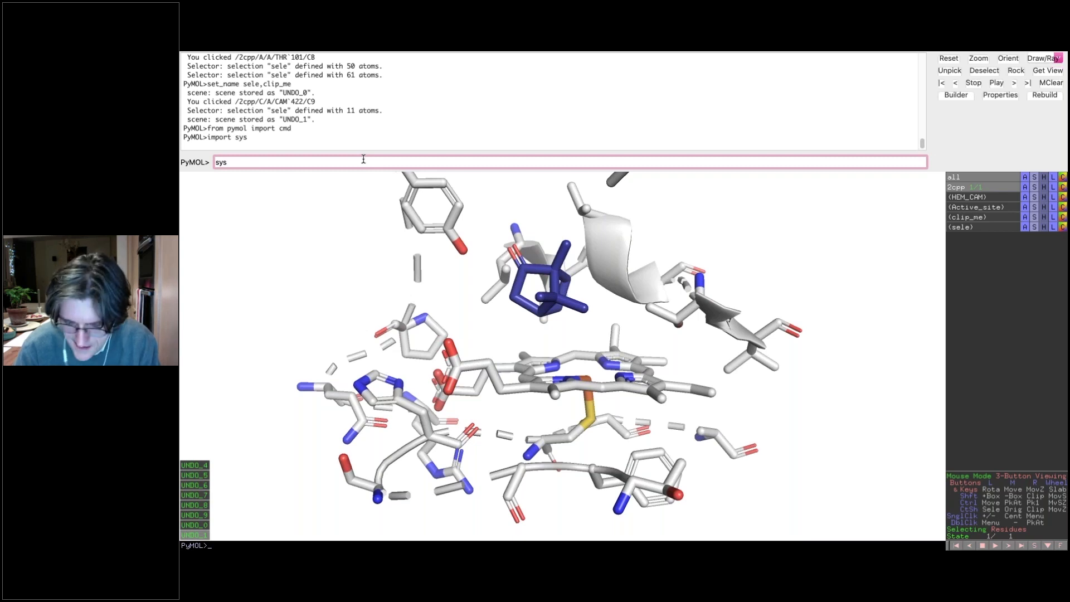
Step: Run "sys.path" and "print(sys.path)", and highlight the /usr/local/lib/python3.9/site-packages path in the output
{"action": "type", "text": "sys.path"}
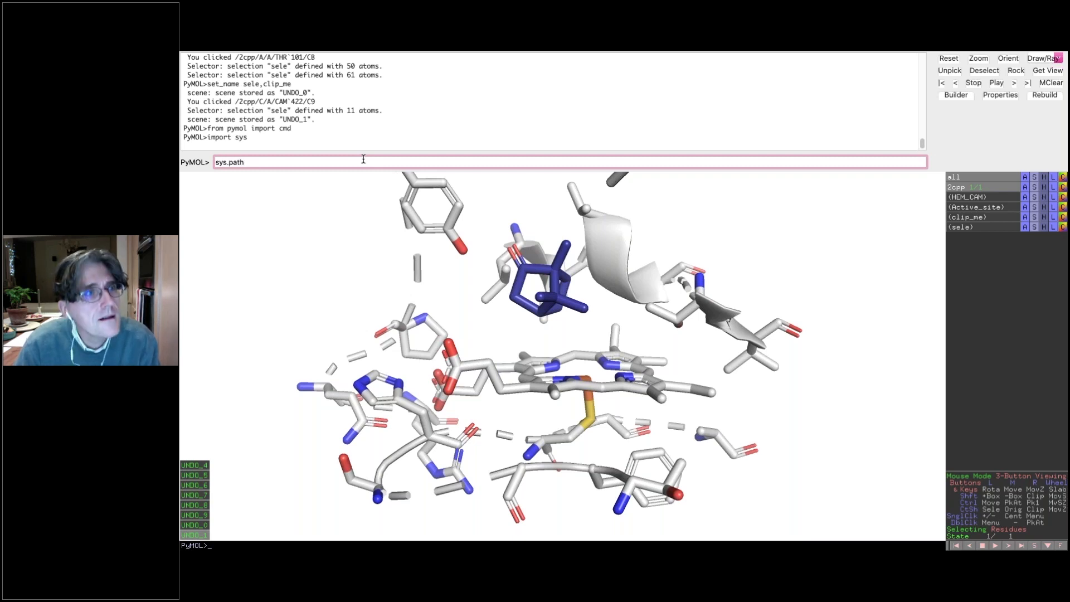
{"action": "key", "text": "Return"}
{"action": "key", "text": "Up"}
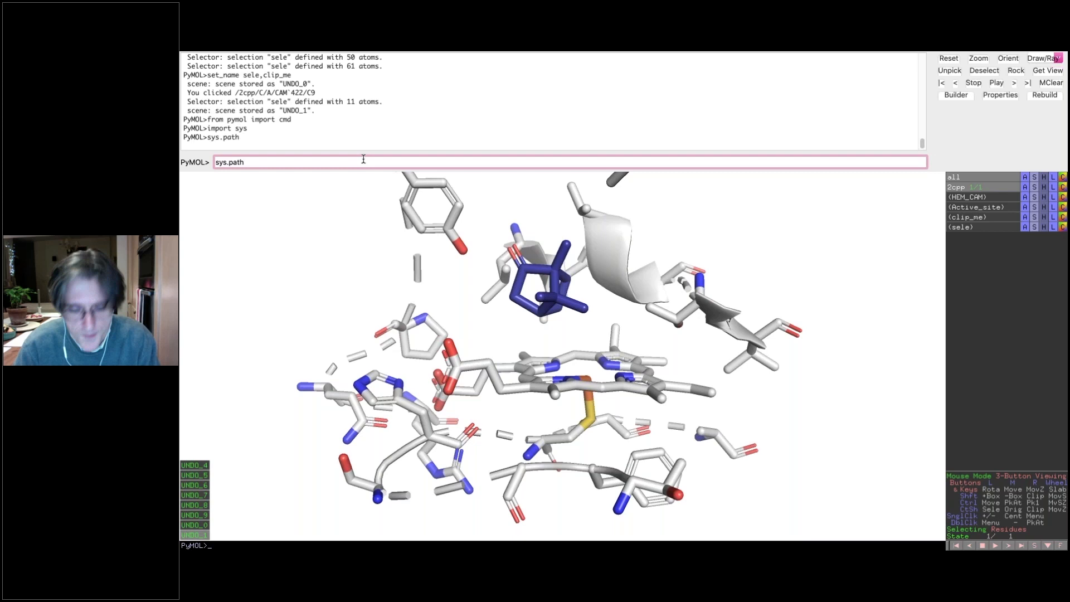
{"action": "key", "text": "Left"}
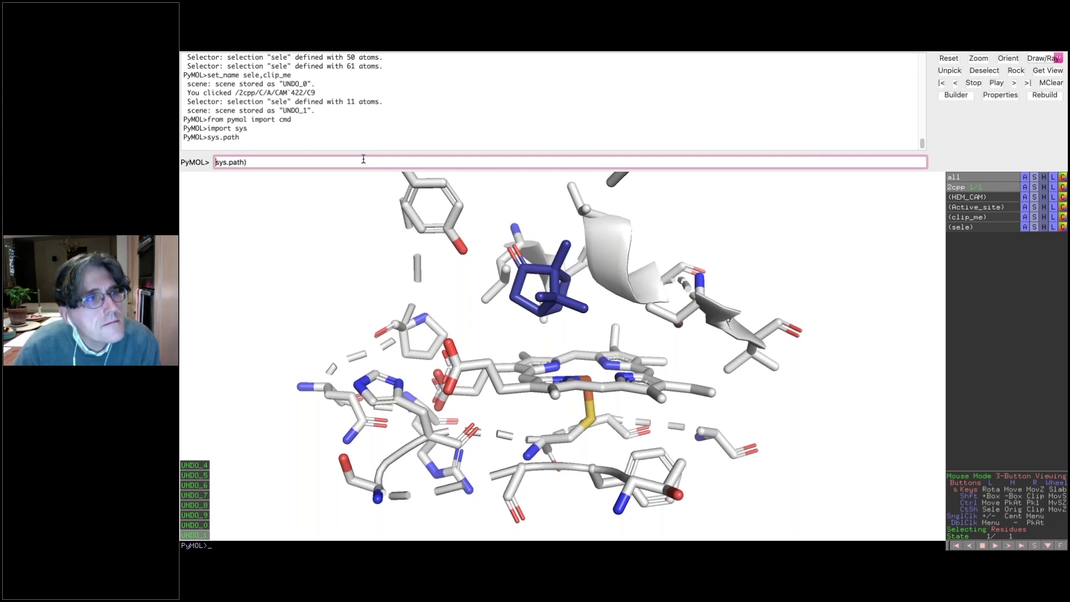
{"action": "type", "text": "print("}
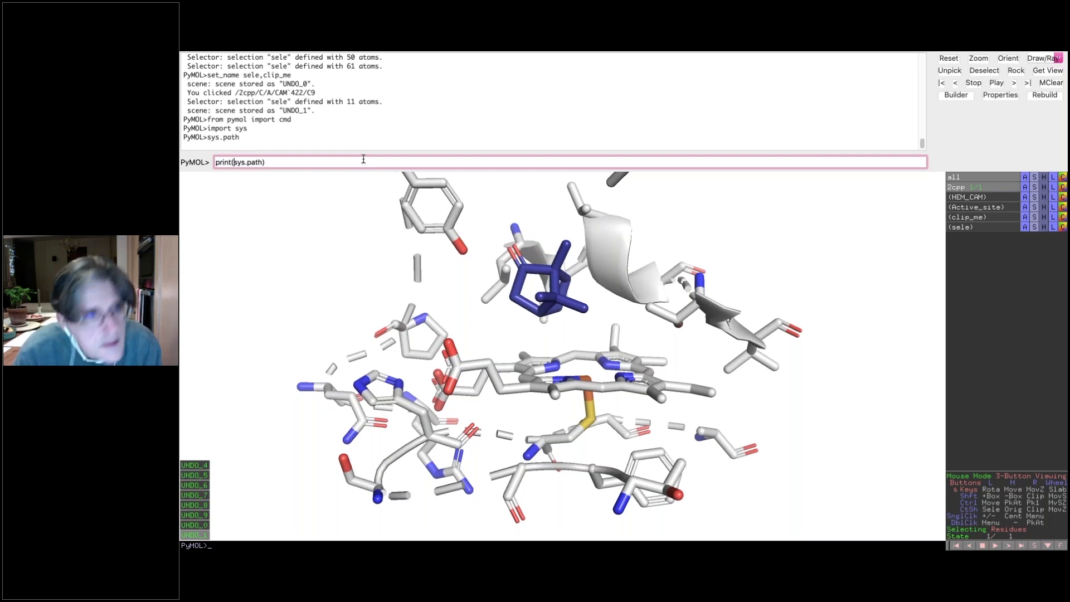
{"action": "key", "text": "Return"}
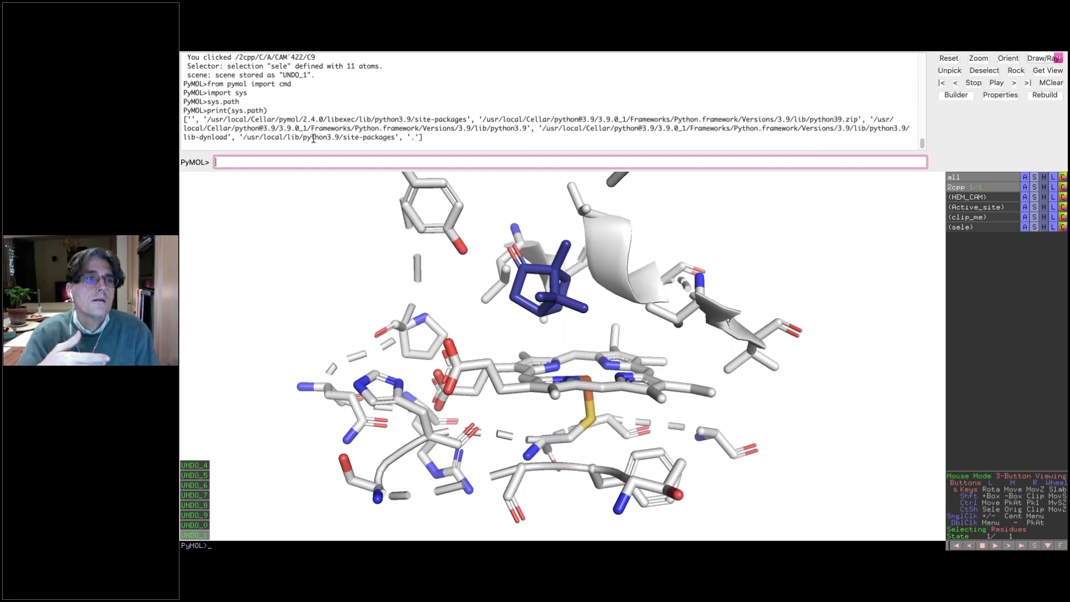
{"action": "left_click_drag", "start_coordinate": [243, 137], "coordinate": [394, 137]}
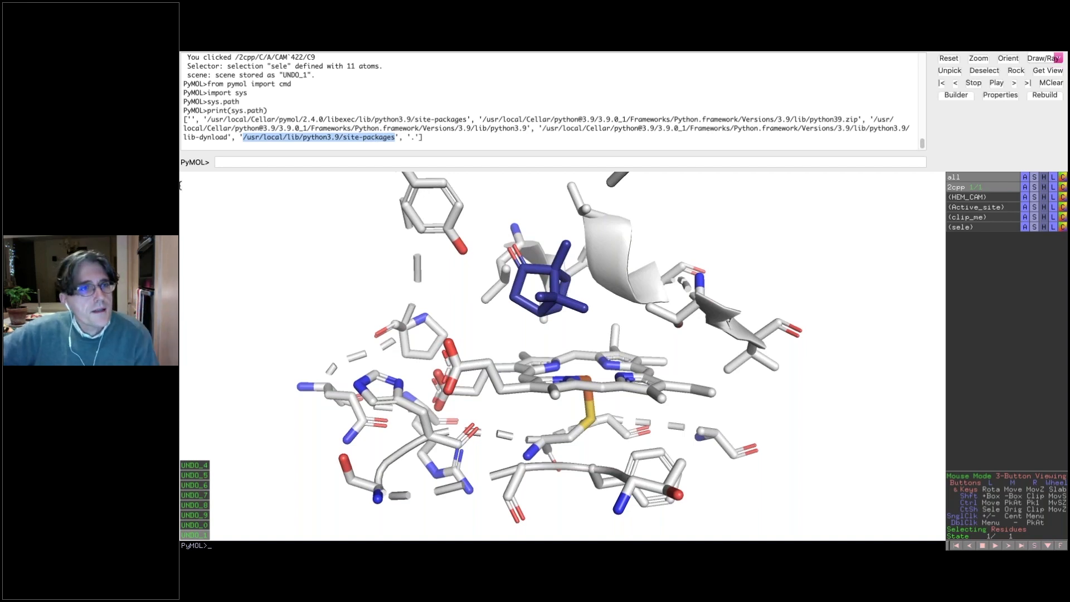
{"action": "left_click", "coordinate": [255, 160]}
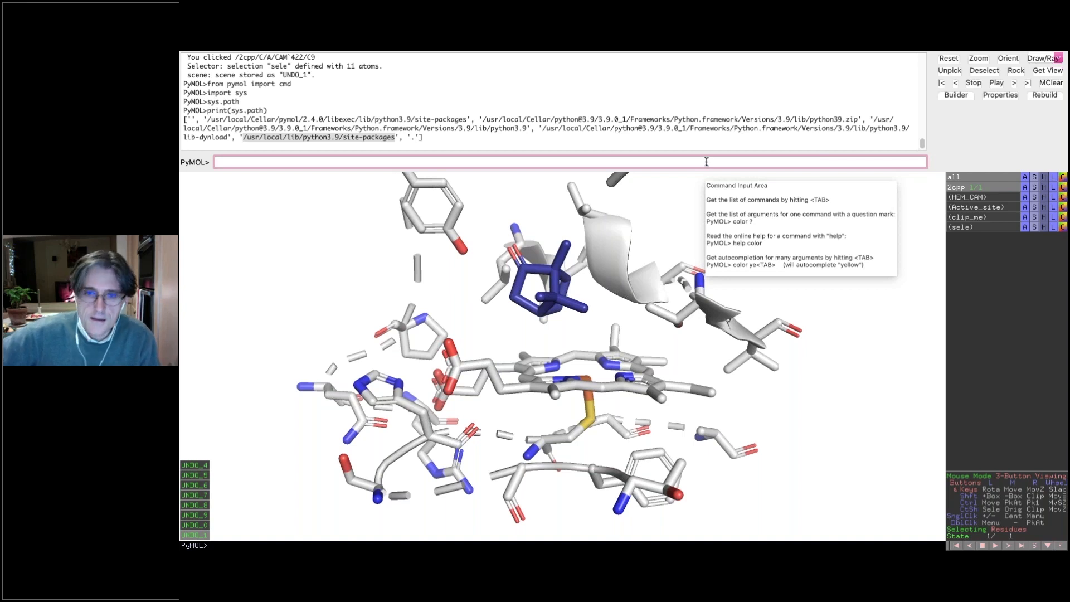
Step: Open the Builder, dock it beside the command controls above the viewer, and display its Protein residue tools
{"action": "left_click_drag", "start_coordinate": [558, 338], "coordinate": [548, 348]}
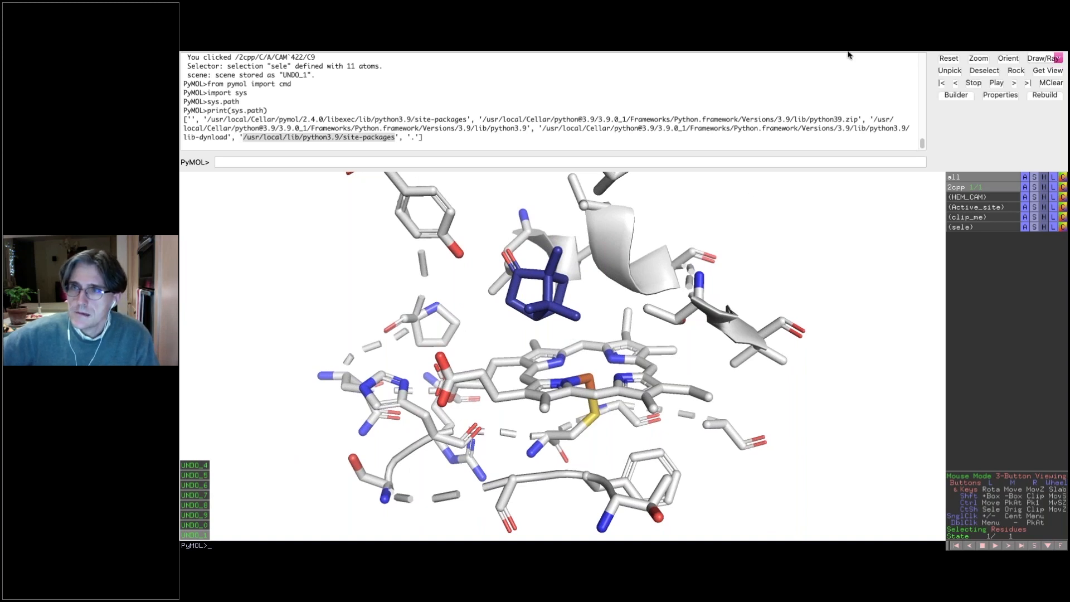
{"action": "mouse_move", "coordinate": [851, 54]}
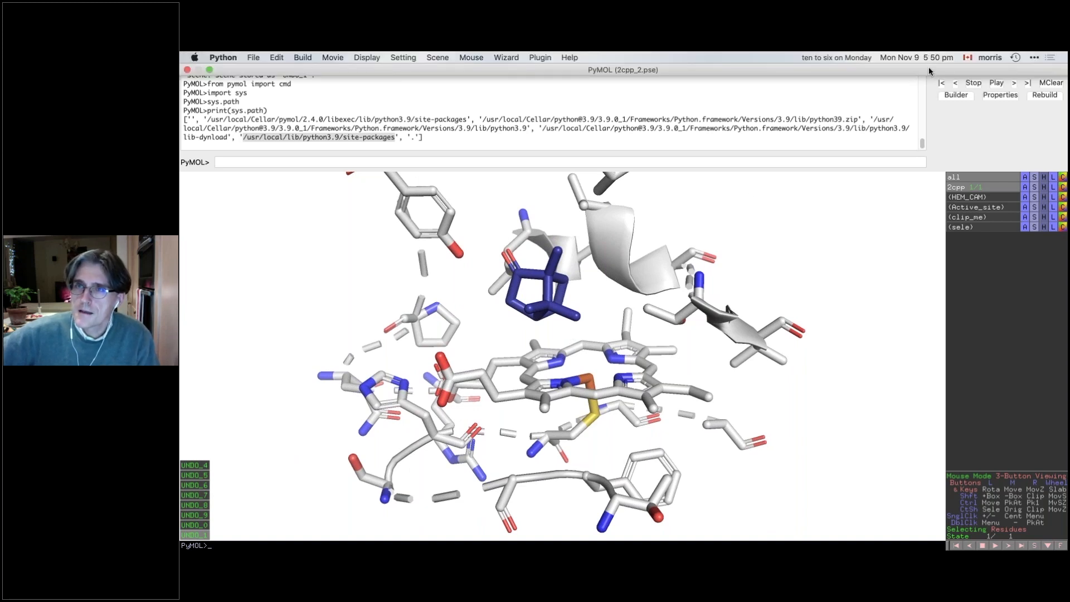
{"action": "left_click_drag", "start_coordinate": [497, 382], "coordinate": [532, 390]}
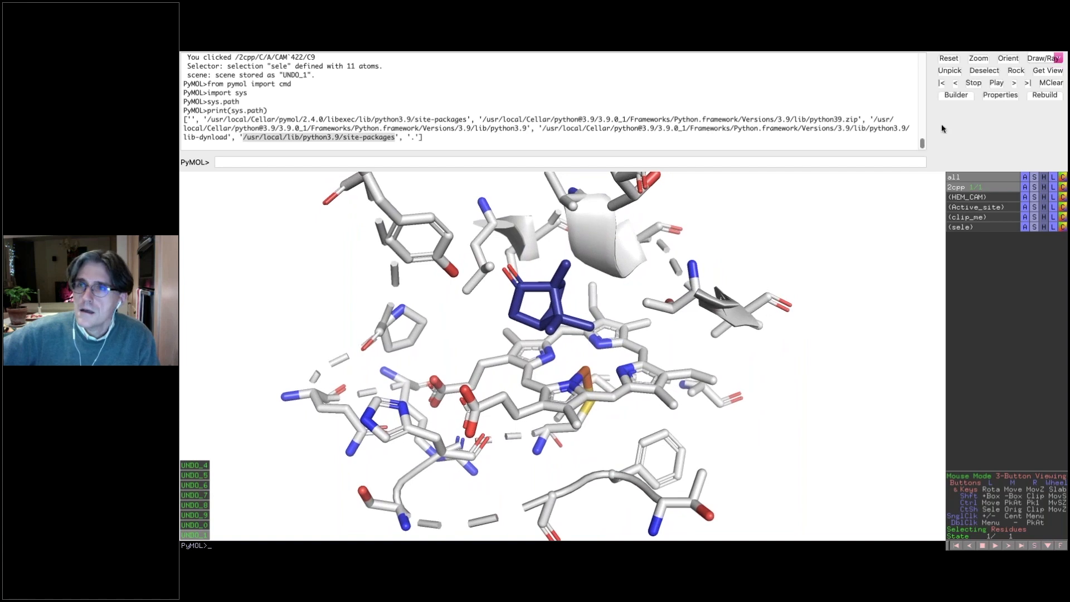
{"action": "left_click", "coordinate": [967, 97]}
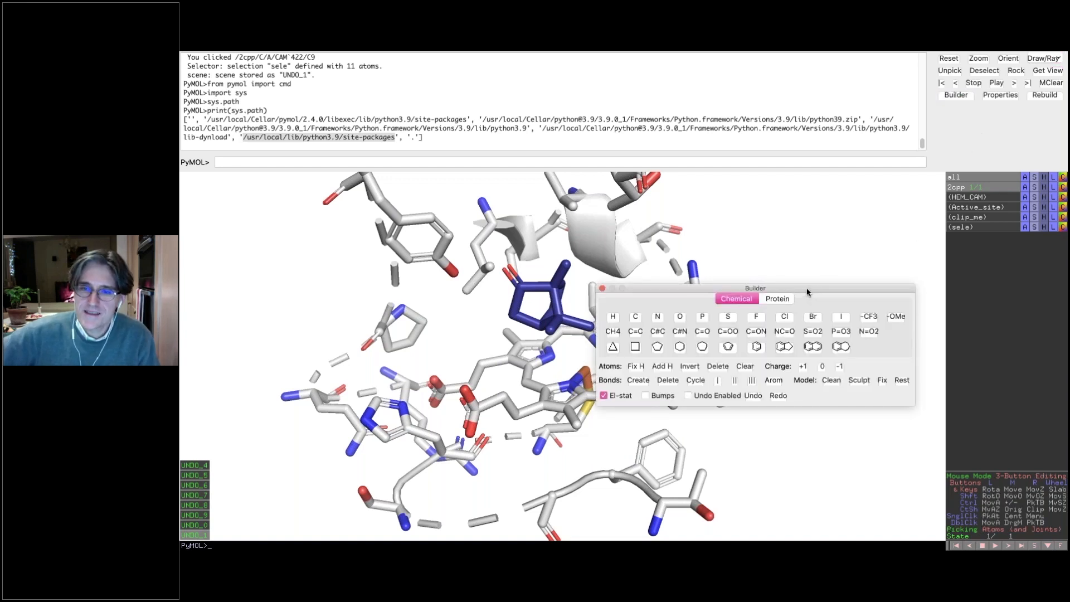
{"action": "left_click_drag", "start_coordinate": [807, 290], "coordinate": [798, 181]}
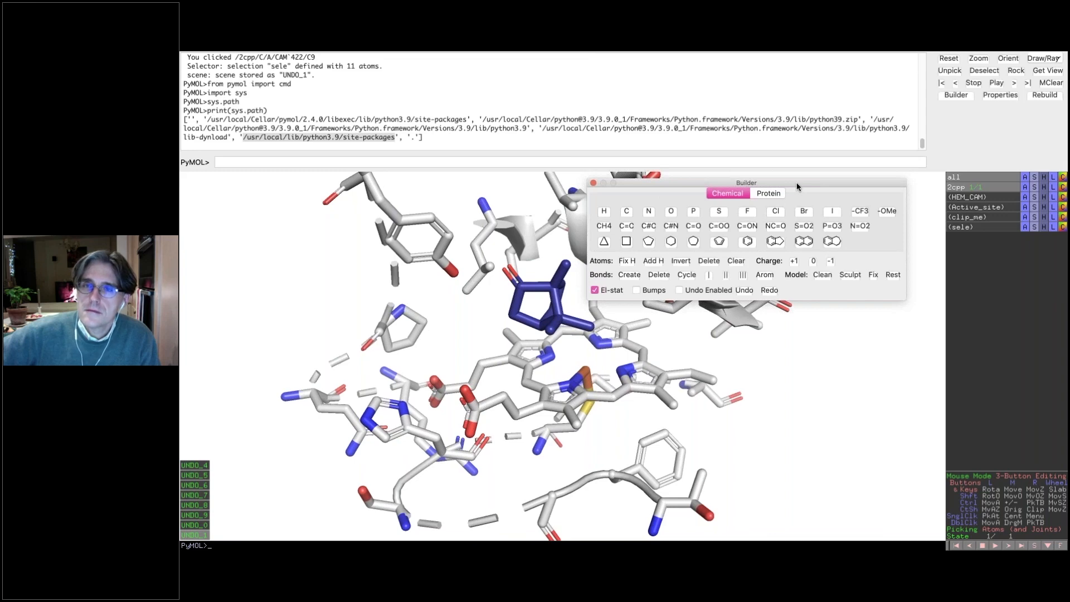
{"action": "left_click_drag", "start_coordinate": [797, 186], "coordinate": [848, 54]}
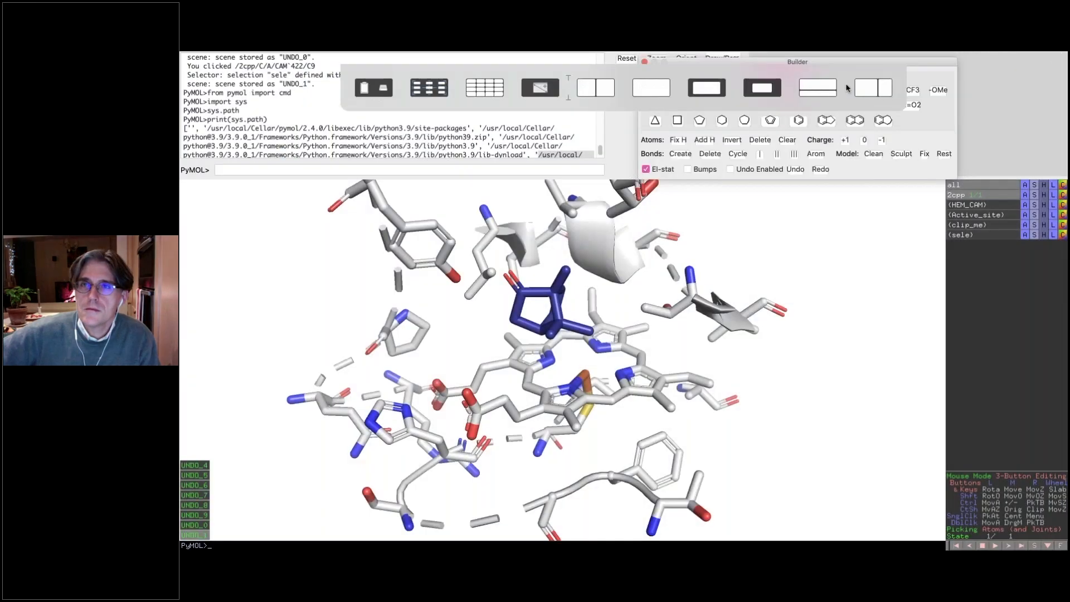
{"action": "left_click_drag", "start_coordinate": [707, 58], "coordinate": [976, 85]}
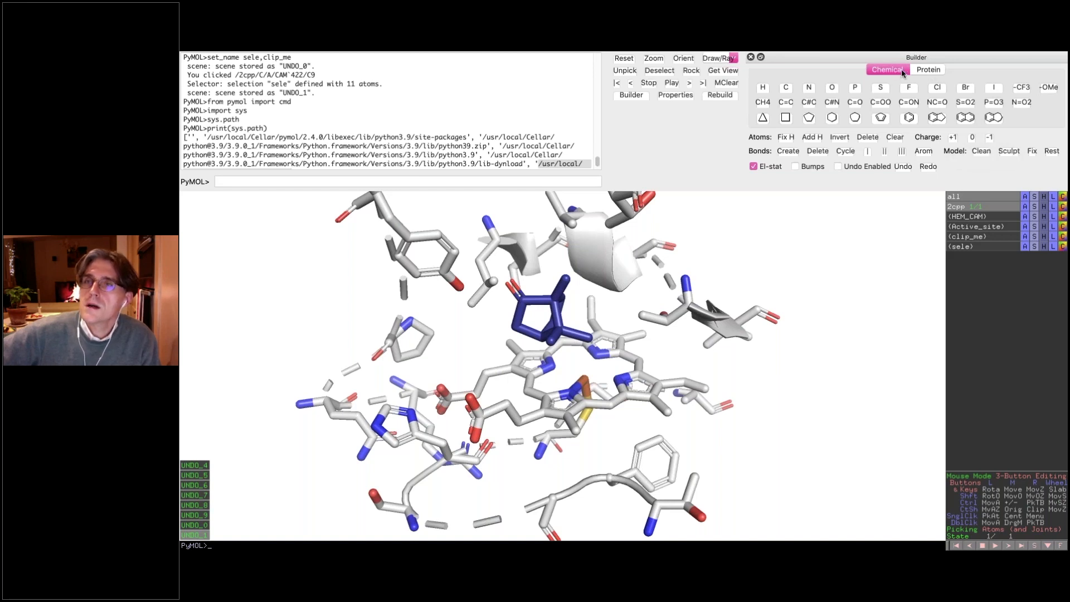
{"action": "left_click", "coordinate": [927, 71]}
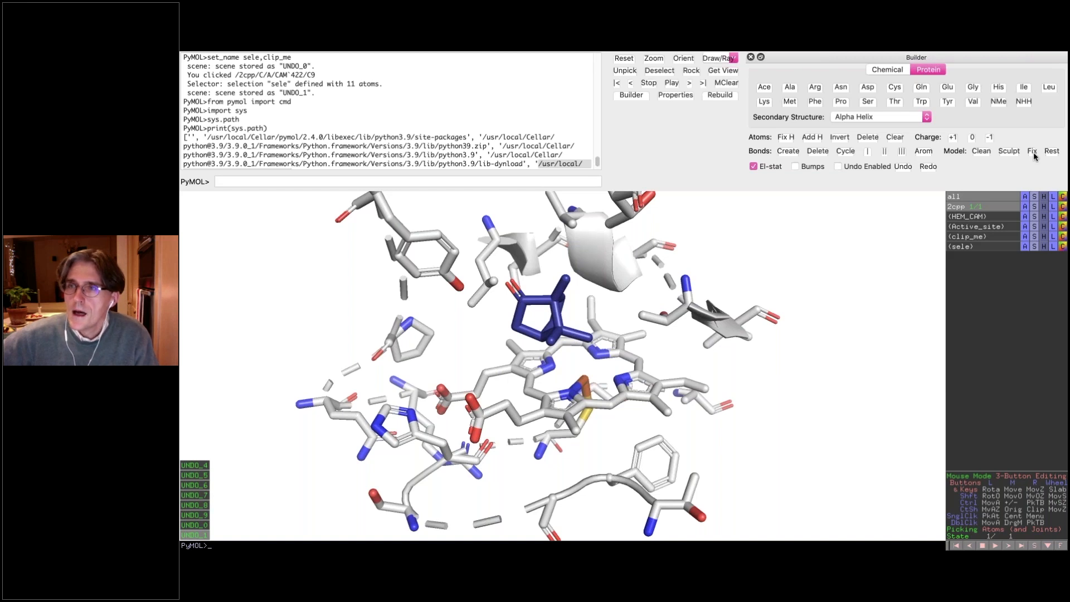
{"action": "left_click_drag", "start_coordinate": [602, 463], "coordinate": [582, 447]}
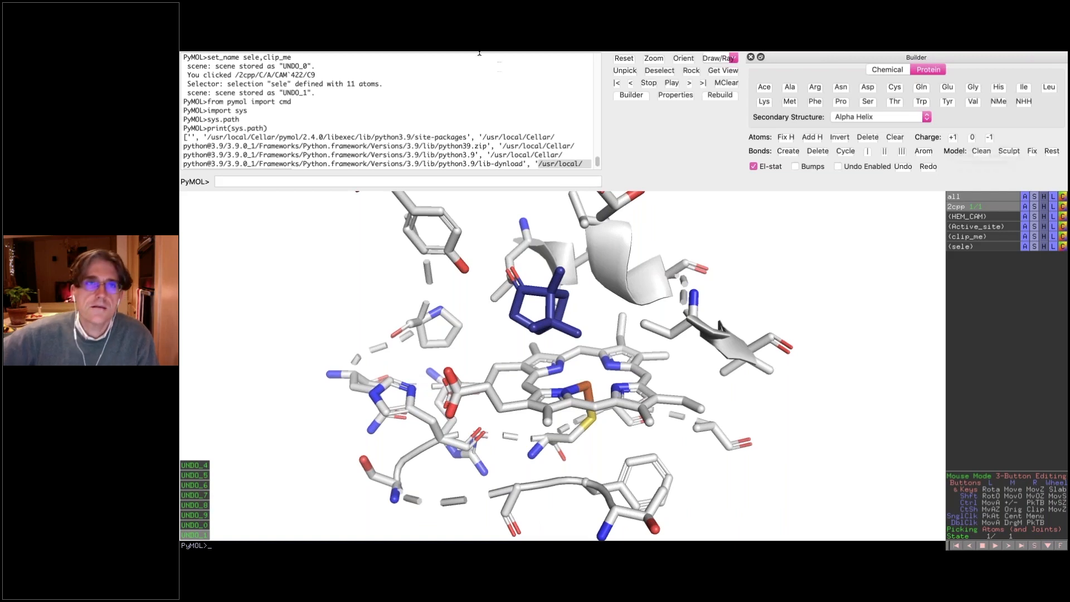
{"action": "left_click", "coordinate": [511, 58]}
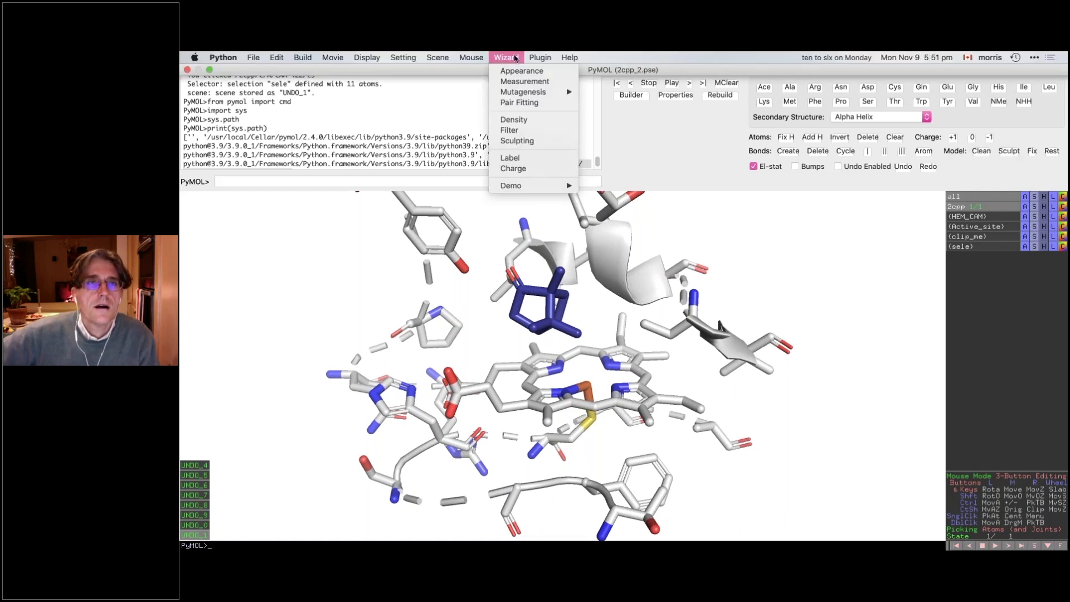
{"action": "mouse_move", "coordinate": [513, 98]}
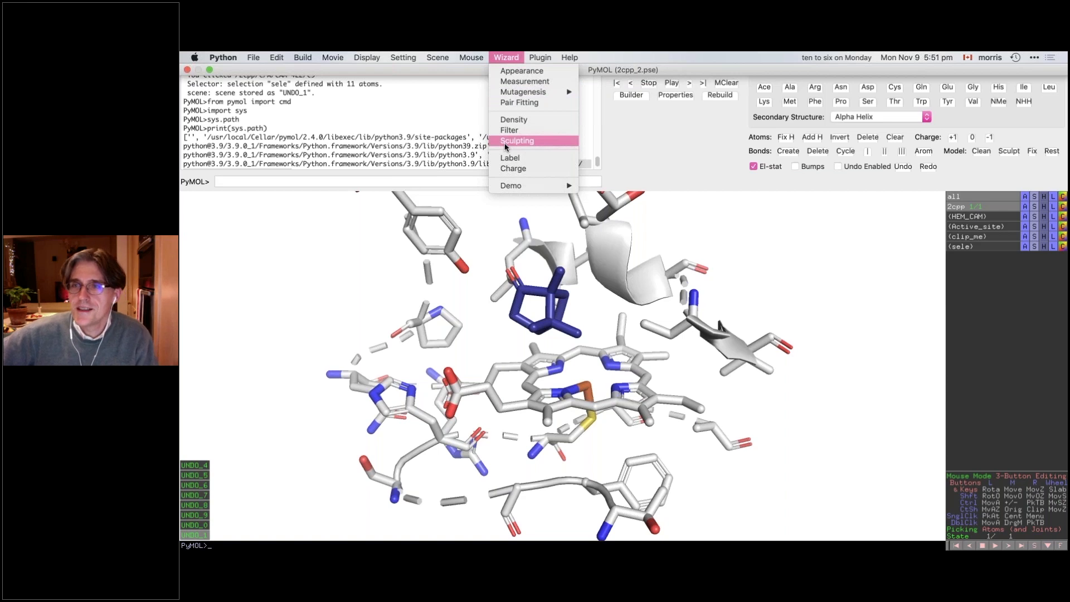
{"action": "left_click", "coordinate": [886, 230]}
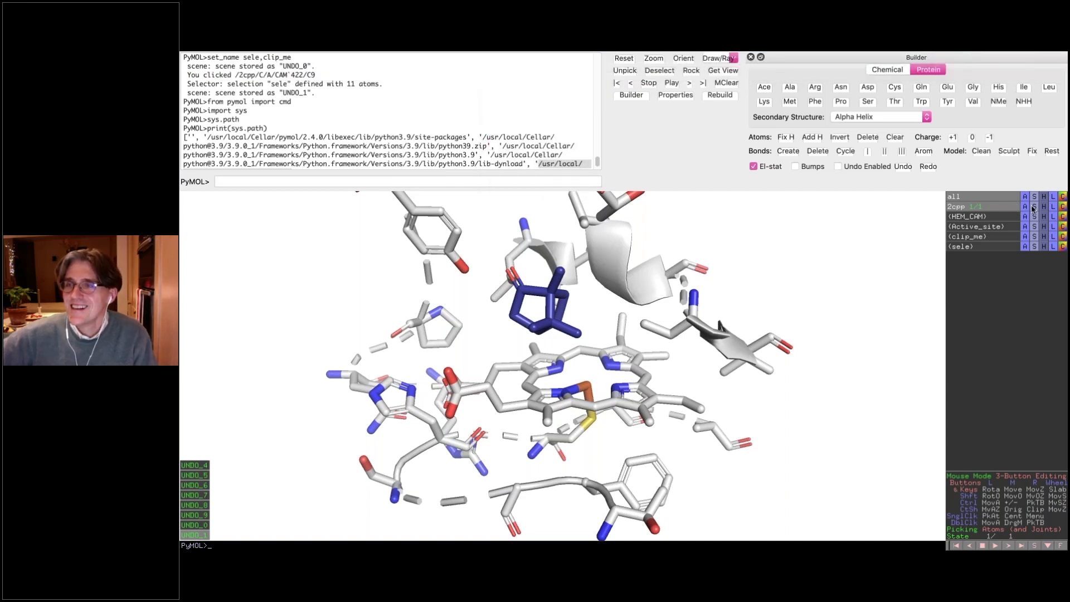
Step: Show the cartoon for the whole 2cpp object and hide the cartoon again
{"action": "left_click", "coordinate": [1033, 207]}
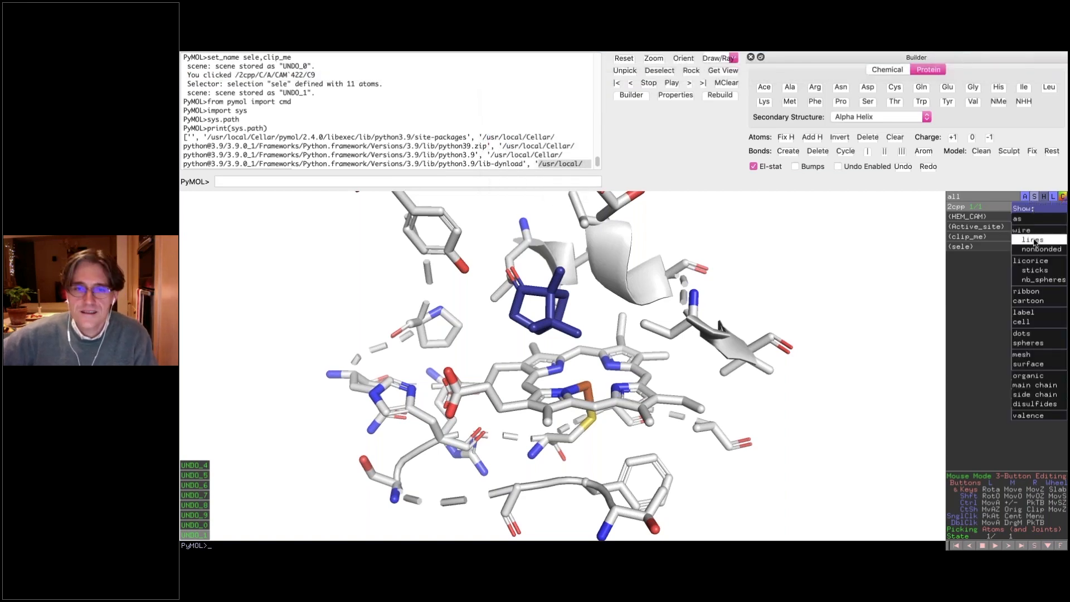
{"action": "left_click", "coordinate": [1032, 301]}
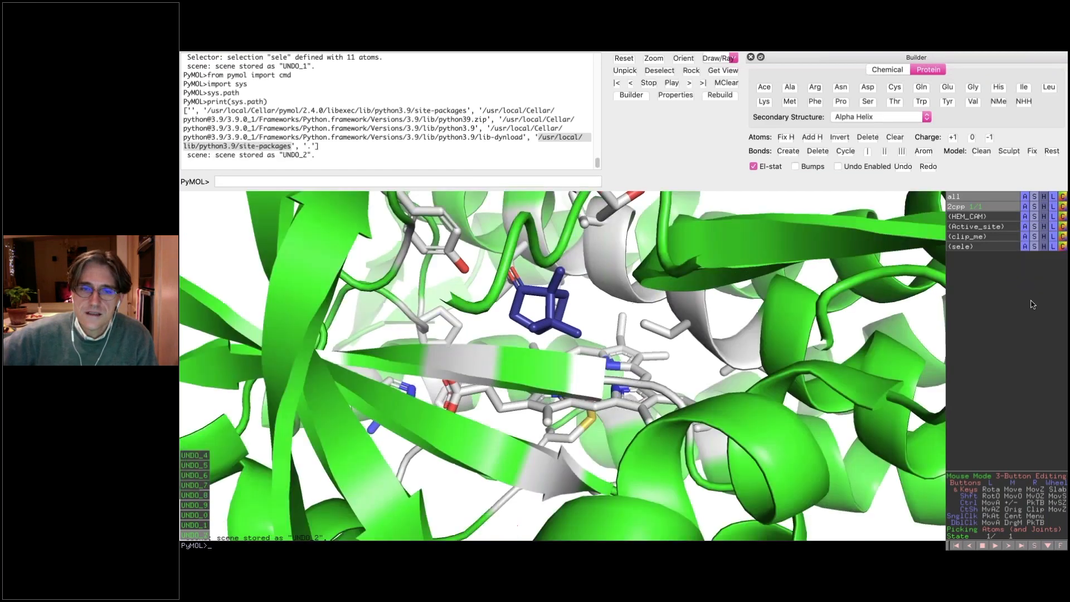
{"action": "left_click", "coordinate": [1044, 207]}
{"action": "left_click", "coordinate": [1035, 296]}
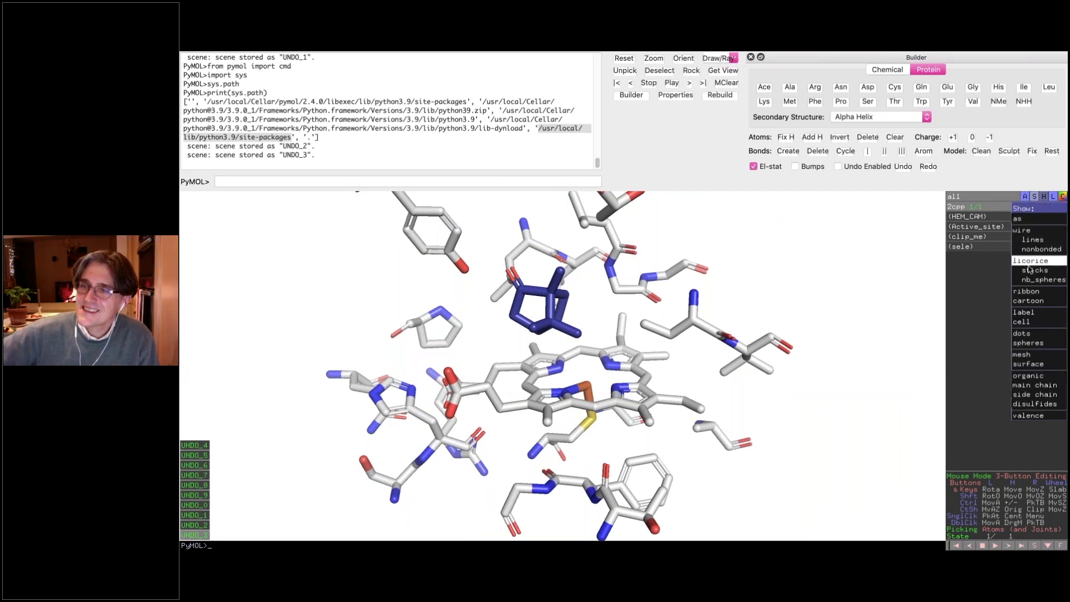
Step: Show 2cpp's ribbon and color all objects by element with white carbons
{"action": "left_click", "coordinate": [1033, 292]}
{"action": "left_click", "coordinate": [1062, 196]}
{"action": "mouse_move", "coordinate": [1051, 222]}
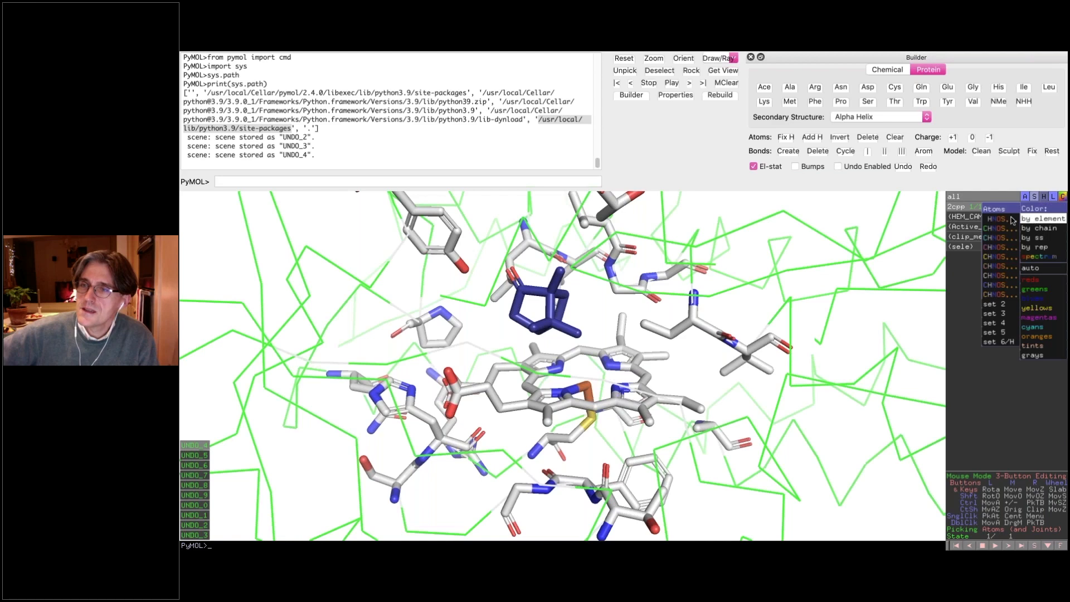
{"action": "left_click", "coordinate": [1001, 277]}
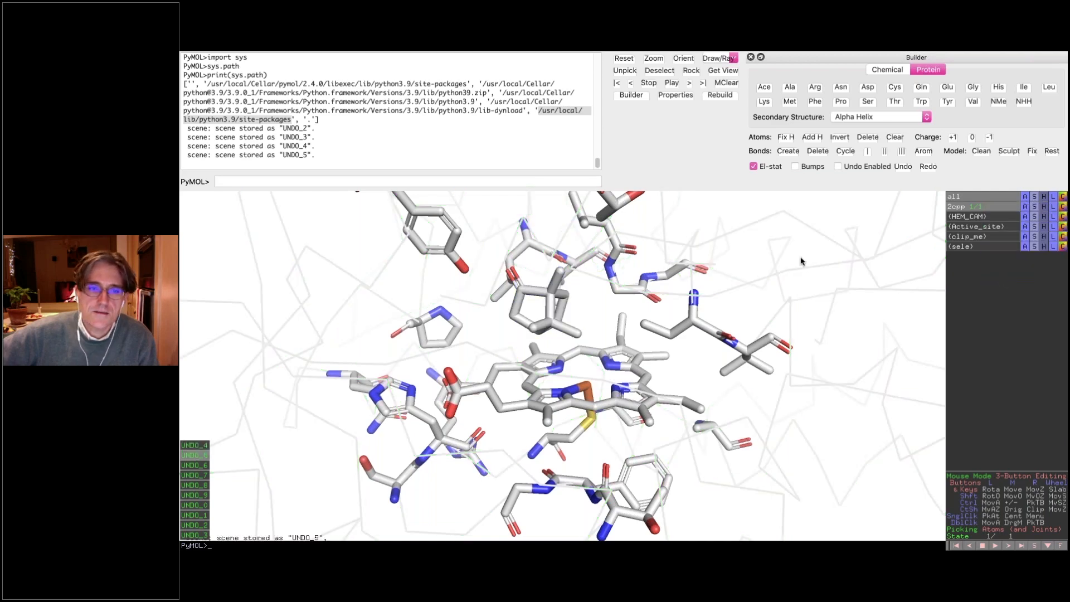
Step: Start the Sculpting wizard on 2cpp and set its mobile atom sphere to a 10.0 A radius
{"action": "left_click_drag", "start_coordinate": [558, 352], "coordinate": [559, 382]}
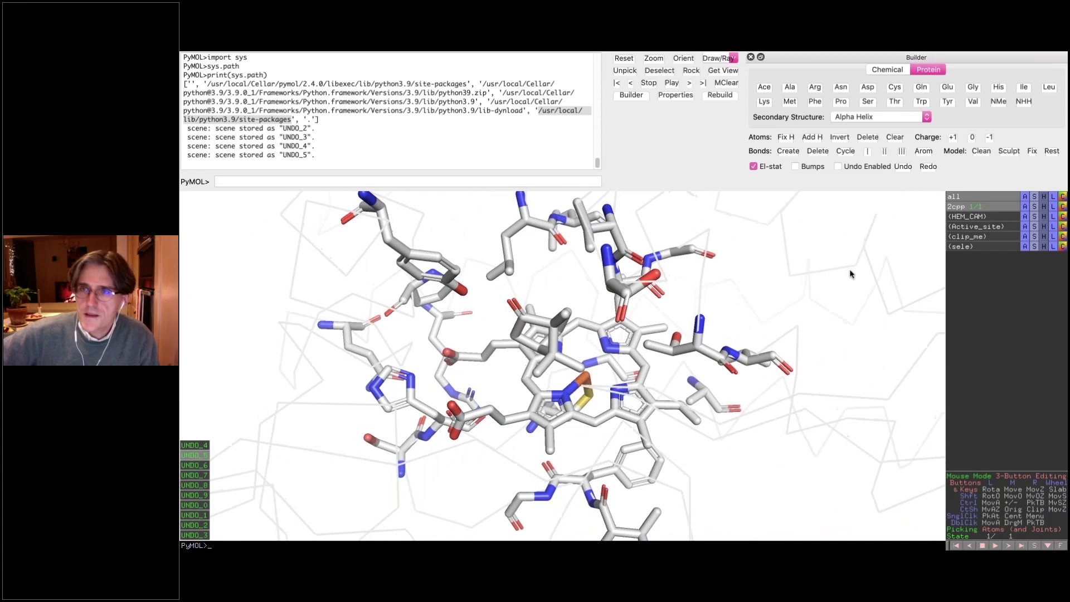
{"action": "left_click", "coordinate": [537, 58]}
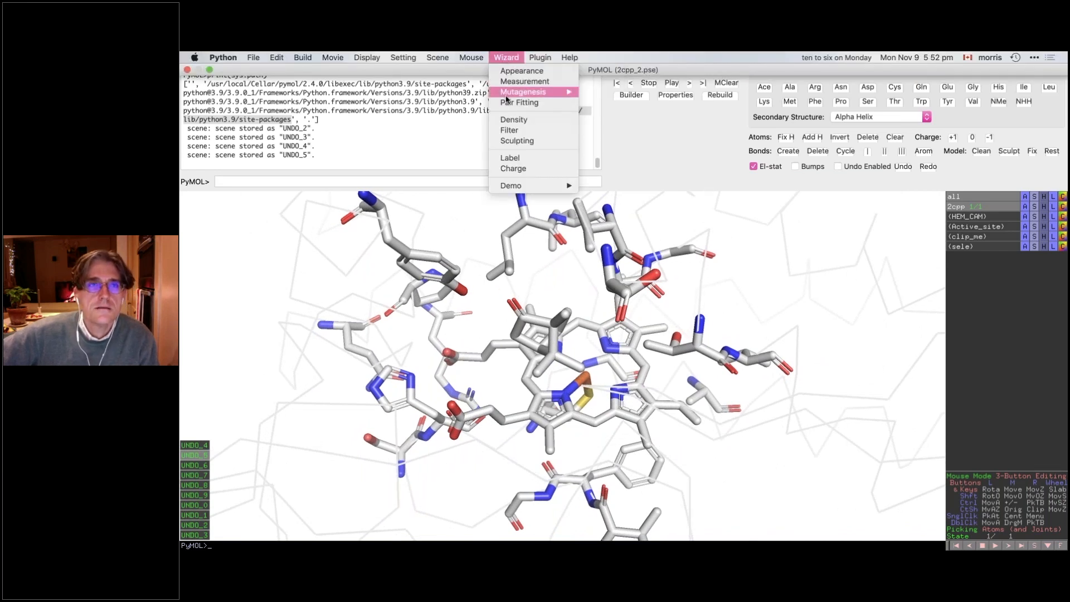
{"action": "left_click", "coordinate": [512, 141]}
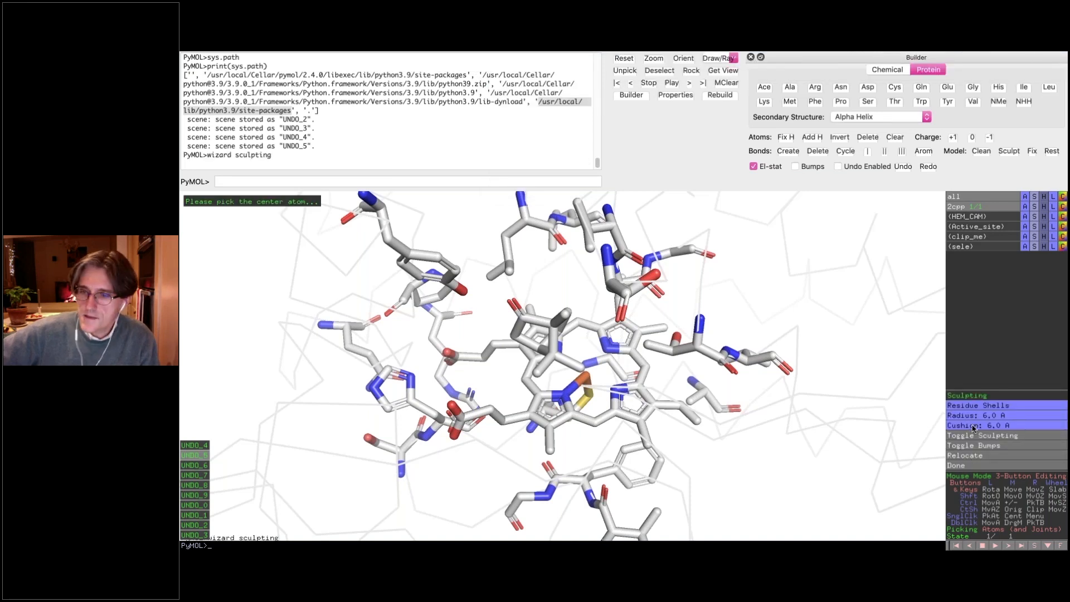
{"action": "left_click", "coordinate": [996, 407]}
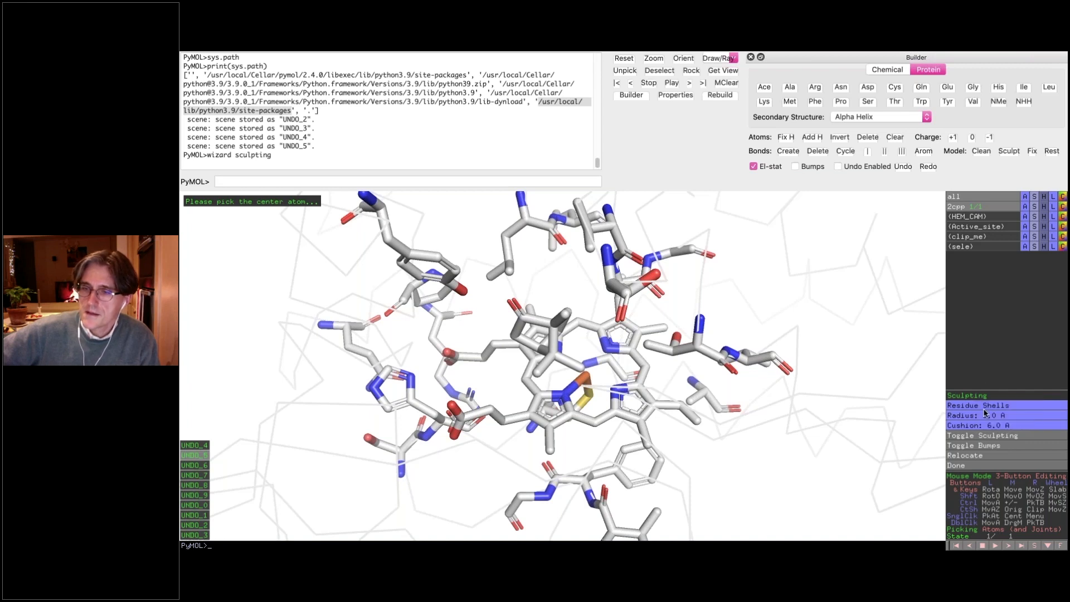
{"action": "left_click", "coordinate": [984, 415]}
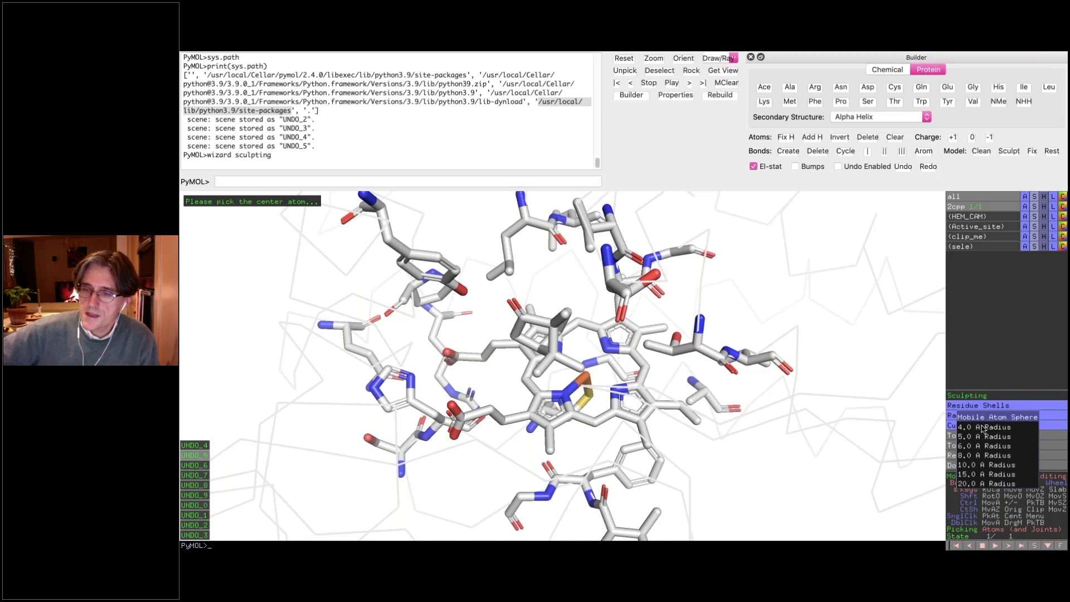
{"action": "left_click", "coordinate": [979, 465]}
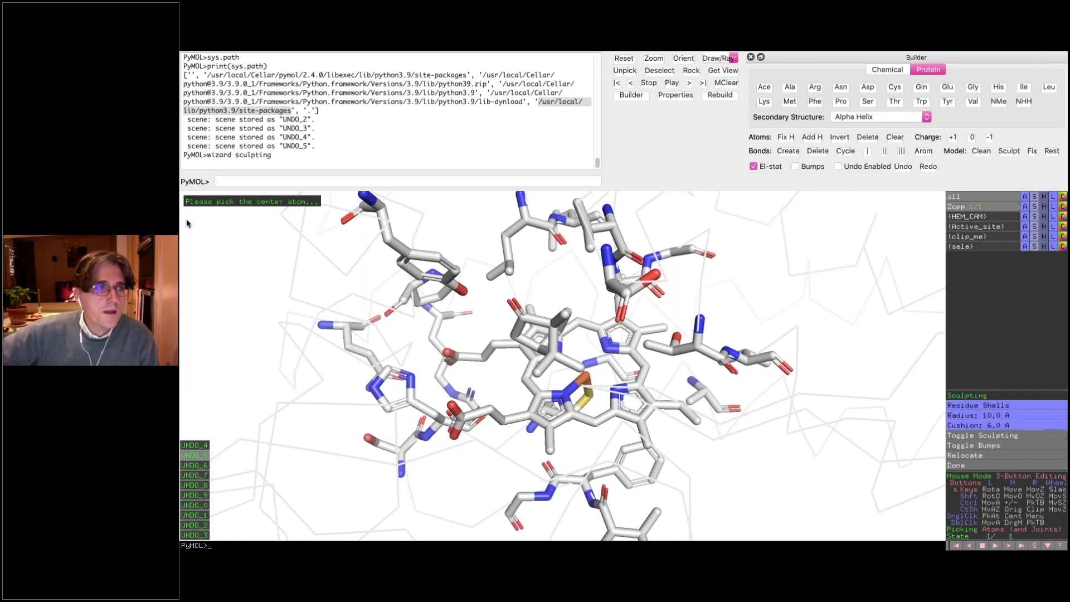
Step: Pick atom C5 of the camphor ligand CAM 422 as the sculpting center and inspect the surrounding shells
{"action": "left_click_drag", "start_coordinate": [499, 471], "coordinate": [599, 353]}
{"action": "left_click_drag", "start_coordinate": [583, 287], "coordinate": [550, 328]}
{"action": "left_click", "coordinate": [550, 324]}
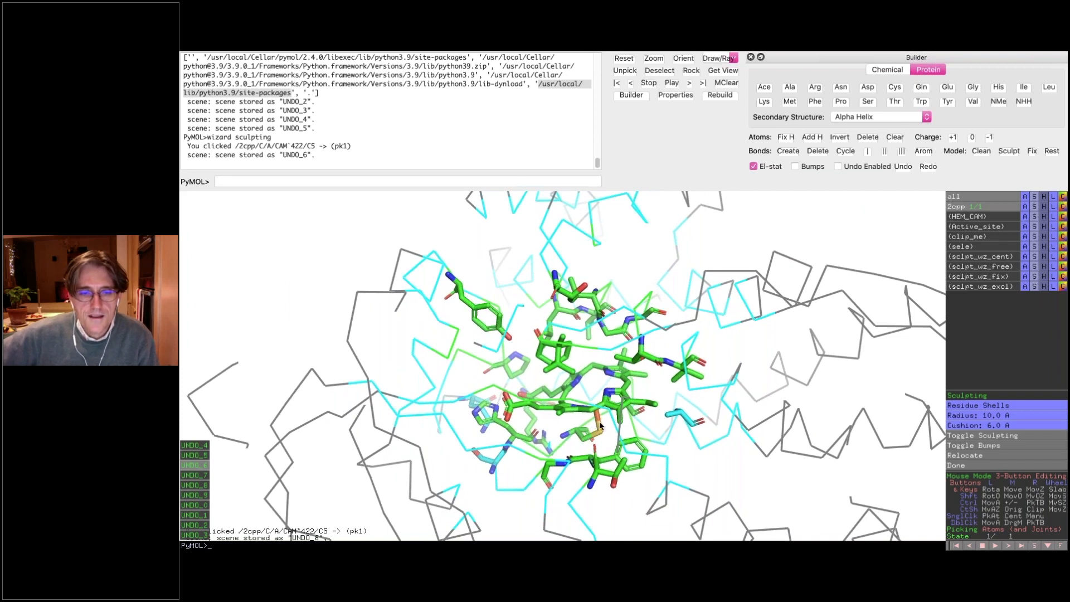
{"action": "left_click_drag", "start_coordinate": [570, 374], "coordinate": [598, 388]}
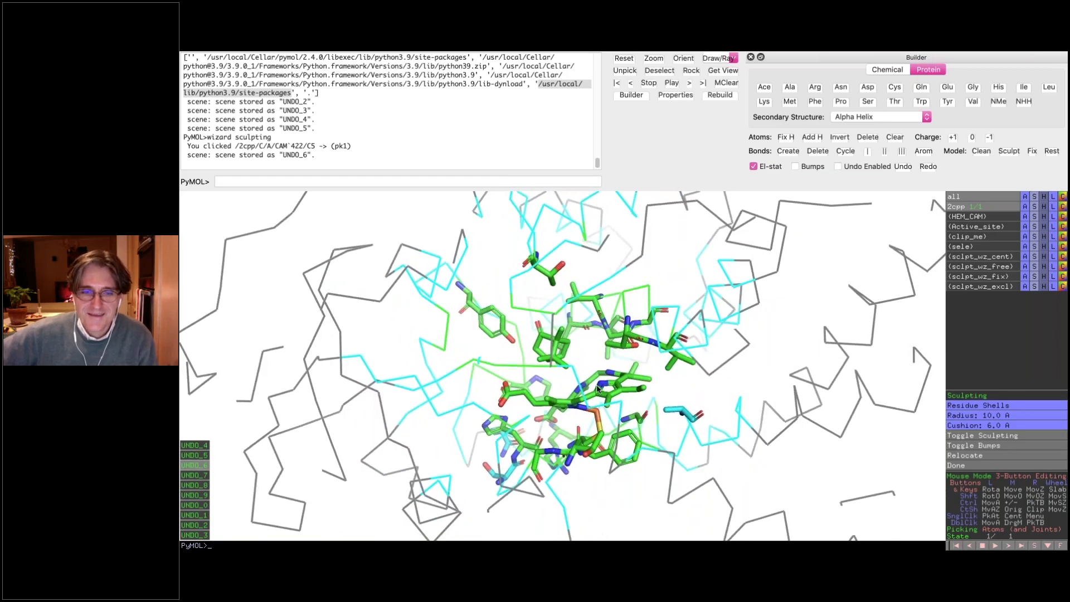
{"action": "mouse_move", "coordinate": [600, 385]}
{"action": "left_mouse_down"}
{"action": "mouse_move", "coordinate": [595, 463]}
{"action": "mouse_move", "coordinate": [577, 368]}
{"action": "mouse_move", "coordinate": [594, 358]}
{"action": "mouse_move", "coordinate": [584, 382]}
{"action": "left_mouse_up"}
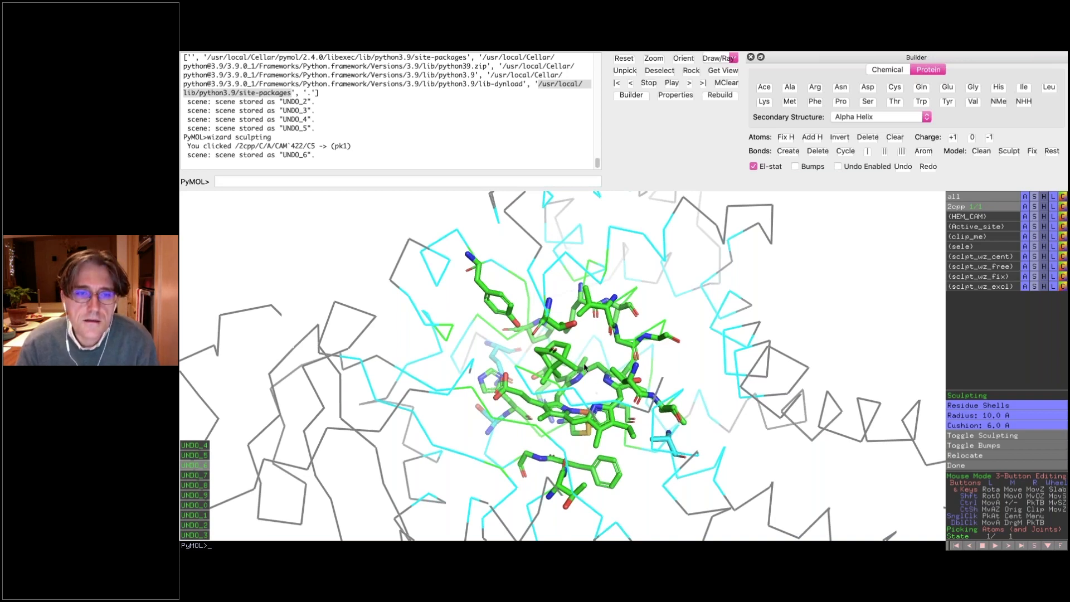
Step: Clear the picked C6–C1 bond and pull the camphor ligand by atom C6 through the sculpted active site
{"action": "right_click", "coordinate": [568, 350], "text": "ctrl"}
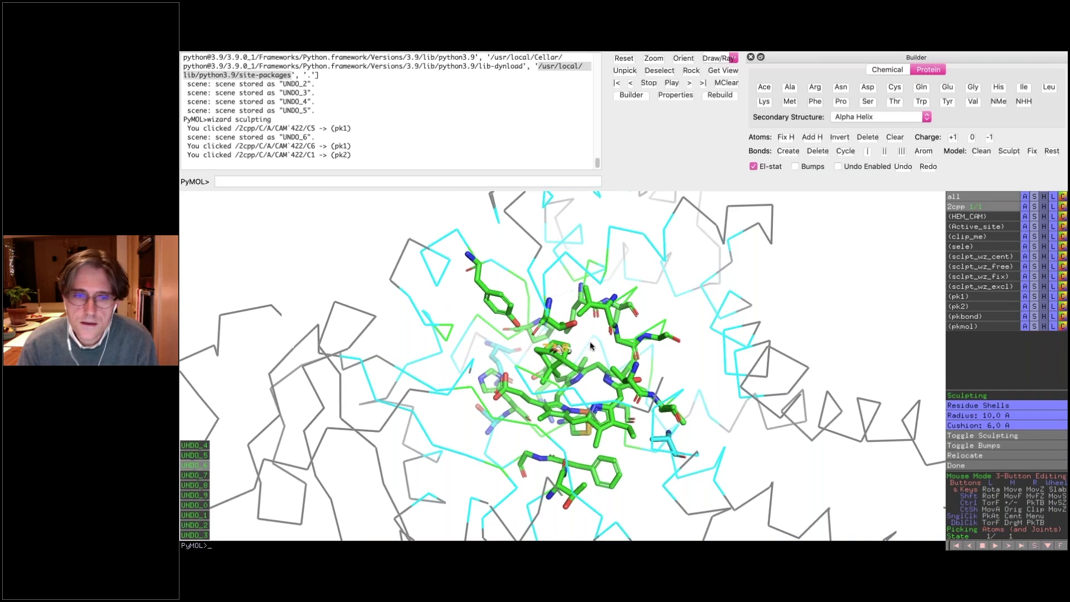
{"action": "left_click", "coordinate": [580, 336]}
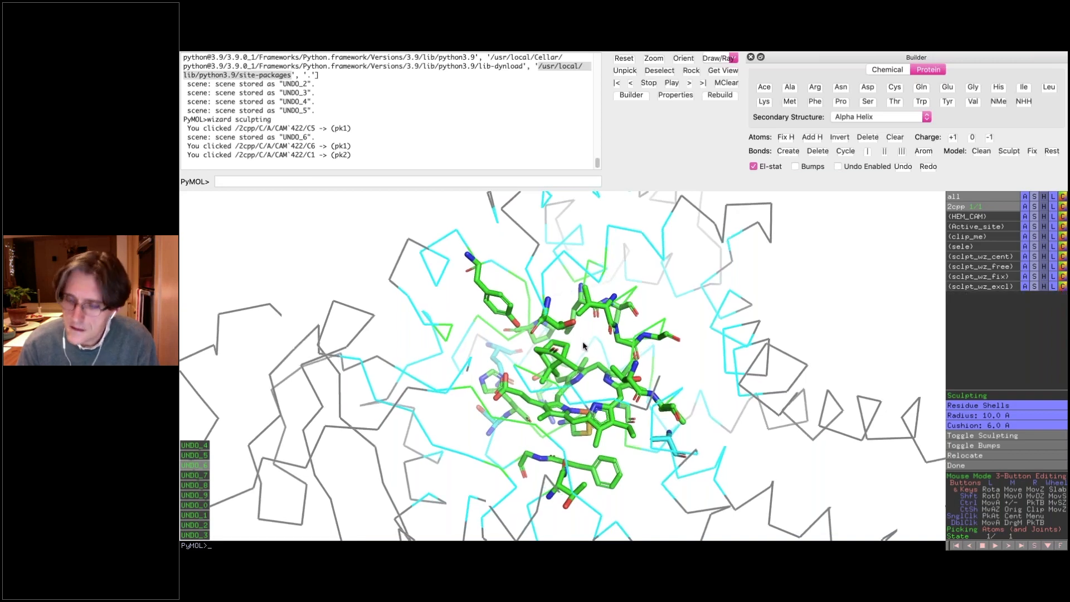
{"action": "left_click", "coordinate": [568, 349]}
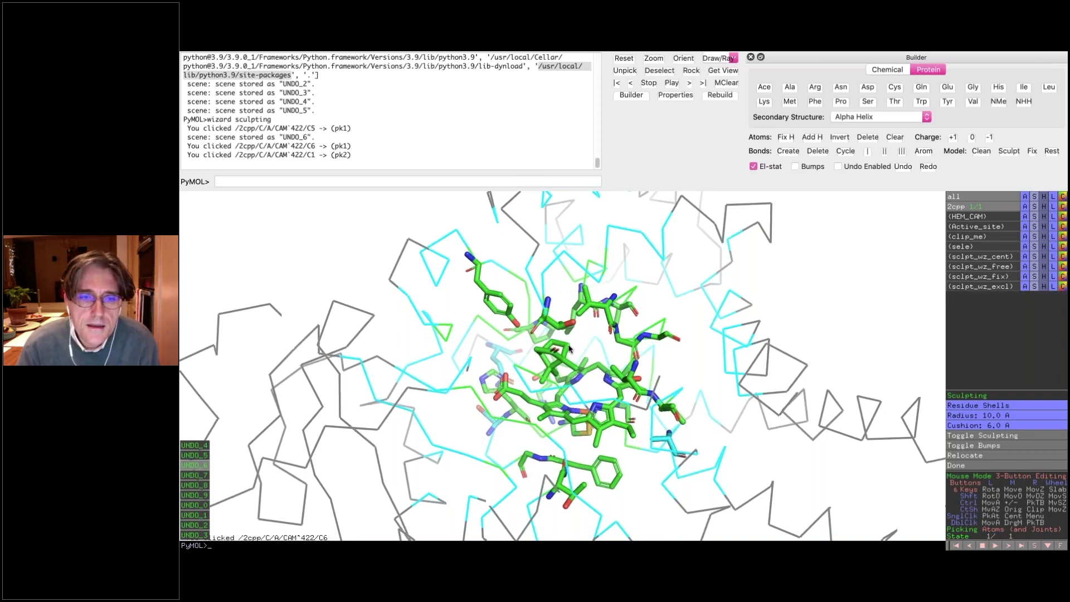
{"action": "mouse_move", "coordinate": [575, 344]}
{"action": "left_mouse_down", "text": "ctrl"}
{"action": "mouse_move", "coordinate": [587, 356]}
{"action": "mouse_move", "coordinate": [569, 360]}
{"action": "mouse_move", "coordinate": [589, 359]}
{"action": "mouse_move", "coordinate": [577, 395]}
{"action": "mouse_move", "coordinate": [535, 405]}
{"action": "mouse_move", "coordinate": [553, 343]}
{"action": "mouse_move", "coordinate": [606, 353]}
{"action": "left_mouse_up", "text": "ctrl"}
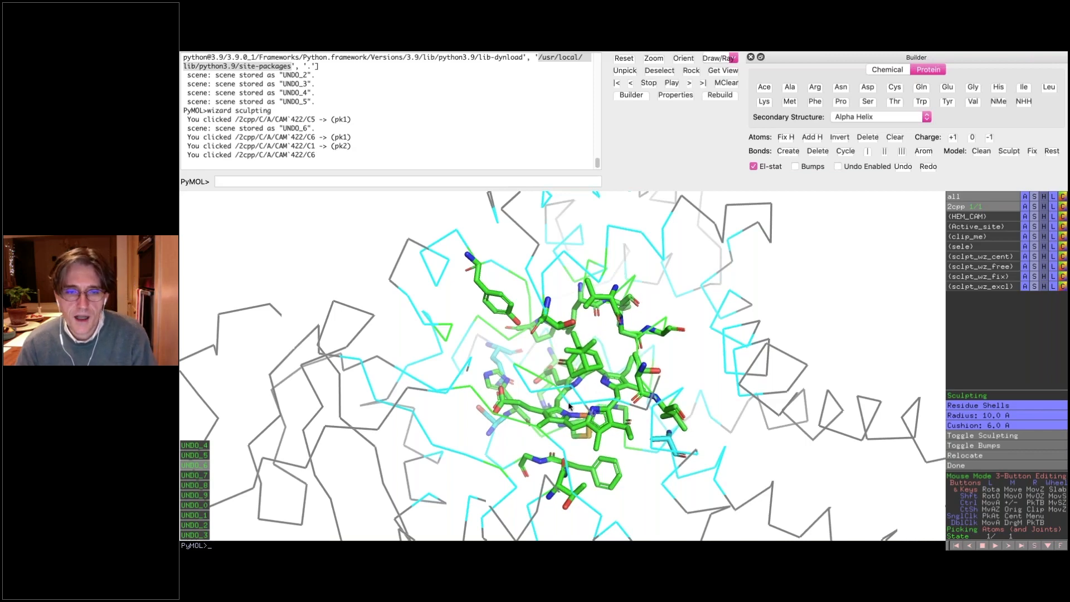
{"action": "left_click_drag", "start_coordinate": [601, 402], "coordinate": [630, 378]}
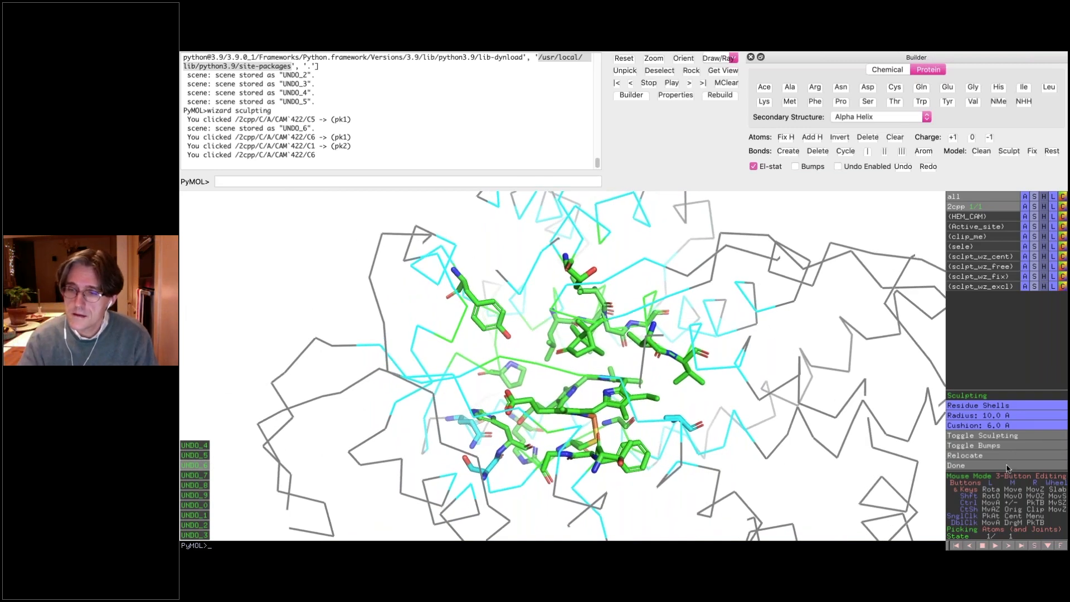
Step: Toggle the sculpting bumps twice, pulling the camphor by atom C4 after each toggle, and finish the wizard
{"action": "left_click", "coordinate": [990, 446]}
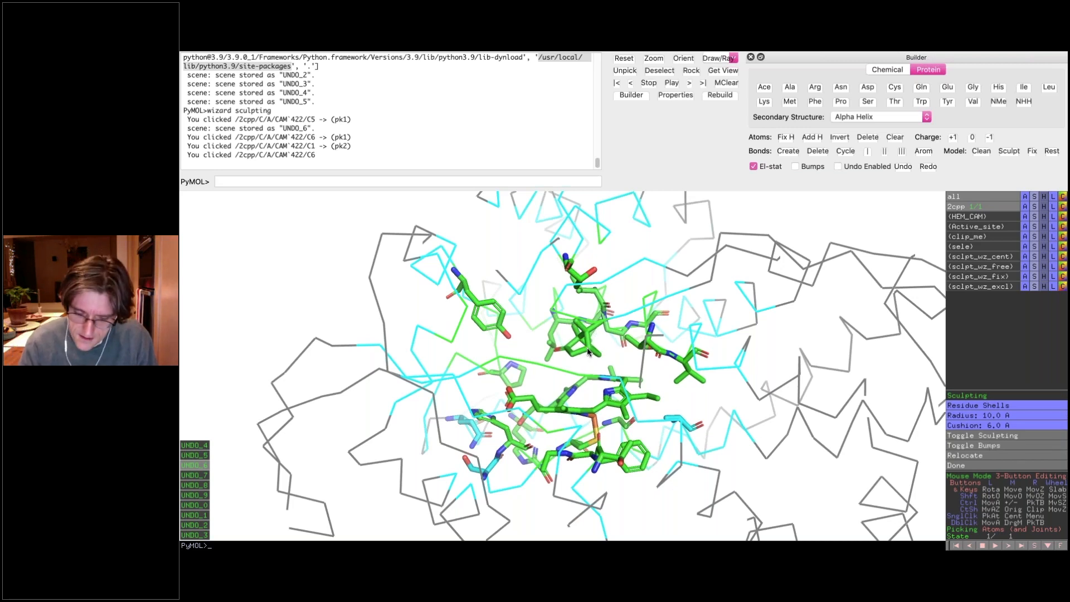
{"action": "left_click", "coordinate": [587, 352]}
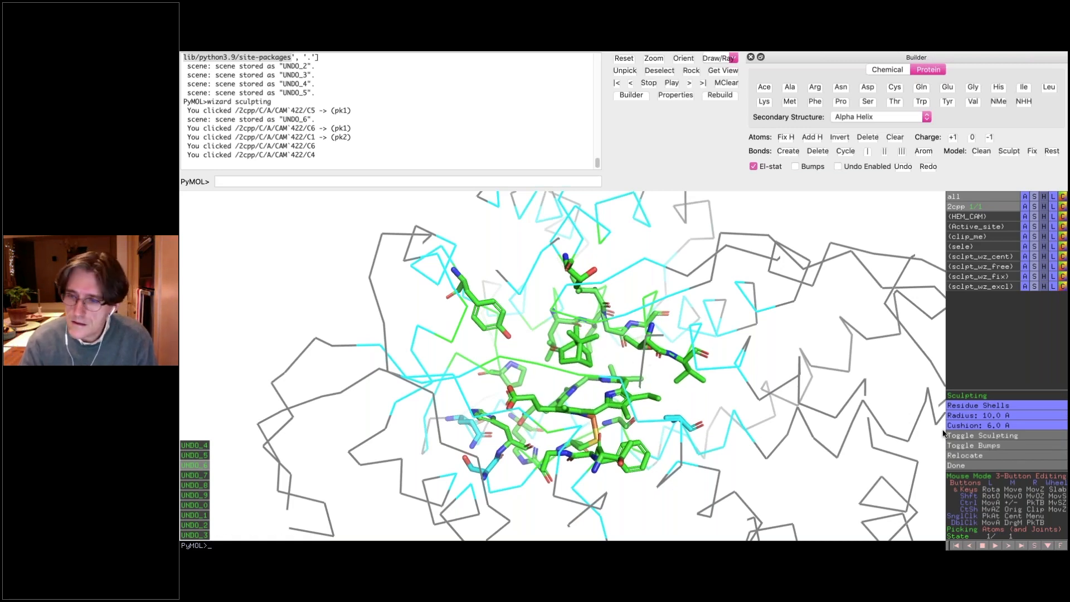
{"action": "left_click", "coordinate": [953, 447]}
{"action": "left_click", "coordinate": [571, 365]}
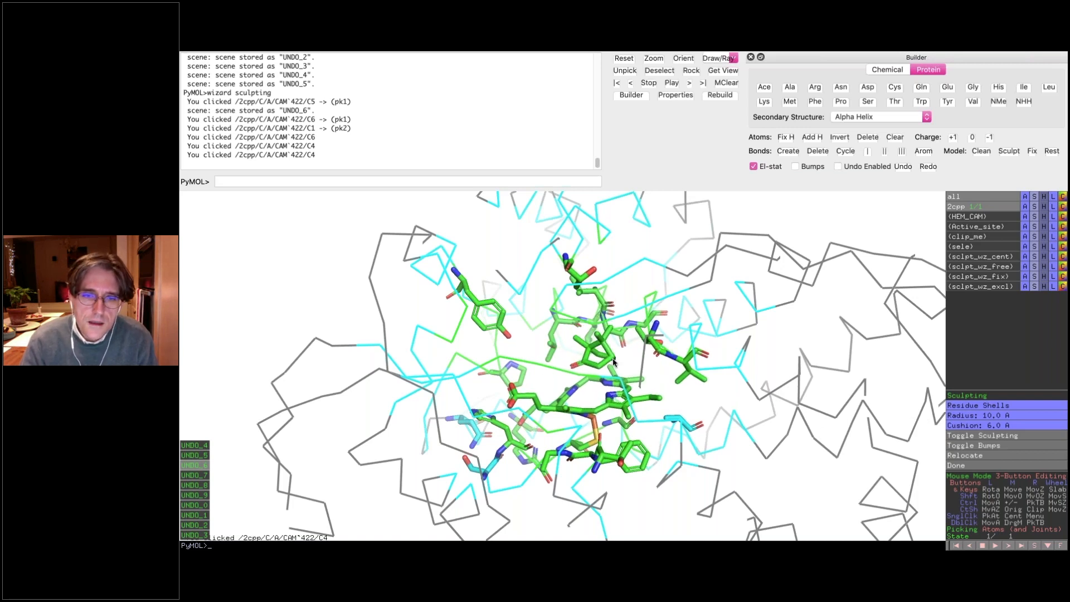
{"action": "left_click", "coordinate": [956, 465]}
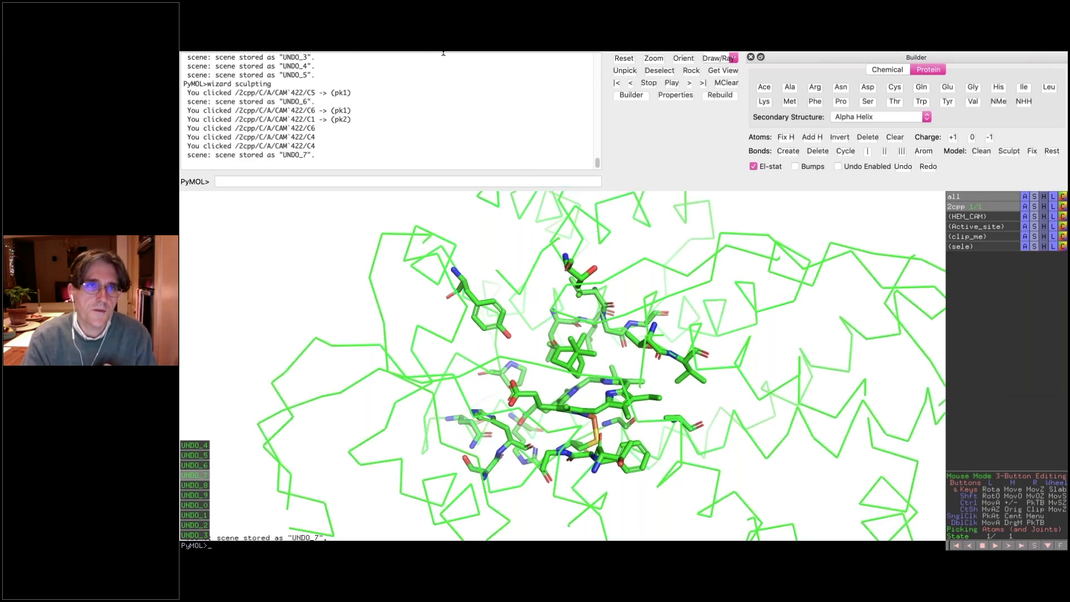
Step: Sculpt again around camphor atom C7, pull the ligand toward the heme by atom C9, and finish the wizard
{"action": "left_click", "coordinate": [505, 58]}
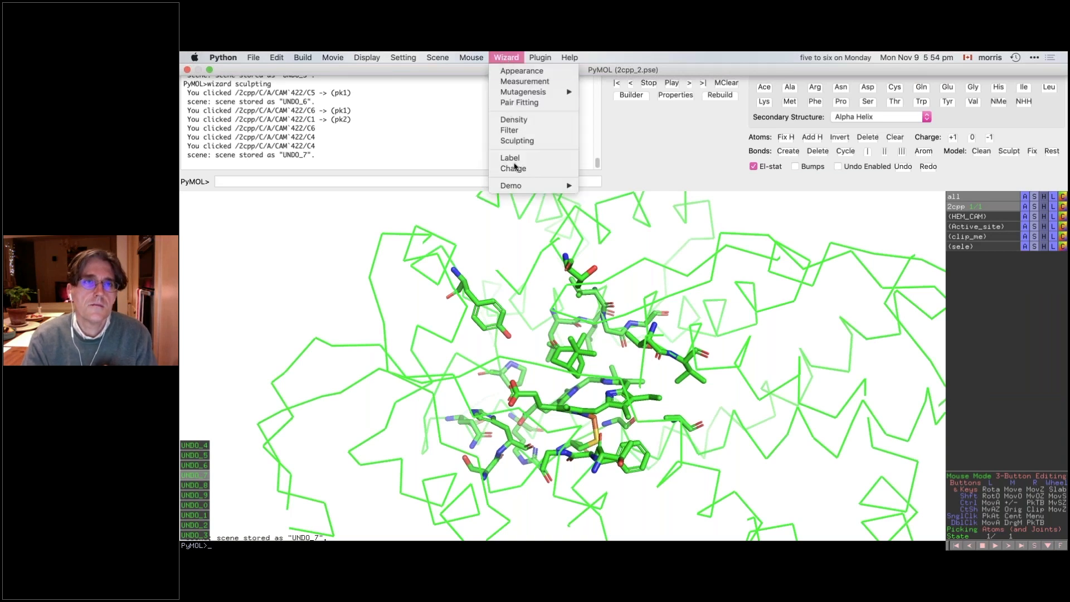
{"action": "left_click", "coordinate": [517, 140]}
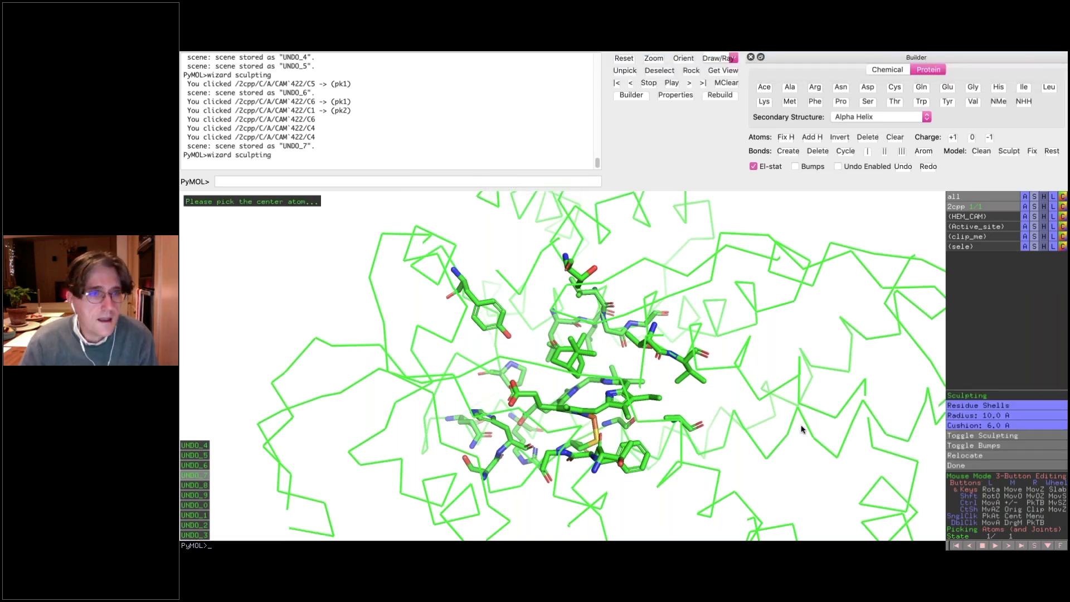
{"action": "left_click_drag", "start_coordinate": [576, 353], "coordinate": [578, 353]}
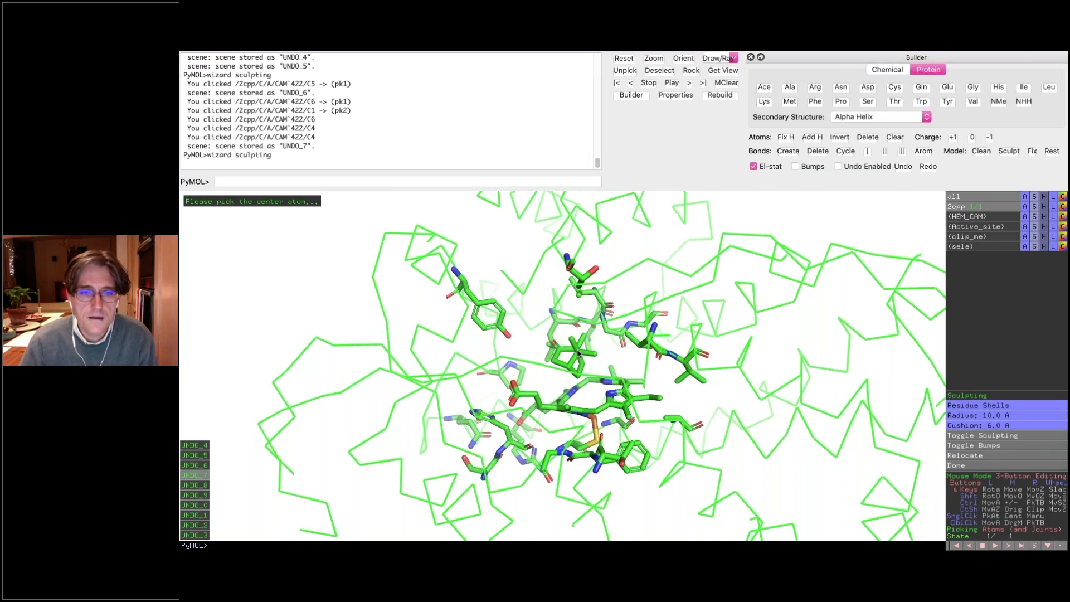
{"action": "left_click", "coordinate": [578, 353]}
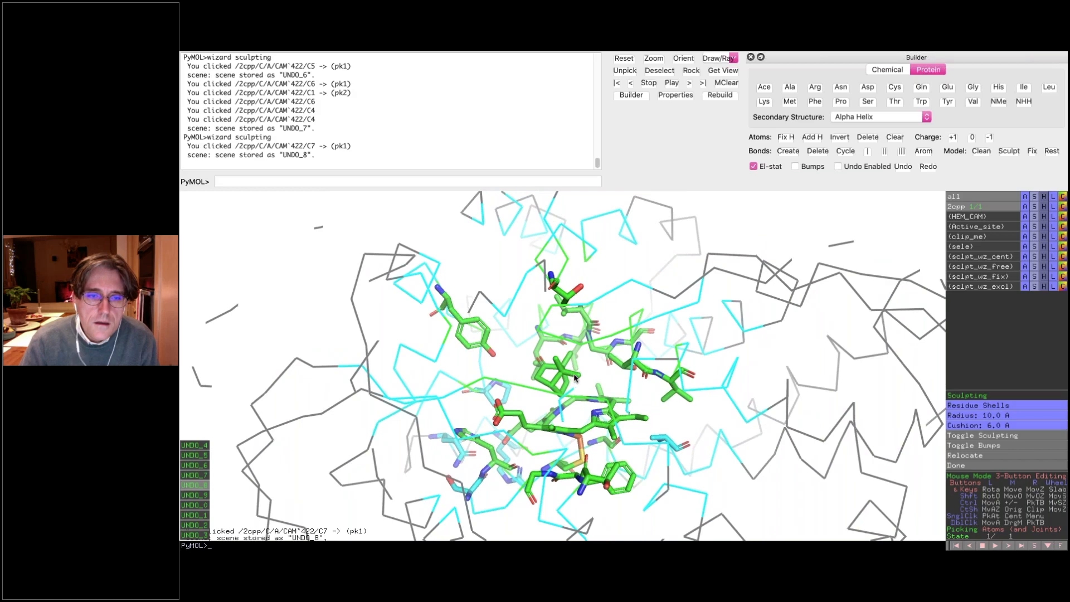
{"action": "left_click", "coordinate": [578, 386]}
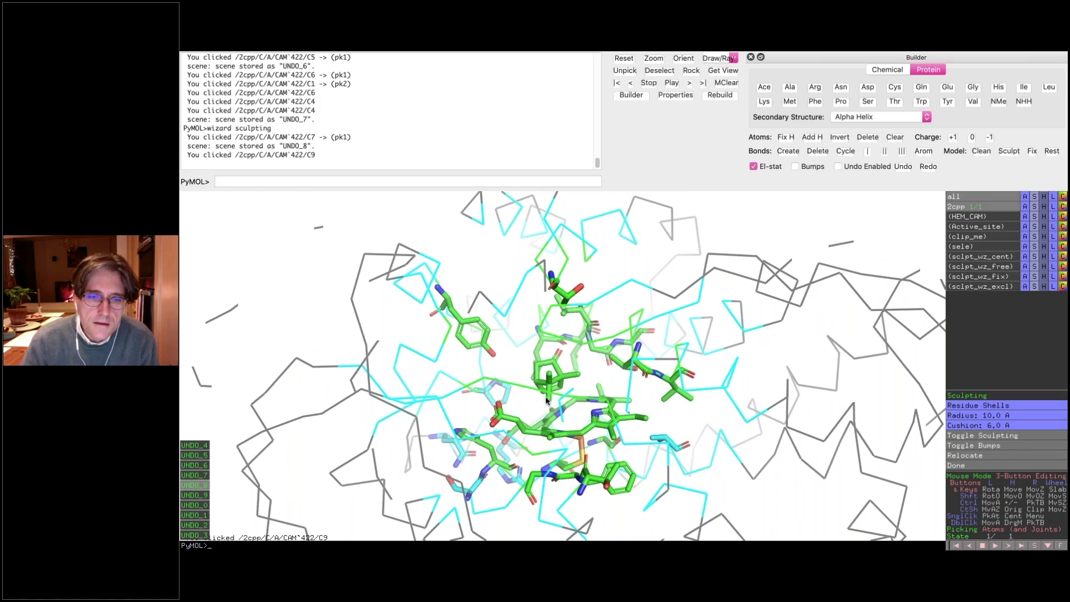
{"action": "left_click", "coordinate": [959, 466]}
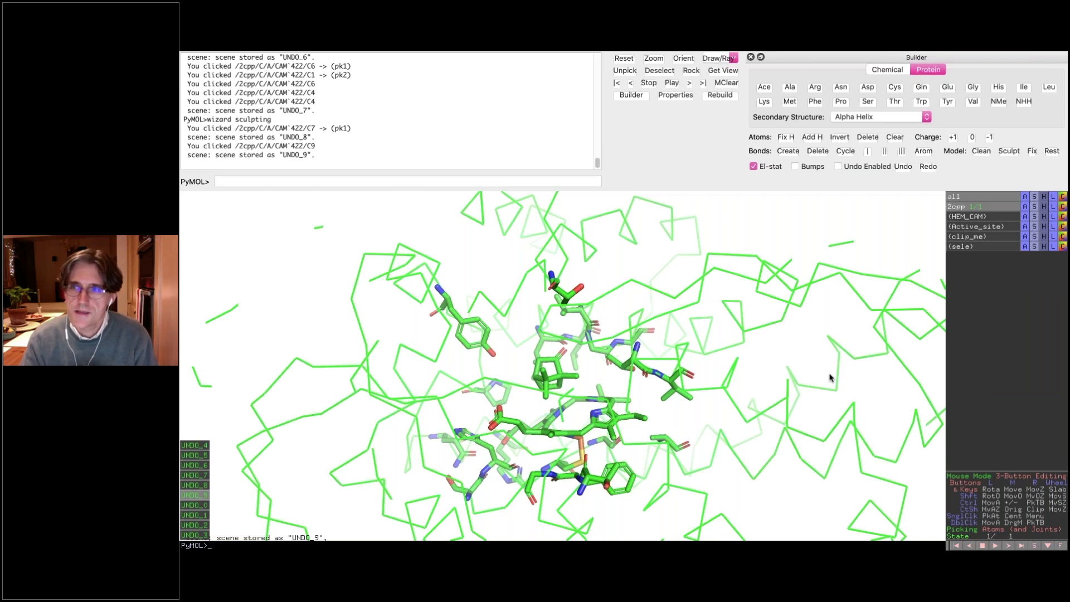
Step: Display the Builder's Chemical fragment tools and look over the list of available wizards
{"action": "left_click", "coordinate": [885, 70]}
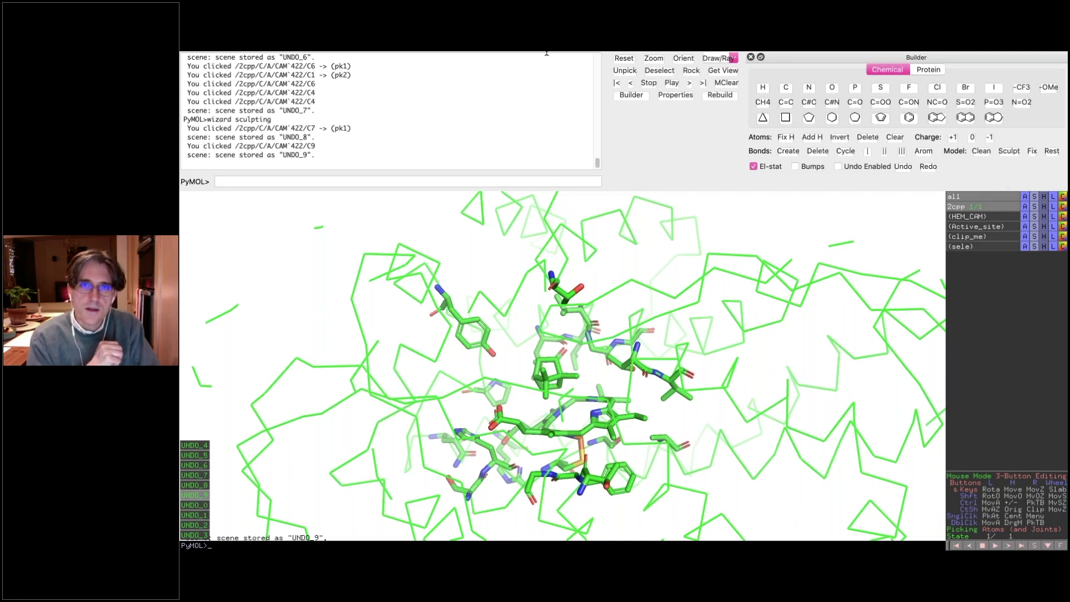
{"action": "left_click", "coordinate": [513, 56]}
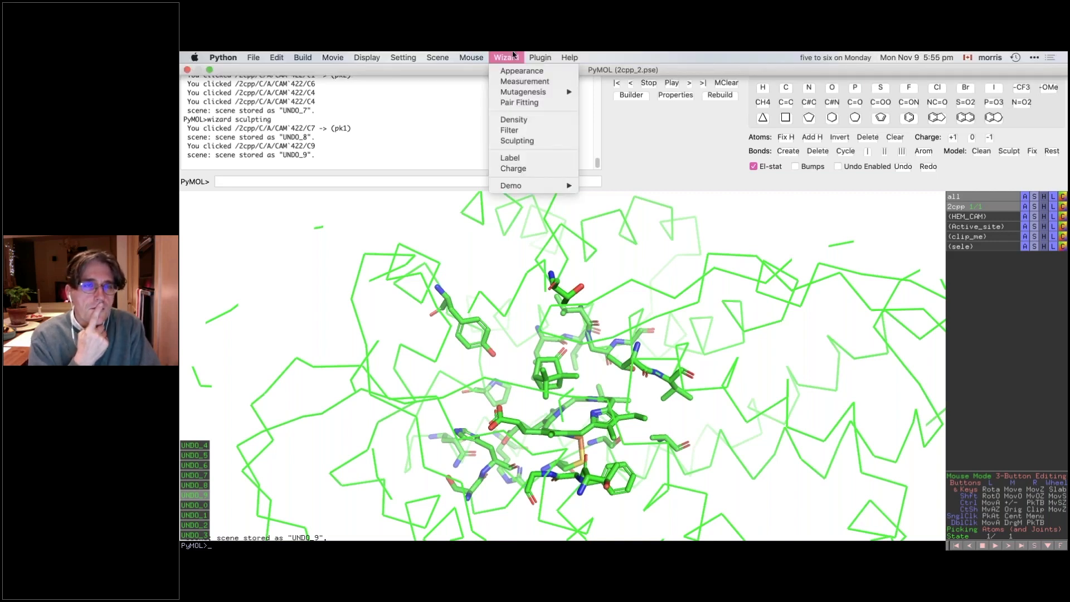
{"action": "left_click", "coordinate": [464, 131]}
Step: Take the PyMOL window out of full screen and switch to GoToMeeting
{"action": "mouse_move", "coordinate": [214, 53]}
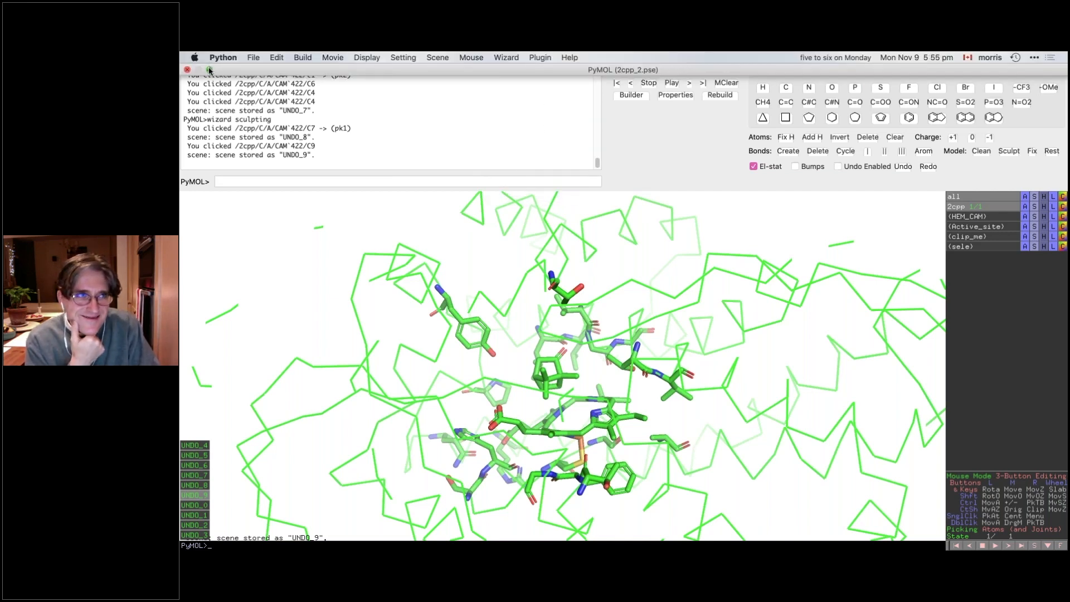
{"action": "left_click", "coordinate": [210, 70]}
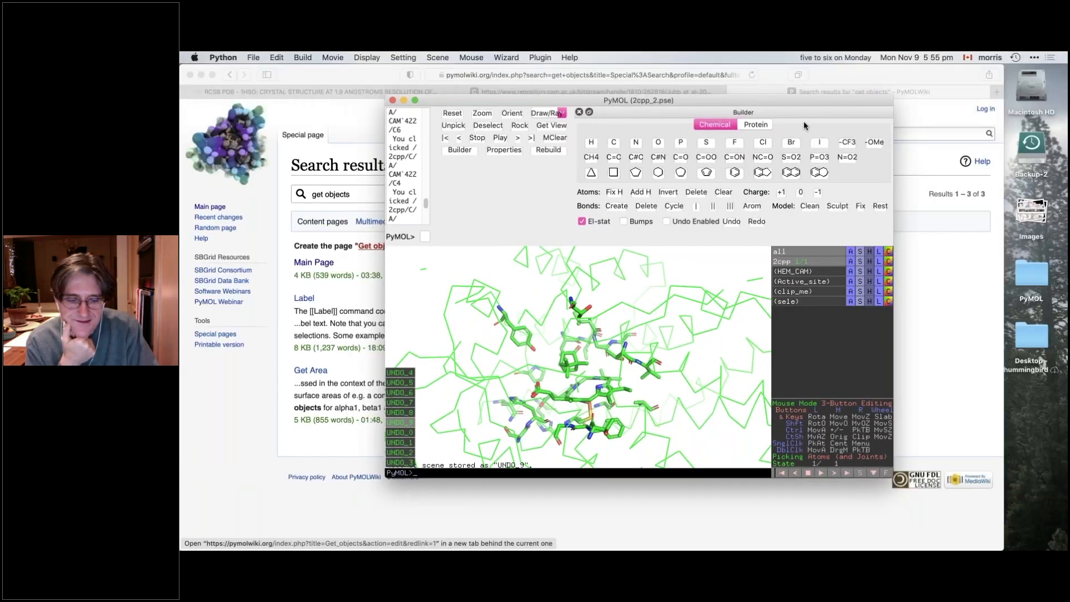
{"action": "key", "text": "super+Tab"}
{"action": "key", "text": "super+Tab"}
{"action": "key", "text": "super+Tab"}
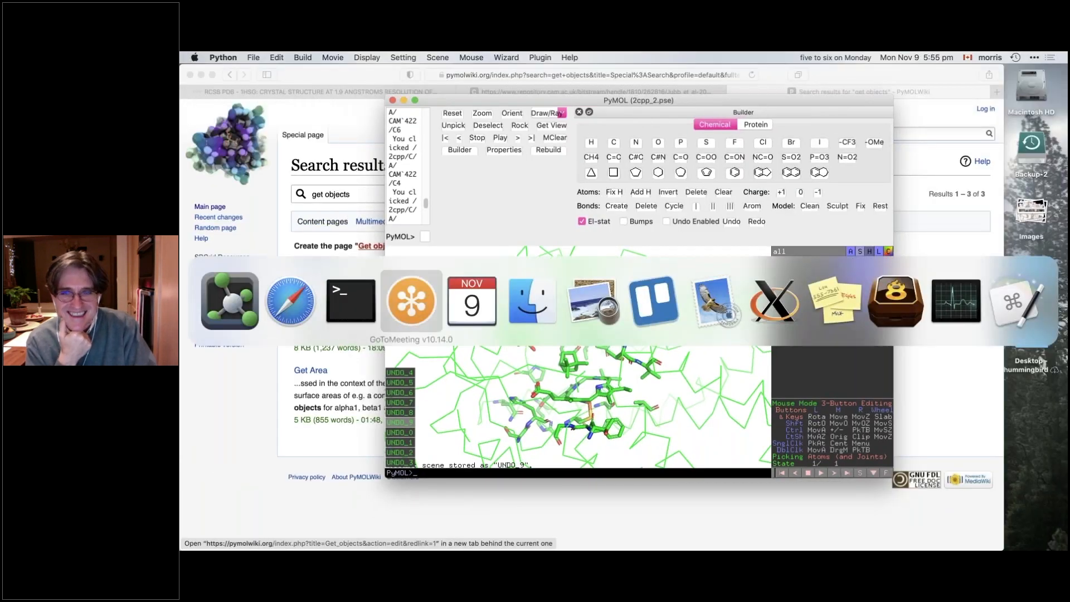
Step: Reposition the PyMOL window so that it uncovers more of the desktop and the PyMOLWiki page behind it
{"action": "mouse_move", "coordinate": [1052, 549]}
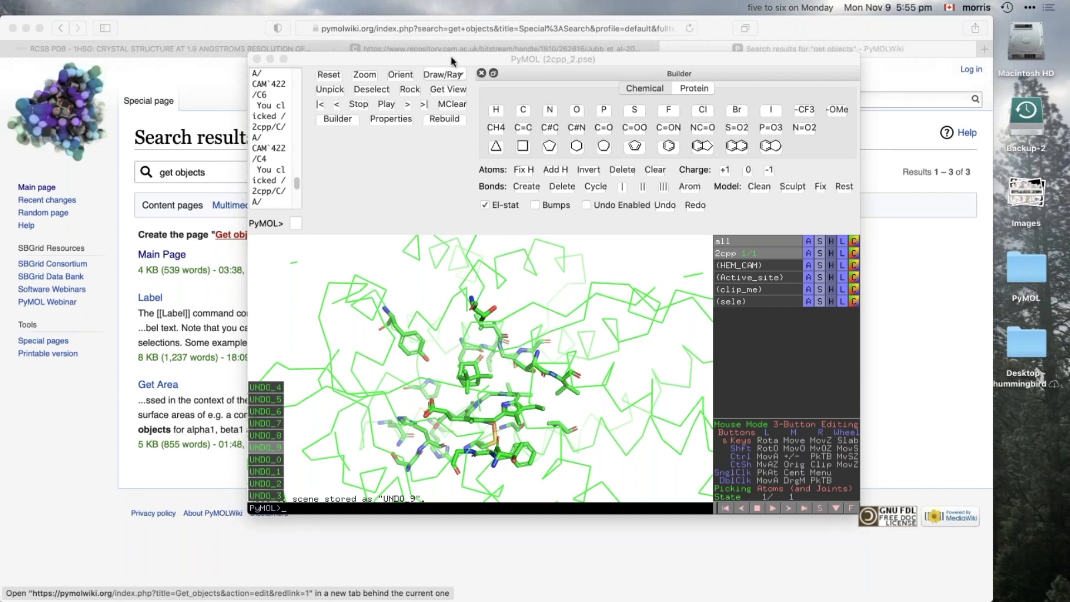
{"action": "left_click_drag", "start_coordinate": [450, 55], "coordinate": [267, 102]}
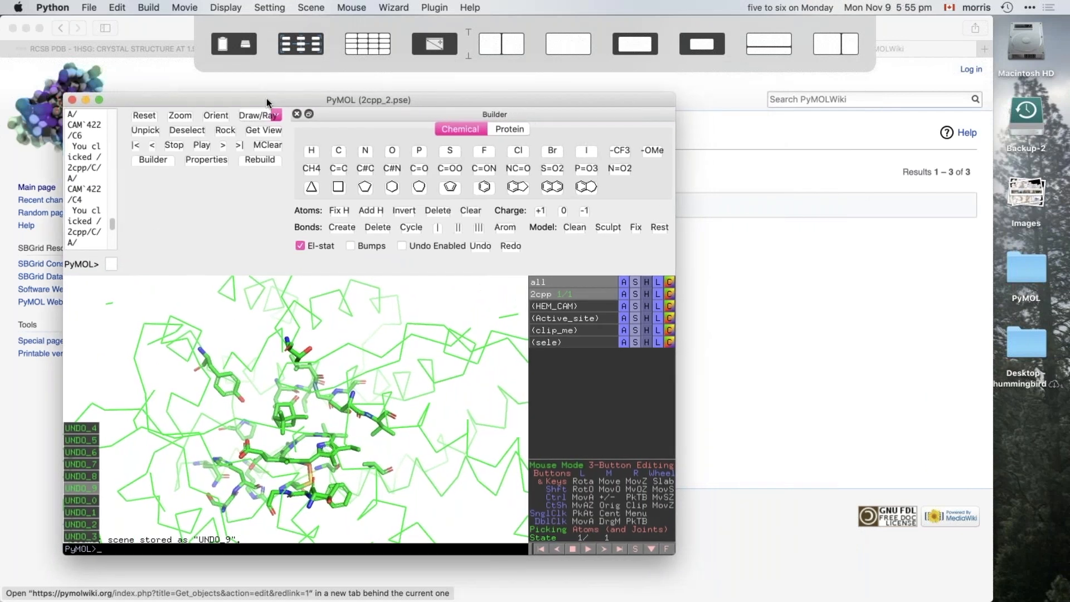
{"action": "left_click_drag", "start_coordinate": [266, 102], "coordinate": [273, 99]}
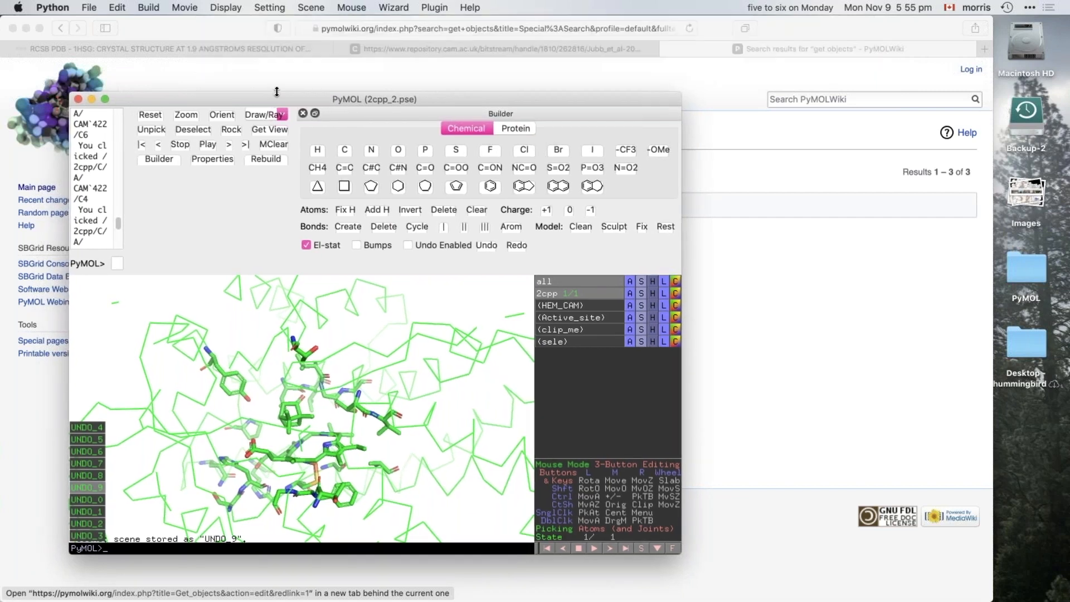